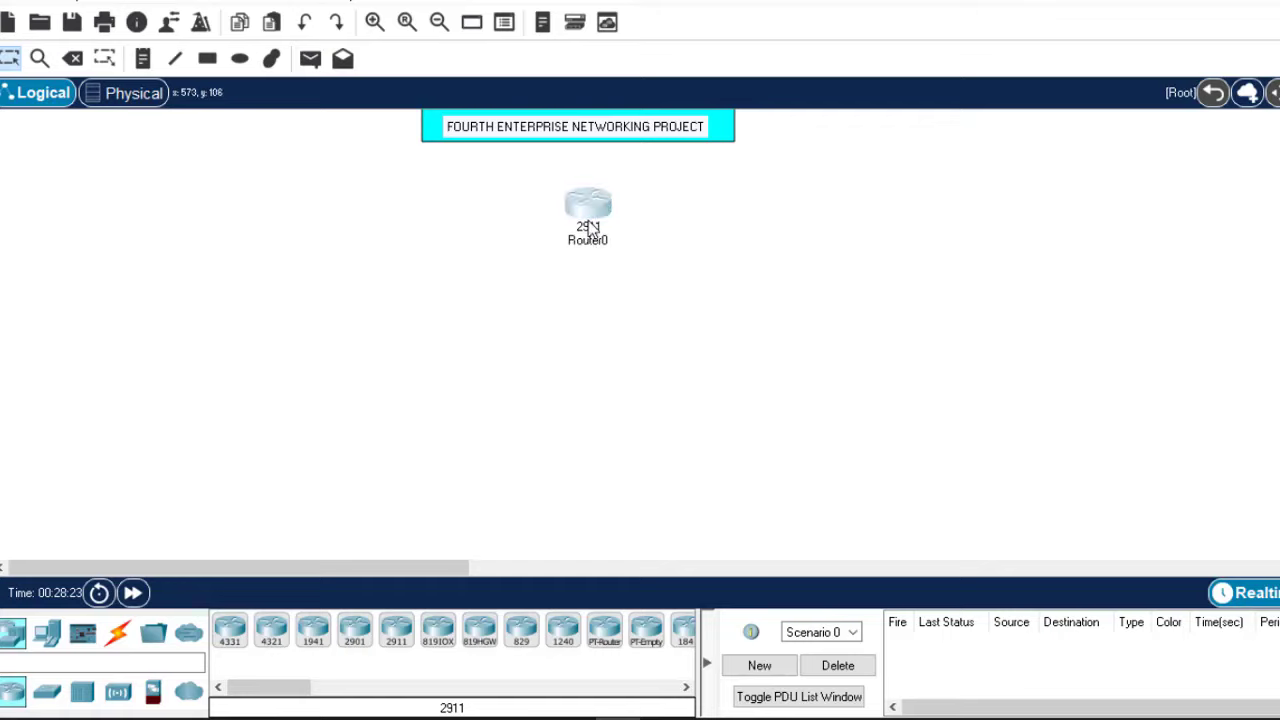
# Step: Rename the 2911 router as MAIN-CAMPUS ROUTER
pyautogui.click(590, 250)
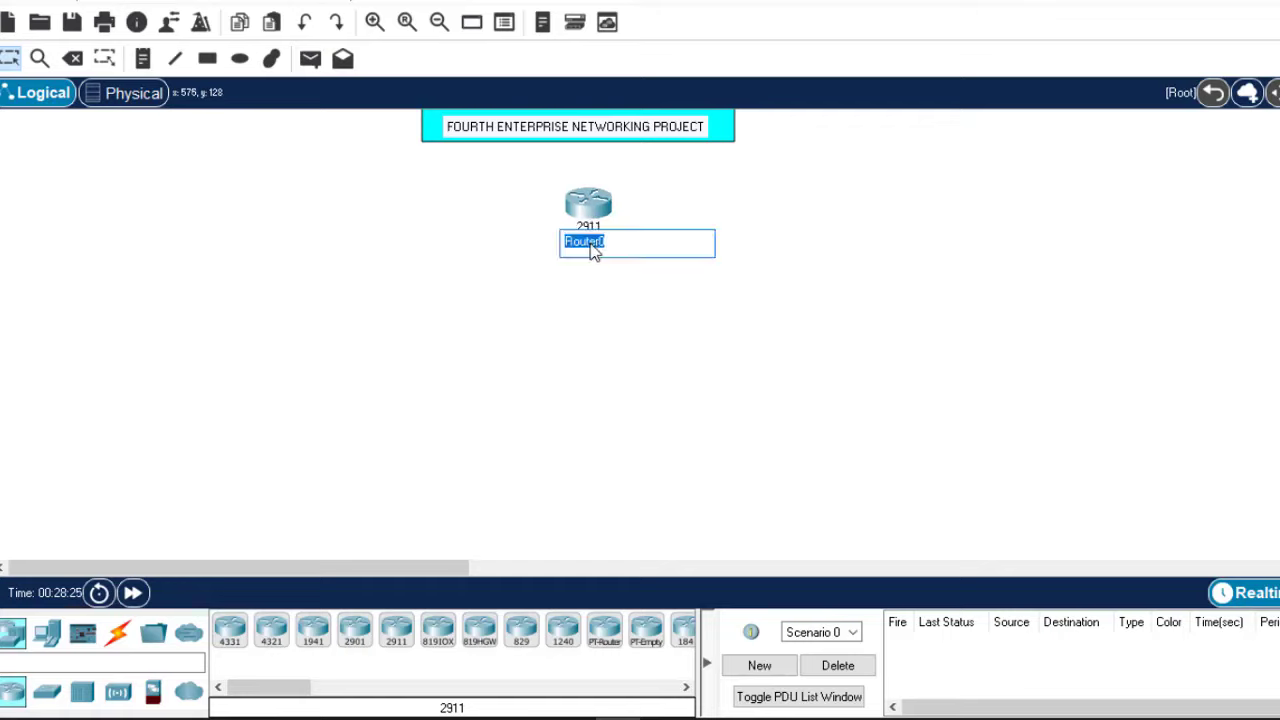
pyautogui.write('MAIN-CAMPUS ROUTER')
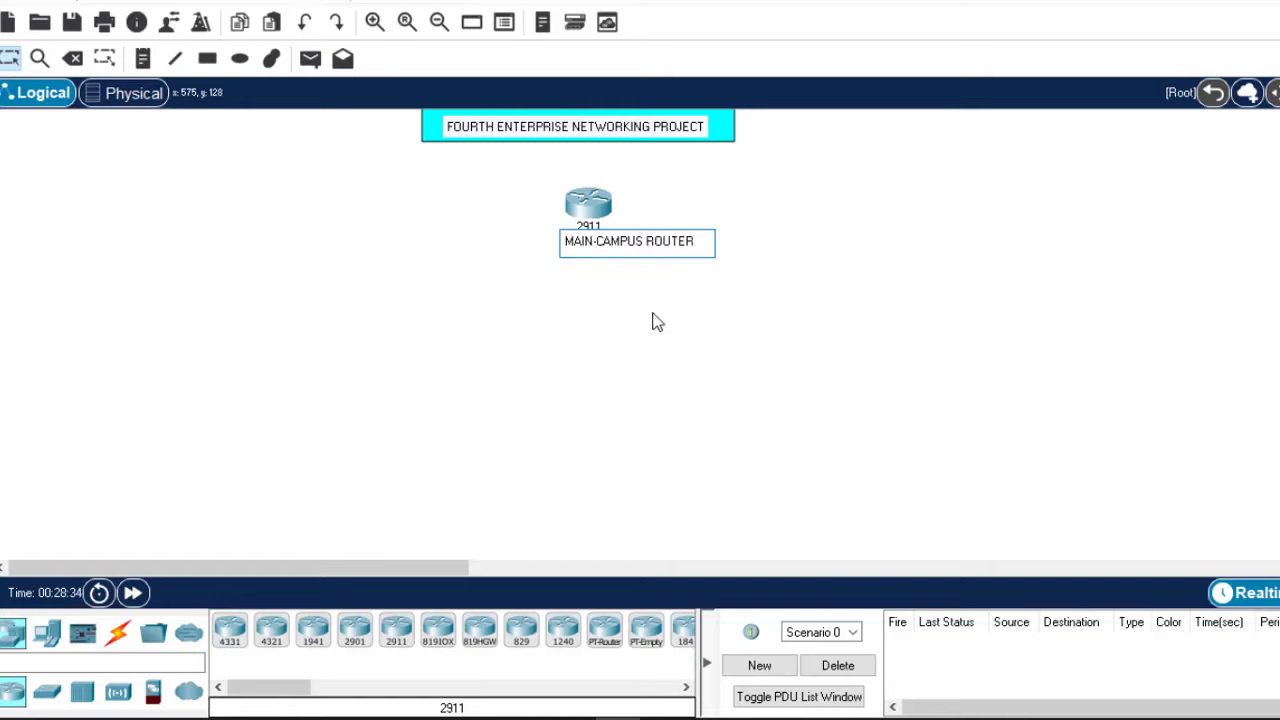
pyautogui.click(736, 376)
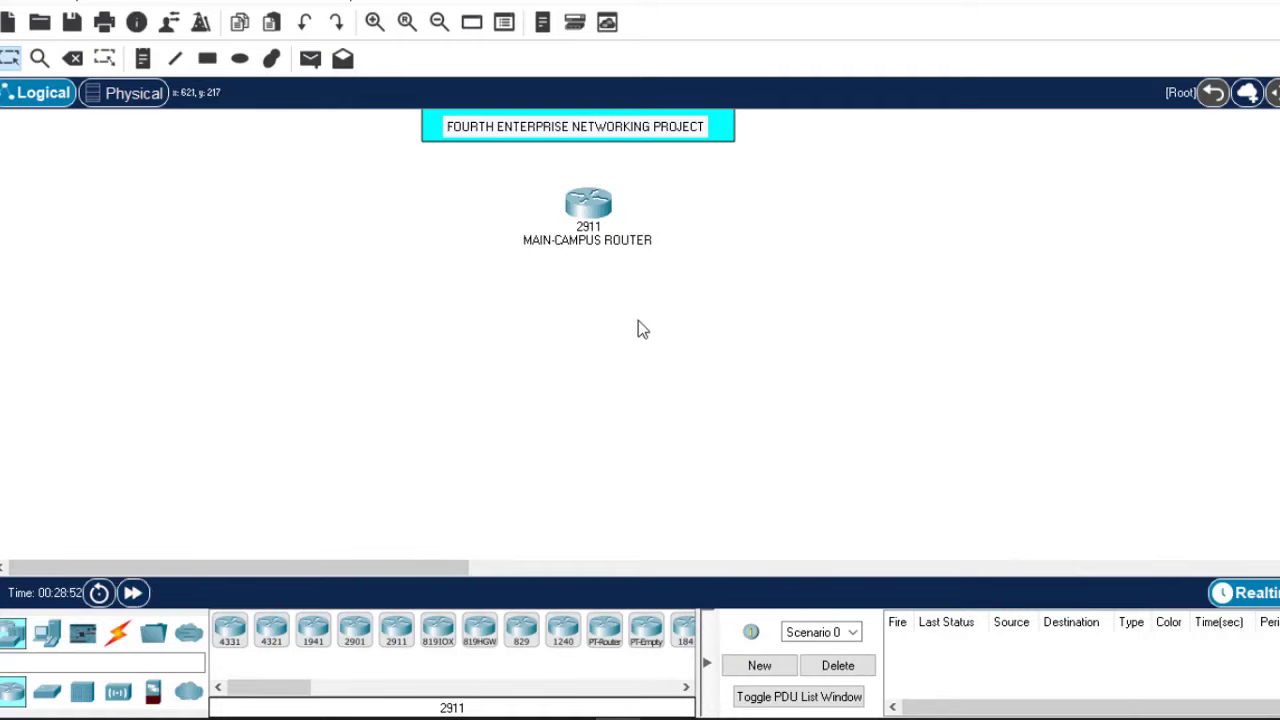
# Step: Place a 3650-24PS multilayer switch in the workspace below the main campus router
pyautogui.click(46, 632)
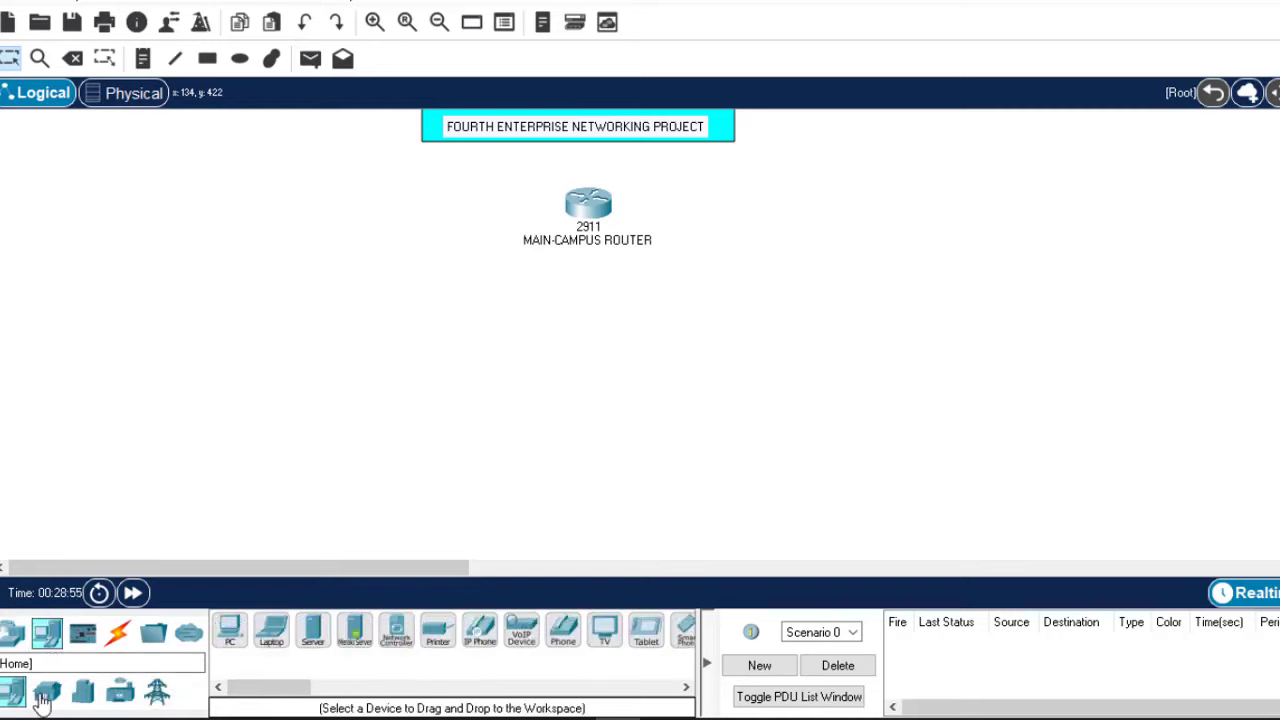
pyautogui.click(12, 632)
pyautogui.click(48, 700)
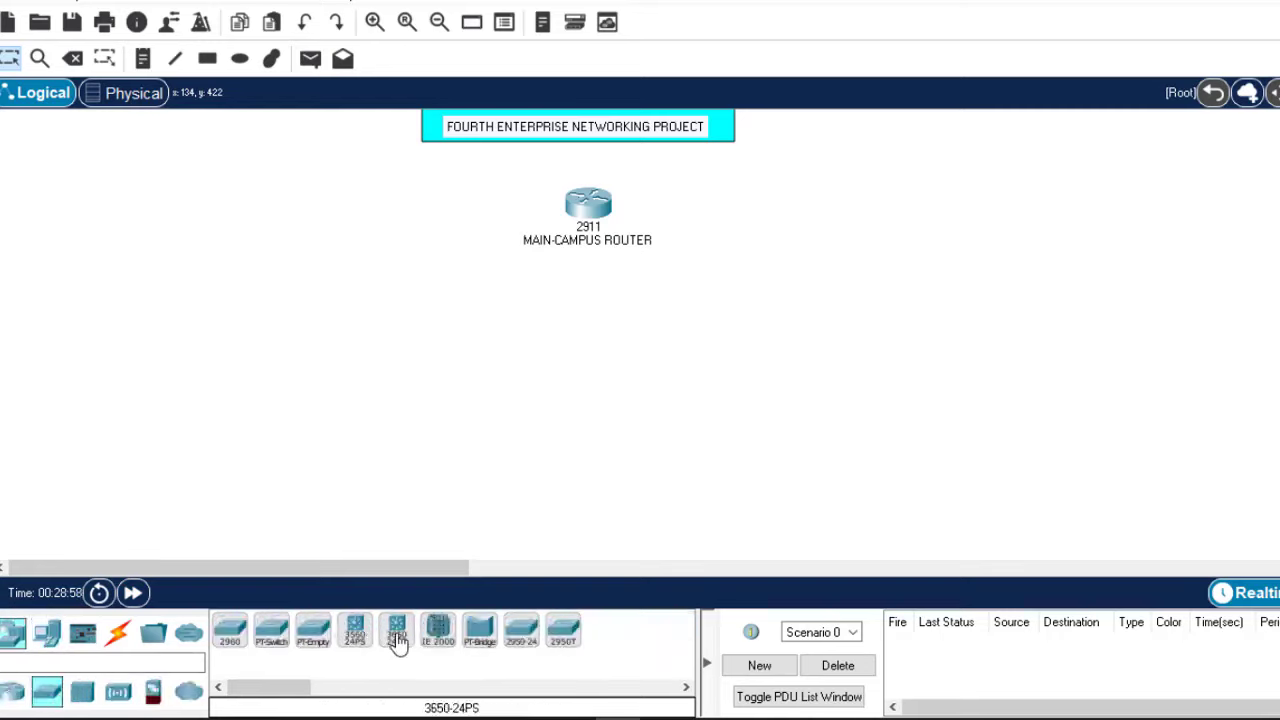
pyautogui.moveTo(398, 633); pyautogui.dragTo(570, 322)
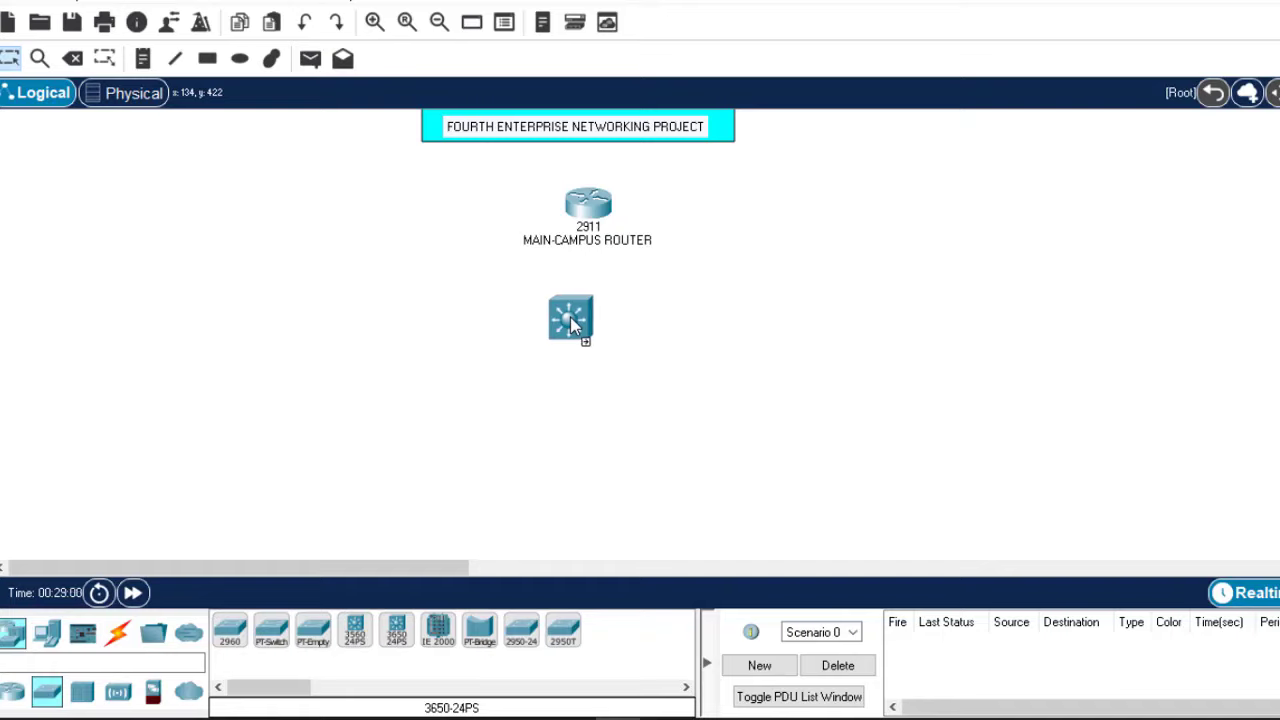
pyautogui.click(570, 317)
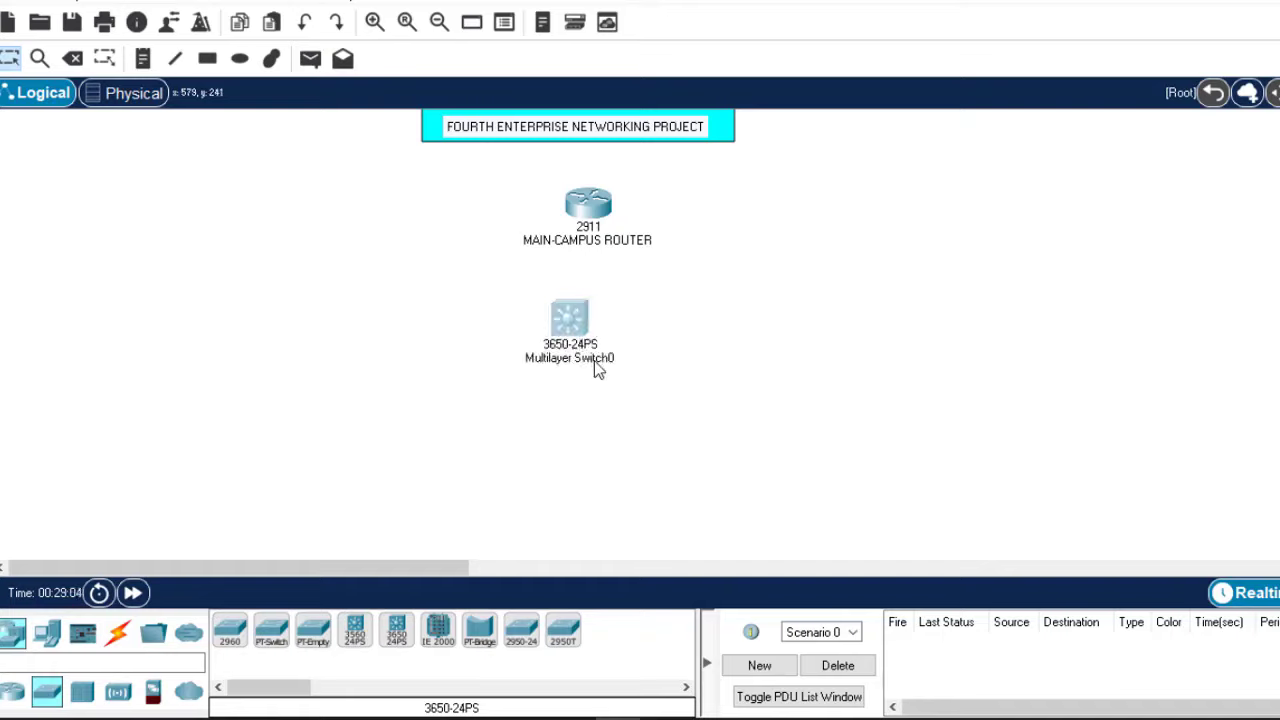
# Step: Rename the multilayer switch as MAIN-CAMPUS L3 SWITCH and shift it slightly away from the router's centre line
pyautogui.doubleClick(596, 362)
pyautogui.click(608, 360)
pyautogui.moveTo(640, 359); pyautogui.dragTo(549, 357)
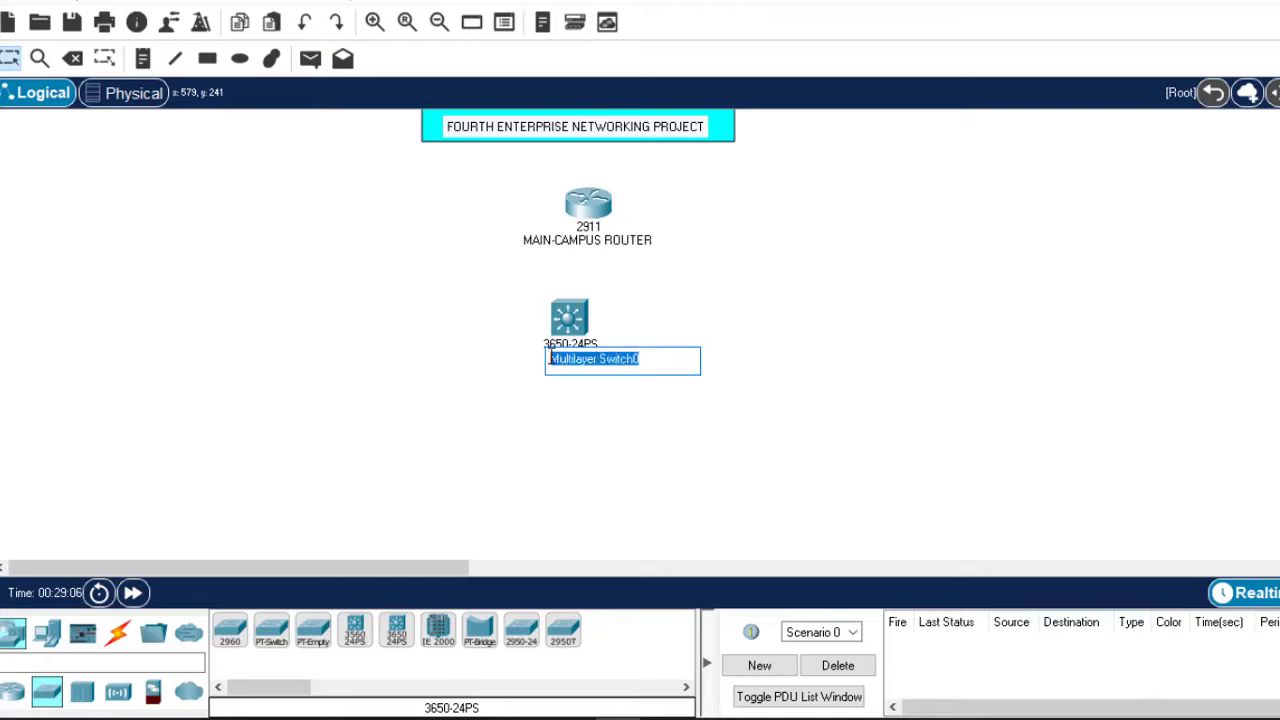
pyautogui.write('MAIN')
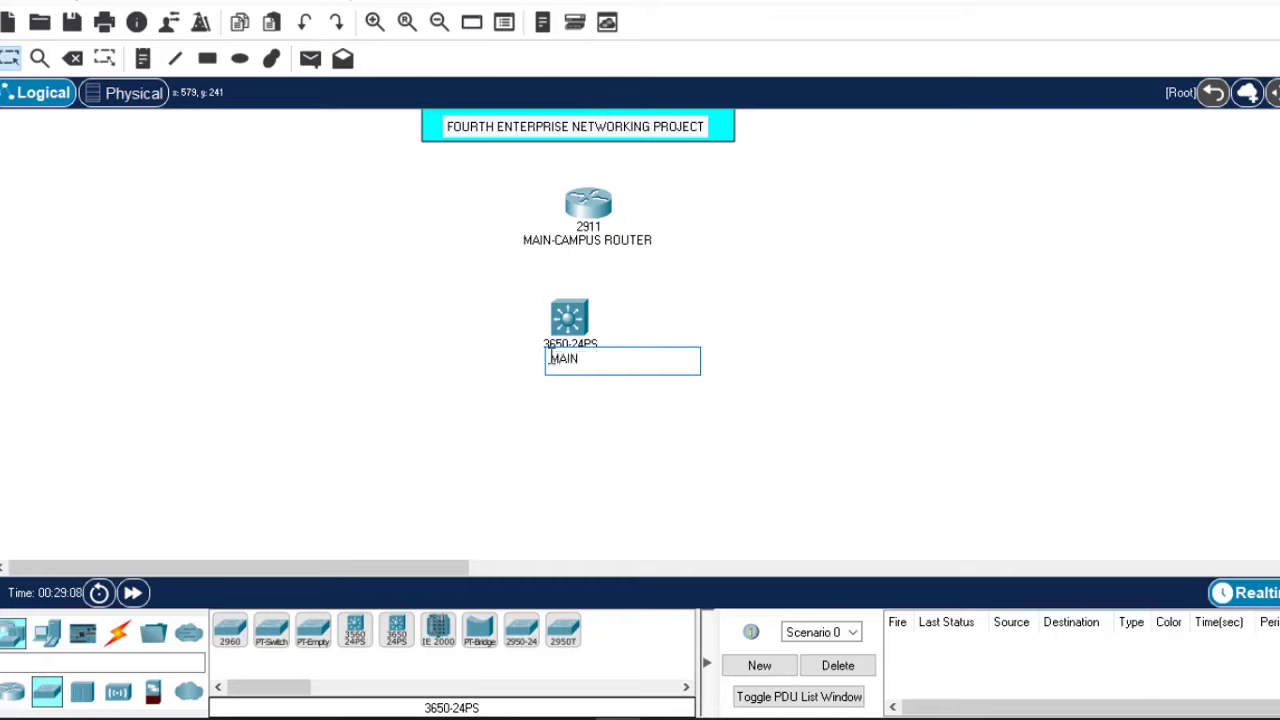
pyautogui.write('-CAMPUS L3 SWITCH')
pyautogui.click(858, 332)
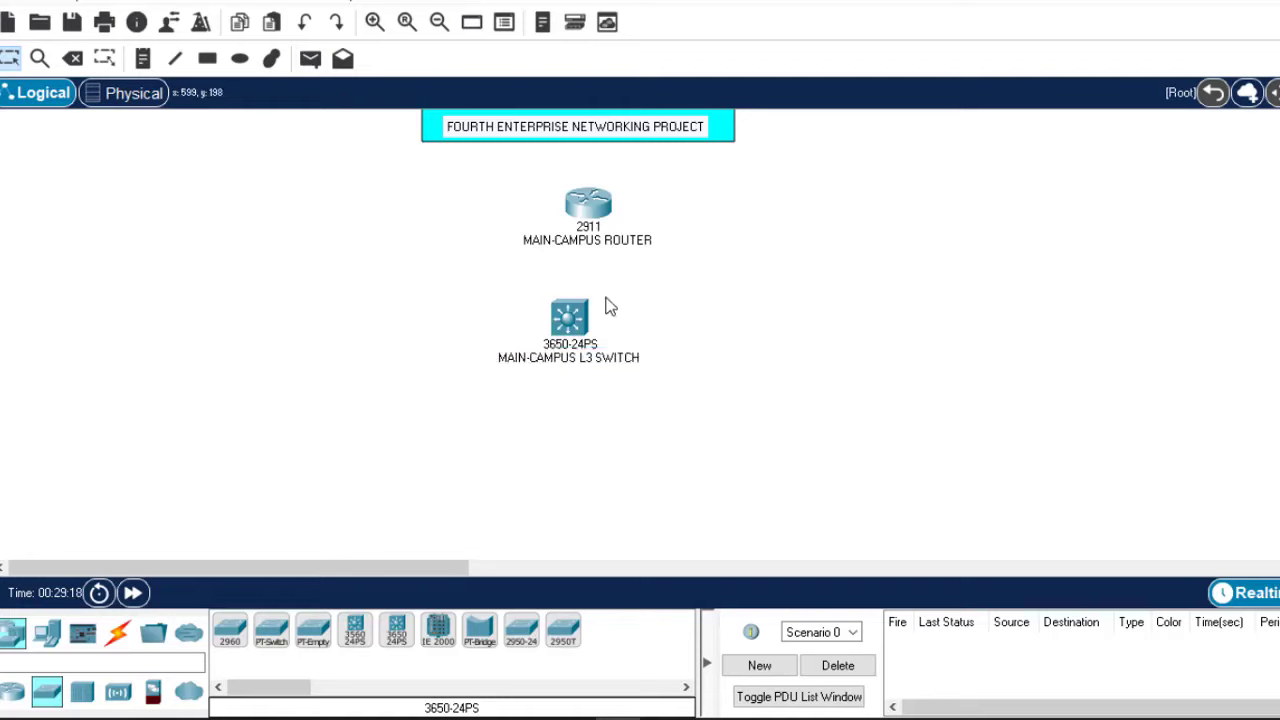
pyautogui.moveTo(570, 318); pyautogui.dragTo(560, 321)
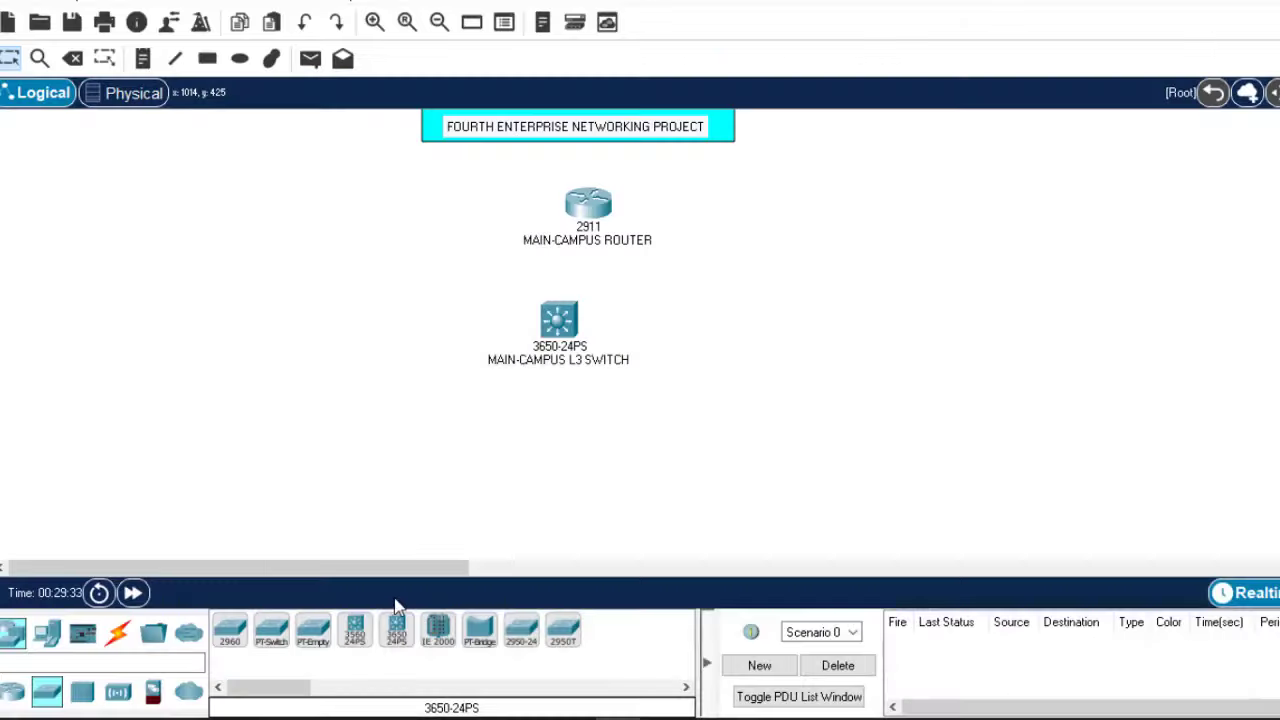
# Step: Place four 2960 switches in a horizontal row below and to the left of the L3 switch
pyautogui.moveTo(234, 640); pyautogui.dragTo(137, 466)
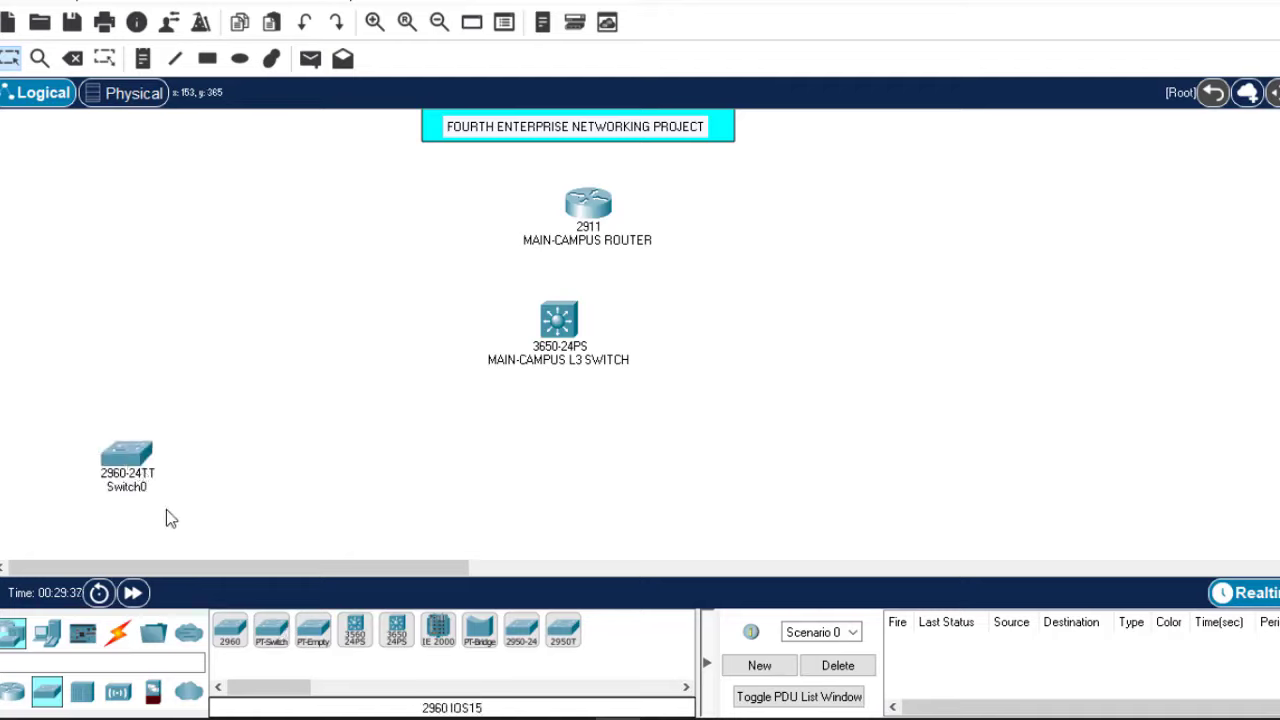
pyautogui.moveTo(230, 637); pyautogui.dragTo(257, 467)
pyautogui.moveTo(236, 645); pyautogui.dragTo(354, 486)
pyautogui.moveTo(237, 645); pyautogui.dragTo(450, 498)
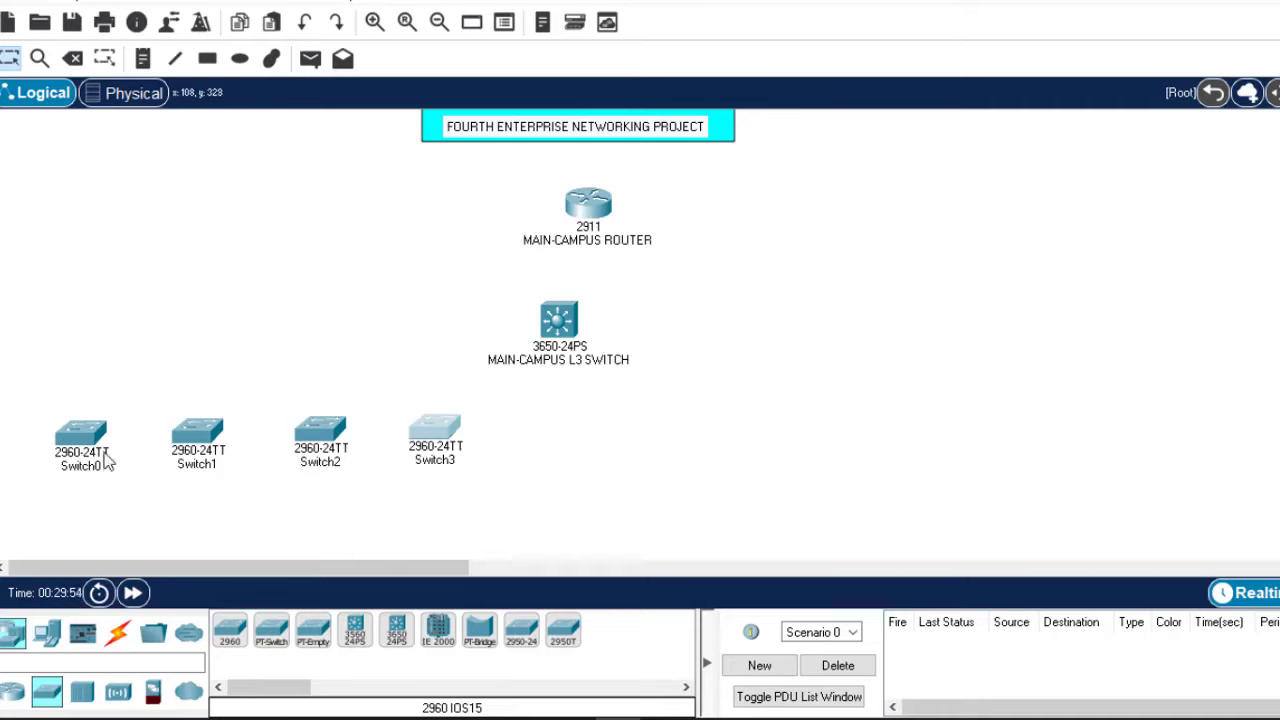
# Step: Rename the first three 2960 switches, from left to right, as ADMIN, HR and FINANCE
pyautogui.click(95, 468)
pyautogui.write('AD')
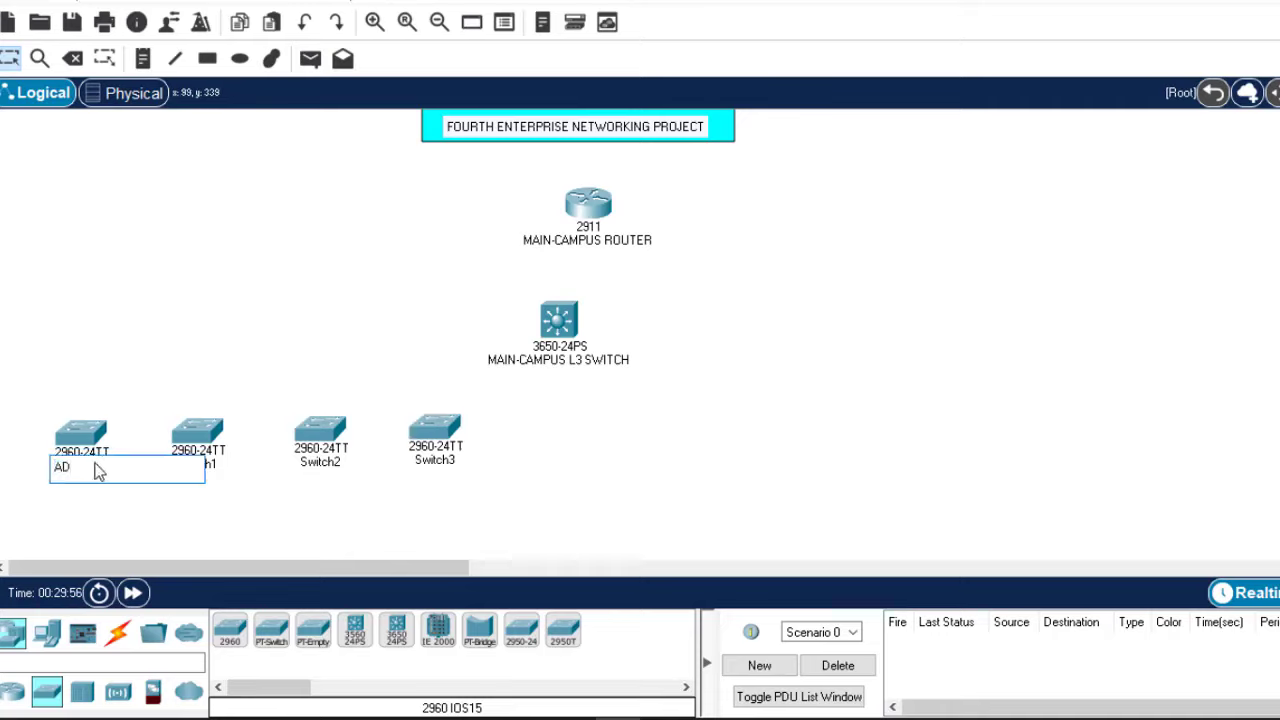
pyautogui.write('MIN')
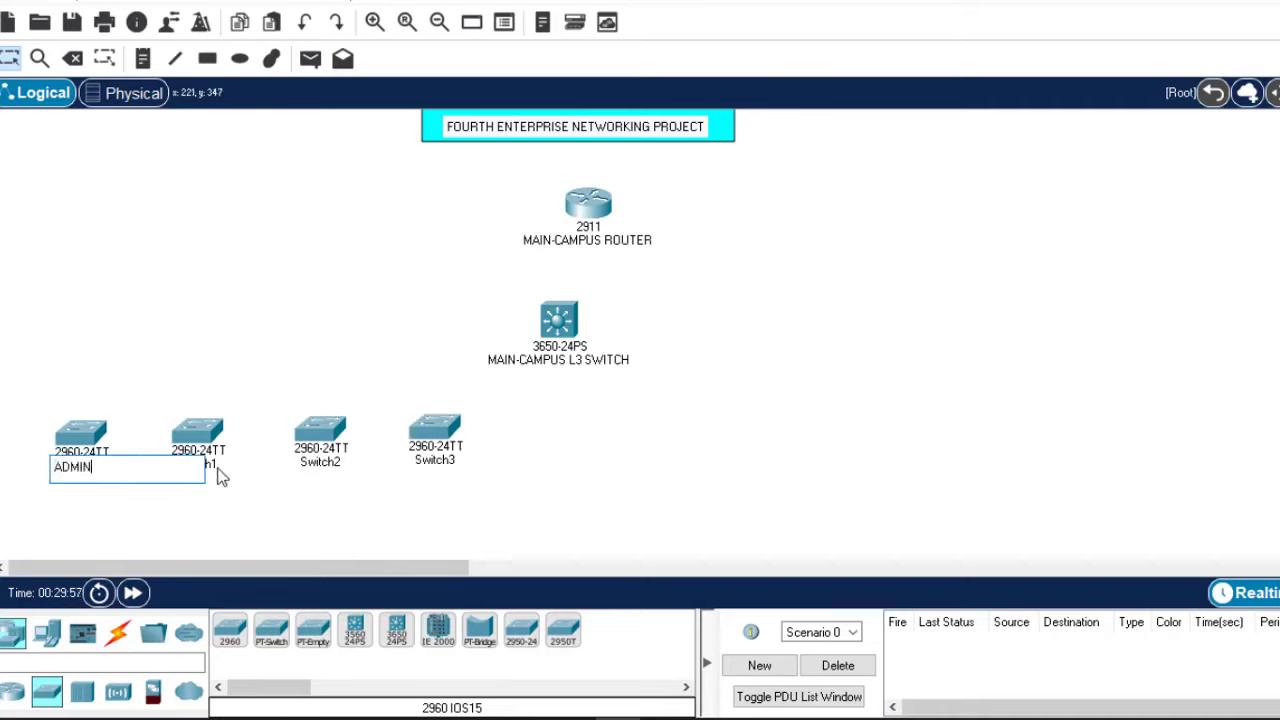
pyautogui.click(220, 475)
pyautogui.write('HR')
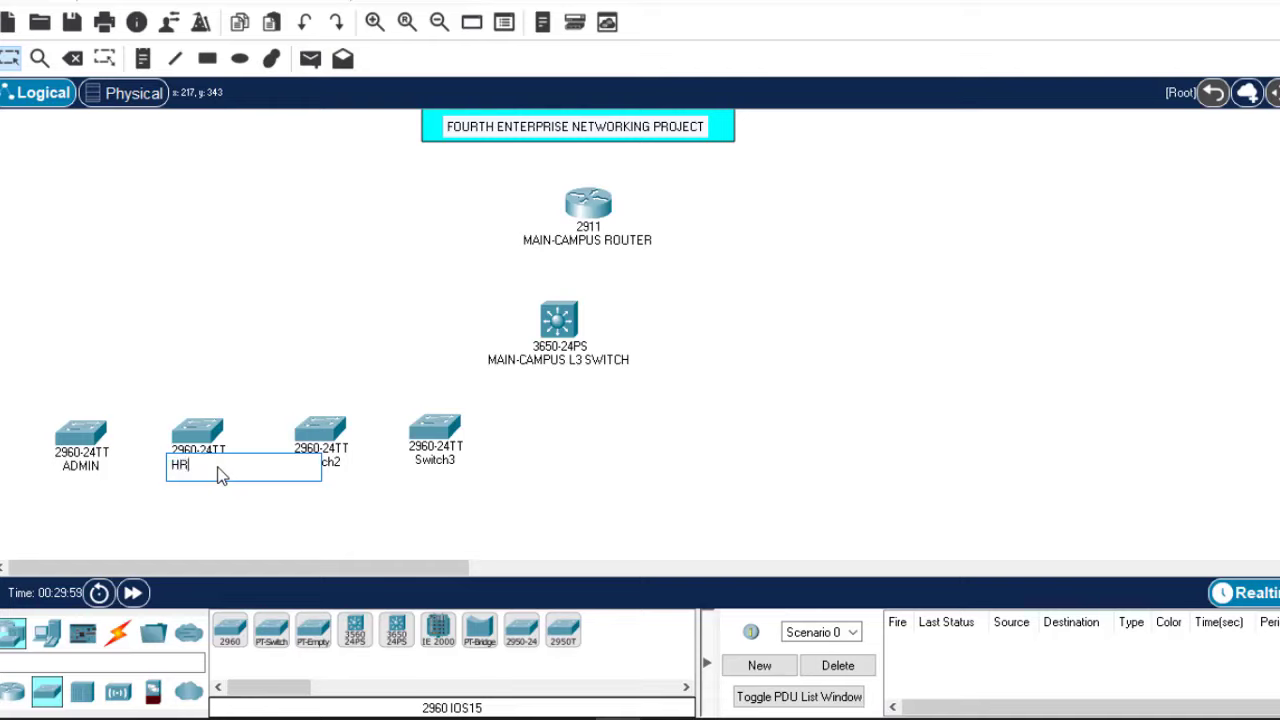
pyautogui.click(338, 470)
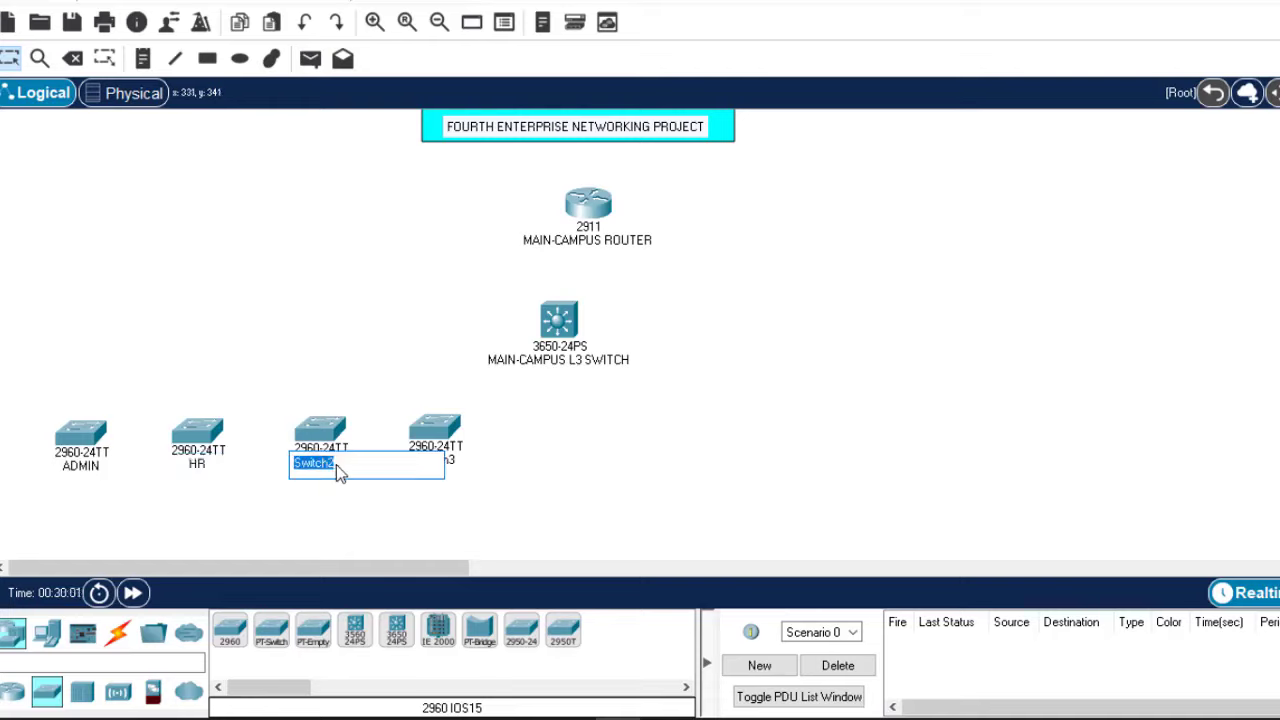
pyautogui.write('FINANCE')
# Step: Rename the fourth 2960 switch in the row as BUSINESS
pyautogui.click(460, 459)
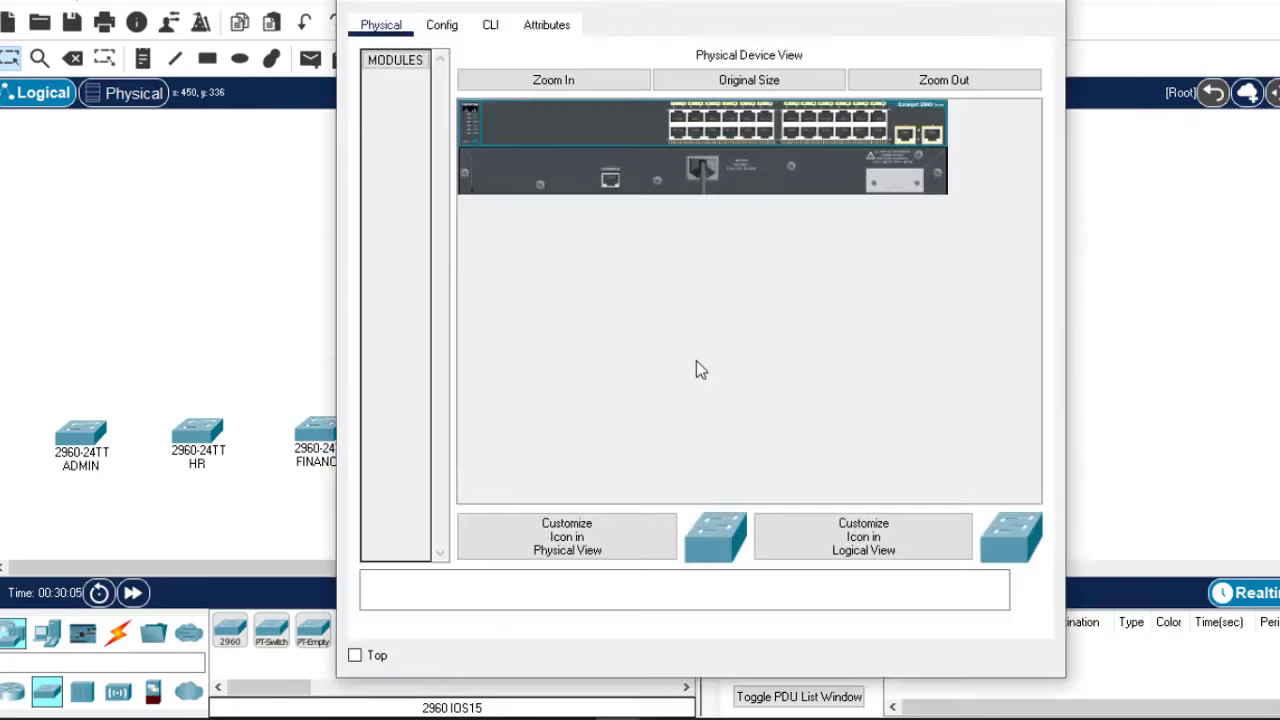
pyautogui.click(1062, 6)
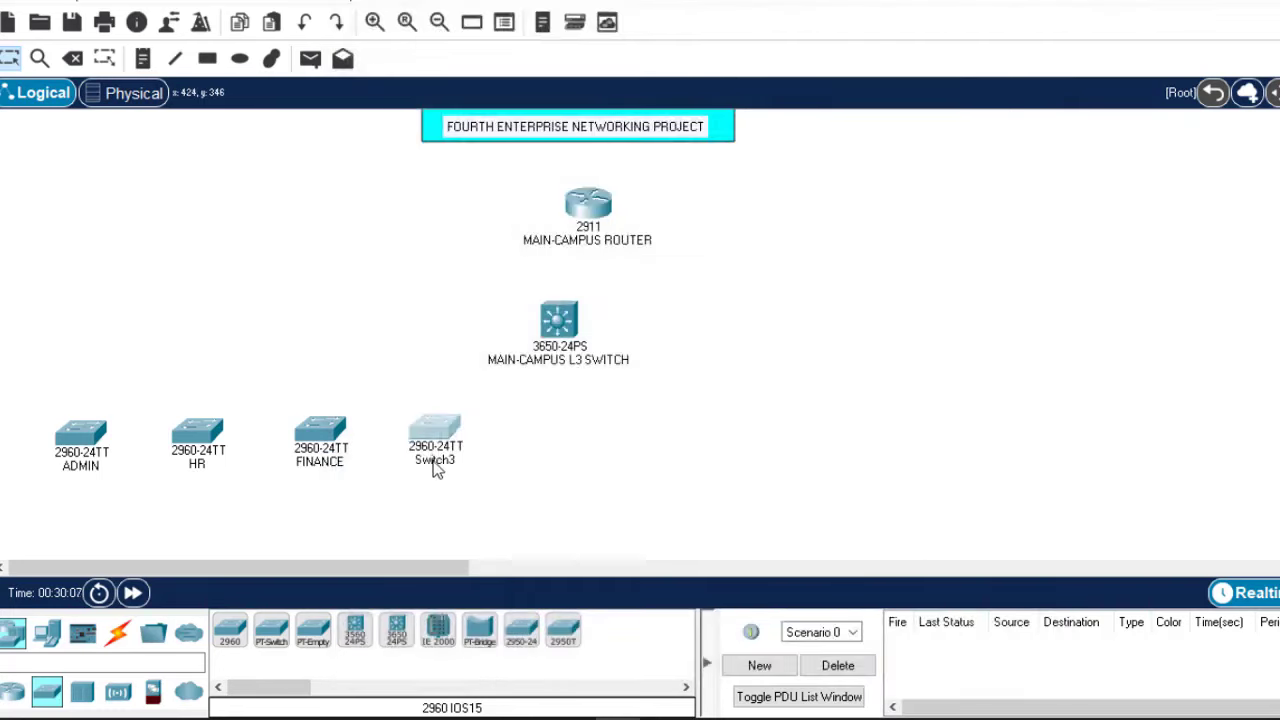
pyautogui.click(437, 466)
pyautogui.write('B')
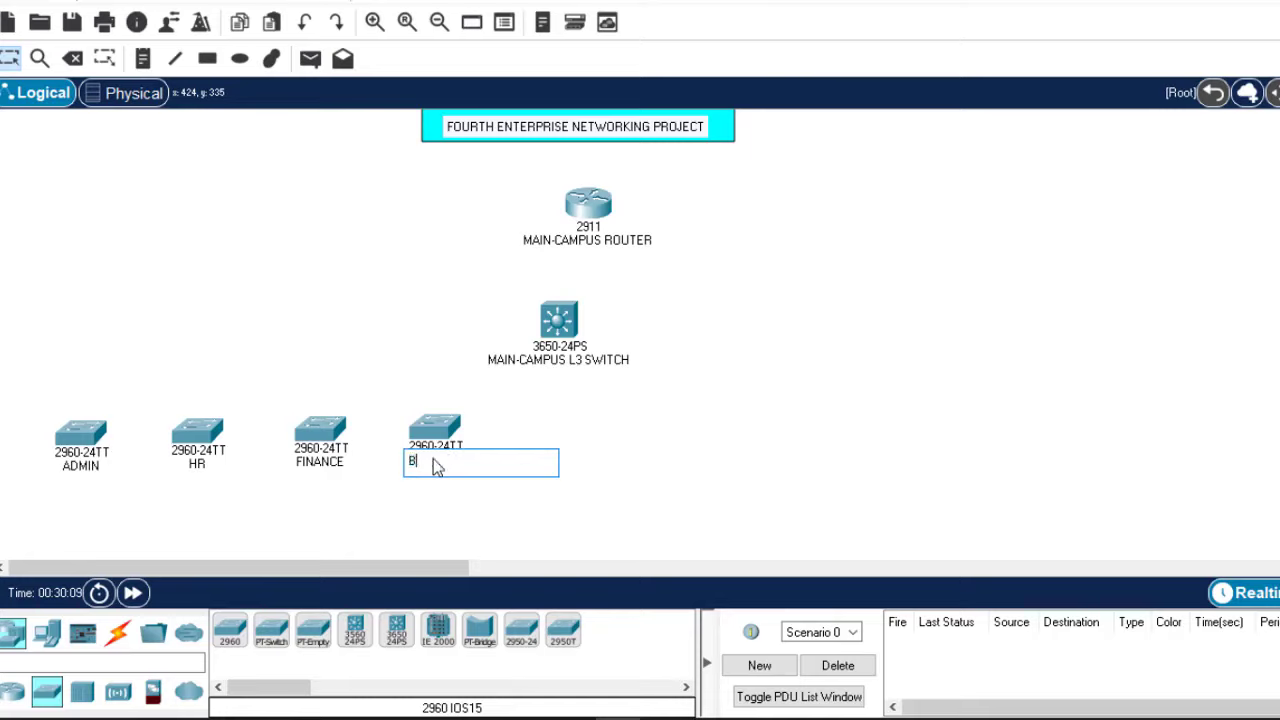
pyautogui.write('USINESS')
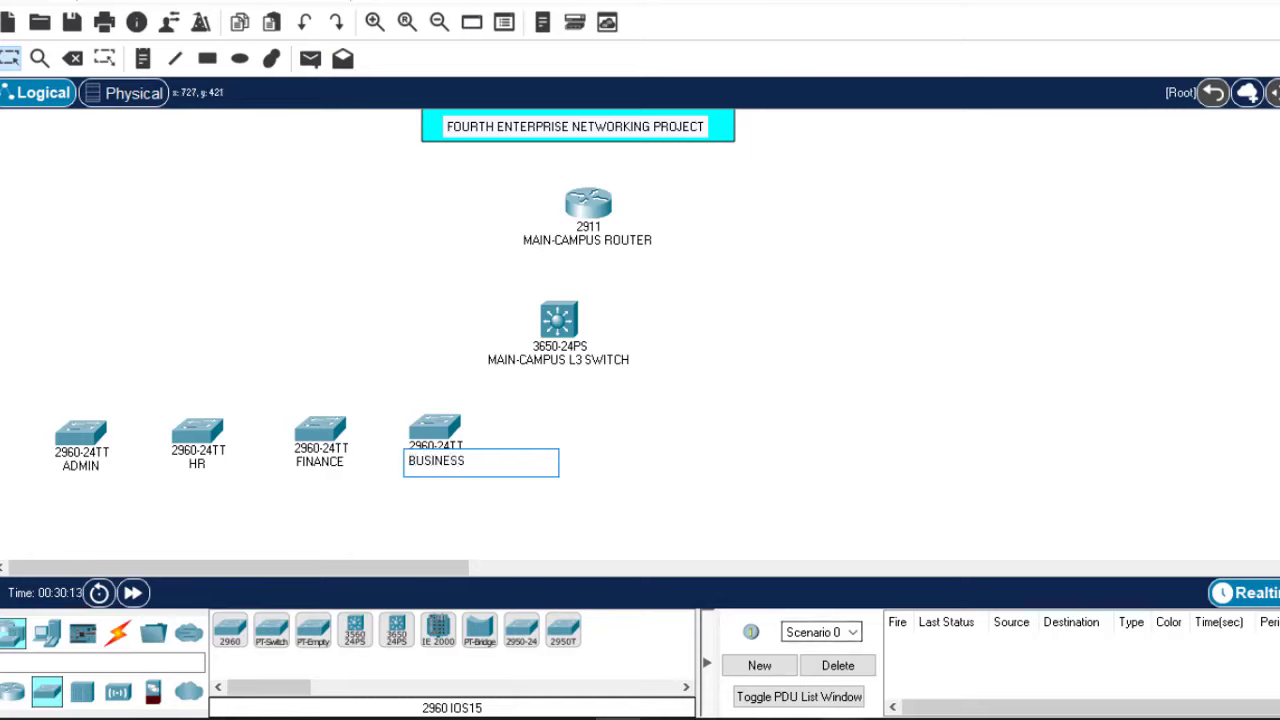
pyautogui.press('Return')
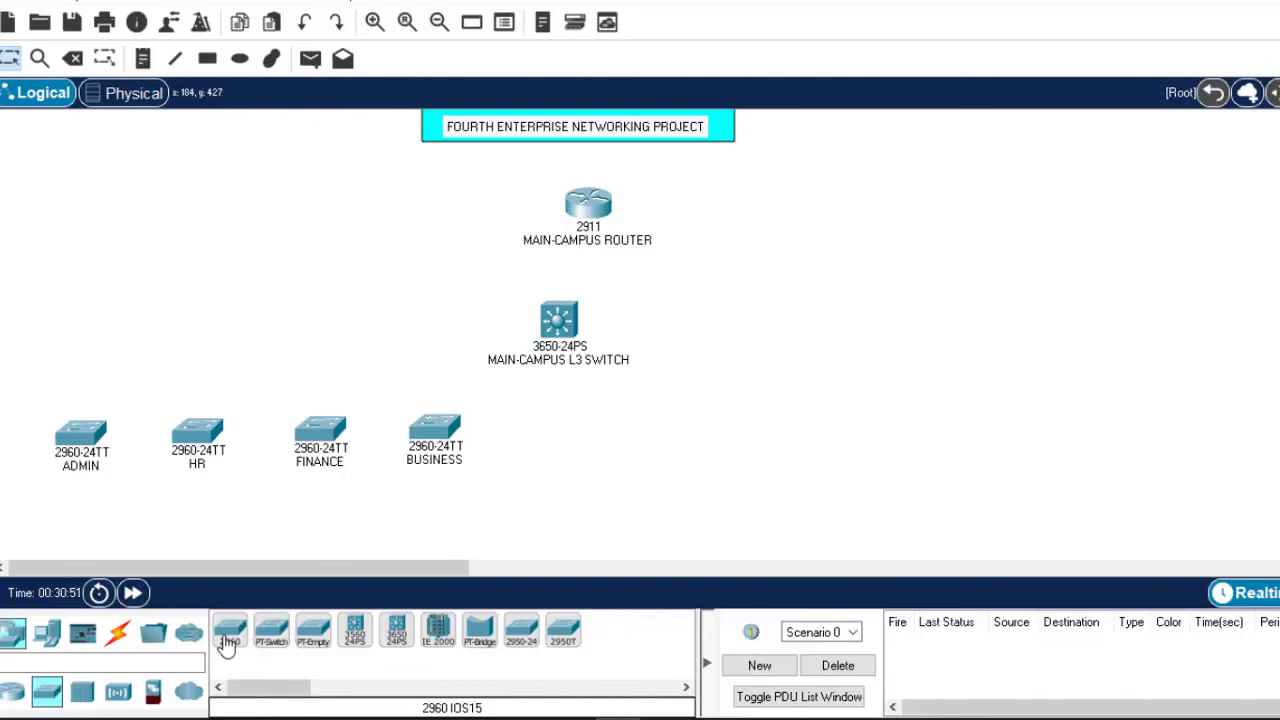
# Step: Add two more 2960 switches to the right of BUSINESS and move them roughly in line with the row
pyautogui.moveTo(228, 645); pyautogui.dragTo(603, 468)
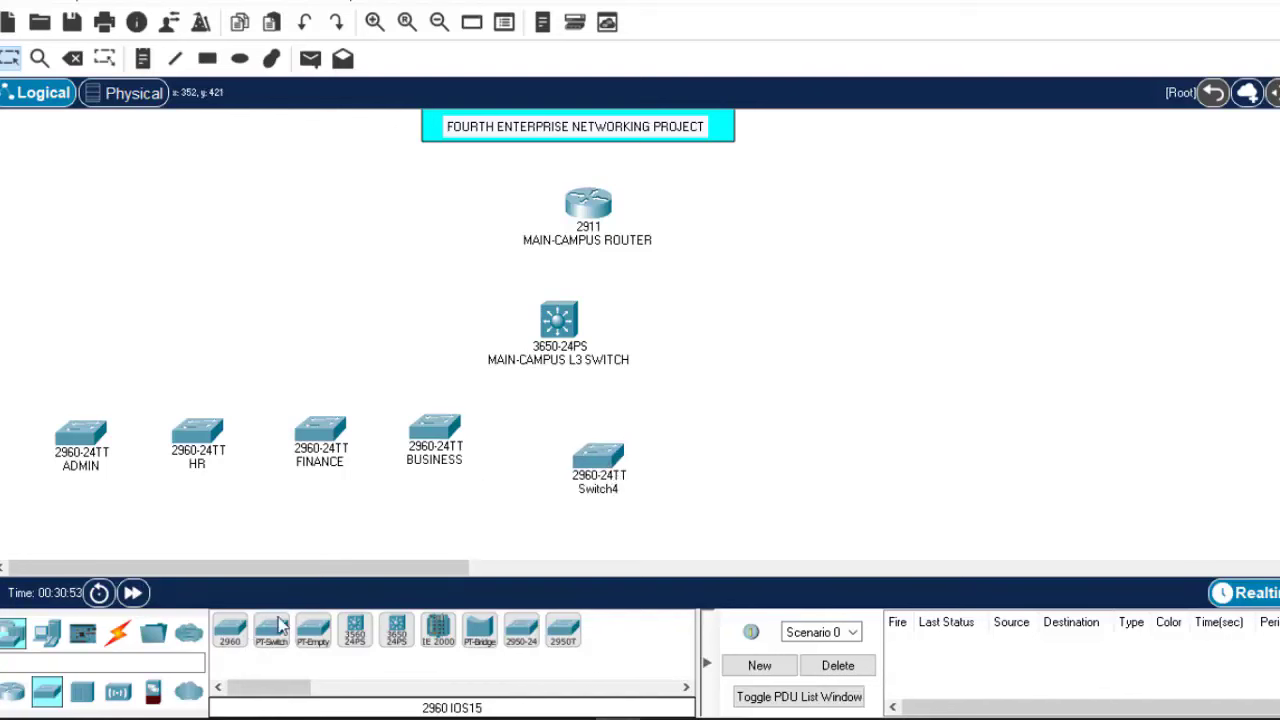
pyautogui.moveTo(232, 640); pyautogui.dragTo(684, 465)
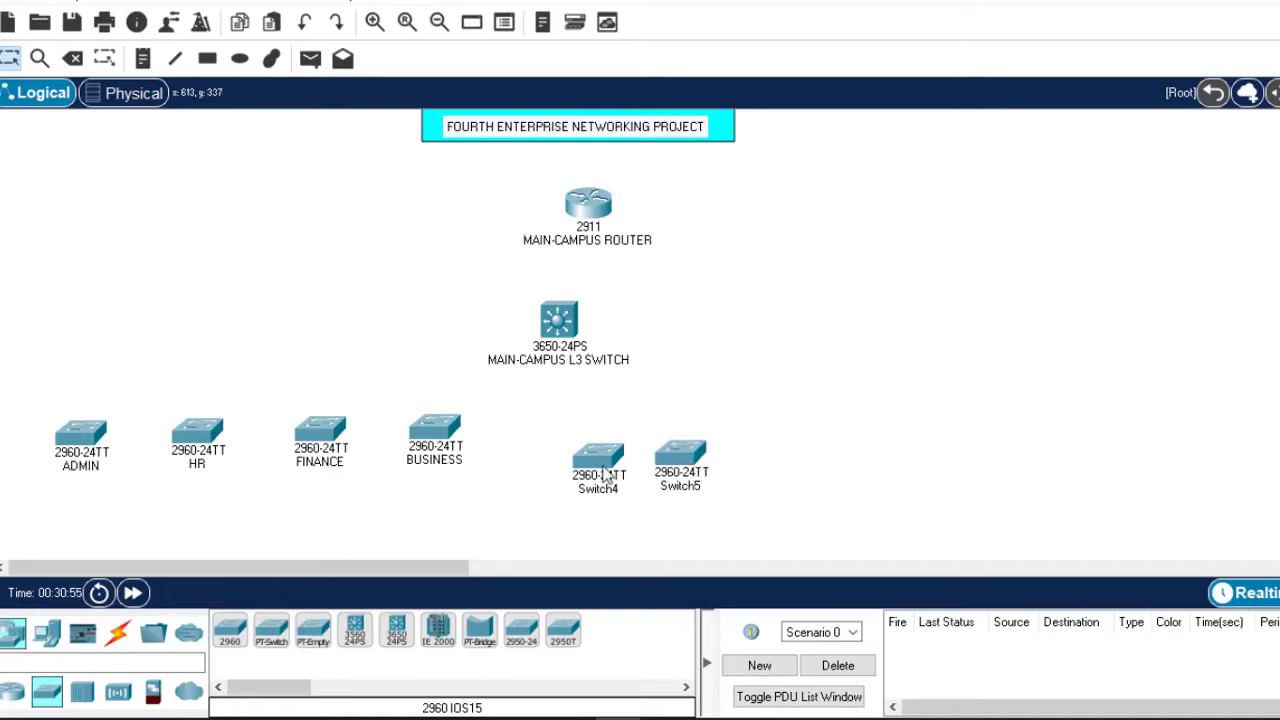
pyautogui.moveTo(603, 472); pyautogui.dragTo(585, 447)
pyautogui.moveTo(683, 461); pyautogui.dragTo(699, 438)
# Step: Rename the 2960 switch directly to the right of BUSINESS as E&C
pyautogui.click(596, 481)
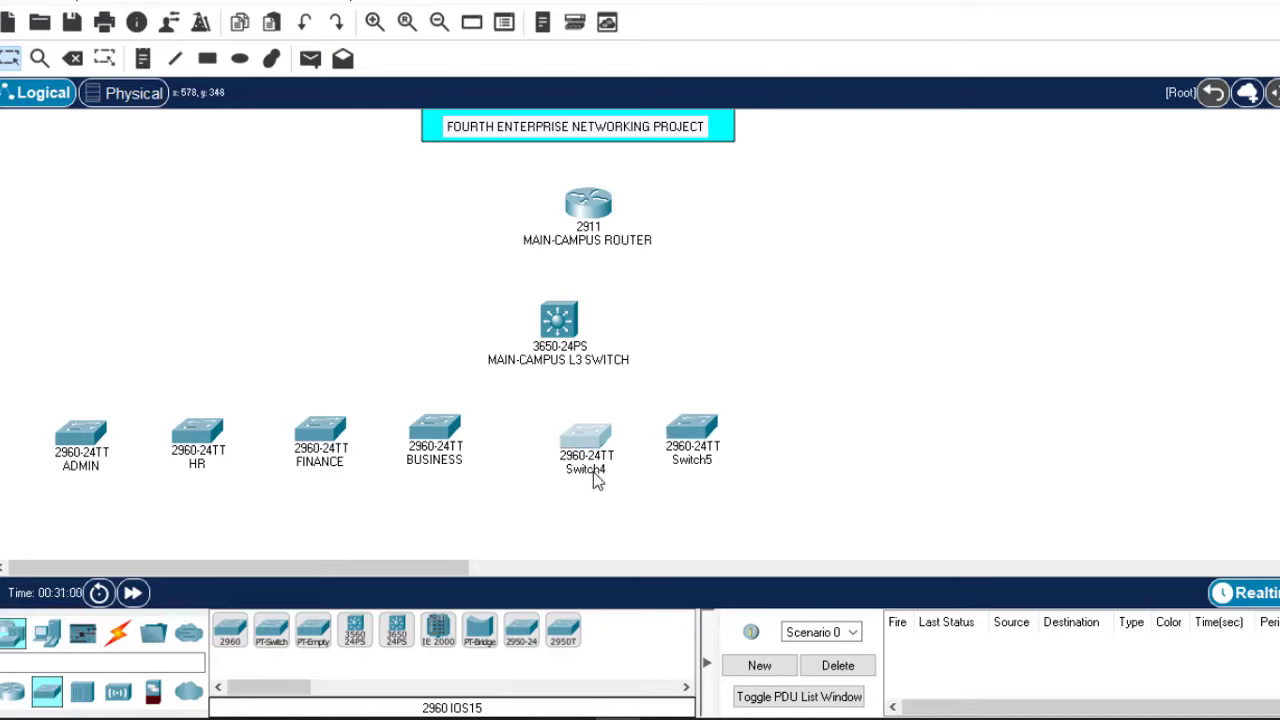
pyautogui.click(596, 481)
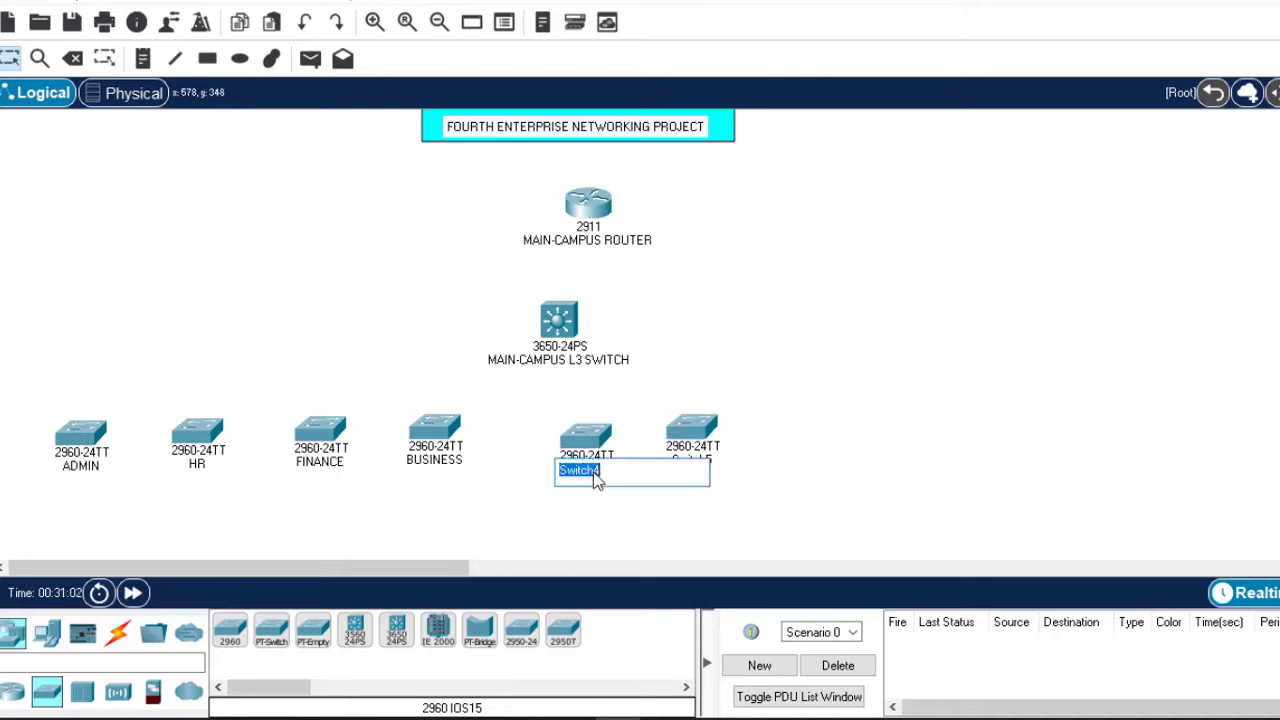
pyautogui.write('E')
pyautogui.write('&I')
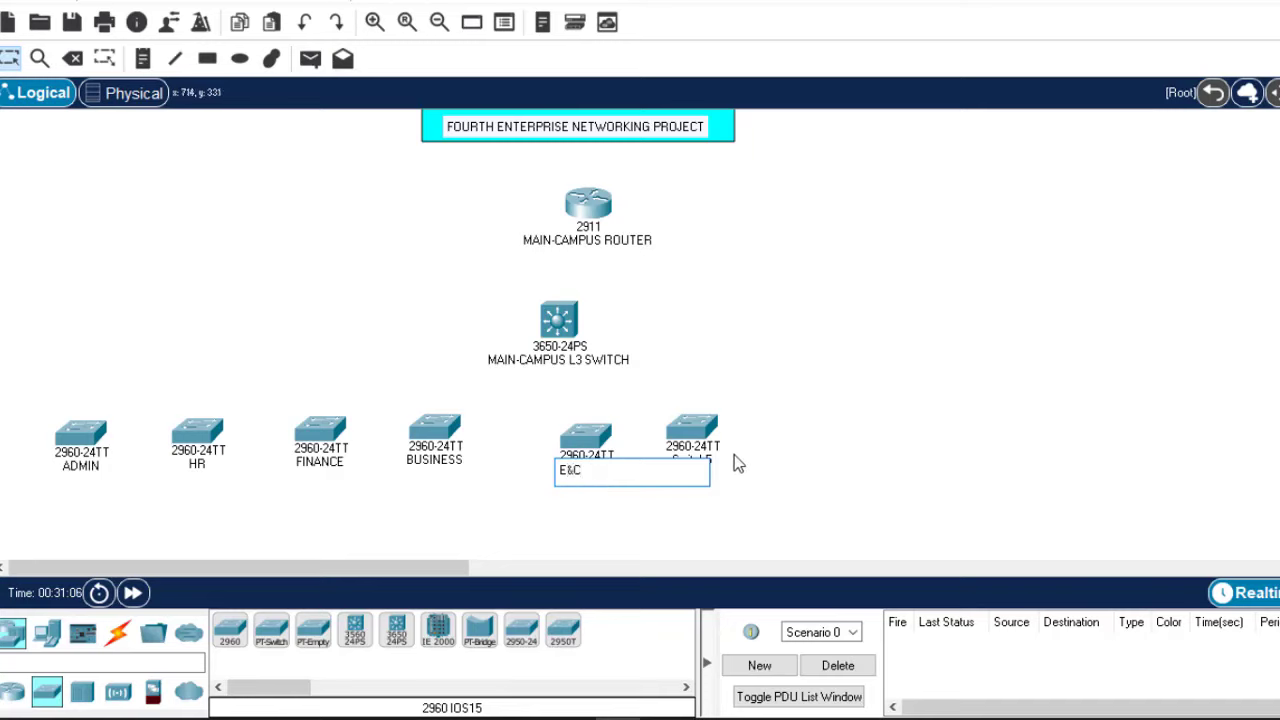
# Step: Rename the switch to the right of E&C as A&D and level the two switches with each other
pyautogui.click(721, 457)
pyautogui.click(721, 457)
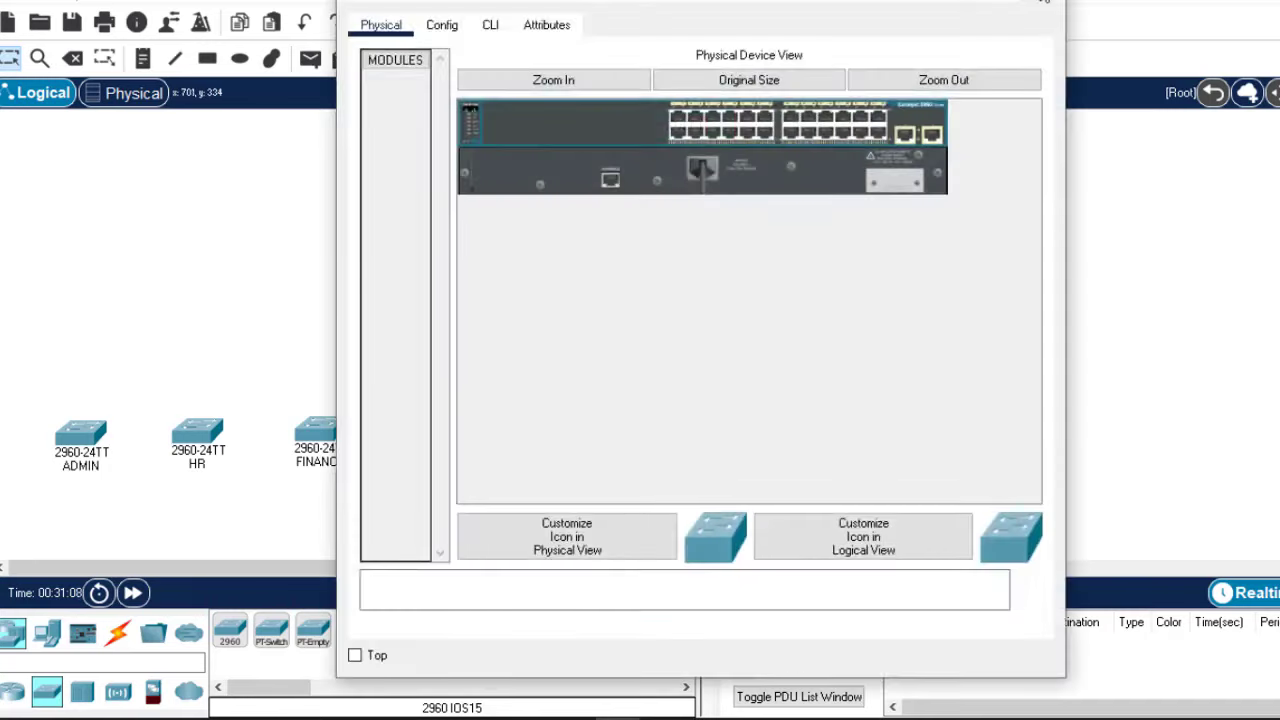
pyautogui.click(1043, 2)
pyautogui.click(693, 461)
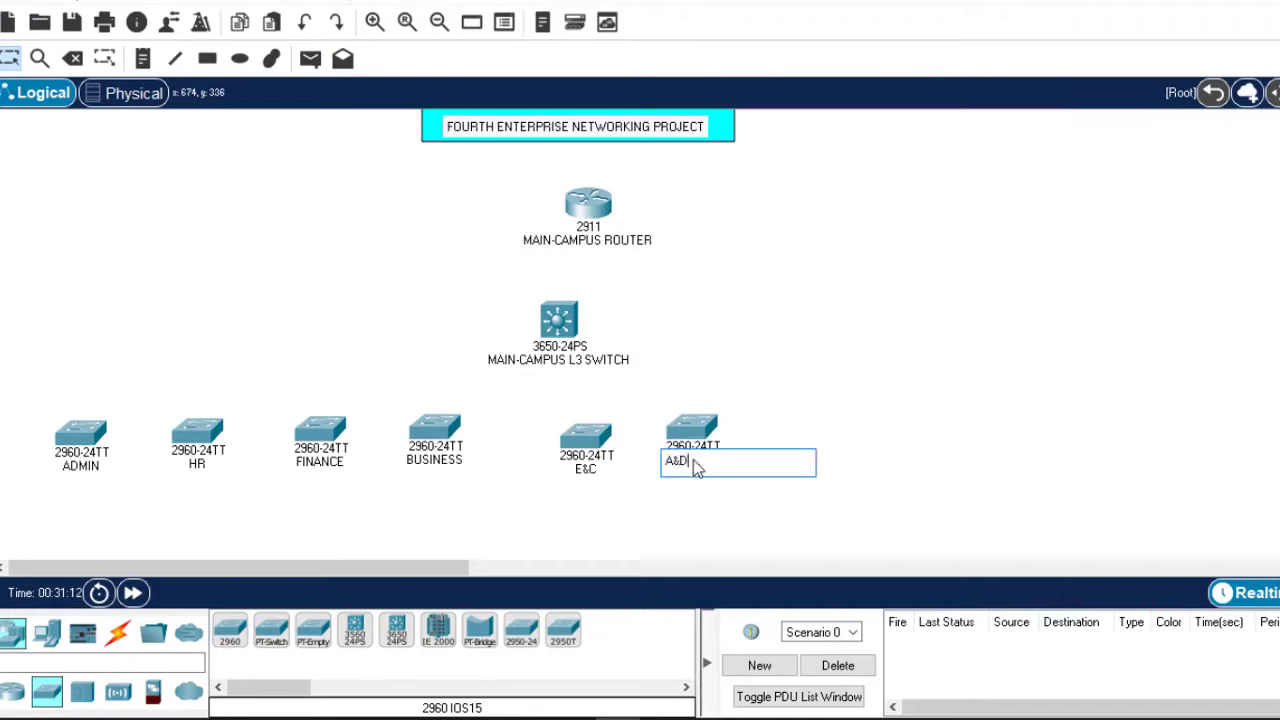
pyautogui.click(878, 450)
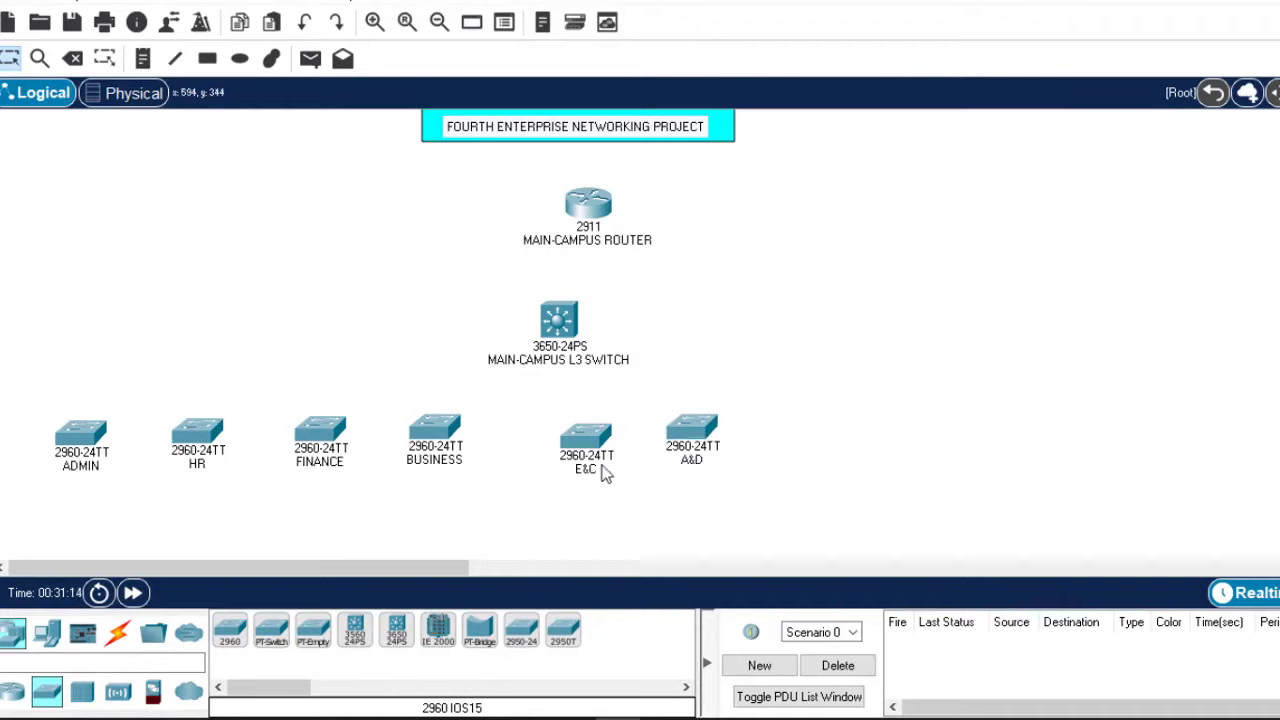
pyautogui.moveTo(592, 462); pyautogui.dragTo(586, 468)
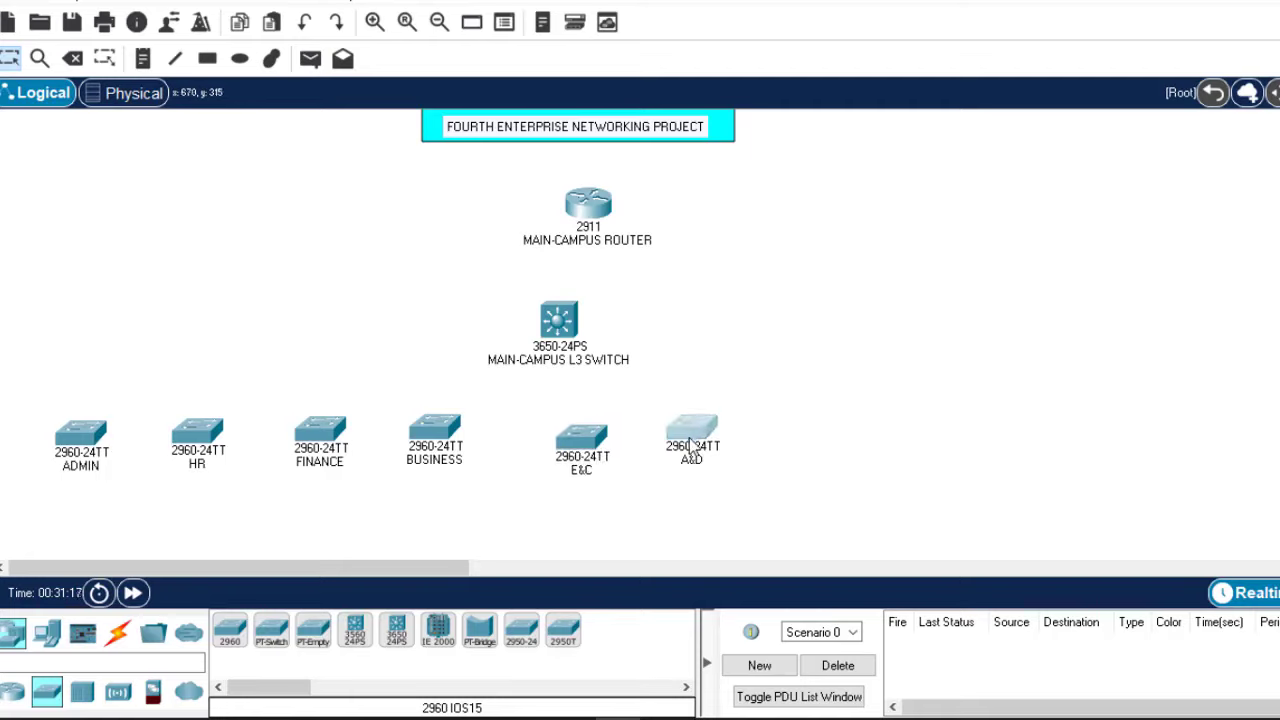
pyautogui.moveTo(689, 442); pyautogui.dragTo(692, 454)
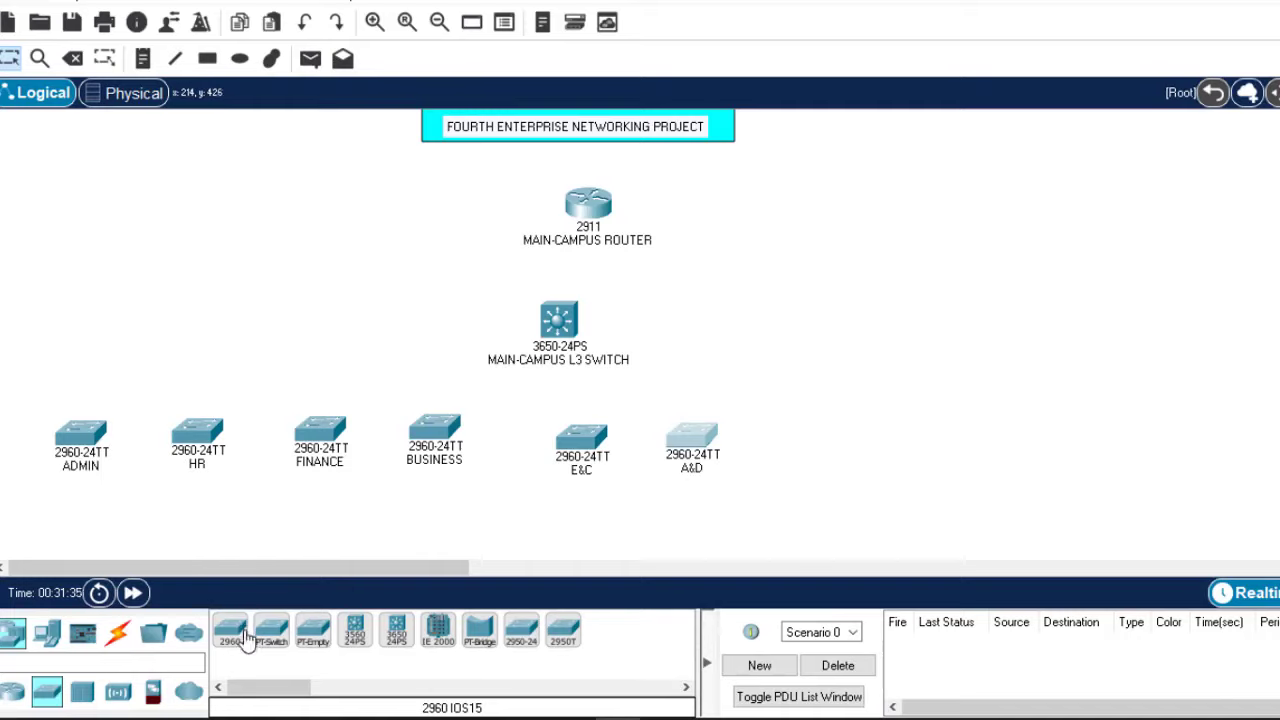
# Step: Add two more 2960 switches to the right of A&D and line them up with the row
pyautogui.moveTo(247, 640); pyautogui.dragTo(895, 459)
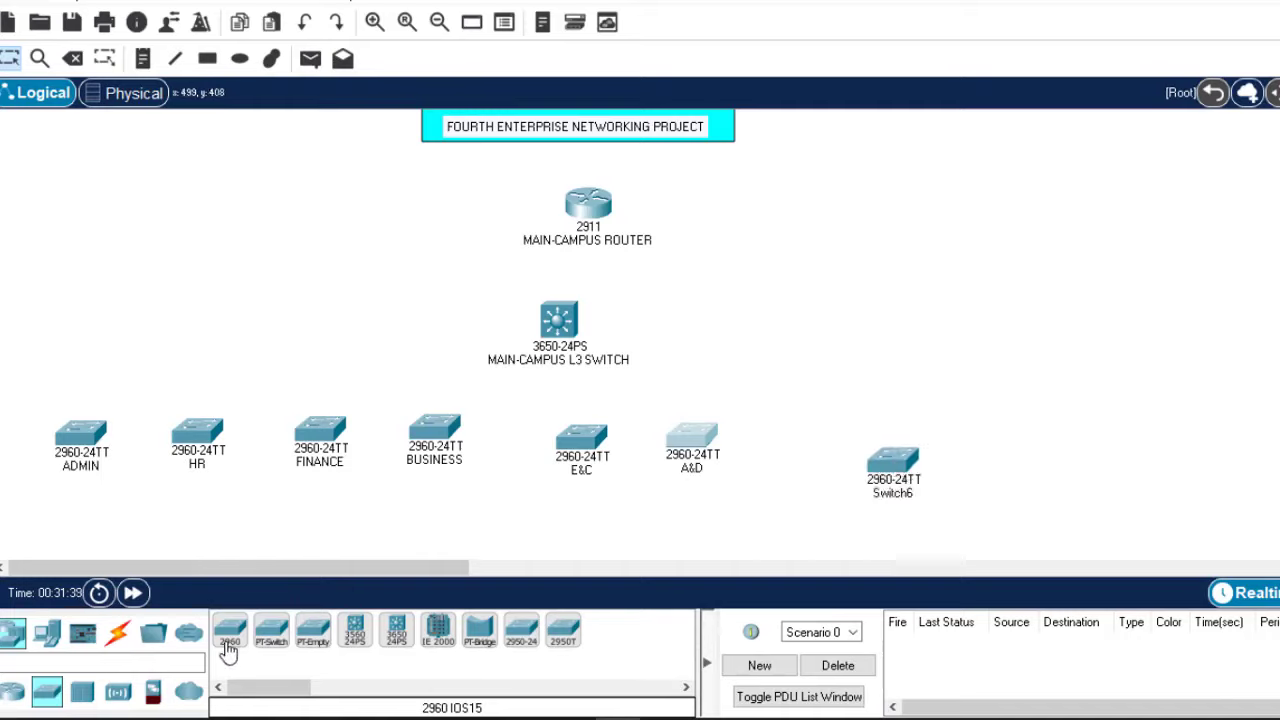
pyautogui.moveTo(229, 650); pyautogui.dragTo(990, 466)
pyautogui.moveTo(893, 460); pyautogui.dragTo(853, 436)
pyautogui.moveTo(968, 463); pyautogui.dragTo(958, 432)
# Step: Rename the two unnamed 2960 switches beside A&D as STUD-LAB and IT-DEPT, from left to right
pyautogui.click(862, 466)
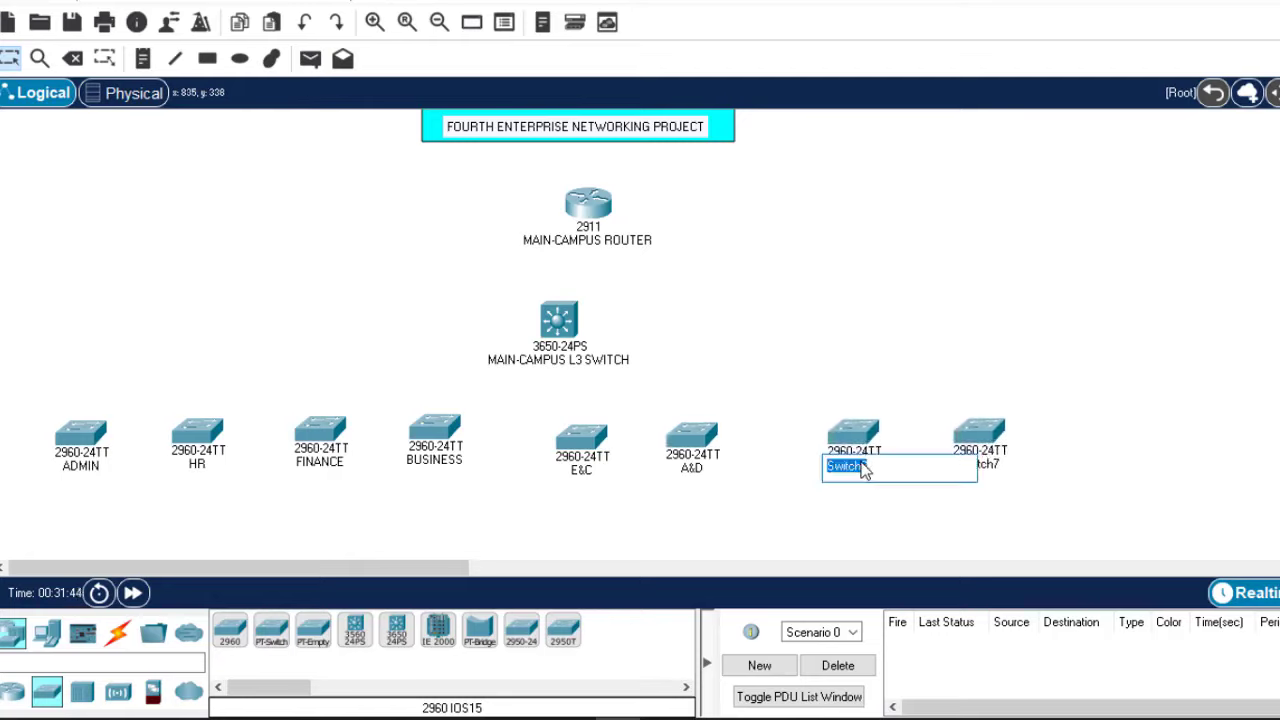
pyautogui.write('STUD-LAB')
pyautogui.click(988, 470)
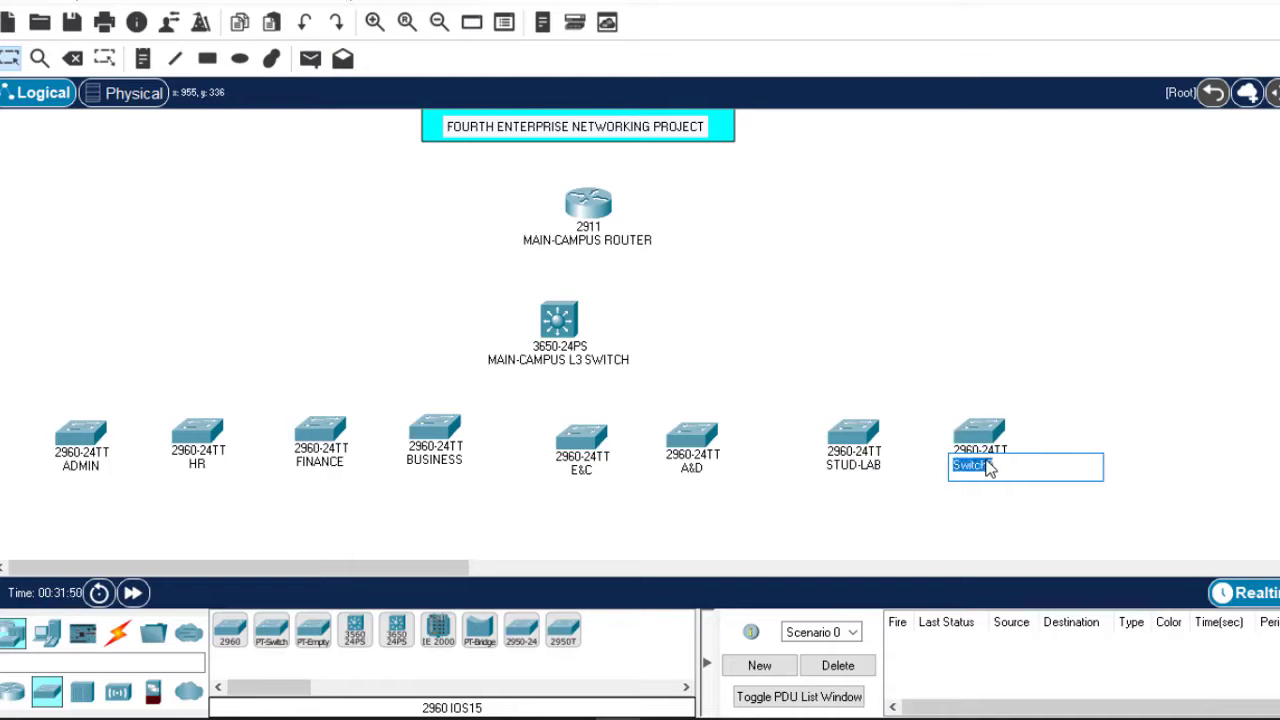
pyautogui.write('IT-DEPT')
pyautogui.click(997, 324)
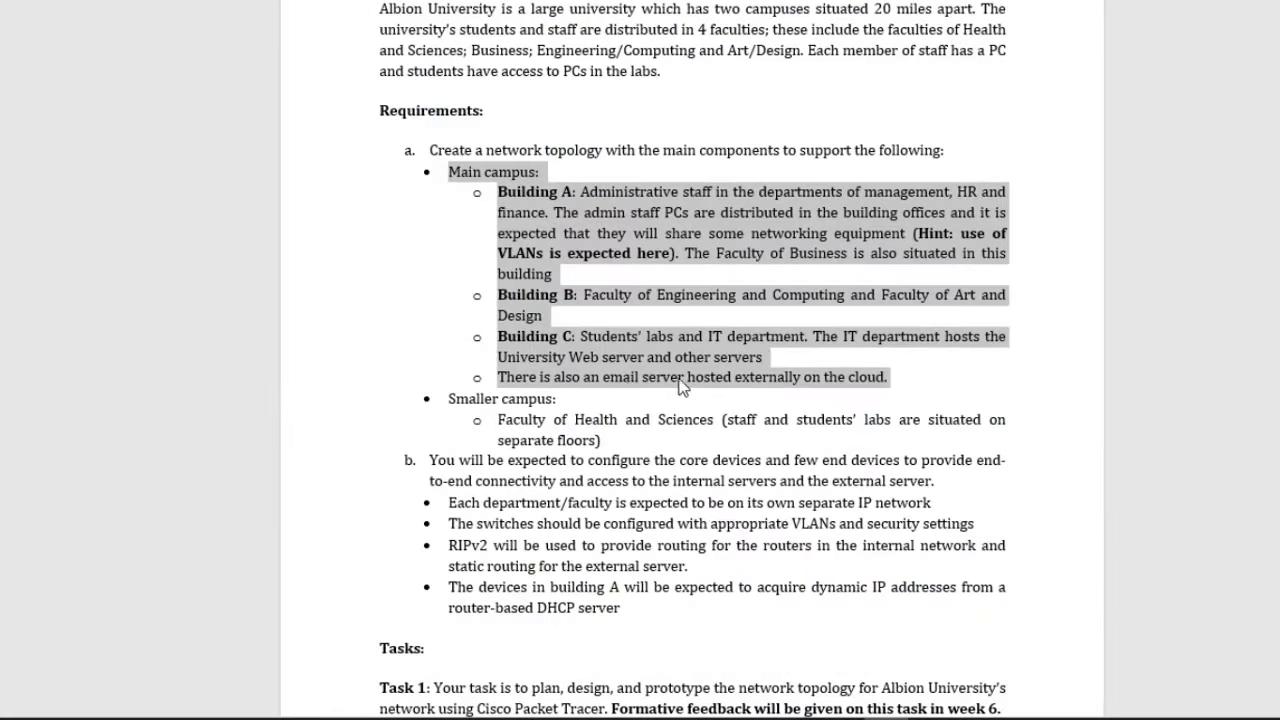
# Step: Switch to the project brief and examine the main campus requirement about the email server
pyautogui.click(906, 369)
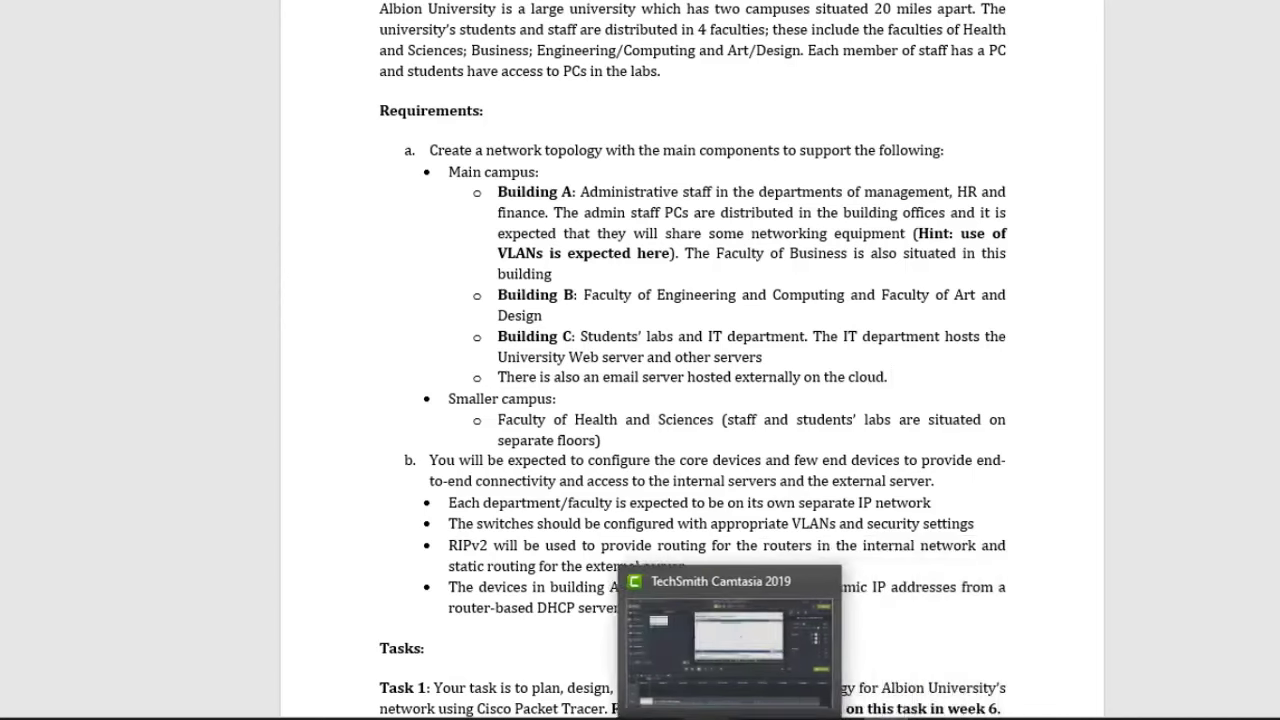
pyautogui.click(829, 717)
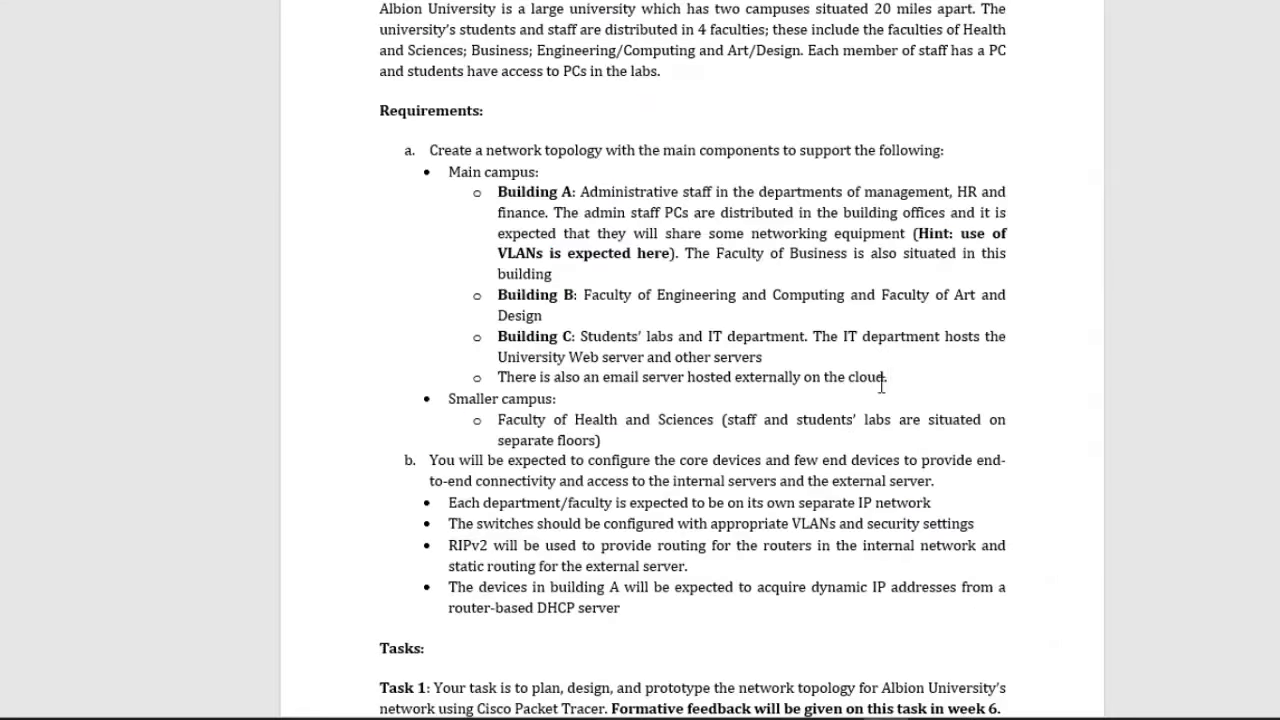
pyautogui.moveTo(887, 377); pyautogui.dragTo(553, 377)
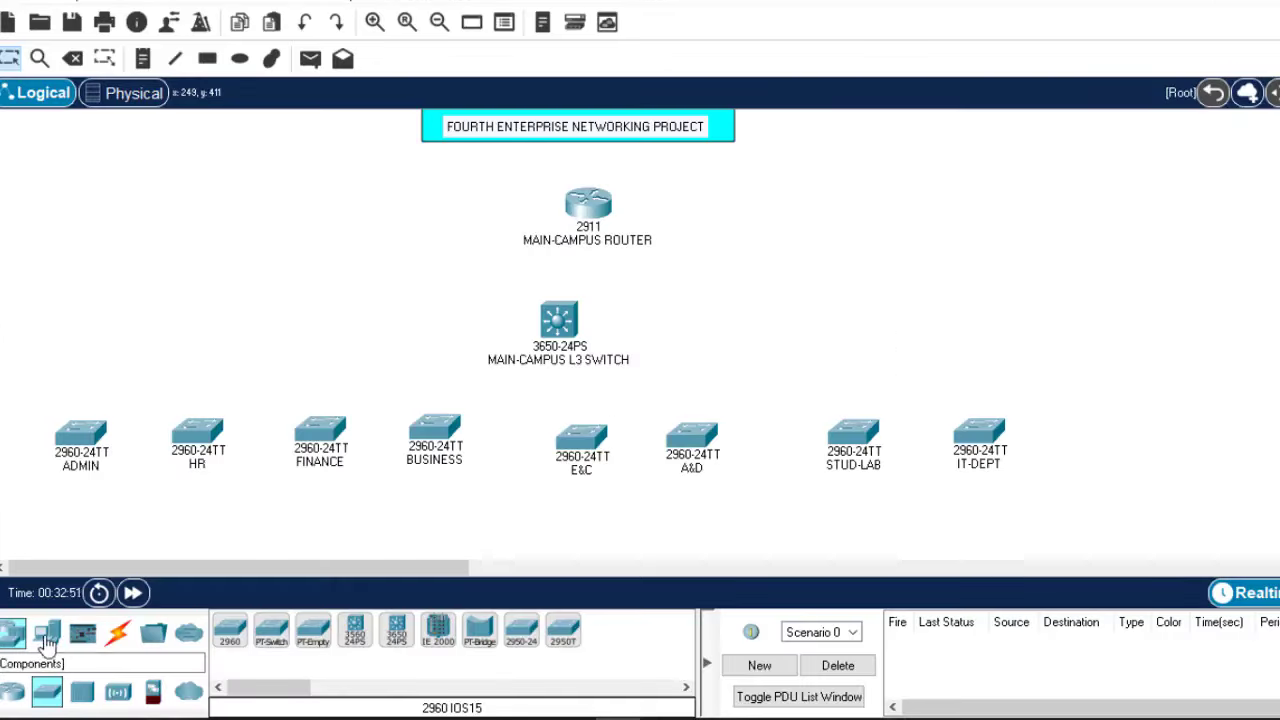
# Step: Add a 2911 router to the upper left of MAIN-CAMPUS ROUTER in the topology and rename it CLOUD
pyautogui.click(12, 691)
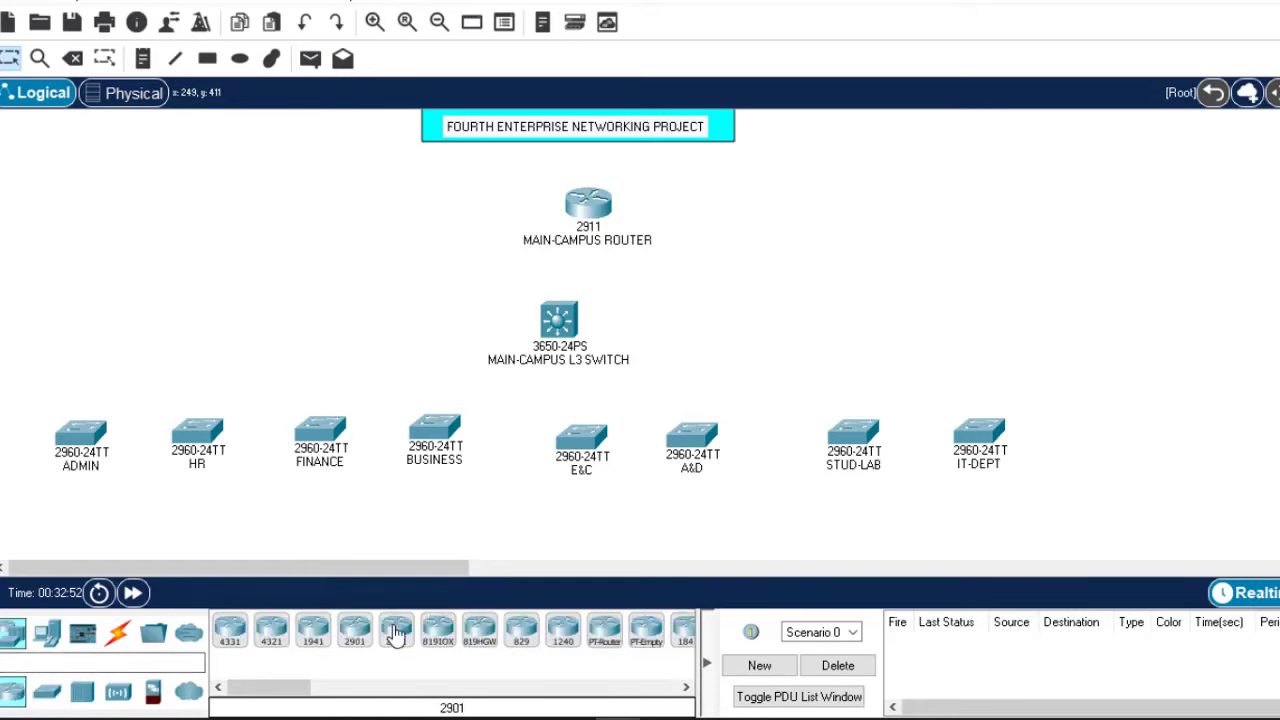
pyautogui.moveTo(396, 633); pyautogui.dragTo(313, 175)
pyautogui.click(333, 180)
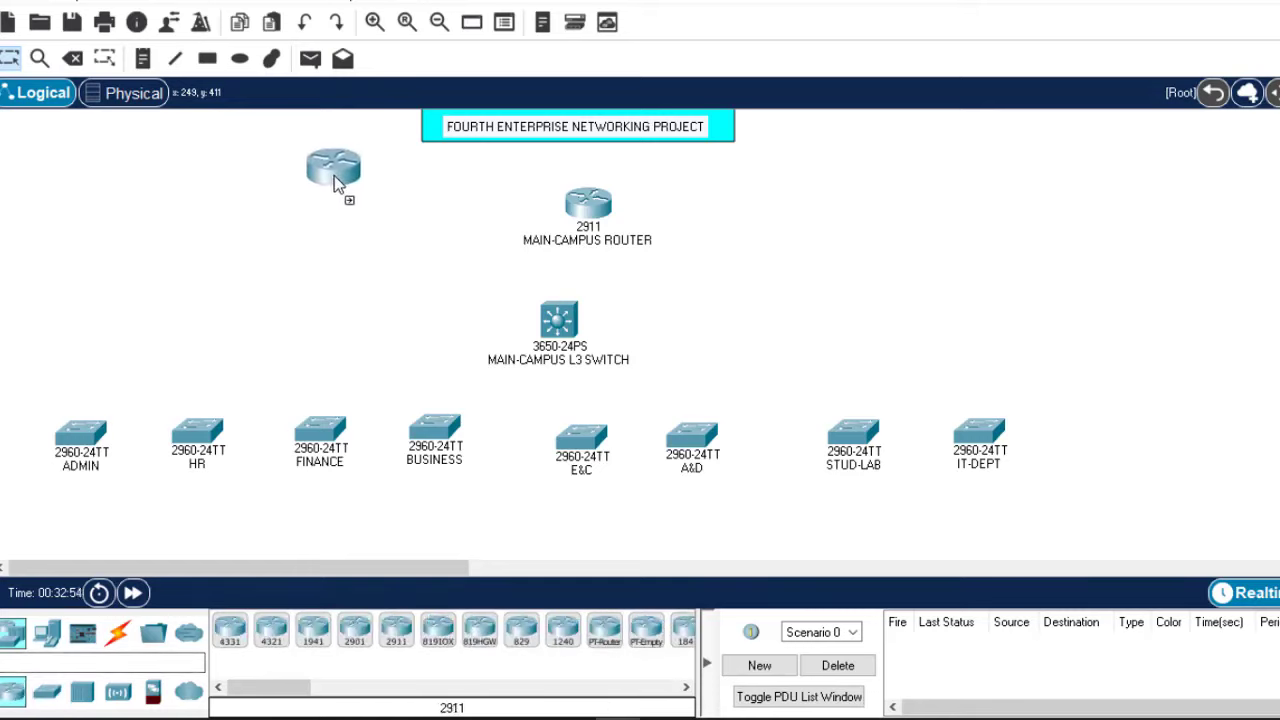
pyautogui.moveTo(334, 175); pyautogui.dragTo(306, 175)
pyautogui.click(312, 215)
pyautogui.doubleClick(312, 215)
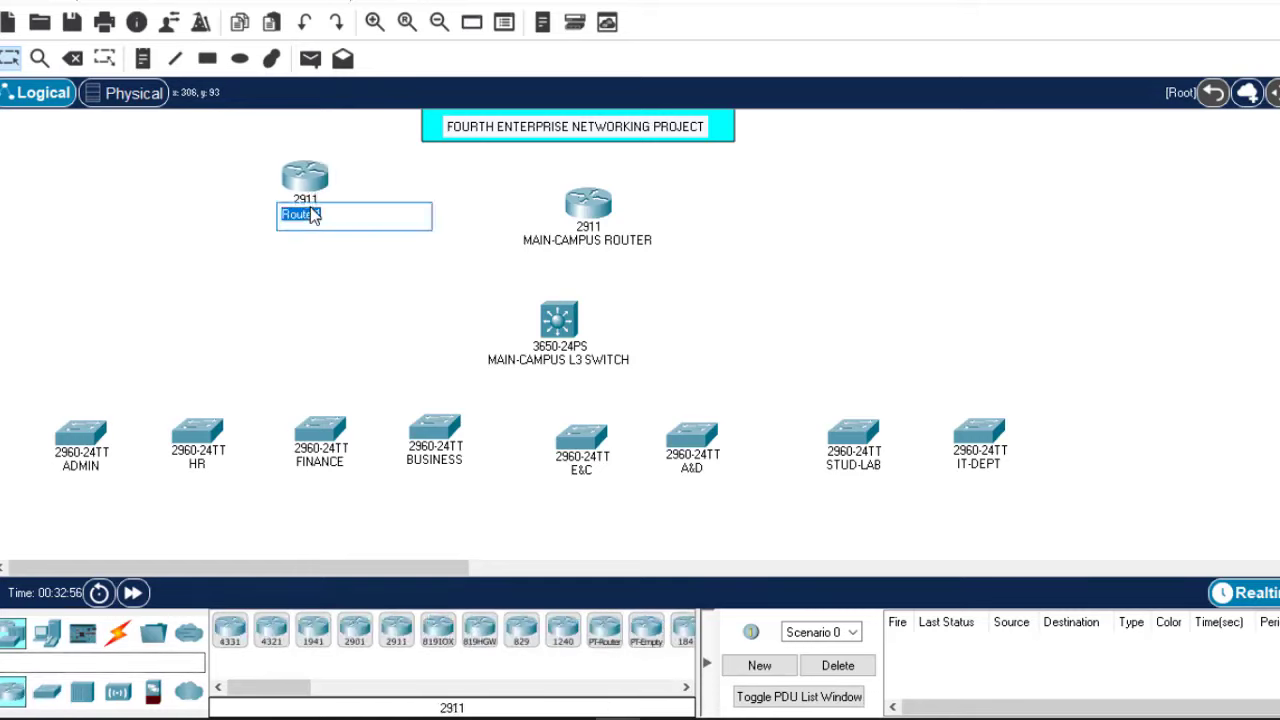
pyautogui.write('CLOUD')
pyautogui.click(277, 272)
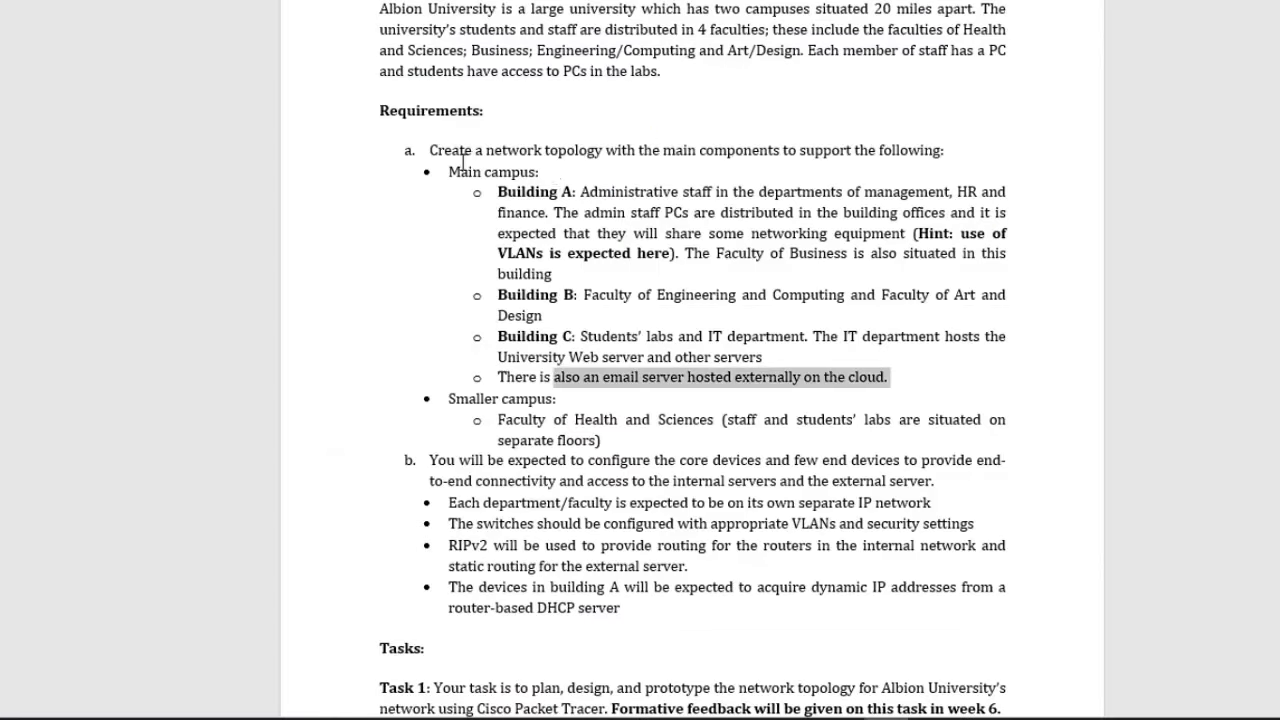
# Step: Review the main campus requirements in the project brief and compare them with the devices in the topology
pyautogui.moveTo(460, 170); pyautogui.dragTo(800, 377)
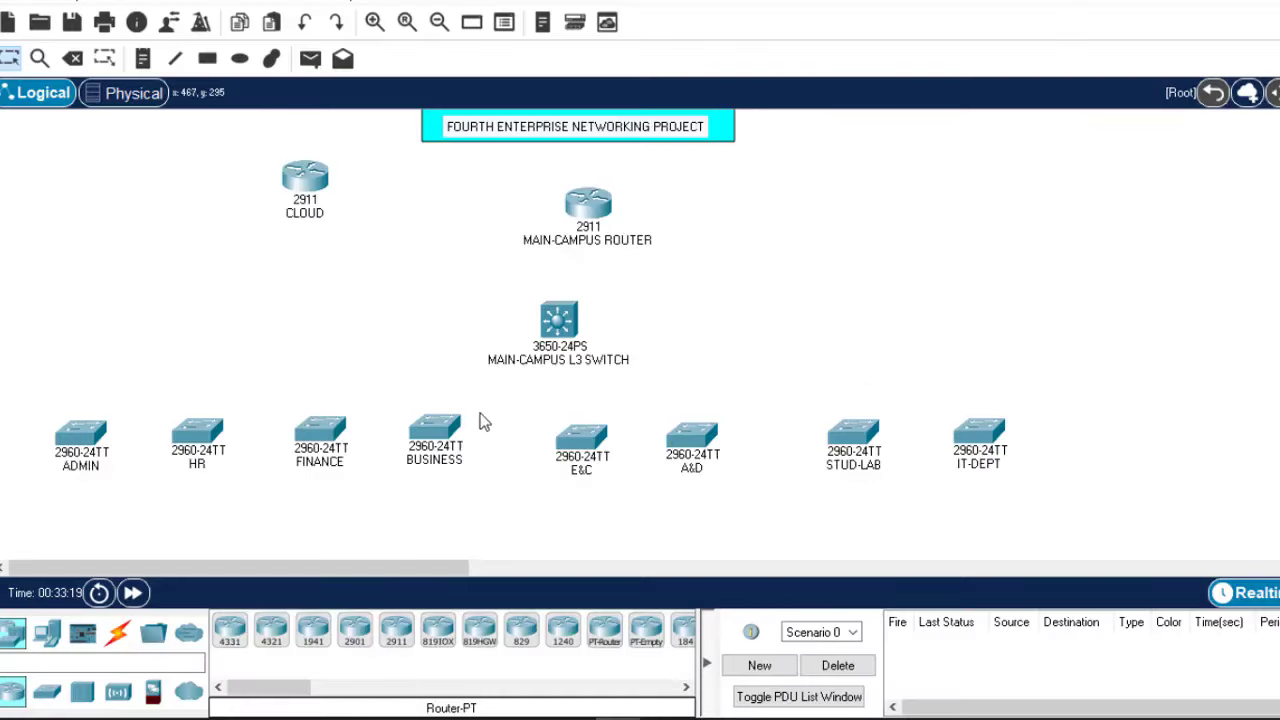
pyautogui.scroll(-3, 530, 330)
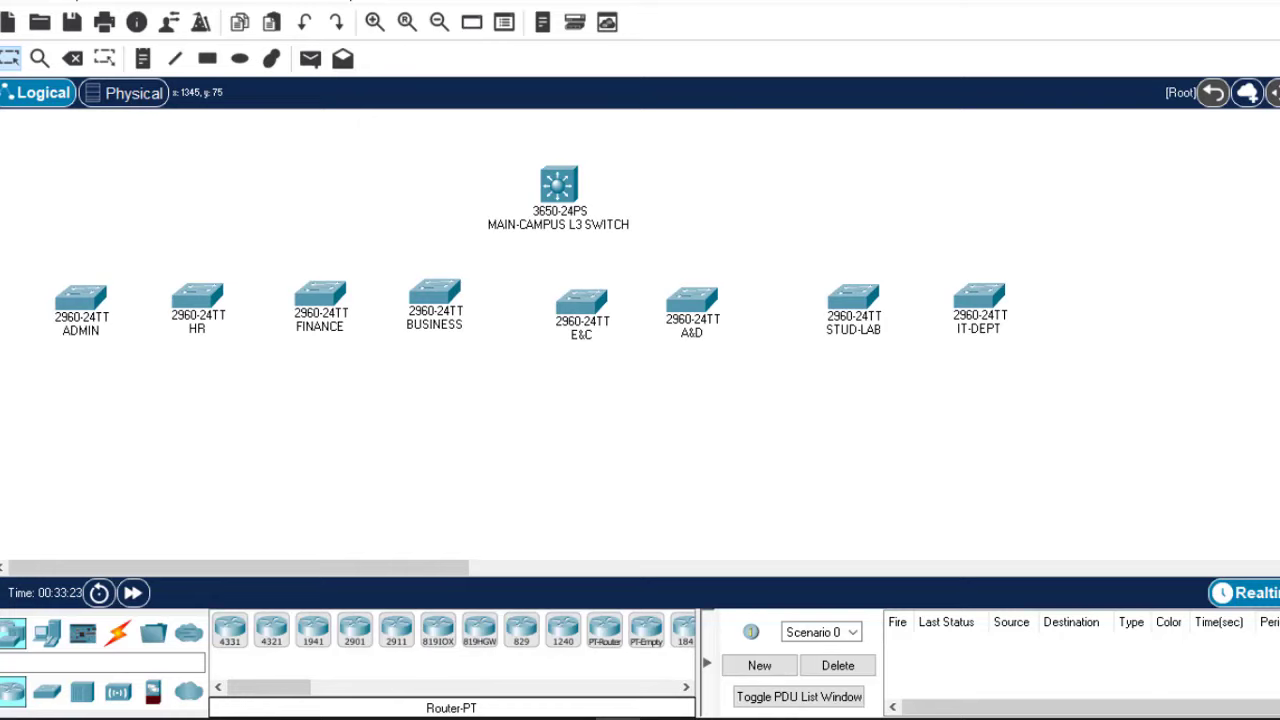
pyautogui.scroll(1, 530, 330)
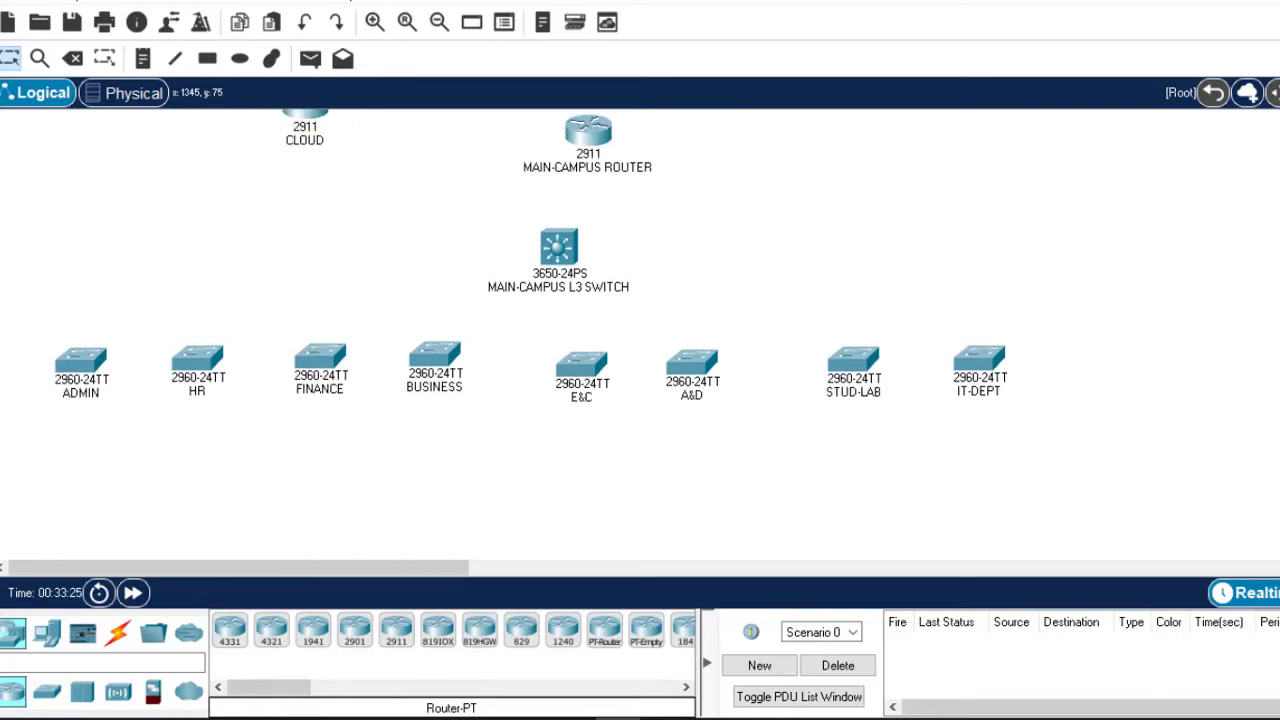
pyautogui.scroll(-1, 530, 255)
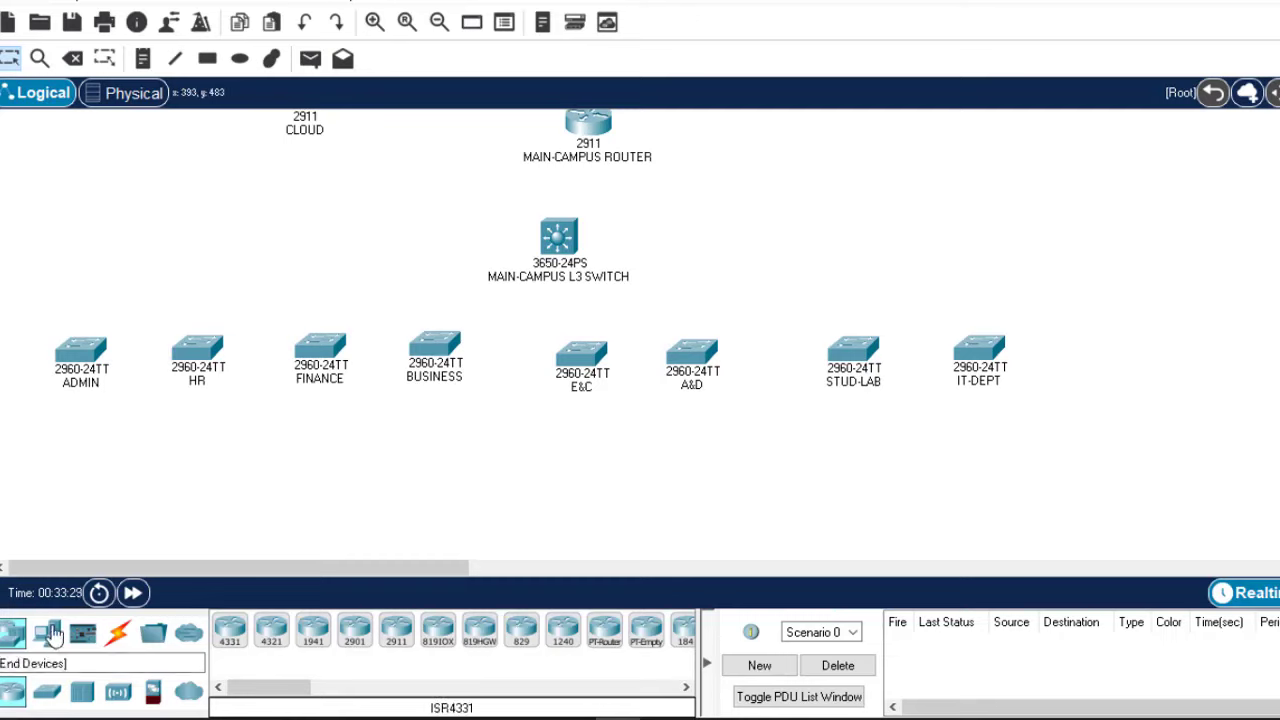
# Step: Add a PC and a printer below the ADMIN switch and move both closer to it
pyautogui.click(50, 640)
pyautogui.click(231, 635)
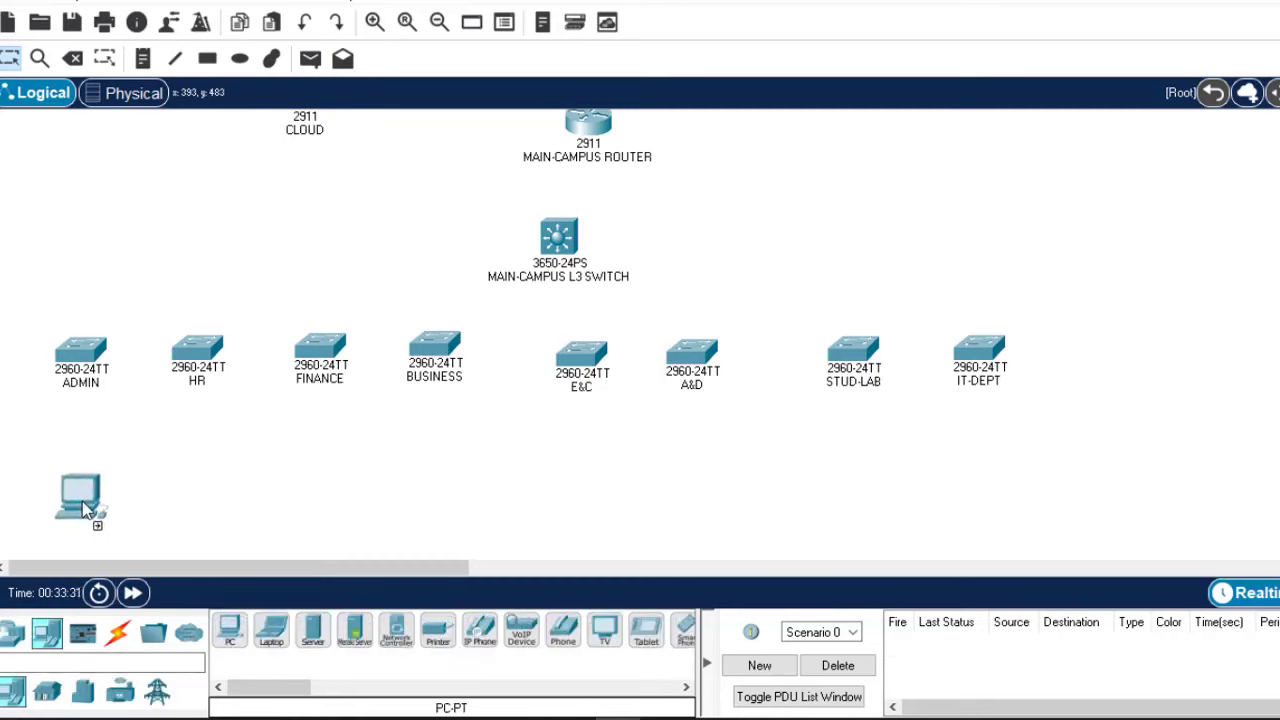
pyautogui.click(84, 512)
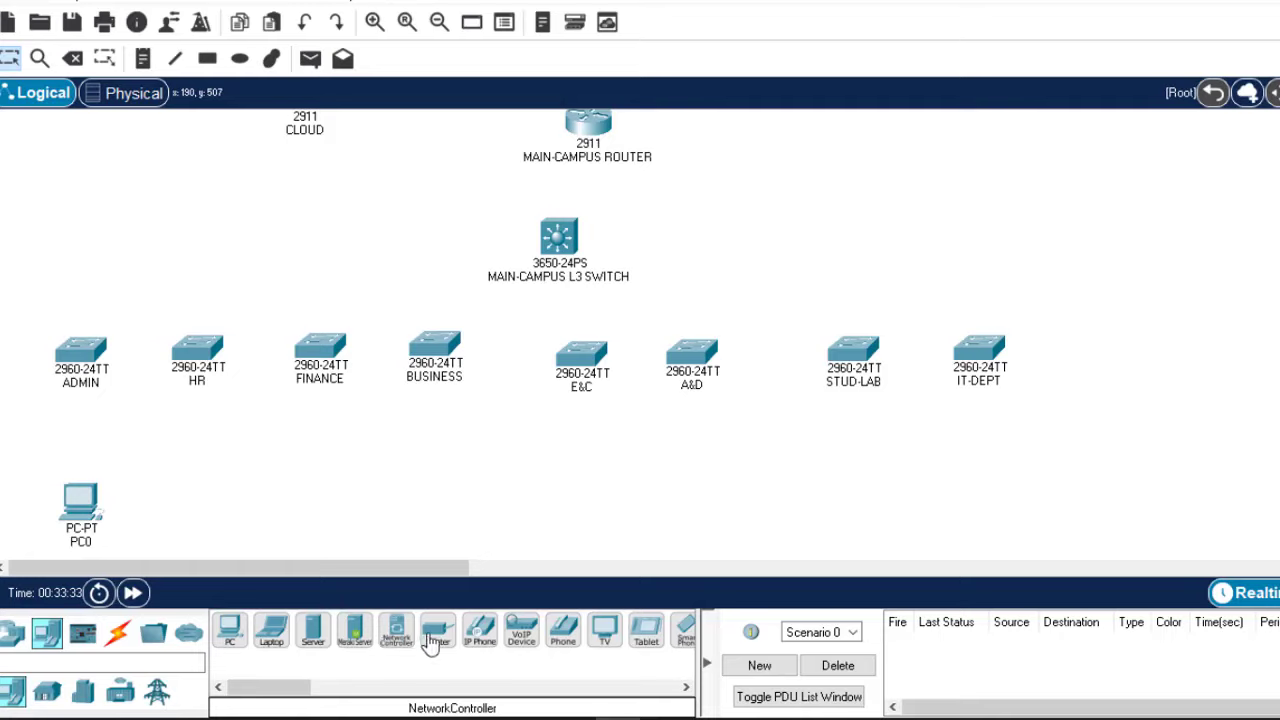
pyautogui.scroll(-3, 530, 330)
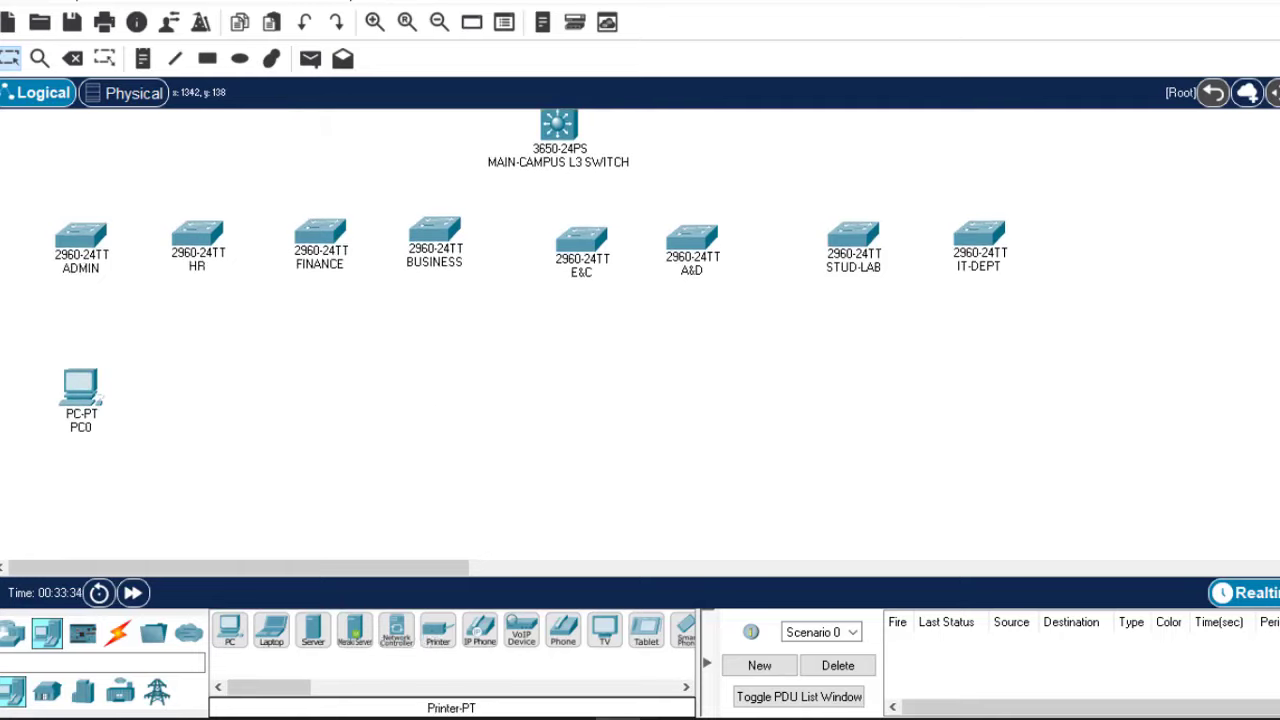
pyautogui.click(447, 645)
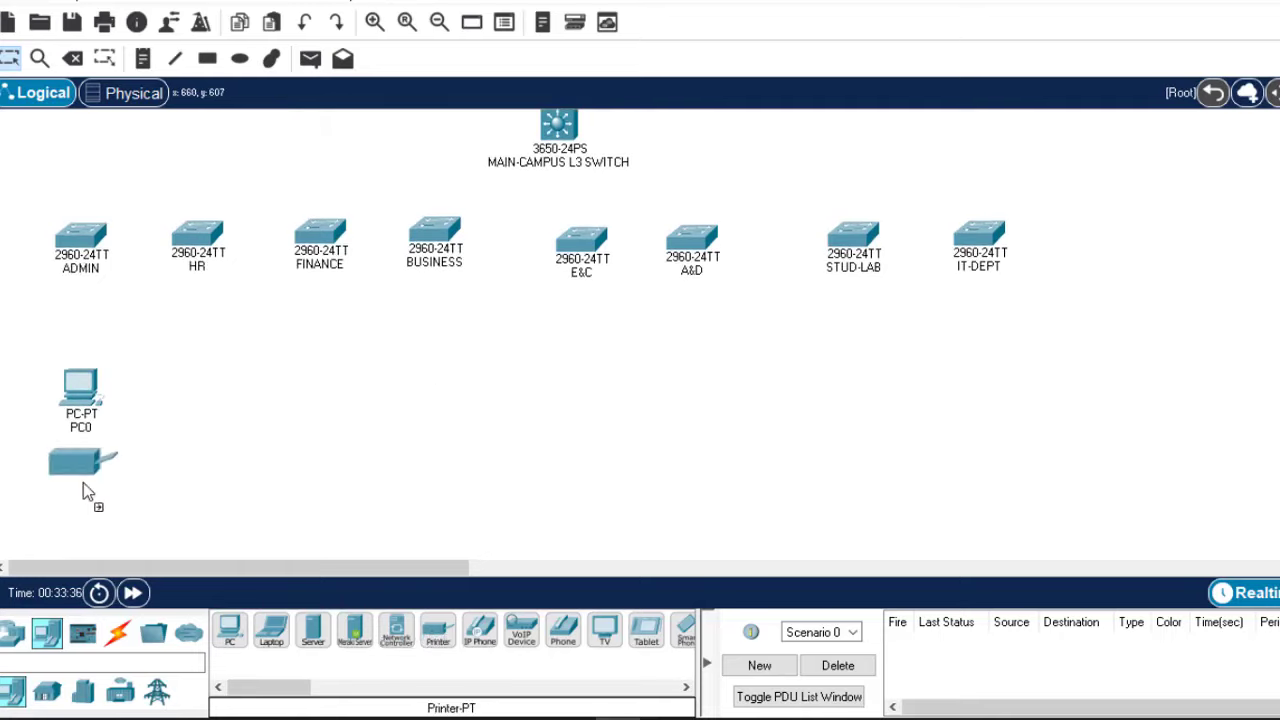
pyautogui.click(84, 487)
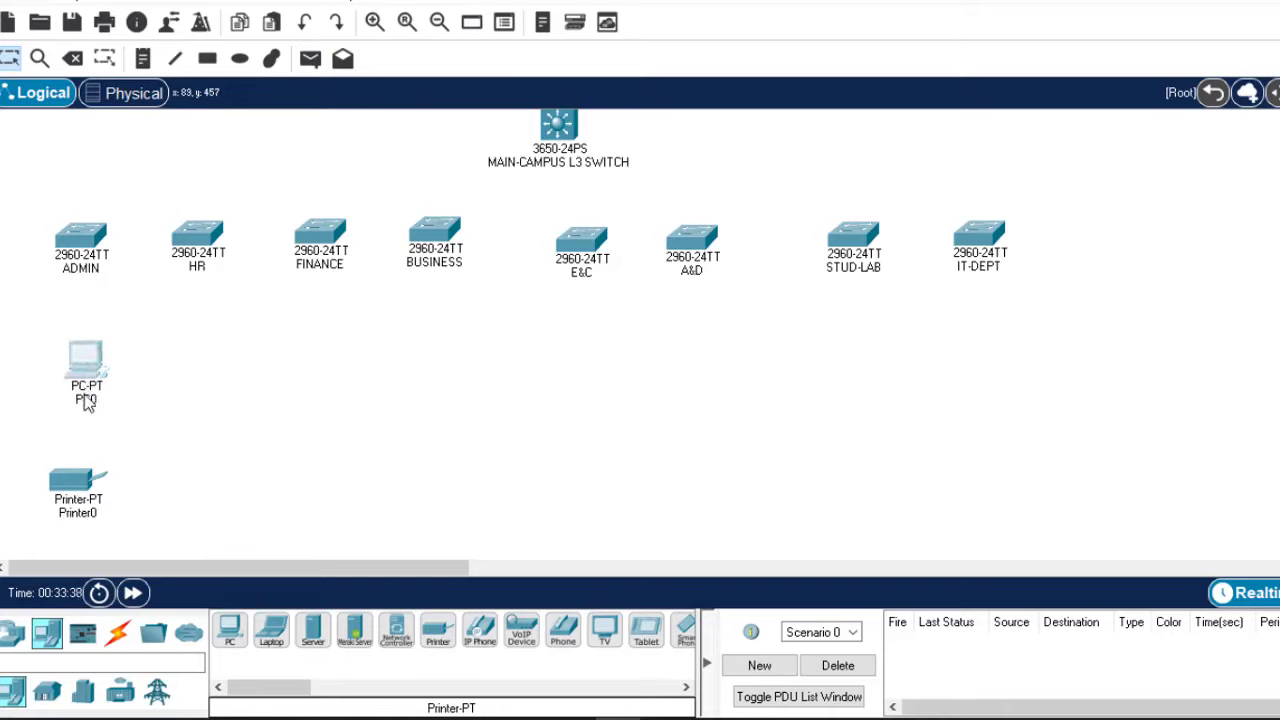
pyautogui.moveTo(68, 490); pyautogui.dragTo(55, 447)
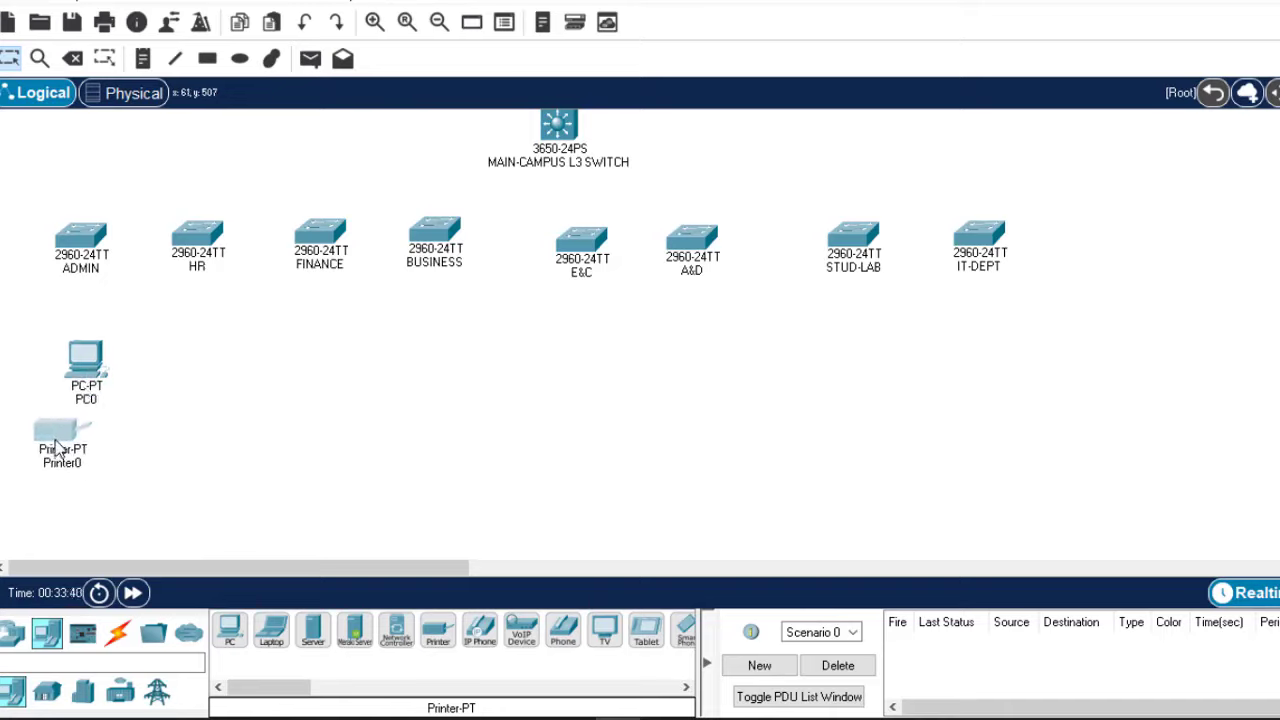
# Step: Add a PC with a printer beneath it below each of the HR and FINANCE switches
pyautogui.click(229, 630)
pyautogui.click(185, 360)
pyautogui.click(437, 630)
pyautogui.click(210, 465)
pyautogui.click(229, 630)
pyautogui.click(311, 358)
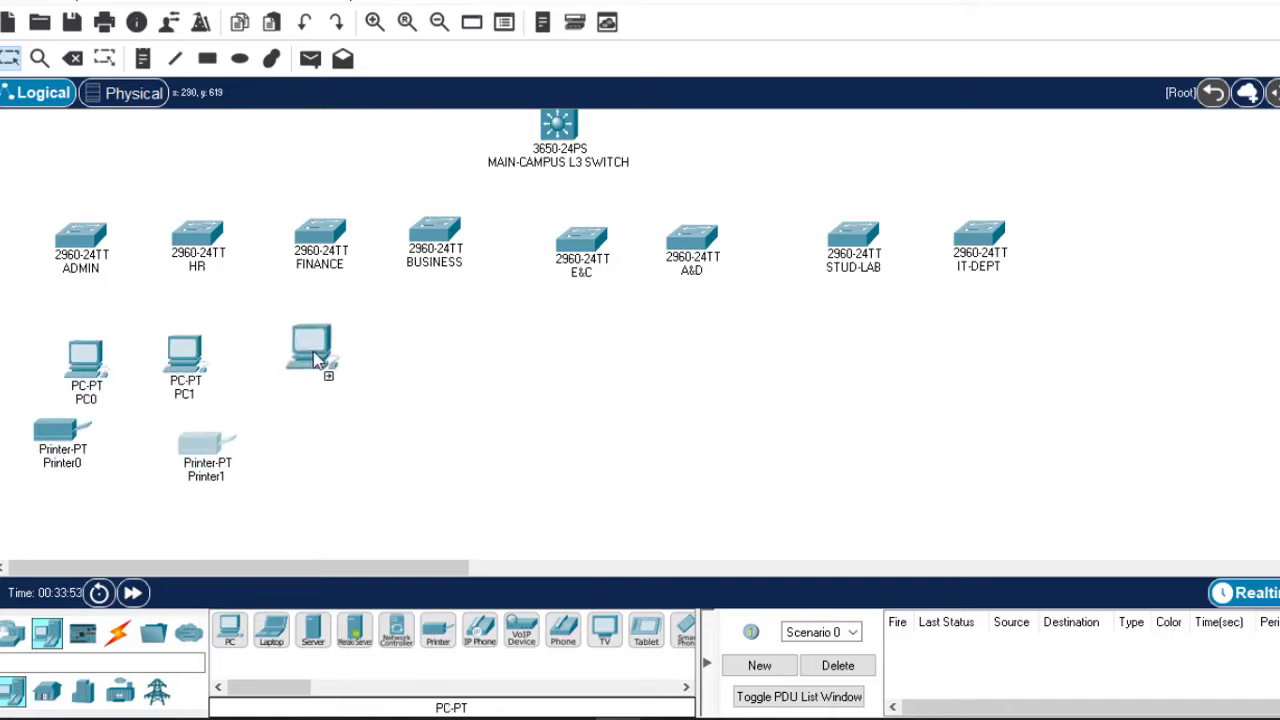
pyautogui.click(437, 630)
pyautogui.click(340, 460)
# Step: Add a PC with a printer beneath it below each of the BUSINESS and E&C switches
pyautogui.click(229, 630)
pyautogui.click(436, 352)
pyautogui.click(461, 468)
pyautogui.click(229, 630)
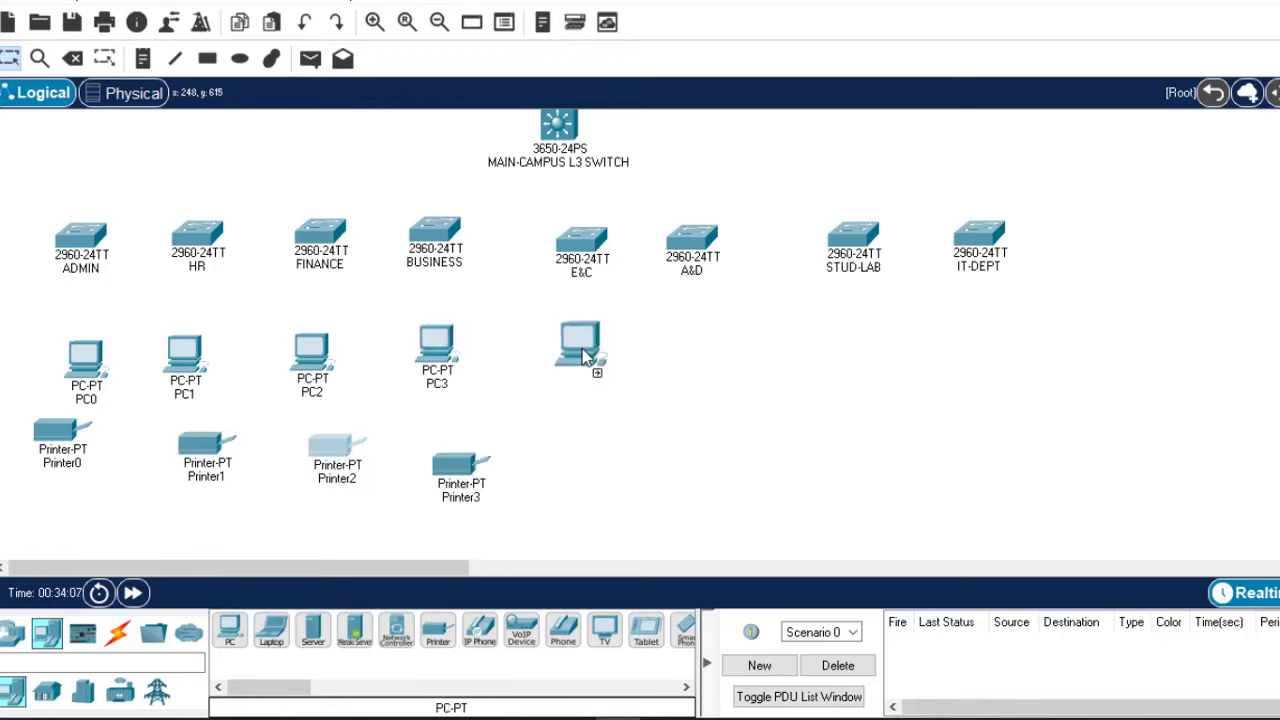
pyautogui.click(580, 352)
pyautogui.click(607, 472)
# Step: Add a PC with a printer beneath it below each of the A&D and STUD-LAB switches
pyautogui.click(229, 630)
pyautogui.click(700, 350)
pyautogui.click(717, 470)
pyautogui.click(229, 630)
pyautogui.click(858, 355)
pyautogui.click(437, 630)
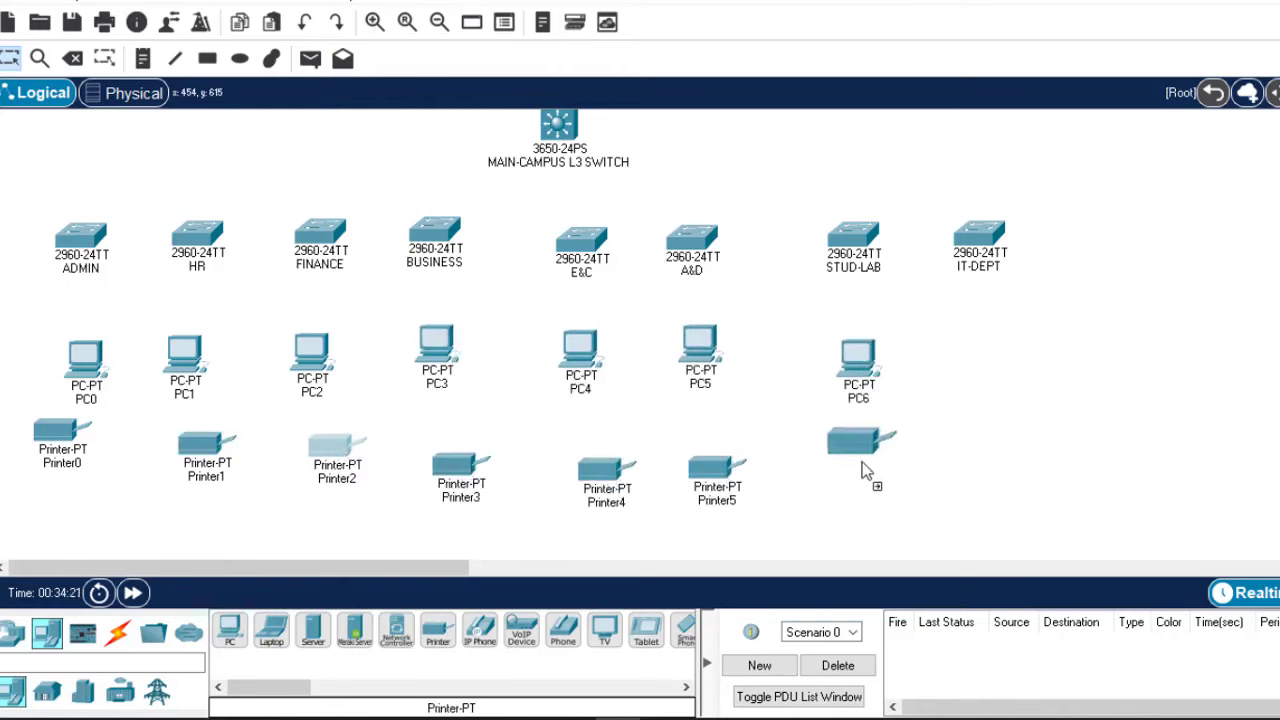
pyautogui.click(860, 462)
# Step: Add one PC and two servers below the IT-DEPT switch
pyautogui.click(229, 630)
pyautogui.click(1008, 372)
pyautogui.click(313, 630)
pyautogui.click(1079, 405)
pyautogui.click(313, 630)
pyautogui.click(1037, 437)
# Step: Rename the lower server below IT-DEPT as WEB SERVER and the one to its right as FTP SERVER
pyautogui.click(1045, 487)
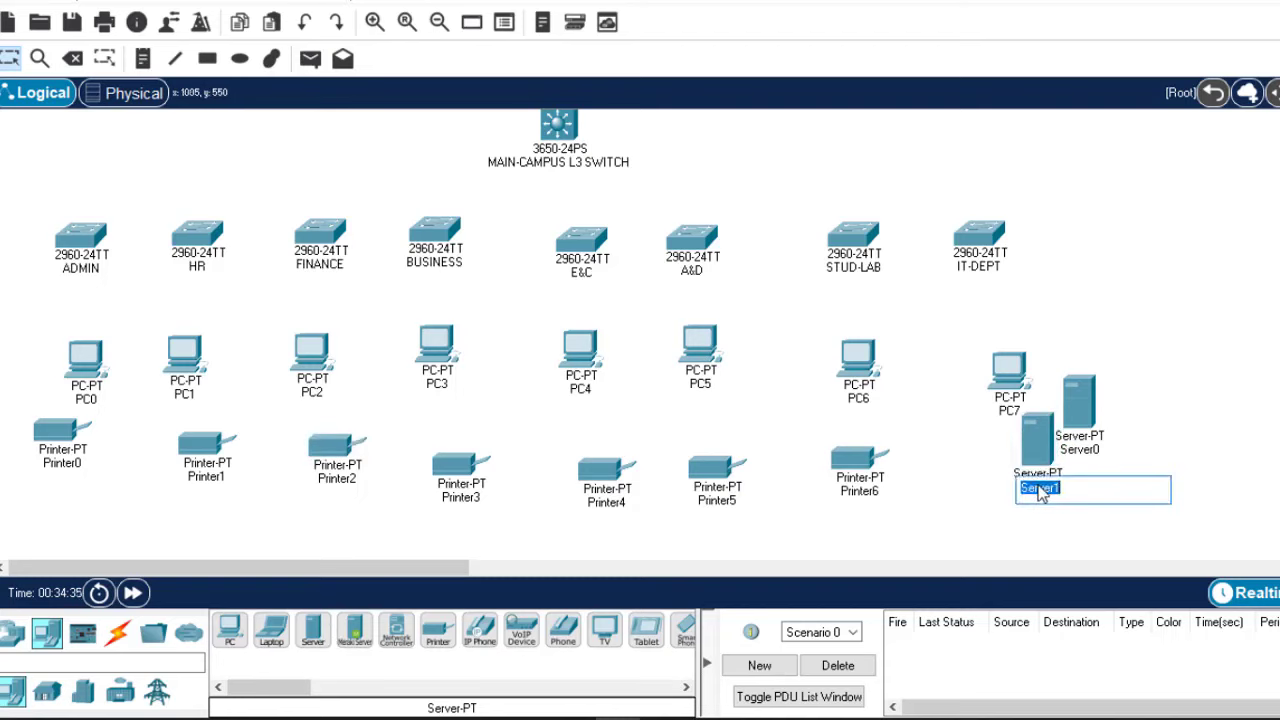
pyautogui.write('WEB SERVER')
pyautogui.click(1079, 449)
pyautogui.write('FTP SERVER')
pyautogui.press('Return')
# Step: Add a server to the left of the CLOUD router and rename it EMAIL SERVER
pyautogui.scroll(3, 640, 330)
pyautogui.click(313, 630)
pyautogui.click(72, 185)
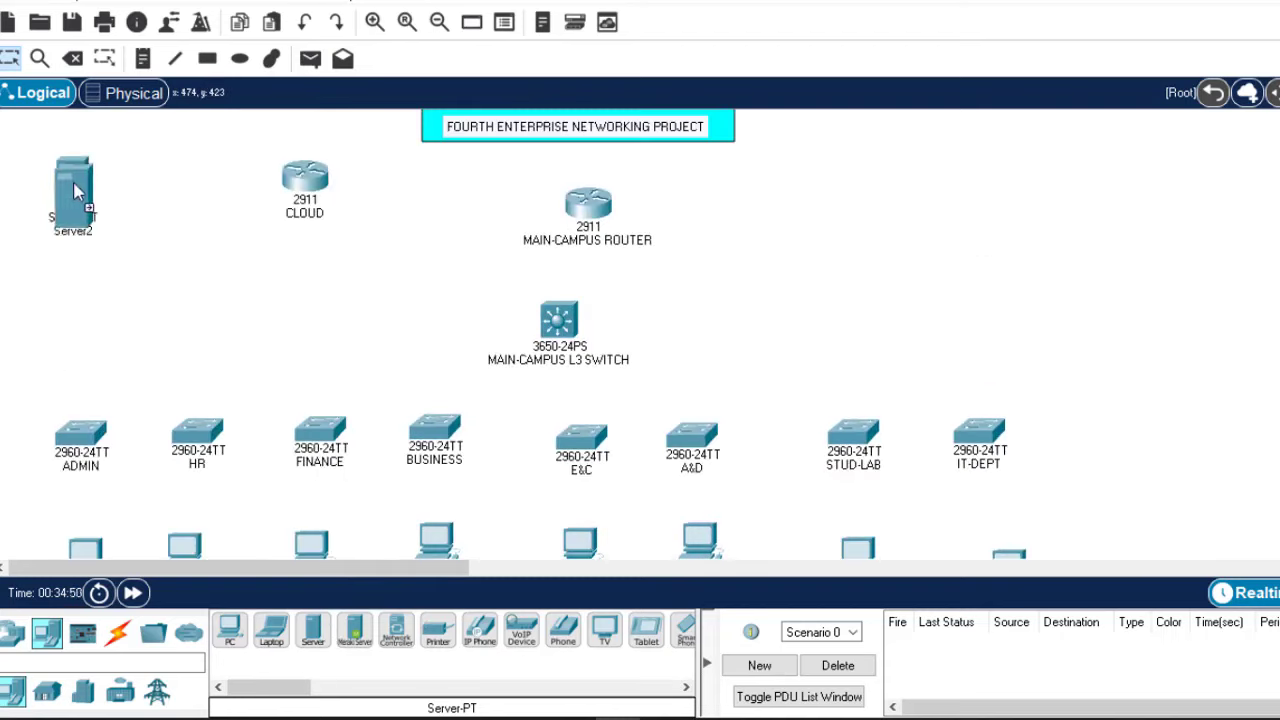
pyautogui.click(72, 222)
pyautogui.write('EMAIL SERVER')
pyautogui.click(816, 234)
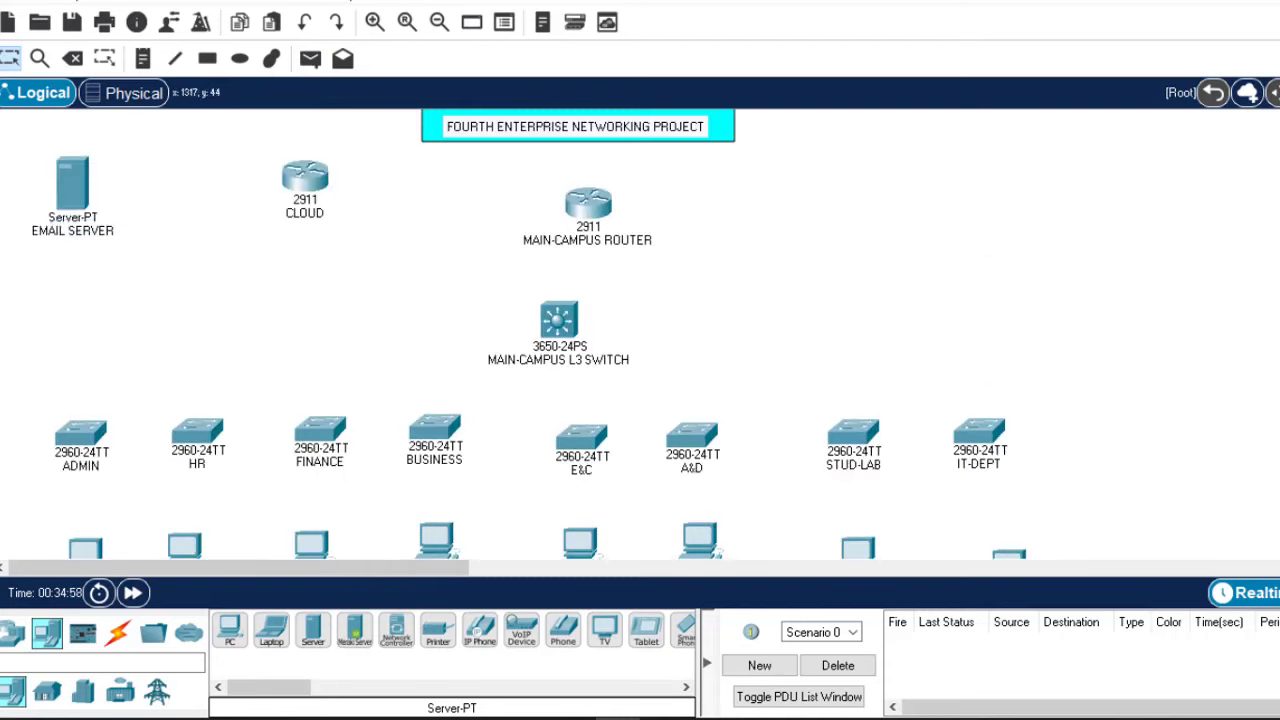
# Step: Move FTP SERVER slightly down and to the right so that it clears WEB SERVER and its label
pyautogui.scroll(-5, 640, 330)
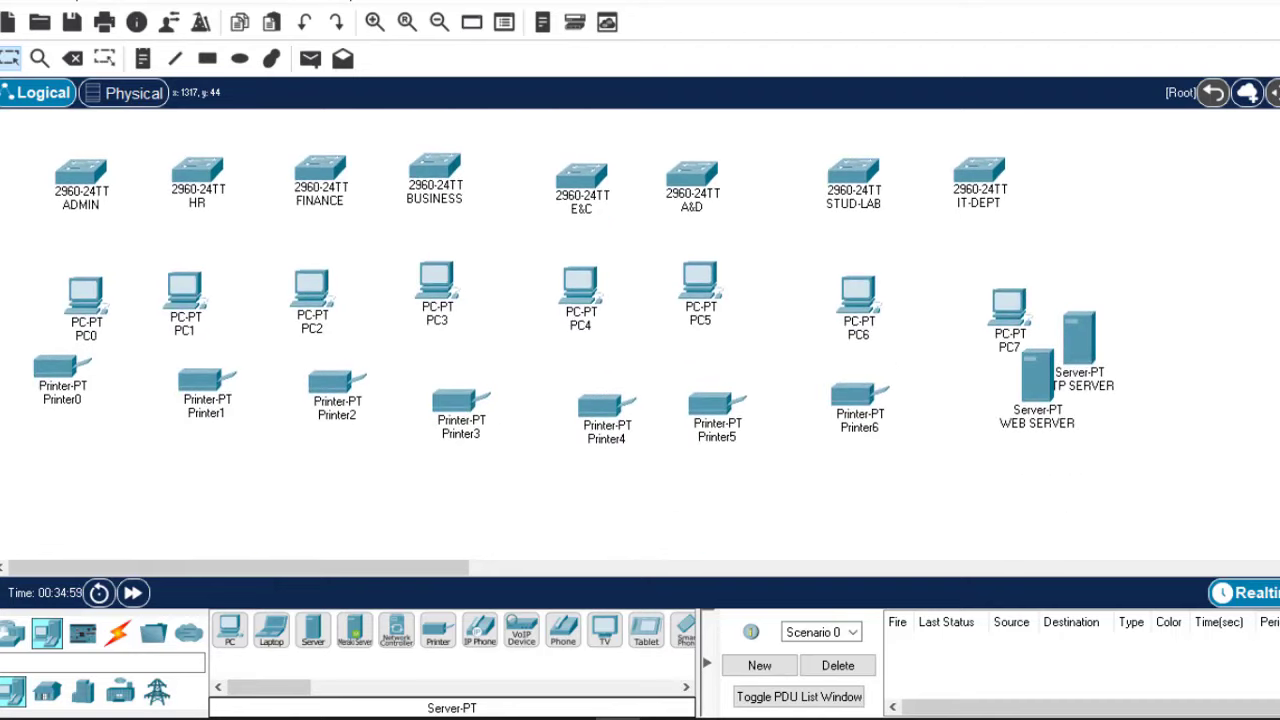
pyautogui.scroll(5, 640, 330)
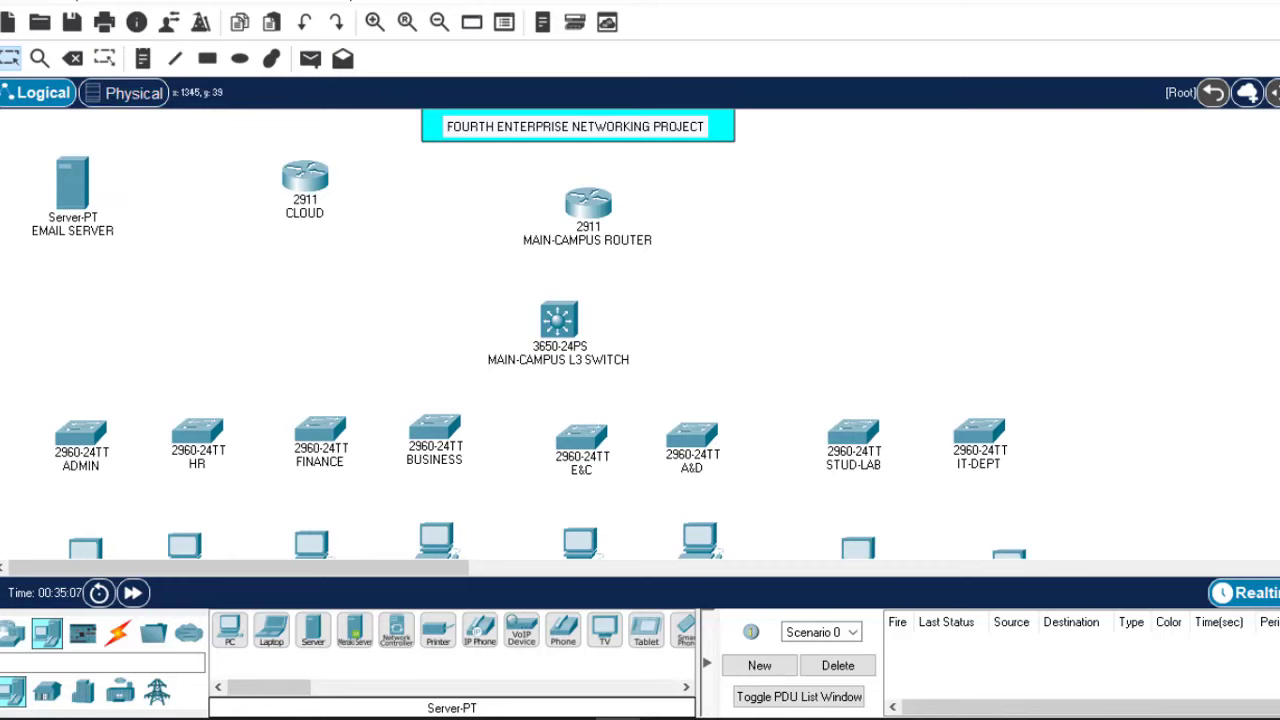
pyautogui.scroll(-3, 640, 330)
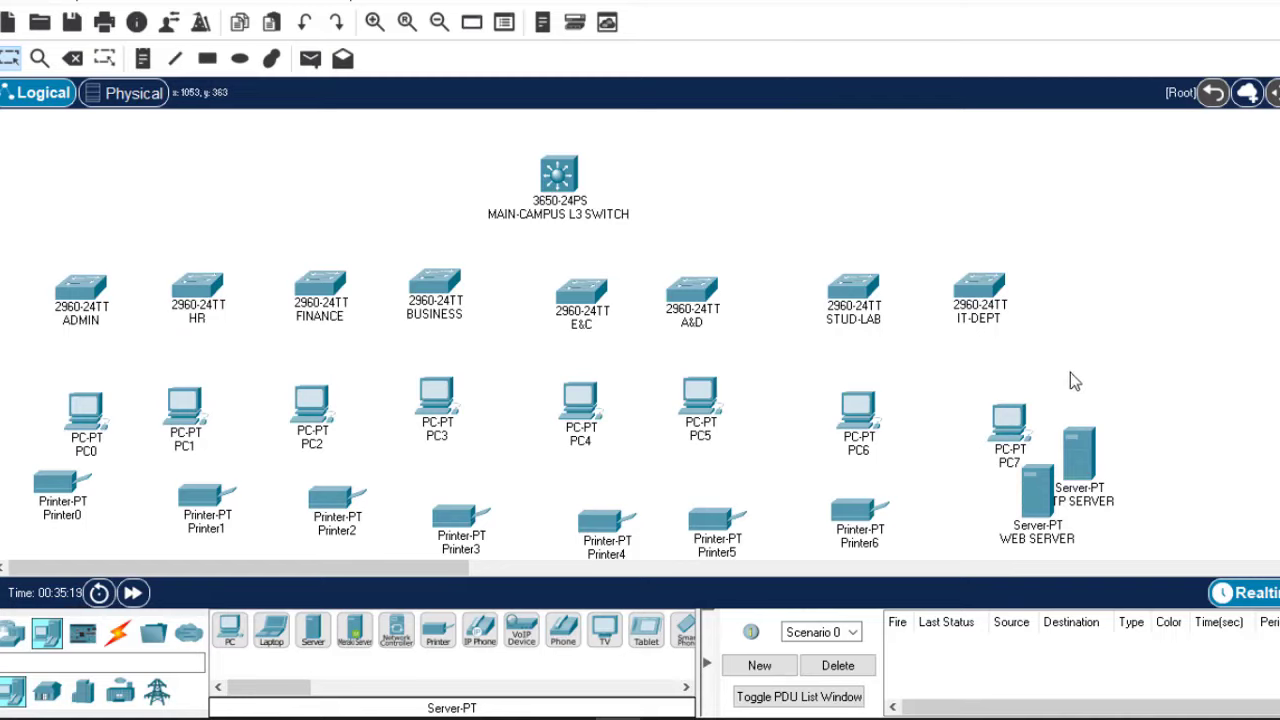
pyautogui.moveTo(1080, 450); pyautogui.dragTo(1113, 470)
pyautogui.click(1200, 372)
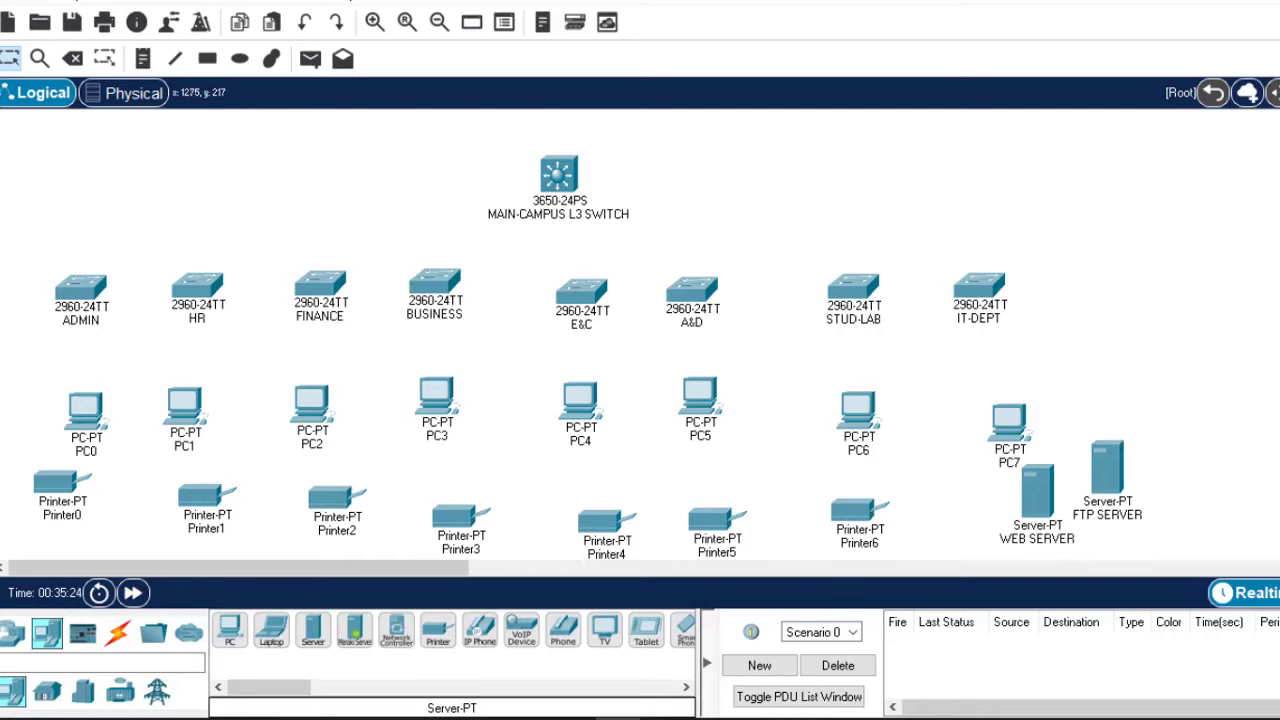
# Step: Check which ports MAIN-CAMPUS ROUTER offers for a Serial DCE cable, and cancel the connection
pyautogui.scroll(3, 640, 335)
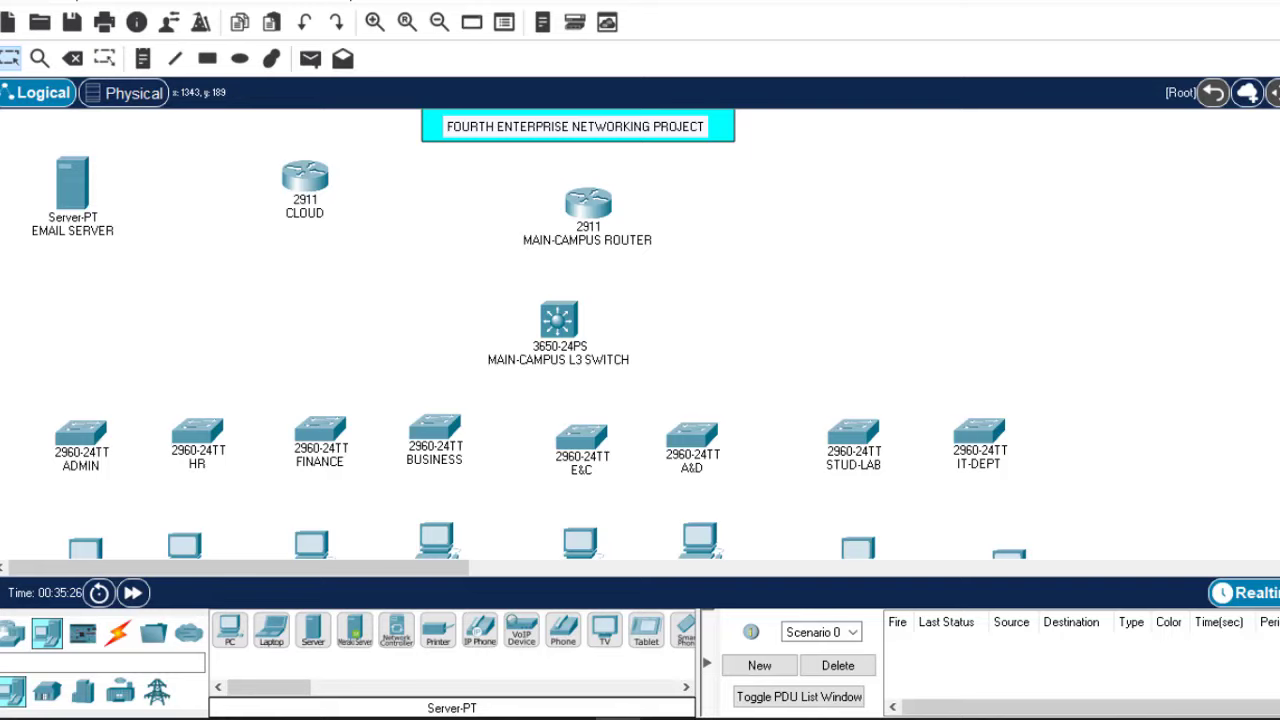
pyautogui.scroll(-1, 640, 335)
pyautogui.scroll(1, 640, 335)
pyautogui.click(131, 634)
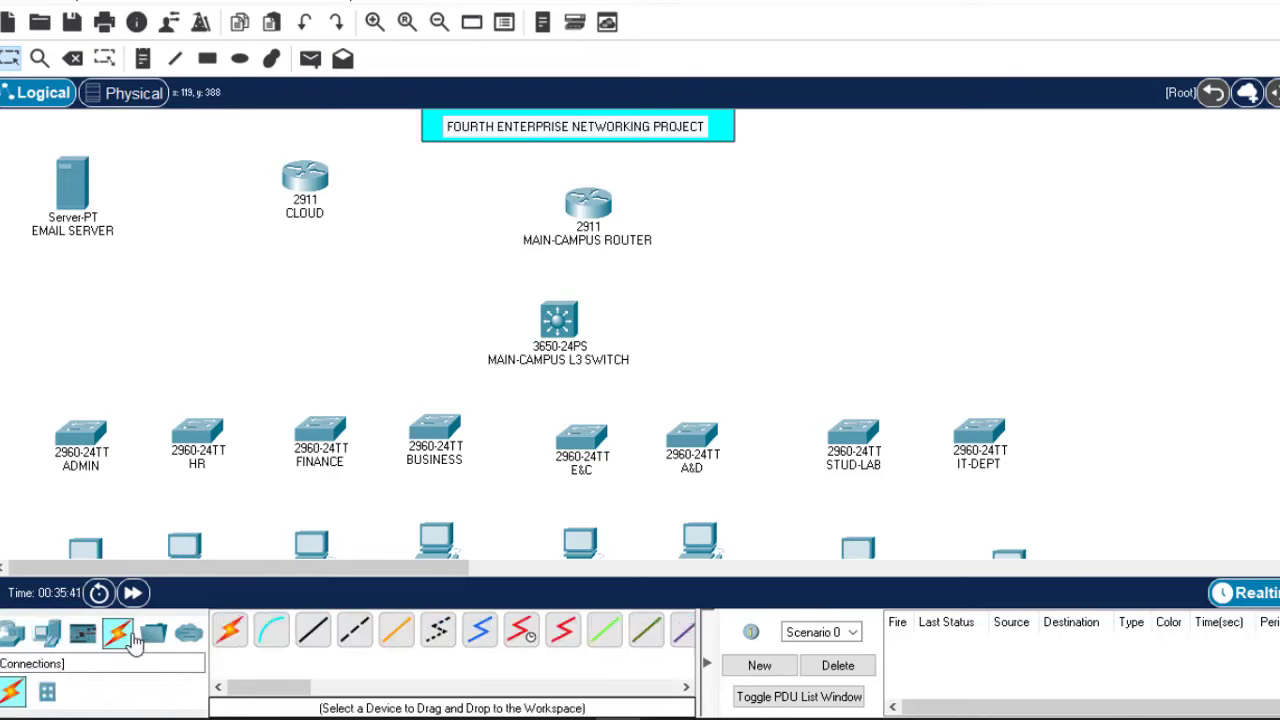
pyautogui.click(521, 637)
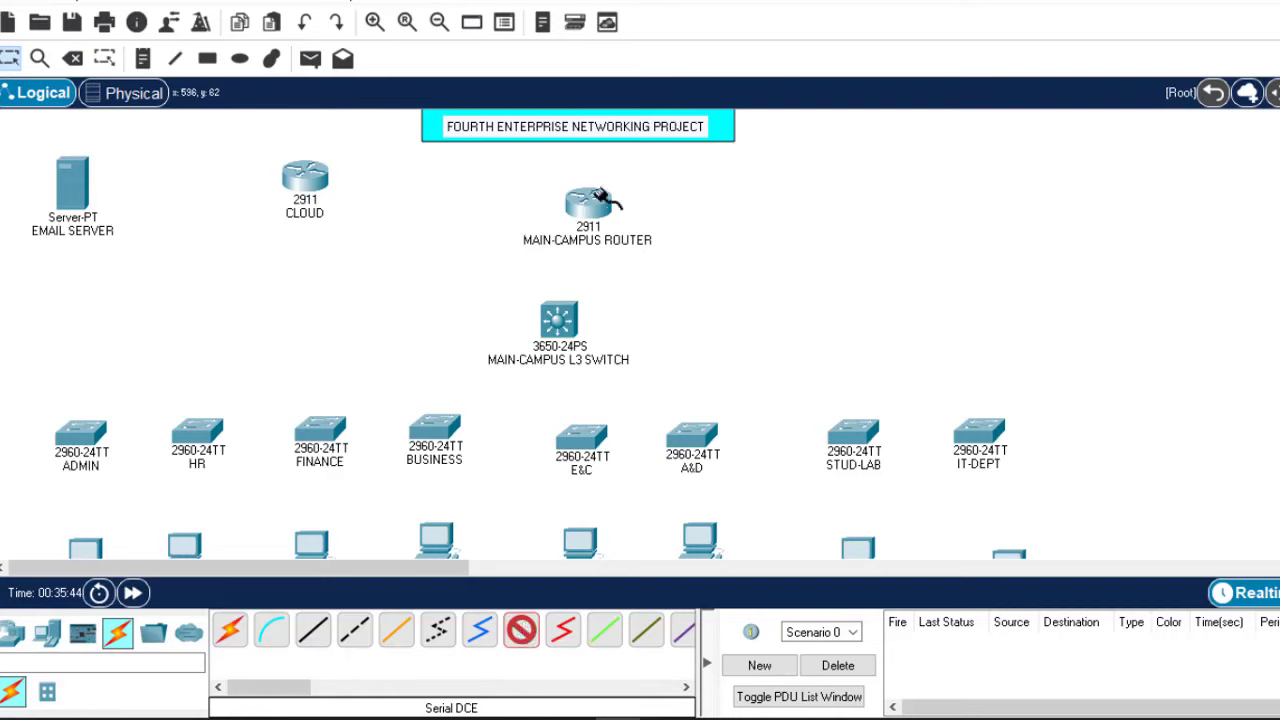
pyautogui.click(592, 205)
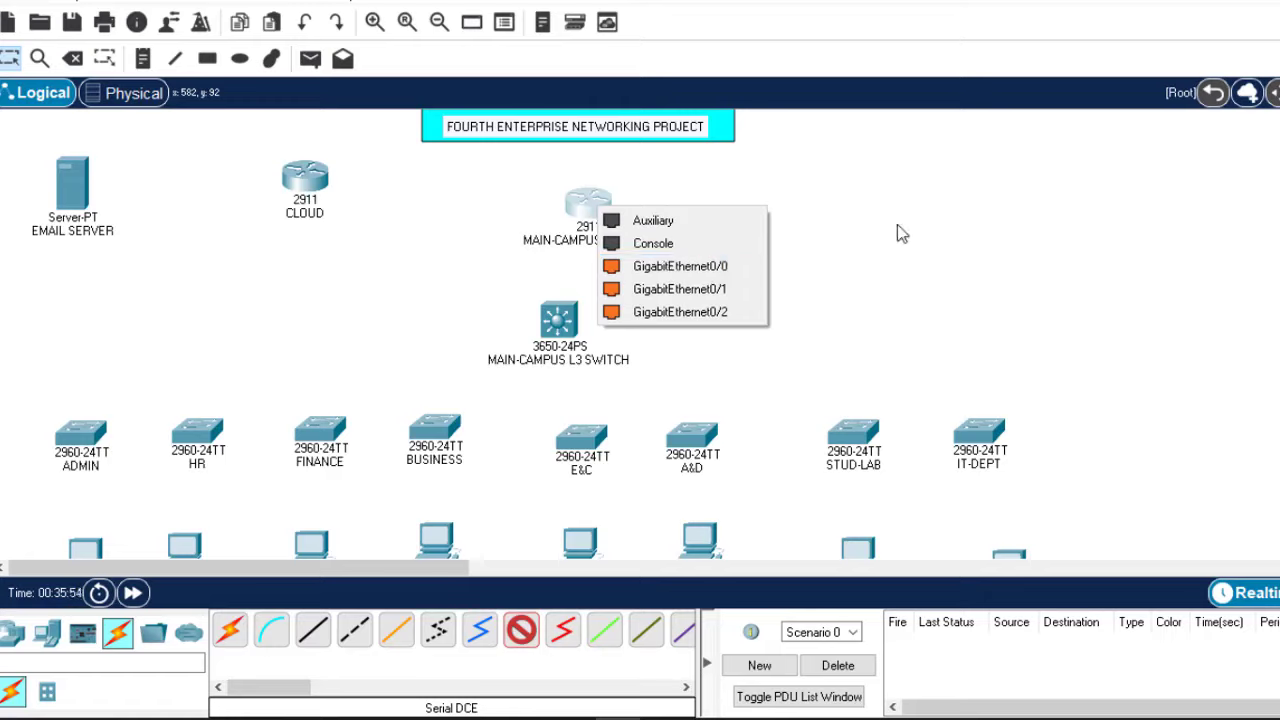
pyautogui.click(1066, 222)
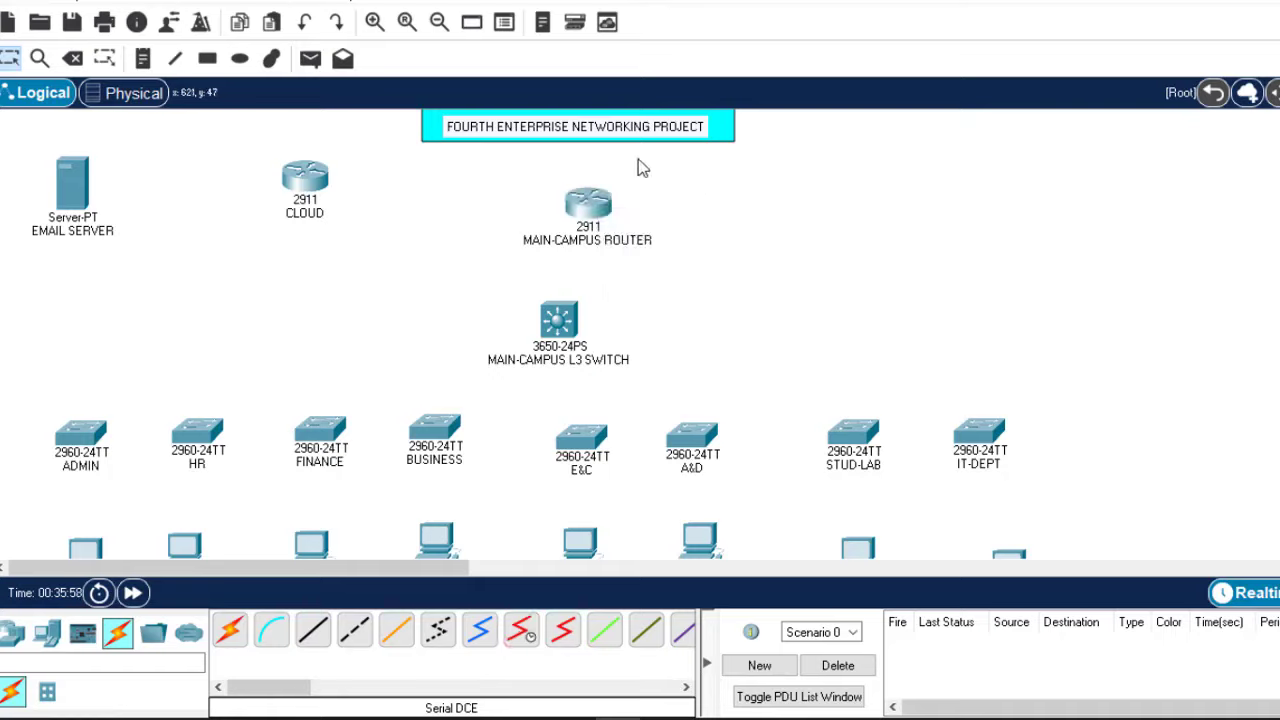
# Step: Install an HWIC-2T module in the third expansion slot of MAIN-CAMPUS ROUTER
pyautogui.click(589, 205)
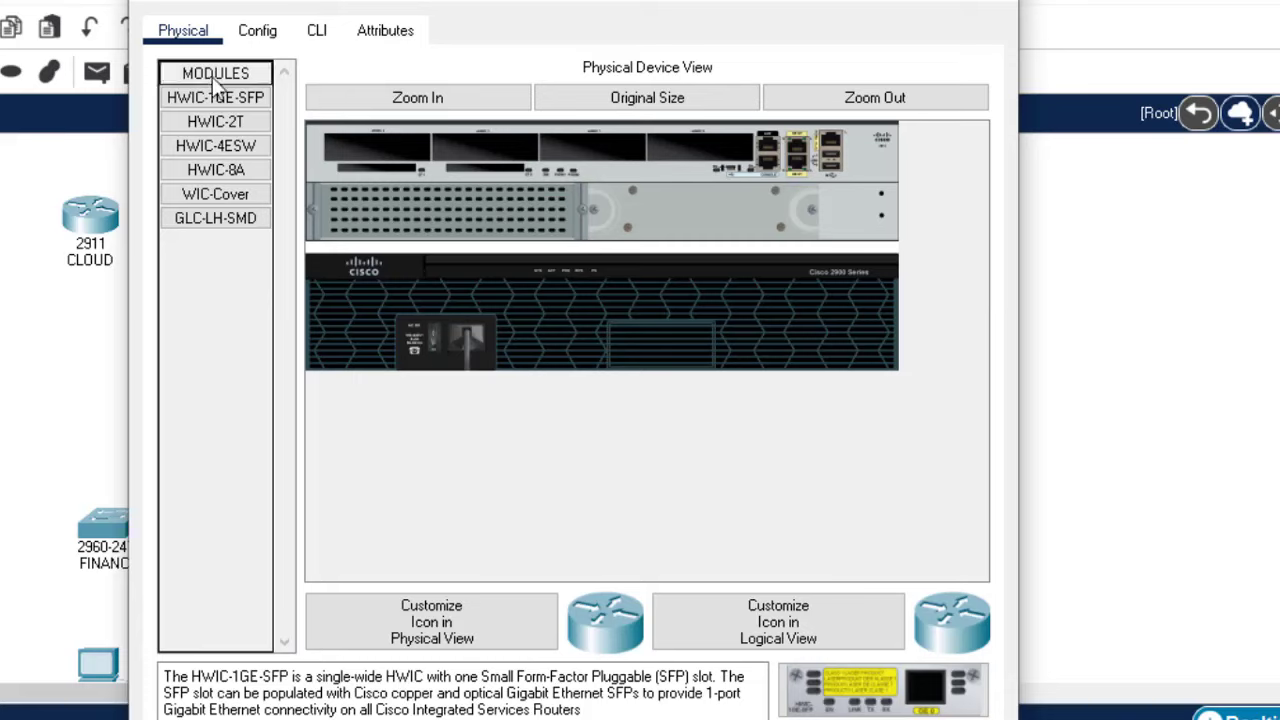
pyautogui.click(222, 122)
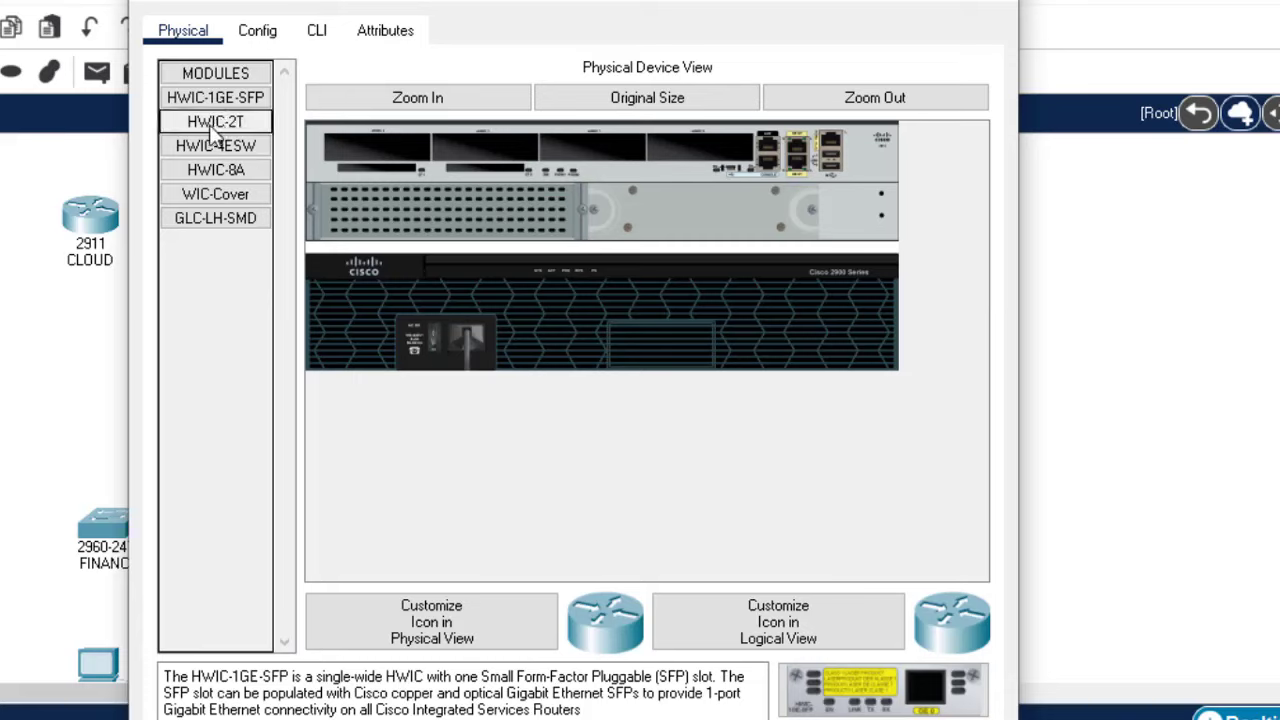
pyautogui.moveTo(212, 125); pyautogui.dragTo(589, 144)
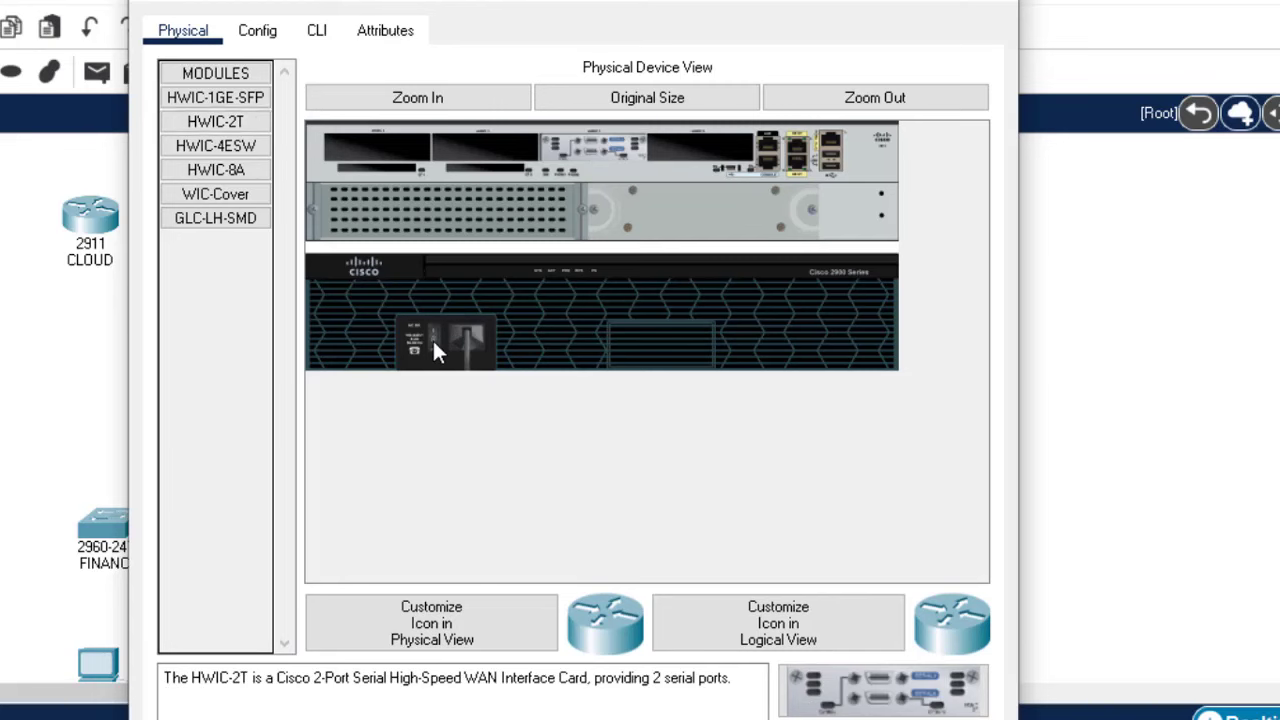
pyautogui.click(986, 1)
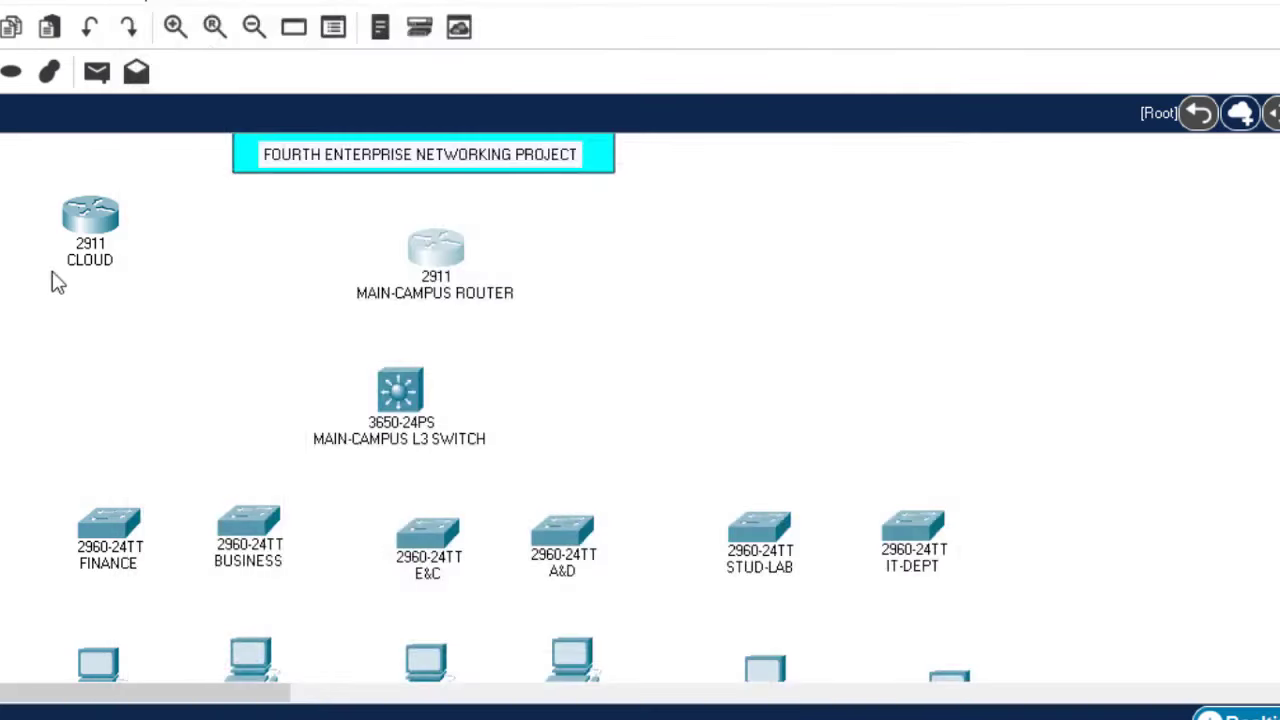
# Step: Install an HWIC-2T module in the third expansion slot of the CLOUD router
pyautogui.click(86, 218)
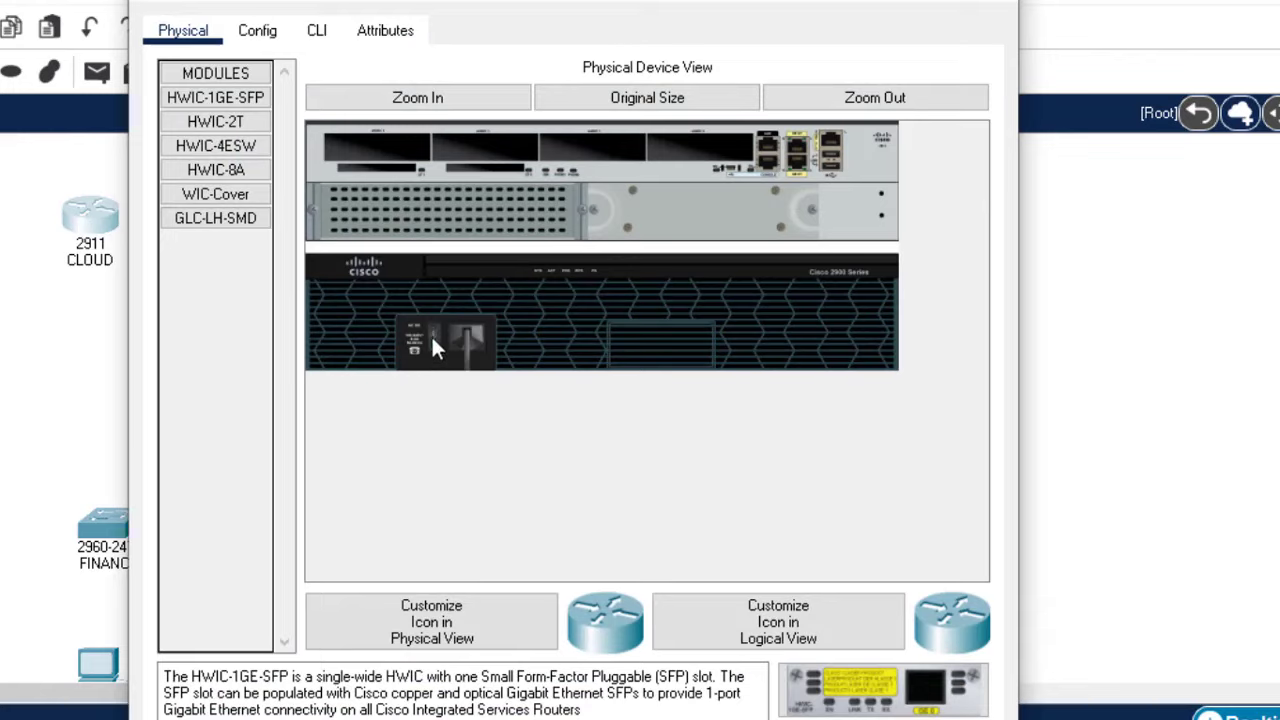
pyautogui.moveTo(206, 124); pyautogui.dragTo(597, 139)
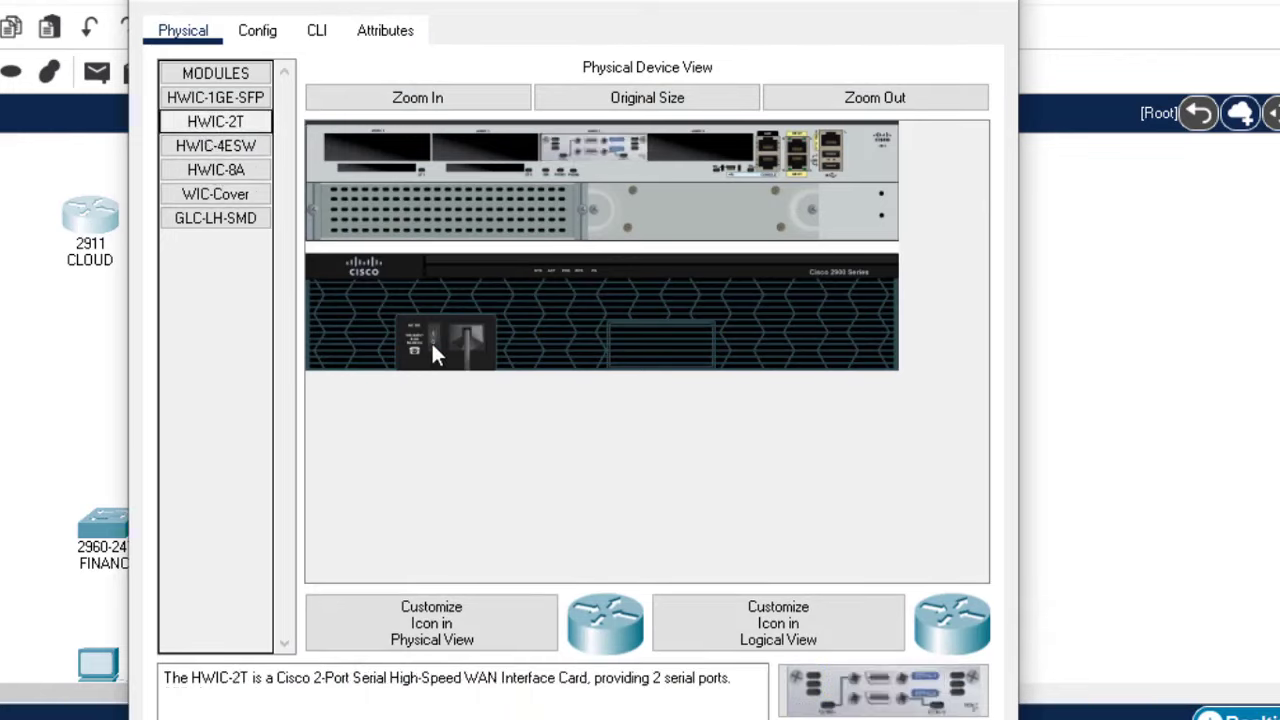
pyautogui.click(990, 3)
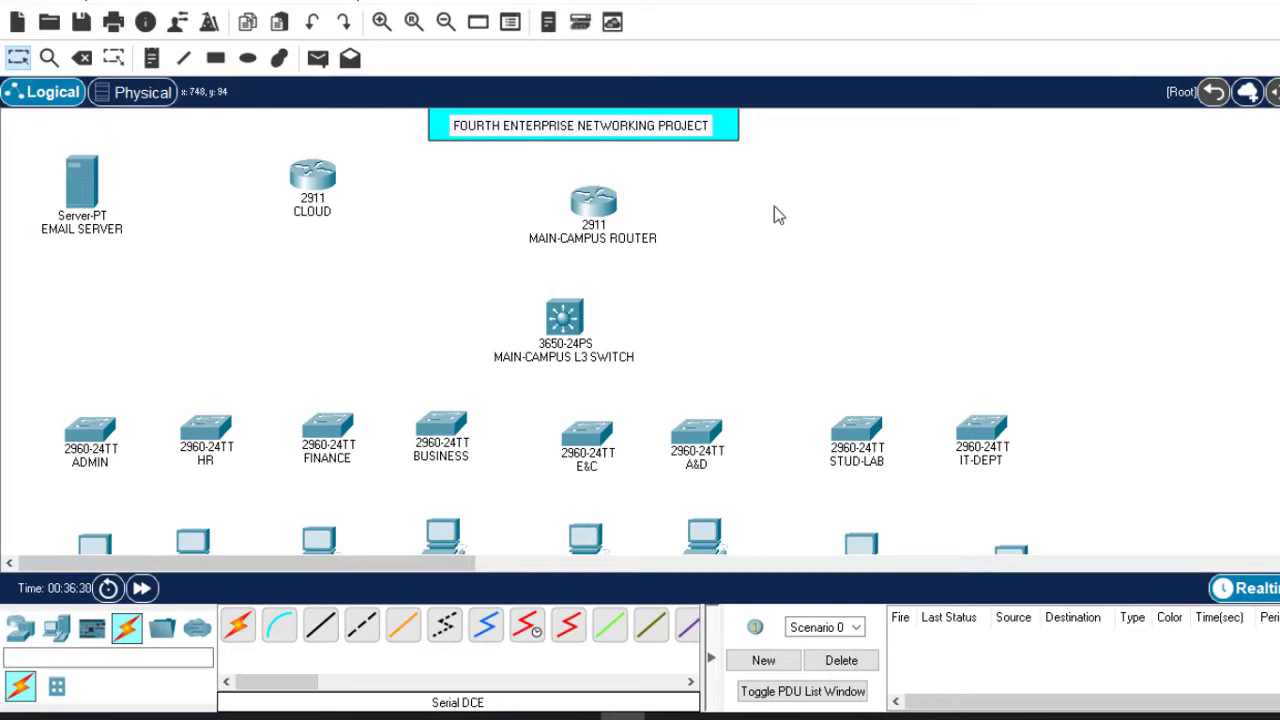
# Step: Connect Serial0/1/0 on MAIN-CAMPUS ROUTER to Serial0/1/0 on the CLOUD router with a Serial DCE cable
pyautogui.click(537, 628)
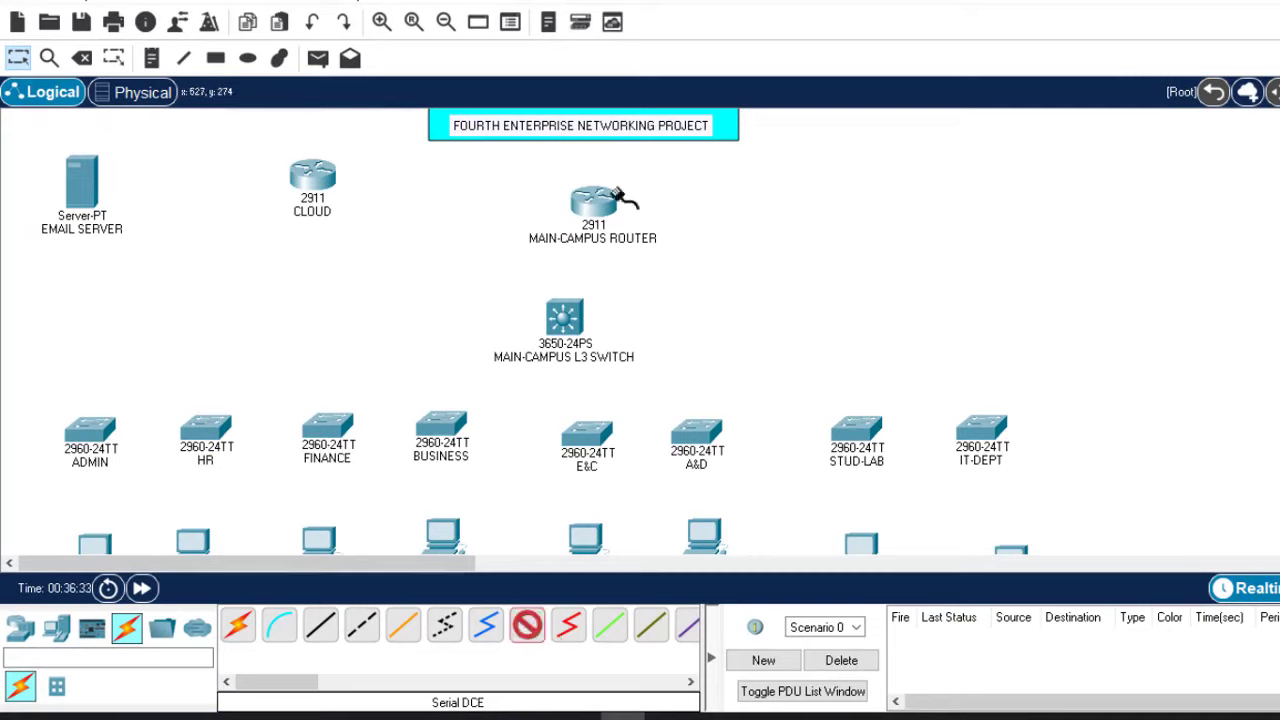
pyautogui.click(608, 201)
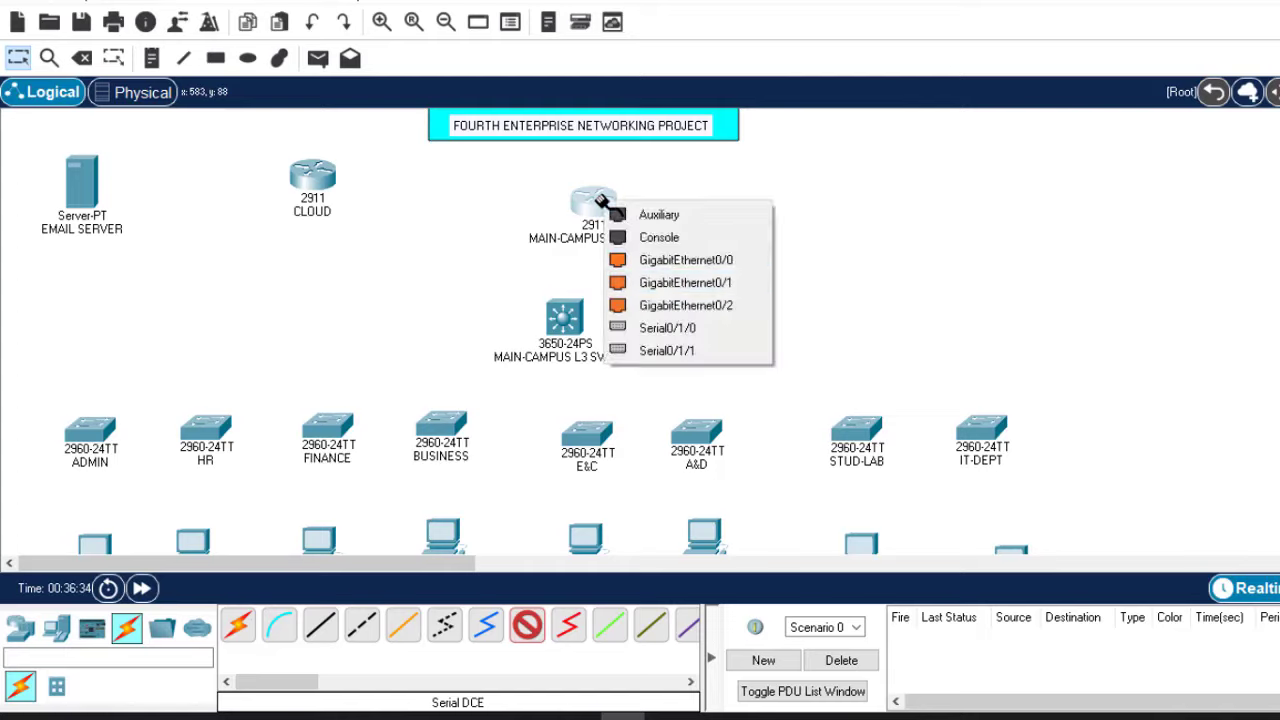
pyautogui.click(700, 337)
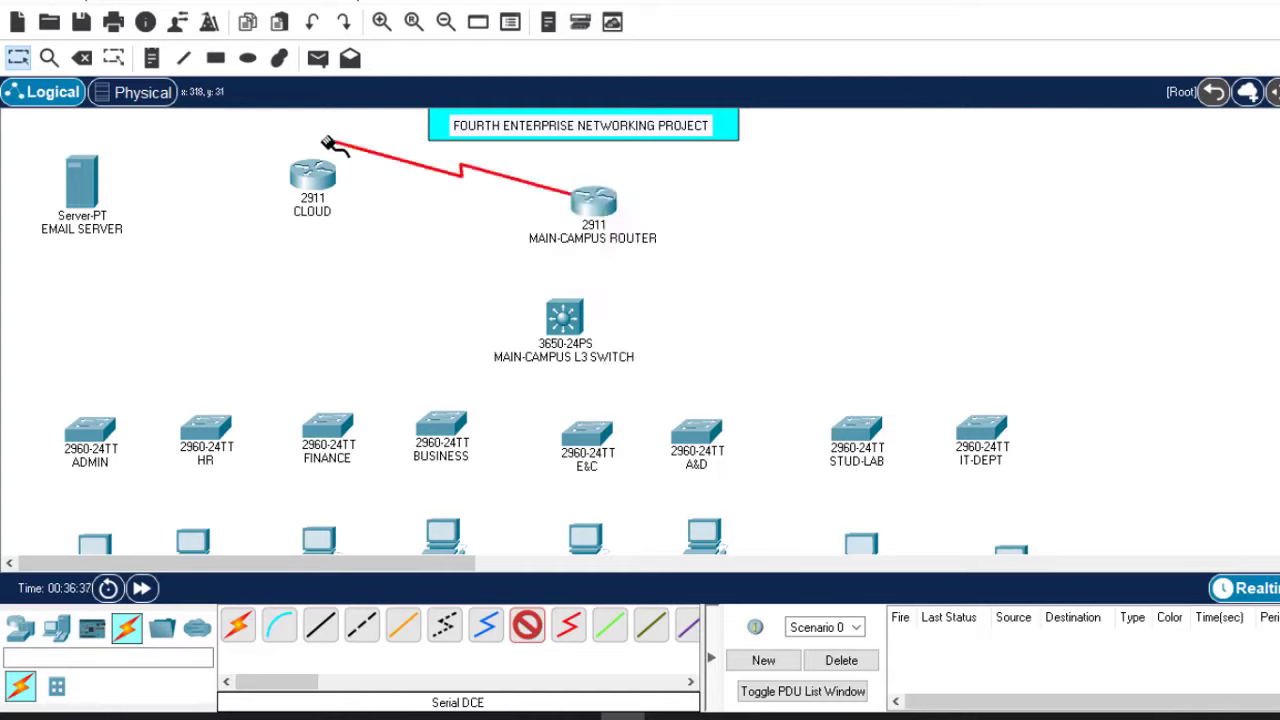
pyautogui.click(316, 177)
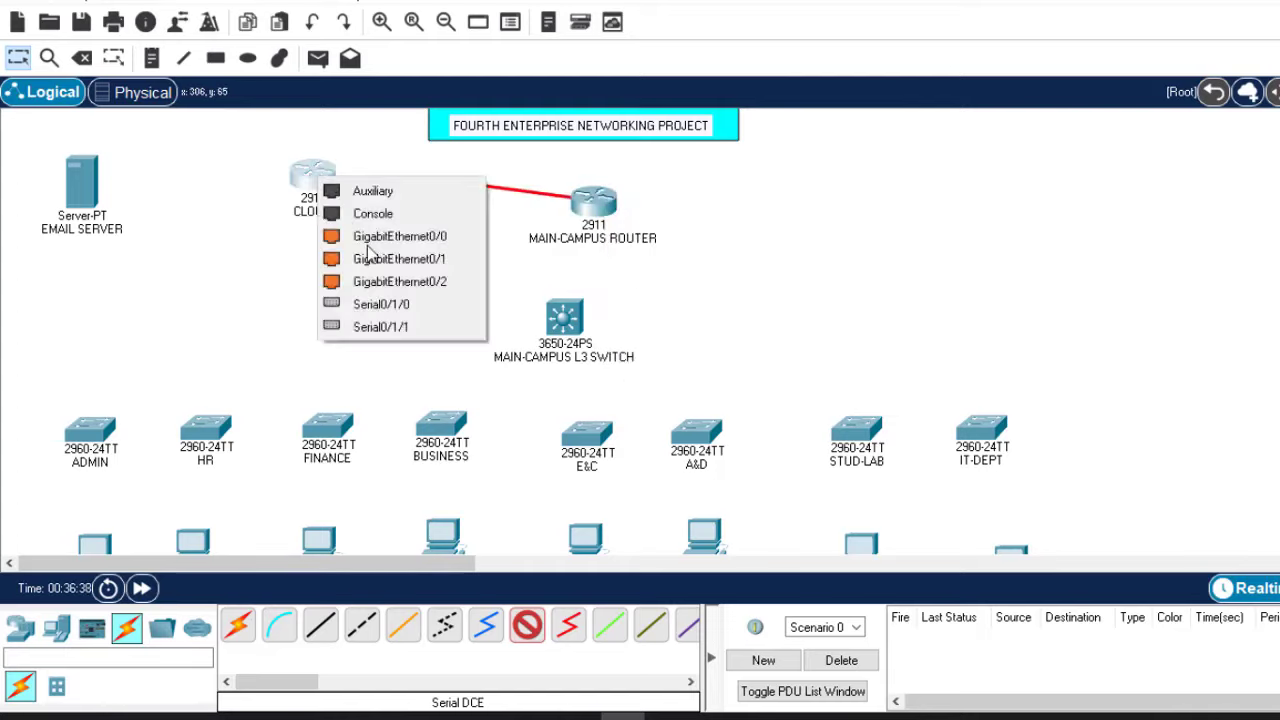
pyautogui.click(403, 307)
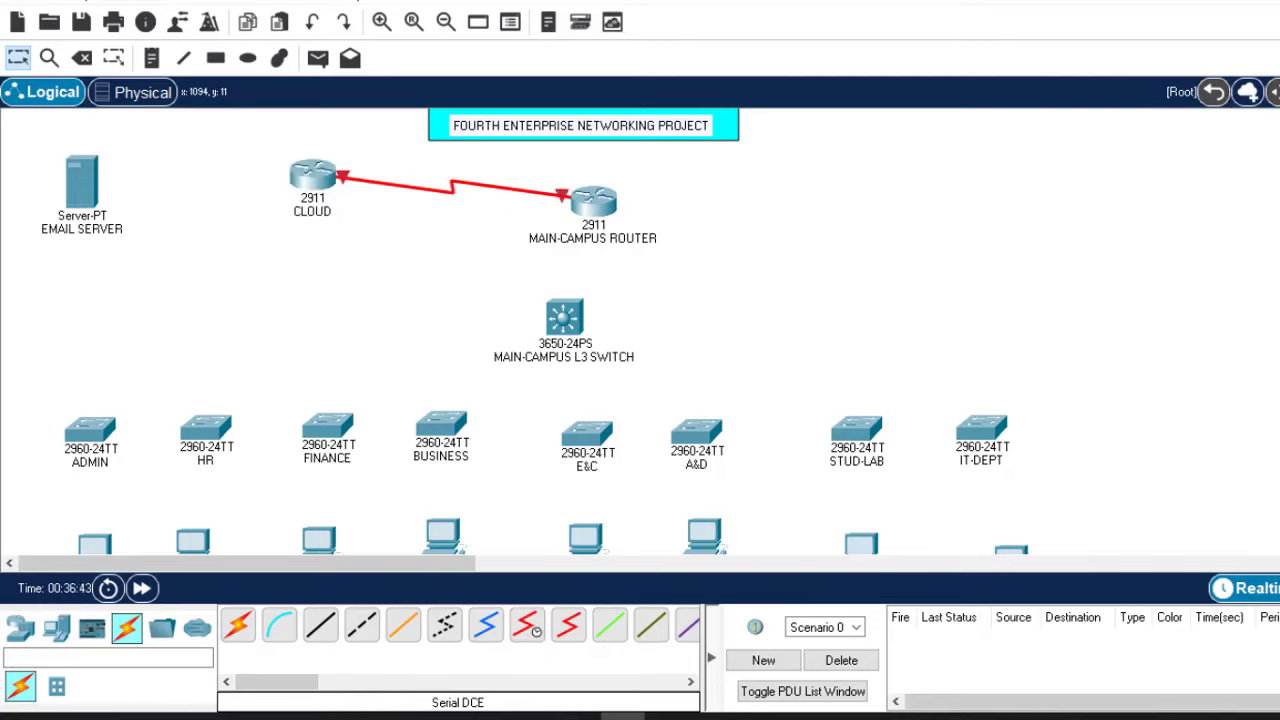
# Step: Connect MAIN-CAMPUS ROUTER to MAIN-CAMPUS L3 SWITCH with the automatically chosen connection type
pyautogui.scroll(-3, 946, 320)
pyautogui.scroll(2, 946, 320)
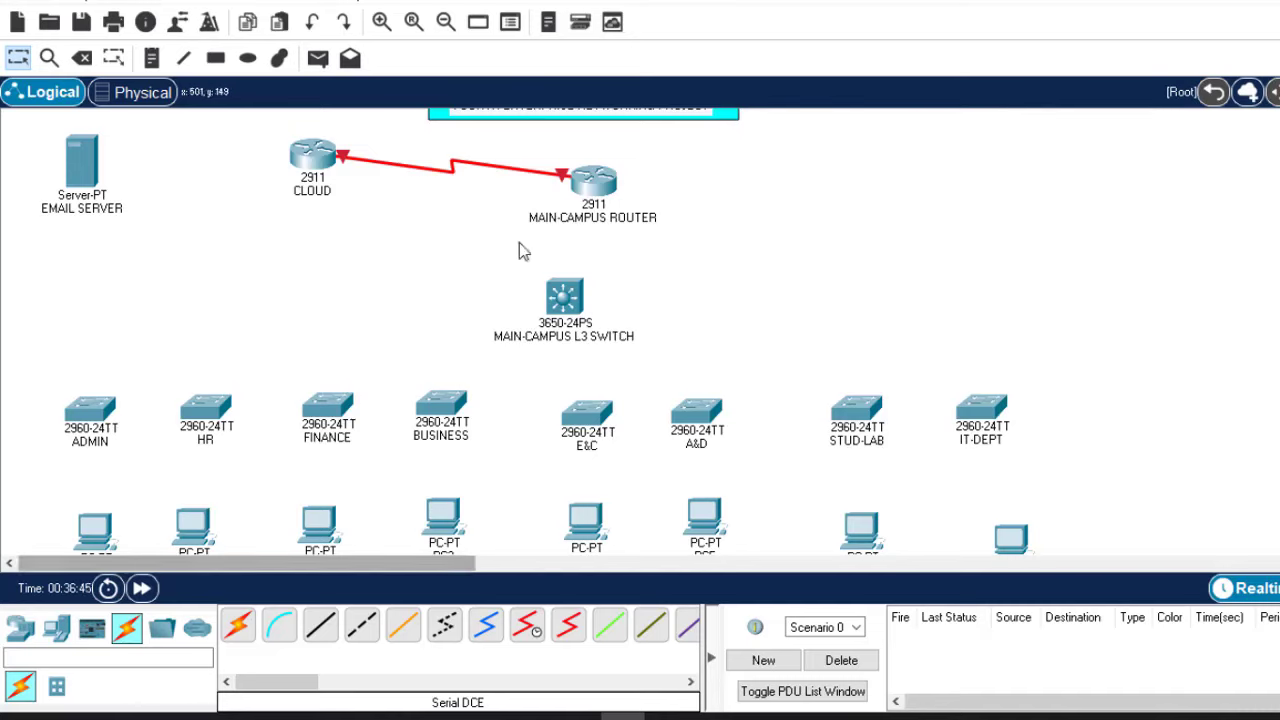
pyautogui.click(238, 625)
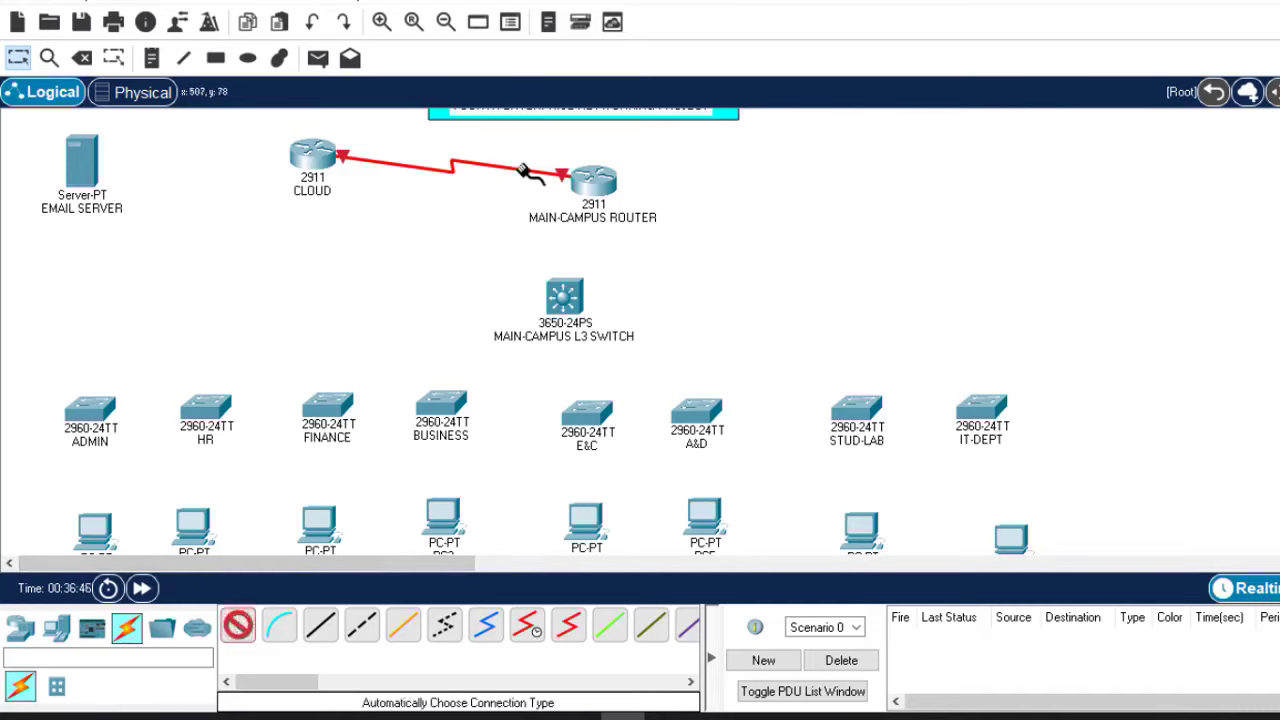
pyautogui.click(593, 180)
pyautogui.click(566, 300)
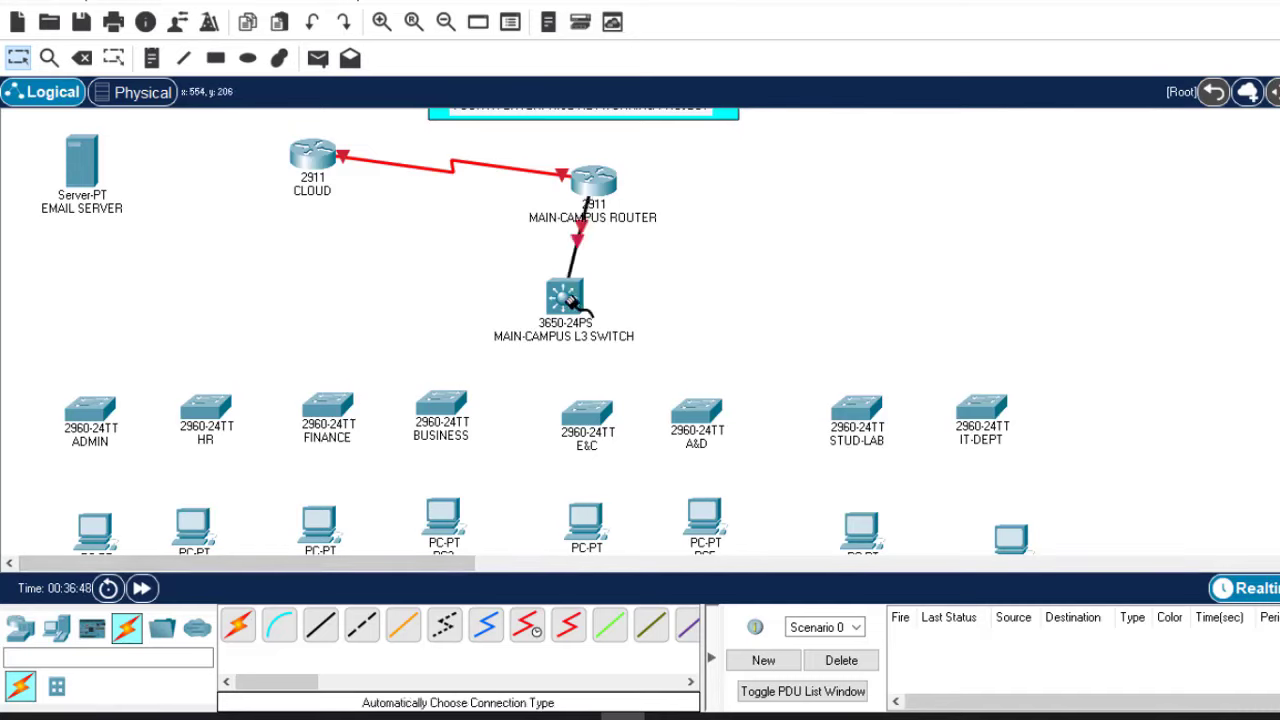
# Step: Connect the CLOUD router to EMAIL SERVER with the automatically chosen connection type
pyautogui.click(238, 626)
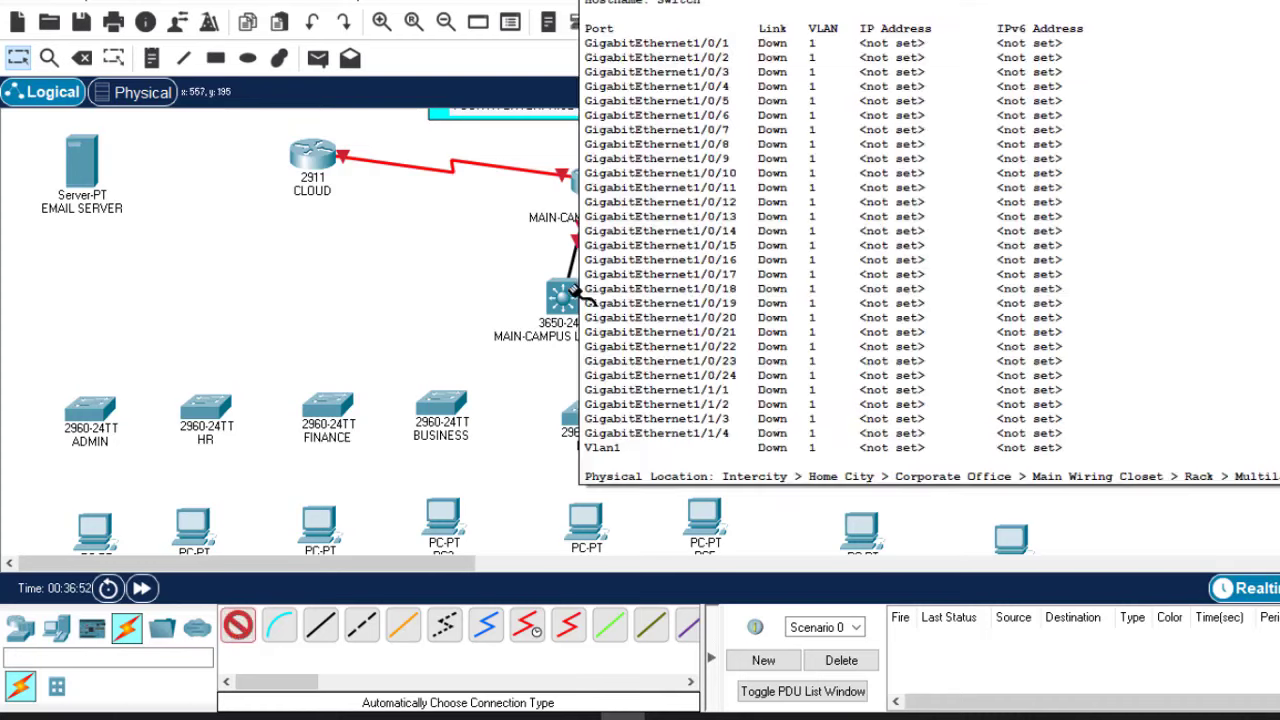
pyautogui.click(300, 150)
pyautogui.click(82, 160)
# Step: Connect MAIN-CAMPUS L3 SWITCH to the ADMIN, HR, FINANCE and BUSINESS switches with automatically chosen cables
pyautogui.click(564, 296)
pyautogui.click(90, 410)
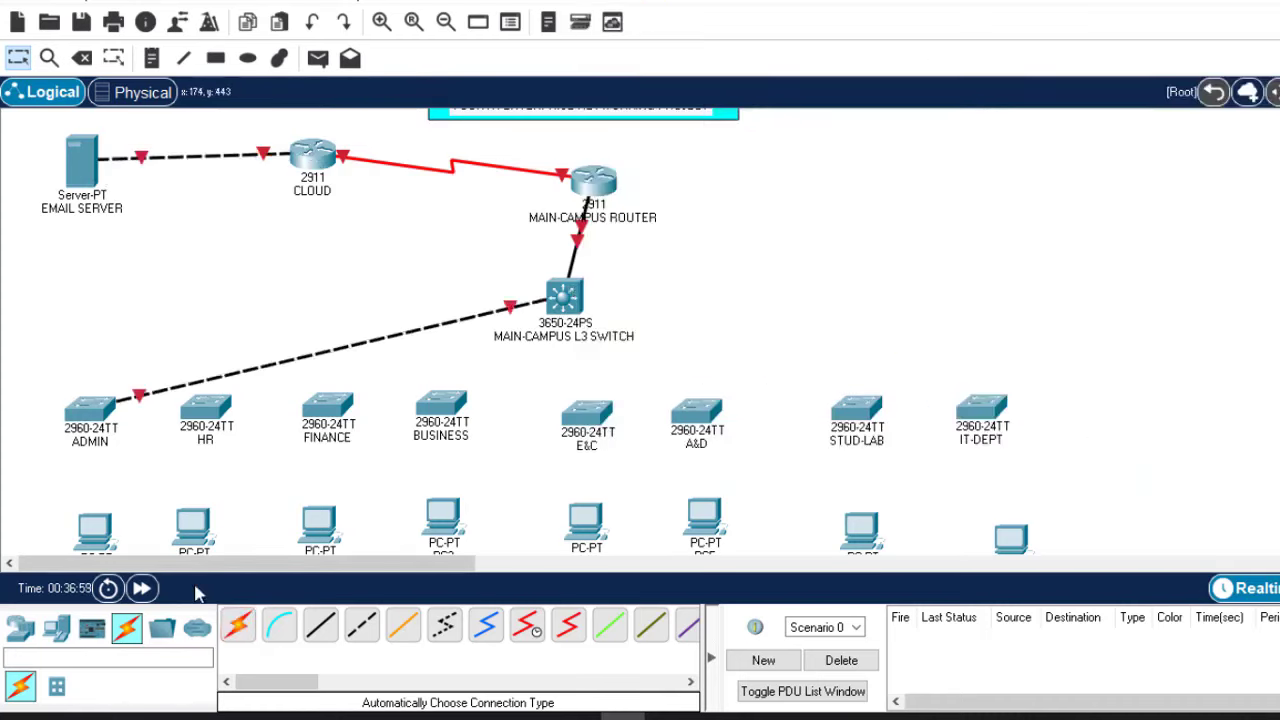
pyautogui.click(564, 296)
pyautogui.click(206, 406)
pyautogui.click(564, 296)
pyautogui.click(328, 404)
pyautogui.click(564, 296)
pyautogui.click(441, 402)
# Step: Connect MAIN-CAMPUS L3 SWITCH to the E&C, A&D, STUD-LAB and IT-DEPT switches with automatically chosen cables
pyautogui.click(588, 412)
pyautogui.click(564, 296)
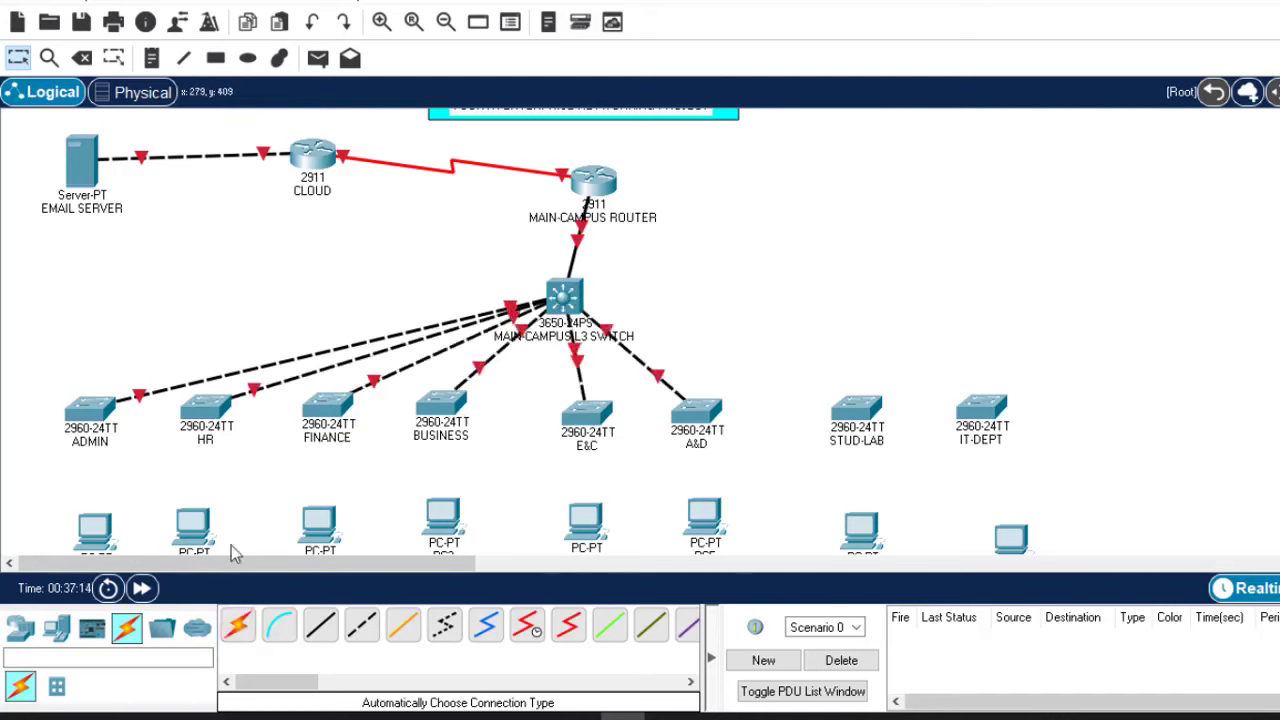
pyautogui.click(697, 410)
pyautogui.click(564, 296)
pyautogui.click(857, 408)
pyautogui.click(564, 296)
pyautogui.click(981, 408)
# Step: Connect the ADMIN switch to Printer0 and PC0 with automatically chosen cables
pyautogui.scroll(-2, 981, 410)
pyautogui.scroll(-2, 640, 330)
pyautogui.click(90, 205)
pyautogui.click(70, 400)
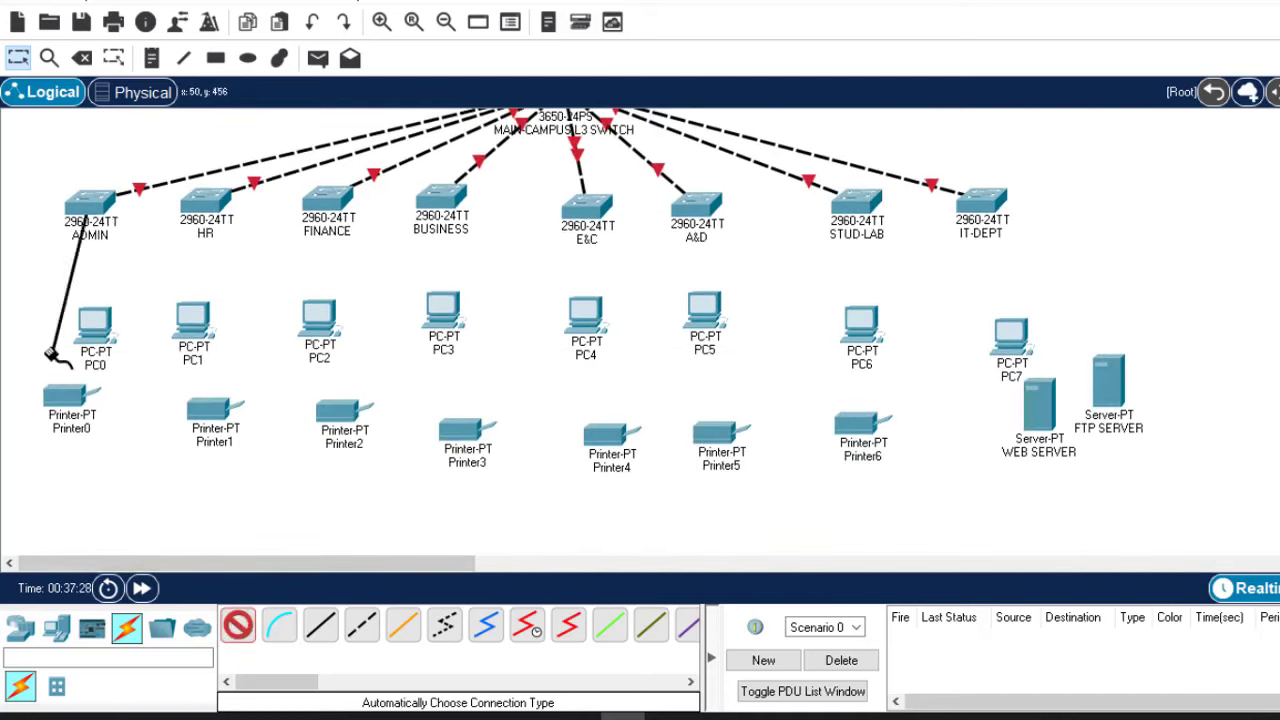
pyautogui.click(90, 205)
pyautogui.click(95, 322)
# Step: Connect the HR switch to PC1 and Printer1, and the FINANCE switch to PC2 and Printer2
pyautogui.click(206, 205)
pyautogui.click(192, 318)
pyautogui.click(214, 408)
pyautogui.click(328, 204)
pyautogui.click(318, 318)
pyautogui.click(342, 410)
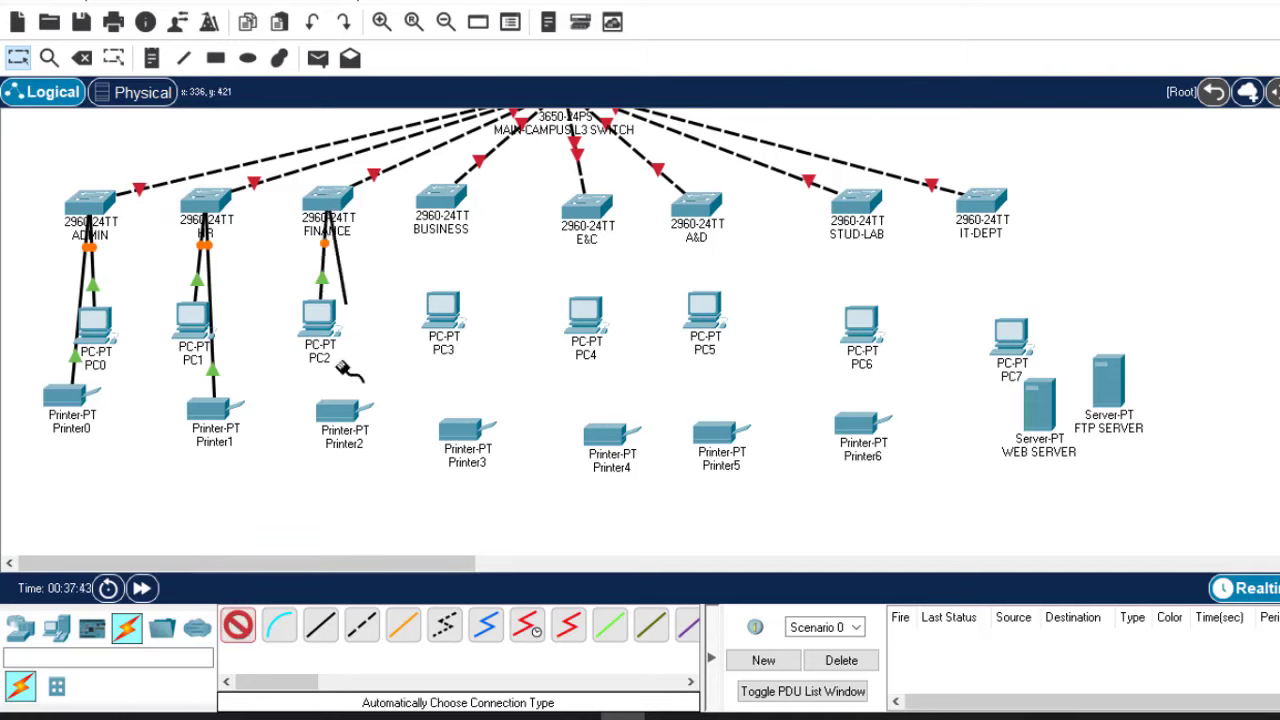
# Step: Connect the BUSINESS switch to PC3 and Printer3, and the E&C switch to PC4 and Printer4
pyautogui.click(441, 200)
pyautogui.click(442, 308)
pyautogui.click(466, 430)
pyautogui.click(587, 208)
pyautogui.click(585, 315)
pyautogui.click(572, 212)
pyautogui.click(611, 433)
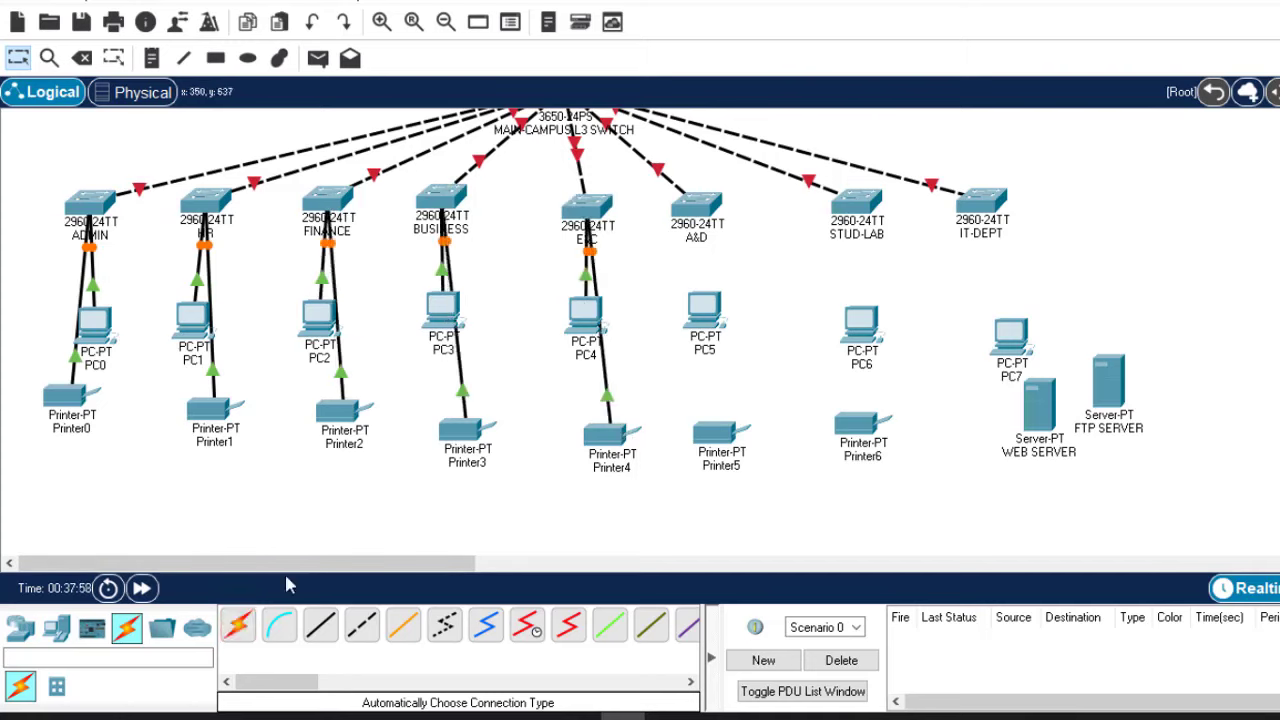
# Step: Connect the A&D switch to PC5 and Printer5, and the STUD-LAB switch to PC6 and Printer6
pyautogui.click(238, 625)
pyautogui.click(697, 205)
pyautogui.click(704, 310)
pyautogui.click(697, 205)
pyautogui.click(721, 433)
pyautogui.click(857, 205)
pyautogui.click(860, 318)
pyautogui.click(857, 205)
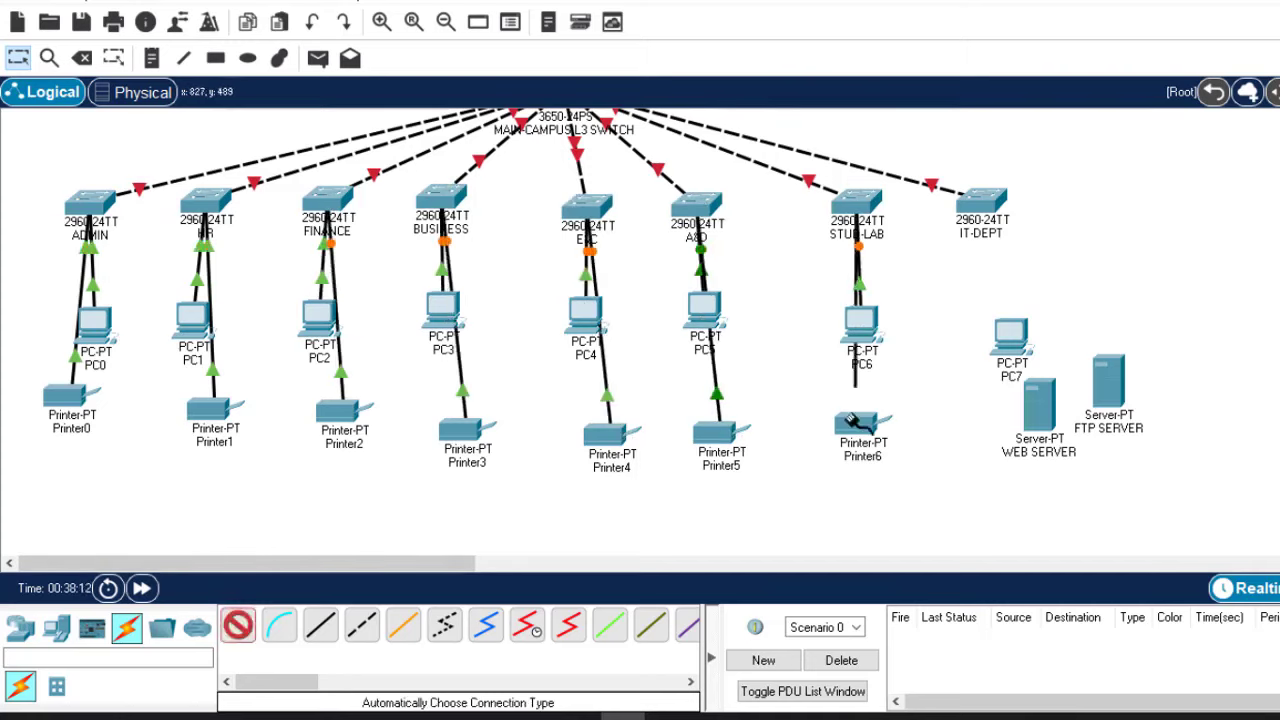
pyautogui.click(862, 428)
# Step: Connect the IT-DEPT switch to PC7, FTP SERVER and WEB SERVER with automatically chosen cables
pyautogui.click(981, 205)
pyautogui.click(1010, 335)
pyautogui.click(981, 205)
pyautogui.click(1108, 380)
pyautogui.click(981, 205)
pyautogui.click(1040, 415)
# Step: Separate the cables by shifting PC7 slightly left and PC6, PC5 and PC4 to the right, and raise Printer5 and Printer4 closer to their PCs
pyautogui.moveTo(1010, 330); pyautogui.dragTo(998, 338)
pyautogui.moveTo(860, 318); pyautogui.dragTo(873, 320)
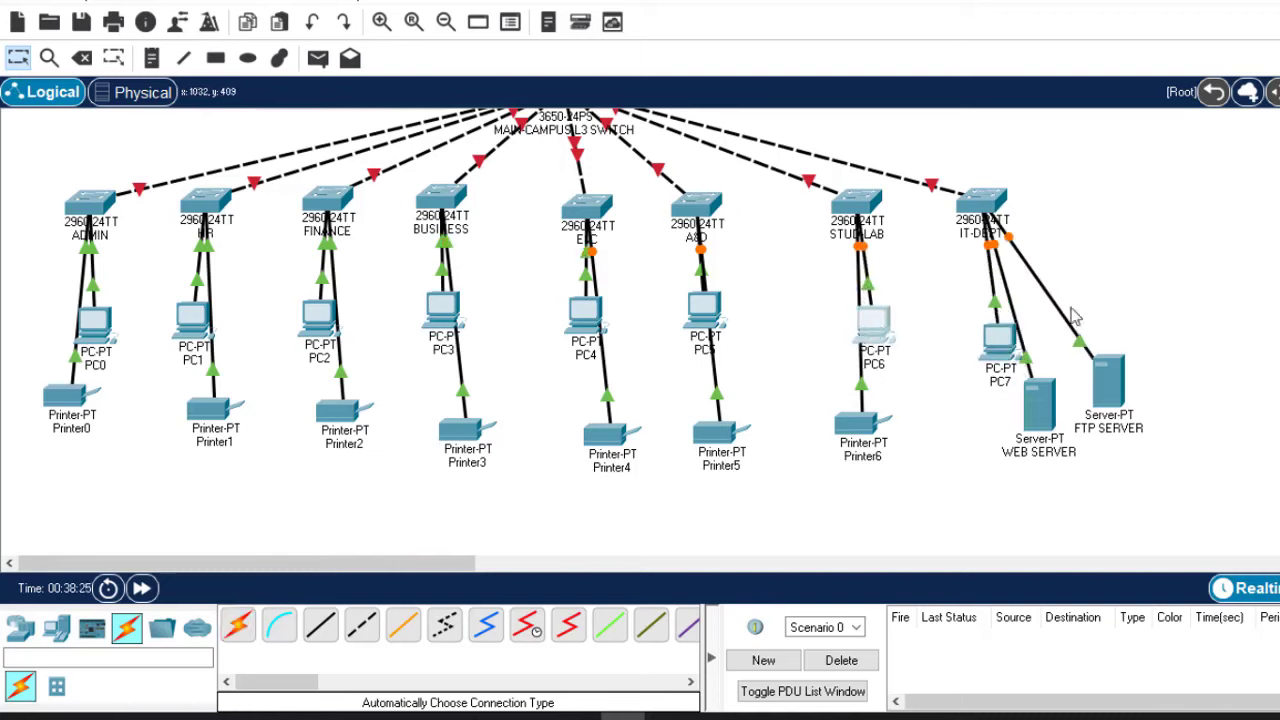
pyautogui.moveTo(704, 305); pyautogui.dragTo(742, 308)
pyautogui.moveTo(721, 430); pyautogui.dragTo(726, 390)
pyautogui.moveTo(585, 312); pyautogui.dragTo(618, 310)
pyautogui.moveTo(611, 433); pyautogui.dragTo(615, 392)
# Step: Move PC3 slightly left of its original spot and raise Printer3, Printer2 and Printer1 a little to align them
pyautogui.moveTo(442, 305); pyautogui.dragTo(433, 305)
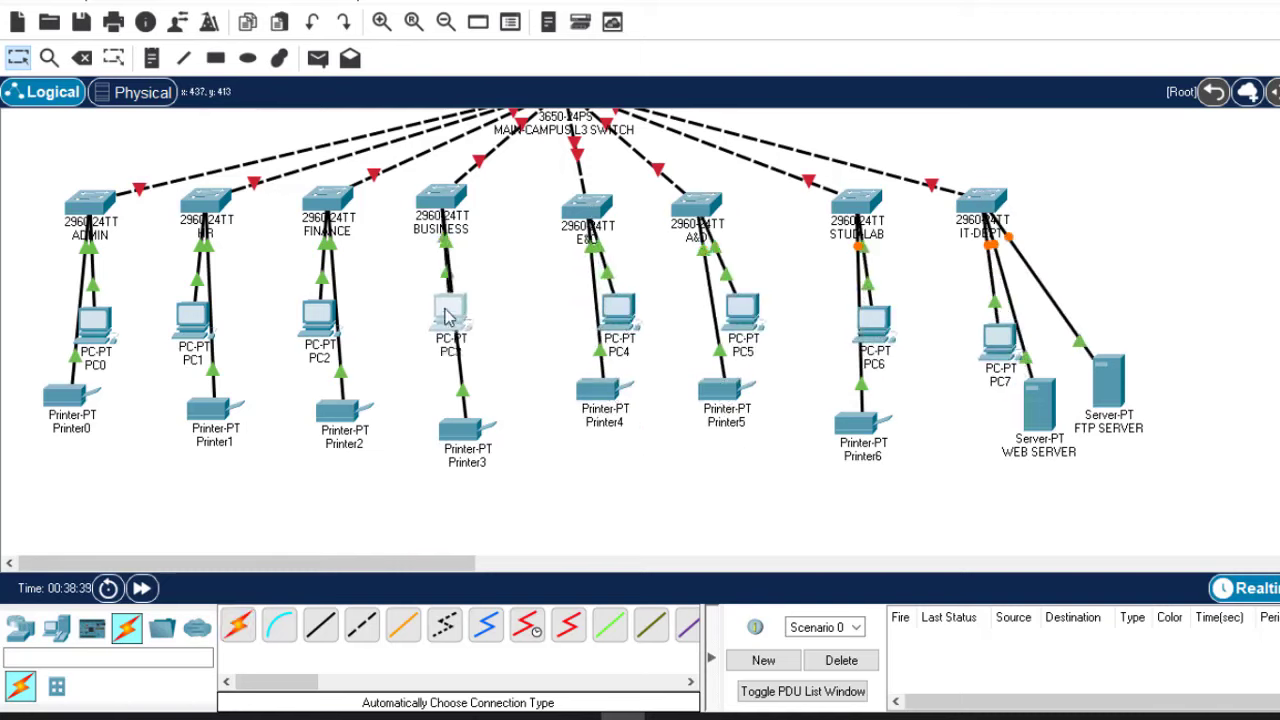
pyautogui.moveTo(467, 430); pyautogui.dragTo(460, 398)
pyautogui.moveTo(343, 410); pyautogui.dragTo(340, 400)
pyautogui.moveTo(215, 408); pyautogui.dragTo(212, 400)
# Step: Rearrange the ADMIN branch: move PC0 left, the ADMIN switch slightly down and Printer0 slightly right
pyautogui.moveTo(95, 322); pyautogui.dragTo(62, 316)
pyautogui.moveTo(90, 200); pyautogui.dragTo(95, 212)
pyautogui.moveTo(72, 395); pyautogui.dragTo(90, 392)
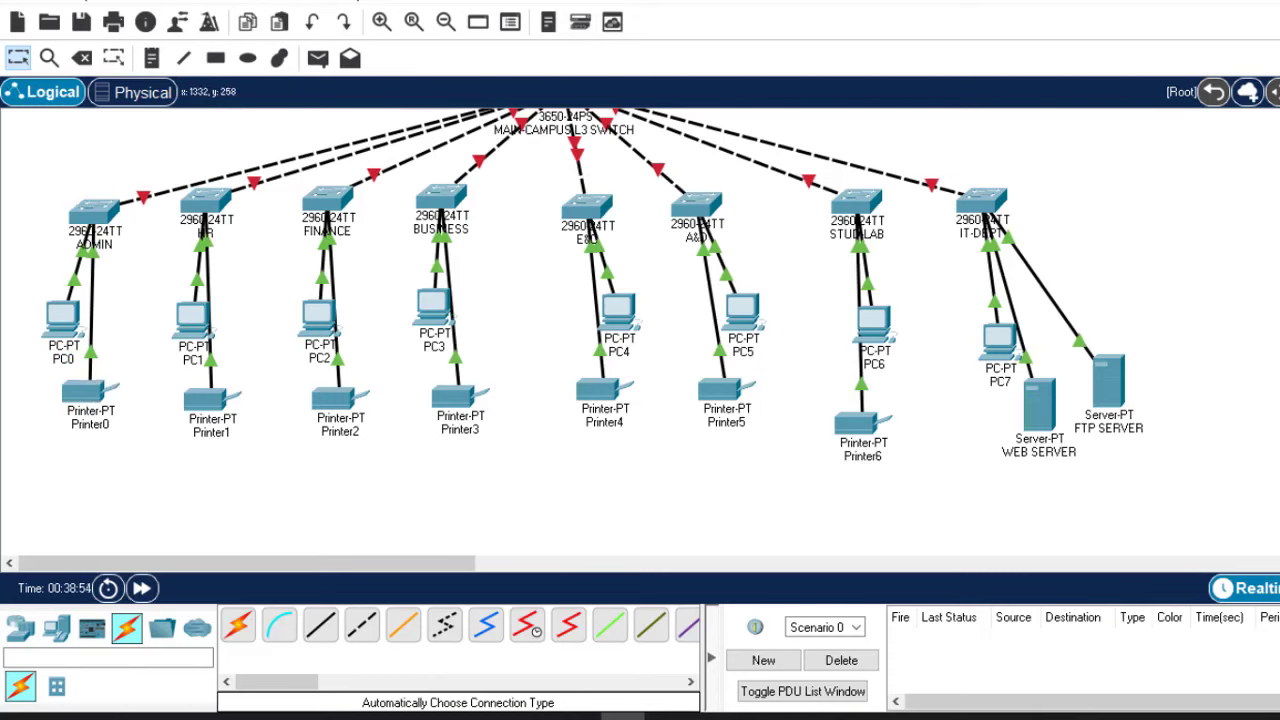
# Step: Review the cabled topology from the EMAIL SERVER and routers down to the printers and servers
pyautogui.scroll(4, 640, 330)
pyautogui.scroll(-3, 640, 330)
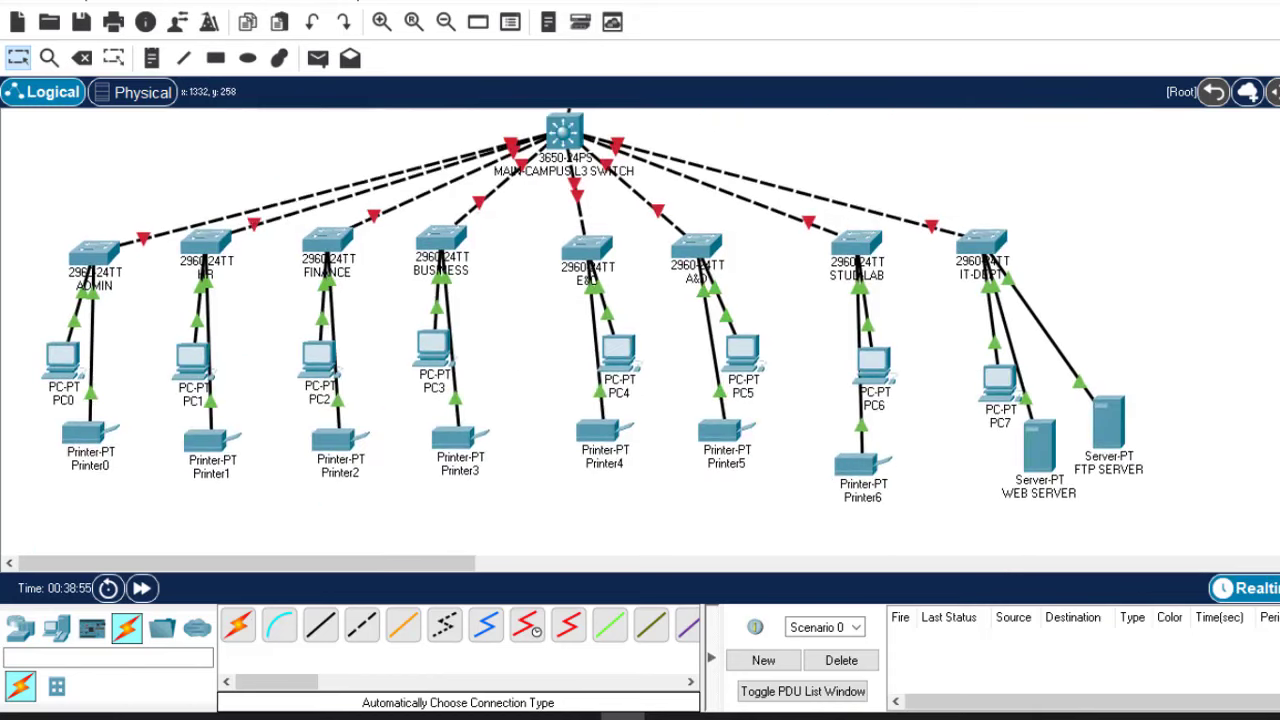
pyautogui.scroll(2, 640, 330)
pyautogui.scroll(2, 640, 330)
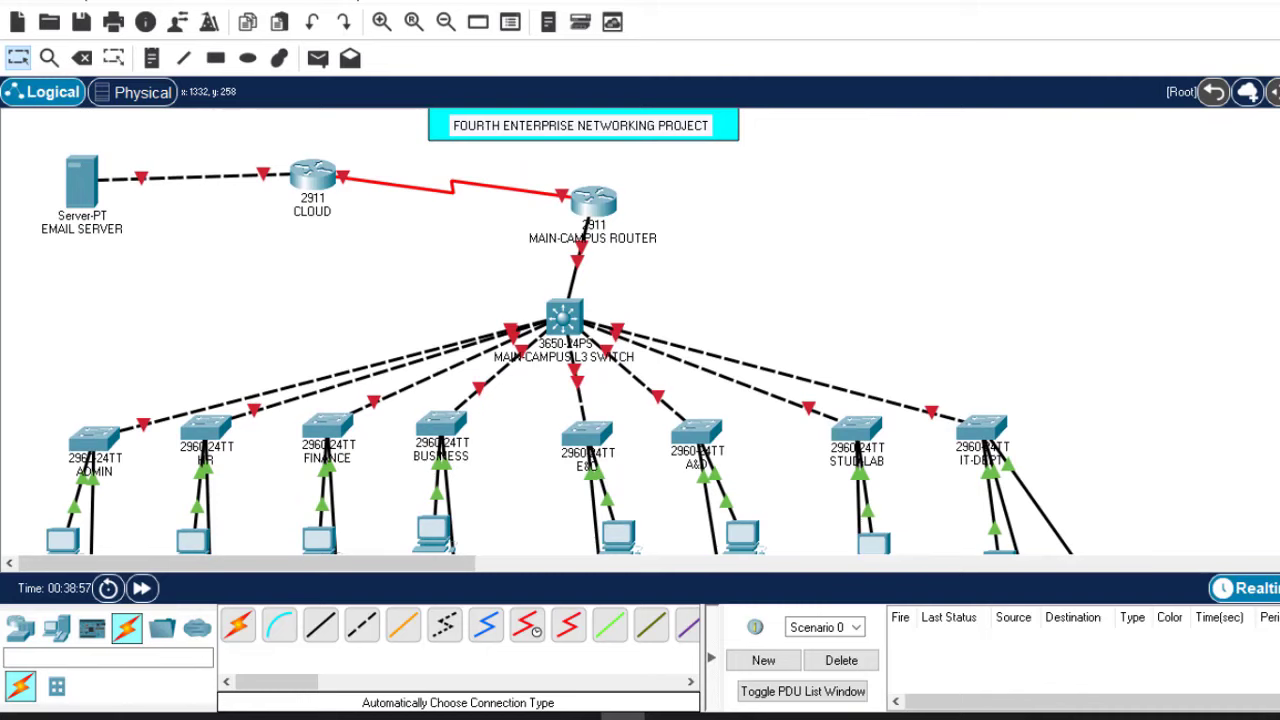
pyautogui.scroll(-10, 640, 330)
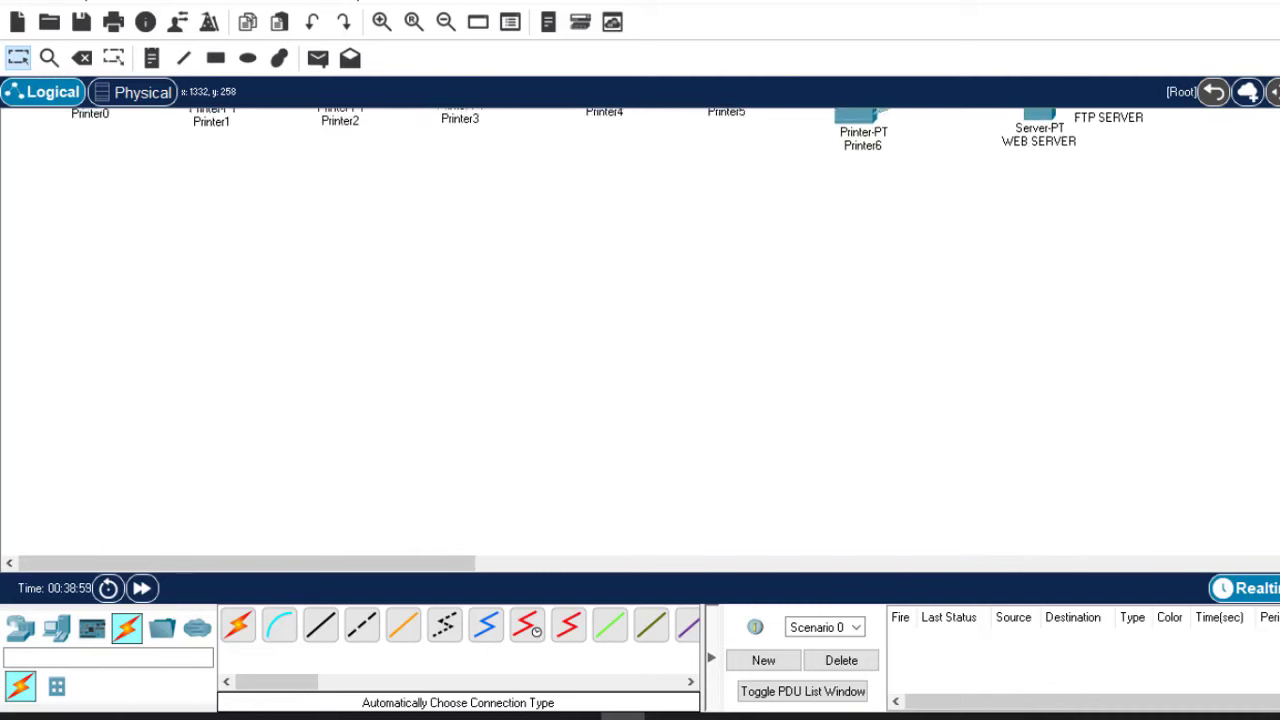
pyautogui.scroll(8, 640, 330)
pyautogui.scroll(3, 640, 330)
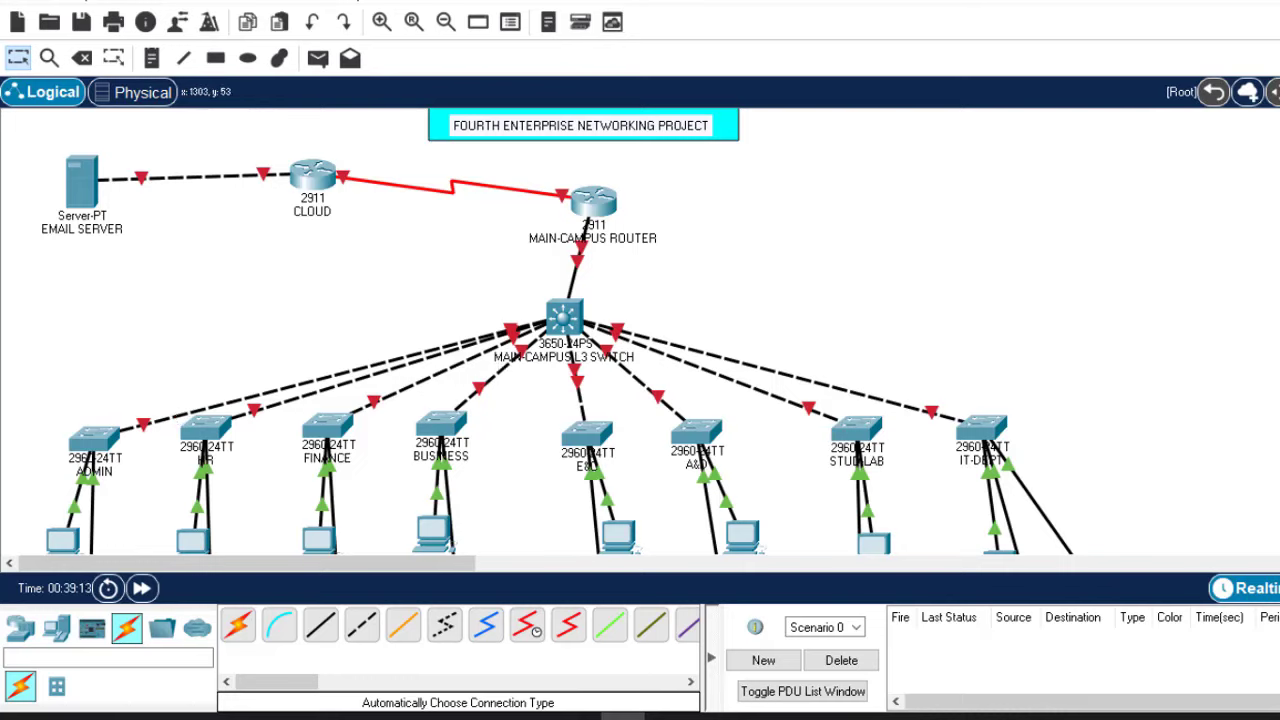
# Step: Draw two unfilled, black-outlined rectangles, one around the ADMIN, HR, FINANCE and BUSINESS branches and one around the E&C and A&D branches
pyautogui.scroll(-3, 640, 330)
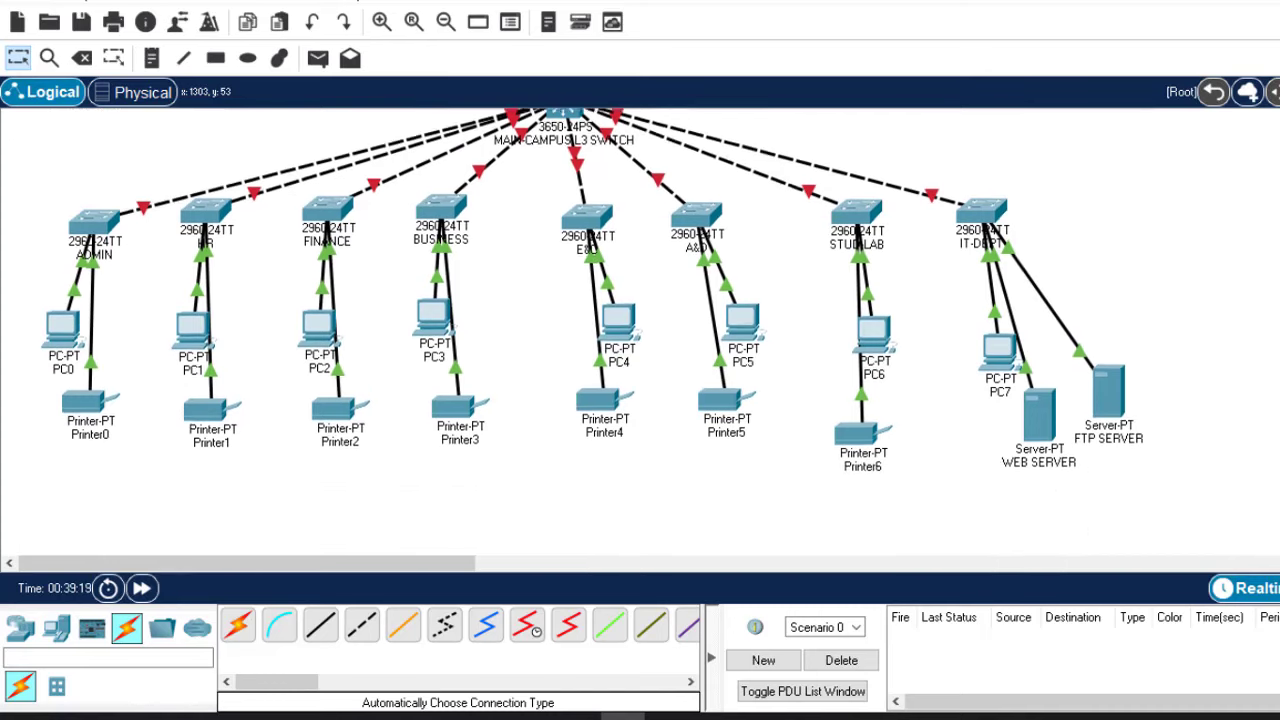
pyautogui.scroll(-1, 640, 330)
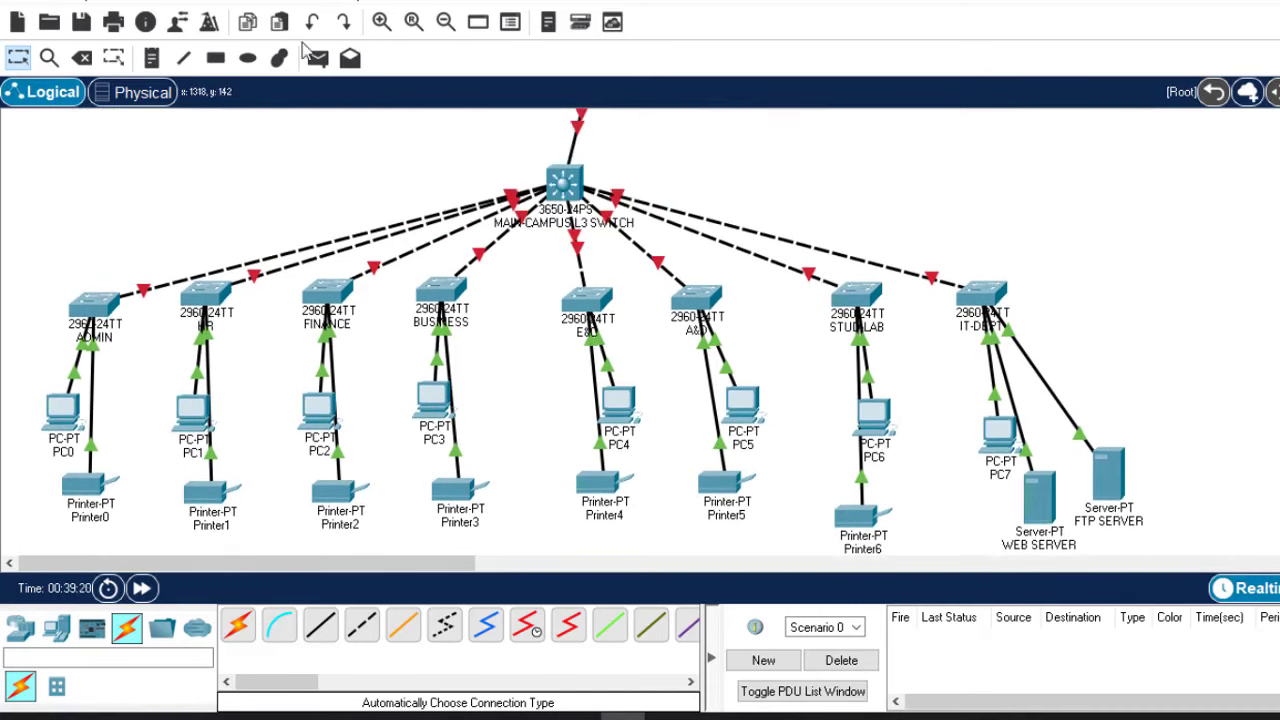
pyautogui.click(218, 60)
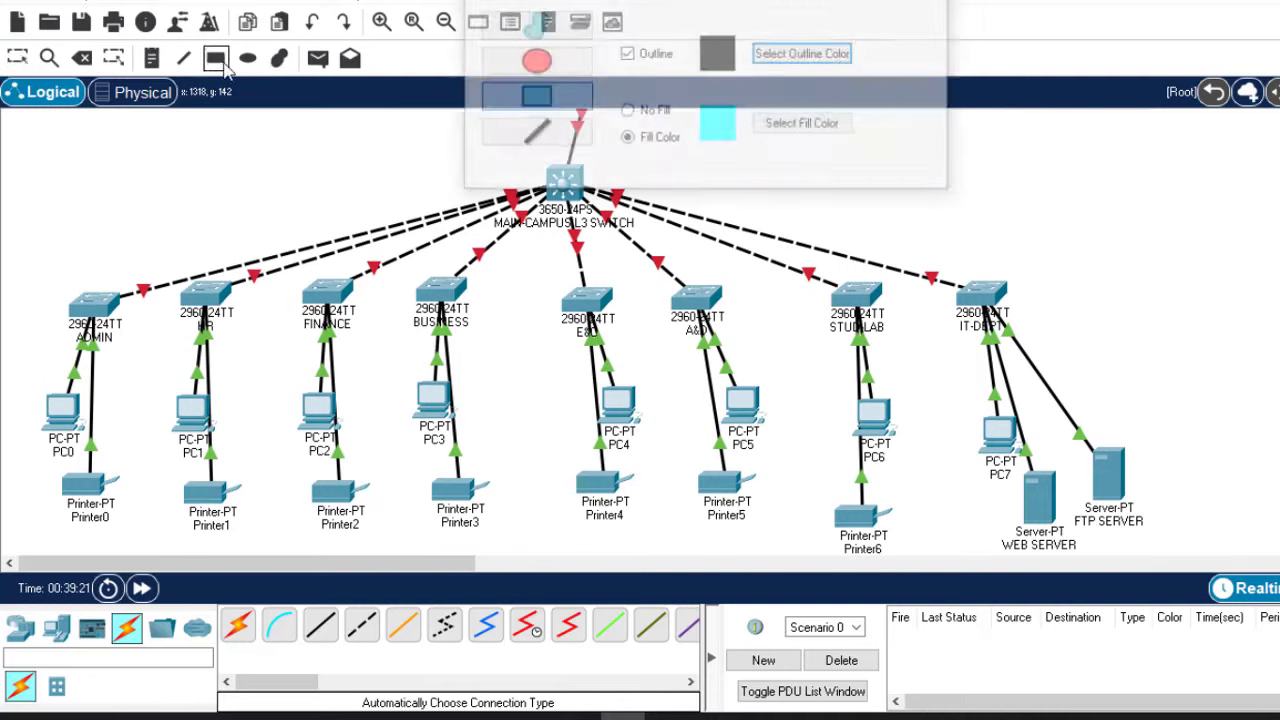
pyautogui.click(645, 111)
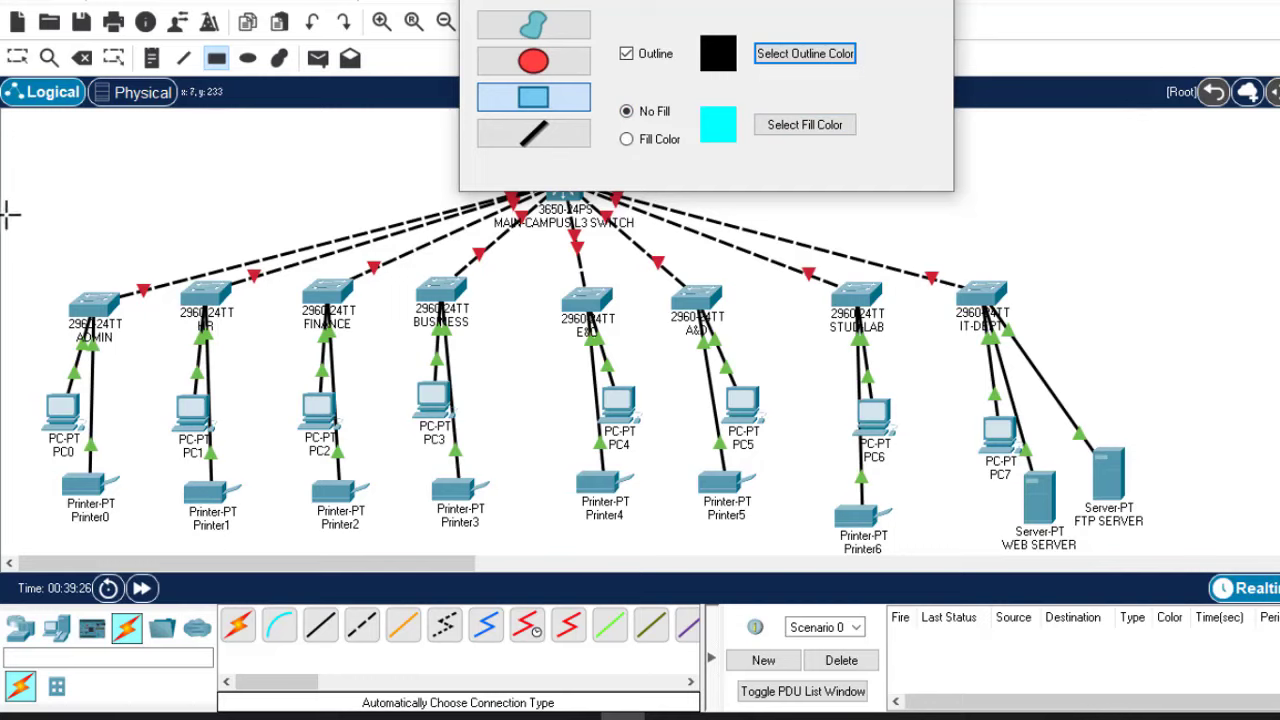
pyautogui.moveTo(8, 214)
pyautogui.mouseDown()
pyautogui.moveTo(186, 251)
pyautogui.moveTo(494, 411)
pyautogui.moveTo(526, 656)
pyautogui.moveTo(509, 690)
pyautogui.moveTo(528, 682)
pyautogui.mouseUp()
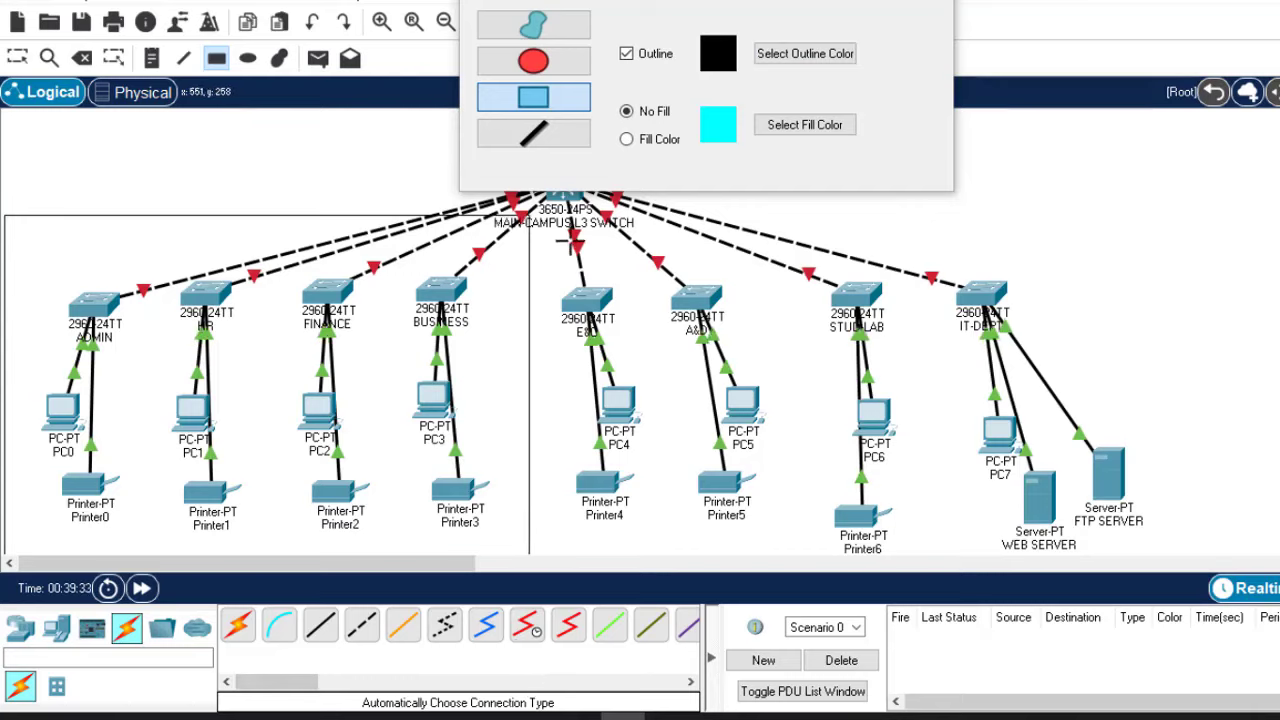
pyautogui.moveTo(552, 222); pyautogui.dragTo(818, 630)
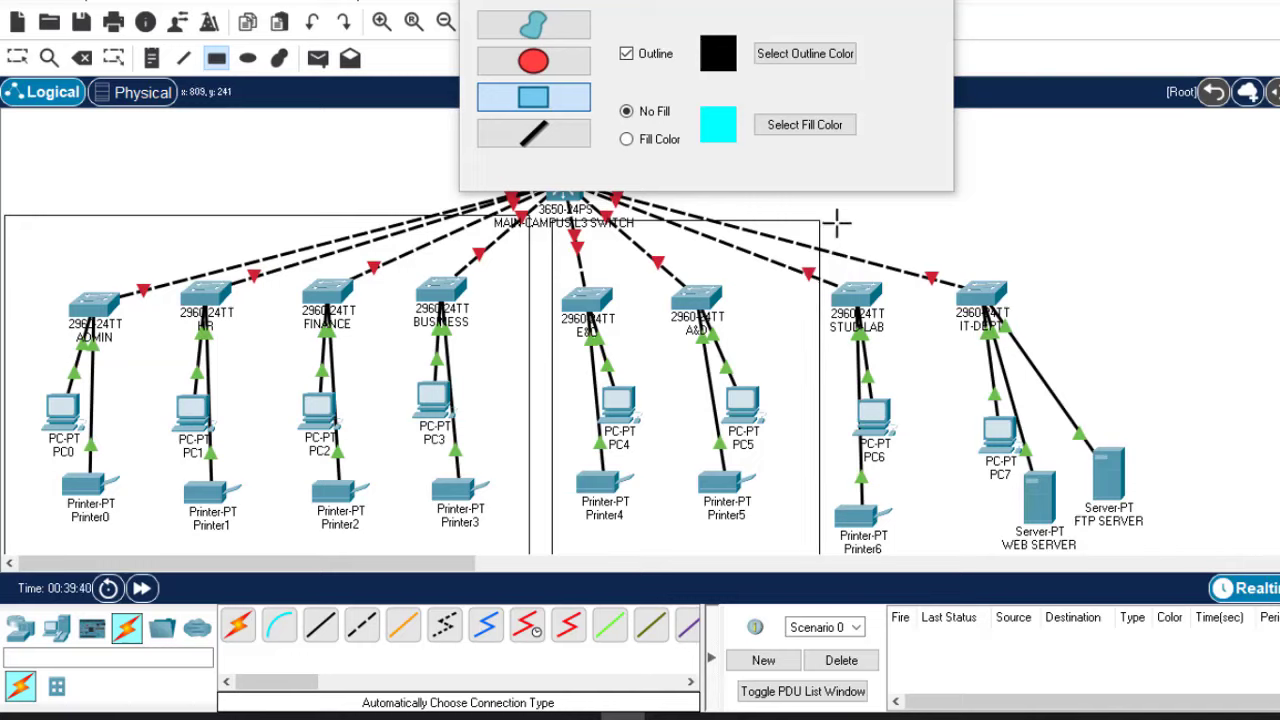
# Step: Draw two unfilled rectangles, one around the STUD-LAB and IT-DEPT branches and one around the EMAIL SERVER and CLOUD router
pyautogui.moveTo(834, 217); pyautogui.dragTo(1225, 665)
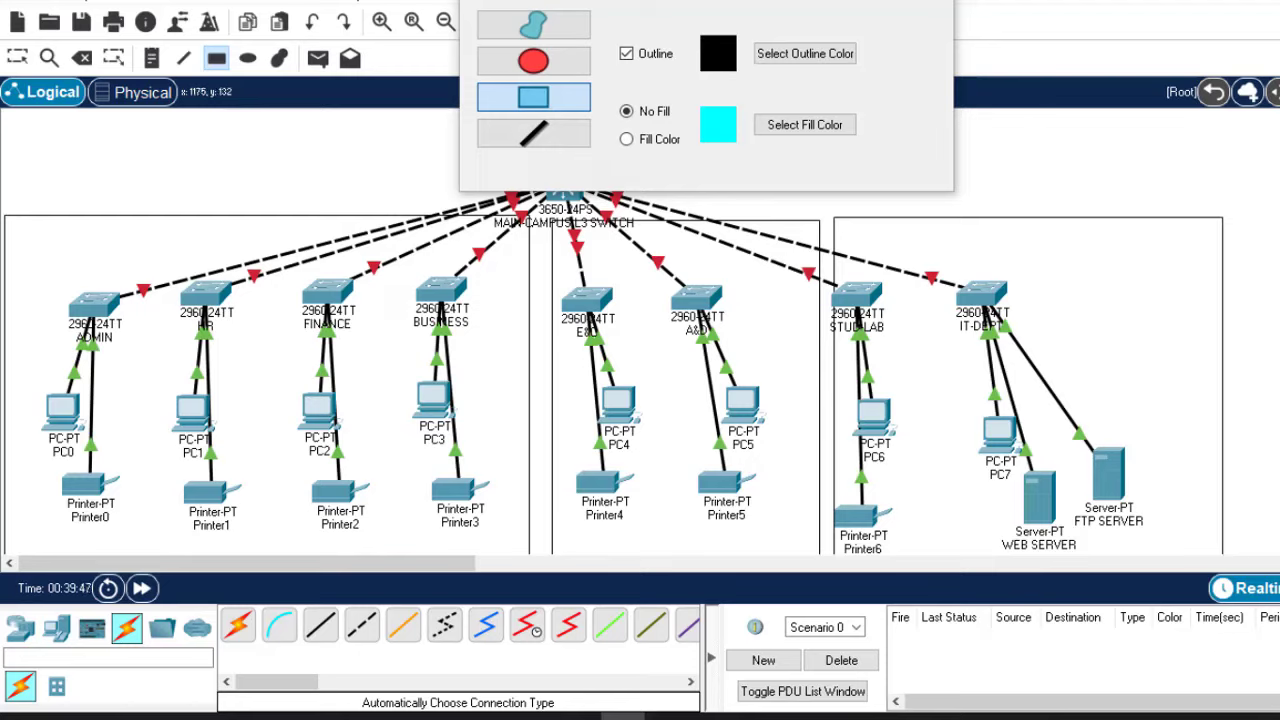
pyautogui.press('Escape')
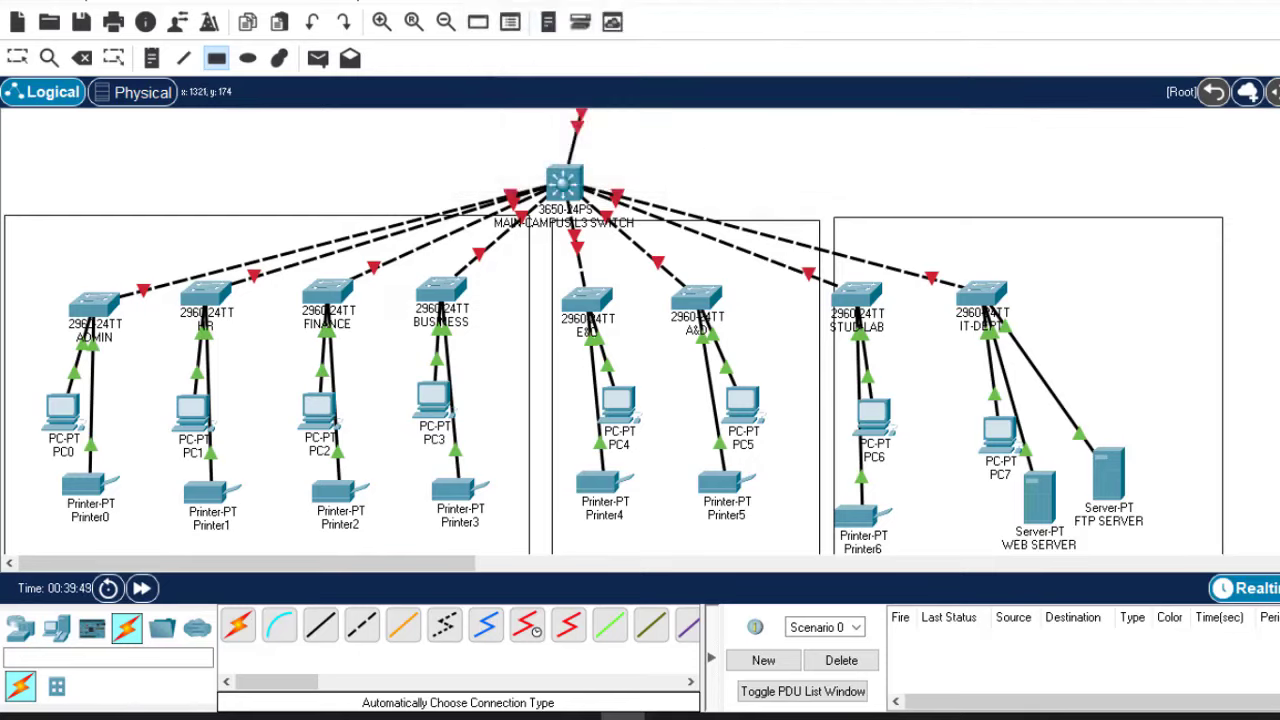
pyautogui.scroll(3, 640, 330)
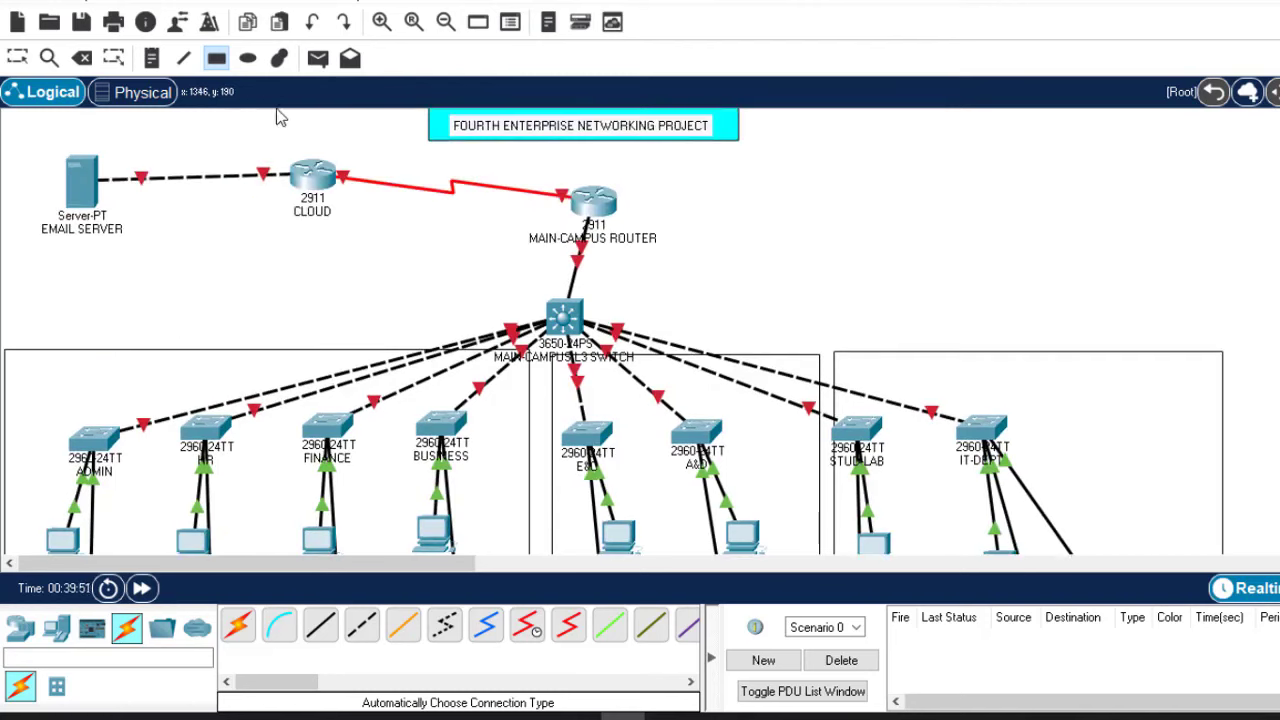
pyautogui.moveTo(331, 115)
pyautogui.mouseDown()
pyautogui.moveTo(374, 223)
pyautogui.moveTo(269, 271)
pyautogui.moveTo(139, 279)
pyautogui.moveTo(34, 266)
pyautogui.moveTo(16, 280)
pyautogui.mouseUp()
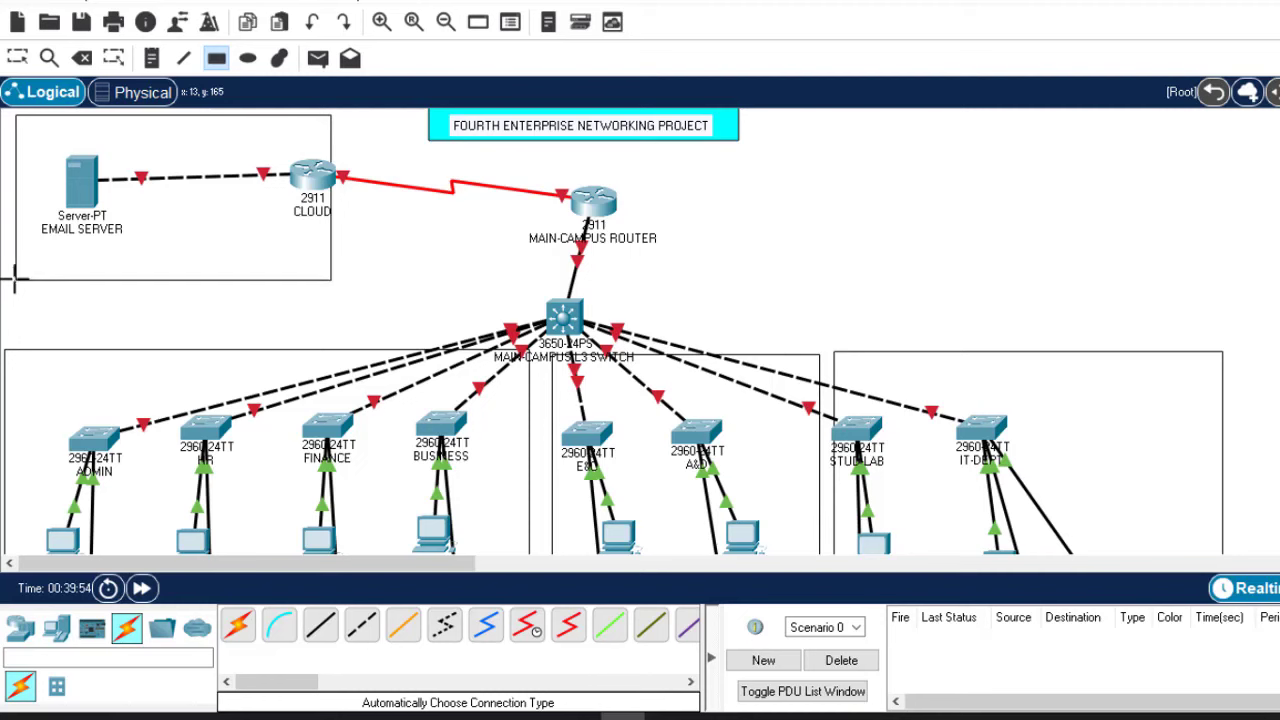
pyautogui.scroll(-3, 640, 330)
pyautogui.scroll(2, 640, 330)
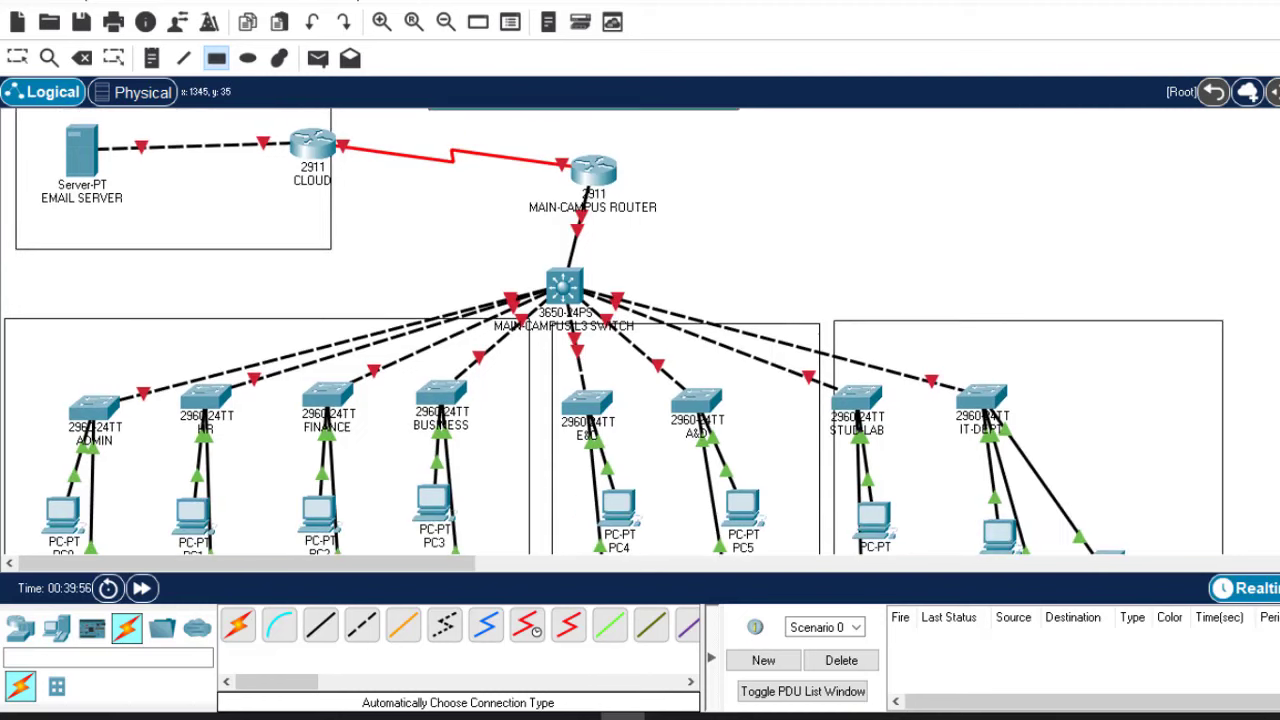
pyautogui.scroll(-3, 919, 197)
pyautogui.scroll(2, 919, 197)
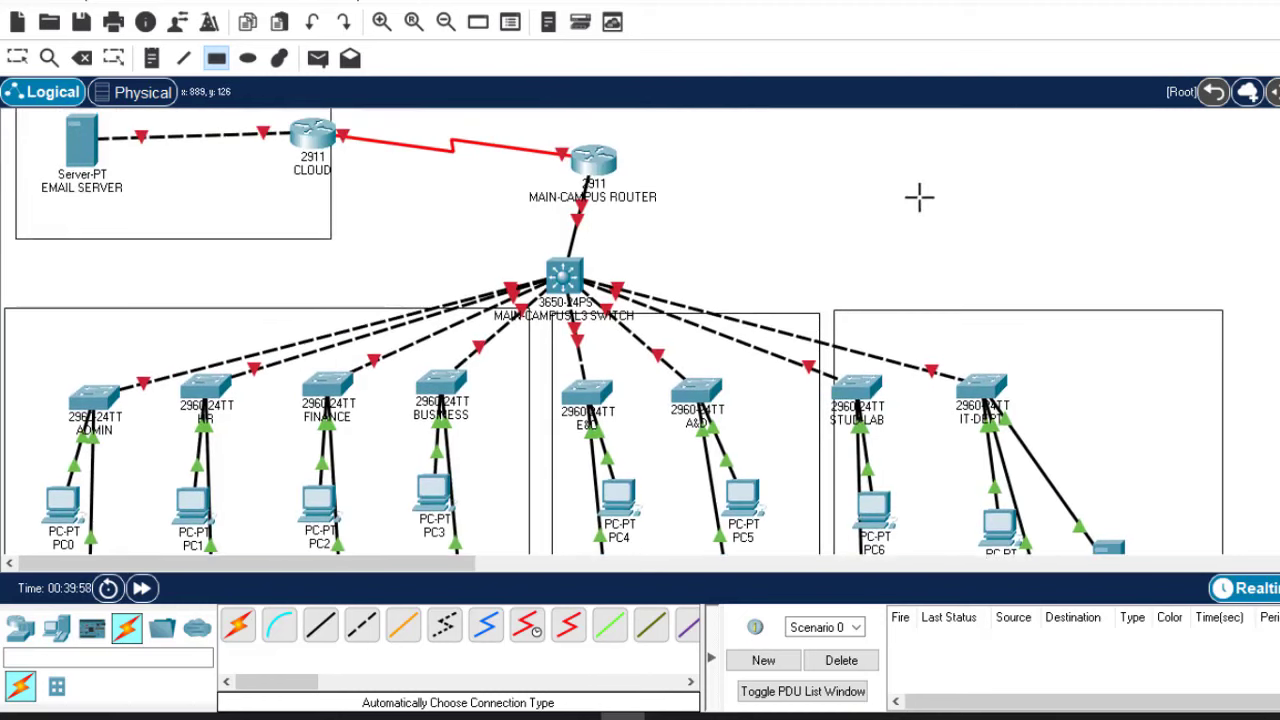
pyautogui.press('Escape')
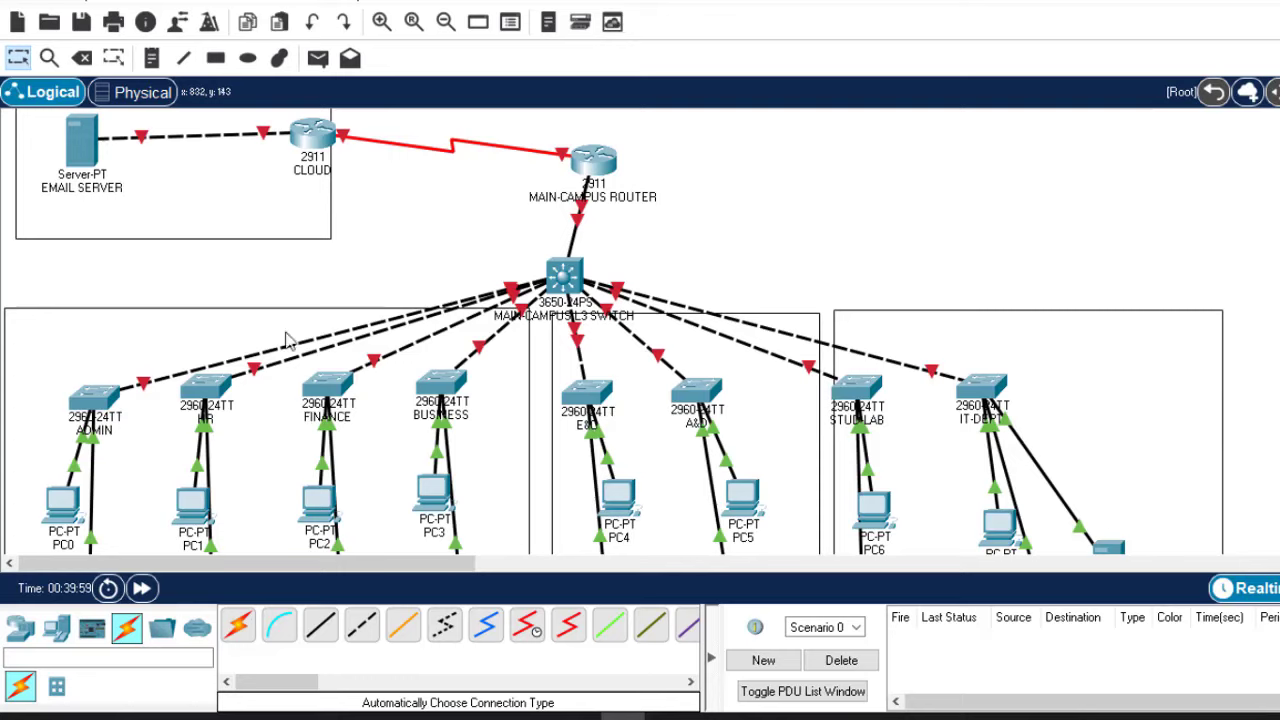
# Step: Add the text labels BUILDING A, BUILDING B and BUILDING C inside the three department group rectangles
pyautogui.click(152, 59)
pyautogui.click(47, 334)
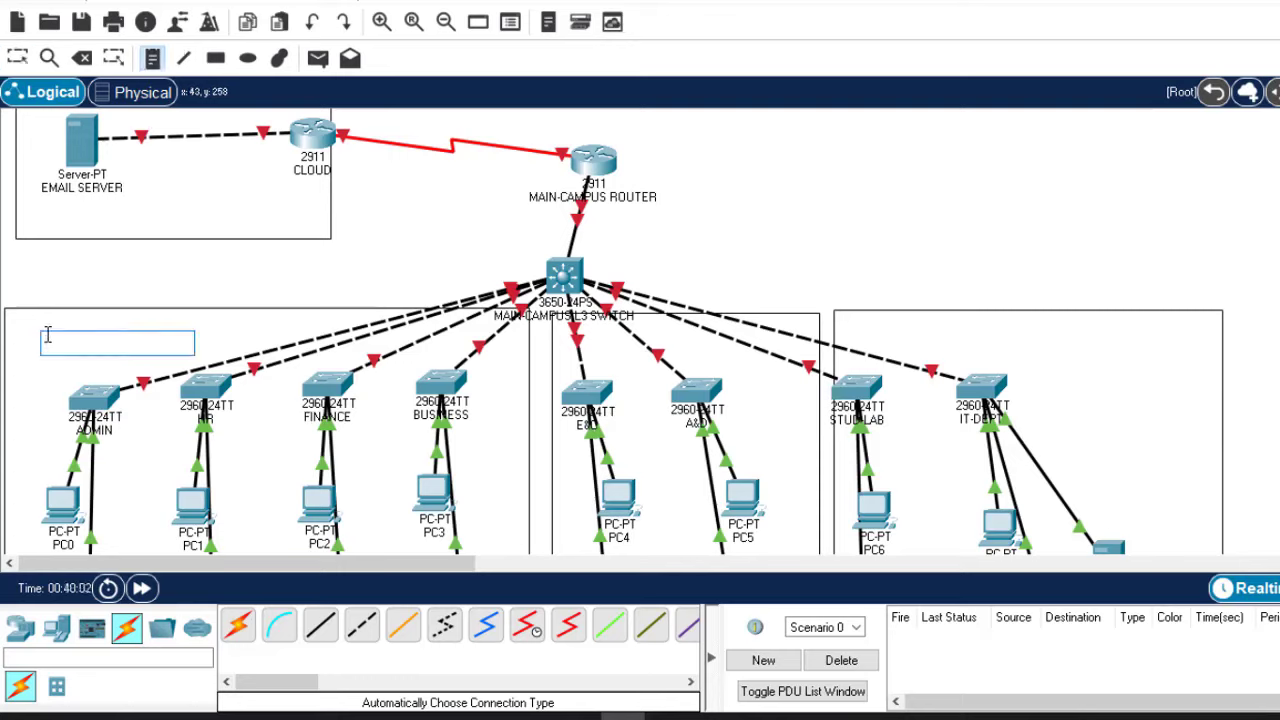
pyautogui.write('BUILDING A')
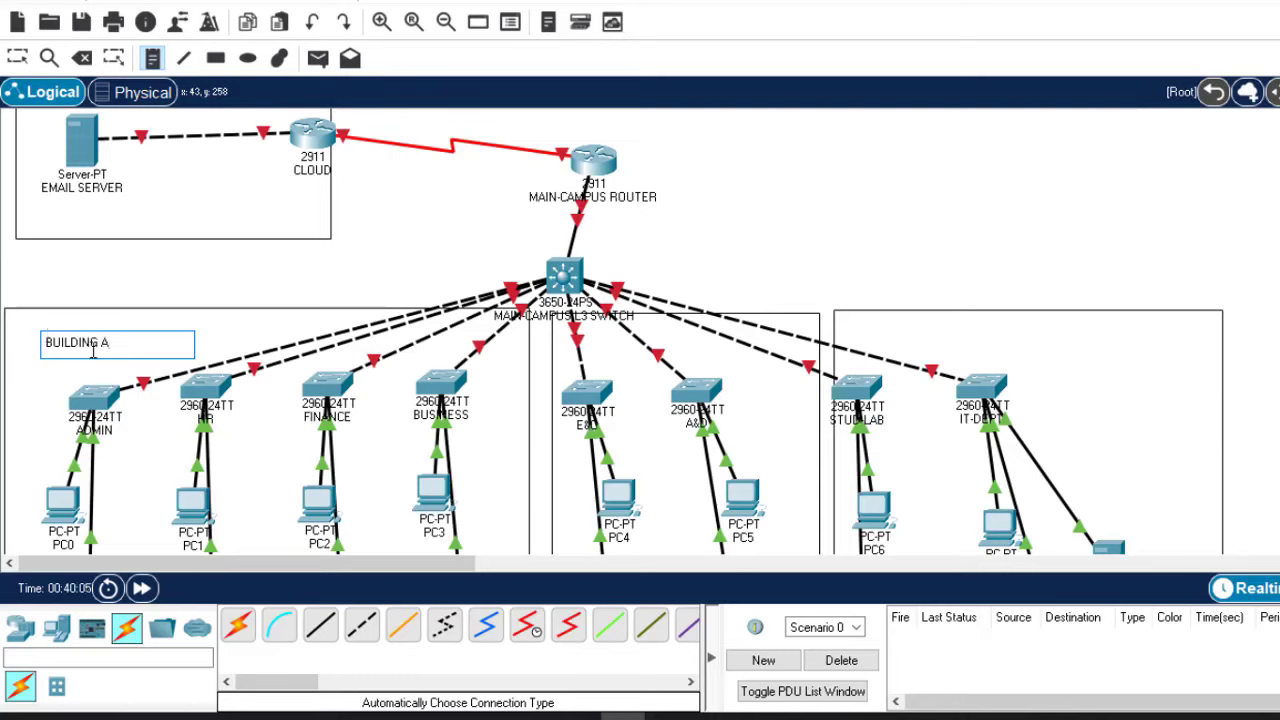
pyautogui.moveTo(129, 343); pyautogui.dragTo(7, 343)
pyautogui.hotkey('ctrl', 'c')
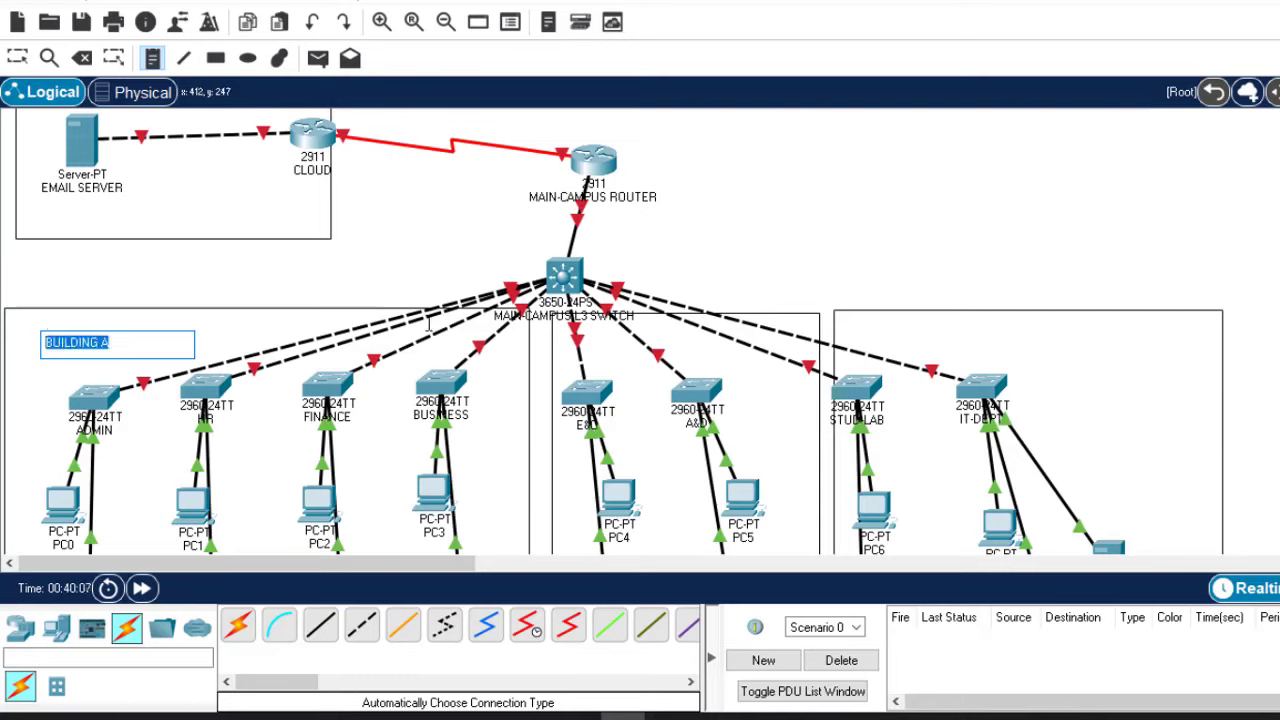
pyautogui.click(662, 345)
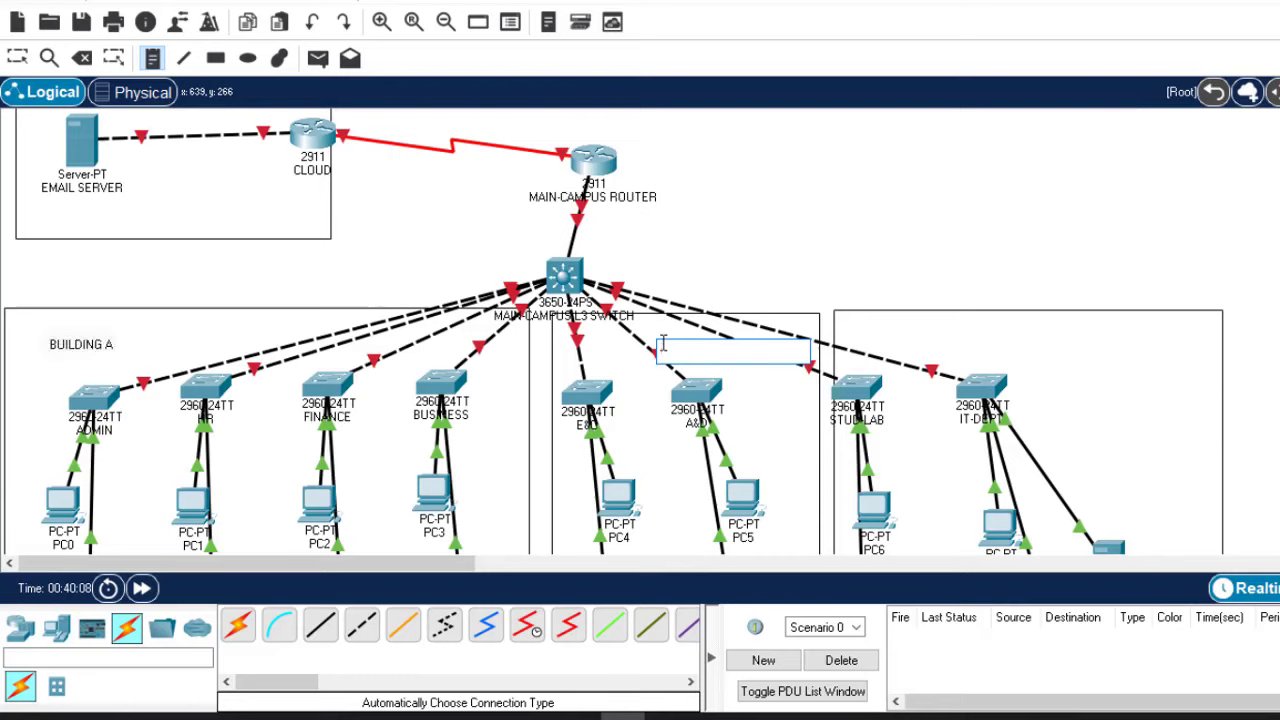
pyautogui.hotkey('ctrl', 'v')
pyautogui.press('BackSpace')
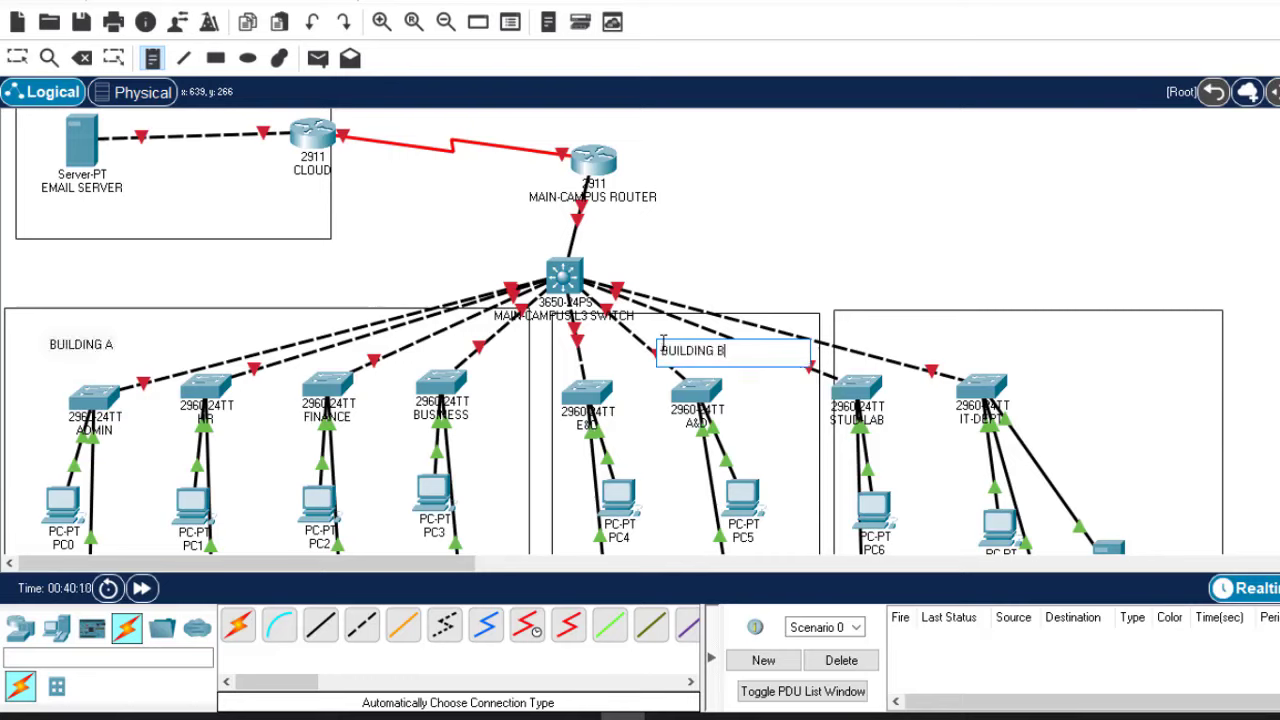
pyautogui.write('B')
pyautogui.click(983, 322)
pyautogui.hotkey('ctrl', 'v')
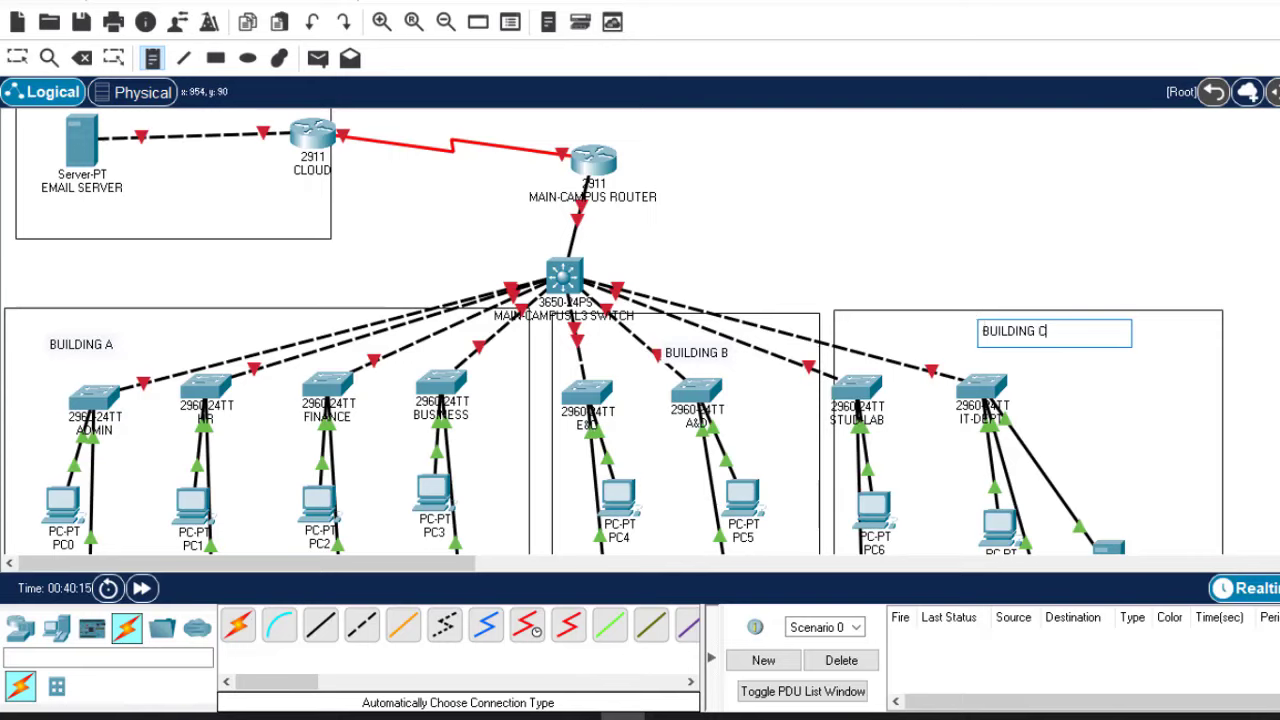
# Step: Add the text label CLOUD inside the rectangle around the EMAIL SERVER and CLOUD router
pyautogui.scroll(1, 613, 332)
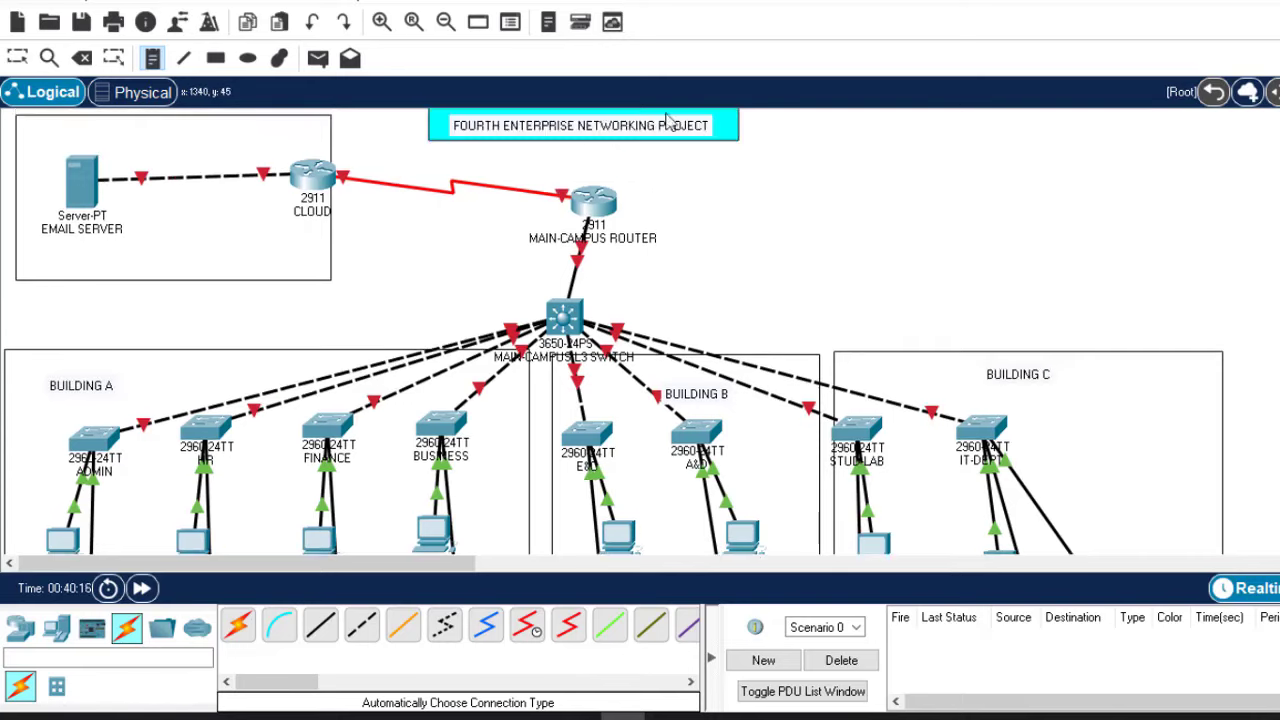
pyautogui.click(124, 121)
pyautogui.write('BUILDING A')
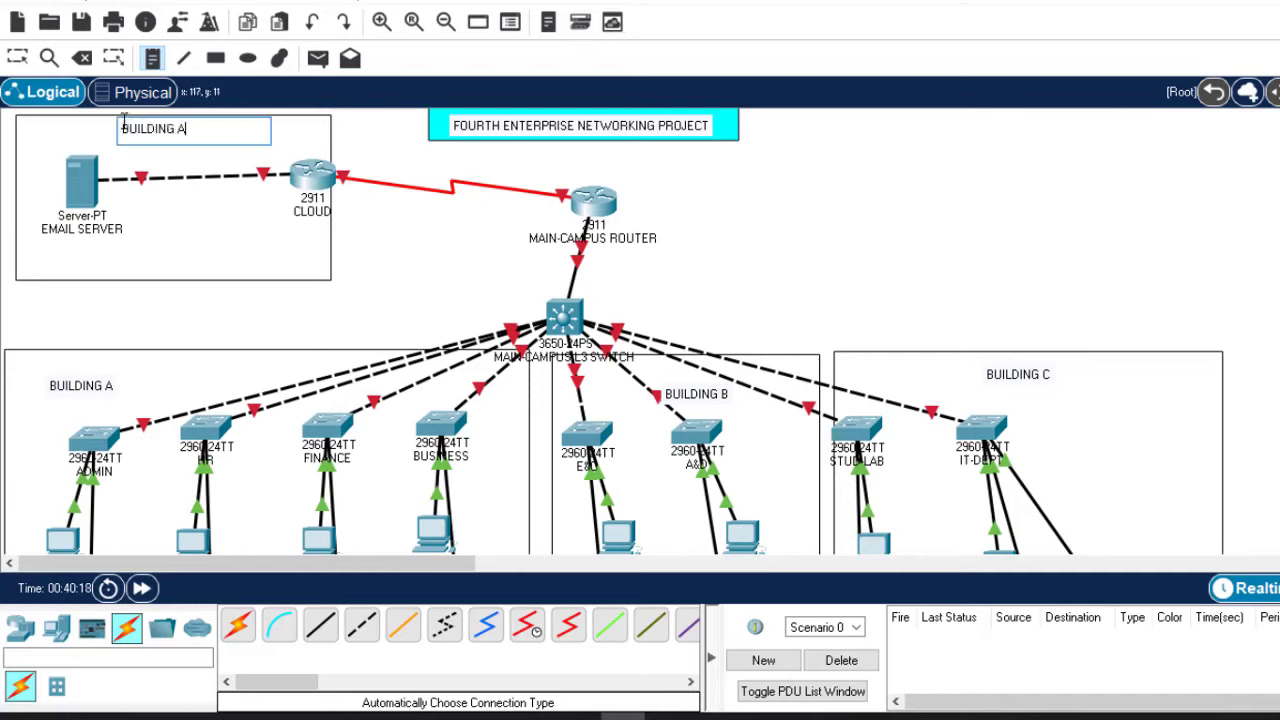
pyautogui.press('BackSpace')
pyautogui.press('BackSpace')
pyautogui.press('BackSpace')
pyautogui.press('BackSpace')
pyautogui.press('BackSpace')
pyautogui.press('BackSpace')
pyautogui.press('BackSpace')
pyautogui.press('BackSpace')
pyautogui.write('CLOUDF')
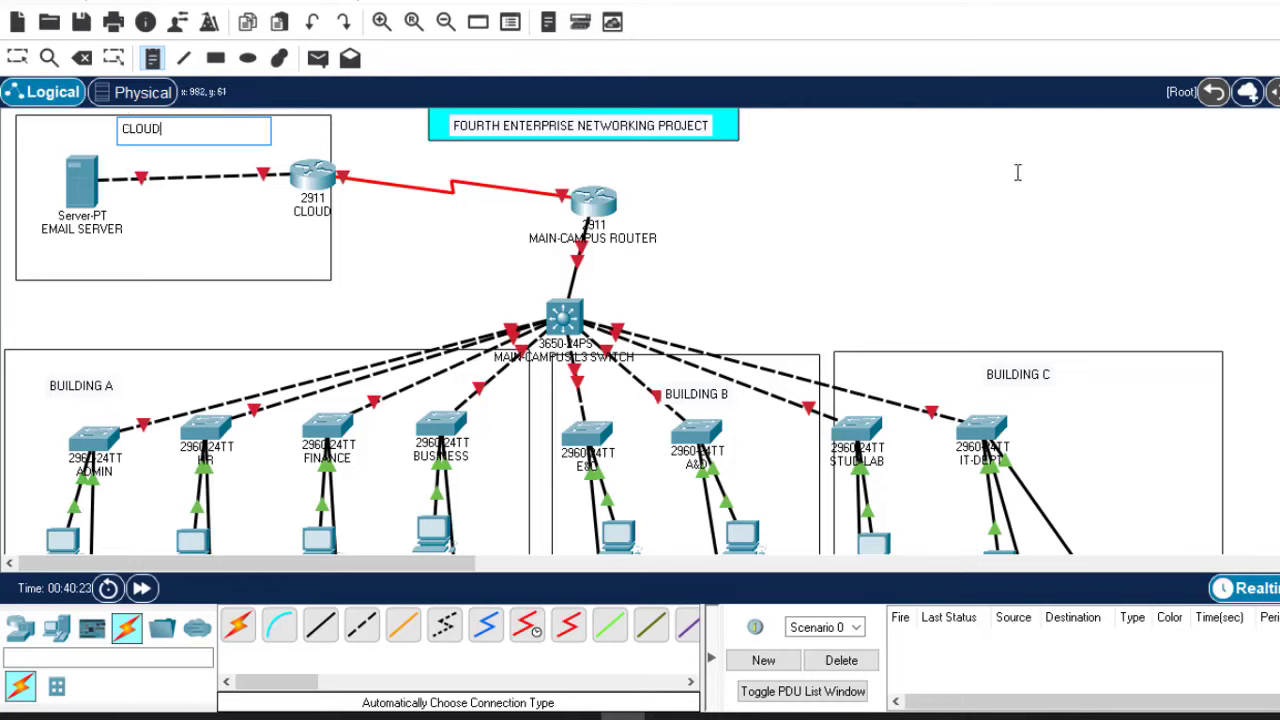
pyautogui.click(17, 57)
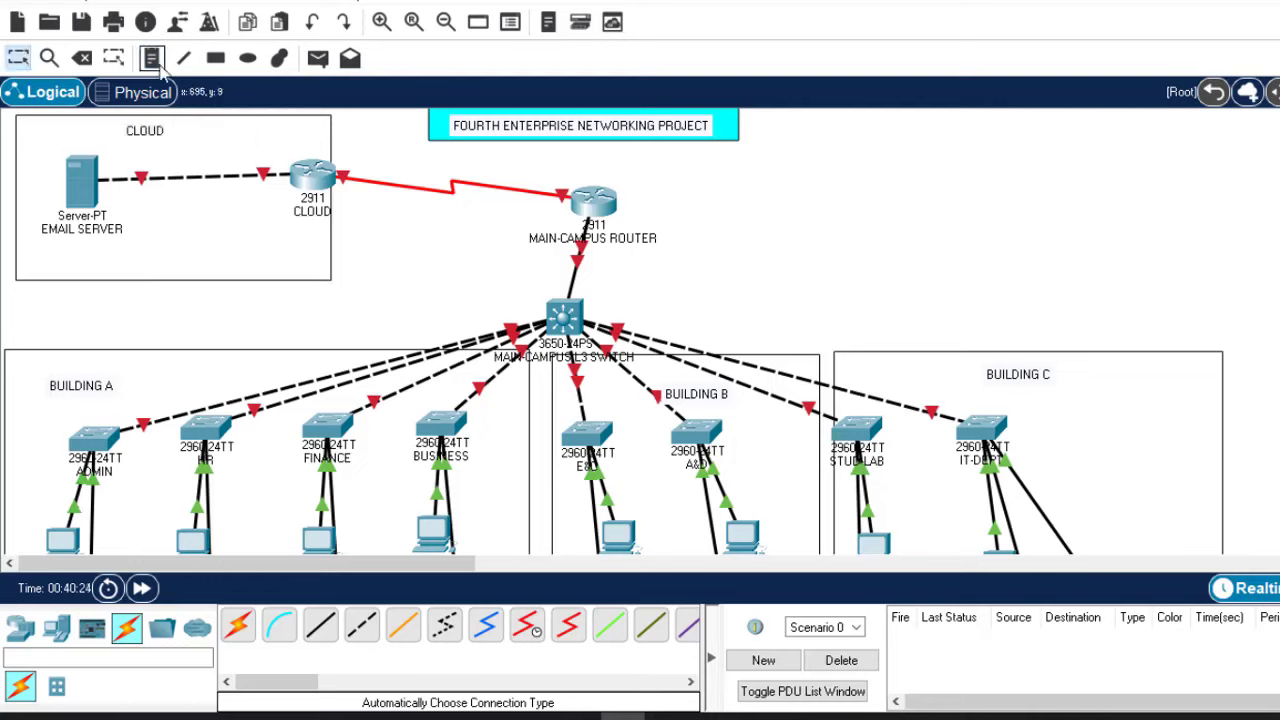
# Step: Draw cyan-filled, black-outlined rectangles behind the BUILDING A, BUILDING B and BUILDING C labels
pyautogui.click(215, 58)
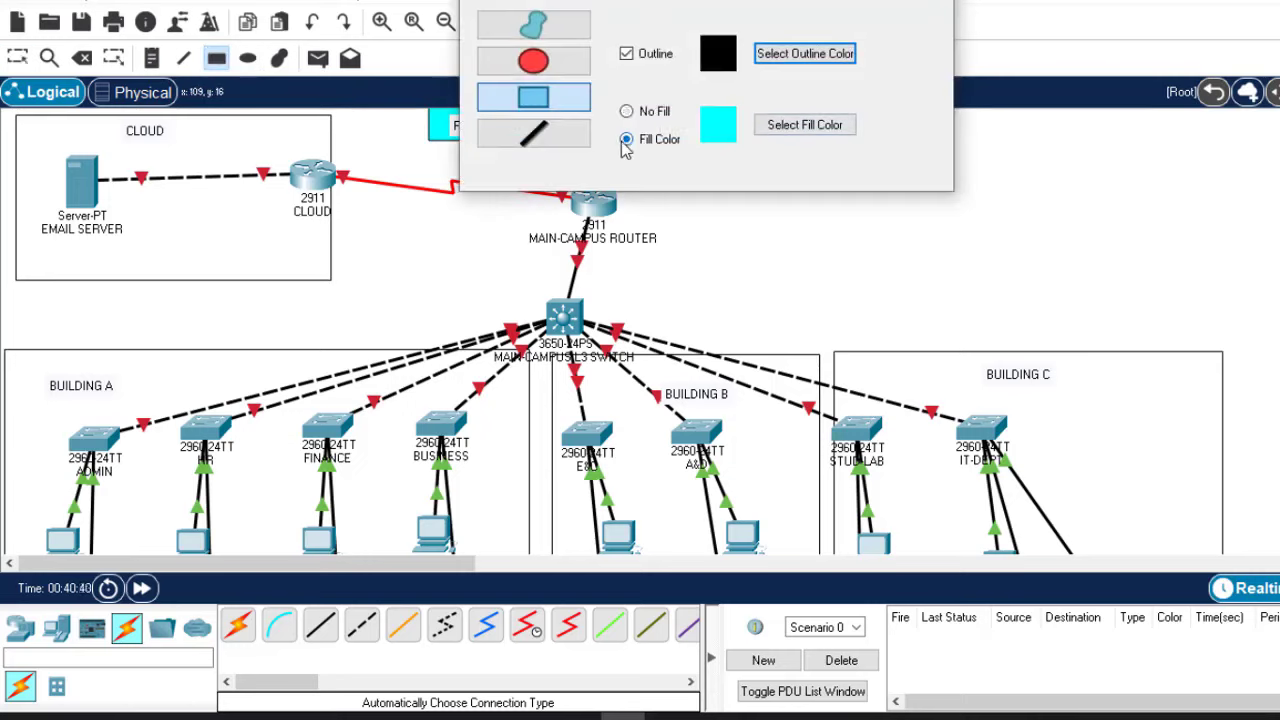
pyautogui.moveTo(24, 364); pyautogui.dragTo(154, 405)
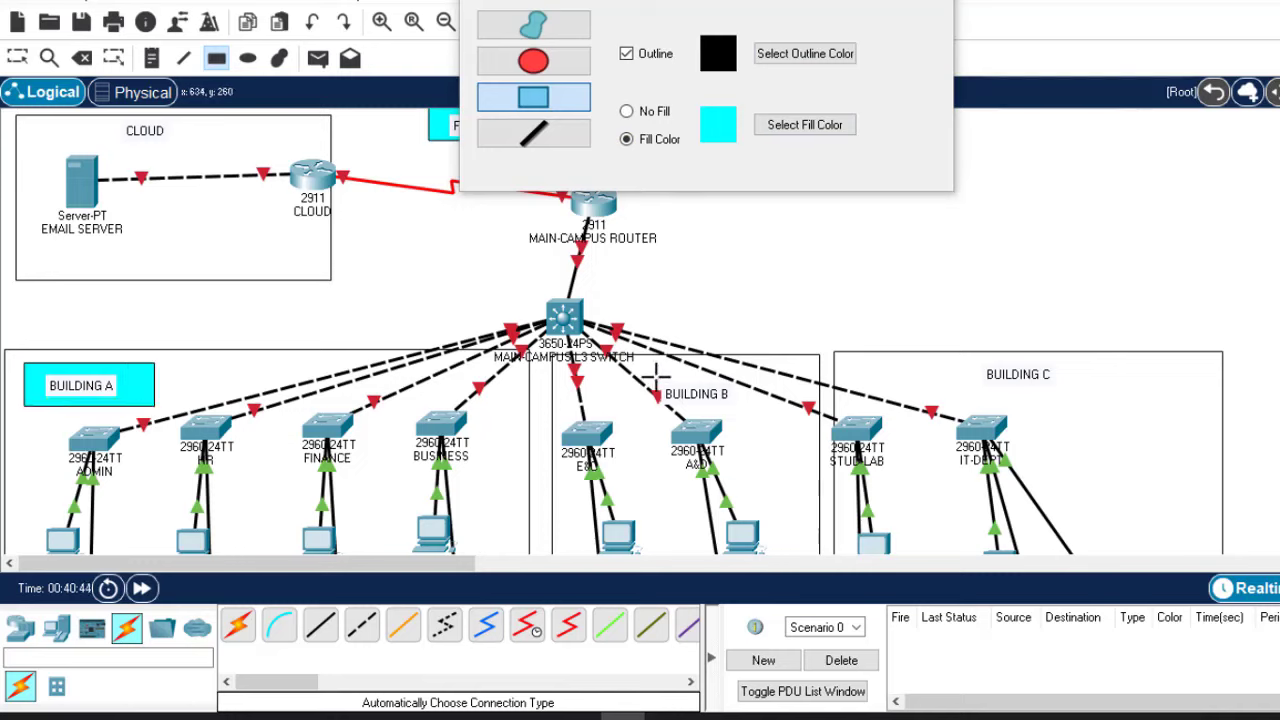
pyautogui.moveTo(655, 376)
pyautogui.mouseDown()
pyautogui.moveTo(760, 406)
pyautogui.moveTo(775, 428)
pyautogui.moveTo(766, 414)
pyautogui.mouseUp()
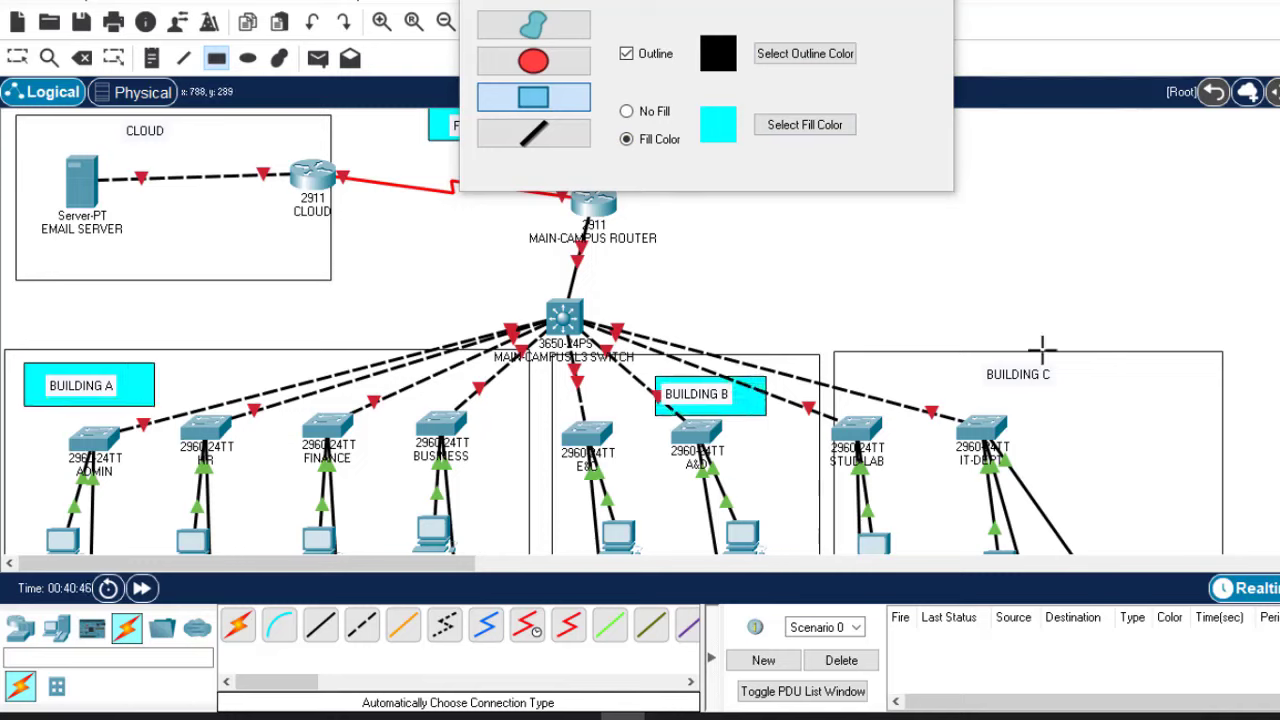
pyautogui.moveTo(977, 355); pyautogui.dragTo(1096, 385)
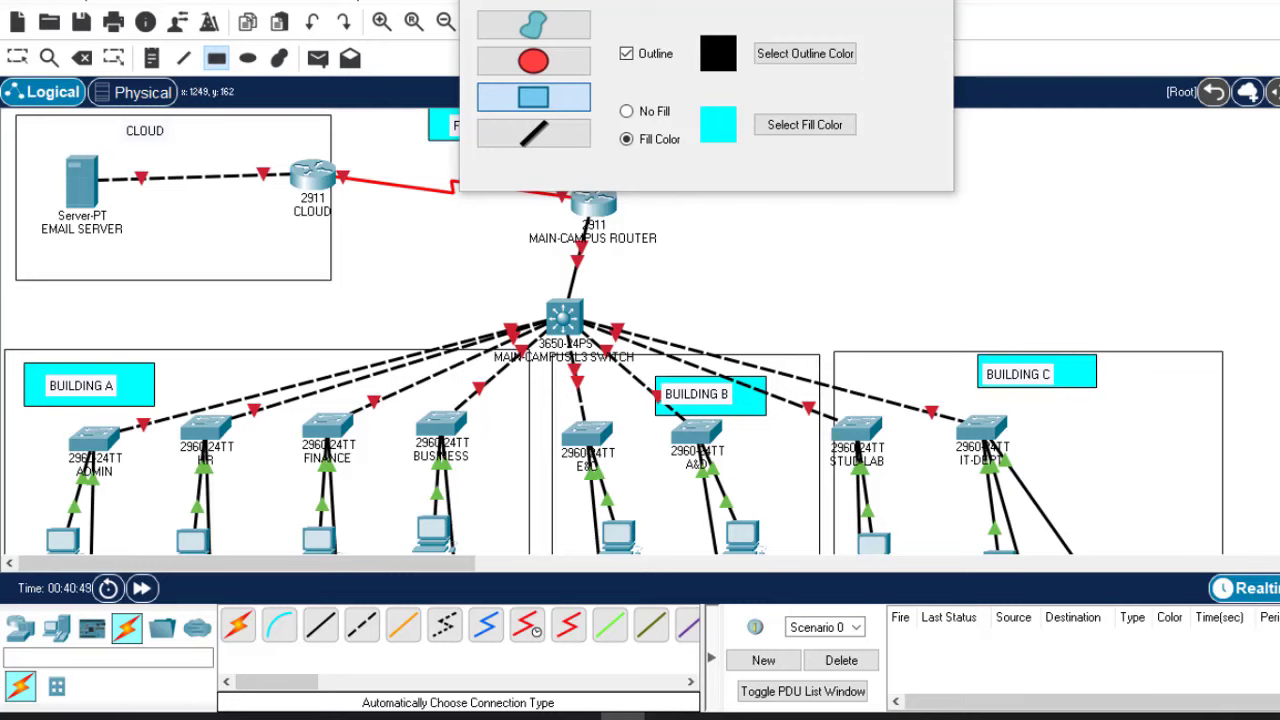
# Step: Draw a separate unfilled rectangle around each of the ADMIN, HR, FINANCE and BUSINESS branches in Building A
pyautogui.scroll(-5, 613, 332)
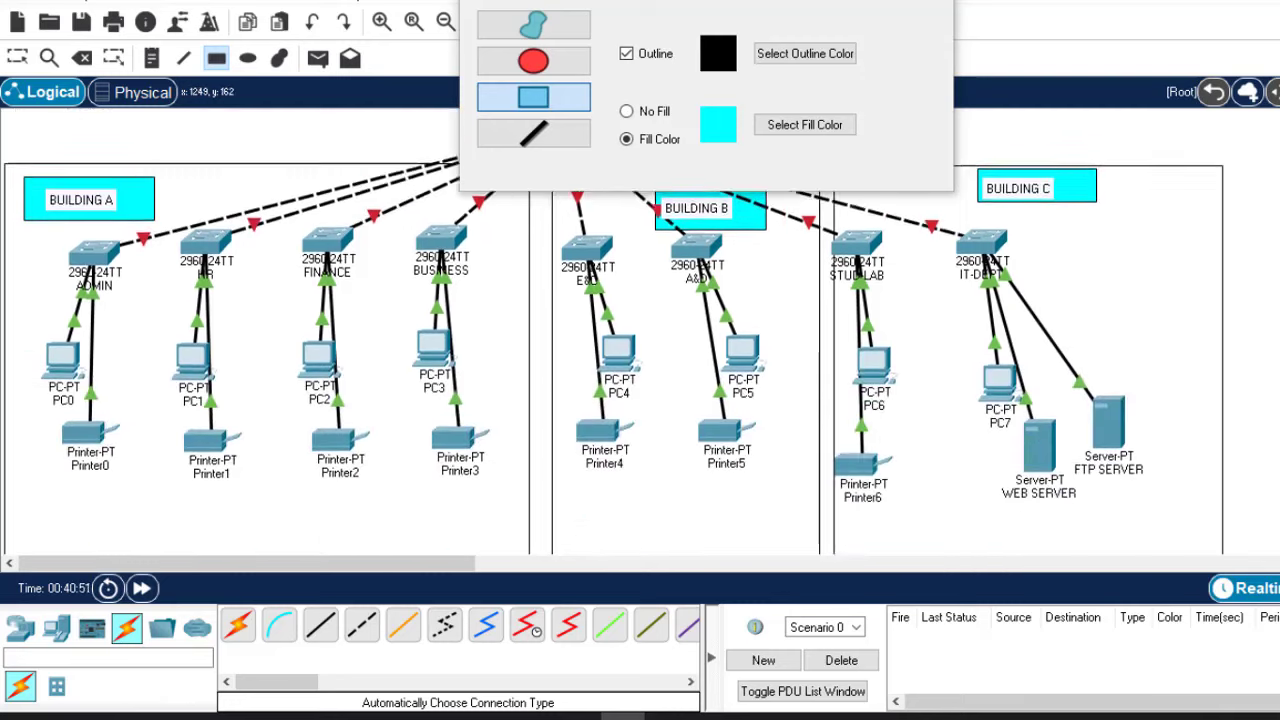
pyautogui.scroll(1, 613, 332)
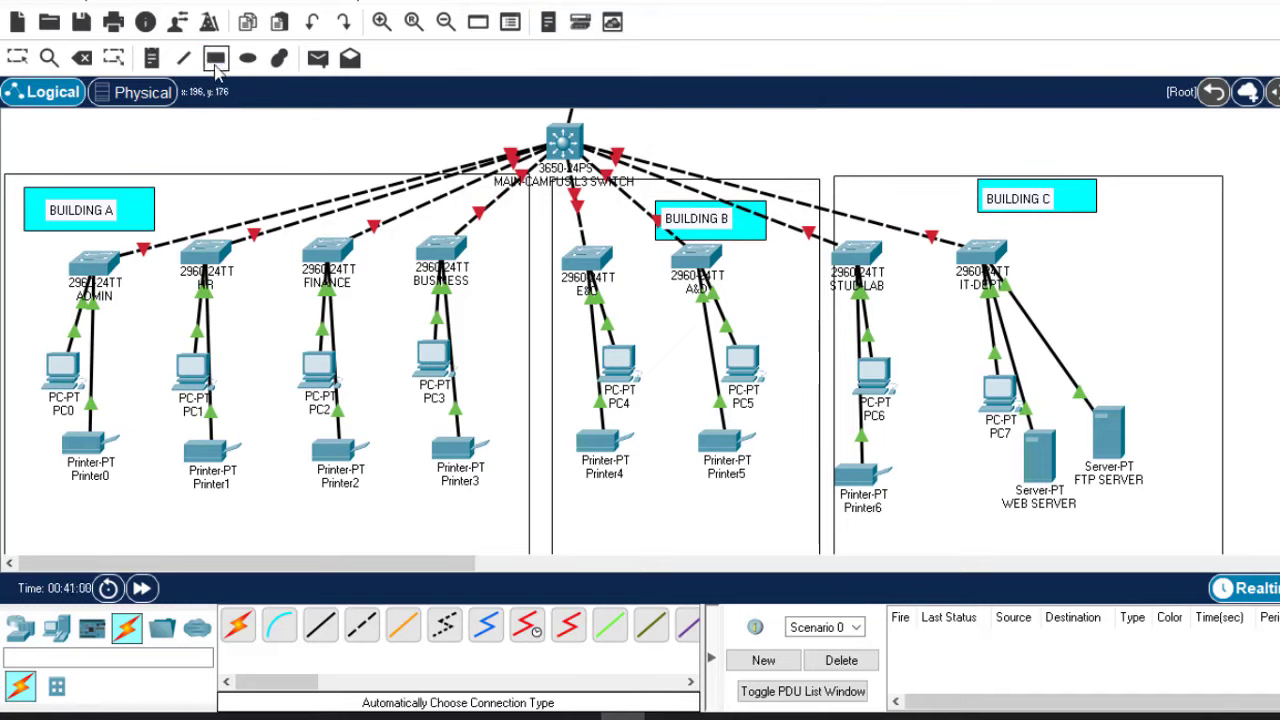
pyautogui.moveTo(215, 62)
pyautogui.click(626, 111)
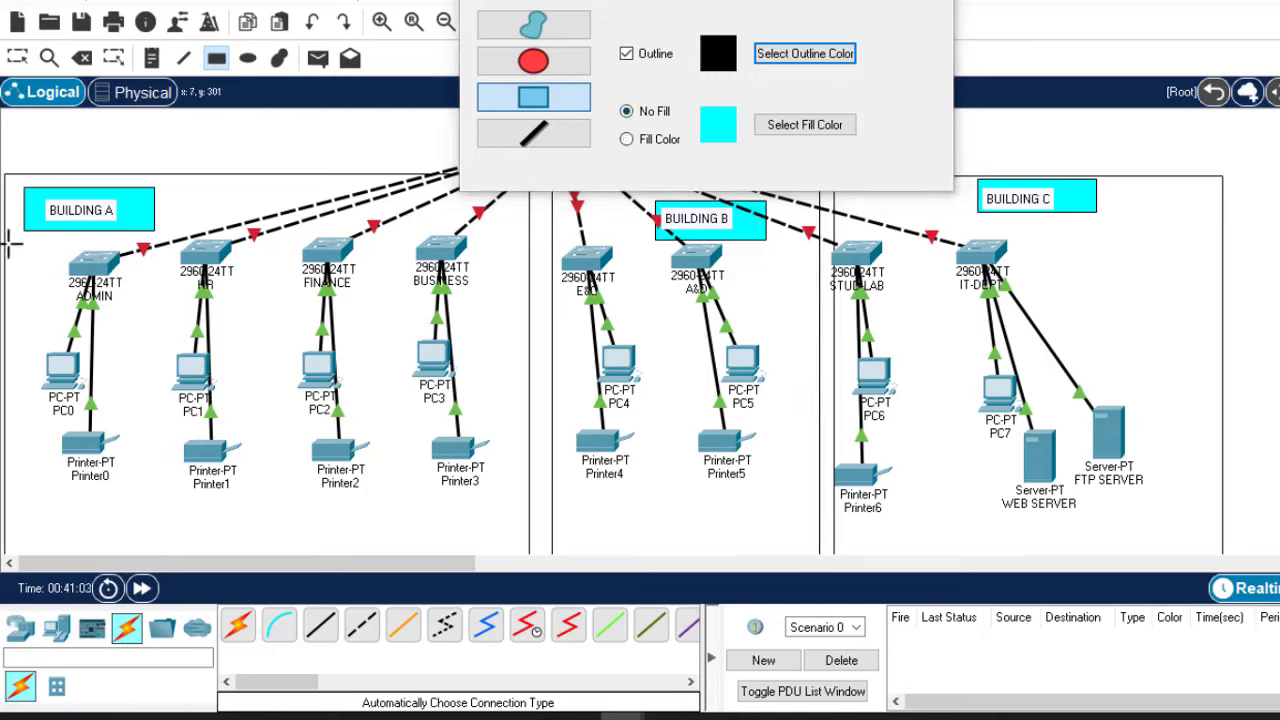
pyautogui.moveTo(8, 244); pyautogui.dragTo(152, 547)
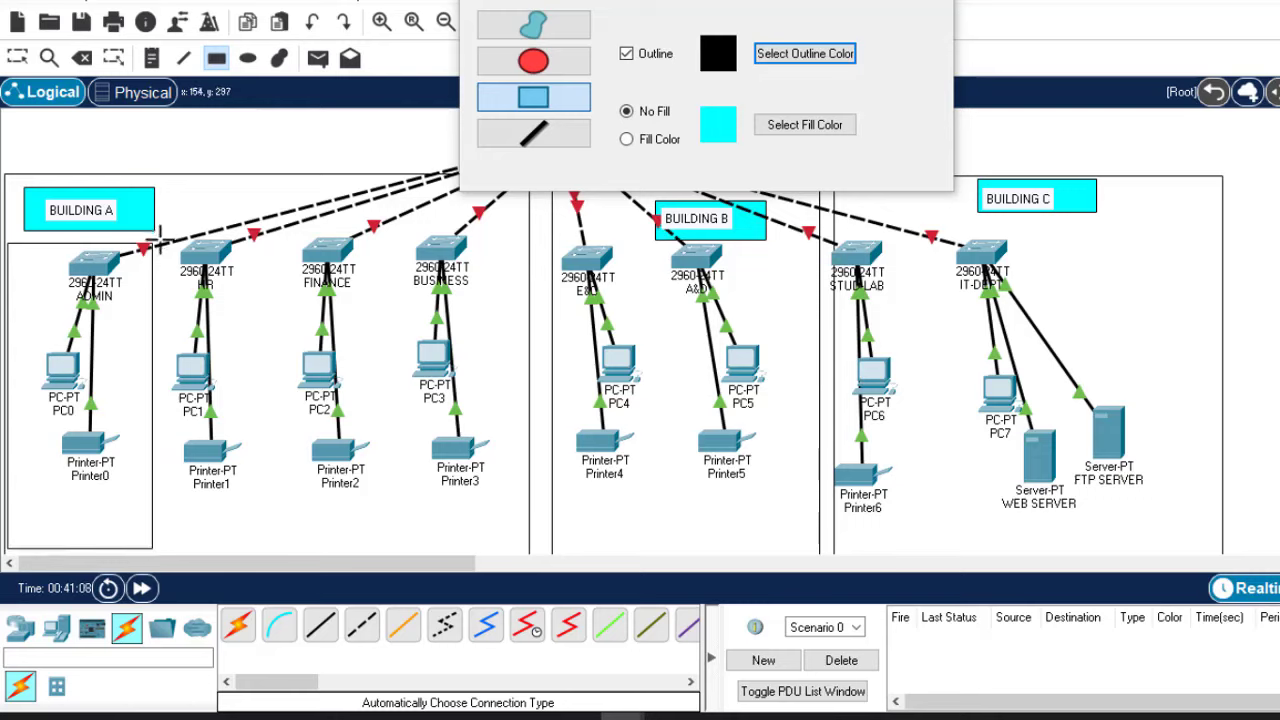
pyautogui.moveTo(158, 240); pyautogui.dragTo(298, 553)
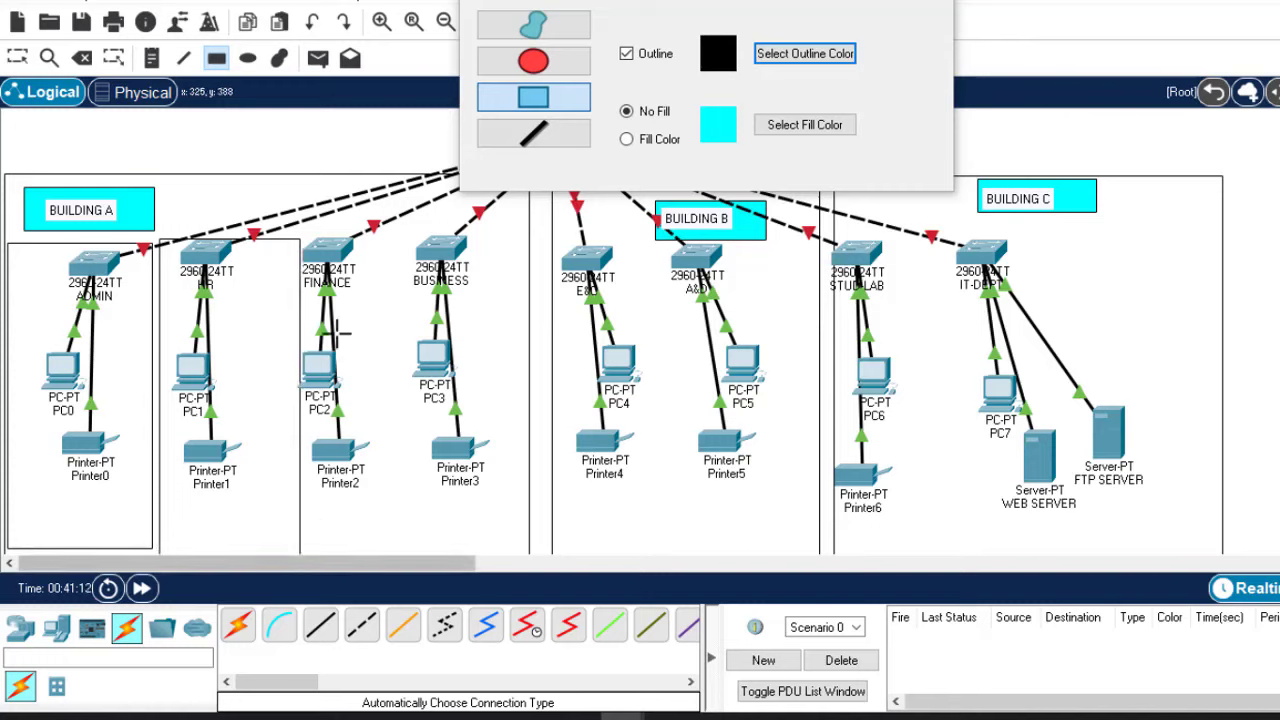
pyautogui.moveTo(304, 239); pyautogui.dragTo(418, 554)
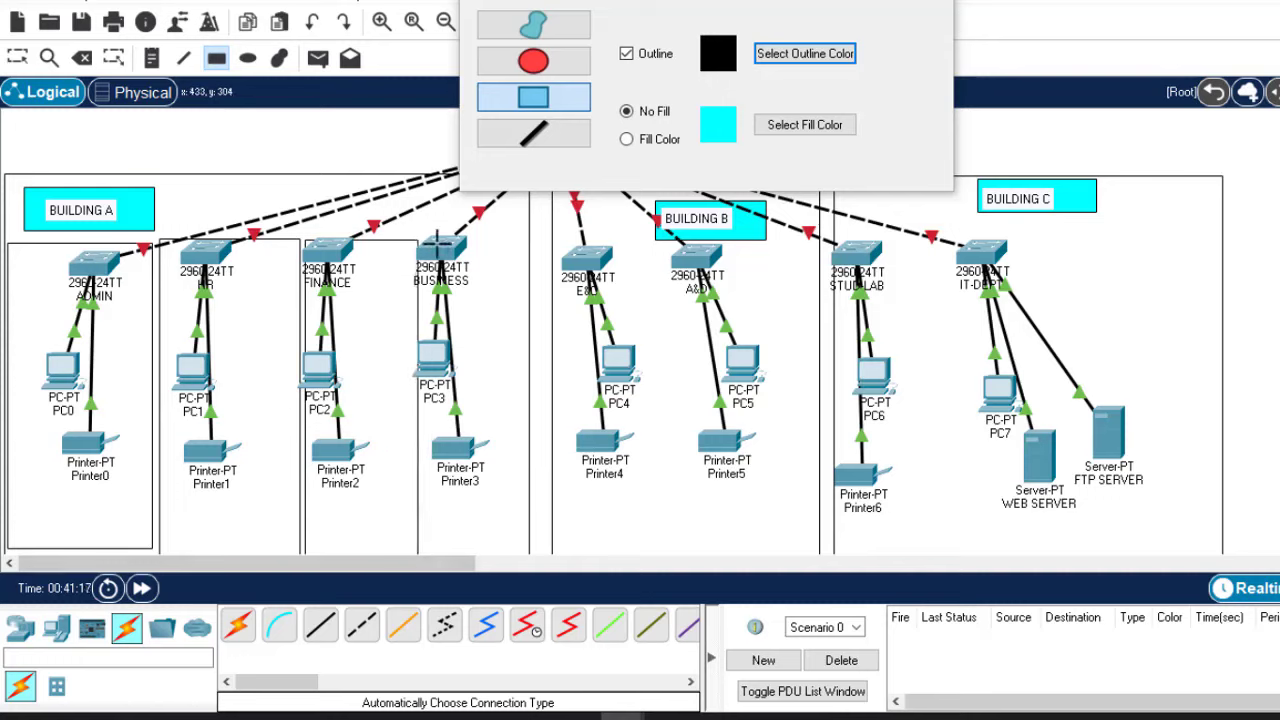
pyautogui.moveTo(428, 237); pyautogui.dragTo(528, 556)
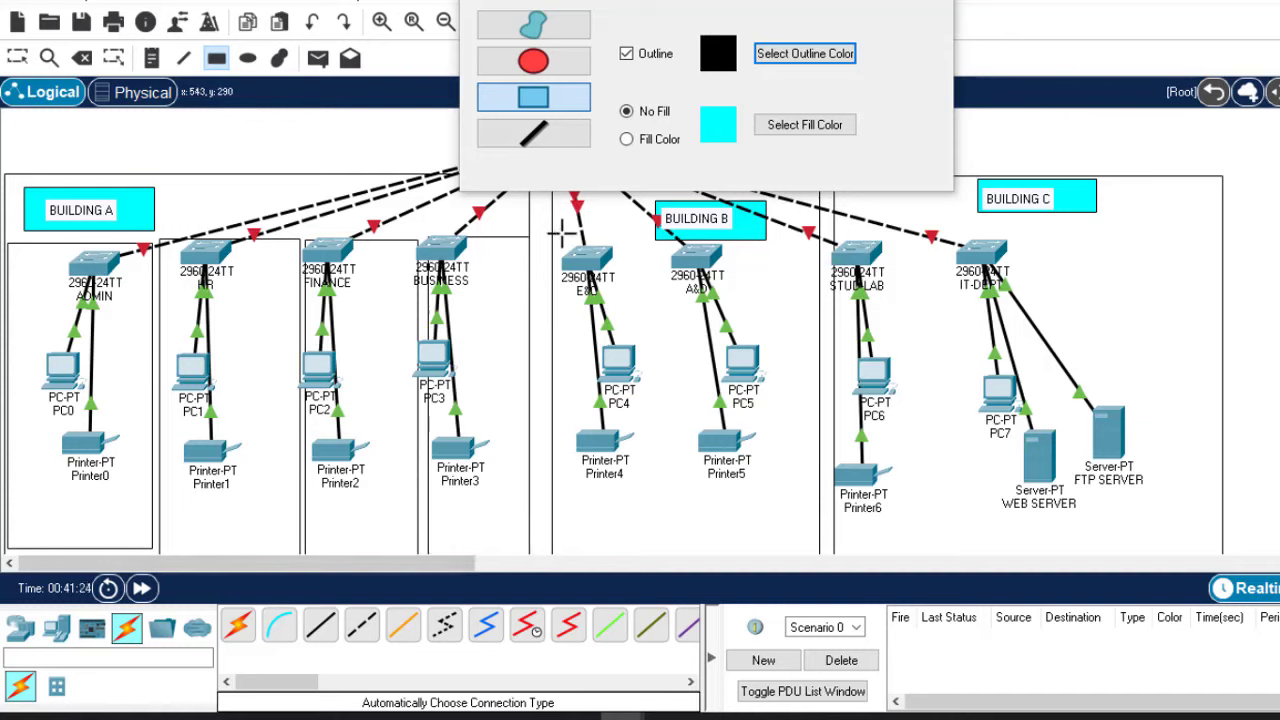
# Step: Draw a separate unfilled rectangle for each of the E&C, A&D, STUD-LAB and IT-DEPT branches in Buildings B and C
pyautogui.moveTo(552, 231); pyautogui.dragTo(670, 542)
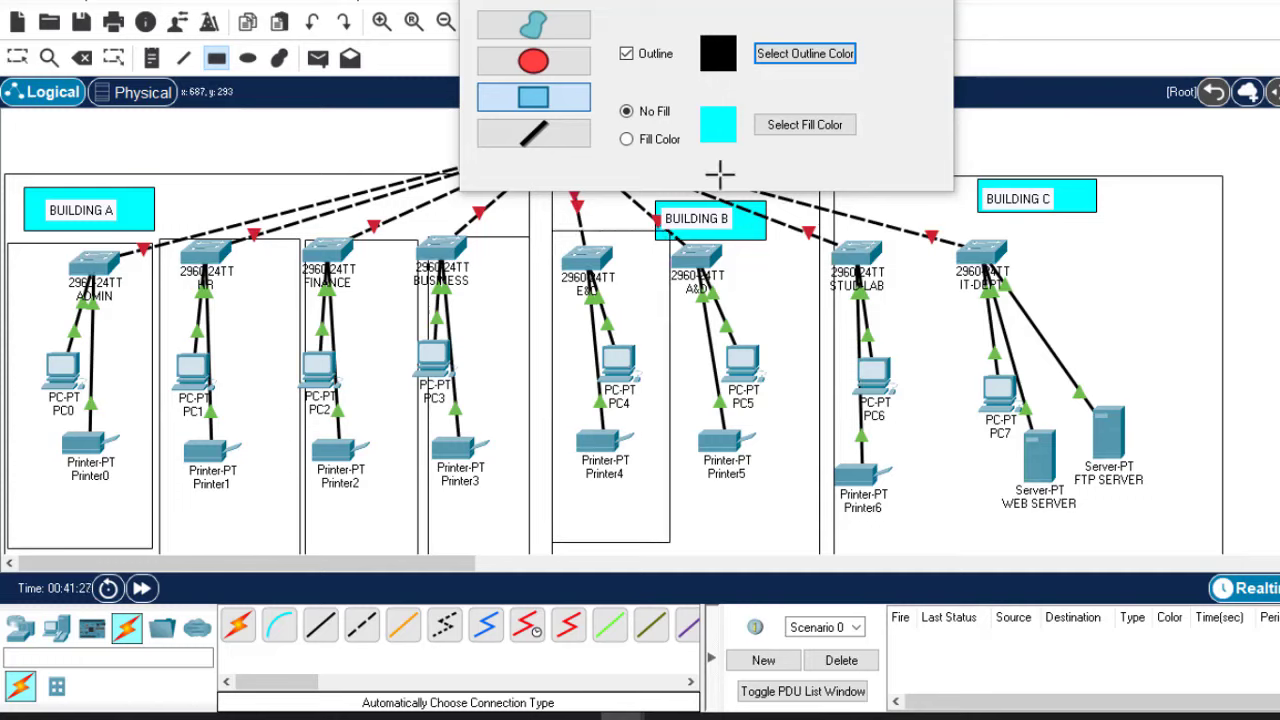
pyautogui.moveTo(680, 237); pyautogui.dragTo(813, 548)
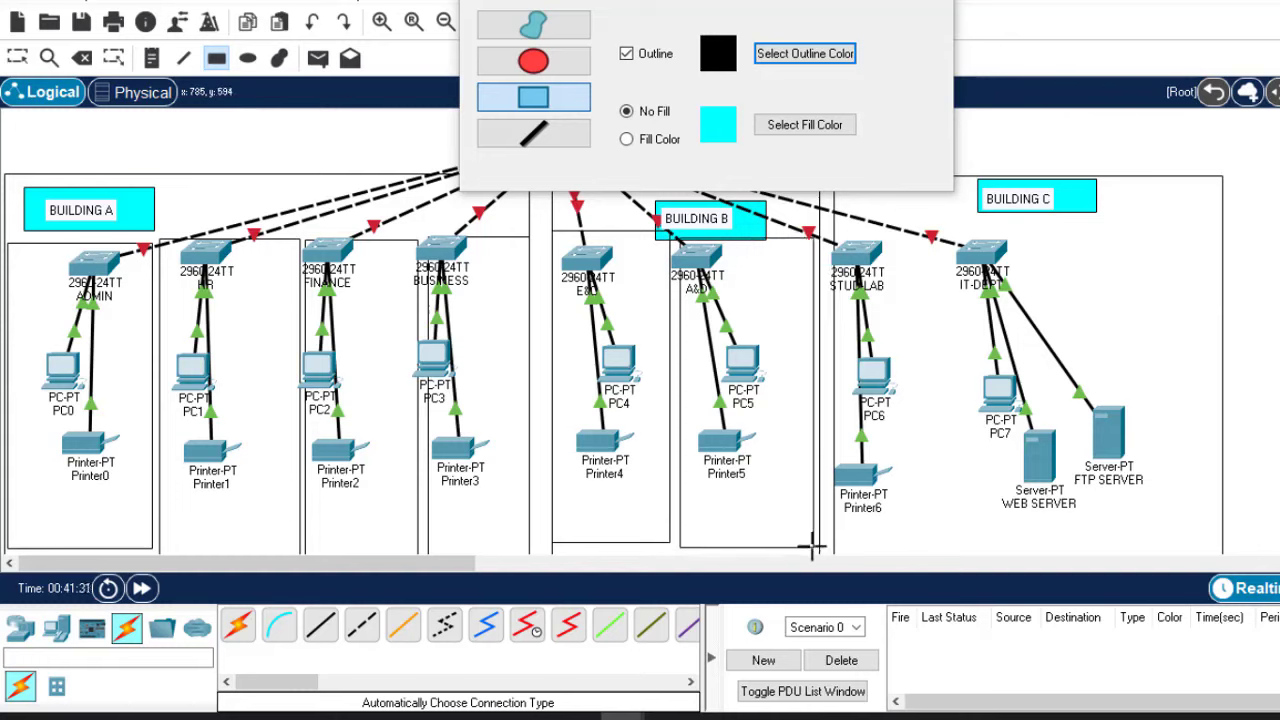
pyautogui.moveTo(846, 235); pyautogui.dragTo(967, 520)
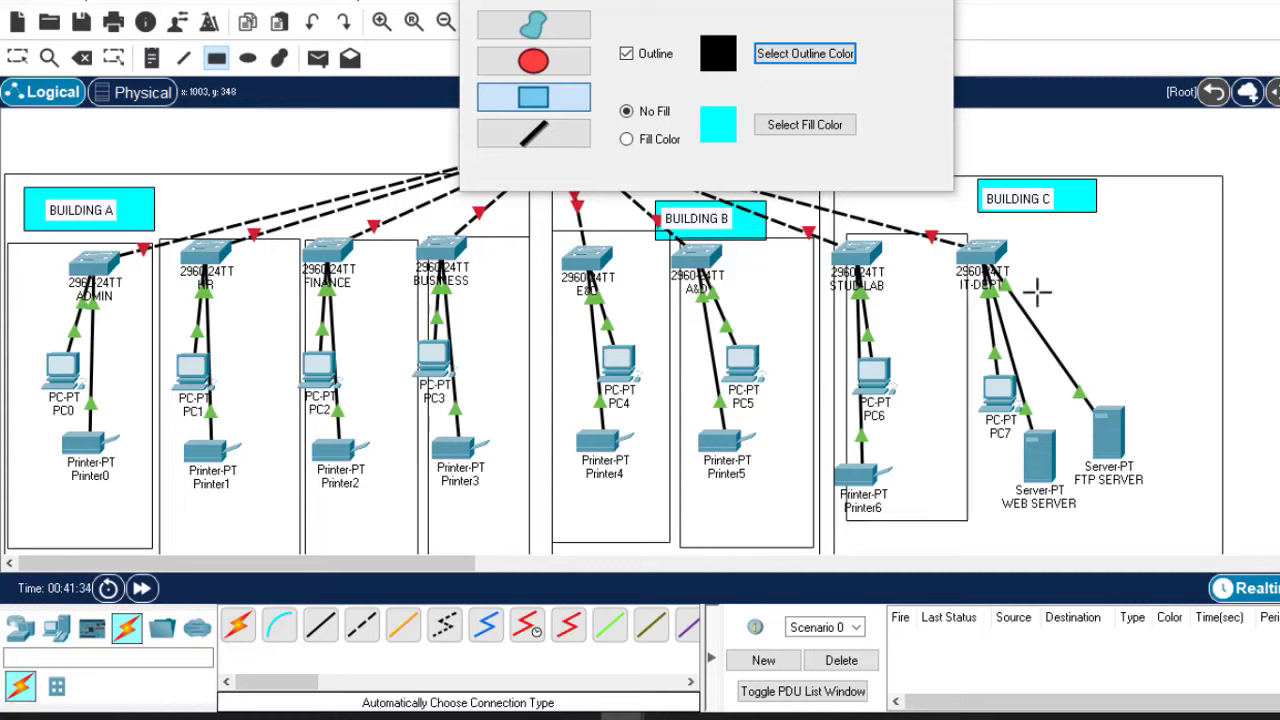
pyautogui.moveTo(991, 230); pyautogui.dragTo(1192, 530)
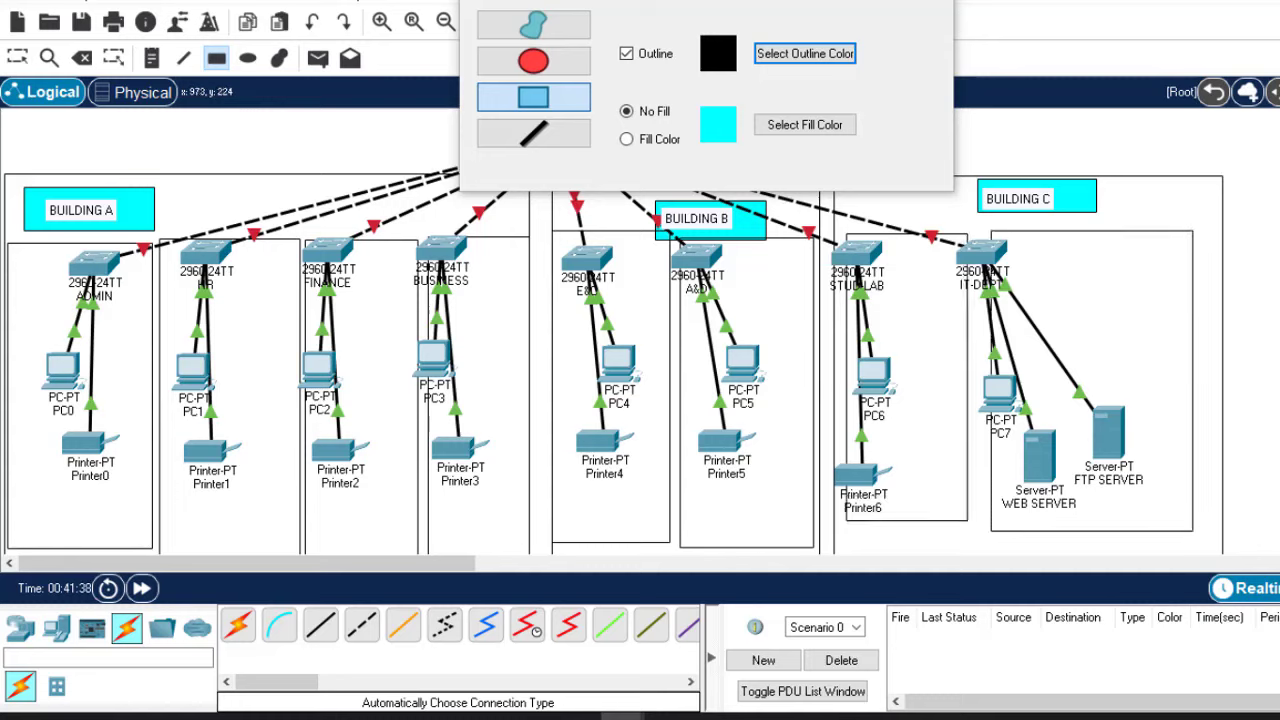
pyautogui.click(941, 2)
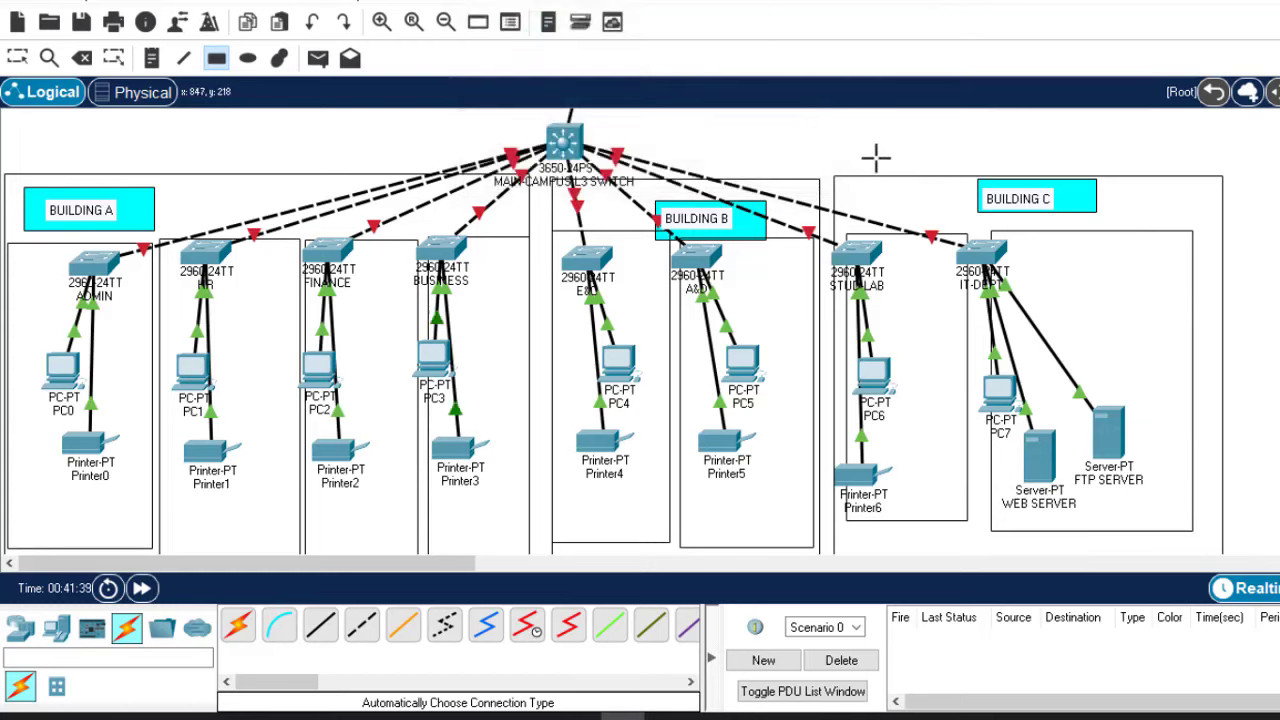
pyautogui.press('Escape')
# Step: Shift the IT-DEPT switch, FTP SERVER, WEB SERVER and PC7 right so they sit inside the IT-DEPT rectangle
pyautogui.moveTo(982, 260); pyautogui.dragTo(1041, 262)
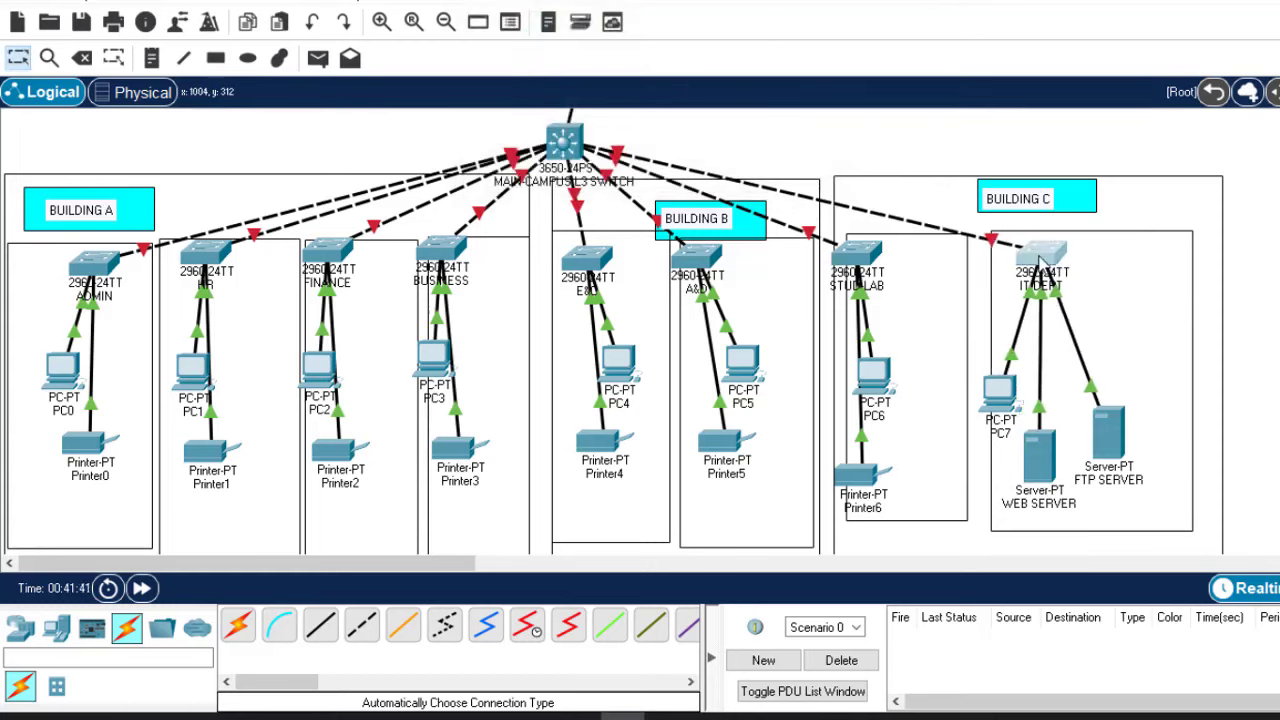
pyautogui.moveTo(1108, 432); pyautogui.dragTo(1126, 435)
pyautogui.moveTo(1039, 455); pyautogui.dragTo(1062, 465)
pyautogui.moveTo(999, 390); pyautogui.dragTo(1015, 405)
# Step: Reposition the STUD-LAB switch, PC6 and Printer6 inside the STUD-LAB rectangle, and shift FTP SERVER and WEB SERVER up within the IT-DEPT rectangle
pyautogui.moveTo(856, 255); pyautogui.dragTo(882, 262)
pyautogui.moveTo(873, 375); pyautogui.dragTo(910, 348)
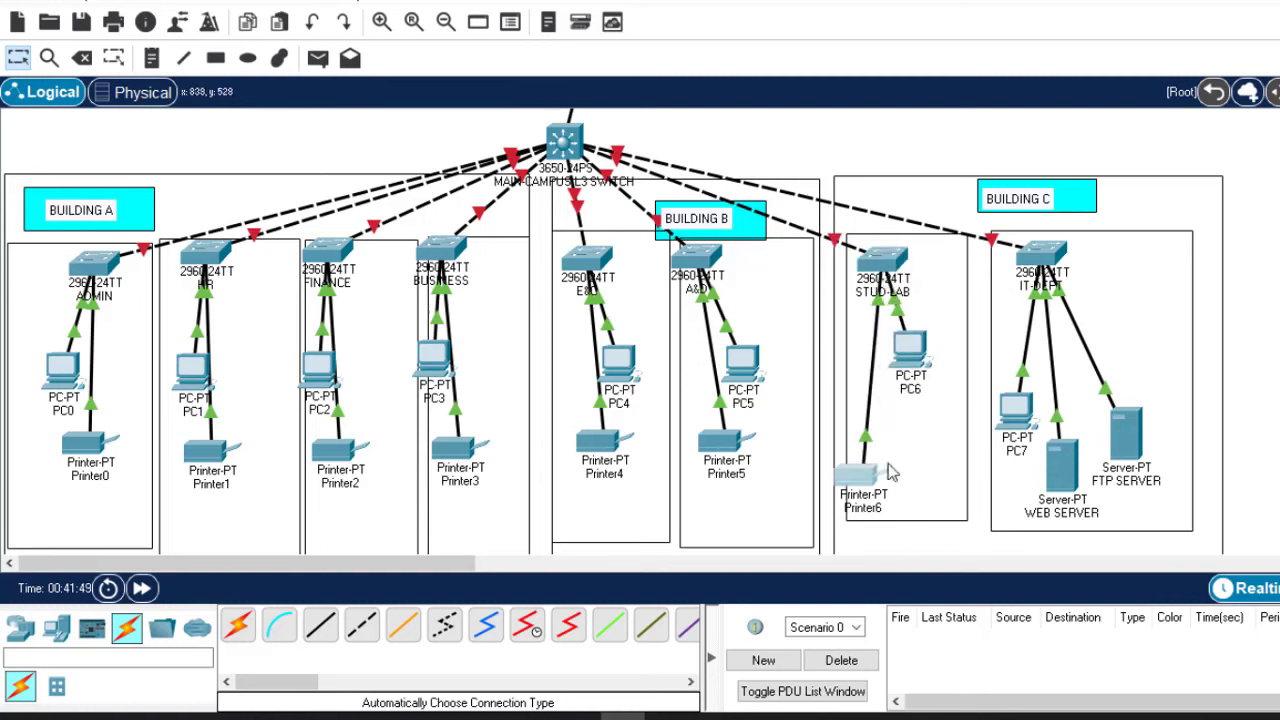
pyautogui.moveTo(890, 472); pyautogui.dragTo(906, 430)
pyautogui.moveTo(1126, 428); pyautogui.dragTo(1130, 390)
pyautogui.moveTo(1062, 458); pyautogui.dragTo(1066, 415)
# Step: Rearrange the A&D switch, PC5 and Printer5, plus the E&C switch, PC4 and rectangle, so Building B's devices sit inside their department outlines
pyautogui.moveTo(742, 360); pyautogui.dragTo(755, 362)
pyautogui.moveTo(697, 265); pyautogui.dragTo(715, 278)
pyautogui.moveTo(725, 440); pyautogui.dragTo(718, 428)
pyautogui.moveTo(587, 258); pyautogui.dragTo(600, 265)
pyautogui.moveTo(618, 360); pyautogui.dragTo(630, 357)
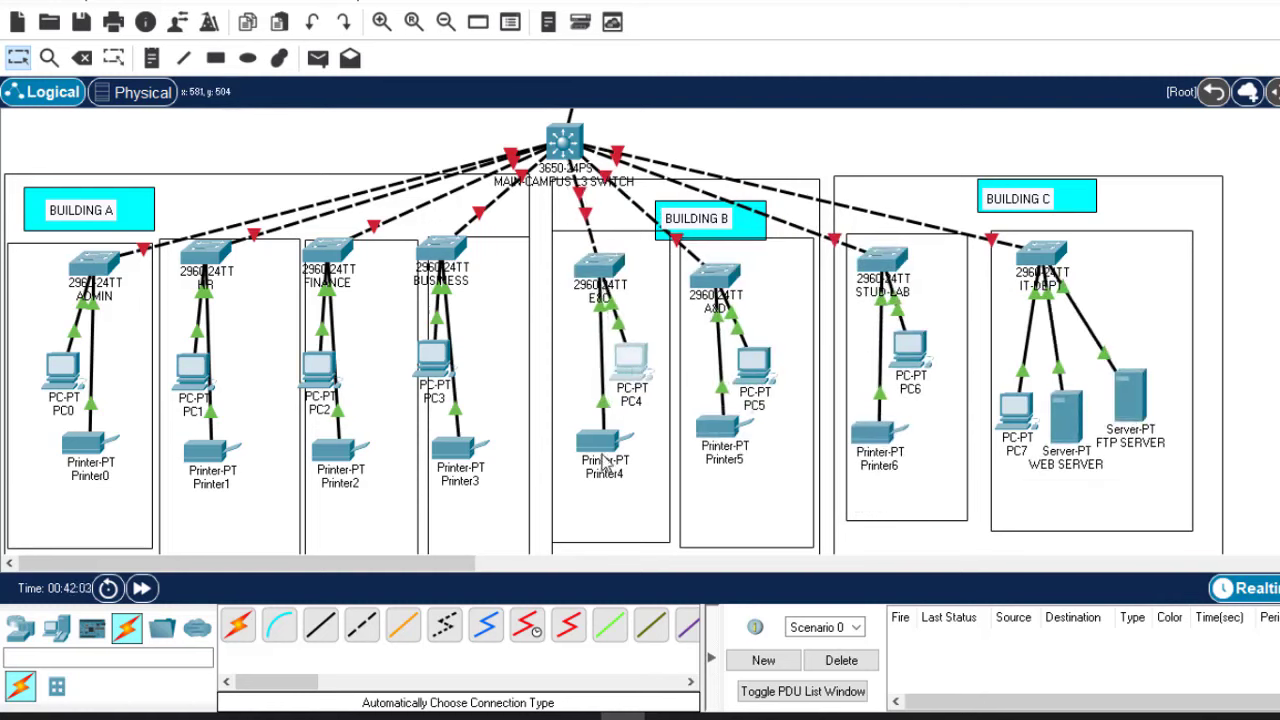
pyautogui.moveTo(603, 462); pyautogui.dragTo(601, 468)
# Step: Shift the BUSINESS switch, PC3 and Printer3 right so they sit inside the BUSINESS rectangle
pyautogui.moveTo(440, 258); pyautogui.dragTo(472, 265)
pyautogui.moveTo(433, 355); pyautogui.dragTo(503, 350)
pyautogui.moveTo(472, 265); pyautogui.dragTo(486, 265)
pyautogui.moveTo(460, 450); pyautogui.dragTo(474, 430)
# Step: Reposition the FINANCE switch, Printer2, PC2, HR switch, PC1 and ADMIN switch so each sits inside its department rectangle
pyautogui.moveTo(348, 258); pyautogui.dragTo(394, 286)
pyautogui.moveTo(340, 445); pyautogui.dragTo(362, 435)
pyautogui.moveTo(318, 368); pyautogui.dragTo(333, 370)
pyautogui.moveTo(207, 258); pyautogui.dragTo(218, 290)
pyautogui.moveTo(195, 380)
pyautogui.mouseDown()
pyautogui.moveTo(215, 370)
pyautogui.moveTo(188, 357)
pyautogui.mouseUp()
pyautogui.moveTo(95, 264); pyautogui.dragTo(85, 284)
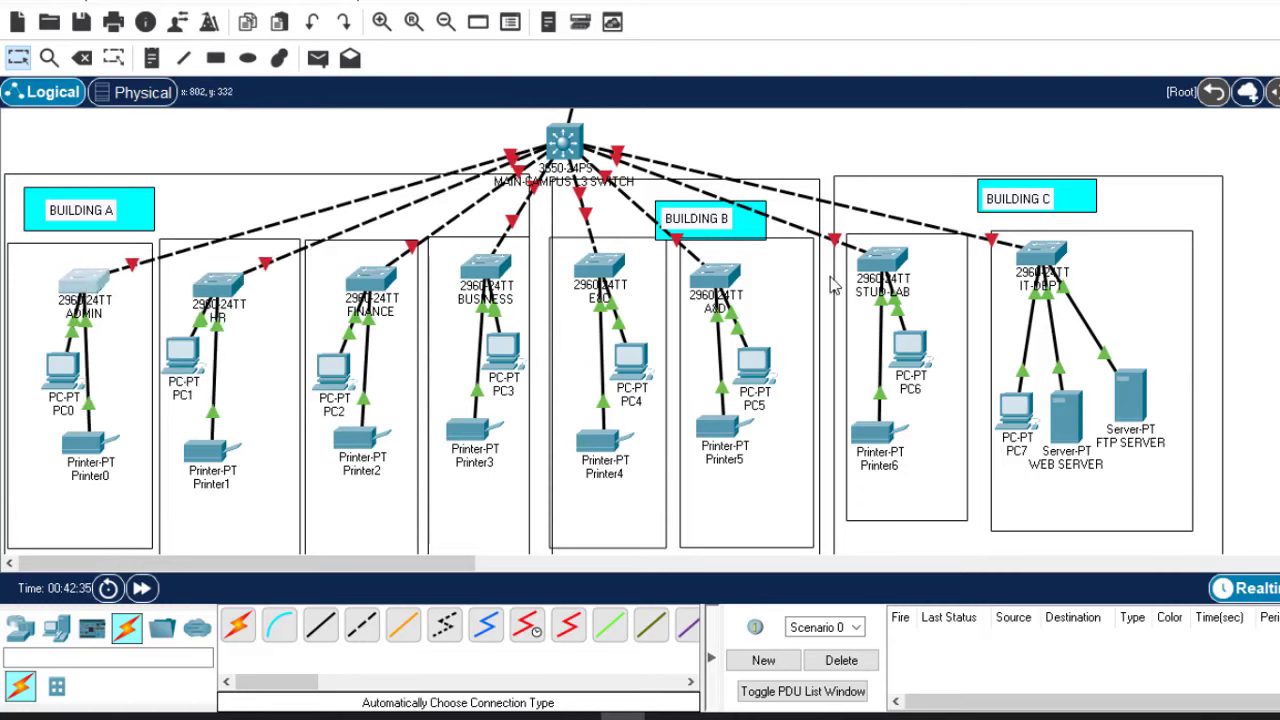
pyautogui.click(1257, 282)
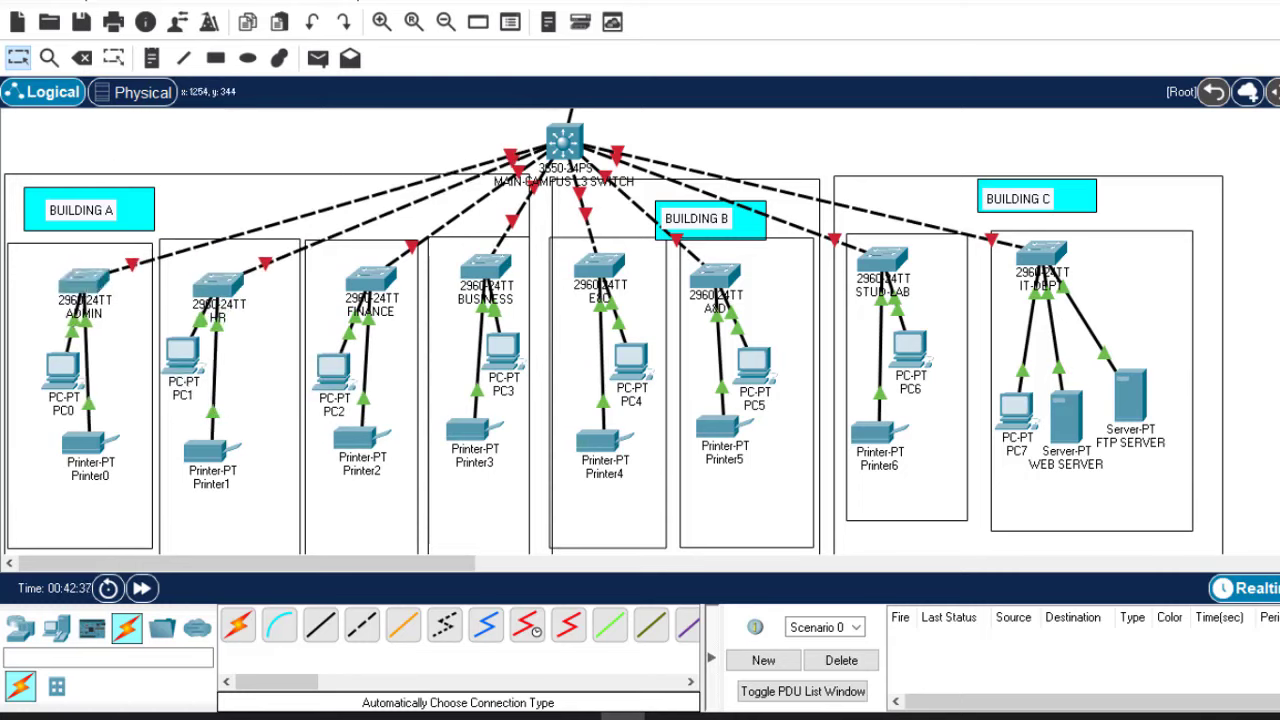
# Step: Add the text labels ADMIN, HR, FINANCE and BUSINESS near the top of the matching department rectangles in Building A
pyautogui.click(152, 58)
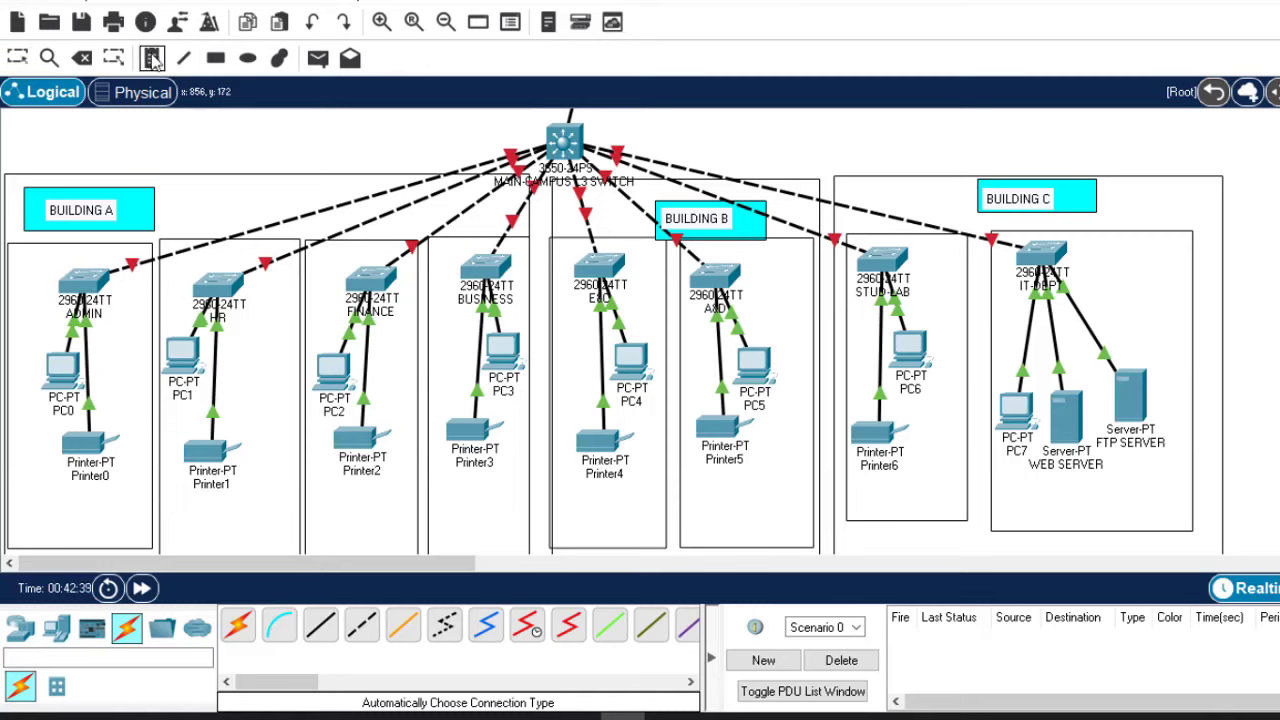
pyautogui.click(21, 258)
pyautogui.write('ADMIN')
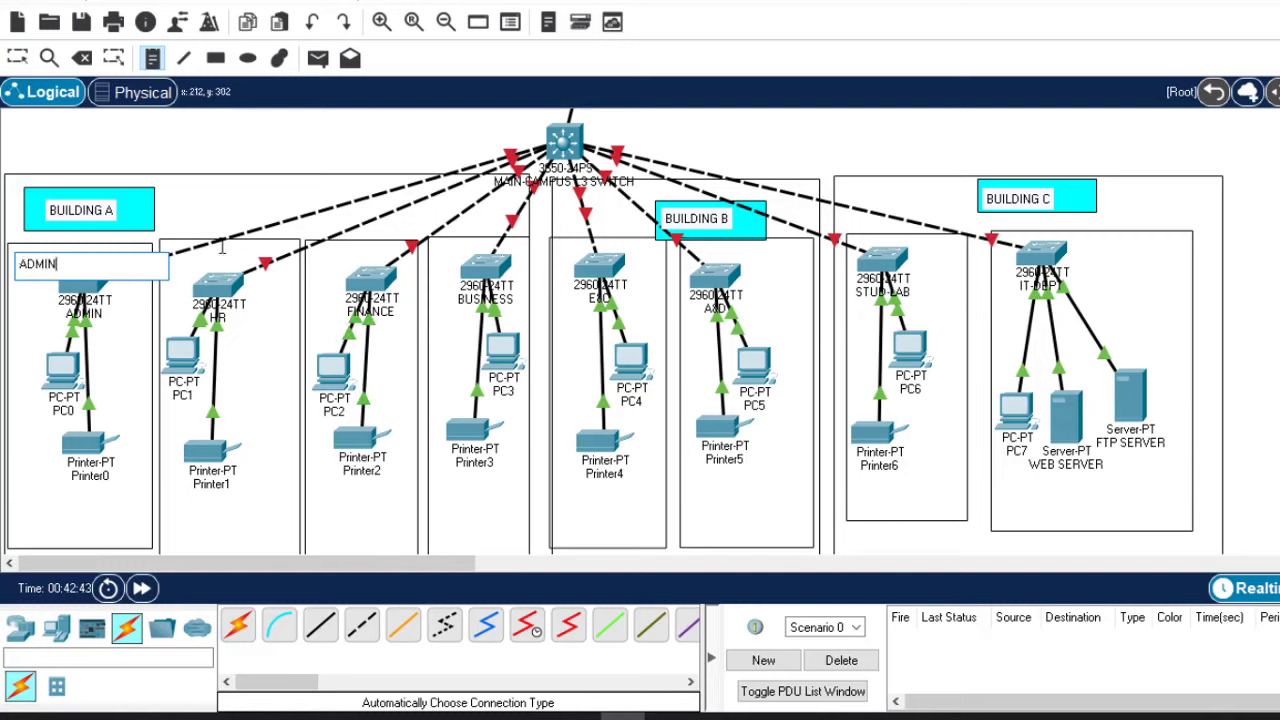
pyautogui.click(199, 261)
pyautogui.write('HR')
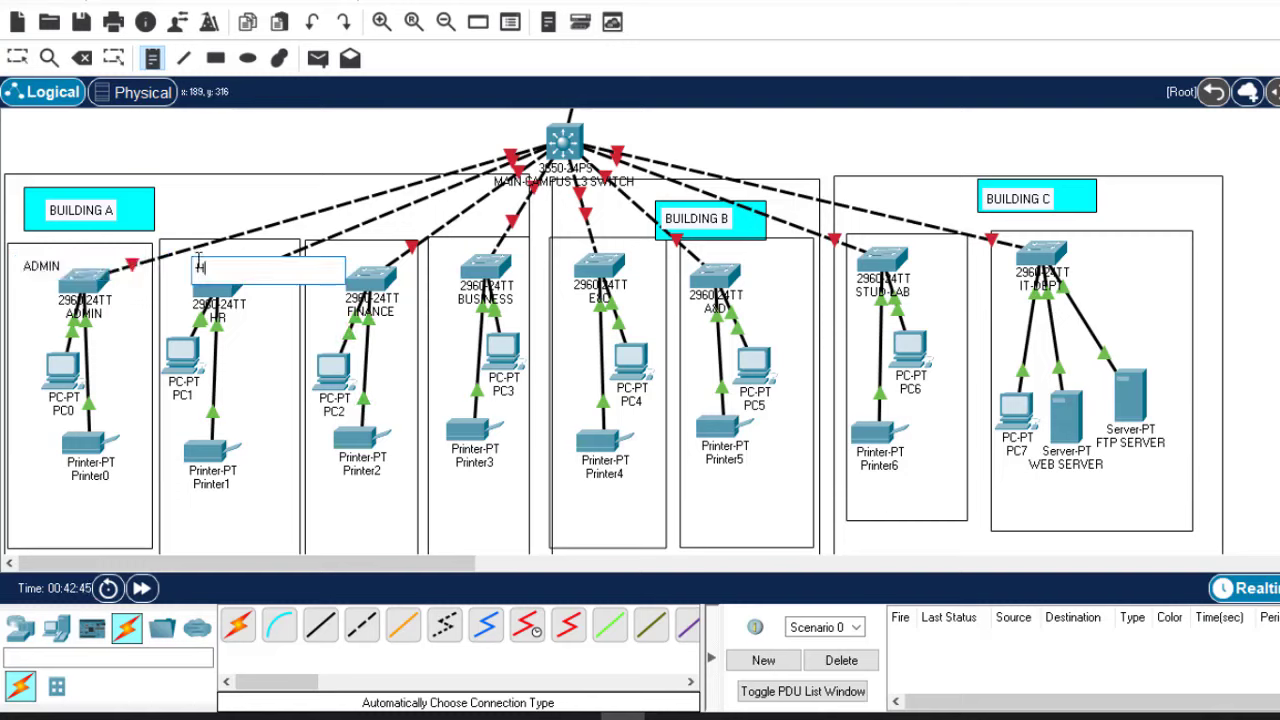
pyautogui.click(326, 252)
pyautogui.click(449, 245)
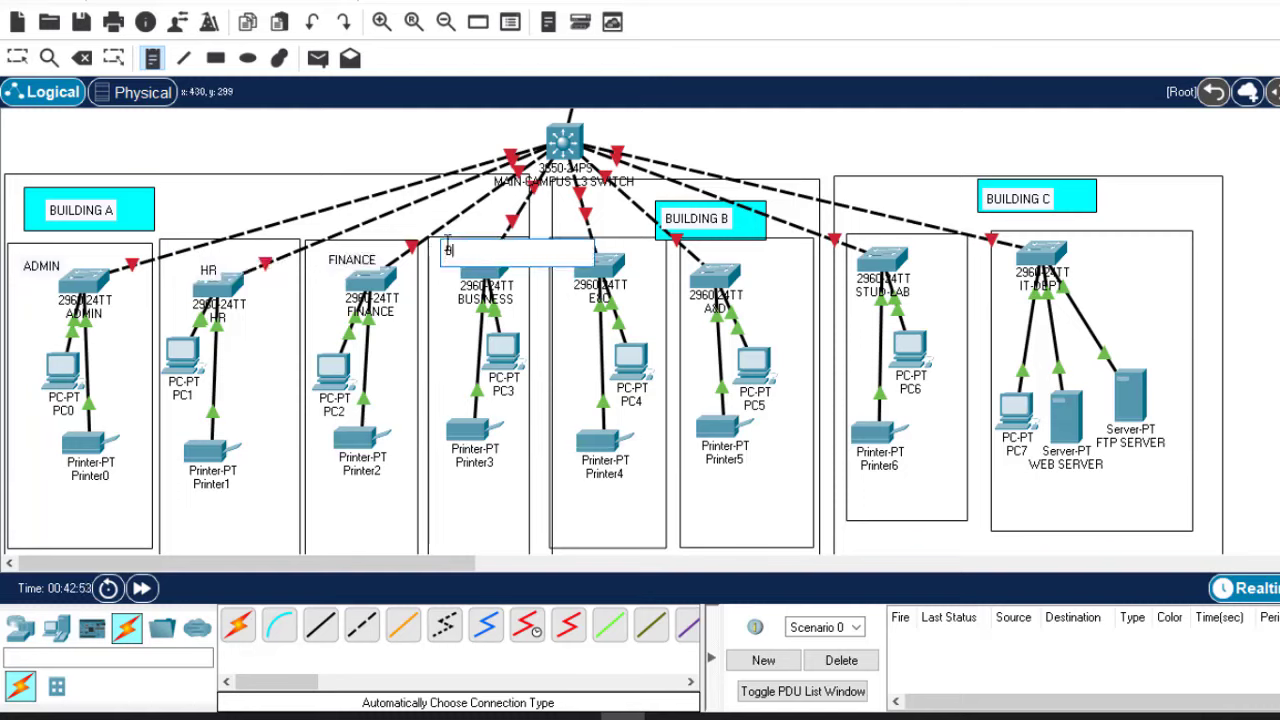
pyautogui.write('BUSINESS')
# Step: Add the text labels E&C, A&D, STUD-LAB and IT-DEPT near the top of their department rectangles in Buildings B and C
pyautogui.click(608, 247)
pyautogui.write('E&C')
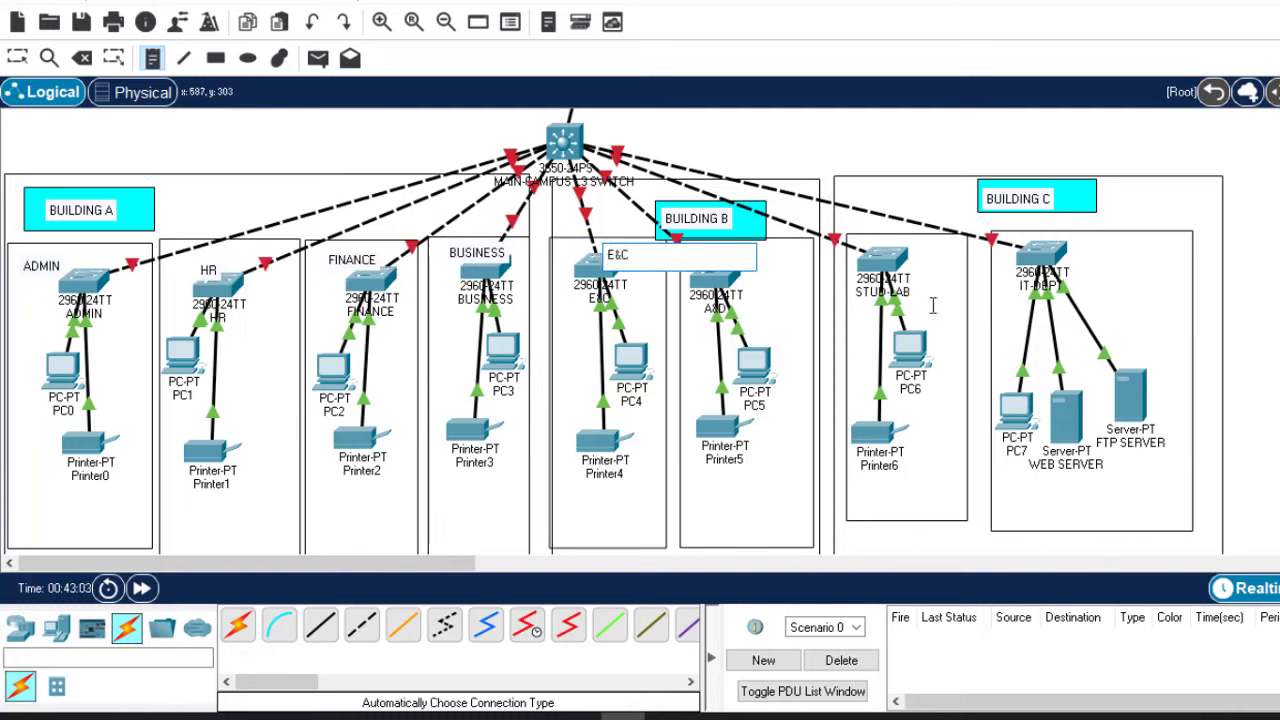
pyautogui.click(762, 253)
pyautogui.write('A&D')
pyautogui.click(918, 248)
pyautogui.write('STUD-LAB')
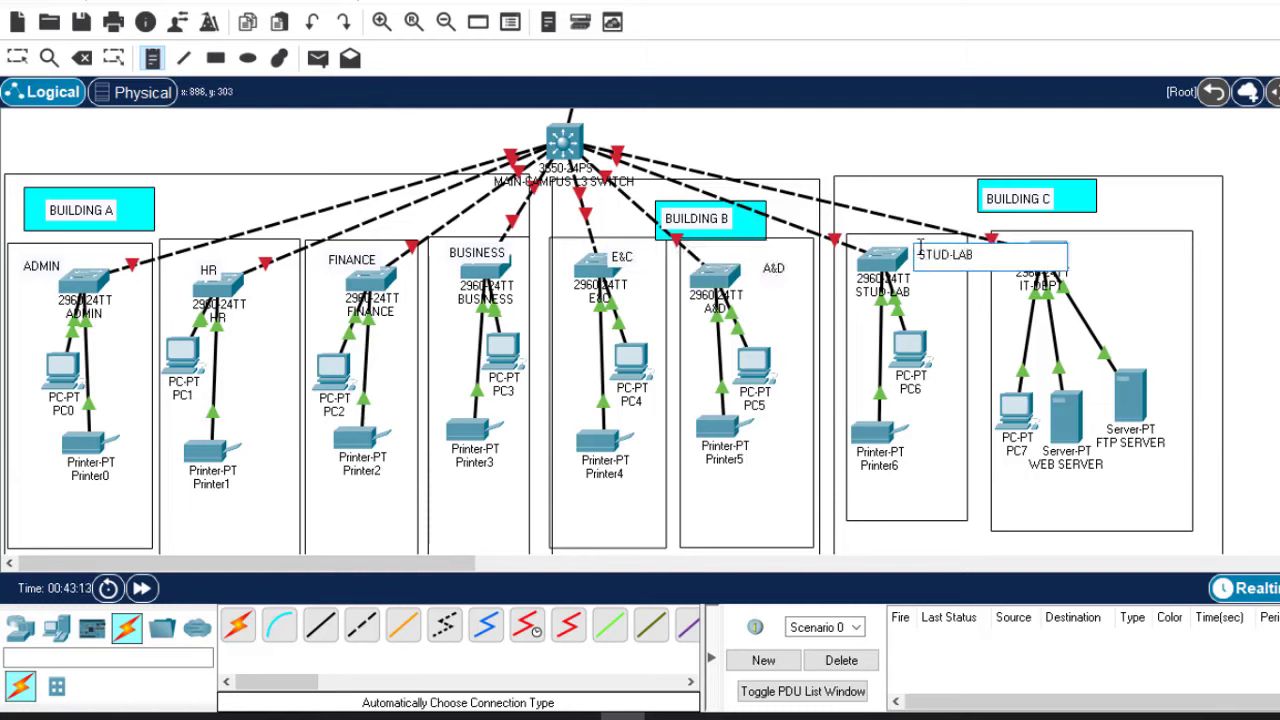
pyautogui.click(1102, 248)
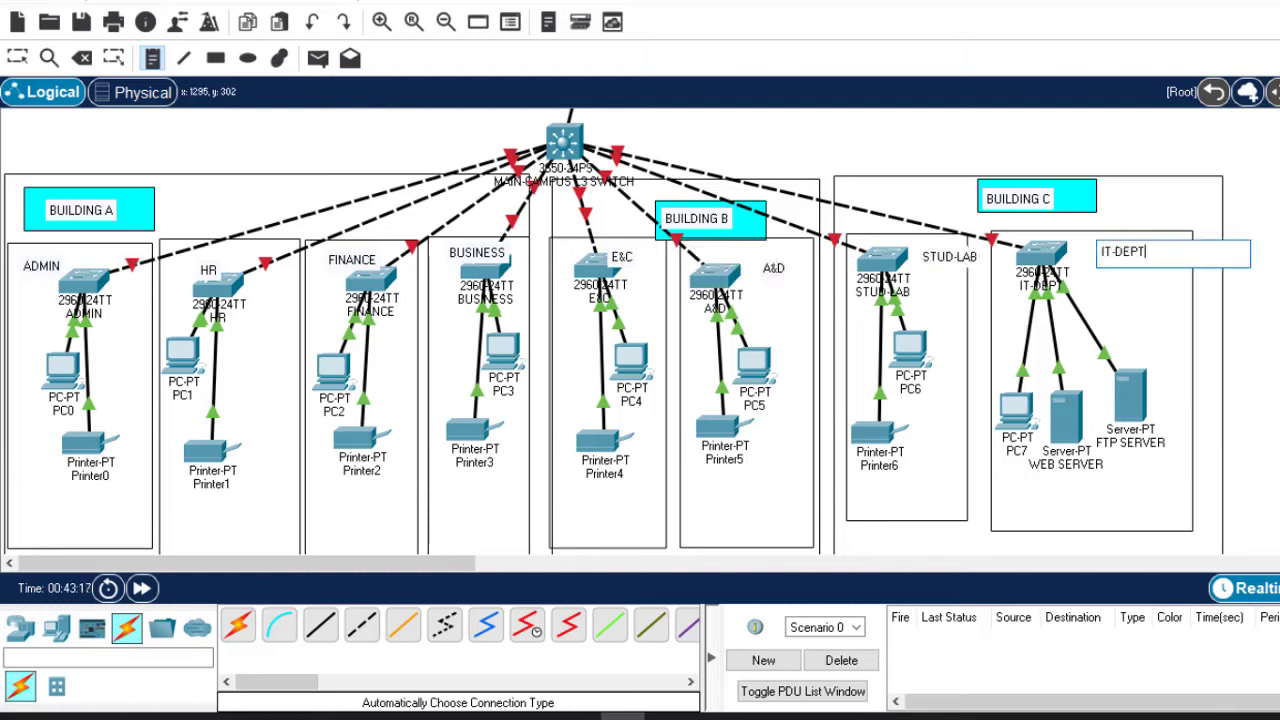
pyautogui.press('Escape')
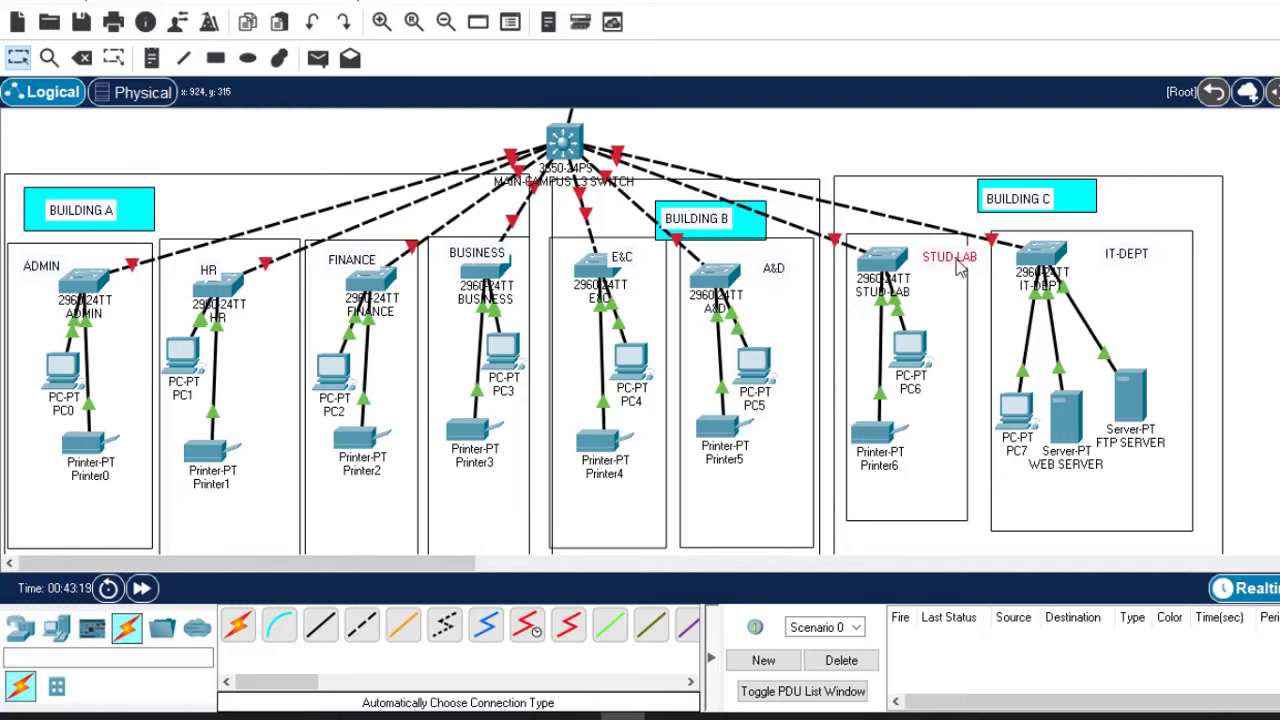
# Step: Nudge the STUD-LAB, A&D, IT-DEPT and E&C text labels to tidy their placement inside their rectangles
pyautogui.moveTo(958, 263); pyautogui.dragTo(948, 262)
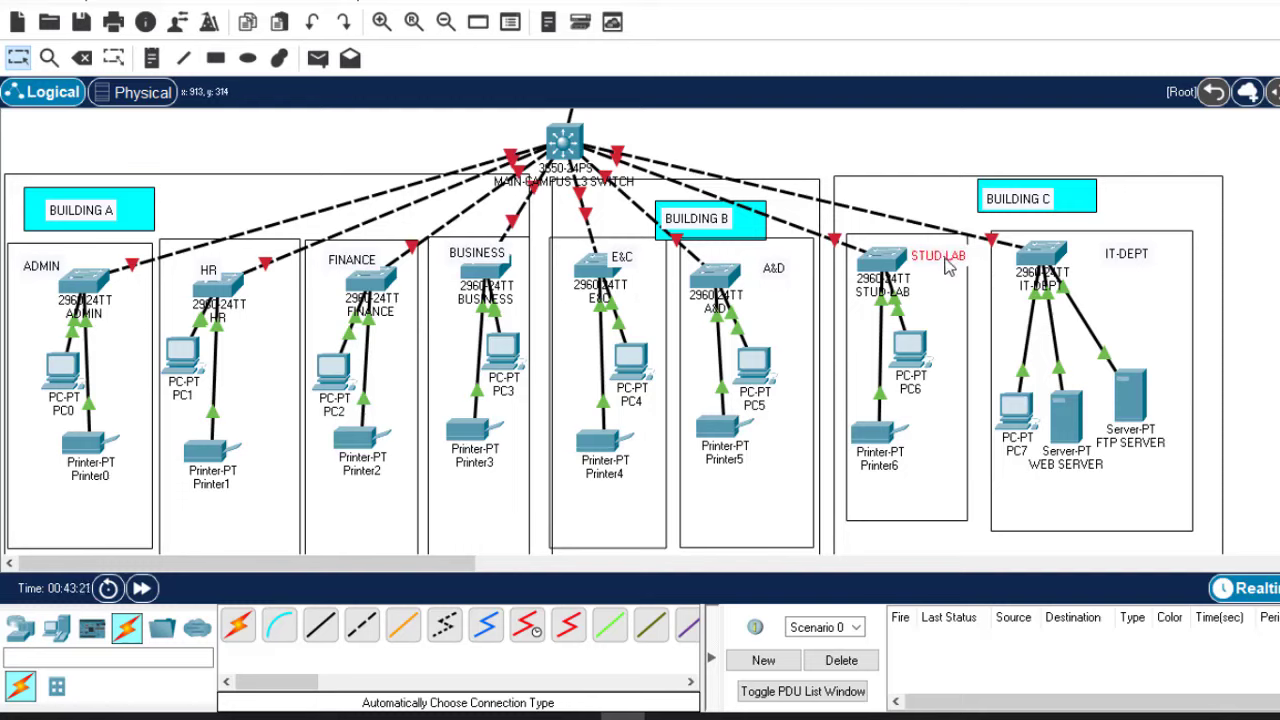
pyautogui.moveTo(777, 268); pyautogui.dragTo(772, 258)
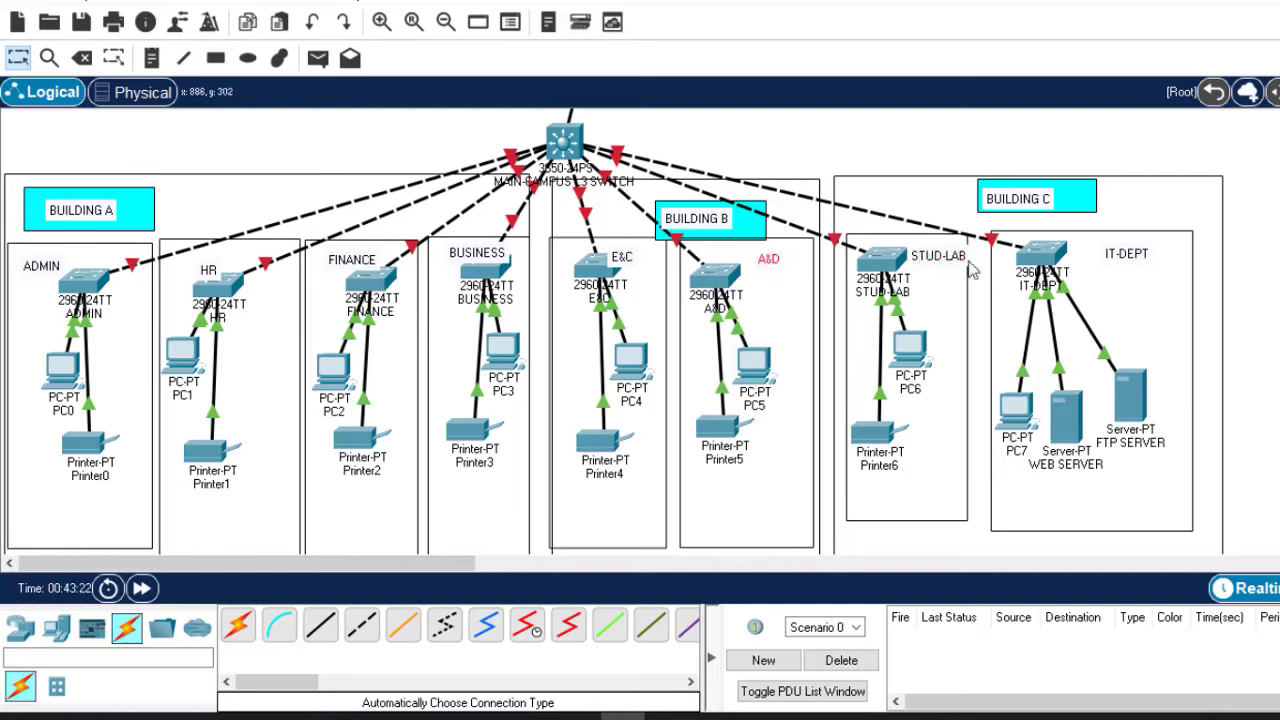
pyautogui.moveTo(1138, 260); pyautogui.dragTo(1133, 255)
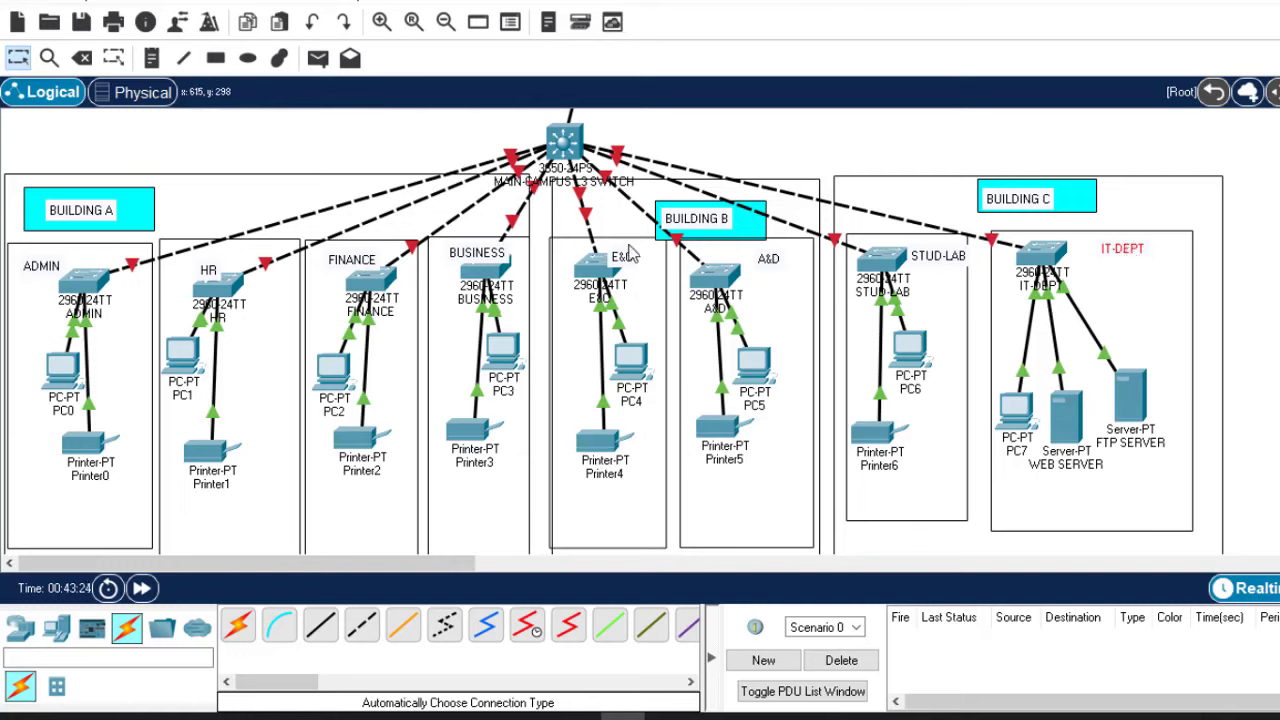
pyautogui.moveTo(621, 267); pyautogui.dragTo(634, 262)
# Step: Separate the BUSINESS, E&C, FINANCE and HR text labels from their switches by moving the BUSINESS, E&C and FINANCE switches down and the HR label aside
pyautogui.moveTo(474, 259); pyautogui.dragTo(489, 287)
pyautogui.moveTo(610, 268); pyautogui.dragTo(609, 275)
pyautogui.moveTo(367, 284); pyautogui.dragTo(367, 296)
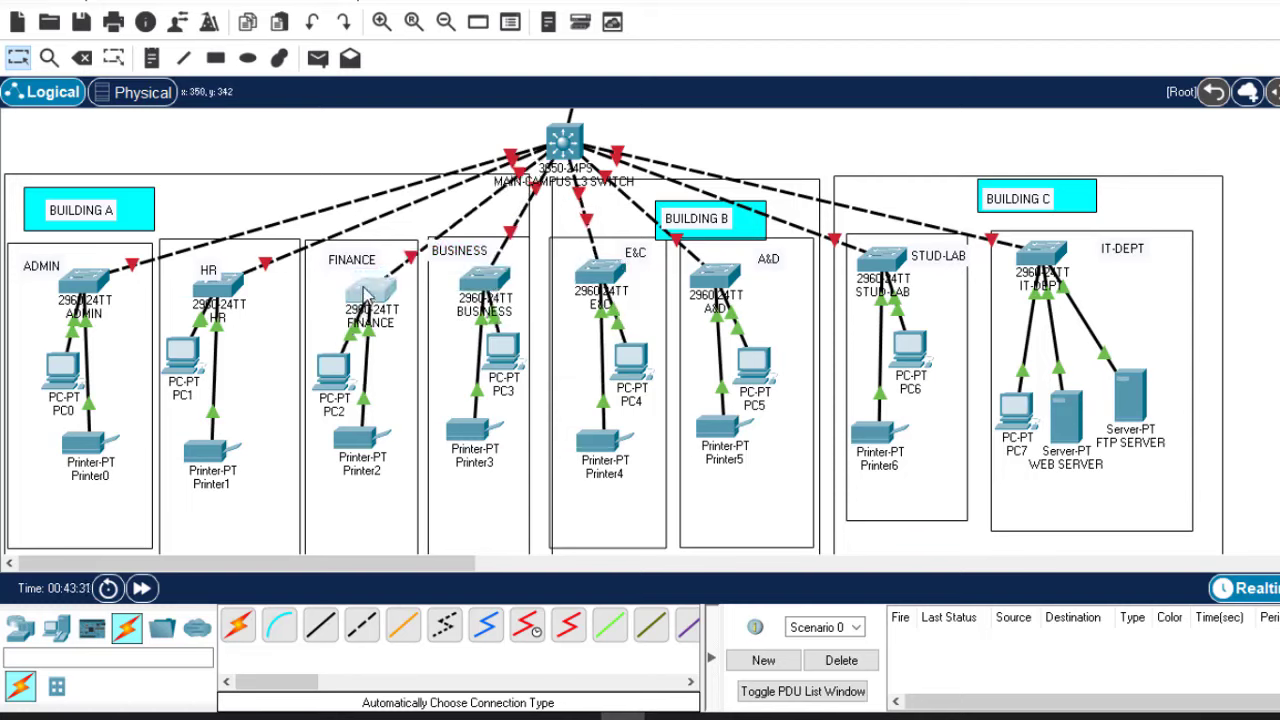
pyautogui.moveTo(213, 274); pyautogui.dragTo(231, 258)
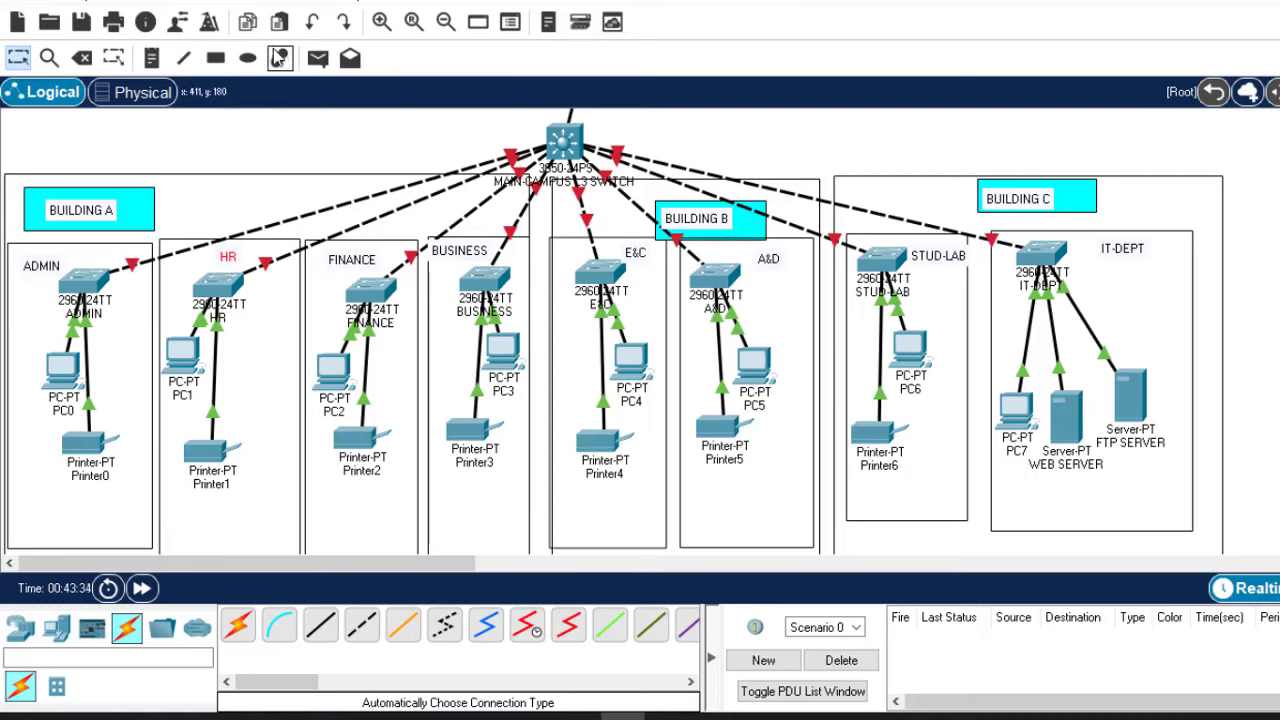
# Step: Draw black-outlined rectangles filled with pink #ffaaff behind the ADMIN, HR, FINANCE and BUSINESS labels
pyautogui.click(218, 60)
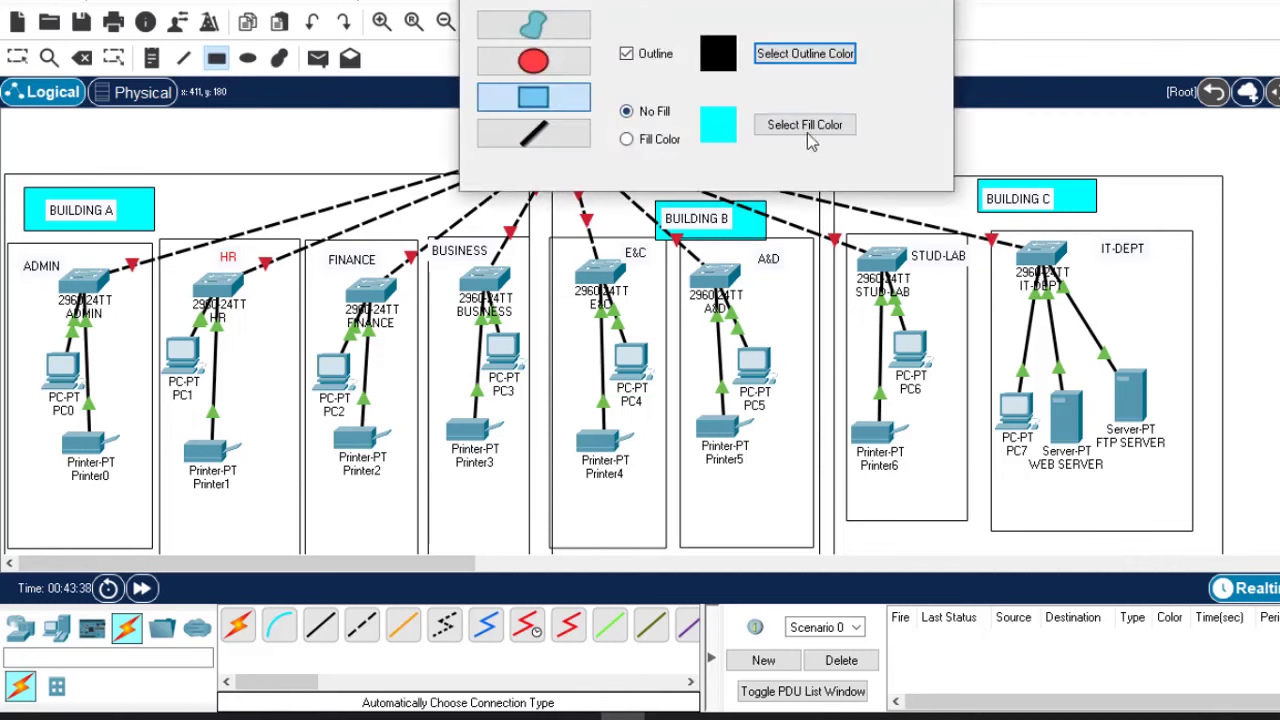
pyautogui.click(626, 139)
pyautogui.click(780, 128)
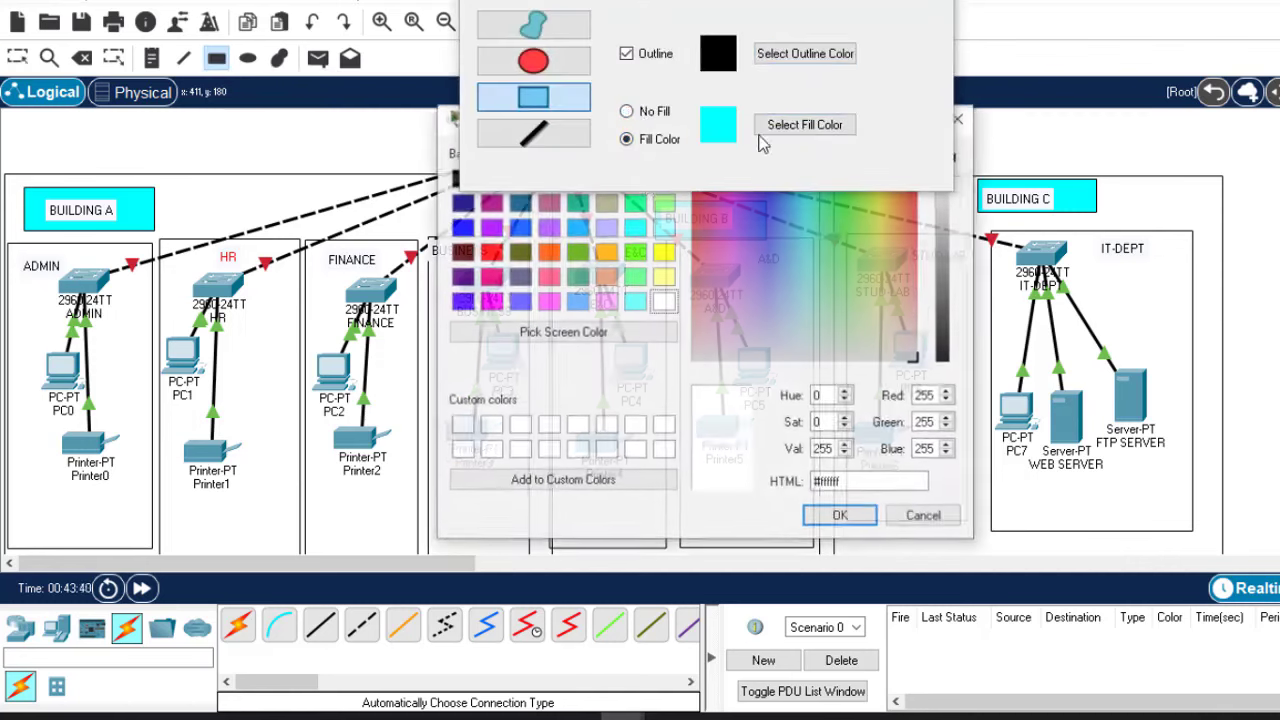
pyautogui.click(606, 301)
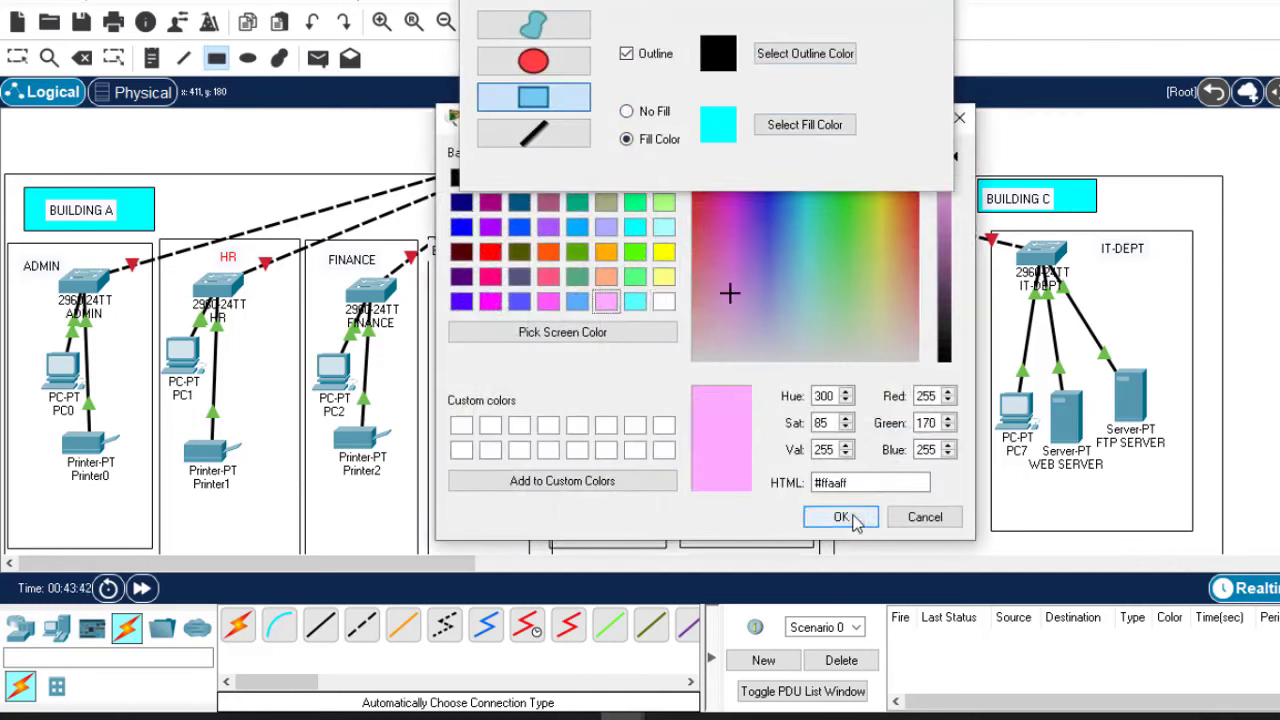
pyautogui.click(852, 517)
pyautogui.moveTo(14, 248); pyautogui.dragTo(67, 282)
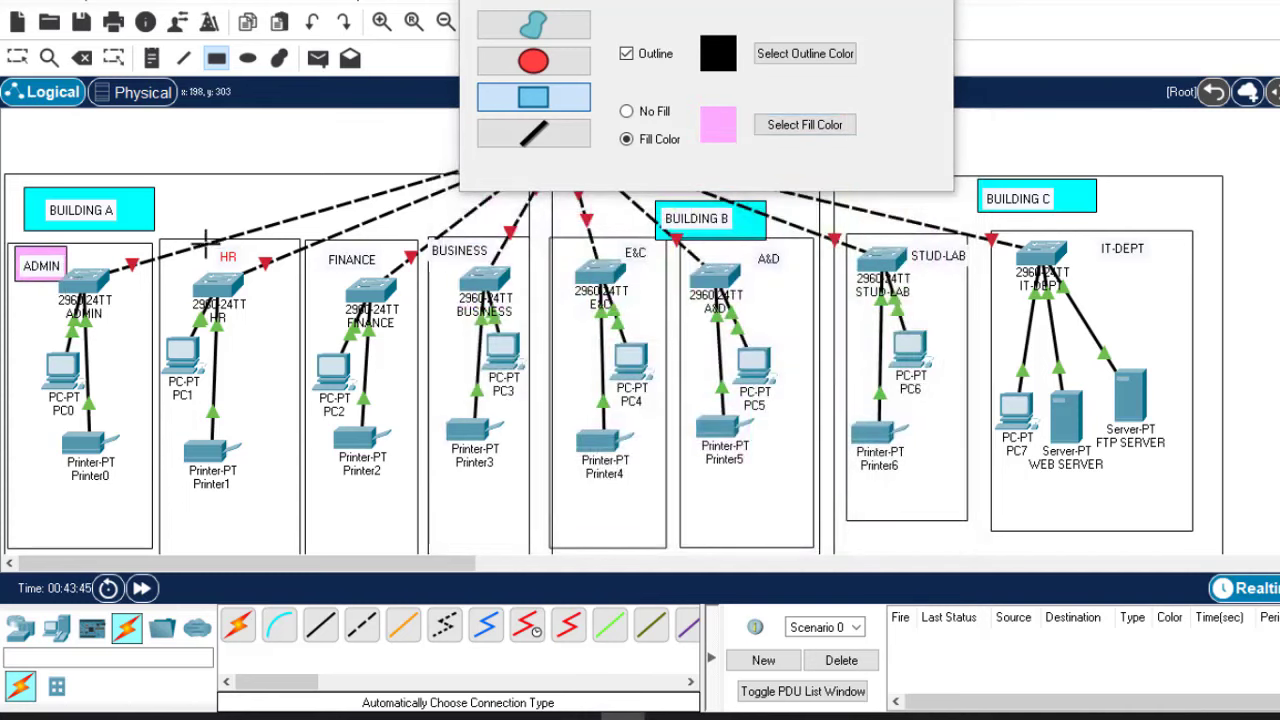
pyautogui.moveTo(204, 247); pyautogui.dragTo(255, 270)
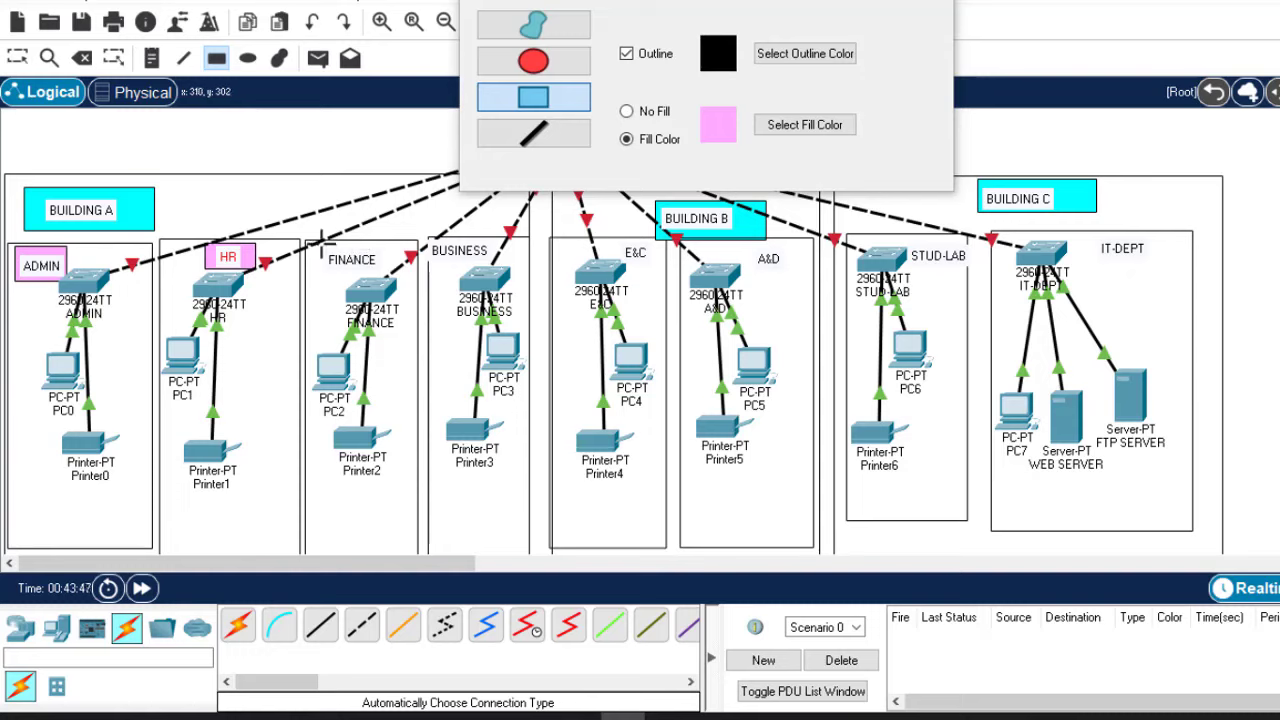
pyautogui.moveTo(320, 244)
pyautogui.mouseDown()
pyautogui.moveTo(372, 268)
pyautogui.moveTo(490, 266)
pyautogui.mouseUp()
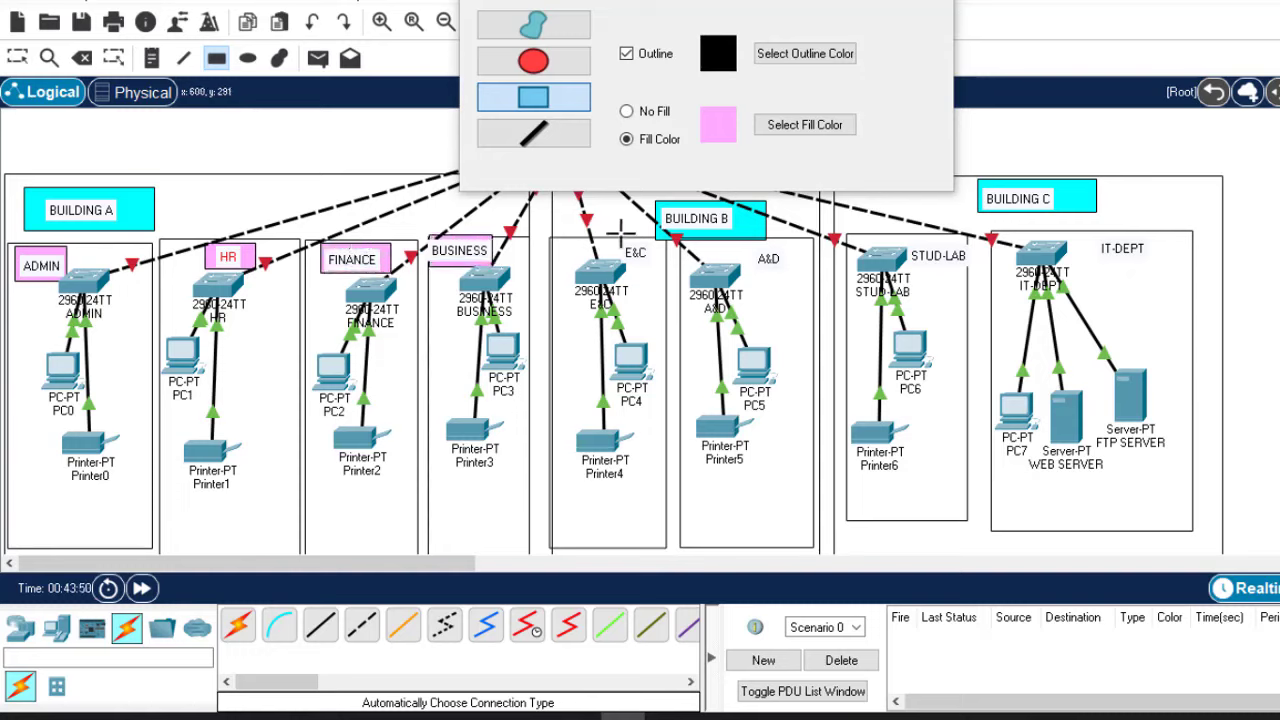
# Step: Draw matching pink-filled rectangles behind the E&C, A&D, STUD-LAB and IT-DEPT labels, and close the drawing palette
pyautogui.moveTo(620, 236); pyautogui.dragTo(660, 266)
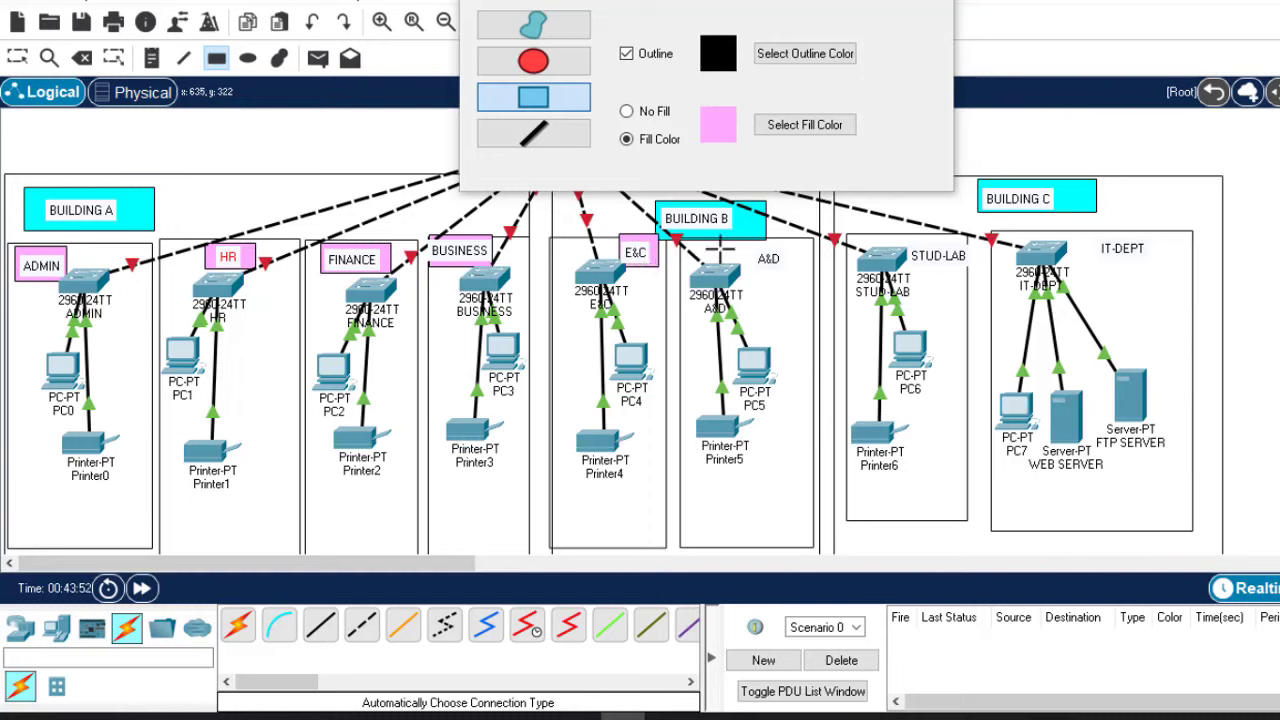
pyautogui.moveTo(747, 243); pyautogui.dragTo(802, 276)
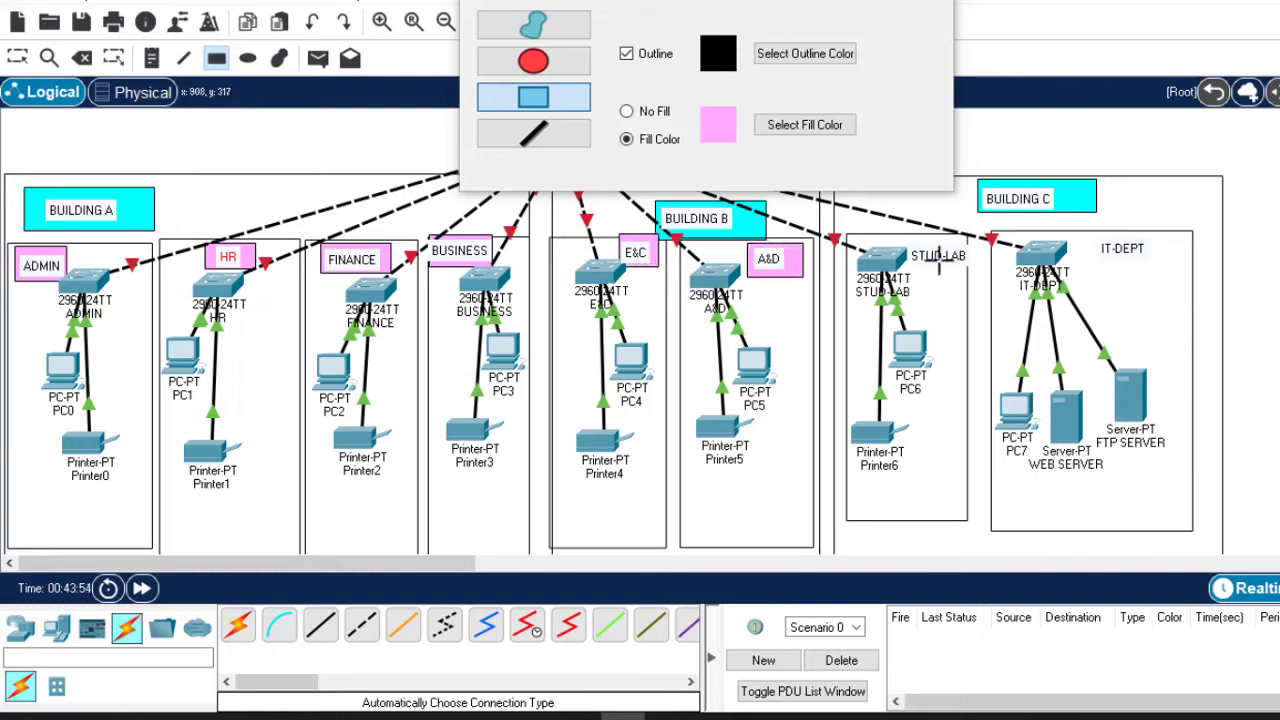
pyautogui.moveTo(906, 241); pyautogui.dragTo(978, 272)
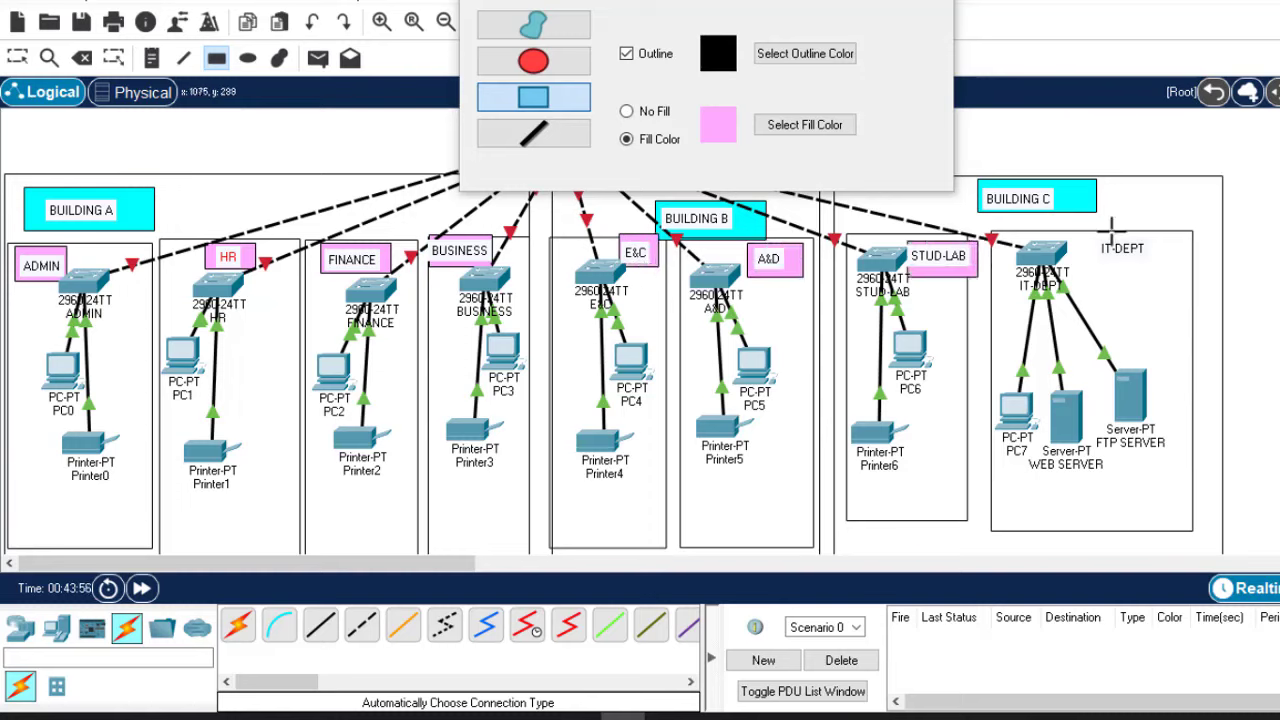
pyautogui.moveTo(1091, 236); pyautogui.dragTo(1167, 266)
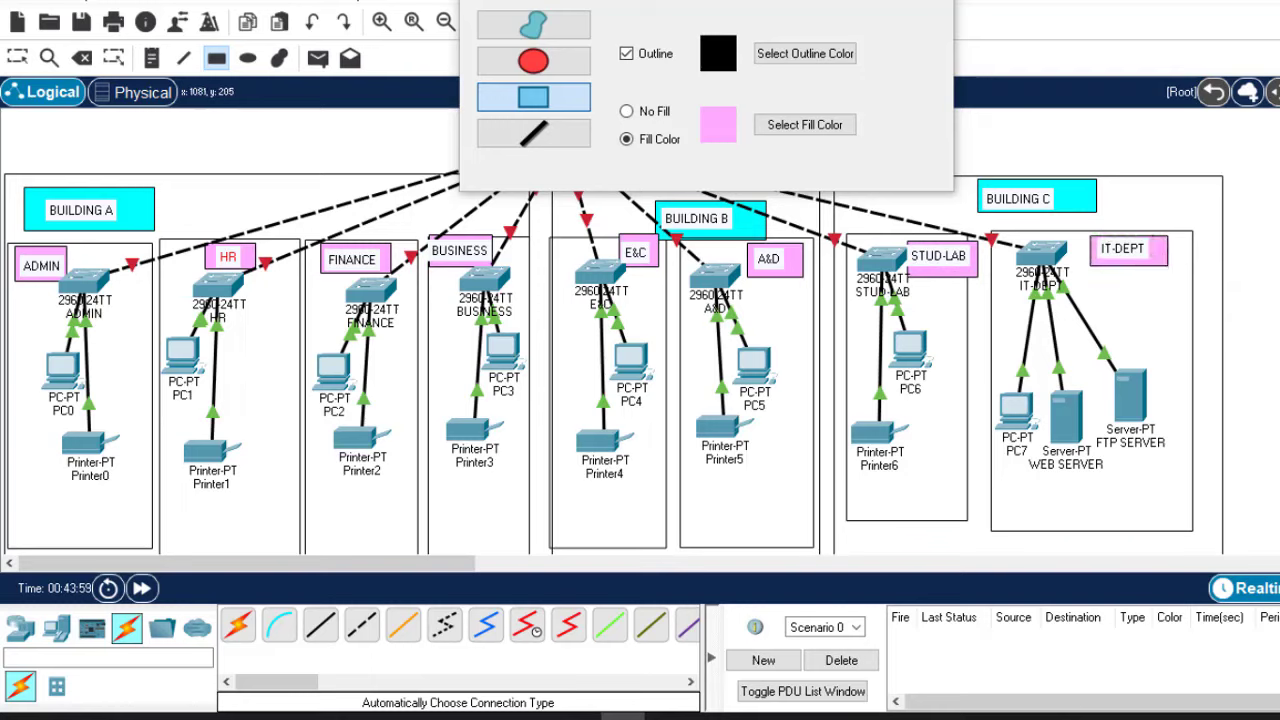
pyautogui.click(940, 2)
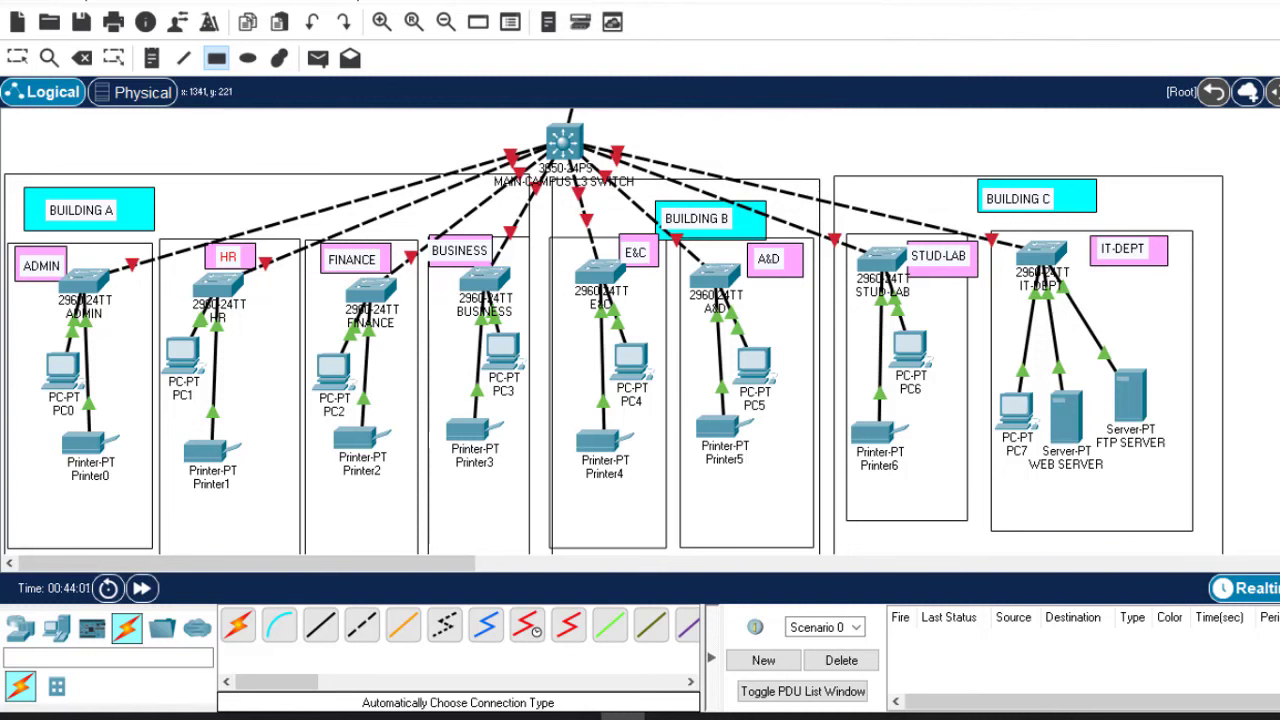
# Step: Draw a pink-filled rectangle behind the CLOUD label and leave the drawing tool
pyautogui.scroll(3, 613, 330)
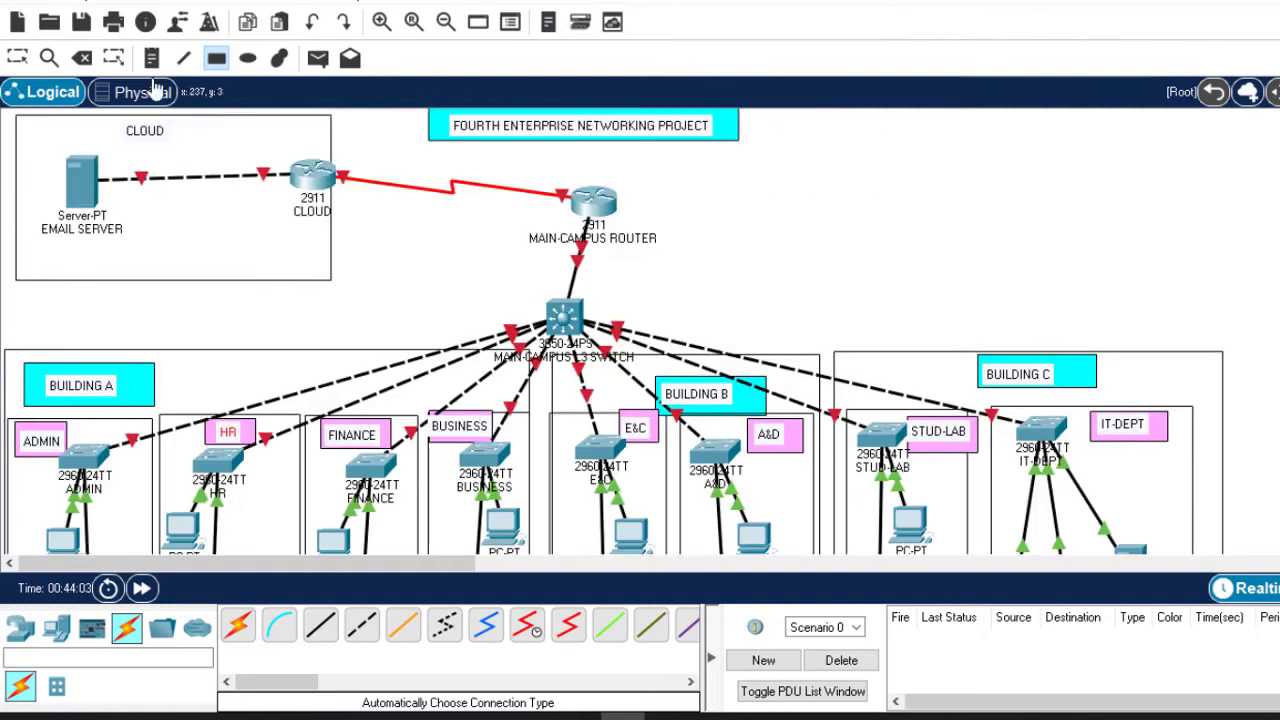
pyautogui.moveTo(92, 117); pyautogui.dragTo(193, 146)
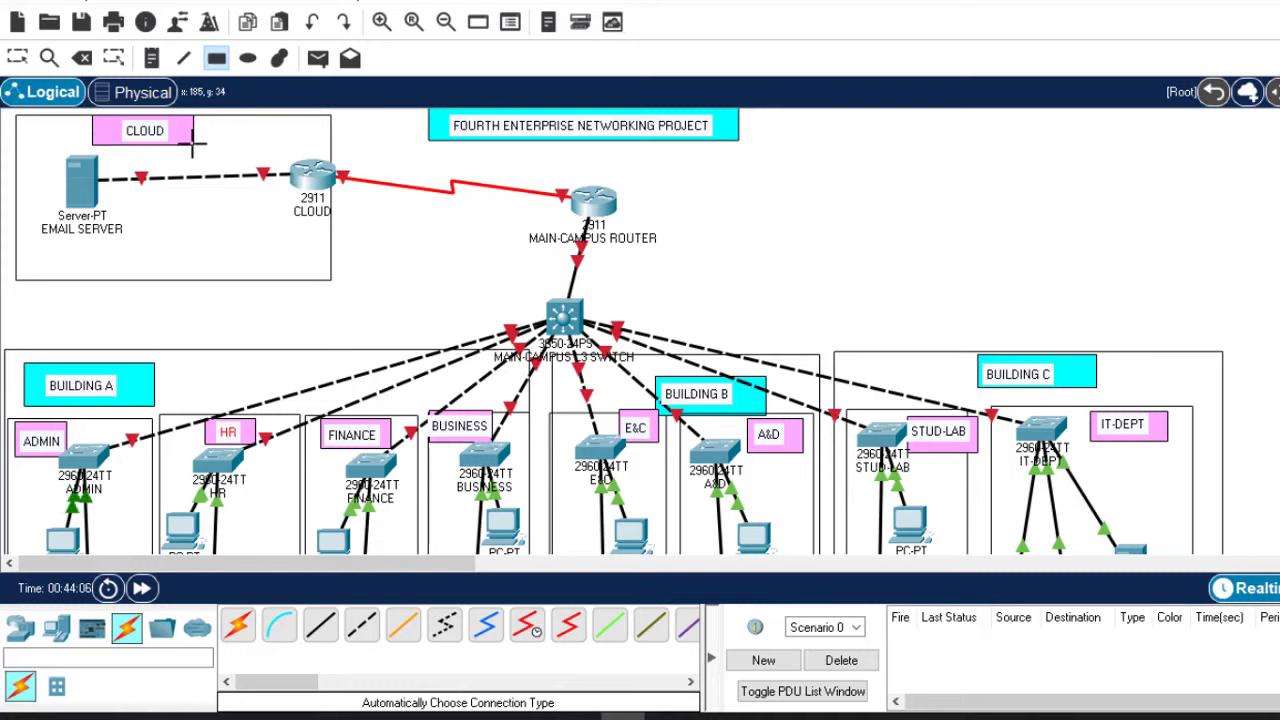
pyautogui.press('Escape')
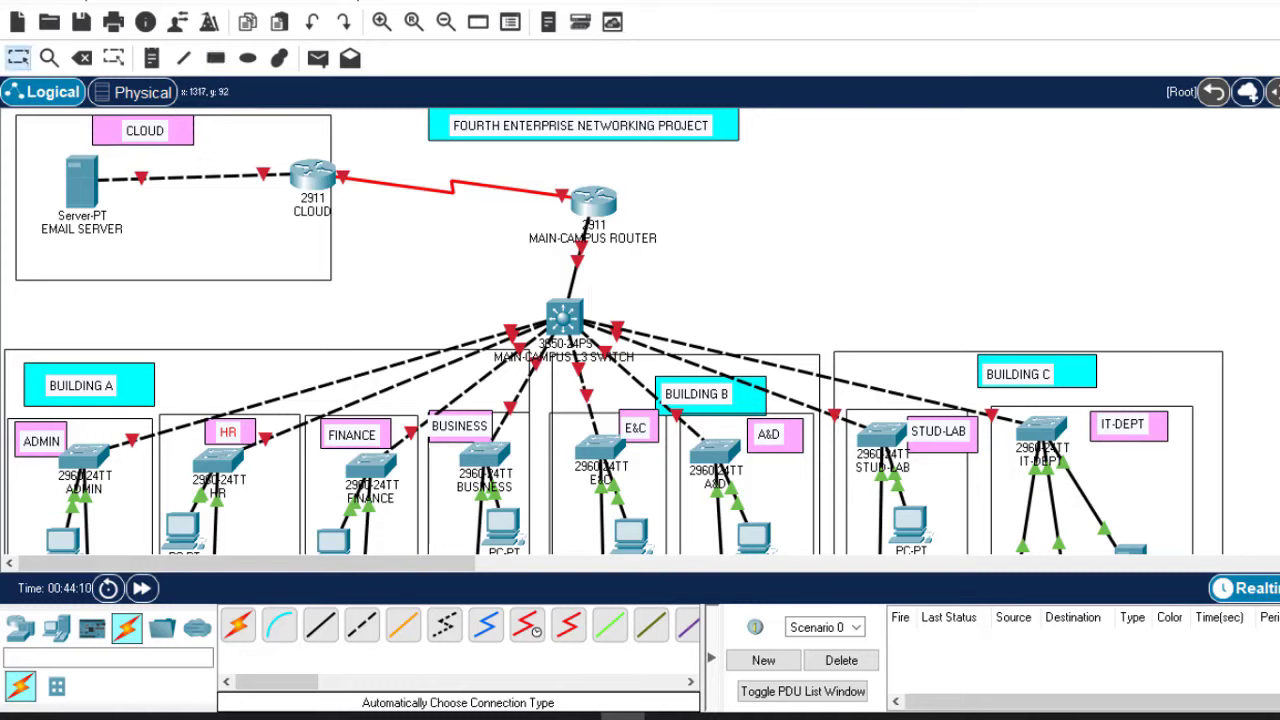
# Step: Add a 2911 router in the empty area beyond Building C and name it BRANCH CAMPUS ROUTER
pyautogui.scroll(-5, 613, 332)
pyautogui.scroll(5, 613, 332)
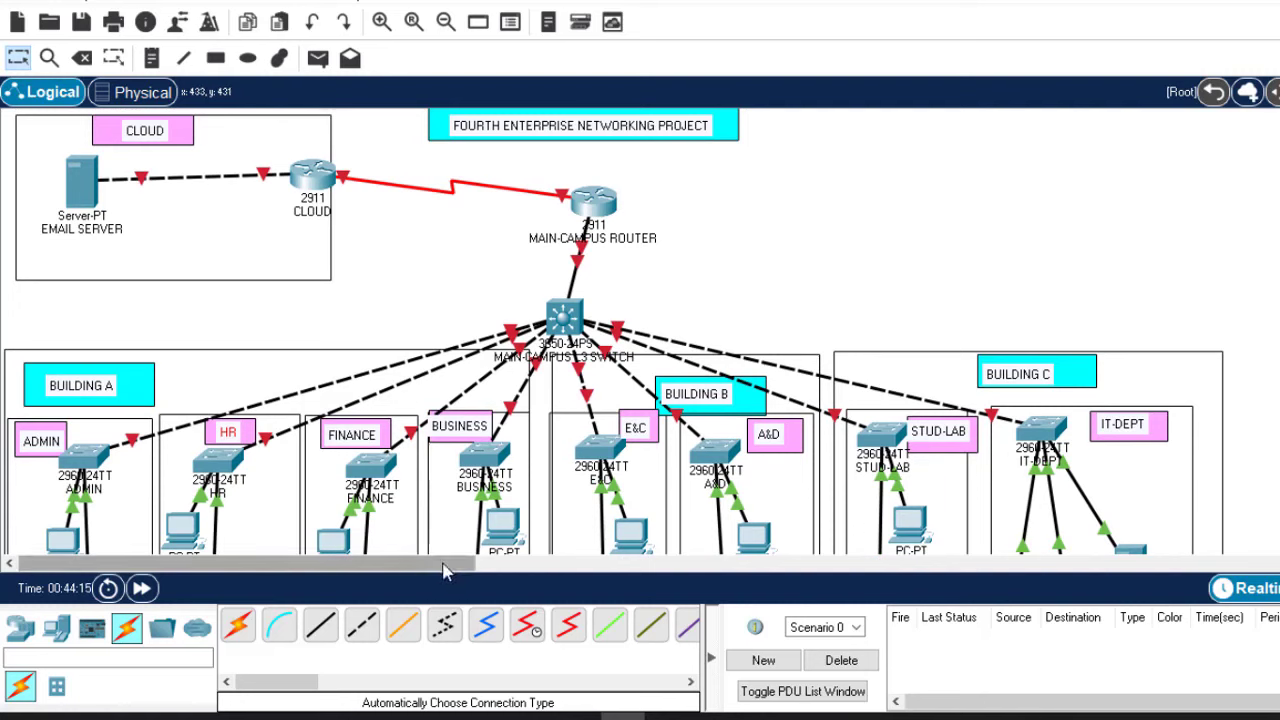
pyautogui.moveTo(443, 571)
pyautogui.mouseDown()
pyautogui.moveTo(455, 570)
pyautogui.moveTo(428, 570)
pyautogui.mouseUp()
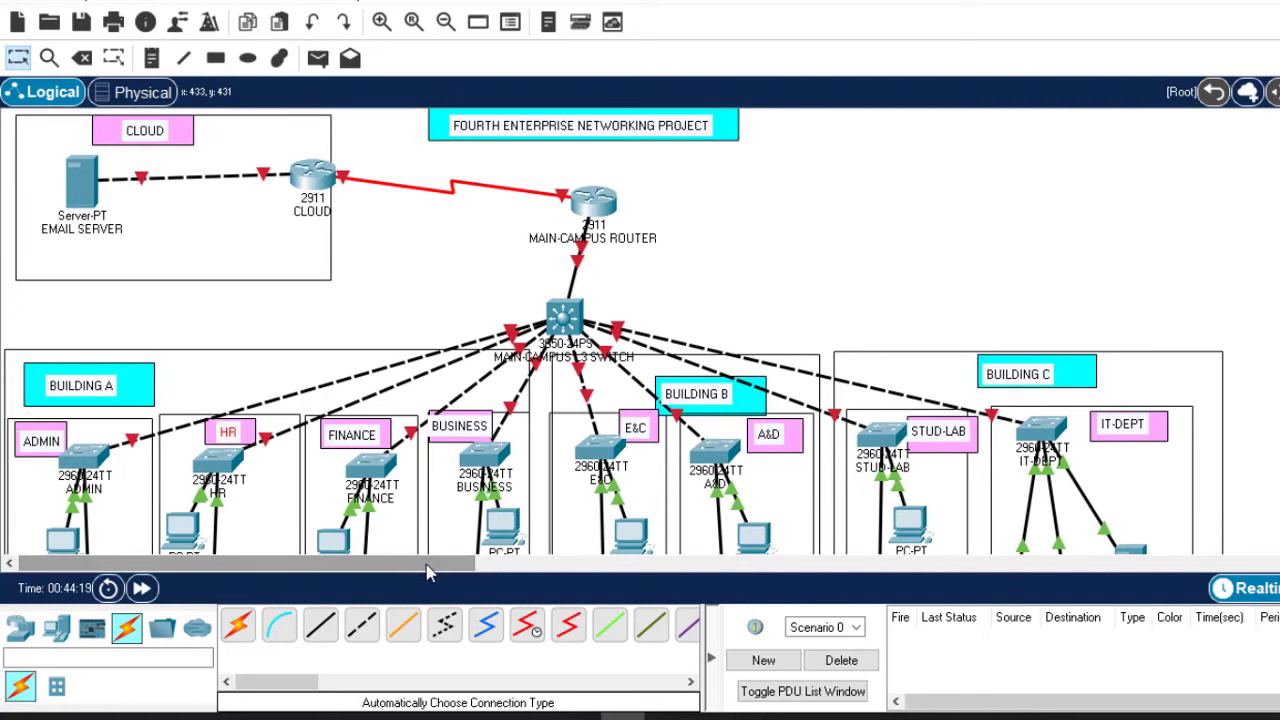
pyautogui.moveTo(428, 570); pyautogui.dragTo(583, 575)
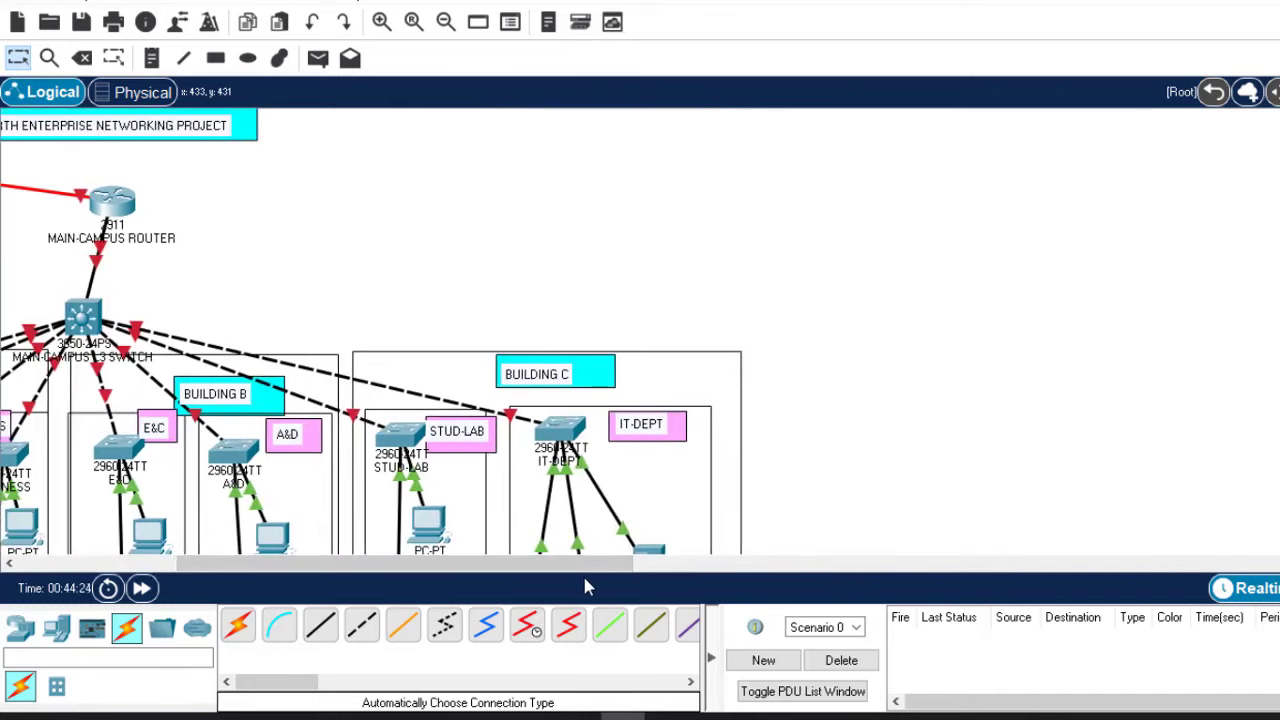
pyautogui.click(20, 627)
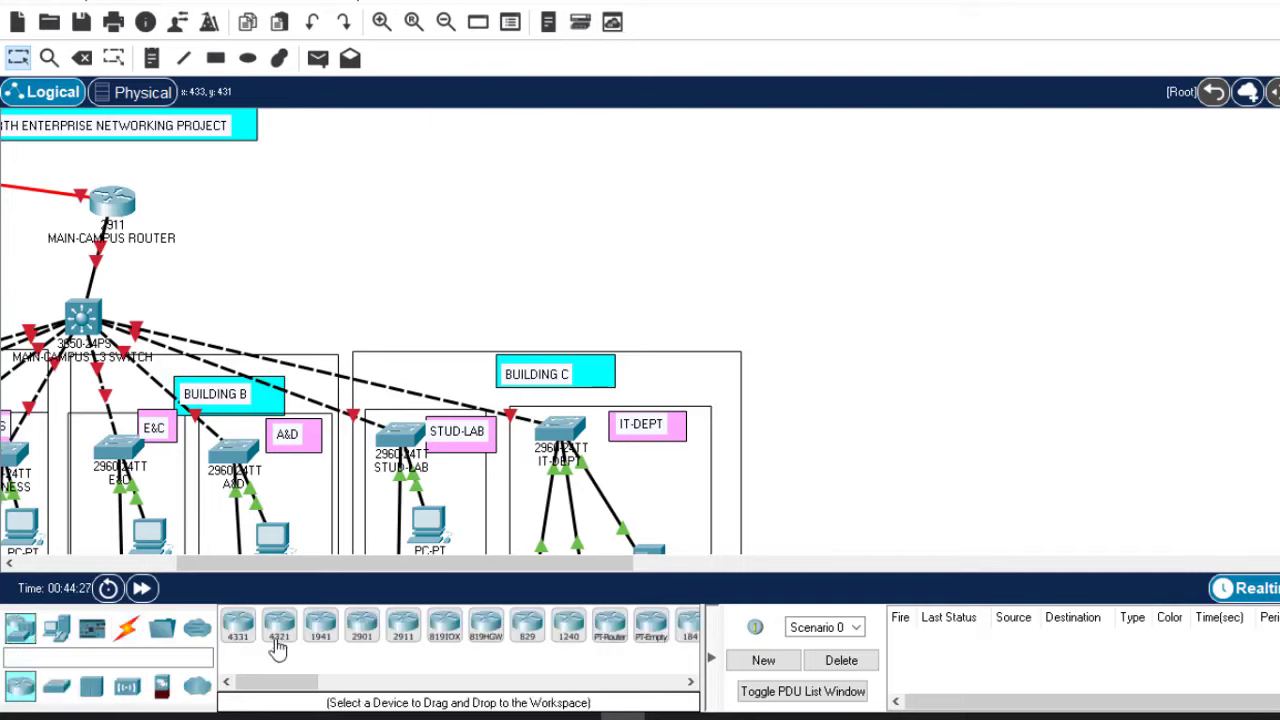
pyautogui.click(405, 628)
pyautogui.click(866, 210)
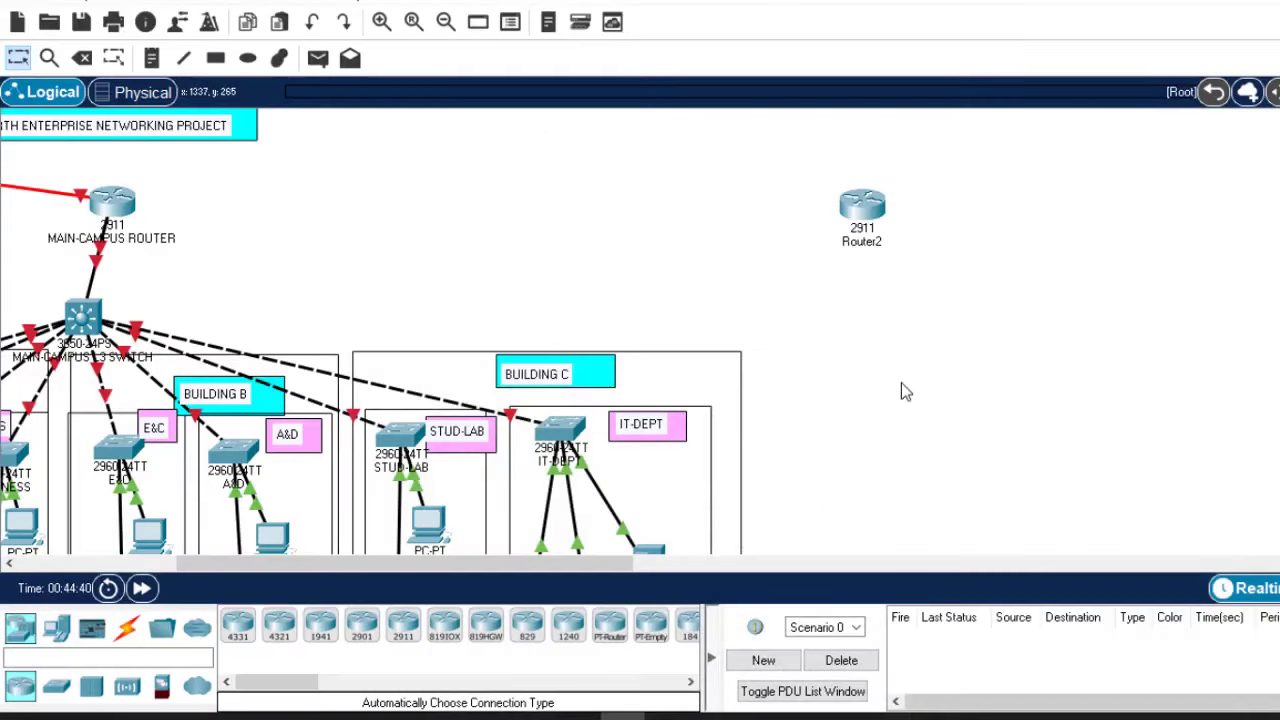
pyautogui.click(862, 242)
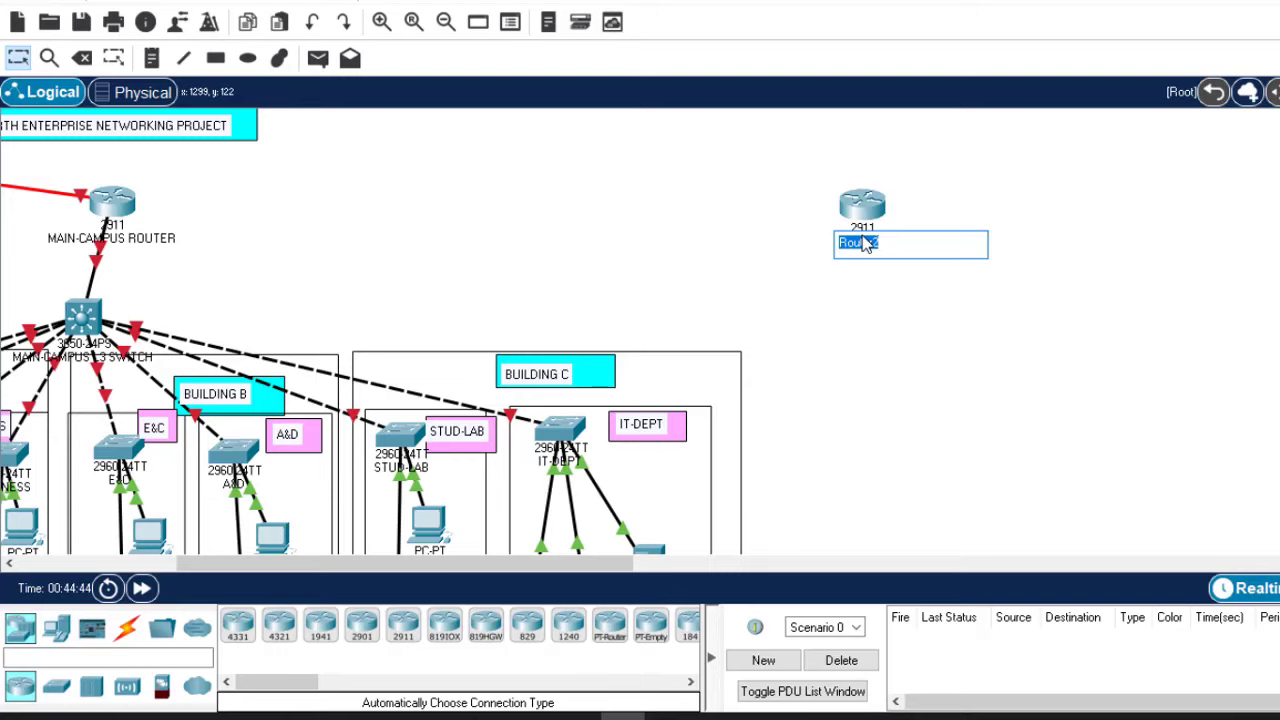
pyautogui.write('BRANCH ROUTER')
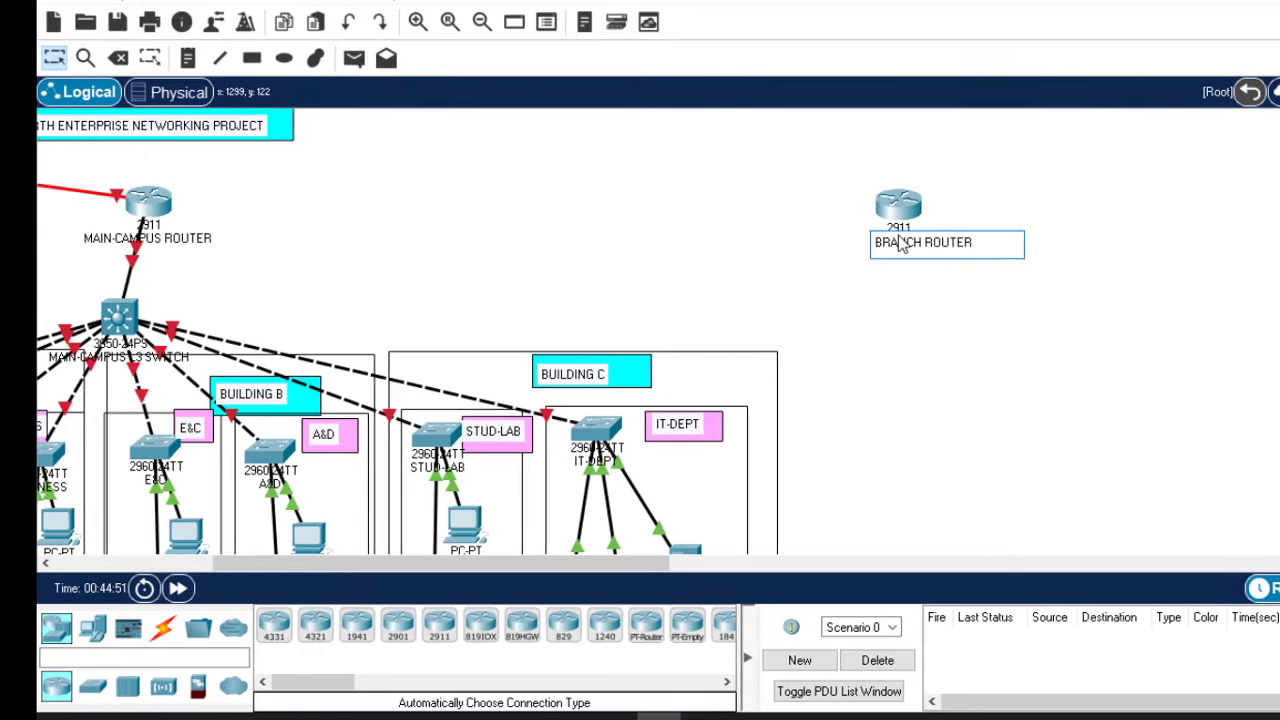
pyautogui.write('CAMPUS')
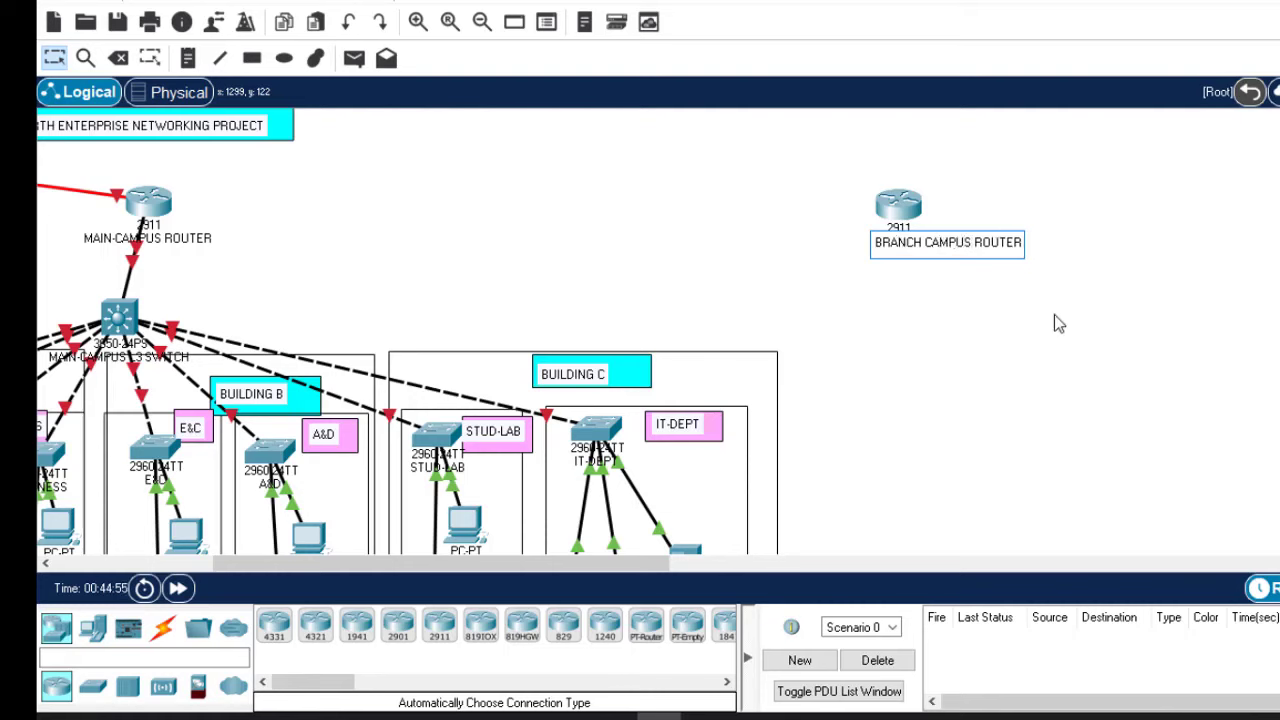
pyautogui.click(1093, 373)
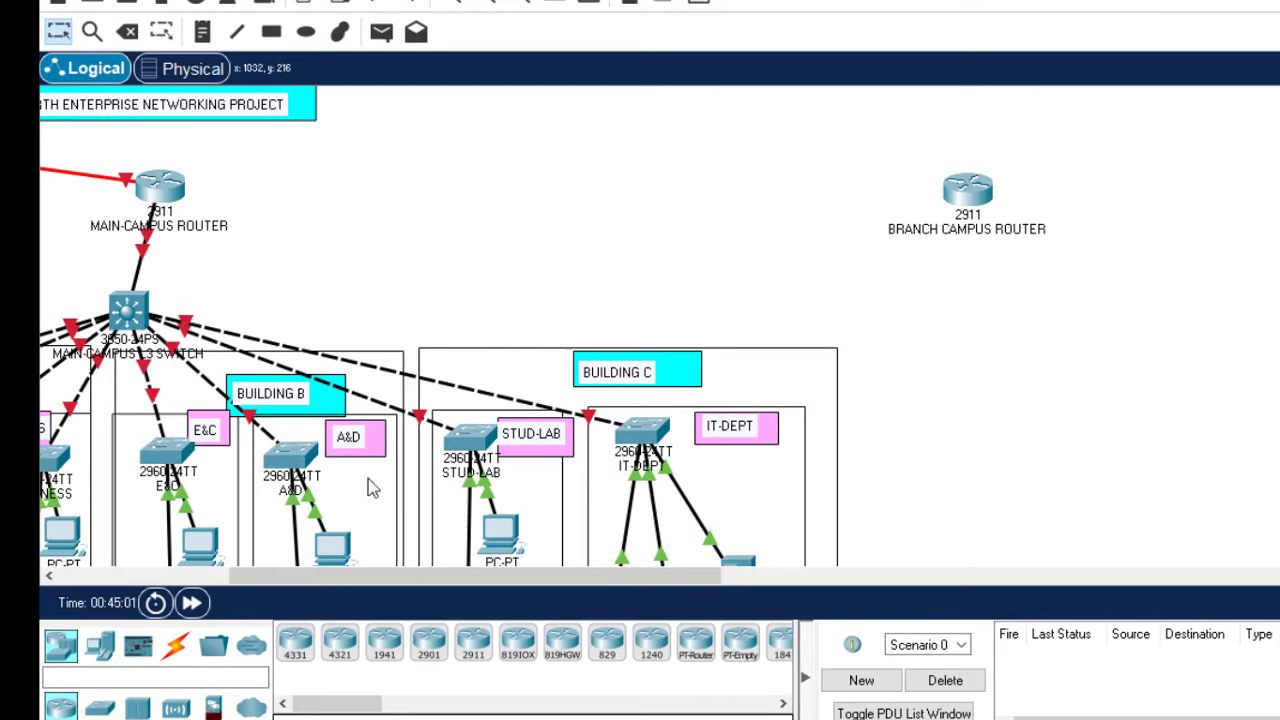
# Step: Place a 3650-24PS multilayer switch and two 2960 switches beside the branch campus router
pyautogui.click(100, 708)
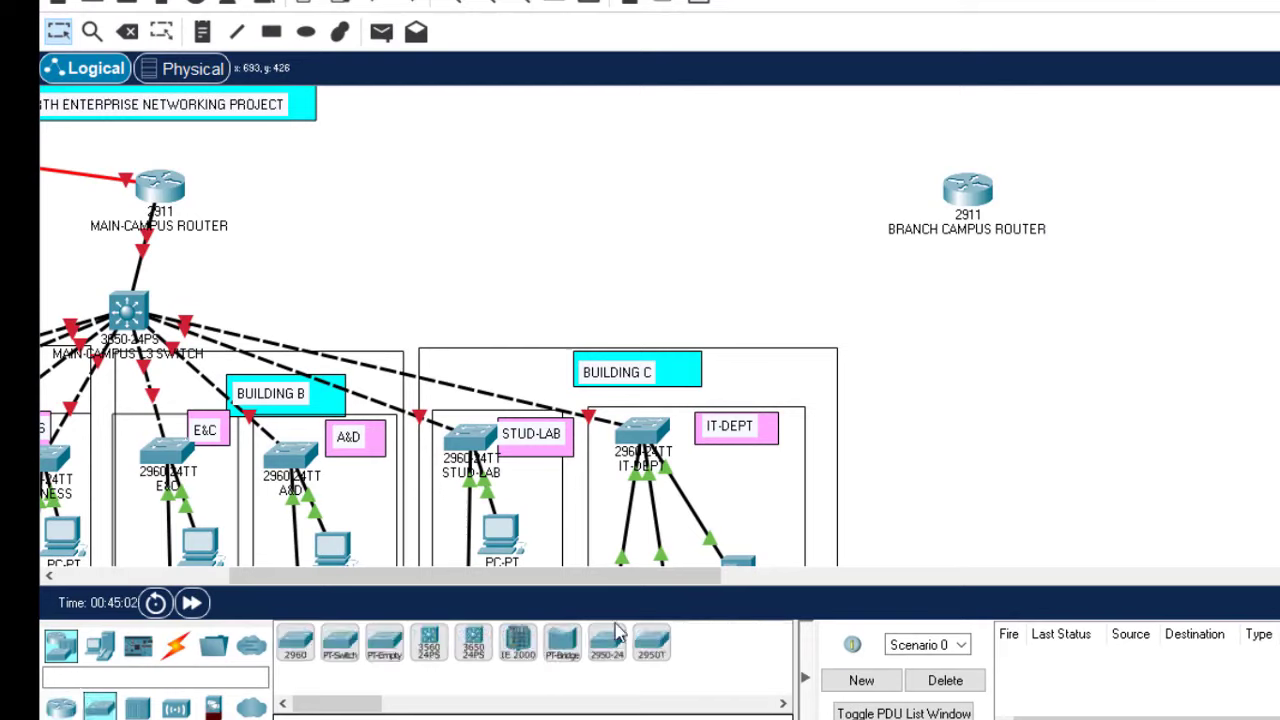
pyautogui.moveTo(474, 642); pyautogui.dragTo(1188, 240)
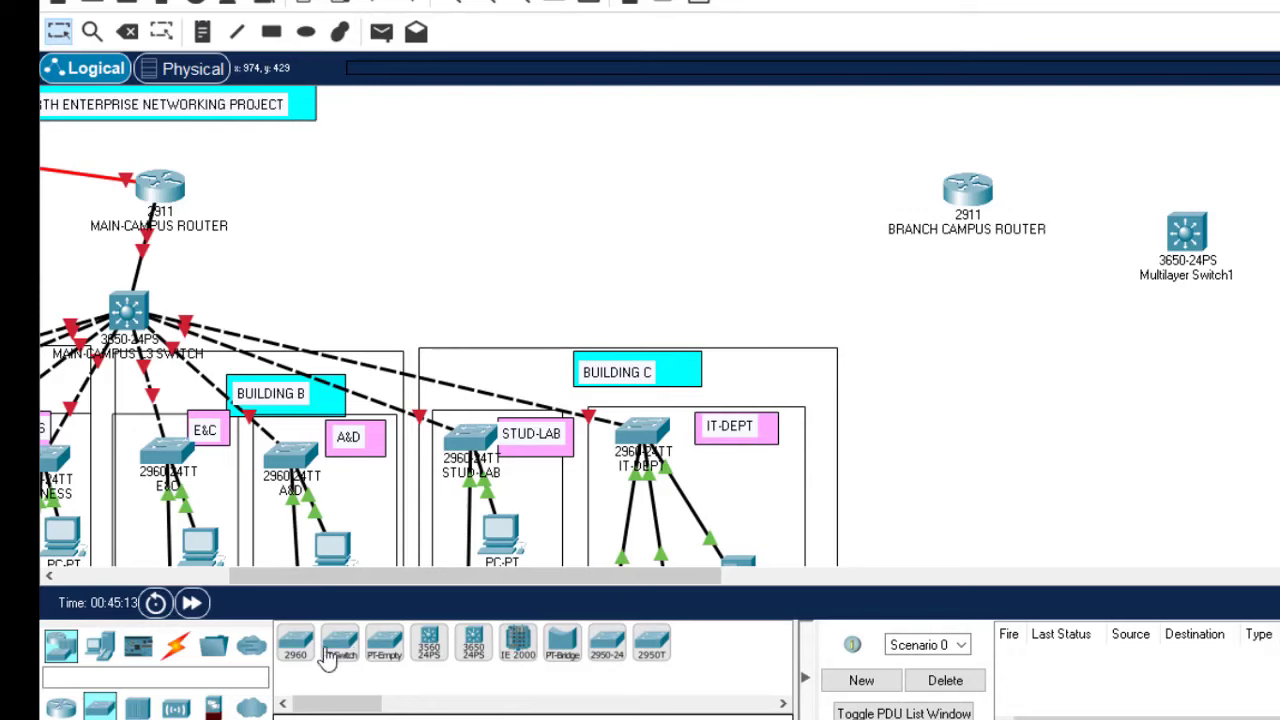
pyautogui.click(295, 643)
pyautogui.click(1160, 415)
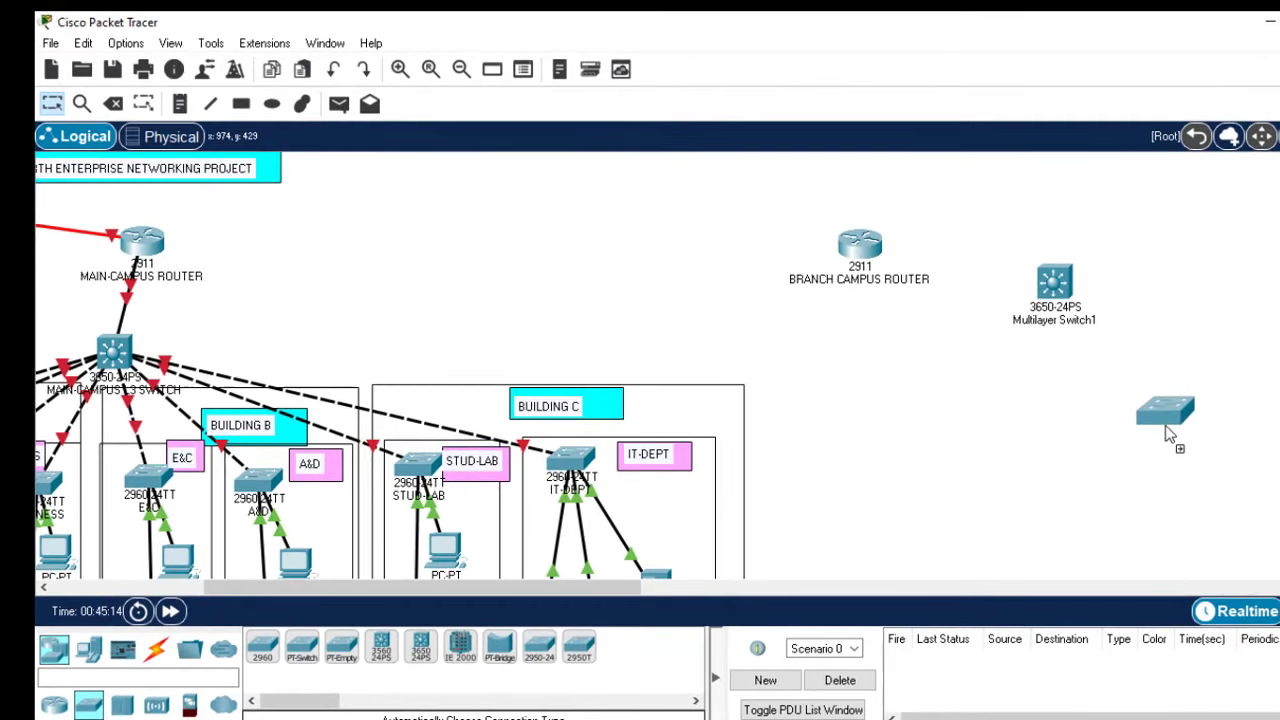
pyautogui.moveTo(1168, 432); pyautogui.dragTo(1165, 460)
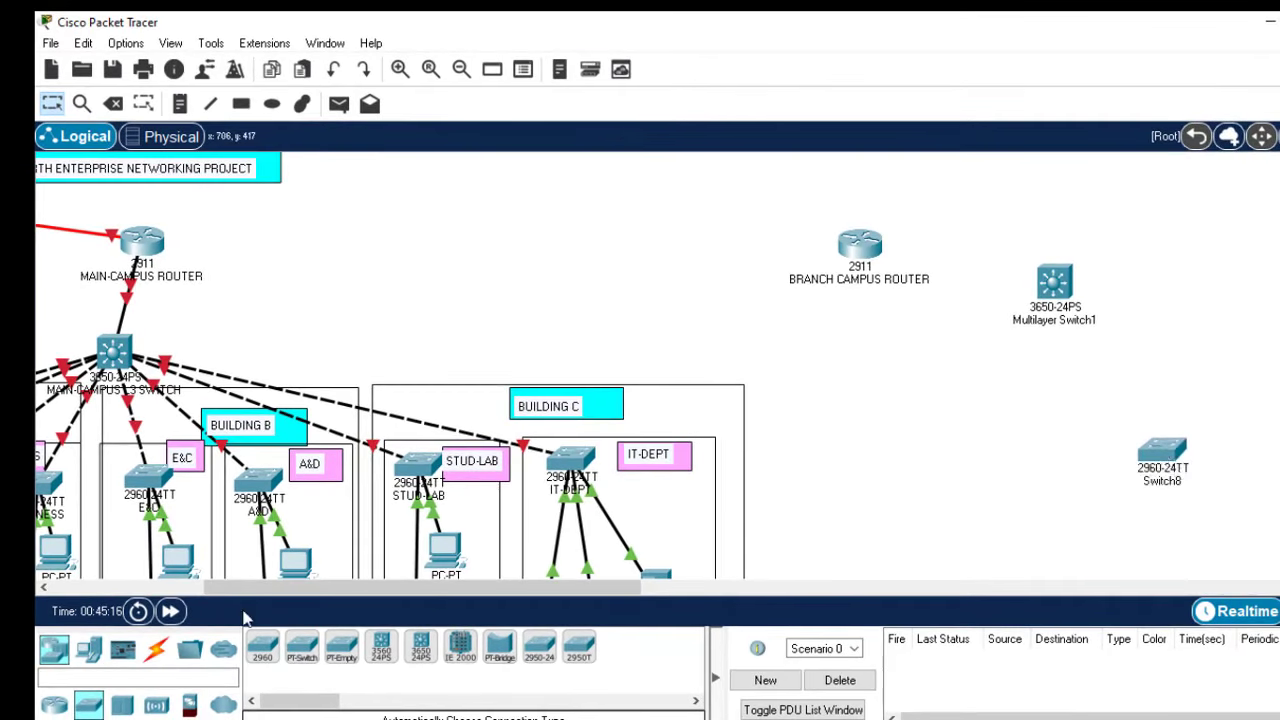
pyautogui.moveTo(263, 655); pyautogui.dragTo(1268, 235)
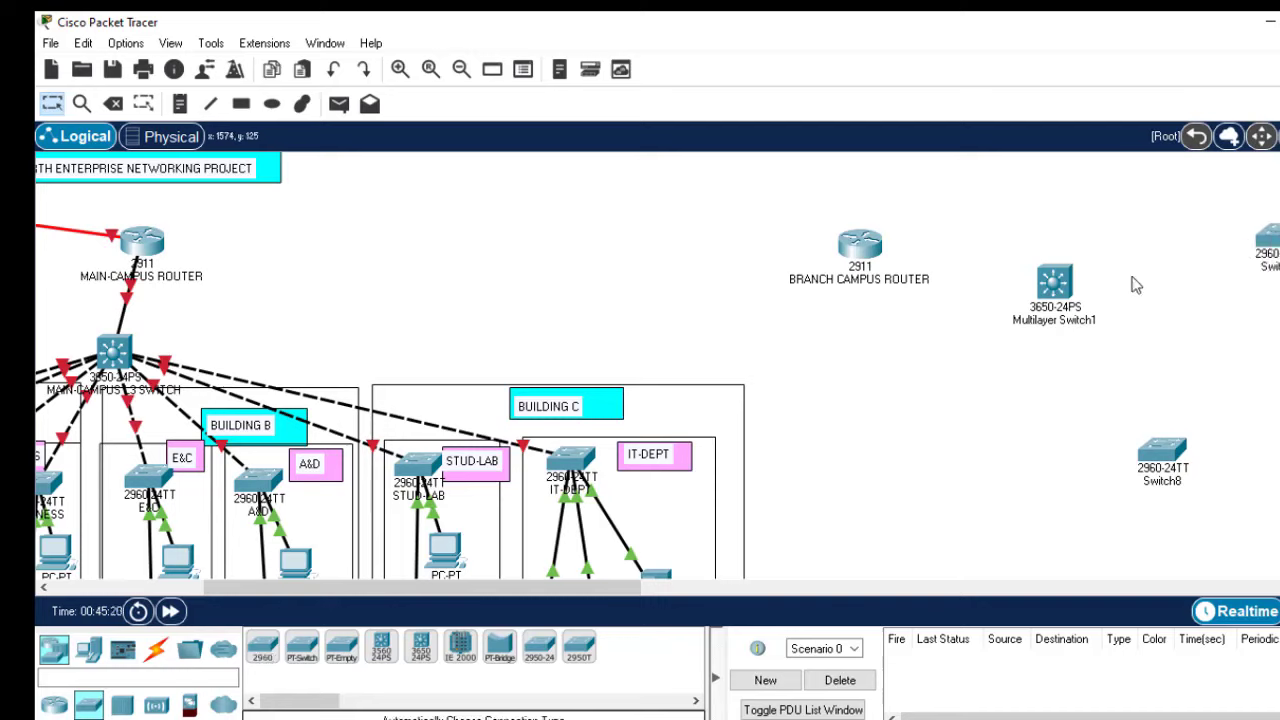
# Step: Rename the new 3650 multilayer switch as BRANCH L3 SWITCH and check the smaller-campus requirements in the project brief
pyautogui.doubleClick(1057, 324)
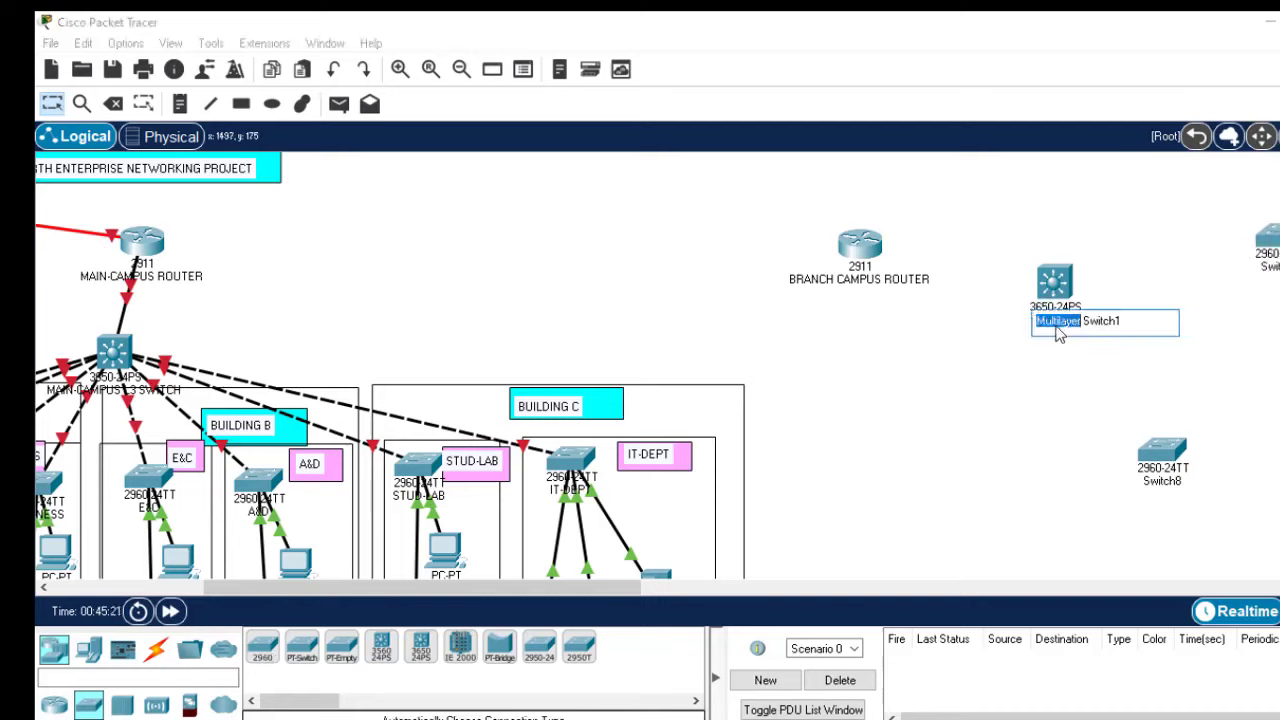
pyautogui.hotkey('ctrl', 'a')
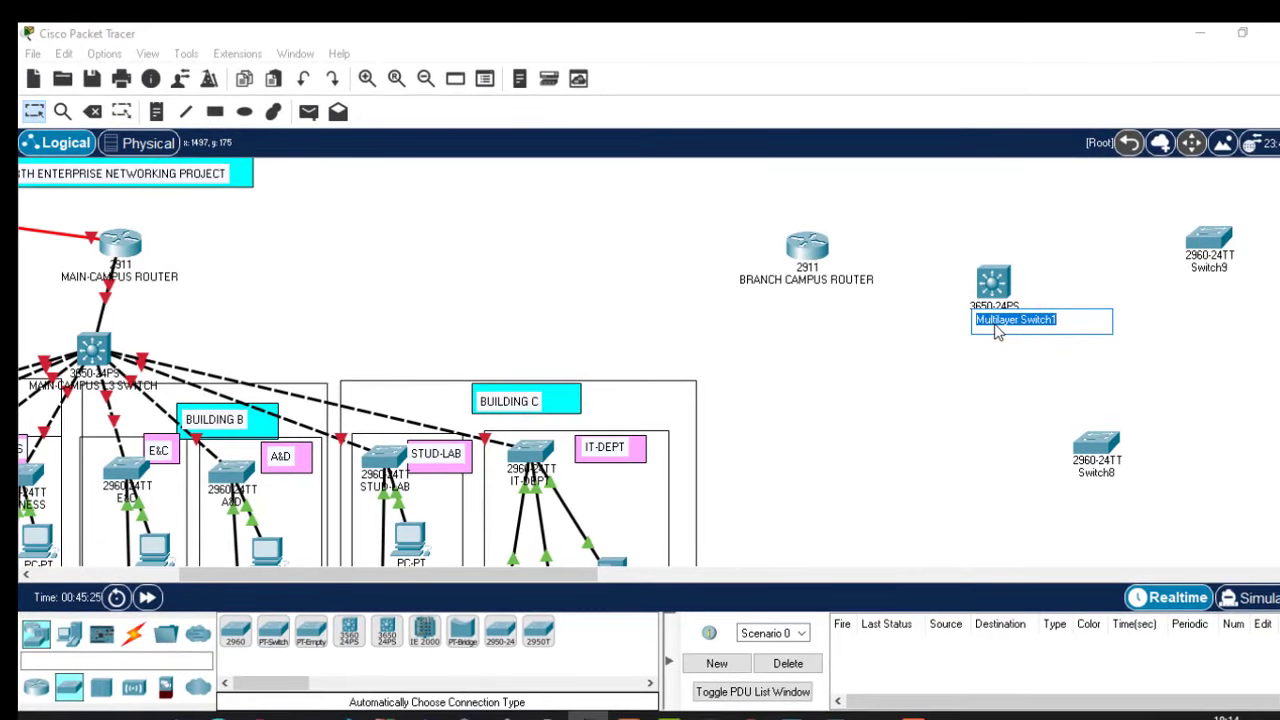
pyautogui.write('B')
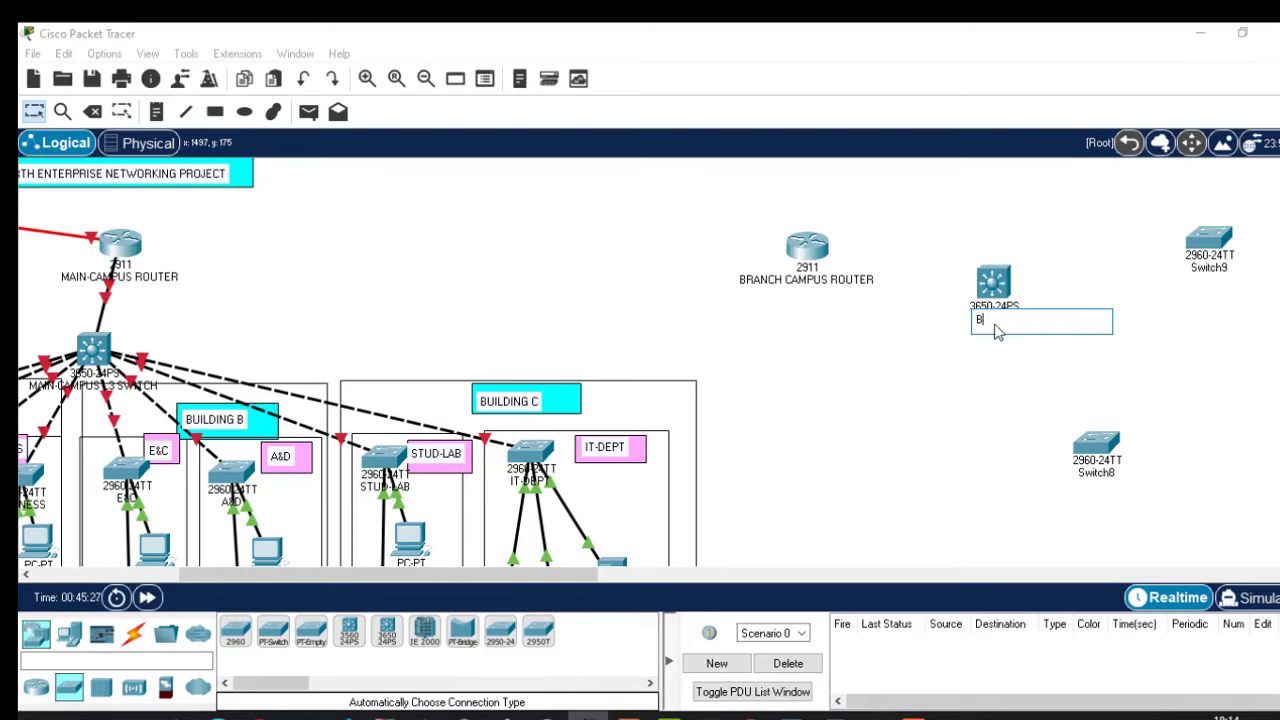
pyautogui.write('RANCH')
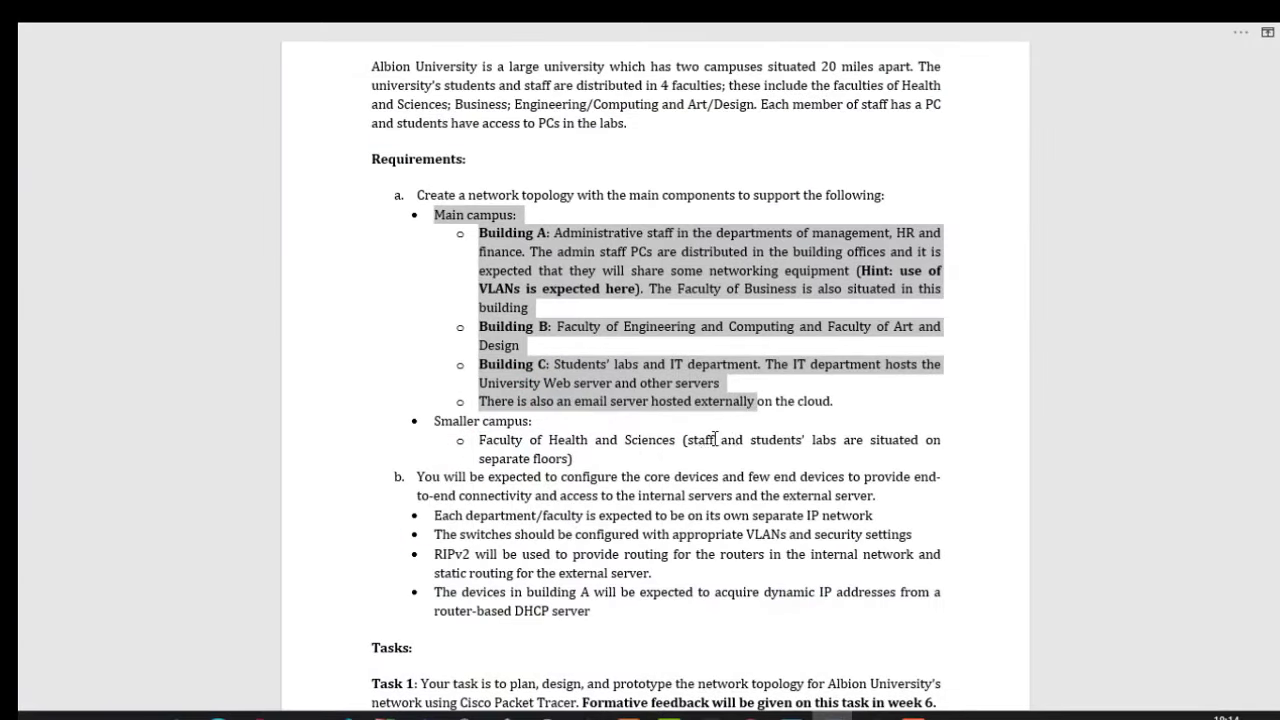
pyautogui.moveTo(832, 715)
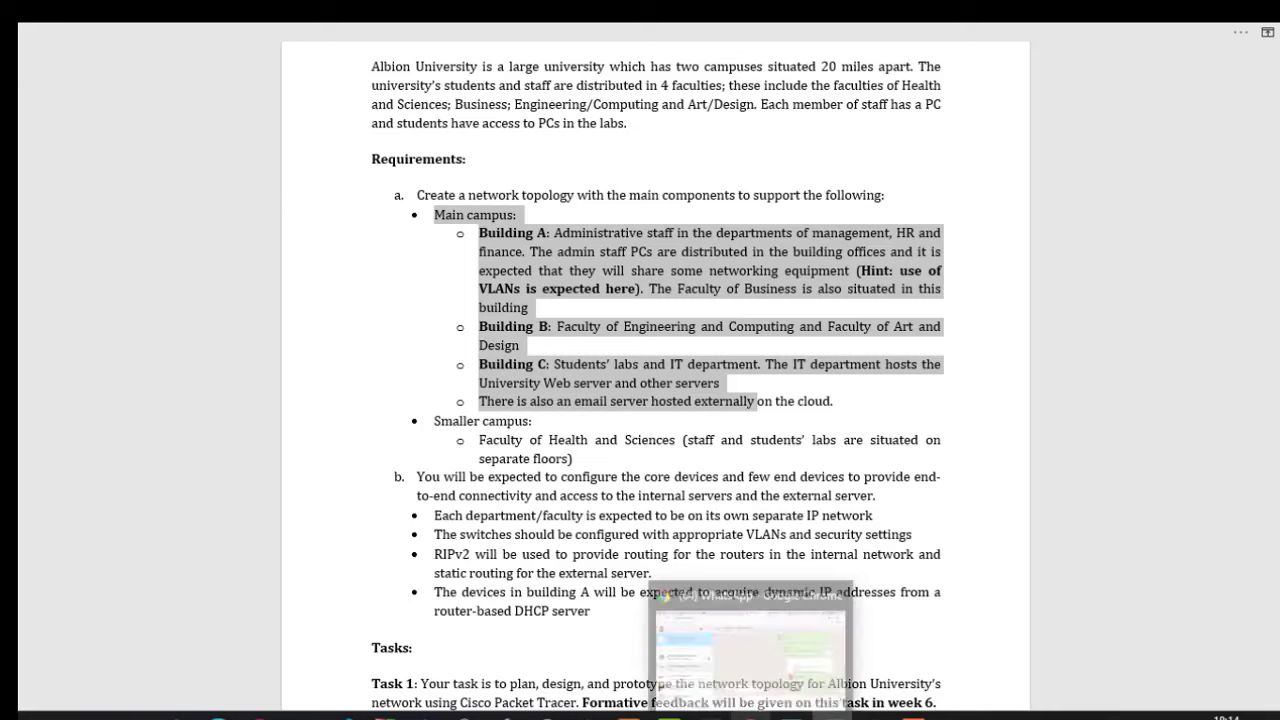
pyautogui.click(588, 712)
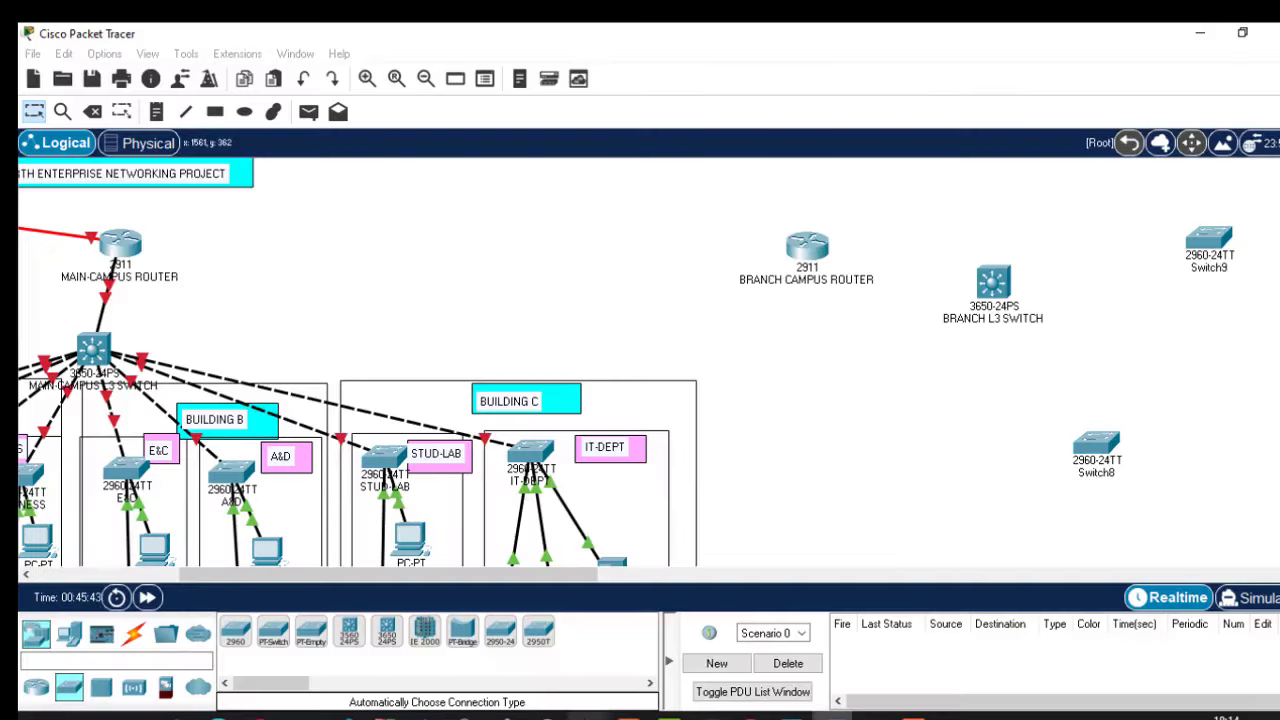
# Step: Name the upper new 2960 switch STAFF and the lower one STUD-LB, and bring the branch switches closer together
pyautogui.click(1213, 270)
pyautogui.write('S')
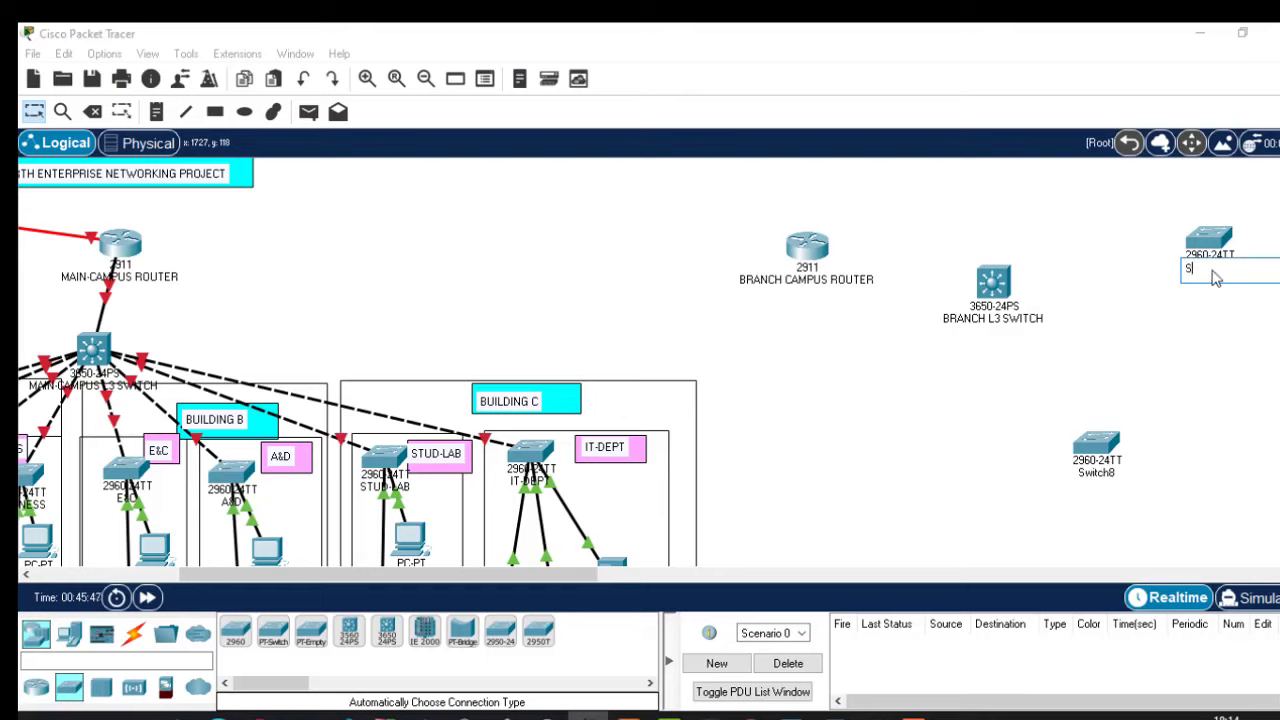
pyautogui.write('TAFF')
pyautogui.click(1101, 476)
pyautogui.write('STUD-LB')
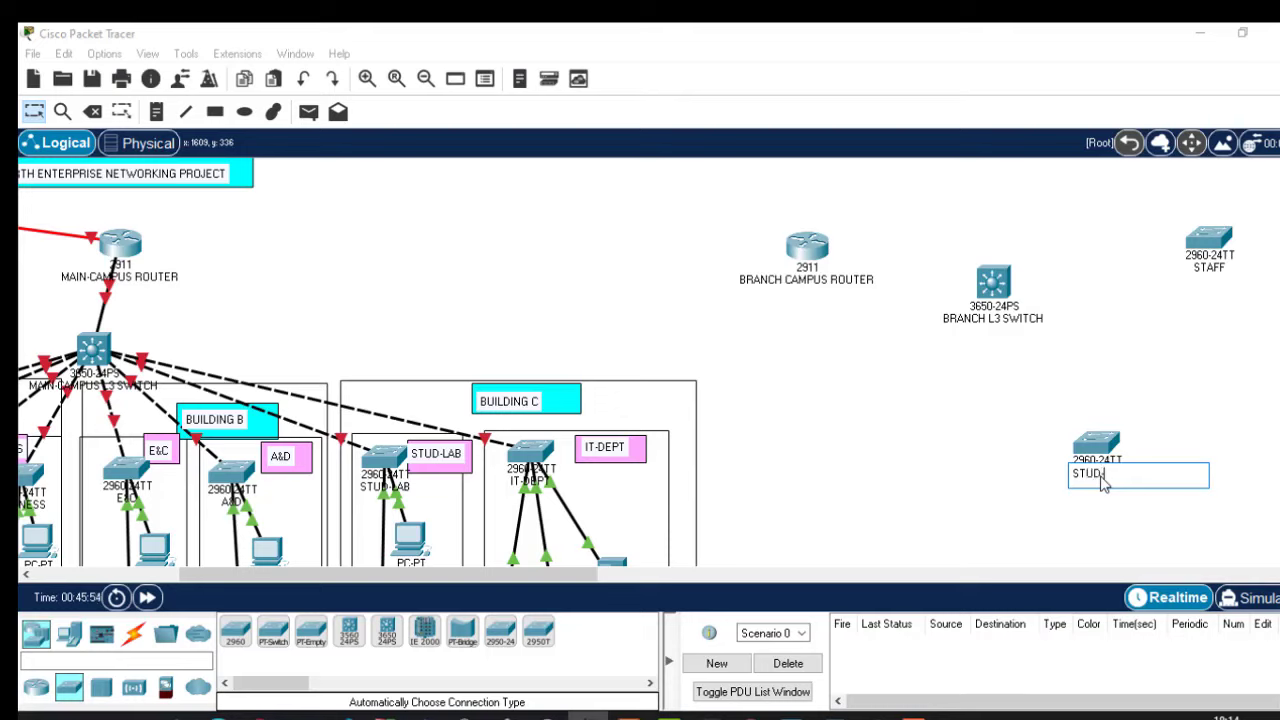
pyautogui.click(1002, 440)
pyautogui.hscroll(3, 565, 405)
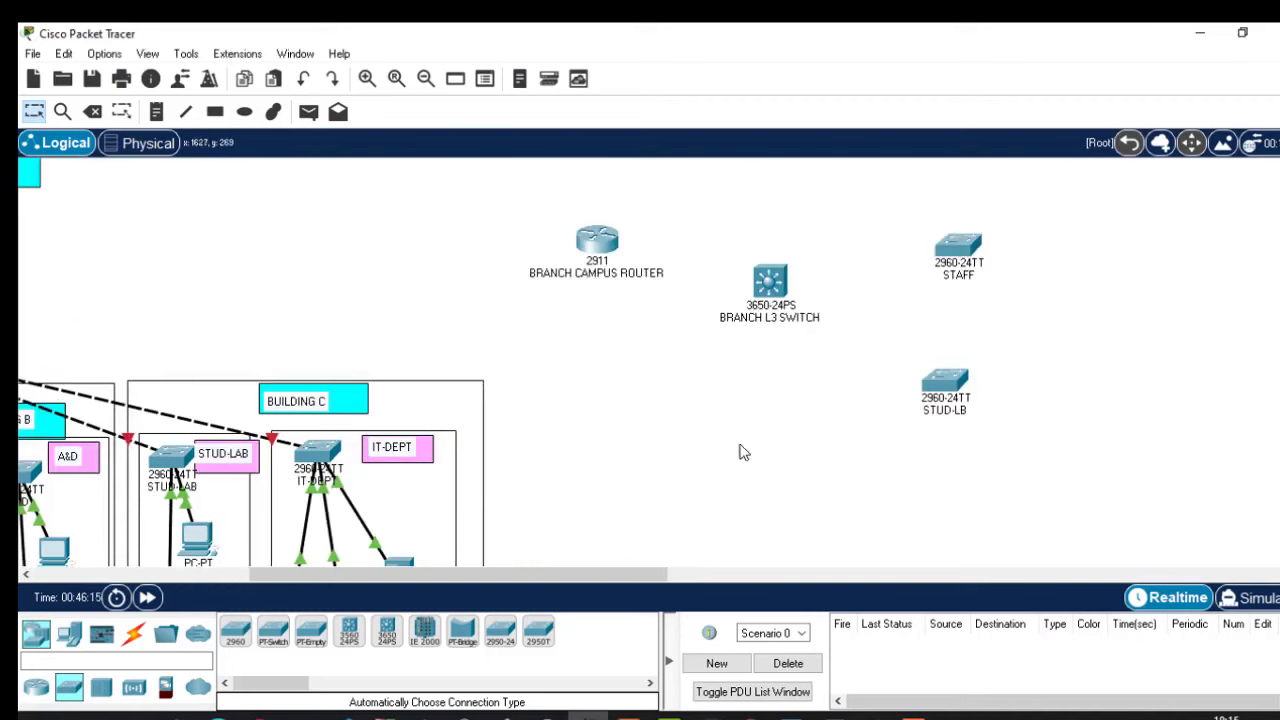
# Step: Place a PC and a printer below the STUD-LB switch and another PC and printer beside the STAFF switch
pyautogui.click(66, 634)
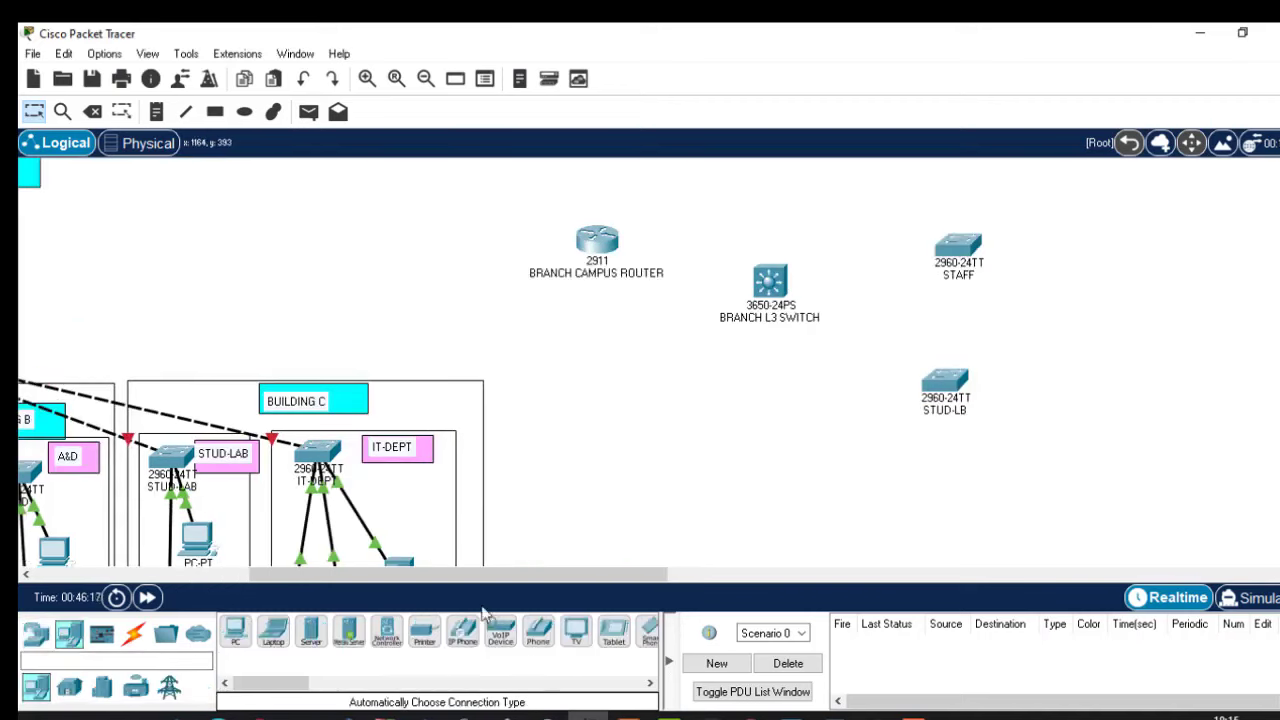
pyautogui.moveTo(235, 630); pyautogui.dragTo(1038, 506)
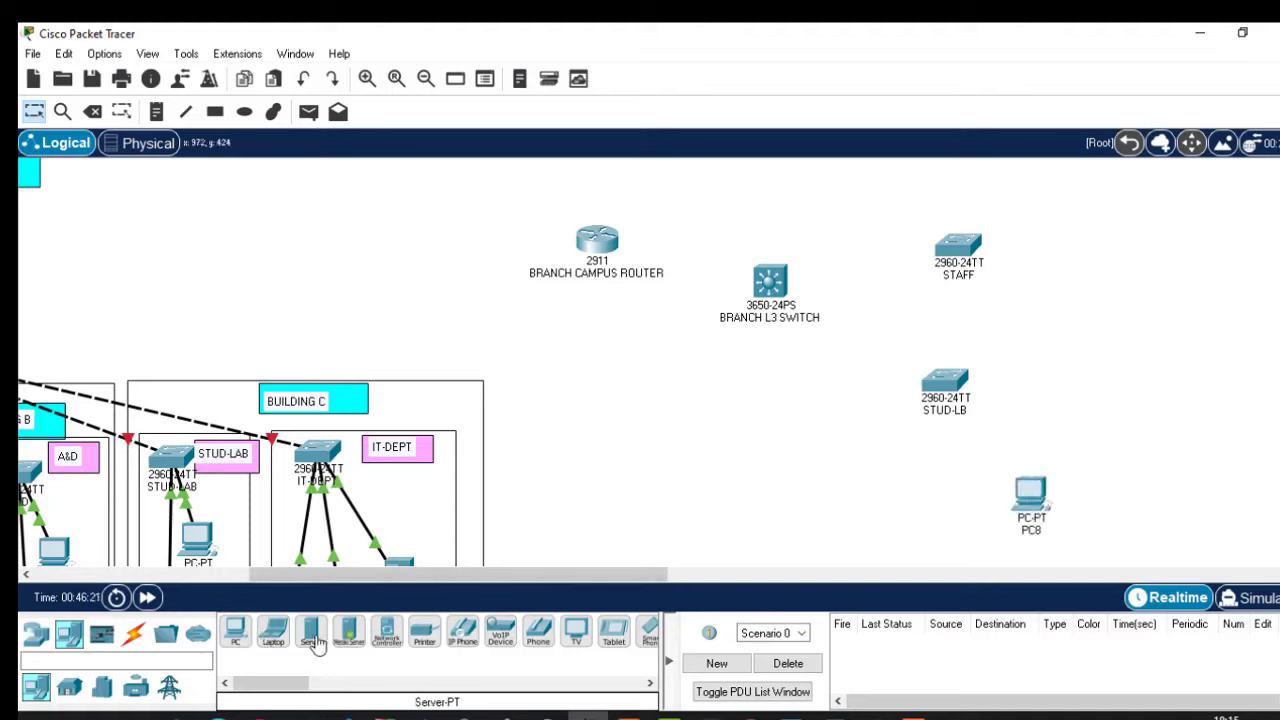
pyautogui.moveTo(427, 638); pyautogui.dragTo(1094, 484)
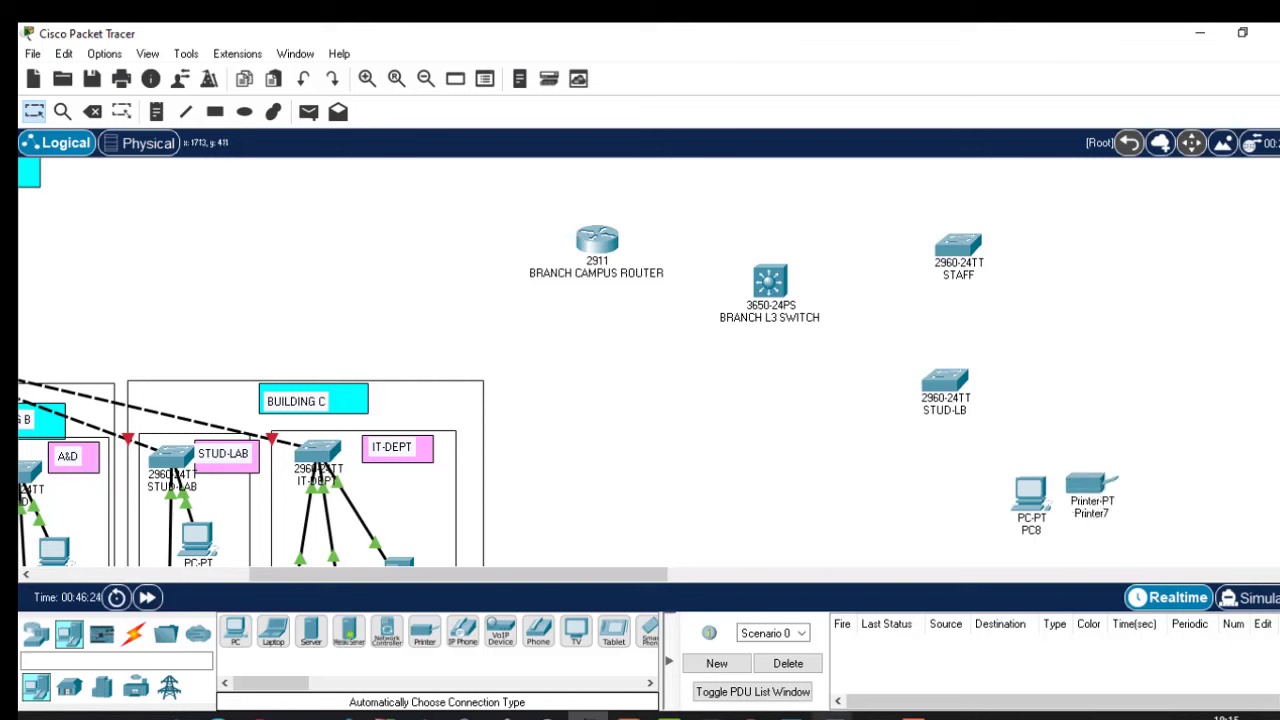
pyautogui.click(812, 714)
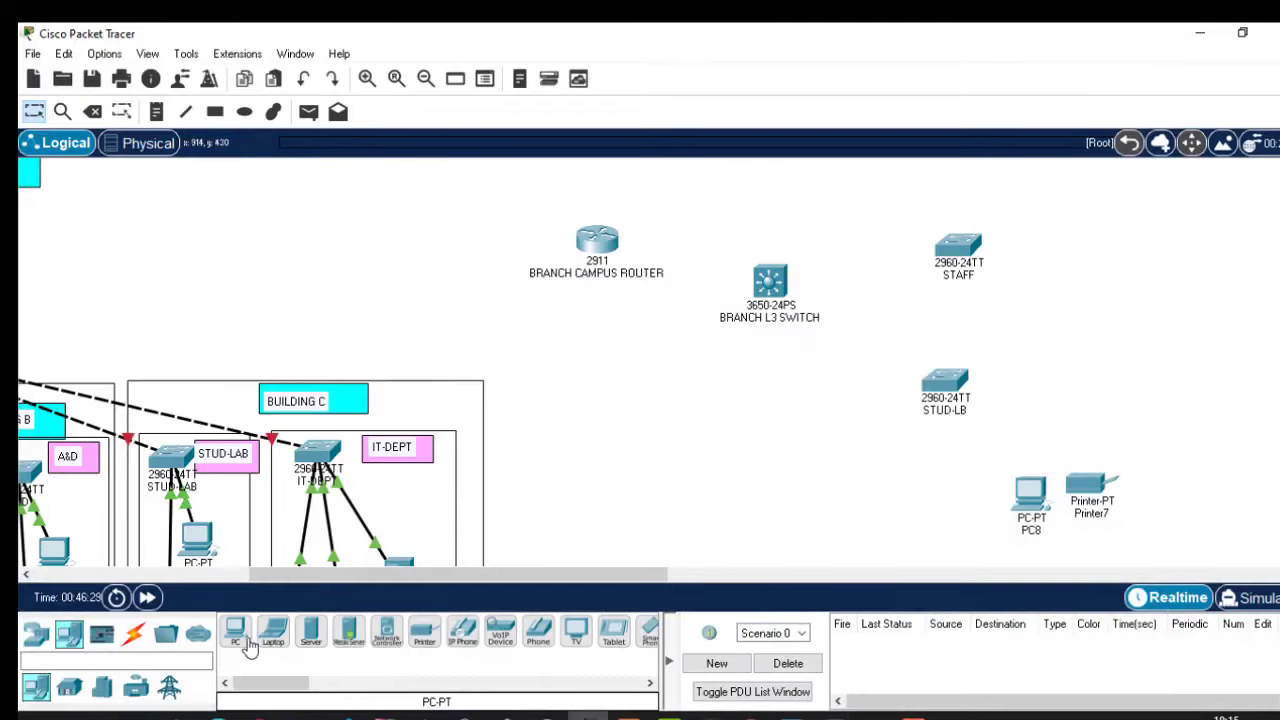
pyautogui.moveTo(250, 647); pyautogui.dragTo(1125, 240)
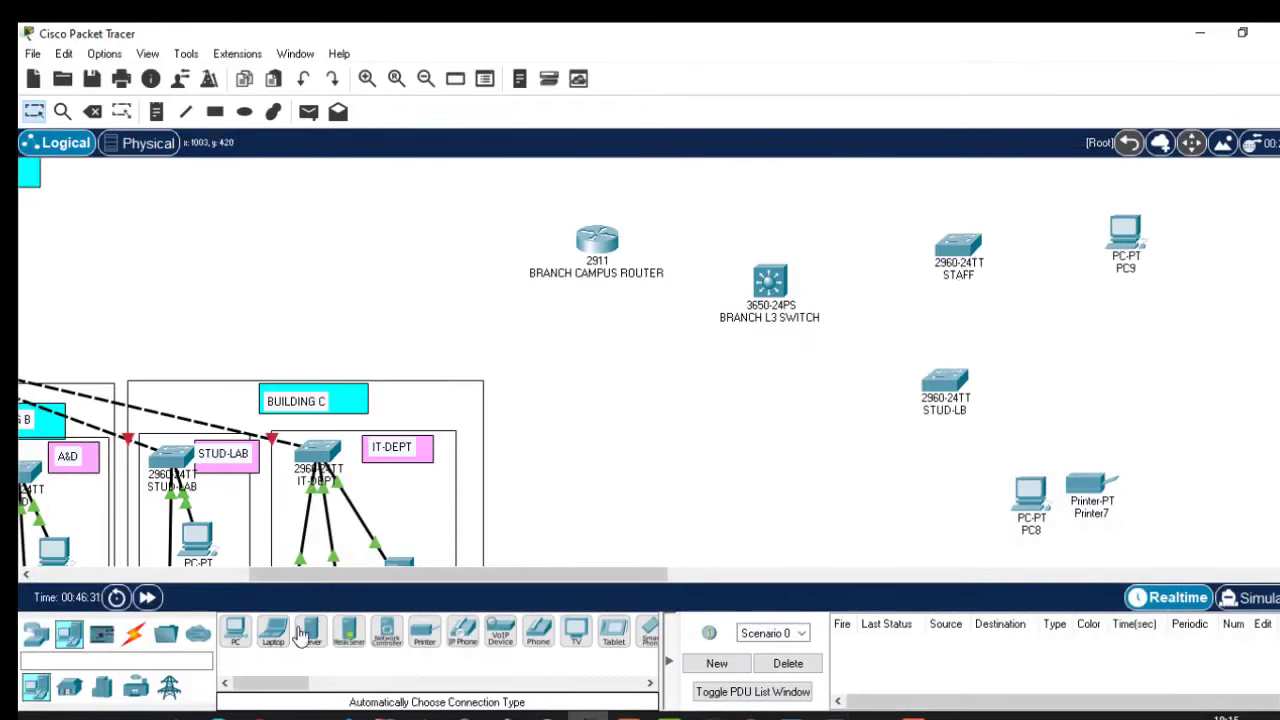
pyautogui.moveTo(425, 640); pyautogui.dragTo(1214, 262)
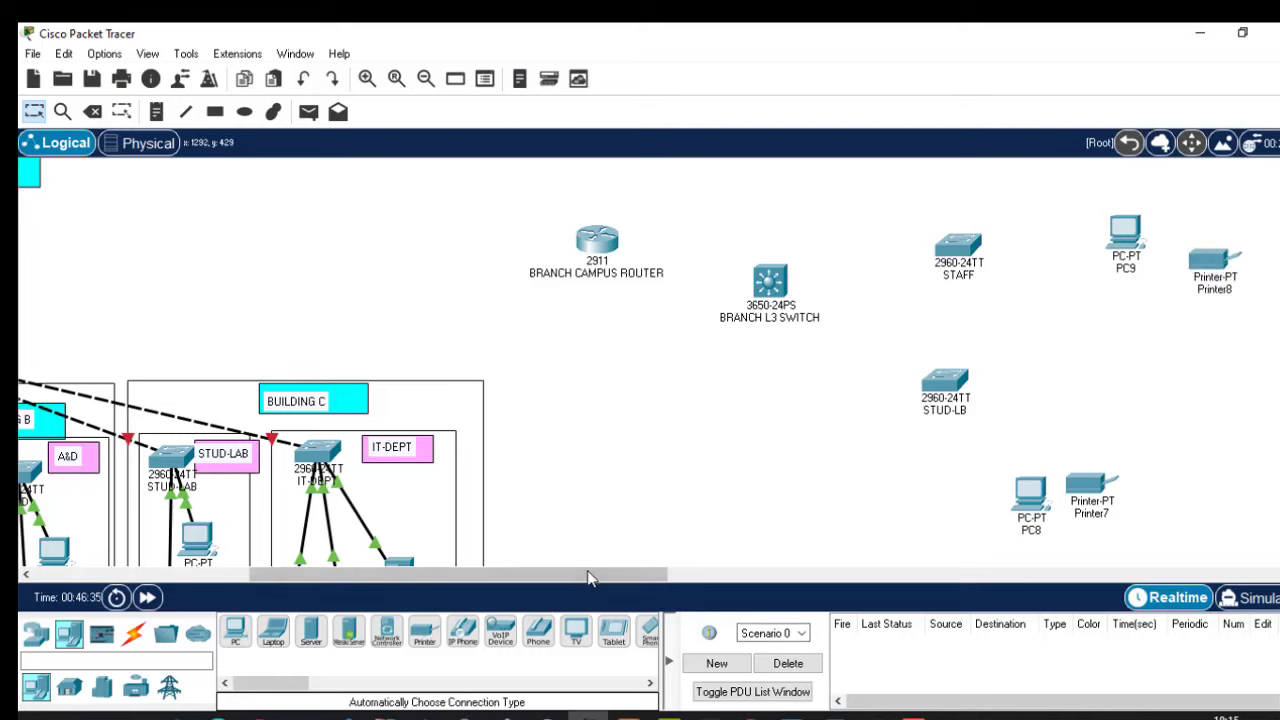
# Step: Install an HWIC-2T module in the second slot of the powered-off BRANCH CAMPUS ROUTER, switch it back on and close its window
pyautogui.moveTo(588, 567); pyautogui.dragTo(460, 568)
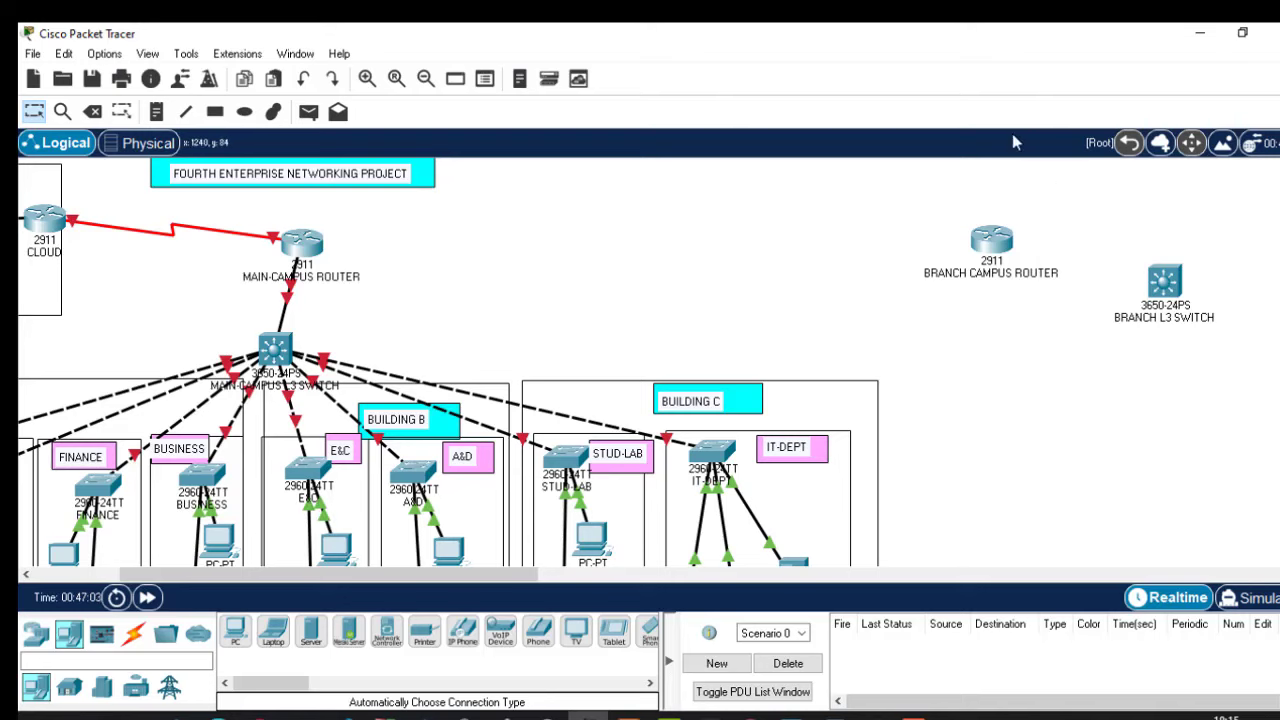
pyautogui.click(992, 238)
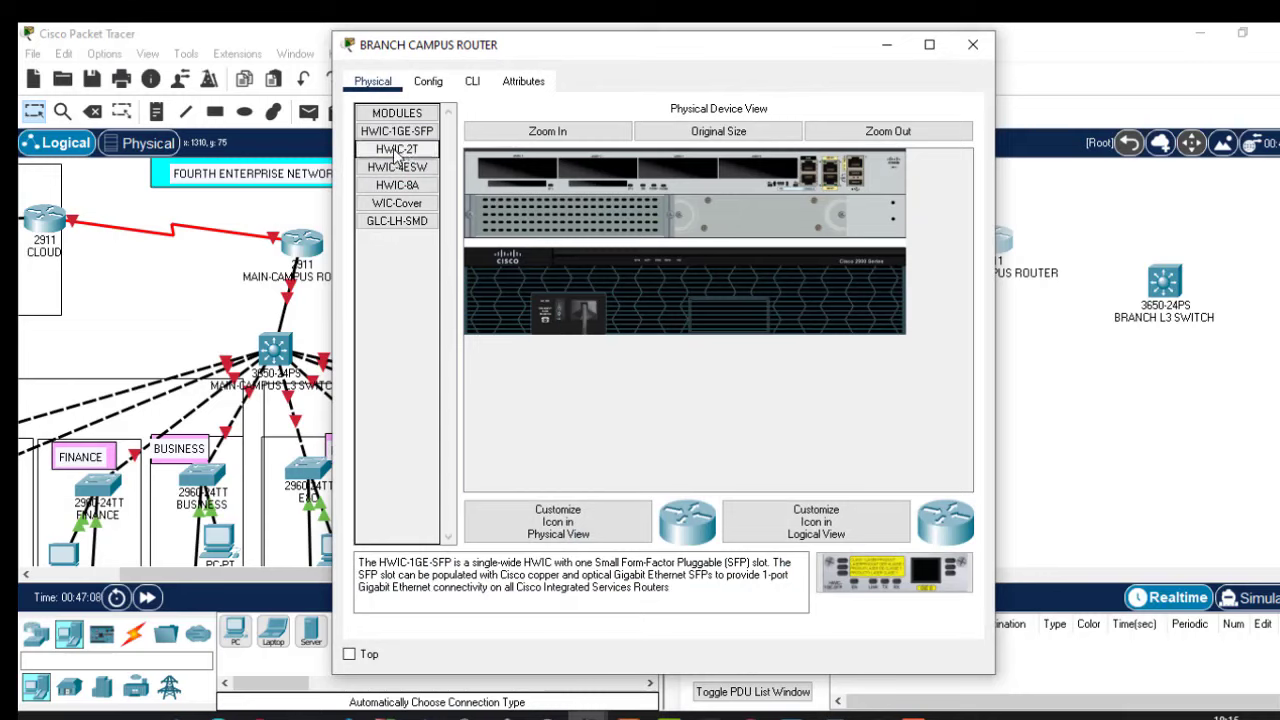
pyautogui.moveTo(397, 155); pyautogui.dragTo(603, 183)
pyautogui.moveTo(560, 318); pyautogui.dragTo(560, 318)
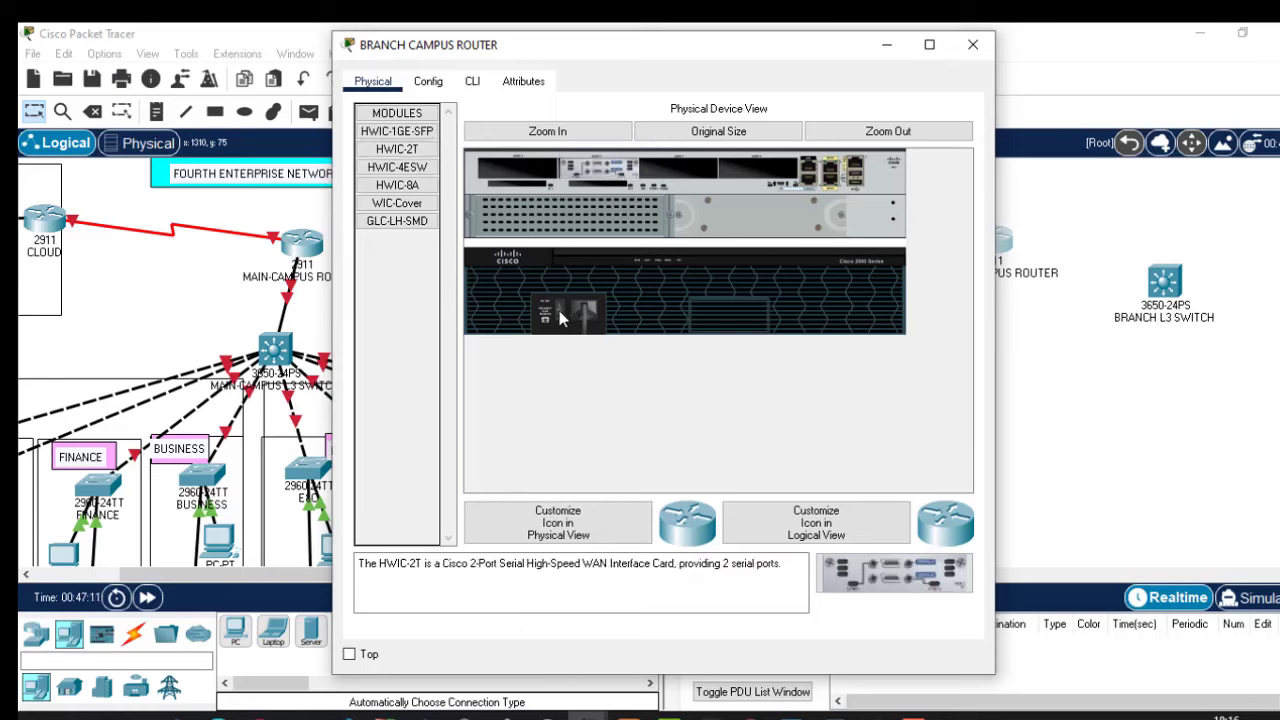
pyautogui.click(973, 46)
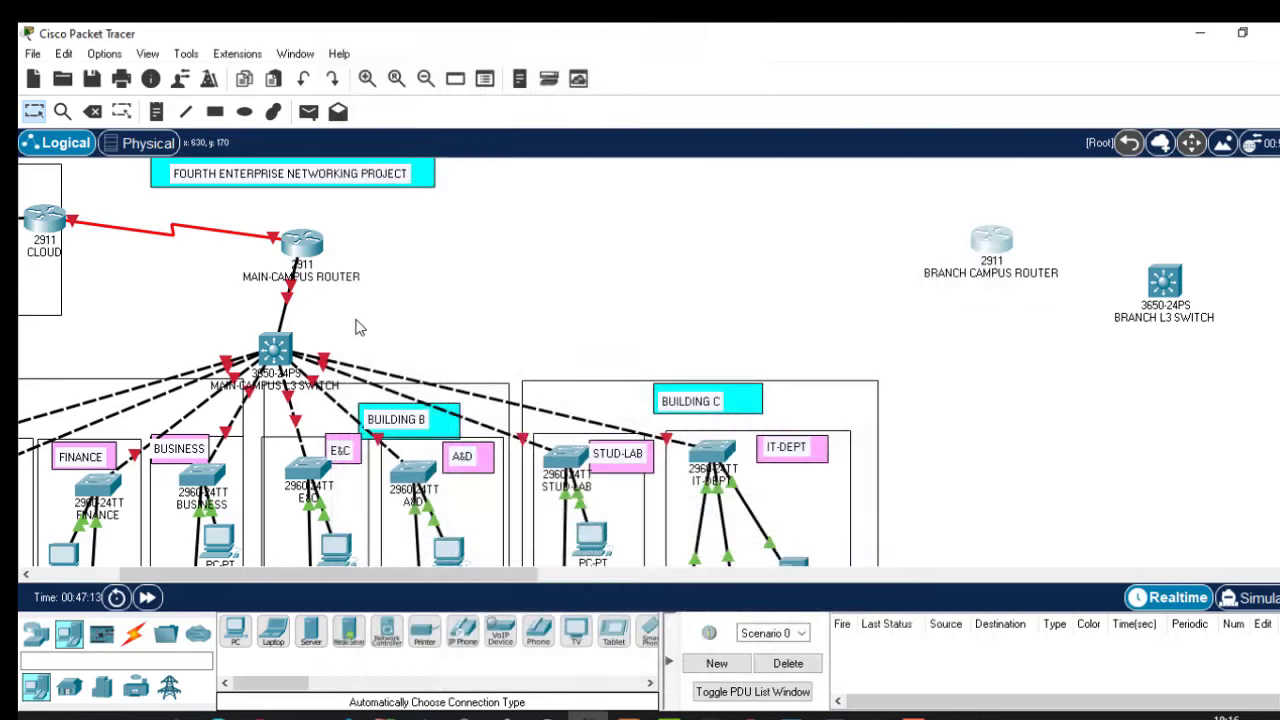
# Step: Link the MAIN-CAMPUS ROUTER's Serial0/1/1 to the BRANCH CAMPUS ROUTER's Serial0/2/0 with a Serial DCE cable
pyautogui.click(133, 633)
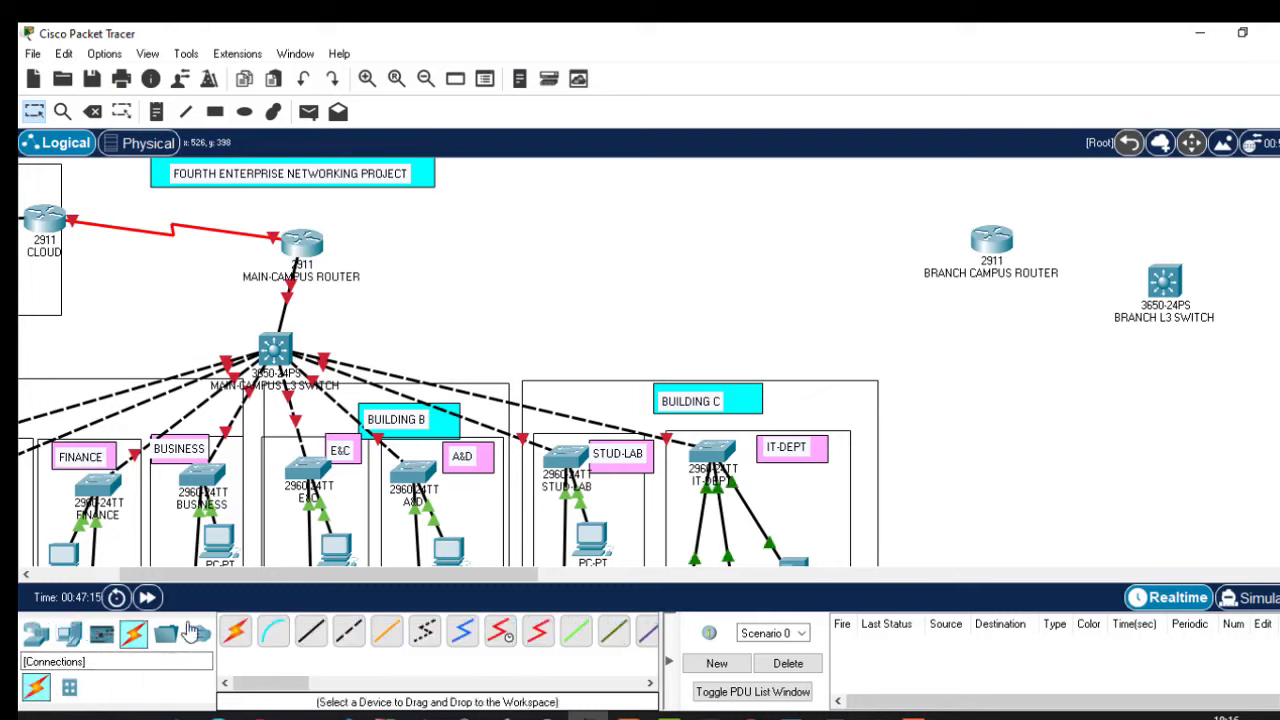
pyautogui.click(502, 629)
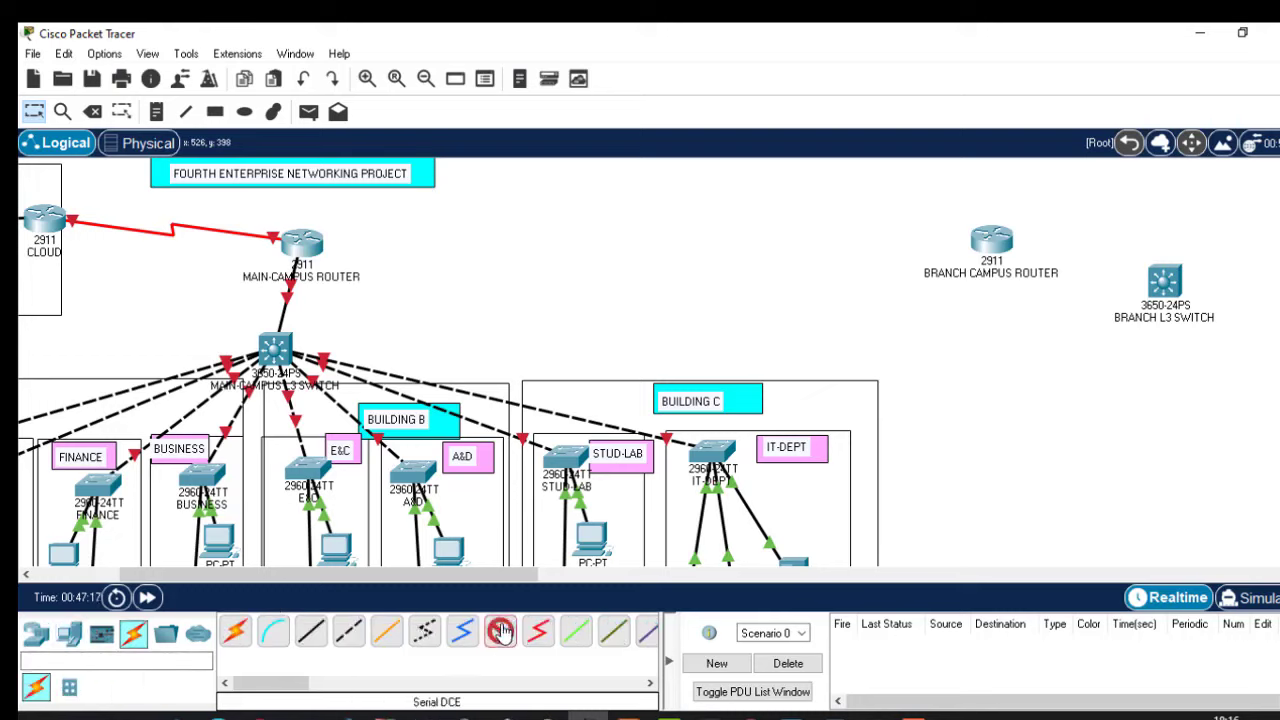
pyautogui.click(301, 243)
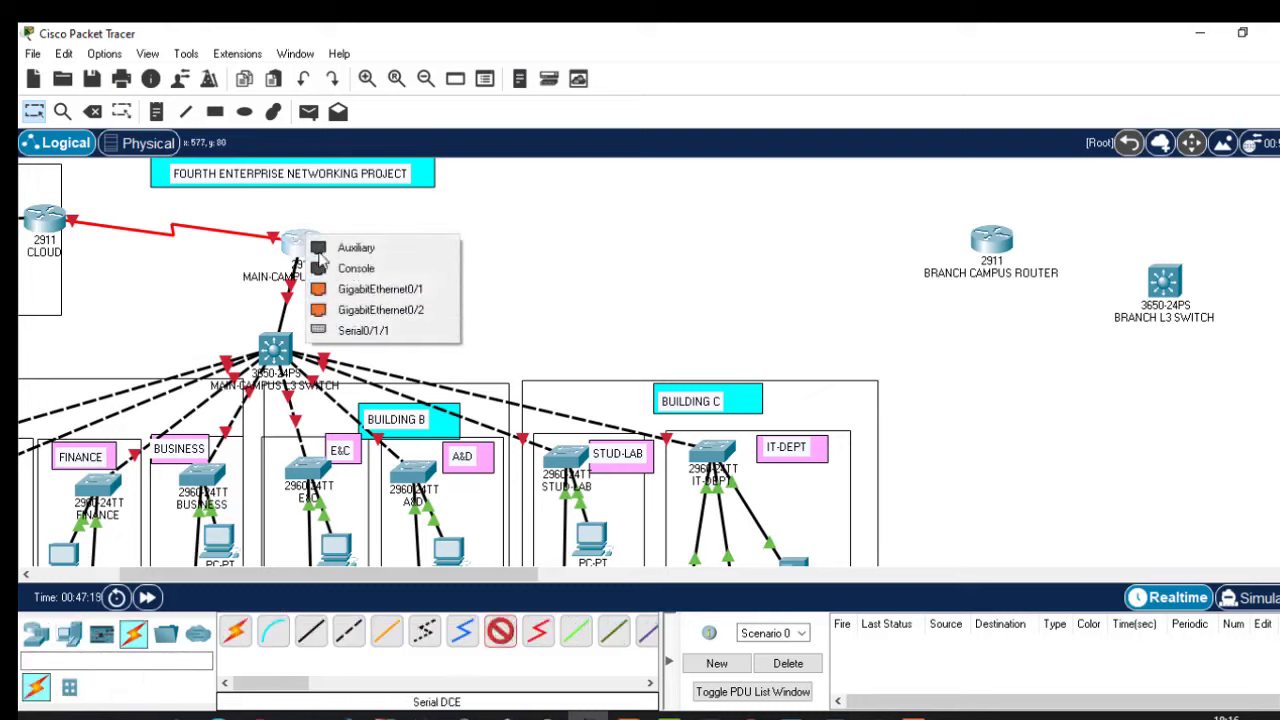
pyautogui.click(375, 330)
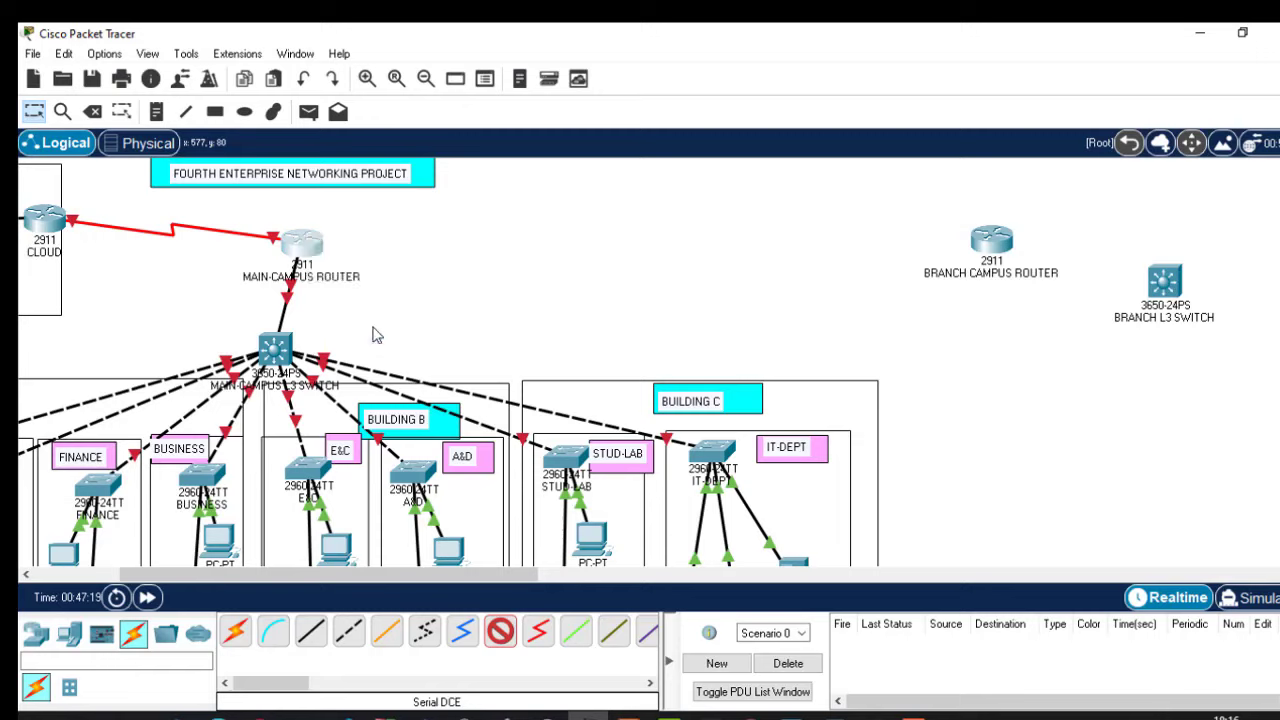
pyautogui.click(1001, 242)
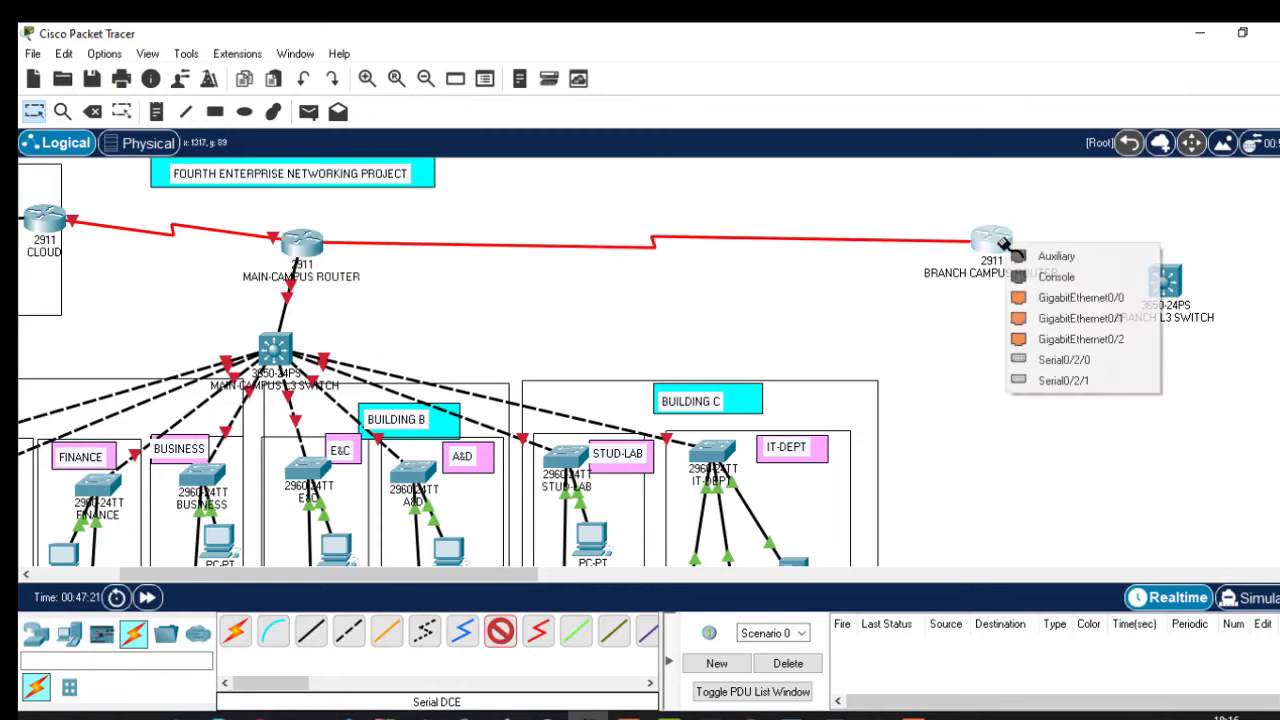
pyautogui.click(1062, 360)
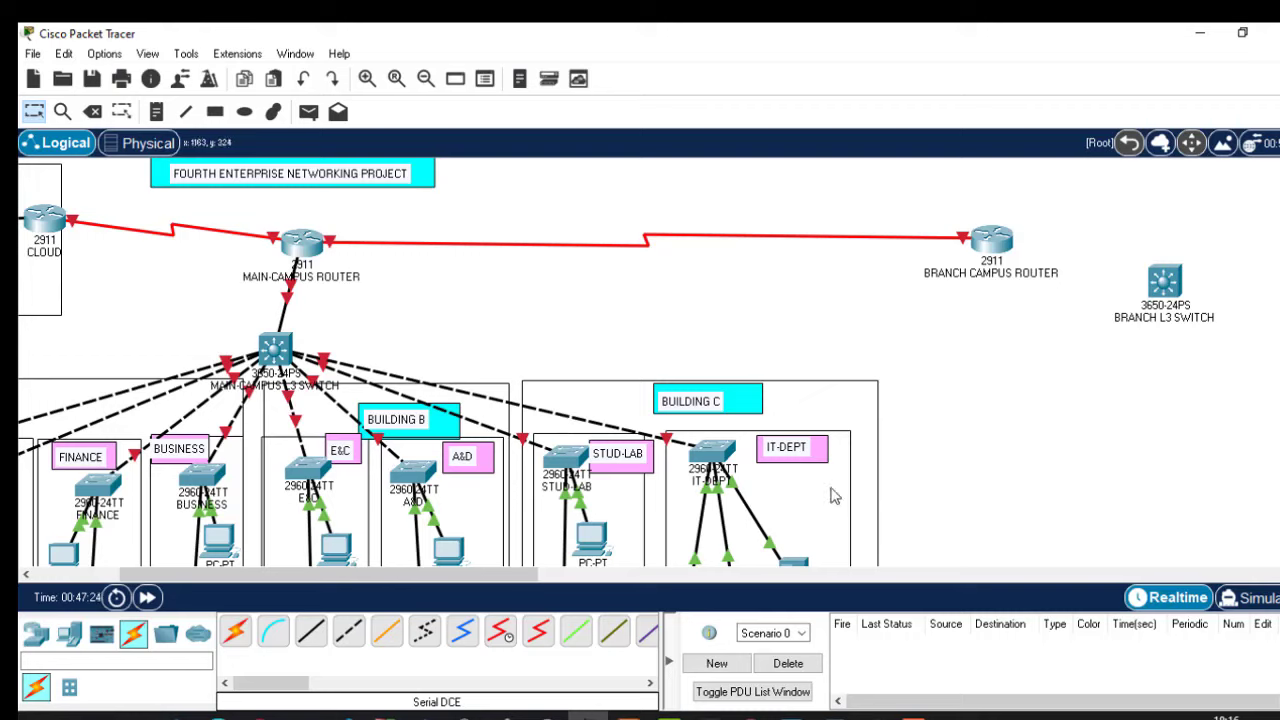
# Step: Cable the BRANCH CAMPUS ROUTER to the BRANCH L3 SWITCH using the automatically chosen connection type
pyautogui.moveTo(414, 575); pyautogui.dragTo(575, 585)
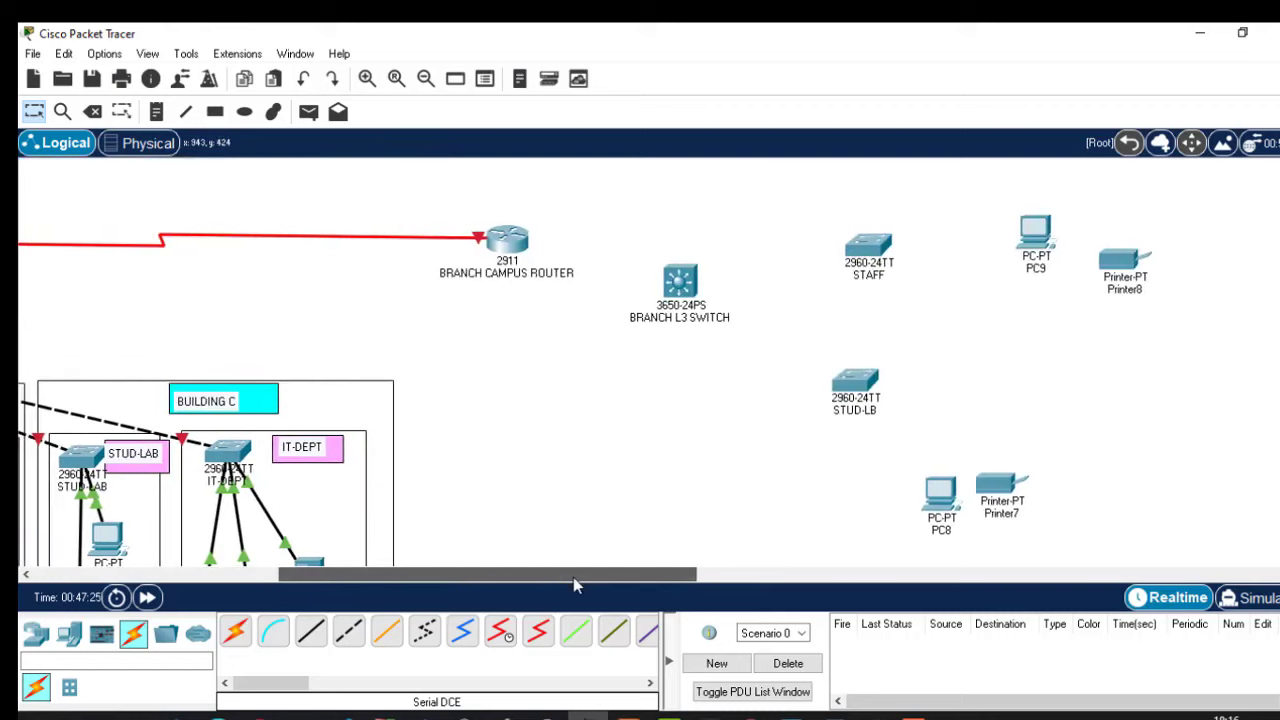
pyautogui.click(249, 632)
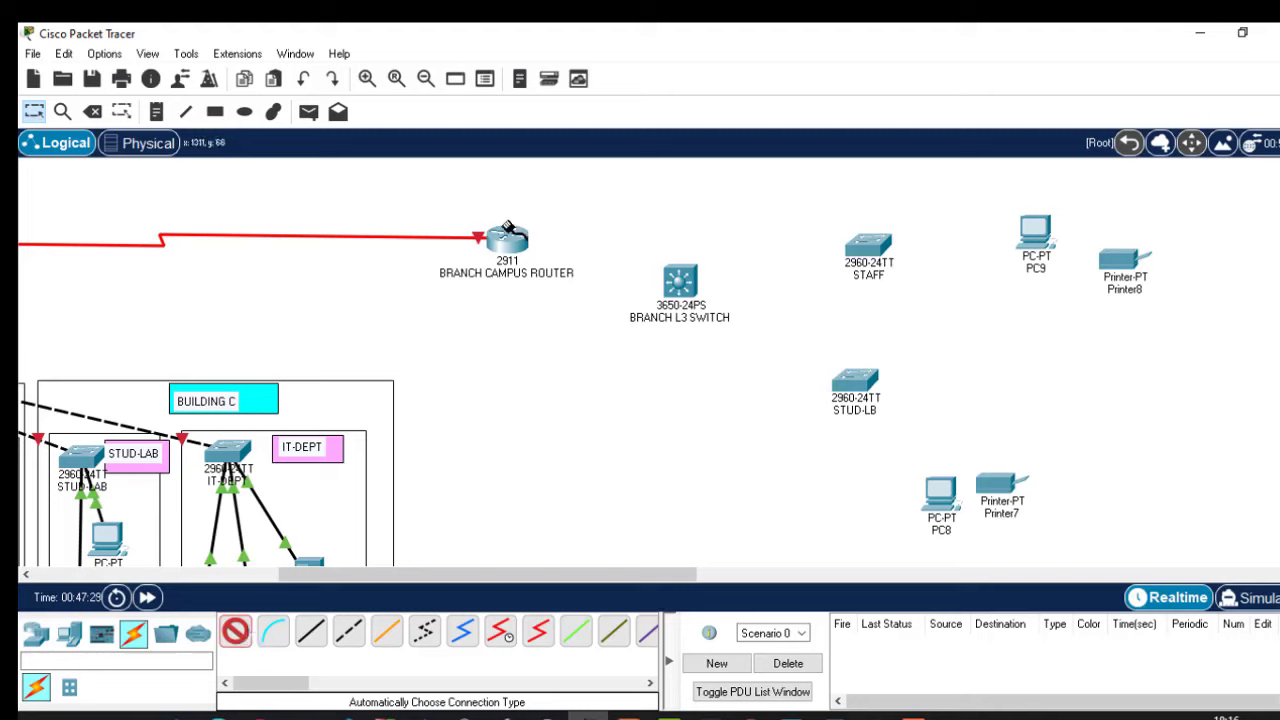
pyautogui.click(506, 236)
pyautogui.click(690, 285)
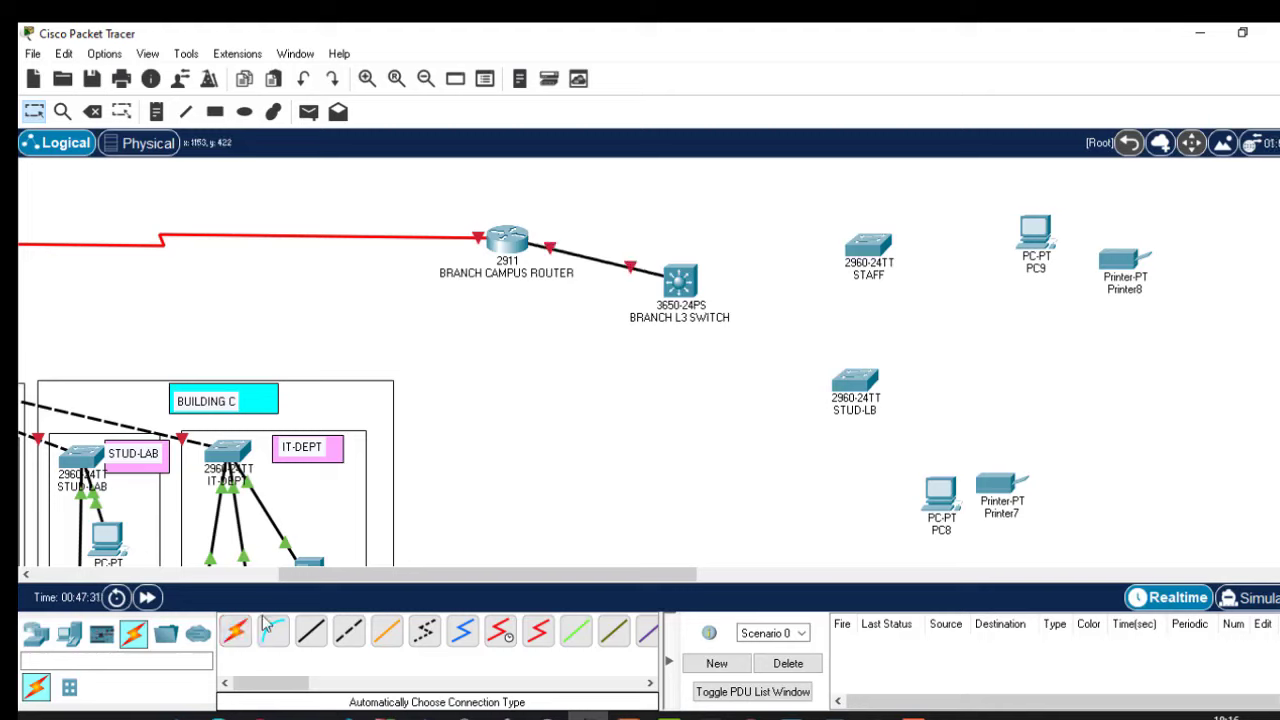
# Step: Connect the BRANCH L3 SWITCH to both the STAFF and STUD-LB switches using automatically chosen cables
pyautogui.click(235, 632)
pyautogui.click(680, 280)
pyautogui.click(868, 245)
pyautogui.click(680, 280)
pyautogui.click(855, 385)
# Step: Connect PC9 and Printer8 to the STAFF switch, and PC8 and Printer7 to the STUD-LB switch, using automatically chosen cables
pyautogui.click(235, 632)
pyautogui.click(868, 245)
pyautogui.click(1035, 232)
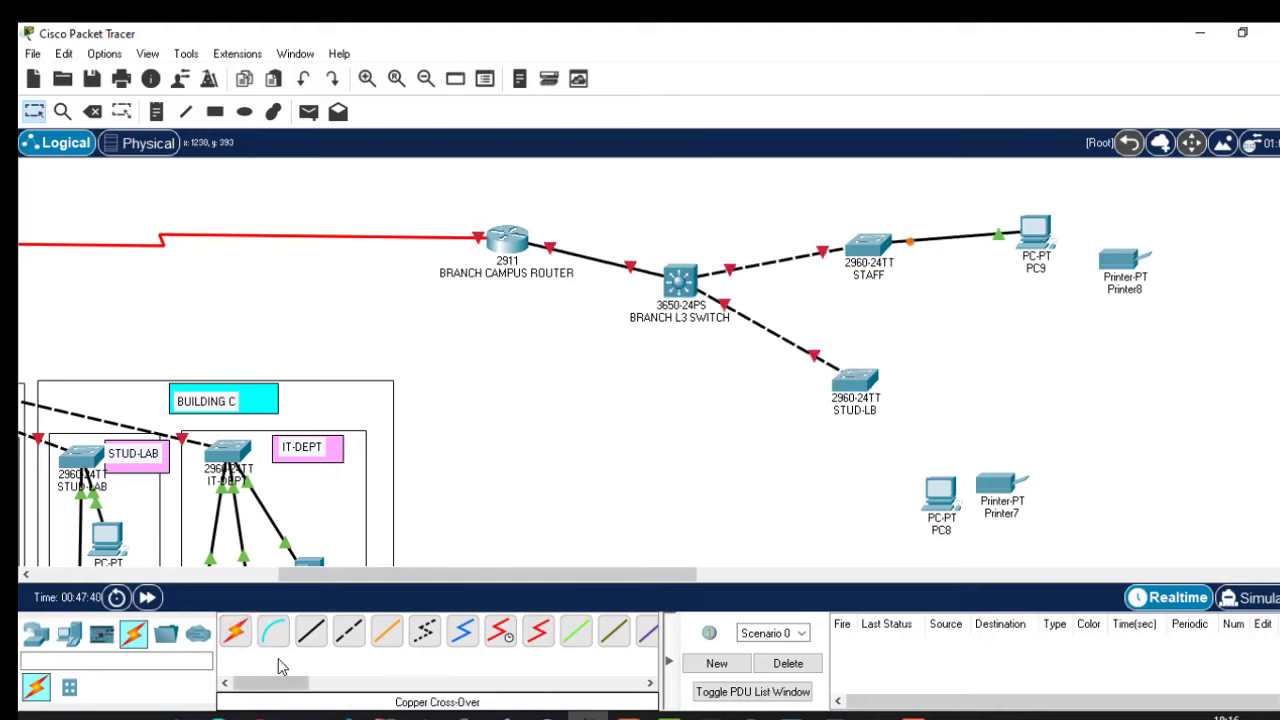
pyautogui.click(235, 632)
pyautogui.click(855, 385)
pyautogui.click(1000, 483)
pyautogui.click(855, 388)
pyautogui.click(943, 497)
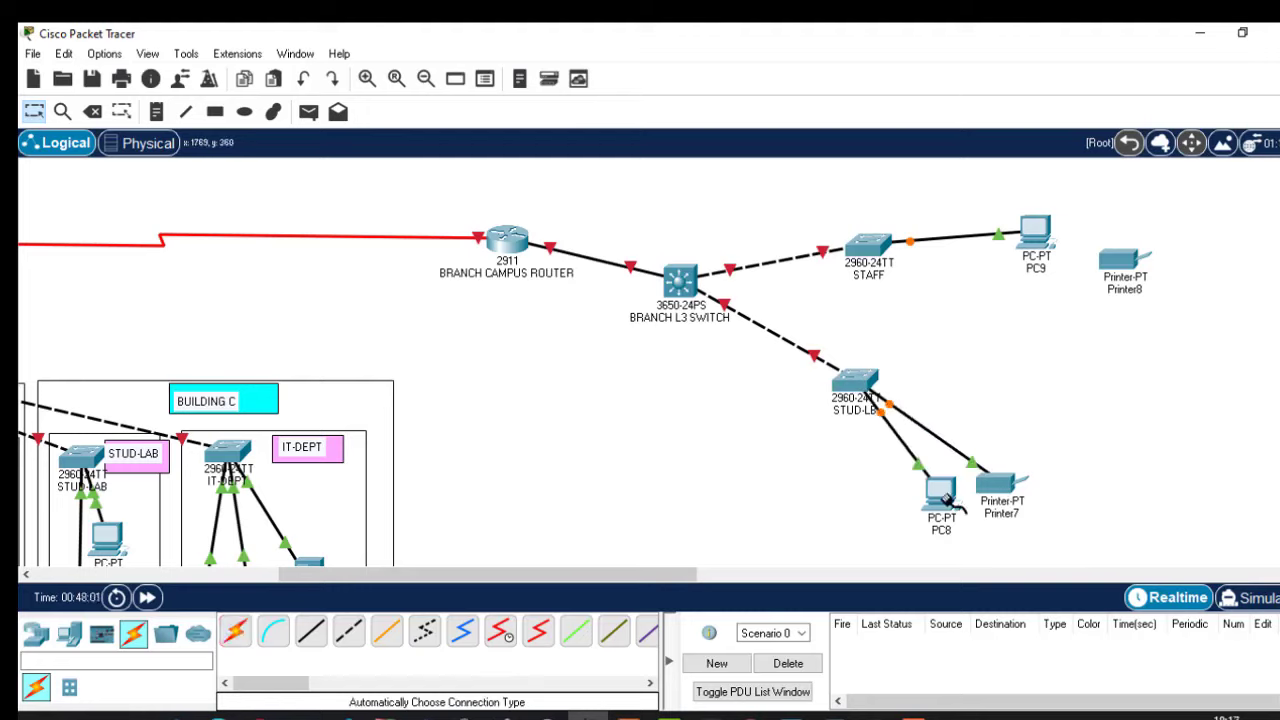
pyautogui.click(235, 632)
pyautogui.click(868, 245)
pyautogui.click(1122, 258)
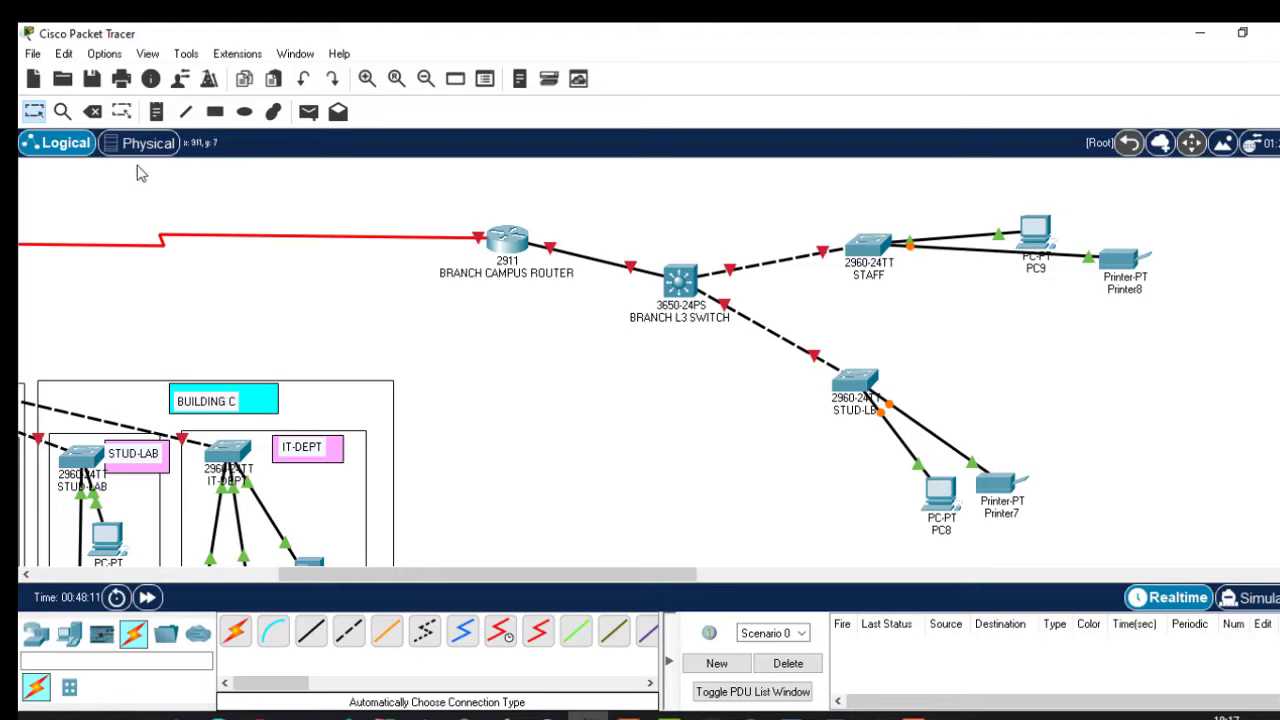
# Step: Draw an unfilled, black-outlined rectangle enclosing all the branch campus devices
pyautogui.click(215, 111)
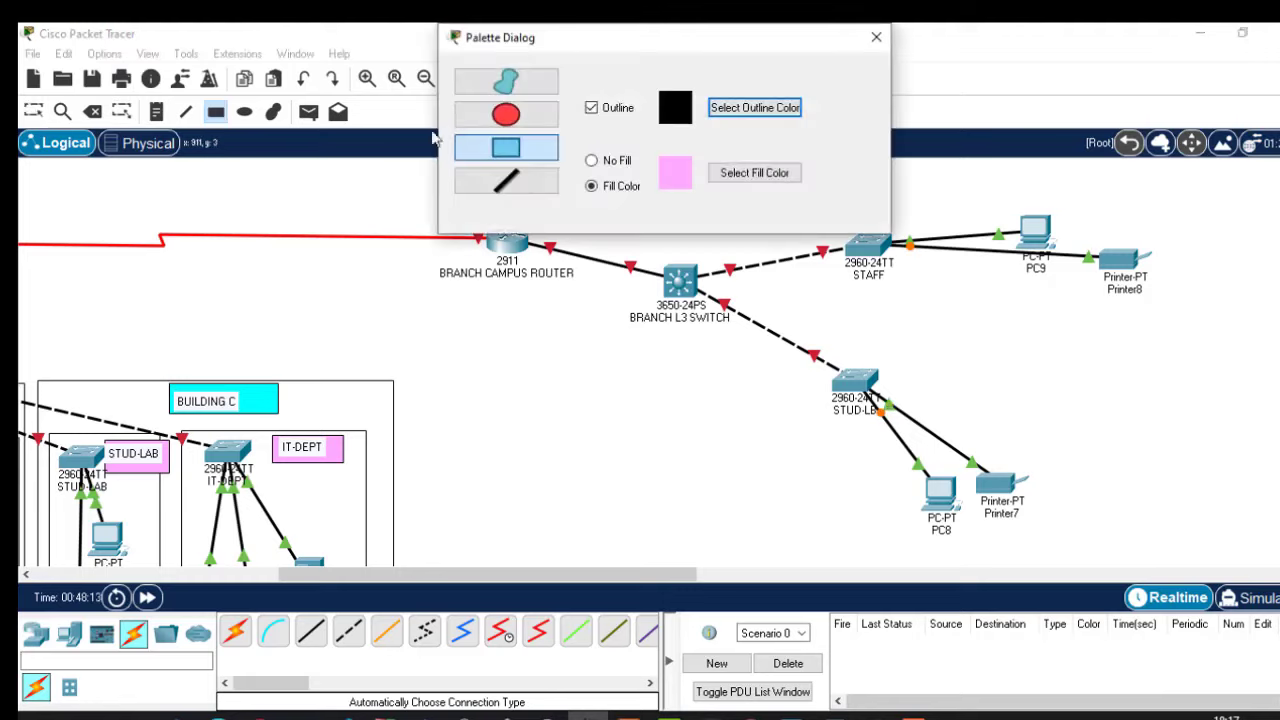
pyautogui.click(607, 165)
pyautogui.moveTo(408, 168); pyautogui.dragTo(1197, 718)
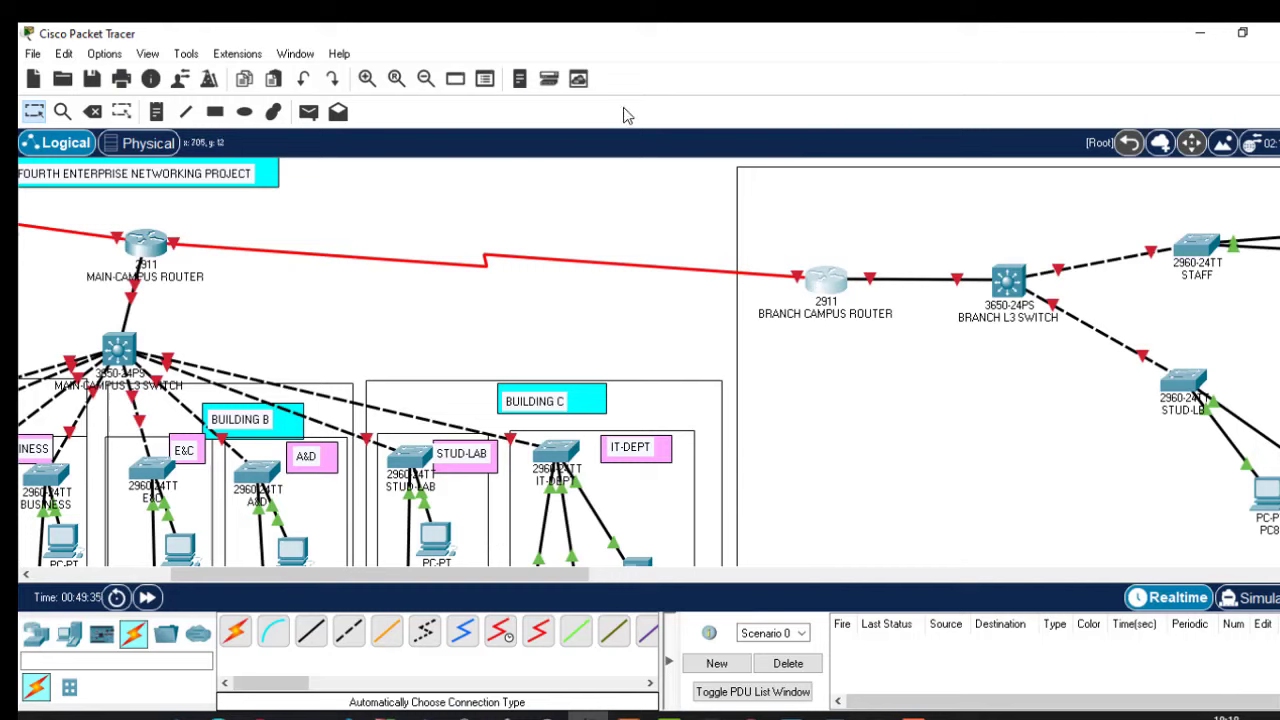
# Step: Add the note ALBION CAMPUS BRANCH NETWORK above the BRANCH CAMPUS ROUTER inside the branch rectangle
pyautogui.click(157, 113)
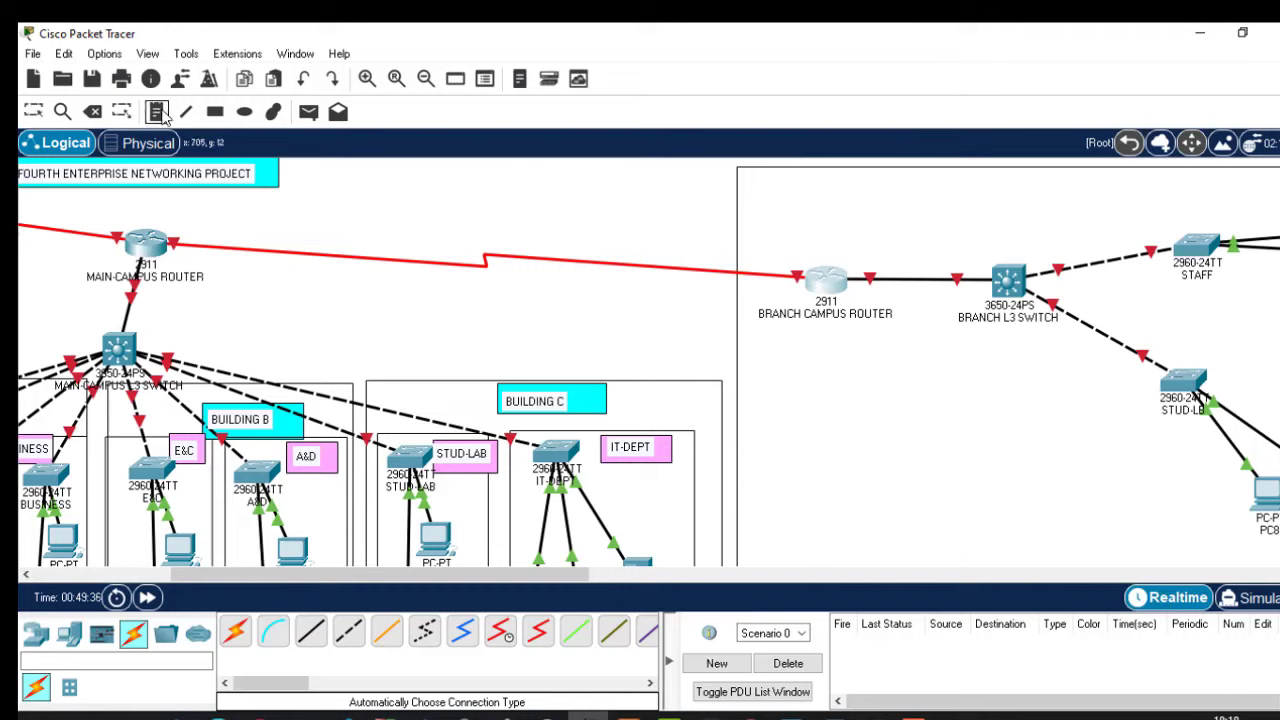
pyautogui.click(782, 186)
pyautogui.write('ALBIO')
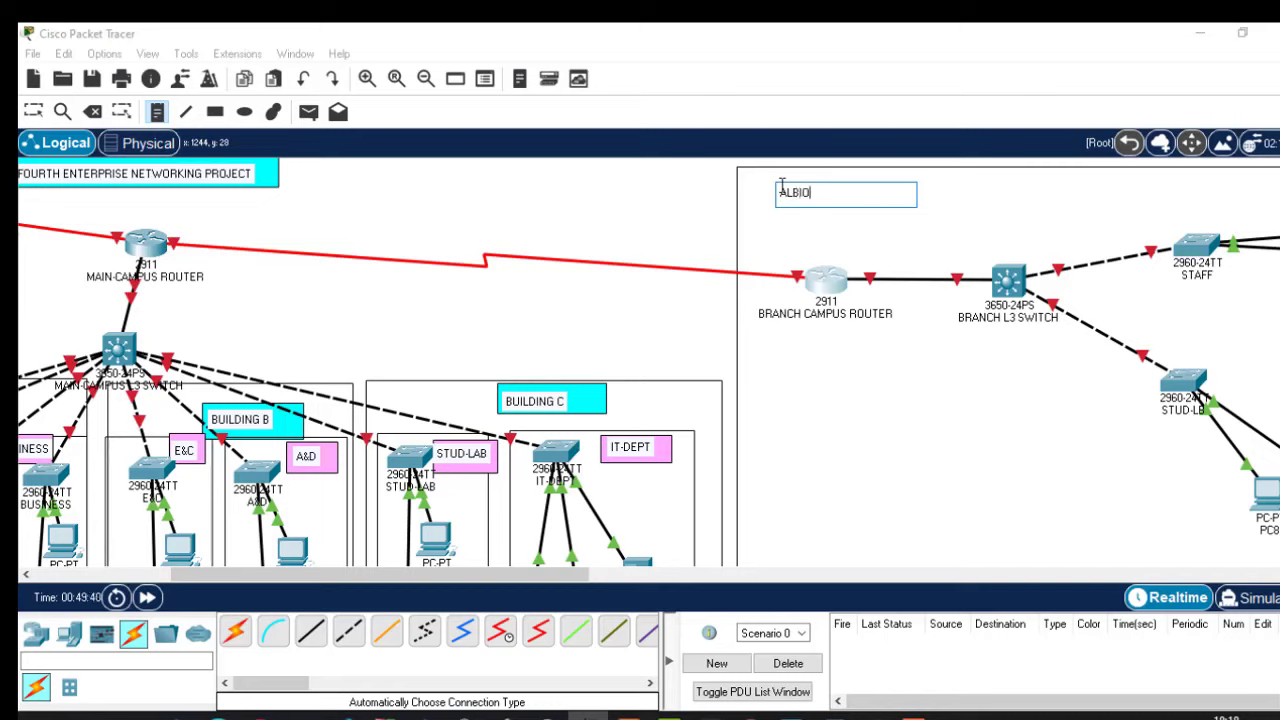
pyautogui.write('N BRANCH NETWO')
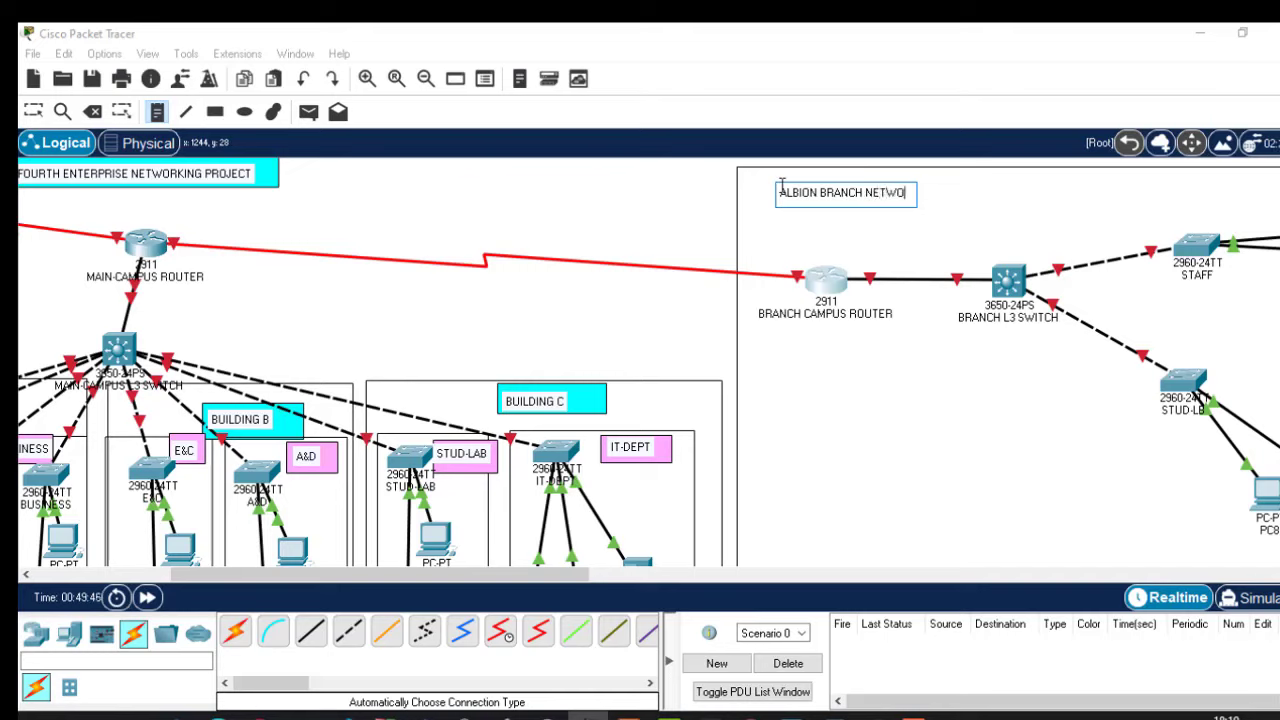
pyautogui.write('RK')
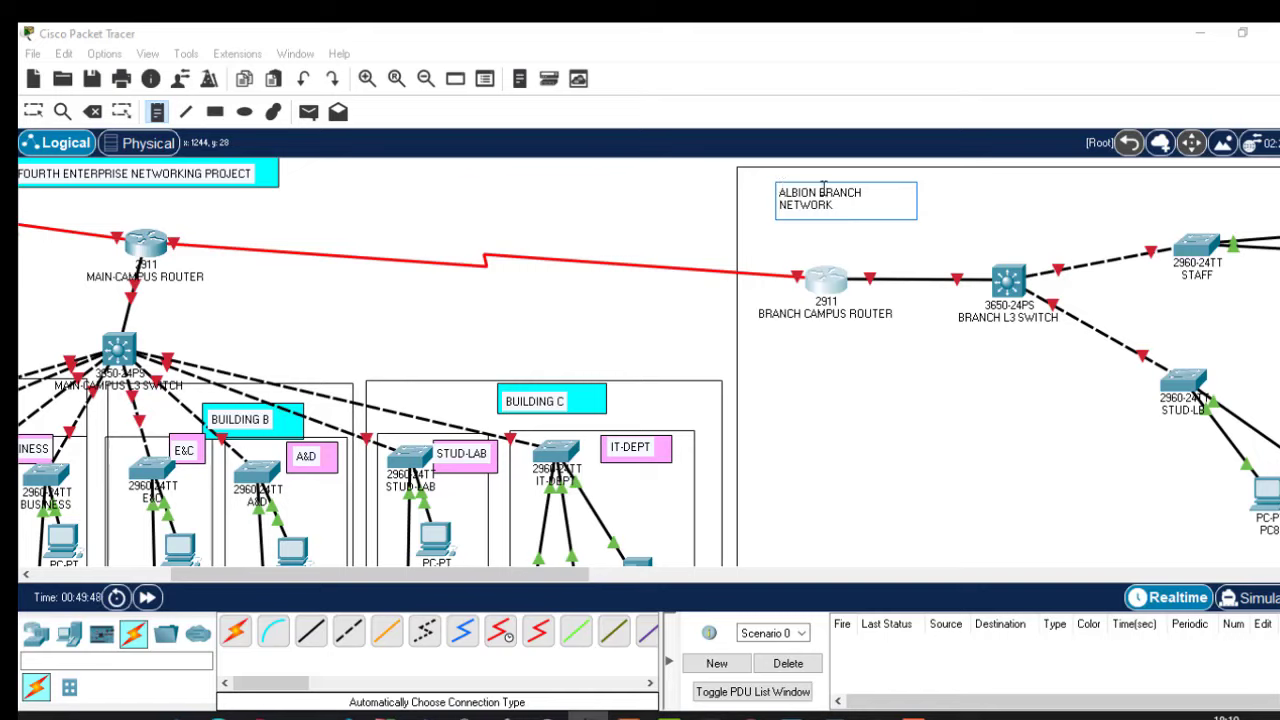
pyautogui.write('CAMPUS')
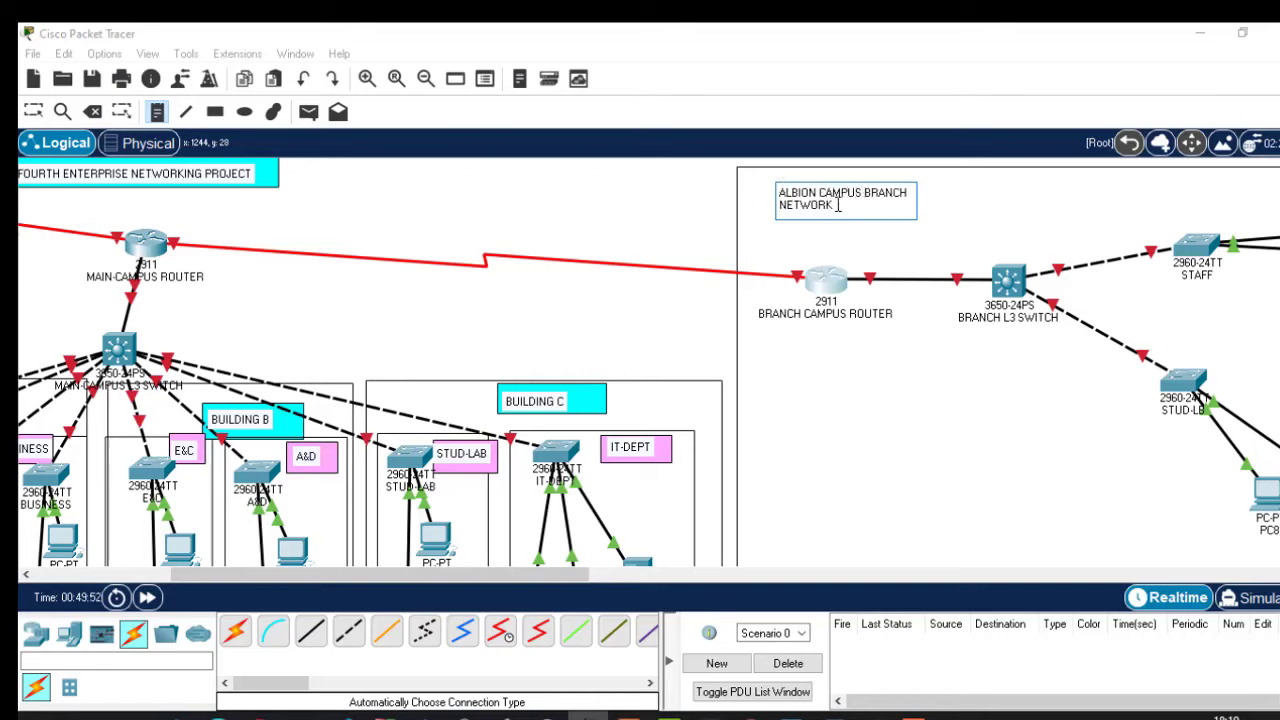
# Step: Copy the branch note's text into a new note above the main campus and reword it as ALBION MAIN CAMPUS NETWORK
pyautogui.moveTo(838, 205); pyautogui.dragTo(771, 193)
pyautogui.hotkey('ctrl', 'c')
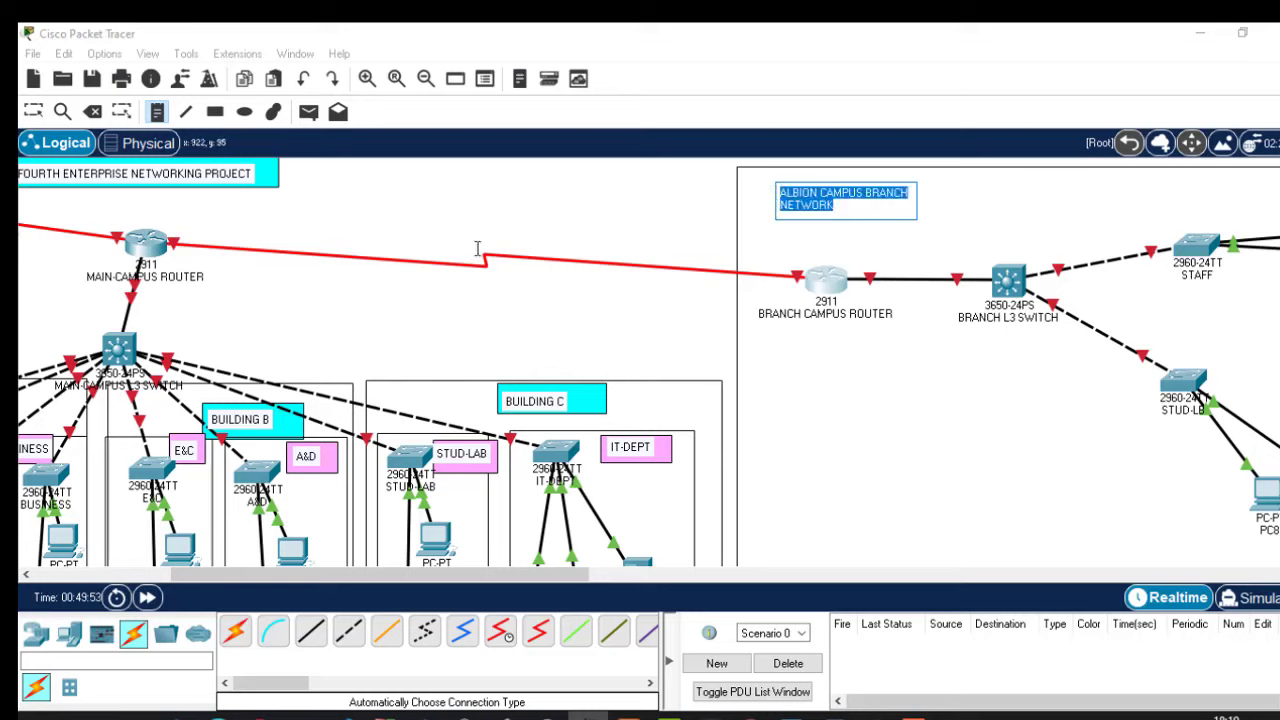
pyautogui.click(363, 196)
pyautogui.hotkey('ctrl', 'v')
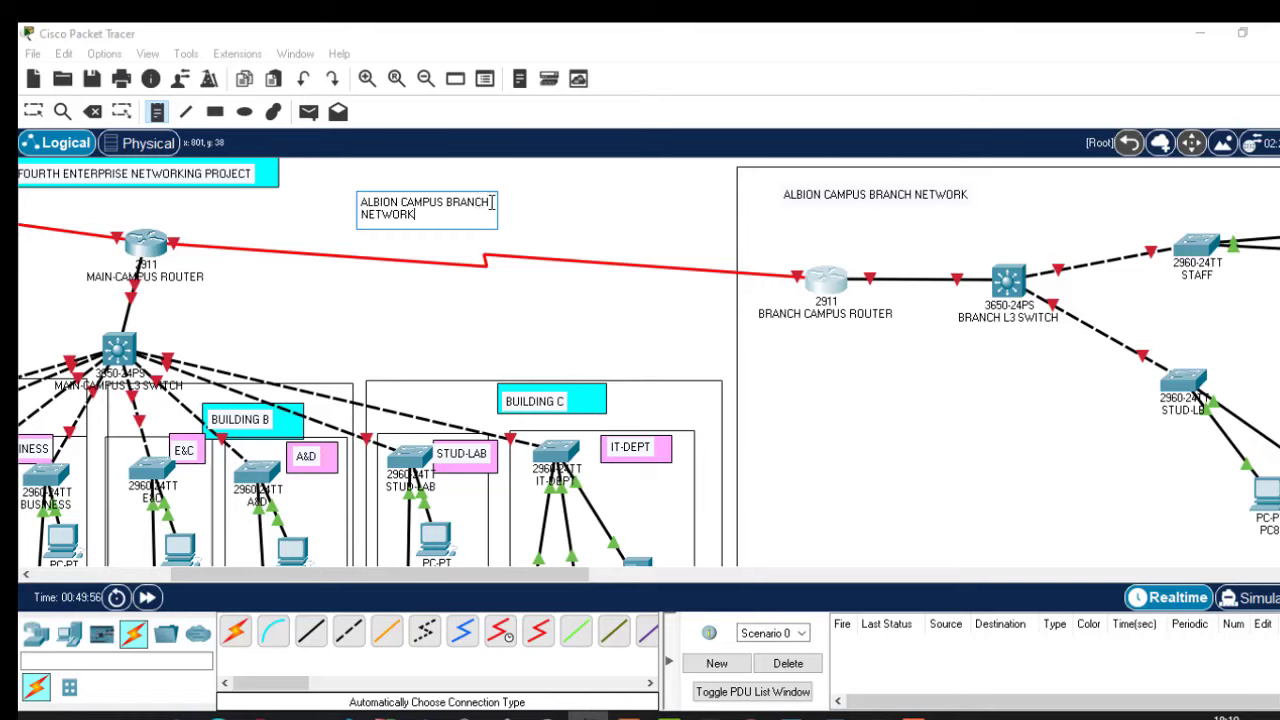
pyautogui.moveTo(491, 202); pyautogui.dragTo(456, 201)
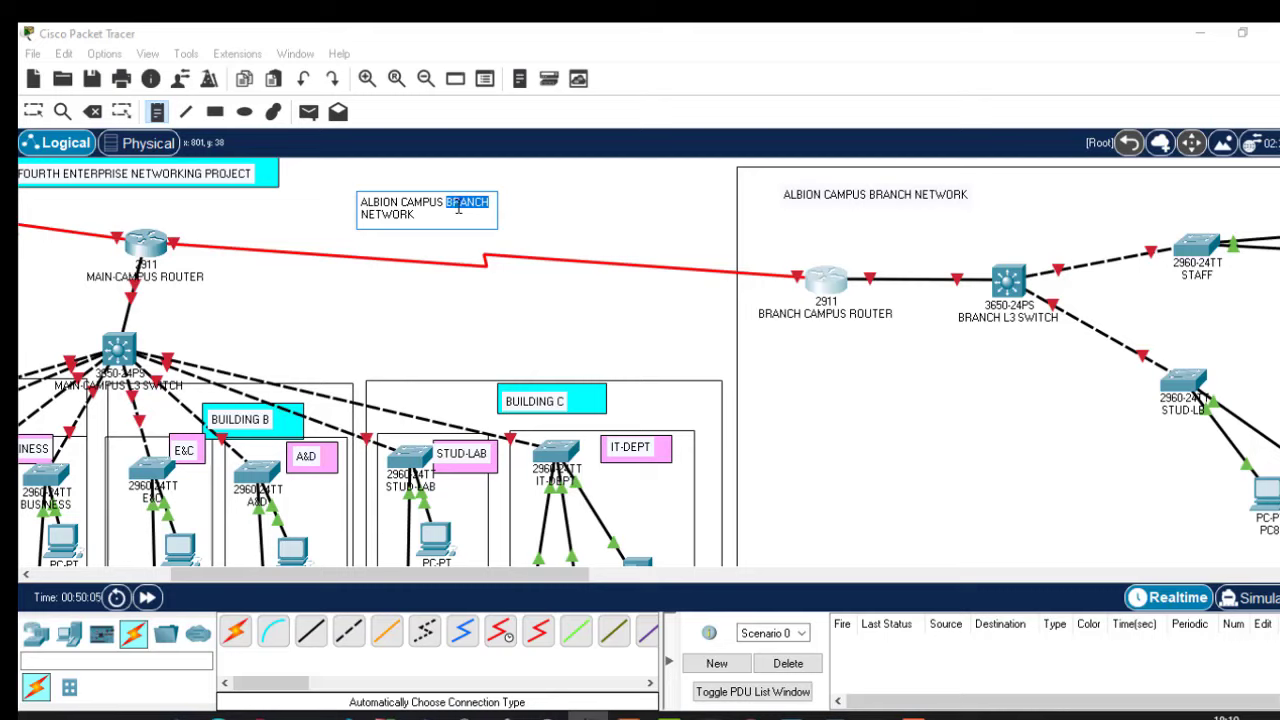
pyautogui.press('BackSpace')
pyautogui.click(402, 202)
pyautogui.write('MAIN')
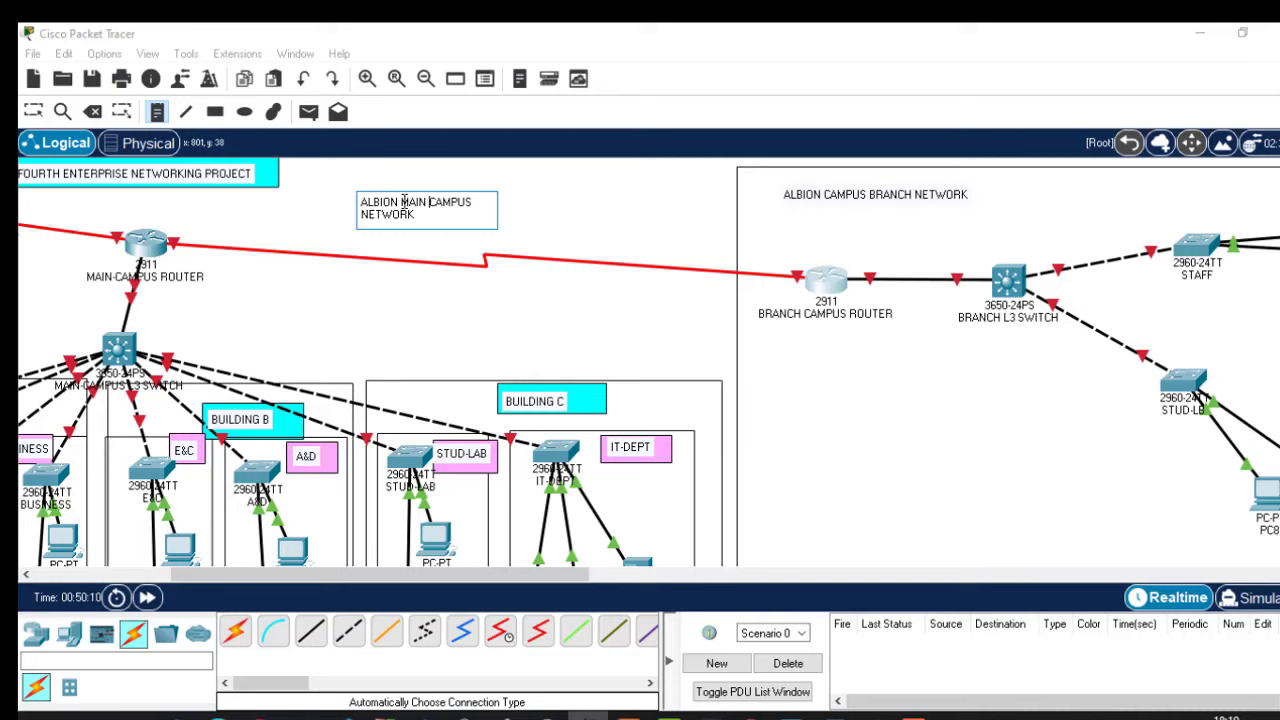
pyautogui.press('Escape')
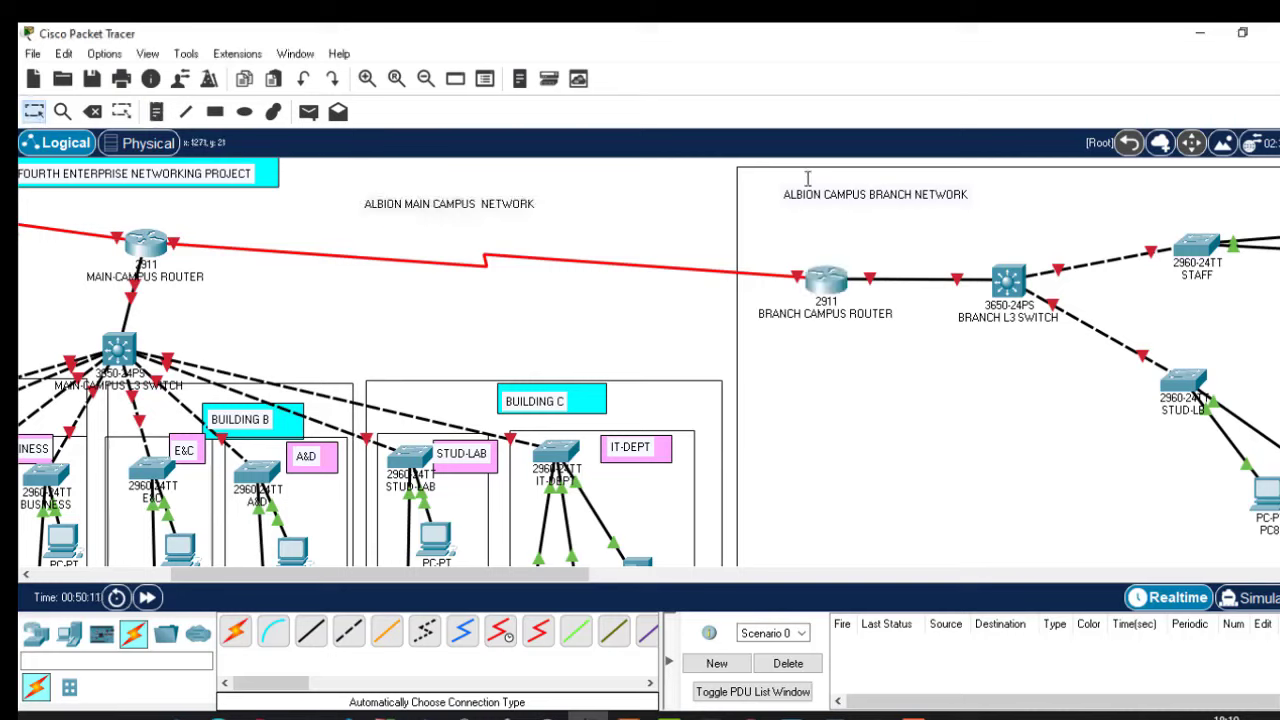
# Step: Reword the branch area's note to read ALBION BRANCH CAMPUS NETWORK
pyautogui.doubleClick(936, 205)
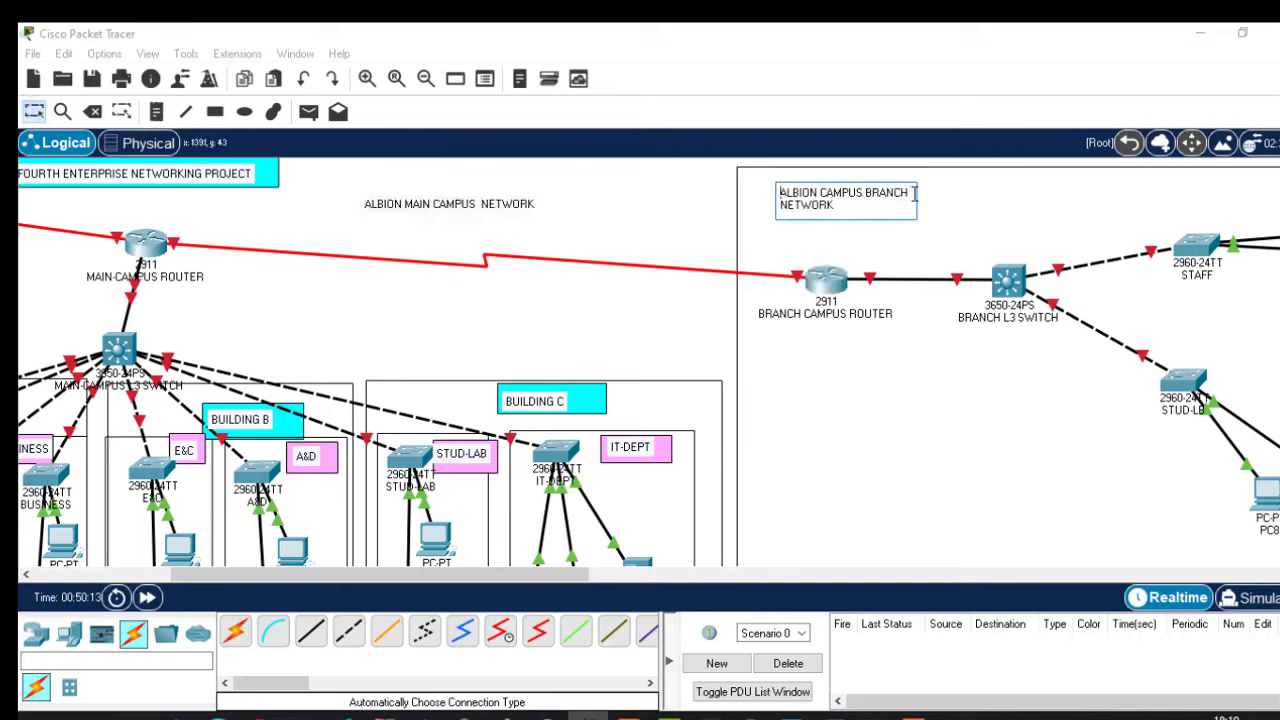
pyautogui.moveTo(913, 194); pyautogui.dragTo(864, 196)
pyautogui.press('BackSpace')
pyautogui.click(821, 193)
pyautogui.write('B')
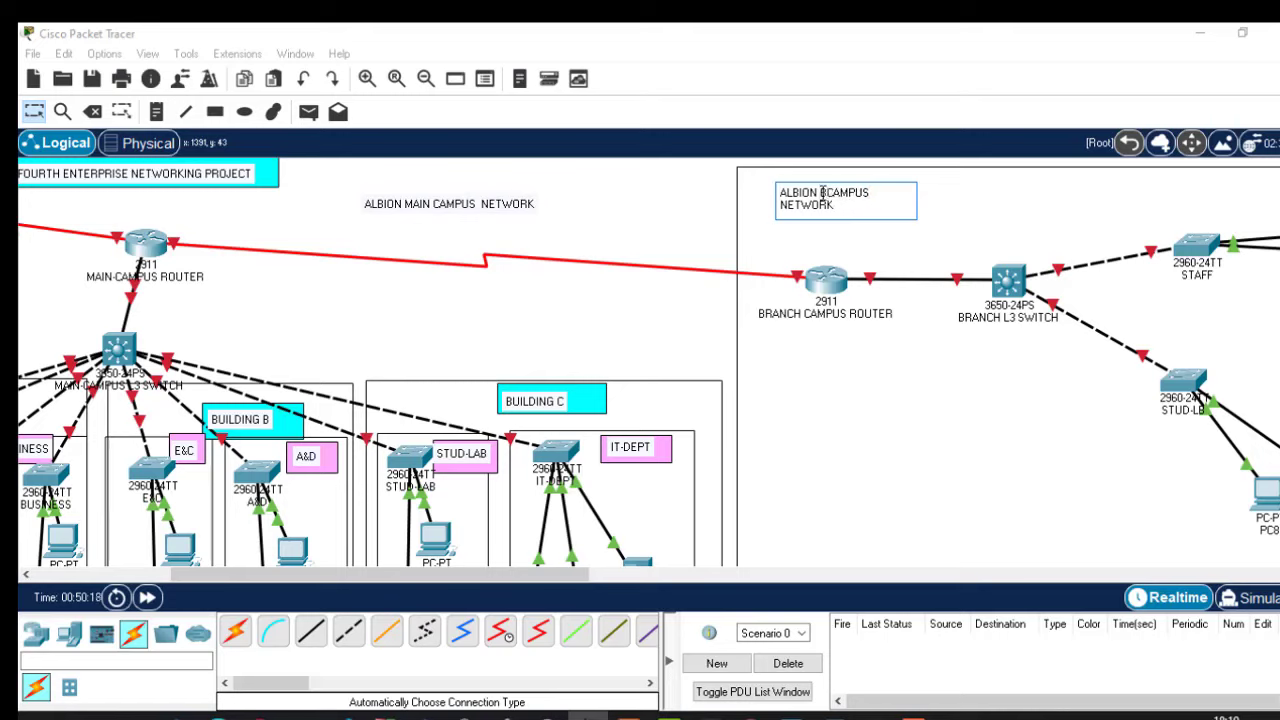
pyautogui.write('RACH')
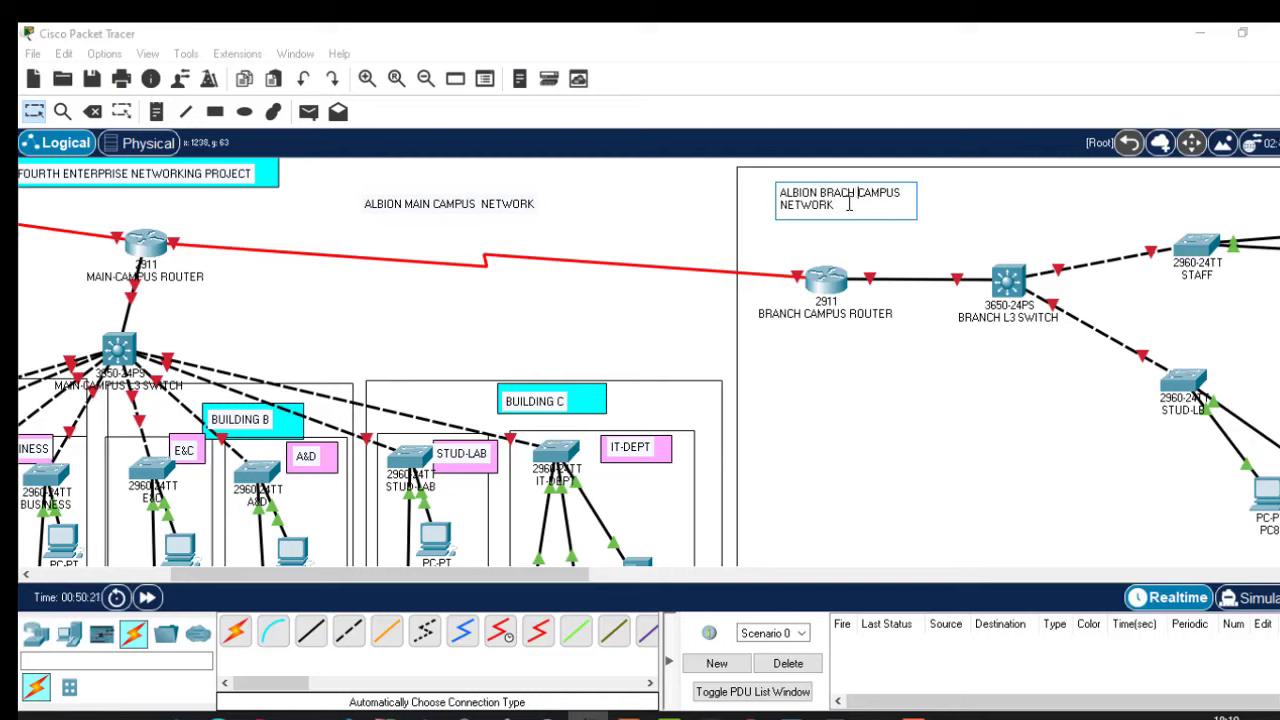
pyautogui.click(843, 193)
pyautogui.write('N')
pyautogui.click(730, 229)
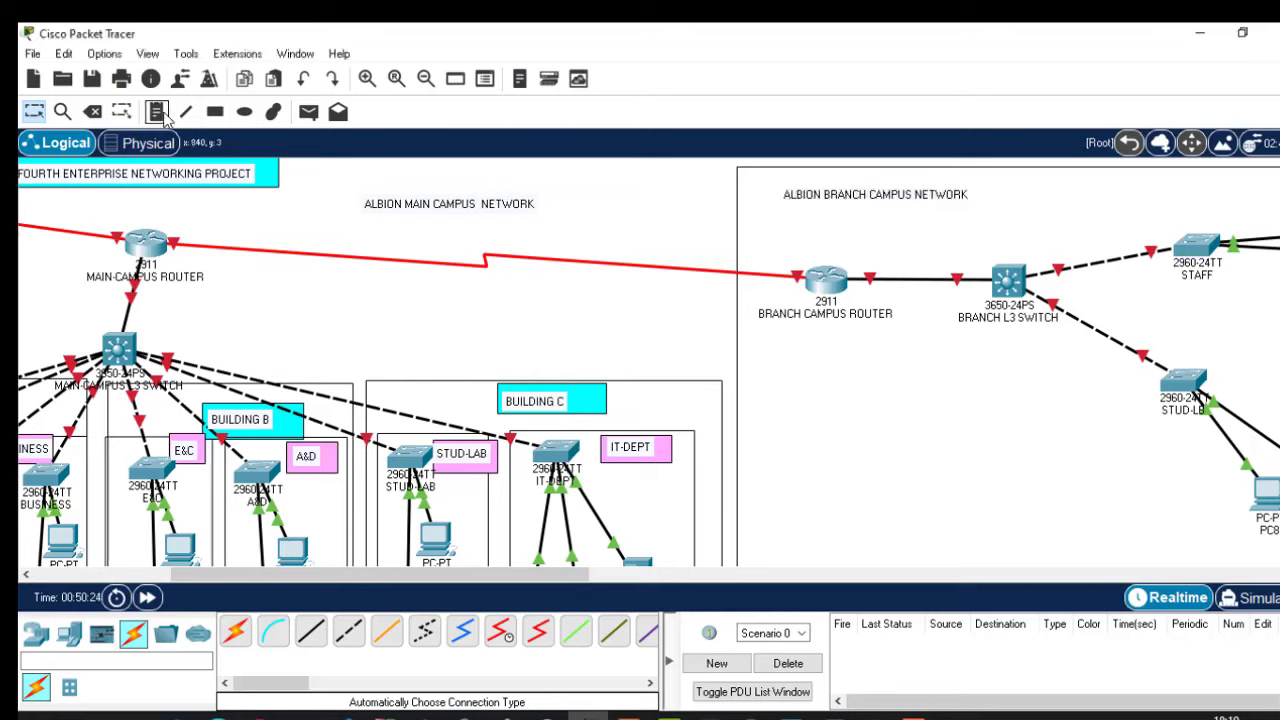
# Step: Draw a rectangle with yellow fill #ffff00 and black outline behind the ALBION MAIN CAMPUS NETWORK note
pyautogui.click(214, 111)
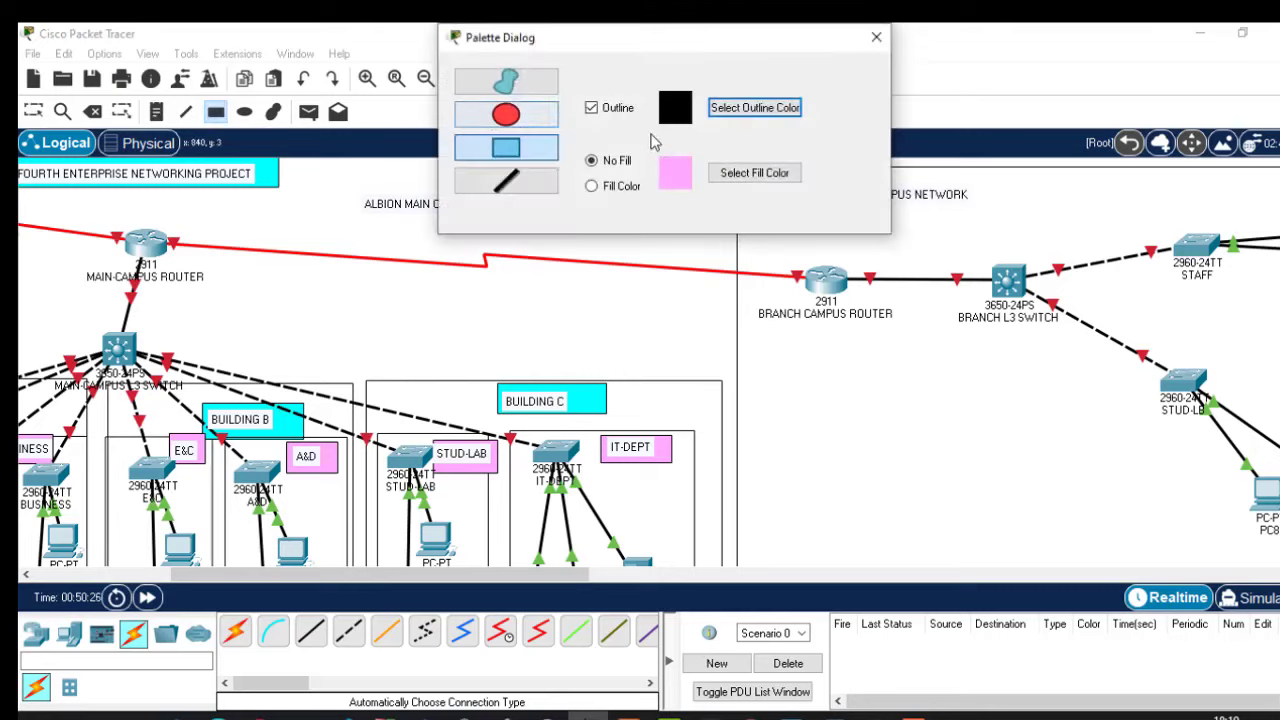
pyautogui.click(607, 188)
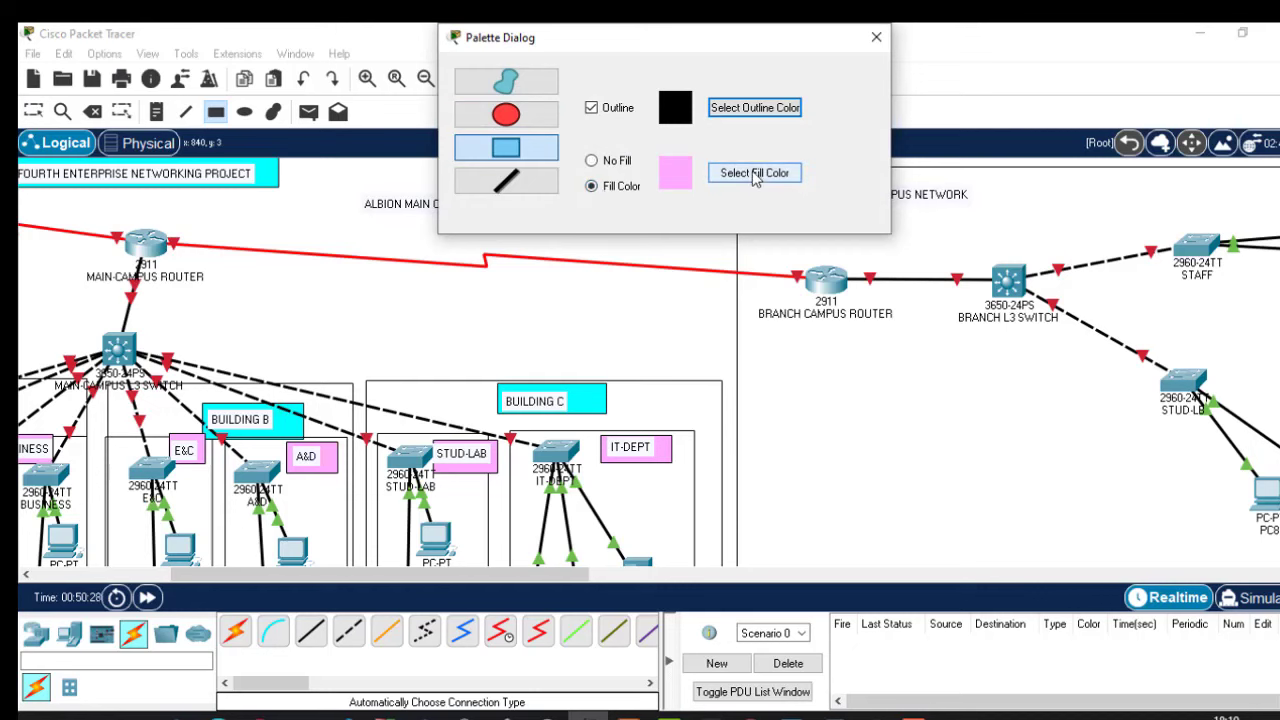
pyautogui.click(755, 175)
pyautogui.click(625, 292)
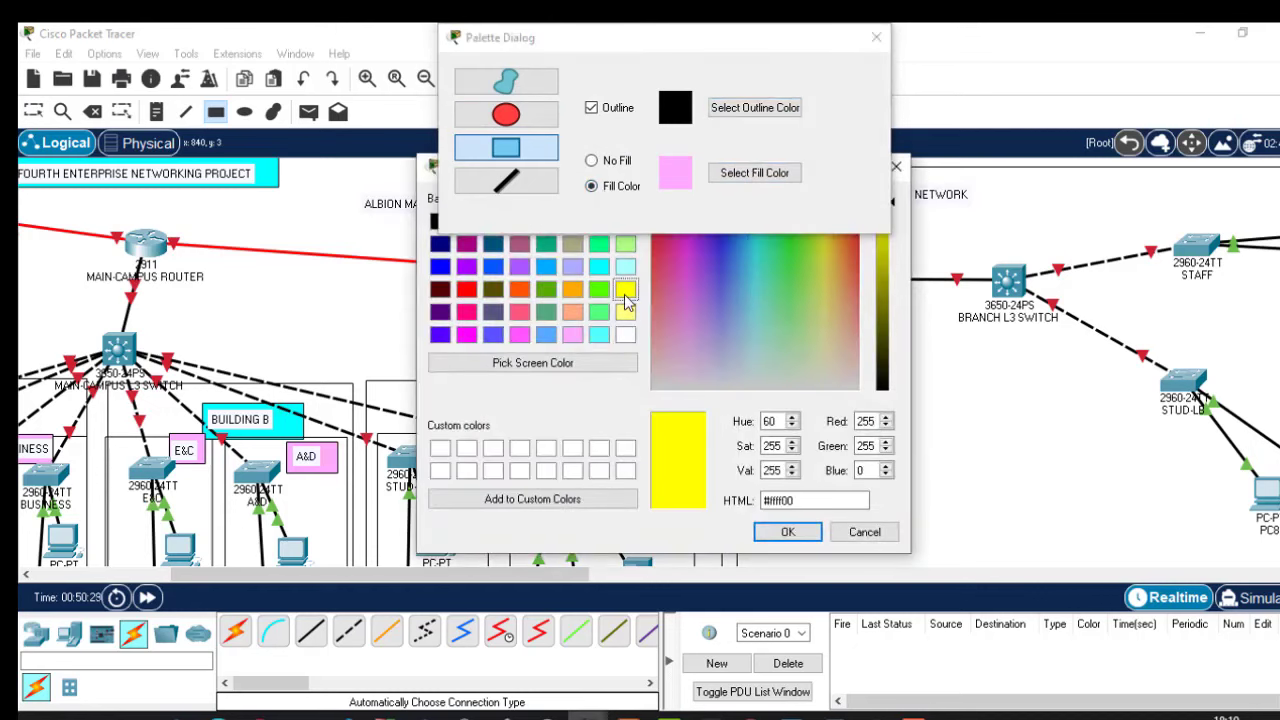
pyautogui.click(788, 532)
pyautogui.moveTo(766, 42); pyautogui.dragTo(726, 457)
pyautogui.moveTo(327, 175); pyautogui.dragTo(580, 223)
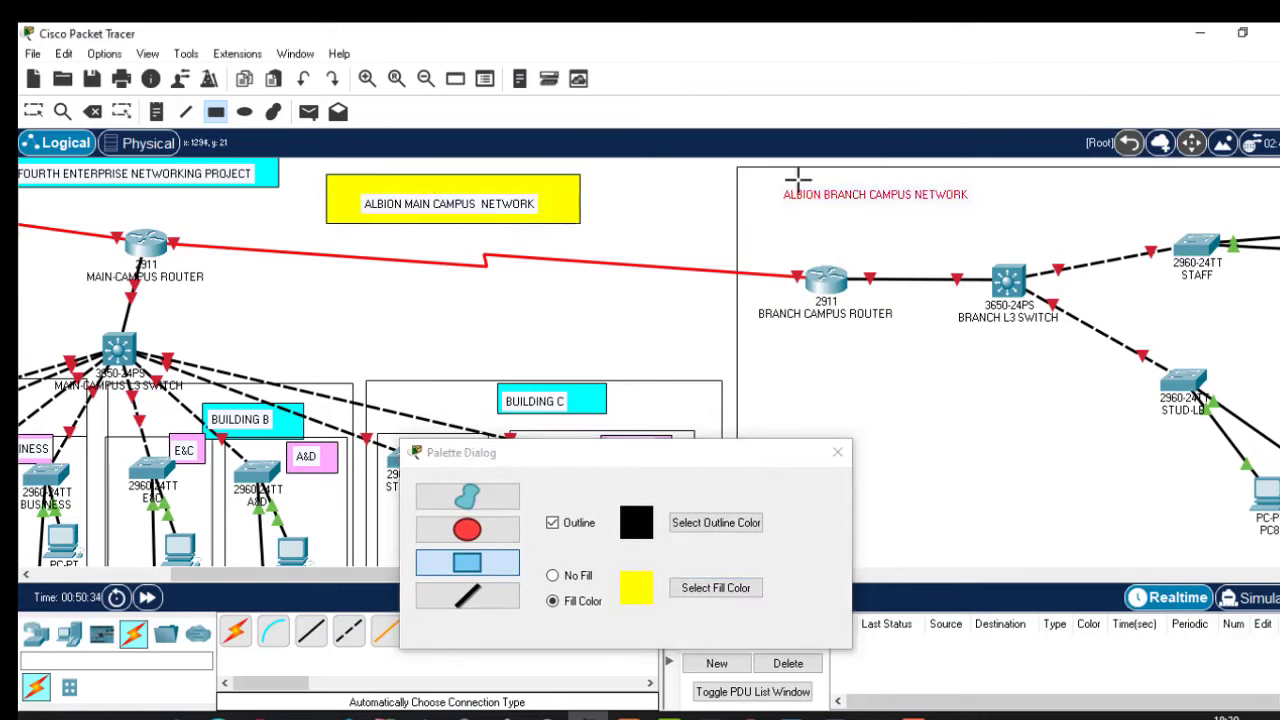
# Step: Draw a matching yellow rectangle behind the ALBION BRANCH CAMPUS NETWORK note and leave the drawing tool
pyautogui.moveTo(765, 171); pyautogui.dragTo(1001, 216)
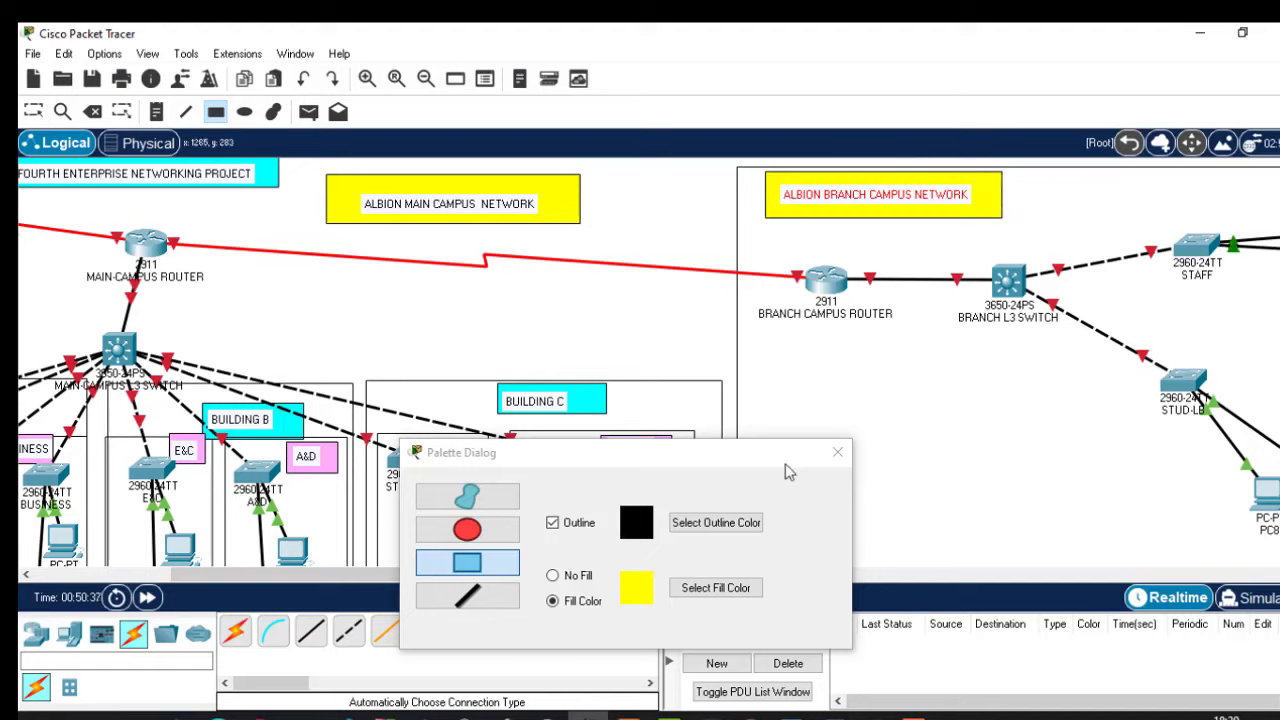
pyautogui.click(836, 456)
pyautogui.click(836, 456)
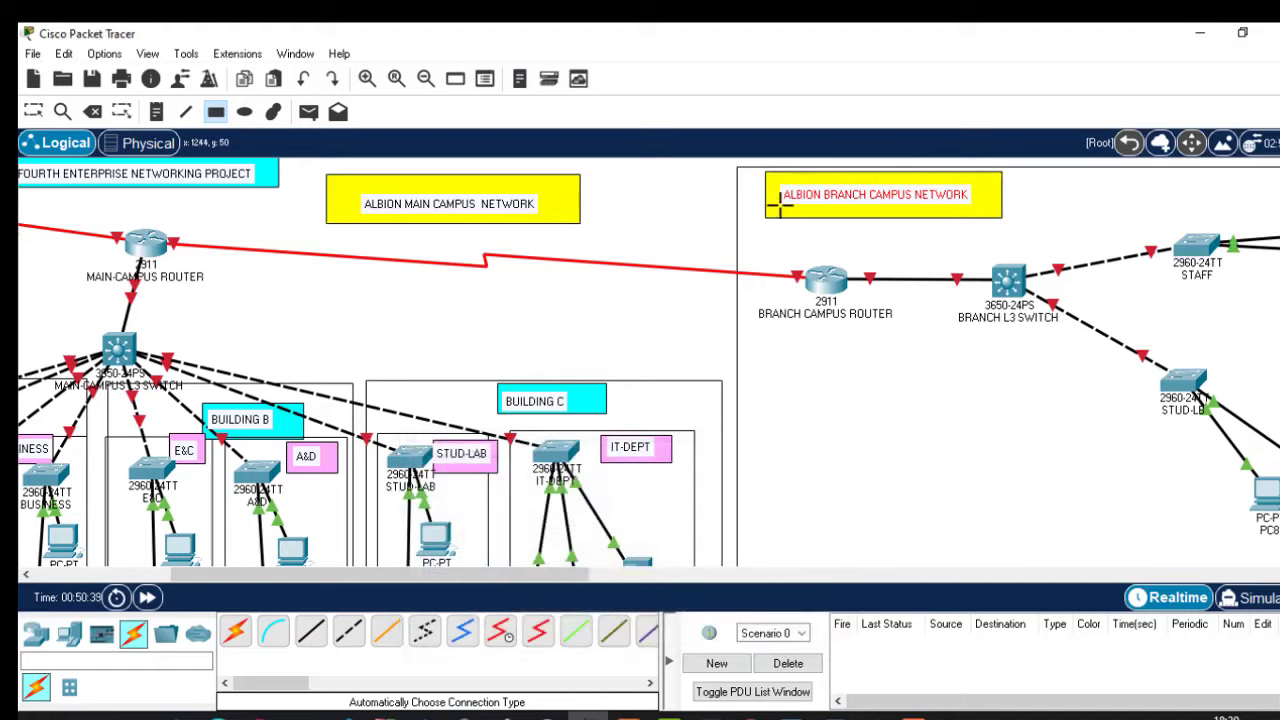
pyautogui.press('Escape')
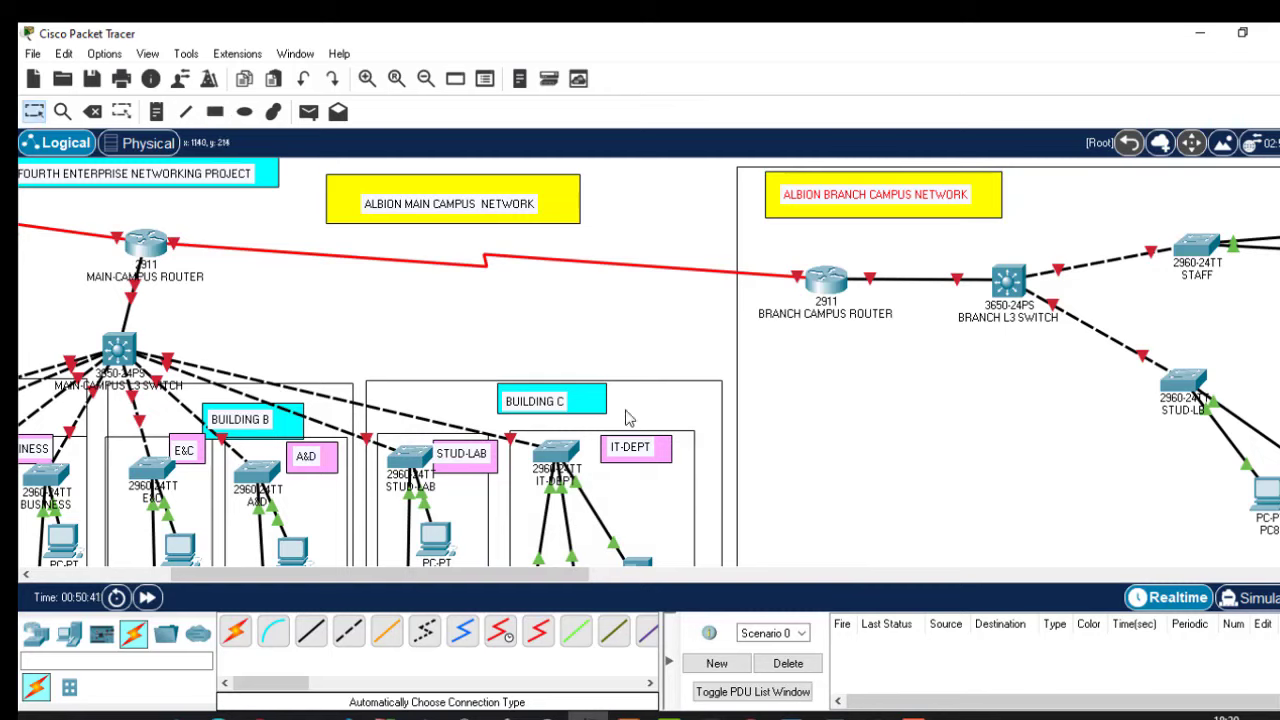
# Step: Check the brief's smaller-campus requirements, and draw an unfilled black-outlined rectangle around the branch L3 switch and the STAFF and STUD-LB devices
pyautogui.moveTo(480, 578); pyautogui.dragTo(645, 578)
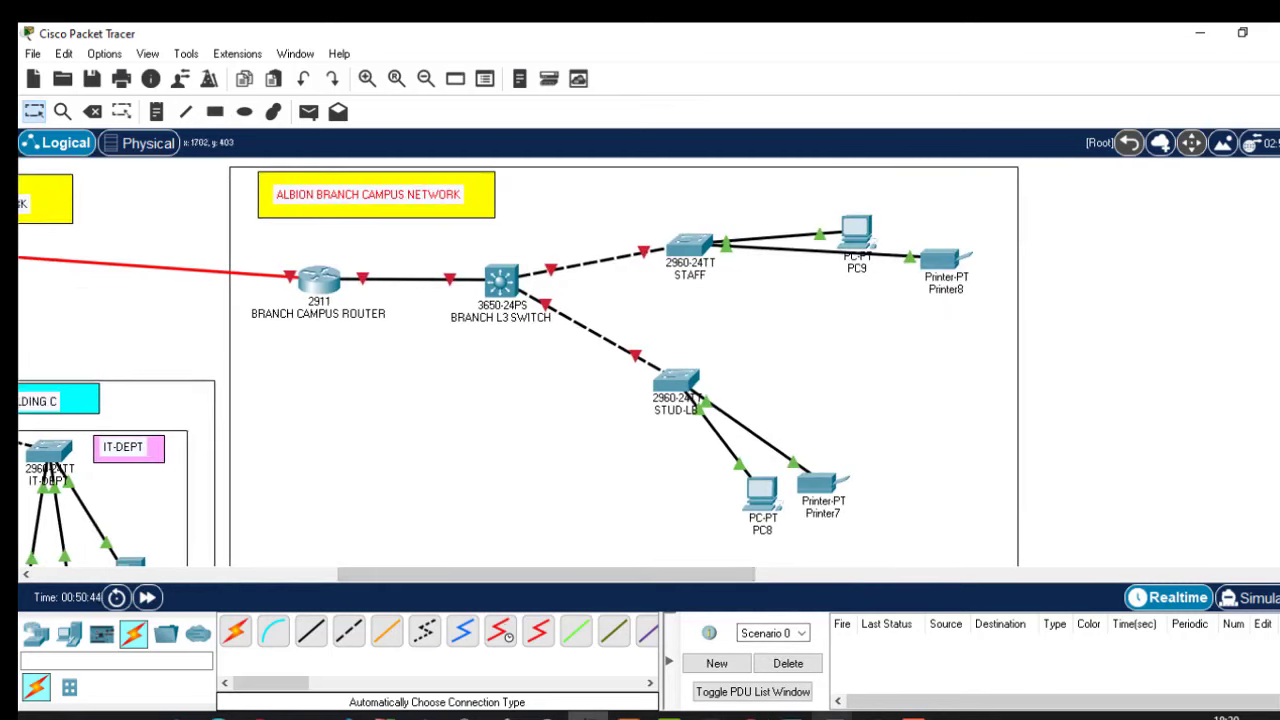
pyautogui.hotkey('alt', 'Tab')
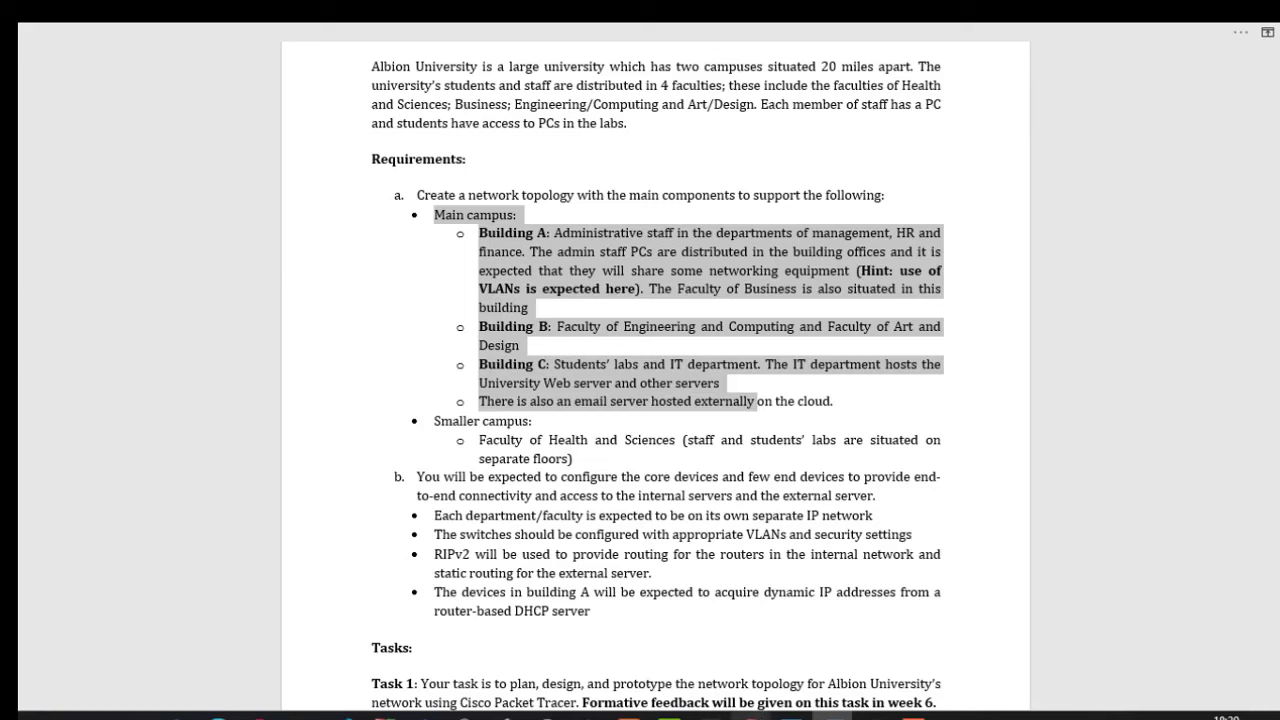
pyautogui.click(588, 716)
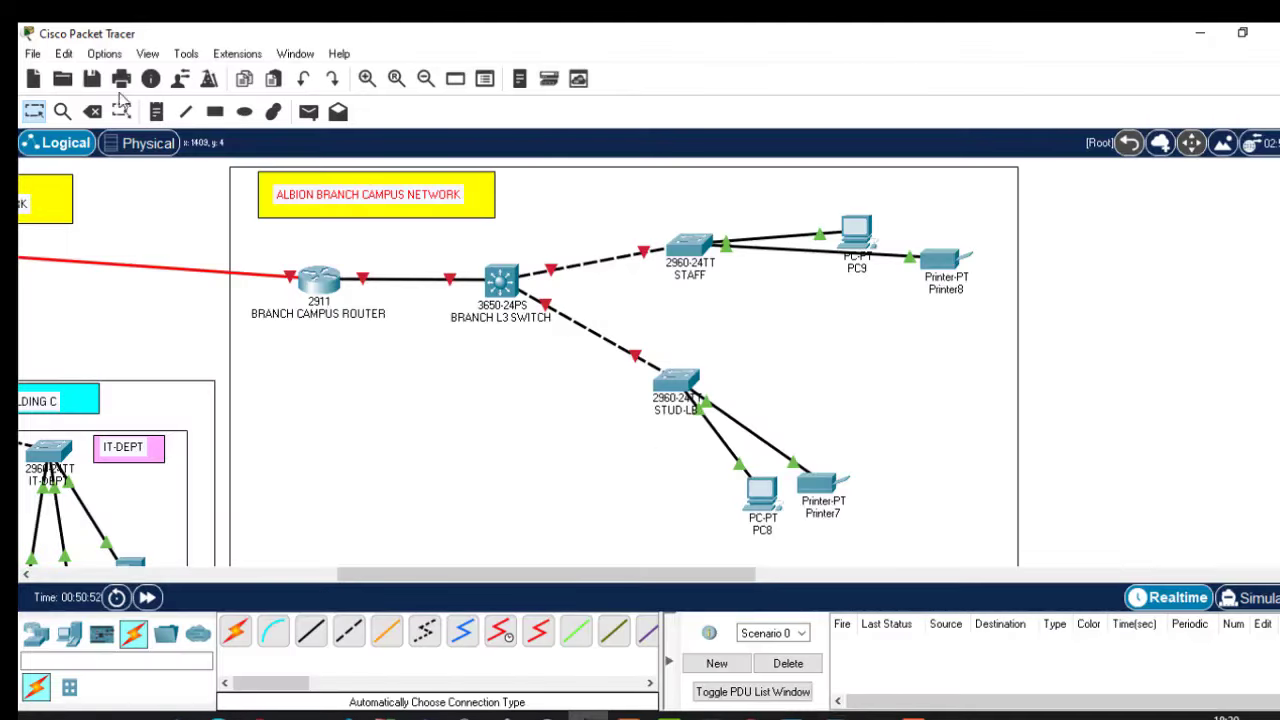
pyautogui.click(214, 112)
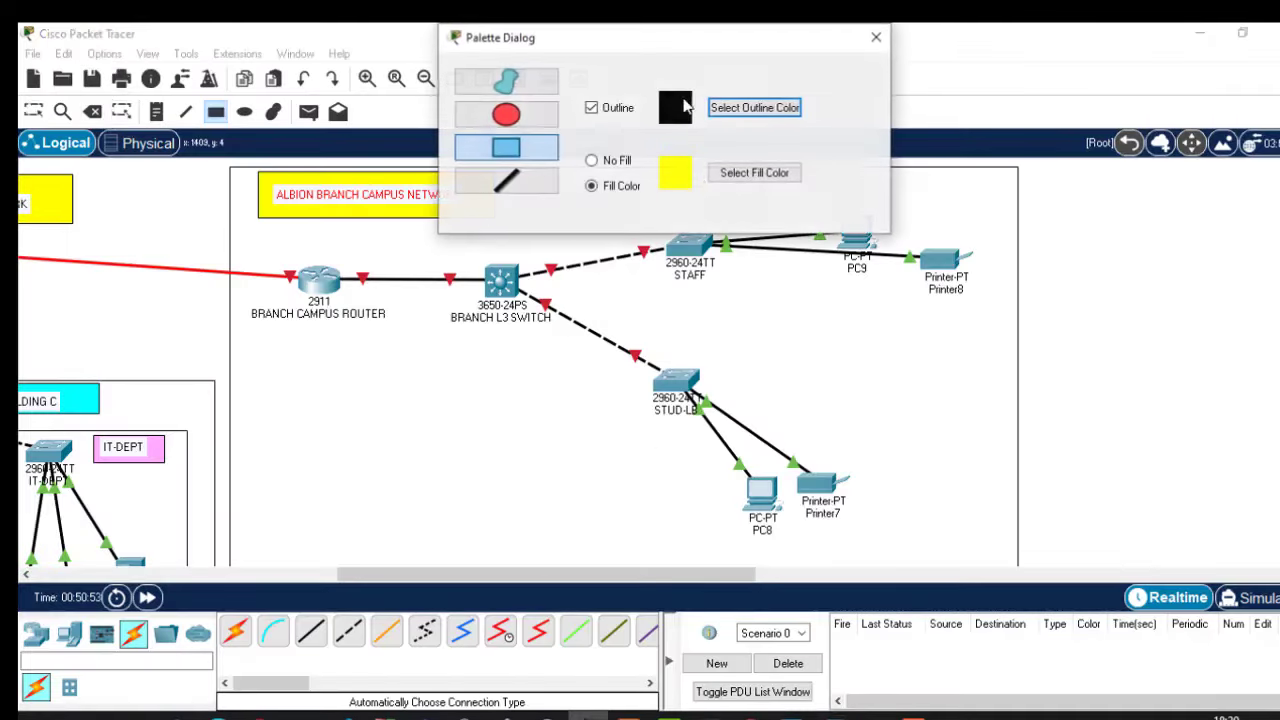
pyautogui.click(614, 162)
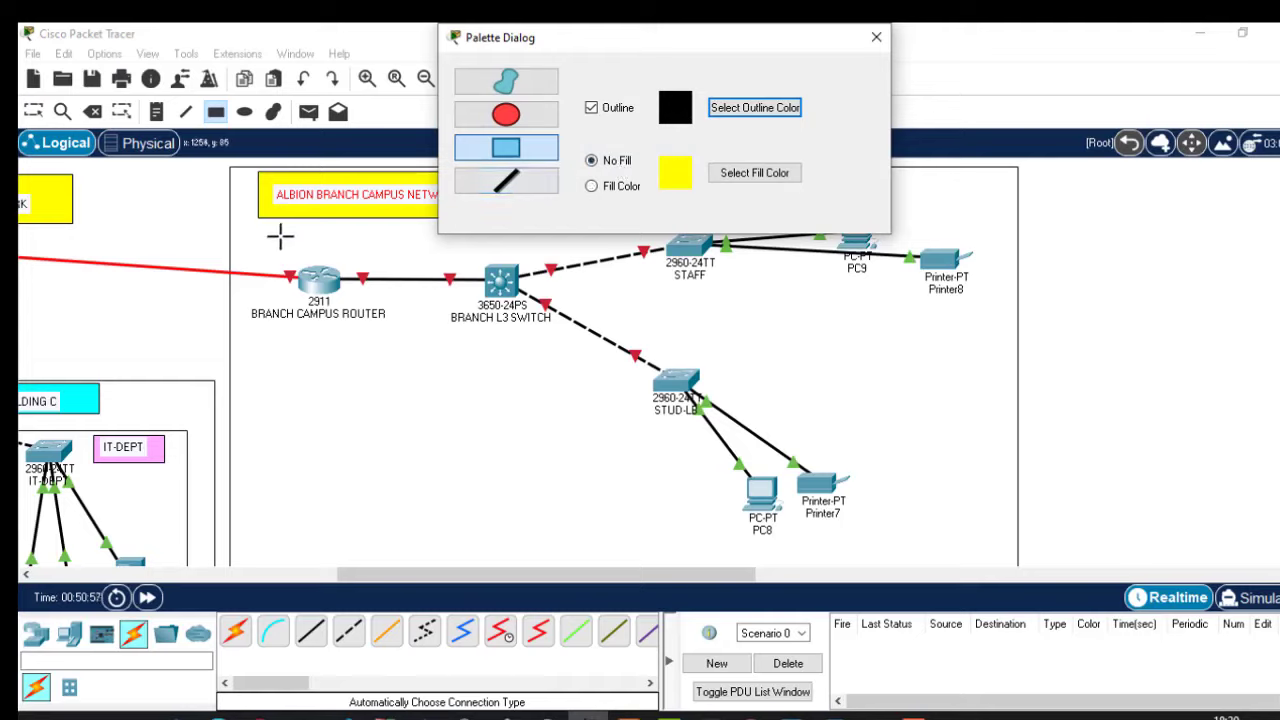
pyautogui.click(279, 234)
pyautogui.moveTo(563, 341); pyautogui.dragTo(997, 552)
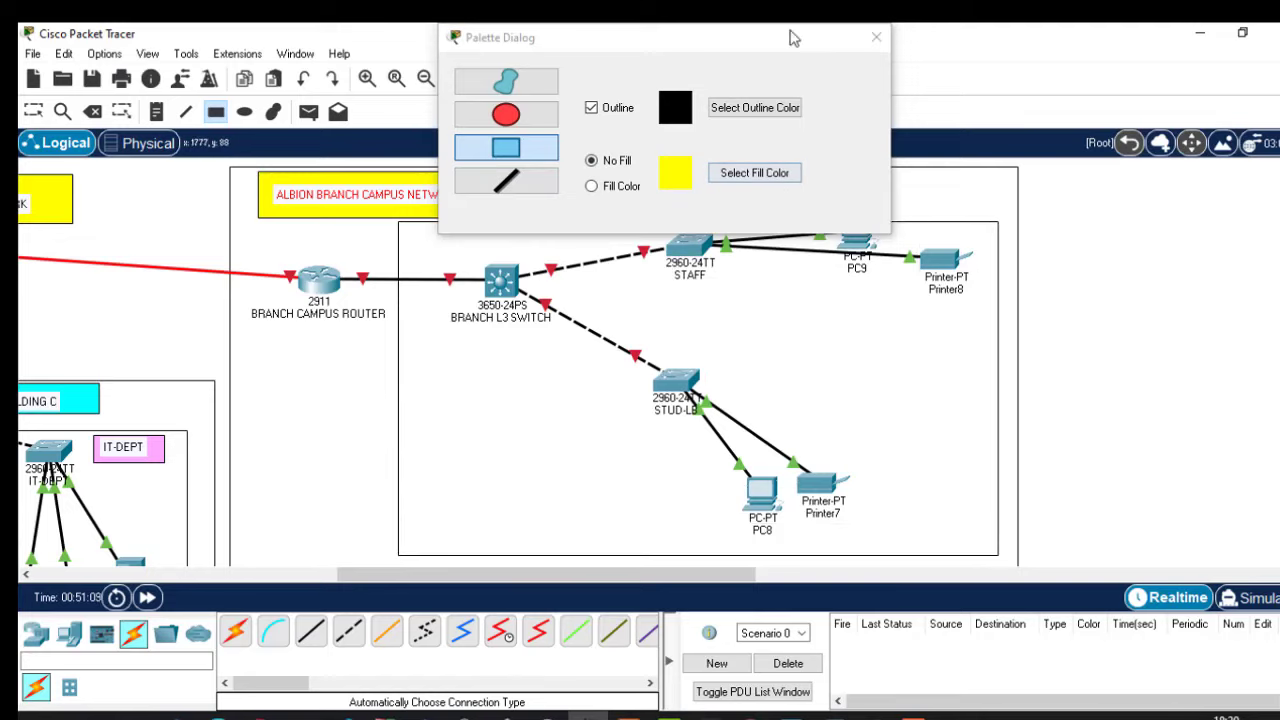
# Step: Draw one unfilled rectangle around the STAFF devices and another around the STUD-LB devices inside the branch's inner frame
pyautogui.moveTo(766, 40); pyautogui.dragTo(467, 368)
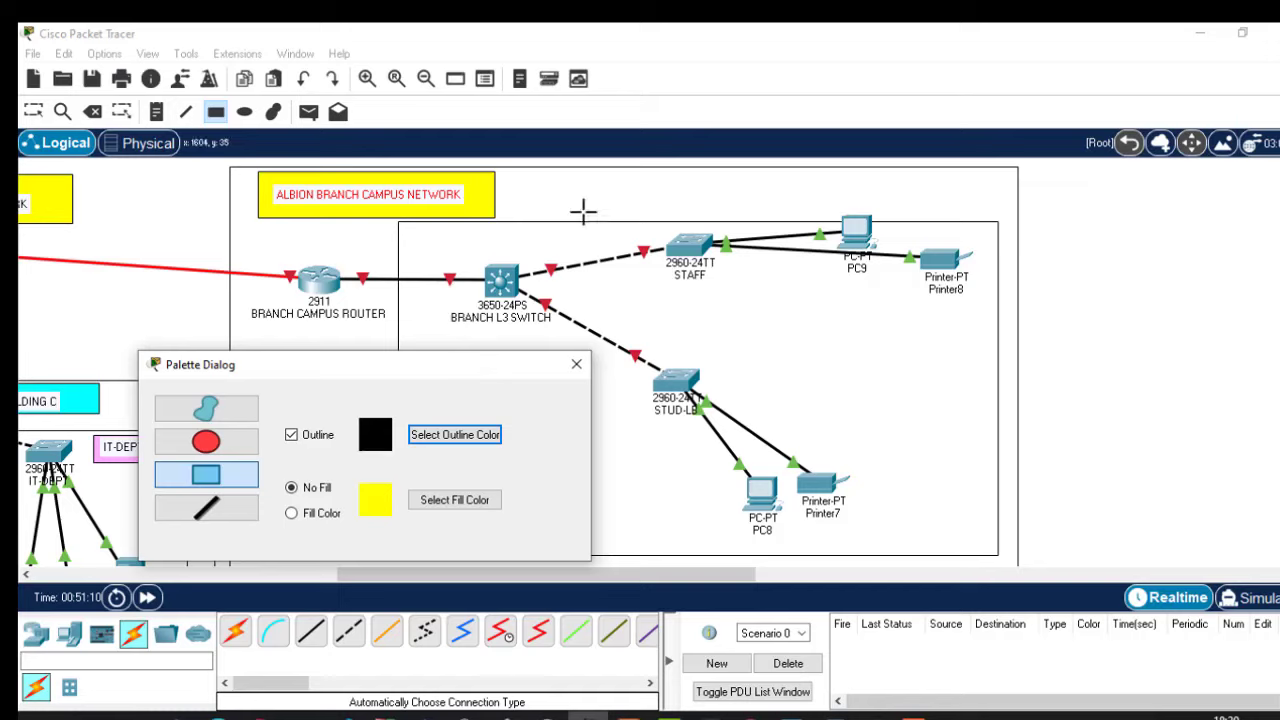
pyautogui.moveTo(551, 222); pyautogui.dragTo(997, 377)
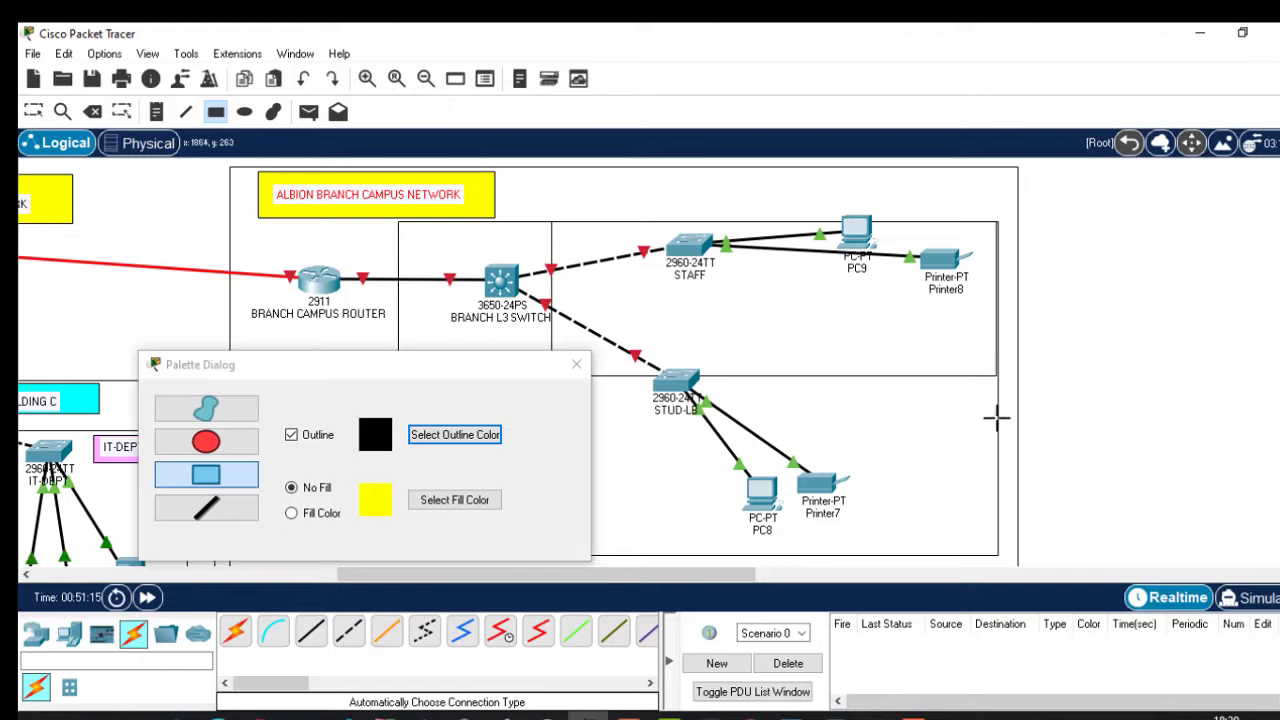
pyautogui.moveTo(397, 375); pyautogui.dragTo(373, 615)
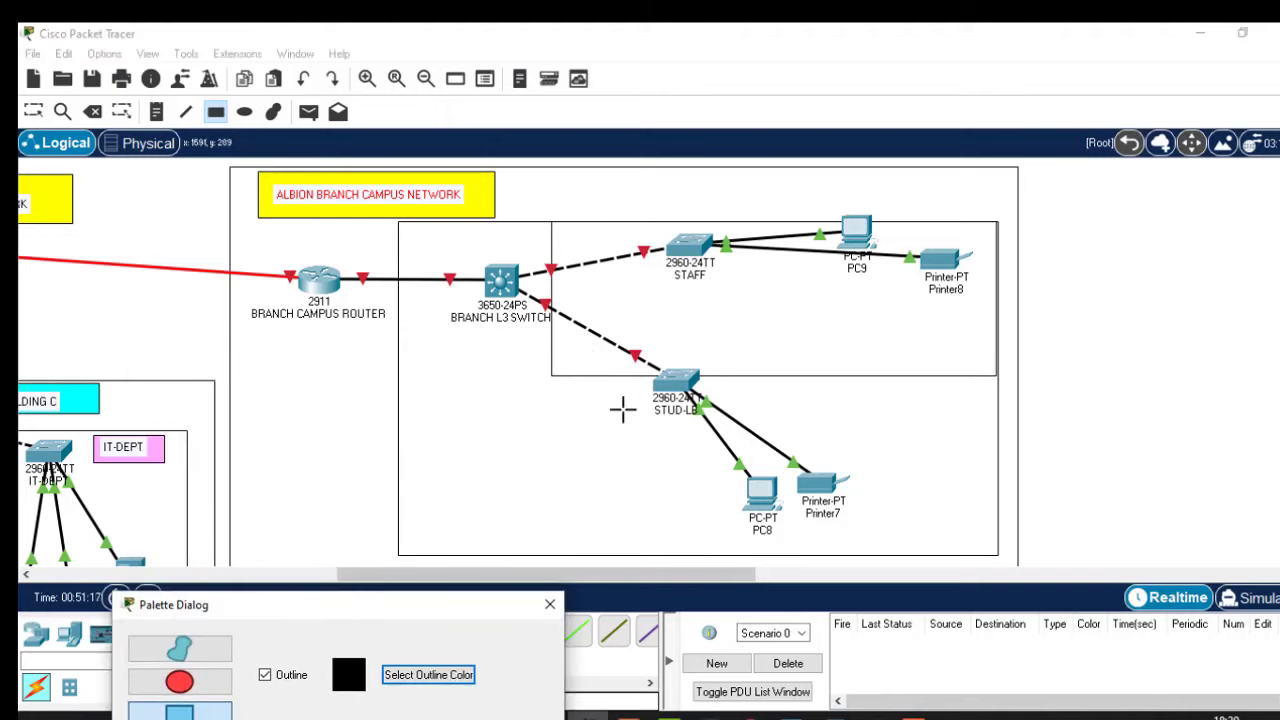
pyautogui.click(544, 386)
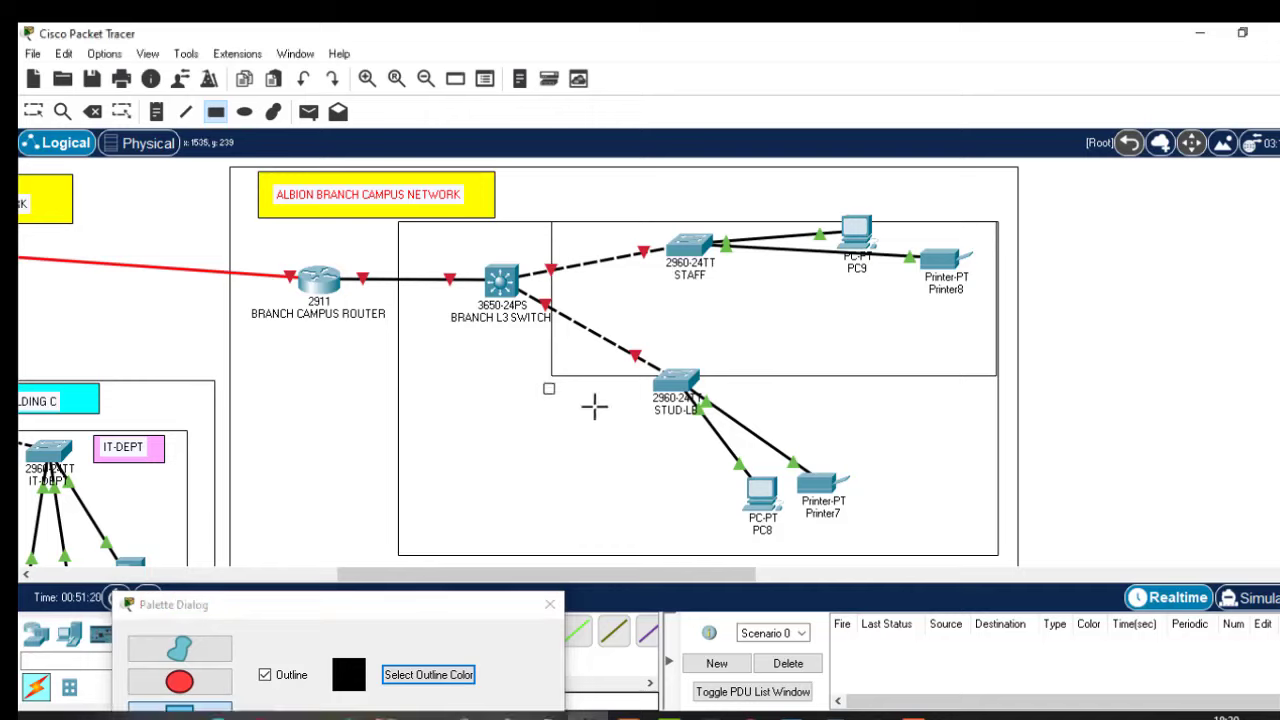
pyautogui.moveTo(594, 405); pyautogui.dragTo(997, 555)
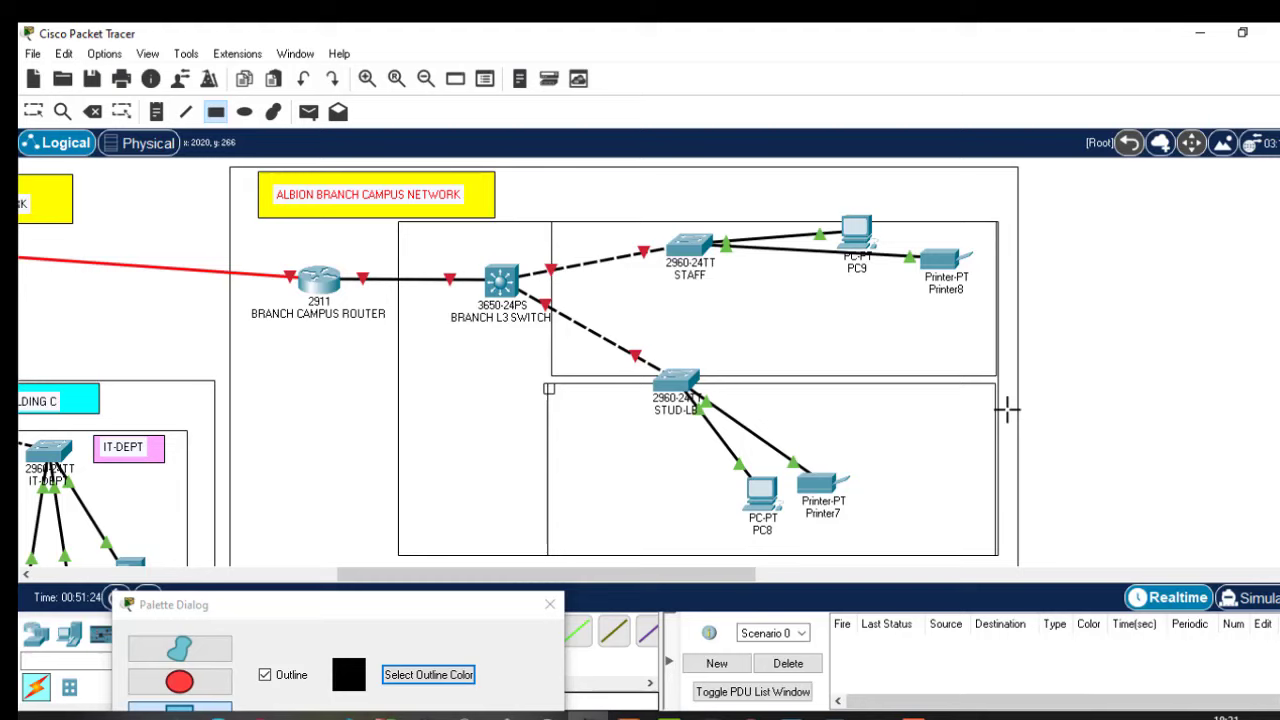
pyautogui.press('Escape')
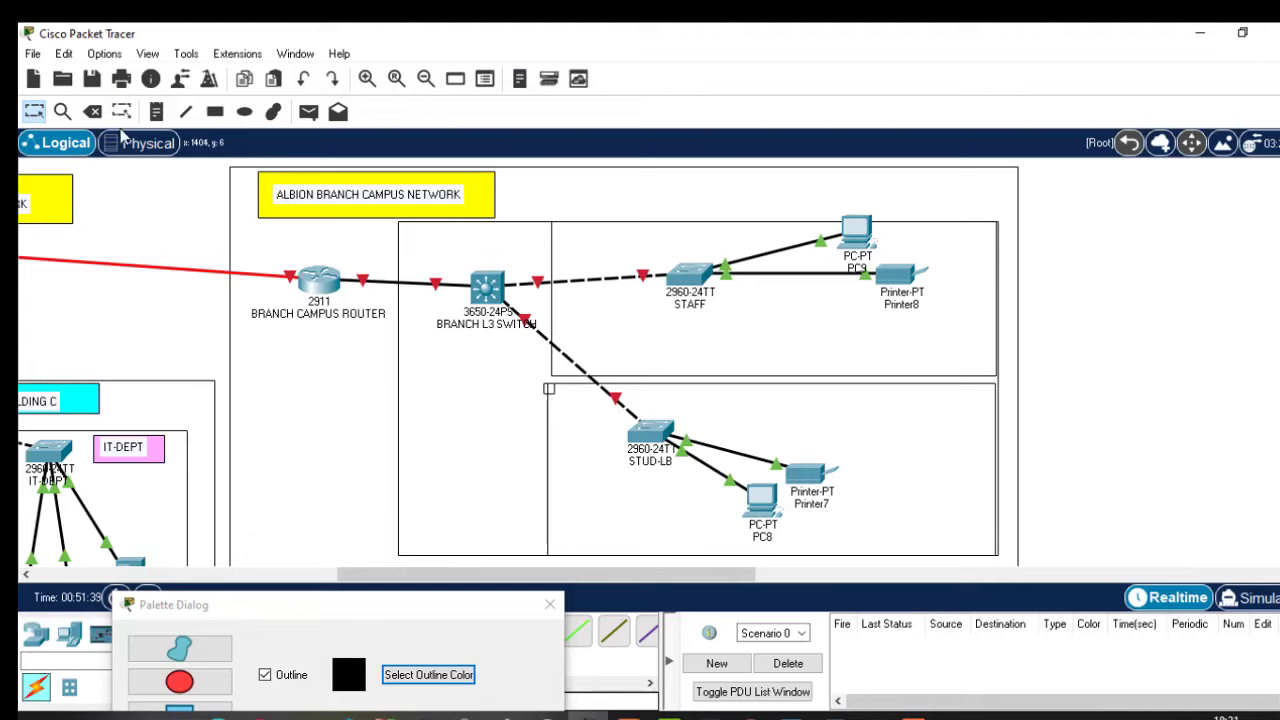
# Step: Add the notes H&S, STAFF and STUD-LB inside the matching branch frames and move the STUD-LB switch clear of its note
pyautogui.click(153, 113)
pyautogui.click(432, 245)
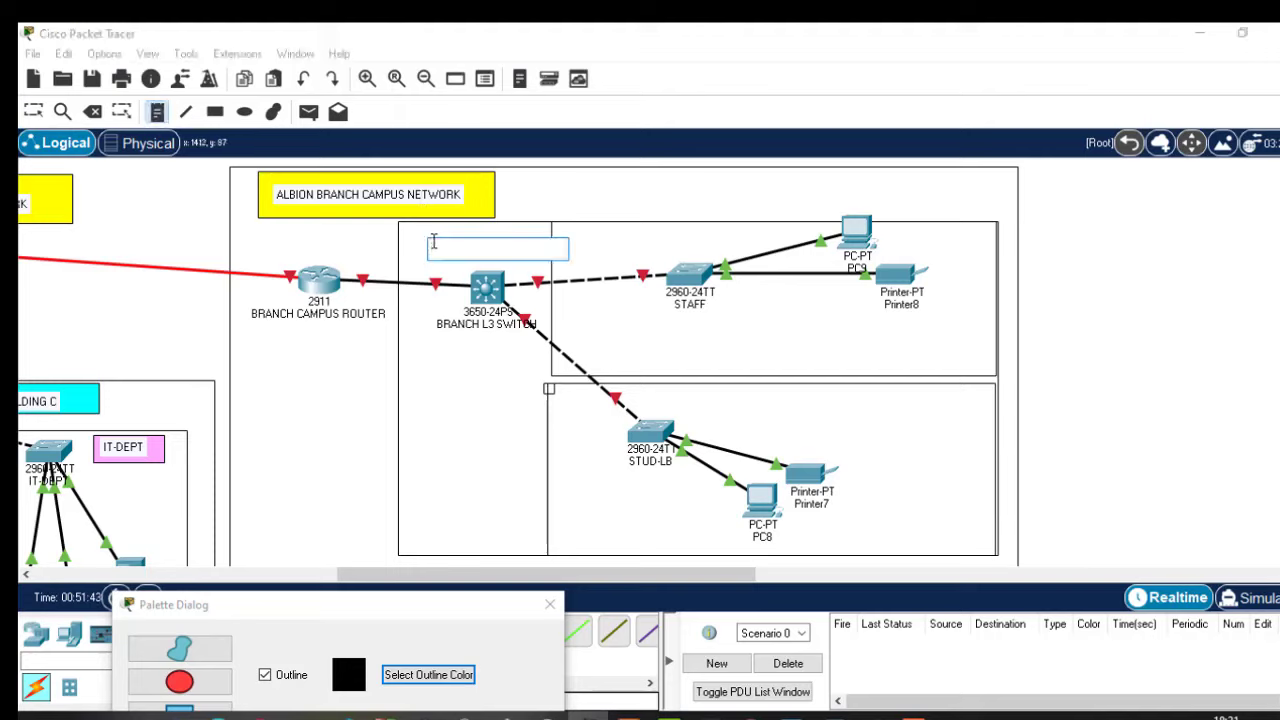
pyautogui.write('H&S')
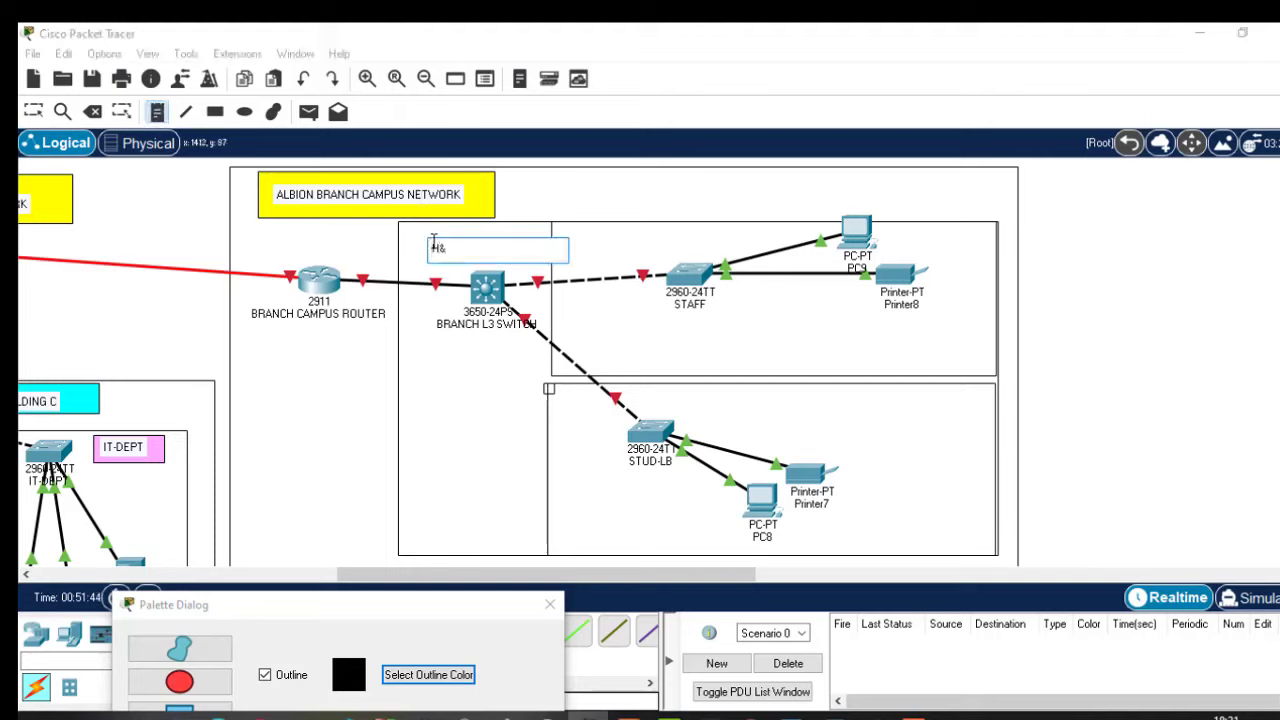
pyautogui.click(588, 245)
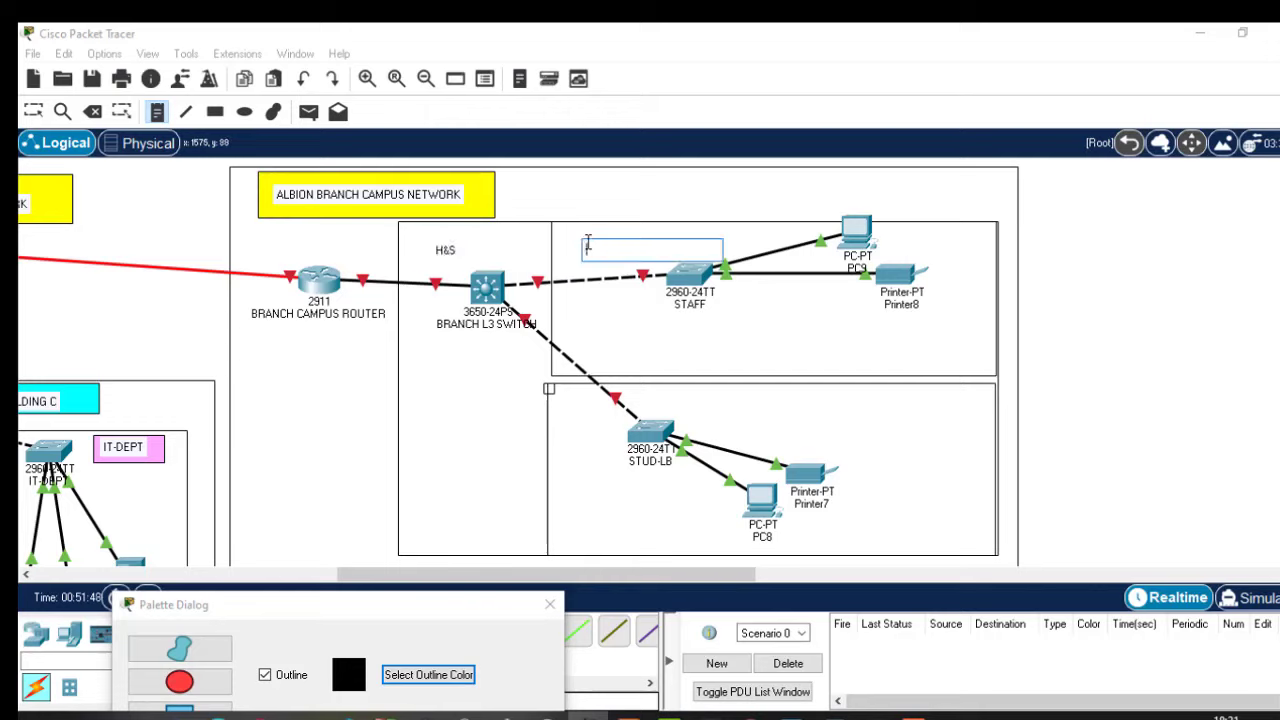
pyautogui.write('STAFF')
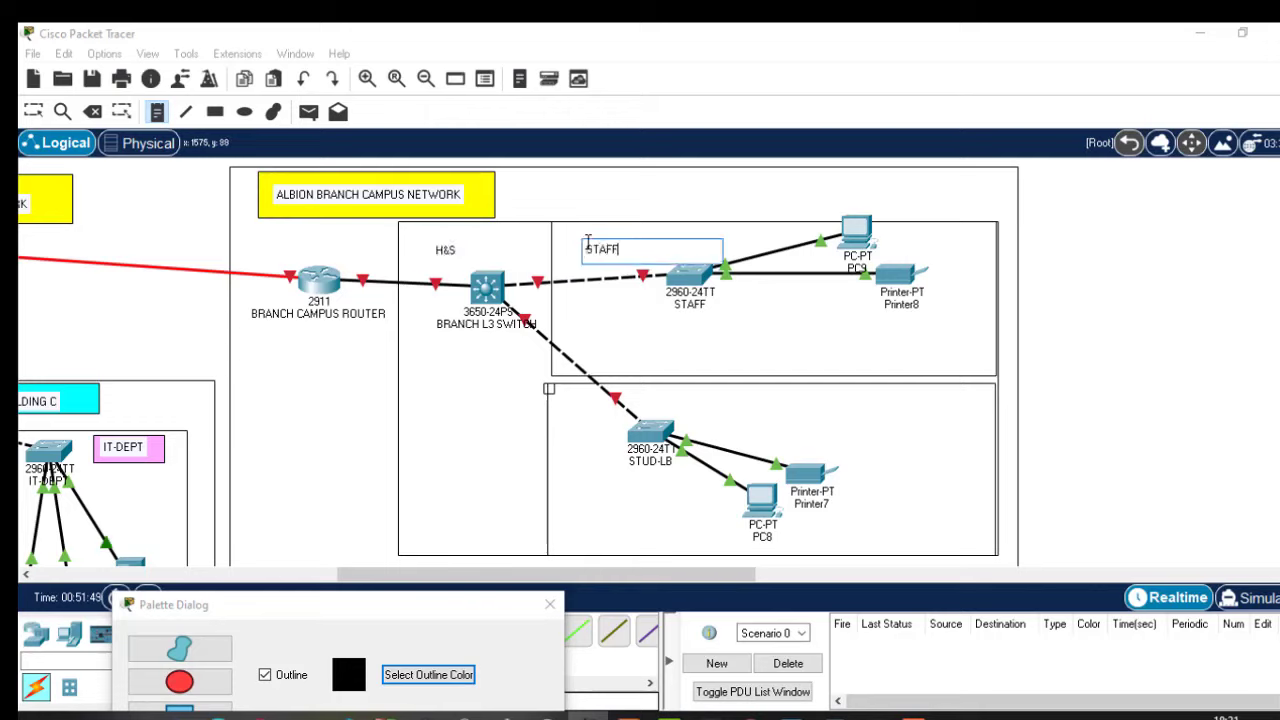
pyautogui.click(641, 394)
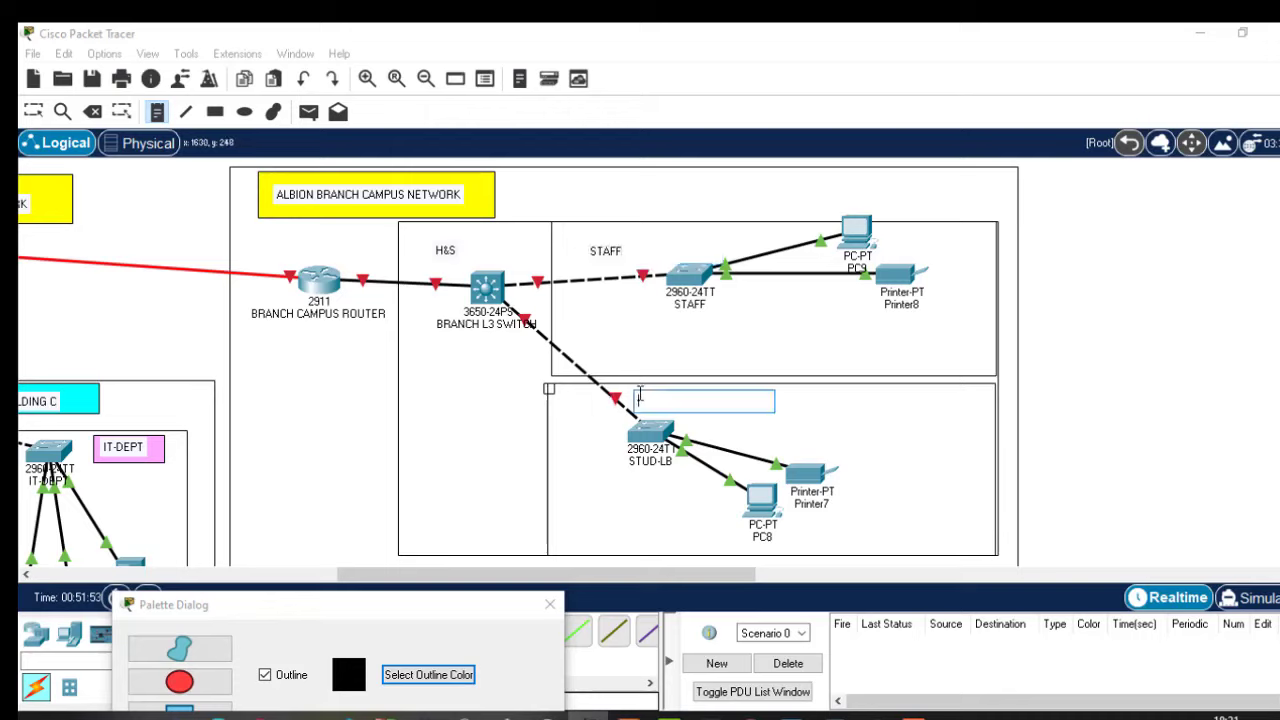
pyautogui.write('STUD-LB')
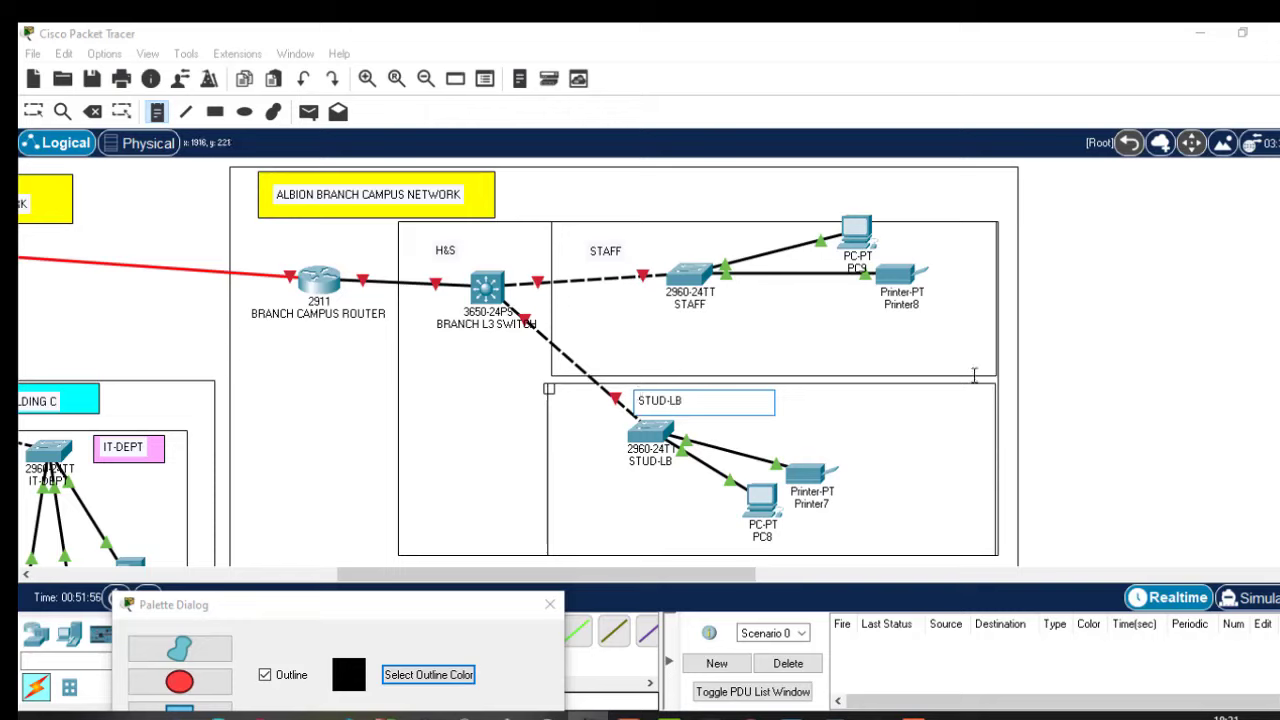
pyautogui.press('Escape')
pyautogui.moveTo(650, 432)
pyautogui.mouseDown()
pyautogui.moveTo(634, 437)
pyautogui.moveTo(639, 452)
pyautogui.mouseUp()
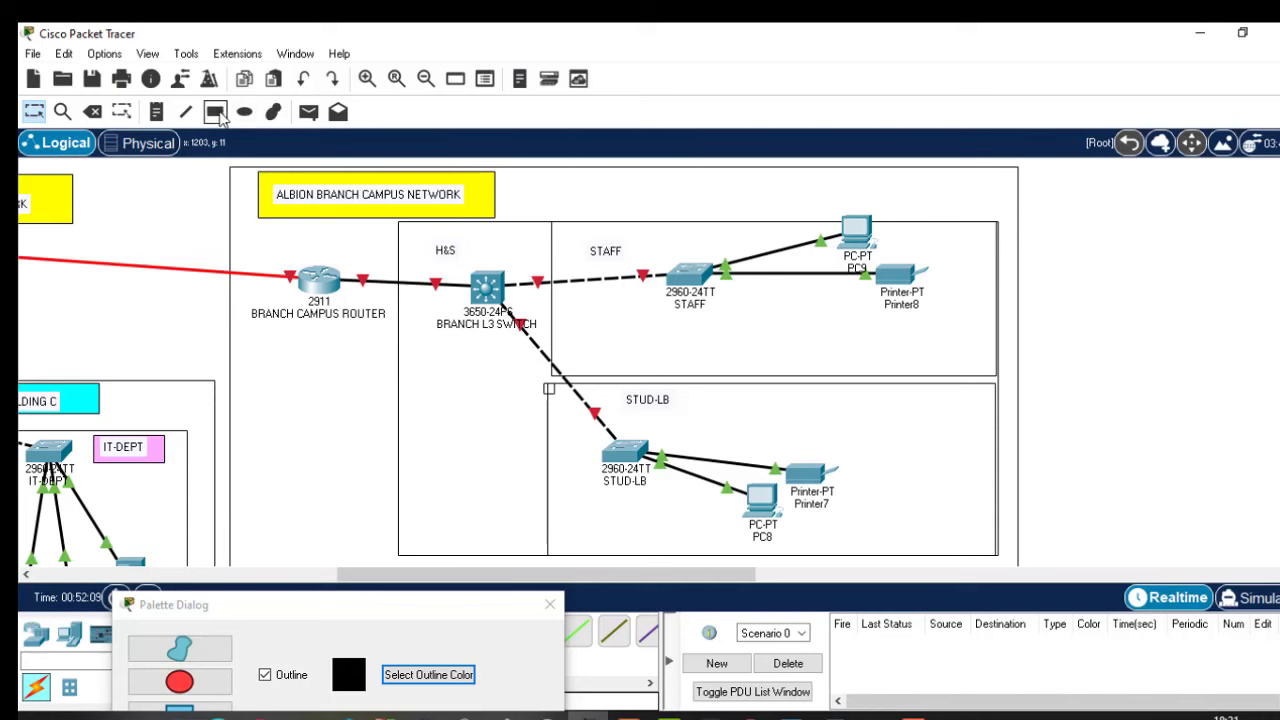
# Step: Draw a rectangle with cyan fill #00ffff and black outline behind the H&S note
pyautogui.click(217, 113)
pyautogui.click(615, 188)
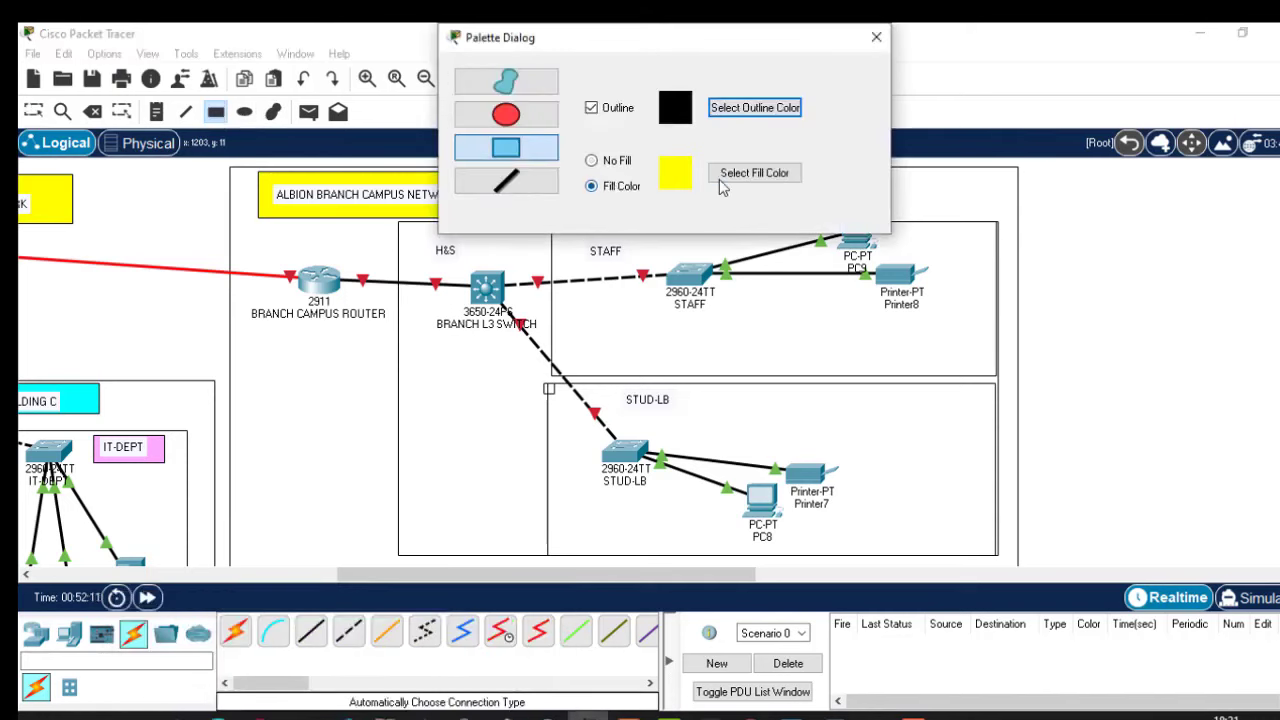
pyautogui.click(752, 173)
pyautogui.click(598, 267)
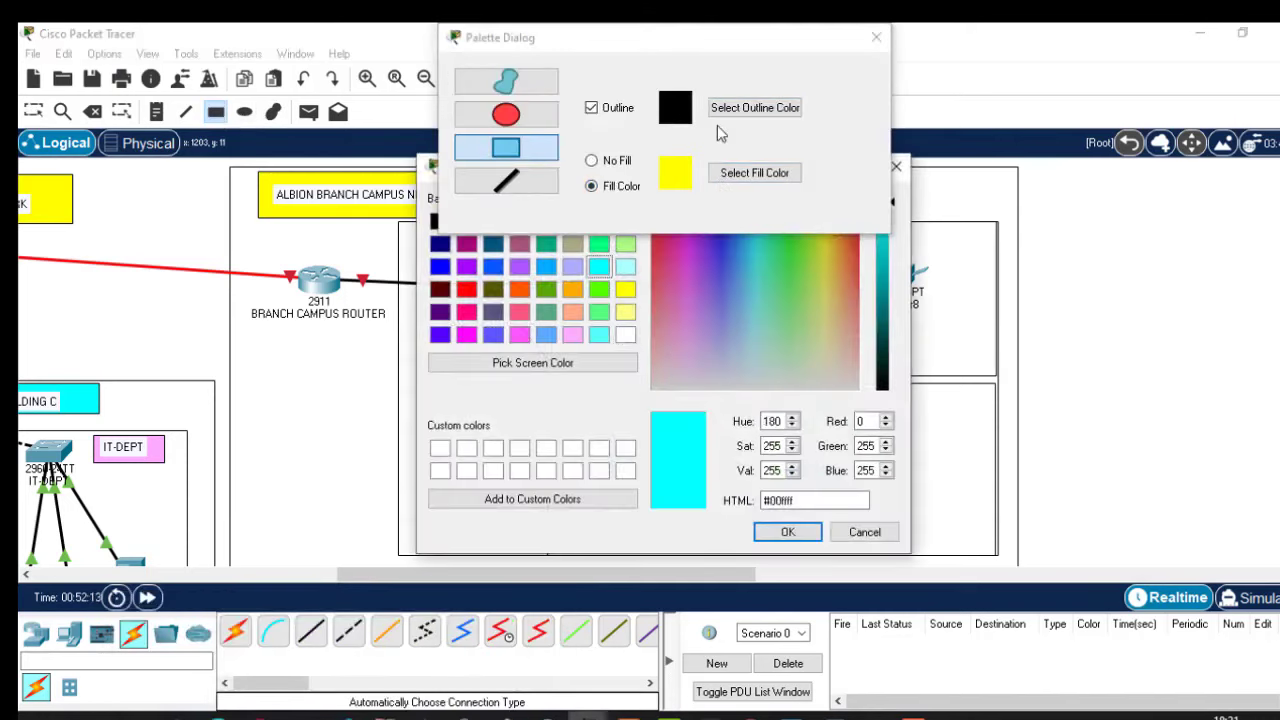
pyautogui.click(787, 531)
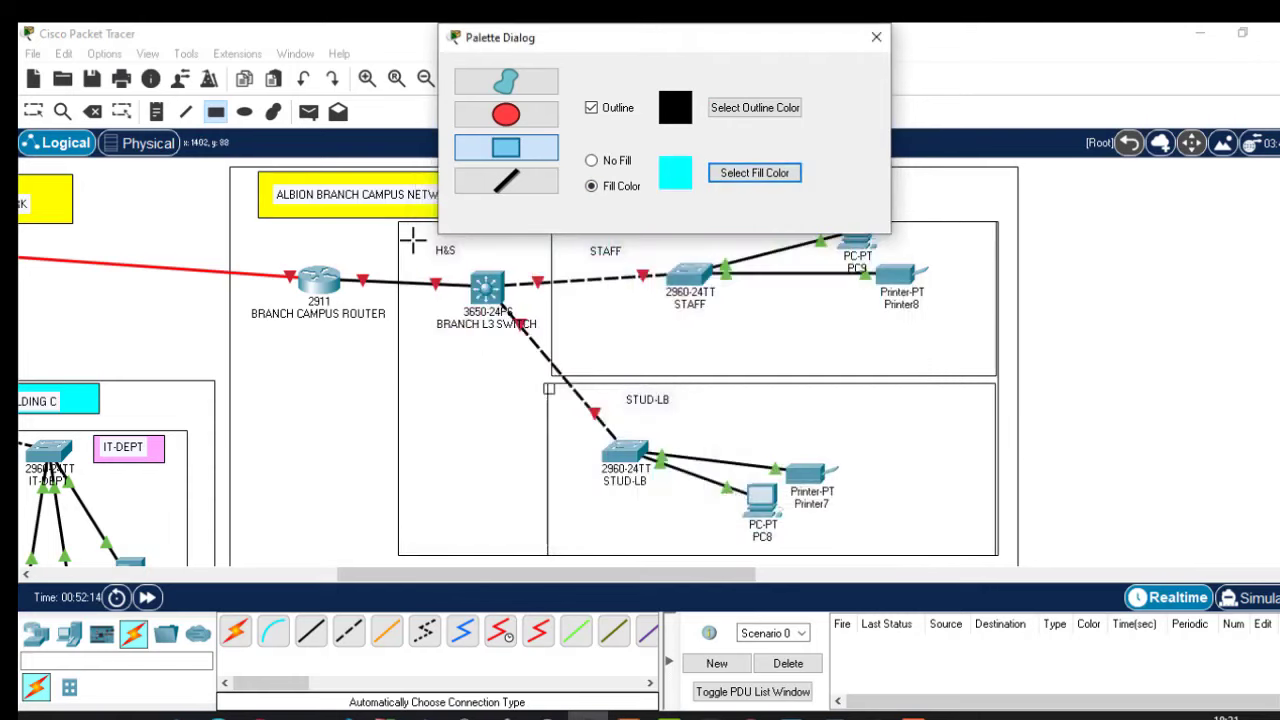
pyautogui.moveTo(406, 230)
pyautogui.mouseDown()
pyautogui.moveTo(496, 280)
pyautogui.moveTo(485, 264)
pyautogui.mouseUp()
# Step: Draw rectangles with pink fill #ffaaff behind the STUD-LB and STAFF notes, and align the STAFF one with its note
pyautogui.click(760, 178)
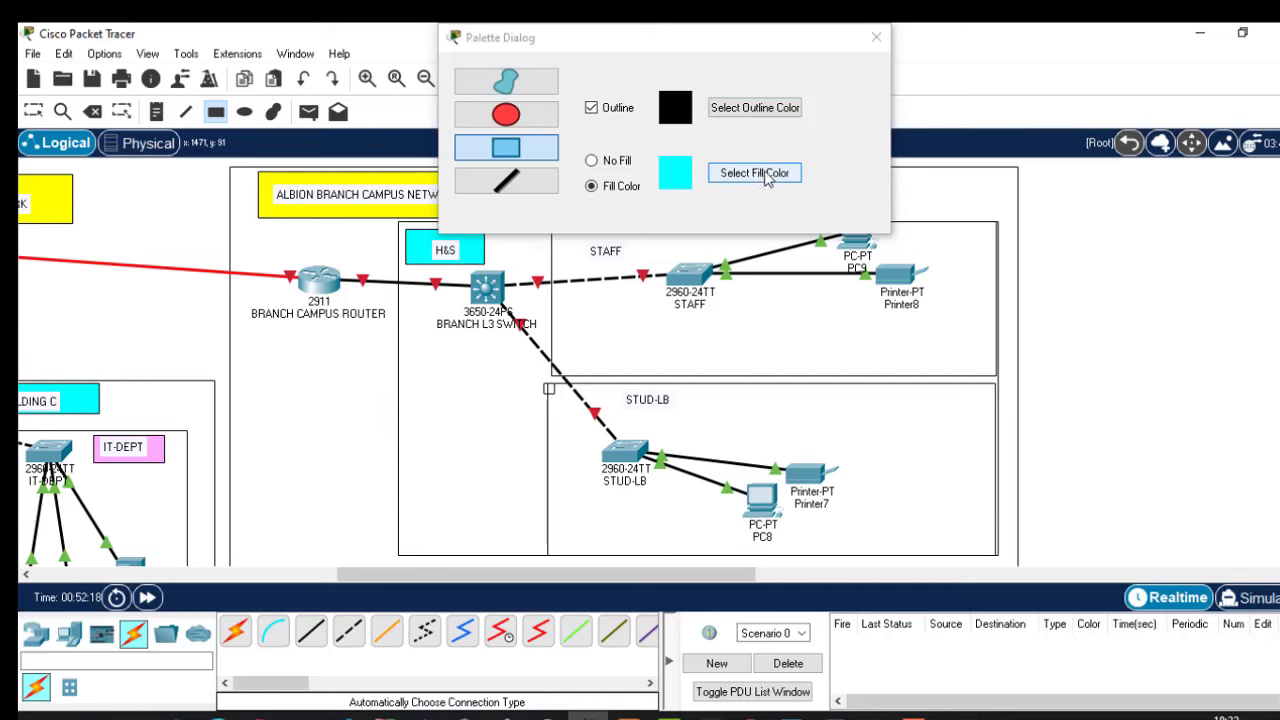
pyautogui.click(765, 178)
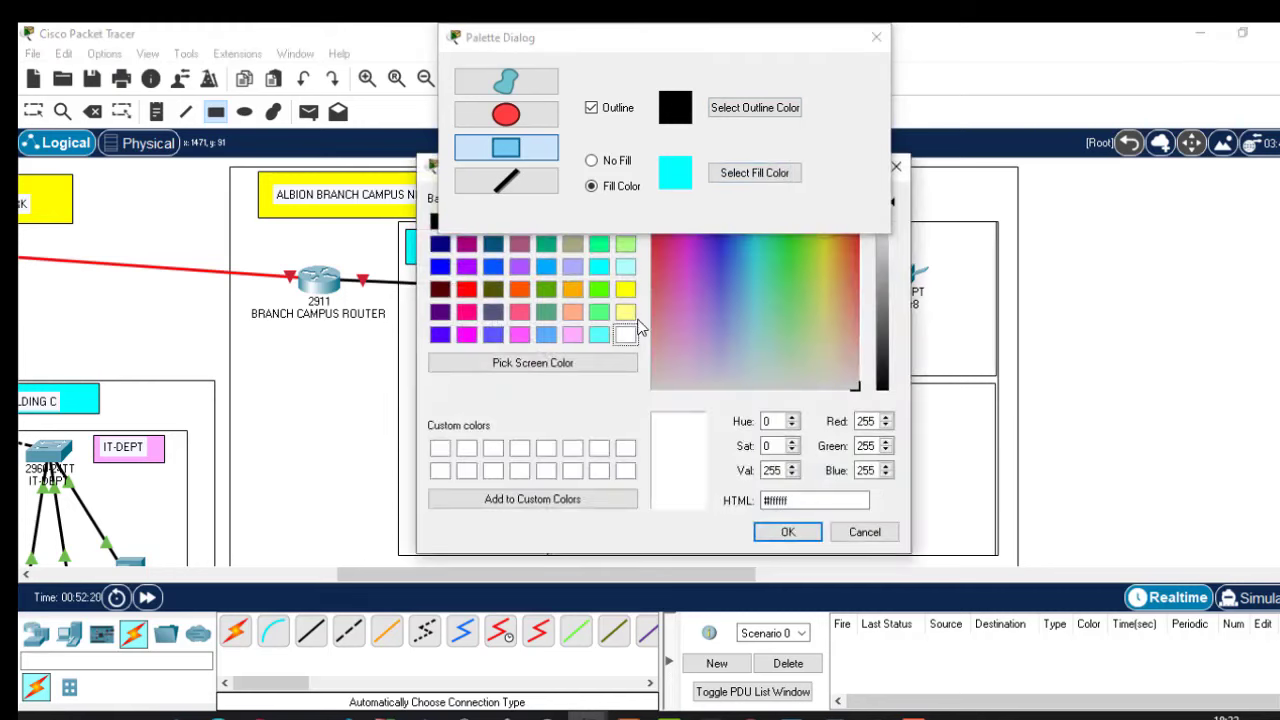
pyautogui.click(572, 335)
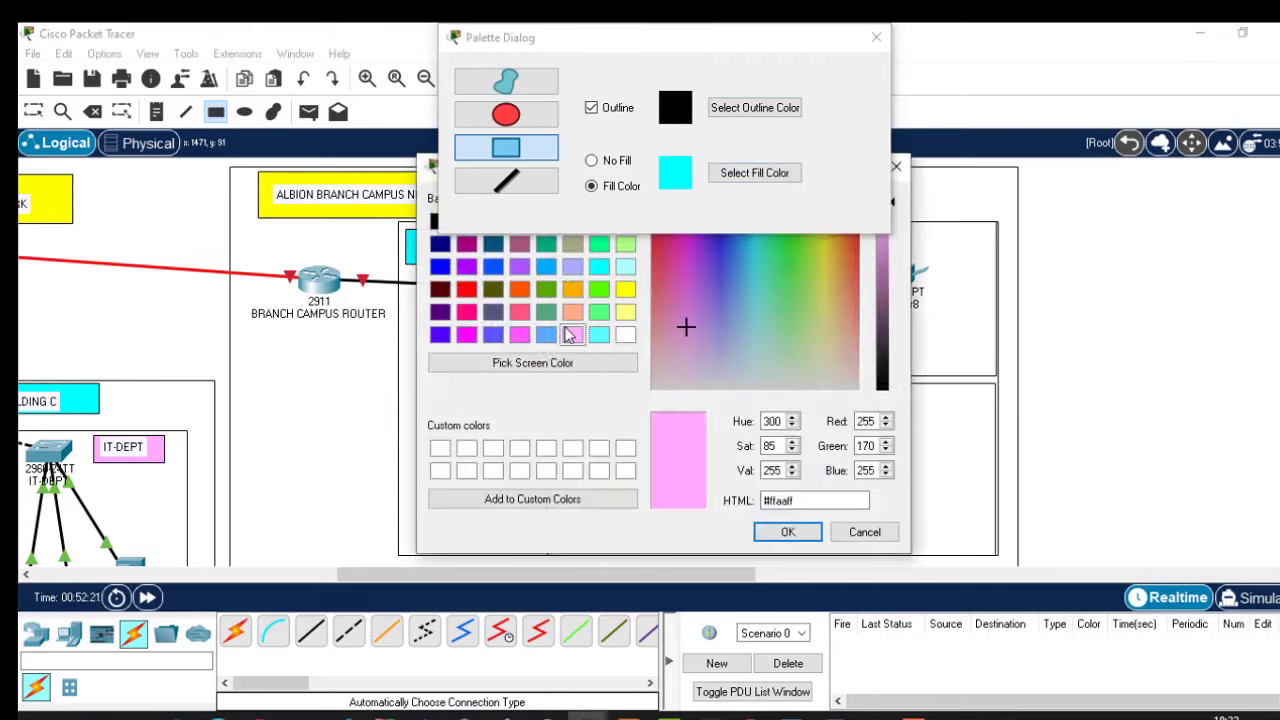
pyautogui.click(788, 531)
pyautogui.moveTo(608, 385); pyautogui.dragTo(685, 416)
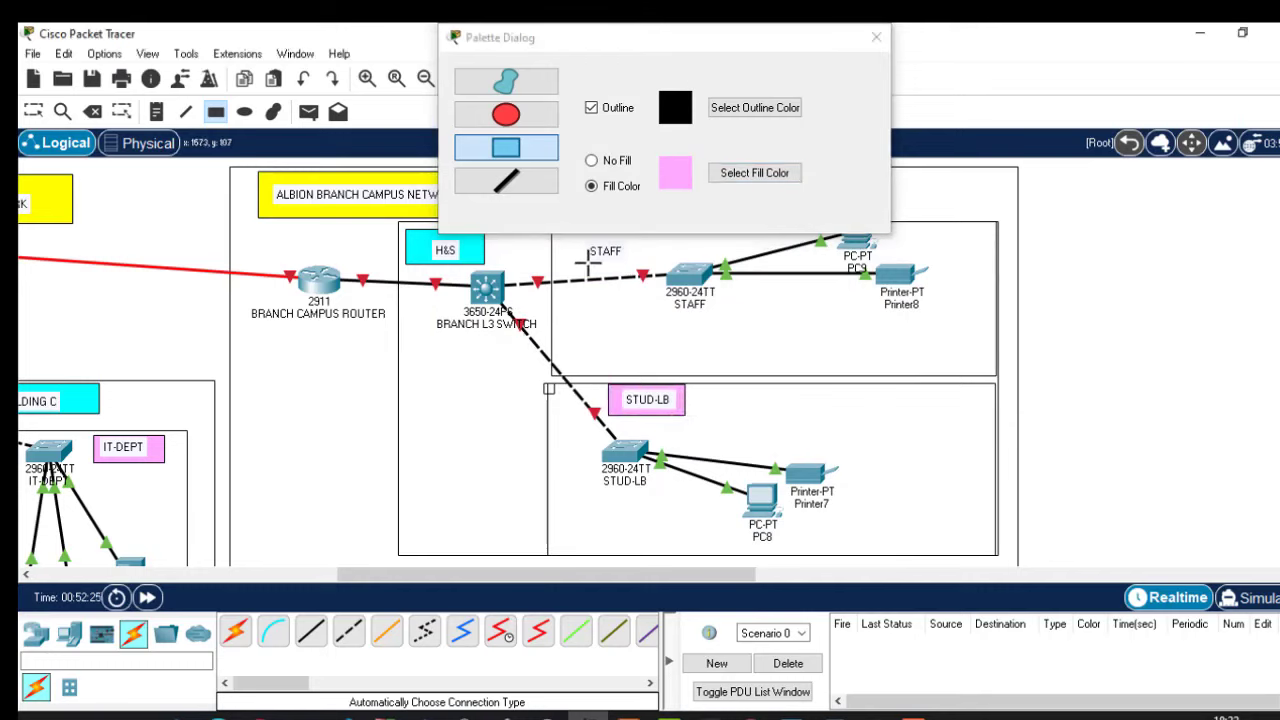
pyautogui.moveTo(590, 266); pyautogui.dragTo(663, 240)
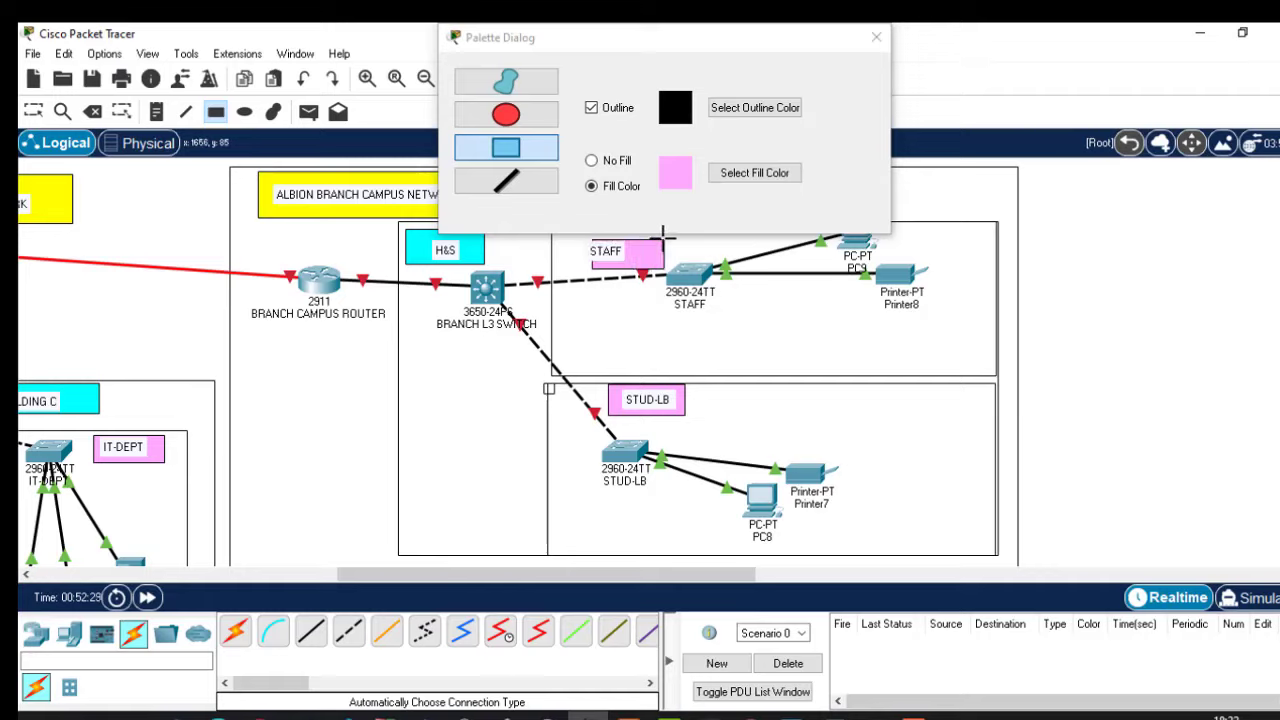
pyautogui.click(876, 38)
pyautogui.press('Escape')
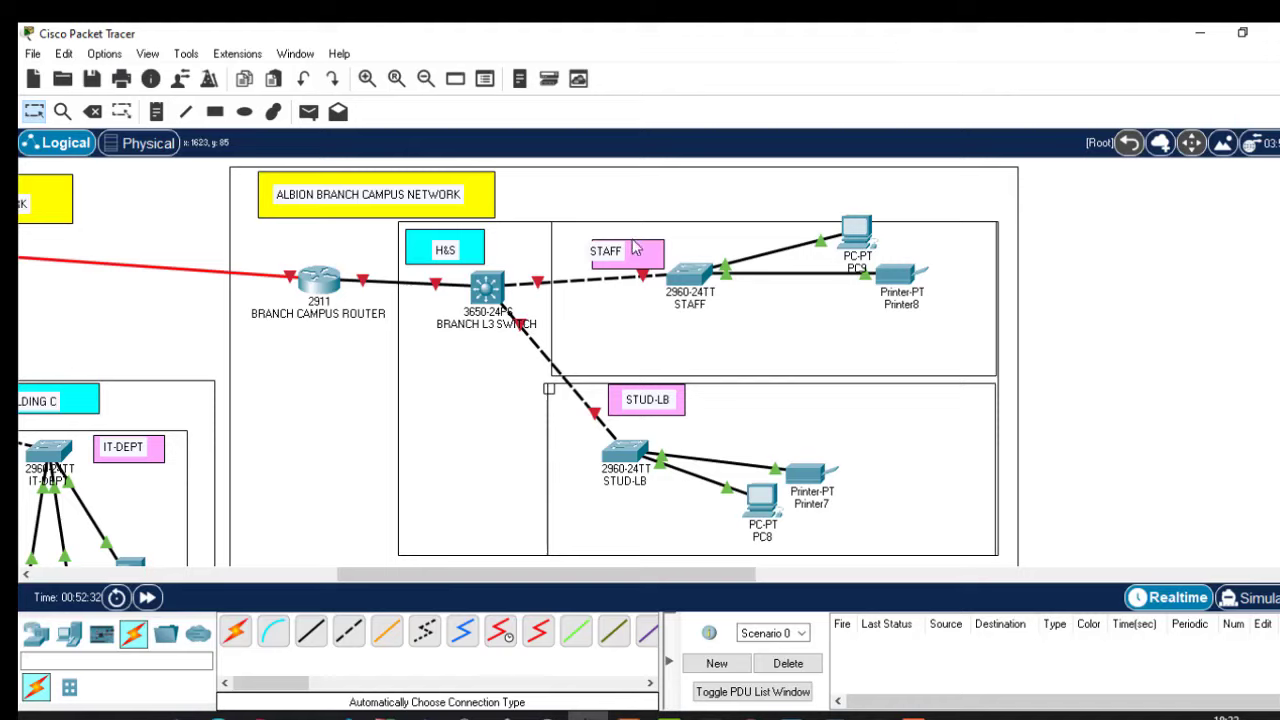
pyautogui.moveTo(645, 258); pyautogui.dragTo(631, 254)
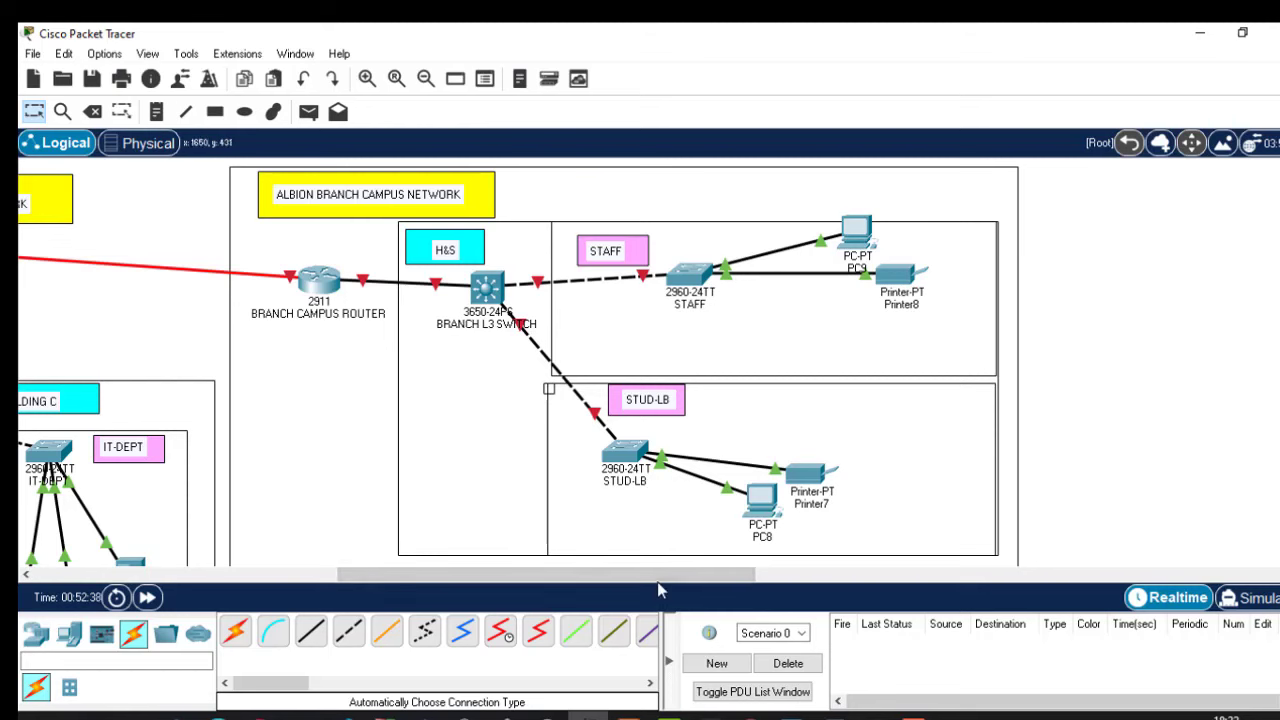
# Step: Review the topology against the brief's requirements, looking over the main campus buildings, the cloud and the link to the branch
pyautogui.moveTo(658, 588); pyautogui.dragTo(384, 586)
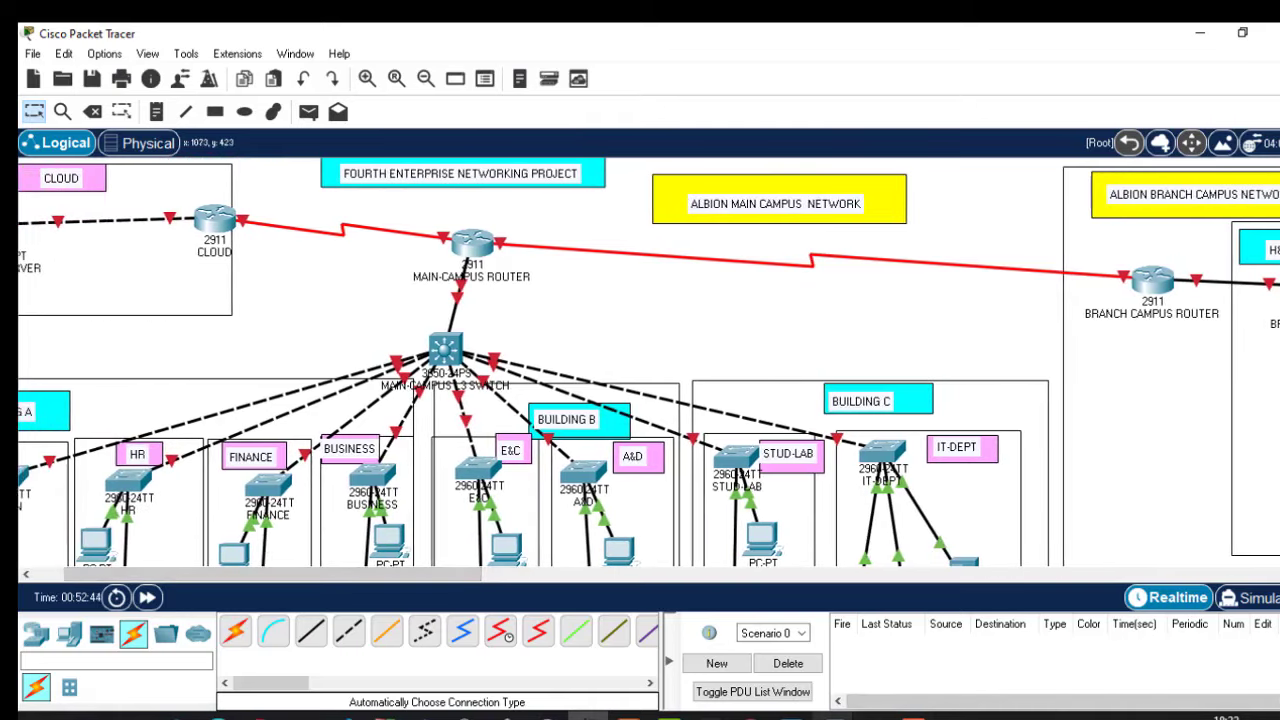
pyautogui.hotkey('alt', 'Tab')
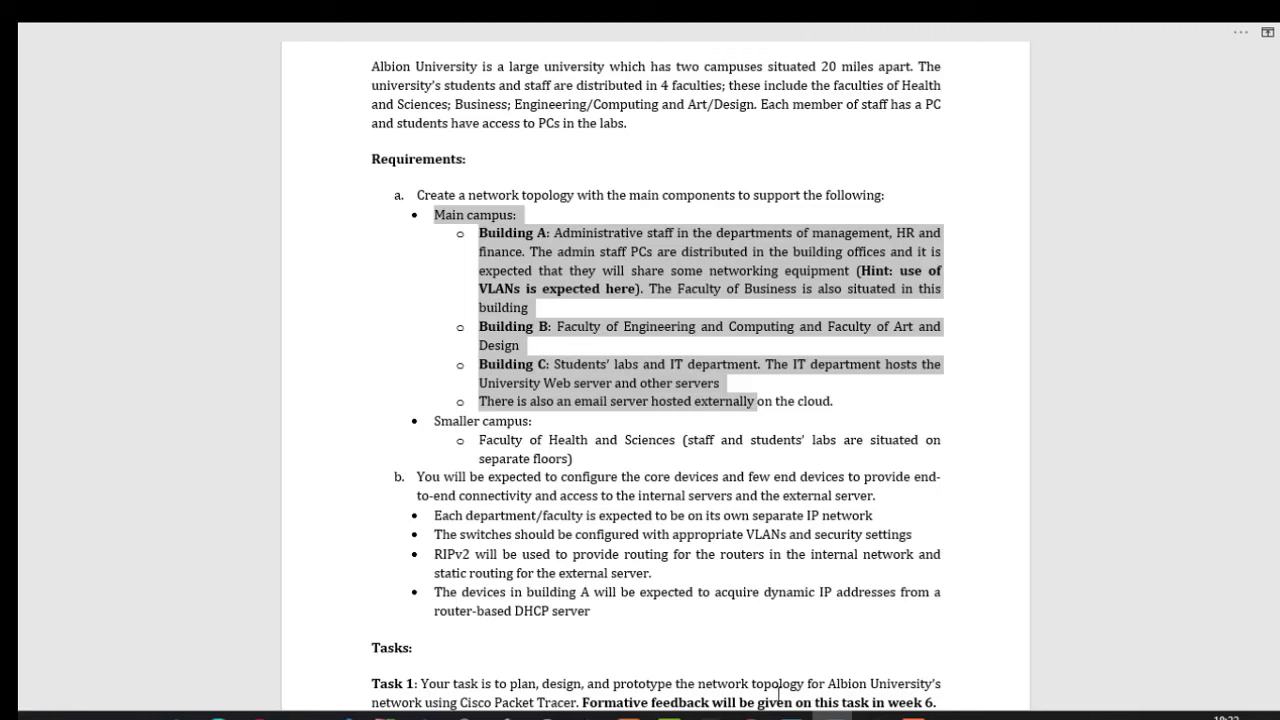
pyautogui.hotkey('alt', 'Tab')
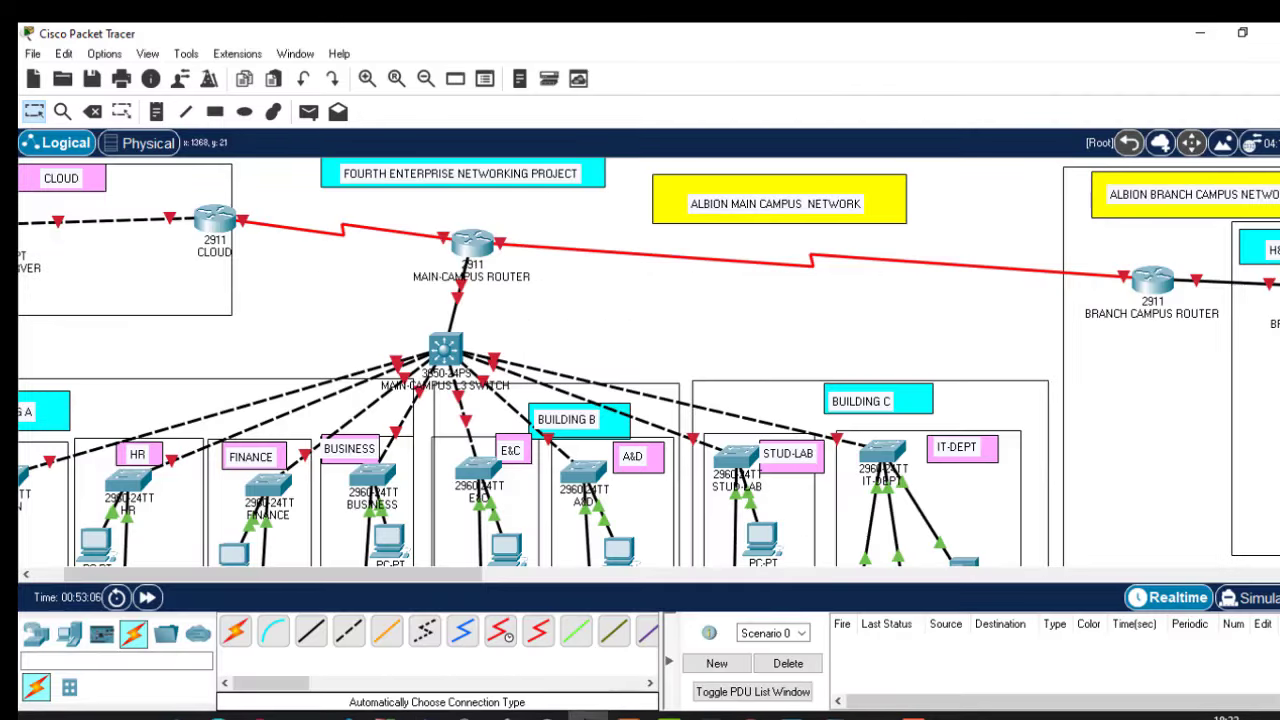
pyautogui.scroll(-7, 649, 362)
pyautogui.scroll(4, 649, 362)
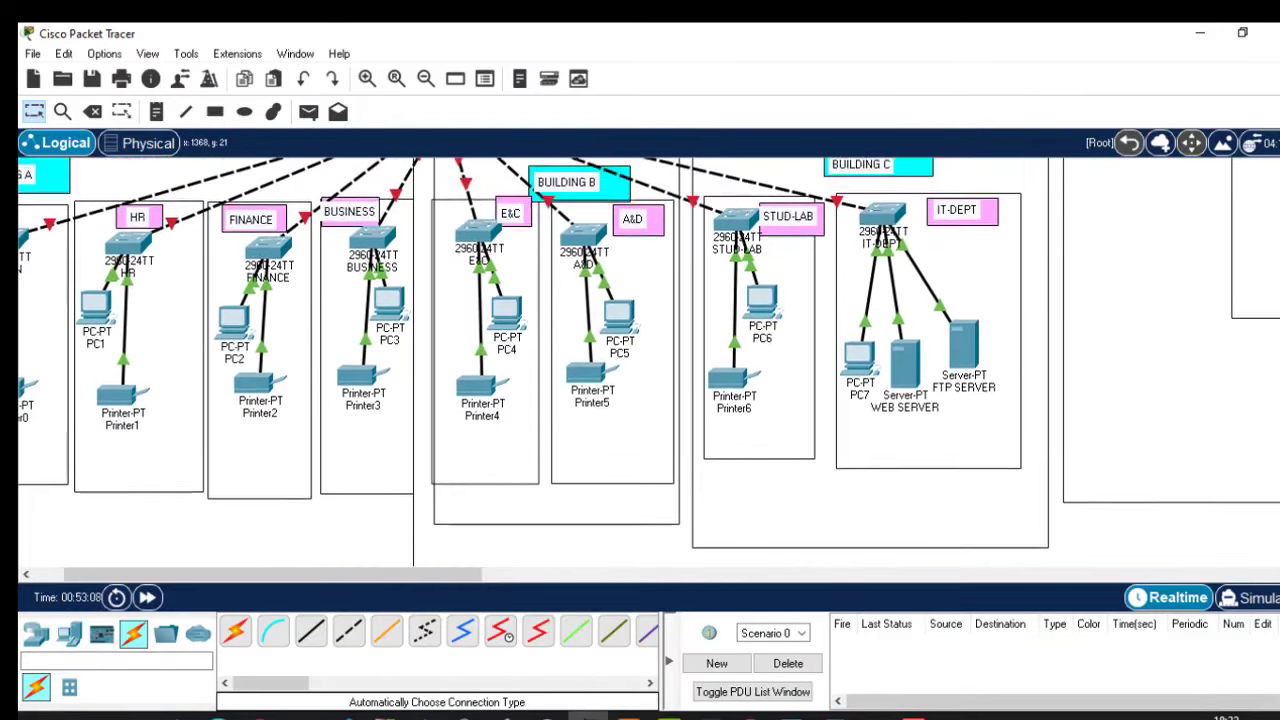
pyautogui.scroll(3, 649, 362)
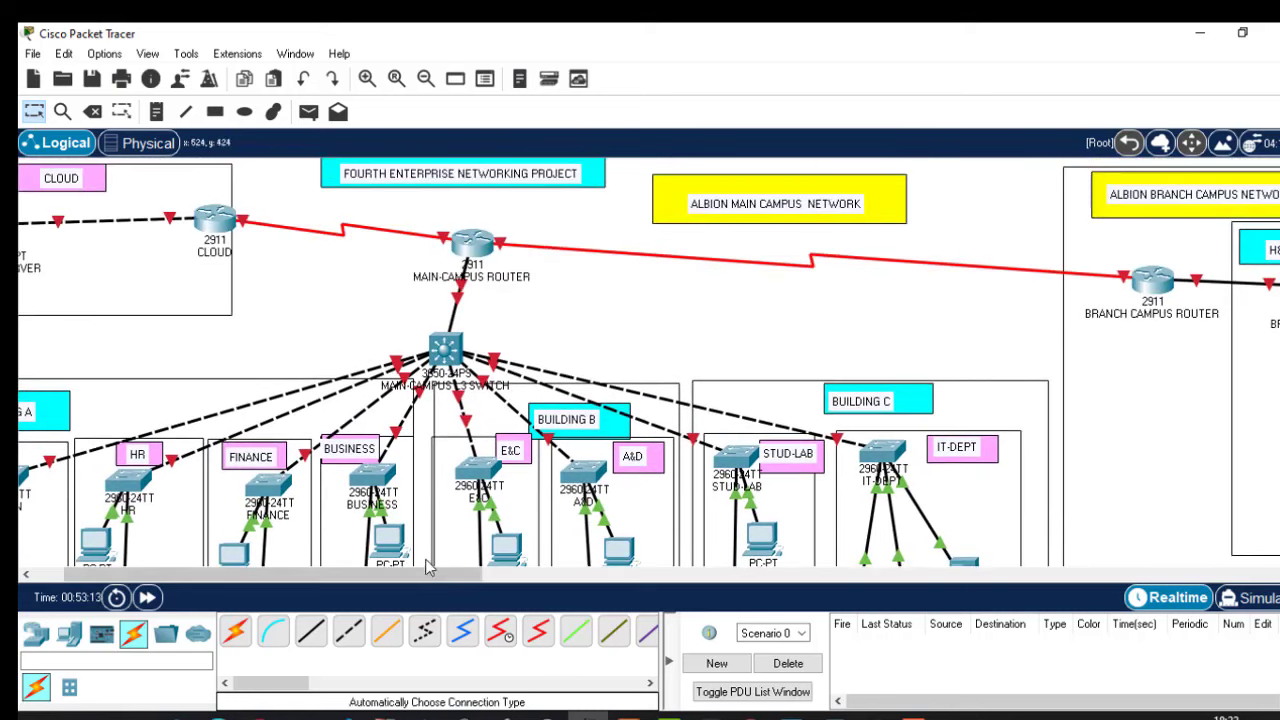
pyautogui.moveTo(424, 573); pyautogui.dragTo(316, 588)
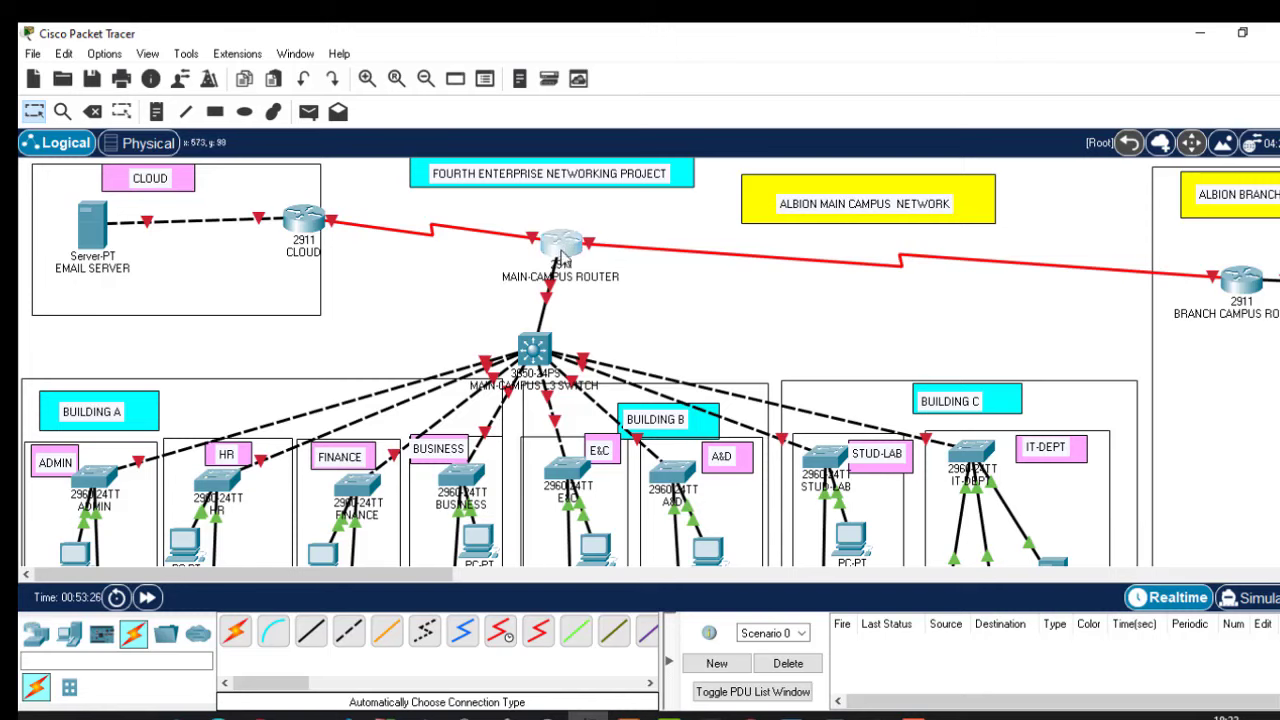
# Step: Move the main campus router up and slightly right, and the main campus L3 switch straight up, away from the building frames
pyautogui.moveTo(563, 262); pyautogui.dragTo(586, 235)
pyautogui.moveTo(534, 352); pyautogui.dragTo(534, 317)
# Step: Switch to the project brief and review the requirements on separate IP networks, VLANs and switch security settings
pyautogui.scroll(-10, 679, 166)
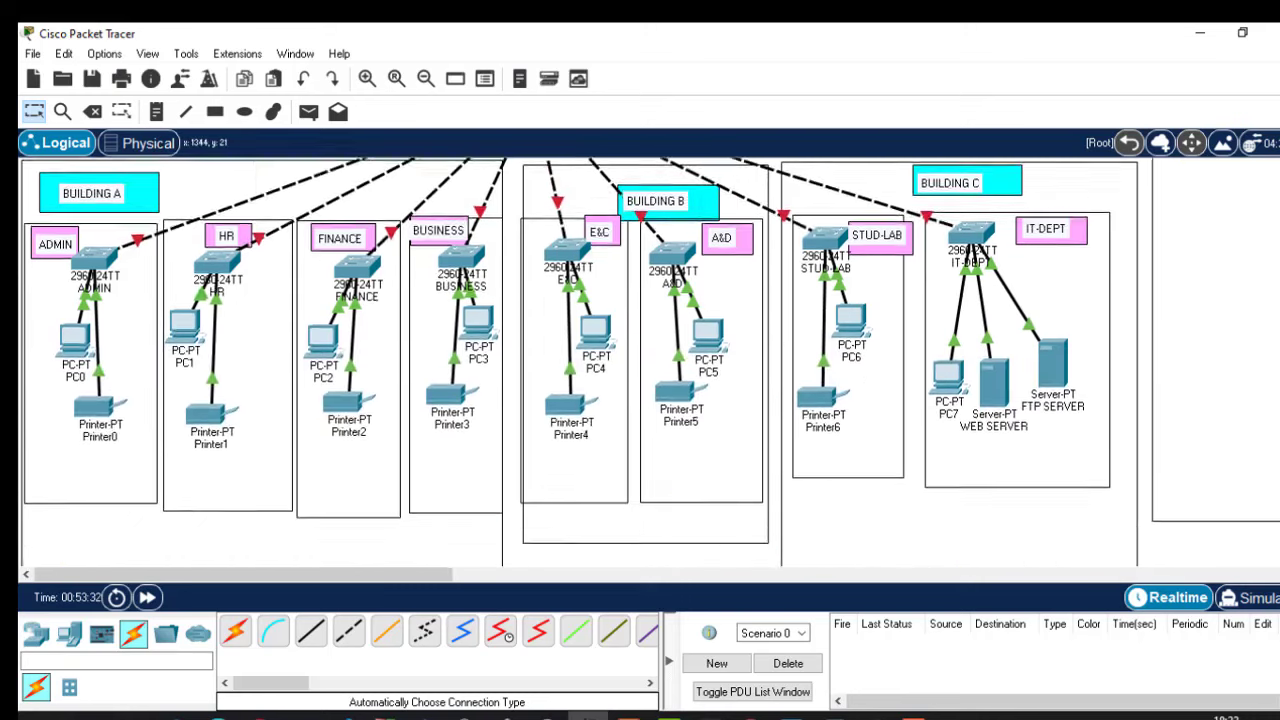
pyautogui.hotkey('alt', 'Tab')
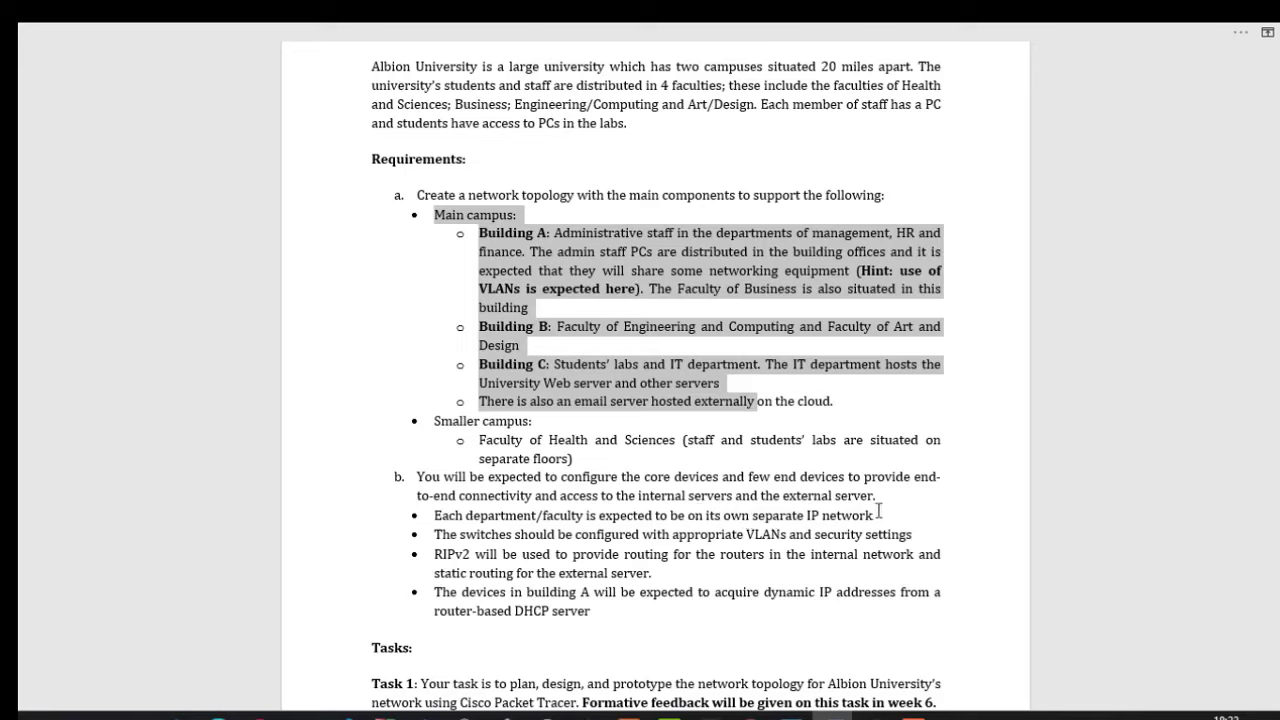
pyautogui.moveTo(873, 515); pyautogui.dragTo(753, 515)
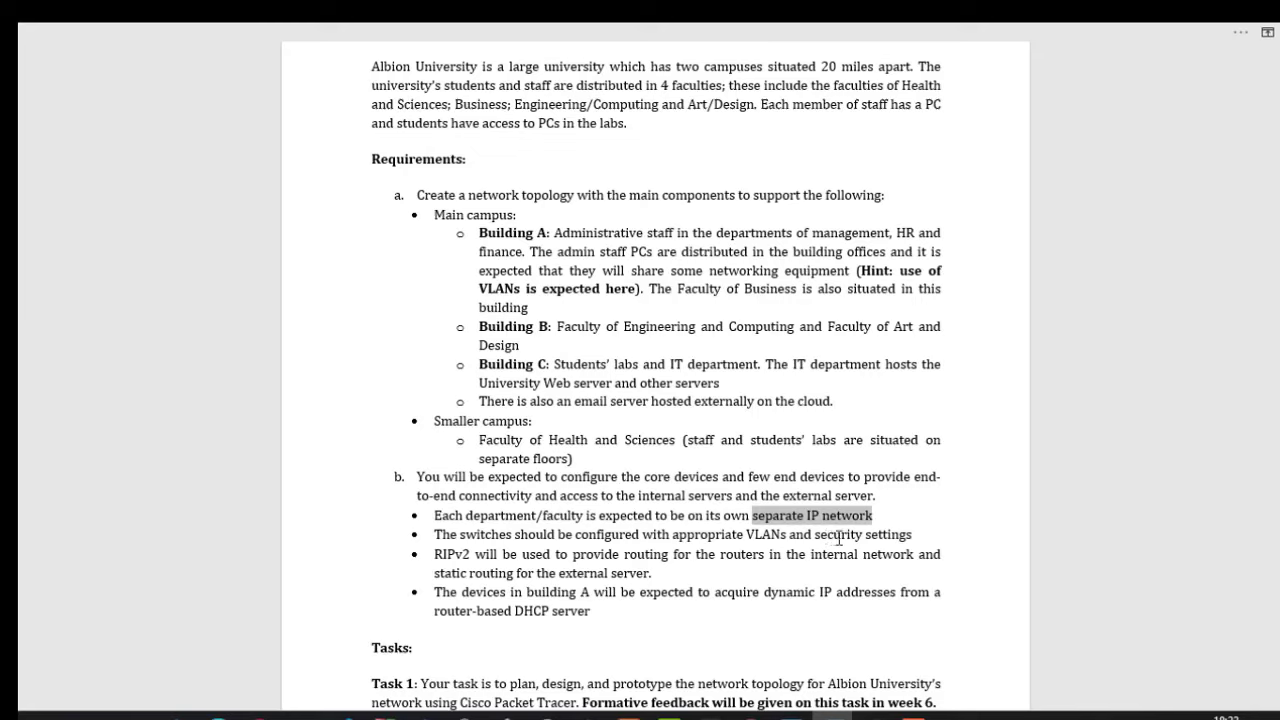
pyautogui.moveTo(928, 534); pyautogui.dragTo(445, 517)
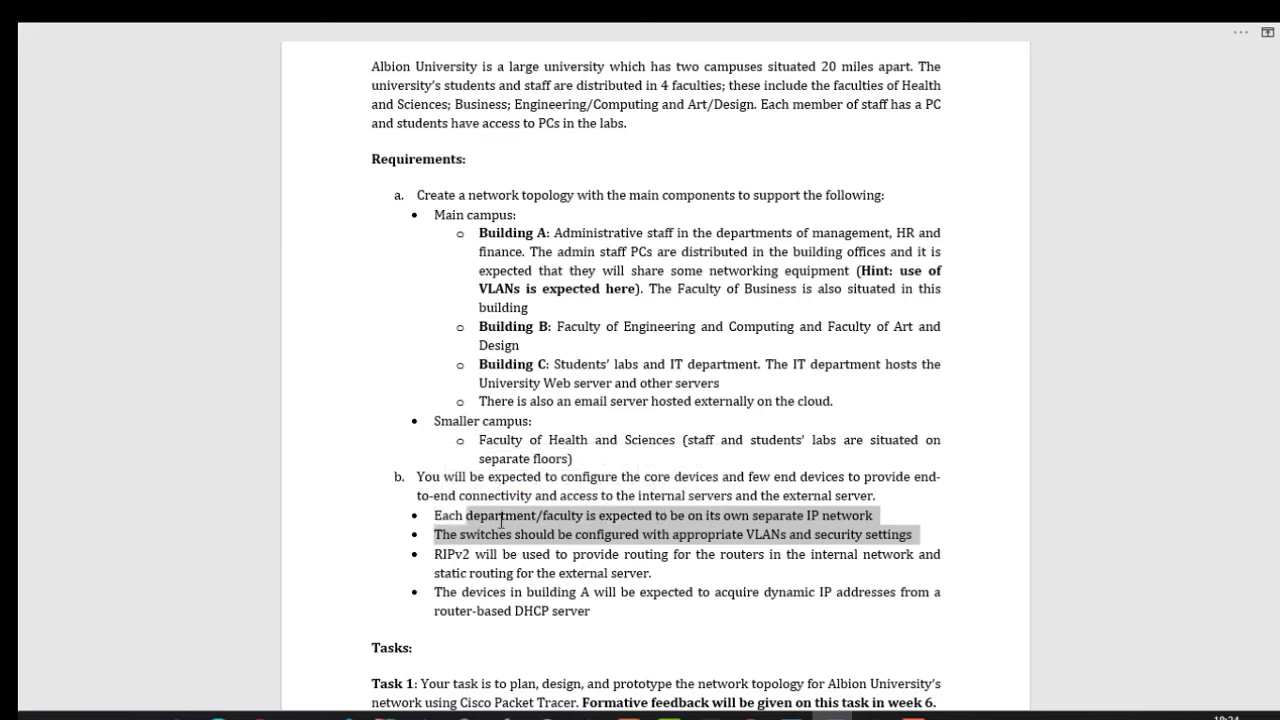
# Step: Switch back to Packet Tracer and add a note reading VLAN 10 and 192.168.1.0/24 below the printer in the ADMIN frame
pyautogui.click(588, 714)
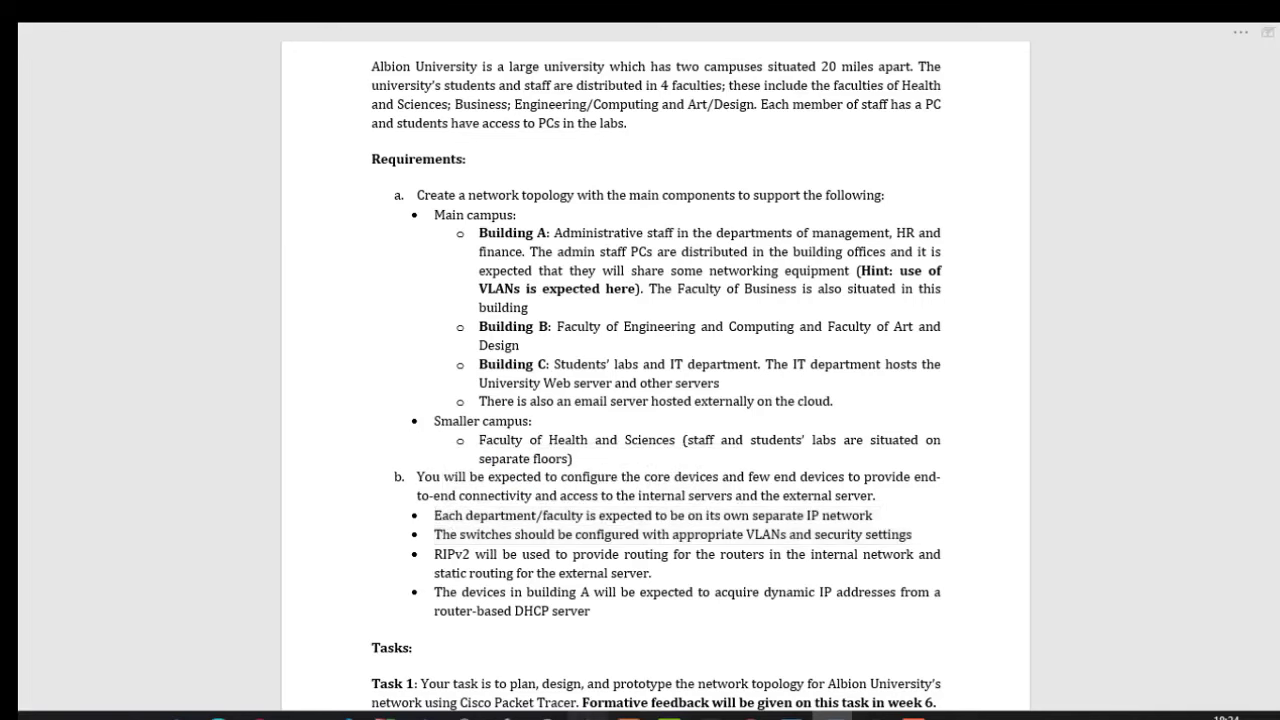
pyautogui.scroll(5, 679, 166)
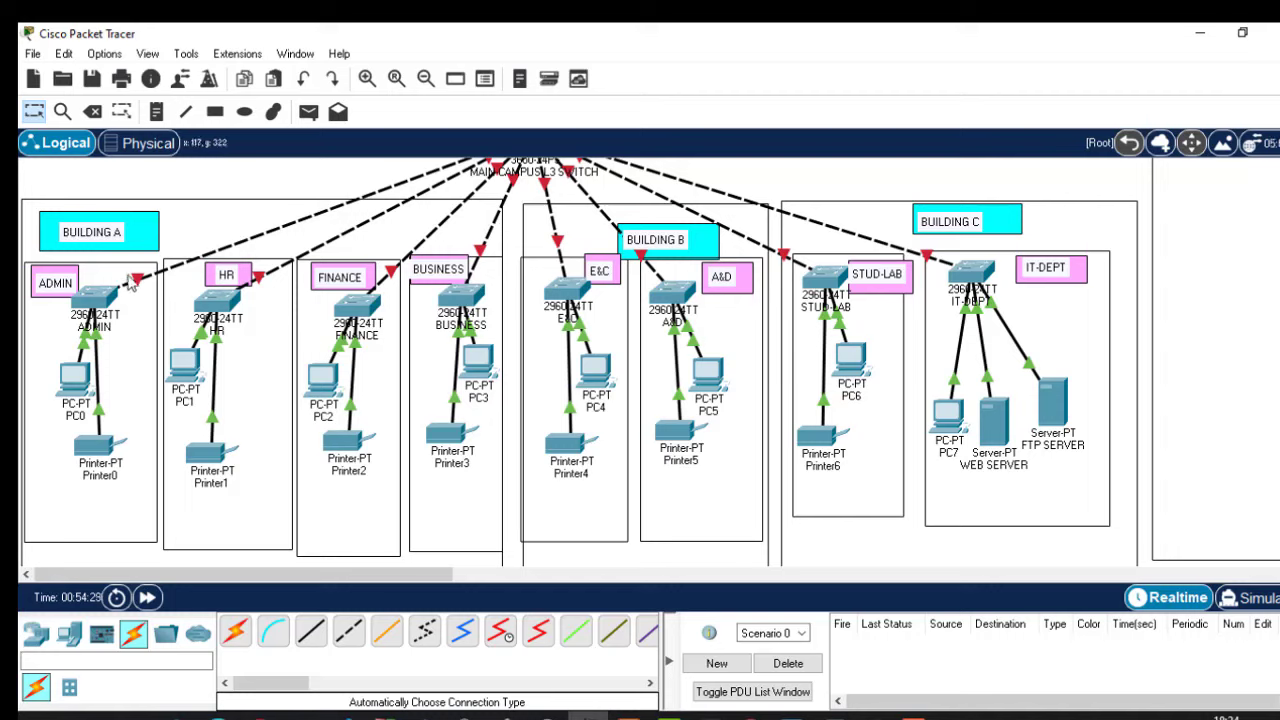
pyautogui.click(157, 112)
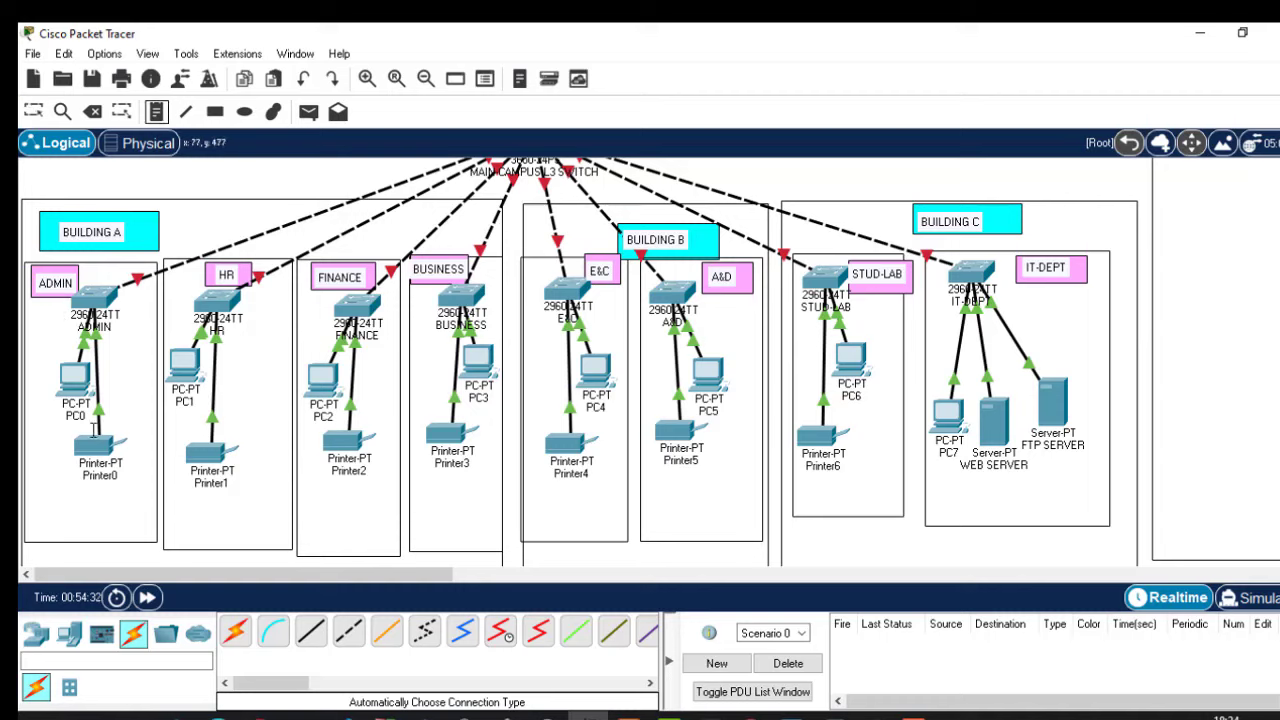
pyautogui.click(38, 487)
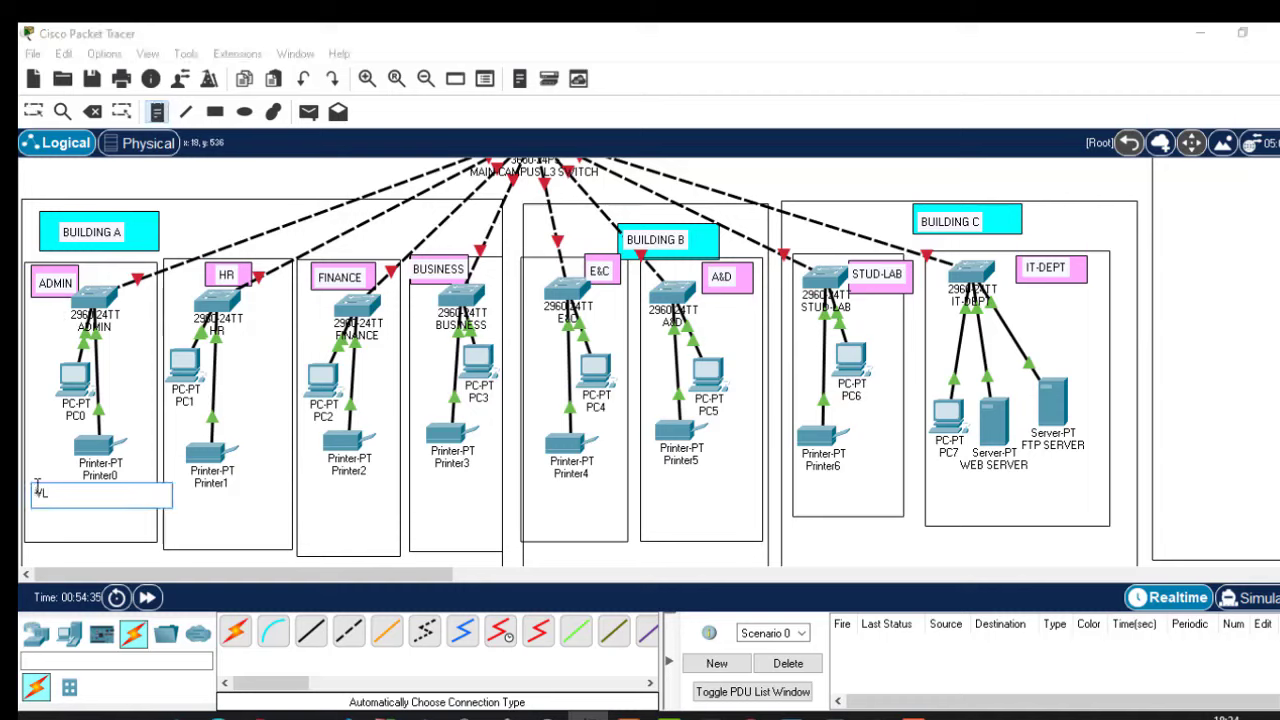
pyautogui.write('VLAN 10')
pyautogui.press('Return')
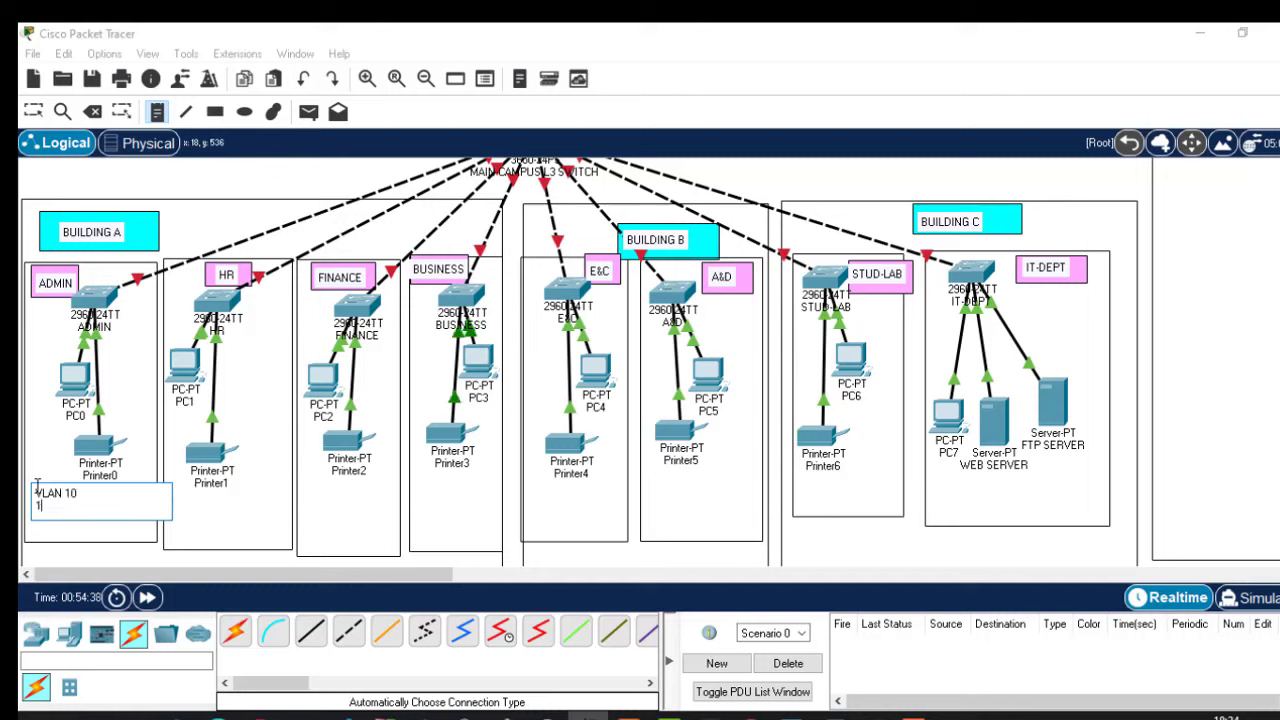
pyautogui.write('68.1.0')
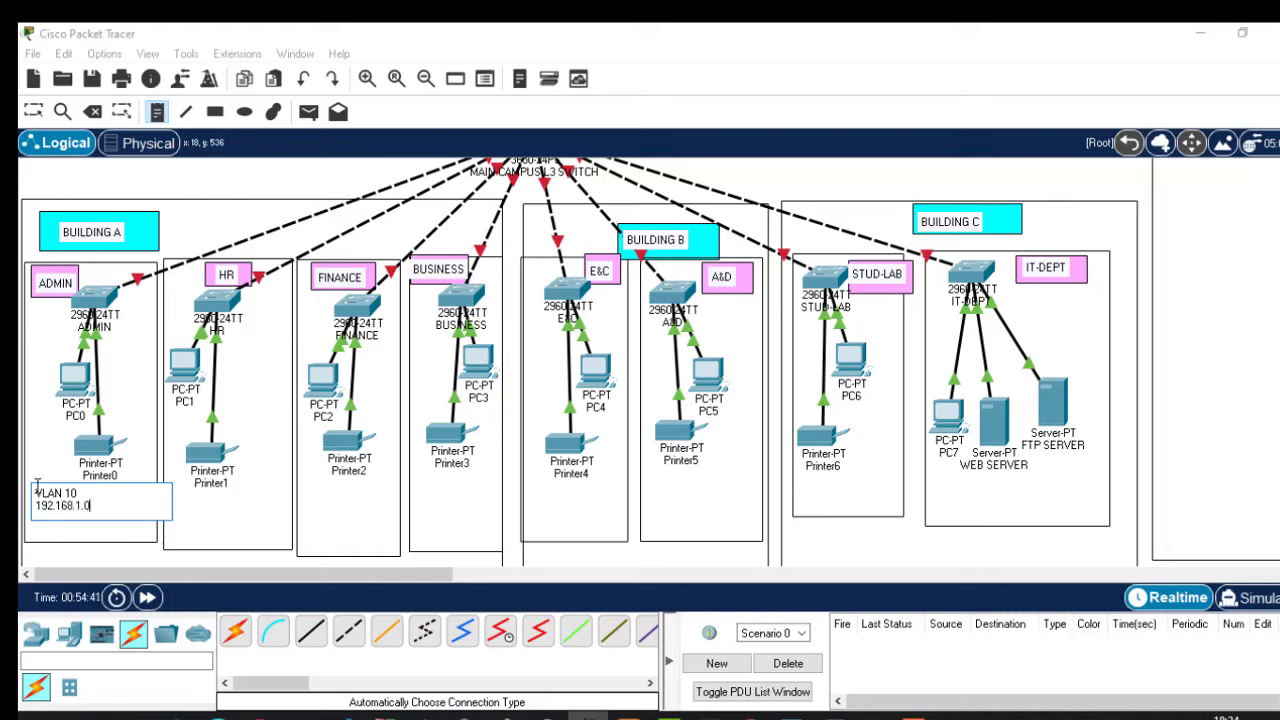
pyautogui.write('/24')
# Step: Copy the ADMIN note's VLAN and network text and start a new note below the printer in the HR frame
pyautogui.moveTo(104, 505); pyautogui.dragTo(33, 490)
pyautogui.hotkey('ctrl', 'c')
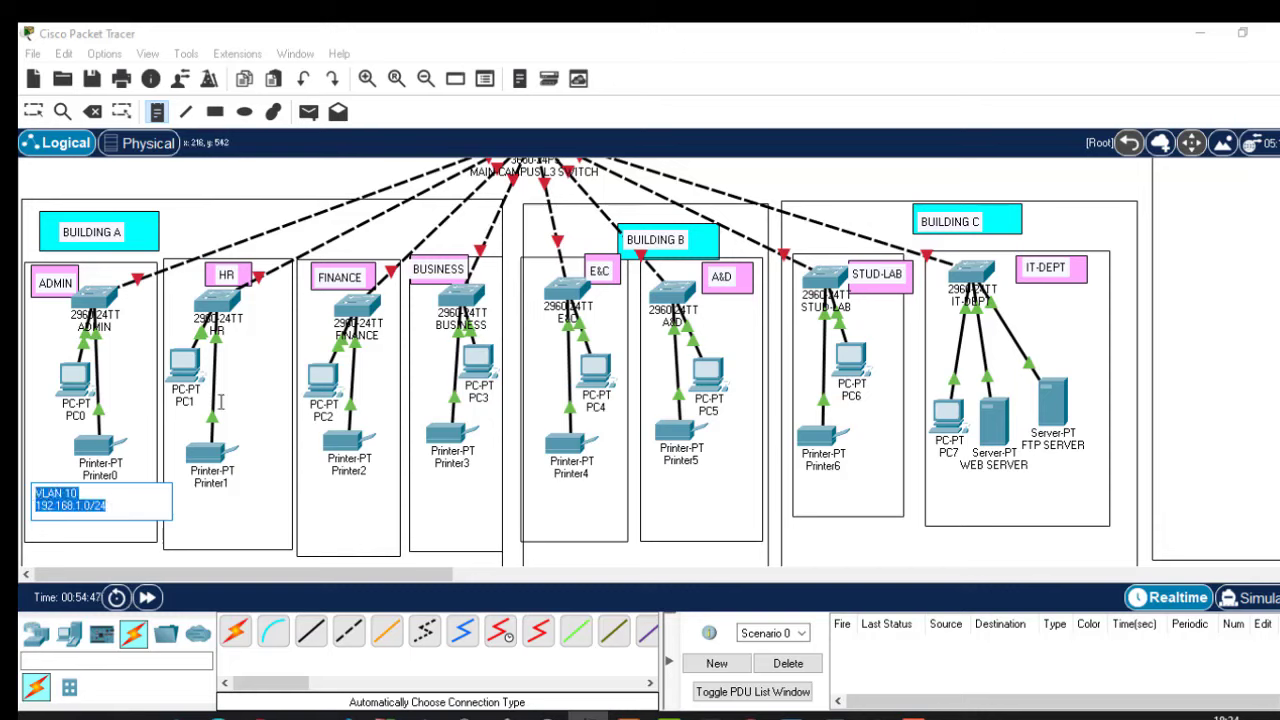
pyautogui.click(194, 500)
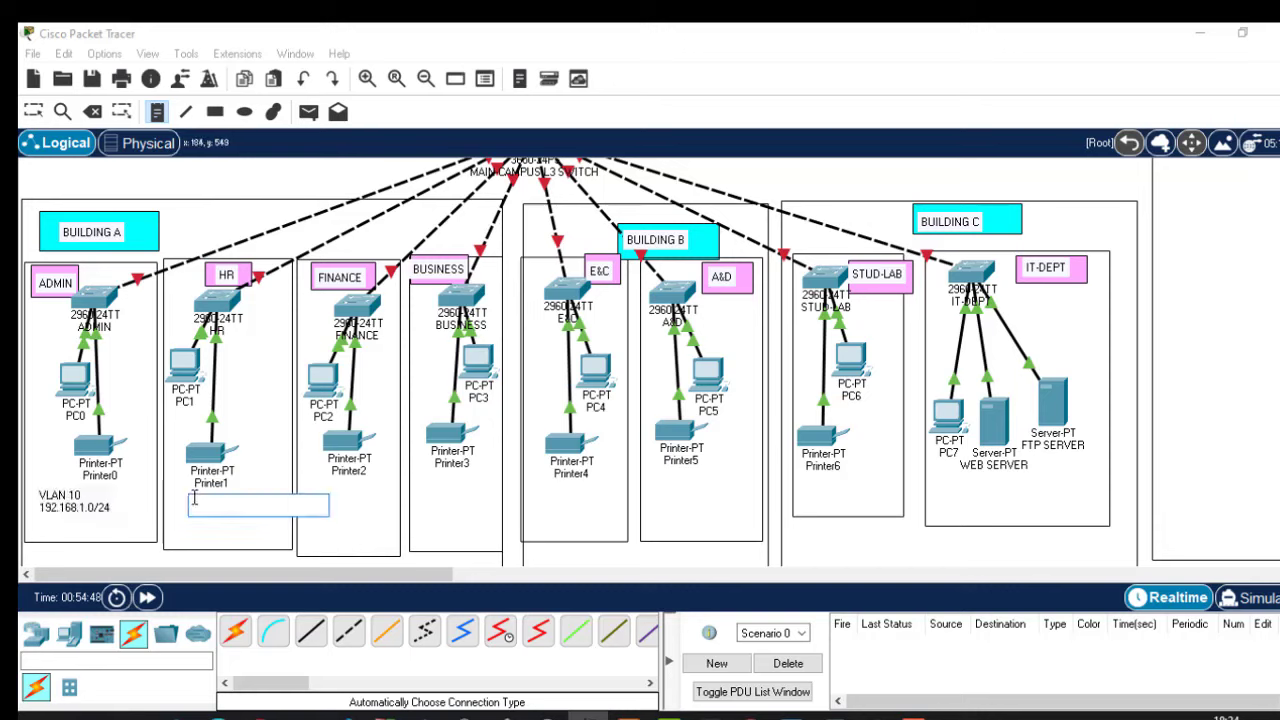
# Step: Add the subnet notes VLAN 20, 192.168.2.0/24 under HR and VLAN 30, 192.168.3.0/24 under FINANCE
pyautogui.hotkey('ctrl', 'v')
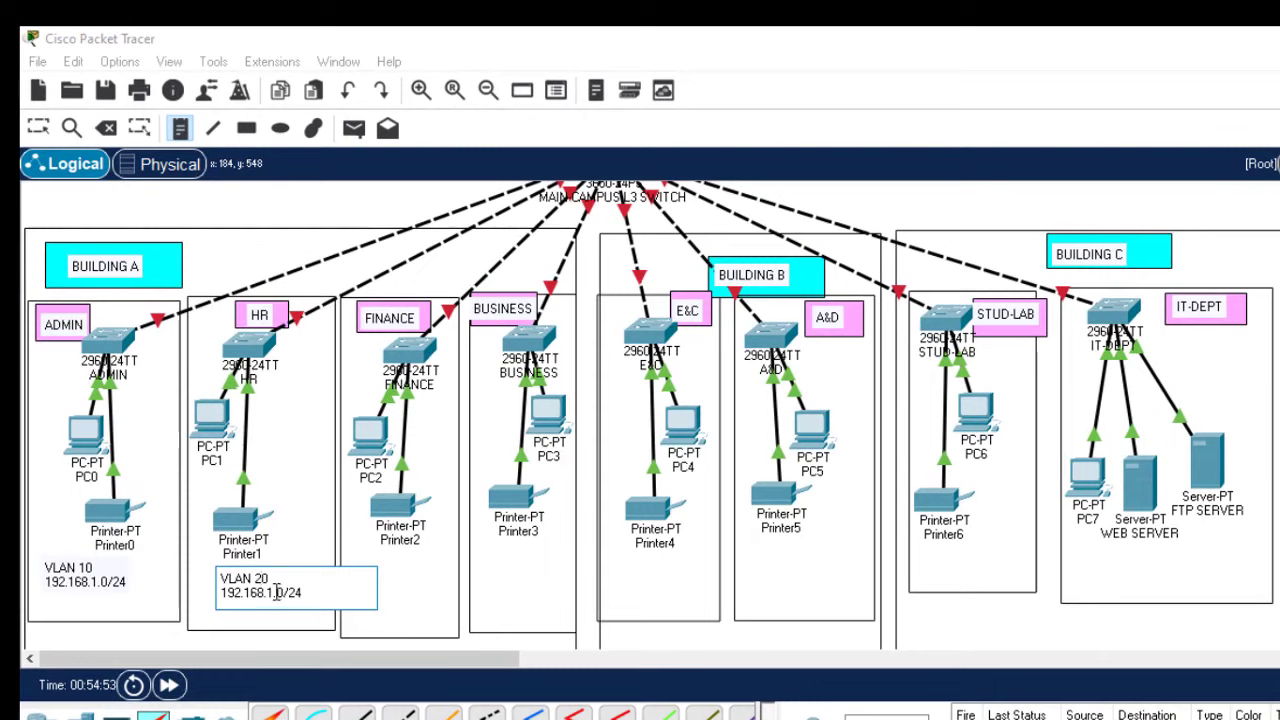
pyautogui.write('2')
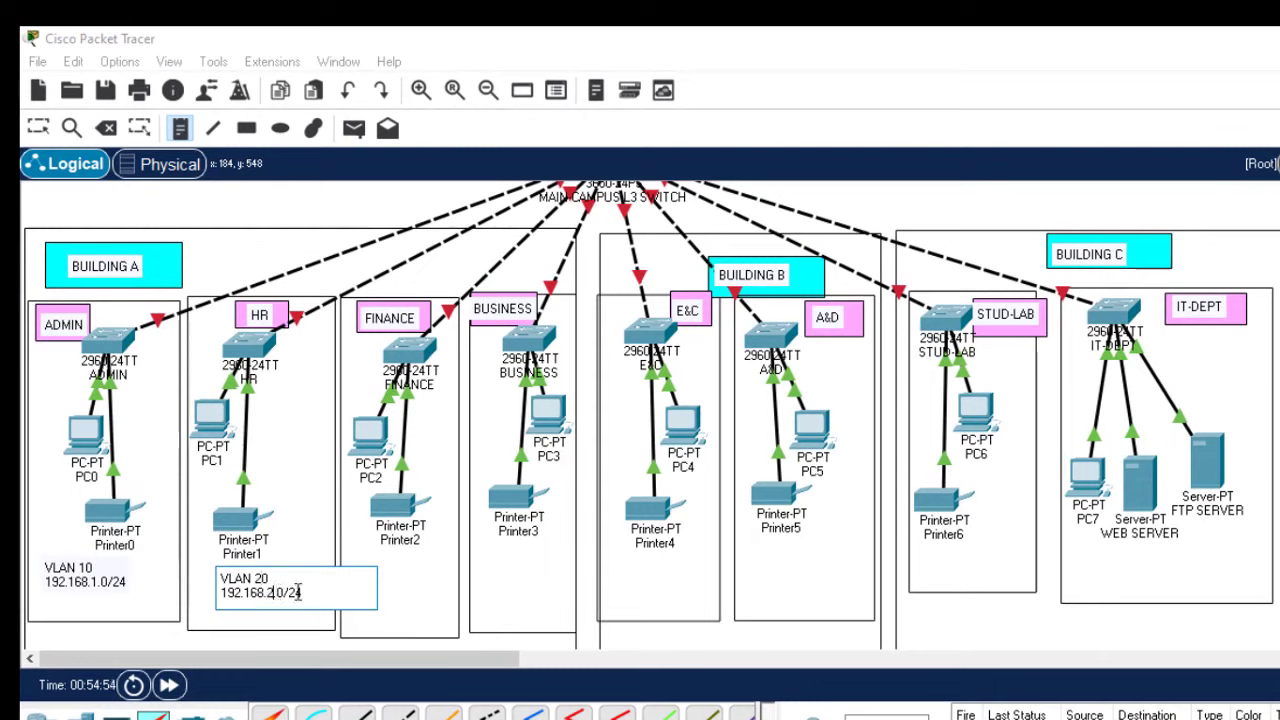
pyautogui.click(364, 567)
pyautogui.hotkey('ctrl', 'v')
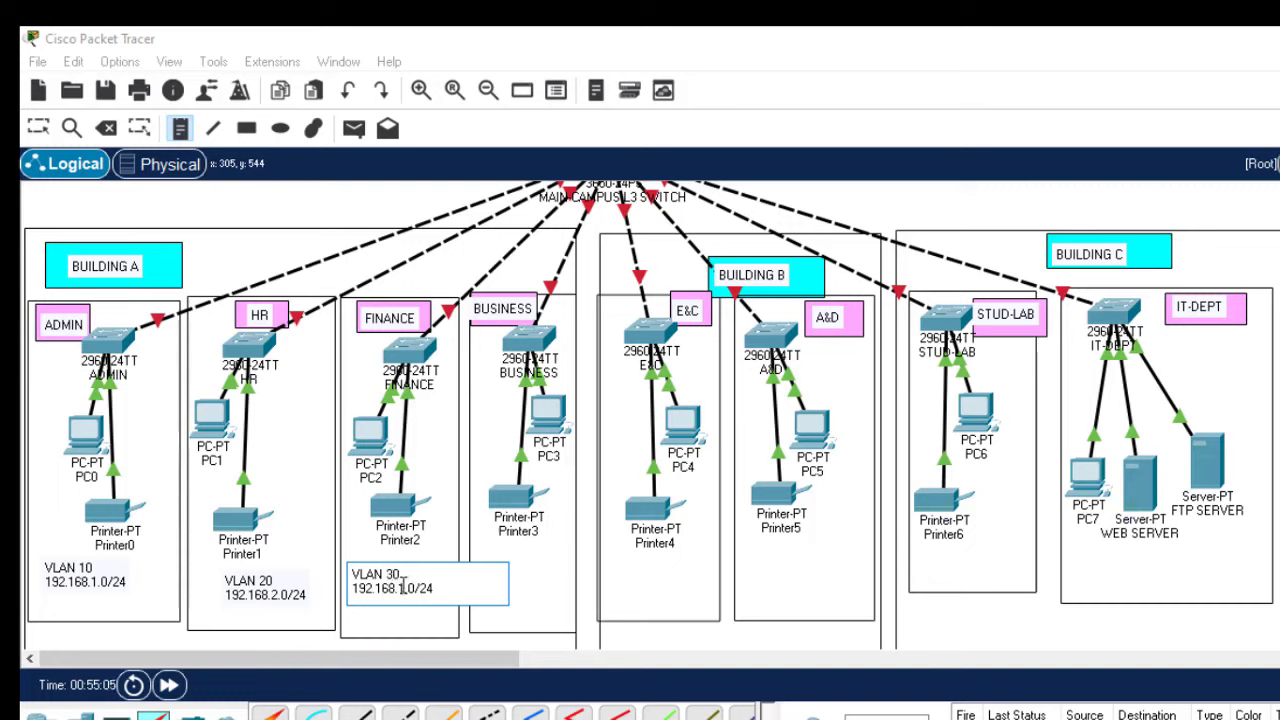
pyautogui.press('BackSpace')
pyautogui.write('3')
# Step: Add the subnet notes VLAN 40, 192.168.4.0/24 under BUSINESS and VLAN 50, 192.168.6.0/24 under E&C
pyautogui.click(477, 549)
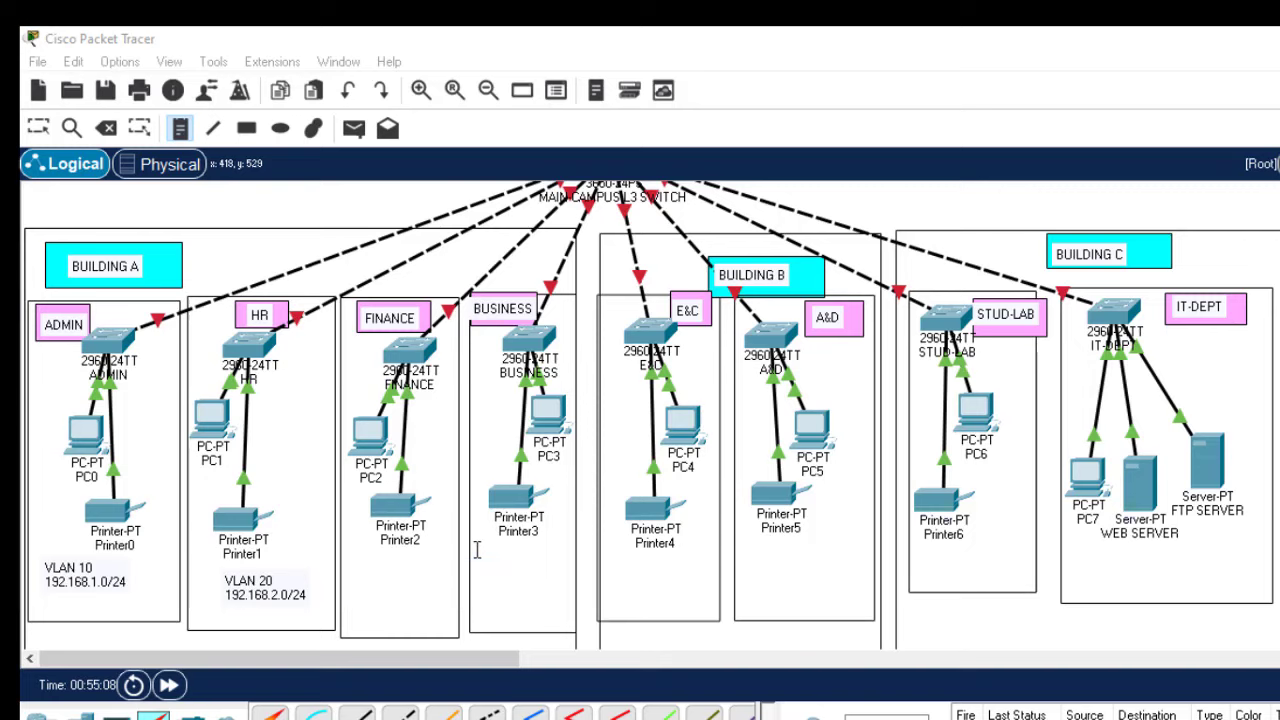
pyautogui.hotkey('ctrl', 'v')
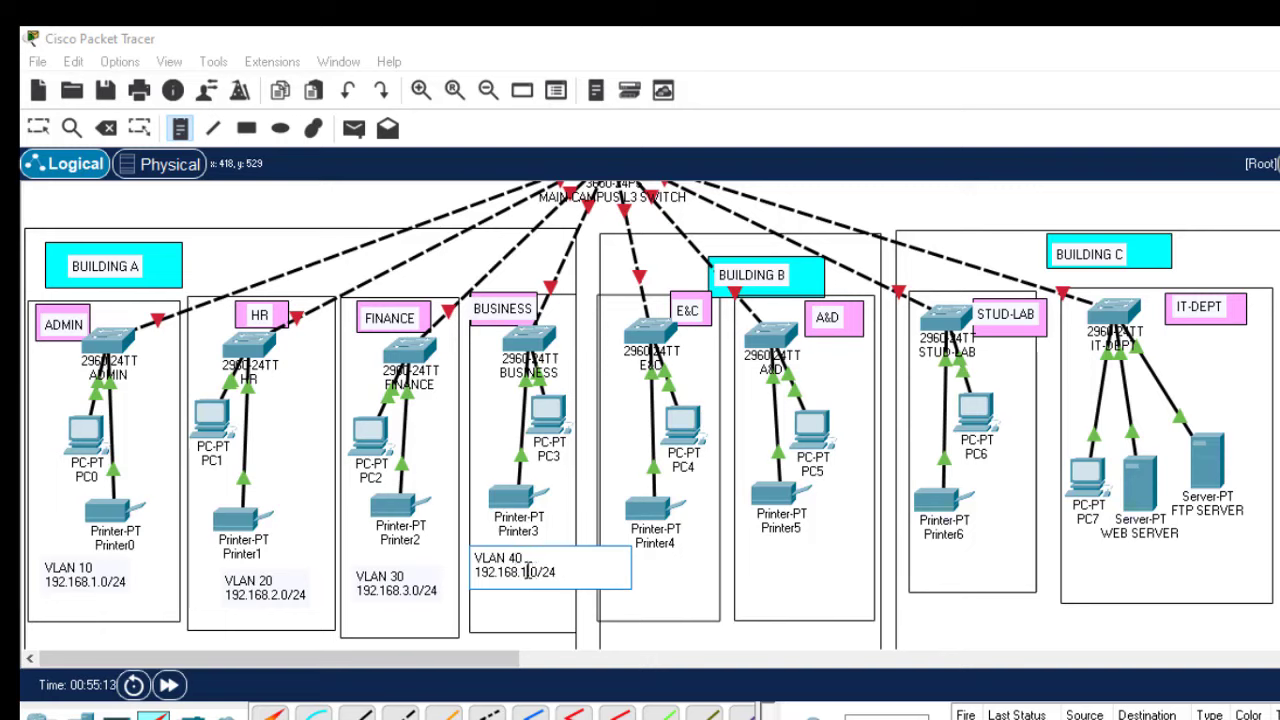
pyautogui.click(636, 558)
pyautogui.hotkey('ctrl', 'v')
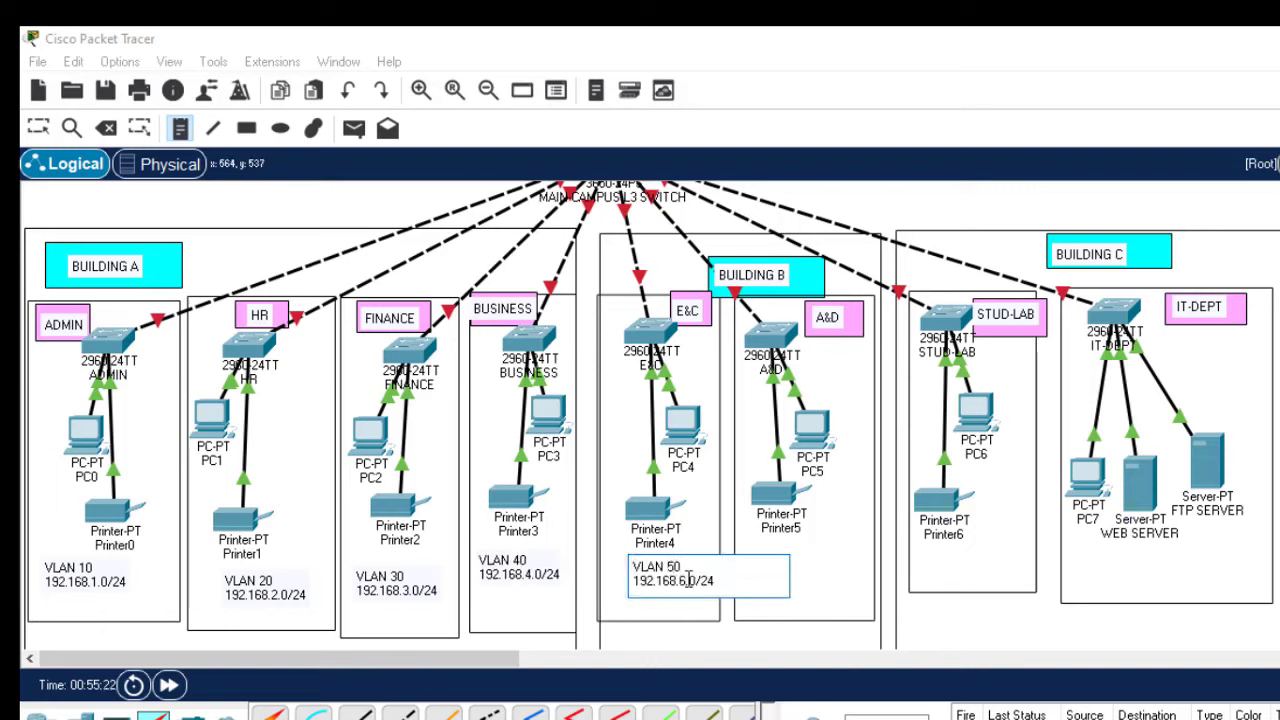
# Step: Add the subnet notes VLAN 60, 192.168.6.0/24 under A&D and VLAN 70, 192.168.7.0/24 under STUD-LAB
pyautogui.click(757, 545)
pyautogui.hotkey('ctrl', 'v')
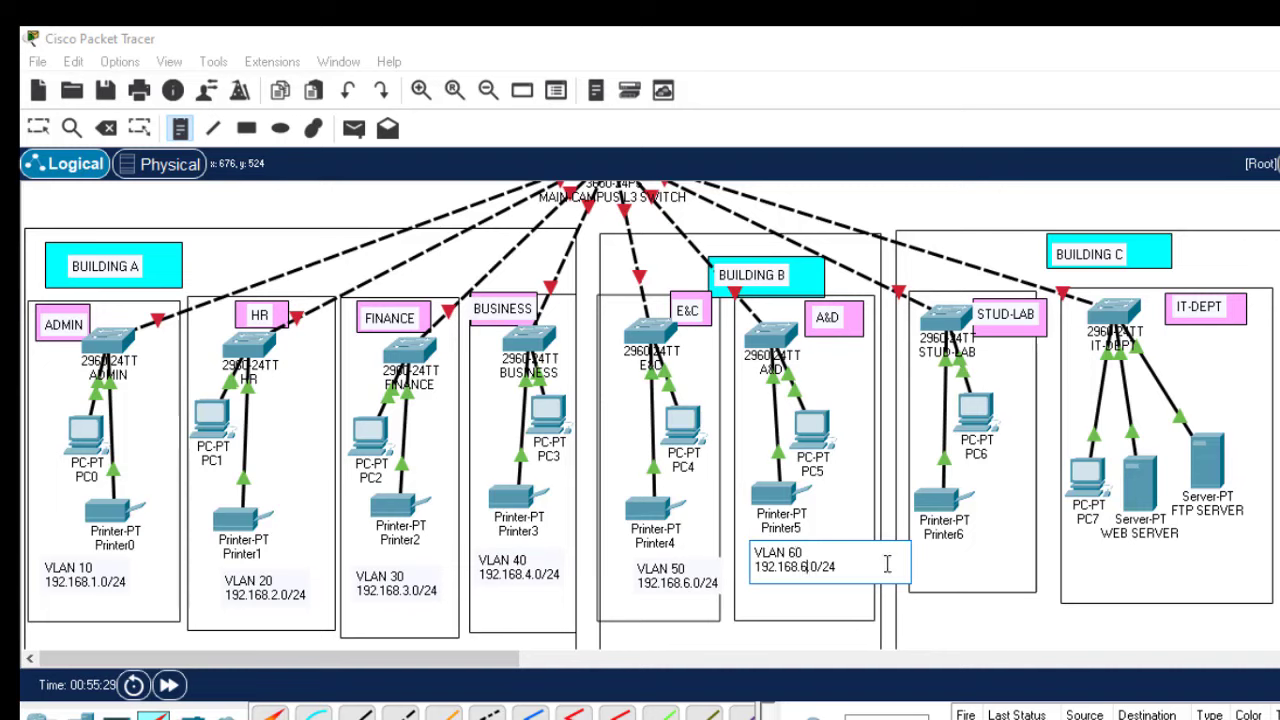
pyautogui.click(930, 549)
pyautogui.hotkey('ctrl', 'v')
pyautogui.click(962, 559)
pyautogui.press('BackSpace')
pyautogui.write('7')
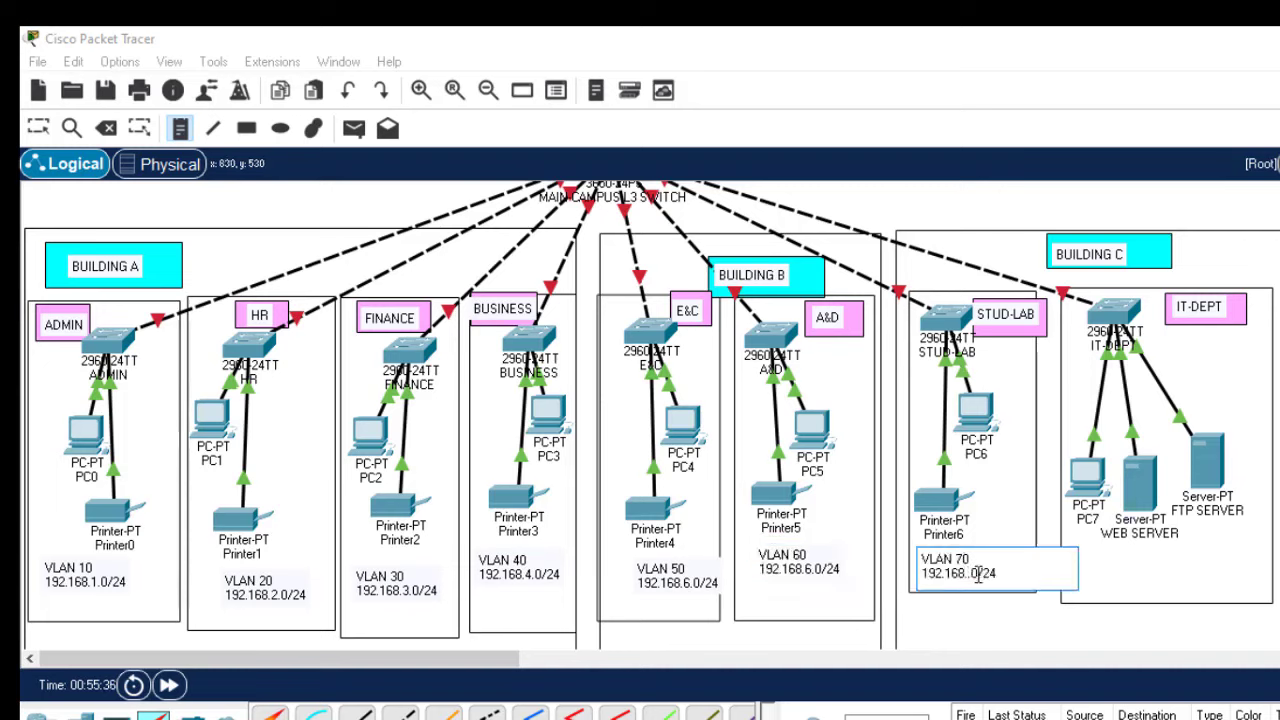
pyautogui.write('7.')
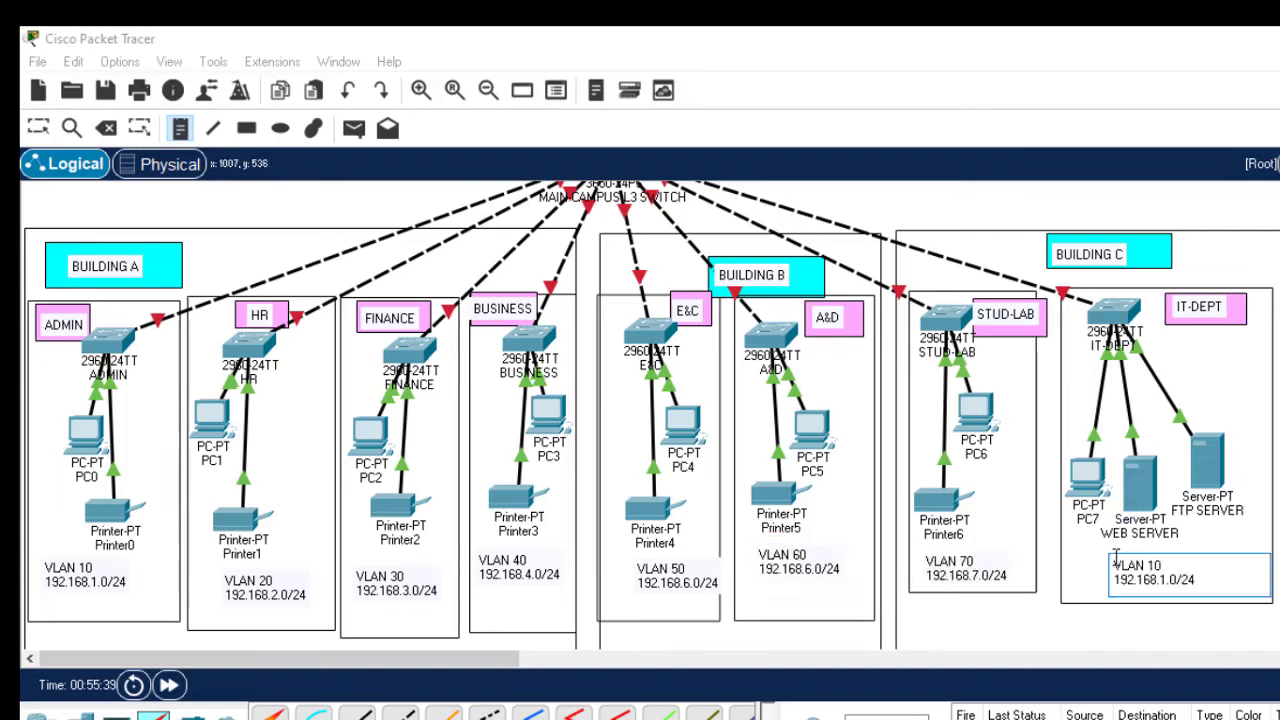
# Step: Add the subnet notes VLAN 80, 192.168.8.0/24 under IT-DEPT and VLAN 100, 192.168.10.0/24 beside the branch STUD-LB devices
pyautogui.click(1151, 566)
pyautogui.press('BackSpace')
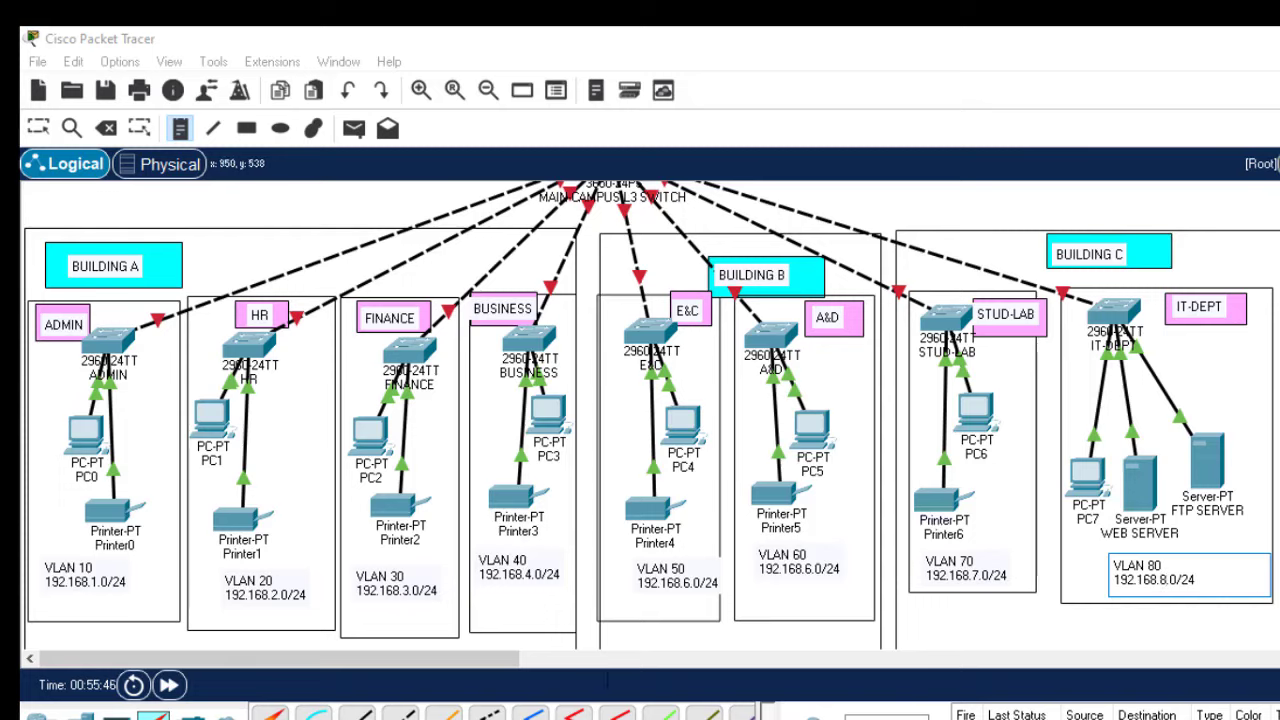
pyautogui.moveTo(482, 668); pyautogui.dragTo(909, 634)
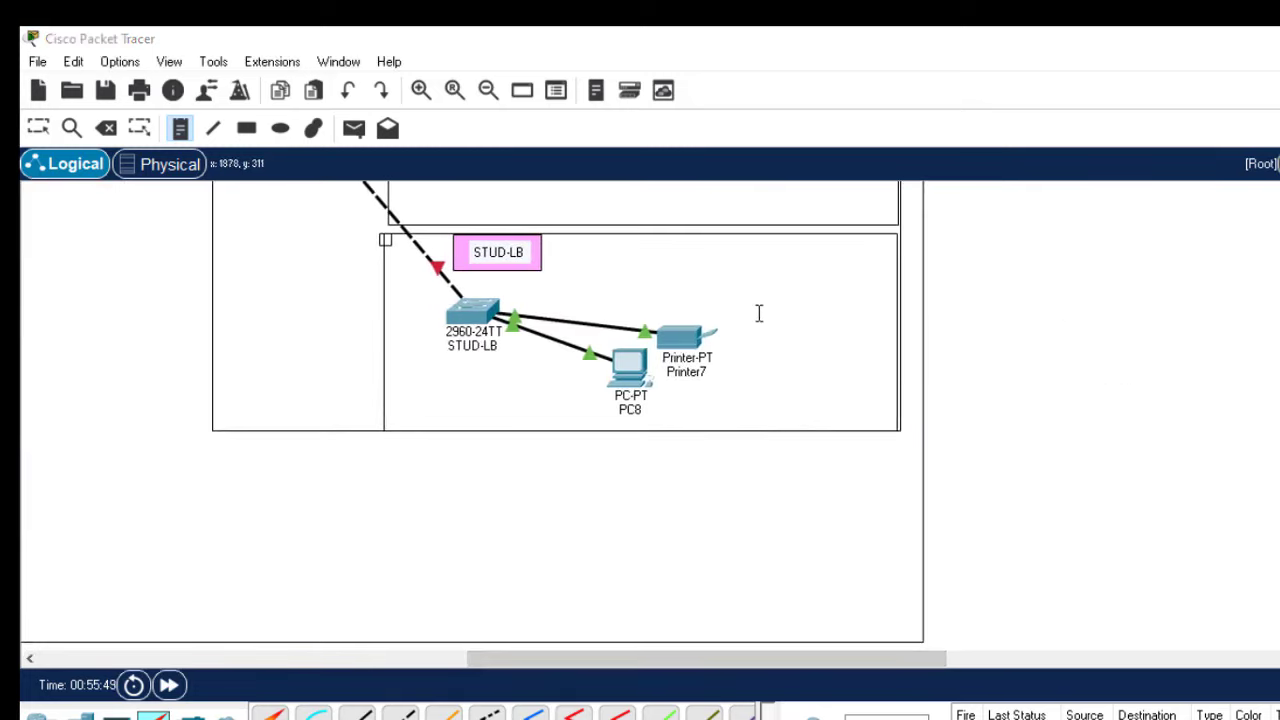
pyautogui.hotkey('ctrl', 'v')
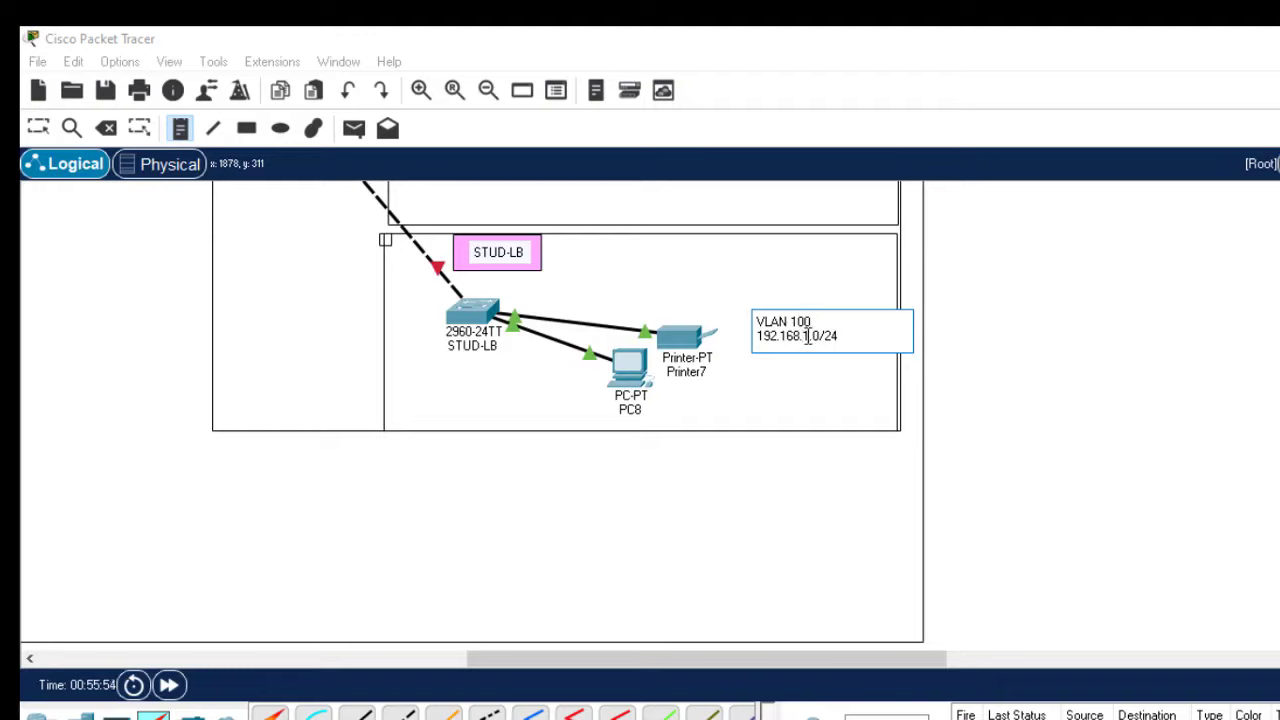
pyautogui.write('0')
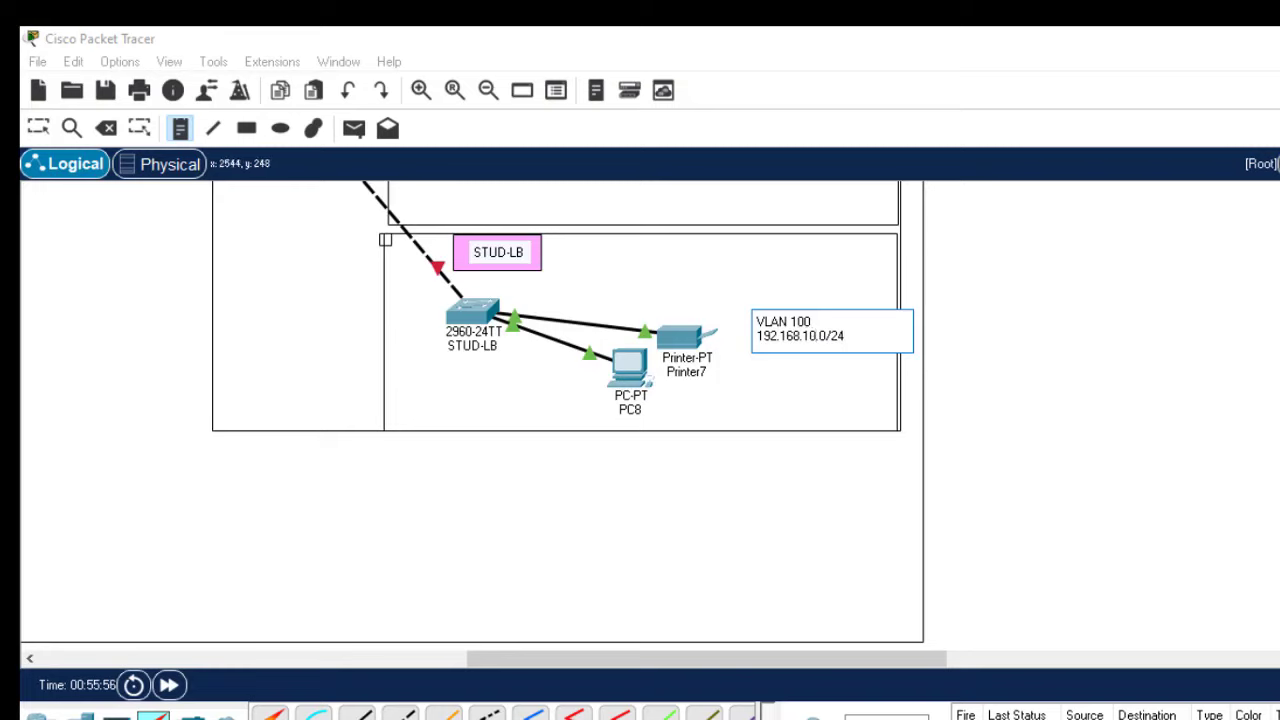
# Step: Add the subnet note VLAN 90, 192.168.9.0/24 beside the branch STAFF devices
pyautogui.scroll(4, 470, 410)
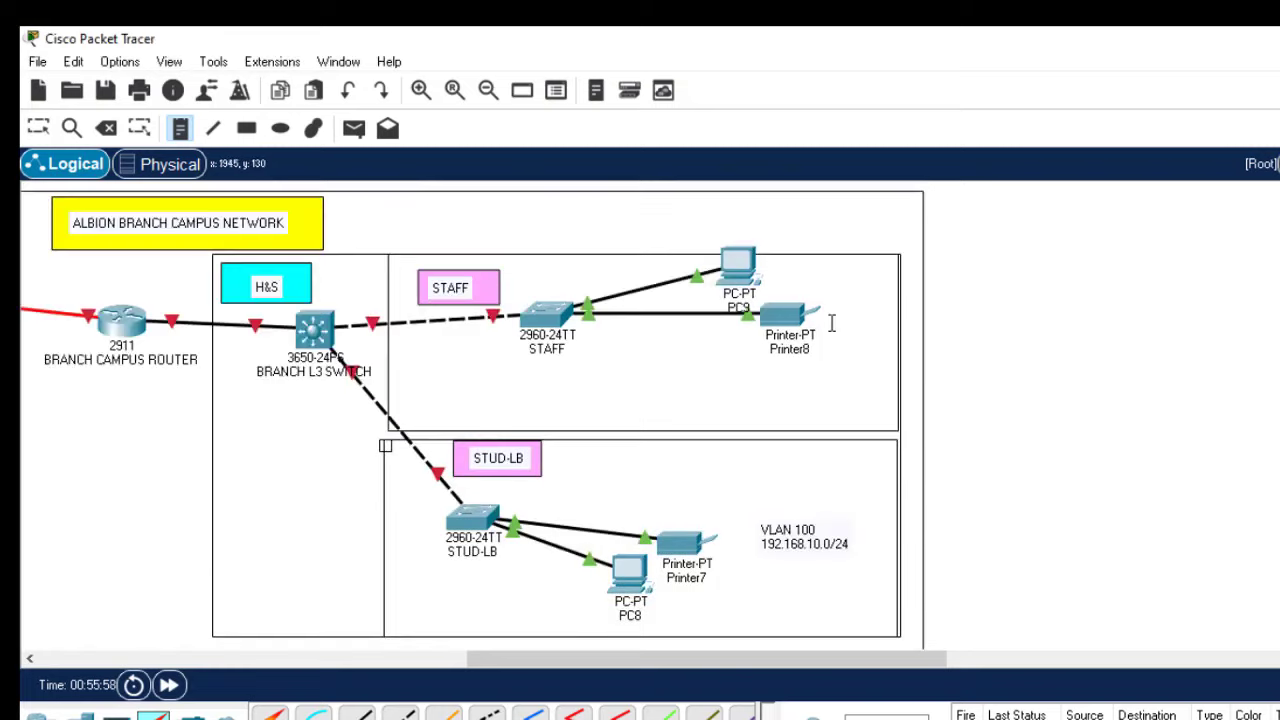
pyautogui.click(797, 272)
pyautogui.write('VLAN 10 192.168.1.0/24')
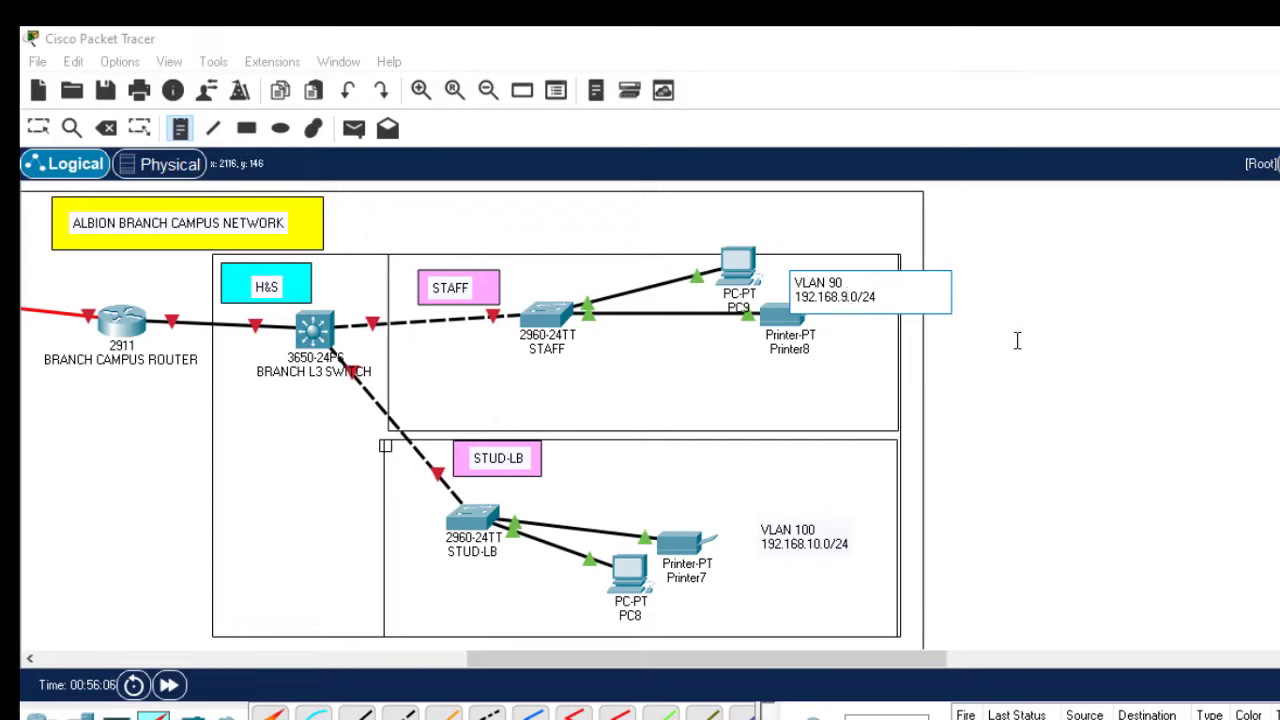
pyautogui.press('Escape')
# Step: Move Printer8 and PC9 slightly down and away from the VLAN 90 note
pyautogui.moveTo(765, 318); pyautogui.dragTo(745, 338)
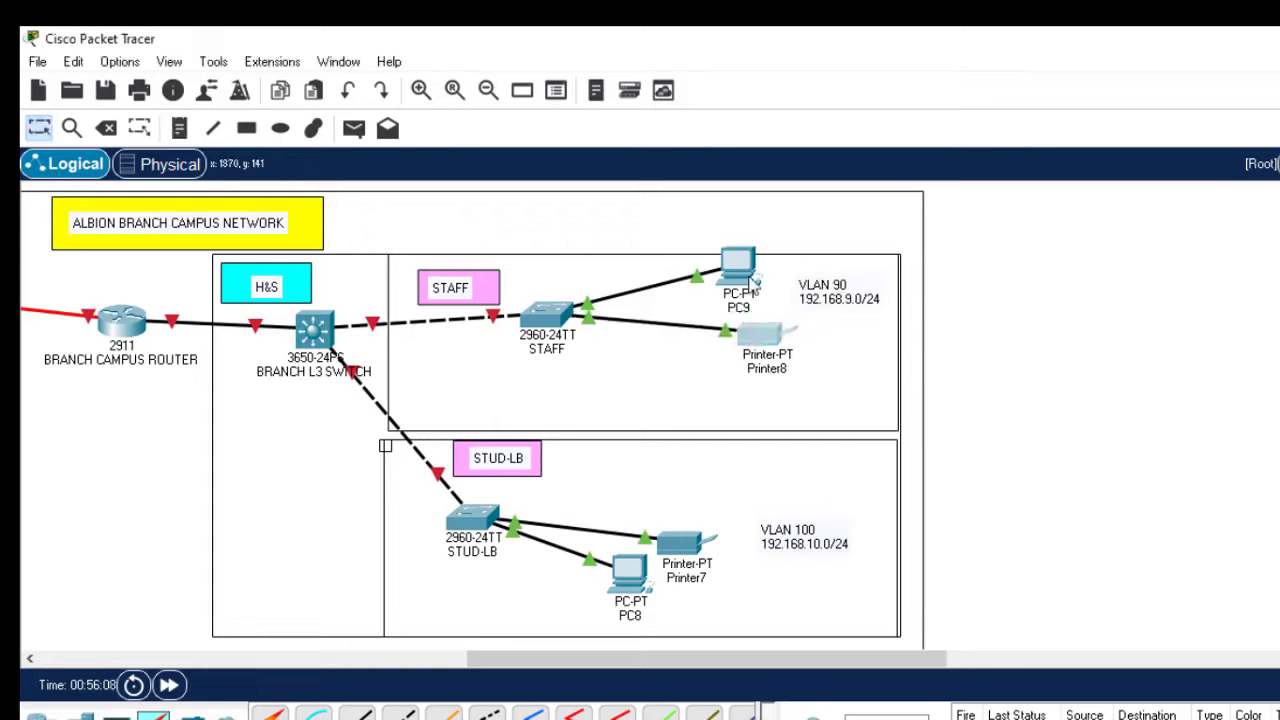
pyautogui.moveTo(740, 272); pyautogui.dragTo(735, 289)
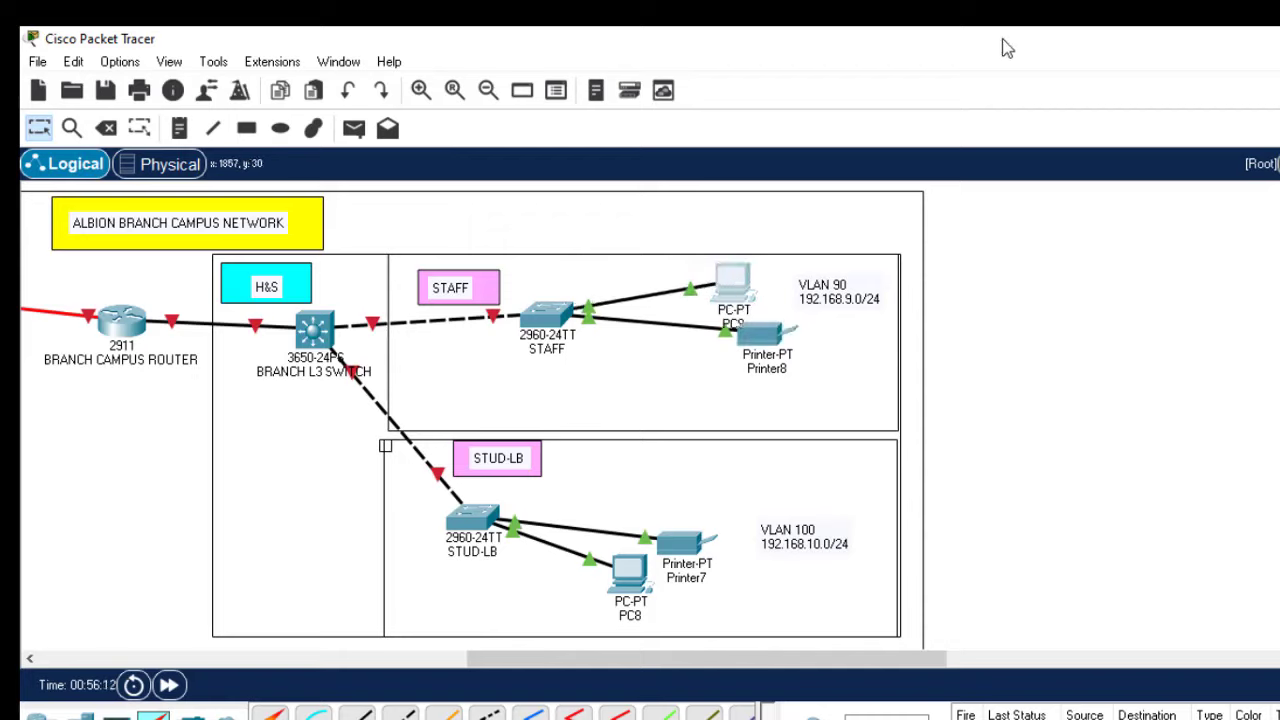
pyautogui.click(1178, 372)
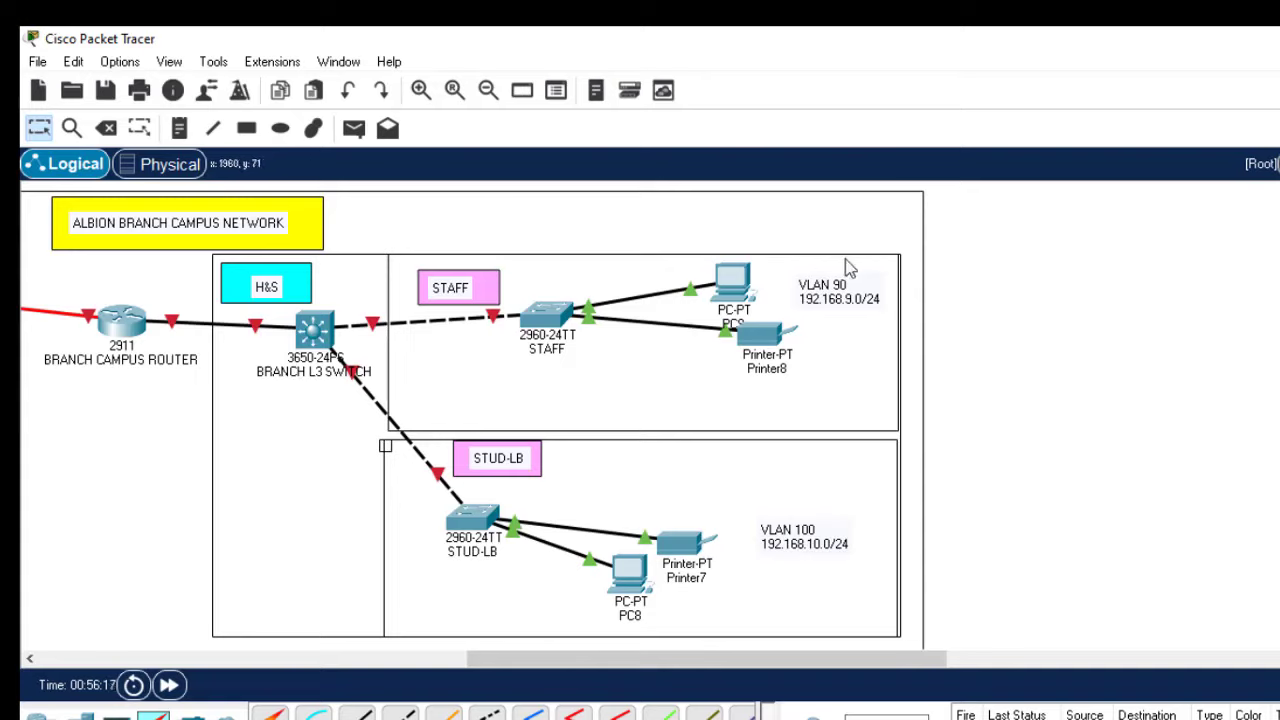
# Step: Start the rectangle shape with the green fill colour #55ff00 and clear the palette off the branch notes
pyautogui.click(247, 128)
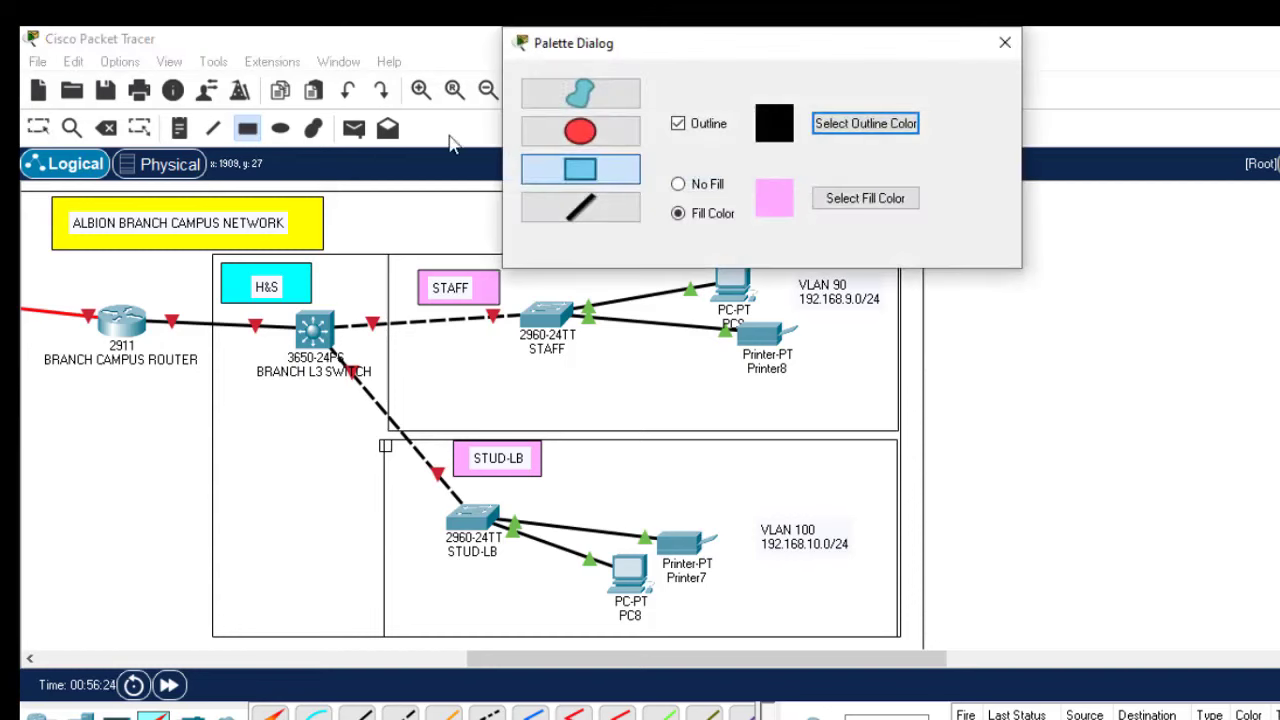
pyautogui.click(866, 198)
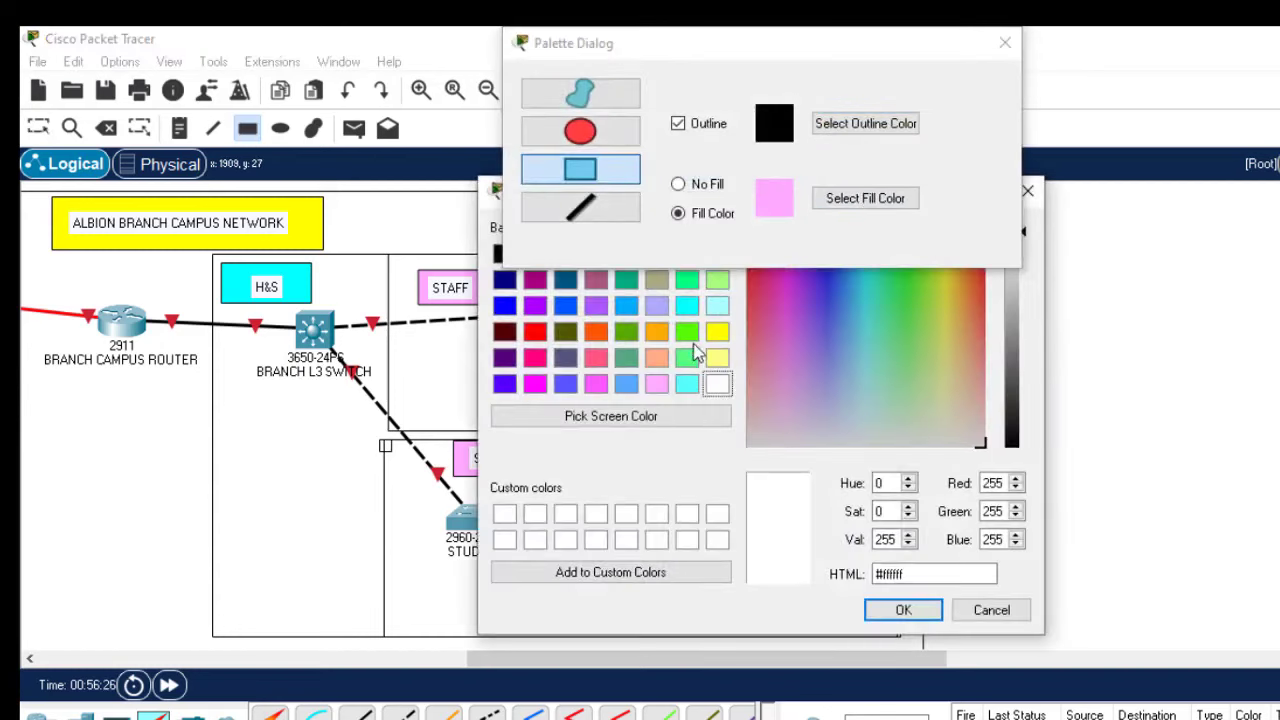
pyautogui.click(687, 334)
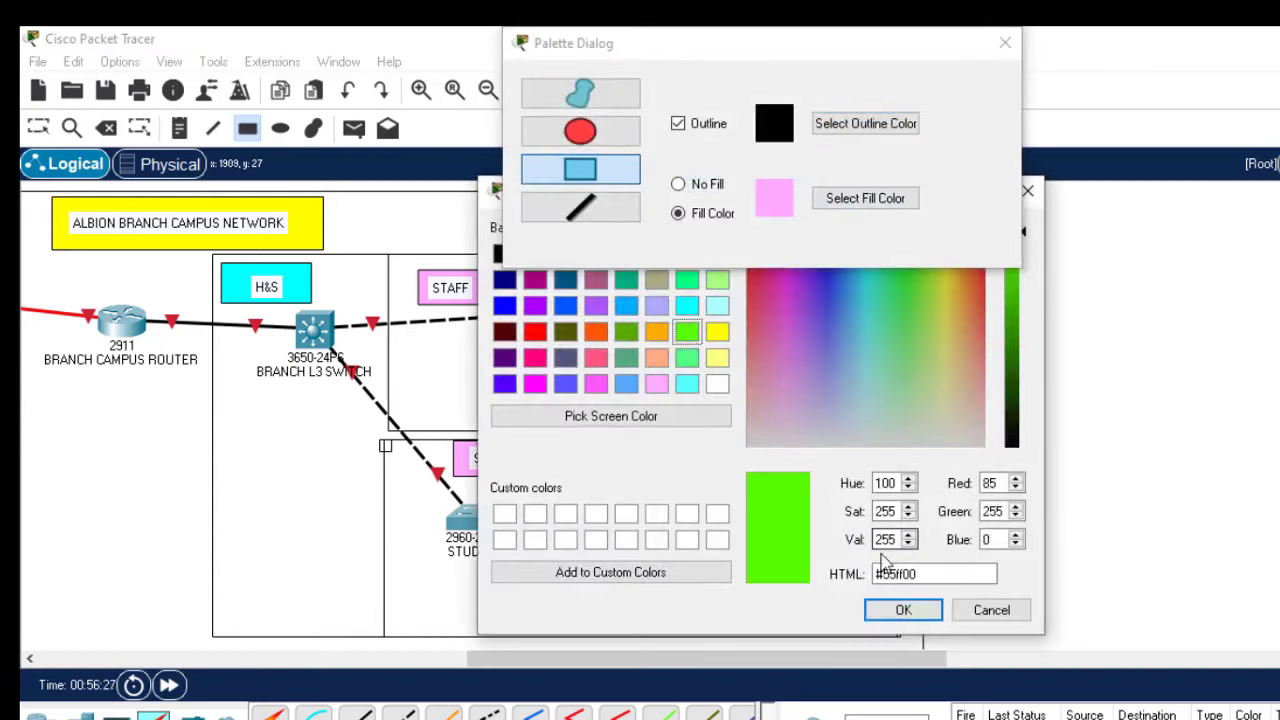
pyautogui.click(903, 609)
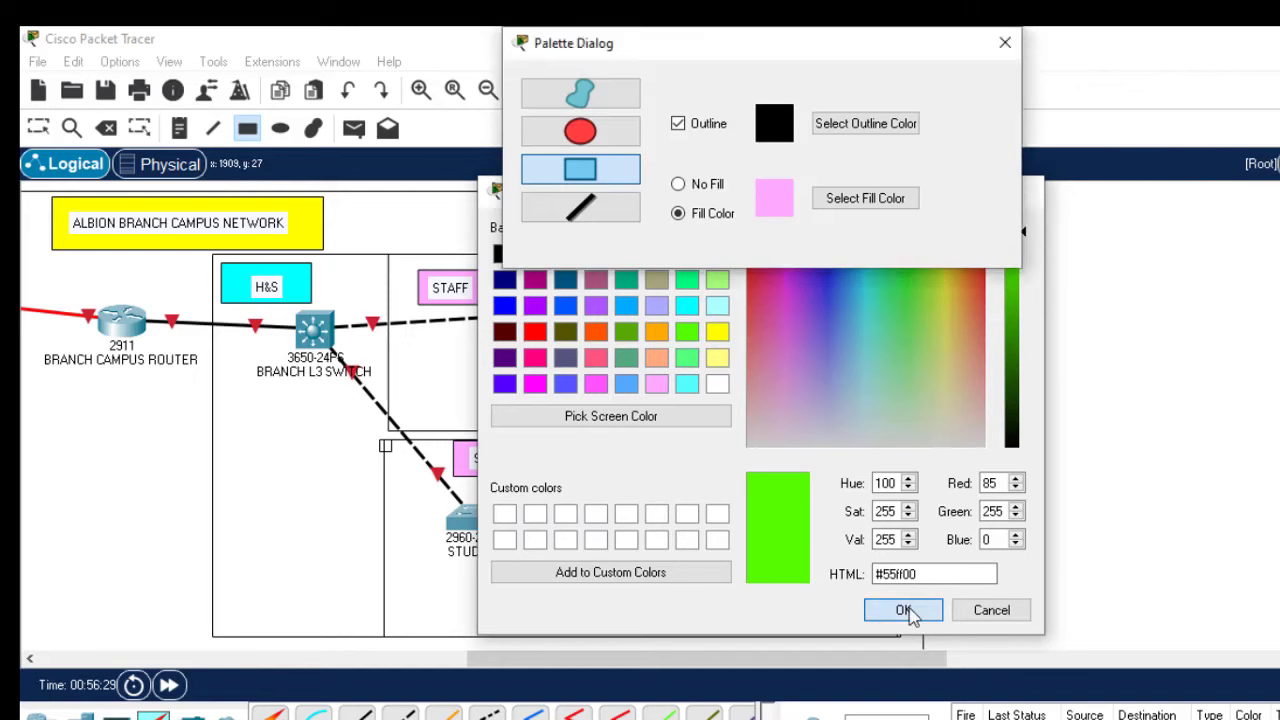
pyautogui.moveTo(846, 49); pyautogui.dragTo(511, 400)
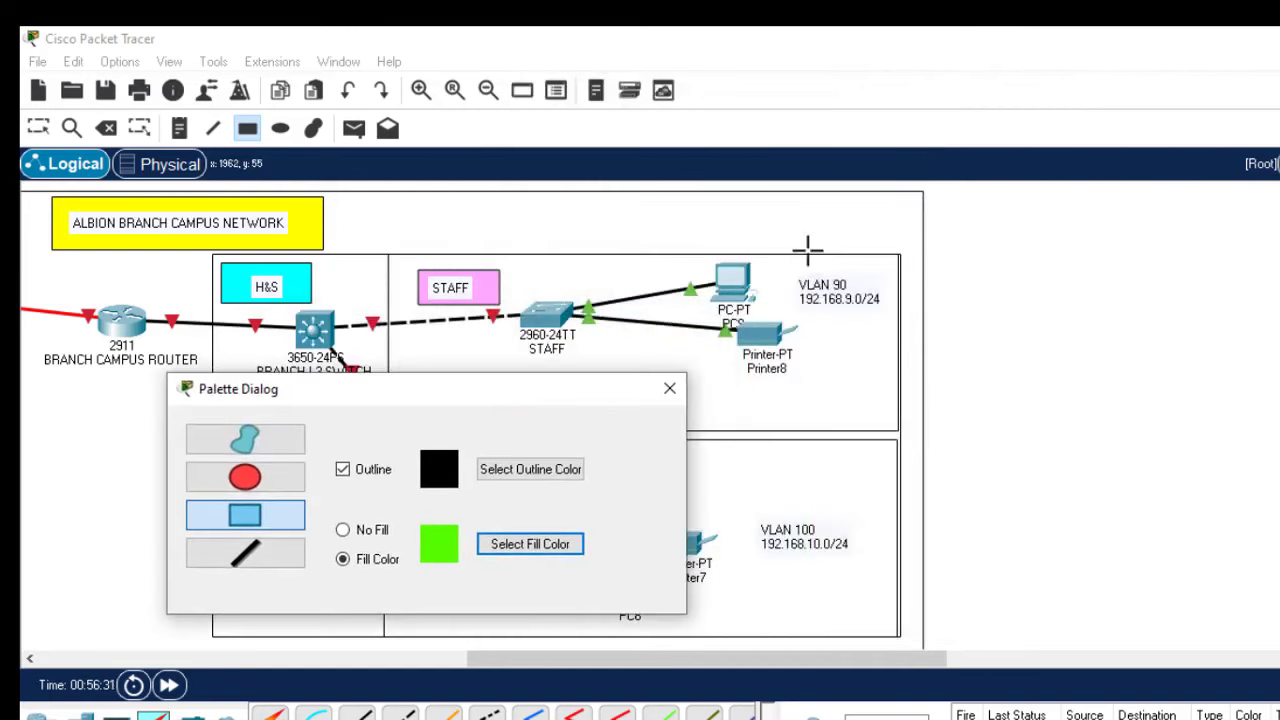
# Step: Draw green rectangles behind the VLAN 90 and VLAN 100 notes in the branch campus
pyautogui.moveTo(781, 268); pyautogui.dragTo(888, 317)
pyautogui.moveTo(746, 512); pyautogui.dragTo(882, 572)
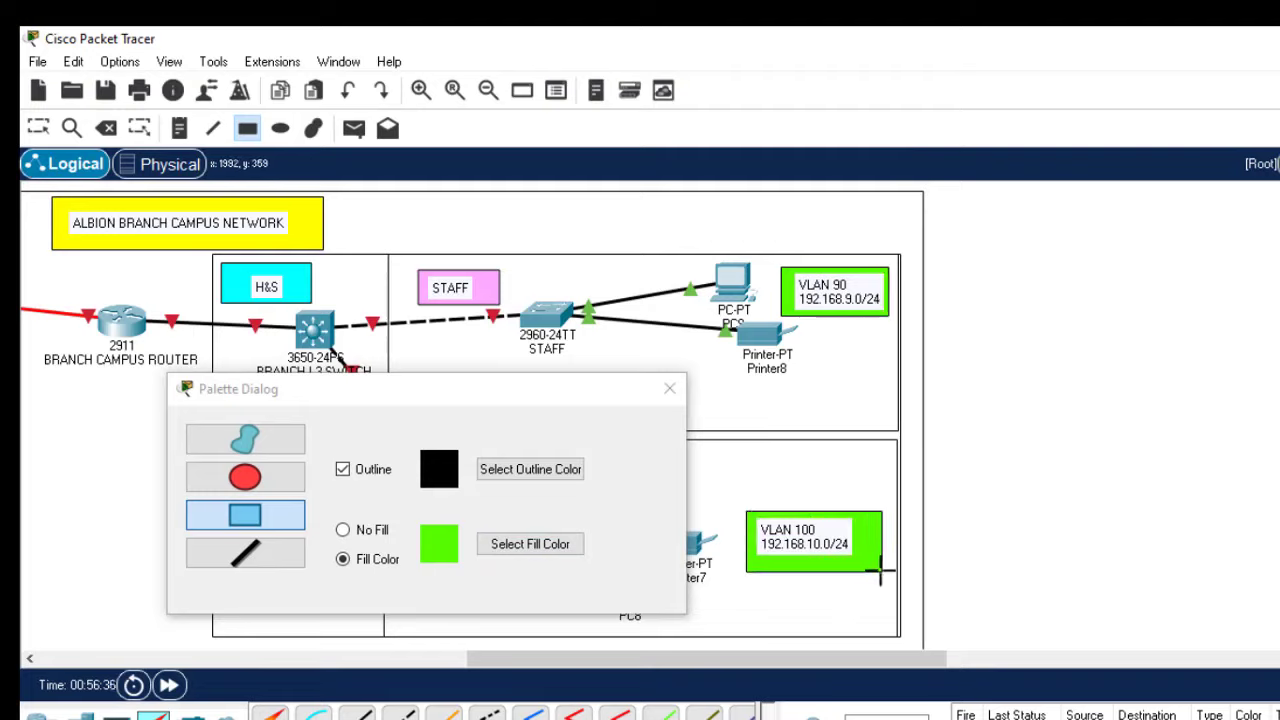
pyautogui.click(670, 389)
# Step: Draw green rectangles behind the main campus subnet notes, from VLAN 80 back to VLAN 10
pyautogui.moveTo(885, 669); pyautogui.dragTo(495, 669)
pyautogui.scroll(-10, 1003, 398)
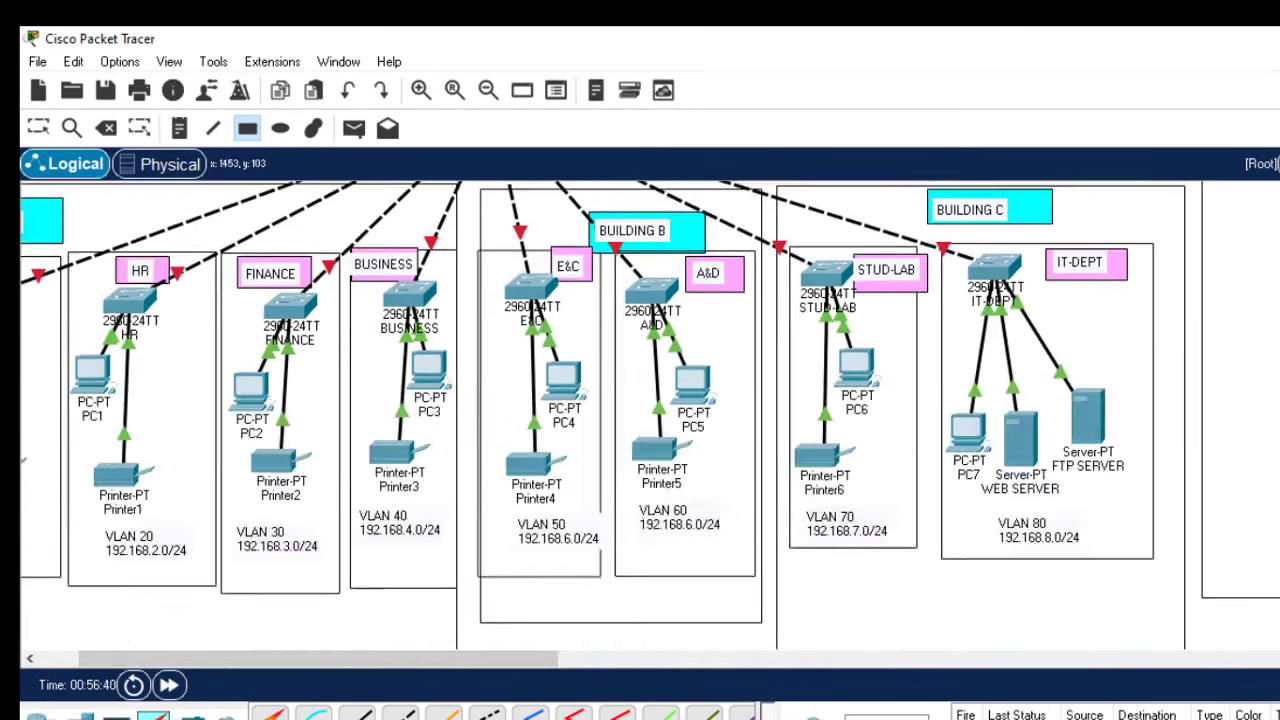
pyautogui.scroll(4, 1003, 398)
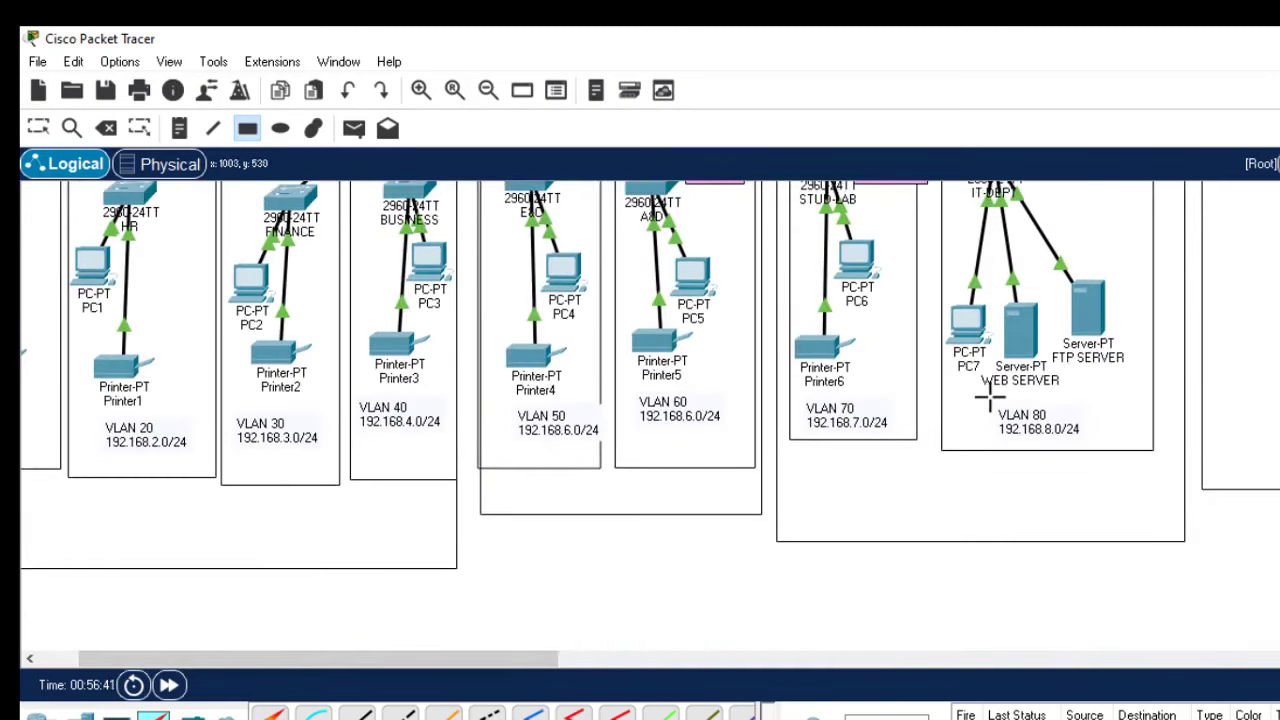
pyautogui.moveTo(976, 397); pyautogui.dragTo(1101, 448)
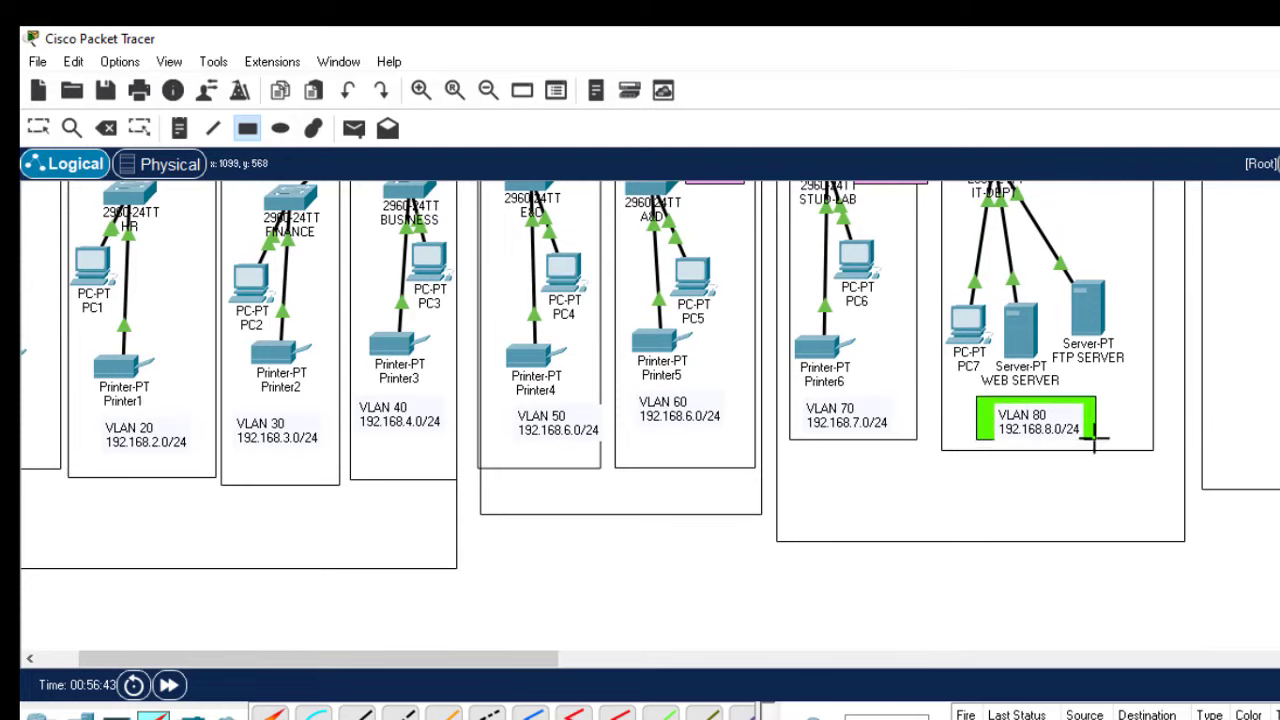
pyautogui.moveTo(796, 398); pyautogui.dragTo(907, 441)
pyautogui.moveTo(622, 386); pyautogui.dragTo(737, 447)
pyautogui.moveTo(496, 401); pyautogui.dragTo(600, 450)
pyautogui.moveTo(358, 397); pyautogui.dragTo(453, 438)
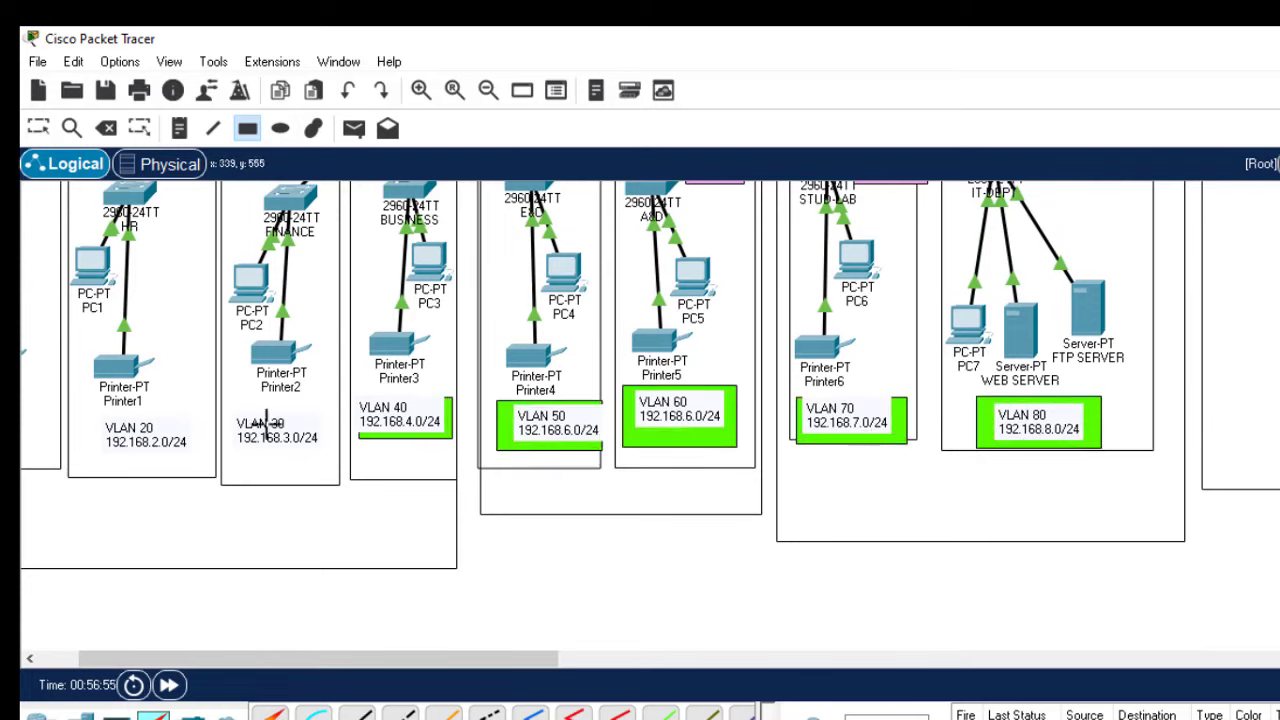
pyautogui.moveTo(224, 412); pyautogui.dragTo(334, 462)
pyautogui.moveTo(89, 416); pyautogui.dragTo(203, 466)
pyautogui.hscroll(-3, 150, 460)
pyautogui.moveTo(30, 401); pyautogui.dragTo(145, 446)
# Step: Reposition the VLAN 20 to VLAN 60 notes and their green rectangles so each note sits centred on its background
pyautogui.press('Escape')
pyautogui.moveTo(262, 437); pyautogui.dragTo(262, 447)
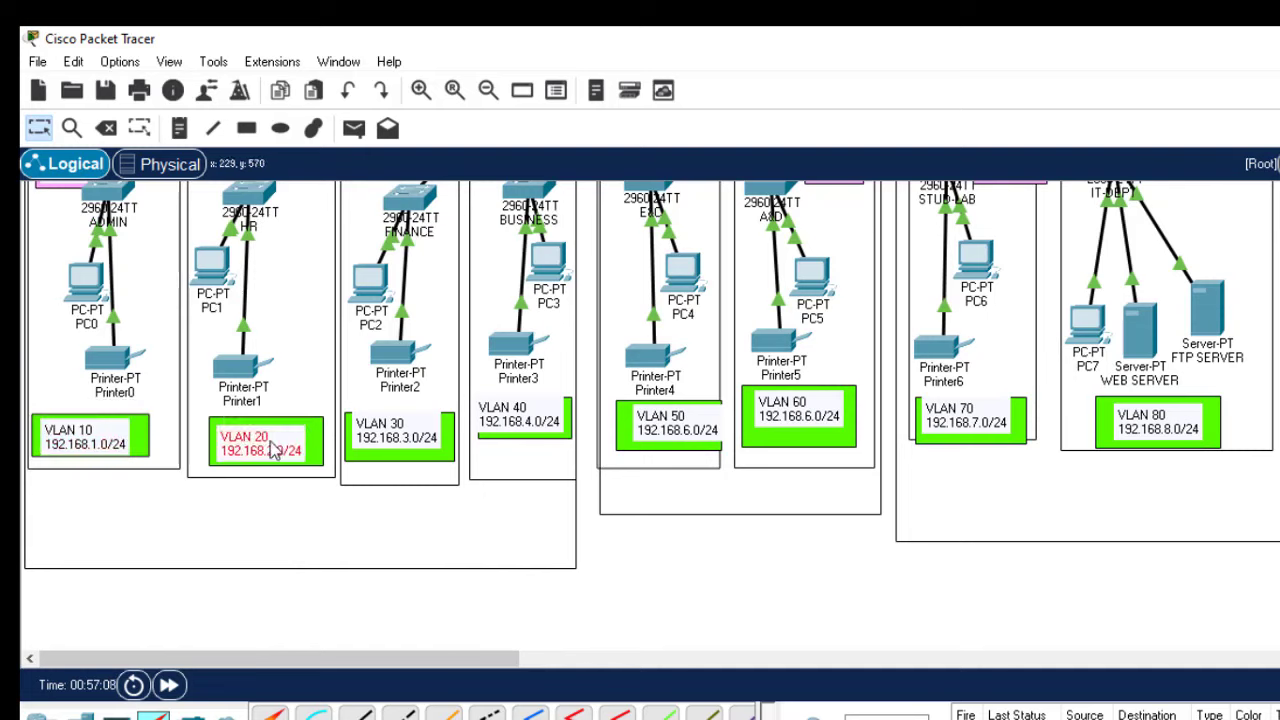
pyautogui.moveTo(396, 432); pyautogui.dragTo(396, 441)
pyautogui.moveTo(518, 414); pyautogui.dragTo(518, 441)
pyautogui.moveTo(662, 424); pyautogui.dragTo(661, 440)
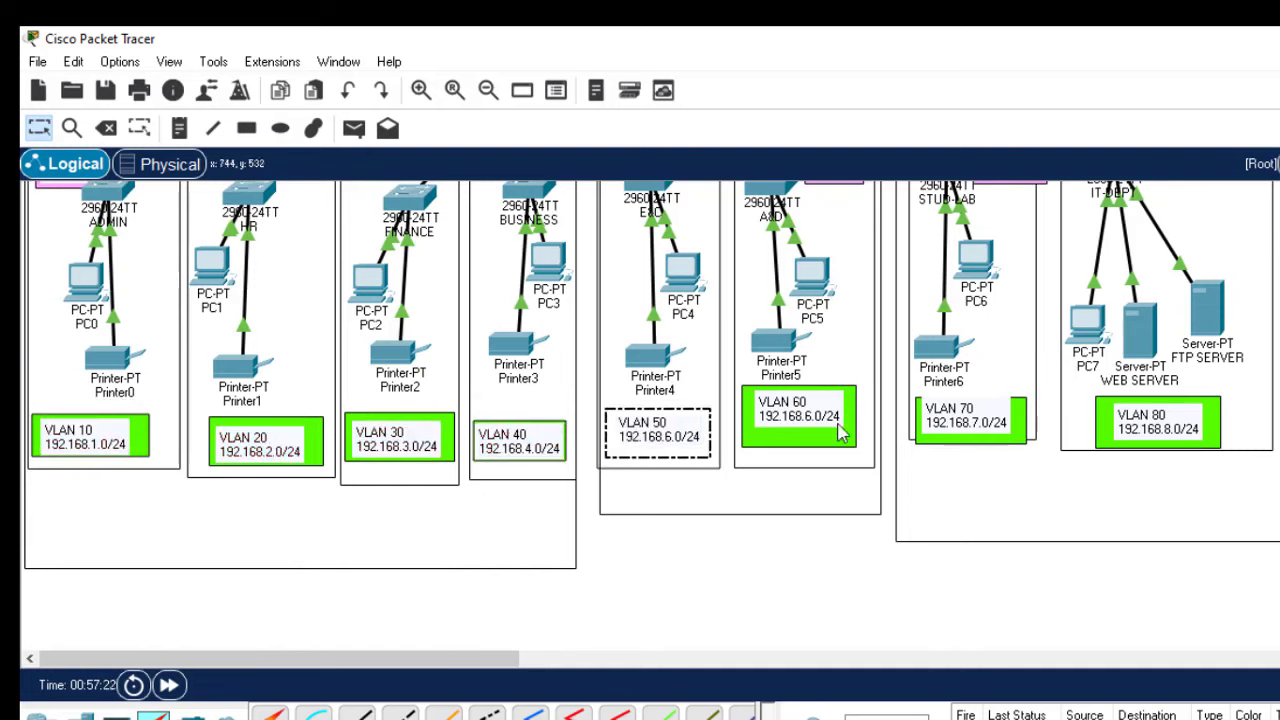
pyautogui.click(247, 128)
pyautogui.click(1003, 43)
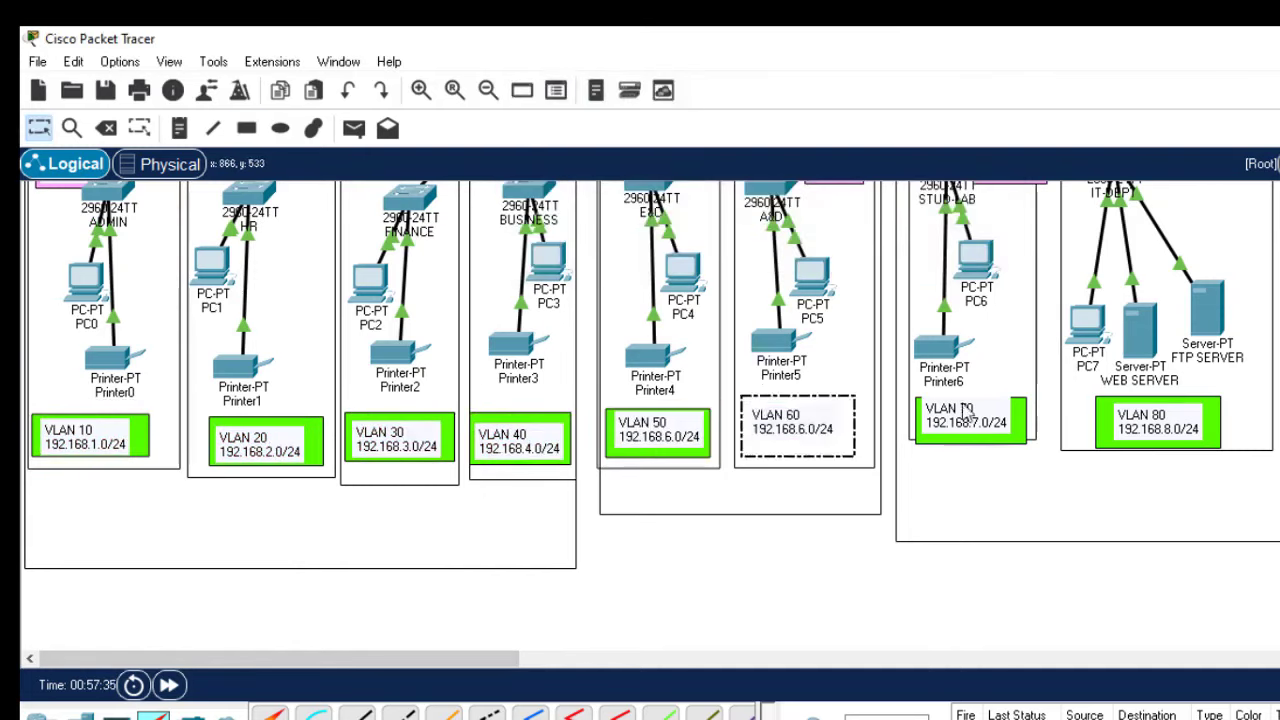
pyautogui.press('Escape')
# Step: Add the subnet note 10.10.10.0/30 below the serial link between the main campus and branch campus routers
pyautogui.scroll(5, 980, 627)
pyautogui.moveTo(290, 658)
pyautogui.mouseDown()
pyautogui.moveTo(545, 660)
pyautogui.moveTo(280, 660)
pyautogui.mouseUp()
pyautogui.scroll(3, 545, 660)
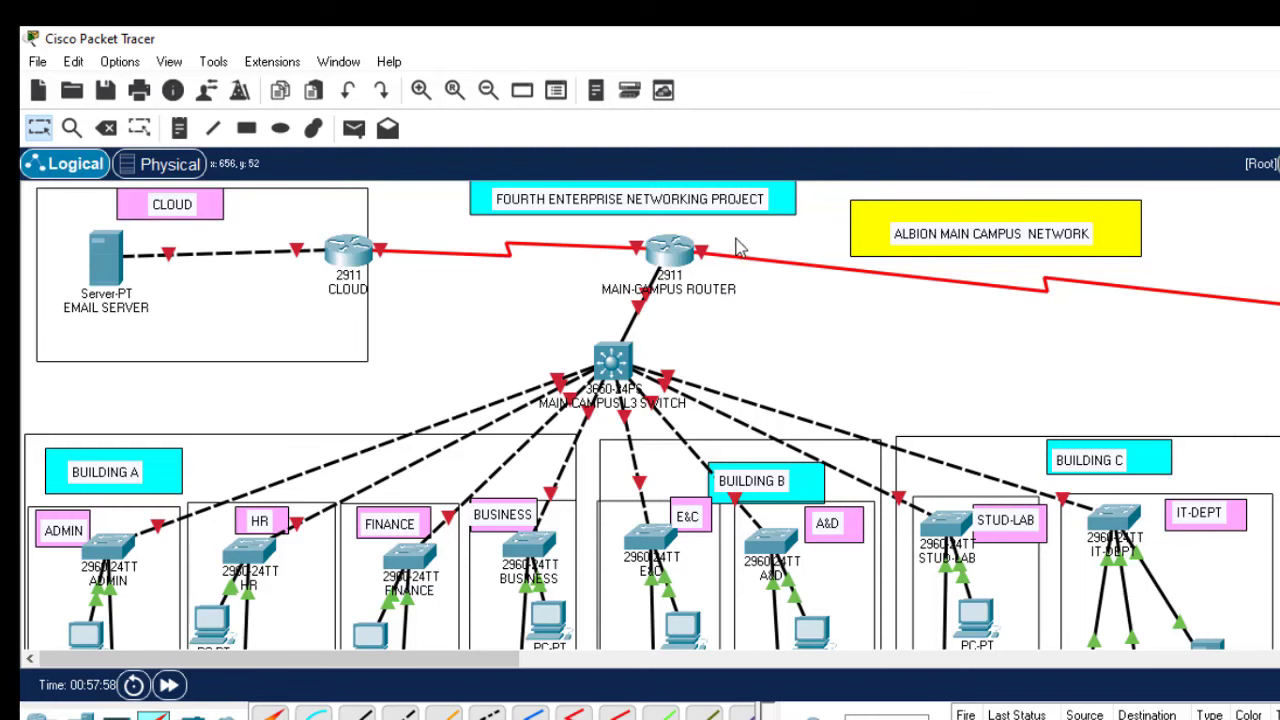
pyautogui.moveTo(418, 671); pyautogui.dragTo(529, 669)
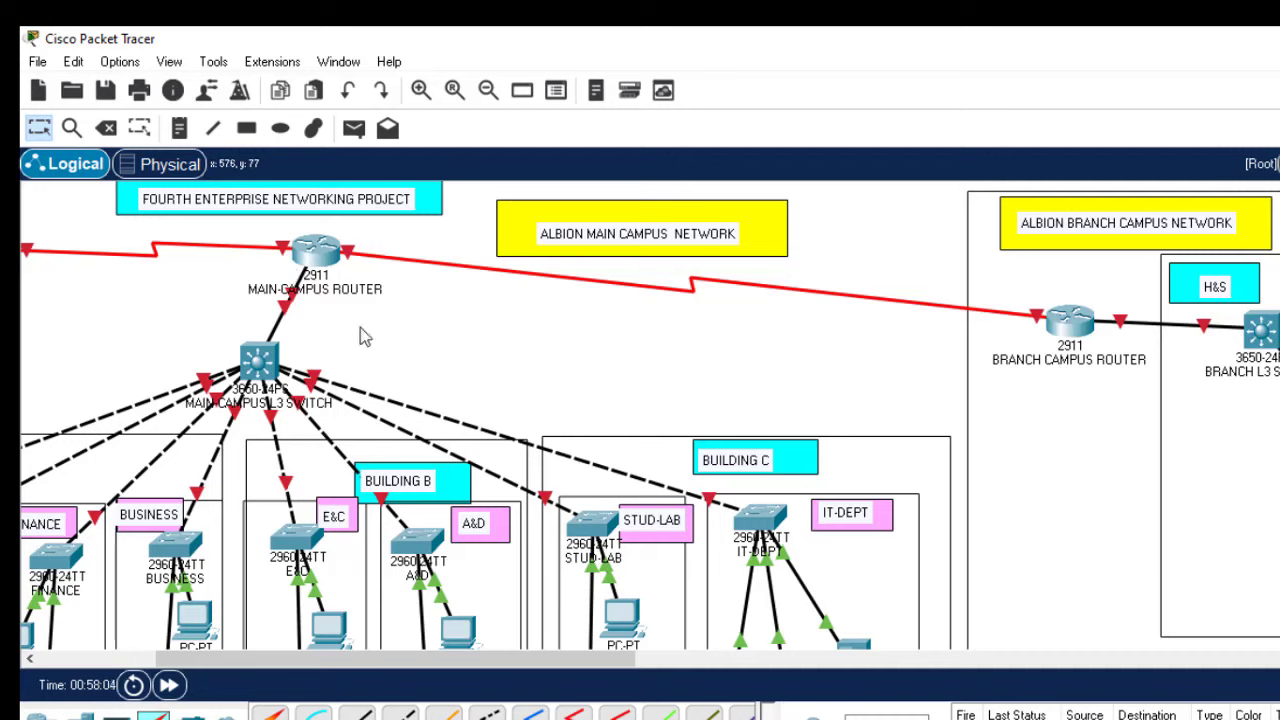
pyautogui.click(180, 127)
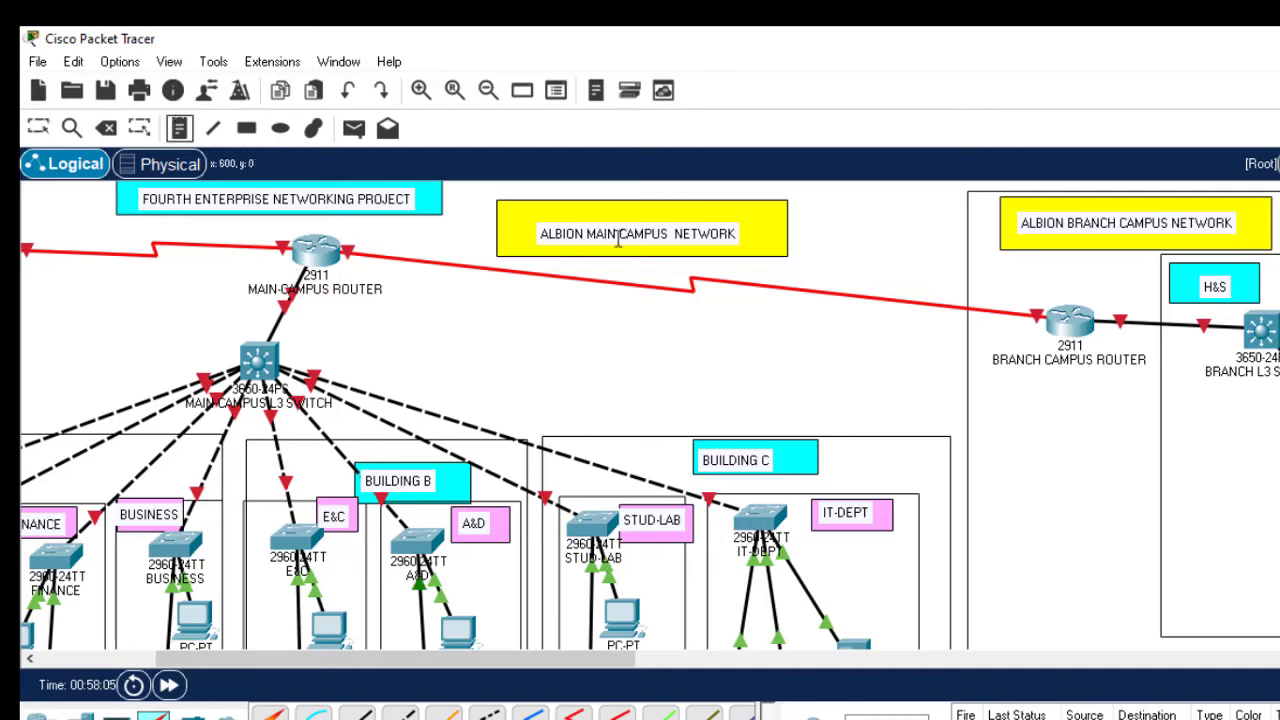
pyautogui.click(617, 300)
pyautogui.write('4')
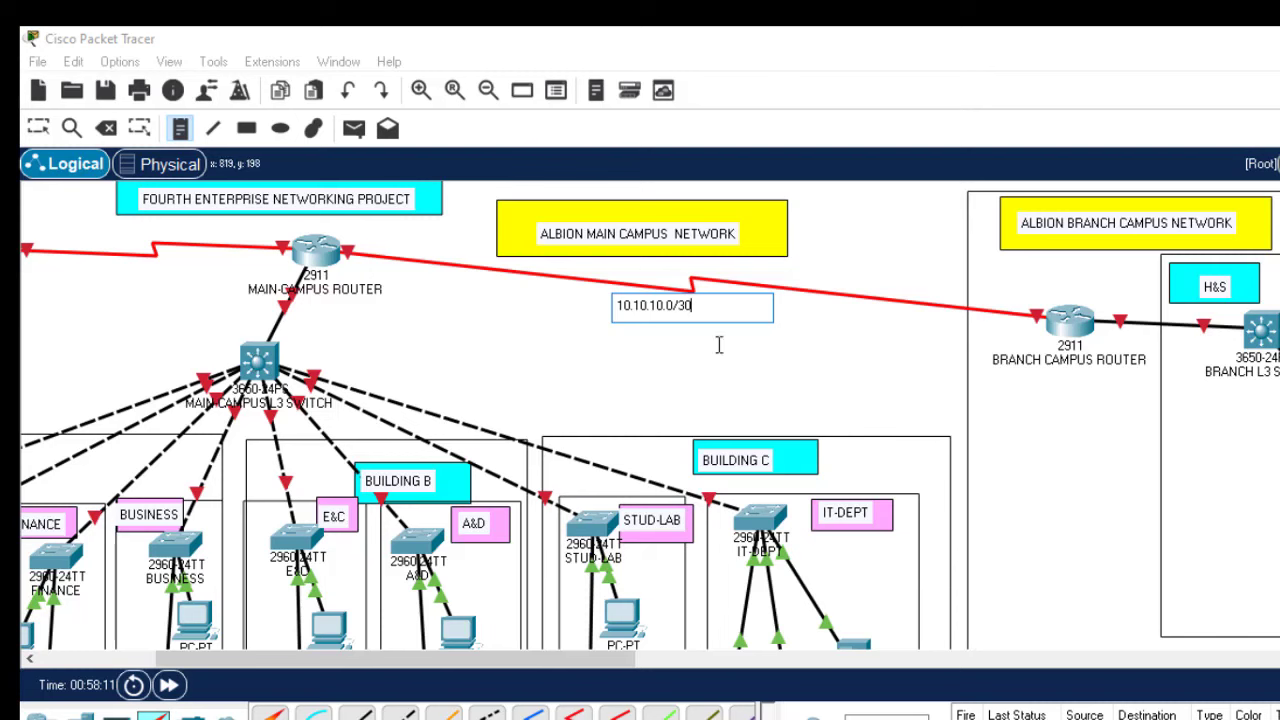
# Step: Add the subnet note 10.10.10.4/30 below the serial link between the cloud router and the main campus router
pyautogui.moveTo(383, 660); pyautogui.dragTo(250, 666)
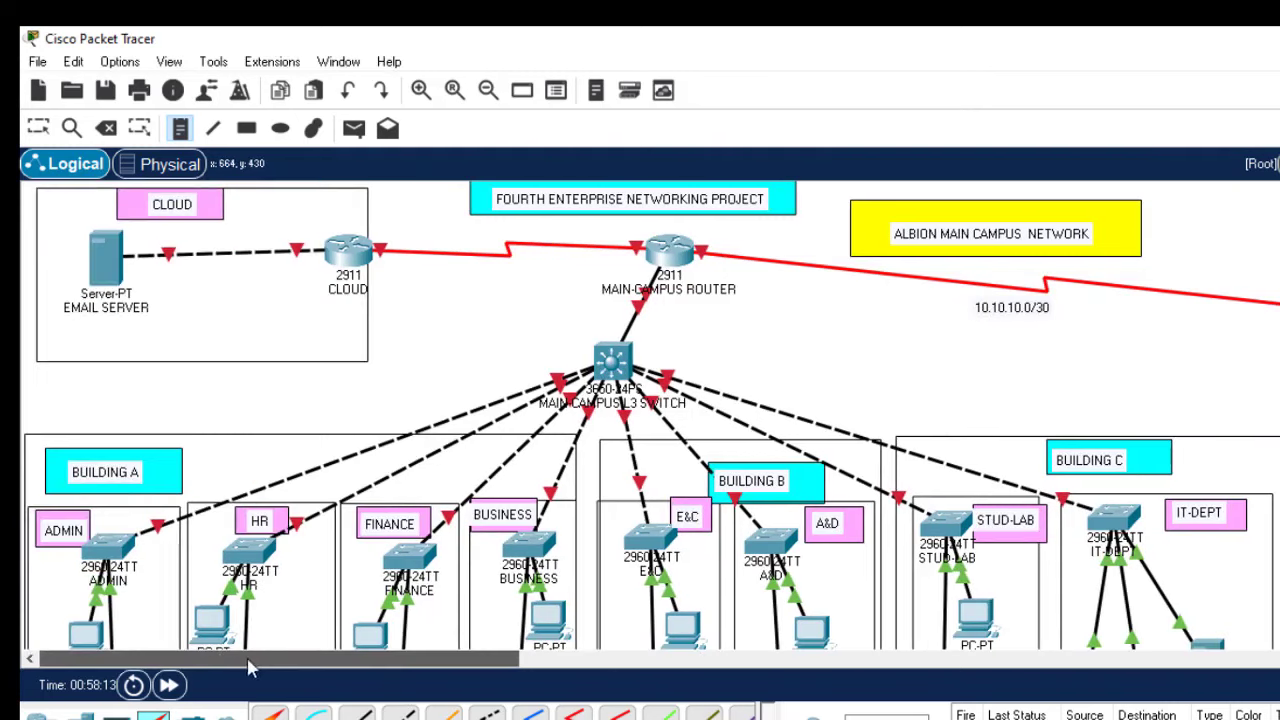
pyautogui.click(439, 263)
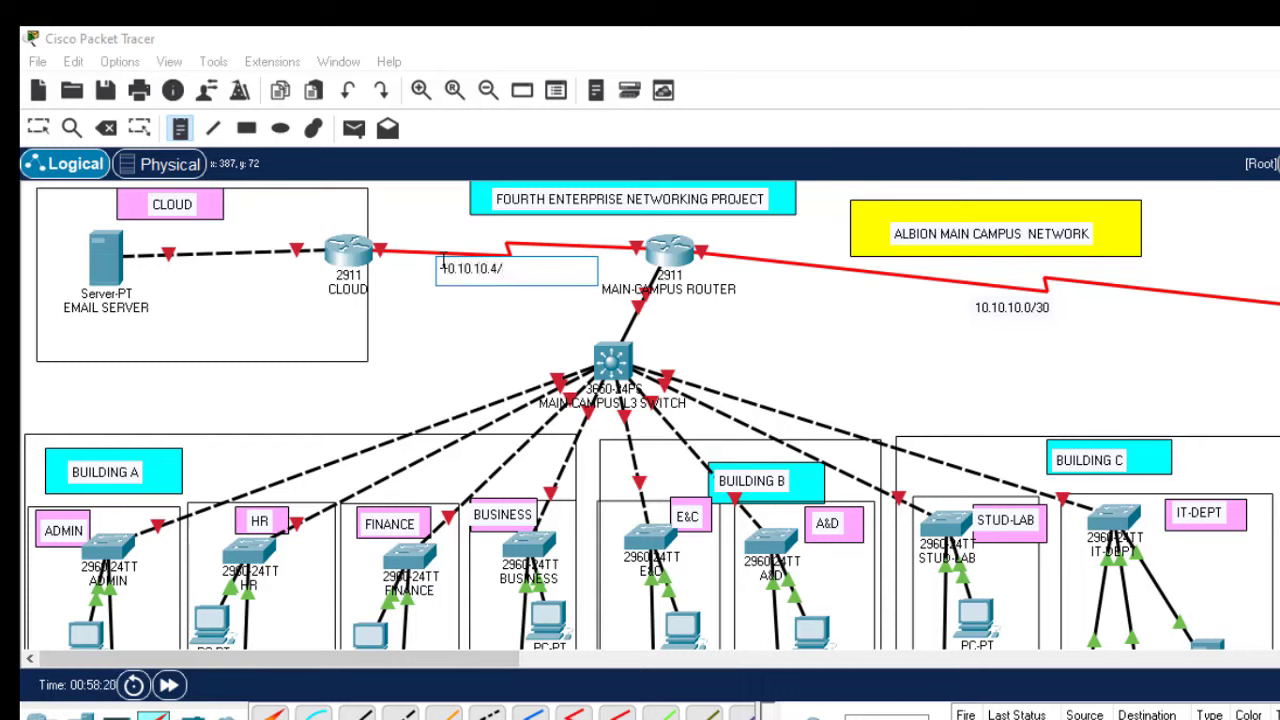
pyautogui.moveTo(441, 268); pyautogui.dragTo(514, 268)
pyautogui.click(511, 268)
# Step: Add the subnet note 20.0.0.0/30 below the link between the email server and the cloud router
pyautogui.click(185, 271)
pyautogui.write('20.0')
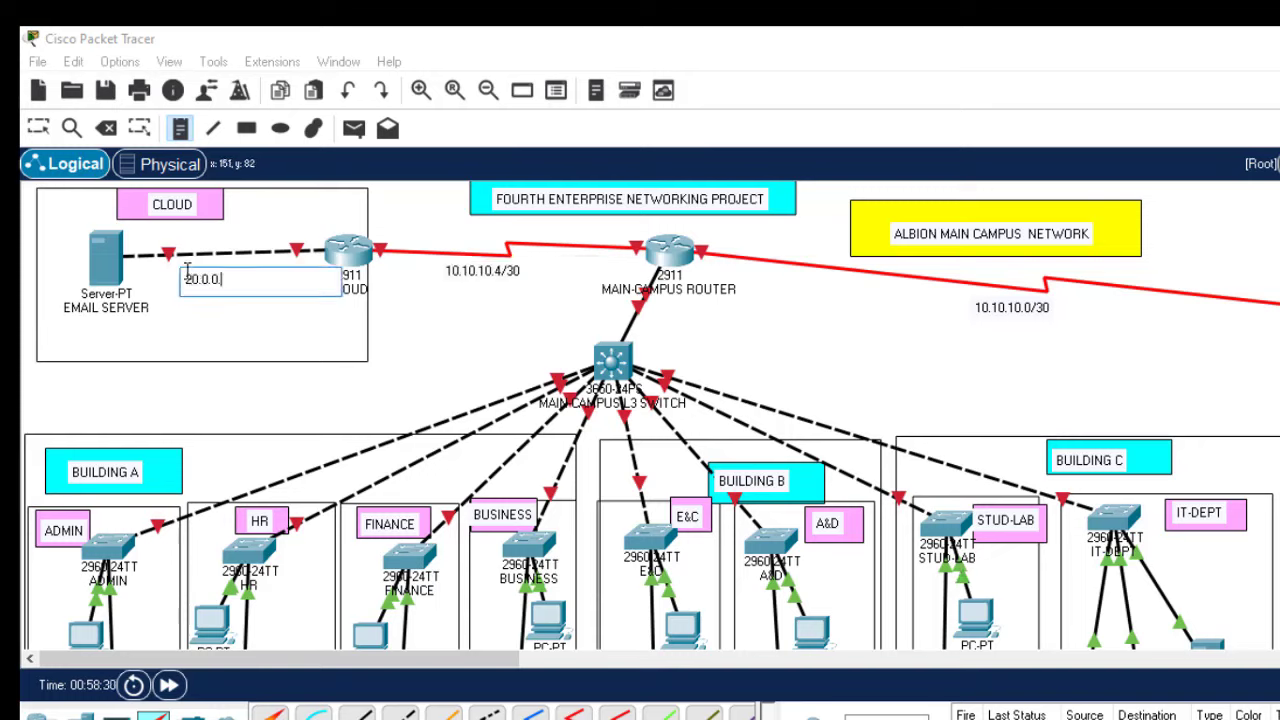
pyautogui.write('.0.0/30')
pyautogui.press('Escape')
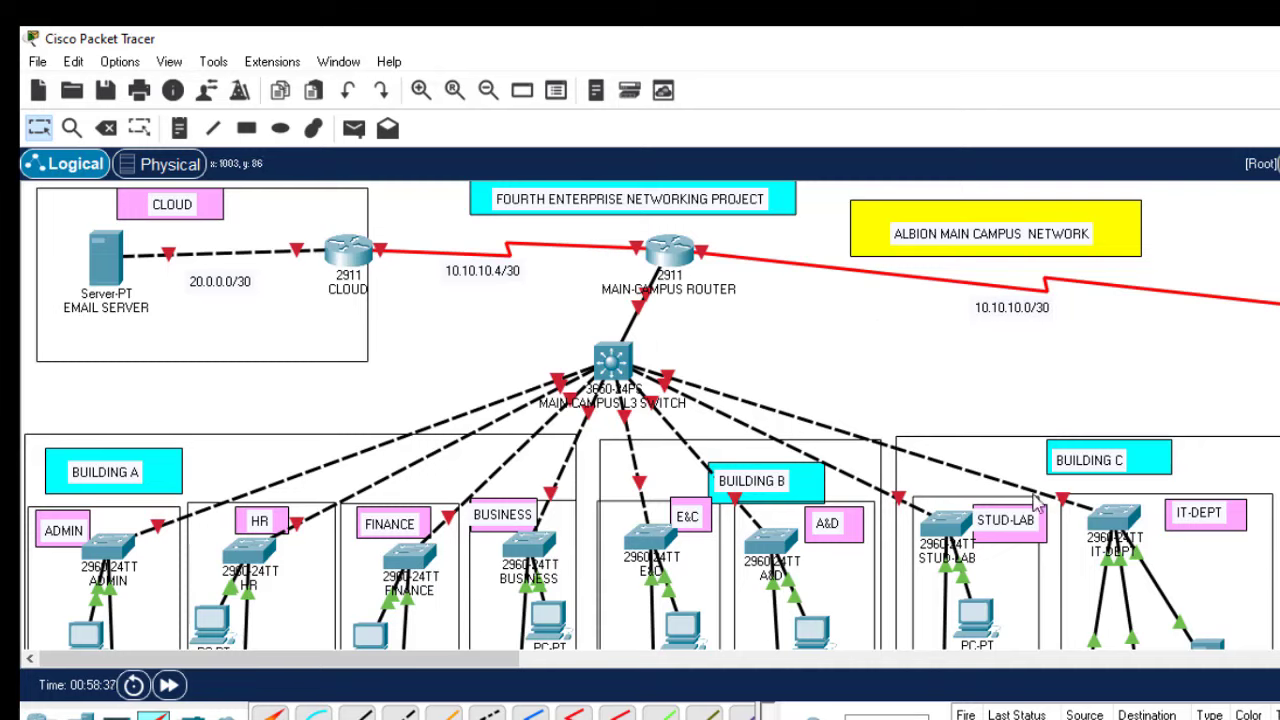
# Step: Draw green rectangles behind the 10.10.10.0/30, 10.10.10.4/30 and 20.0.0.0/30 link notes
pyautogui.click(252, 127)
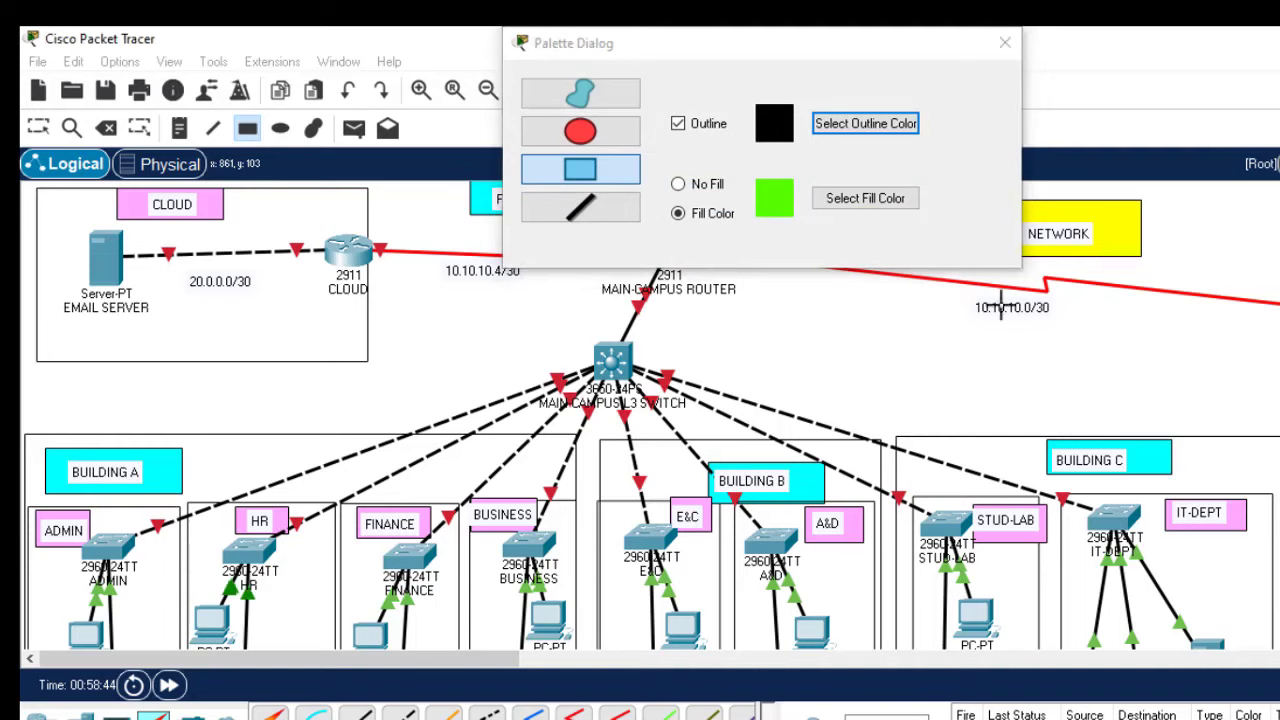
pyautogui.moveTo(954, 293); pyautogui.dragTo(1072, 322)
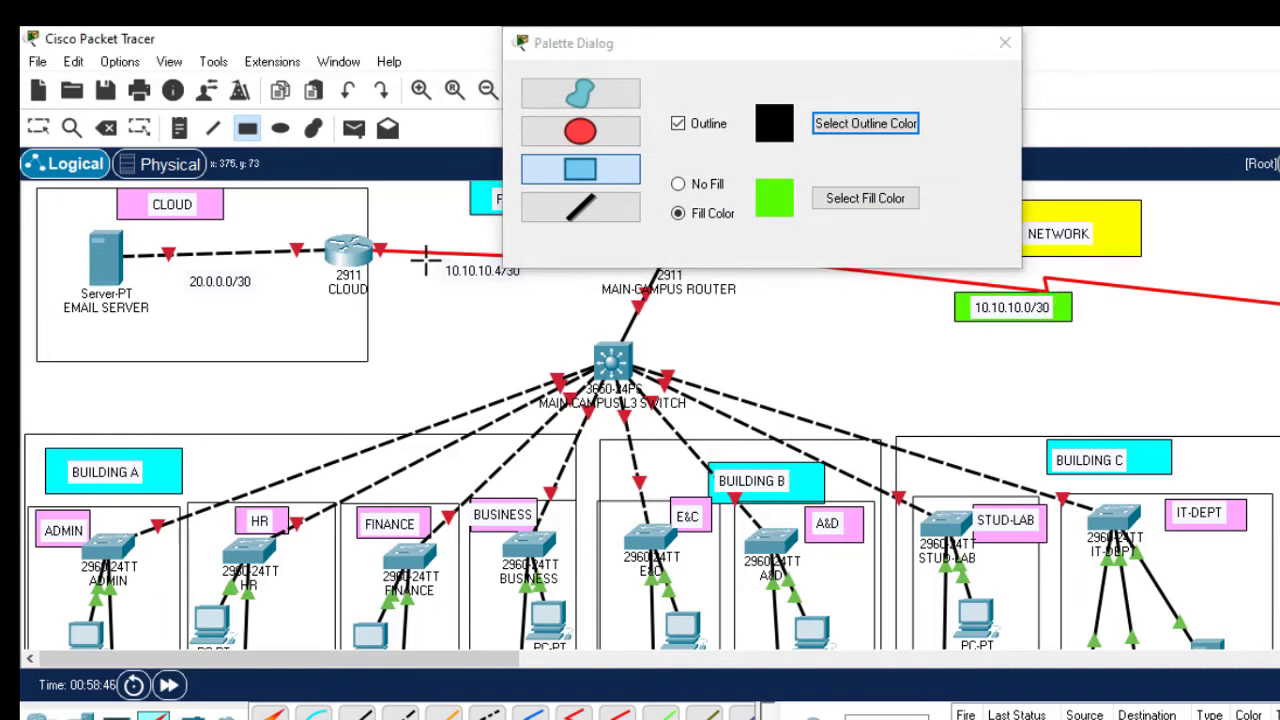
pyautogui.moveTo(423, 261); pyautogui.dragTo(558, 288)
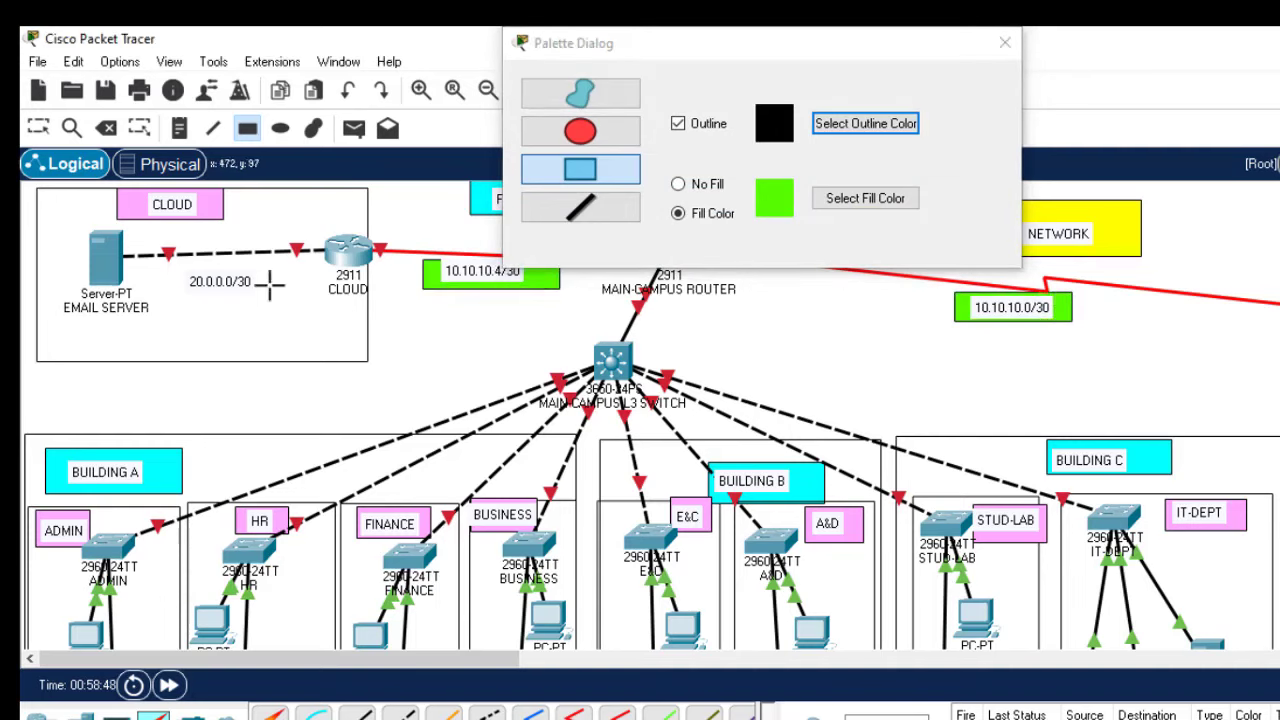
pyautogui.moveTo(176, 272); pyautogui.dragTo(276, 299)
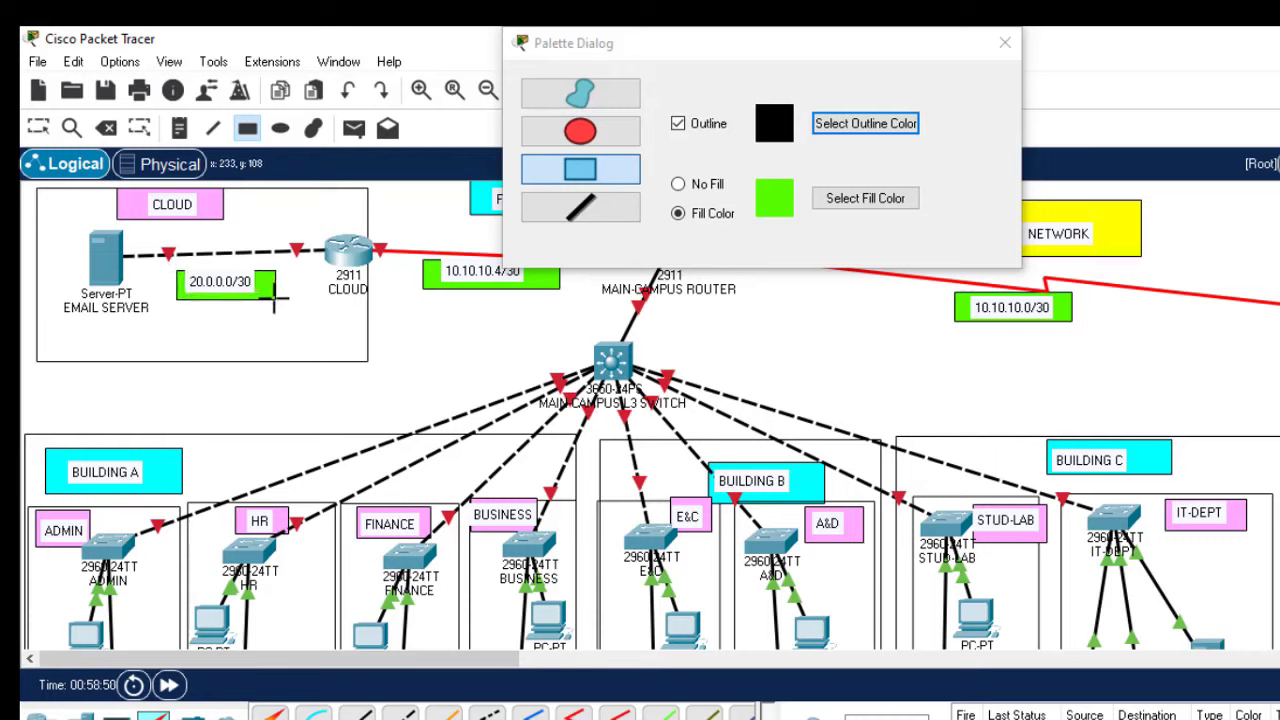
pyautogui.click(1005, 42)
pyautogui.press('Escape')
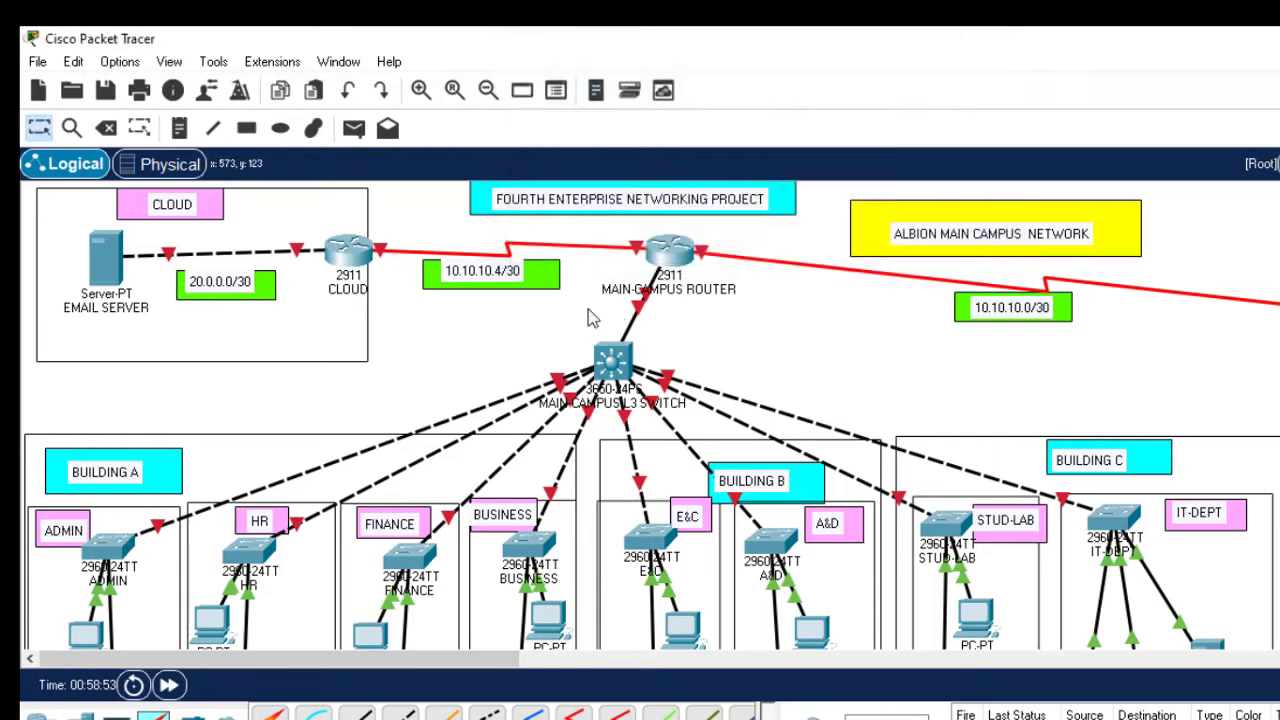
# Step: Reposition the 10.10.10.4/30 and 20.0.0.0/30 notes so each sits centred on its green rectangle
pyautogui.click(483, 276)
pyautogui.moveTo(483, 272)
pyautogui.mouseDown()
pyautogui.moveTo(495, 268)
pyautogui.moveTo(483, 266)
pyautogui.mouseUp()
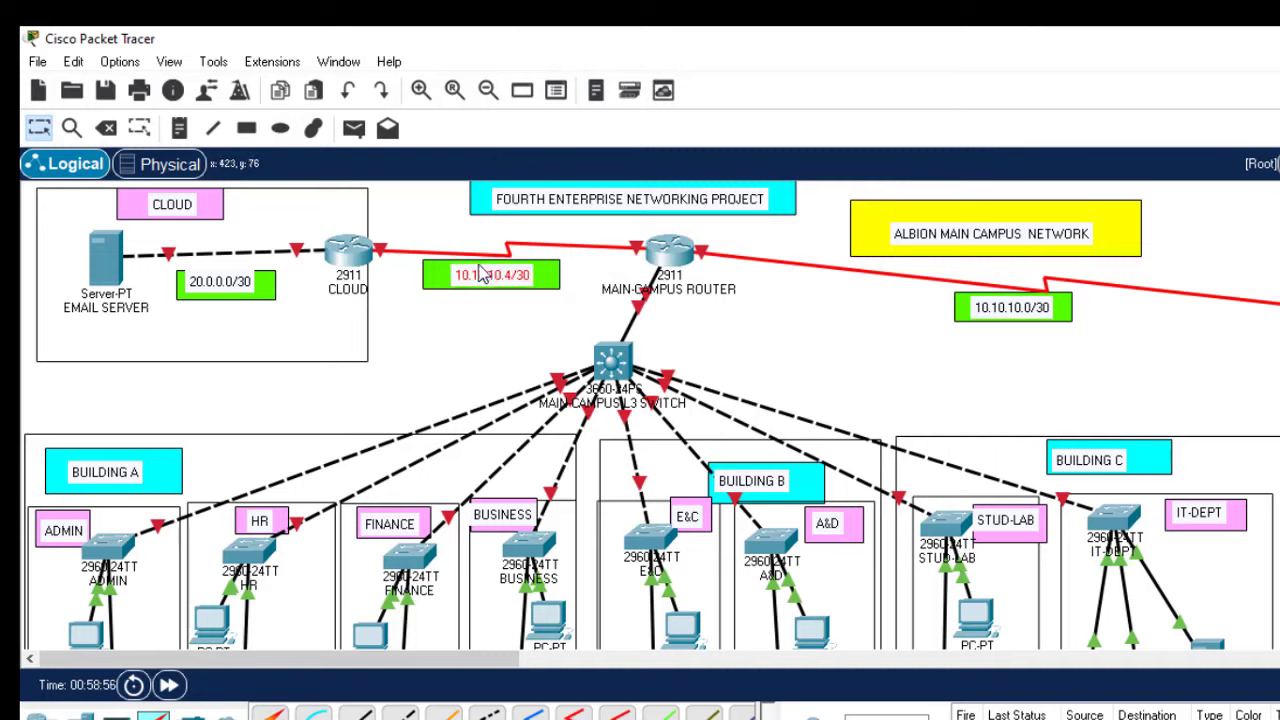
pyautogui.moveTo(224, 288); pyautogui.dragTo(227, 286)
pyautogui.click(1170, 370)
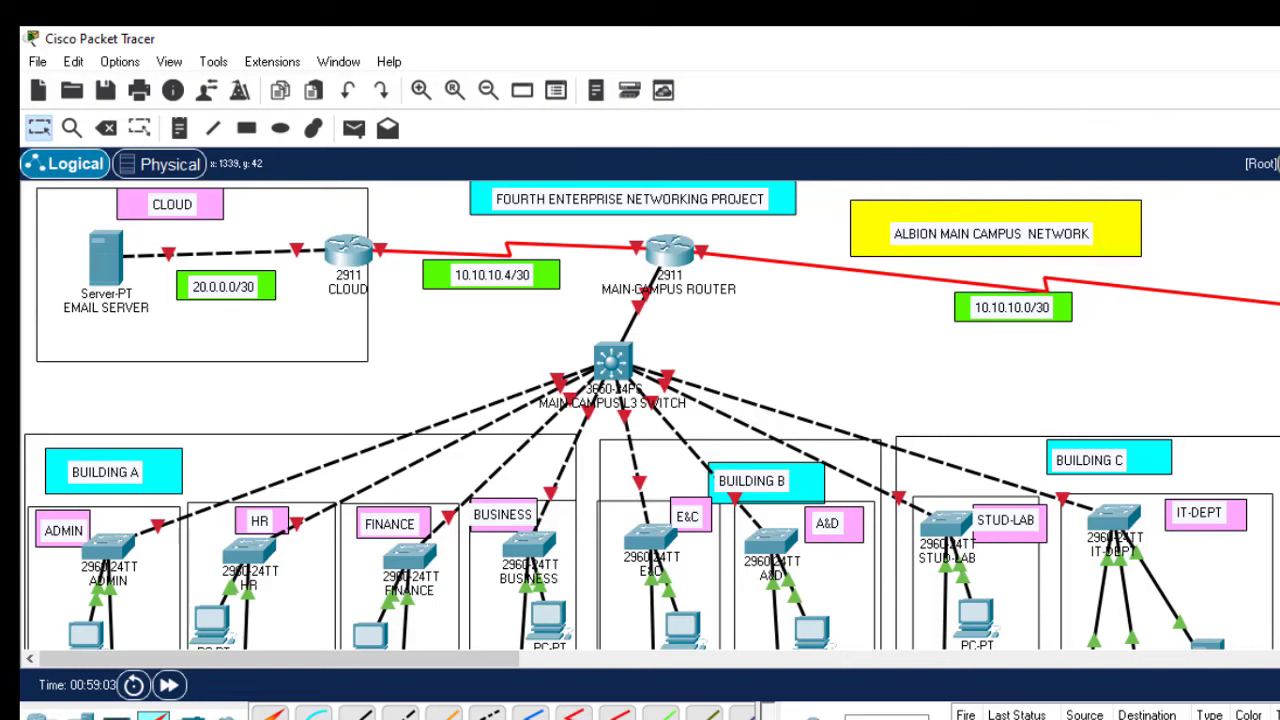
pyautogui.scroll(-3, 650, 415)
pyautogui.scroll(5, 650, 415)
pyautogui.scroll(-2, 652, 416)
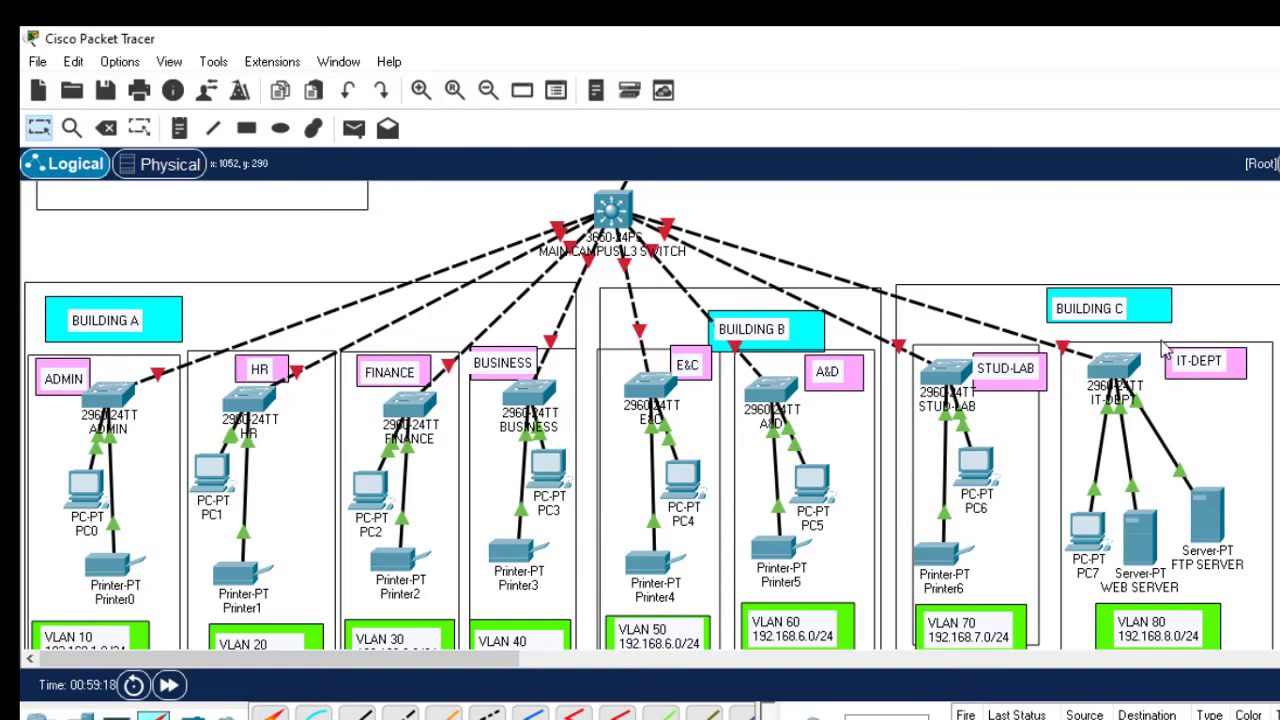
pyautogui.scroll(3, 652, 417)
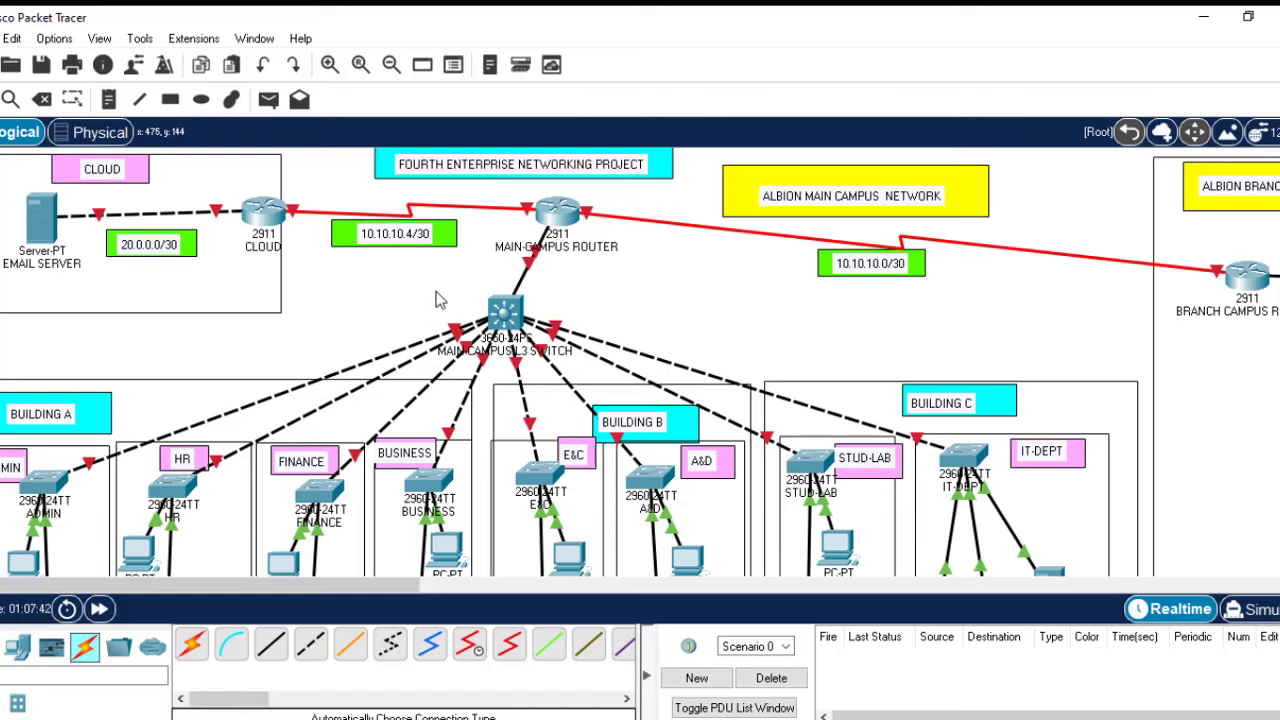
# Step: Open the main campus router's command line and decline the initial configuration dialog
pyautogui.click(563, 210)
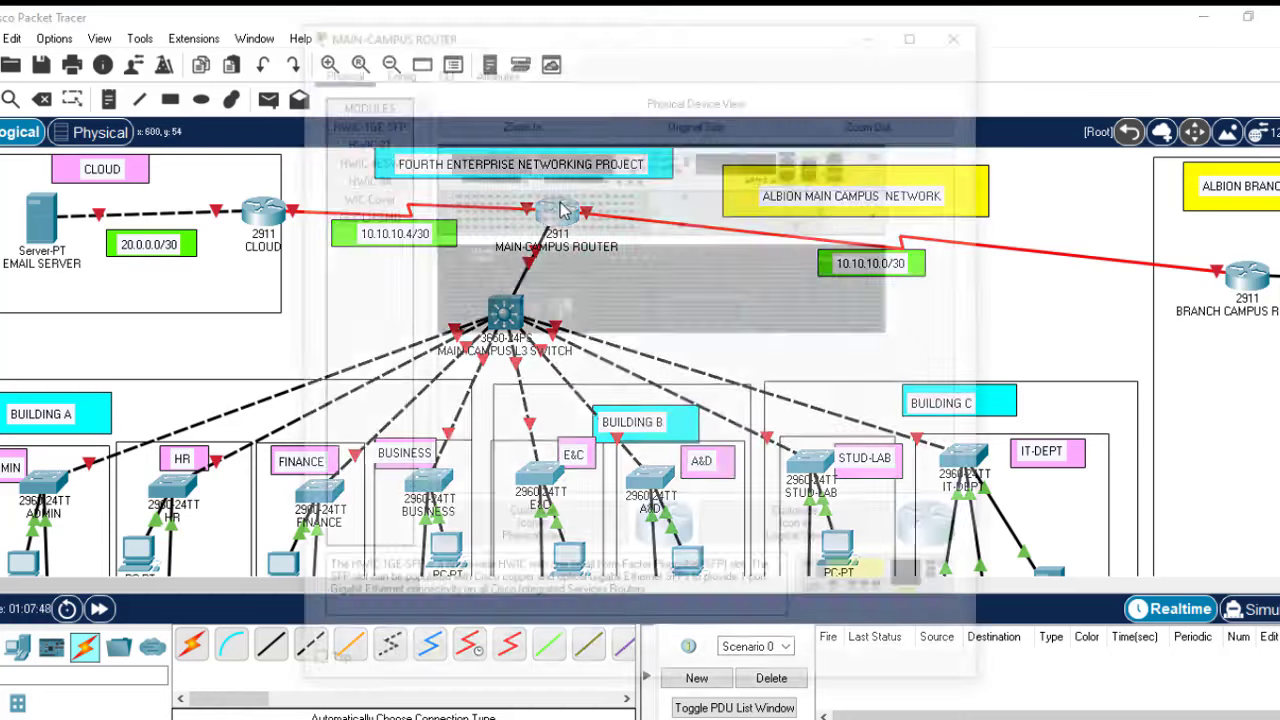
pyautogui.click(440, 70)
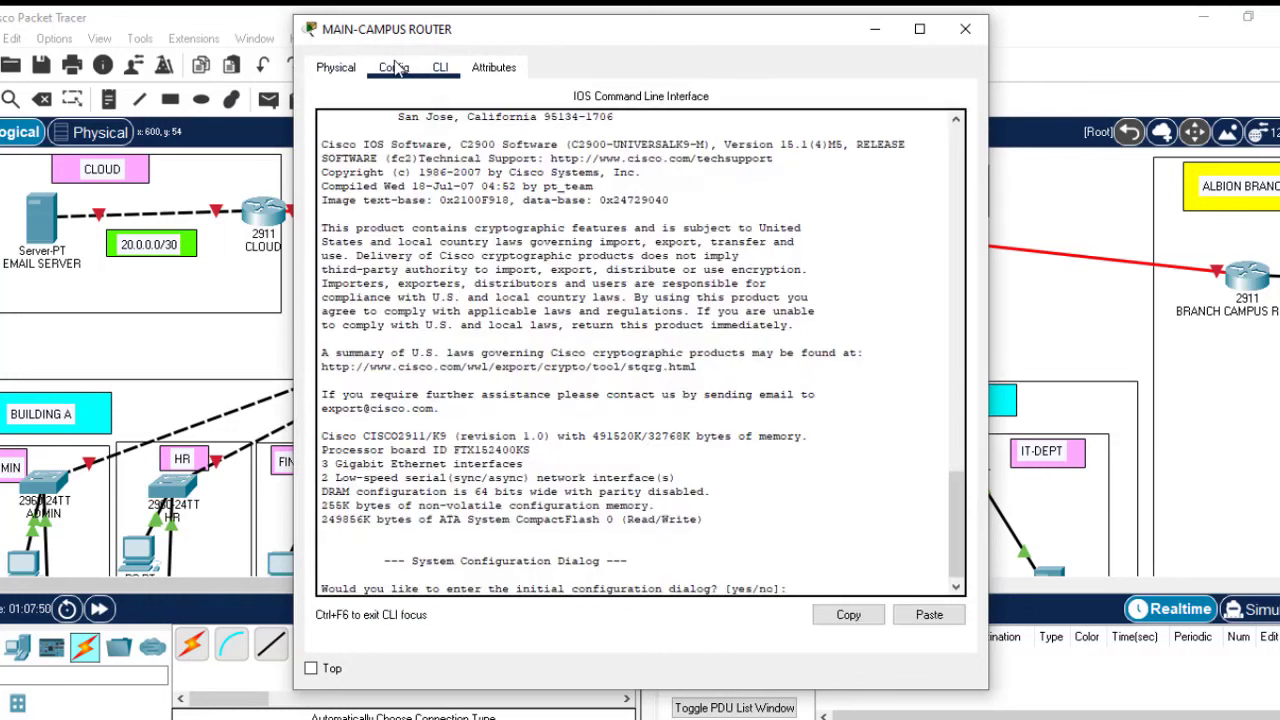
pyautogui.click(396, 67)
pyautogui.click(440, 67)
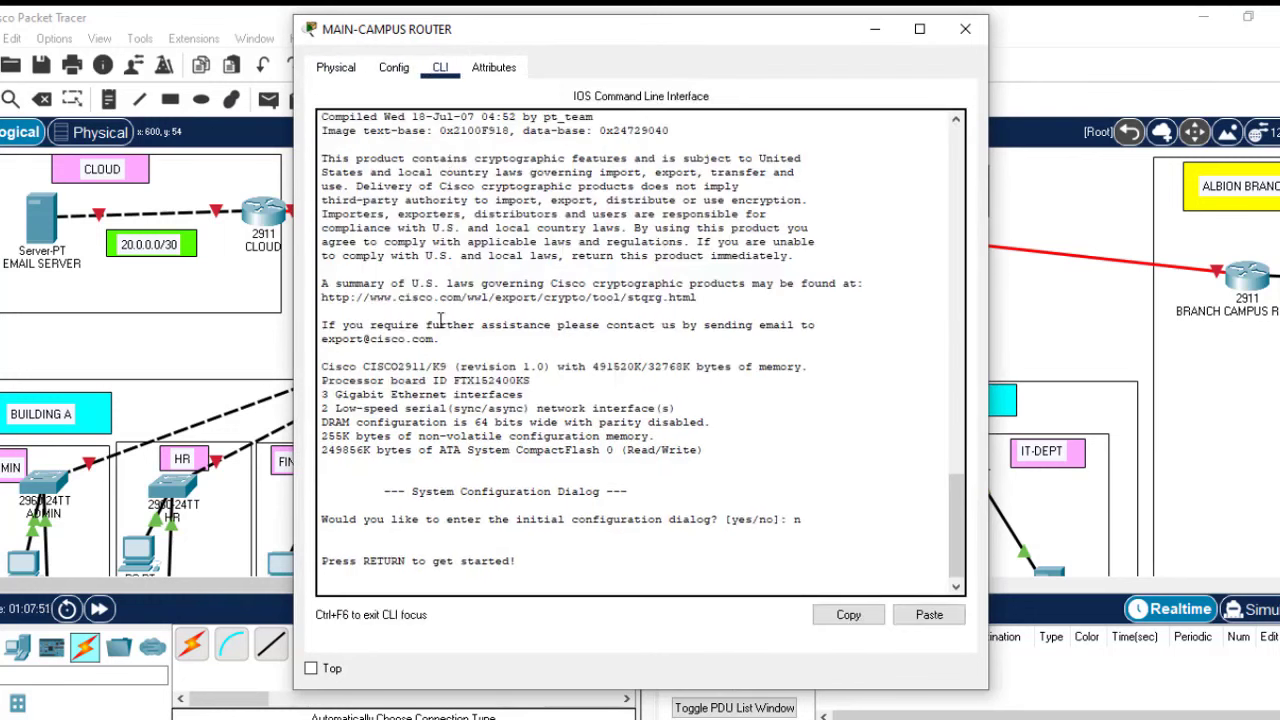
# Step: Start the main campus router's console session and enter privileged mode and global configuration mode
pyautogui.press('Return')
pyautogui.press('Return')
pyautogui.press('Return')
pyautogui.write('EN')
pyautogui.press('Return')
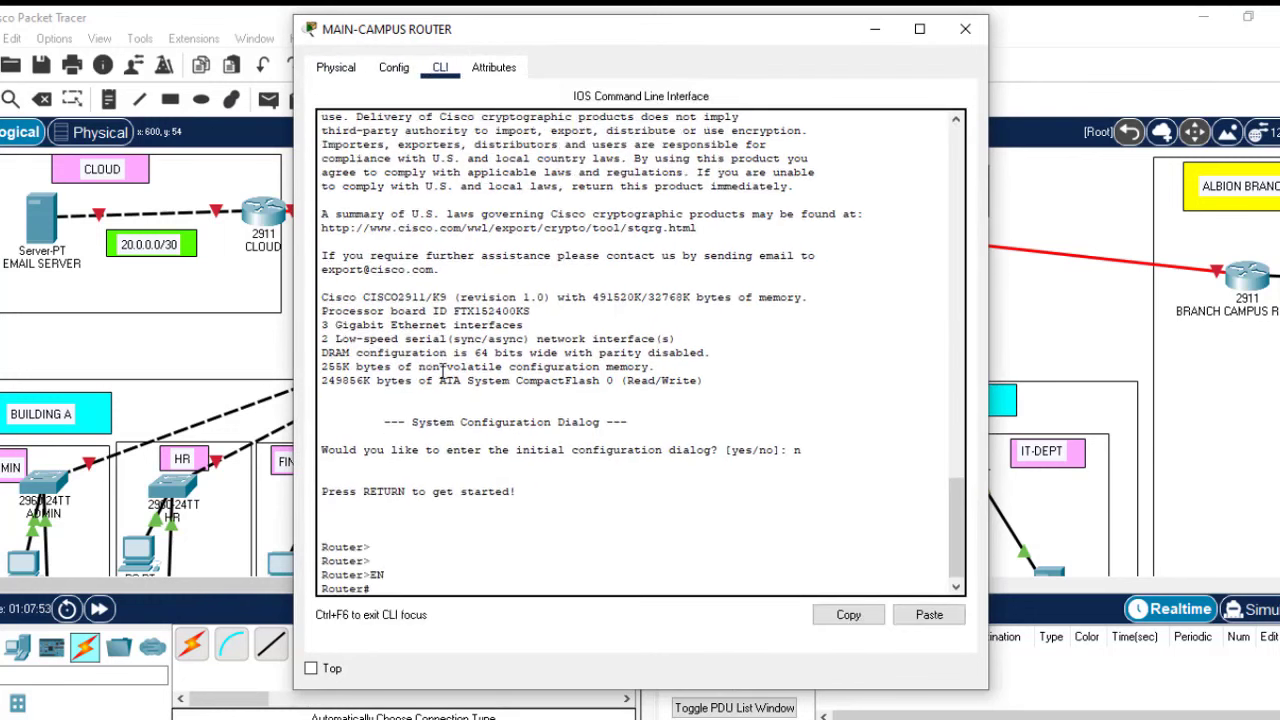
pyautogui.write('CONF T')
pyautogui.press('Return')
pyautogui.press('Return')
pyautogui.press('Return')
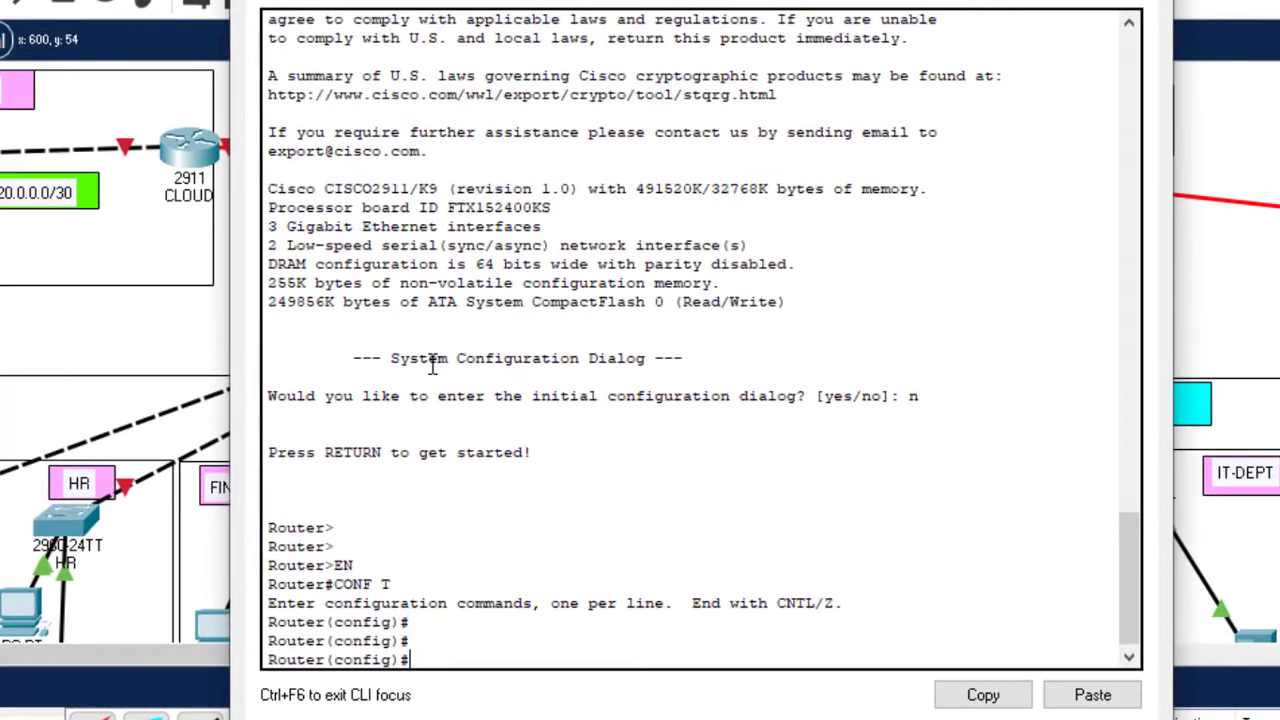
# Step: Enable interface gig0/0 on the main campus router with no sh
pyautogui.write('int gig0/0')
pyautogui.press('Return')
pyautogui.write('no ')
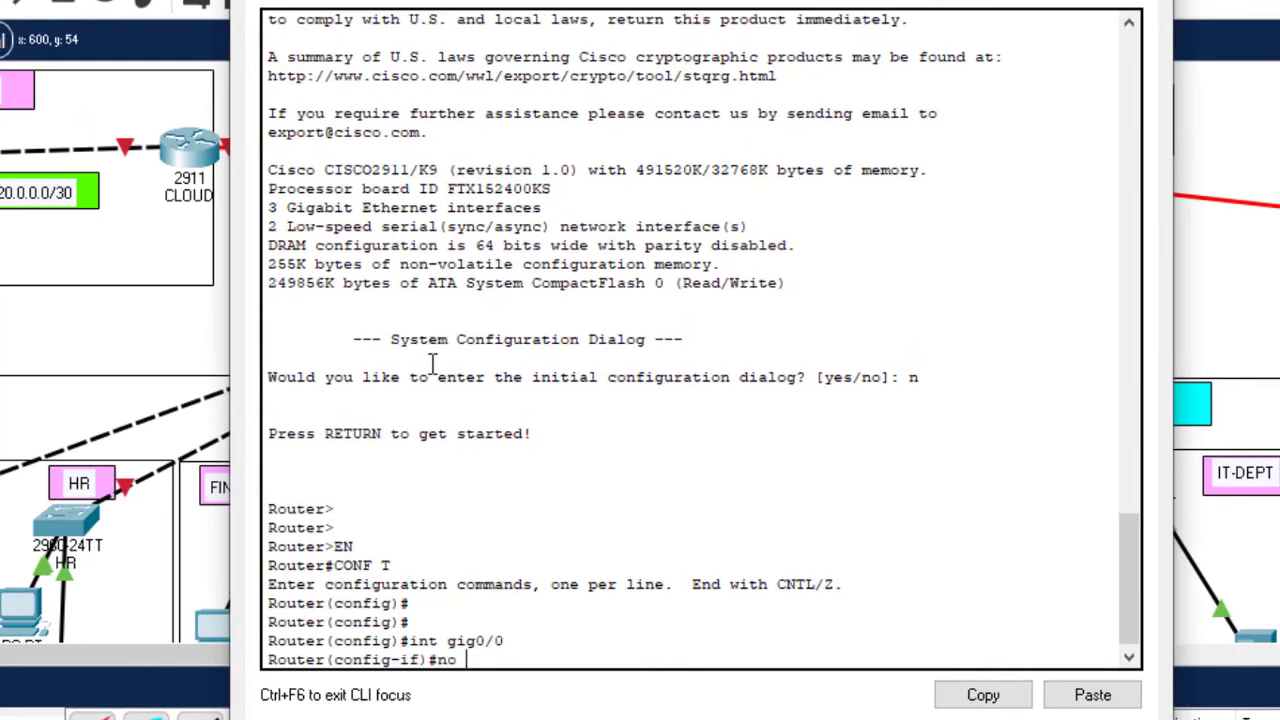
pyautogui.write('sh')
pyautogui.press('Return')
pyautogui.press('Return')
pyautogui.press('Return')
pyautogui.press('Return')
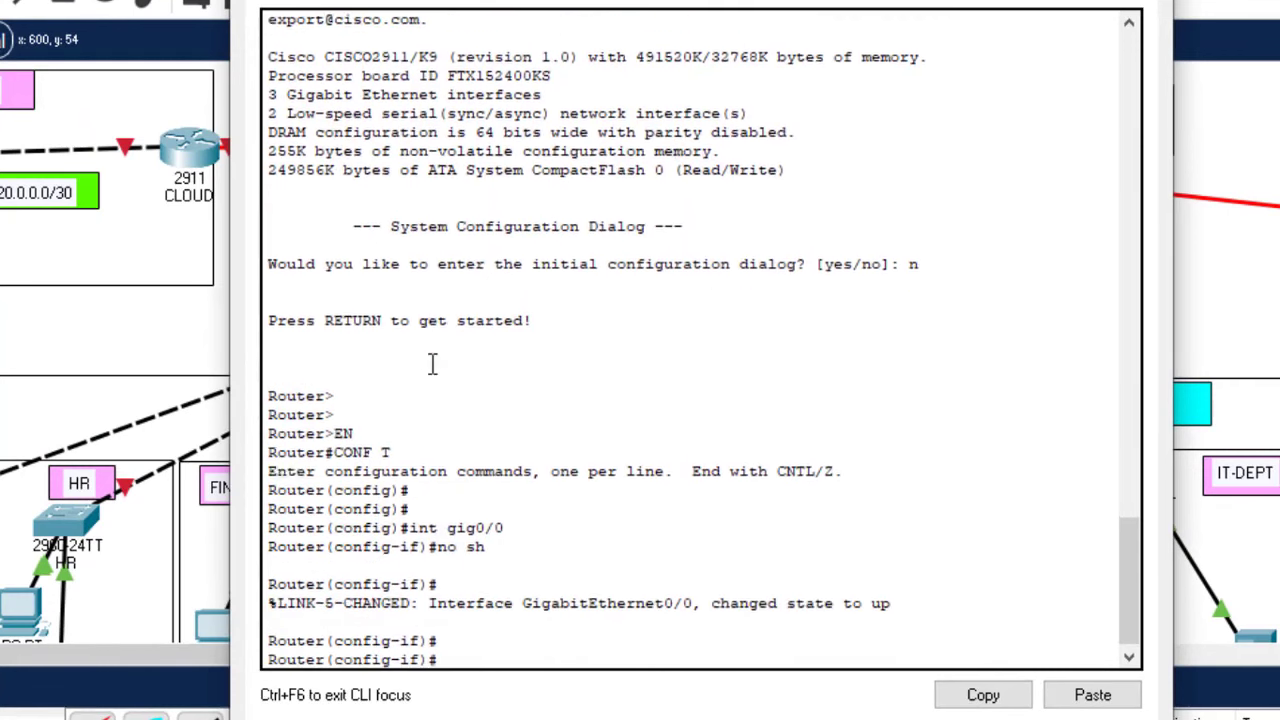
# Step: Enable serial interface se0/1/0 on the main campus router with no sh
pyautogui.write('int')
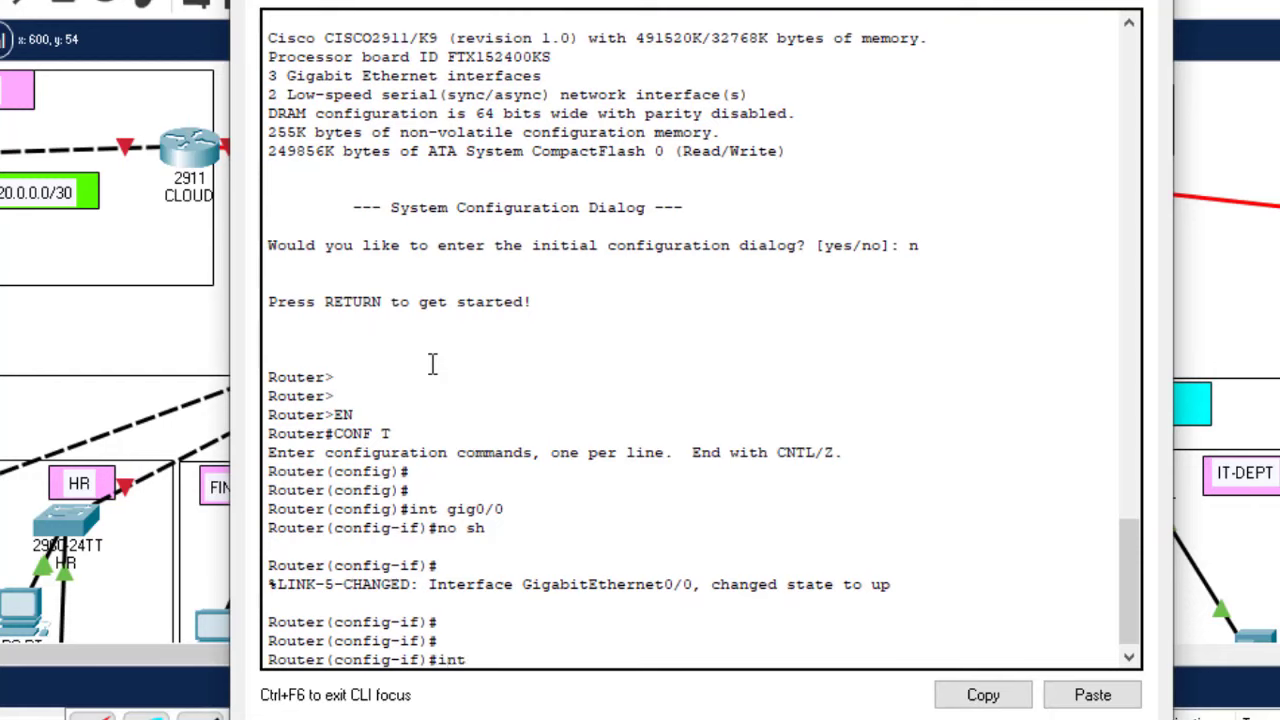
pyautogui.write(' se0/1/0')
pyautogui.press('Return')
pyautogui.write('no')
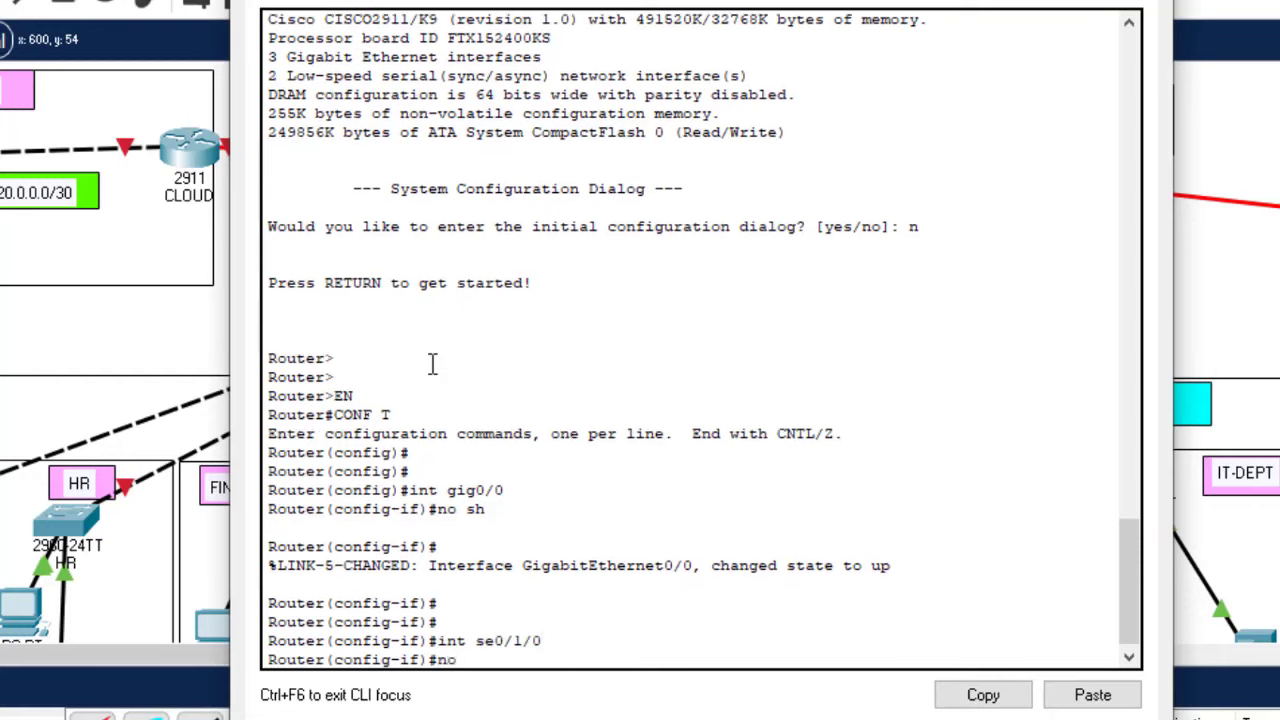
pyautogui.write(' sh')
pyautogui.press('Return')
# Step: Enable serial interface se0/1/1 on the main campus router with no sh
pyautogui.press('Up')
pyautogui.press('Up')
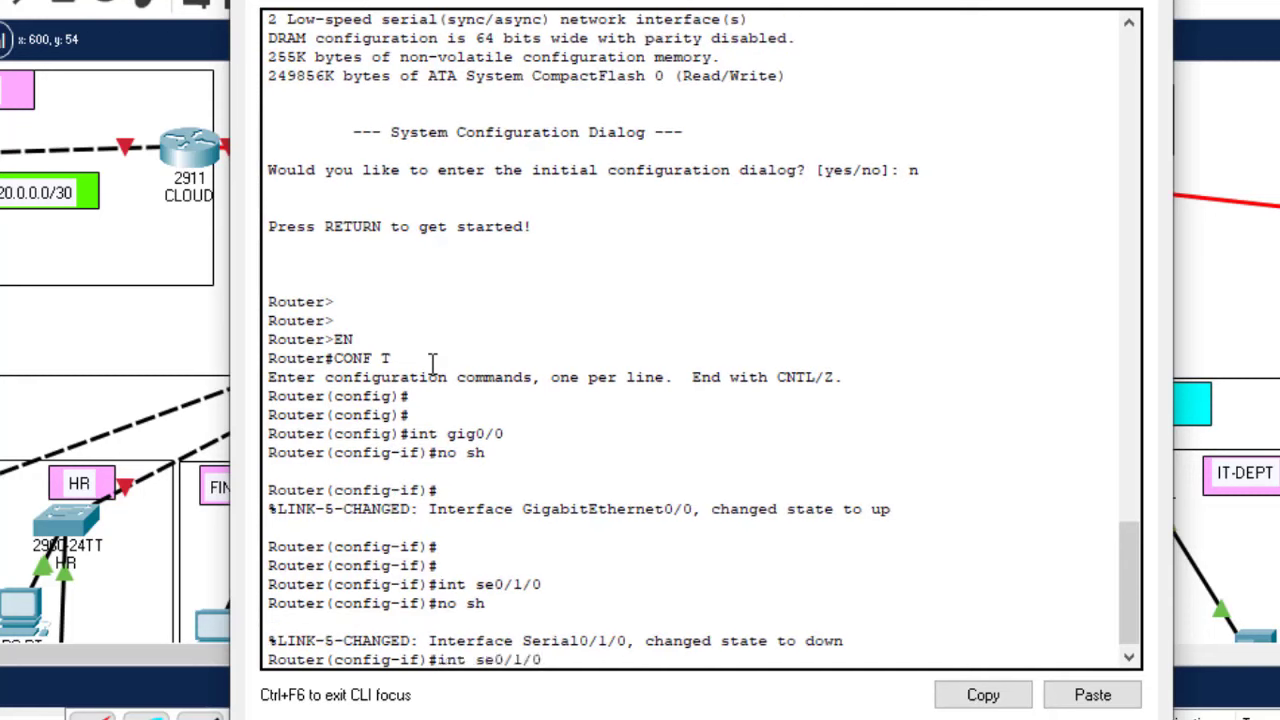
pyautogui.press('Down')
pyautogui.press('Up')
pyautogui.press('BackSpace')
pyautogui.write('1')
pyautogui.press('Return')
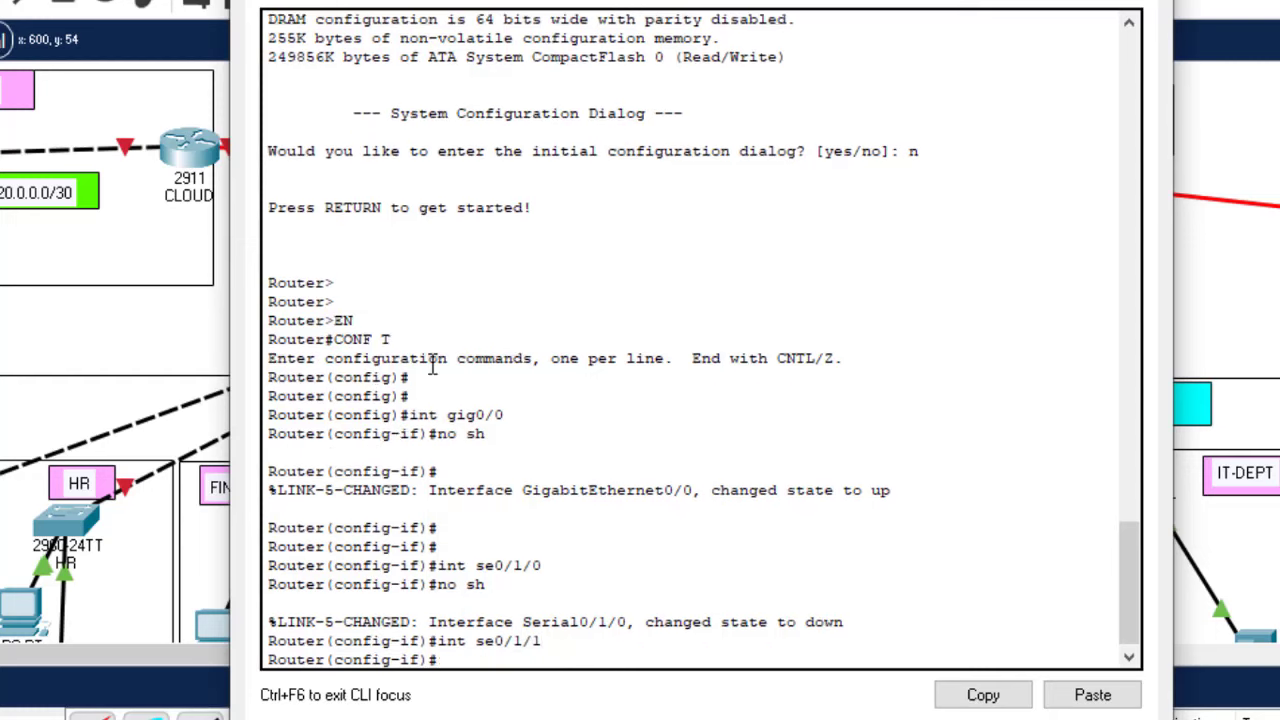
pyautogui.write('no sh')
pyautogui.press('Return')
# Step: Save the main campus router's configuration with do wr and close its window
pyautogui.write('do wr')
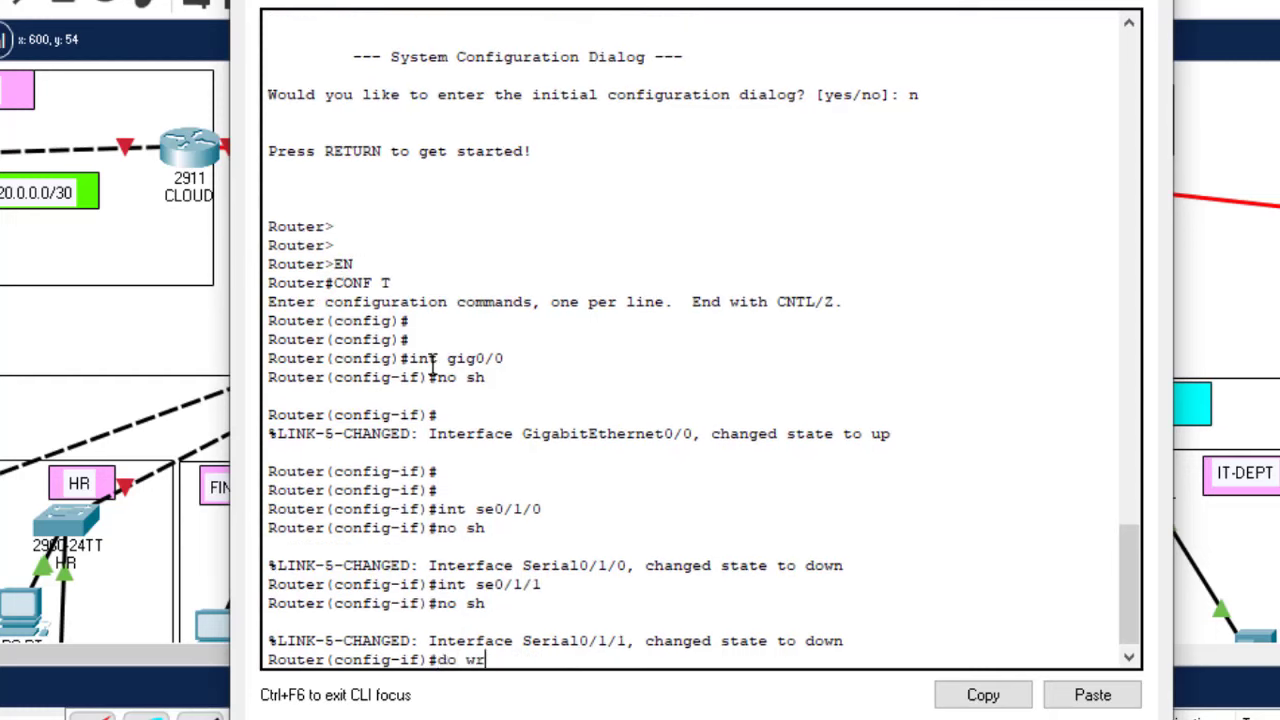
pyautogui.press('Return')
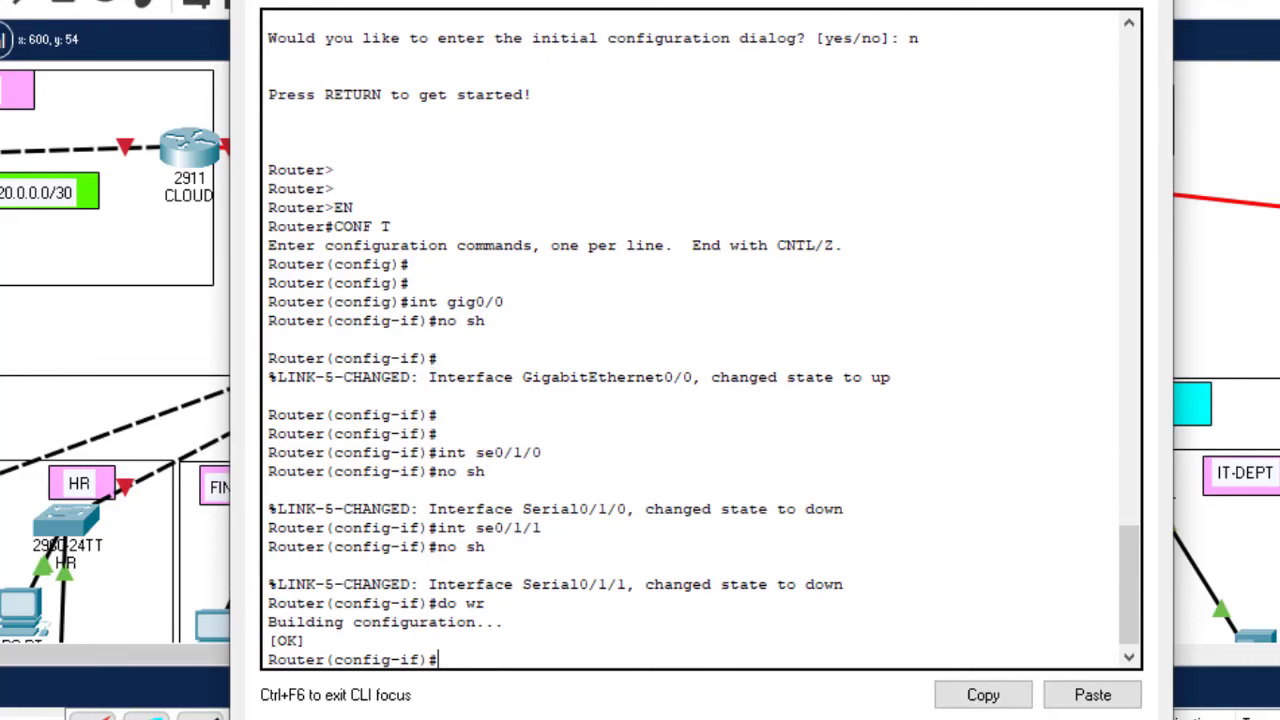
pyautogui.hotkey('alt', 'F4')
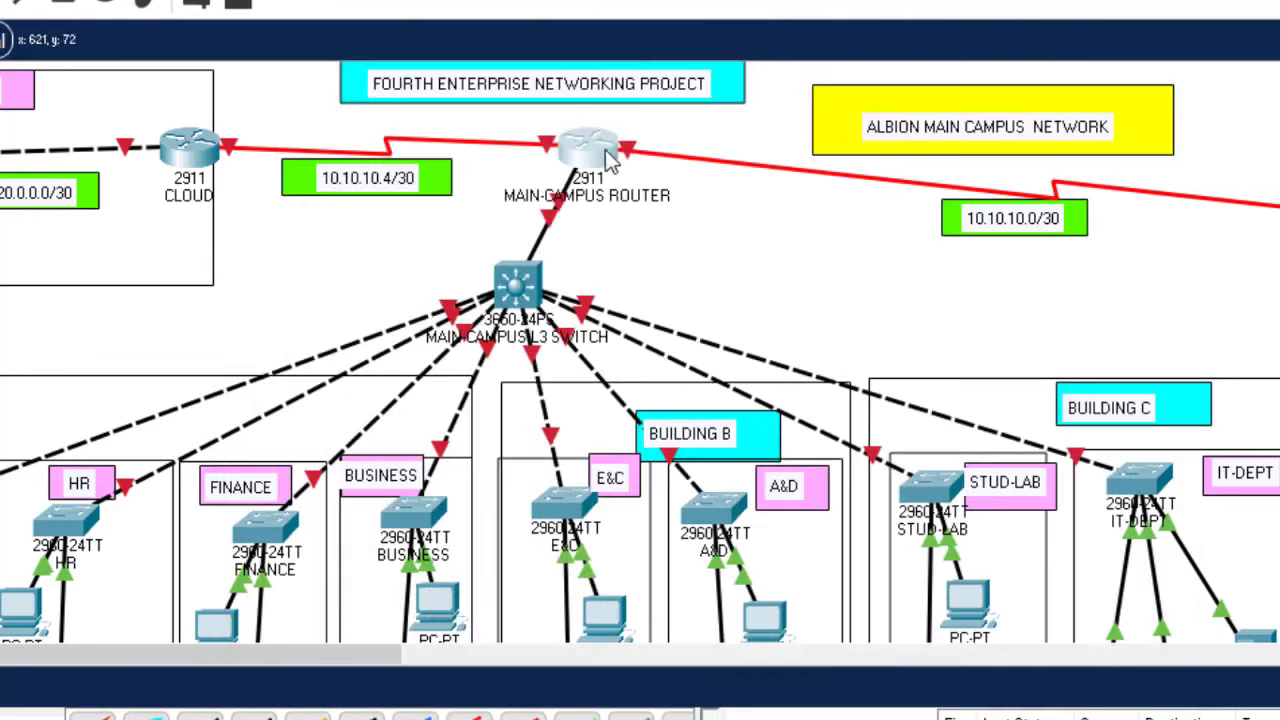
# Step: Open the cloud router's command line and answer n to the initial configuration dialog
pyautogui.click(180, 150)
pyautogui.click(452, 5)
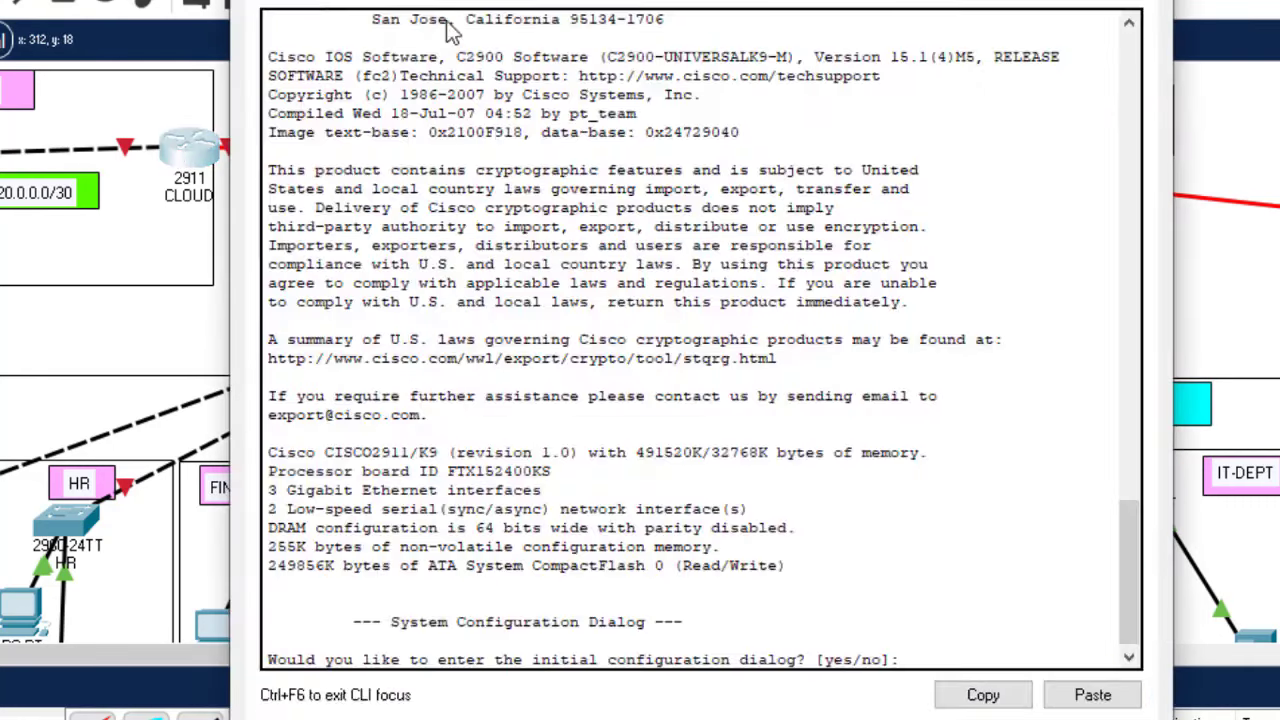
pyautogui.press('Return')
pyautogui.press('Return')
pyautogui.write('n')
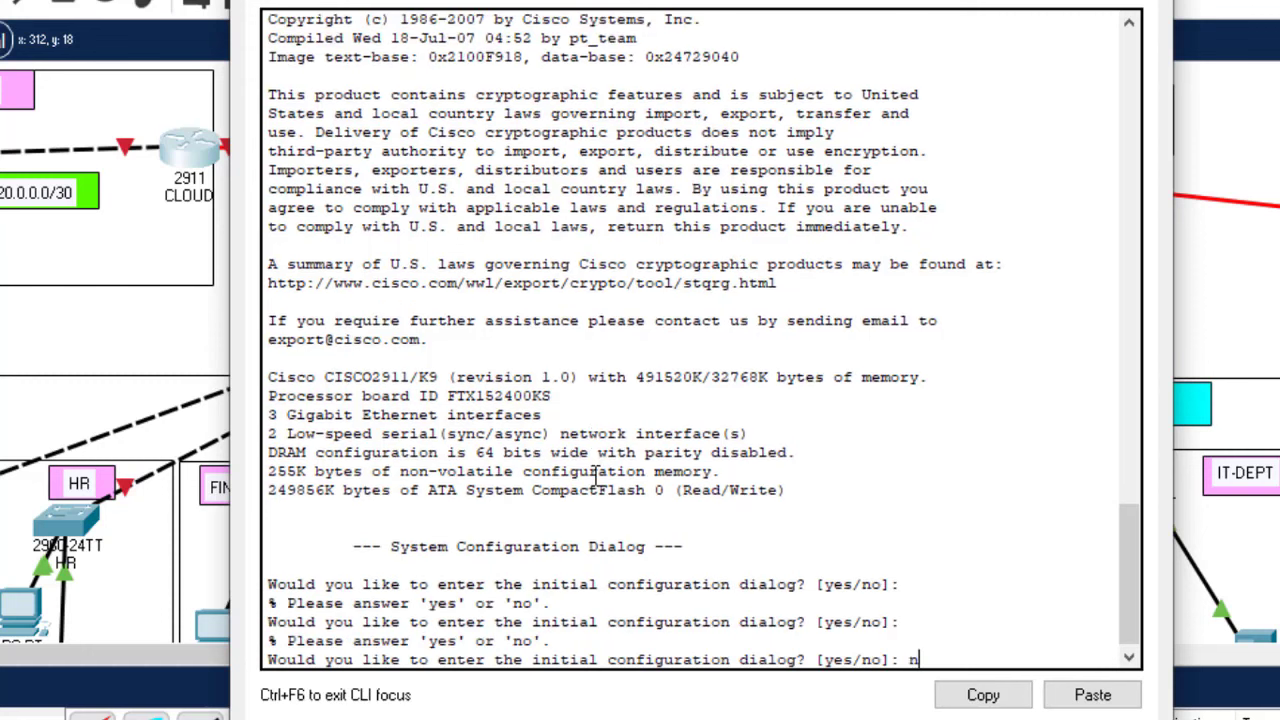
pyautogui.press('Return')
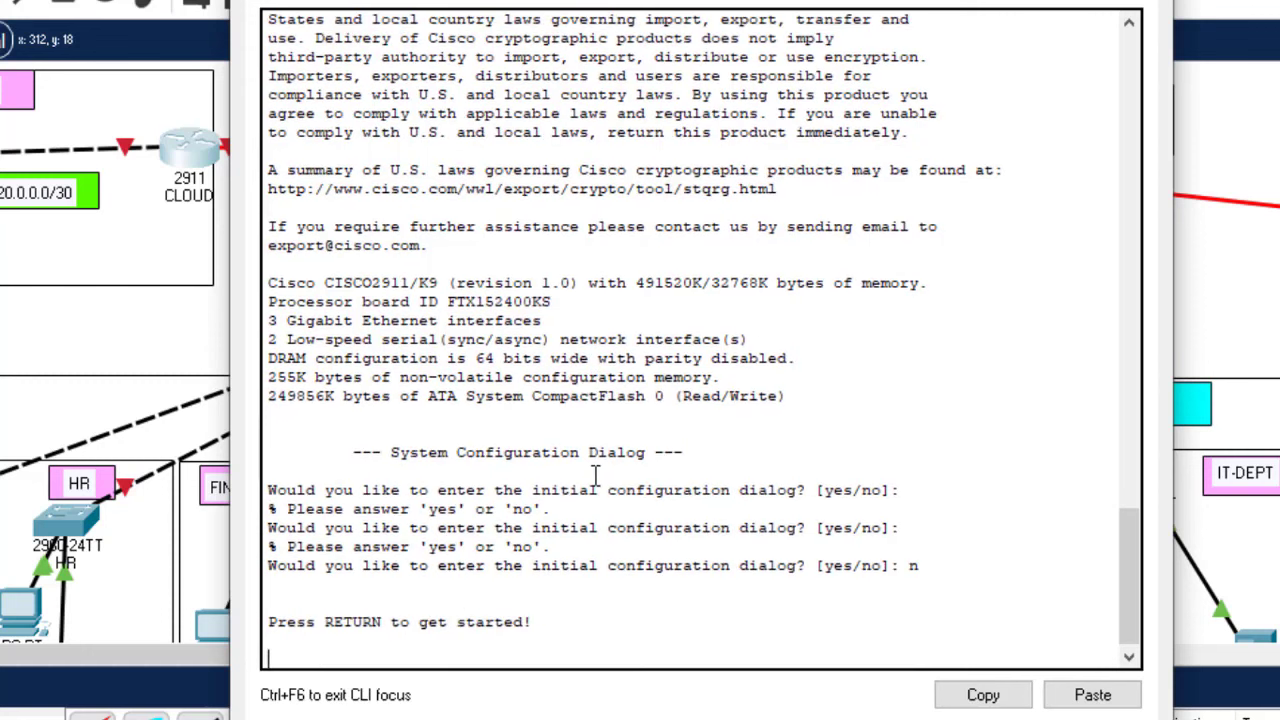
# Step: Start the cloud router's console session and enter privileged mode and global configuration mode
pyautogui.press('Return')
pyautogui.press('Return')
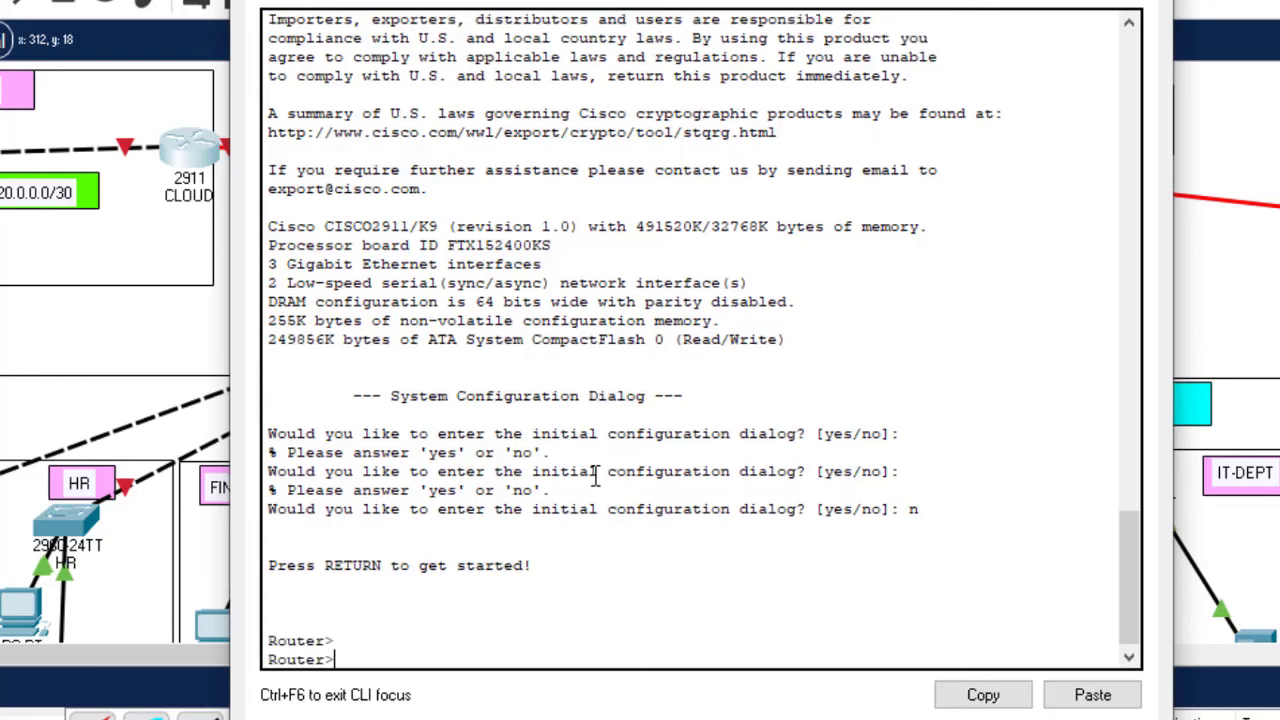
pyautogui.write('en')
pyautogui.press('Return')
pyautogui.write('con')
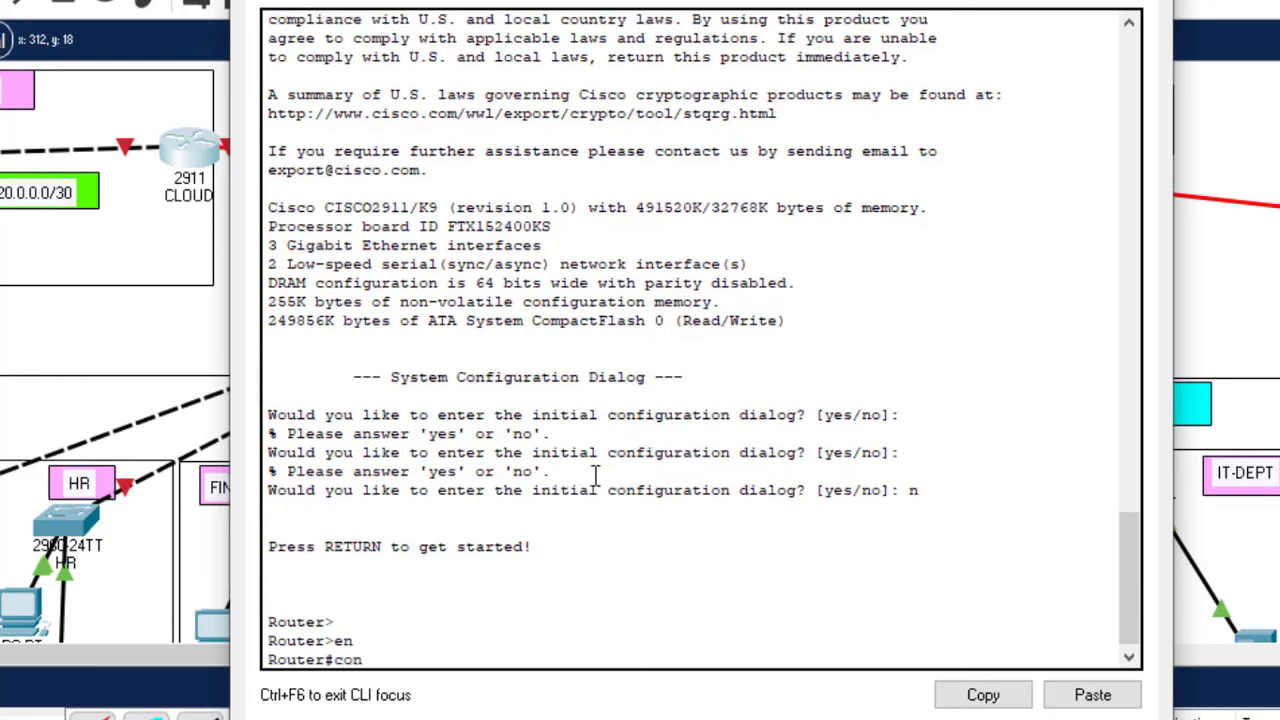
pyautogui.write('f t')
pyautogui.press('Return')
# Step: Enable interface gig0/0 on the cloud router with no sh
pyautogui.write('ig)#i')
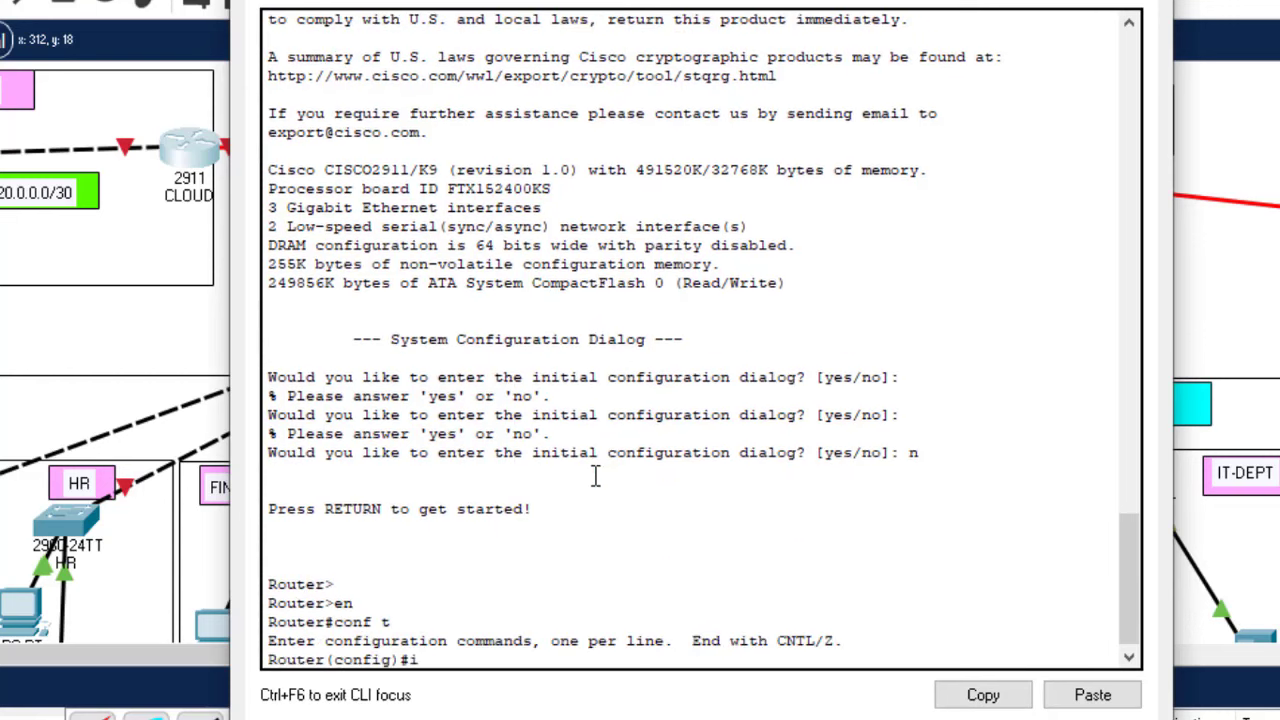
pyautogui.write('nt gig0/0')
pyautogui.press('Return')
pyautogui.write('nfig-if)#n')
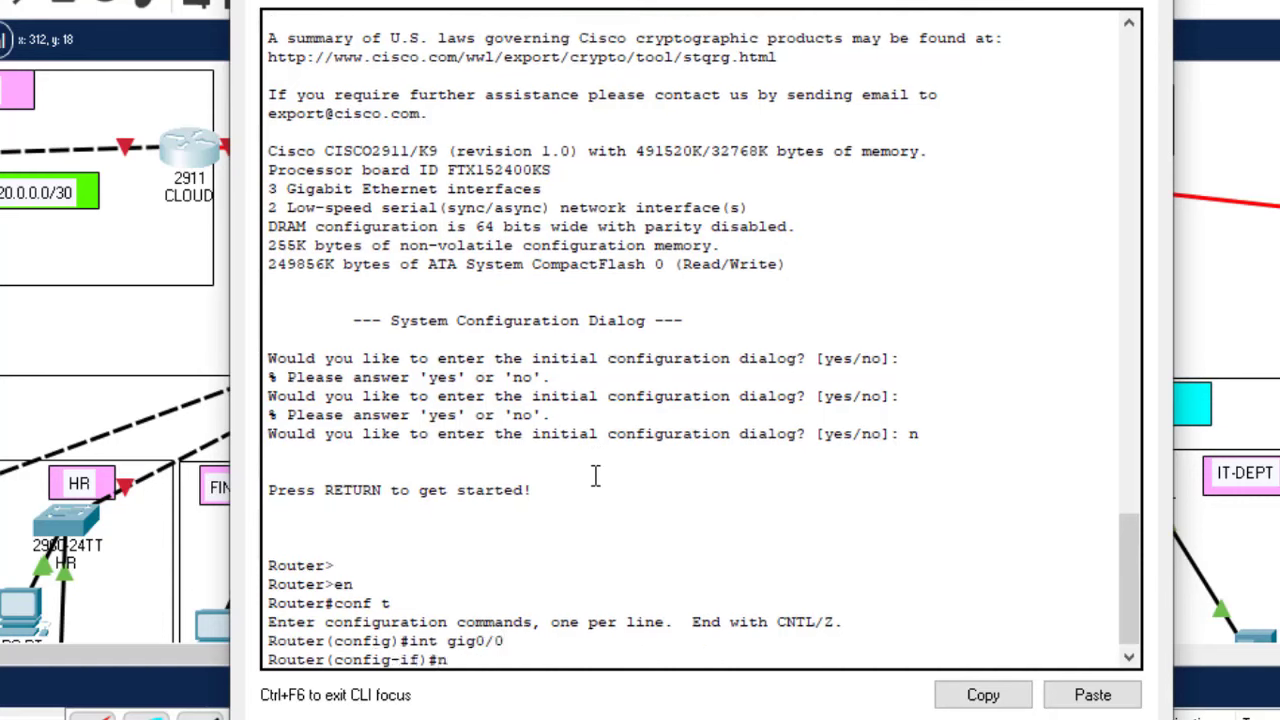
pyautogui.write('o sh')
pyautogui.press('Return')
pyautogui.press('Return')
pyautogui.press('Return')
pyautogui.press('Return')
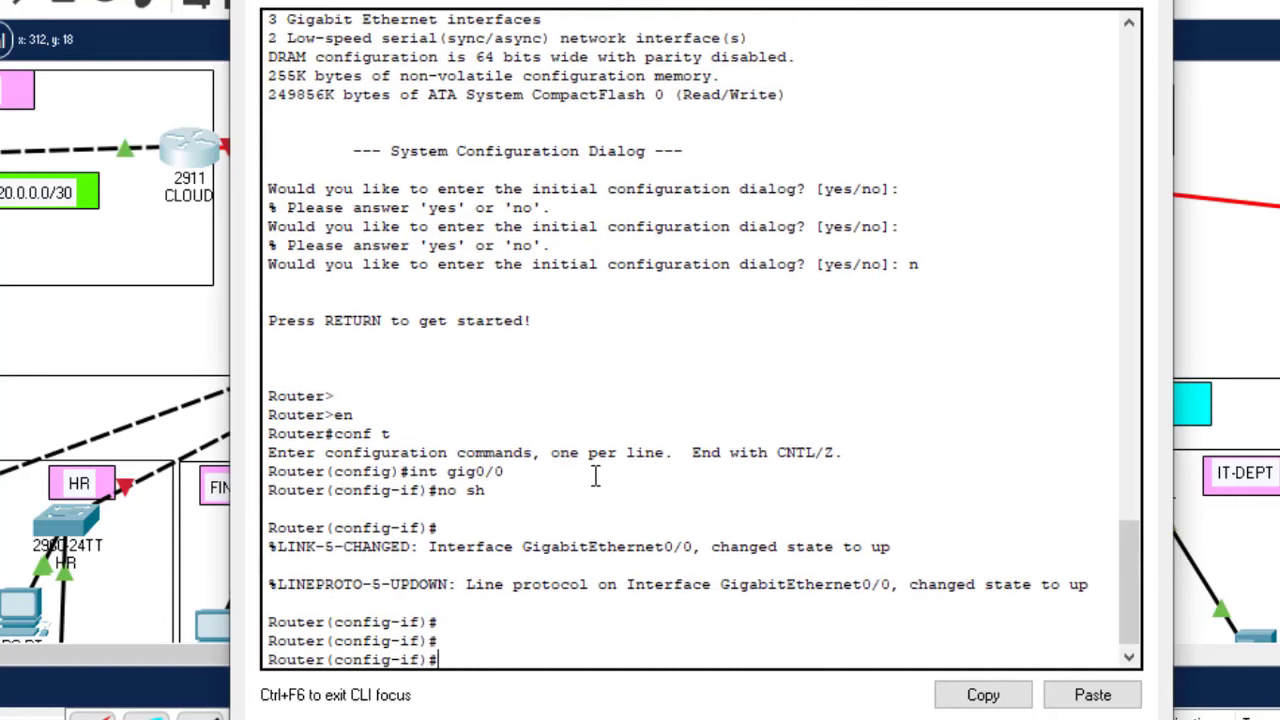
# Step: Enable interface se0/1/0 on the cloud router with no sh
pyautogui.press('Up')
pyautogui.press('Up')
pyautogui.press('BackSpace')
pyautogui.press('BackSpace')
pyautogui.press('BackSpace')
pyautogui.press('BackSpace')
pyautogui.press('BackSpace')
pyautogui.press('BackSpace')
pyautogui.press('BackSpace')
pyautogui.write('se')
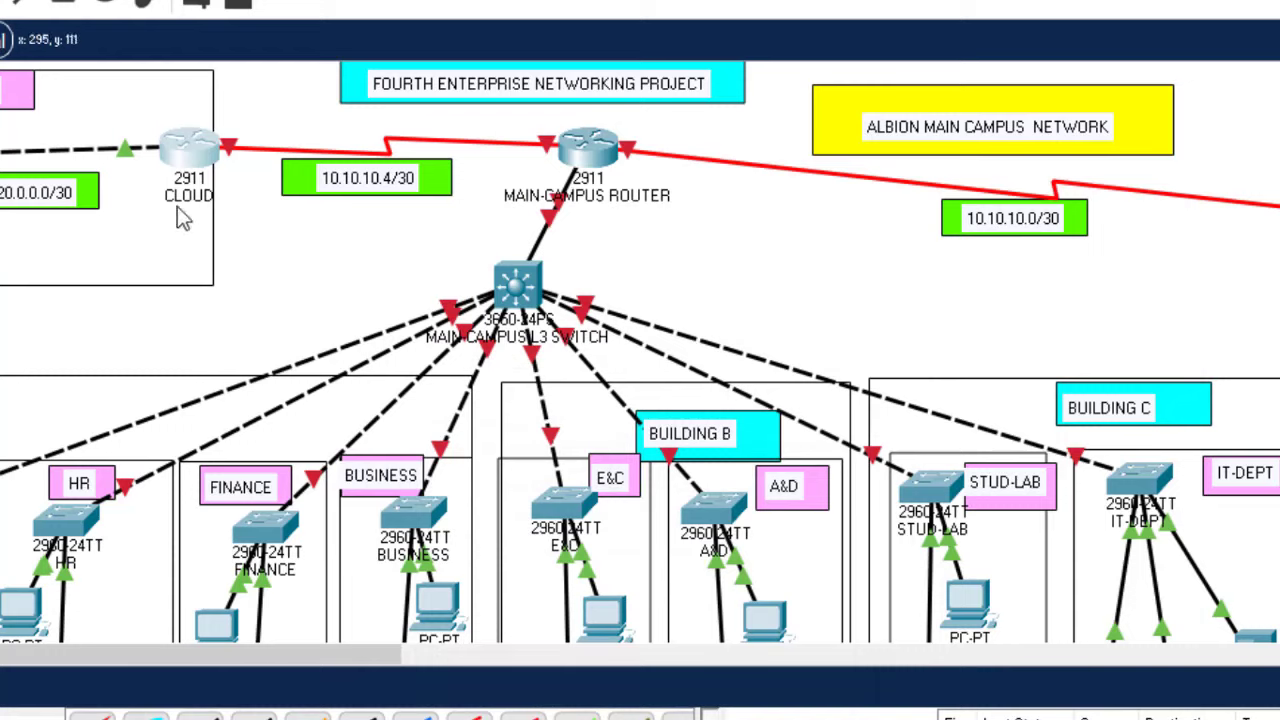
pyautogui.click(205, 140)
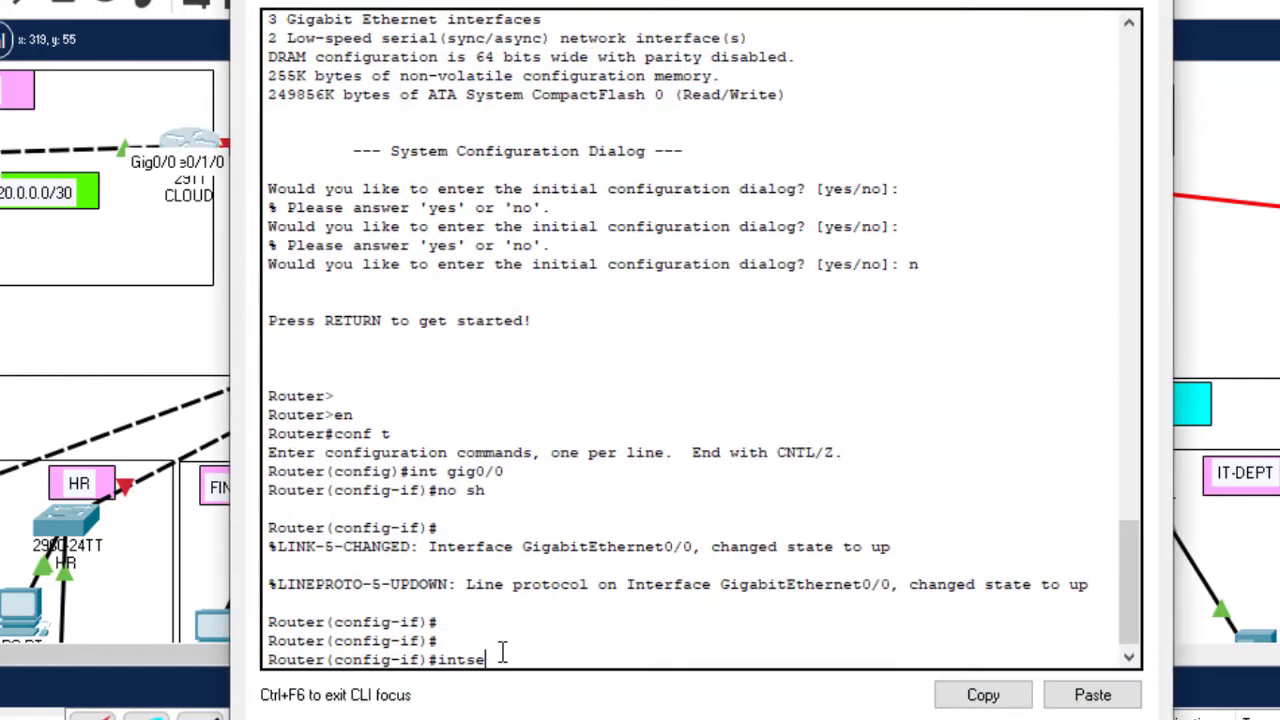
pyautogui.press('BackSpace')
pyautogui.press('BackSpace')
pyautogui.press('BackSpace')
pyautogui.write('t se0/1/0')
pyautogui.press('Return')
pyautogui.write('no sh')
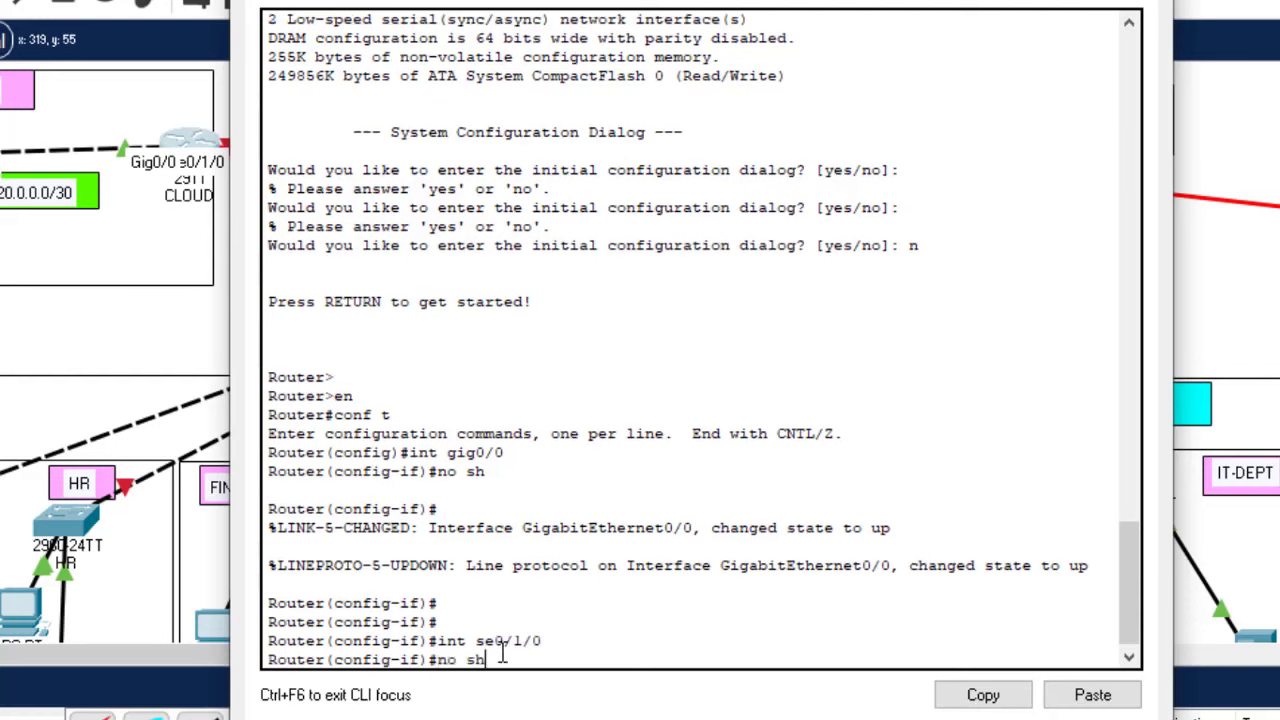
pyautogui.press('Return')
pyautogui.press('Return')
# Step: Save the cloud router's configuration with do wr and close its window
pyautogui.write('do')
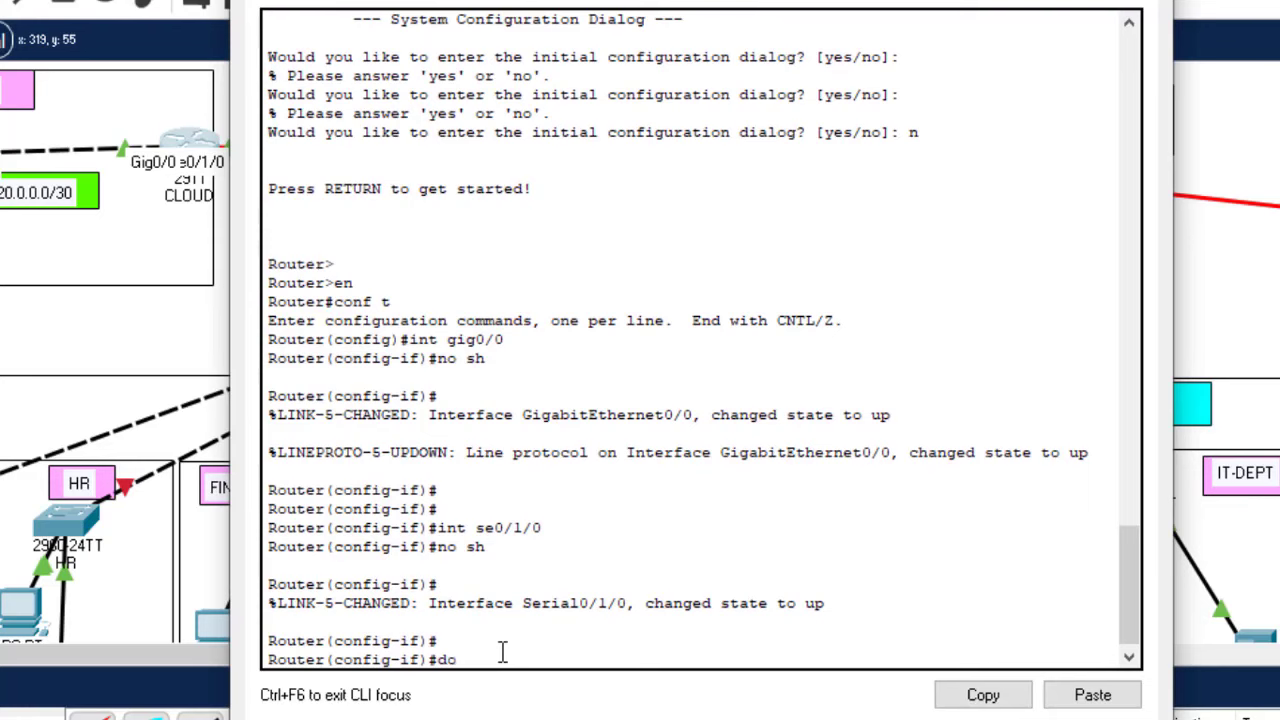
pyautogui.write(' wr')
pyautogui.press('Return')
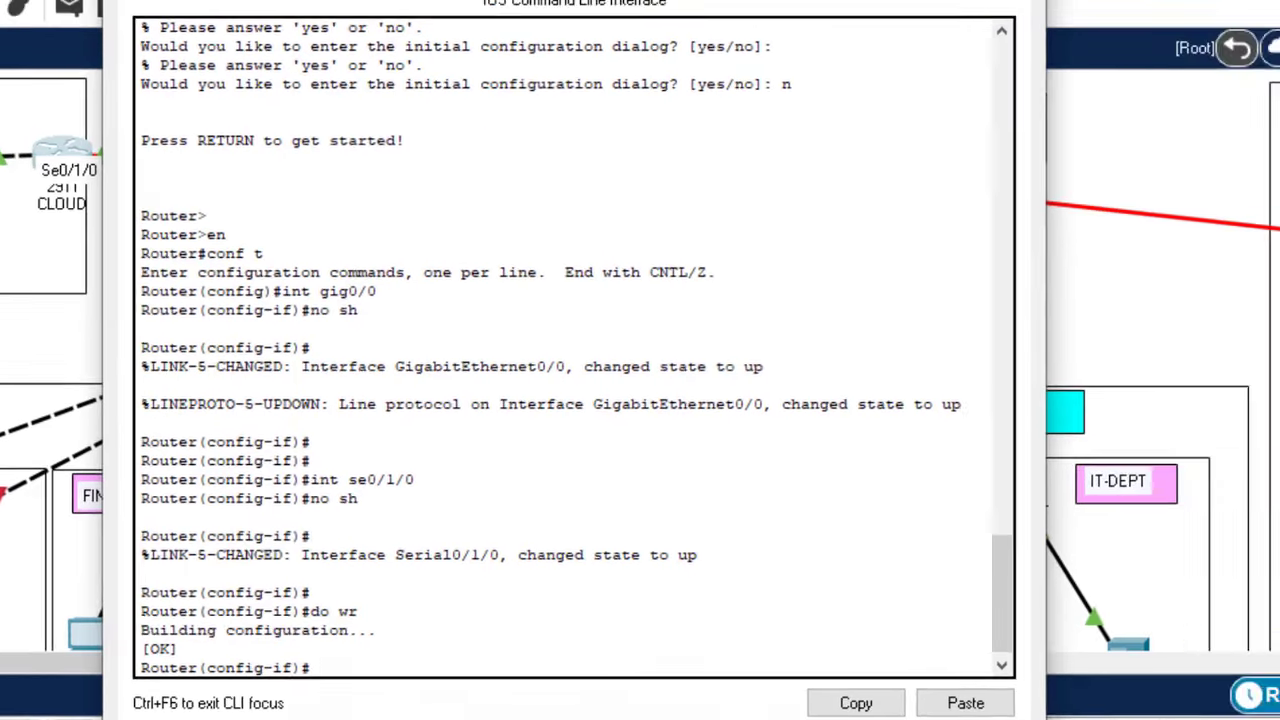
pyautogui.click(1000, 9)
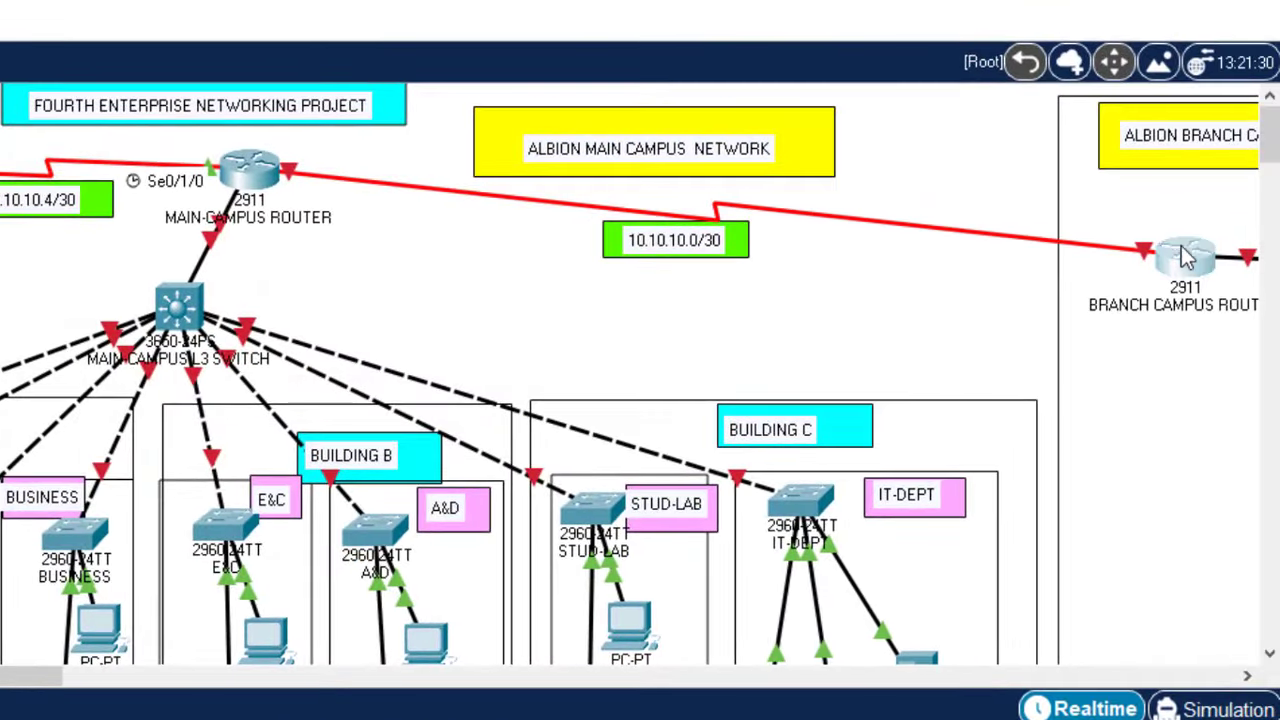
# Step: Open the branch campus router's command line, answer n to the initial configuration dialog and start the console session
pyautogui.click(1186, 255)
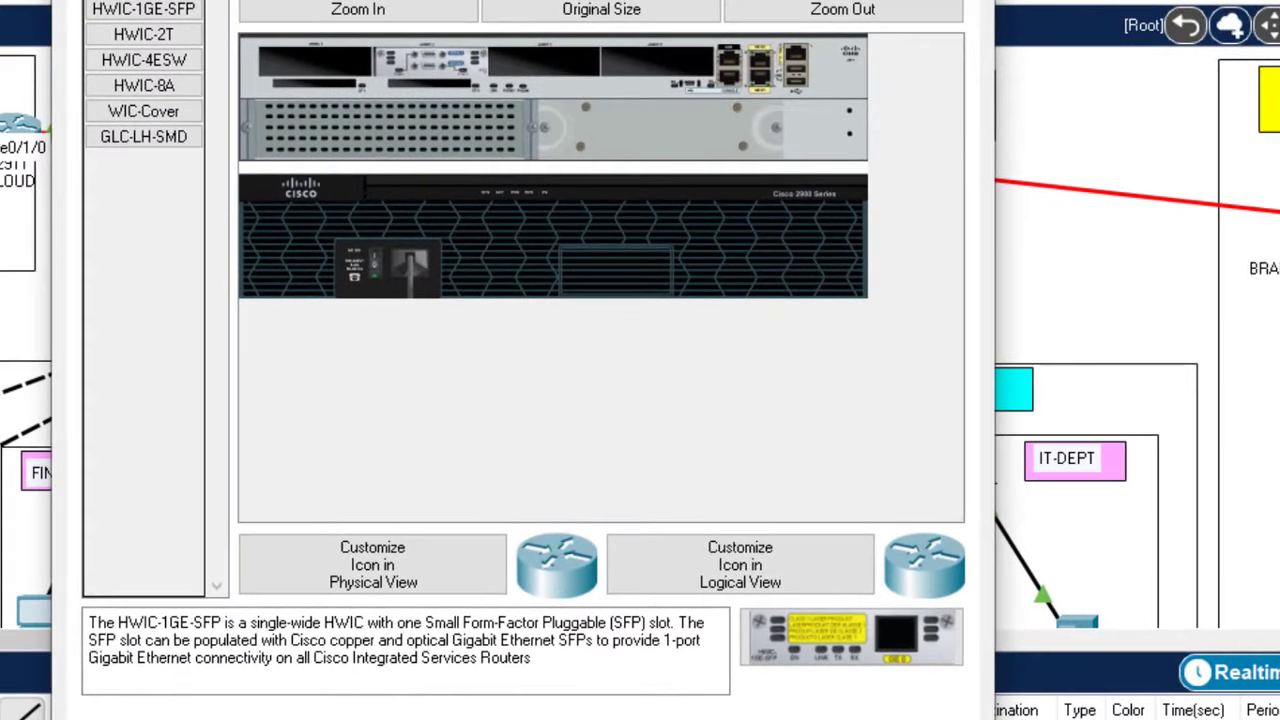
pyautogui.click(30, 2)
pyautogui.press('Return')
pyautogui.press('Return')
pyautogui.press('Return')
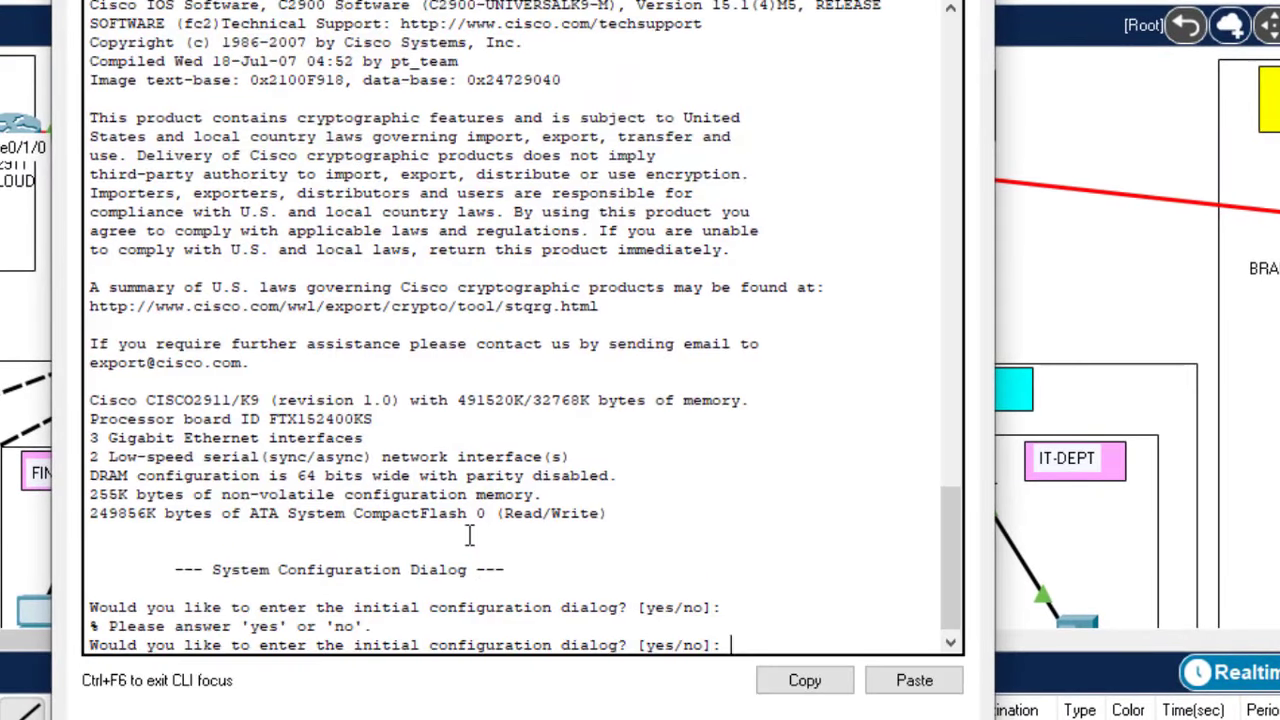
pyautogui.write('n')
pyautogui.press('Return')
pyautogui.press('Return')
pyautogui.press('Return')
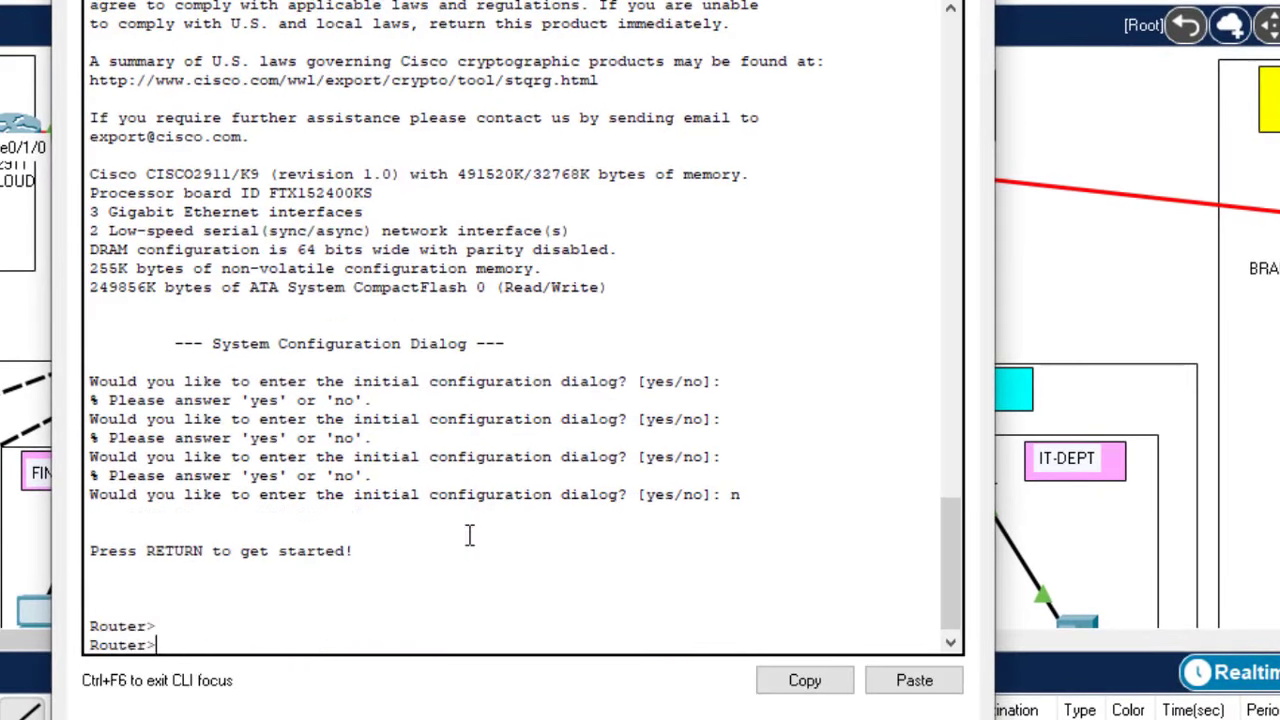
# Step: Try to enter global configuration mode on the branch campus router with conf t from the user prompt
pyautogui.write('conf t')
pyautogui.press('Return')
pyautogui.press('Return')
pyautogui.press('Return')
pyautogui.press('Return')
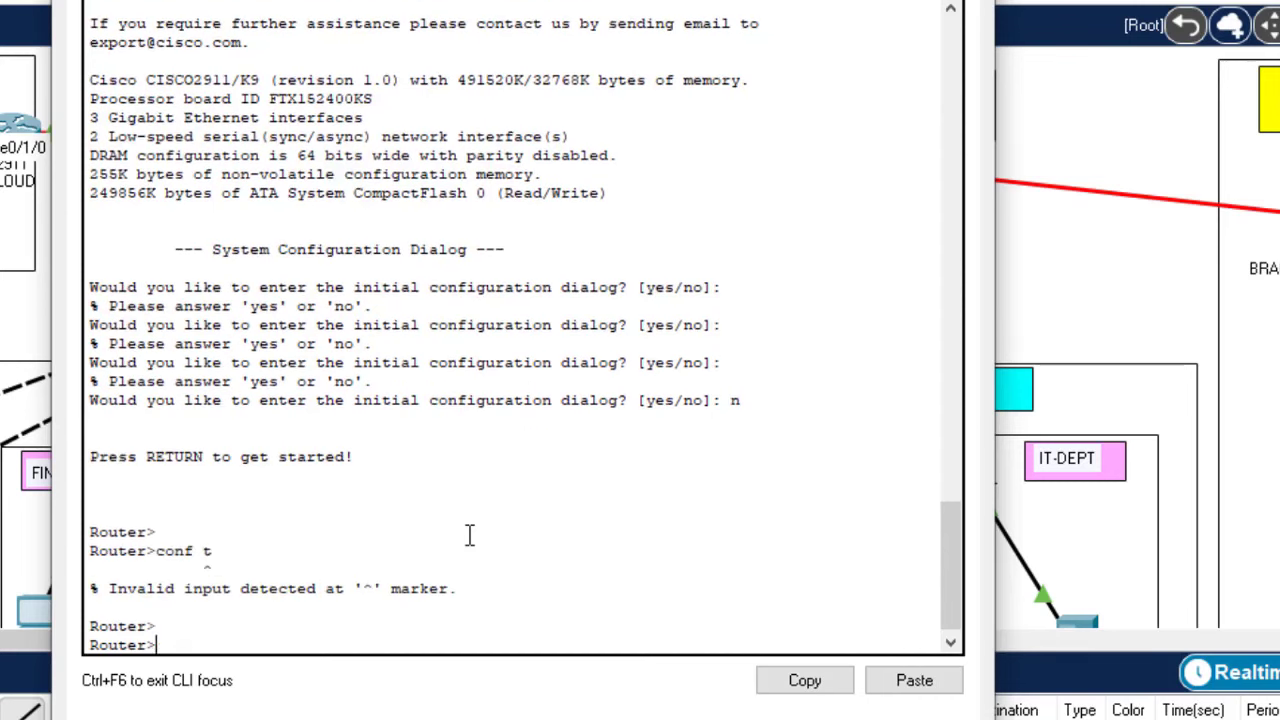
# Step: Enter privileged mode with en and global configuration mode with conf t on the branch campus router
pyautogui.write('en')
pyautogui.press('Return')
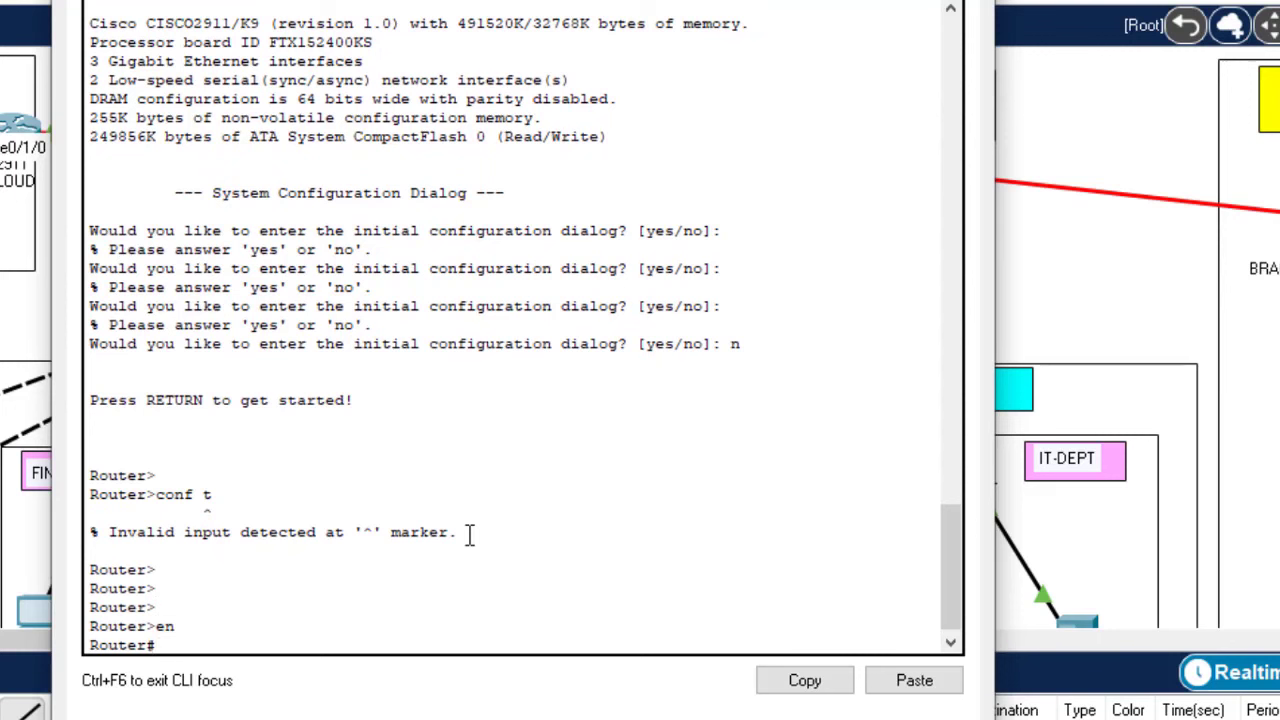
pyautogui.write('conf t')
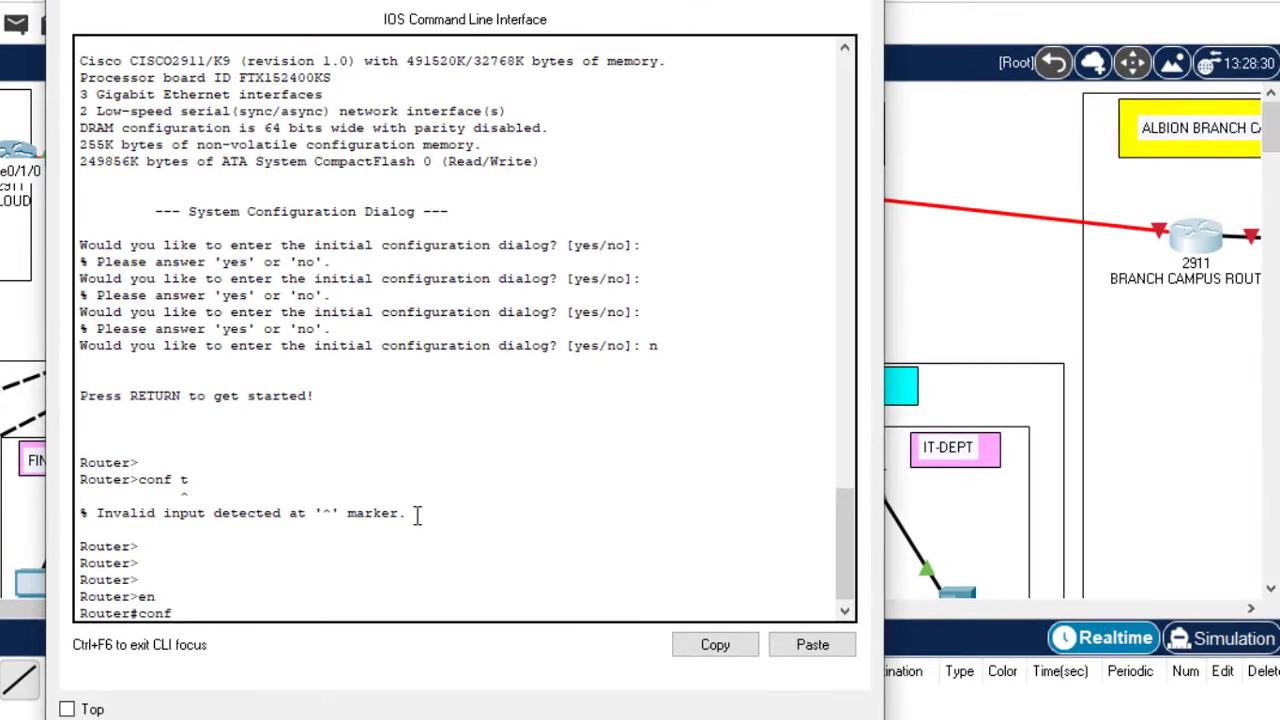
pyautogui.press('Return')
pyautogui.press('Return')
pyautogui.press('Return')
pyautogui.press('Return')
# Step: Enable interface gig0/0 on the branch campus router with no sh
pyautogui.write('in')
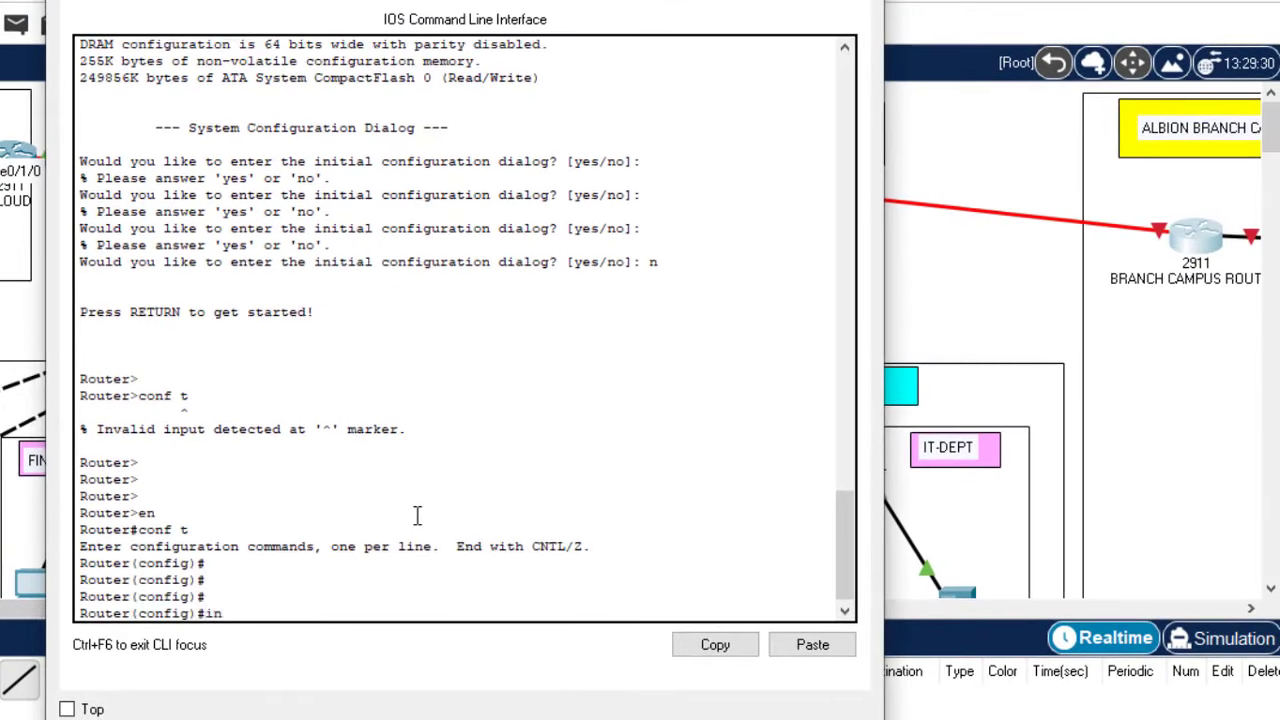
pyautogui.write('t gig0/0')
pyautogui.press('Return')
pyautogui.write('no sh')
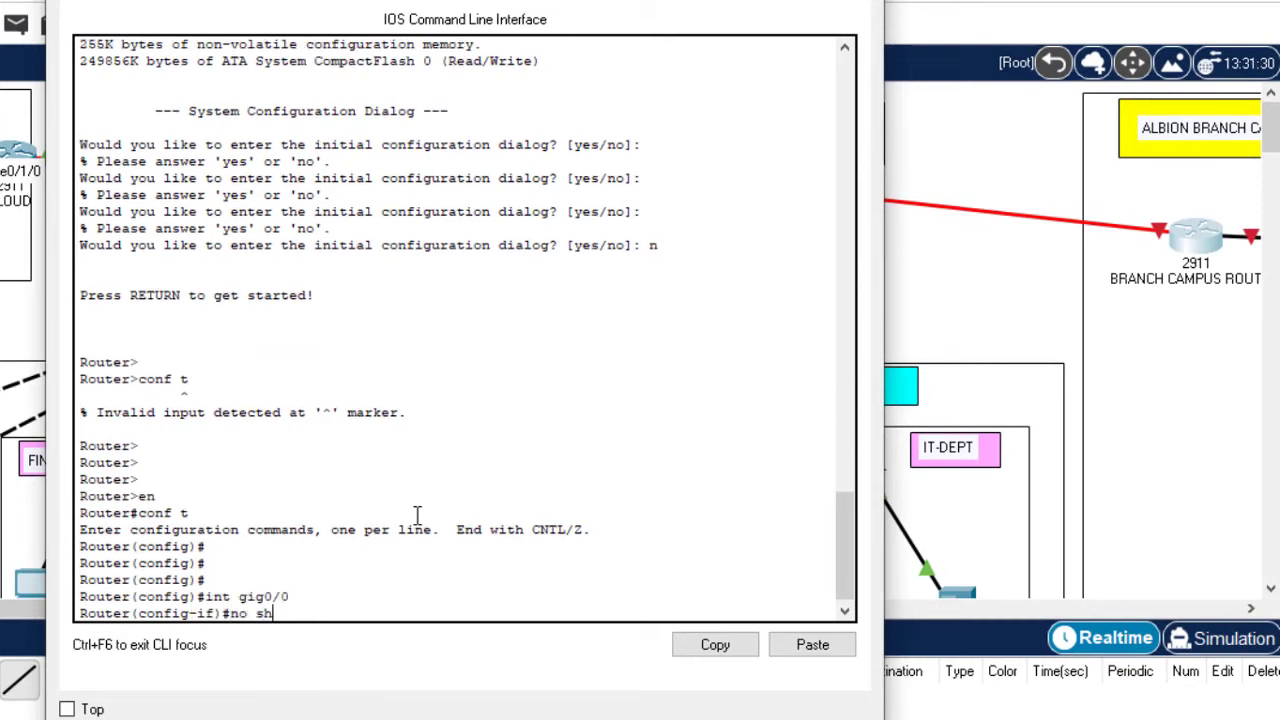
pyautogui.press('Return')
pyautogui.press('Return')
pyautogui.press('Return')
pyautogui.press('Return')
pyautogui.press('Return')
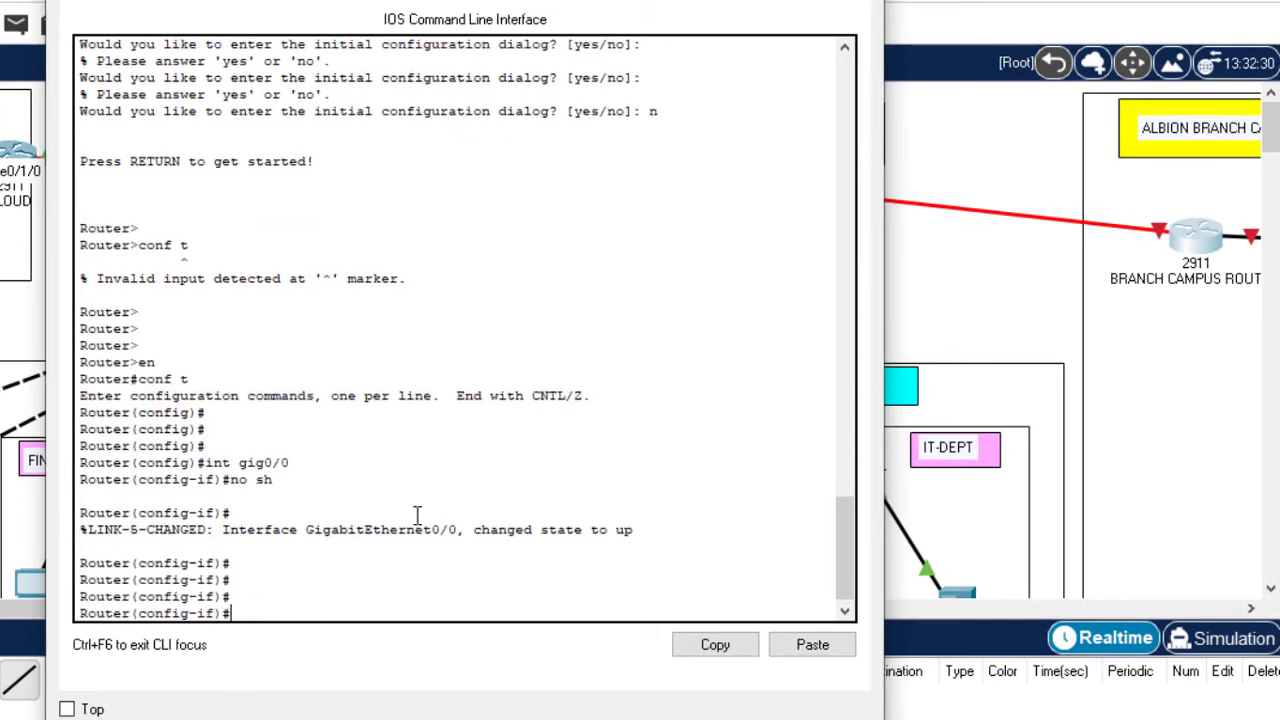
# Step: Enable interface se0/2/0, the branch campus router's link to the main campus, with no sh
pyautogui.write('int')
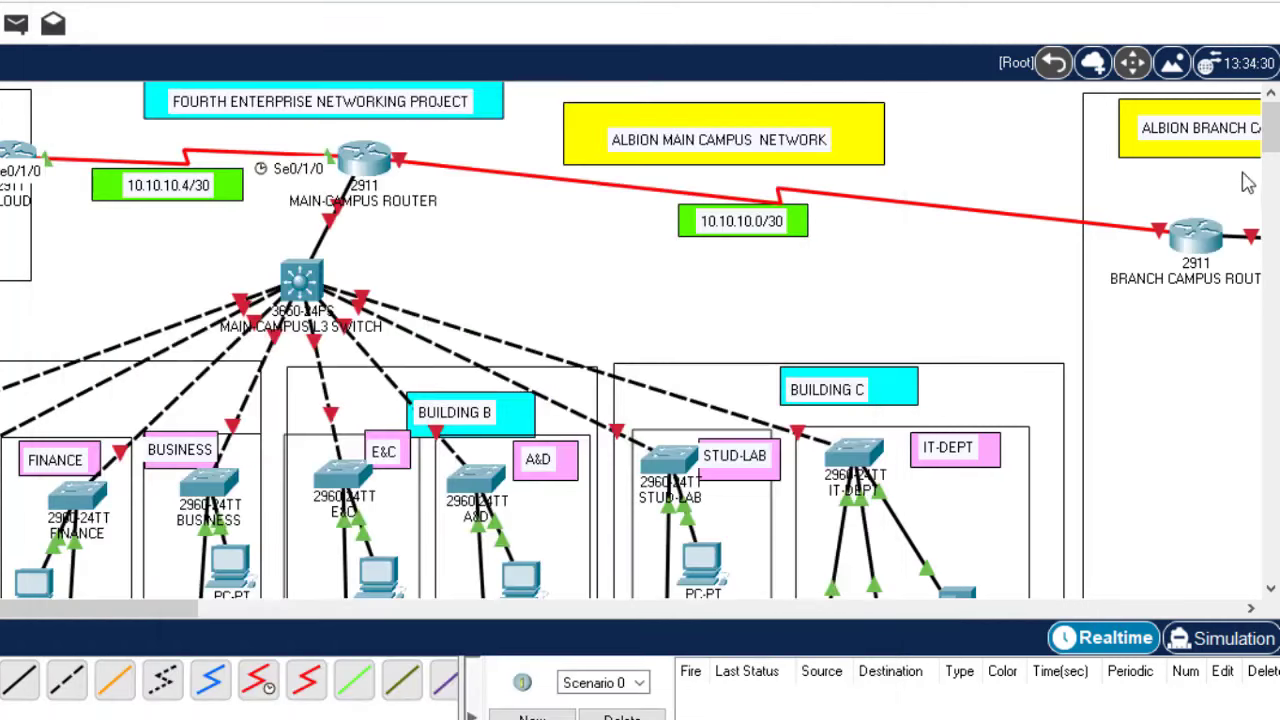
pyautogui.moveTo(1168, 232)
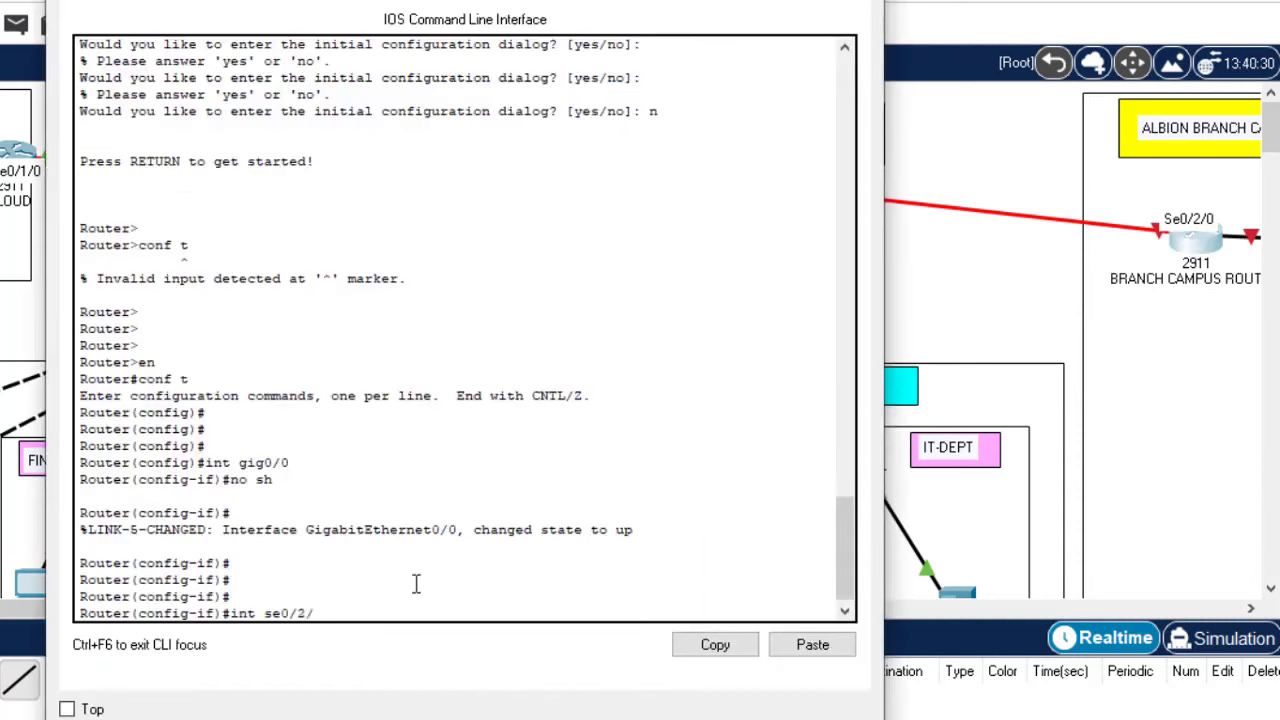
pyautogui.press('Return')
pyautogui.write('no s')
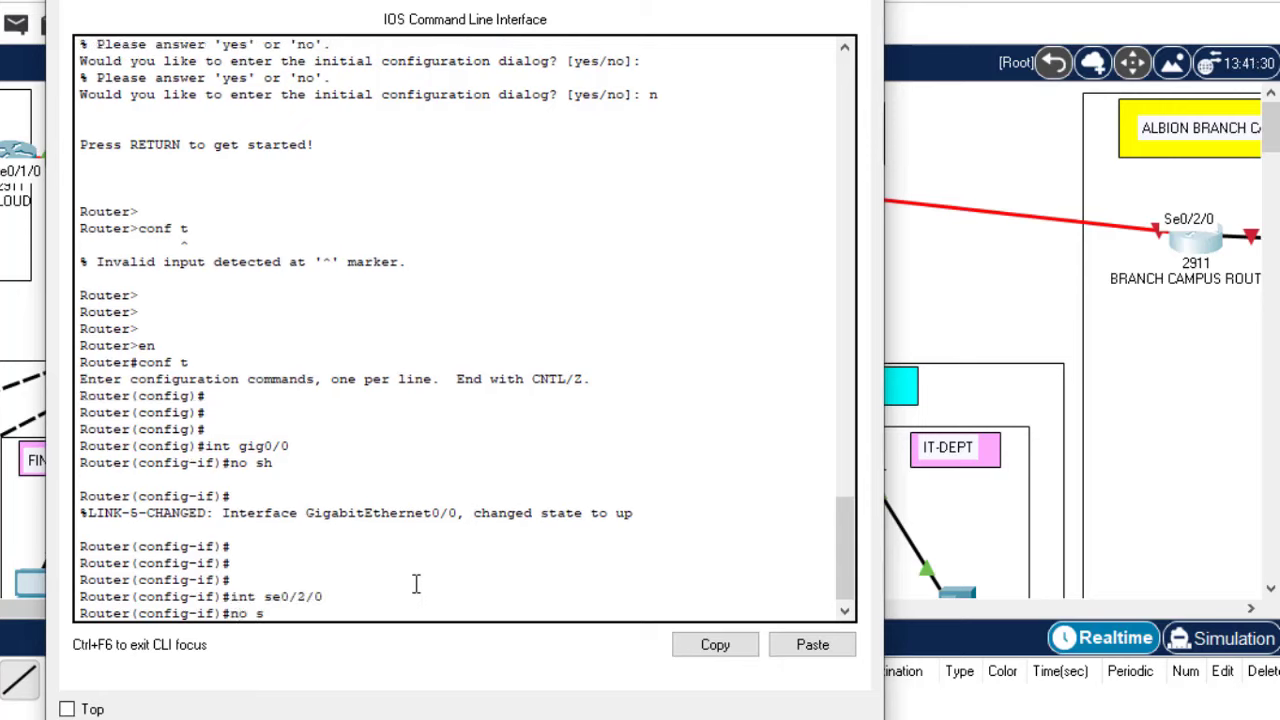
pyautogui.write('h')
pyautogui.press('Return')
pyautogui.press('Return')
pyautogui.press('Return')
# Step: Save the branch campus router's configuration with do wr and close its window
pyautogui.write('do')
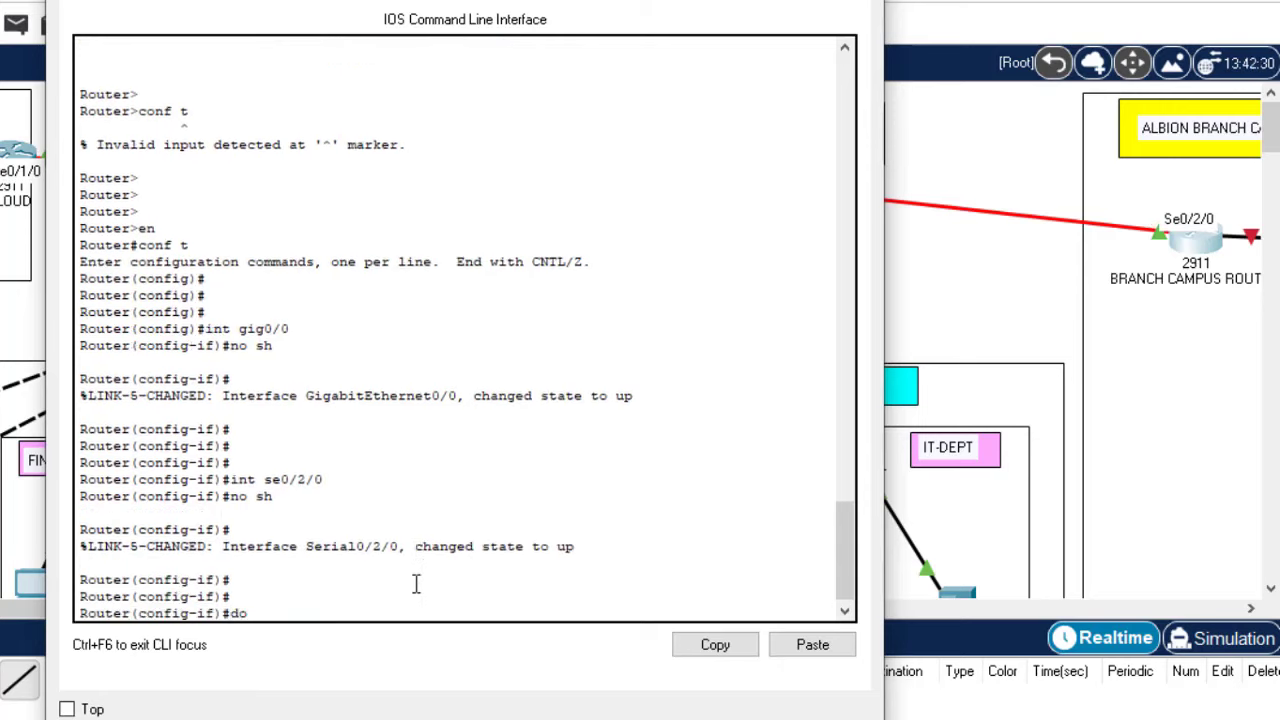
pyautogui.write(' wr')
pyautogui.press('Return')
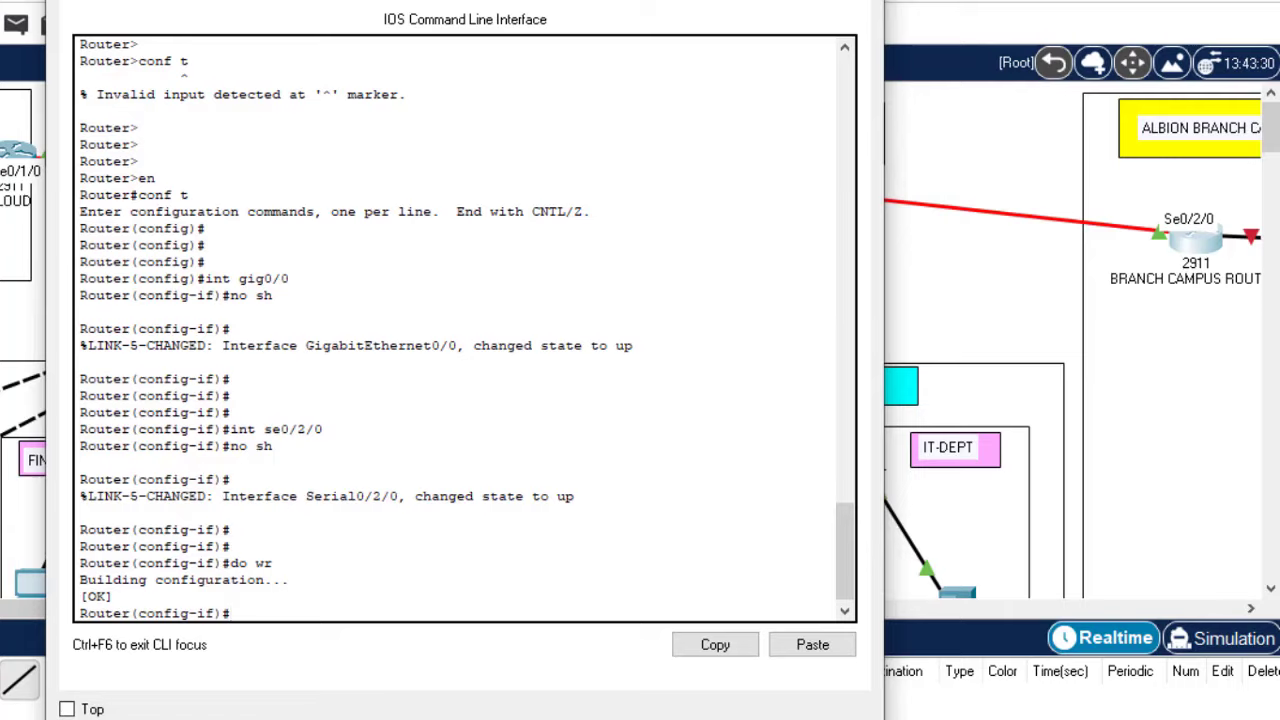
pyautogui.hotkey('alt', 'F4')
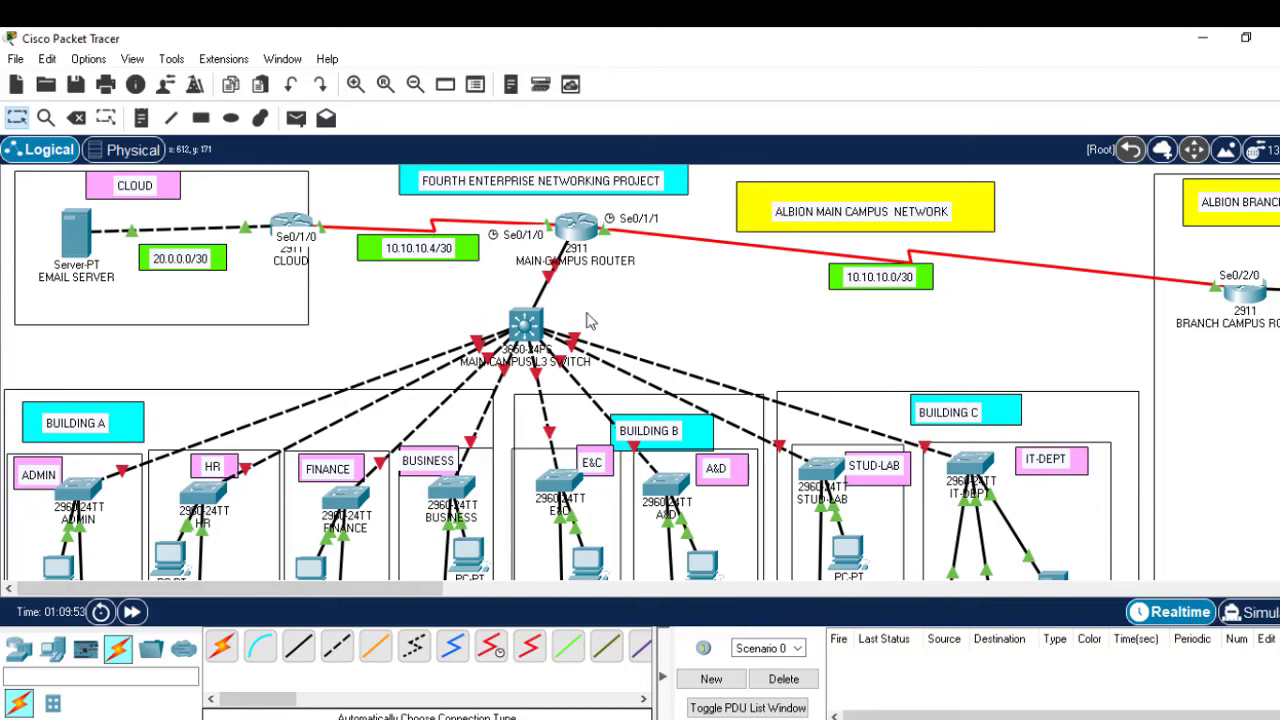
# Step: Install an AC-POWER-SUPPLY module in the main campus L3 switch's first empty power slot and close its window
pyautogui.click(525, 325)
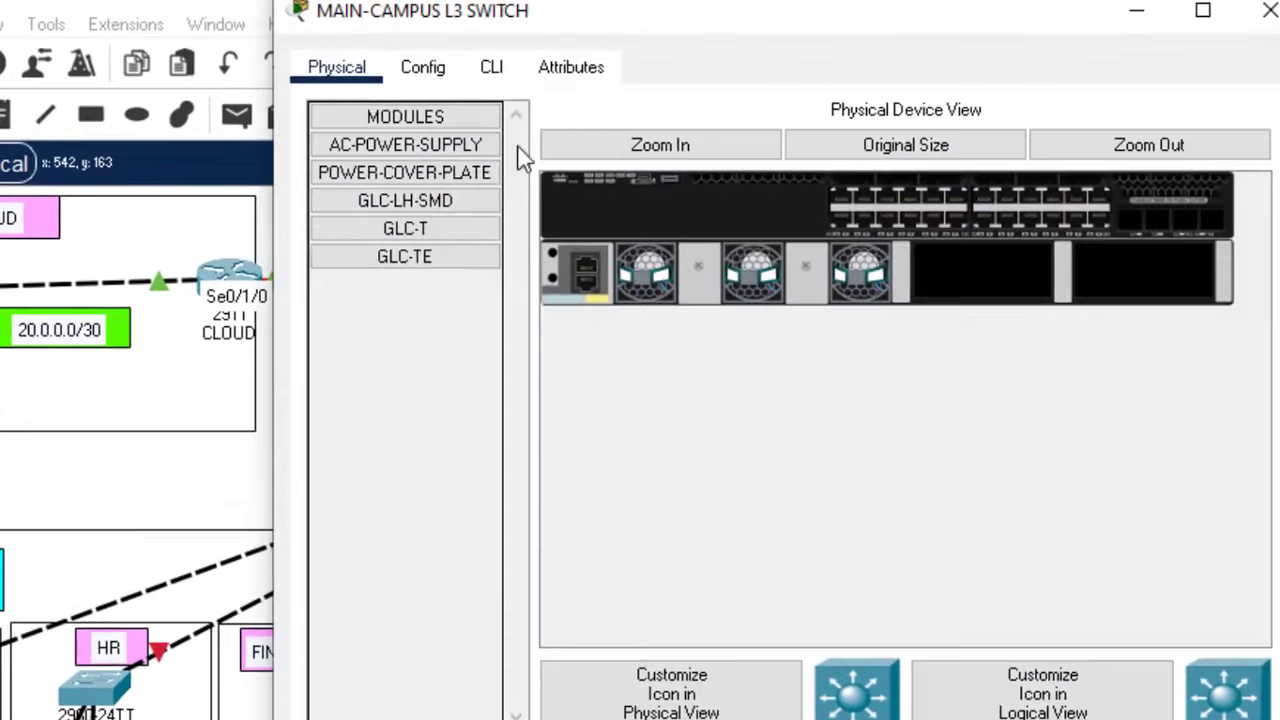
pyautogui.click(491, 70)
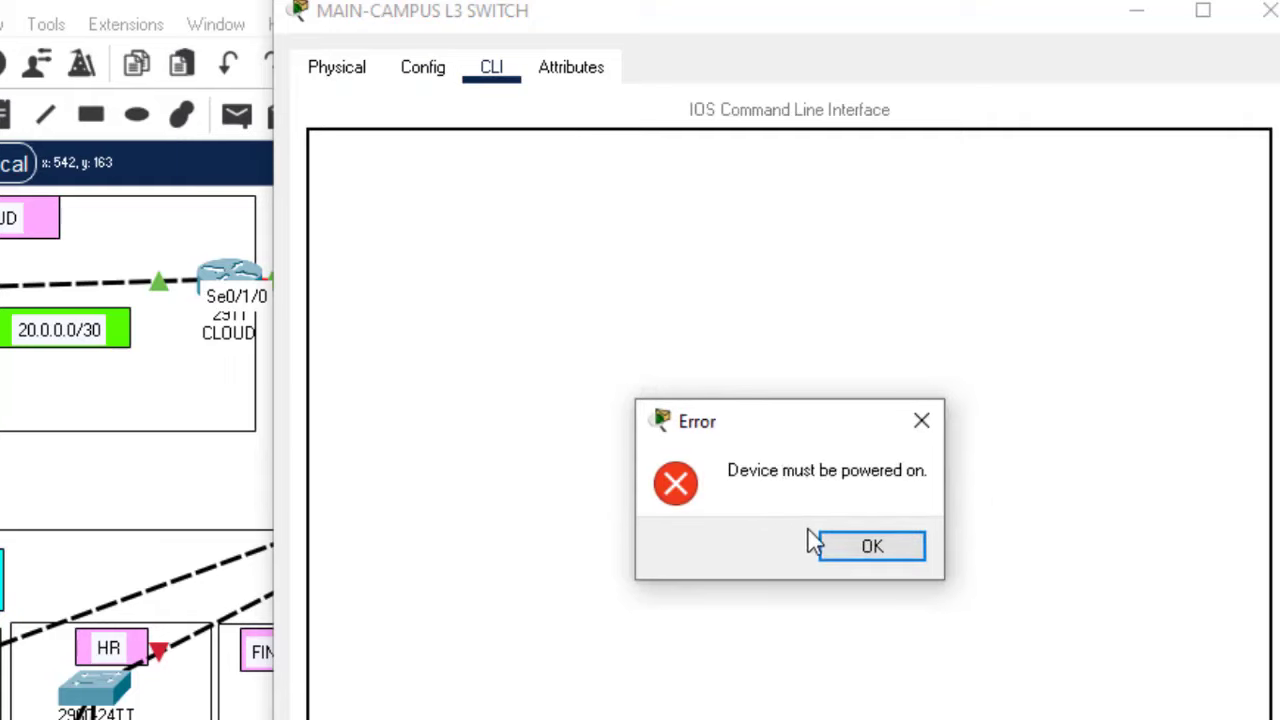
pyautogui.click(894, 548)
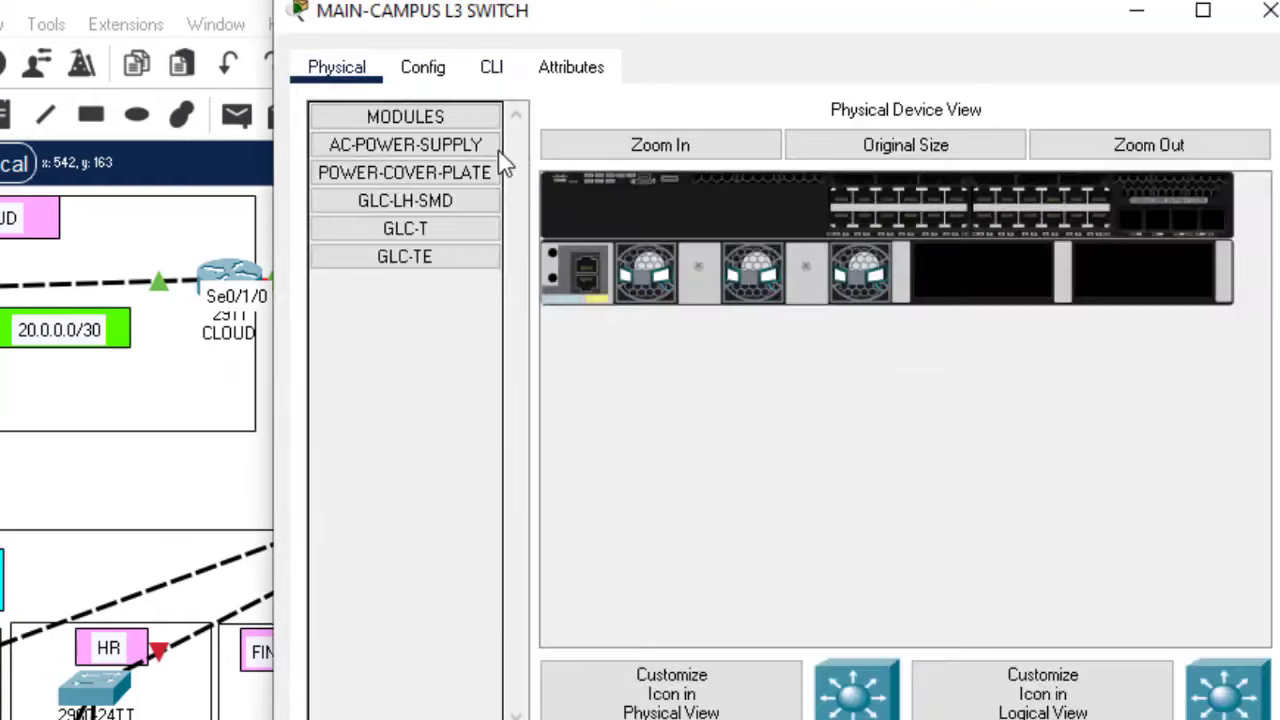
pyautogui.click(420, 150)
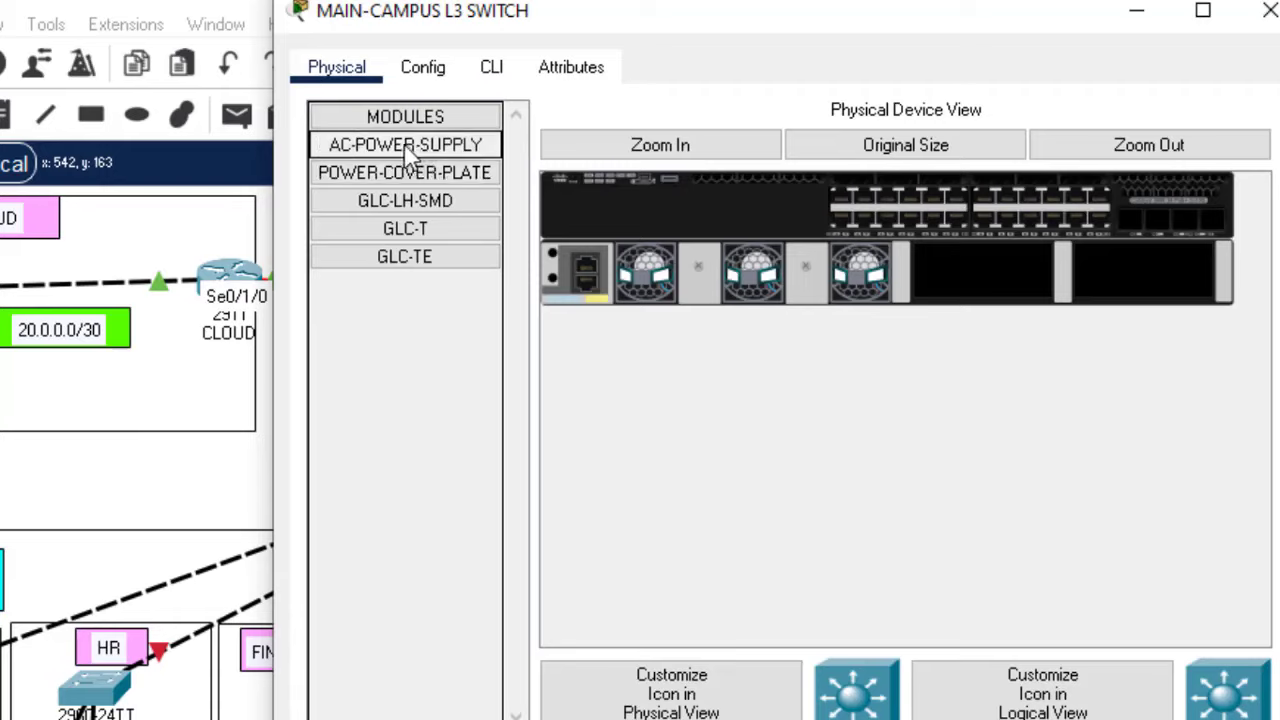
pyautogui.moveTo(405, 152); pyautogui.dragTo(980, 283)
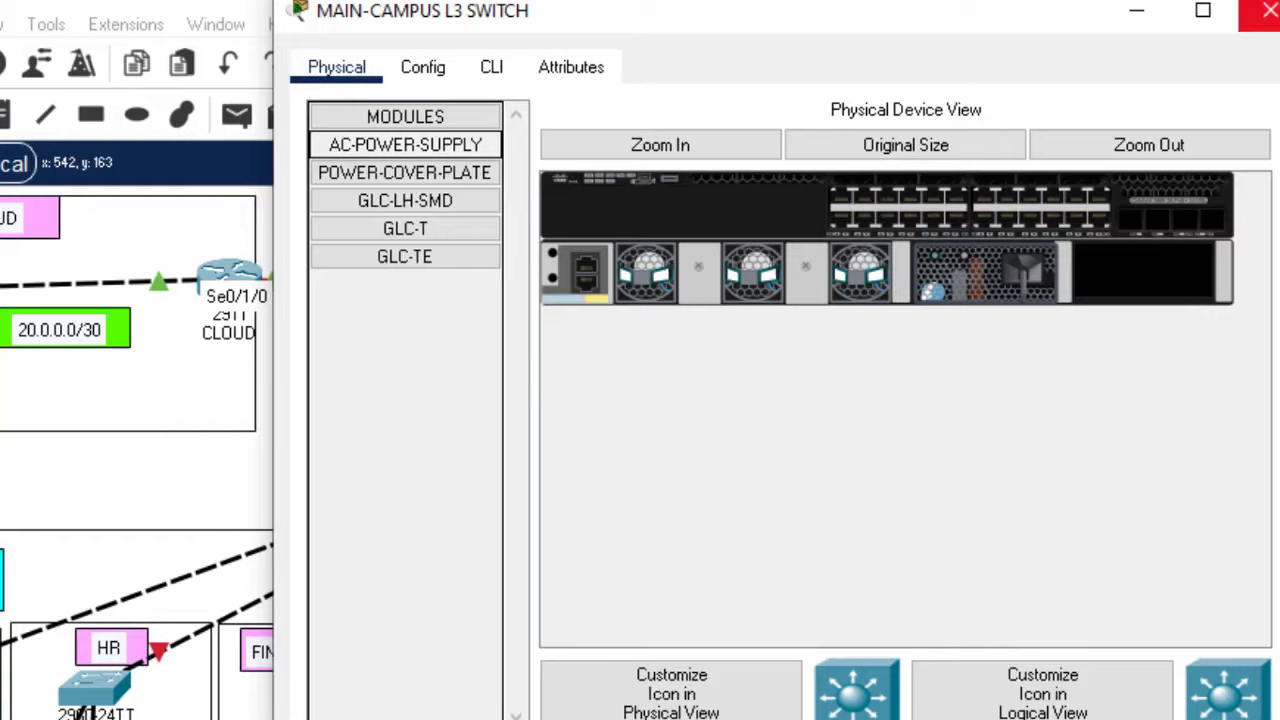
pyautogui.click(1262, 10)
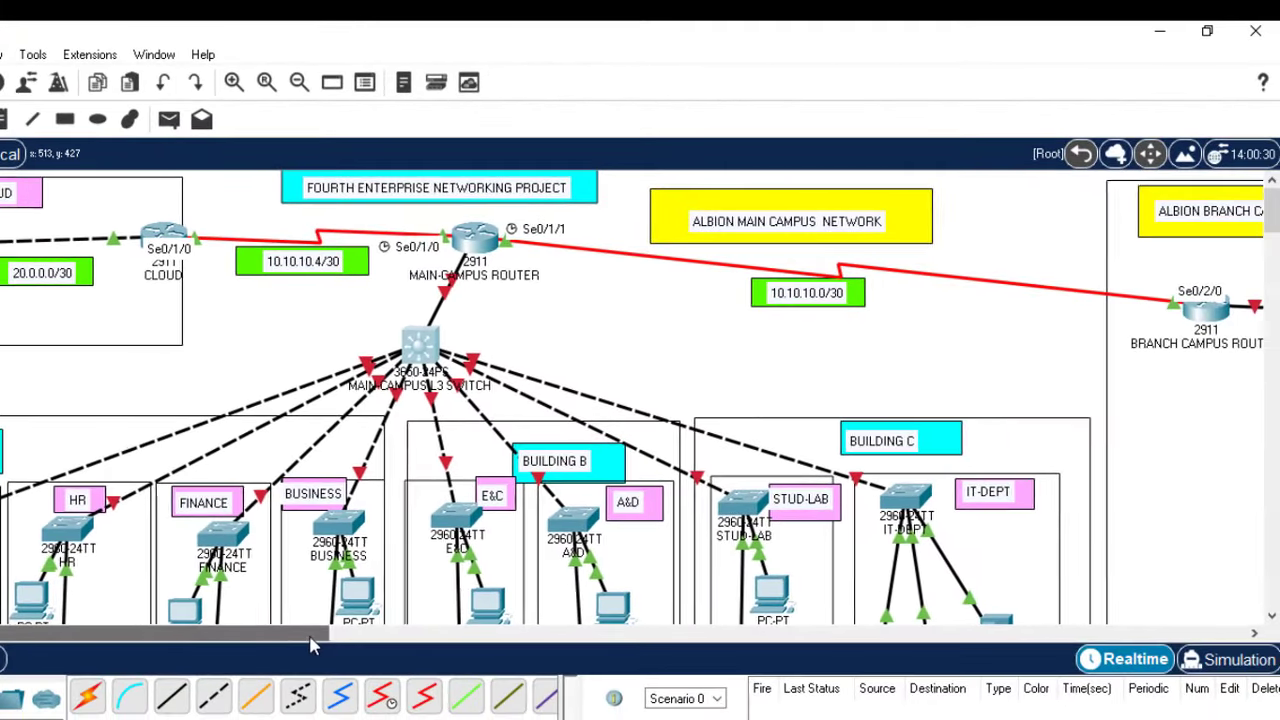
# Step: Install an AC-POWER-SUPPLY module in the branch L3 switch's first empty power slot and close its window
pyautogui.moveTo(330, 645); pyautogui.dragTo(594, 640)
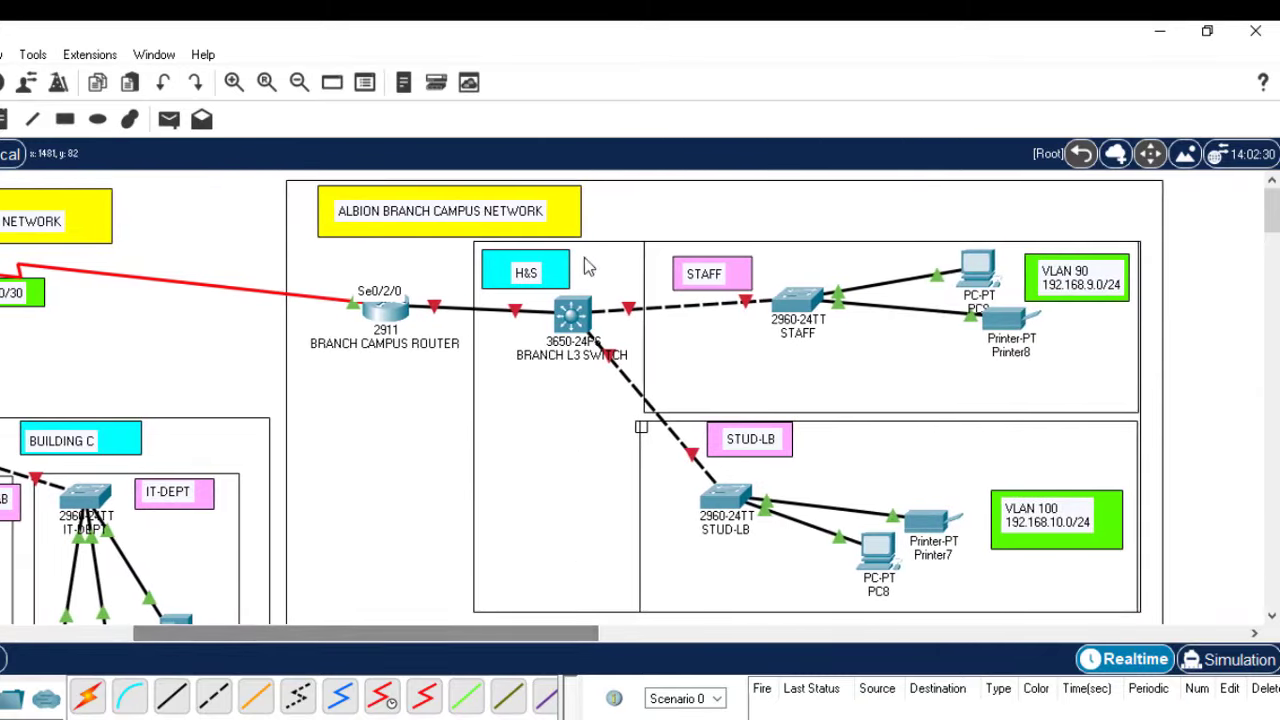
pyautogui.click(574, 314)
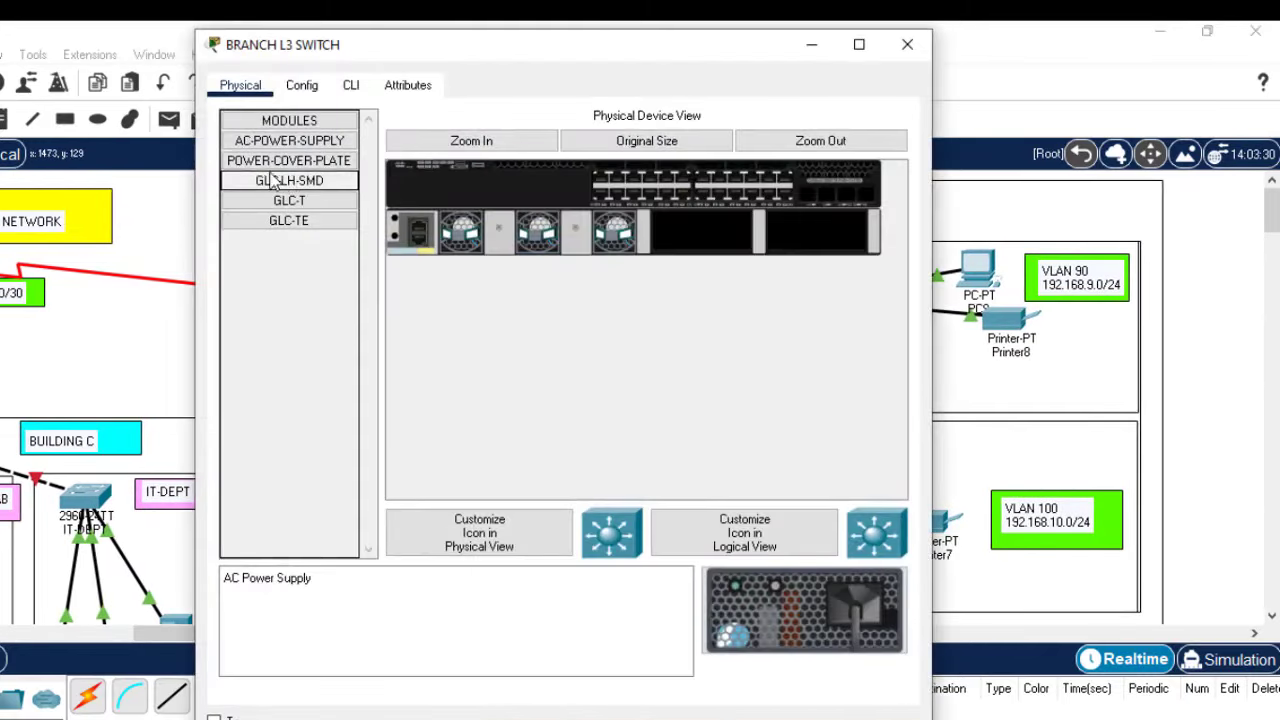
pyautogui.moveTo(270, 146); pyautogui.dragTo(705, 232)
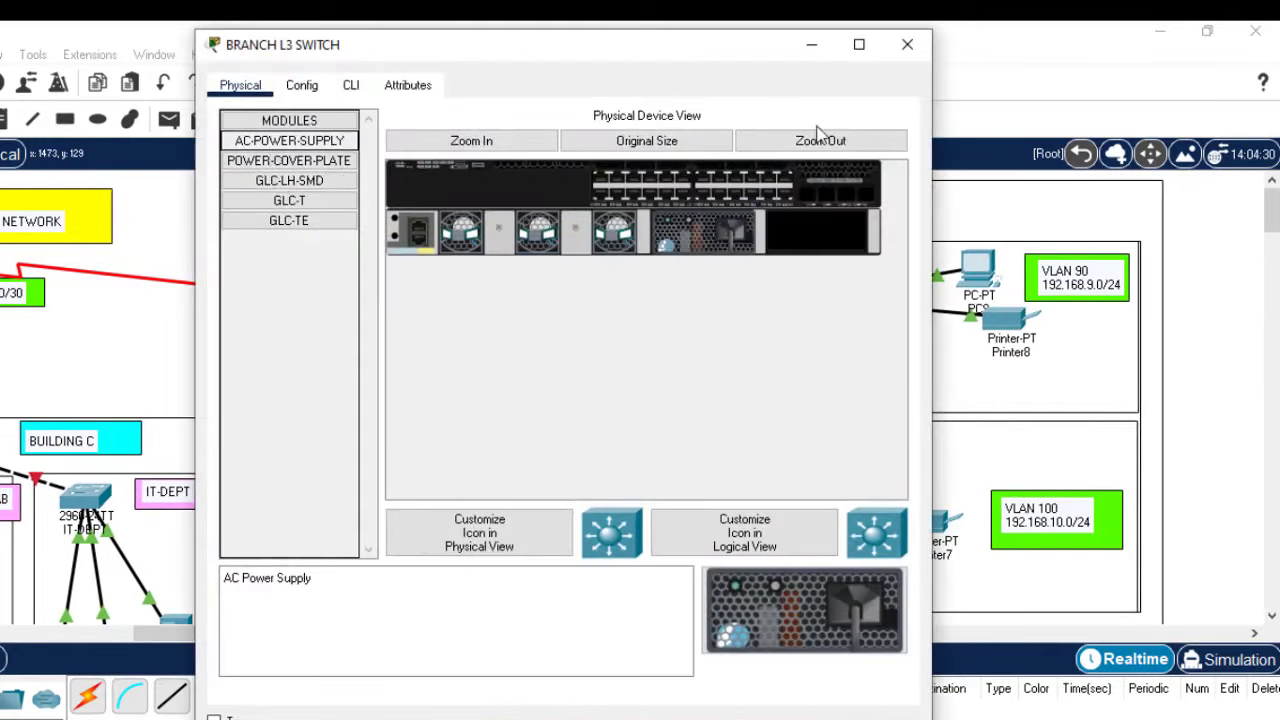
pyautogui.click(907, 45)
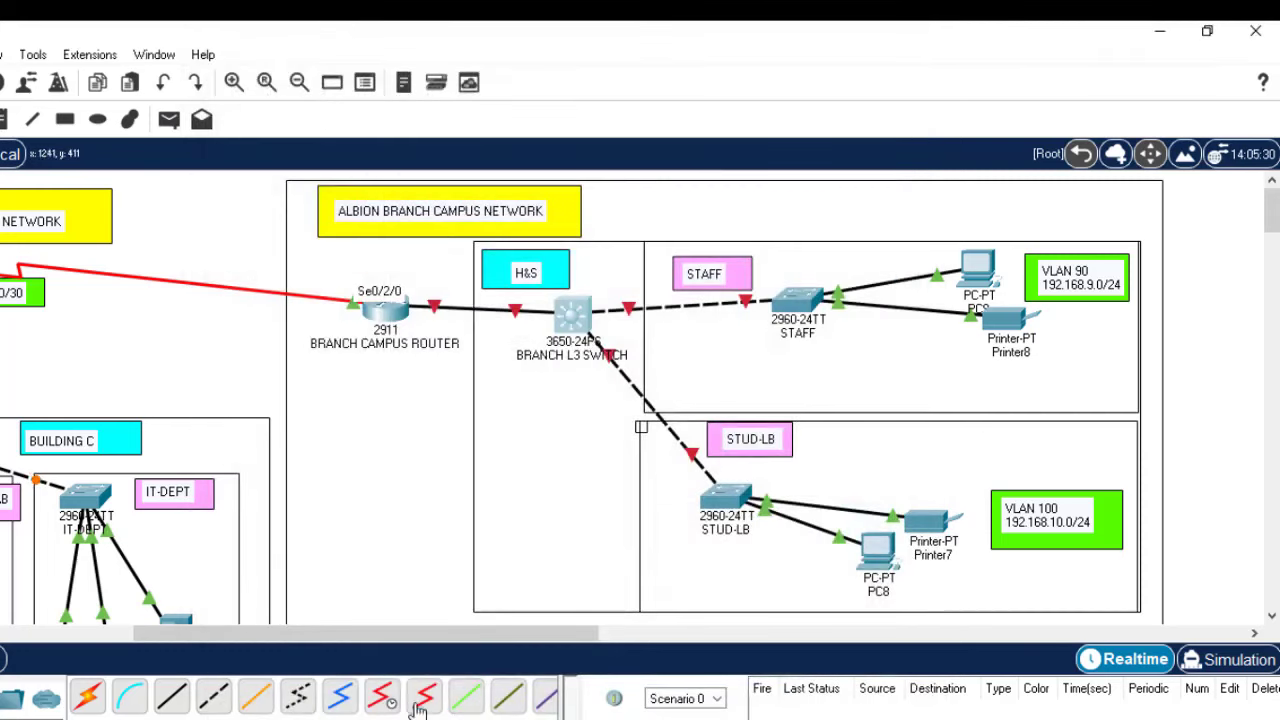
# Step: Open the main campus router's command line and return from interface mode to global configuration mode with ex
pyautogui.moveTo(400, 636); pyautogui.dragTo(214, 634)
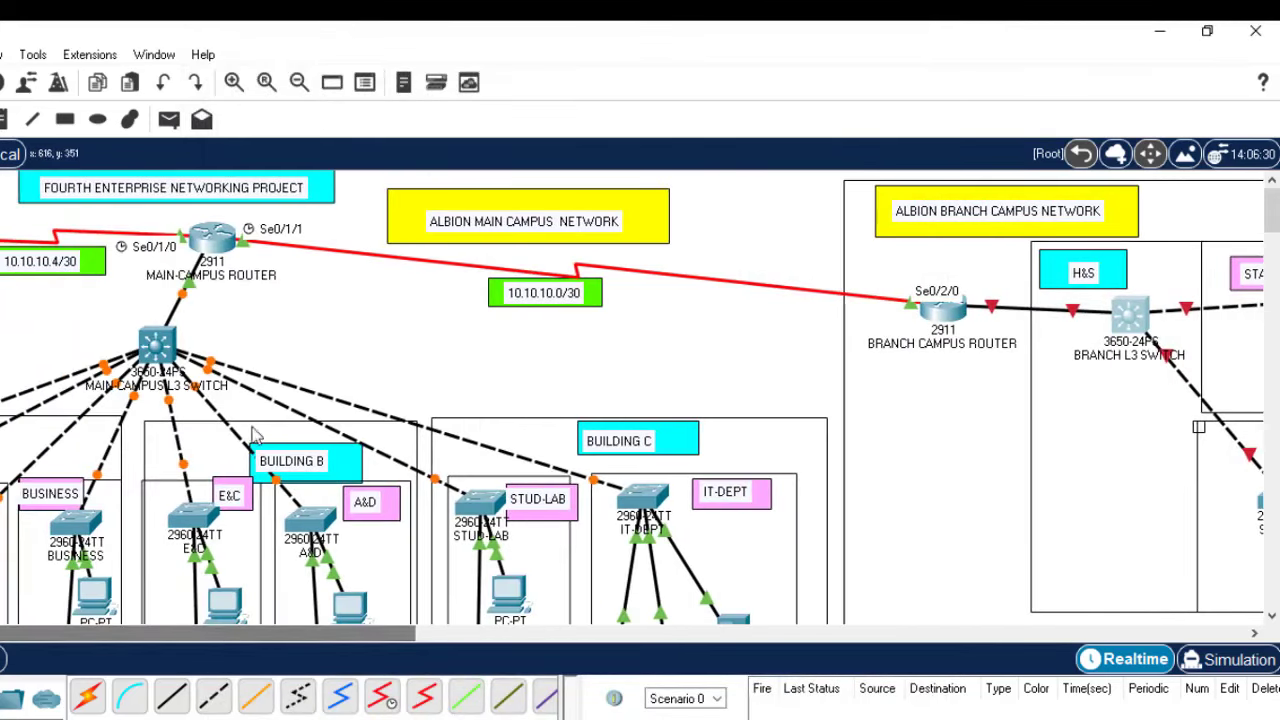
pyautogui.moveTo(52, 636); pyautogui.dragTo(18, 636)
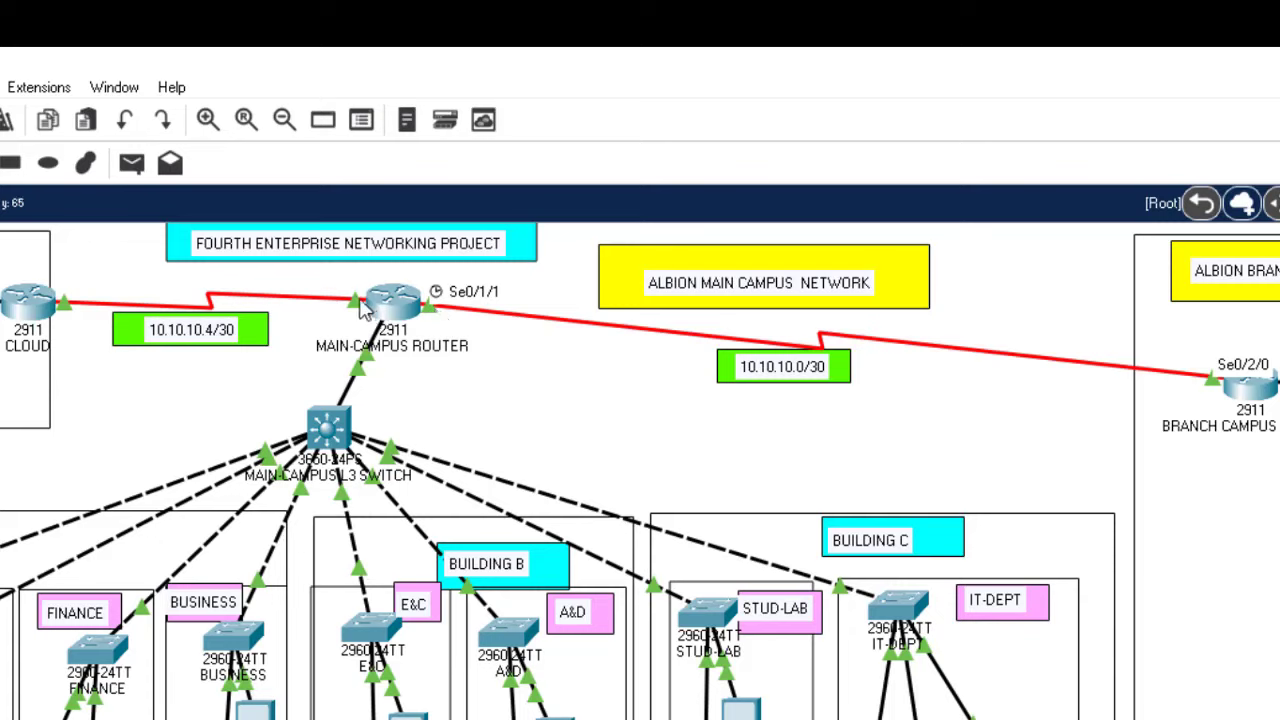
pyautogui.moveTo(360, 306)
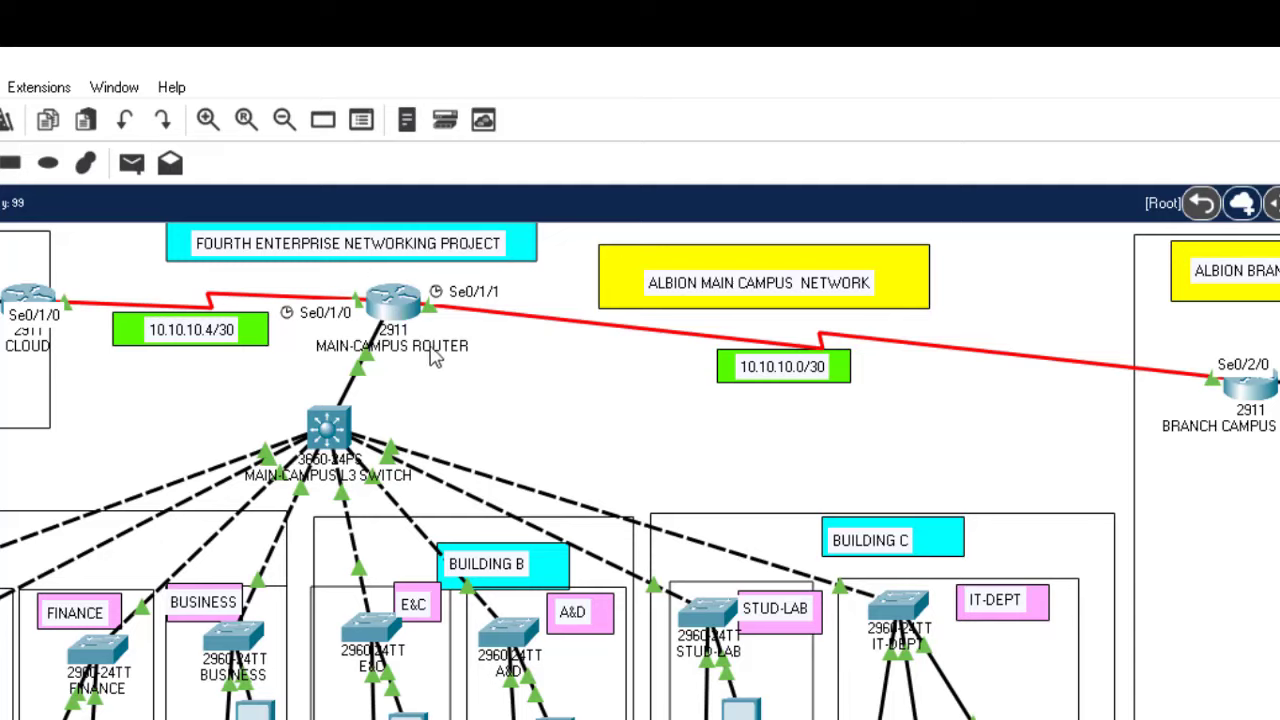
pyautogui.click(404, 302)
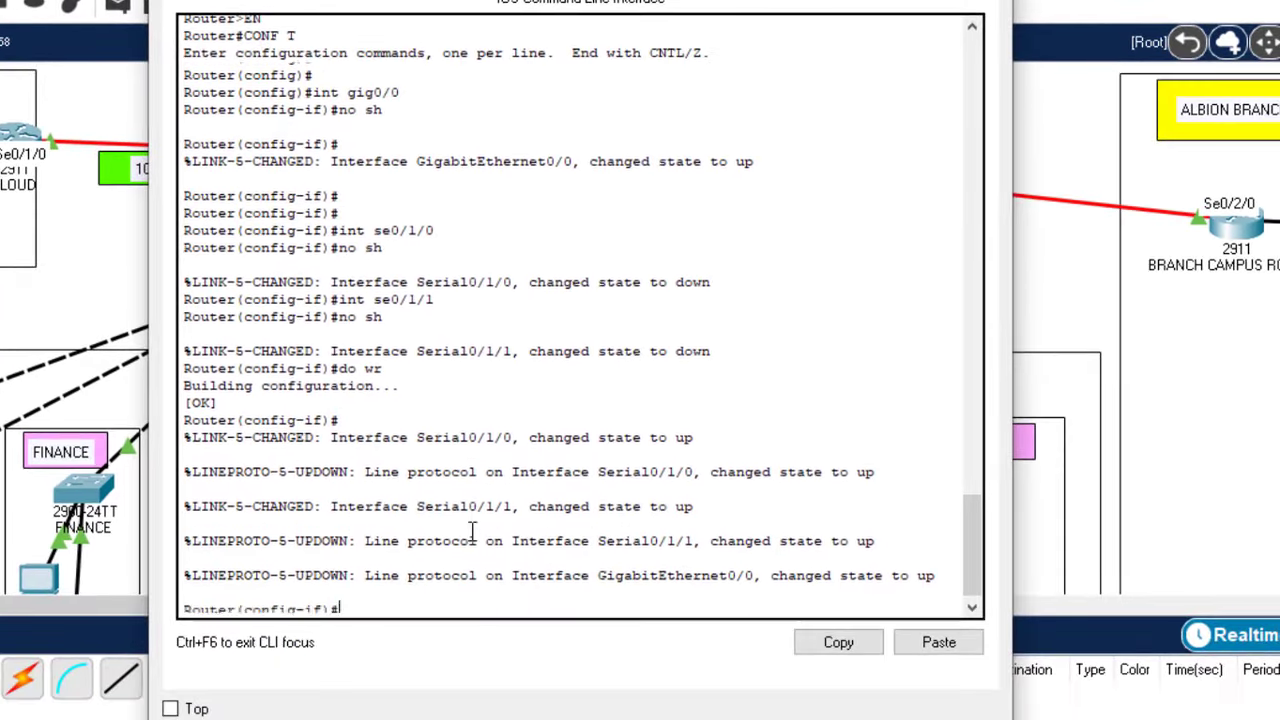
pyautogui.press('Return')
pyautogui.press('Return')
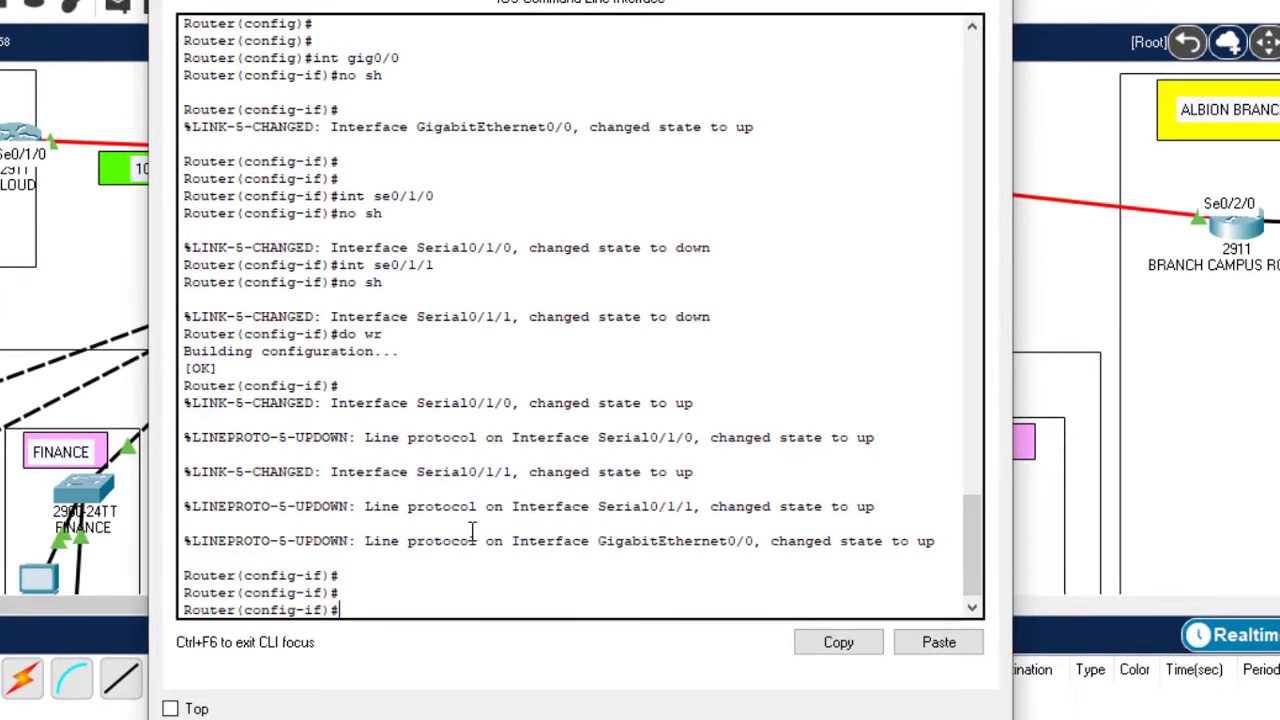
pyautogui.write('ex')
pyautogui.press('Return')
pyautogui.press('Return')
pyautogui.press('Return')
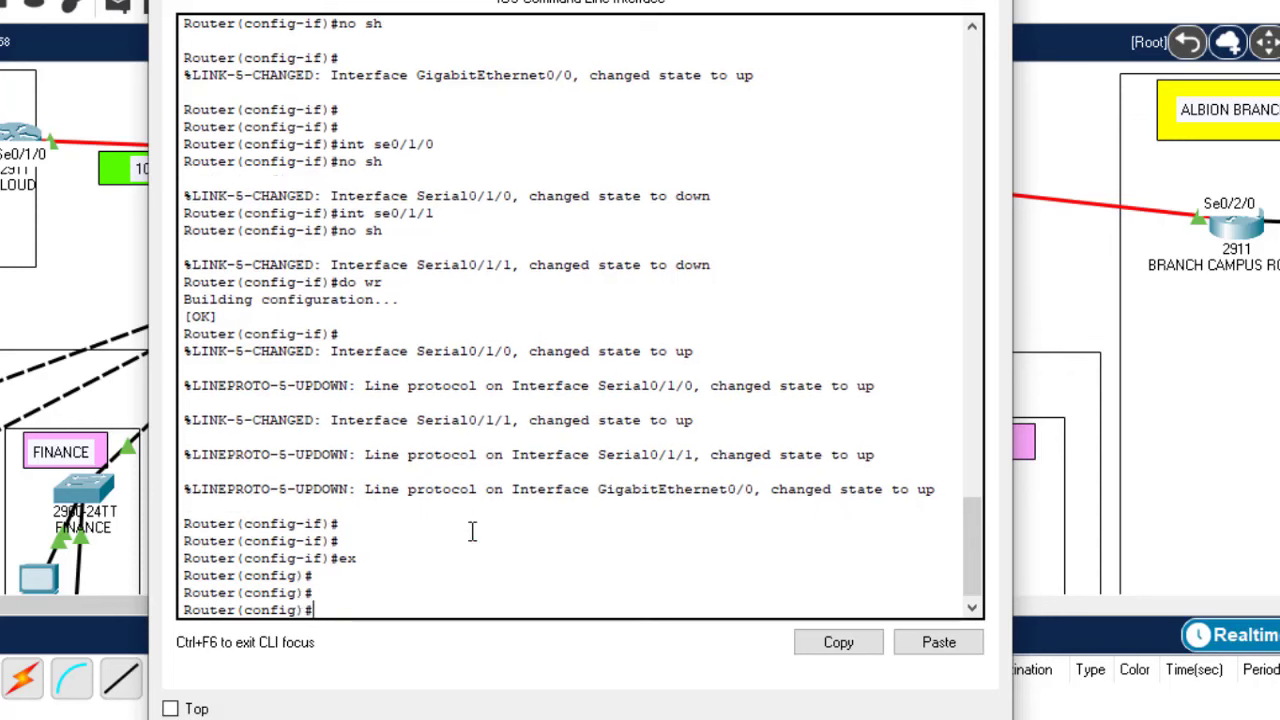
# Step: Set the clock rate of the main campus router's interface se0/1/1 to 64000
pyautogui.write('in se0/1/1')
pyautogui.press('Return')
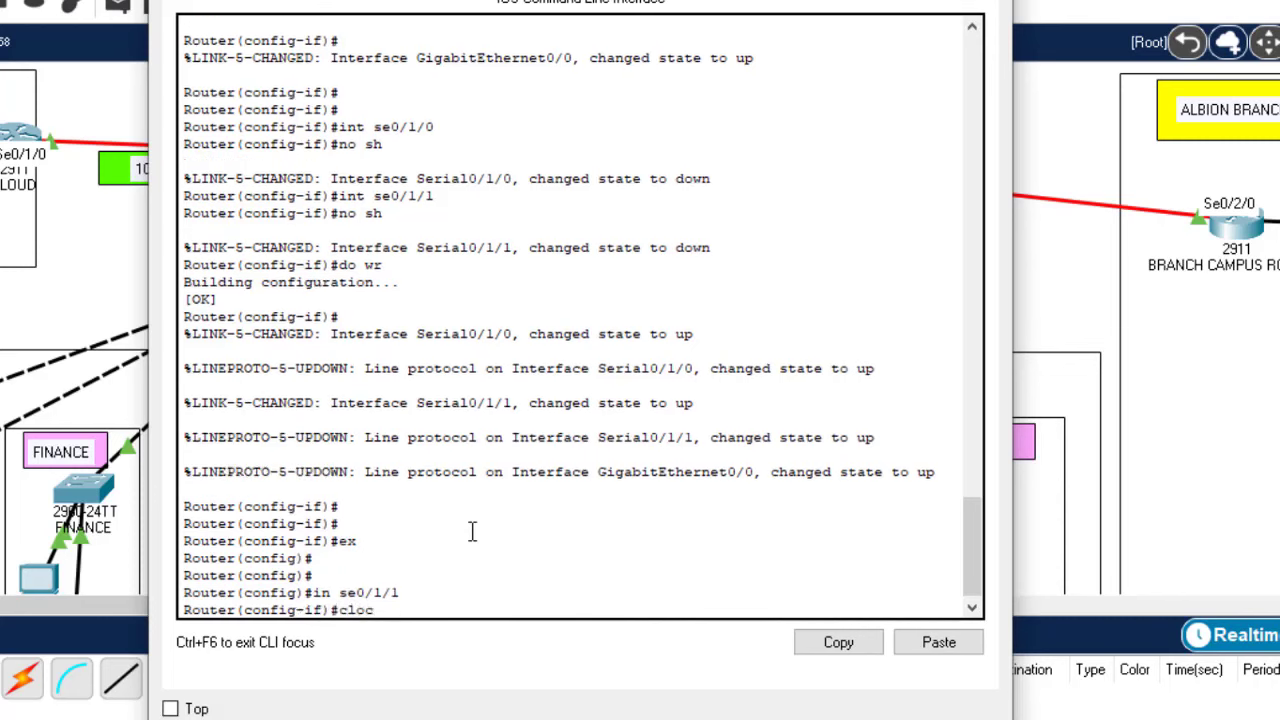
pyautogui.write('cloc')
pyautogui.press('Tab')
pyautogui.write('r')
pyautogui.press('Tab')
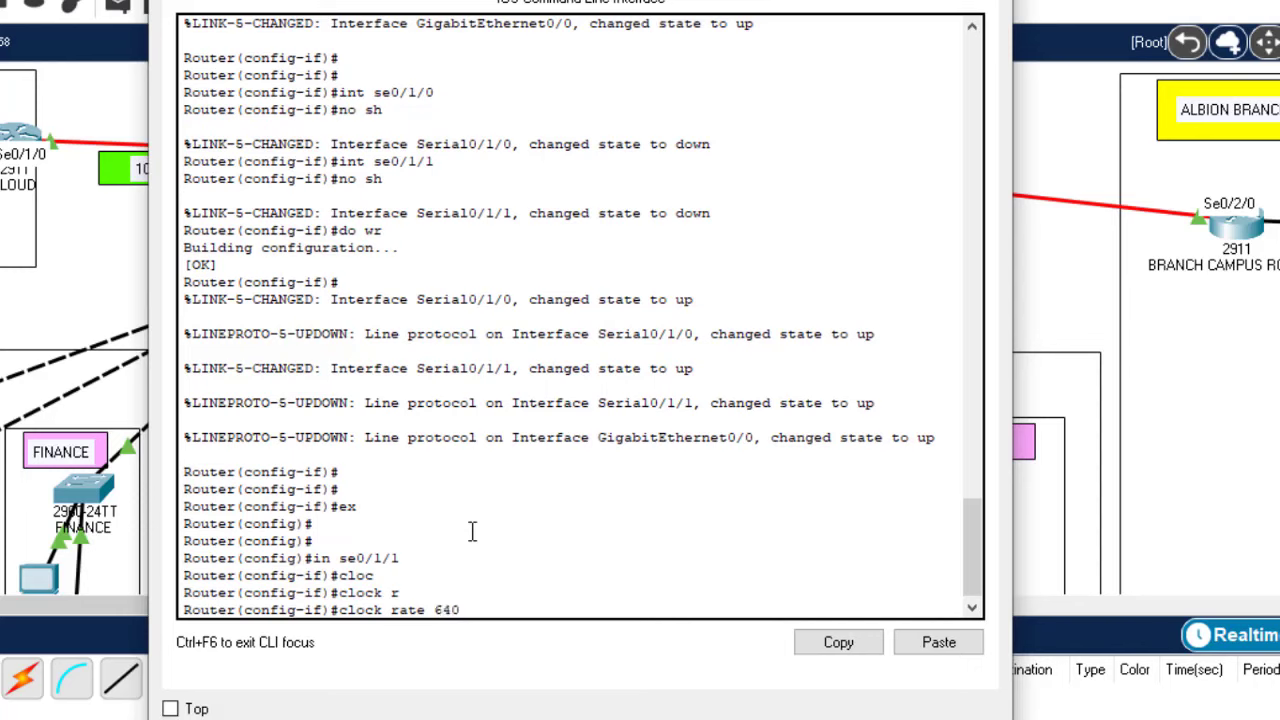
pyautogui.write('64000')
pyautogui.press('Return')
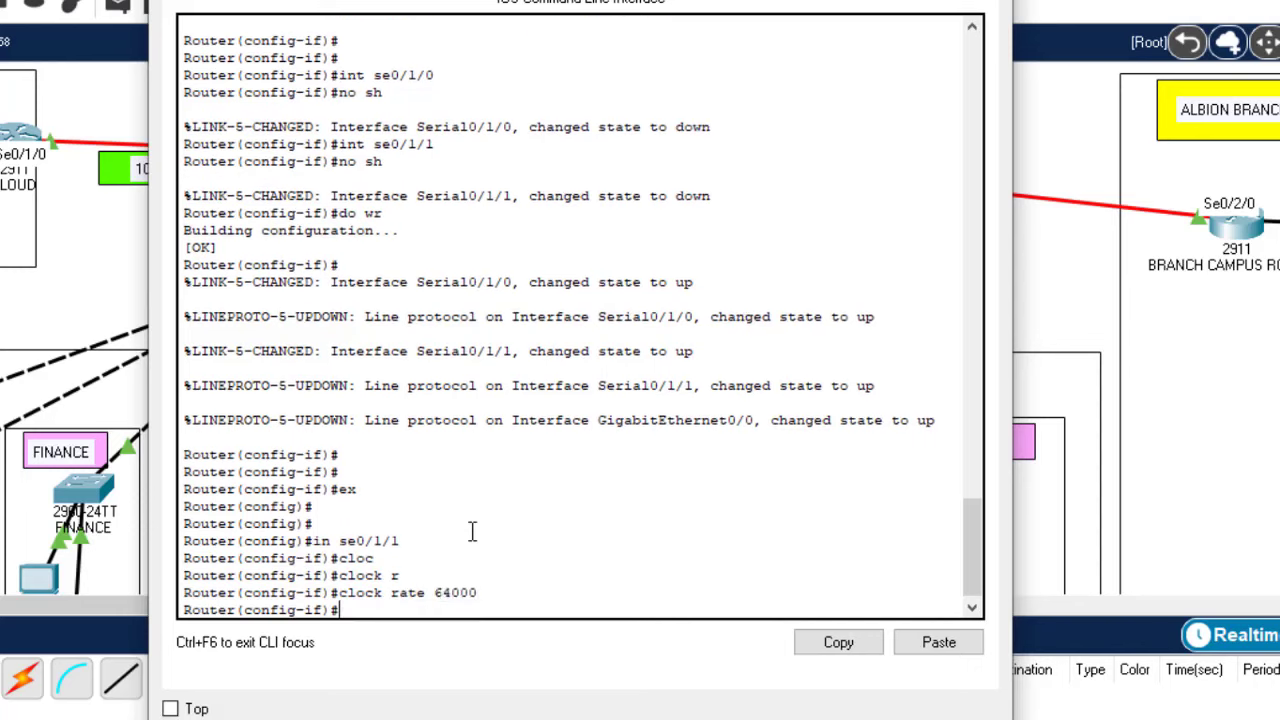
# Step: Set the clock rate of the main campus router's interface se0/1/0 to 64000
pyautogui.press('Up')
pyautogui.press('Up')
pyautogui.press('Up')
pyautogui.press('Down')
pyautogui.press('Return')
pyautogui.press('Return')
pyautogui.press('Up')
pyautogui.press('Up')
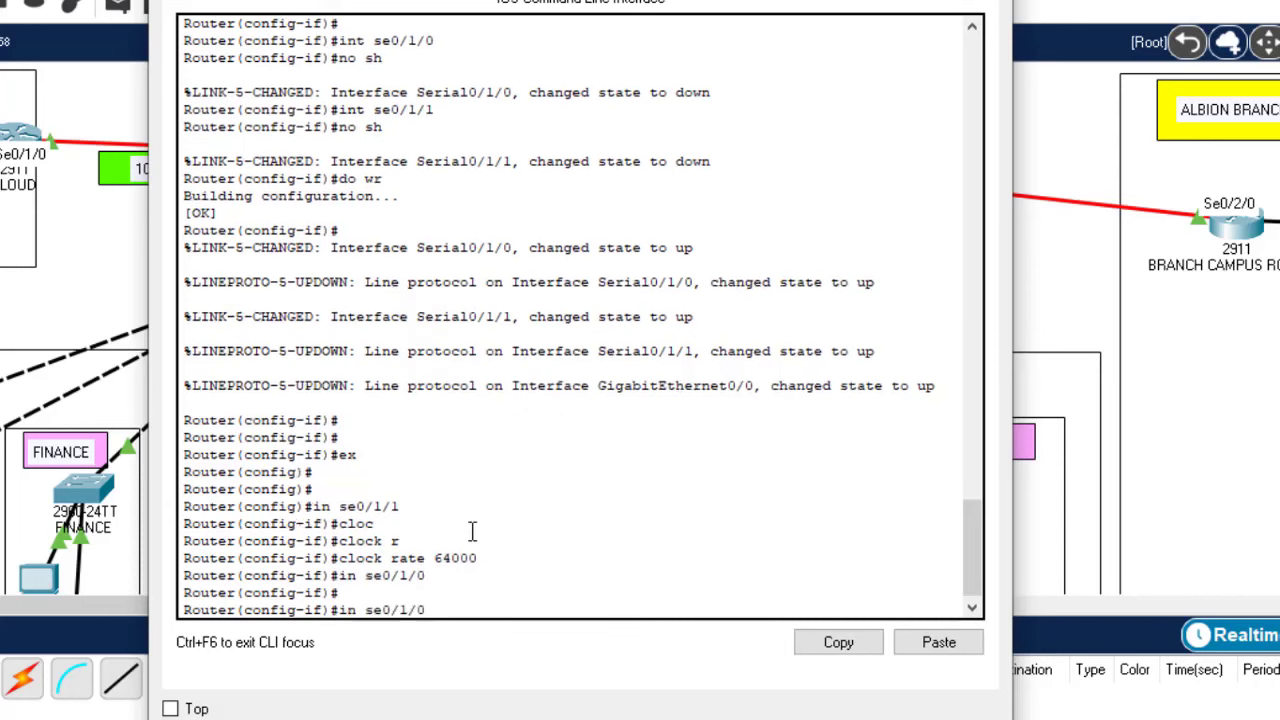
pyautogui.press('Return')
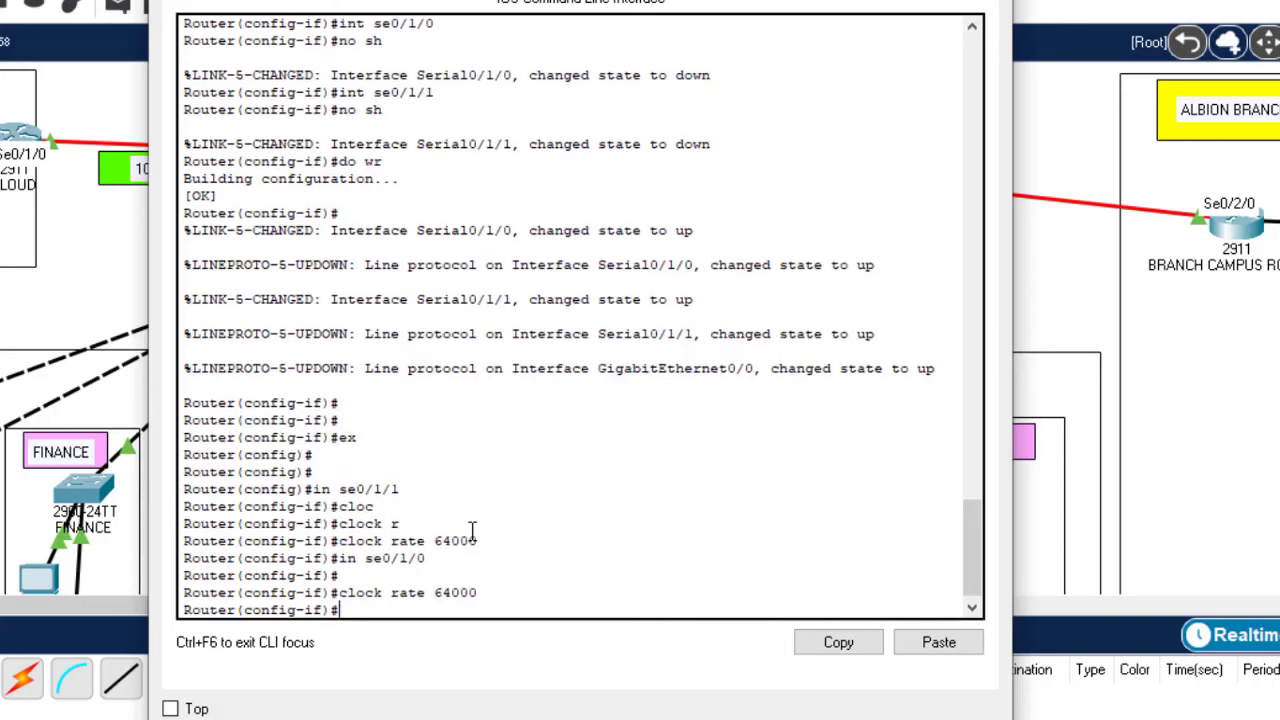
# Step: Save the main campus router's configuration with do wr, exit interface configuration mode and close its window
pyautogui.write('do wr')
pyautogui.press('Return')
pyautogui.write('ex')
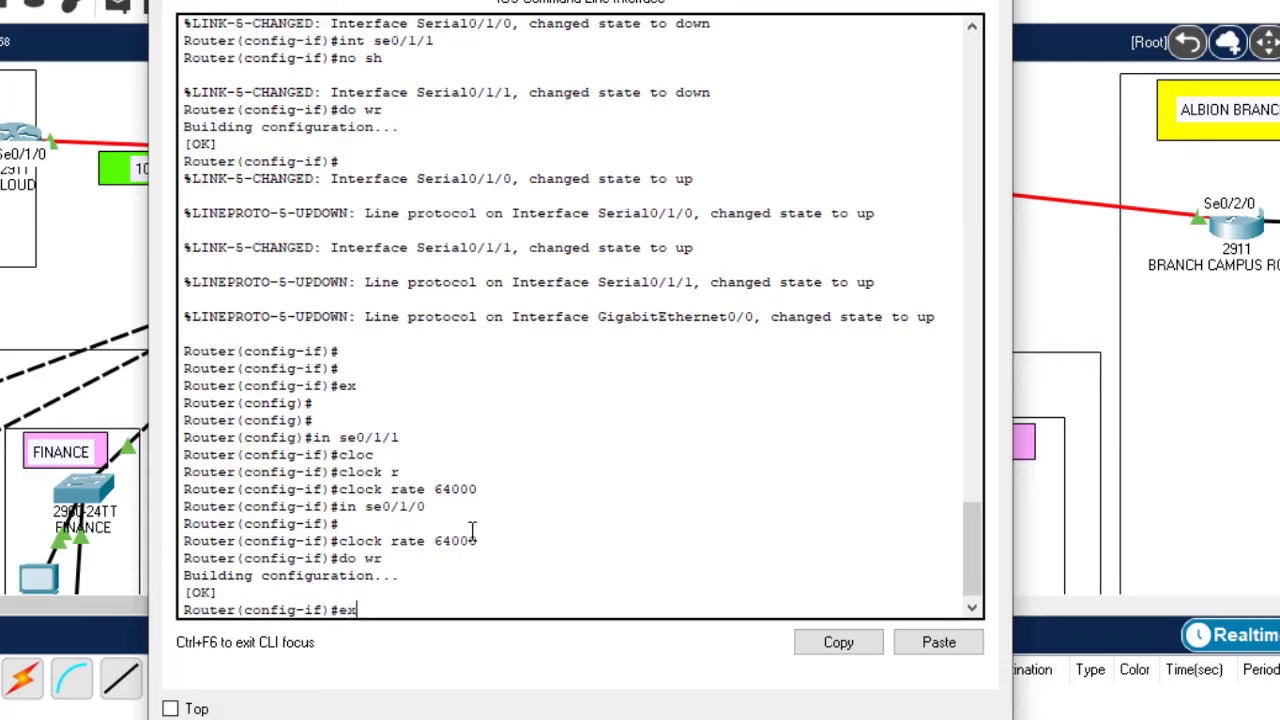
pyautogui.press('Return')
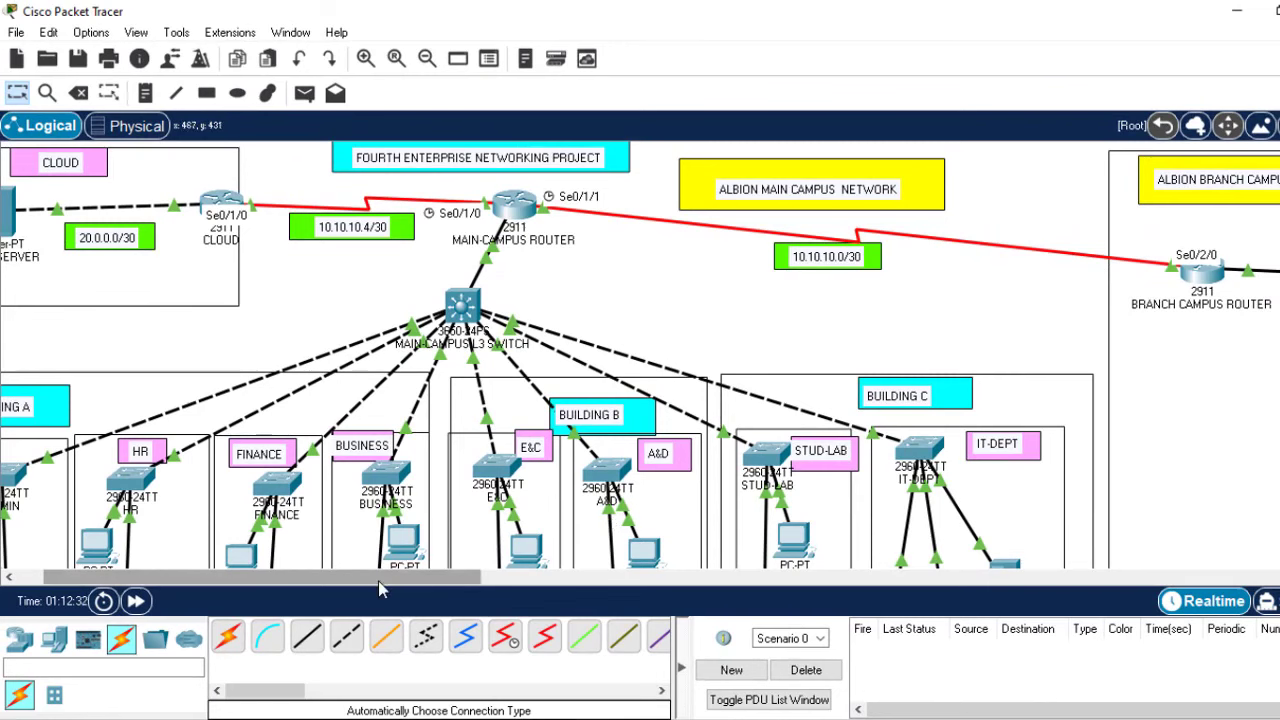
# Step: Review the topology and the project brief's requirements on separate department IP networks and switch VLAN and security settings
pyautogui.moveTo(380, 580); pyautogui.dragTo(338, 580)
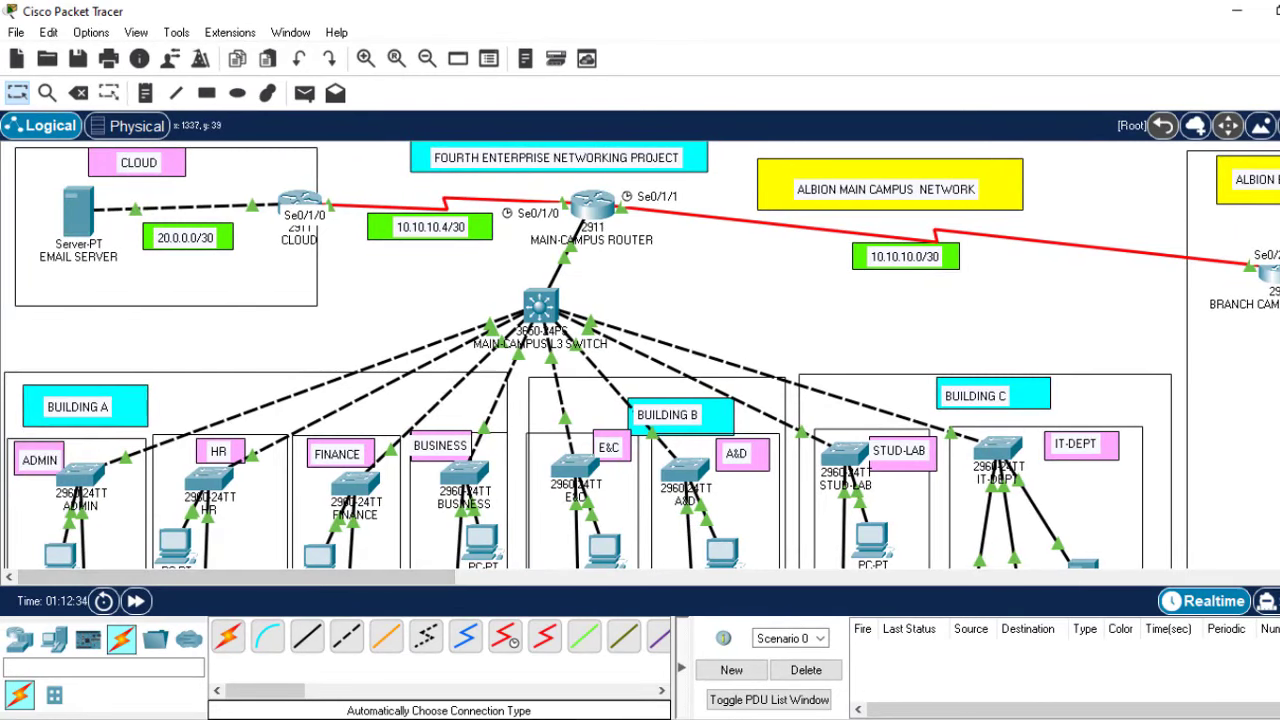
pyautogui.scroll(-5, 640, 355)
pyautogui.scroll(5, 640, 355)
pyautogui.moveTo(413, 582)
pyautogui.mouseDown()
pyautogui.moveTo(668, 587)
pyautogui.moveTo(413, 587)
pyautogui.mouseUp()
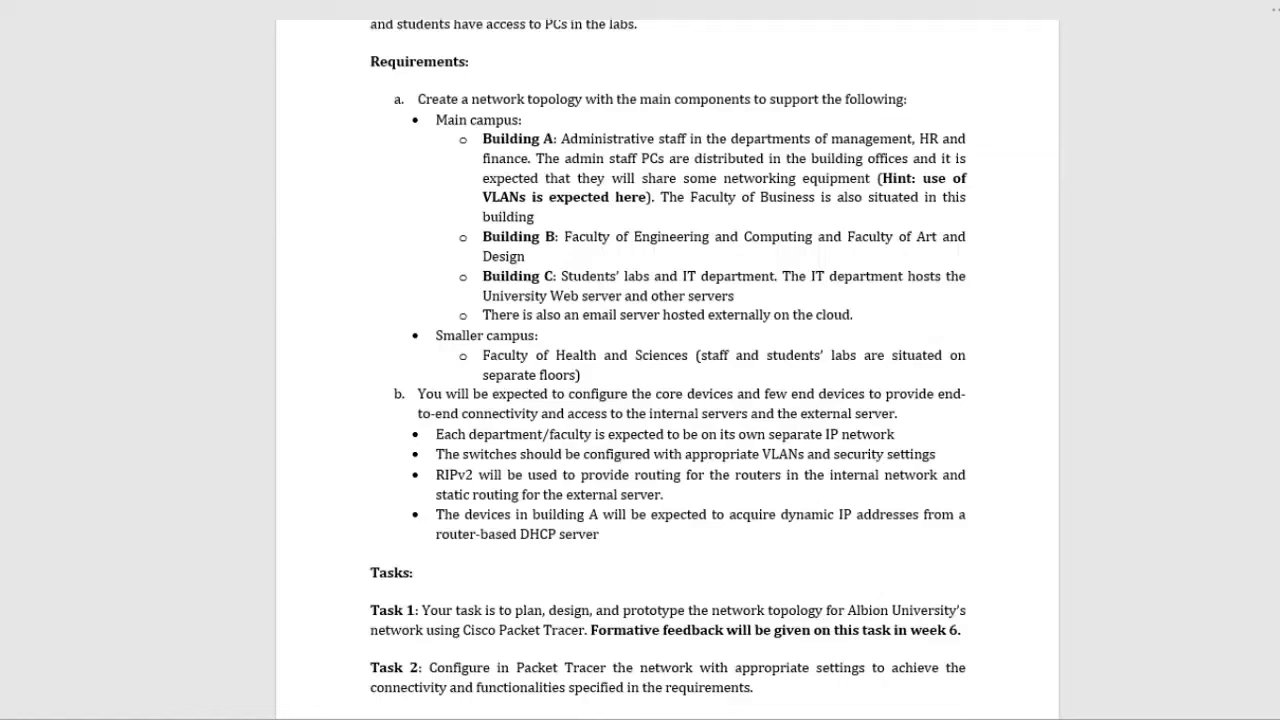
pyautogui.moveTo(436, 434); pyautogui.dragTo(936, 454)
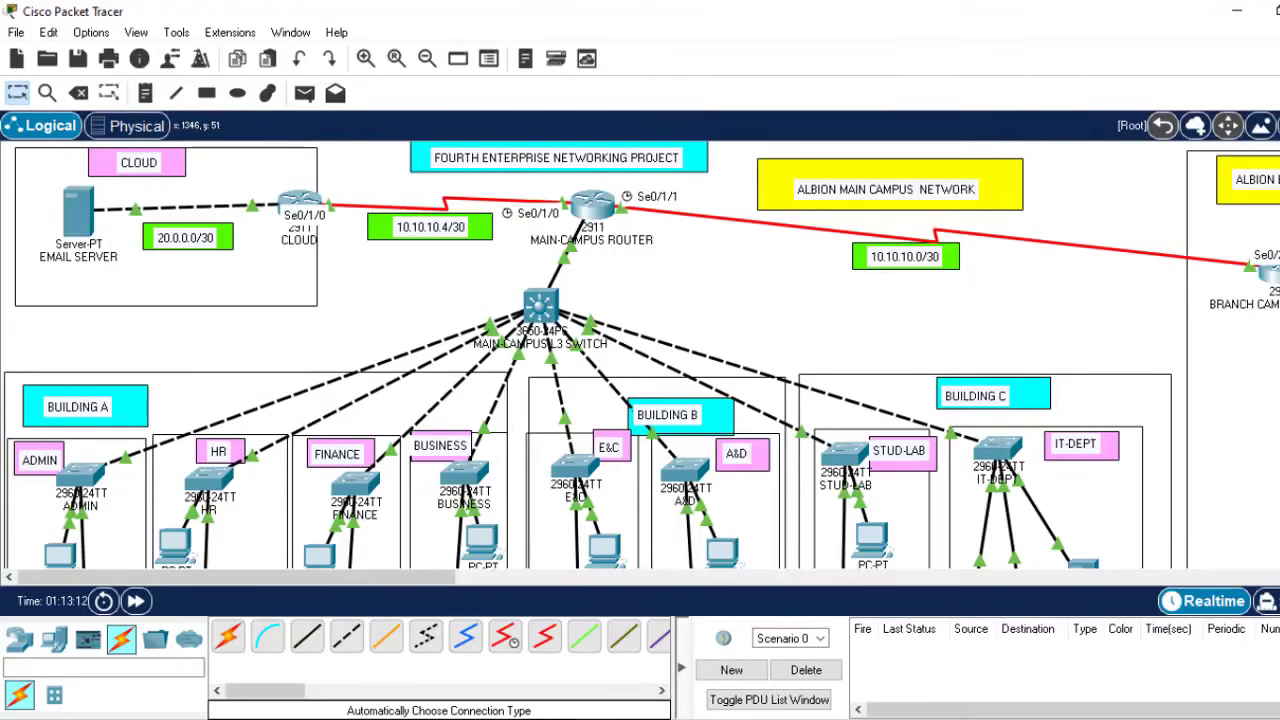
pyautogui.scroll(-2, 640, 356)
pyautogui.scroll(-1, 640, 356)
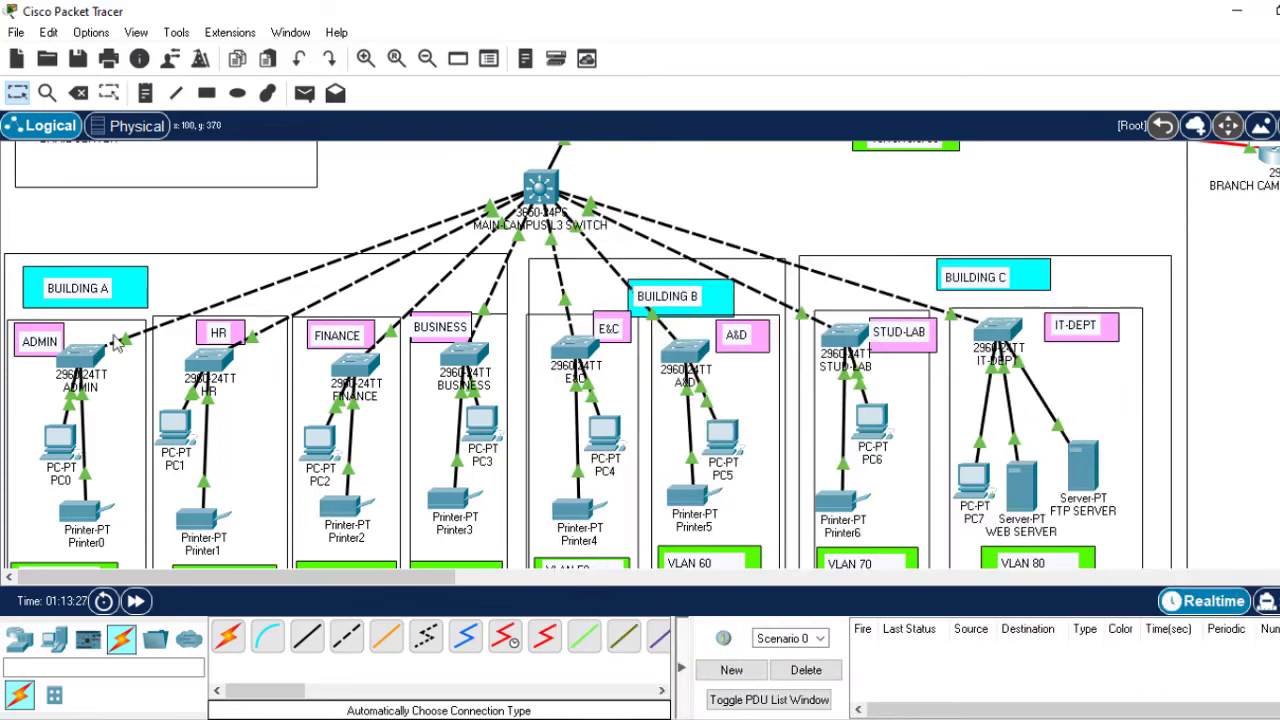
# Step: Open the ADMIN switch's command line in Building A and enter global configuration mode with en and conf t
pyautogui.moveTo(79, 354)
pyautogui.scroll(-1, 640, 355)
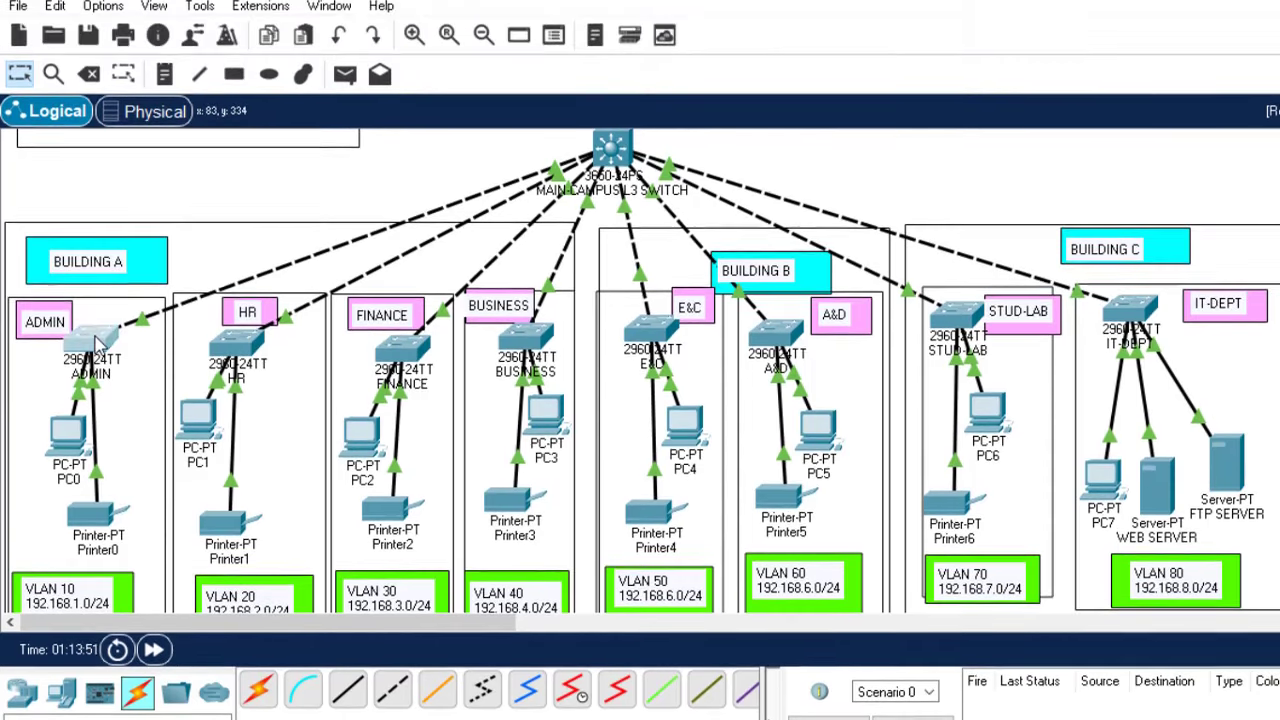
pyautogui.click(91, 272)
pyautogui.click(538, 40)
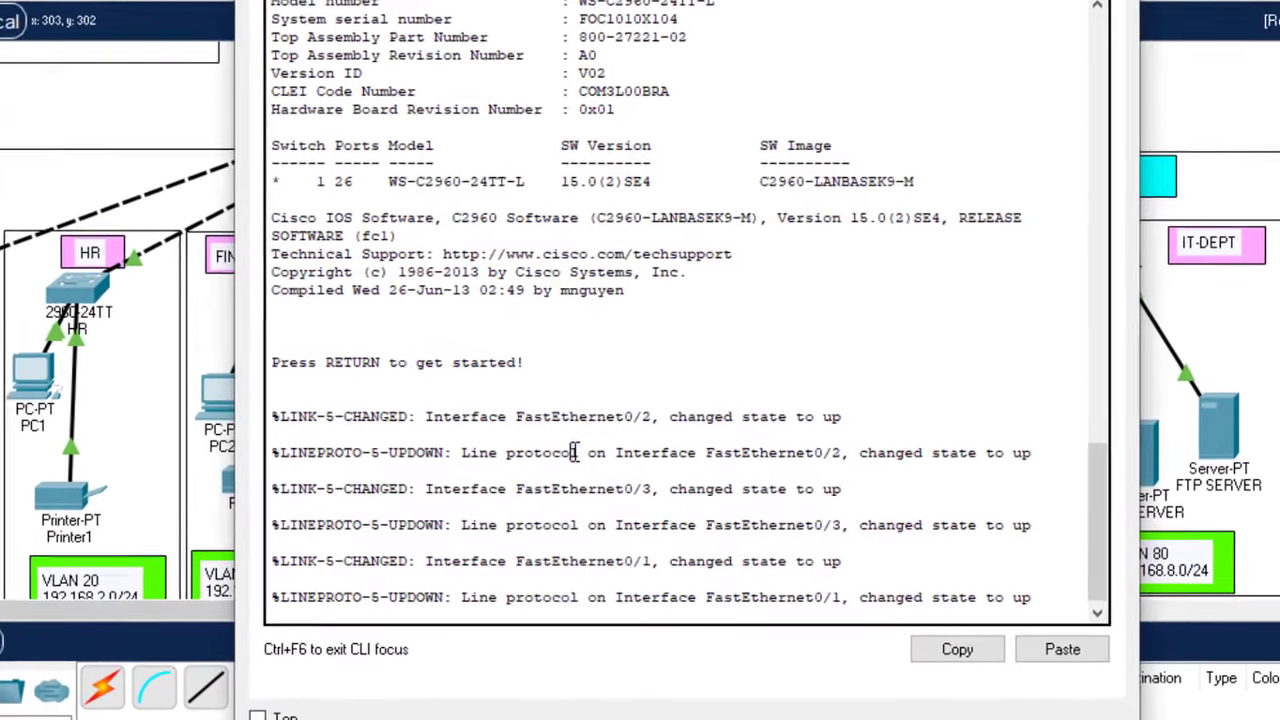
pyautogui.doubleClick(668, 489)
pyautogui.press('Return')
pyautogui.press('Return')
pyautogui.press('Return')
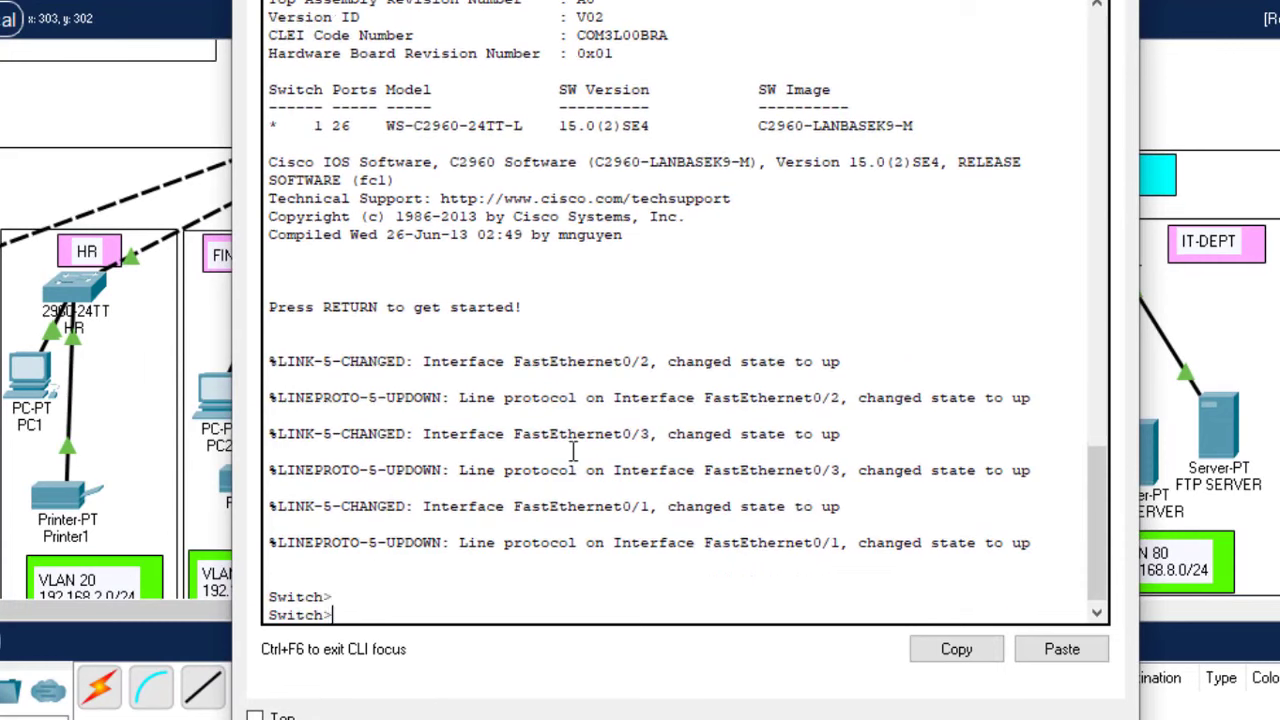
pyautogui.press('Return')
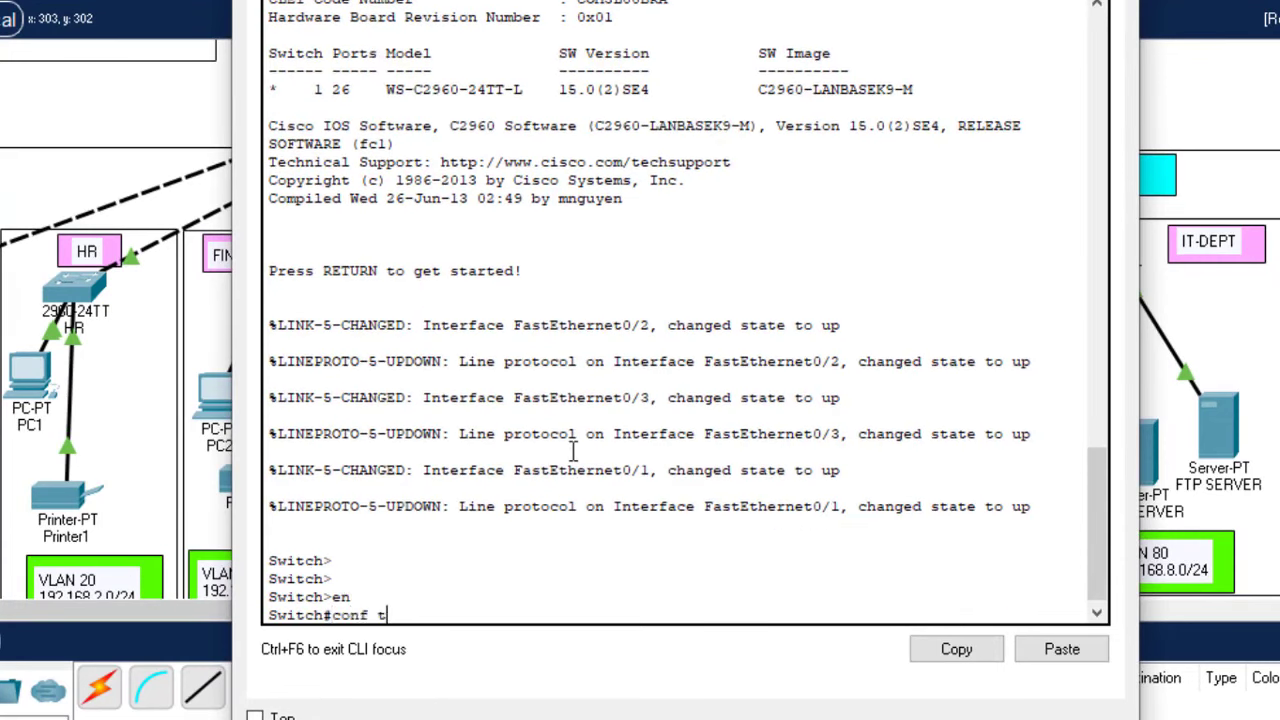
pyautogui.write('conf t')
pyautogui.press('Return')
pyautogui.press('Return')
pyautogui.press('Return')
pyautogui.press('Return')
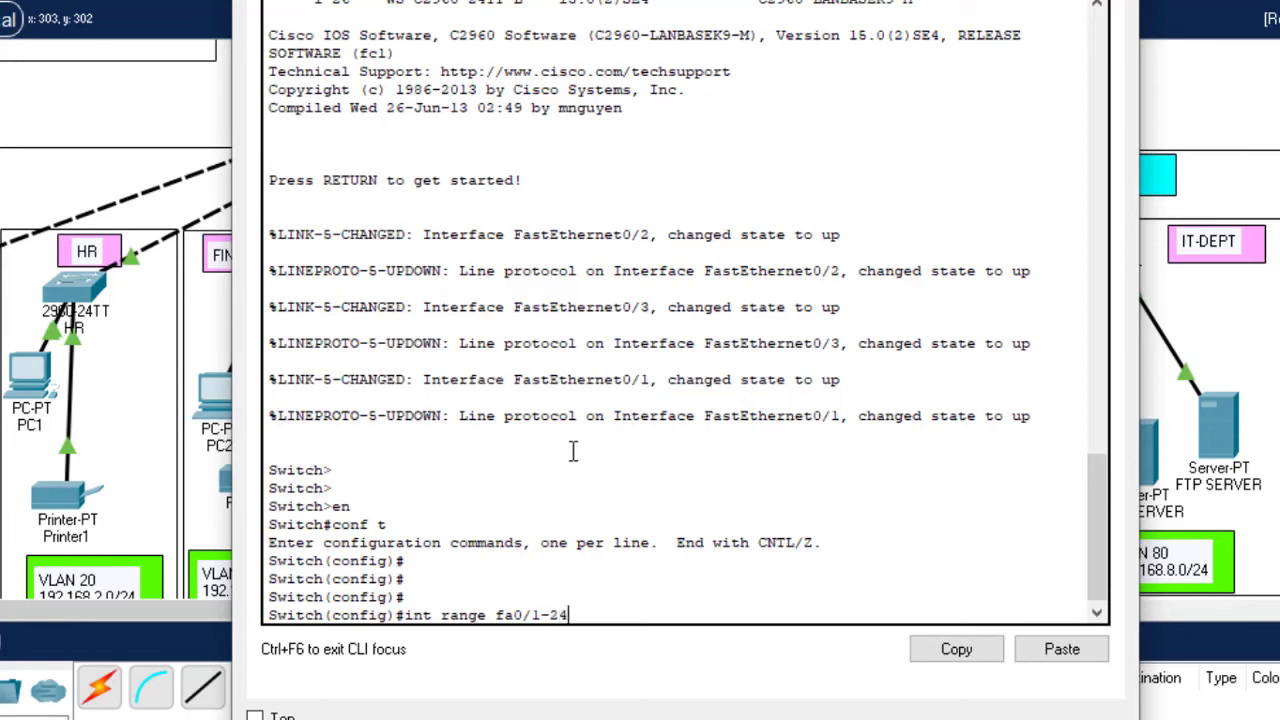
# Step: Set the ADMIN switch's interface range fa0/1-24 to switchport mode access
pyautogui.press('Return')
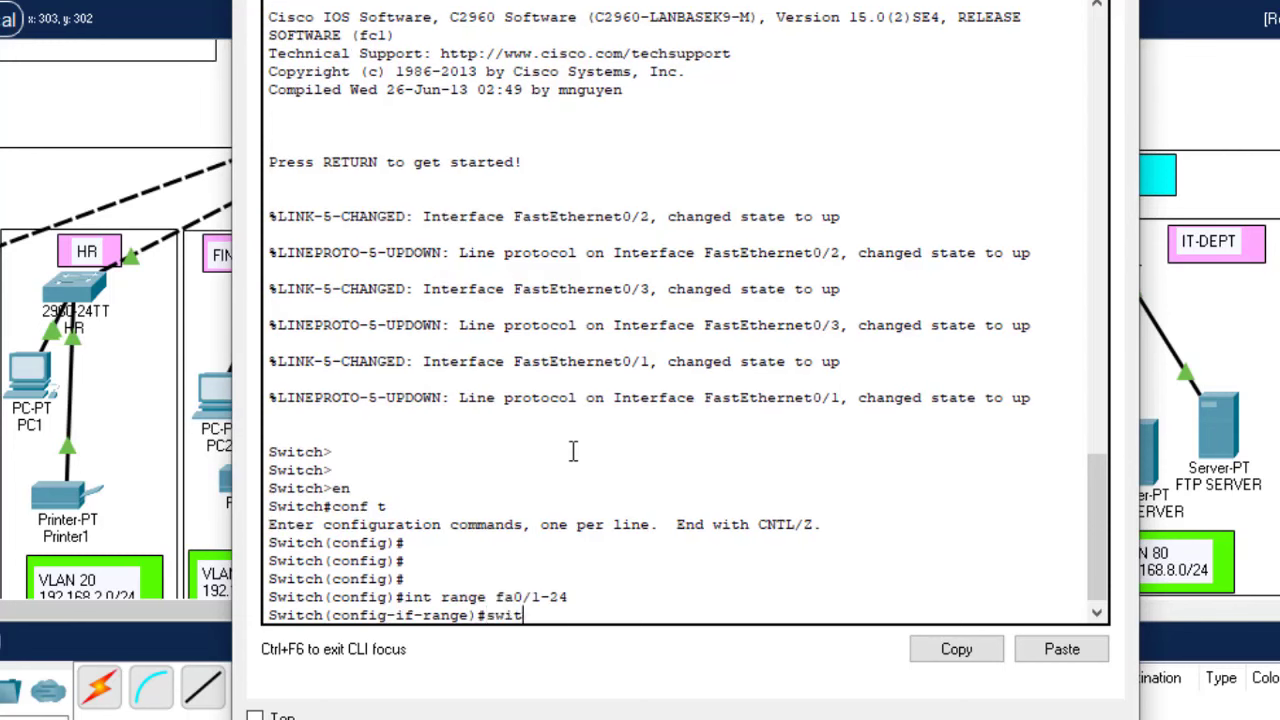
pyautogui.write('switc')
pyautogui.press('Tab')
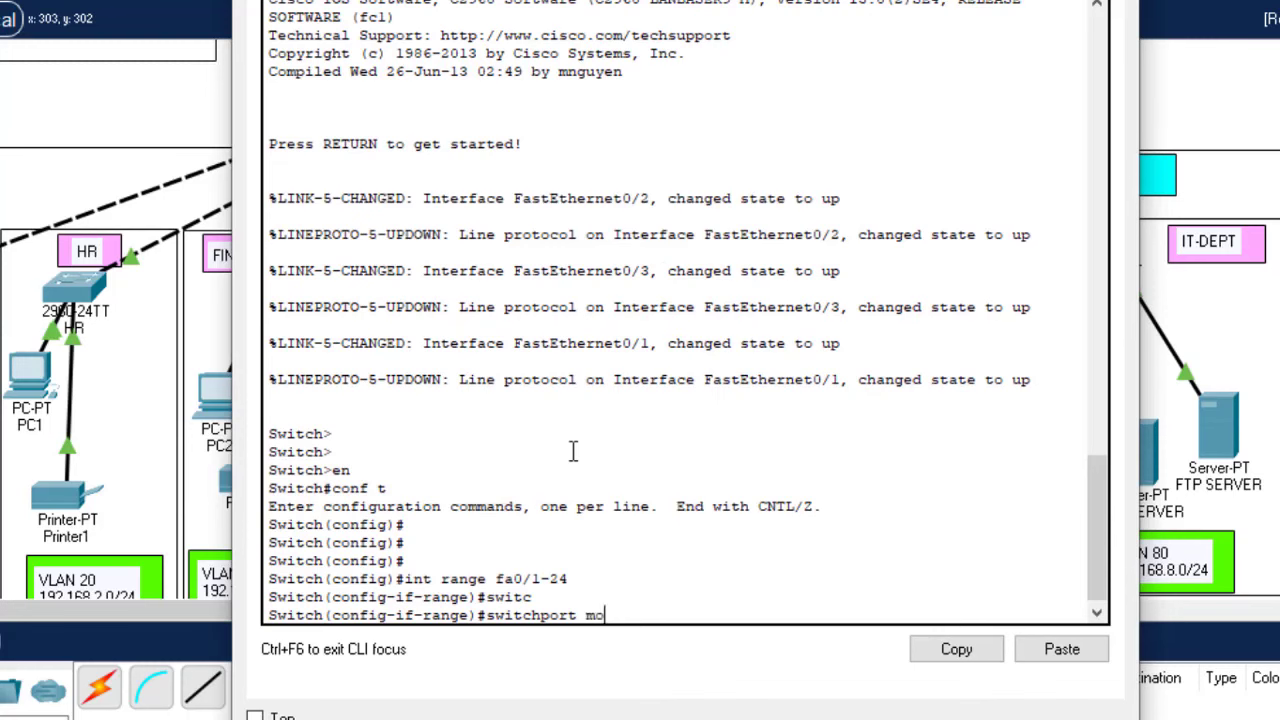
pyautogui.write('mo')
pyautogui.press('Tab')
pyautogui.write('acc')
pyautogui.press('Tab')
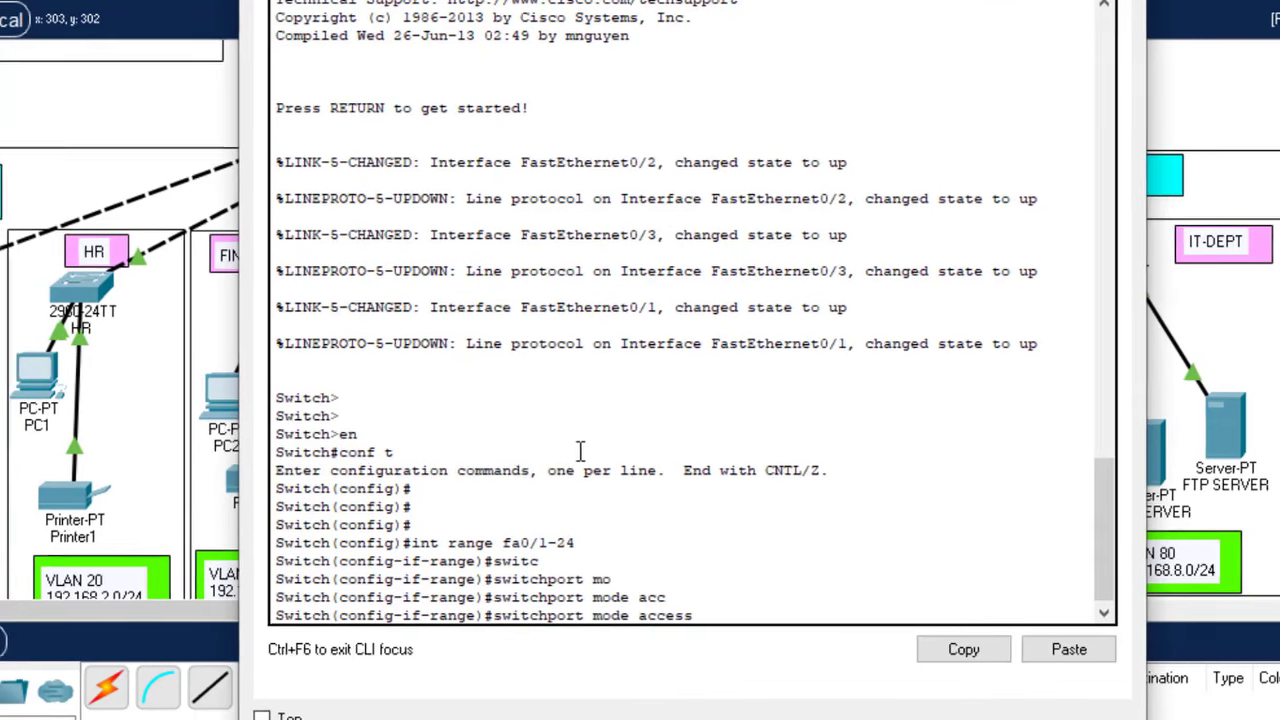
pyautogui.press('Return')
# Step: Assign the ADMIN switch's ports fa0/1-24 to access VLAN 10 and save the configuration with do wr
pyautogui.write('s')
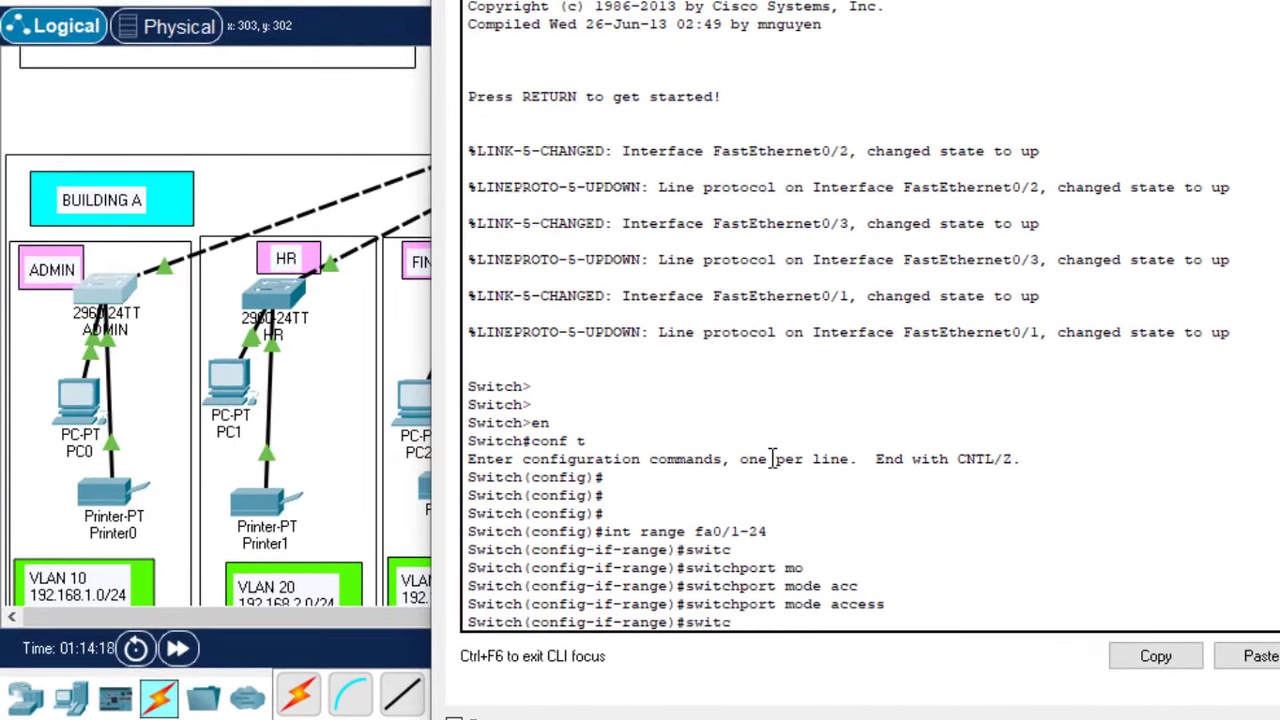
pyautogui.write('witc')
pyautogui.press('Tab')
pyautogui.write('acc')
pyautogui.press('Tab')
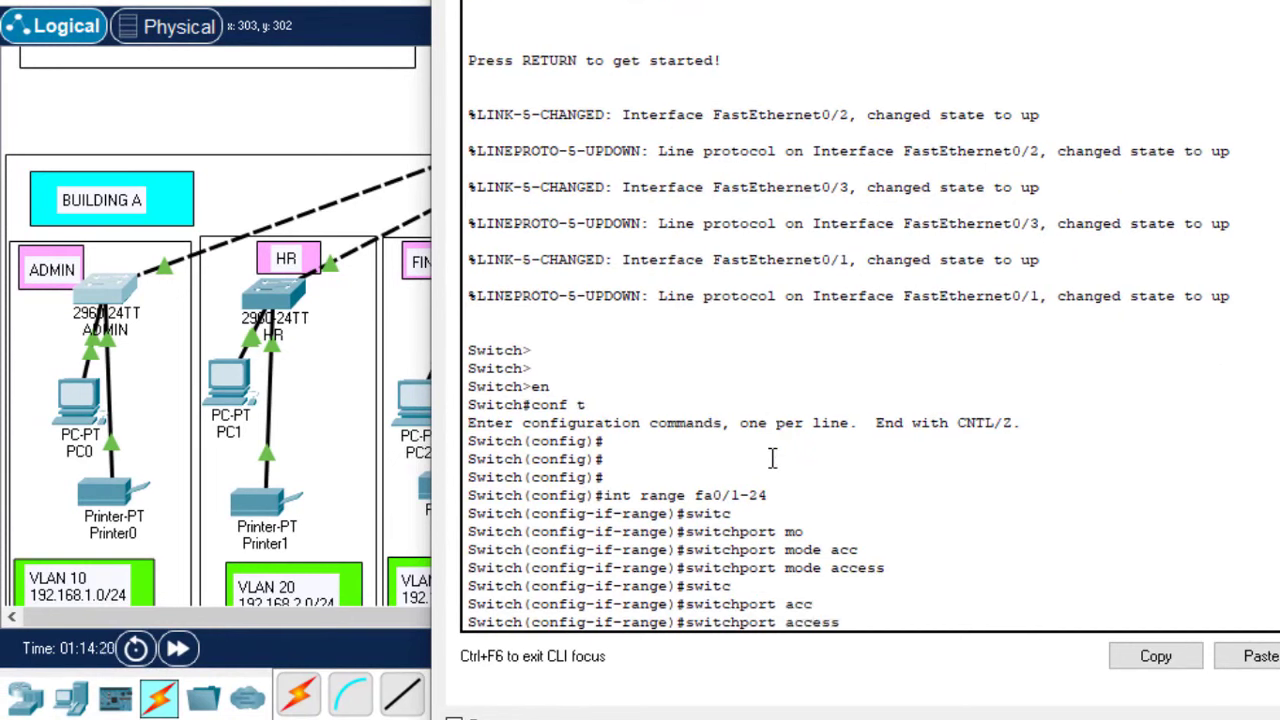
pyautogui.write('vlan 10')
pyautogui.press('Return')
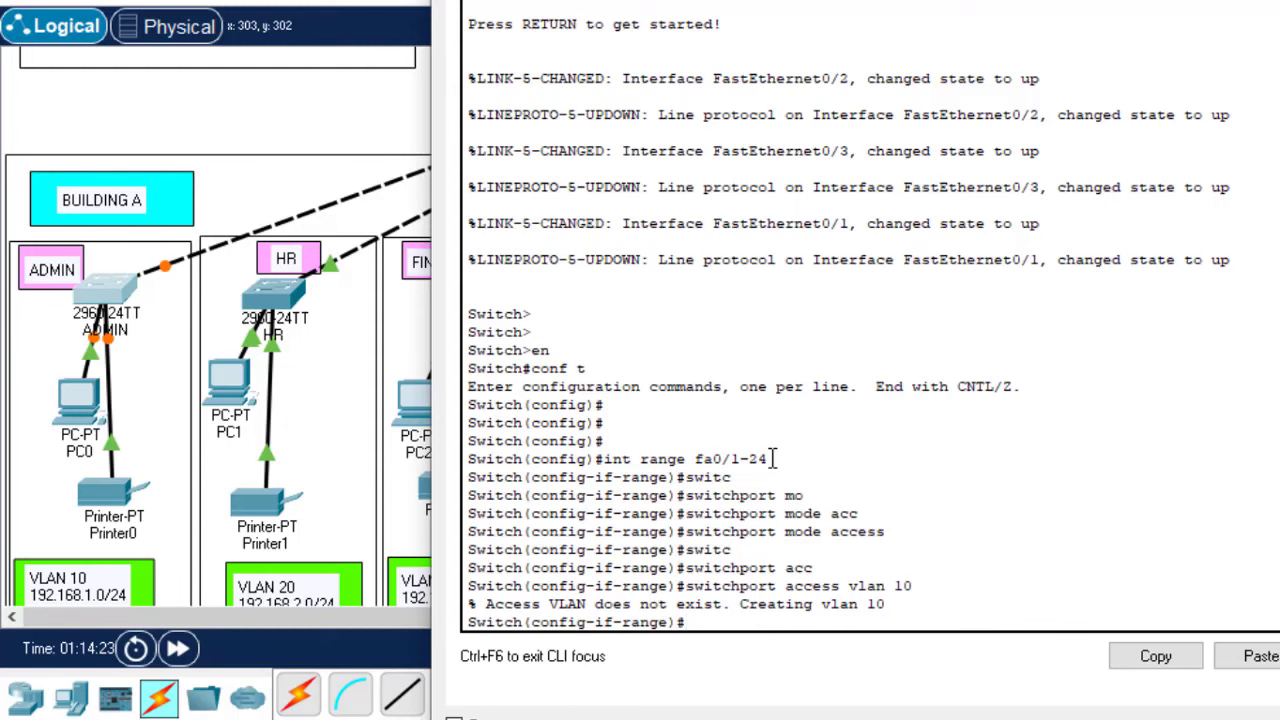
pyautogui.write('do wr')
pyautogui.press('Return')
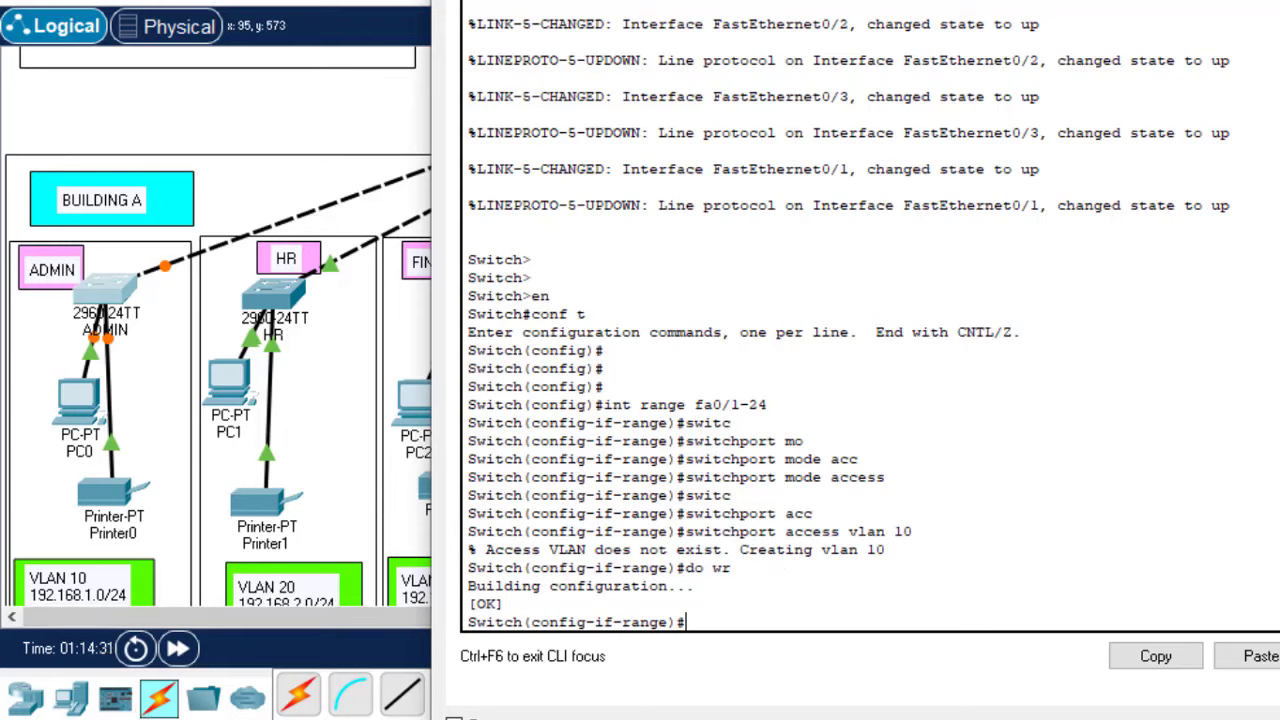
# Step: Open Notepad and write the commands int range fa0/1-24 and switchport mode access on separate lines
pyautogui.press('super')
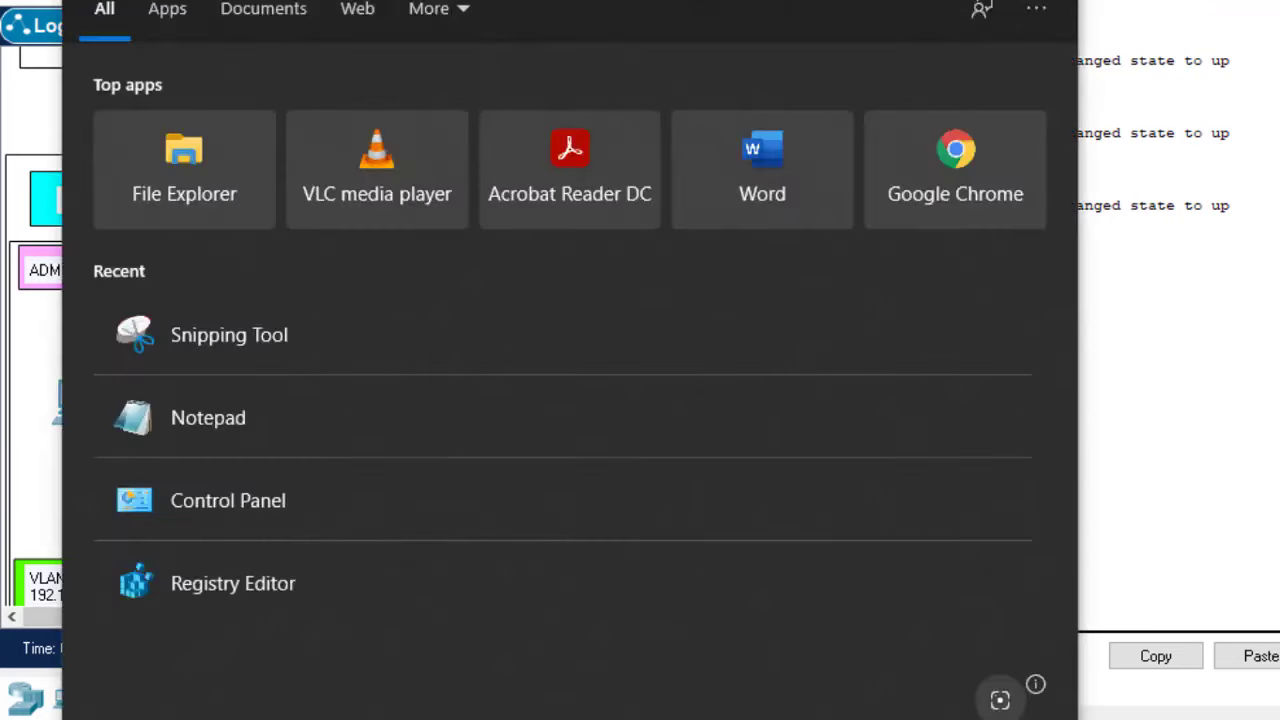
pyautogui.write('note')
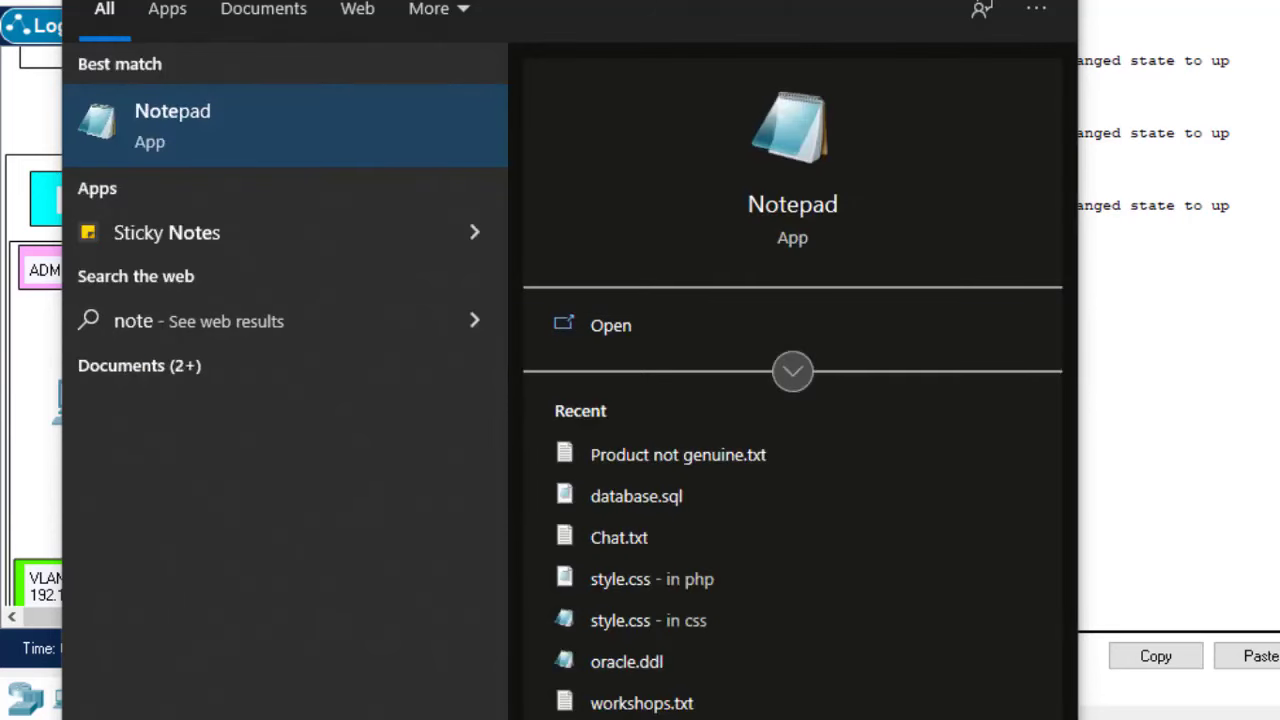
pyautogui.press('Return')
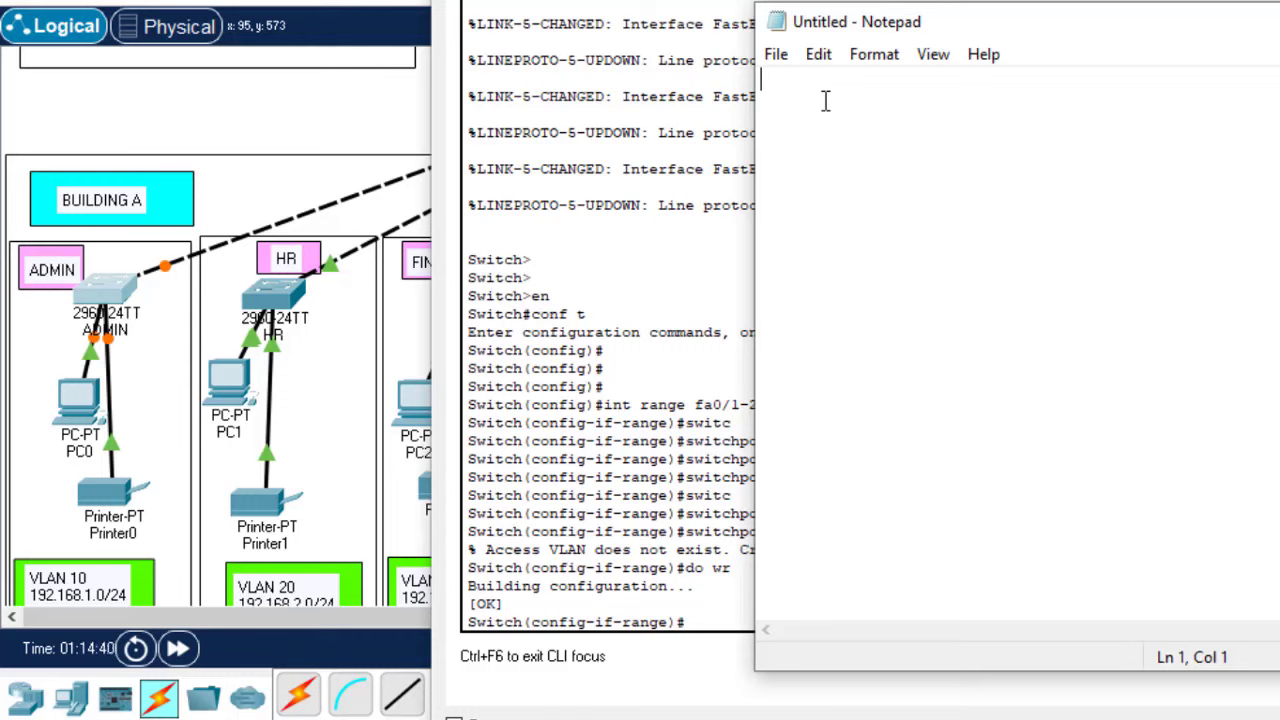
pyautogui.write('int ran')
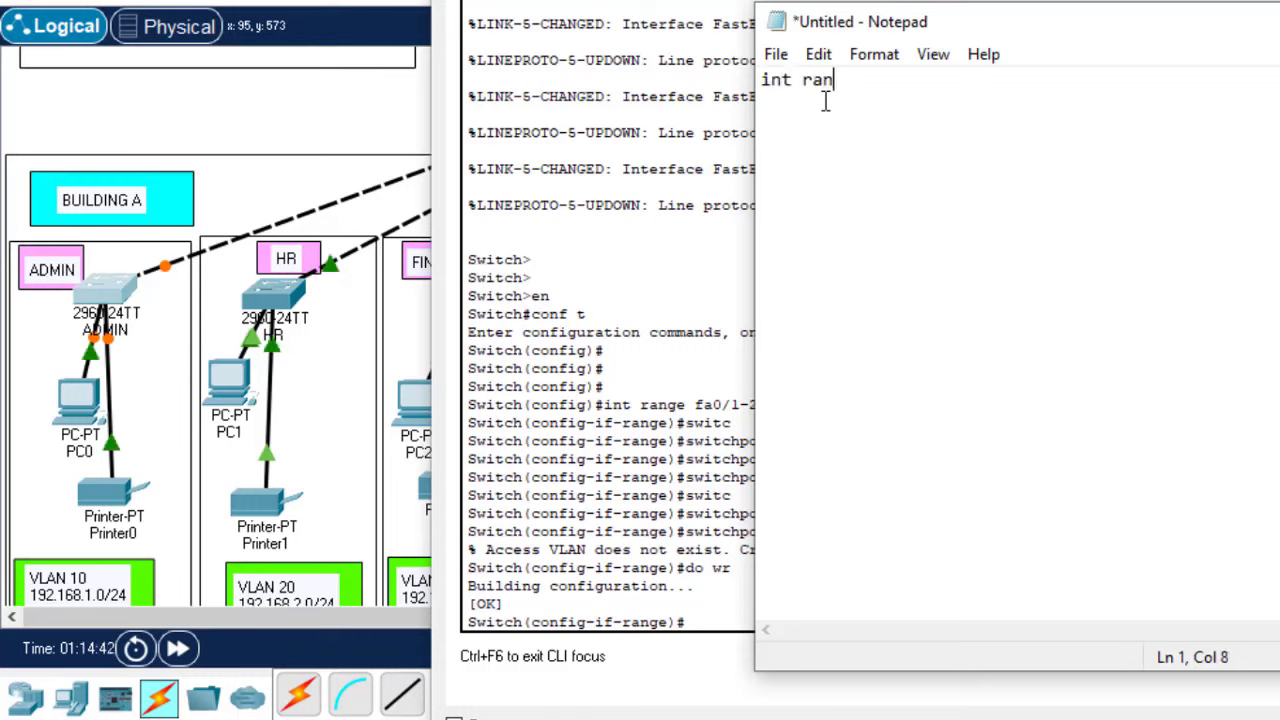
pyautogui.write('ge fa')
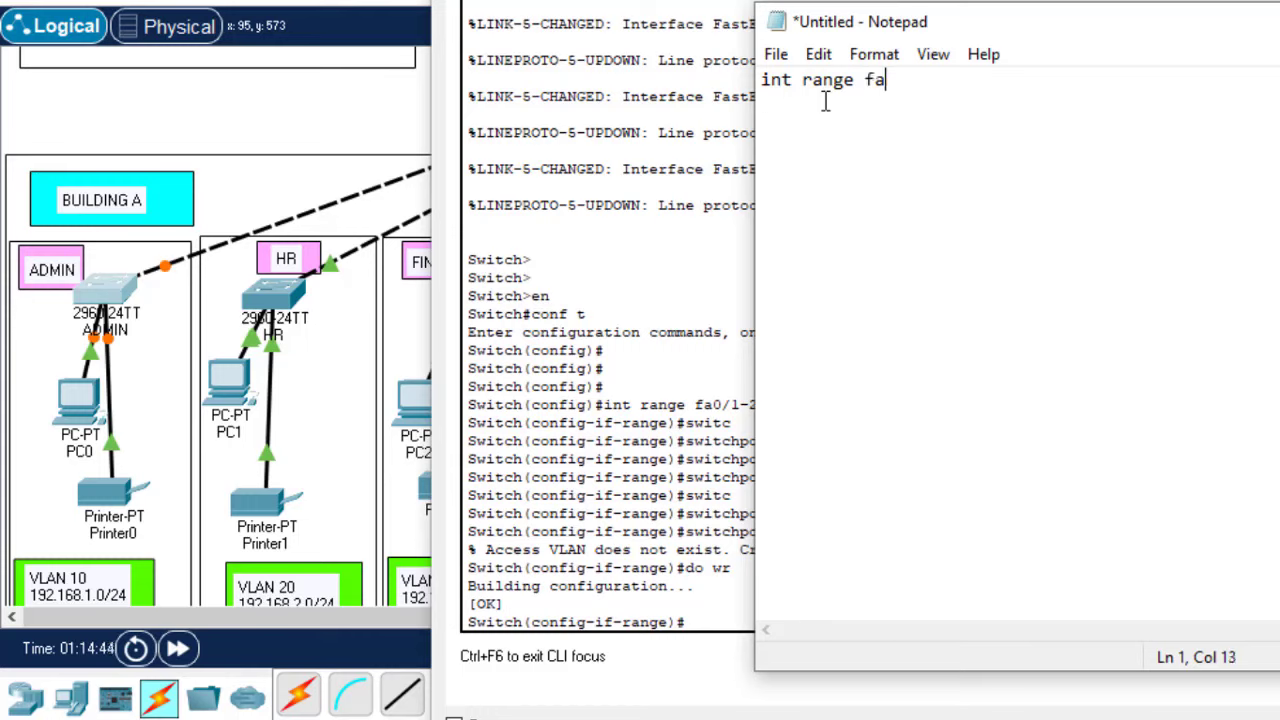
pyautogui.write('0/1-24')
pyautogui.press('Return')
pyautogui.write('switch')
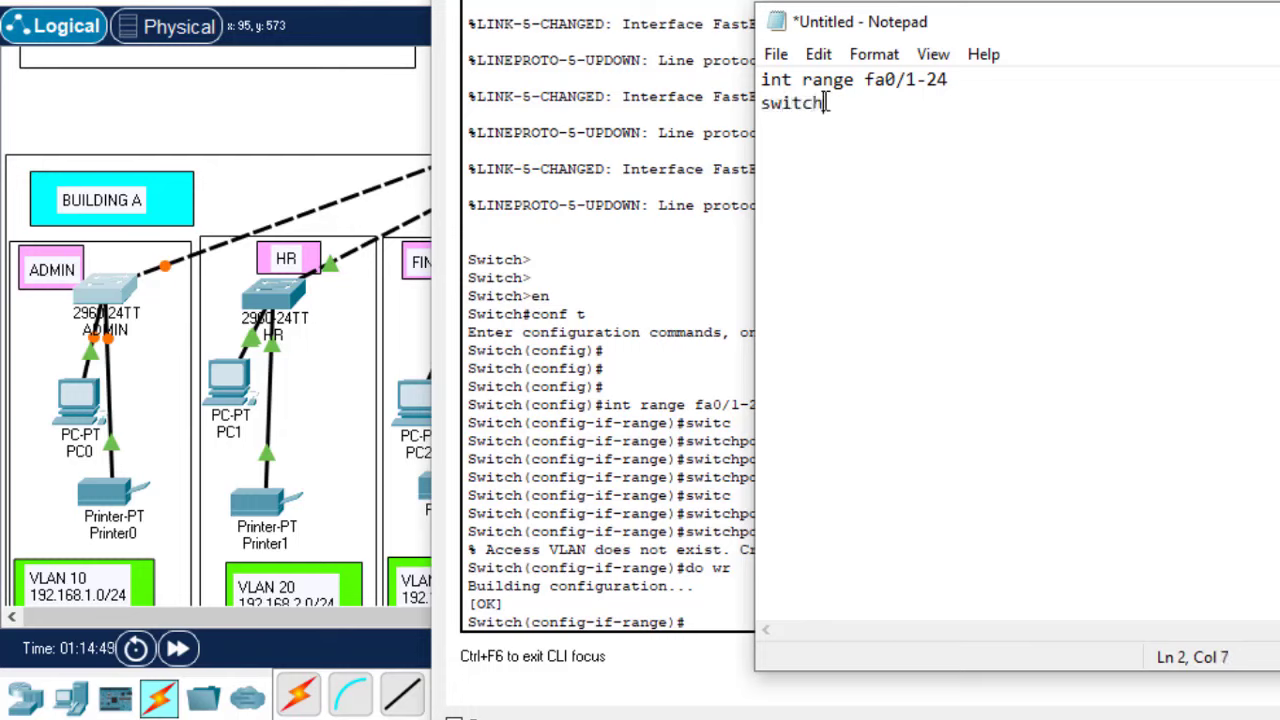
pyautogui.write('port mo')
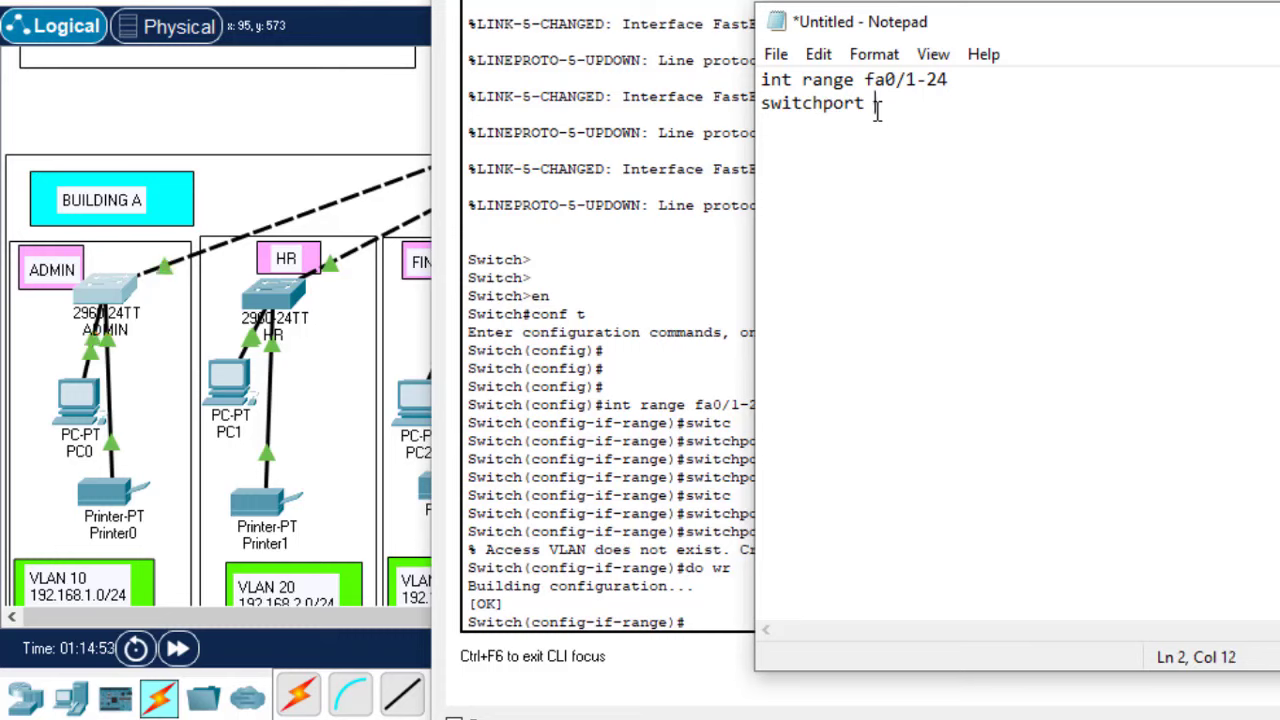
pyautogui.write('de access')
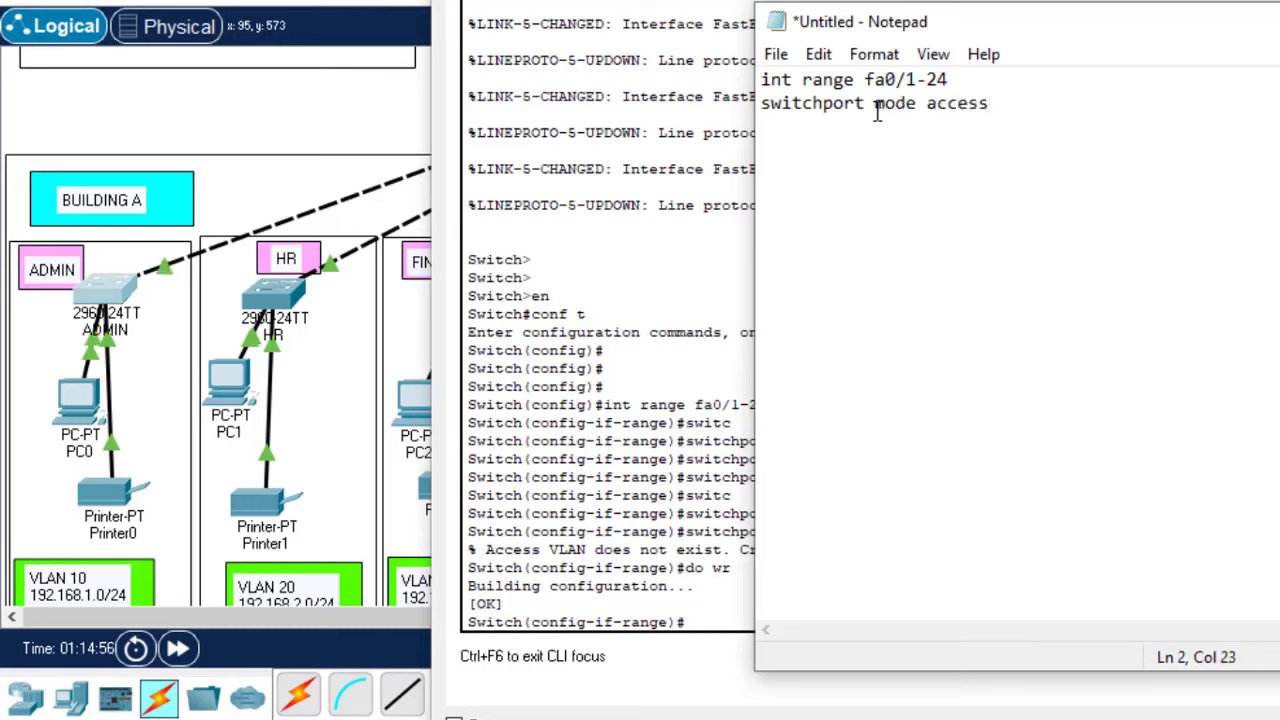
# Step: Add the line switchport access vlan 20 in Notepad and copy all three commands
pyautogui.press('Return')
pyautogui.write('switch')
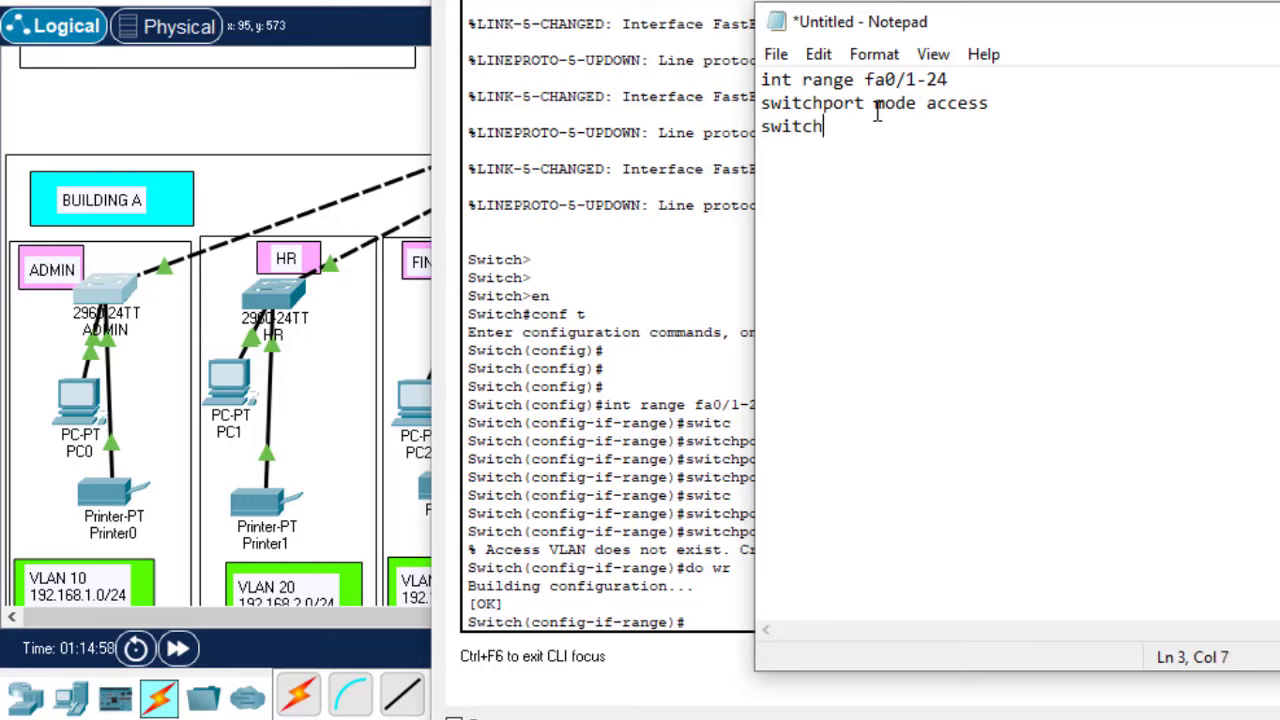
pyautogui.write('port acce')
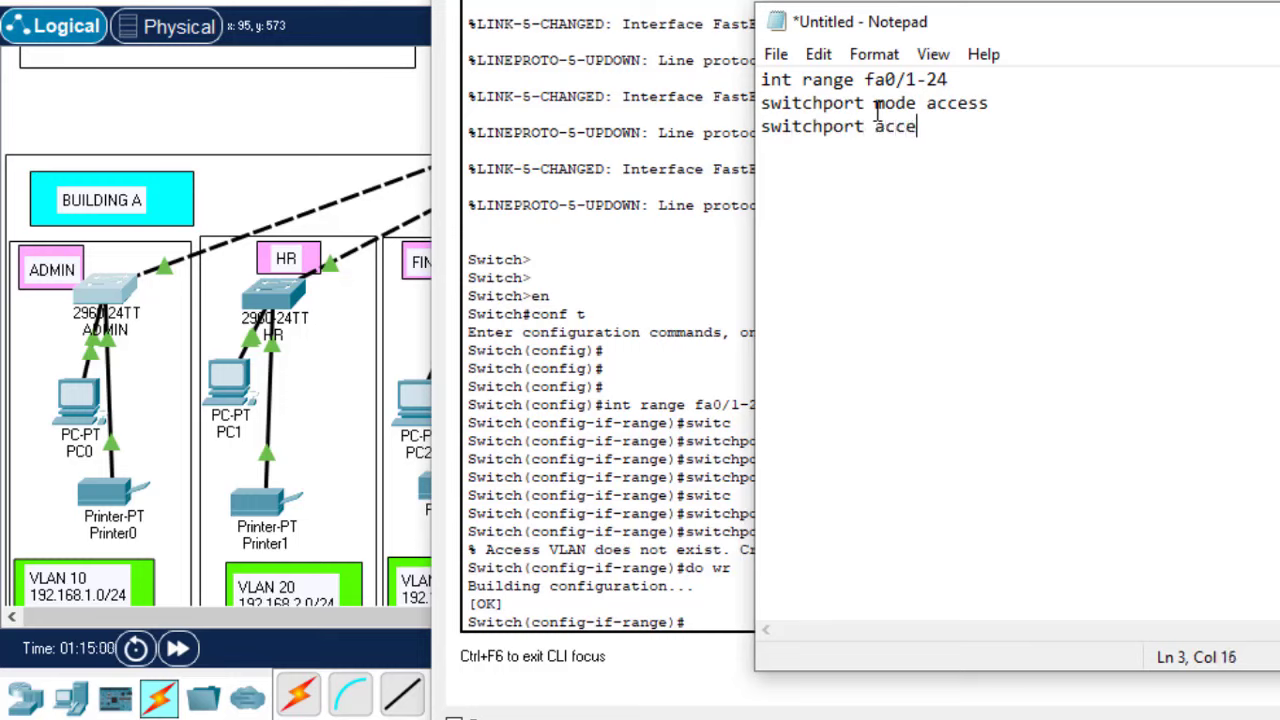
pyautogui.write('ss vlan')
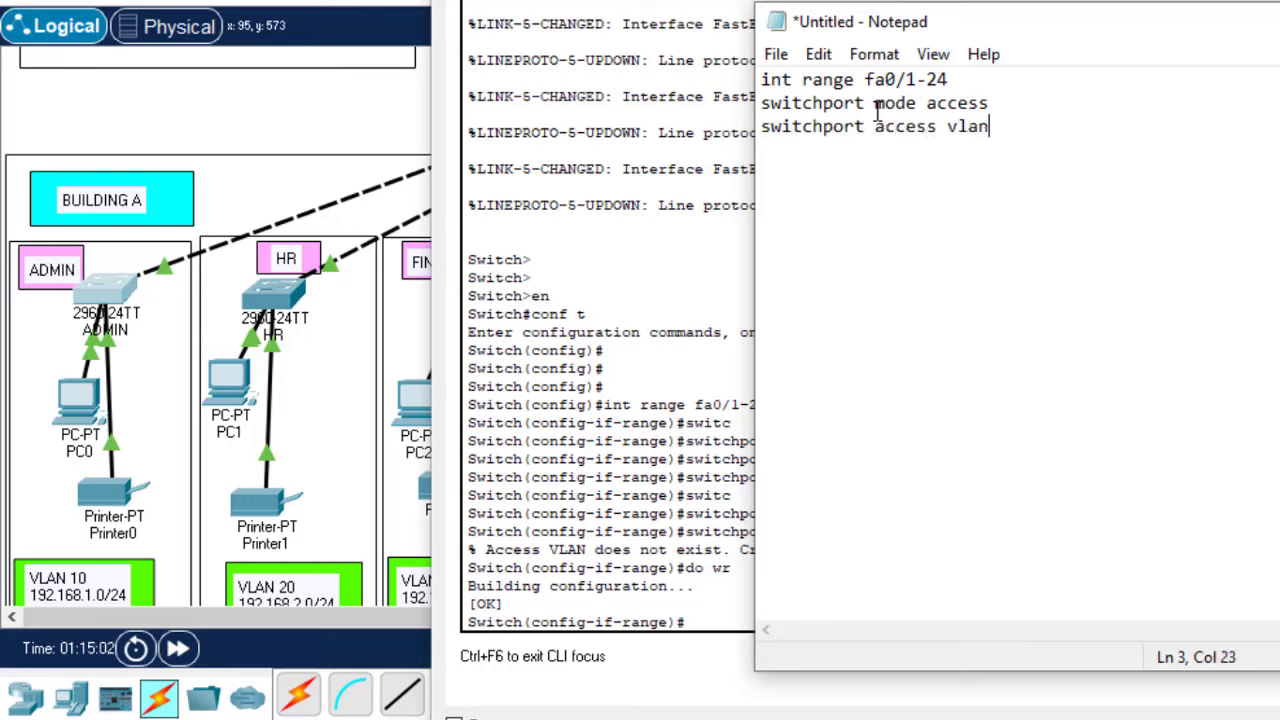
pyautogui.write(' 20')
pyautogui.keyDown('shift'); pyautogui.click(756, 80); pyautogui.keyUp('shift')
pyautogui.hotkey('ctrl', 'c')
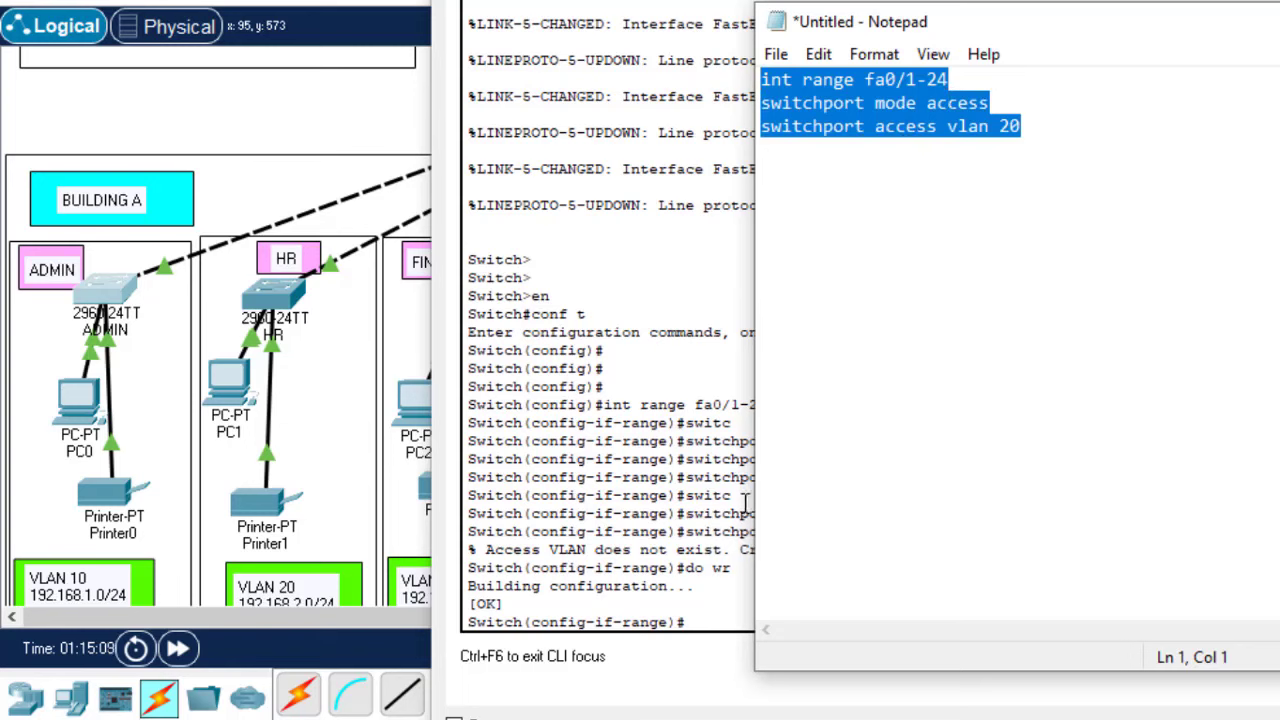
# Step: Close the ADMIN switch's window, open the HR switch's command line and enter global configuration mode with en and conf t
pyautogui.click(560, 88)
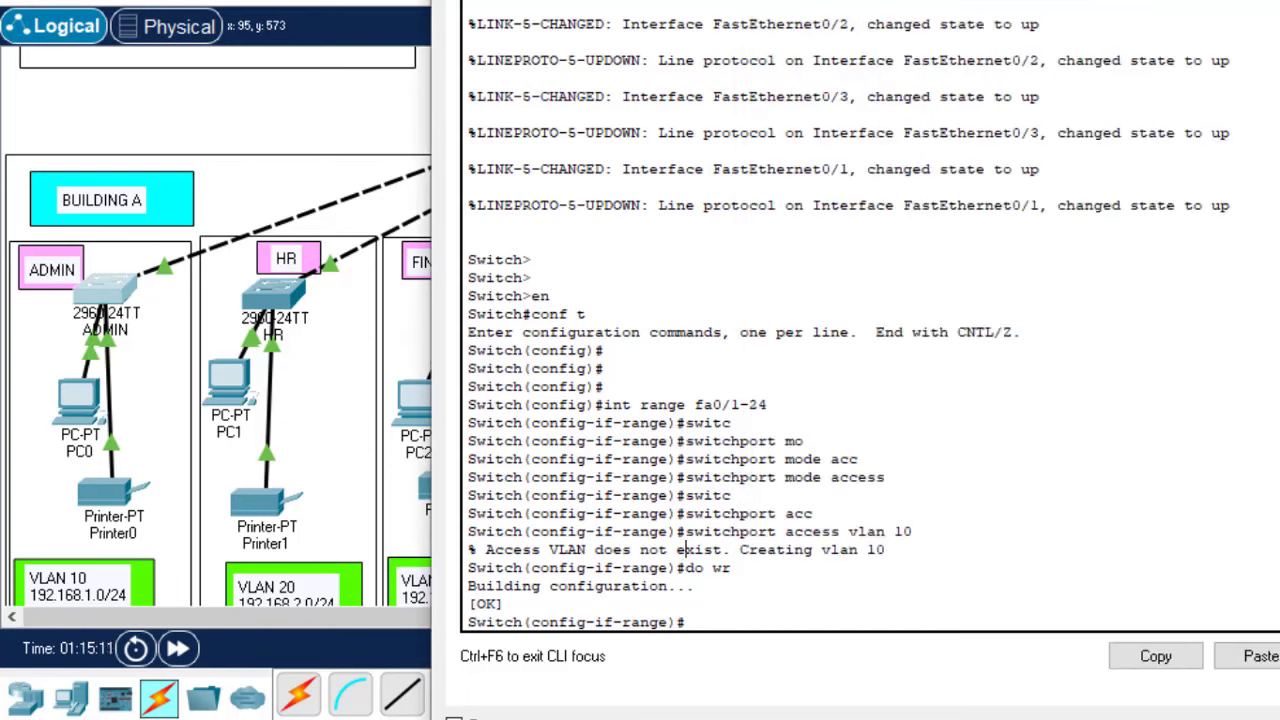
pyautogui.hotkey('alt', 'F4')
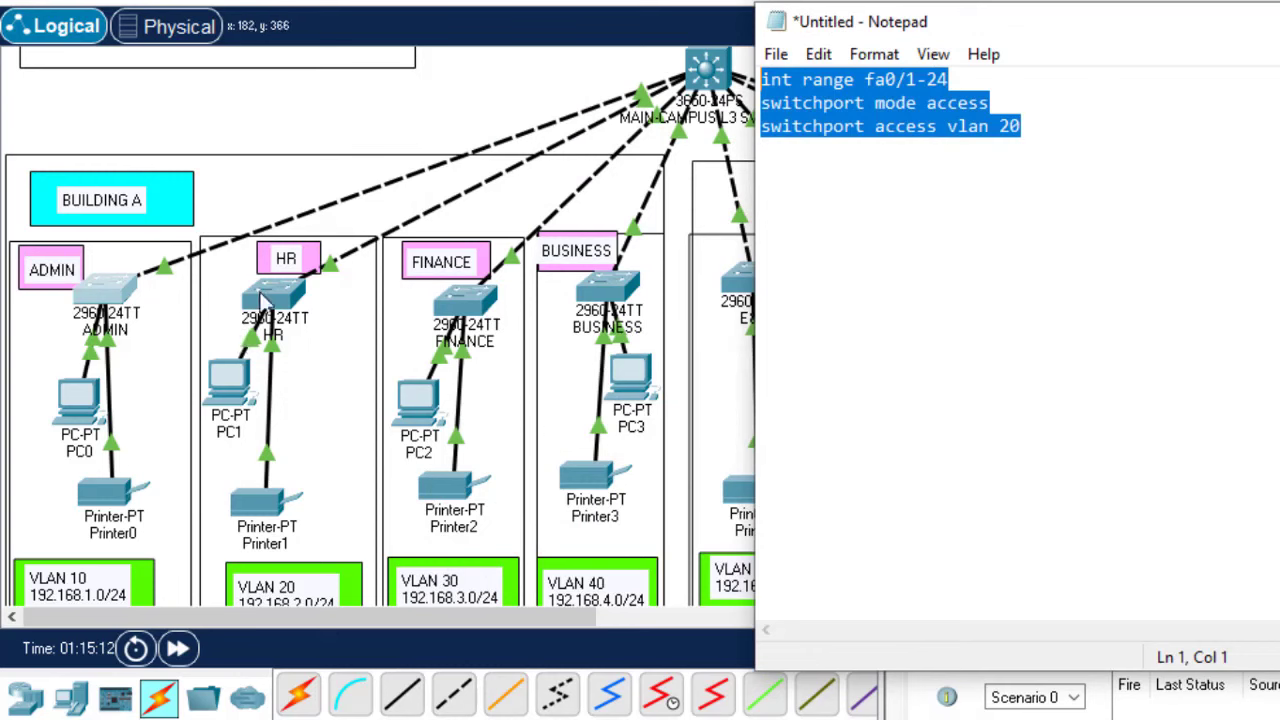
pyautogui.click(280, 296)
pyautogui.click(600, 8)
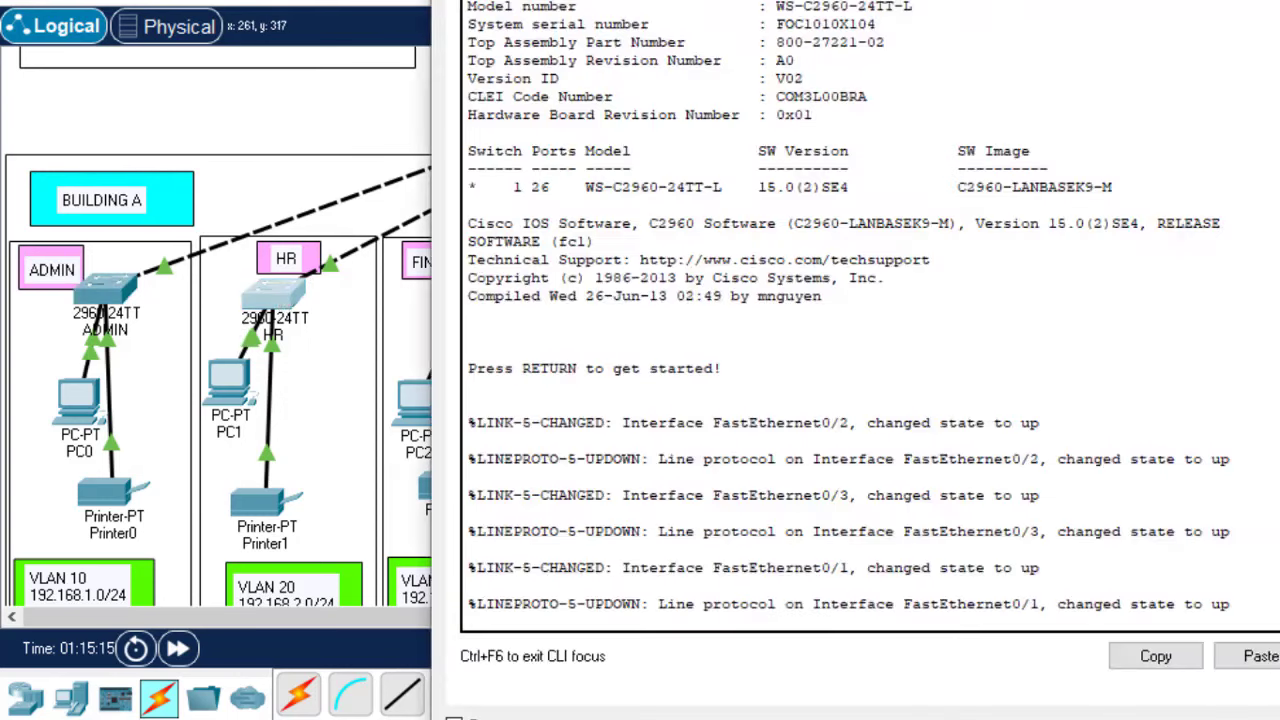
pyautogui.press('Return')
pyautogui.press('Return')
pyautogui.press('Return')
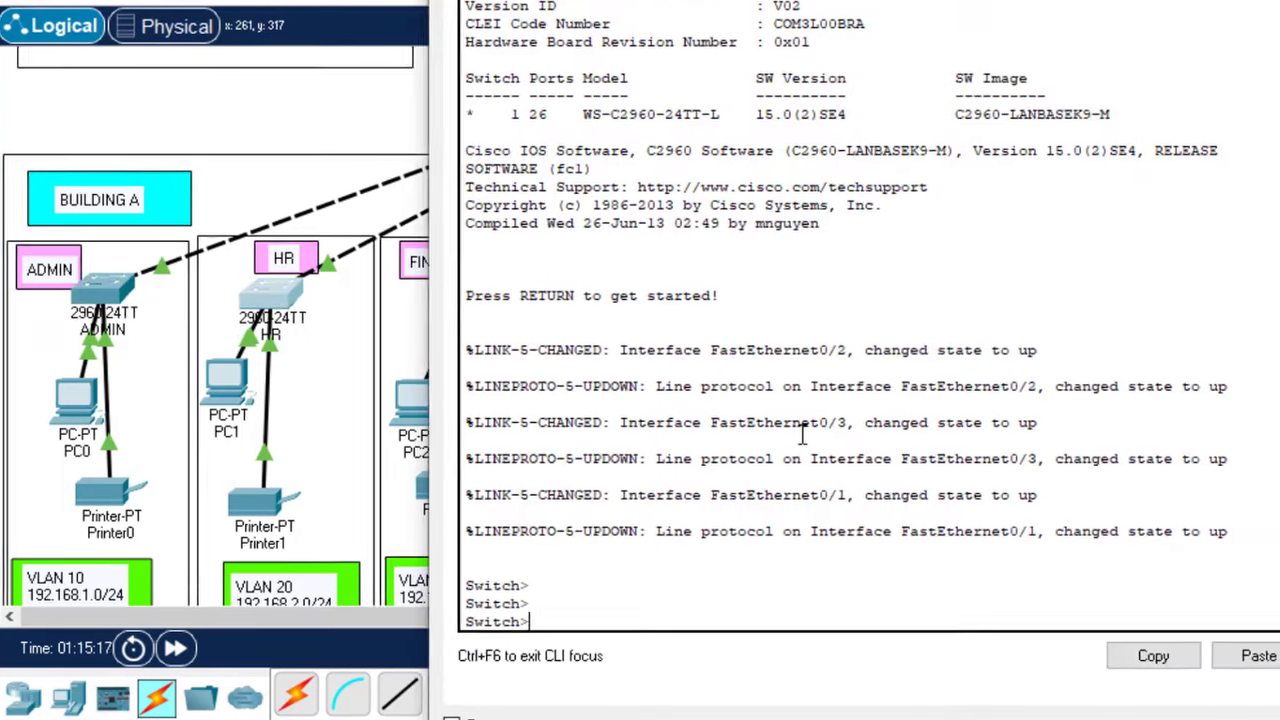
pyautogui.write('en')
pyautogui.press('Return')
pyautogui.write('ch#conf')
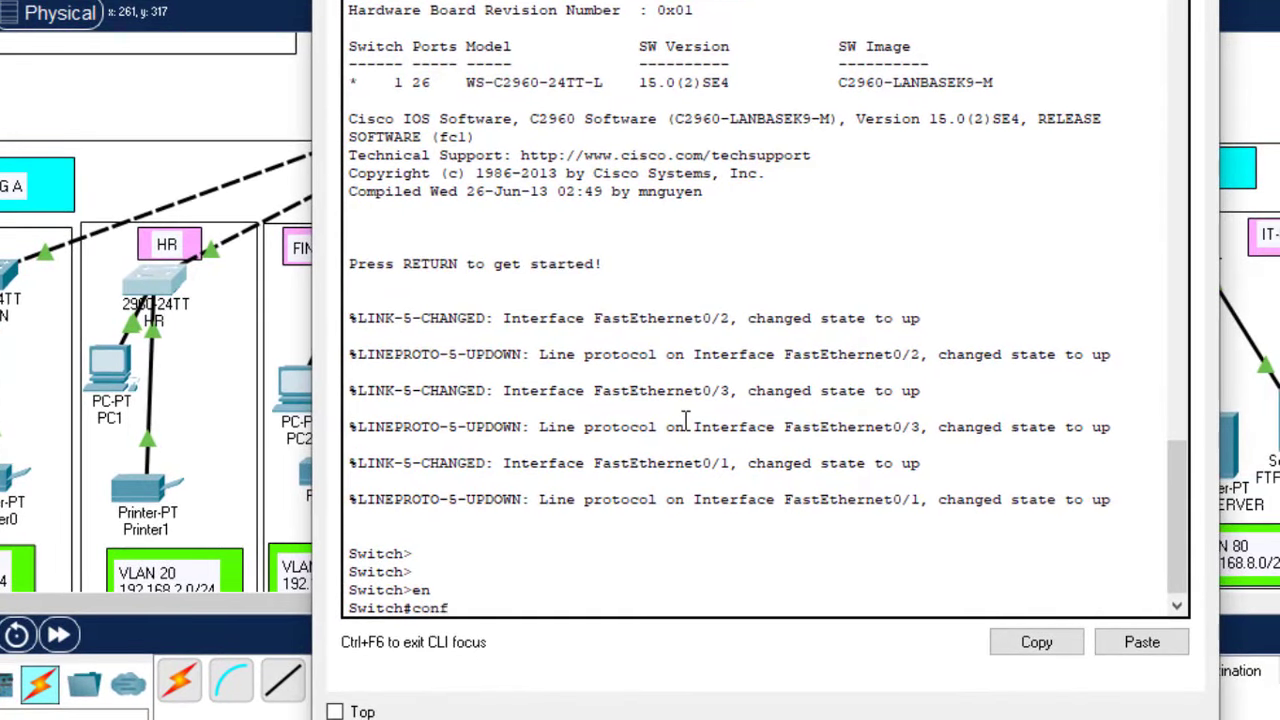
pyautogui.write(' t')
pyautogui.press('Return')
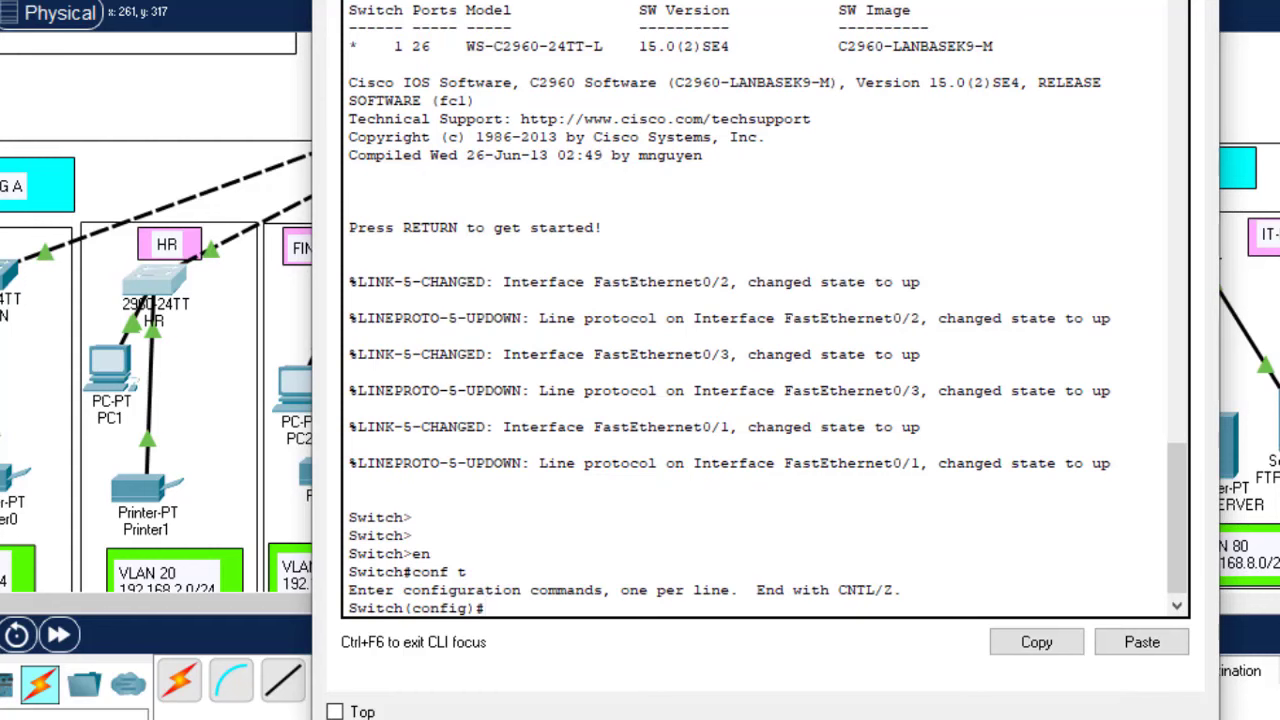
# Step: Paste the copied commands to put the HR switch's ports fa0/1-24 in access VLAN 20, and save with do wr
pyautogui.hotkey('alt', 'Tab')
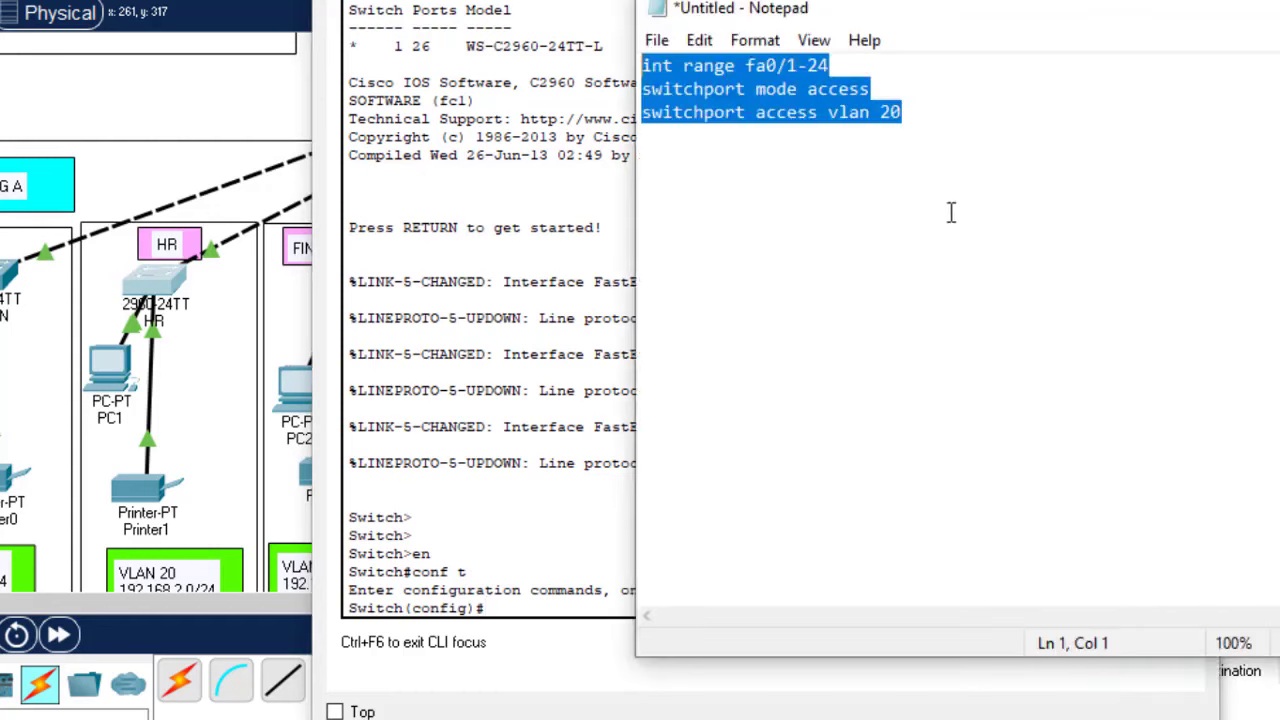
pyautogui.click(517, 607)
pyautogui.click(1160, 652)
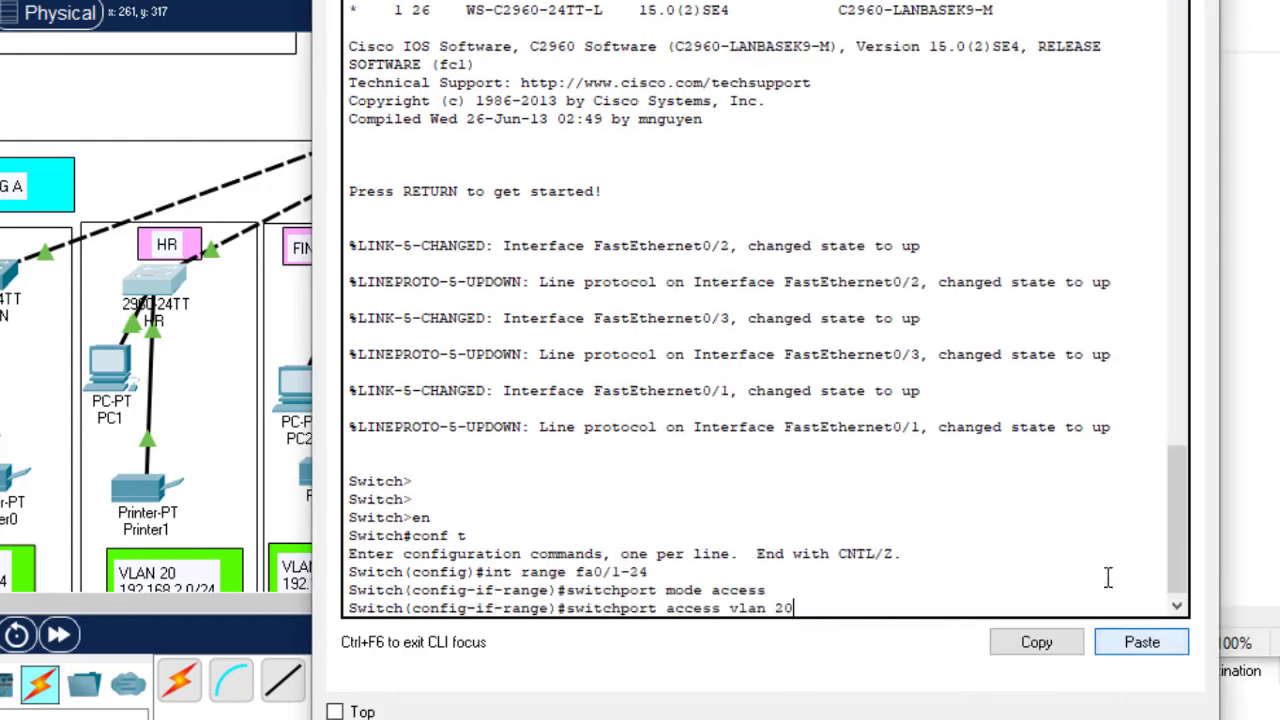
pyautogui.press('Return')
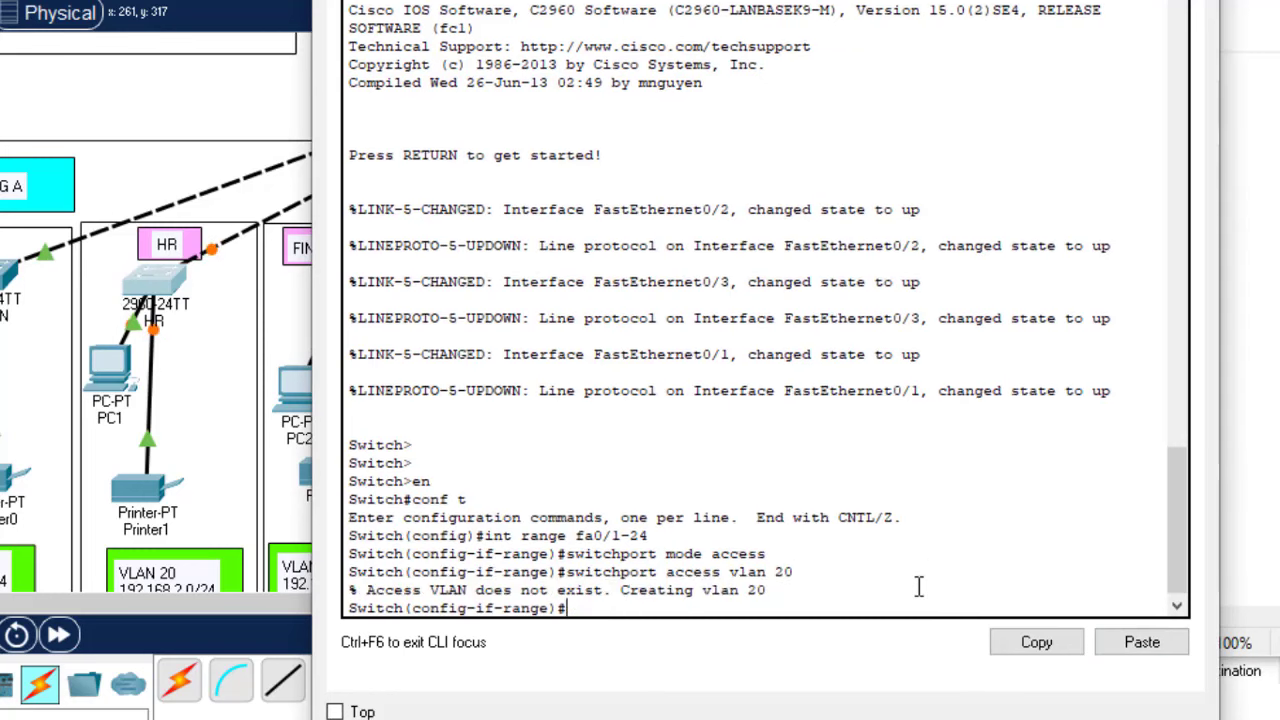
pyautogui.write('do wr')
pyautogui.press('Return')
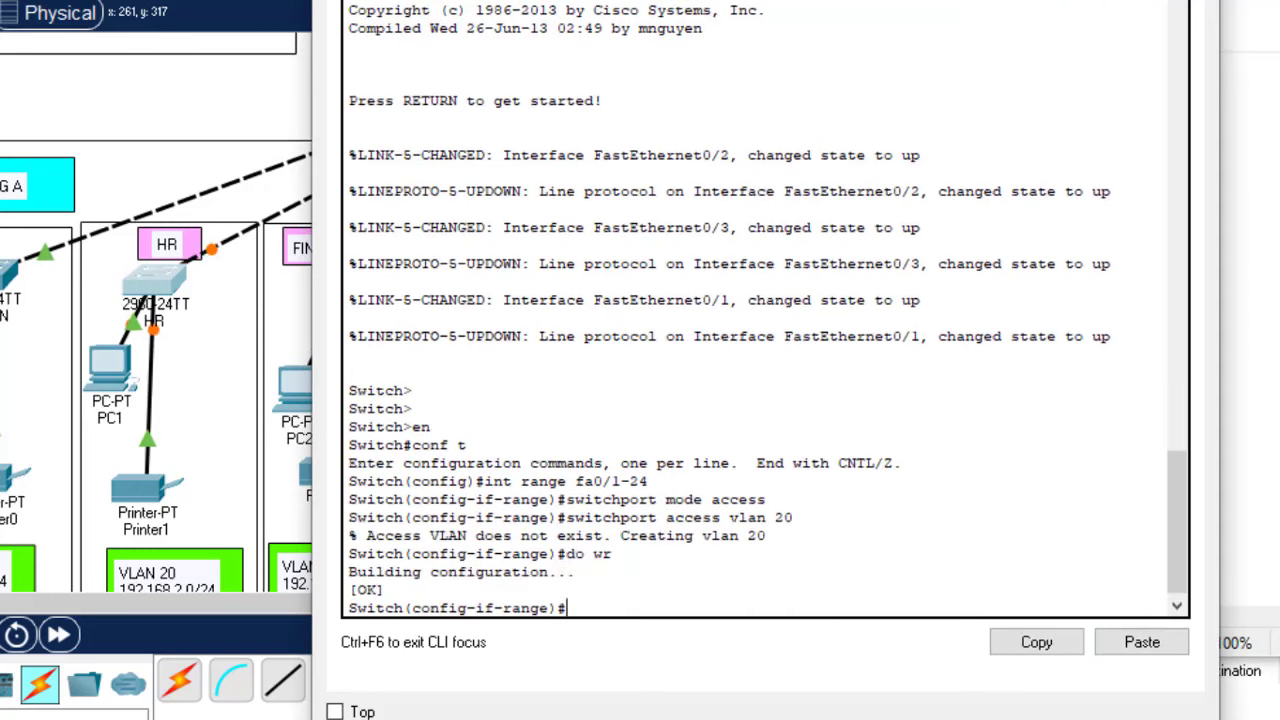
# Step: Open the FINANCE switch's command line in Building A and enter global configuration mode with en and conf t
pyautogui.hotkey('alt', 'Tab')
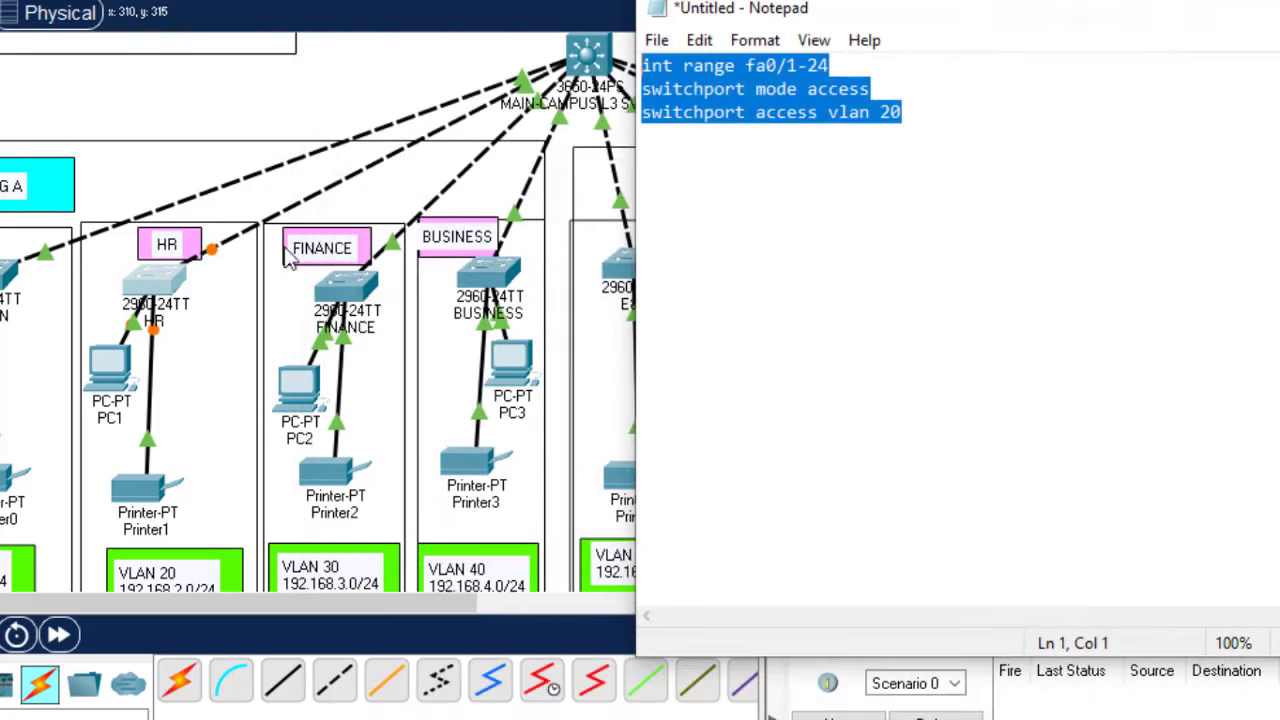
pyautogui.click(345, 290)
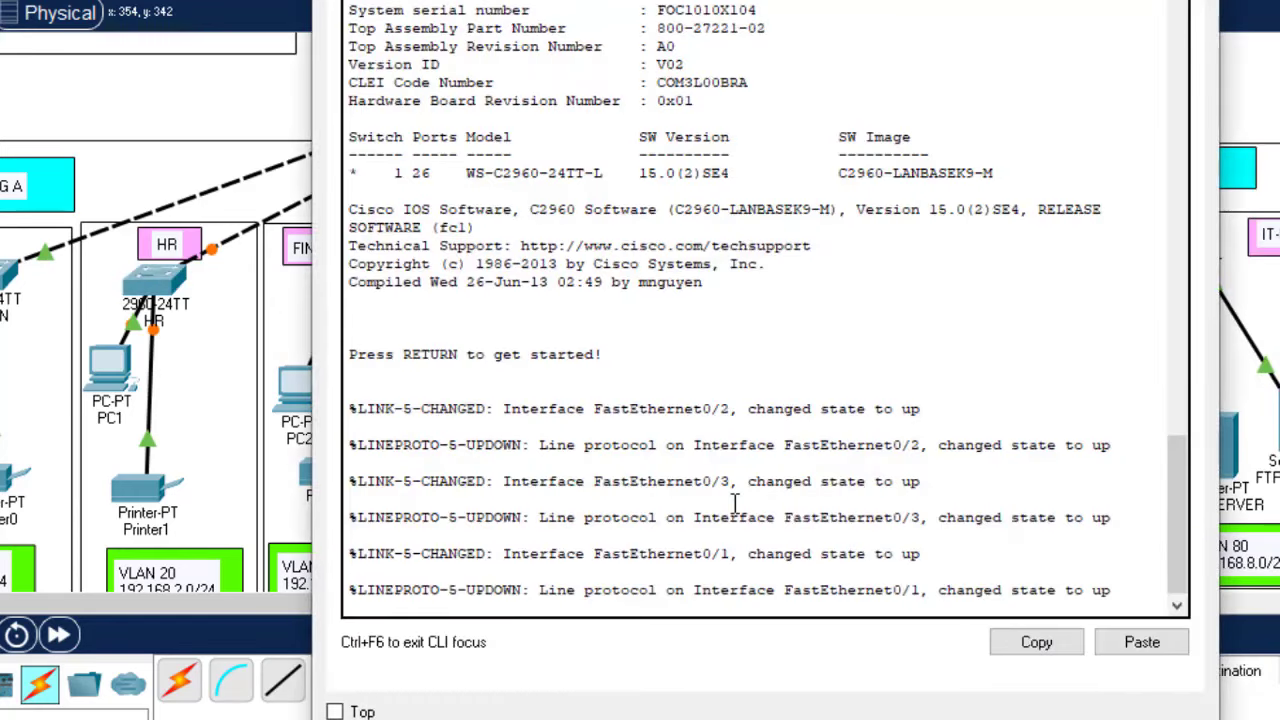
pyautogui.press('Return')
pyautogui.press('Return')
pyautogui.press('Return')
pyautogui.write('en')
pyautogui.press('Return')
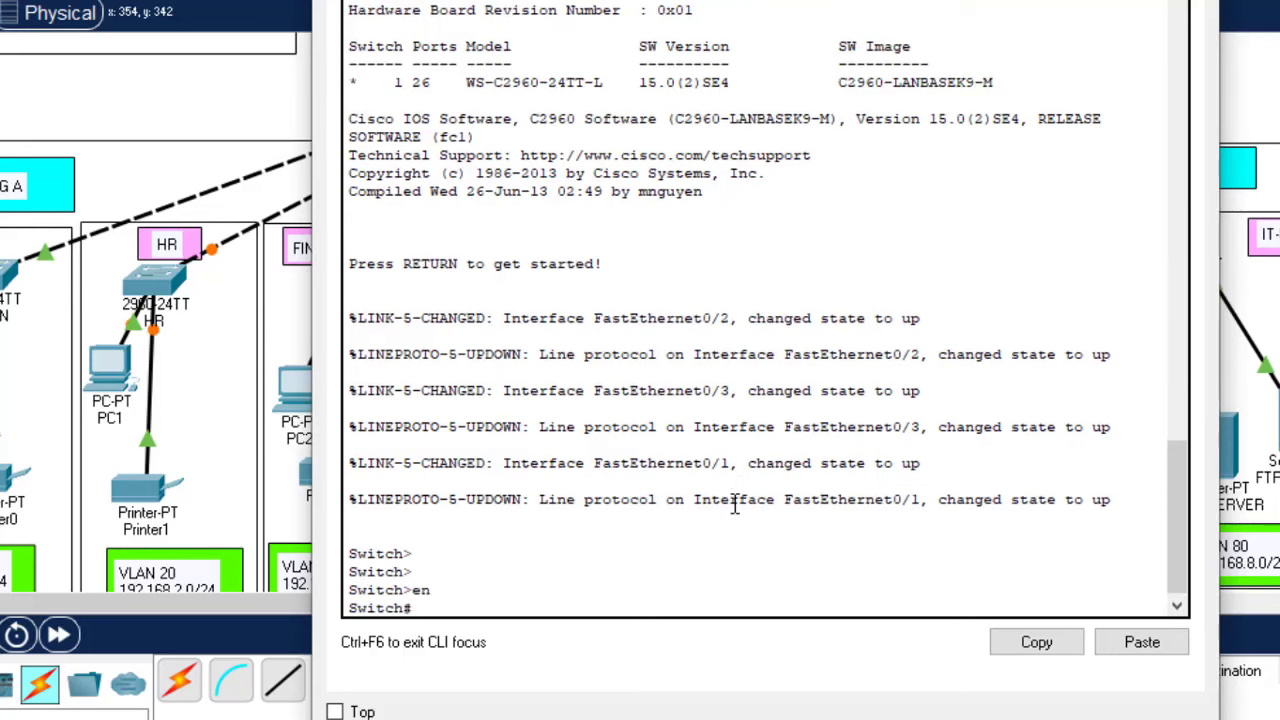
pyautogui.write('conf t')
pyautogui.press('Return')
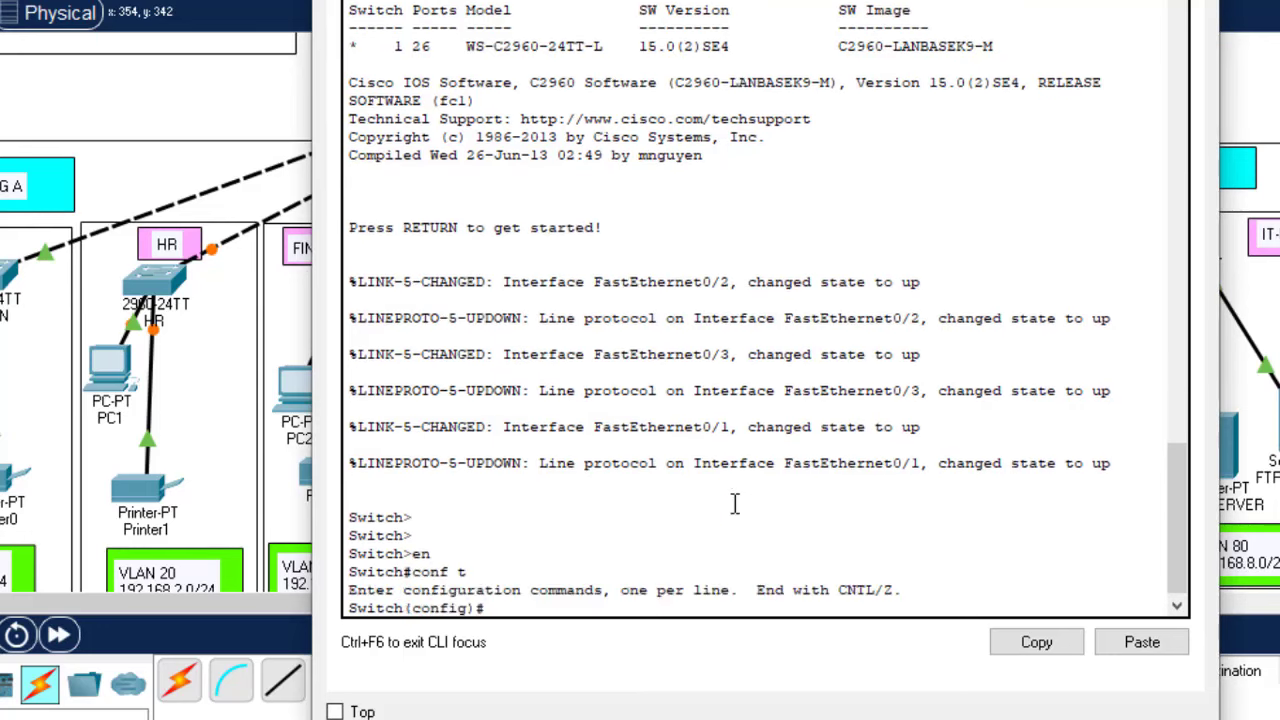
# Step: Switch to Notepad, set the VLAN number in the commands to 30 and copy all the lines
pyautogui.hotkey('alt', 'Tab')
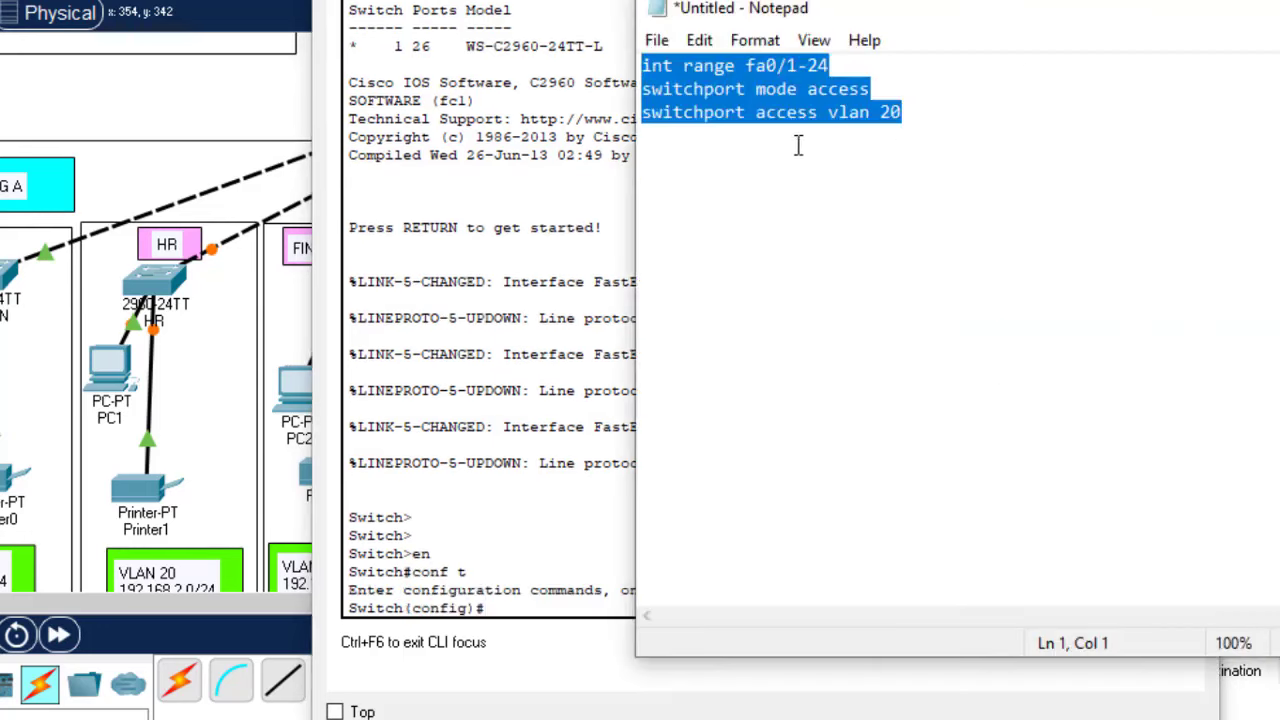
pyautogui.click(882, 114)
pyautogui.press('Delete')
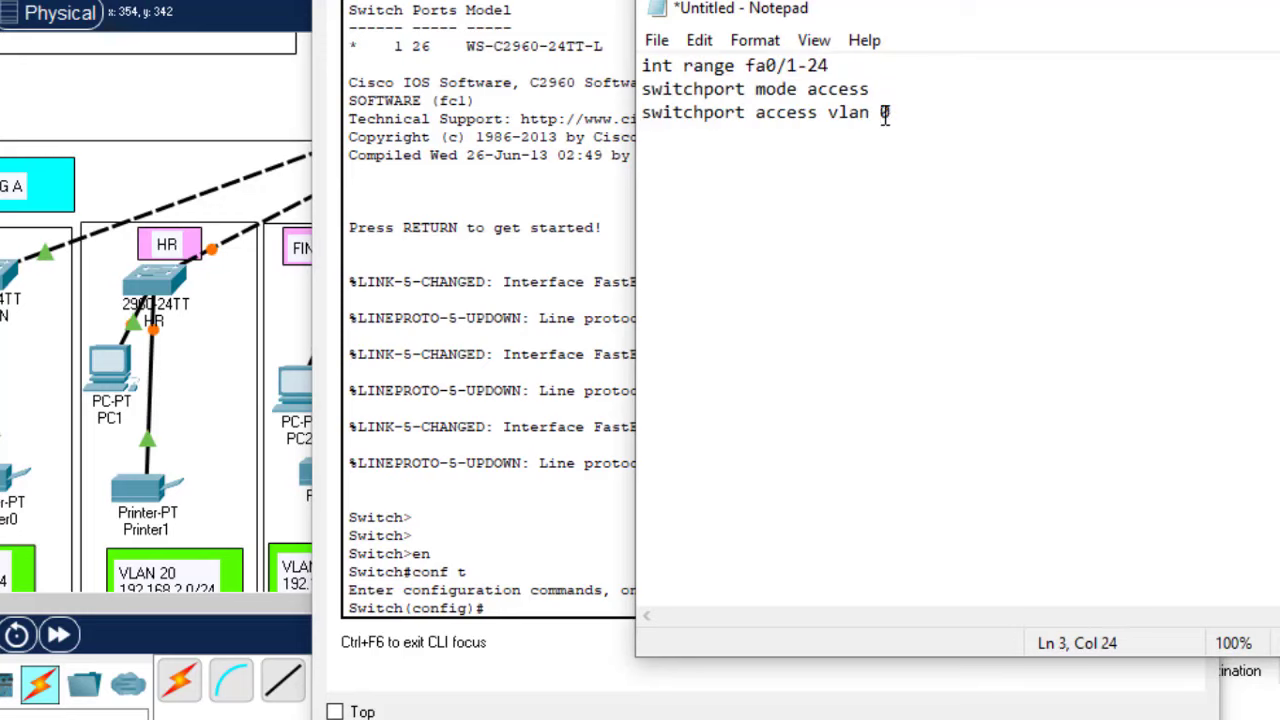
pyautogui.write('3')
pyautogui.hotkey('ctrl', 'a')
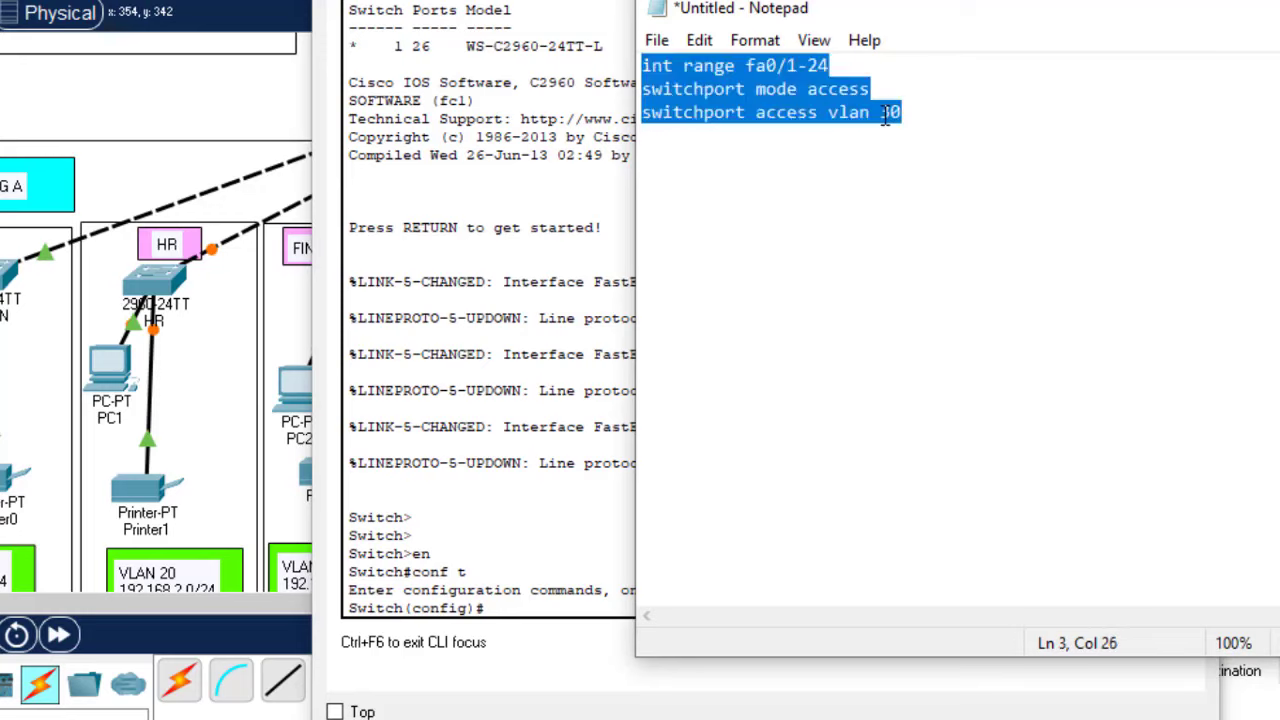
# Step: Paste the commands to put the FINANCE switch's ports fa0/1-24 in access VLAN 30, and save with do wr
pyautogui.click(550, 590)
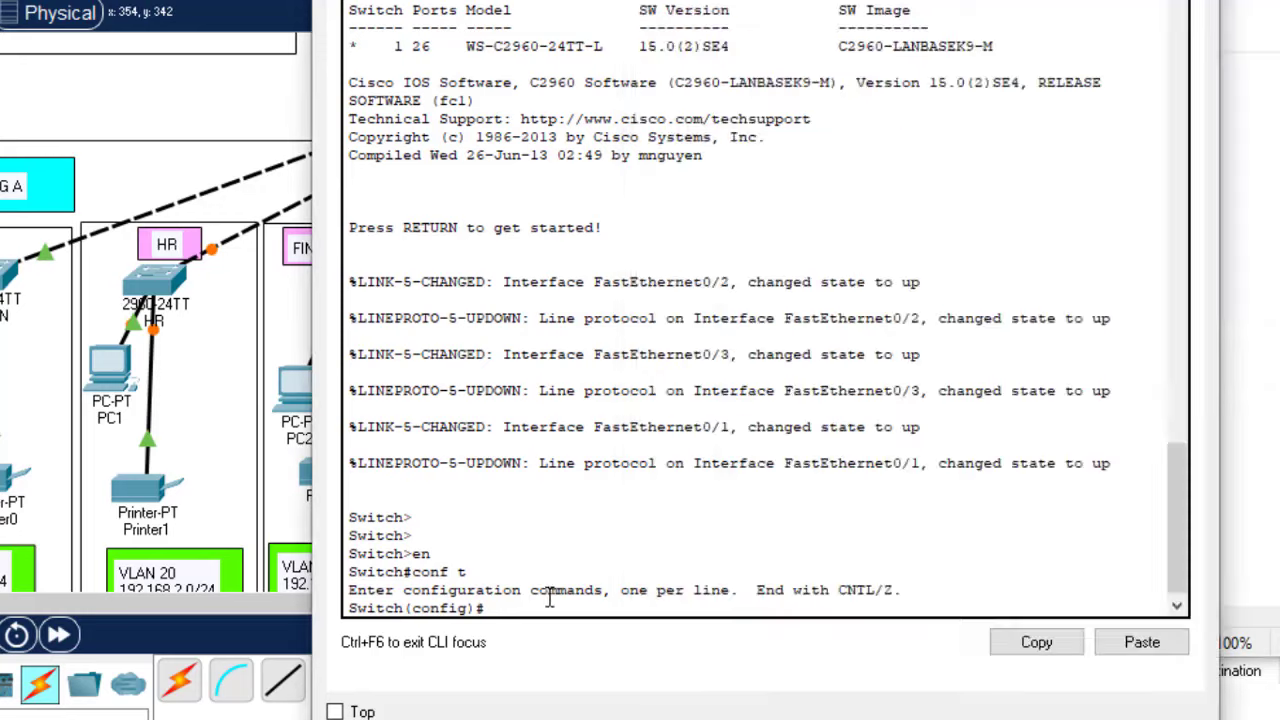
pyautogui.click(1142, 642)
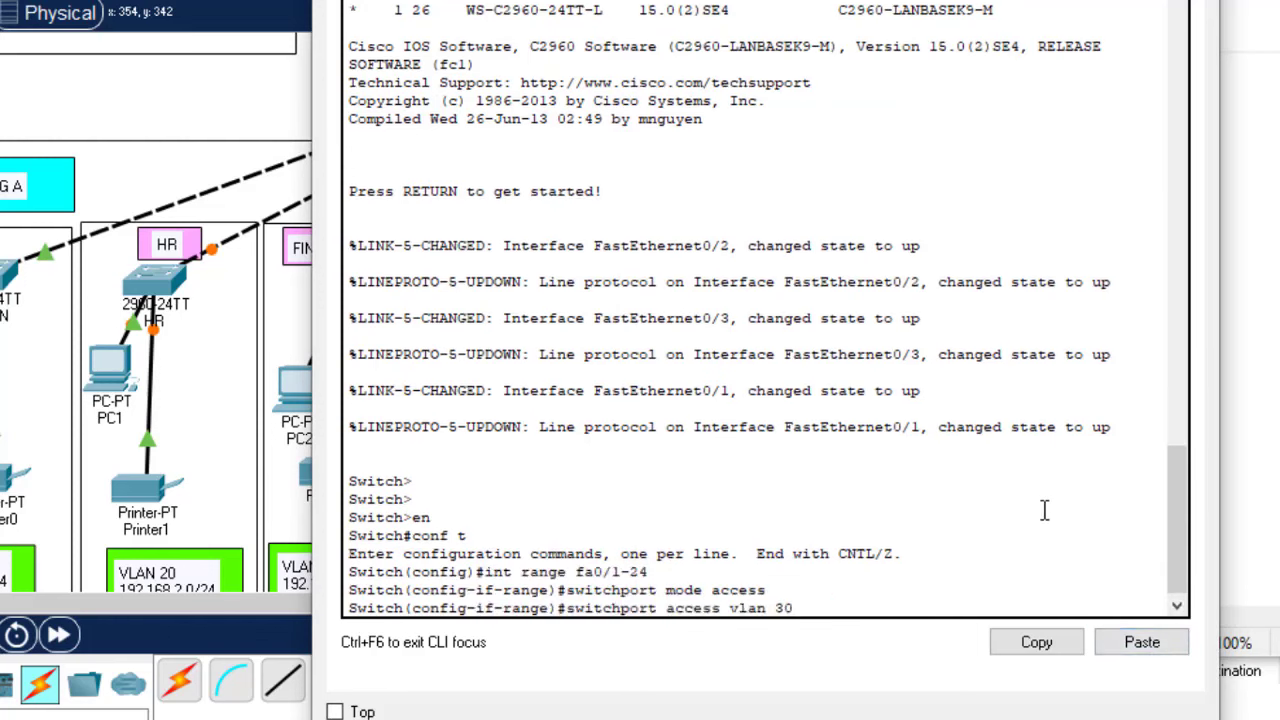
pyautogui.press('Return')
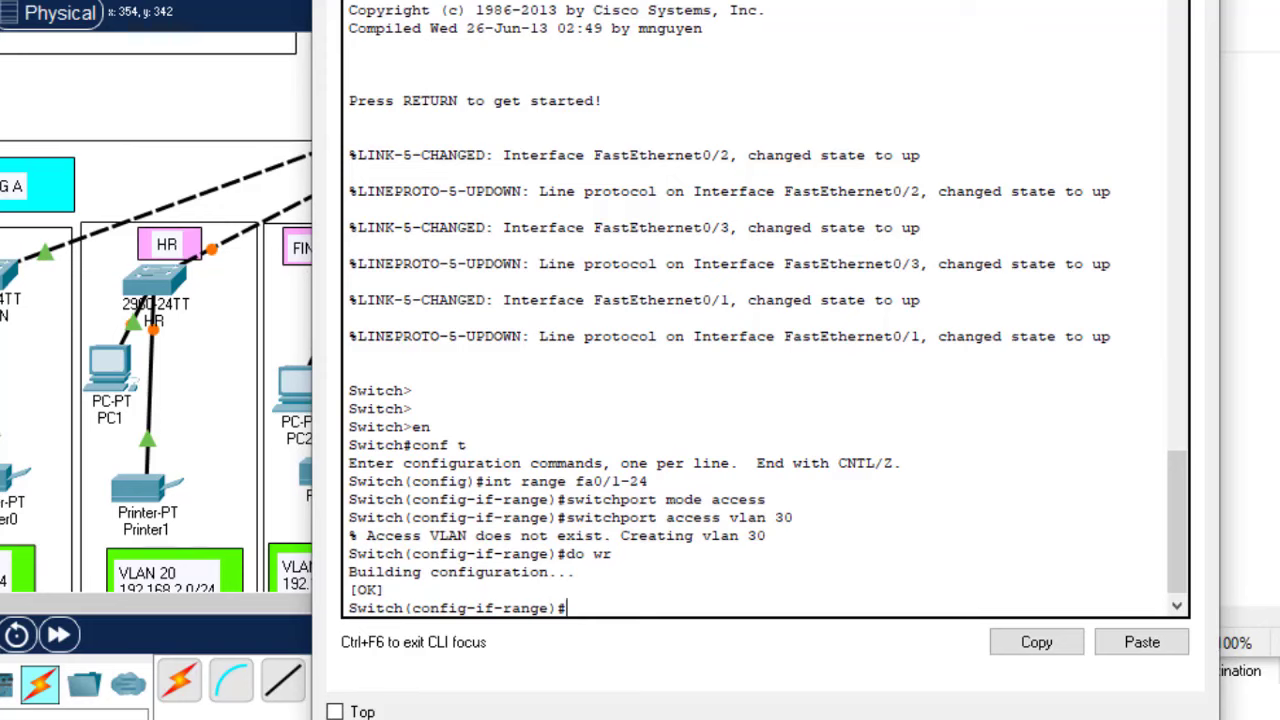
# Step: Switch to Notepad and set the VLAN number in the switchport access command to 40
pyautogui.hotkey('alt', 'Tab')
pyautogui.click(889, 112)
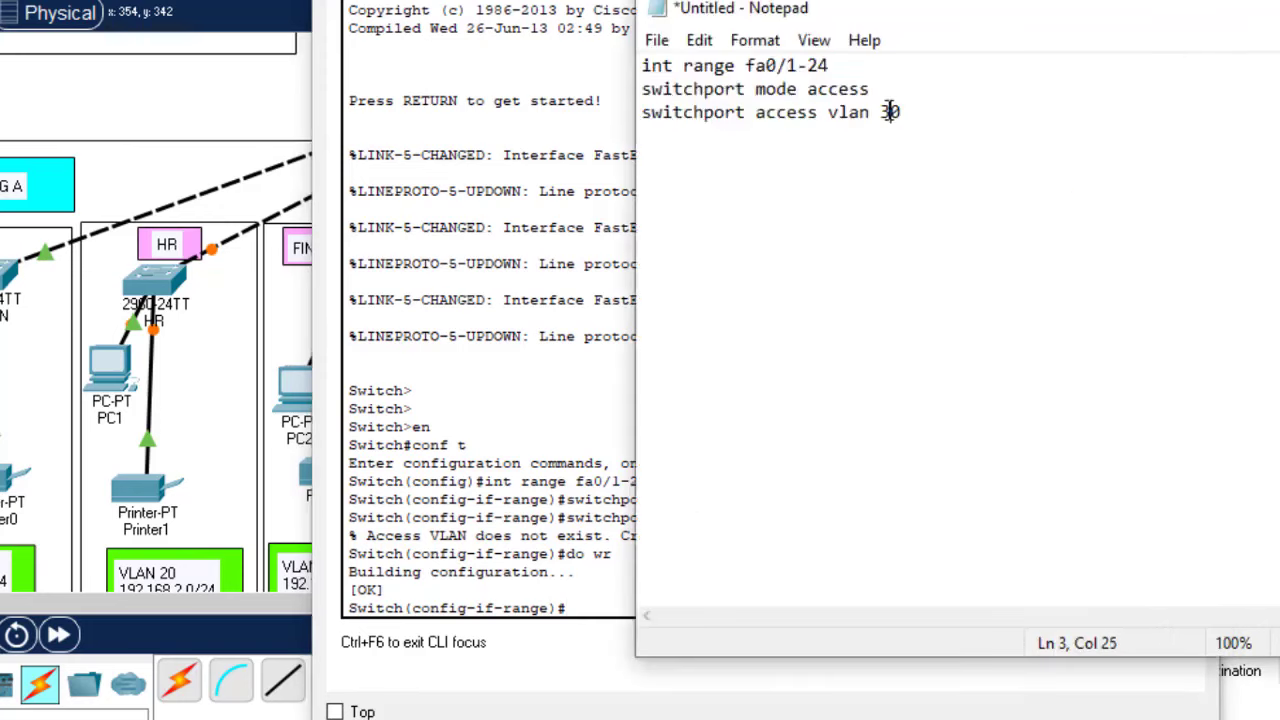
pyautogui.press('BackSpace')
pyautogui.write('4')
# Step: Add the lines do wr and exit below the access VLAN command and copy all the lines
pyautogui.click(943, 111)
pyautogui.press('Return')
pyautogui.write('do wr')
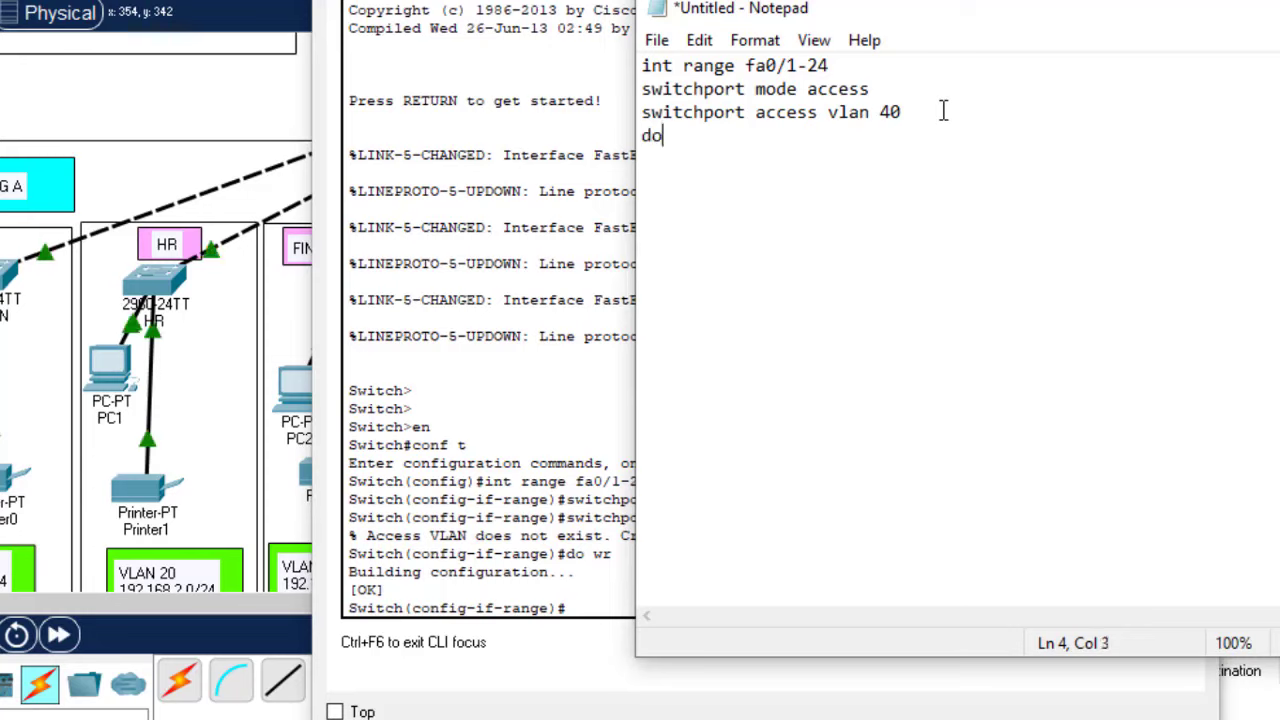
pyautogui.press('Return')
pyautogui.press('Return')
pyautogui.write('ex')
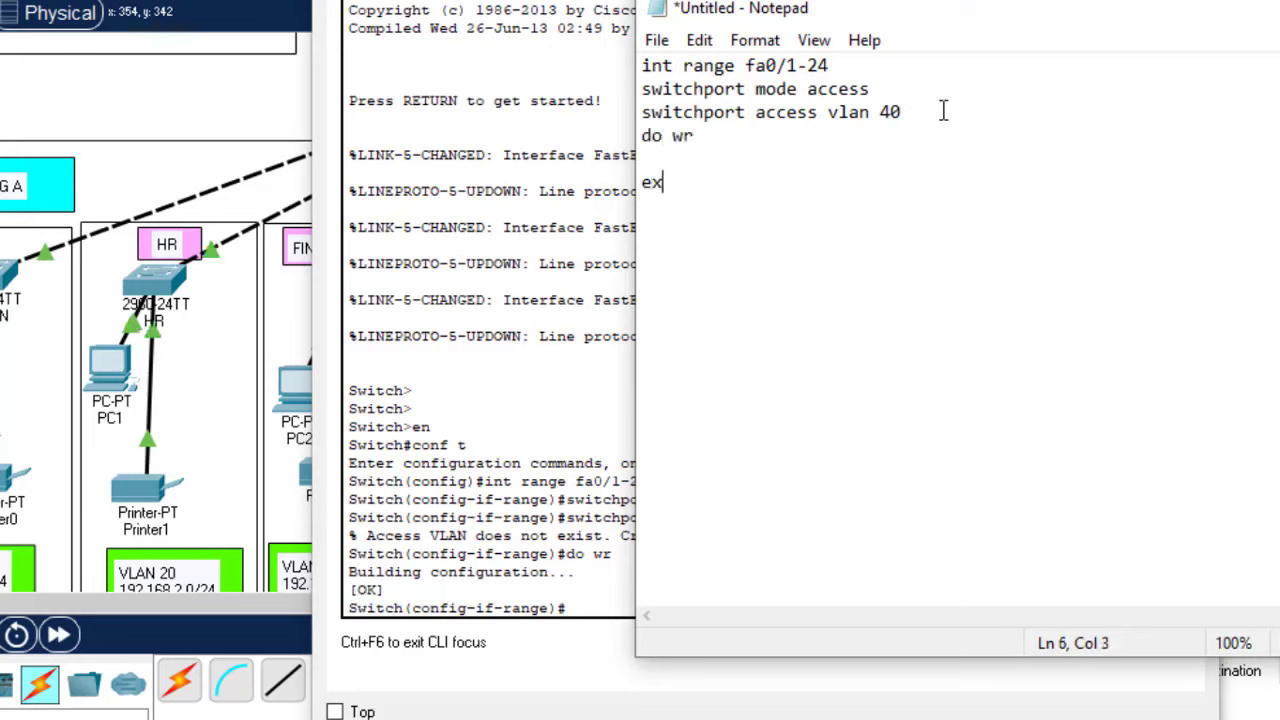
pyautogui.write('it')
pyautogui.press('Return')
pyautogui.press('Return')
pyautogui.hotkey('ctrl', 'a')
pyautogui.hotkey('ctrl', 'c')
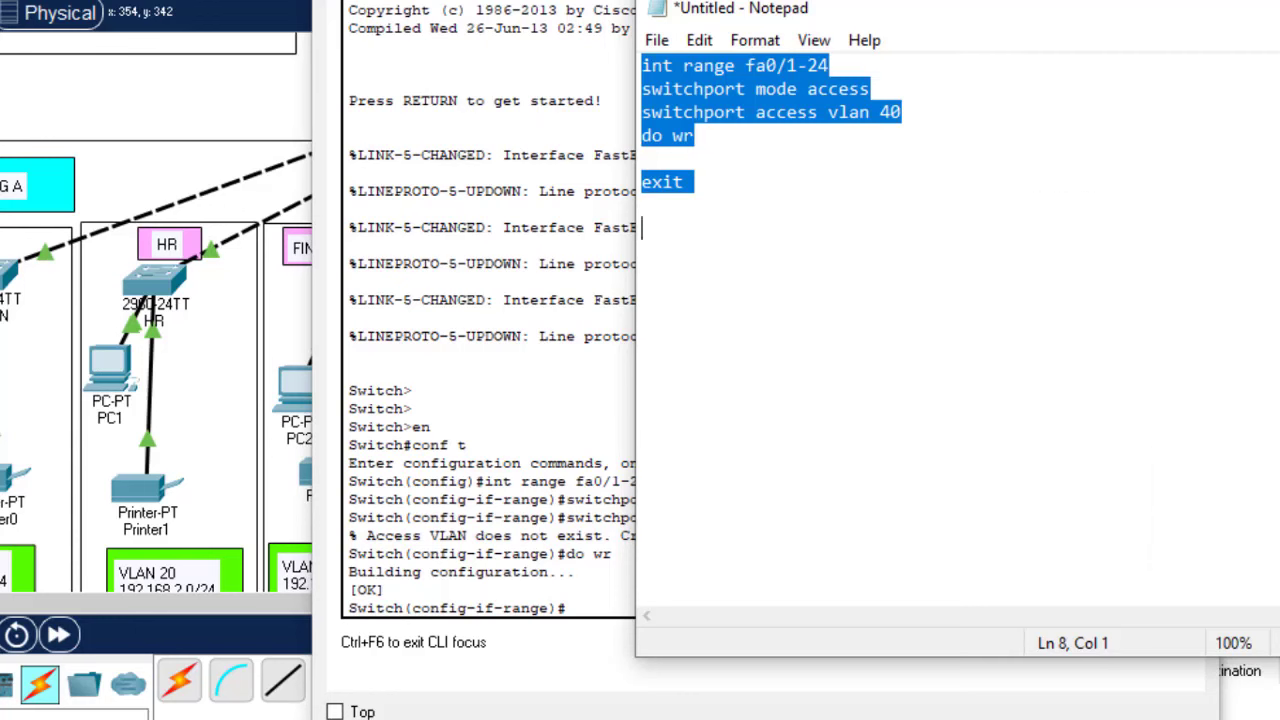
# Step: Close the FINANCE switch, open the BUSINESS switch's command line and enter global configuration mode with en and conf t
pyautogui.click(355, 222)
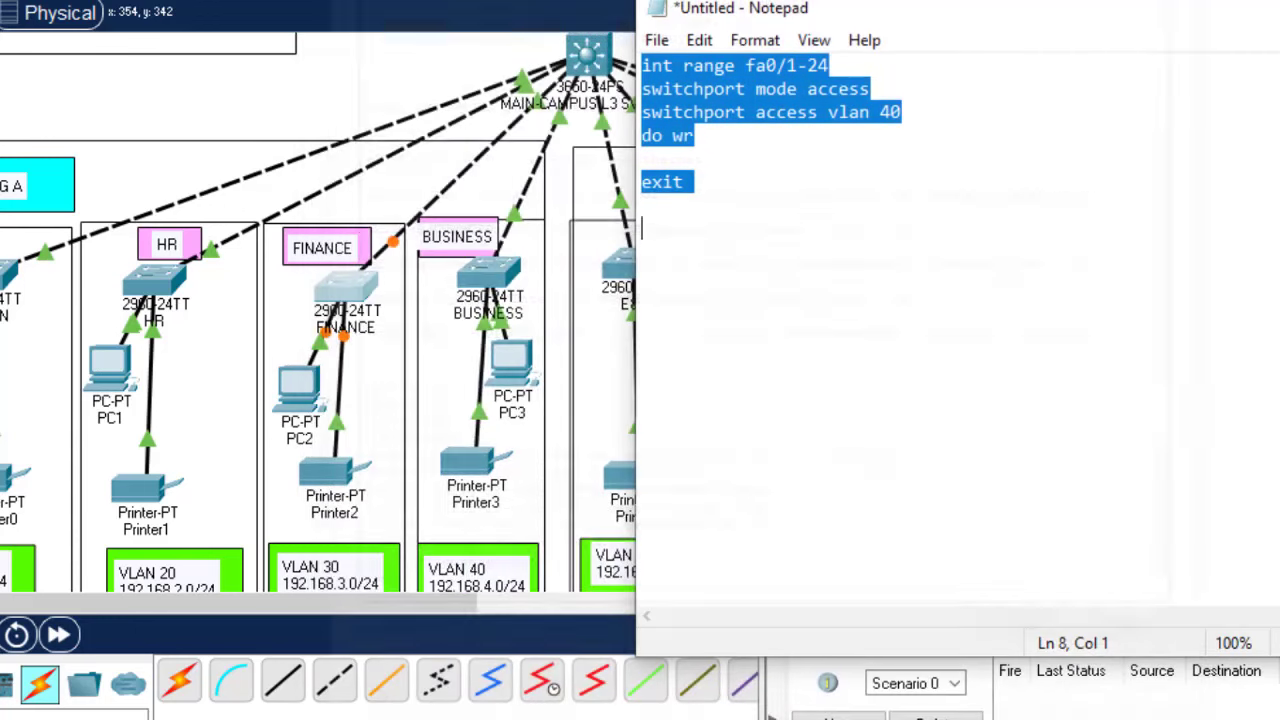
pyautogui.click(506, 278)
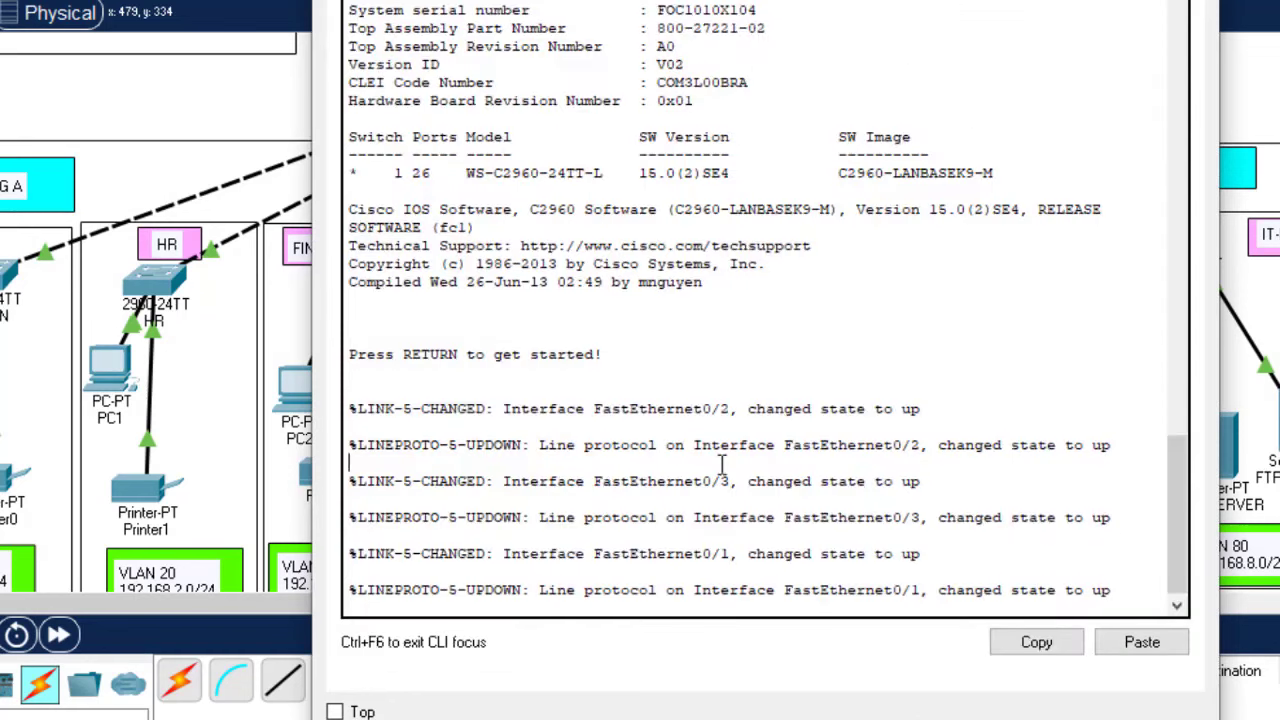
pyautogui.press('Return')
pyautogui.press('Return')
pyautogui.write('en')
pyautogui.press('Return')
pyautogui.write('co')
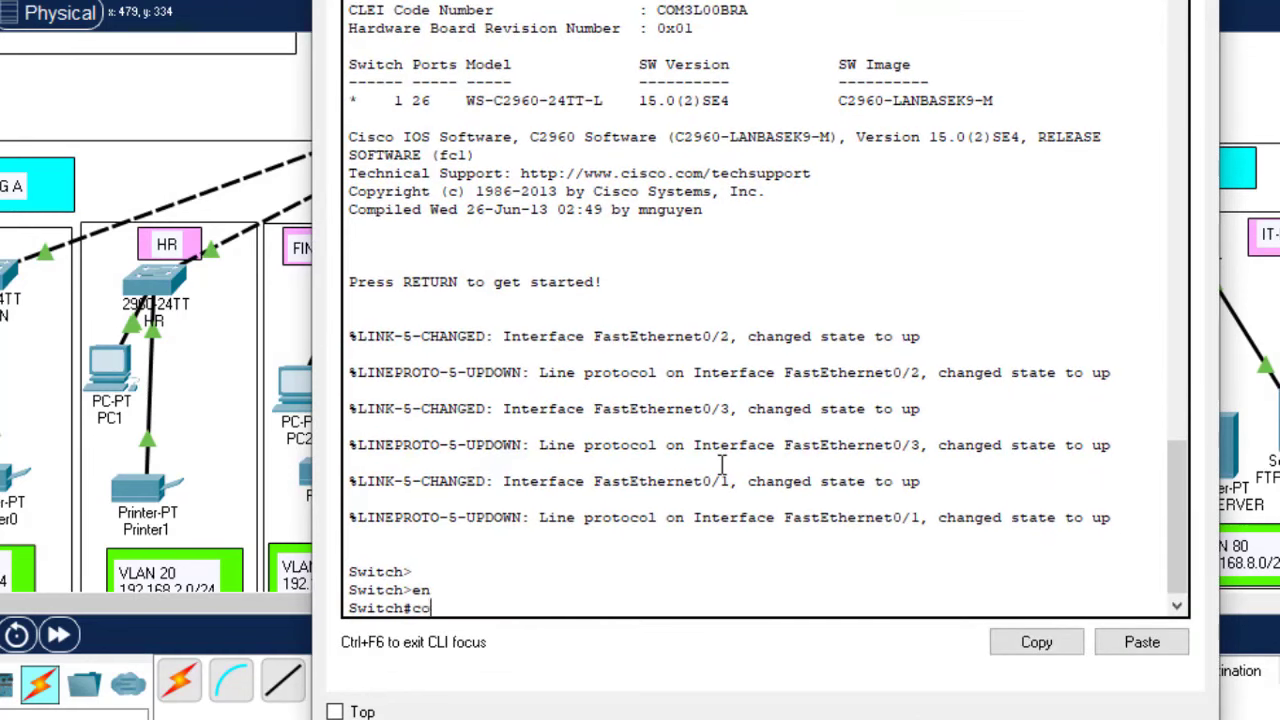
pyautogui.write('nf t')
pyautogui.press('Return')
pyautogui.press('Return')
pyautogui.press('Return')
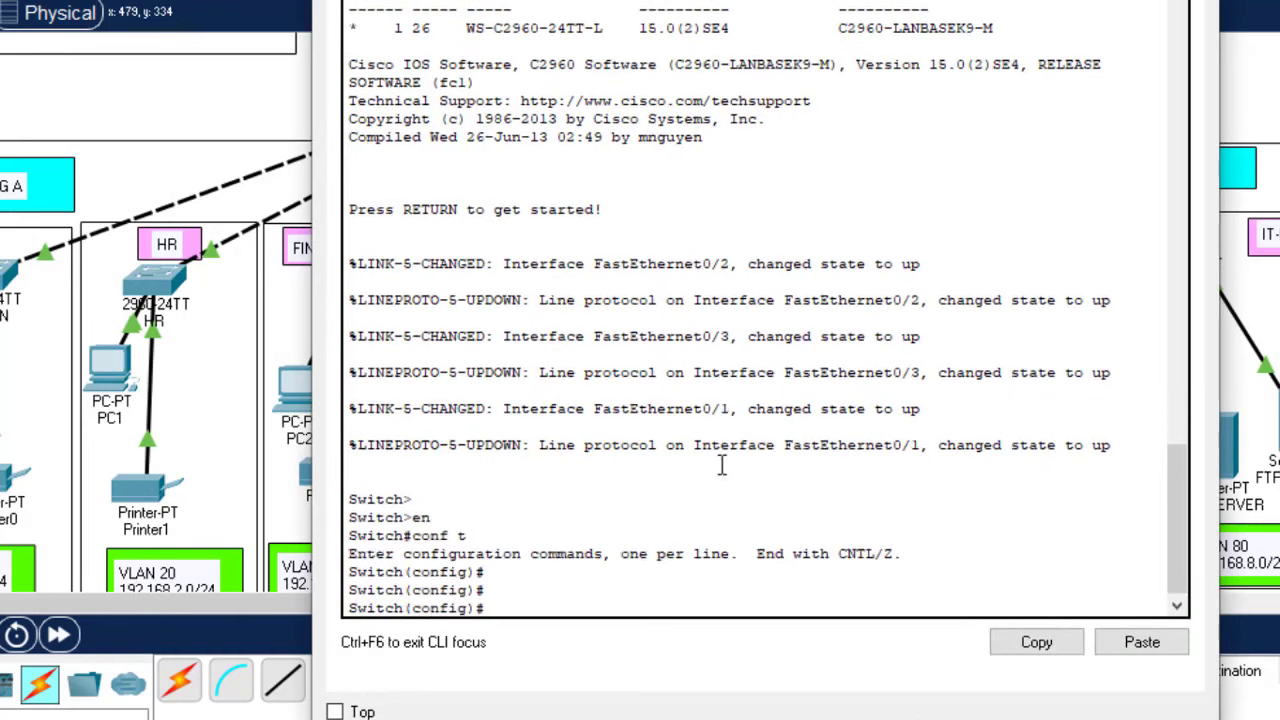
# Step: Paste the commands to put the BUSINESS switch's ports fa0/1-24 in access VLAN 40 and save, and close its window
pyautogui.hotkey('alt', 'Tab')
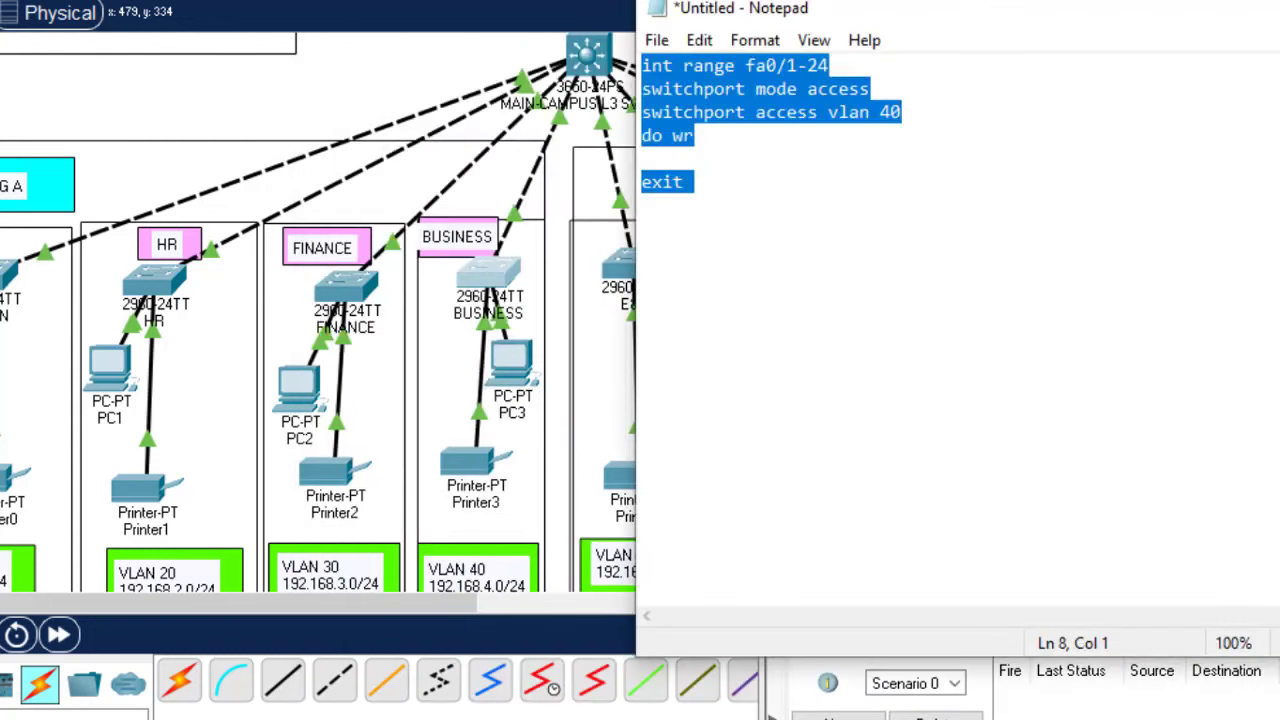
pyautogui.click(749, 686)
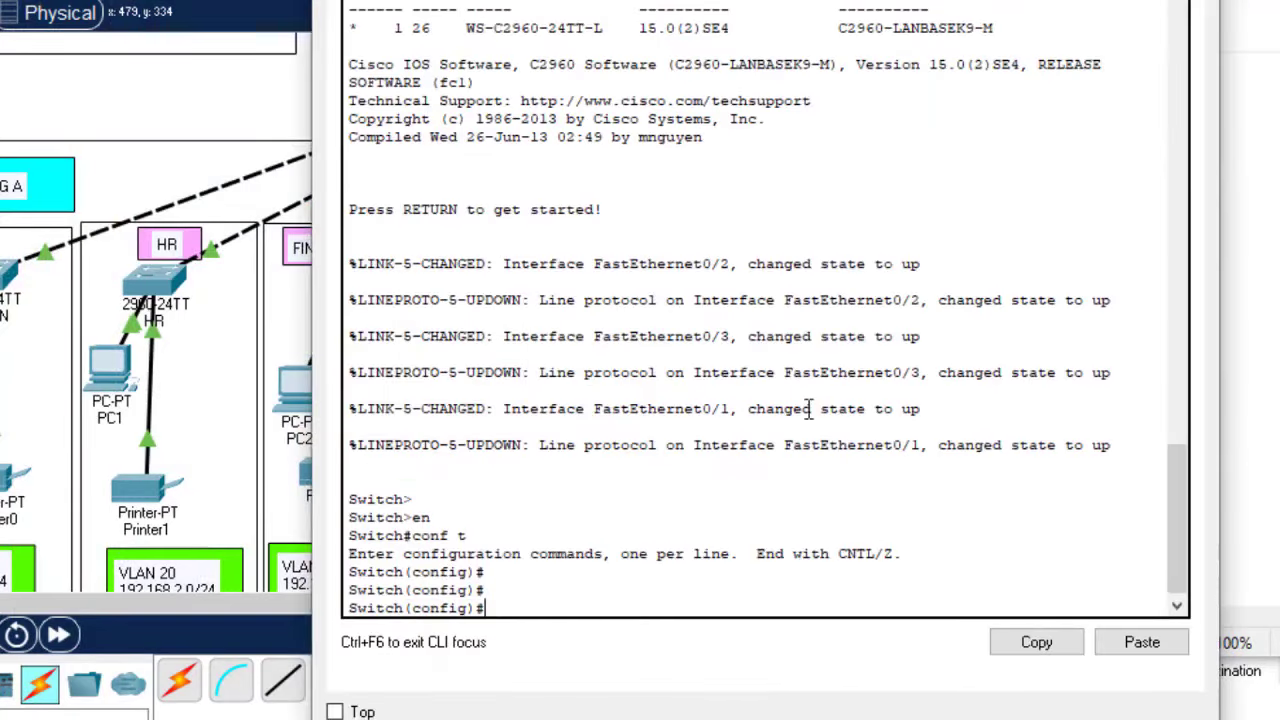
pyautogui.click(1140, 642)
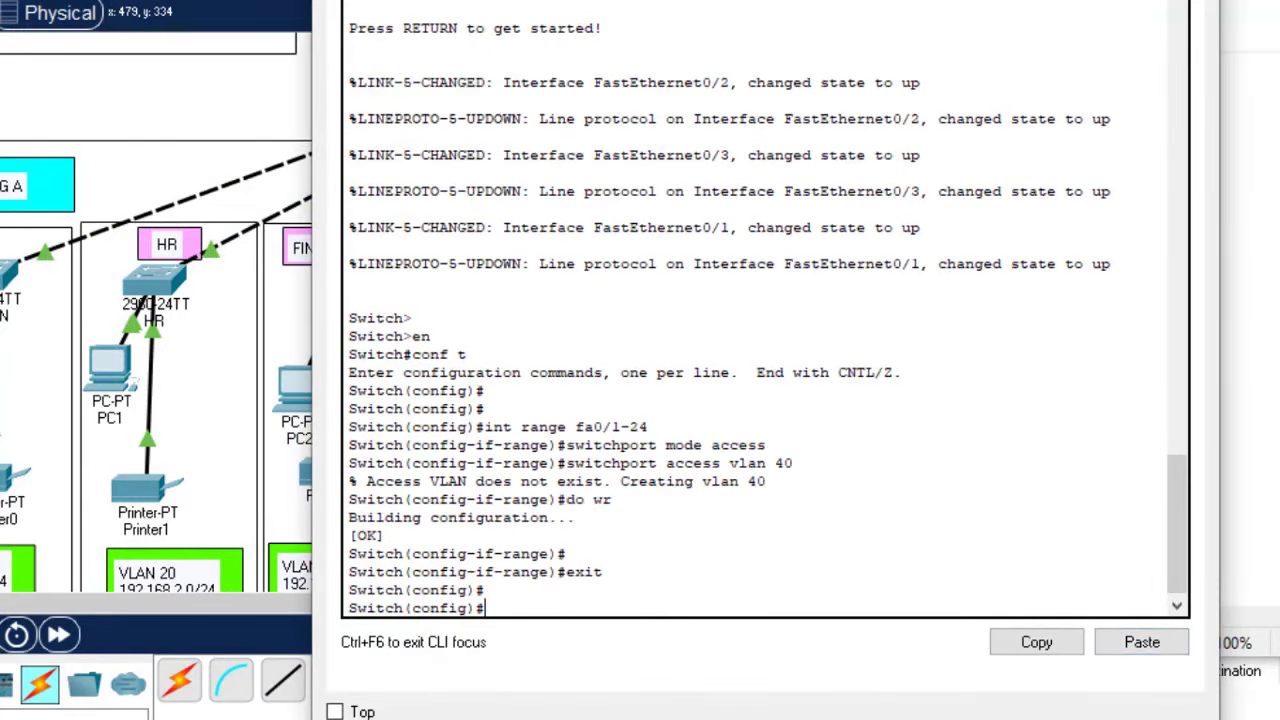
pyautogui.hotkey('alt', 'F4')
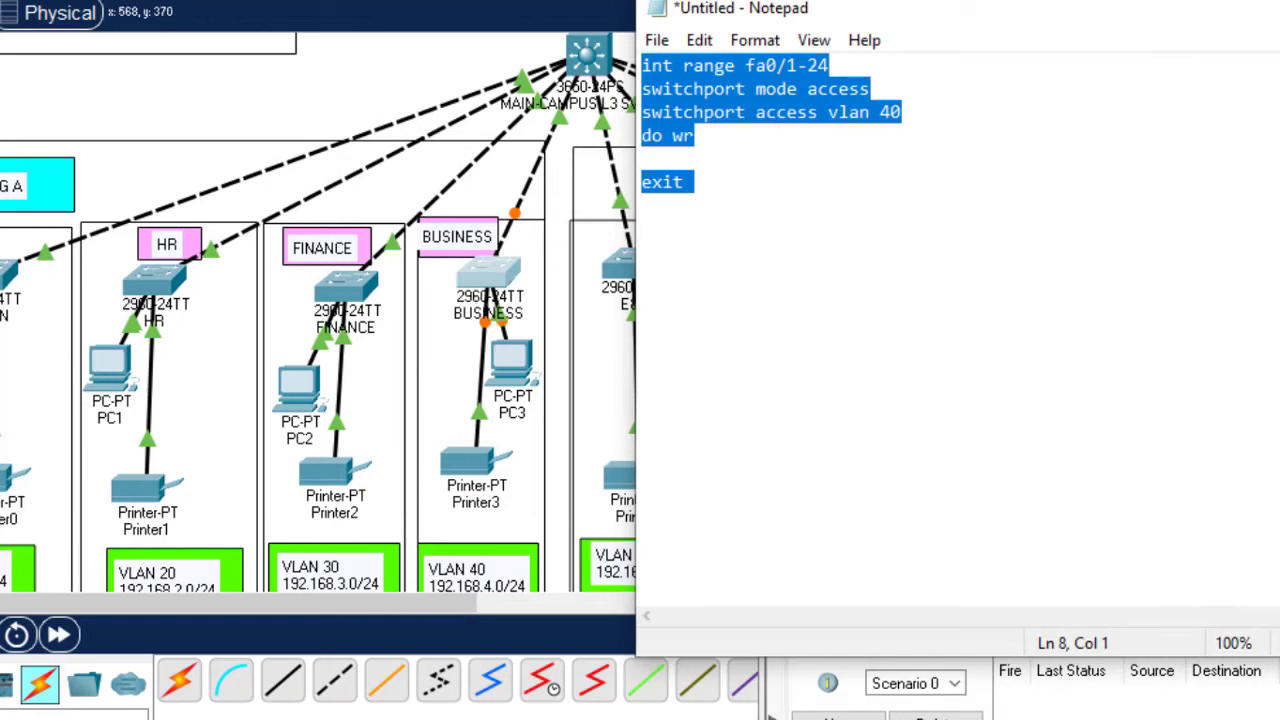
# Step: Open the E&C switch's command line in Building B and enter global configuration mode with en and conf t
pyautogui.click(728, 294)
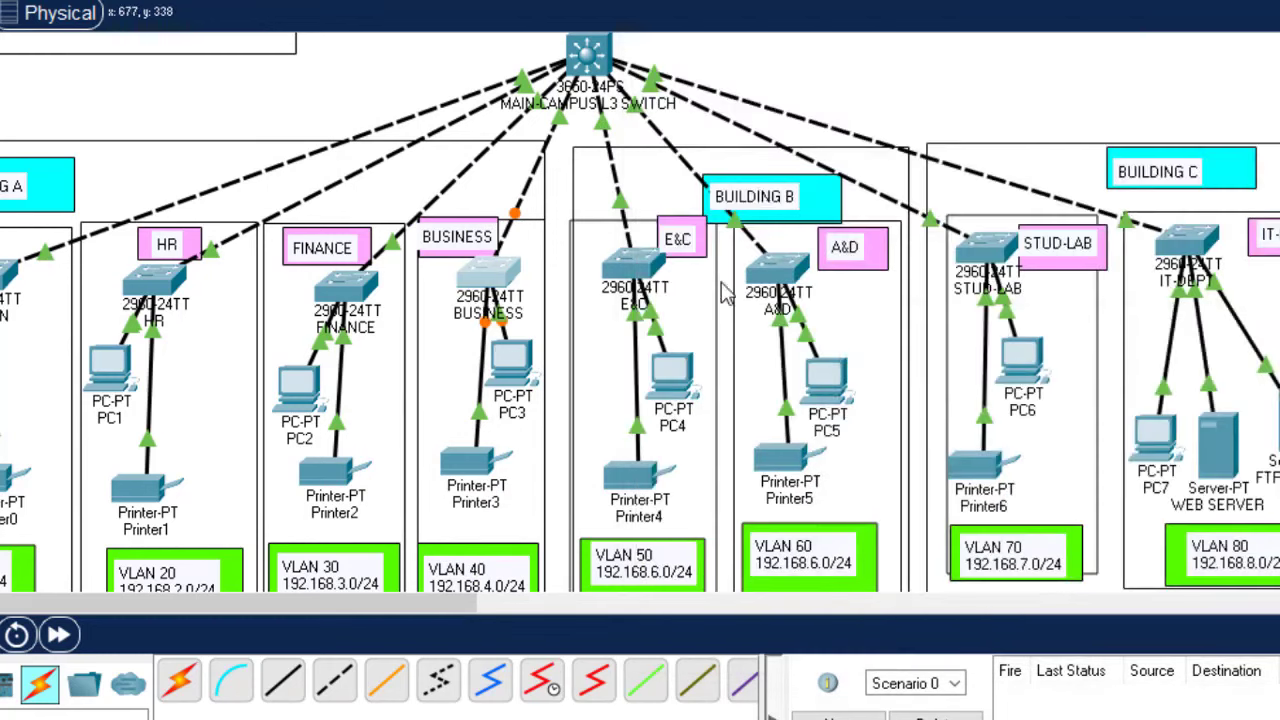
pyautogui.click(630, 268)
pyautogui.click(825, 5)
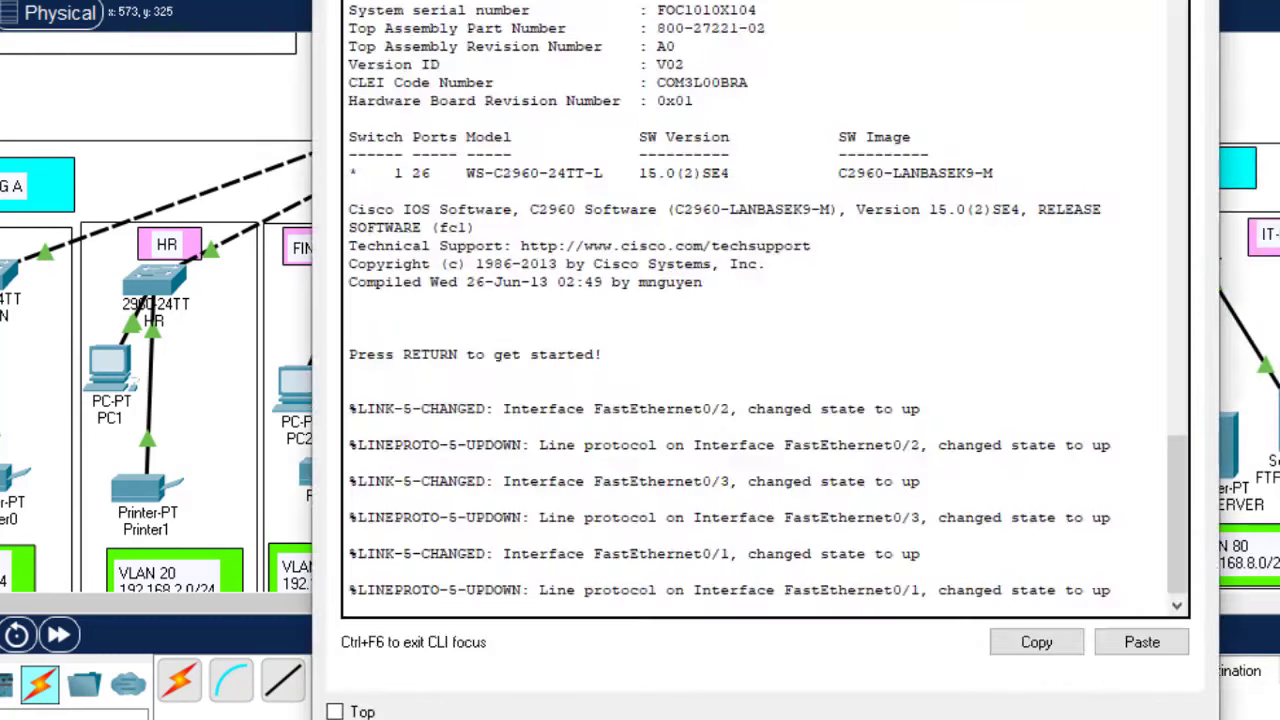
pyautogui.press('Return')
pyautogui.press('Return')
pyautogui.write('en')
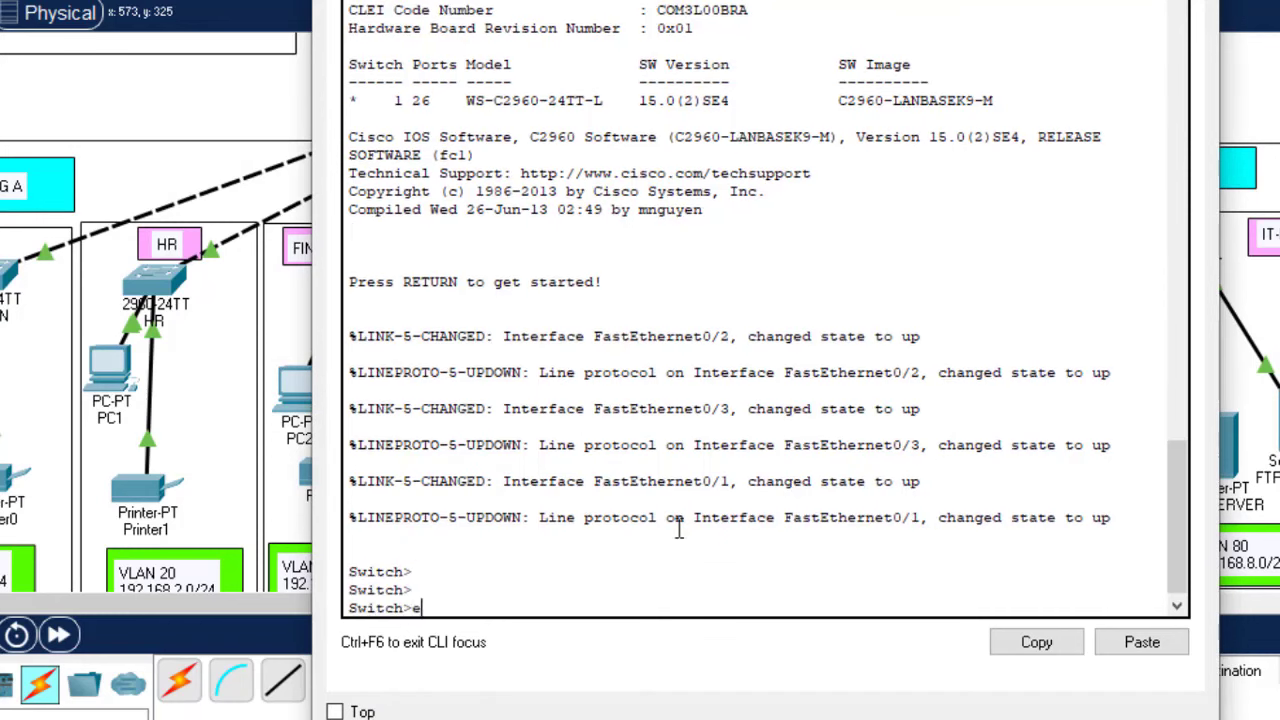
pyautogui.press('Return')
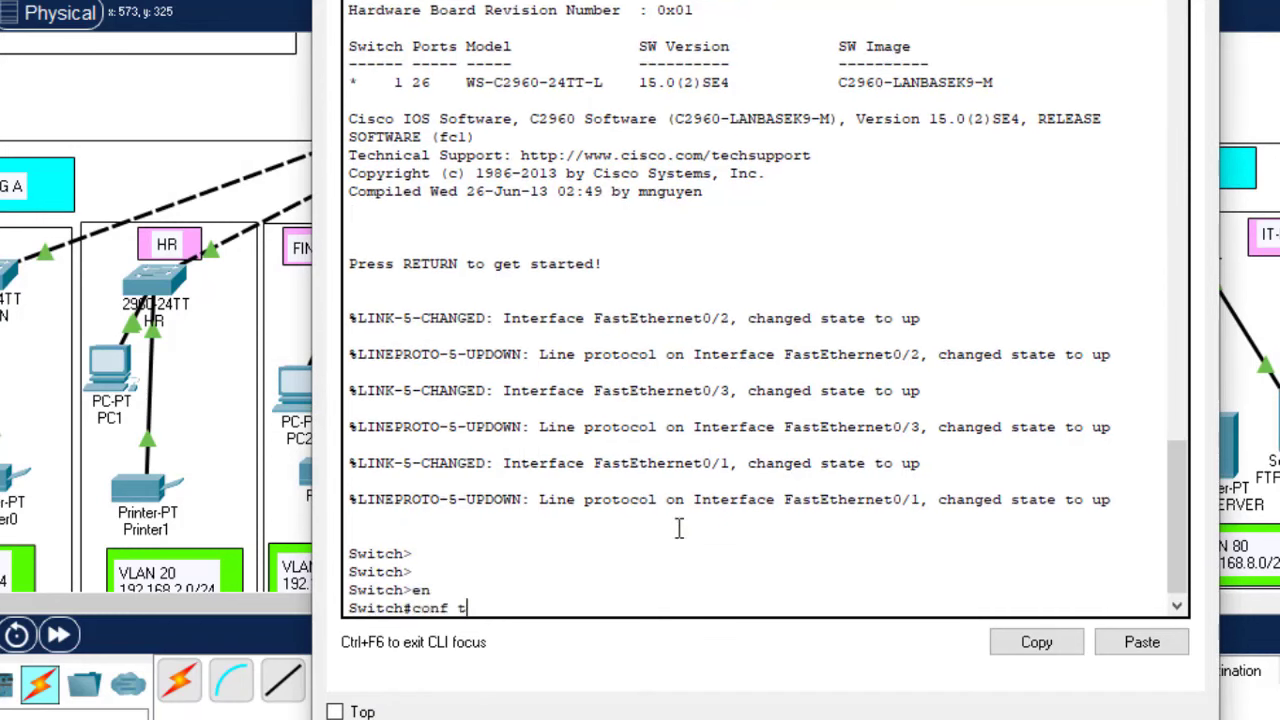
pyautogui.write('conf t')
pyautogui.press('Return')
pyautogui.press('Return')
pyautogui.press('Return')
pyautogui.press('Return')
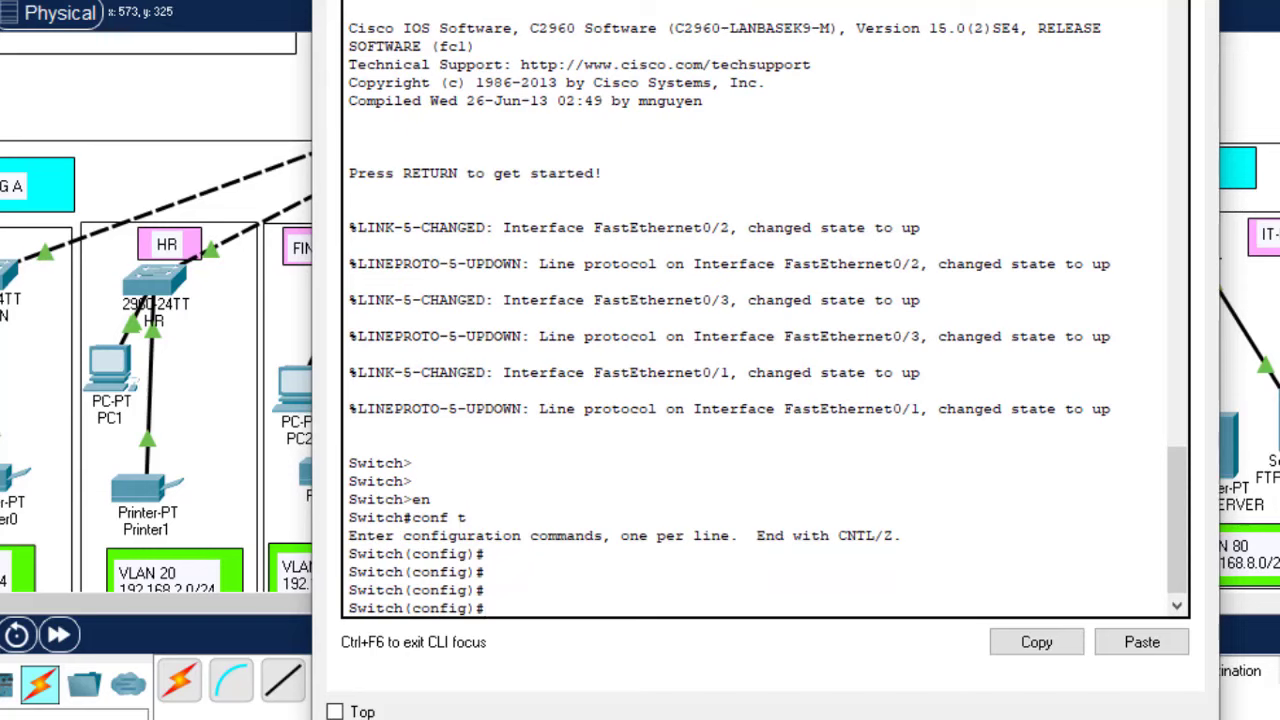
# Step: Switch to Notepad, set the VLAN number in the commands to 50 and copy all the lines
pyautogui.hotkey('alt', 'Tab')
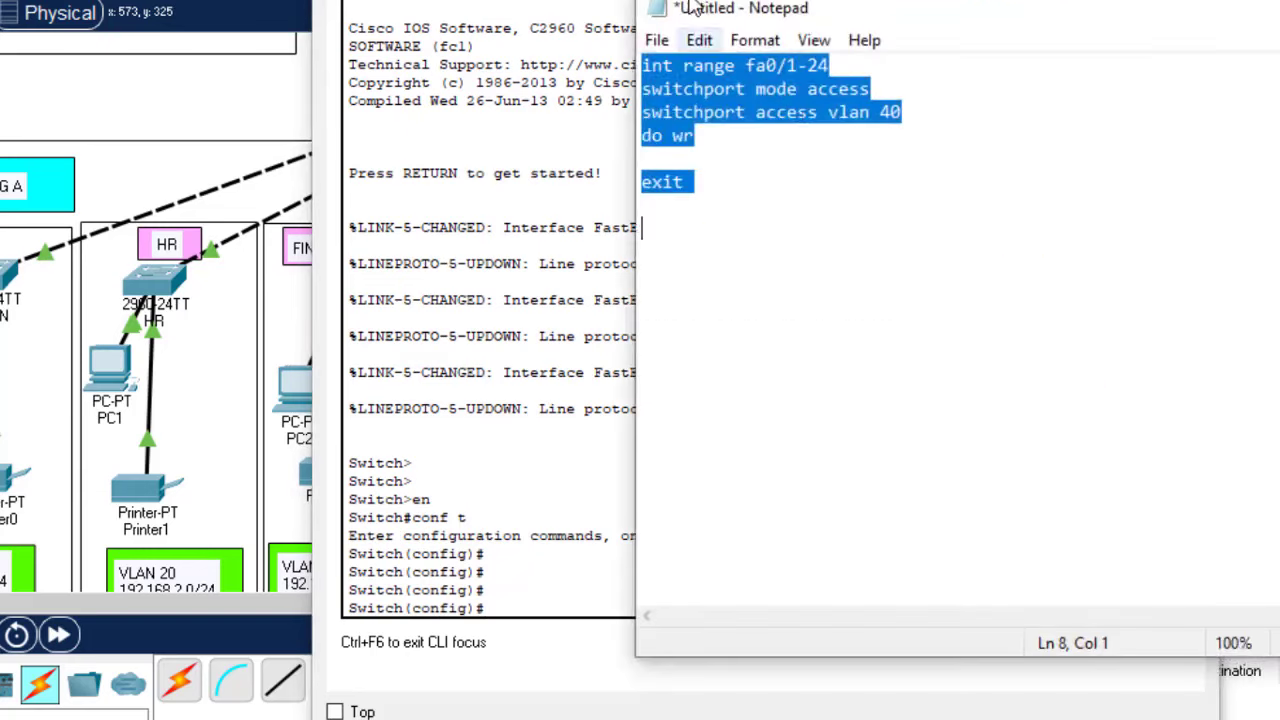
pyautogui.click(893, 120)
pyautogui.press('BackSpace')
pyautogui.write('5')
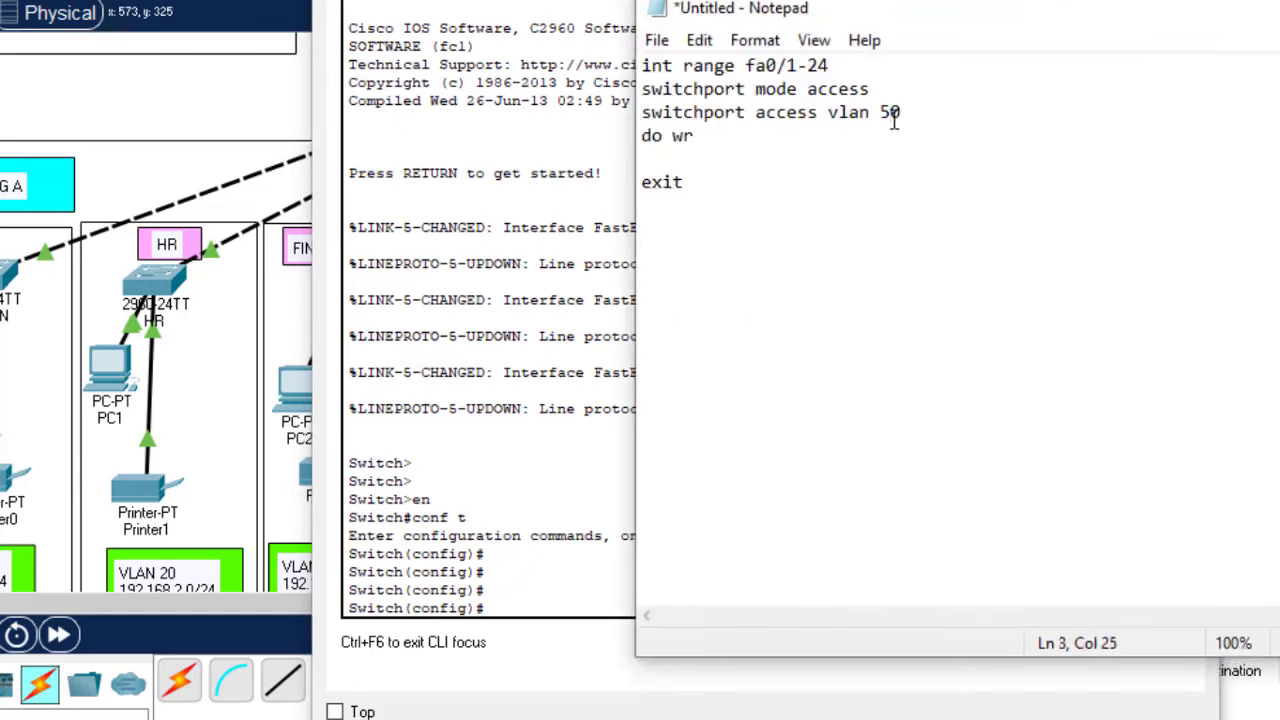
pyautogui.hotkey('ctrl', 'a')
pyautogui.hotkey('ctrl', 'c')
# Step: Paste the commands to put the E&C switch's ports fa0/1-24 in access VLAN 50 and save, and close its window
pyautogui.click(520, 605)
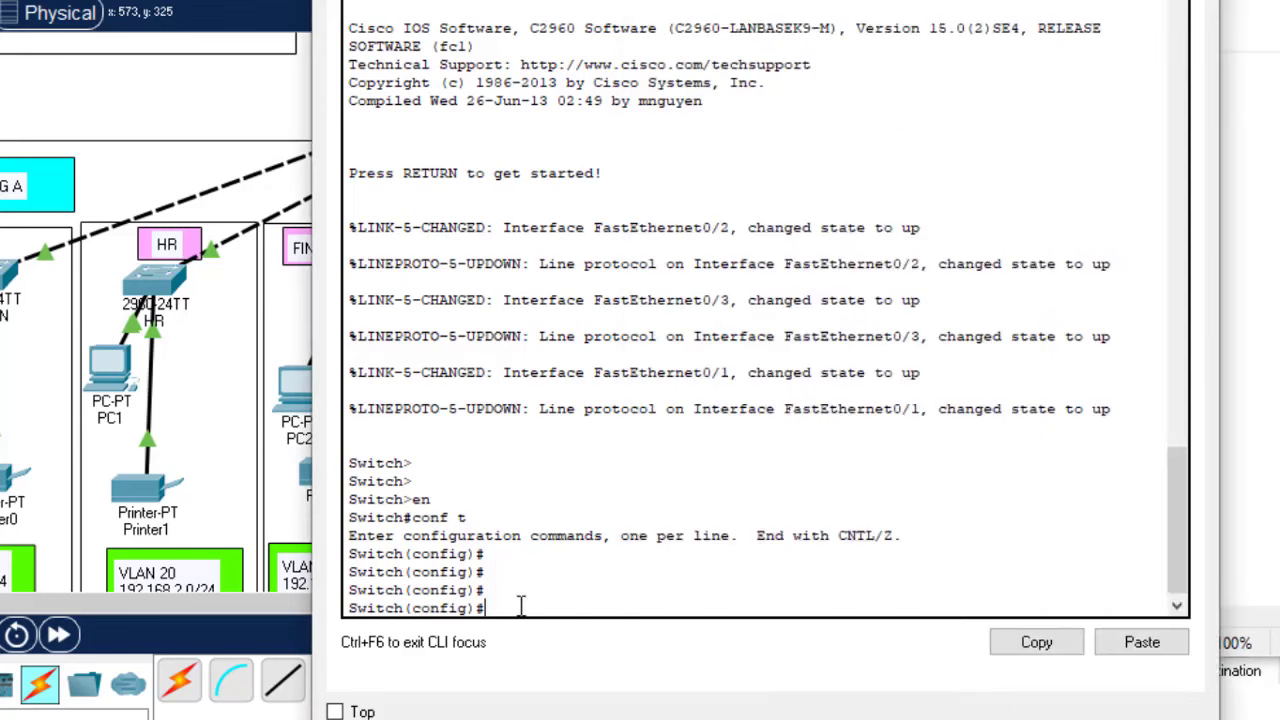
pyautogui.click(1142, 641)
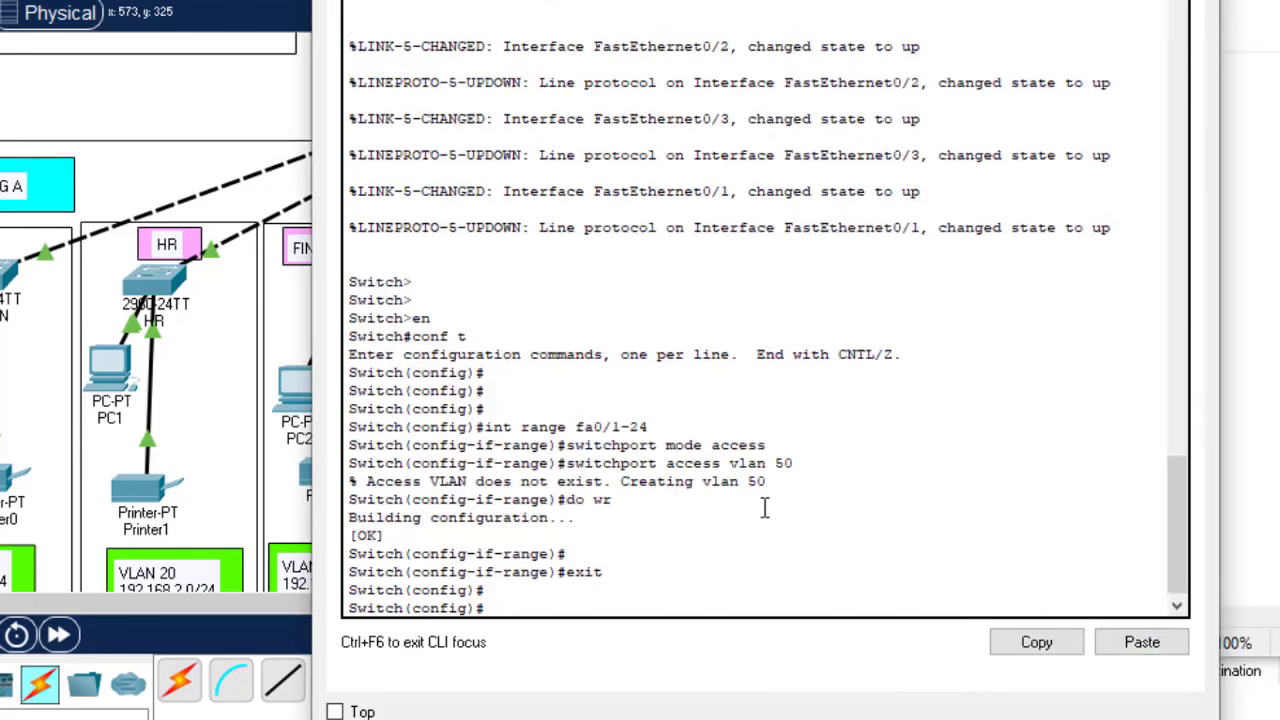
pyautogui.hotkey('alt', 'F4')
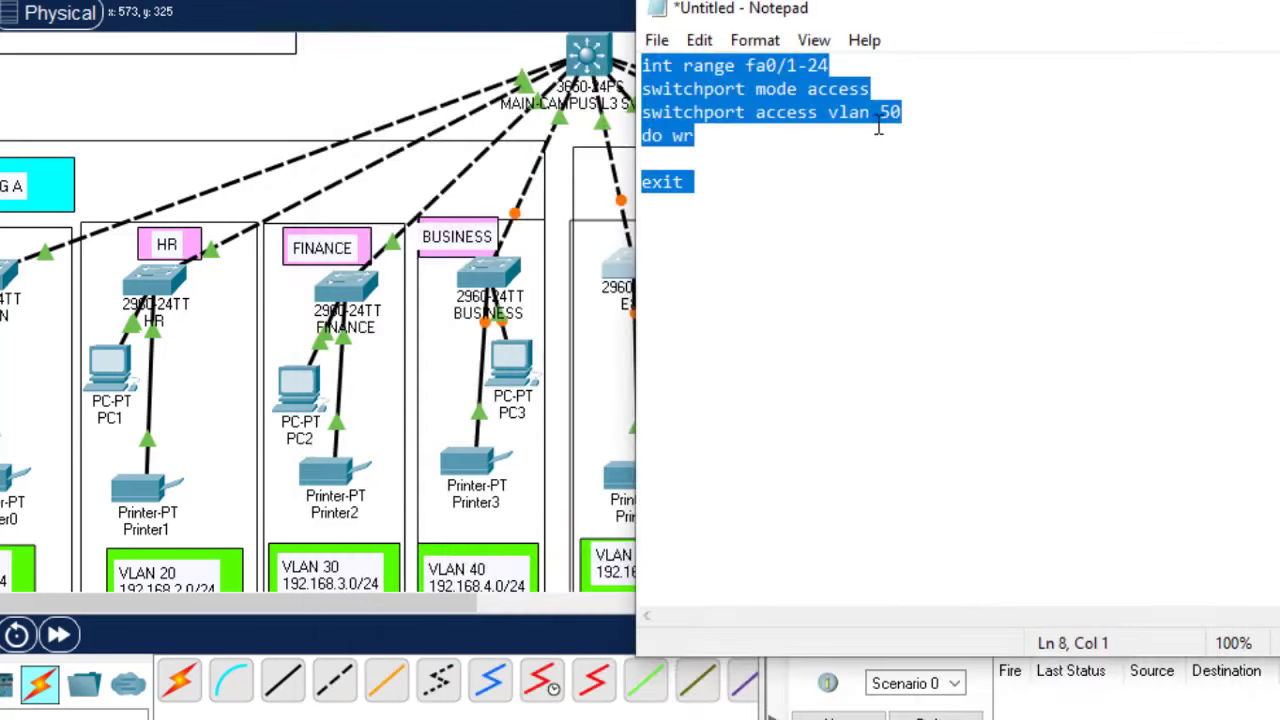
# Step: Set the VLAN number in the Notepad commands to 60 and copy all the lines
pyautogui.click(890, 112)
pyautogui.press('BackSpace')
pyautogui.write('6')
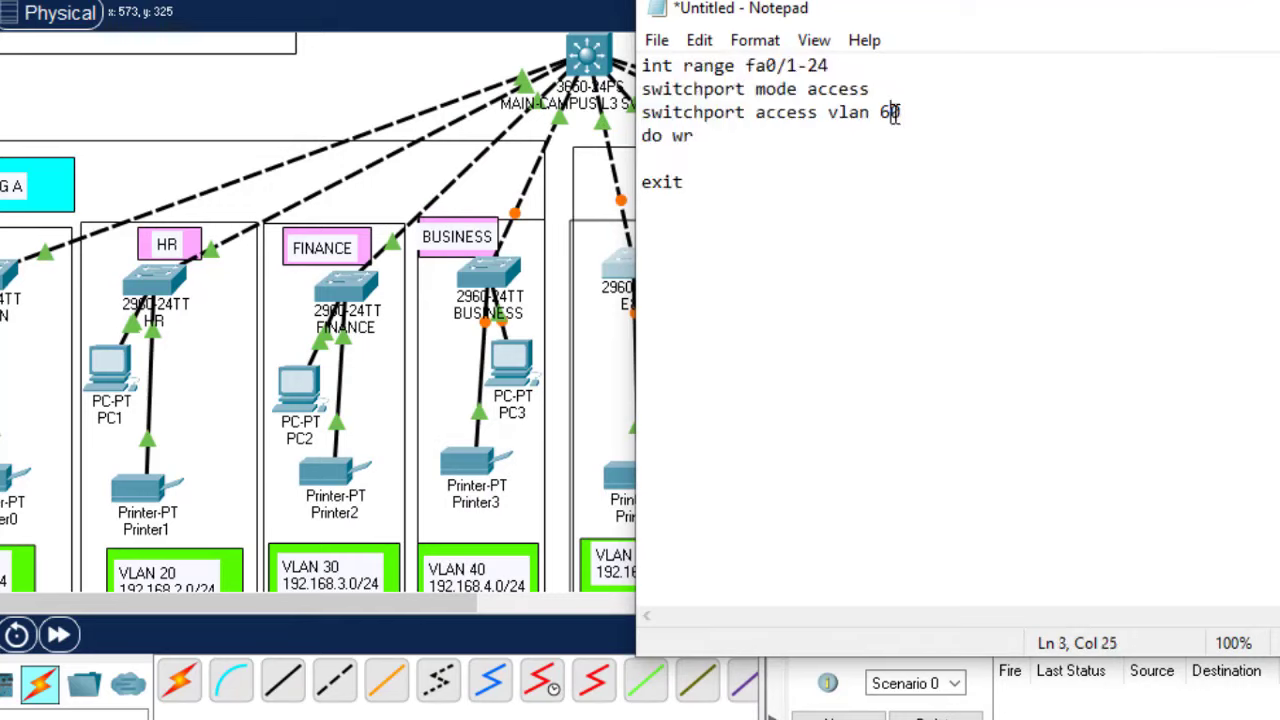
pyautogui.hotkey('ctrl', 'a')
pyautogui.hotkey('ctrl', 'c')
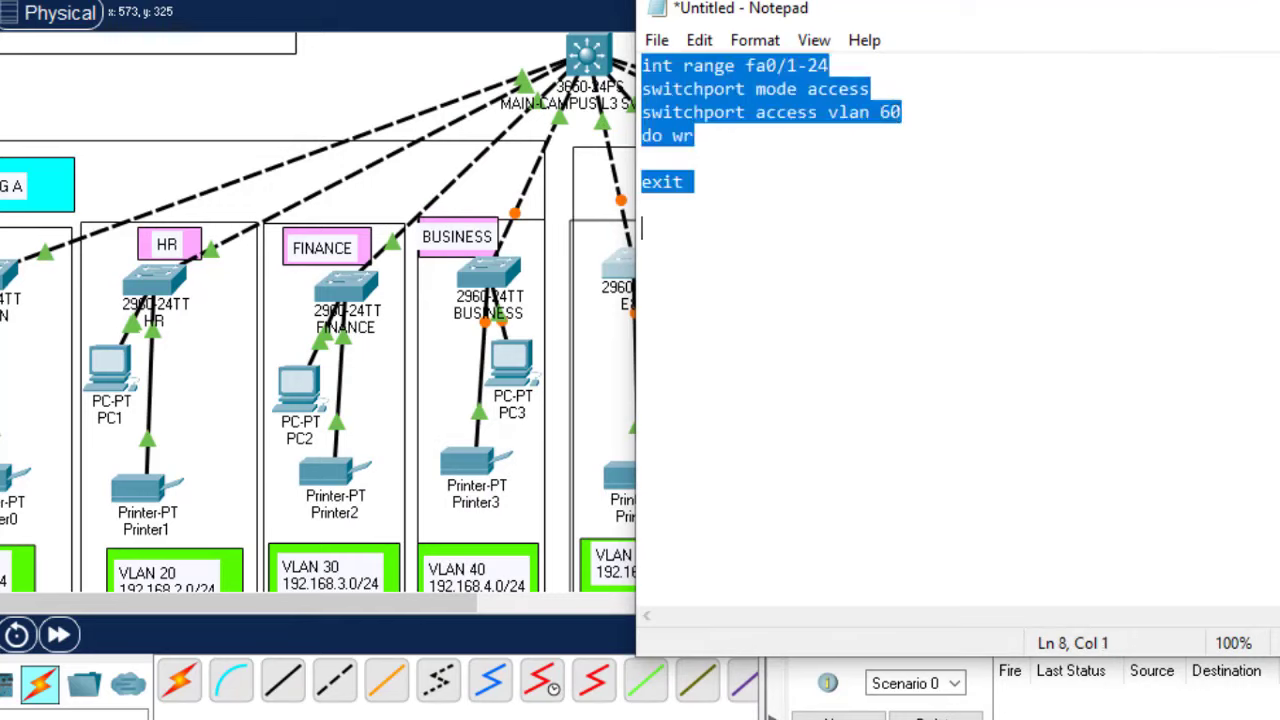
# Step: Enter global configuration mode on Building B's A&D switch and paste the commands to put ports fa0/1-24 in access VLAN 60 and save
pyautogui.hotkey('alt', 'Tab')
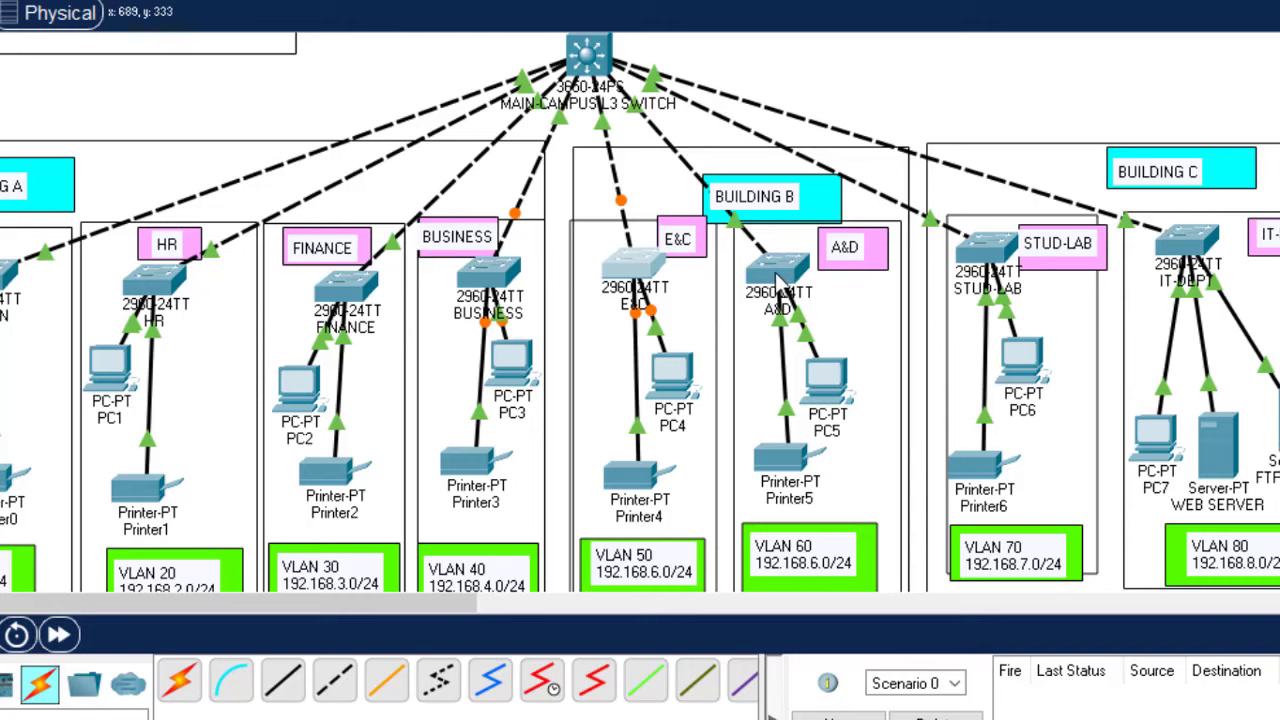
pyautogui.click(770, 268)
pyautogui.click(450, 0)
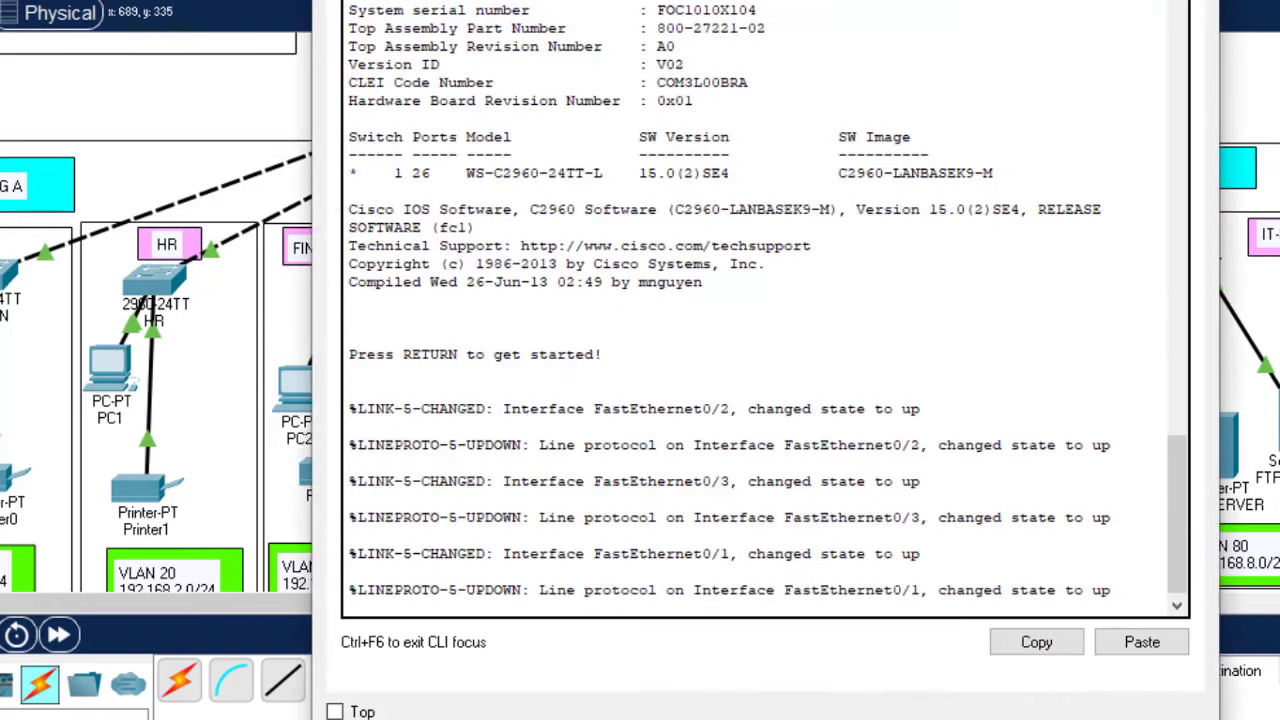
pyautogui.press('Return')
pyautogui.press('Return')
pyautogui.write('en')
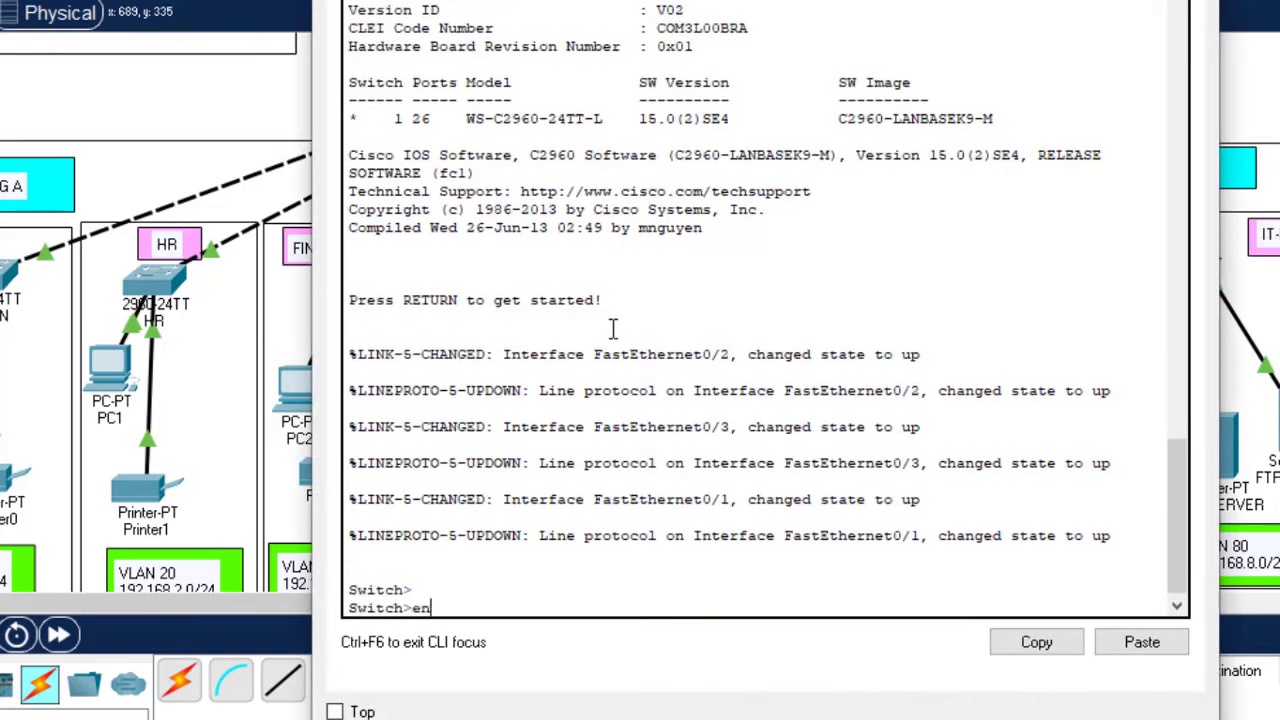
pyautogui.press('Return')
pyautogui.write('conf t')
pyautogui.press('Return')
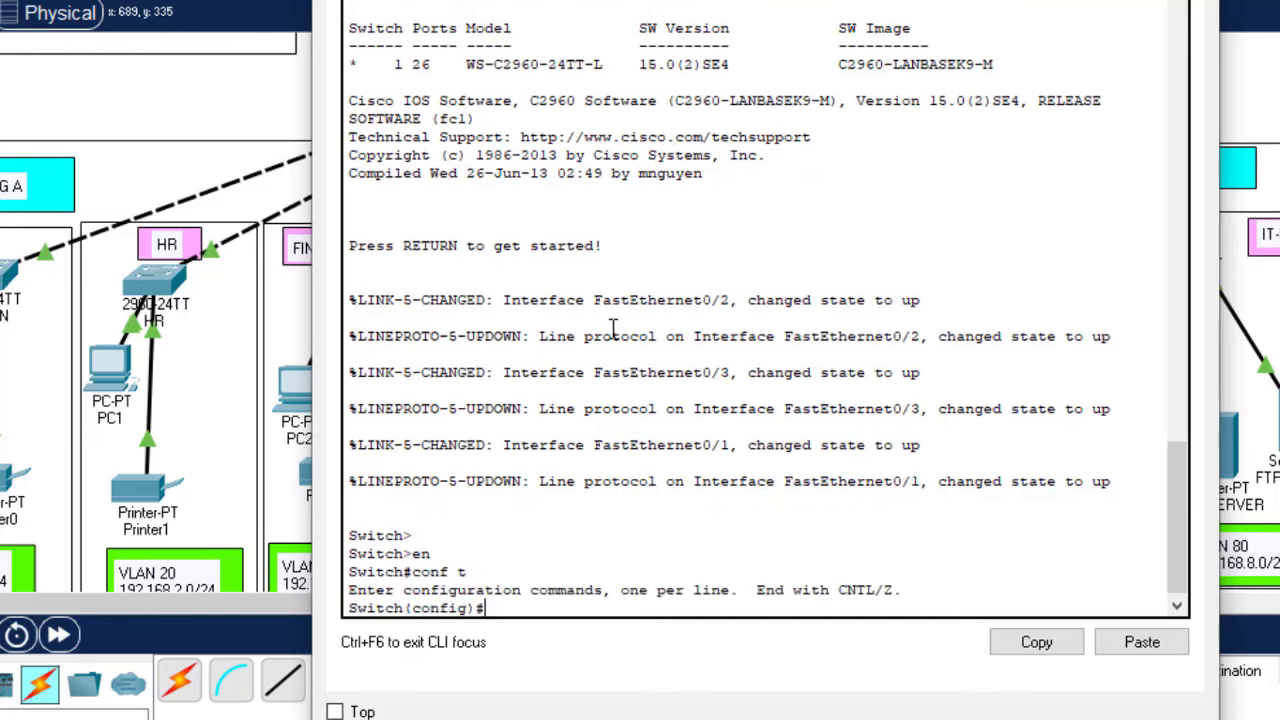
pyautogui.click(1142, 642)
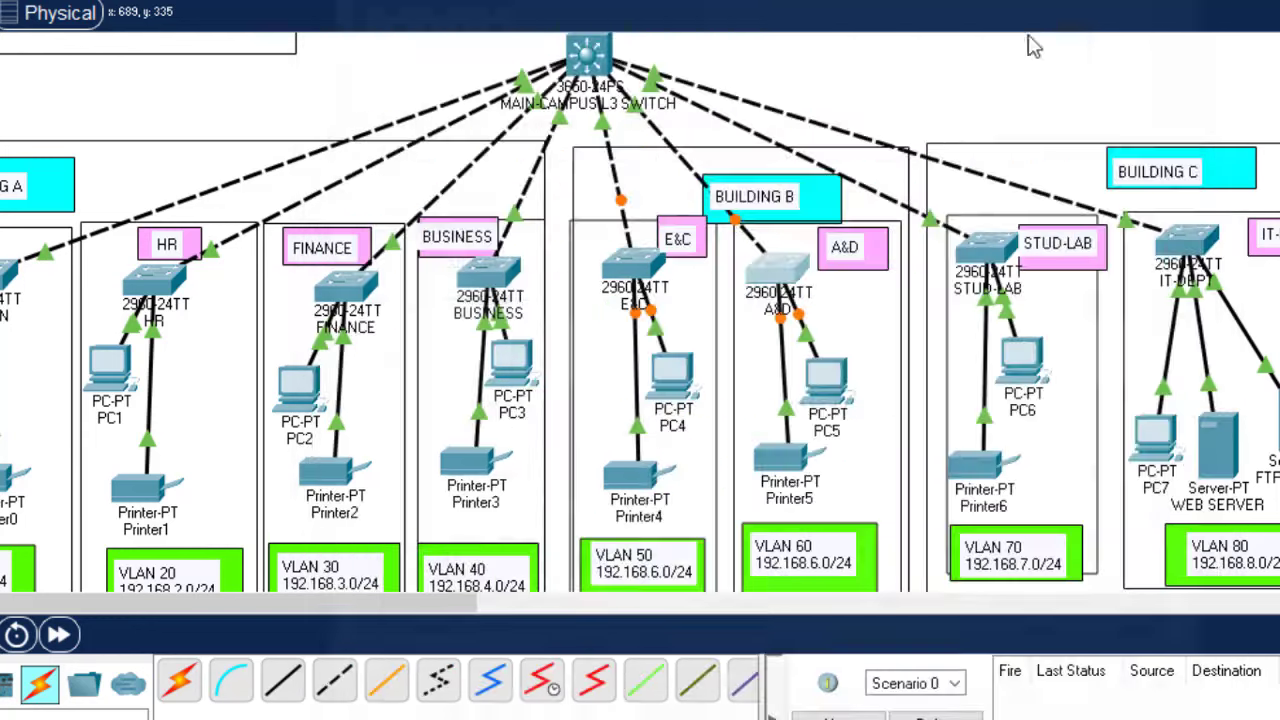
# Step: Open the STUD-LAB switch in Building C, and set the VLAN number in the Notepad commands to 70, copying all the lines
pyautogui.click(986, 288)
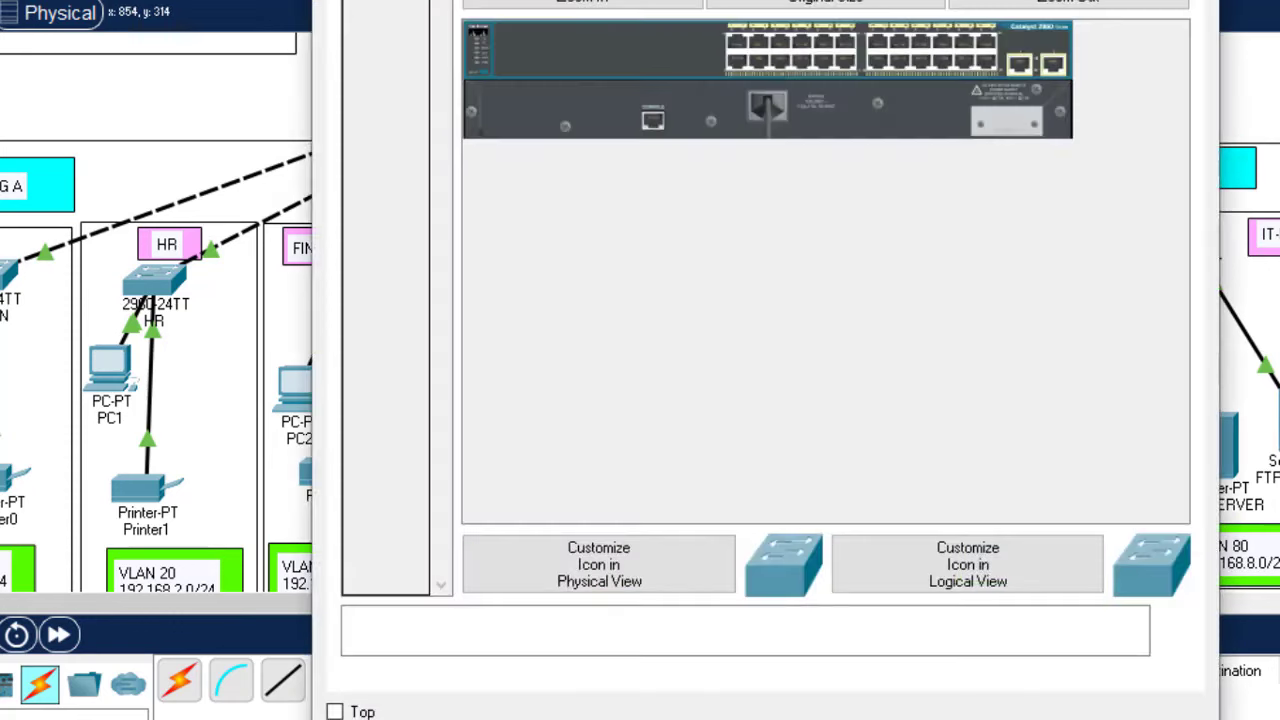
pyautogui.hotkey('alt', 'Tab')
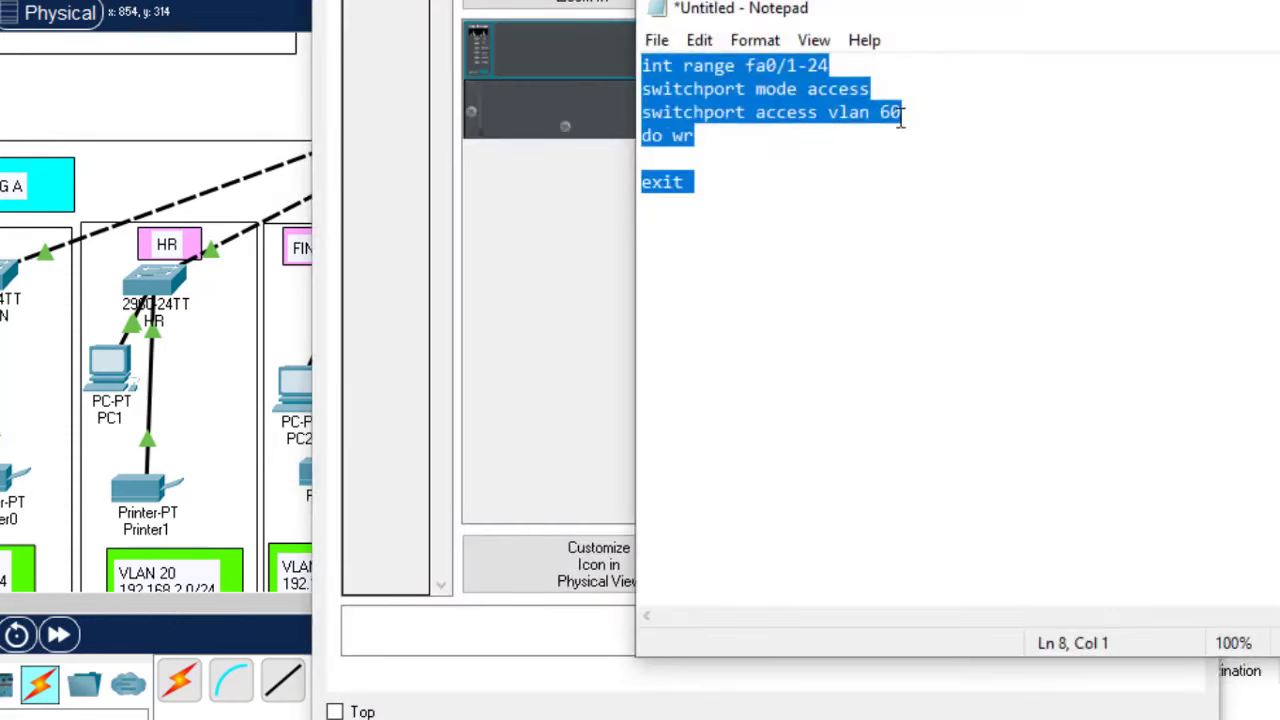
pyautogui.click(891, 115)
pyautogui.press('BackSpace')
pyautogui.write('7')
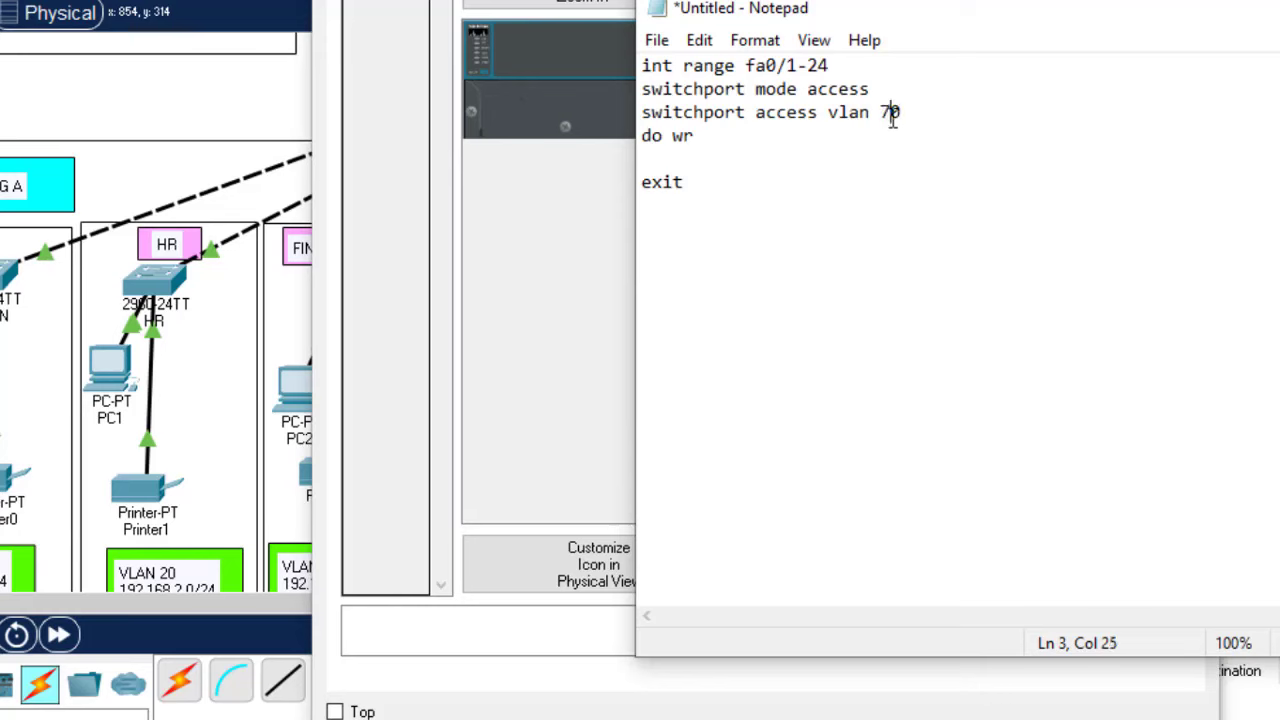
pyautogui.hotkey('ctrl', 'a')
pyautogui.hotkey('ctrl', 'c')
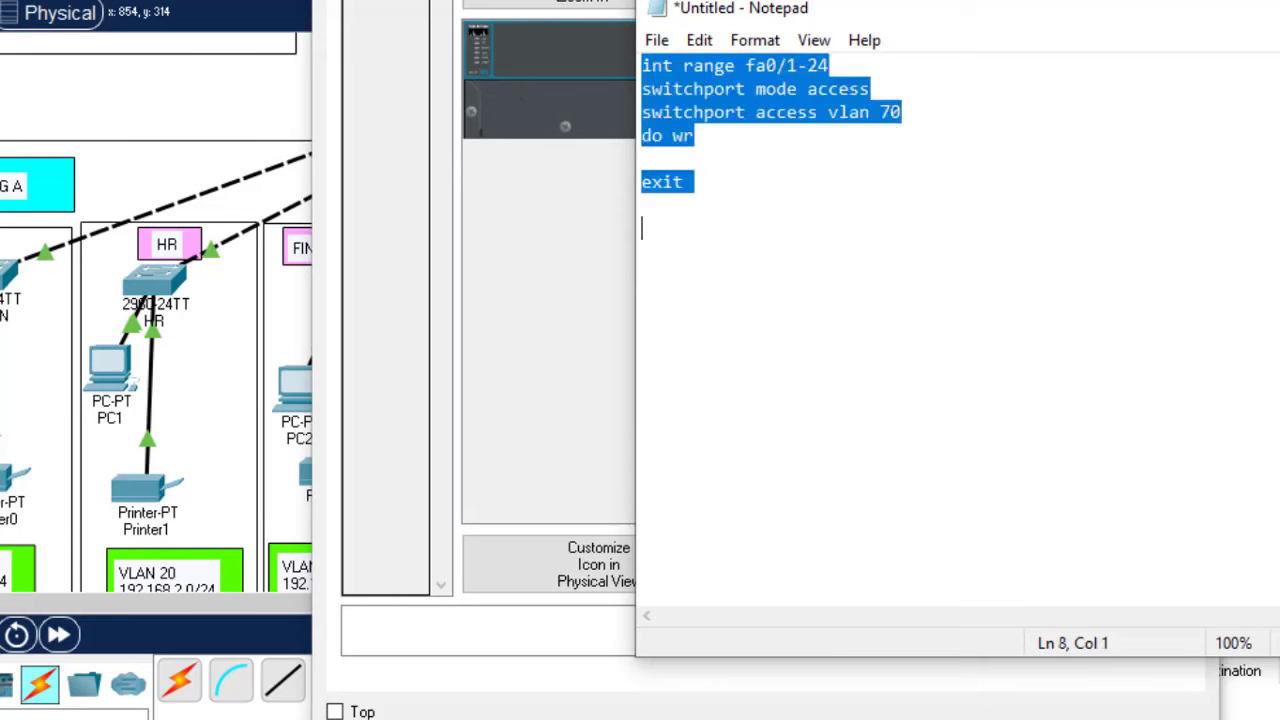
# Step: Enter global configuration mode on the STUD-LAB switch and paste the commands to put ports fa0/1-24 in access VLAN 70 and save
pyautogui.hotkey('alt', 'Tab')
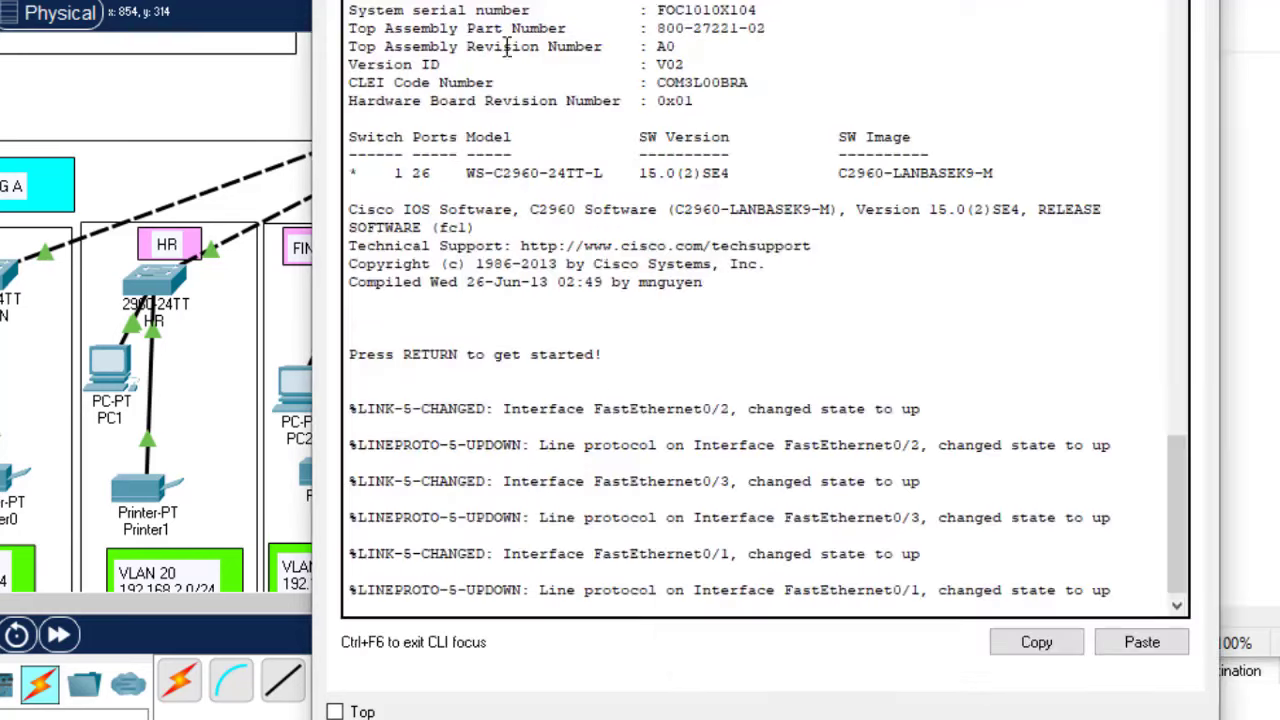
pyautogui.press('Return')
pyautogui.press('Return')
pyautogui.write('en')
pyautogui.press('Return')
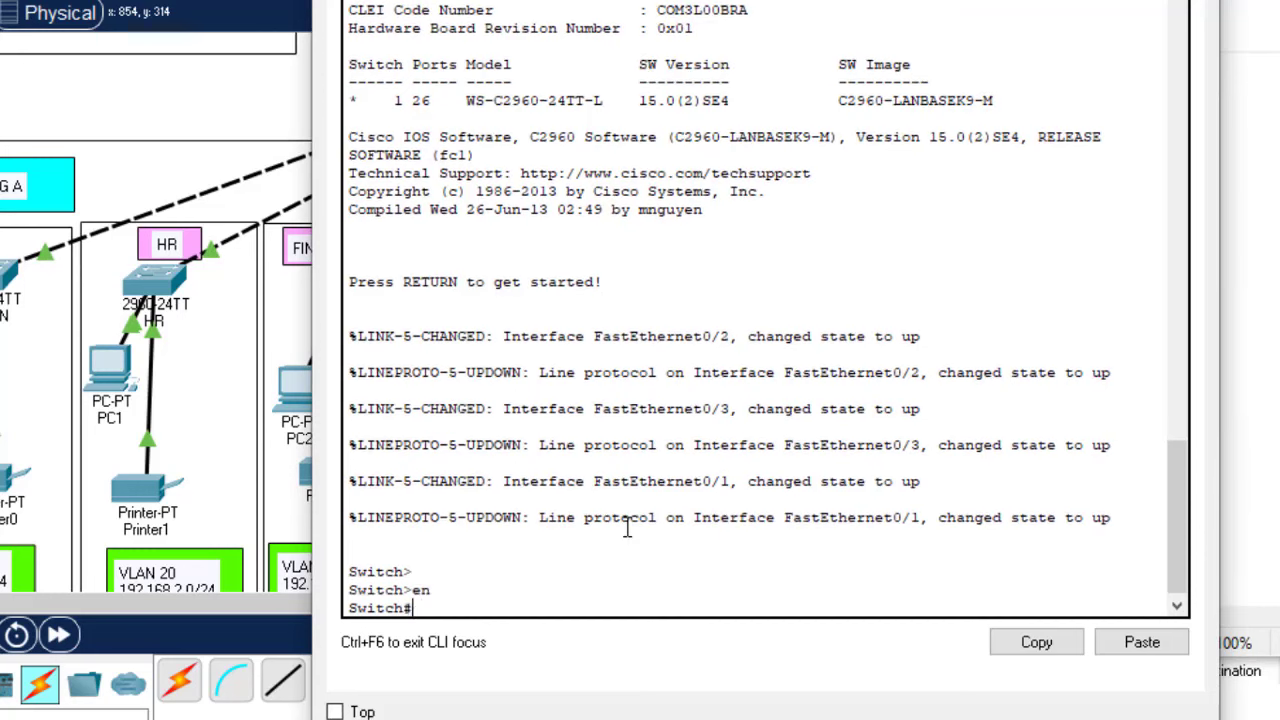
pyautogui.write('conf t')
pyautogui.press('Return')
pyautogui.press('Return')
pyautogui.press('Return')
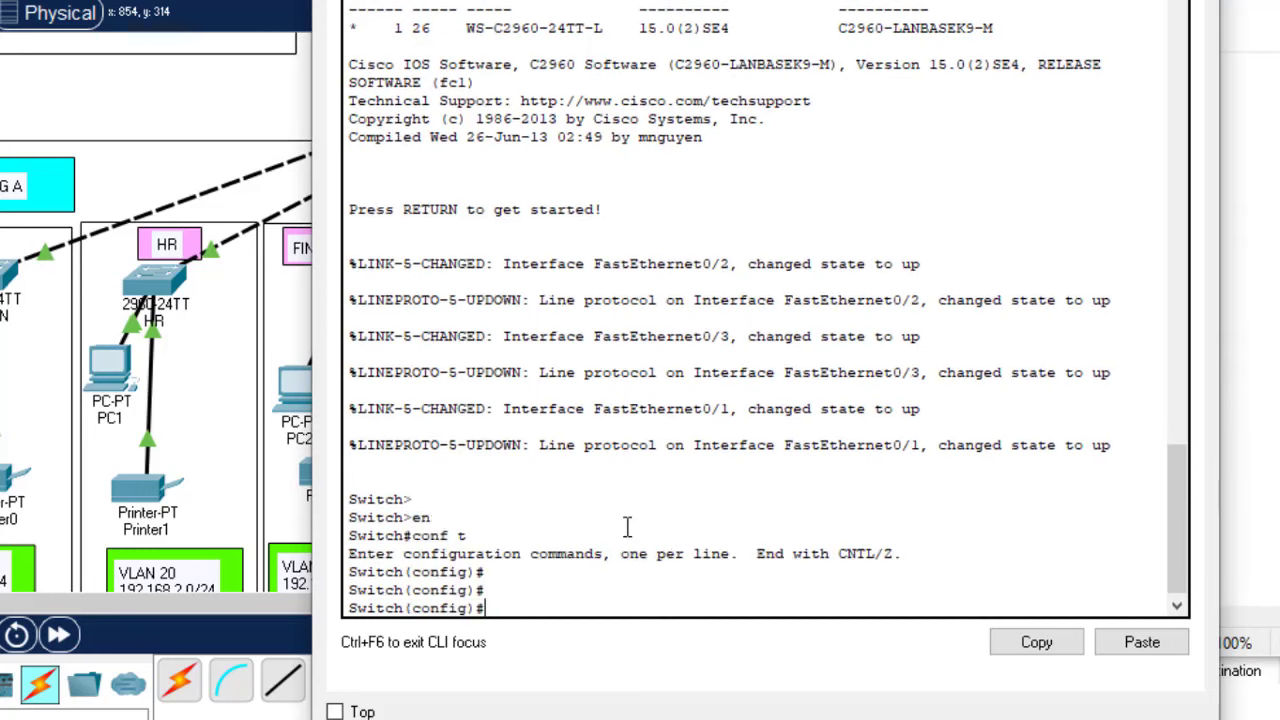
pyautogui.click(1142, 642)
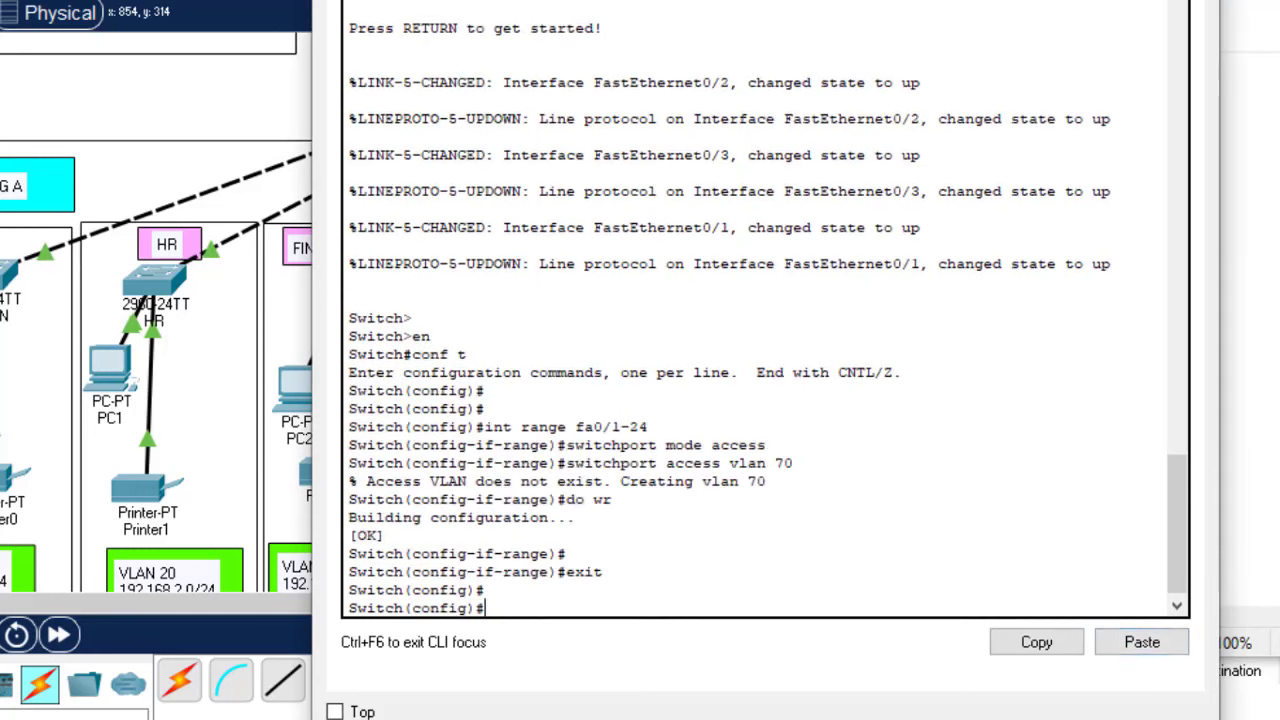
# Step: Set the VLAN number in the Notepad commands to 80 and copy all the lines
pyautogui.hotkey('alt', 'Tab')
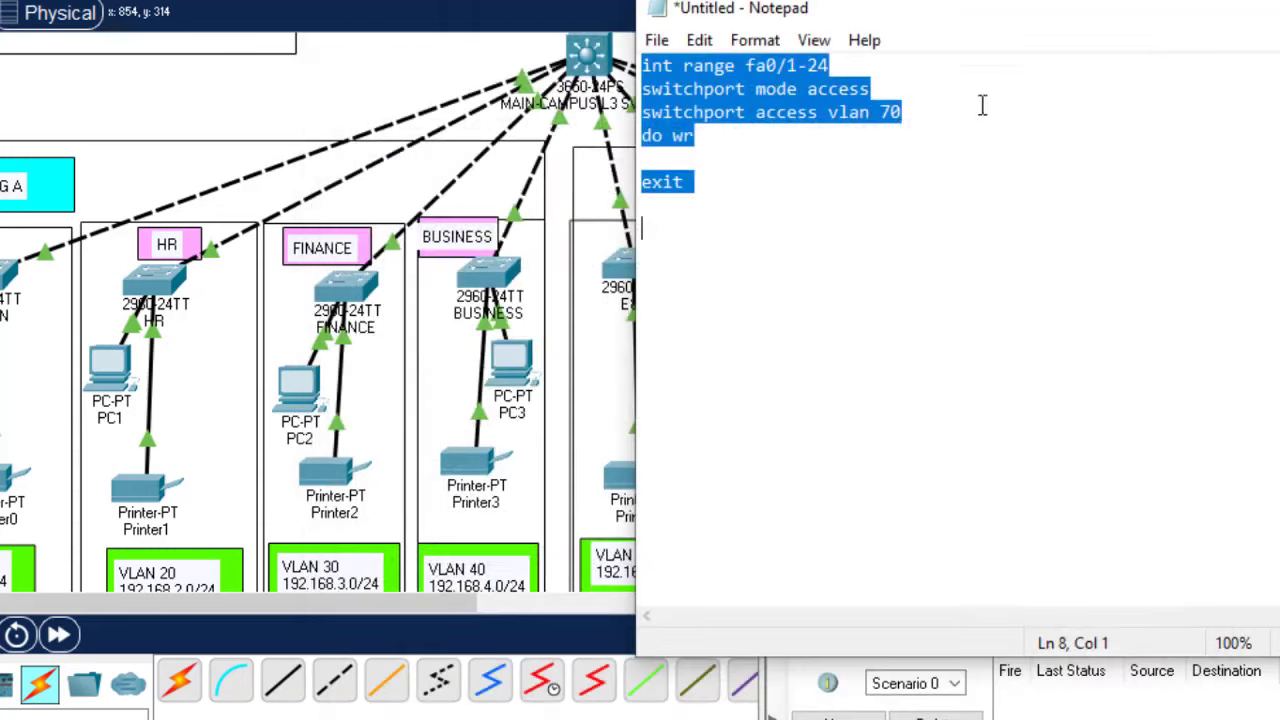
pyautogui.click(890, 112)
pyautogui.press('BackSpace')
pyautogui.write('8')
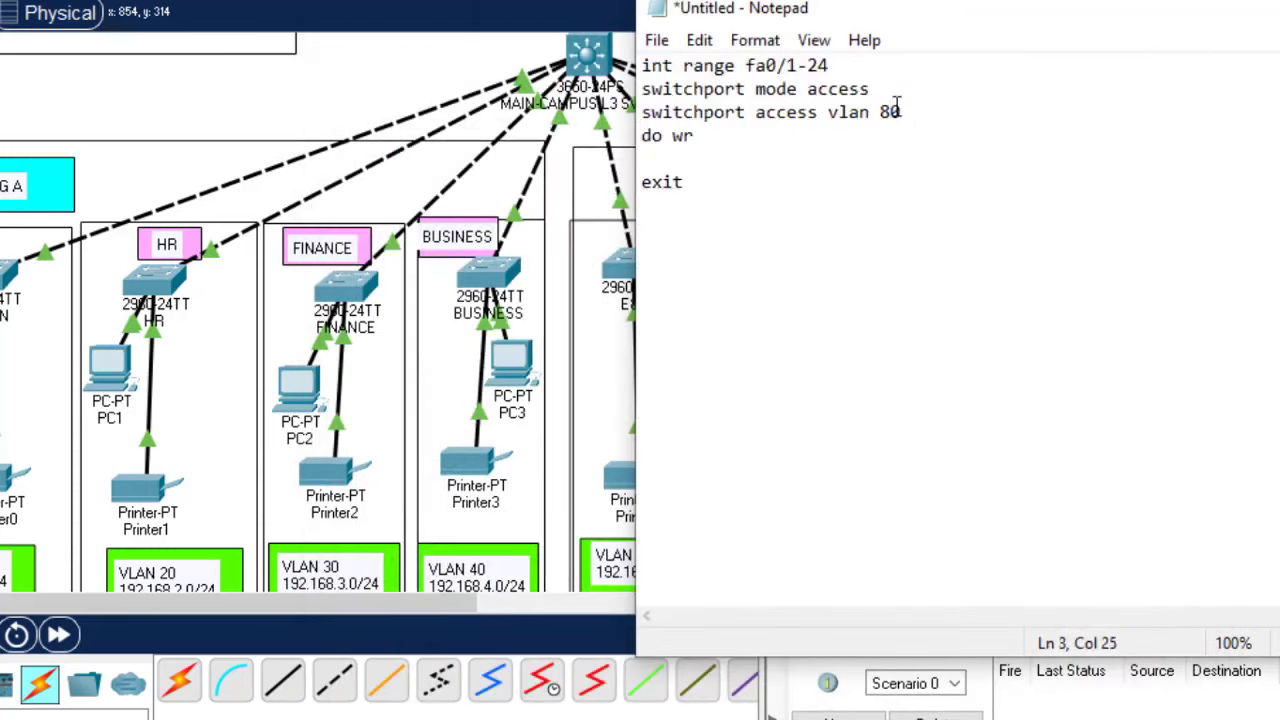
pyautogui.hotkey('ctrl', 'a')
pyautogui.hotkey('ctrl', 'c')
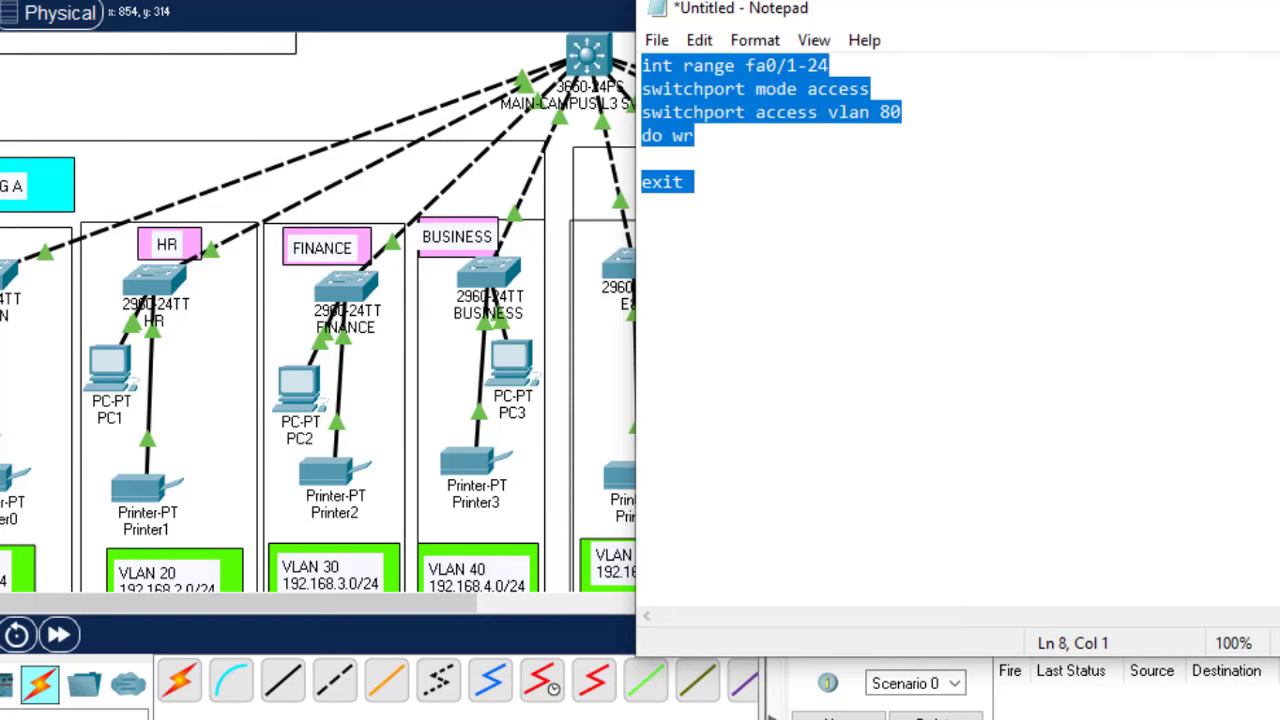
# Step: Open the command line of Building C's IT-DEPT switch and enter privileged mode
pyautogui.hotkey('alt', 'Tab')
pyautogui.click(1190, 245)
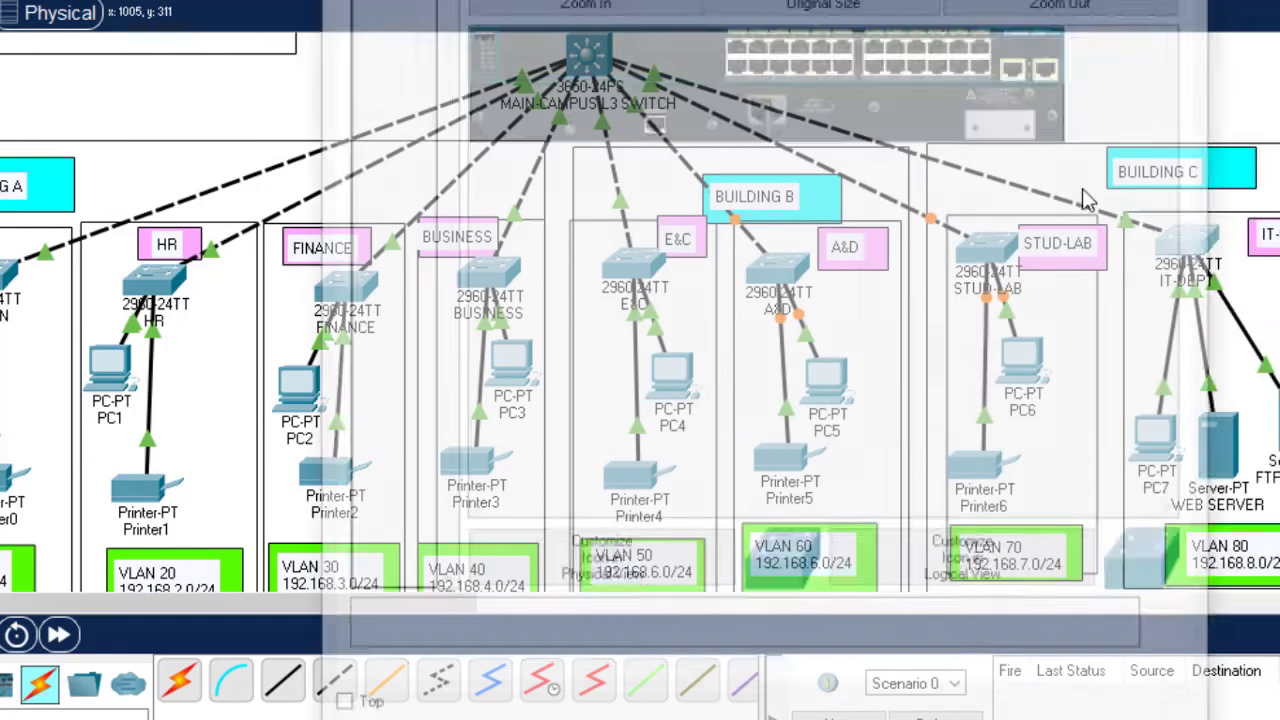
pyautogui.click(467, 8)
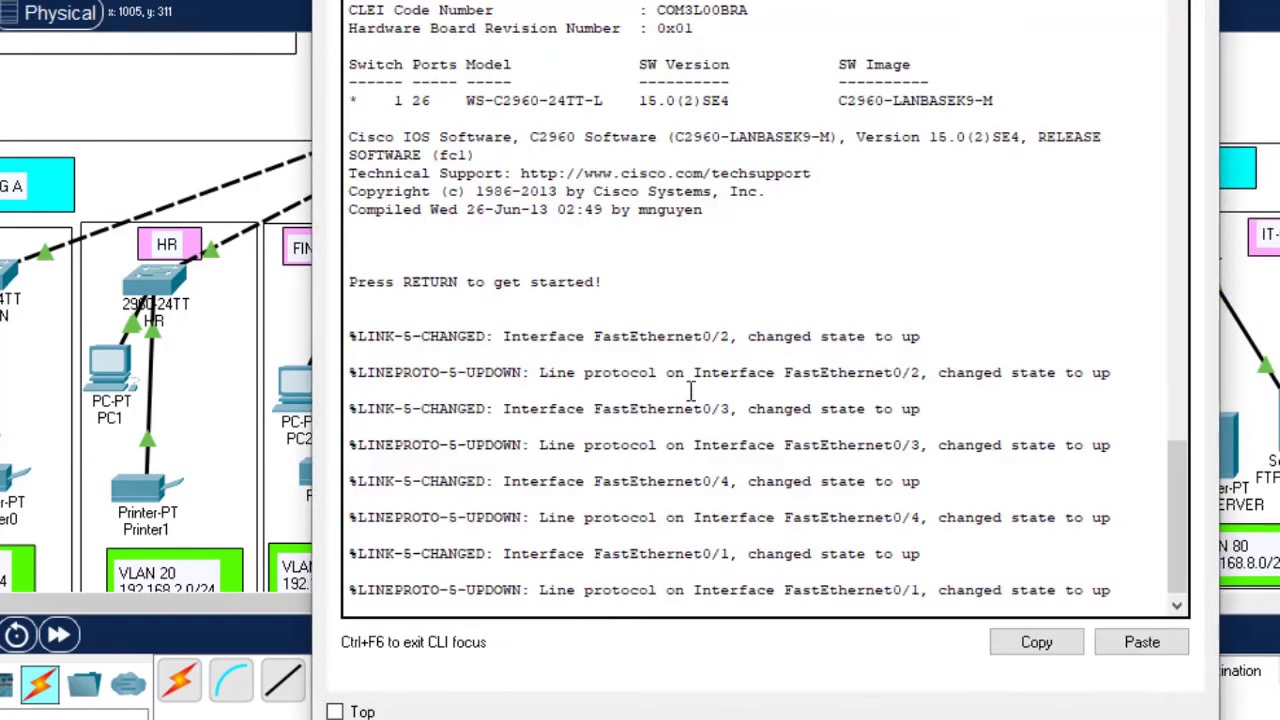
pyautogui.press('Return')
pyautogui.press('Return')
pyautogui.write('en')
pyautogui.press('Return')
# Step: From global configuration mode, paste the commands to put the IT-DEPT switch's ports fa0/1-24 in access VLAN 80 and save, and close its window
pyautogui.write('ch#c')
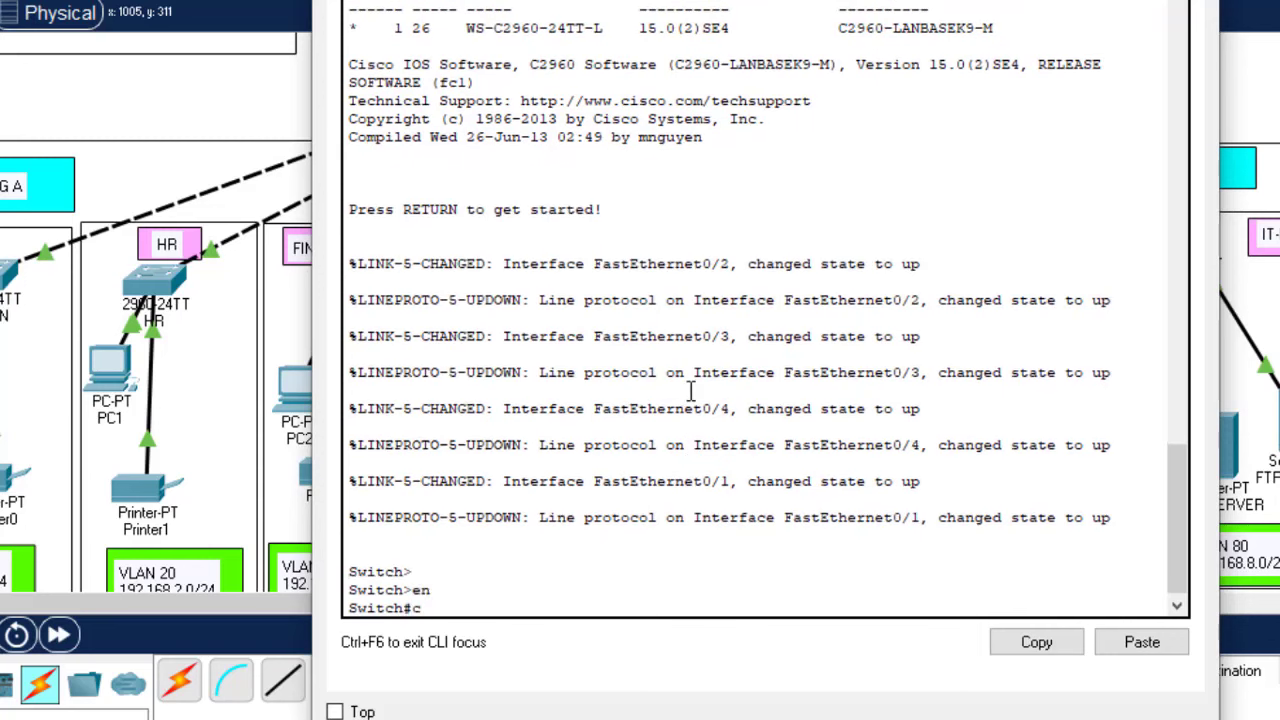
pyautogui.write('onf t')
pyautogui.press('Return')
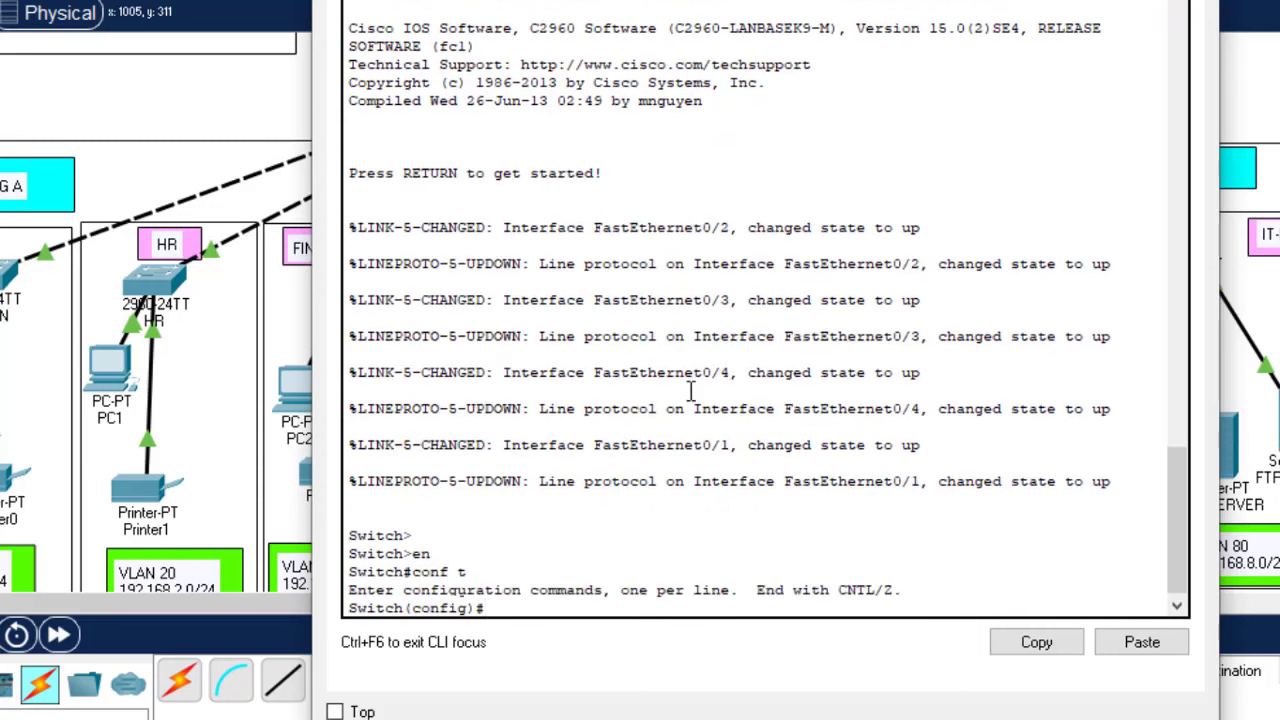
pyautogui.press('Return')
pyautogui.press('Return')
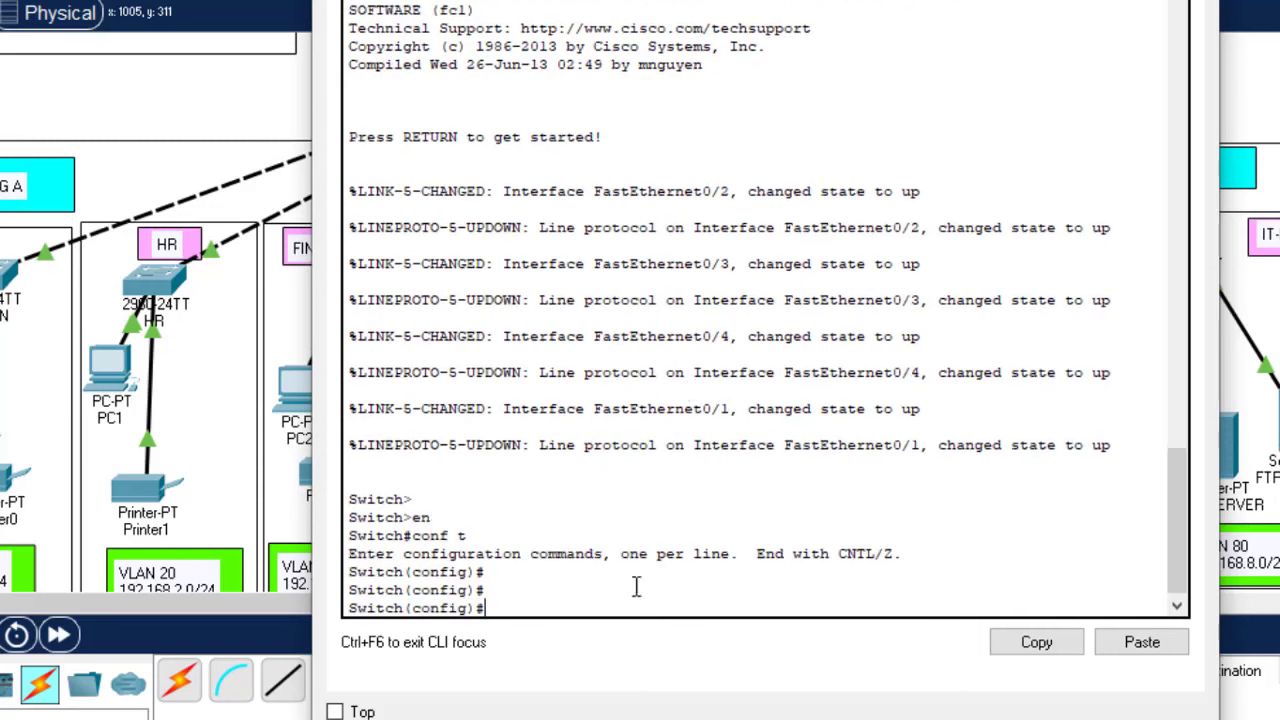
pyautogui.click(1150, 644)
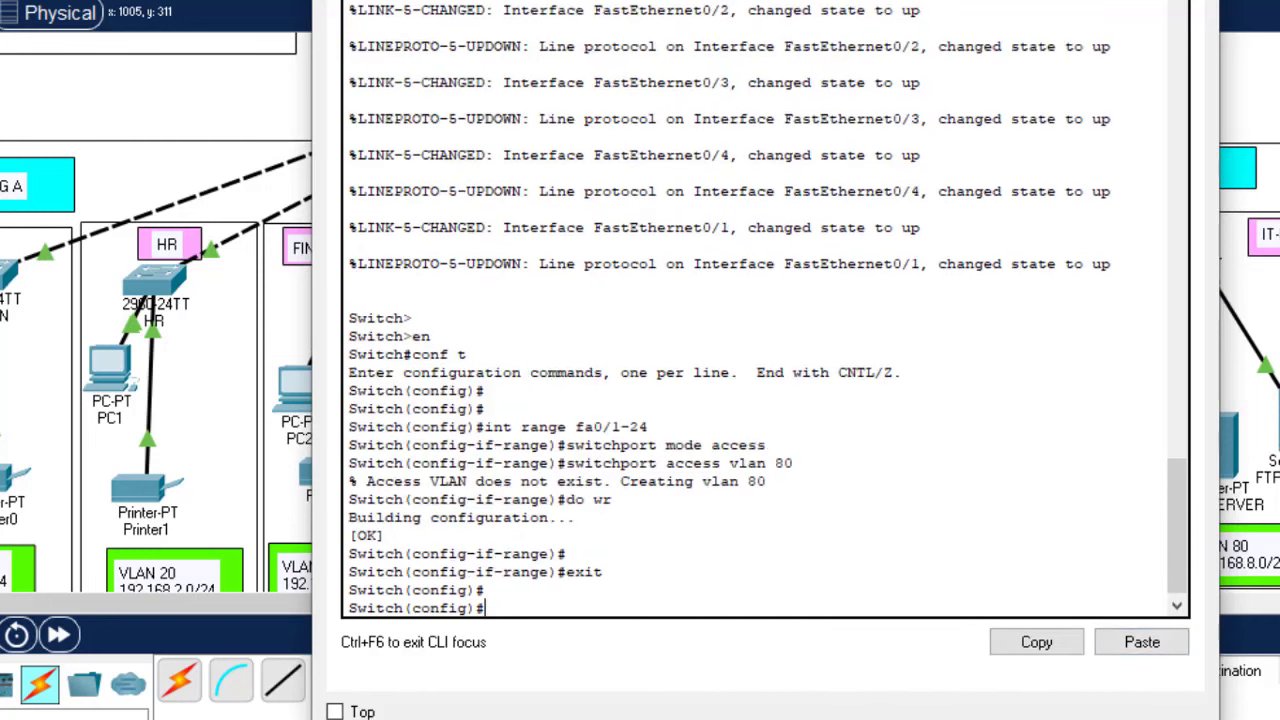
pyautogui.hotkey('alt', 'F4')
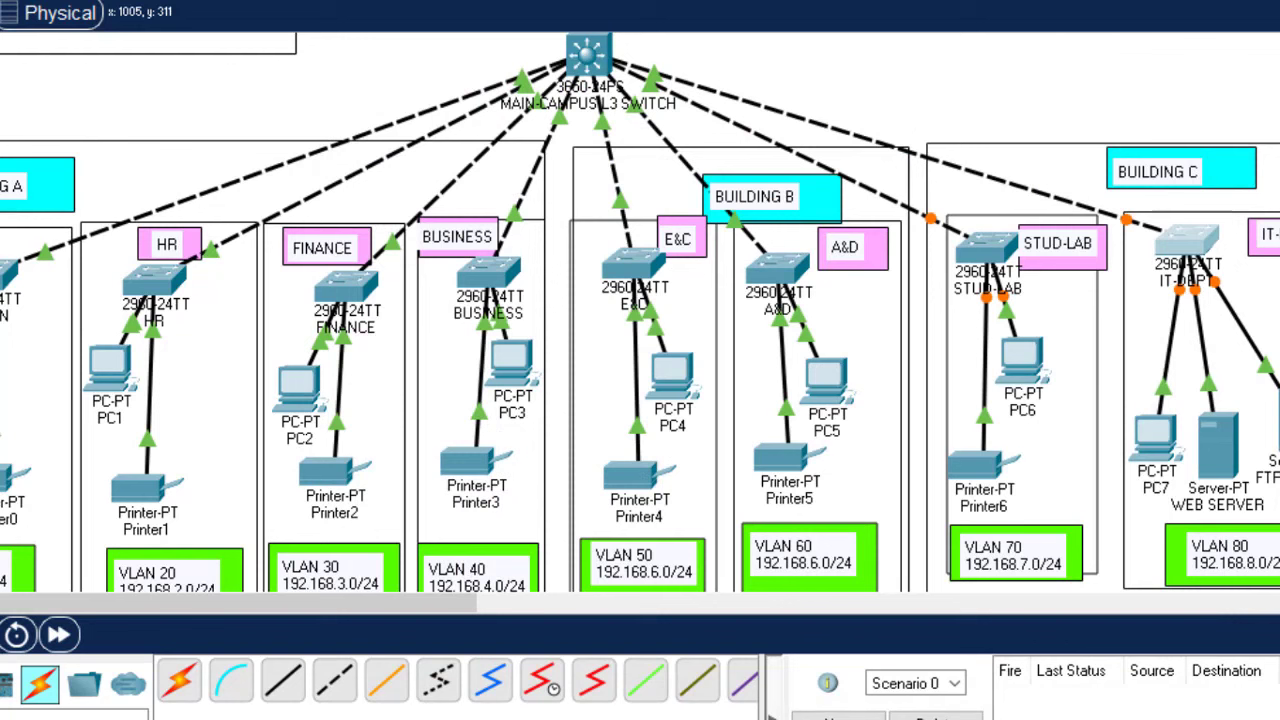
# Step: Open the command line of the main campus L3 switch and decline the initial configuration dialog
pyautogui.scroll(2, 640, 313)
pyautogui.scroll(-4, 640, 313)
pyautogui.scroll(5, 640, 313)
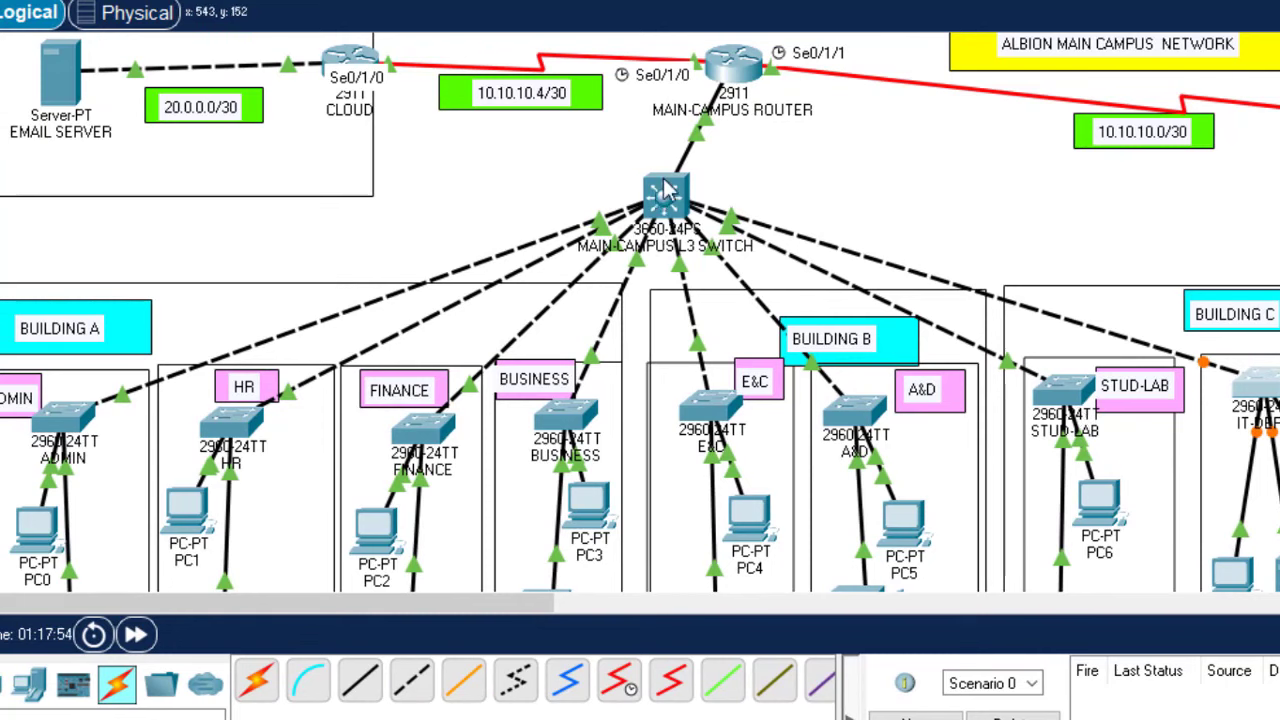
pyautogui.moveTo(667, 192)
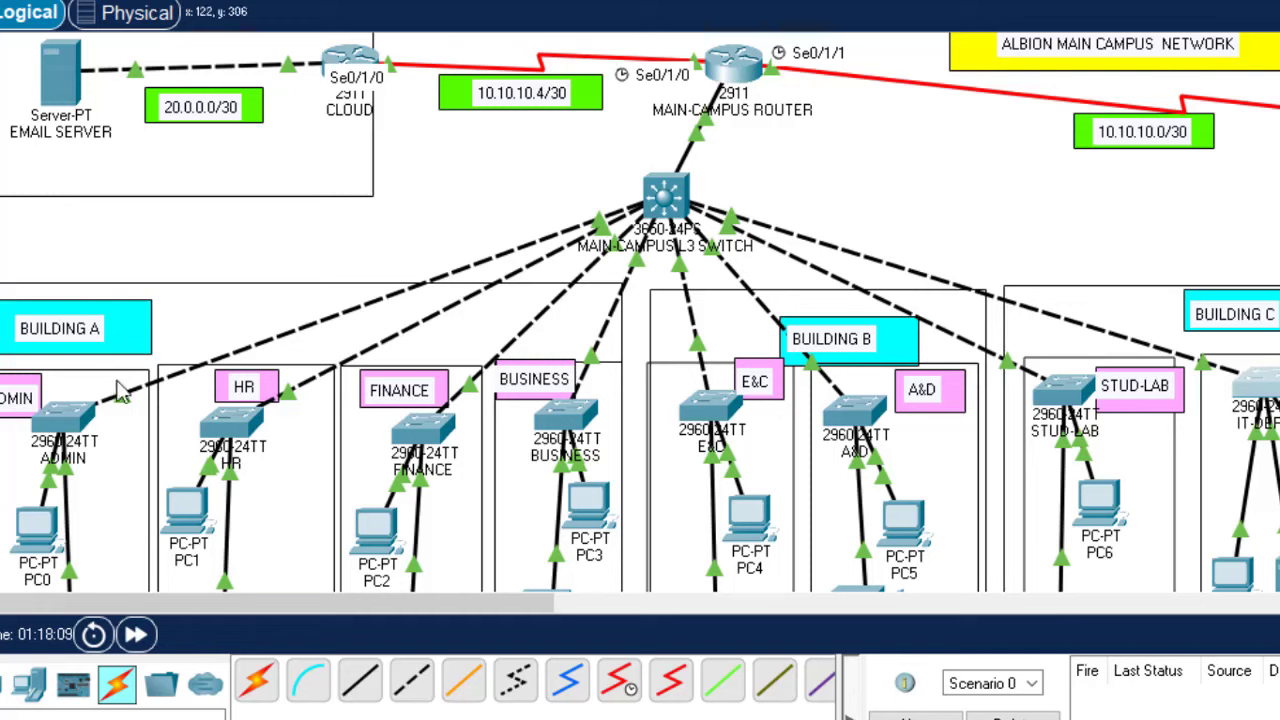
pyautogui.moveTo(119, 399)
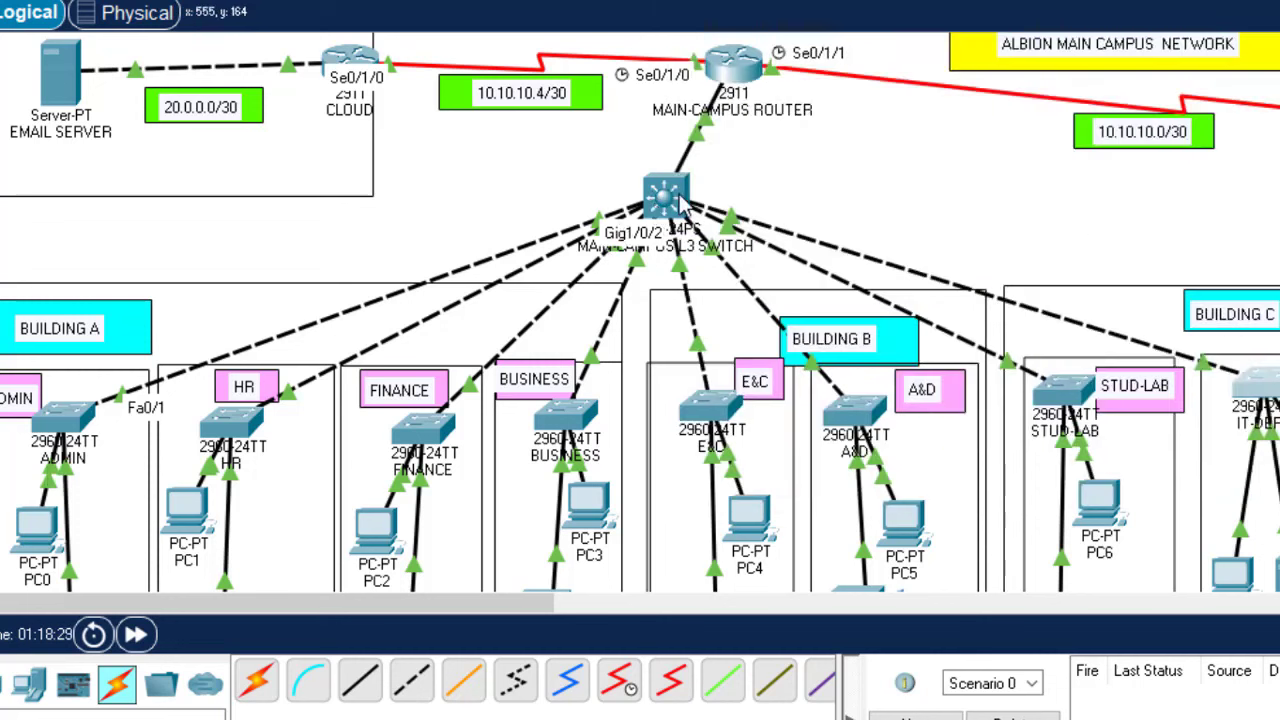
pyautogui.click(655, 190)
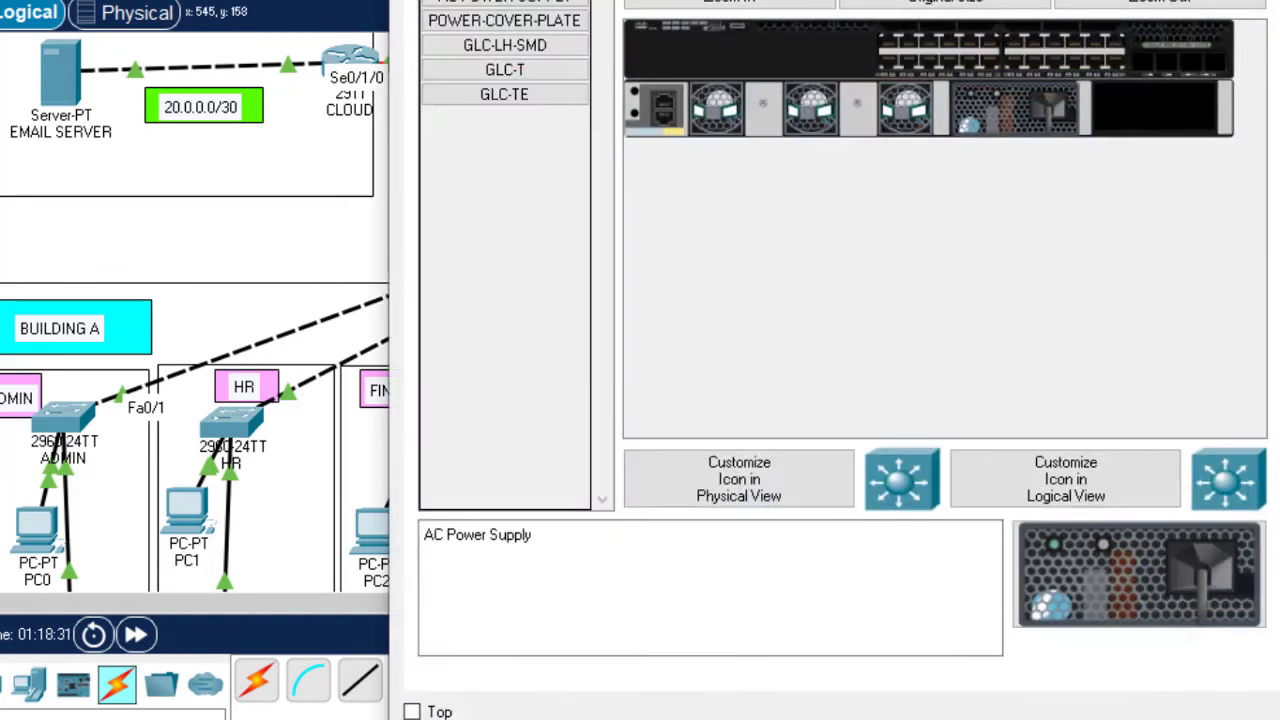
pyautogui.click(614, 5)
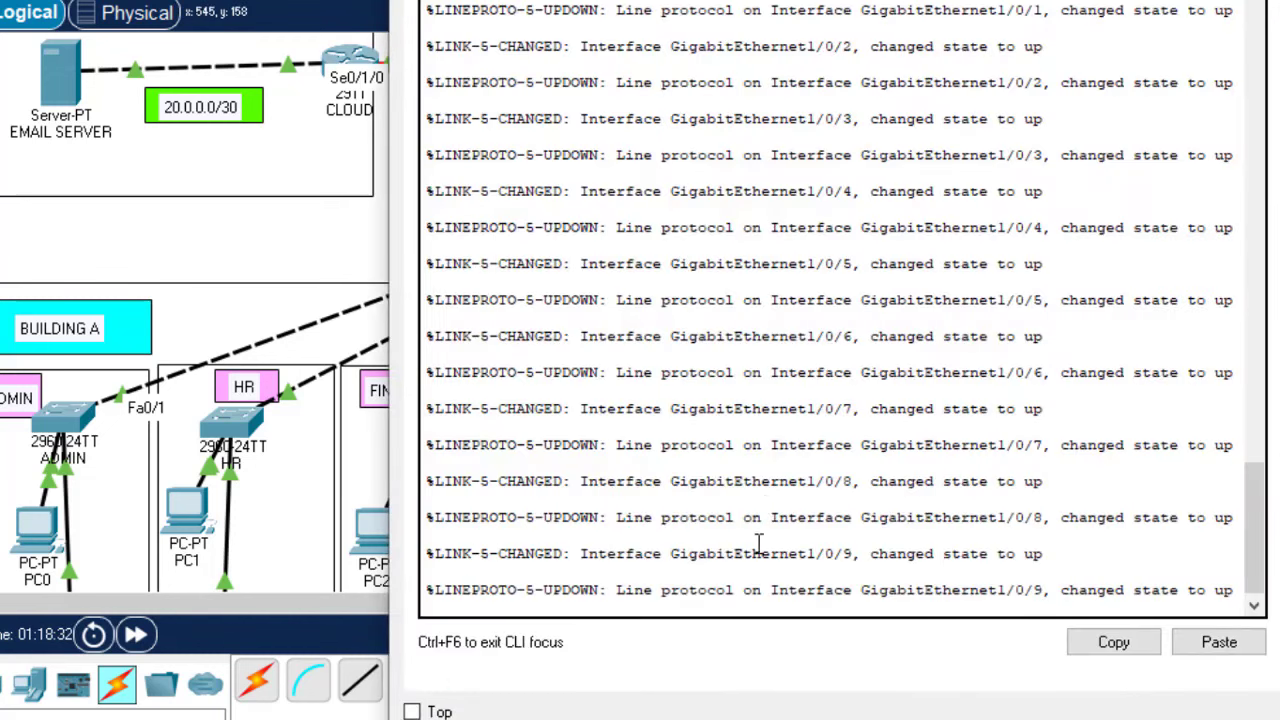
pyautogui.press('Return')
pyautogui.press('Return')
pyautogui.press('Return')
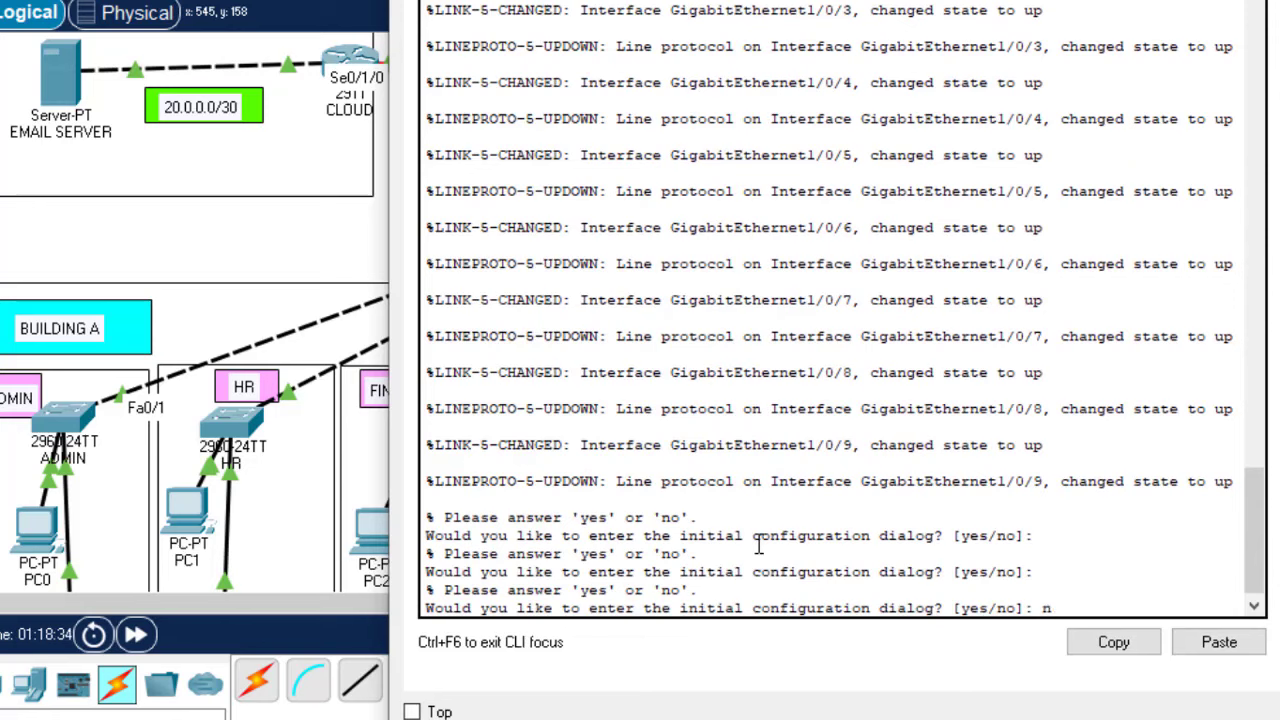
pyautogui.write('n')
pyautogui.press('Return')
pyautogui.press('Return')
pyautogui.press('Return')
# Step: Enter privileged mode and global configuration mode on the main campus L3 switch
pyautogui.write('en')
pyautogui.press('Return')
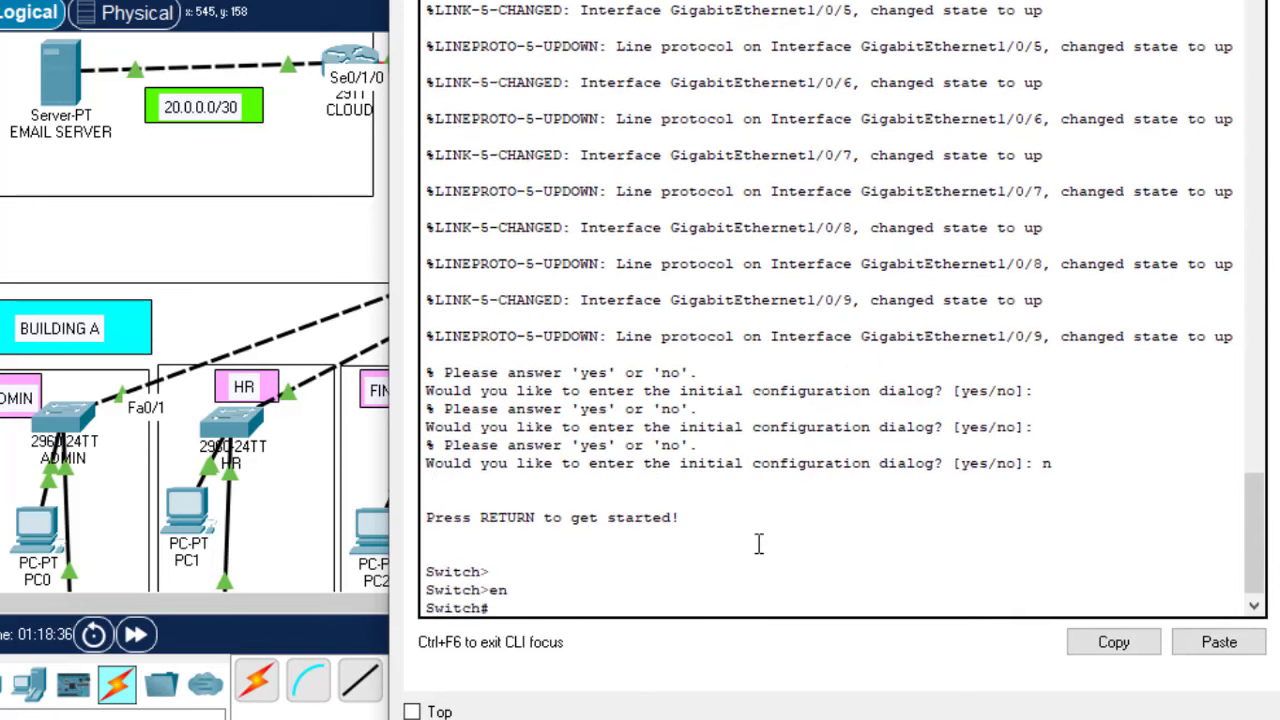
pyautogui.write('conf t')
pyautogui.press('Return')
pyautogui.press('Return')
pyautogui.press('Return')
pyautogui.press('Return')
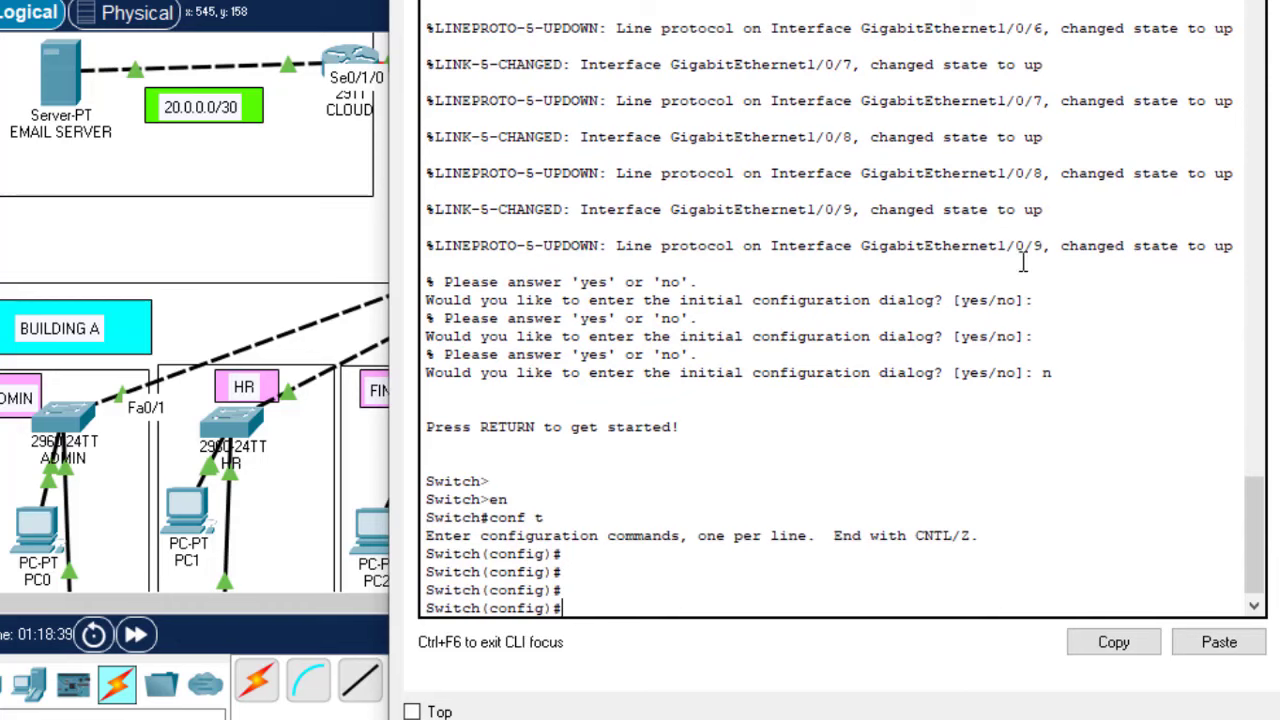
# Step: Enter interface configuration for gig1/0/2, the L3 switch port linked to the ADMIN switch
pyautogui.write('int')
pyautogui.click(563, 200)
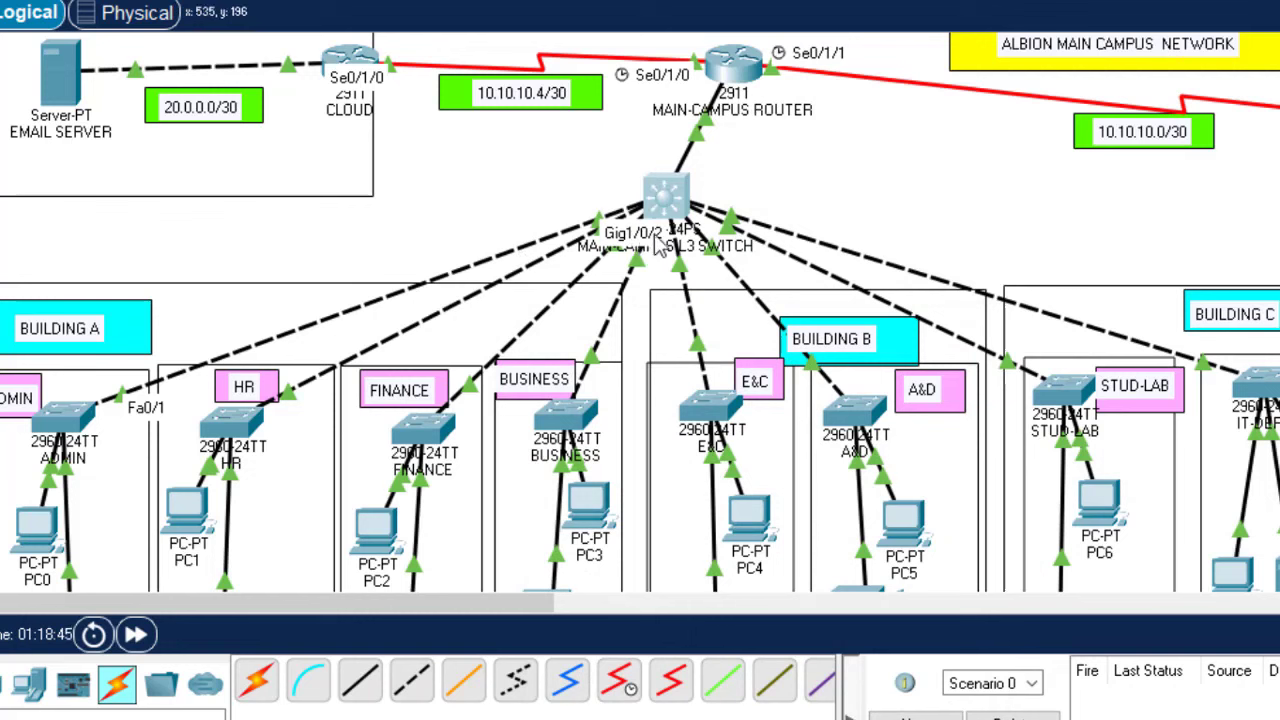
pyautogui.click(668, 200)
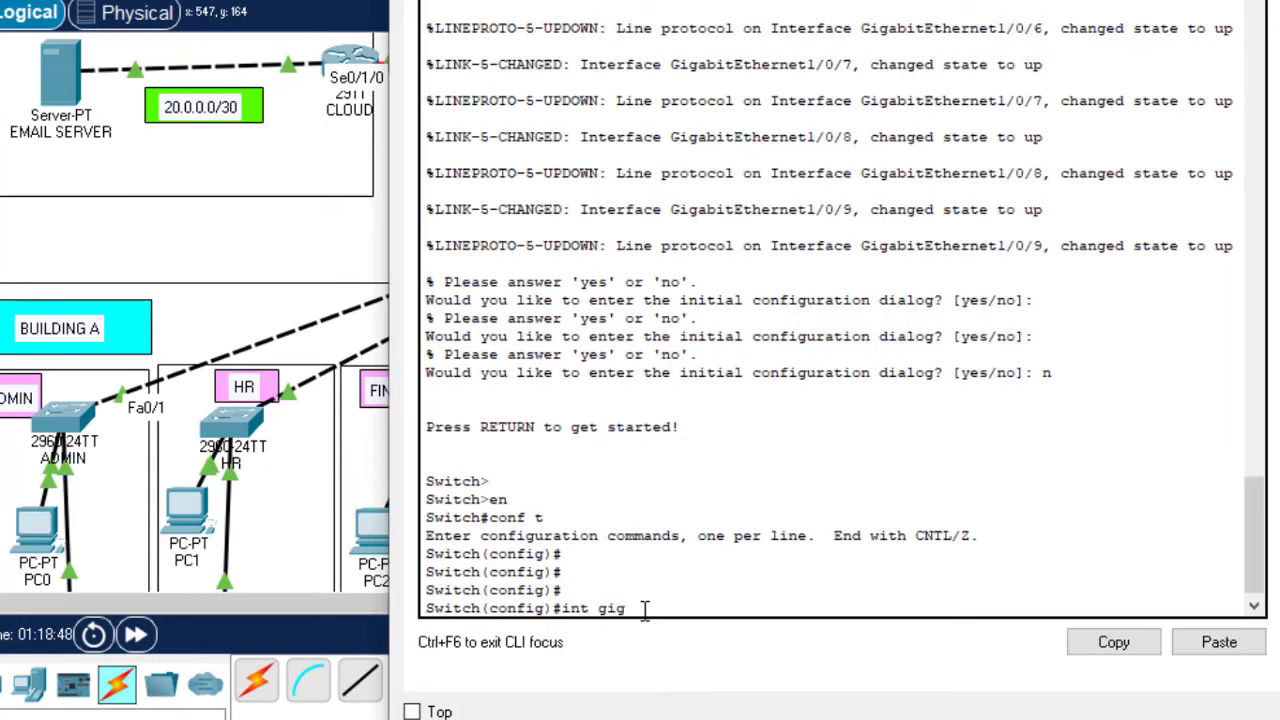
pyautogui.write('gig1')
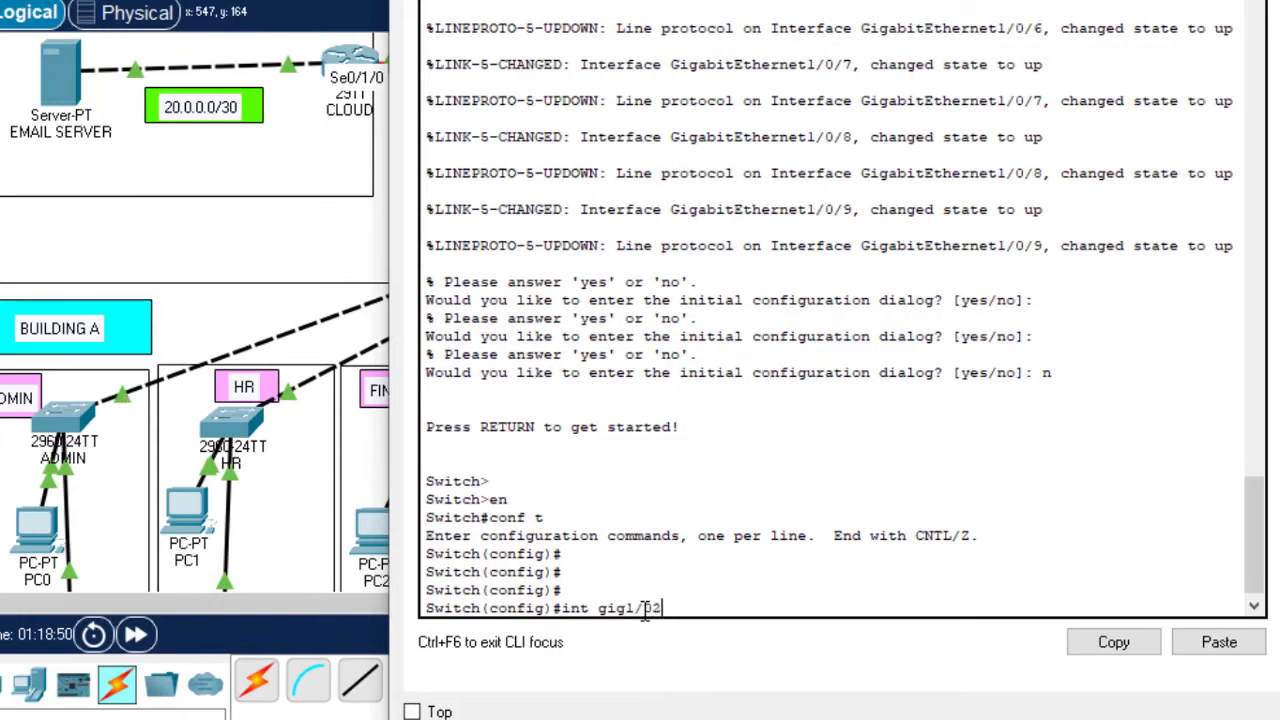
pyautogui.write('/02')
pyautogui.press('Return')
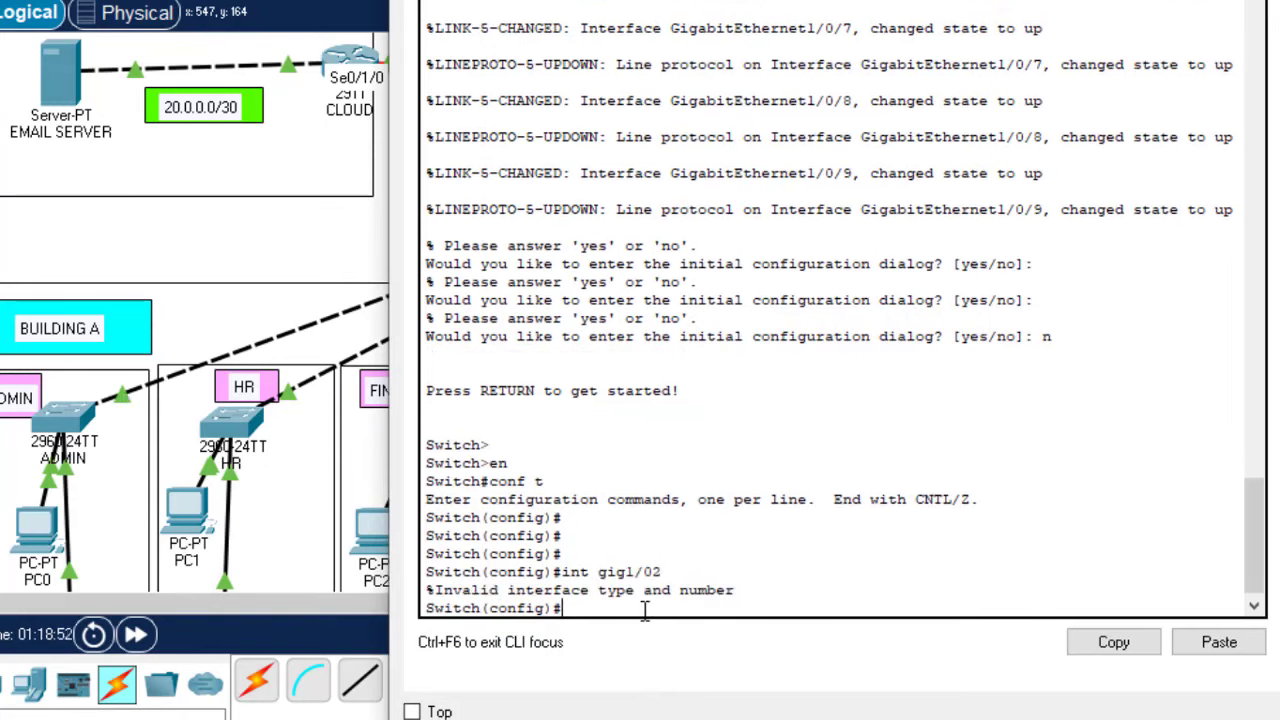
pyautogui.press('Up')
pyautogui.press('Left')
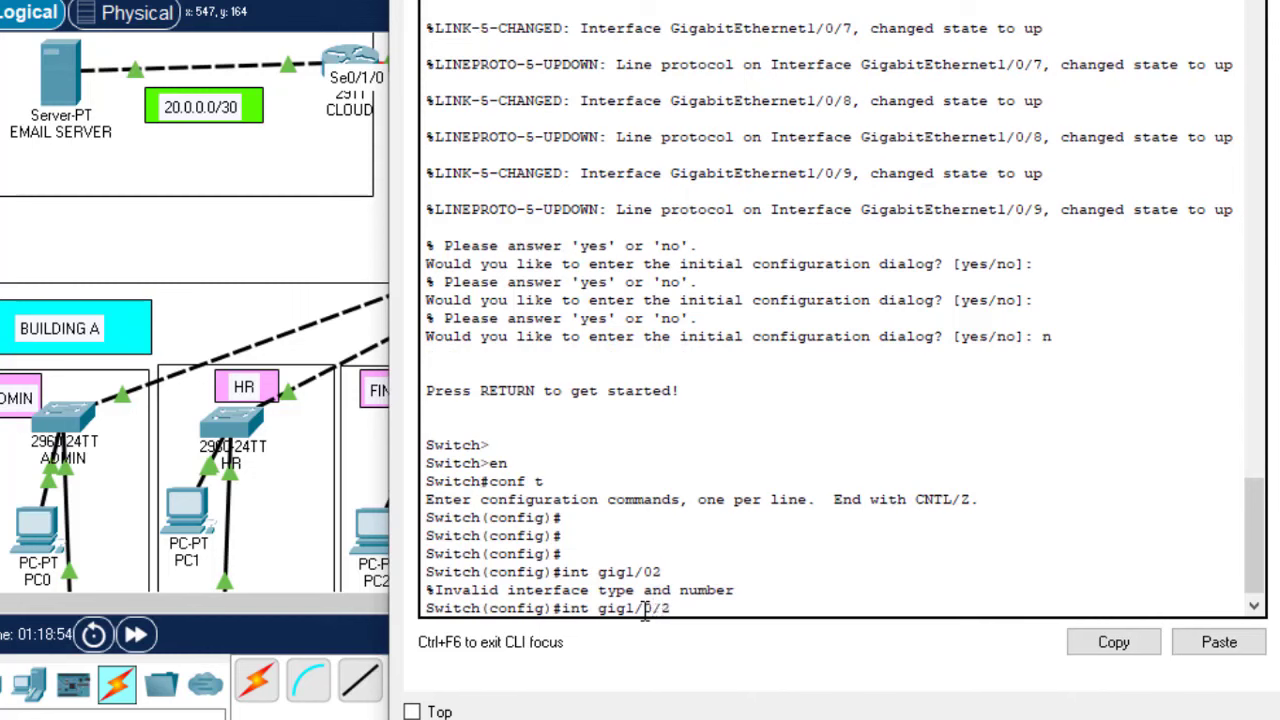
pyautogui.write('/')
pyautogui.press('Return')
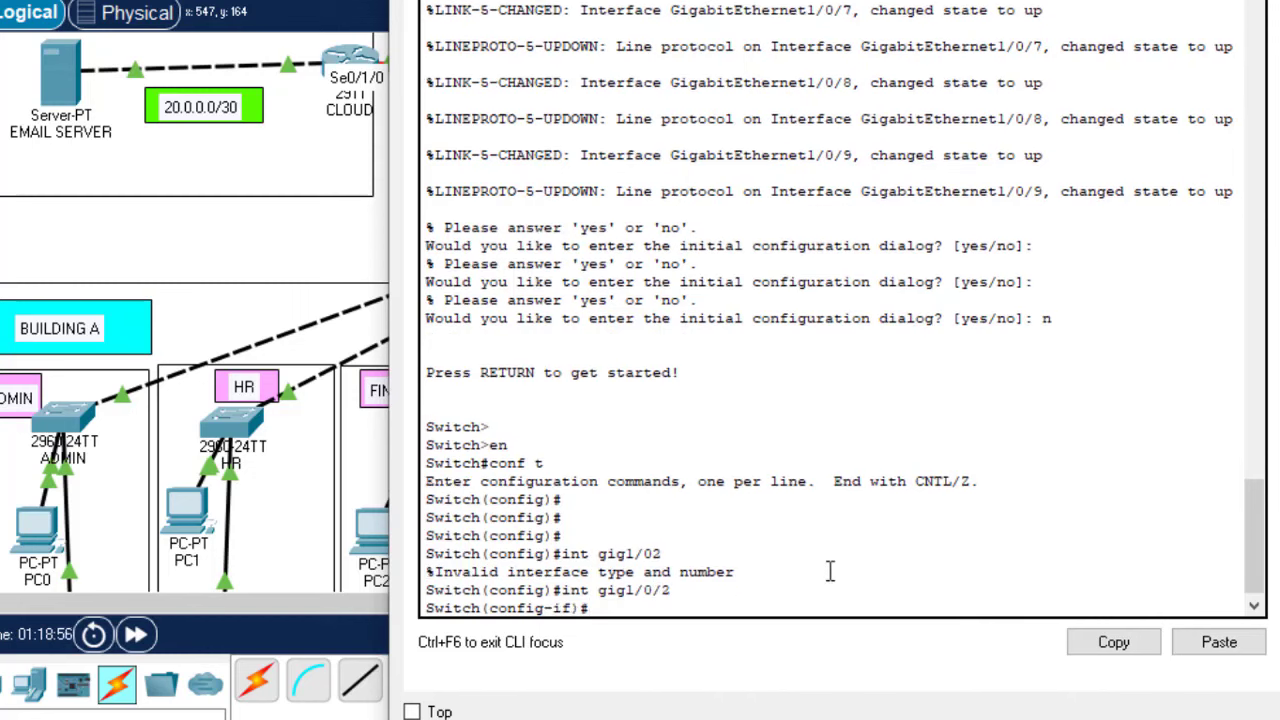
# Step: Set the switchport mode of the L3 switch's gig1/0/2 interface to access
pyautogui.write('swit')
pyautogui.press('Tab')
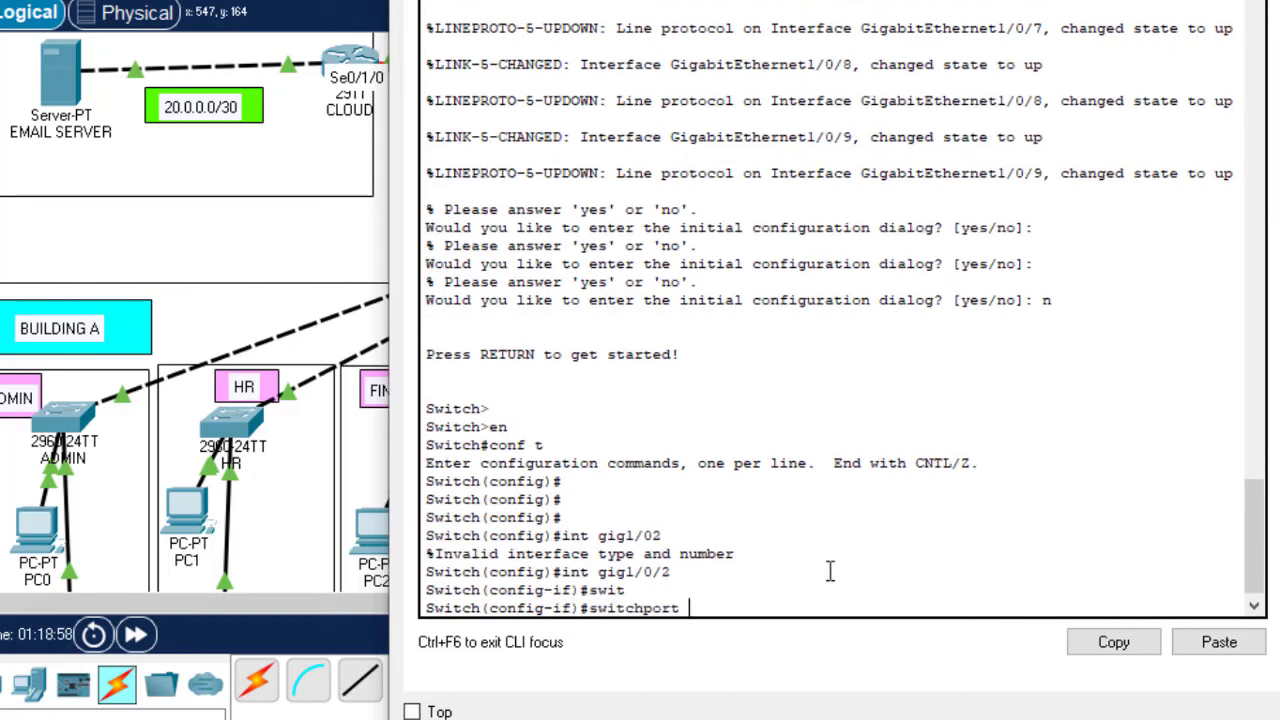
pyautogui.write('m')
pyautogui.press('Tab')
pyautogui.write('ac')
pyautogui.press('Tab')
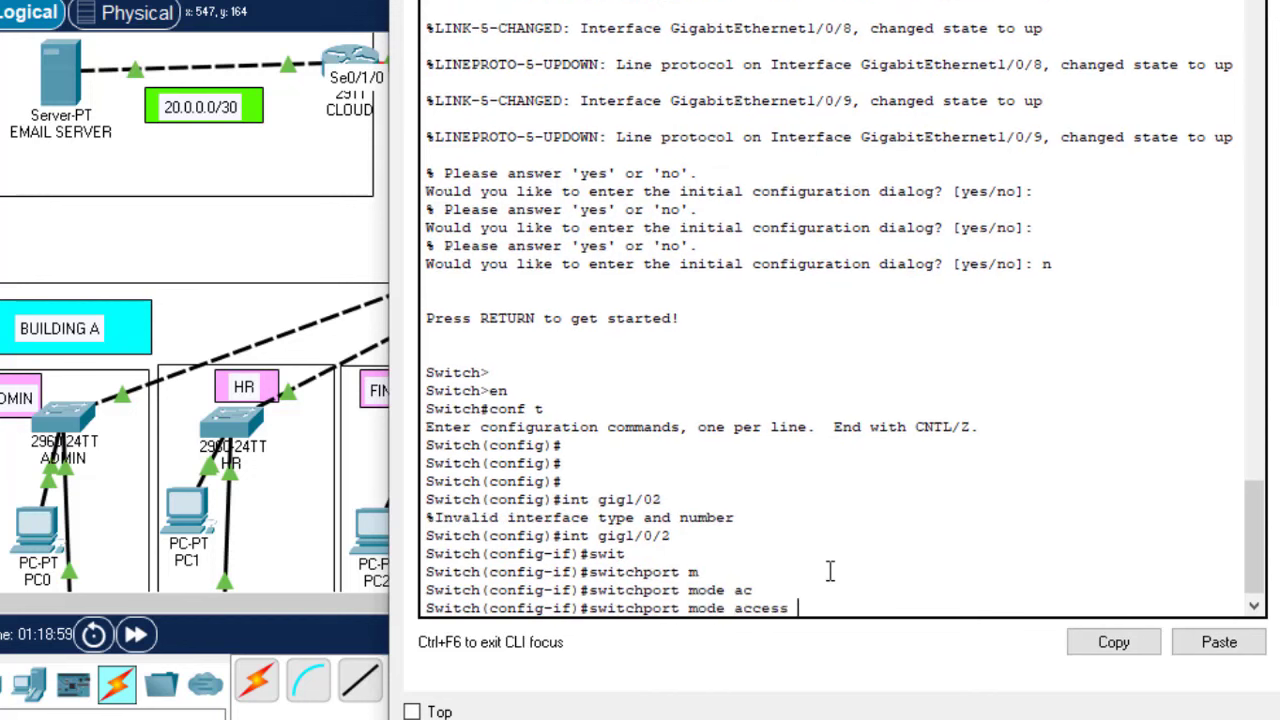
pyautogui.press('Return')
# Step: Assign the L3 switch's gig1/0/2 interface to access VLAN 10
pyautogui.write('swi')
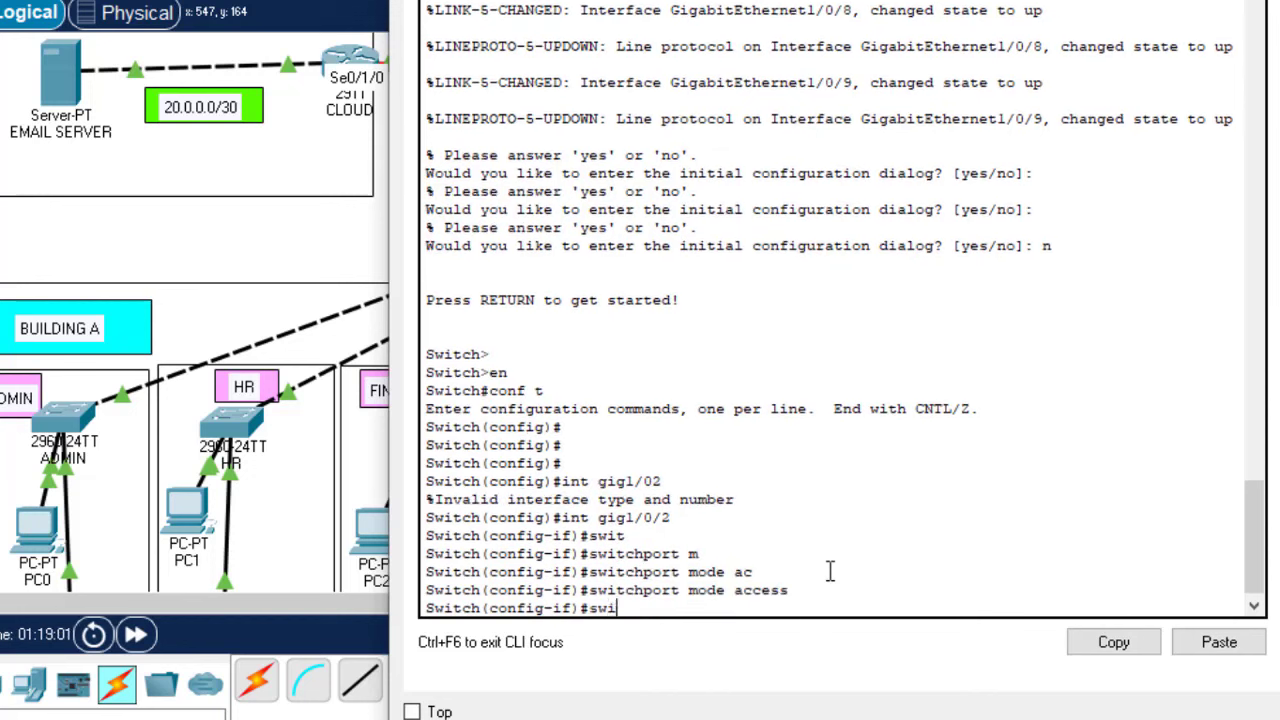
pyautogui.write('t')
pyautogui.press('Tab')
pyautogui.write('acc')
pyautogui.press('Tab')
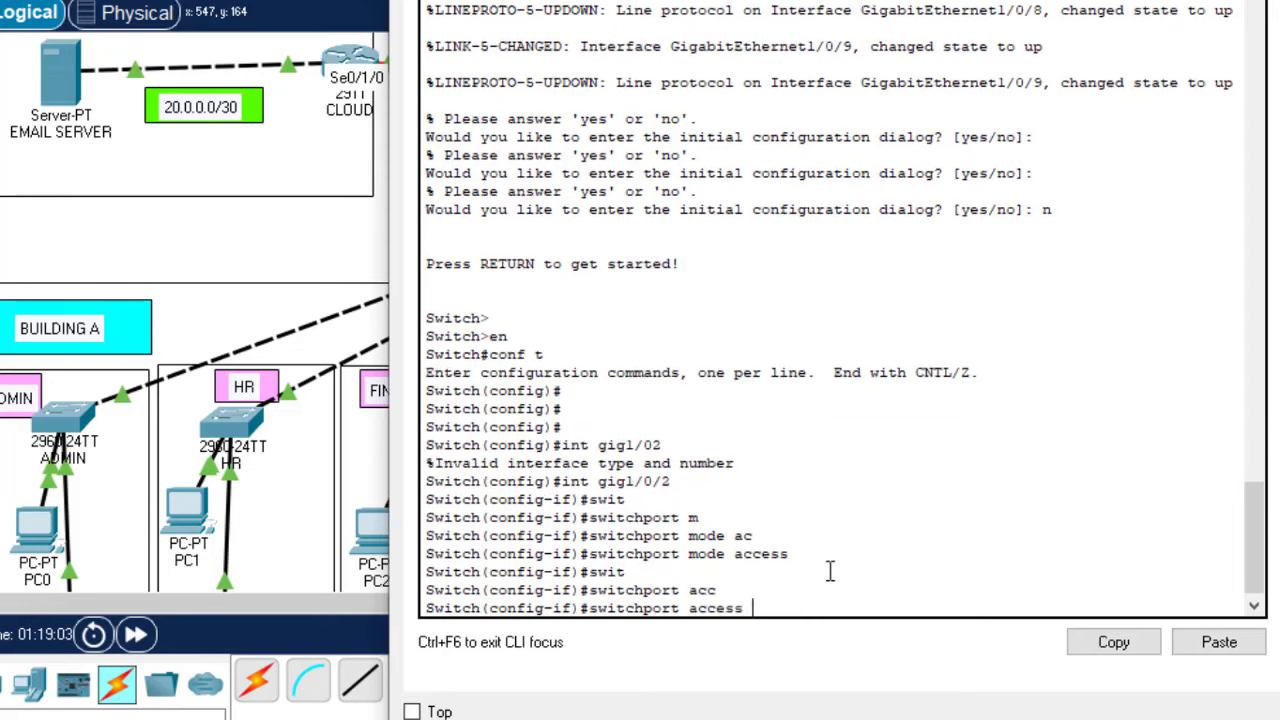
pyautogui.write('v')
pyautogui.press('Tab')
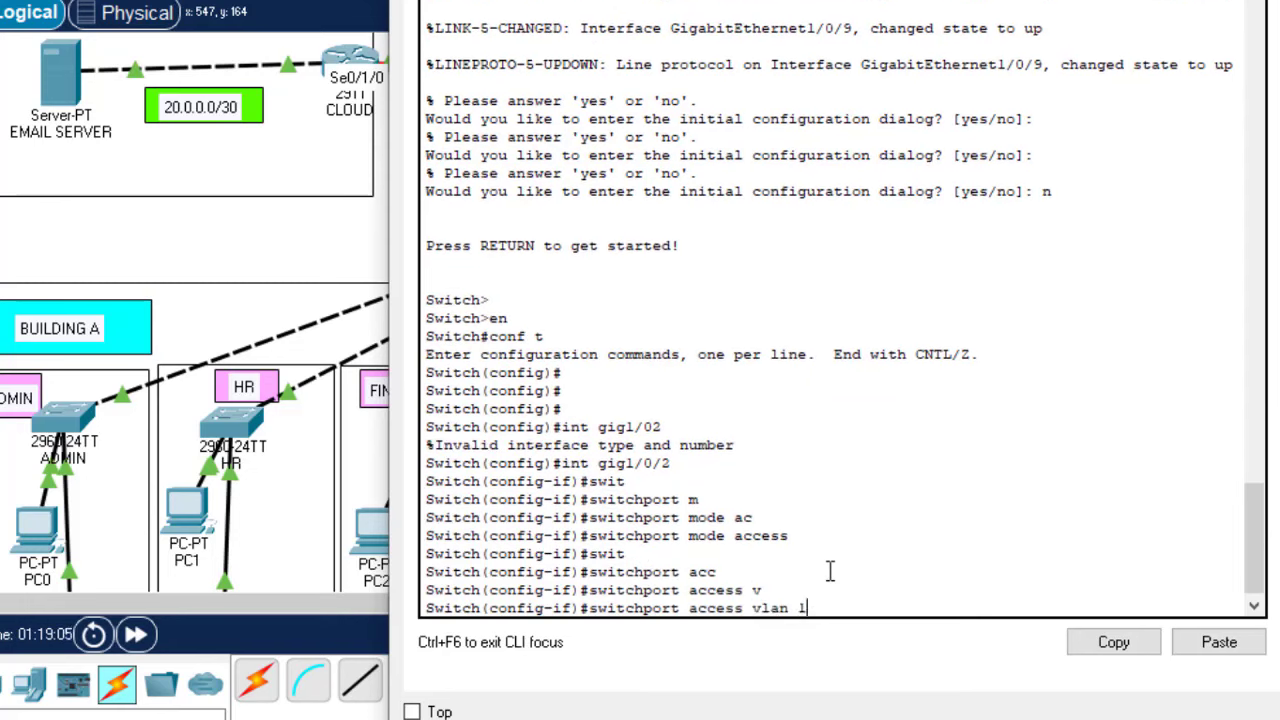
pyautogui.press('Return')
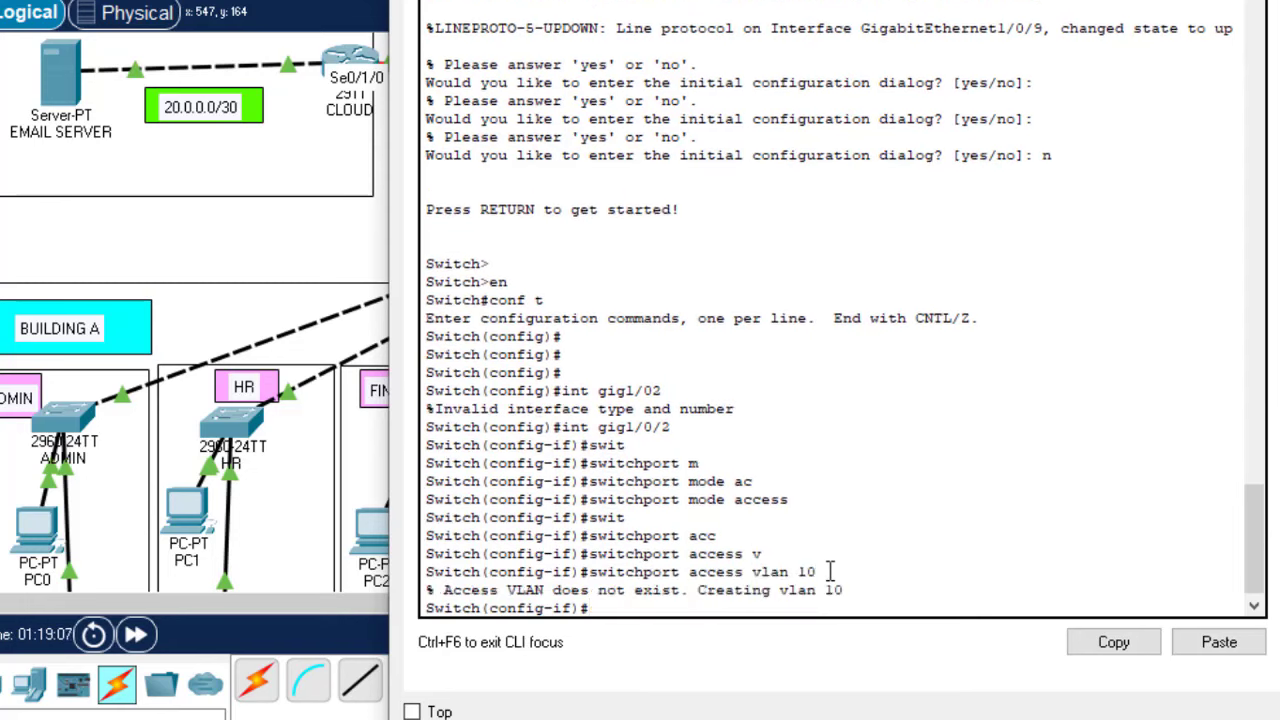
pyautogui.press('Return')
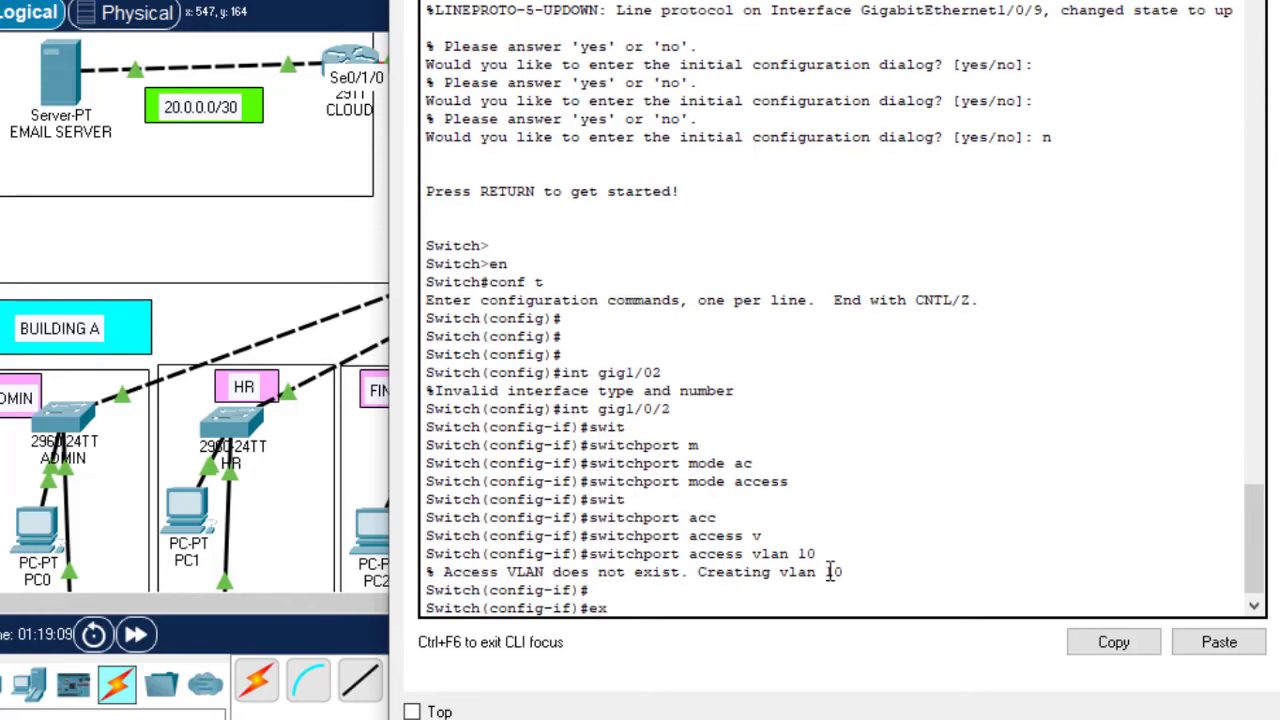
# Step: Leave the gig1/0/2 interface configuration and check which L3 switch port and VLAN belong to the HR switch in the topology
pyautogui.press('Return')
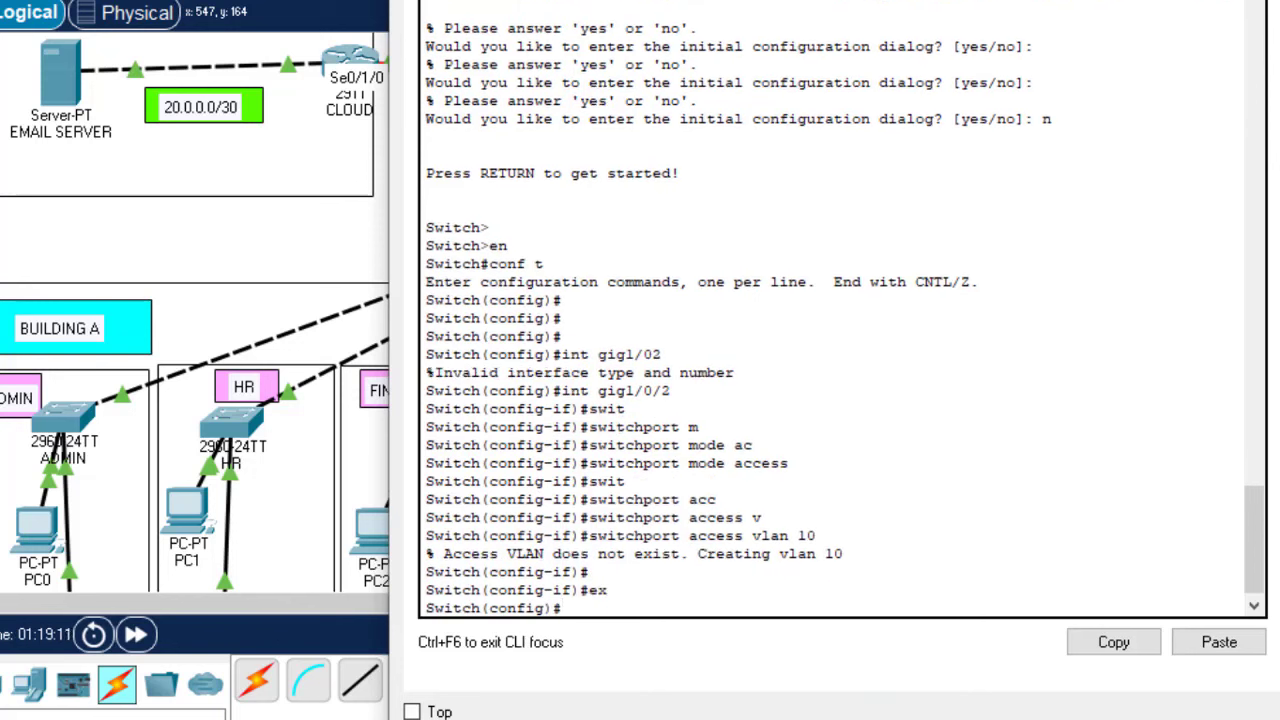
pyautogui.click(663, 143)
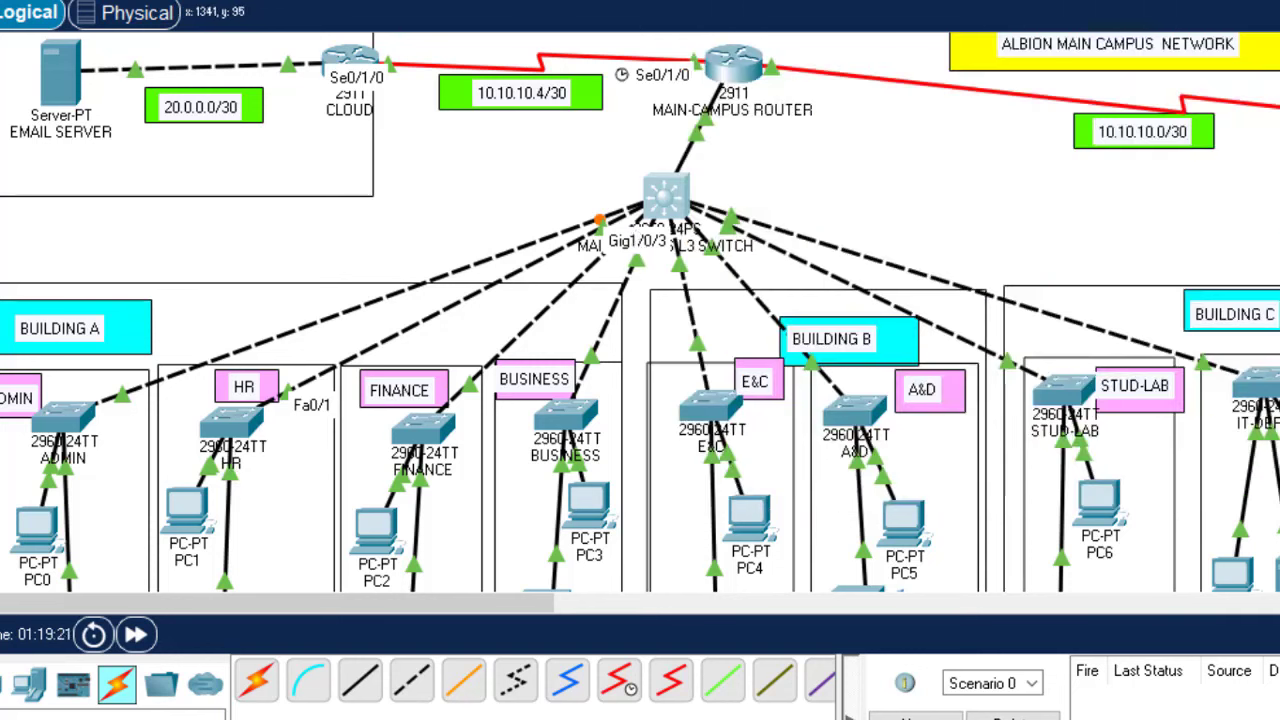
pyautogui.scroll(-5, 640, 312)
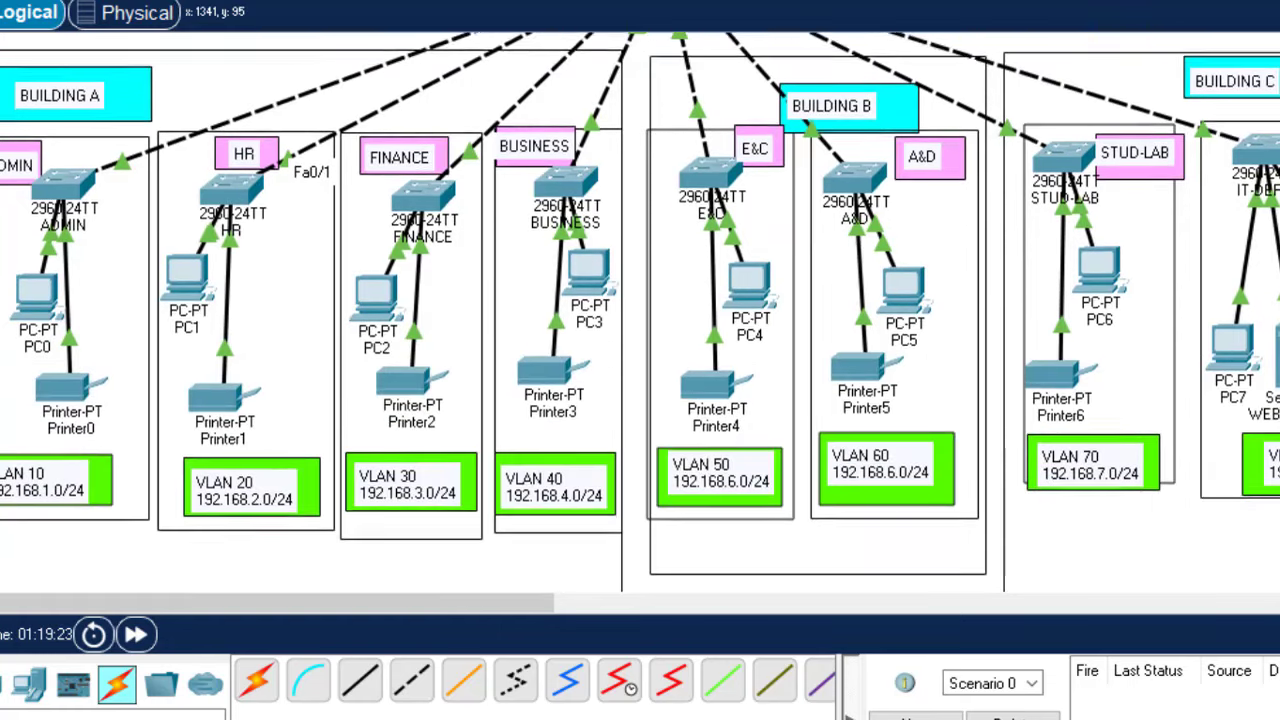
pyautogui.scroll(3, 640, 312)
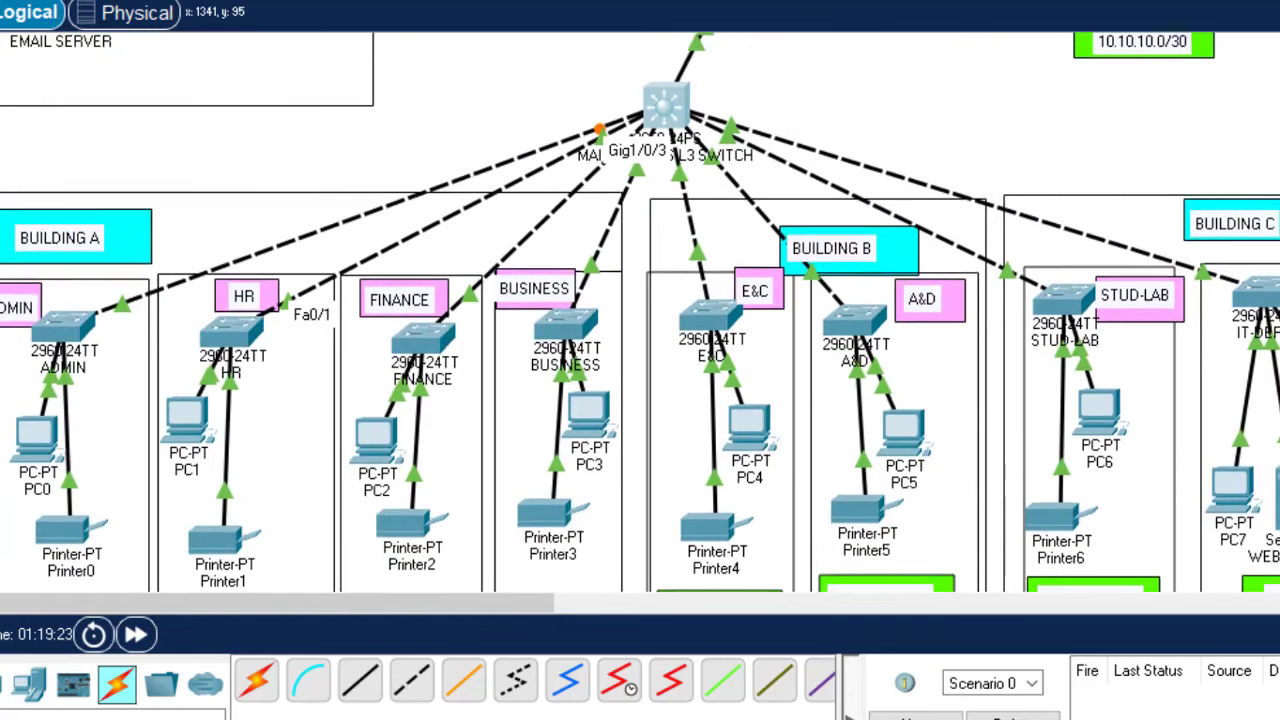
pyautogui.click(667, 108)
pyautogui.press('Return')
pyautogui.press('Return')
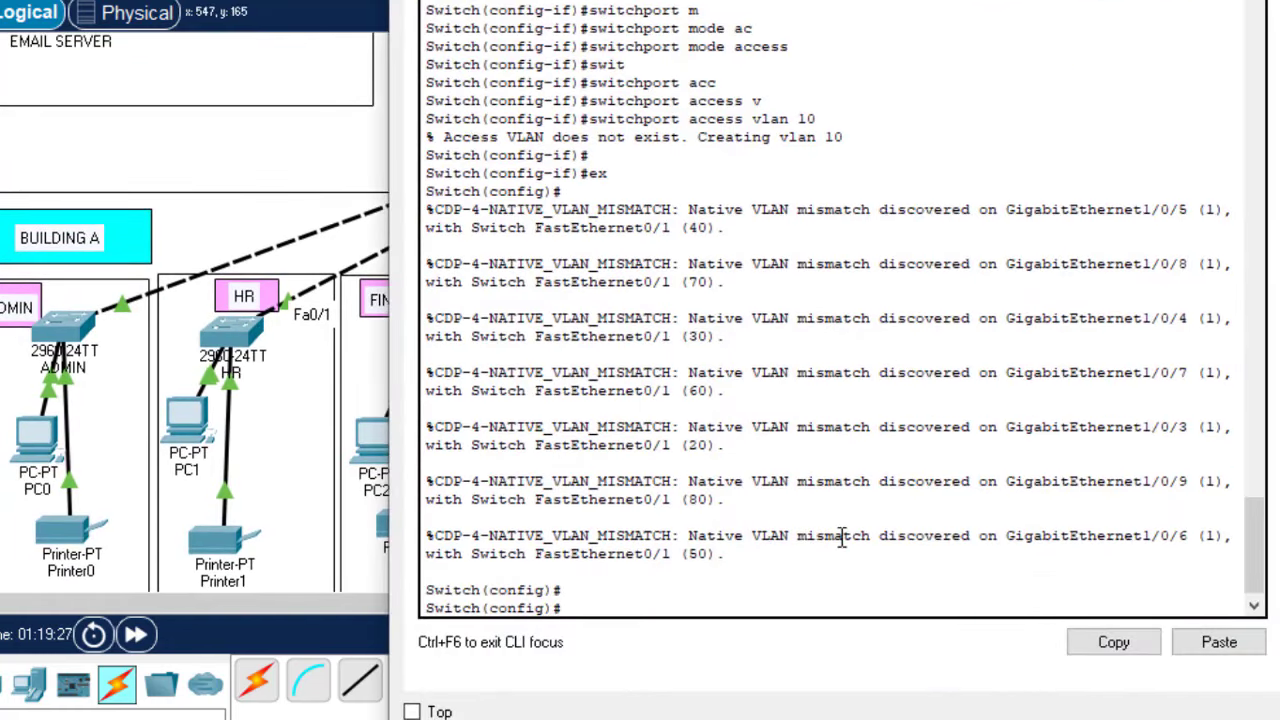
# Step: Enter interface configuration for gig1/0/3, the L3 switch port linked to the HR switch
pyautogui.press('Up')
pyautogui.press('Up')
pyautogui.press('Up')
pyautogui.press('Up')
pyautogui.press('Up')
pyautogui.press('Up')
pyautogui.press('Up')
pyautogui.press('Up')
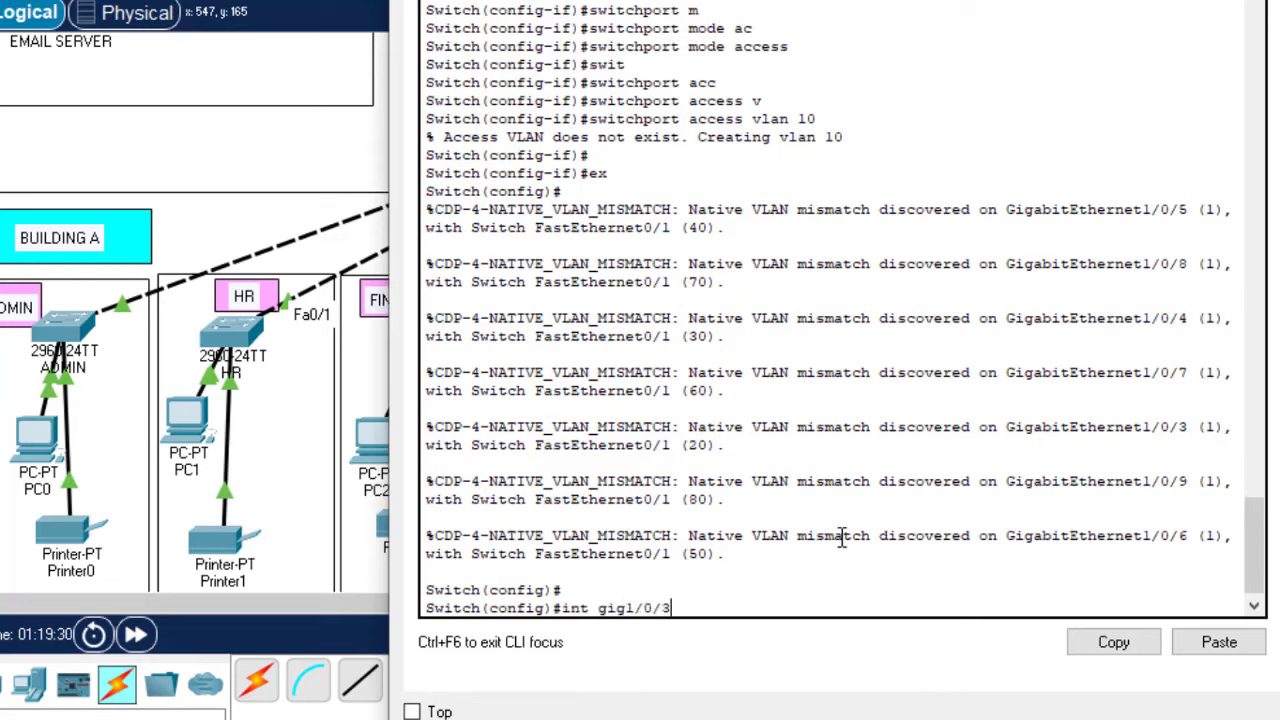
pyautogui.press('Return')
# Step: Set the switchport mode of the L3 switch's gig1/0/3 interface to access
pyautogui.press('Up')
pyautogui.press('Up')
pyautogui.press('Up')
pyautogui.press('Up')
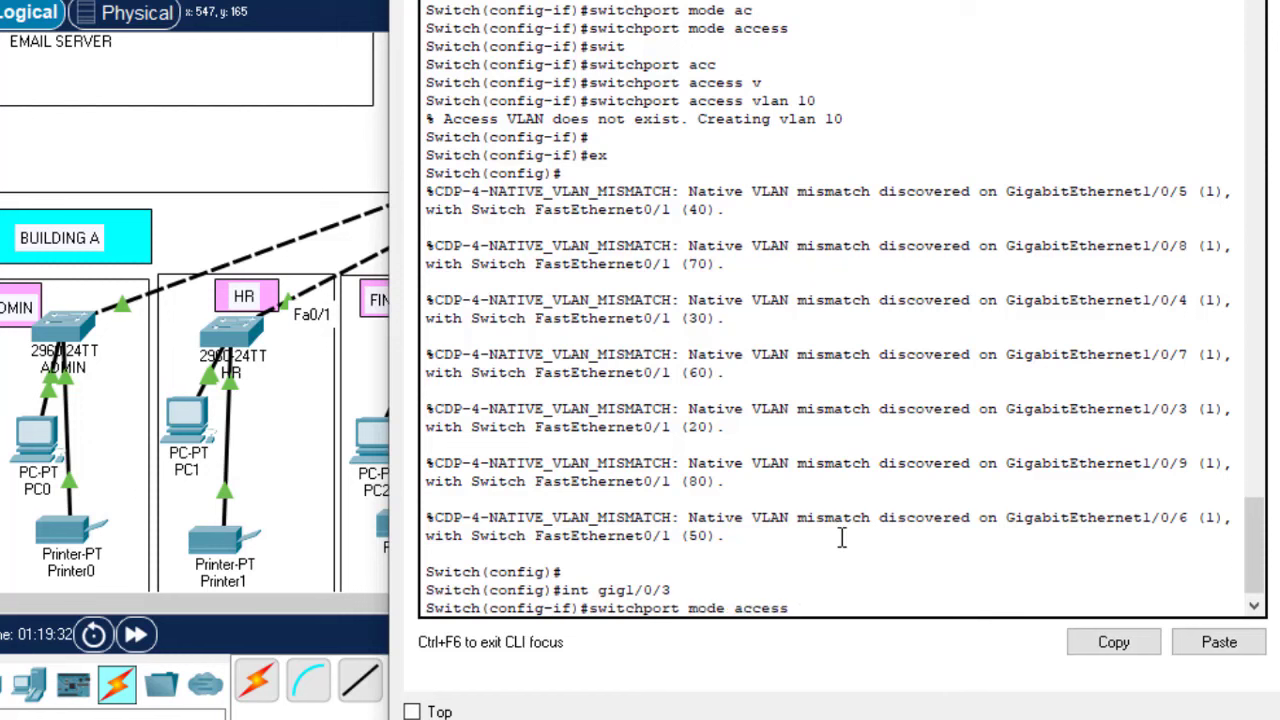
pyautogui.press('Return')
# Step: Assign the L3 switch's gig1/0/3 interface to access VLAN 20
pyautogui.press('Up')
pyautogui.press('Up')
pyautogui.press('Up')
pyautogui.press('Up')
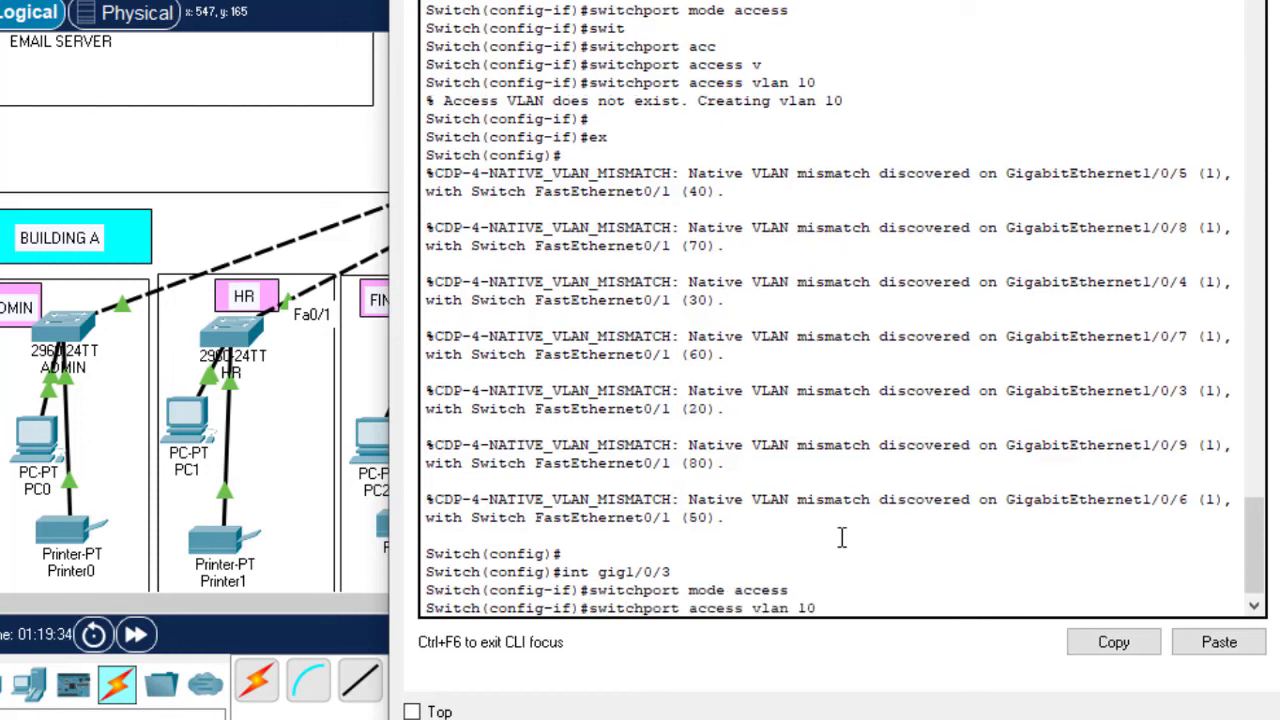
pyautogui.press('BackSpace')
pyautogui.press('BackSpace')
pyautogui.write('20')
pyautogui.press('Return')
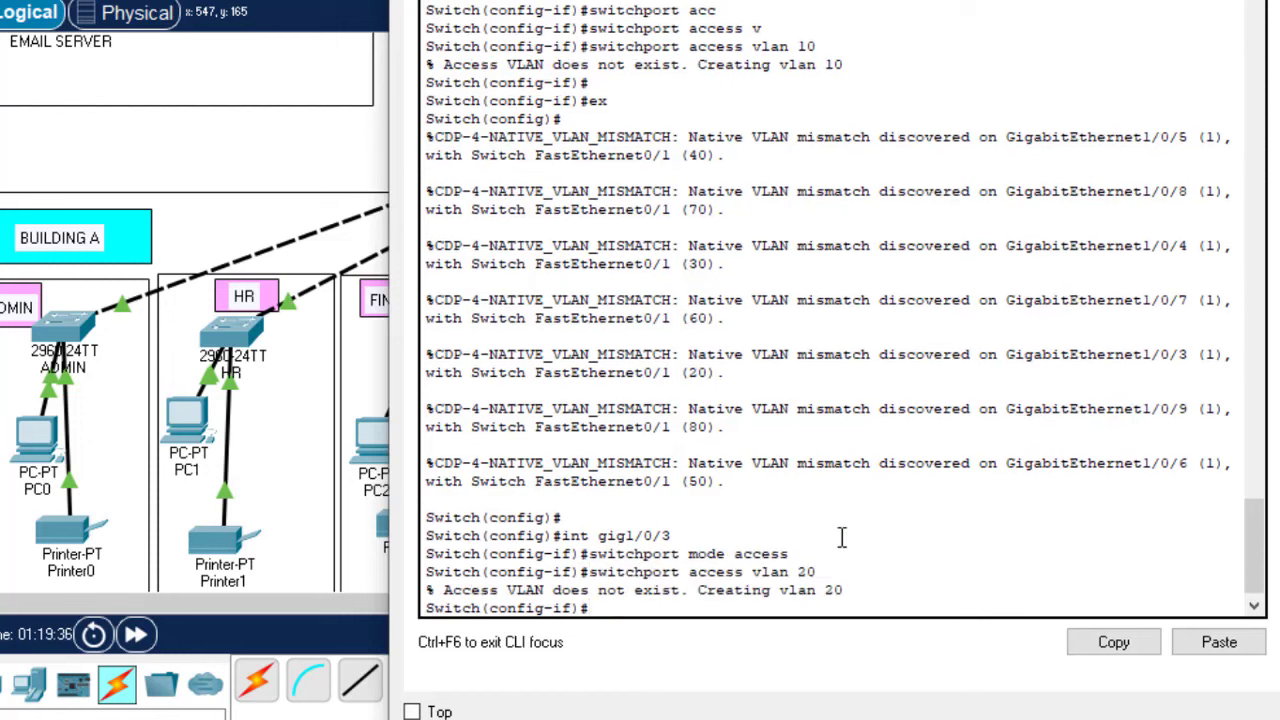
# Step: Exit the gig1/0/3 interface configuration and check which L3 switch port links to the FINANCE switch
pyautogui.write('ex')
pyautogui.press('Return')
pyautogui.press('Return')
pyautogui.press('Return')
pyautogui.press('Return')
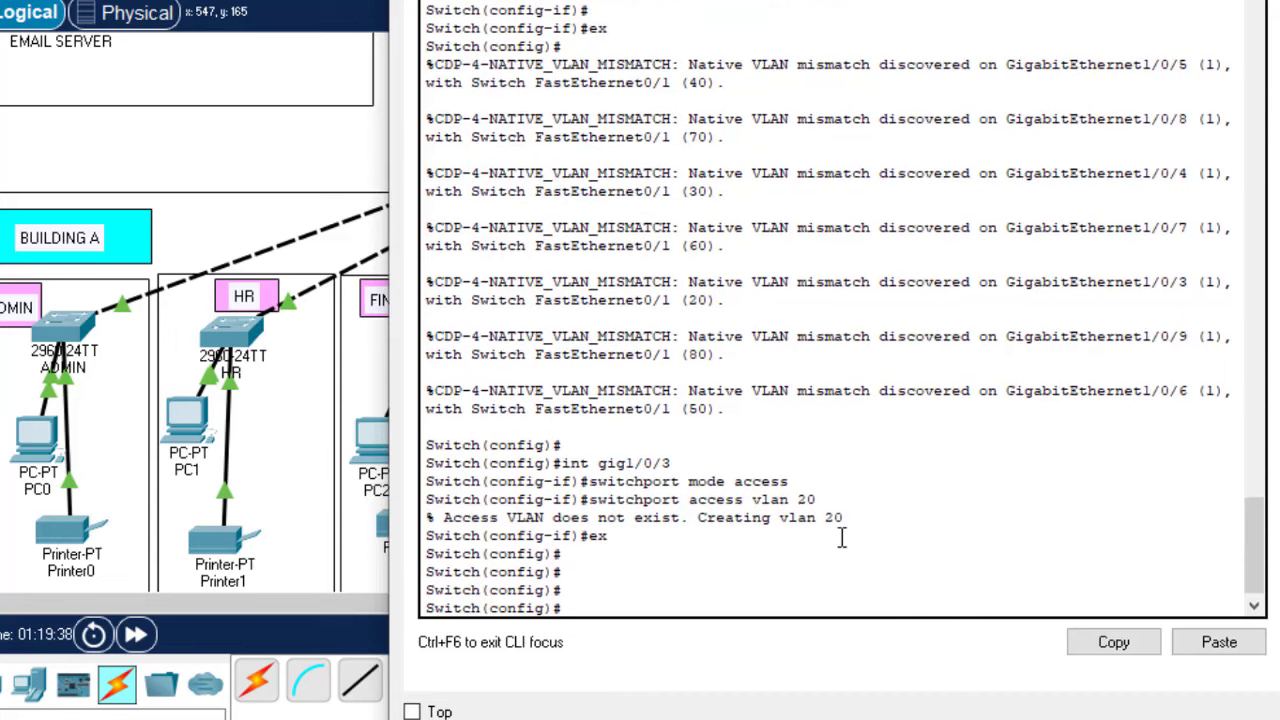
pyautogui.click(375, 340)
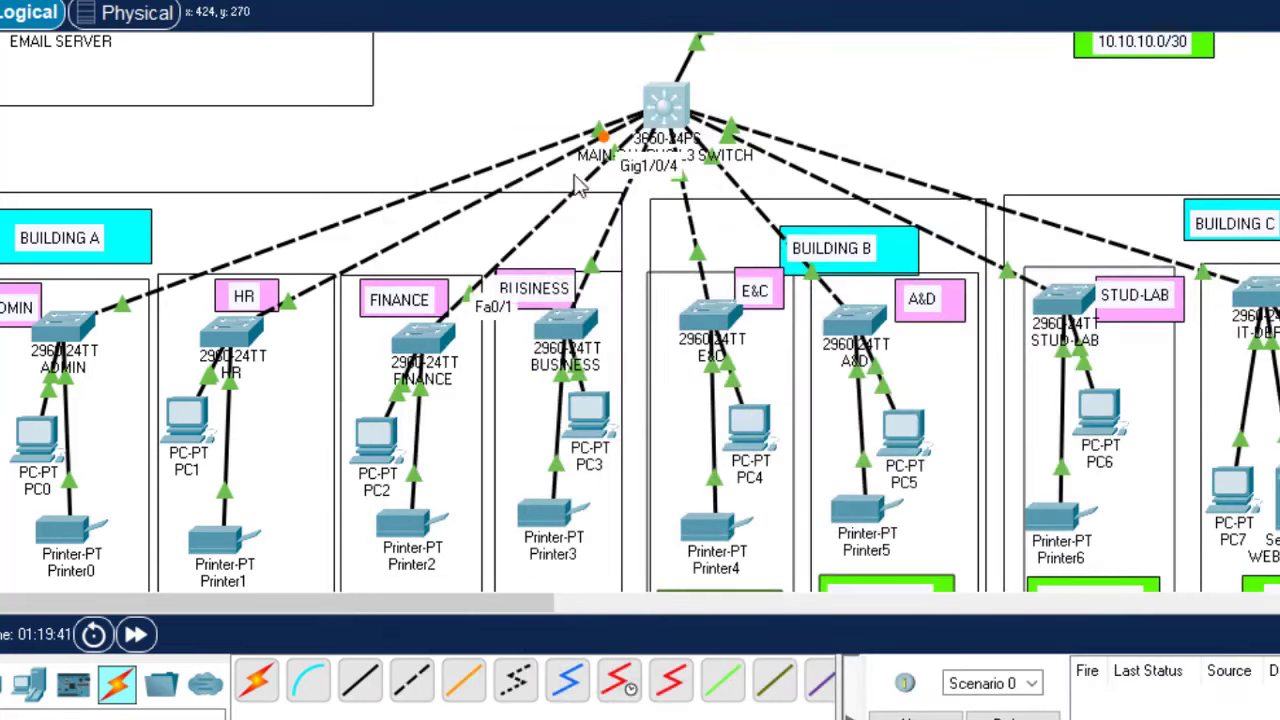
pyautogui.click(664, 98)
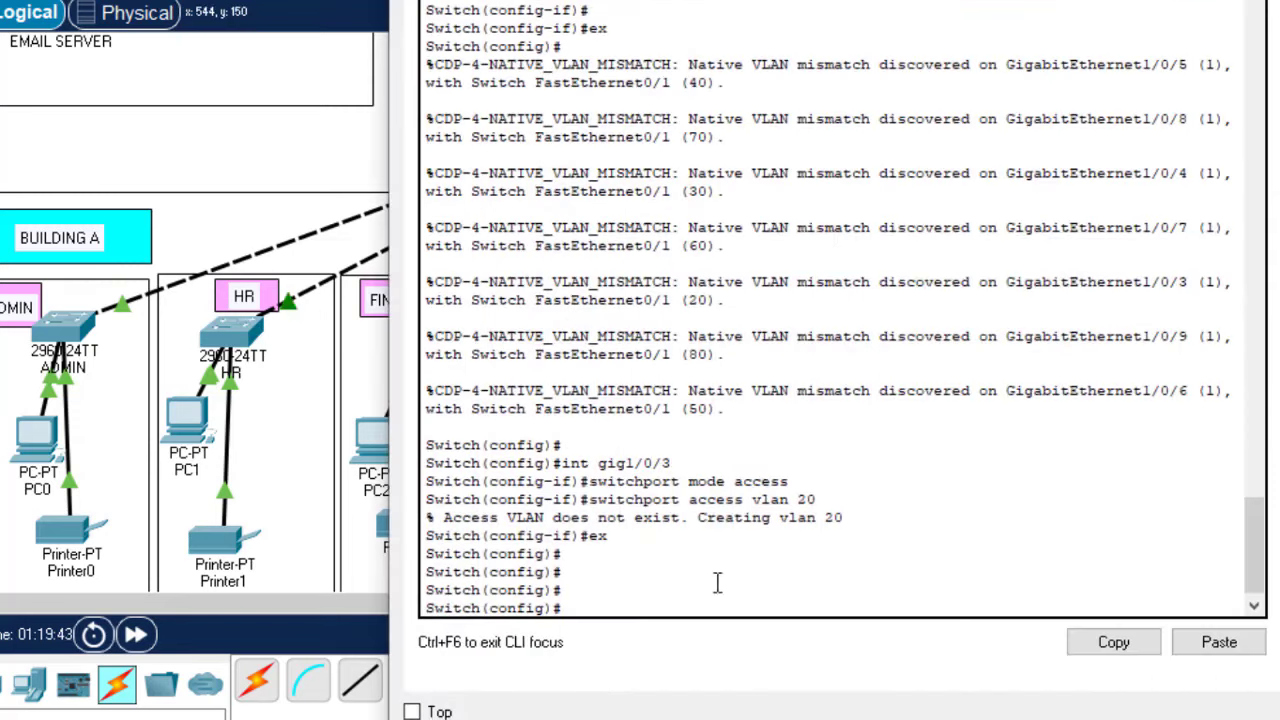
# Step: Configure the L3 switch's gig1/0/4 interface as an access port in VLAN 30, and exit to global configuration mode
pyautogui.press('Up')
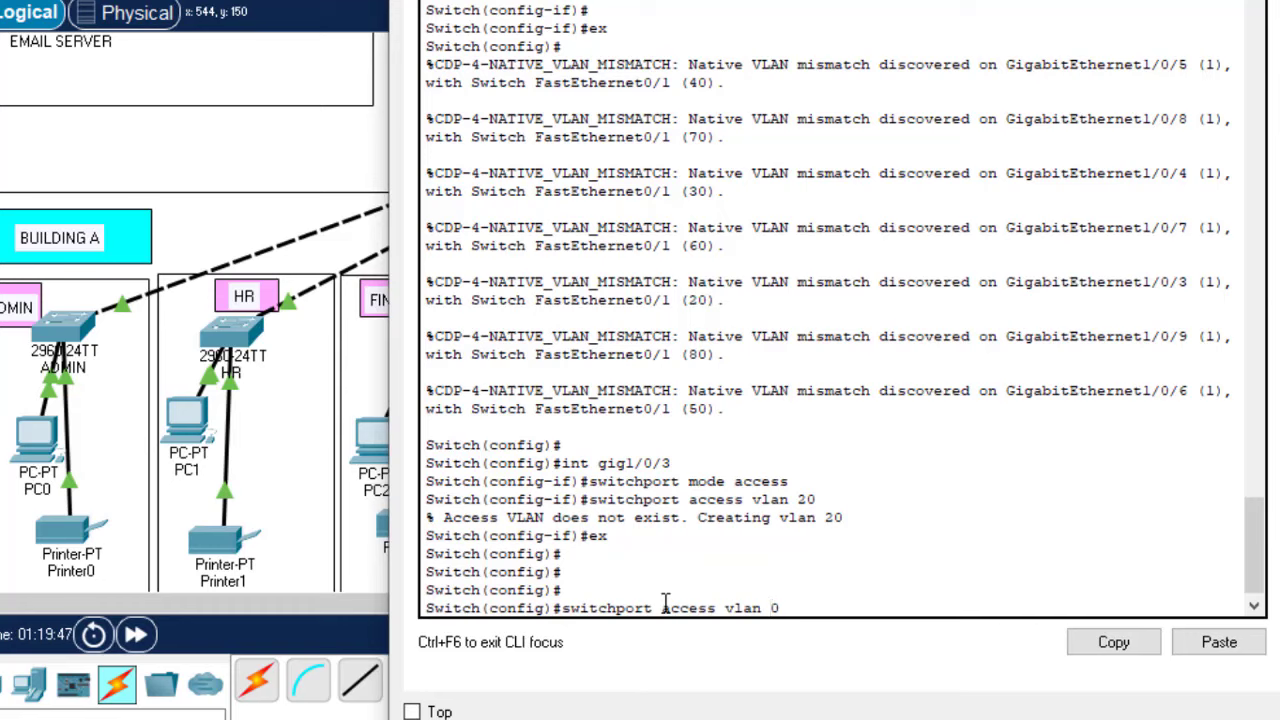
pyautogui.press('Up')
pyautogui.press('Up')
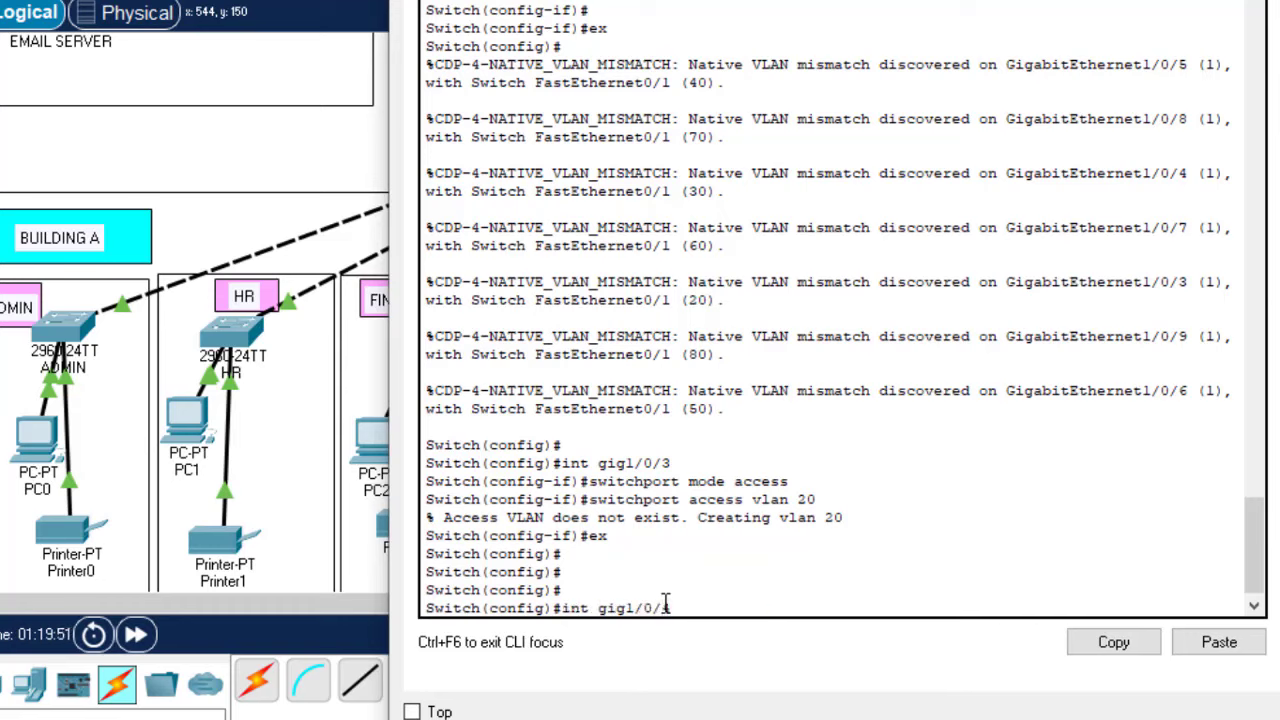
pyautogui.press('BackSpace')
pyautogui.write('4')
pyautogui.press('Return')
pyautogui.write('switchport mode access')
pyautogui.press('Return')
pyautogui.write('switchport access vlan 30')
pyautogui.press('Return')
pyautogui.write('ex')
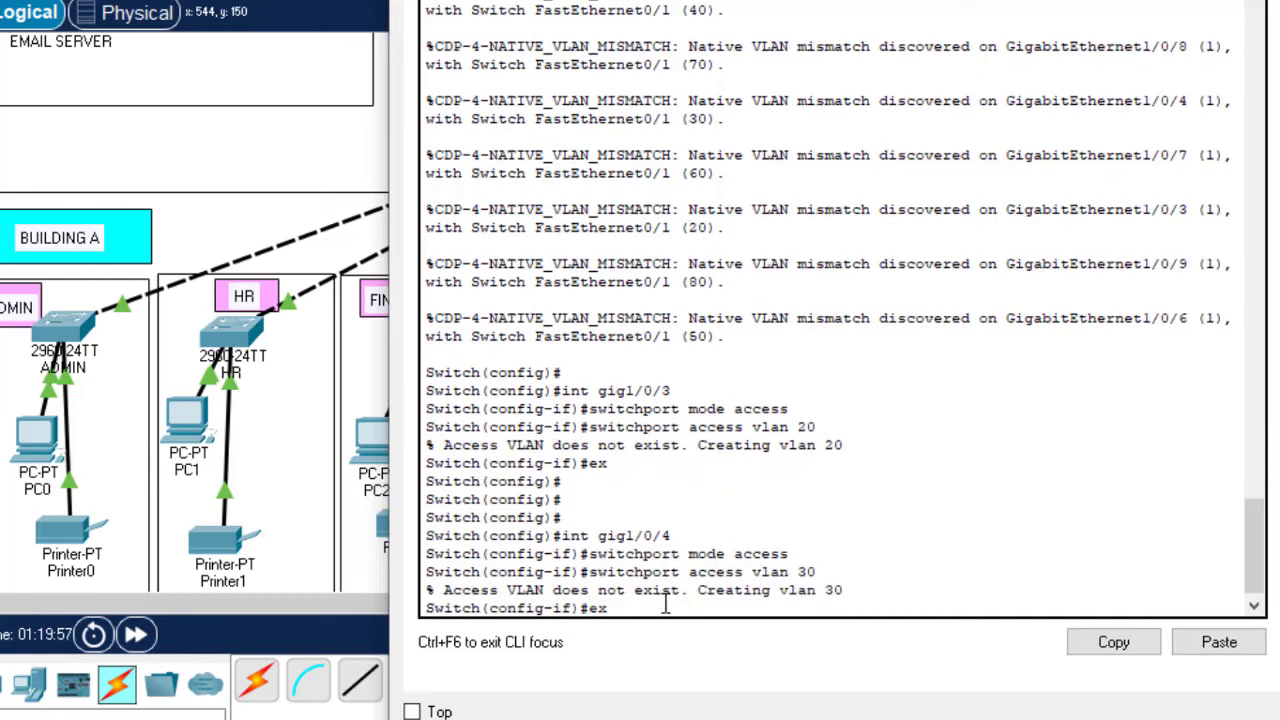
pyautogui.press('Return')
pyautogui.press('Return')
pyautogui.press('Return')
# Step: Configure the L3 switch's gig1/0/5 interface as an access port in VLAN 40, and exit the interface
pyautogui.write('int gig1/0/5')
pyautogui.press('Return')
pyautogui.write('switchport mode access')
pyautogui.press('Return')
pyautogui.write('switchport access vlan 40')
pyautogui.press('Return')
pyautogui.write('ex')
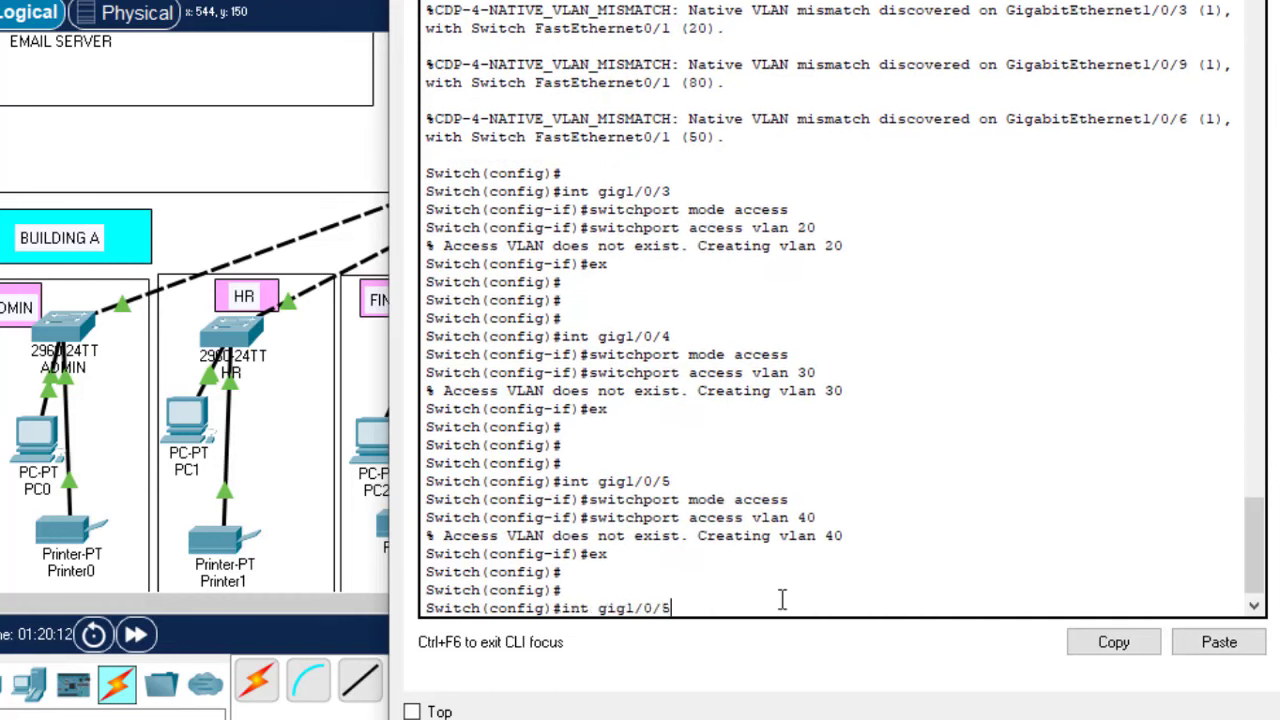
# Step: Configure the L3 switch's gig1/0/6 interface as an access port in VLAN 50, and exit the interface
pyautogui.press('BackSpace')
pyautogui.write('6')
pyautogui.press('Return')
pyautogui.write('switchport mode access')
pyautogui.press('Return')
pyautogui.write('switchport access vlan 50')
pyautogui.press('Return')
pyautogui.press('Return')
pyautogui.press('Return')
pyautogui.press('Return')
pyautogui.write('ex')
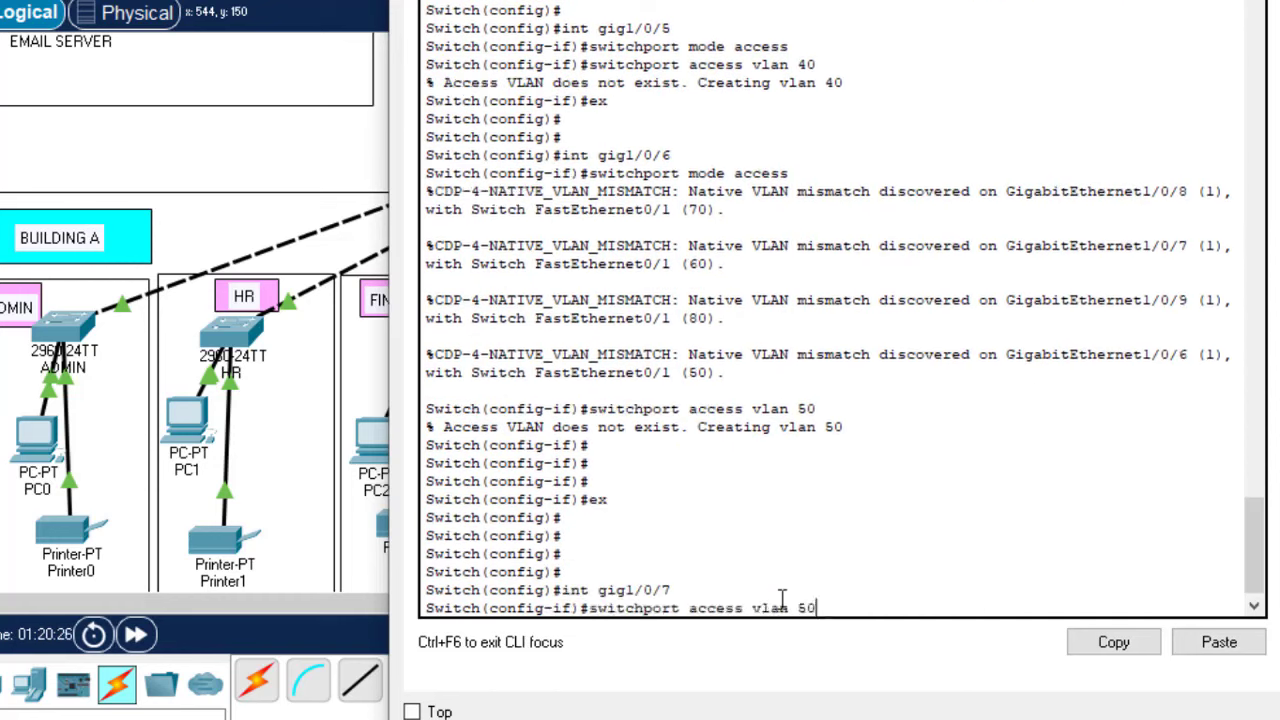
# Step: Configure the L3 switch's gig1/0/7 interface as an access port in VLAN 60, and exit the interface
pyautogui.press('Up')
pyautogui.press('Return')
pyautogui.press('Up')
pyautogui.press('BackSpace')
pyautogui.press('BackSpace')
pyautogui.write('60')
pyautogui.press('Return')
pyautogui.write('ex')
pyautogui.press('Return')
pyautogui.press('Return')
pyautogui.press('Return')
# Step: Configure the L3 switch's gig1/0/8 interface as an access port in VLAN 70, and exit the interface
pyautogui.write('int gig1/0/8')
pyautogui.press('Return')
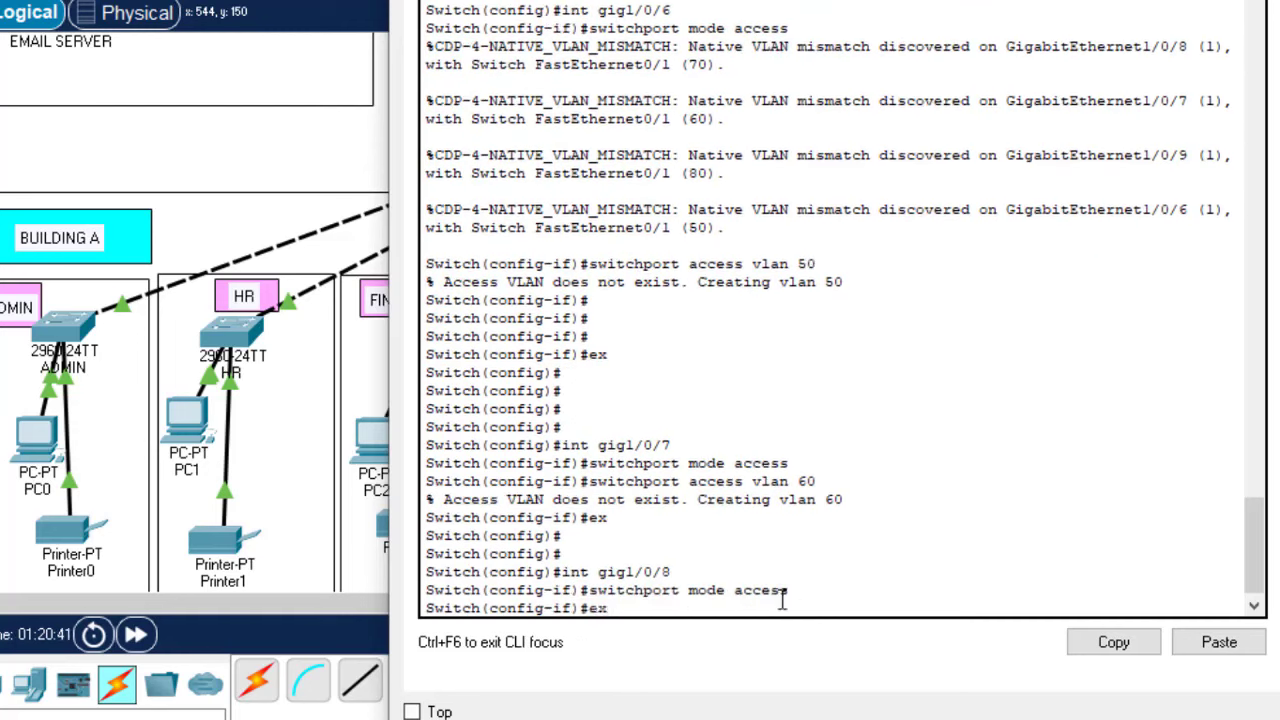
pyautogui.press('Up')
pyautogui.press('Up')
pyautogui.press('BackSpace')
pyautogui.press('BackSpace')
pyautogui.write('70')
pyautogui.press('Return')
pyautogui.press('Return')
# Step: Configure the L3 switch's gig1/0/9 interface as an access port in VLAN 80, and exit the interface
pyautogui.write('int gig1/0/9')
pyautogui.press('Return')
pyautogui.write('switchport mode access')
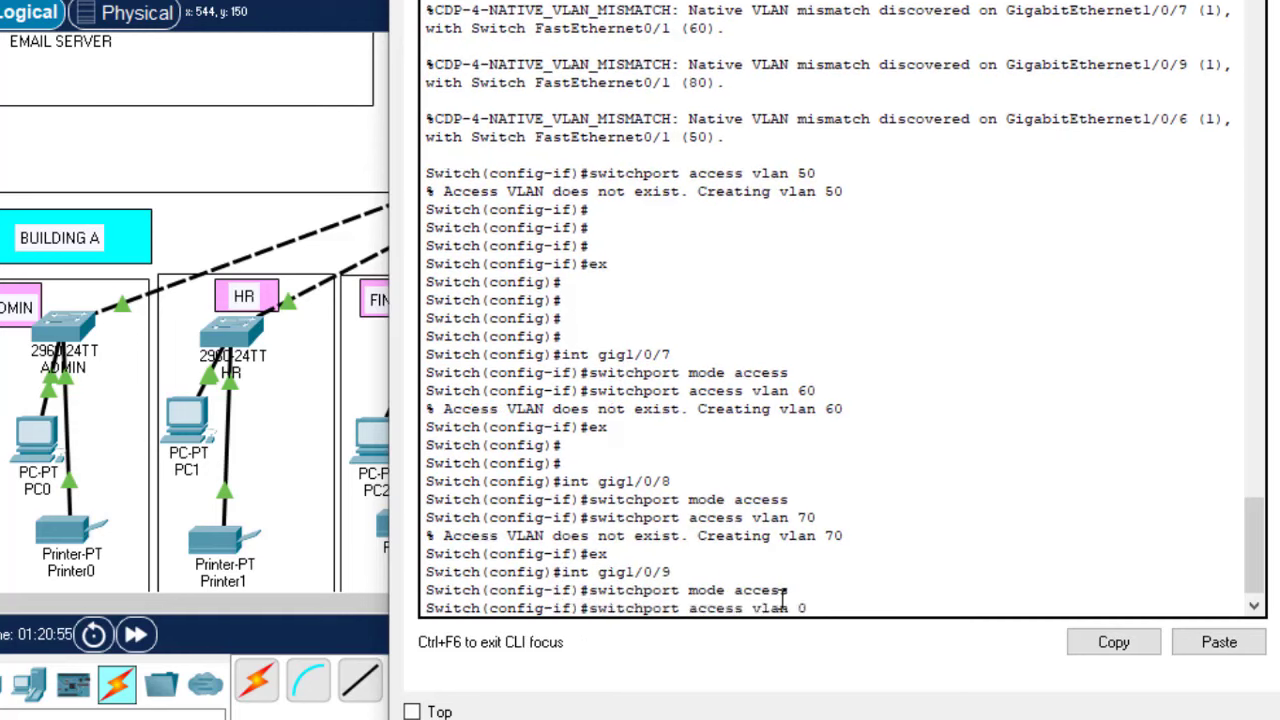
pyautogui.write('8')
pyautogui.press('Return')
pyautogui.press('Return')
pyautogui.press('Return')
pyautogui.write('ex')
pyautogui.press('Return')
pyautogui.press('Return')
pyautogui.press('Return')
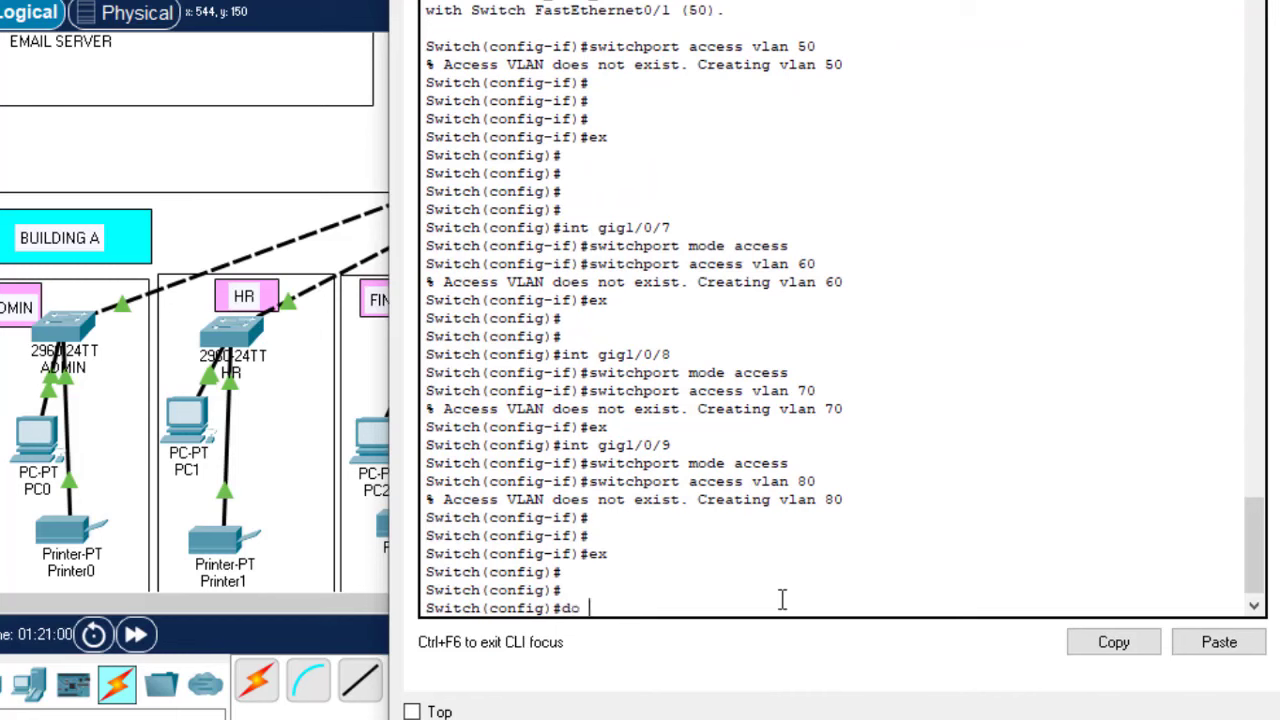
# Step: Save the main campus L3 switch's configuration with do wr and close its window
pyautogui.write('do wr')
pyautogui.press('Return')
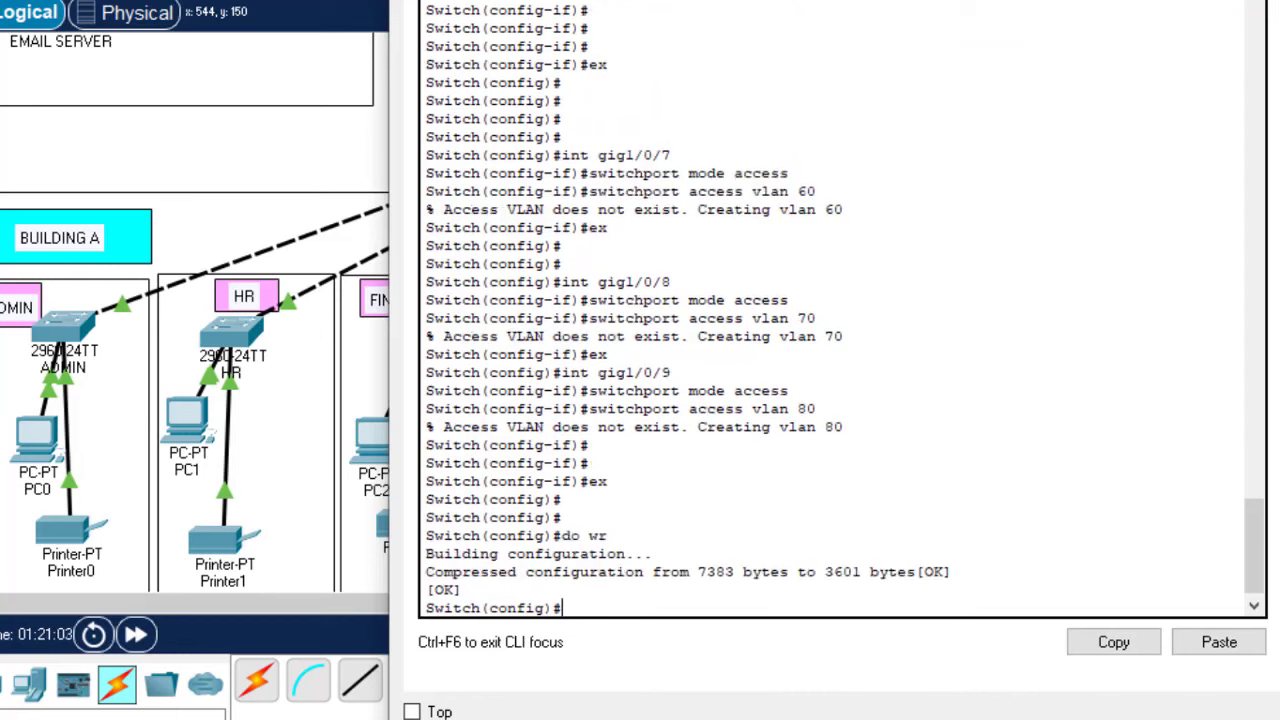
pyautogui.hotkey('alt', 'F4')
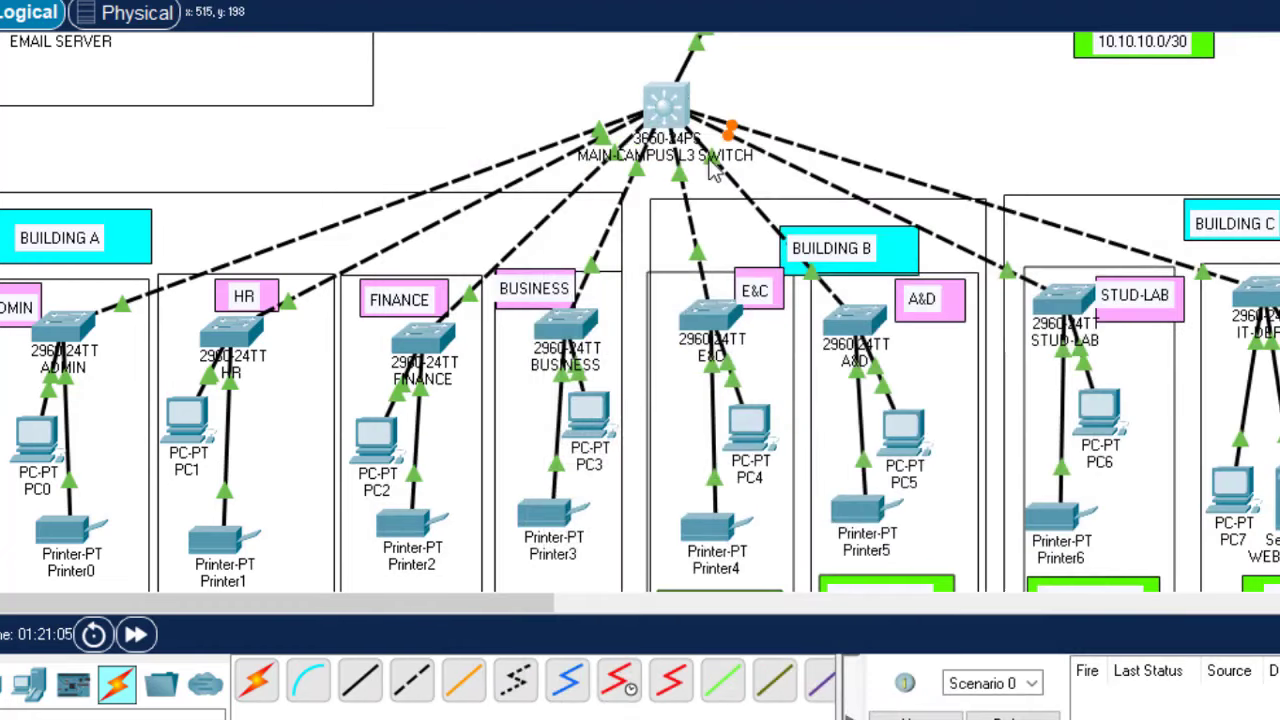
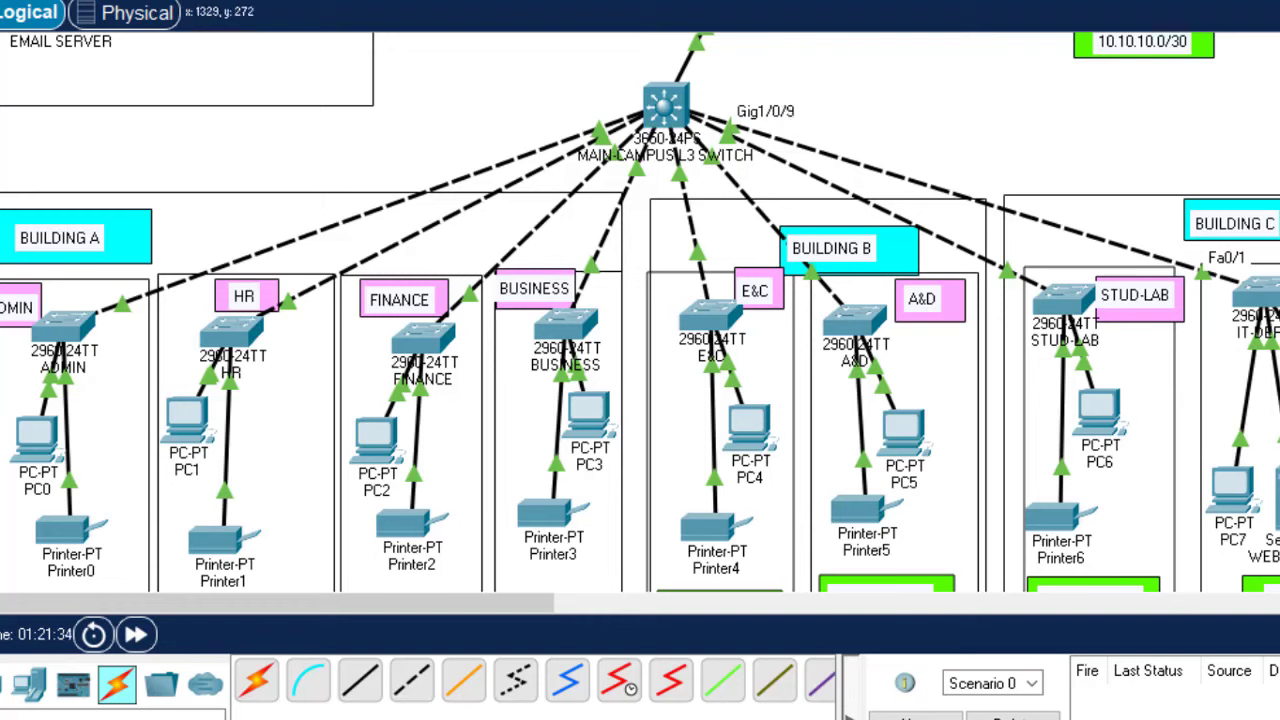
pyautogui.scroll(-3, 640, 310)
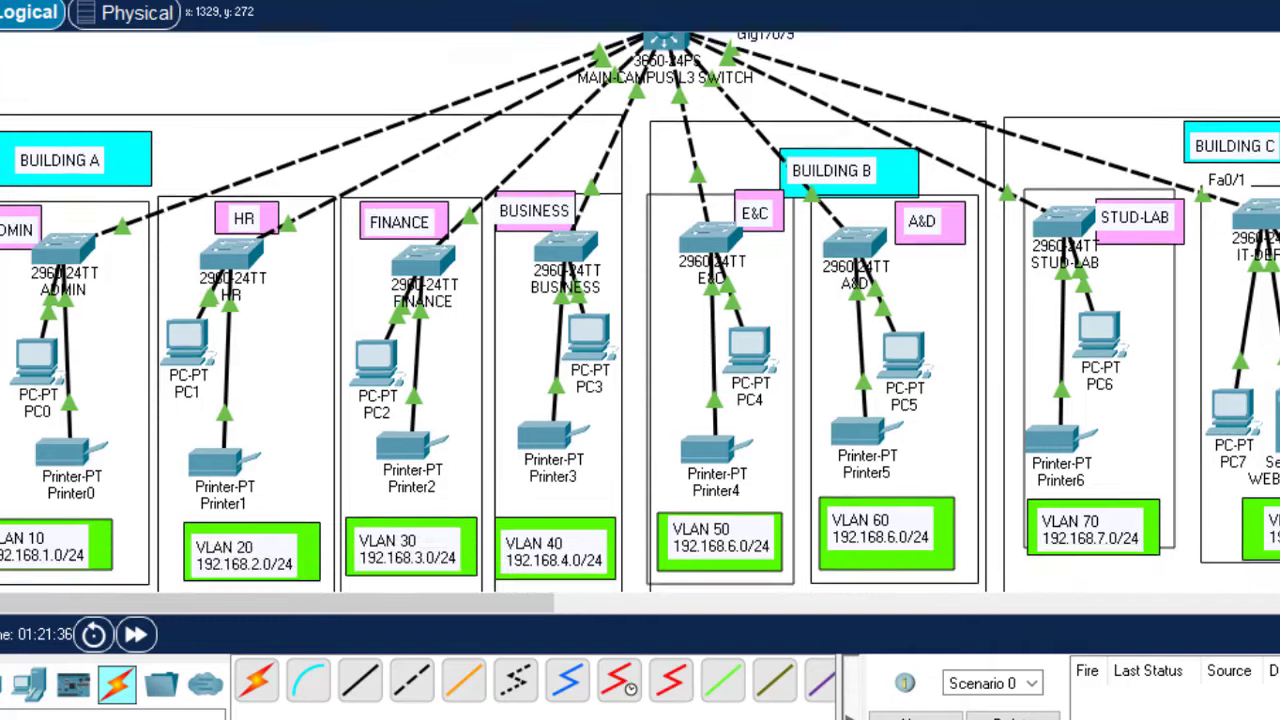
pyautogui.scroll(-3, 640, 310)
pyautogui.scroll(10, 640, 310)
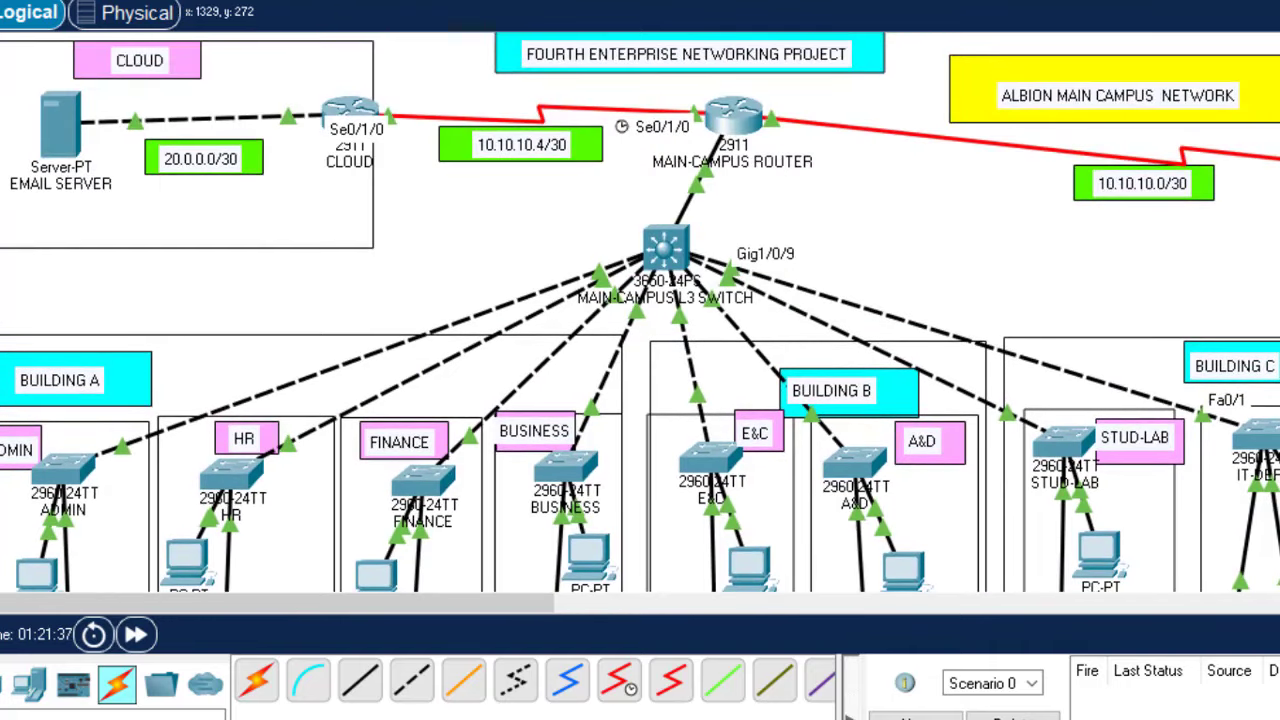
pyautogui.click(652, 256)
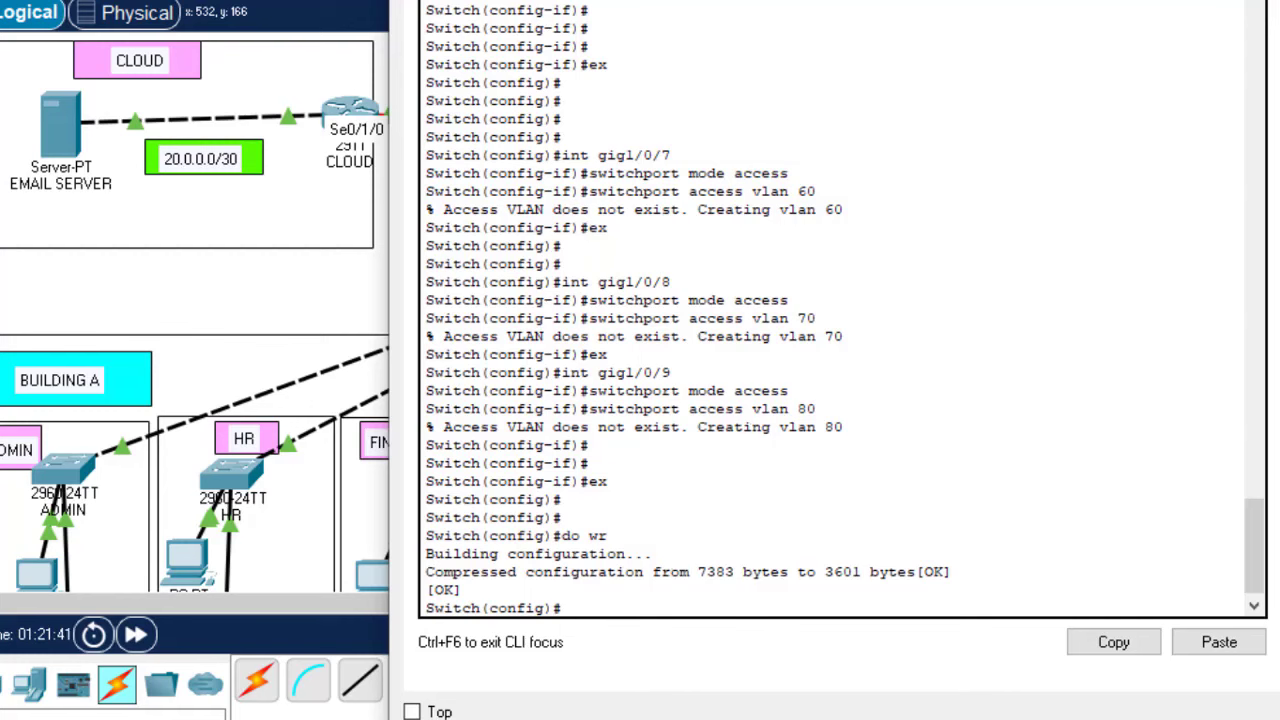
pyautogui.click(400, 590)
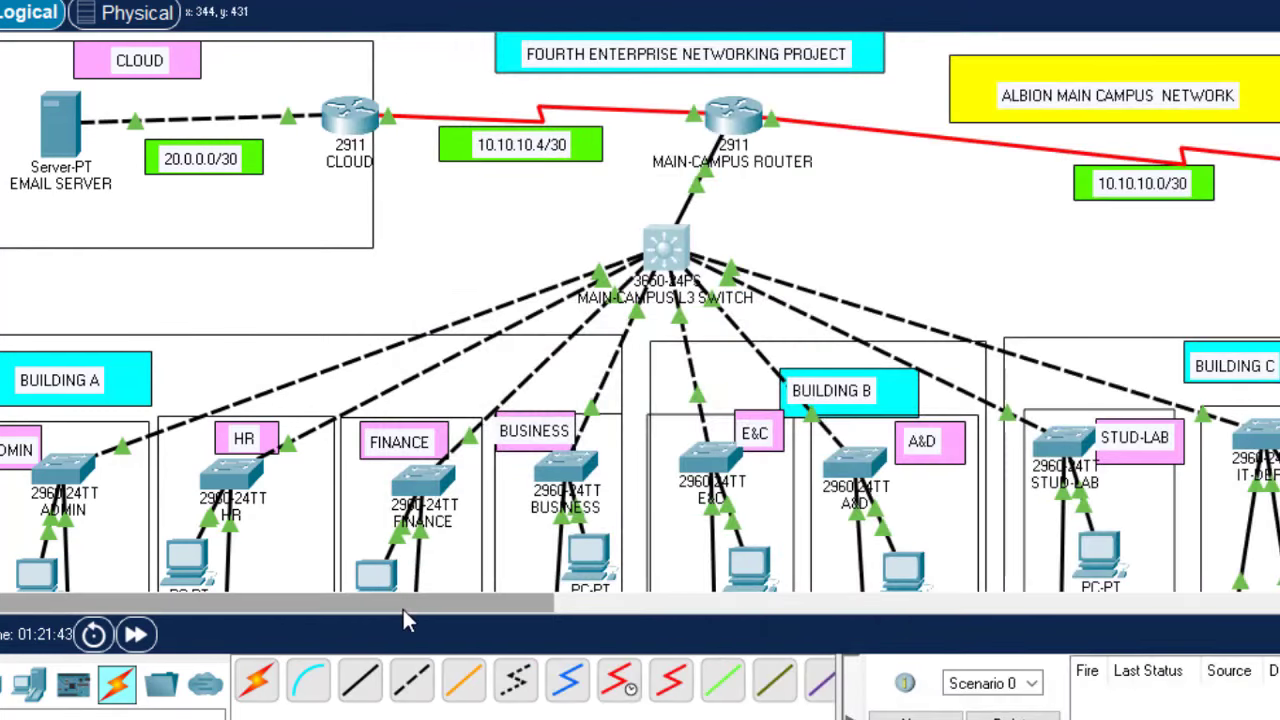
# Step: Open the command line of the branch campus STUD-LB switch and enter privileged and global configuration mode
pyautogui.moveTo(403, 609); pyautogui.dragTo(771, 615)
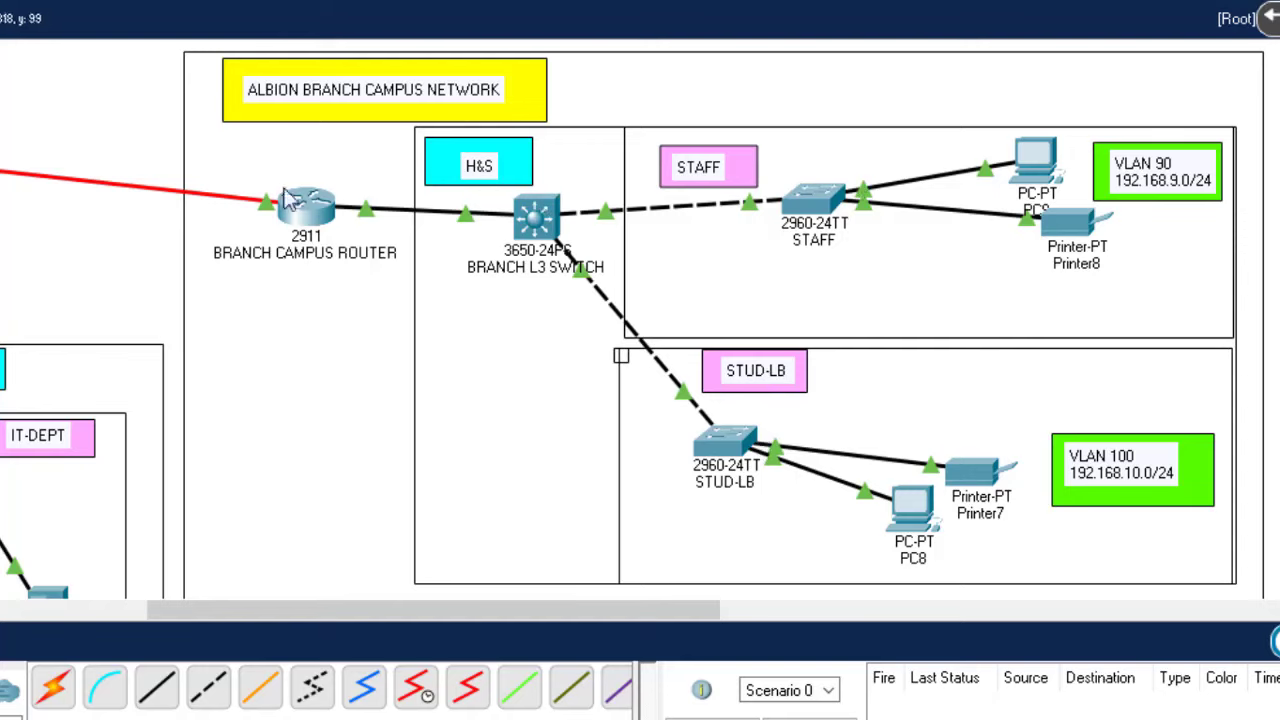
pyautogui.click(730, 447)
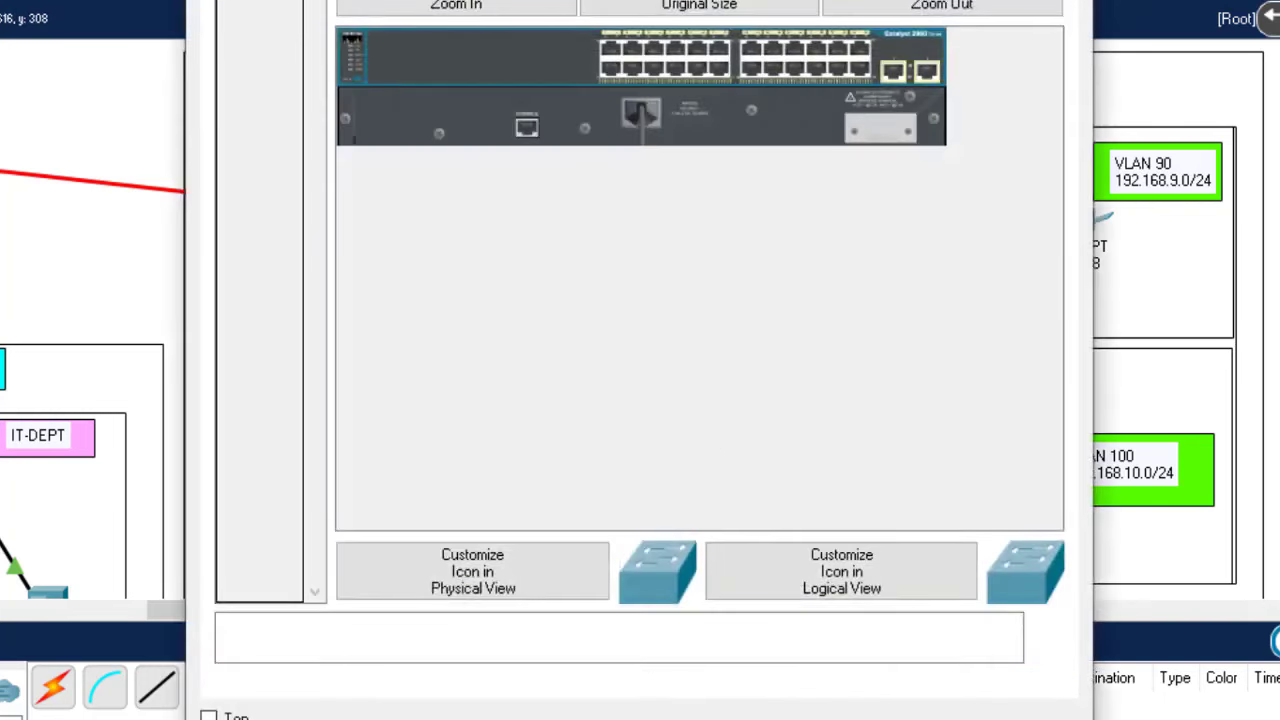
pyautogui.press('Return')
pyautogui.press('Return')
pyautogui.write('e')
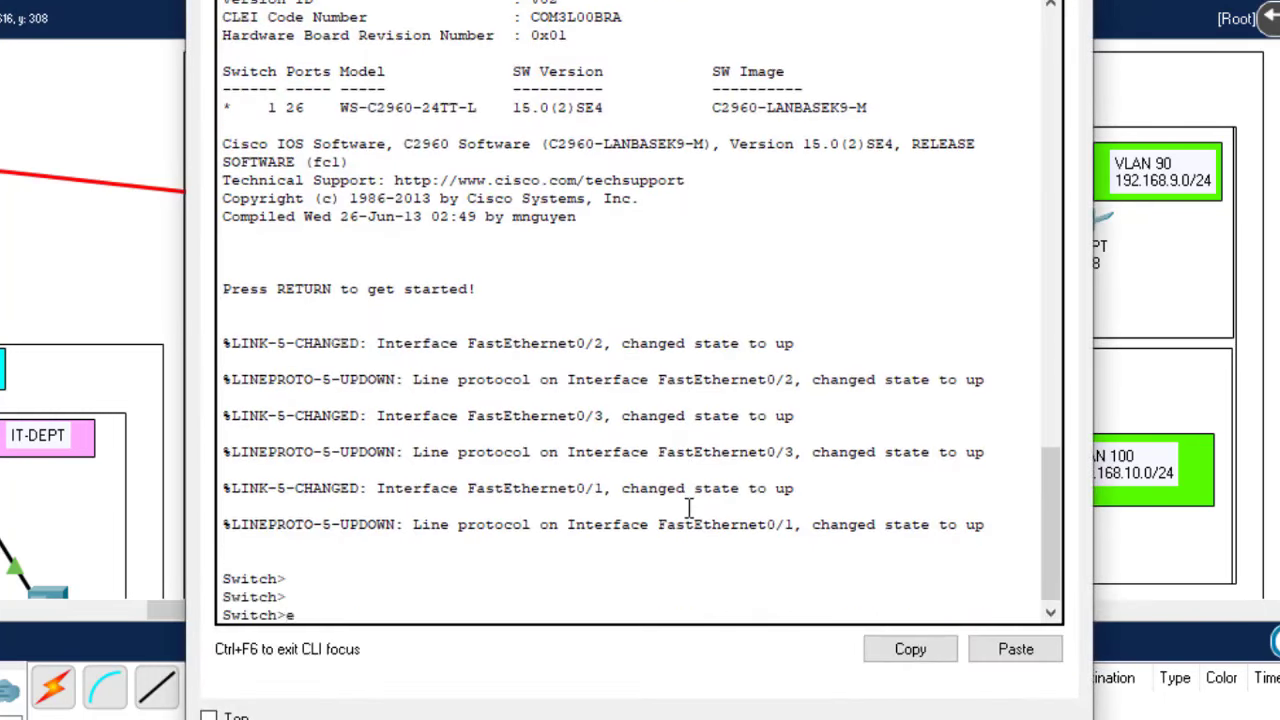
pyautogui.write('n')
pyautogui.press('Return')
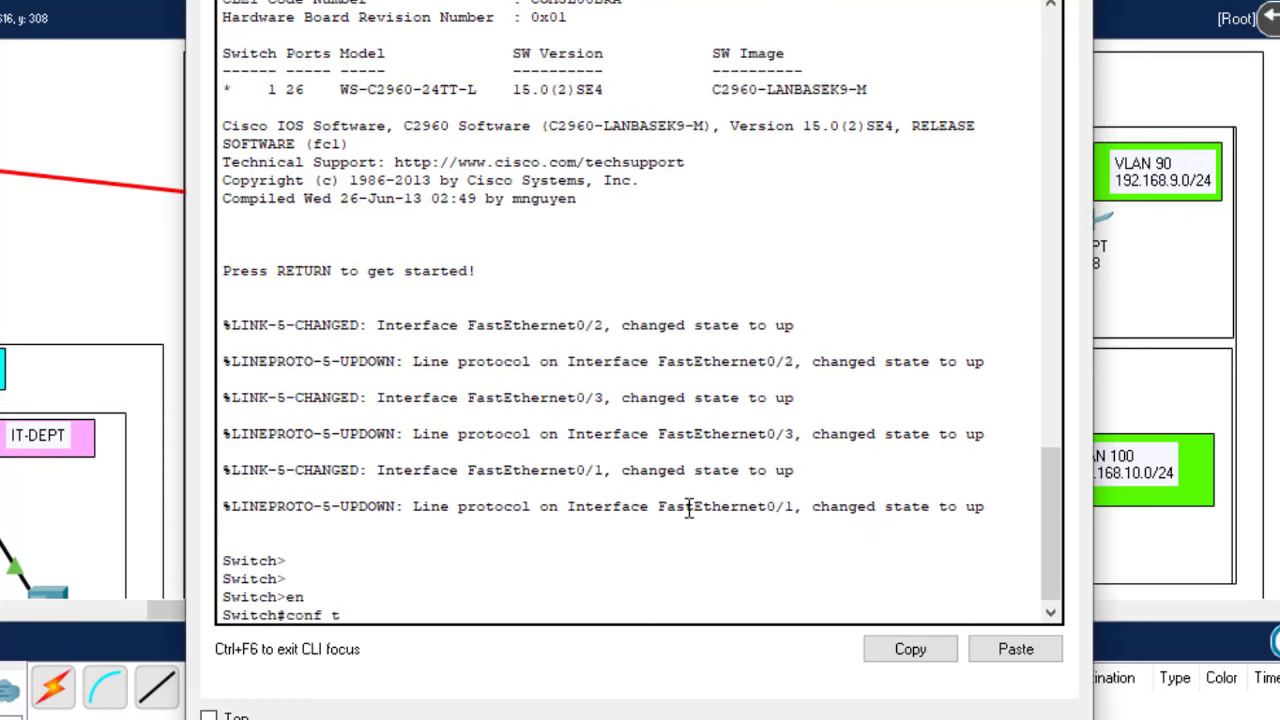
pyautogui.write('conf t')
pyautogui.press('Return')
pyautogui.press('Return')
pyautogui.press('Return')
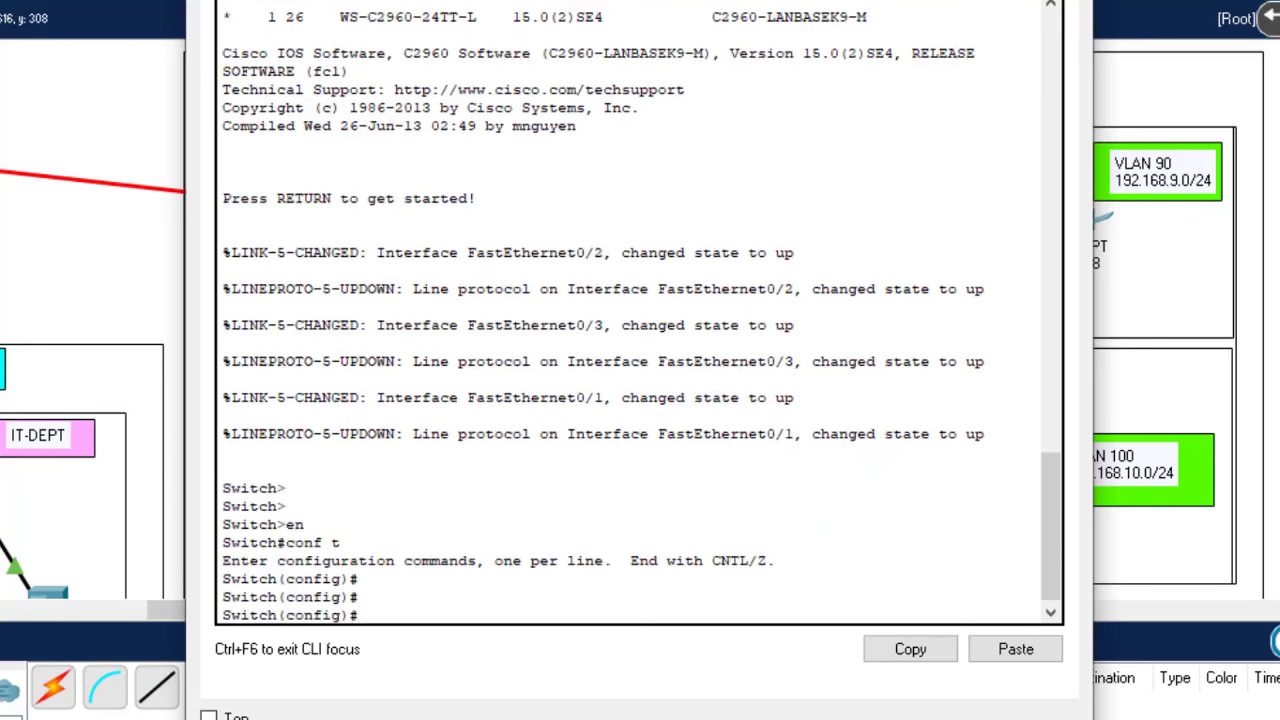
# Step: Switch to Notepad, change the access VLAN in the command script to 100, and copy the whole script
pyautogui.hotkey('alt', 'Tab')
pyautogui.hotkey('ctrl', 'a')
pyautogui.click(776, 119)
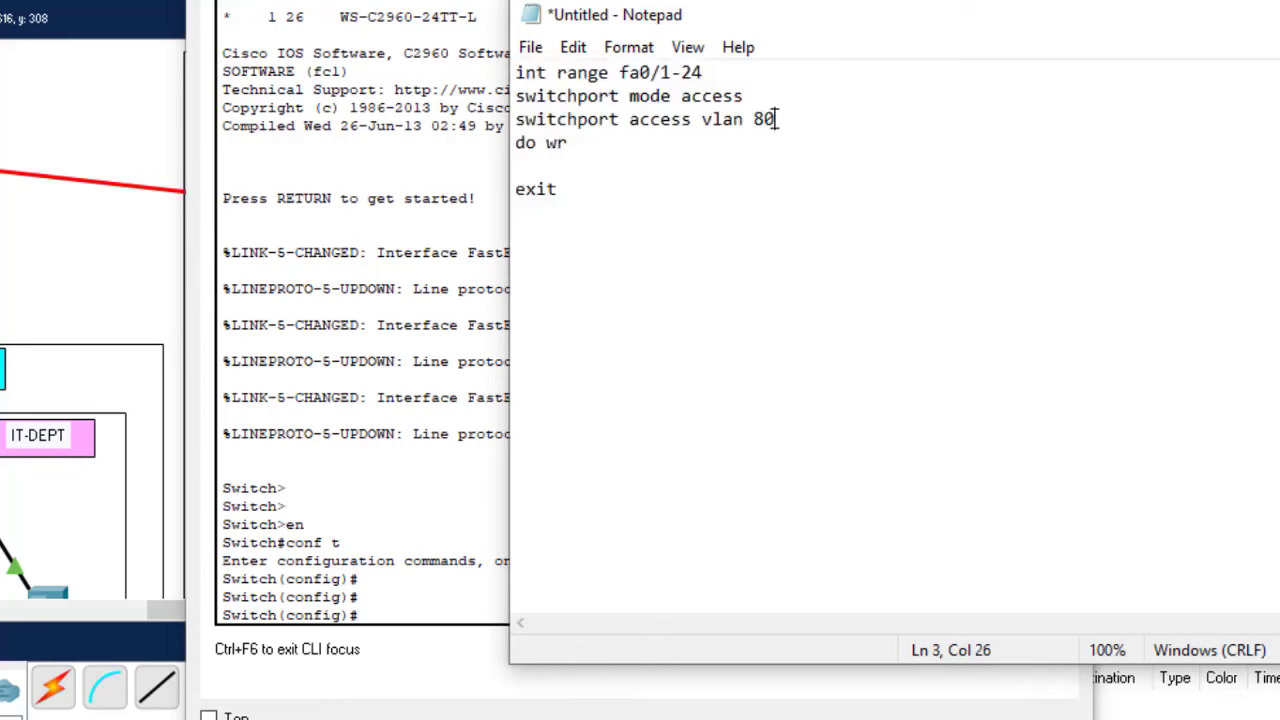
pyautogui.press('BackSpace')
pyautogui.press('BackSpace')
pyautogui.hotkey('ctrl', 'a')
pyautogui.hotkey('ctrl', 'c')
pyautogui.hotkey('ctrl', 'f')
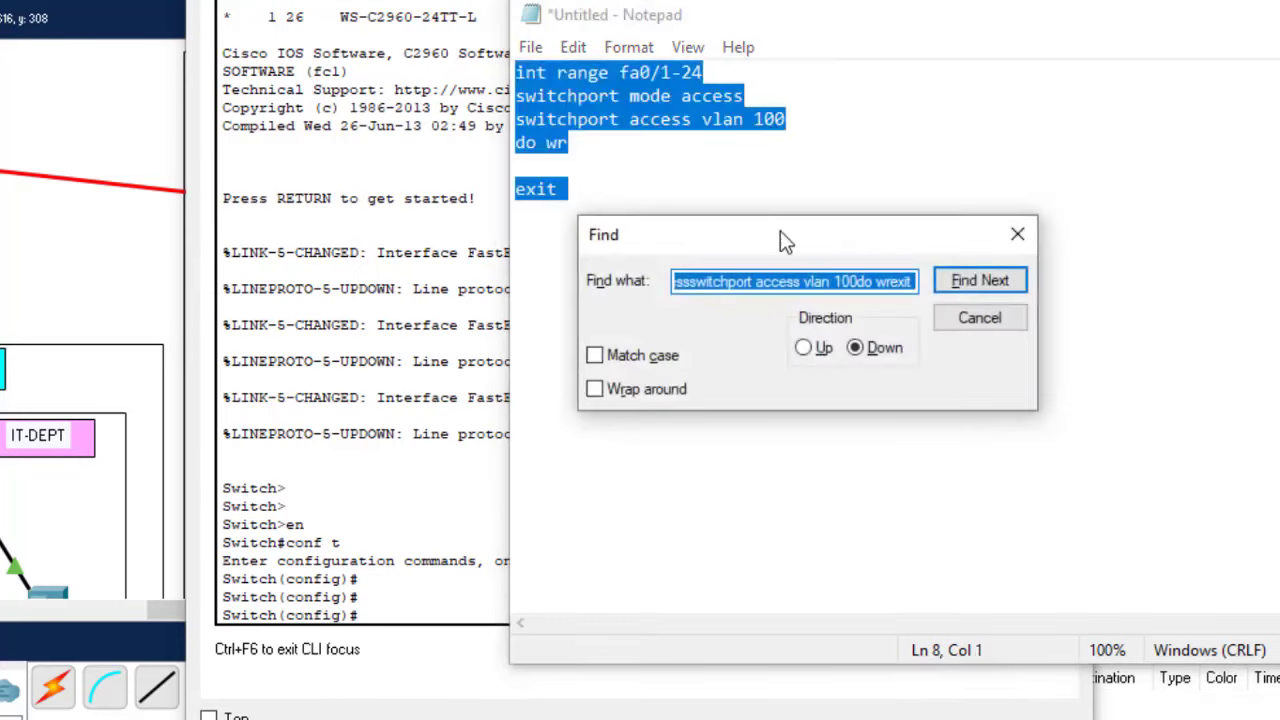
pyautogui.click(1008, 243)
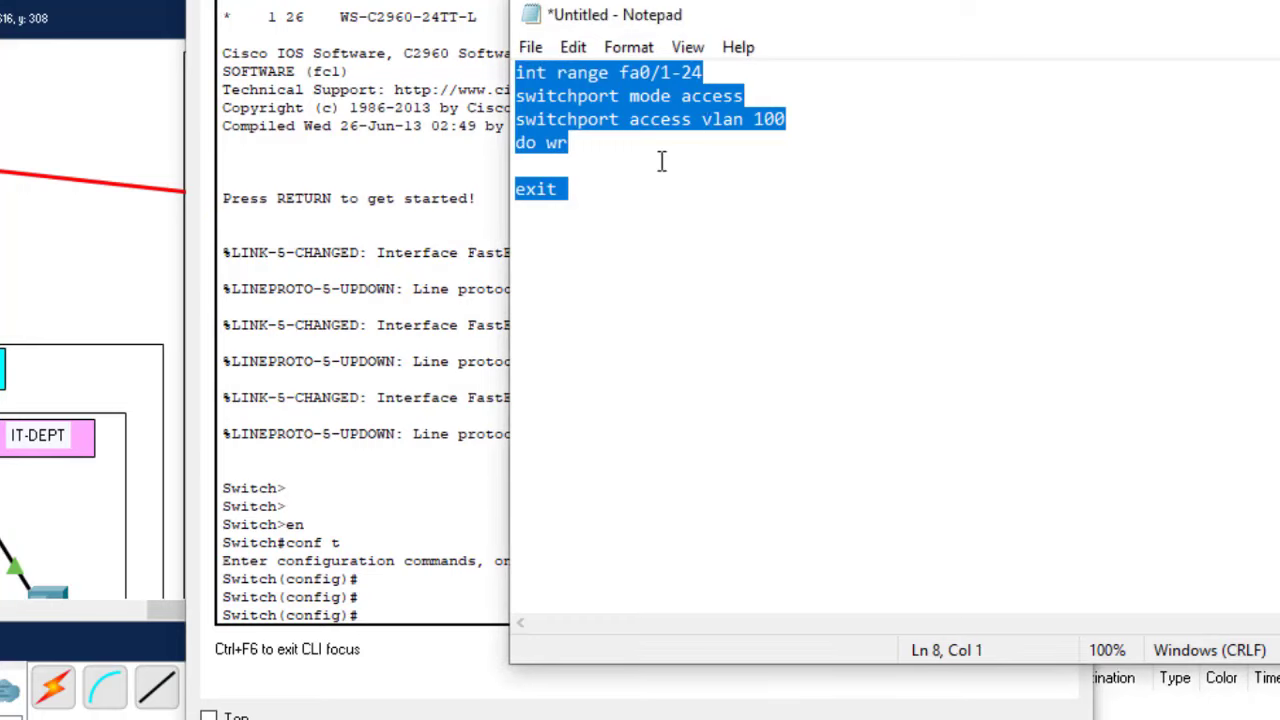
# Step: Paste the copied script into the STUD-LB switch's command line to put fa0/1-24 in access VLAN 100, save, and close the switch window
pyautogui.click(397, 622)
pyautogui.click(1050, 652)
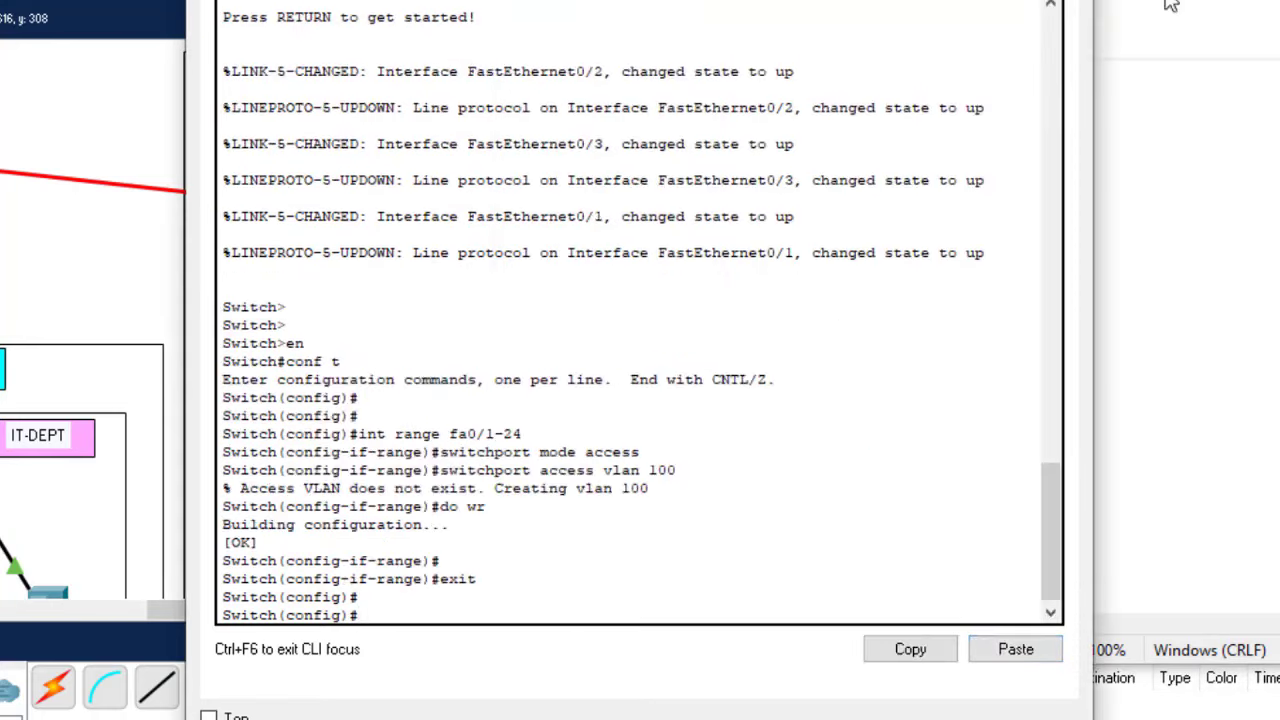
pyautogui.hotkey('alt', 'F4')
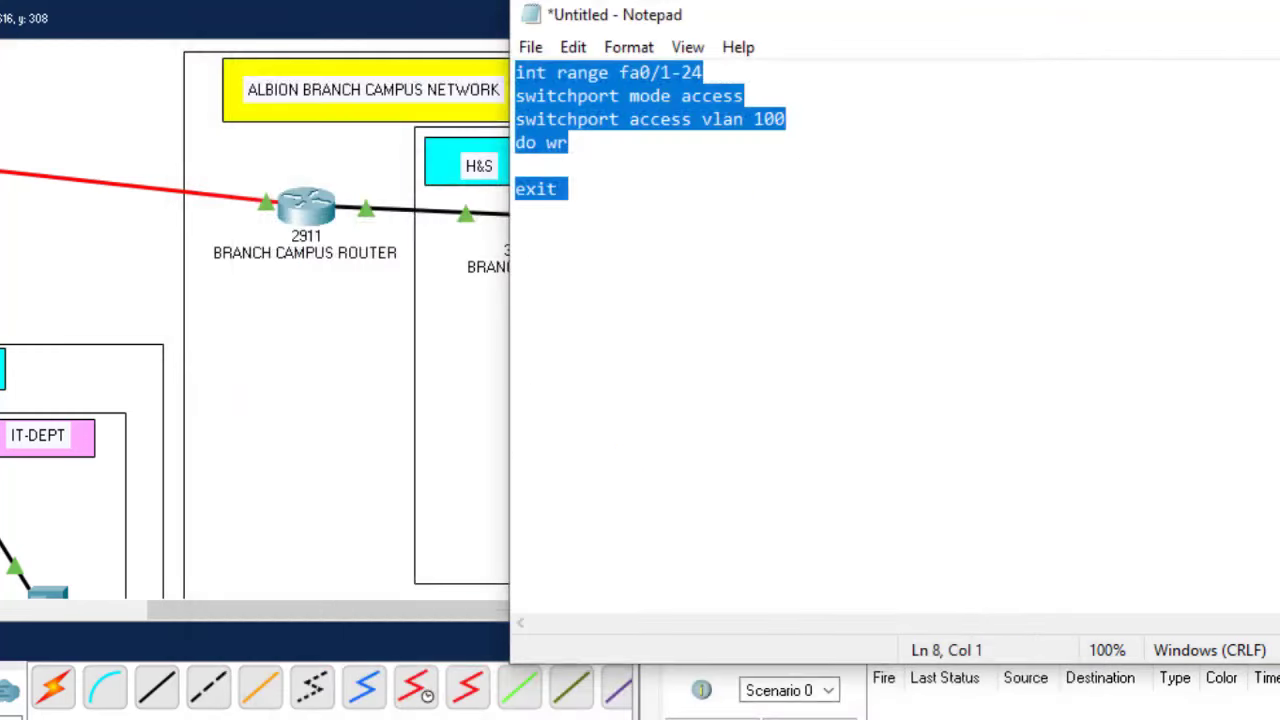
# Step: Change the access VLAN in the Notepad command script to 90 and copy the whole script
pyautogui.click(775, 121)
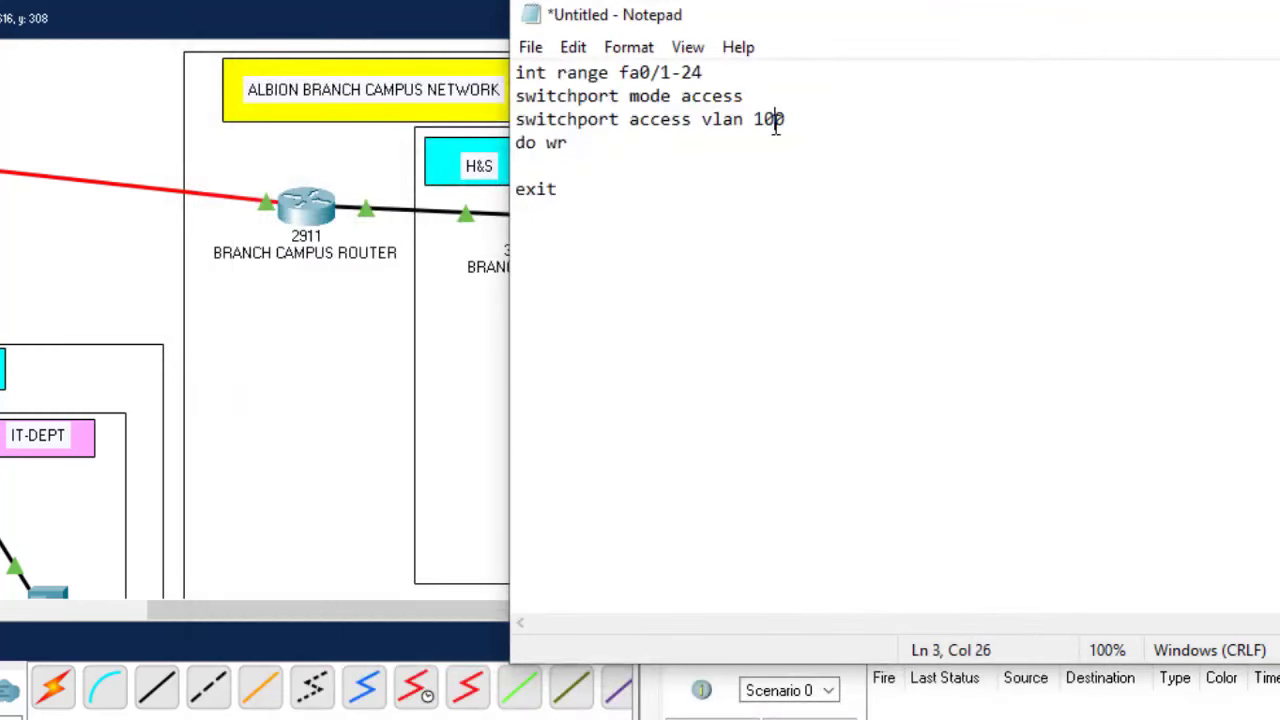
pyautogui.press('BackSpace')
pyautogui.press('BackSpace')
pyautogui.write('9')
pyautogui.hotkey('ctrl', 'a')
pyautogui.hotkey('ctrl', 'c')
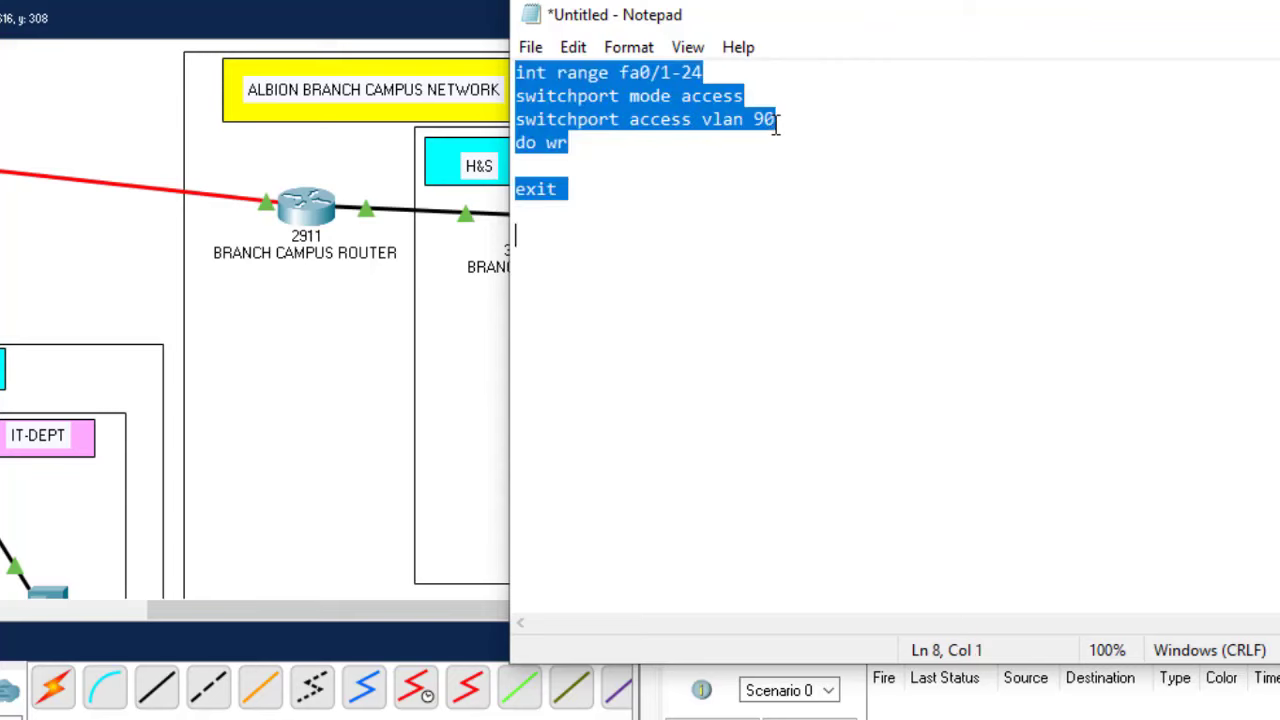
pyautogui.hotkey('ctrl', 'f')
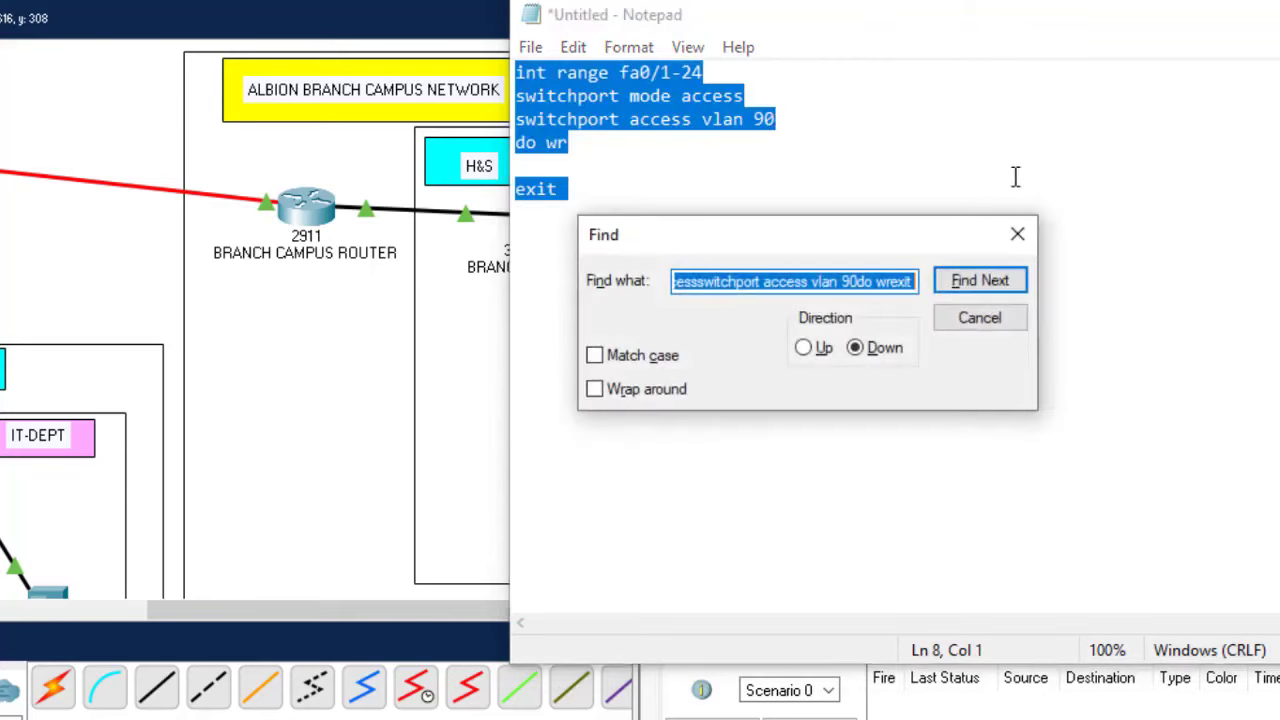
pyautogui.click(1017, 234)
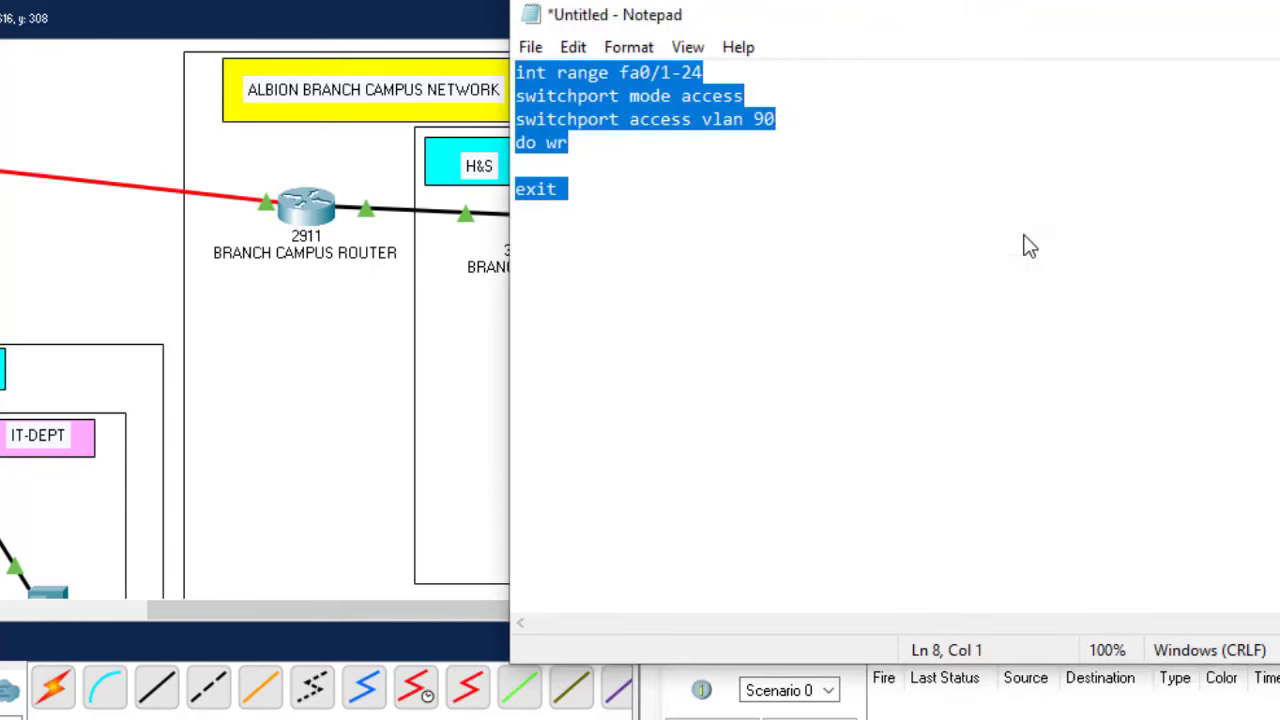
# Step: Switch to Packet Tracer, enter global configuration mode on the branch STAFF switch, and paste the script assigning fa0/1-24 to access VLAN 90
pyautogui.hotkey('alt', 'Tab')
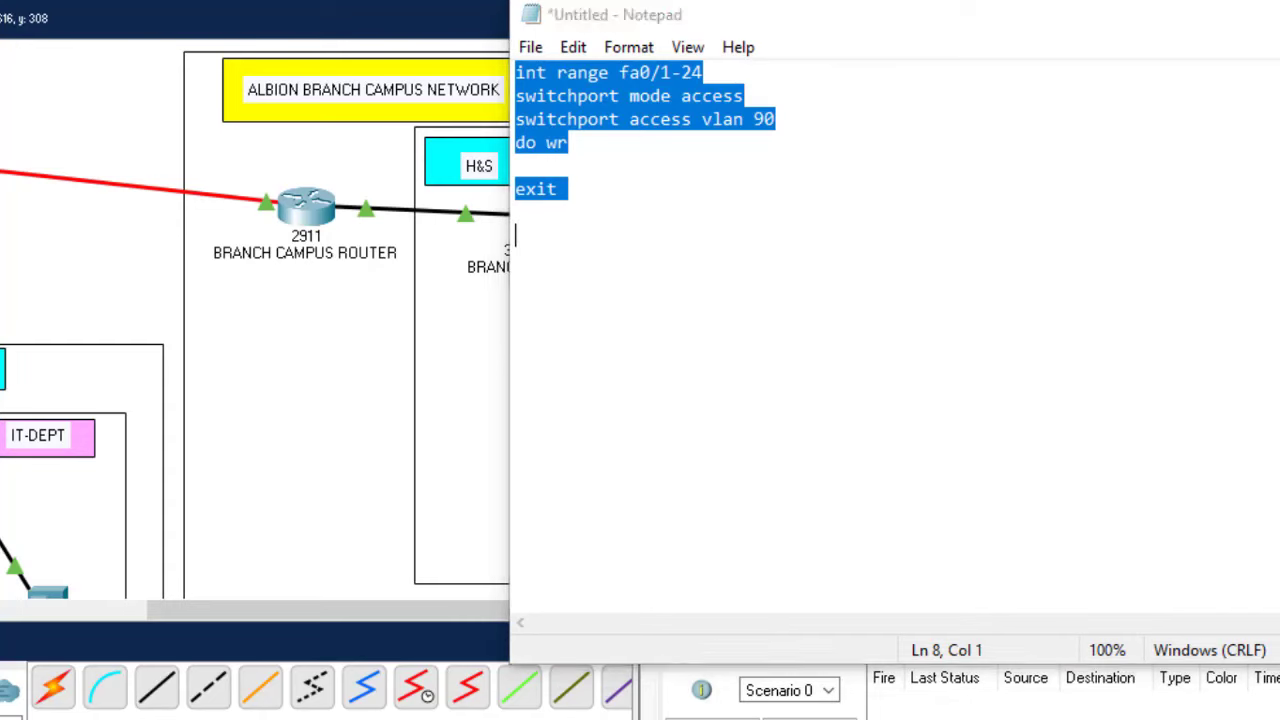
pyautogui.click(820, 205)
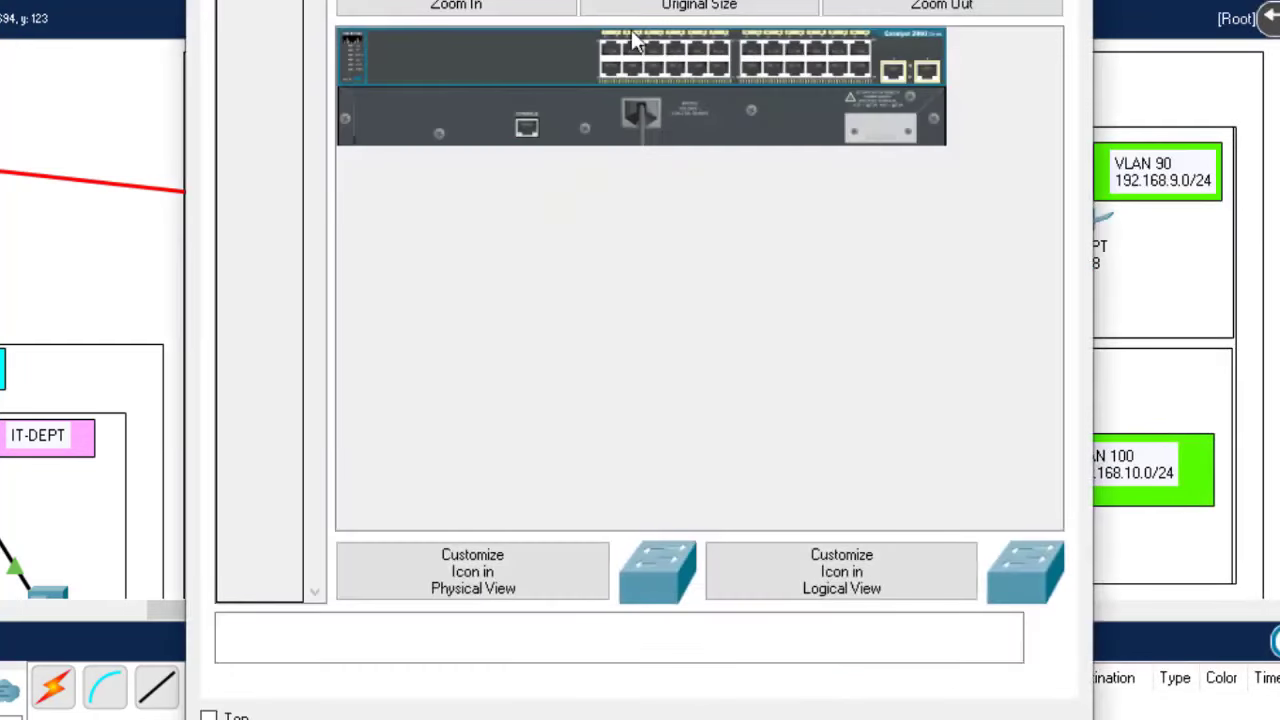
pyautogui.press('Return')
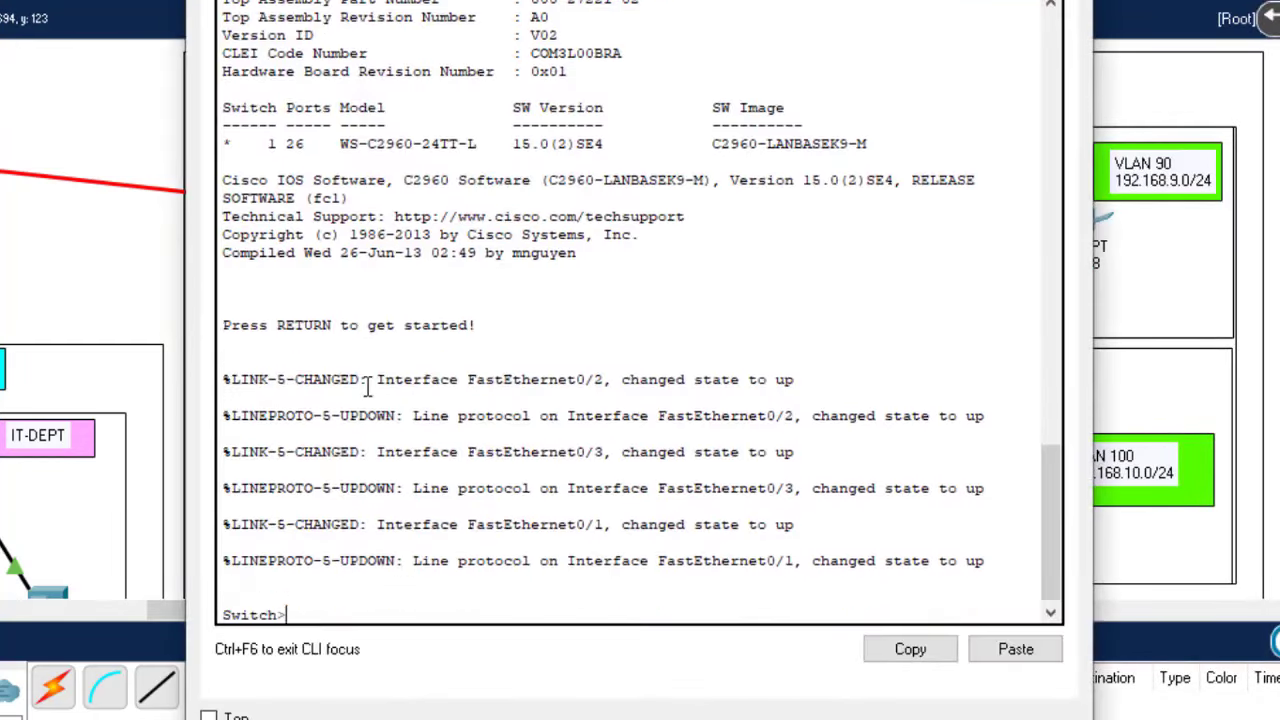
pyautogui.write('en')
pyautogui.press('Return')
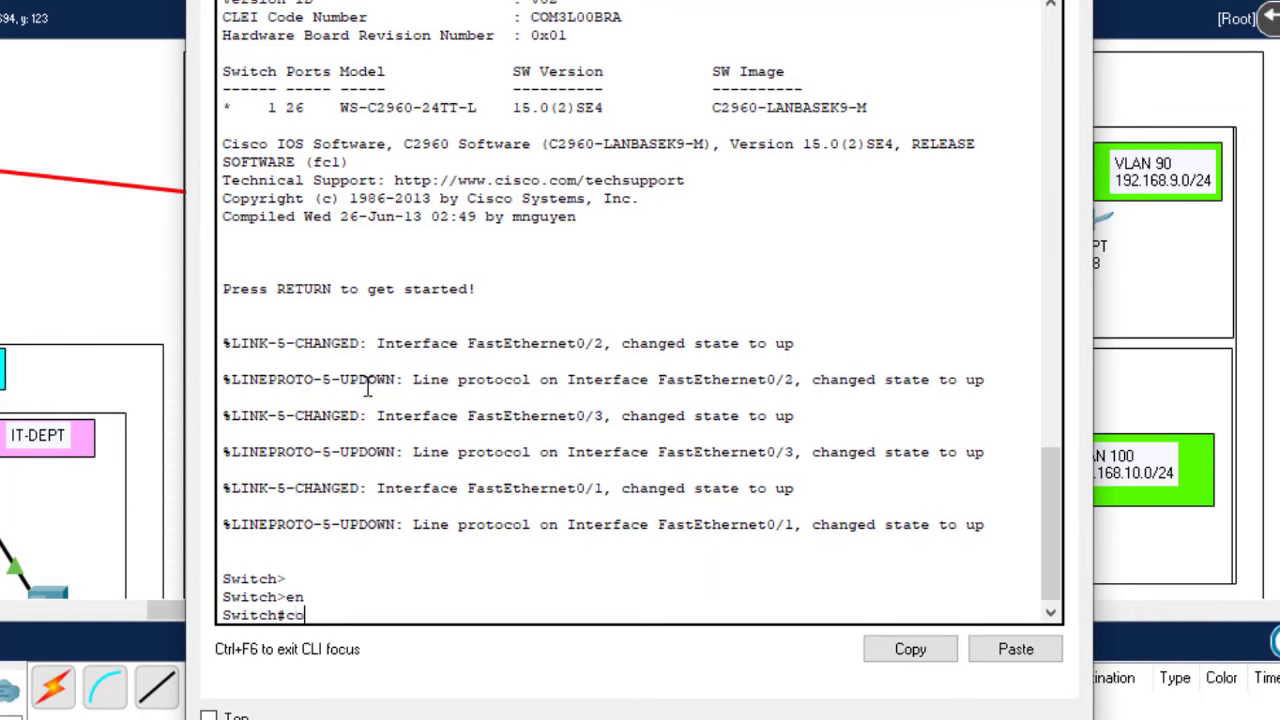
pyautogui.write('conf t')
pyautogui.press('Return')
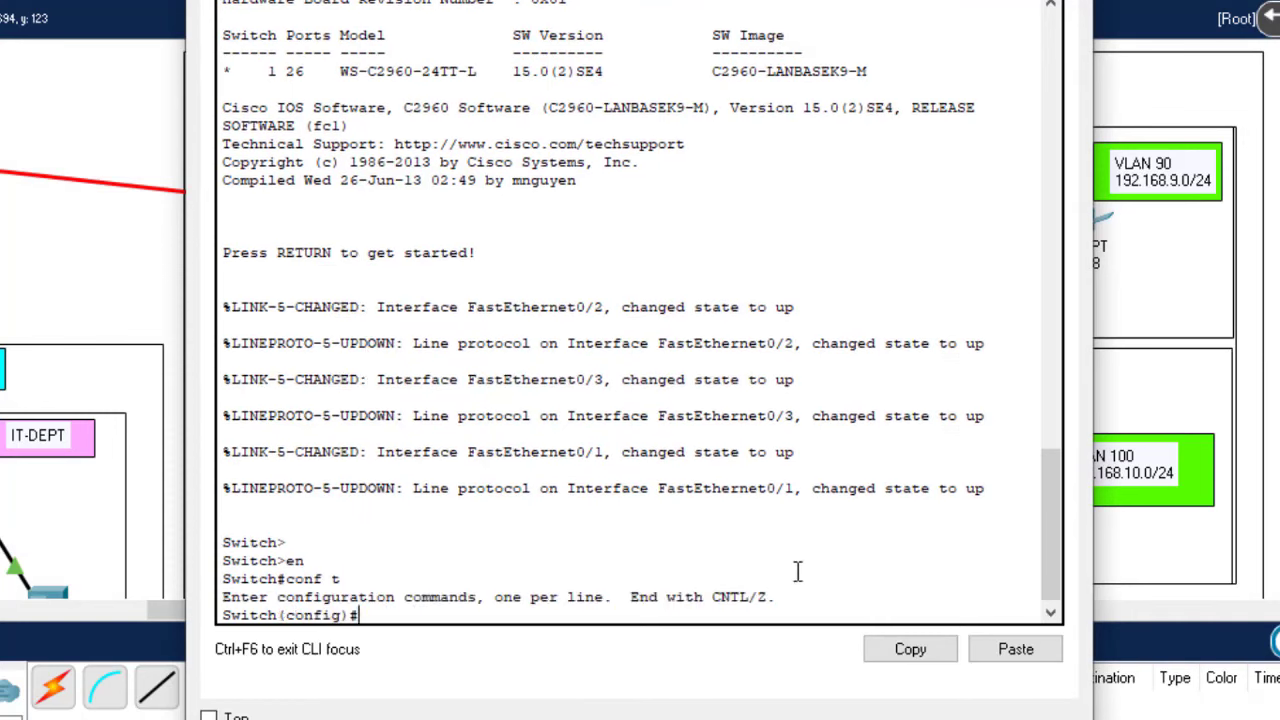
pyautogui.click(1014, 649)
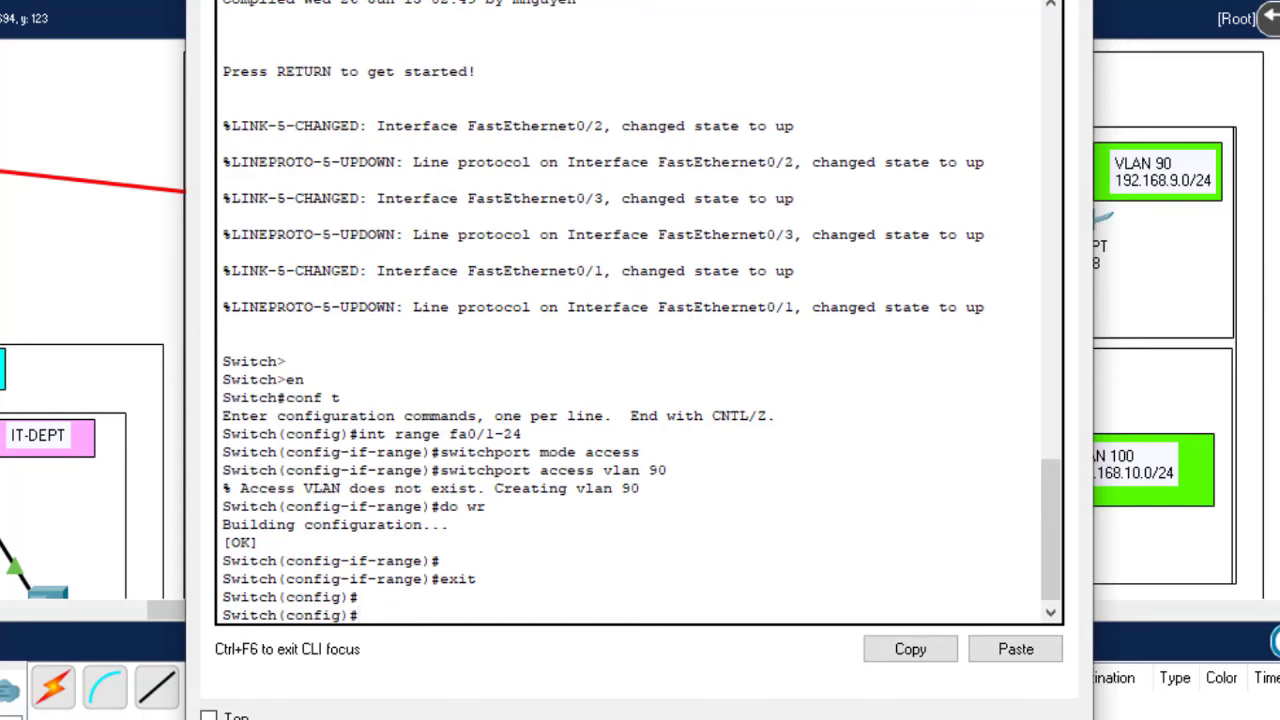
pyautogui.click(1050, 3)
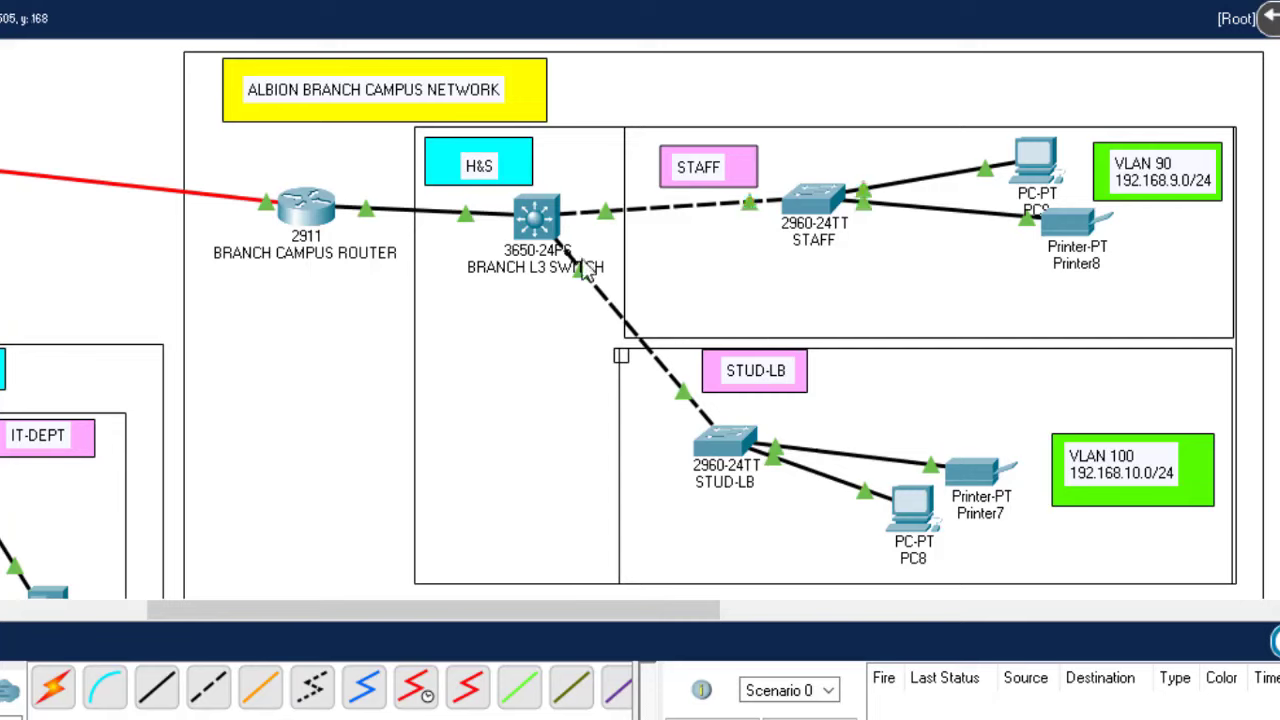
# Step: Open the command line of the branch campus L3 switch and bring up its initial configuration dialog question
pyautogui.moveTo(588, 282)
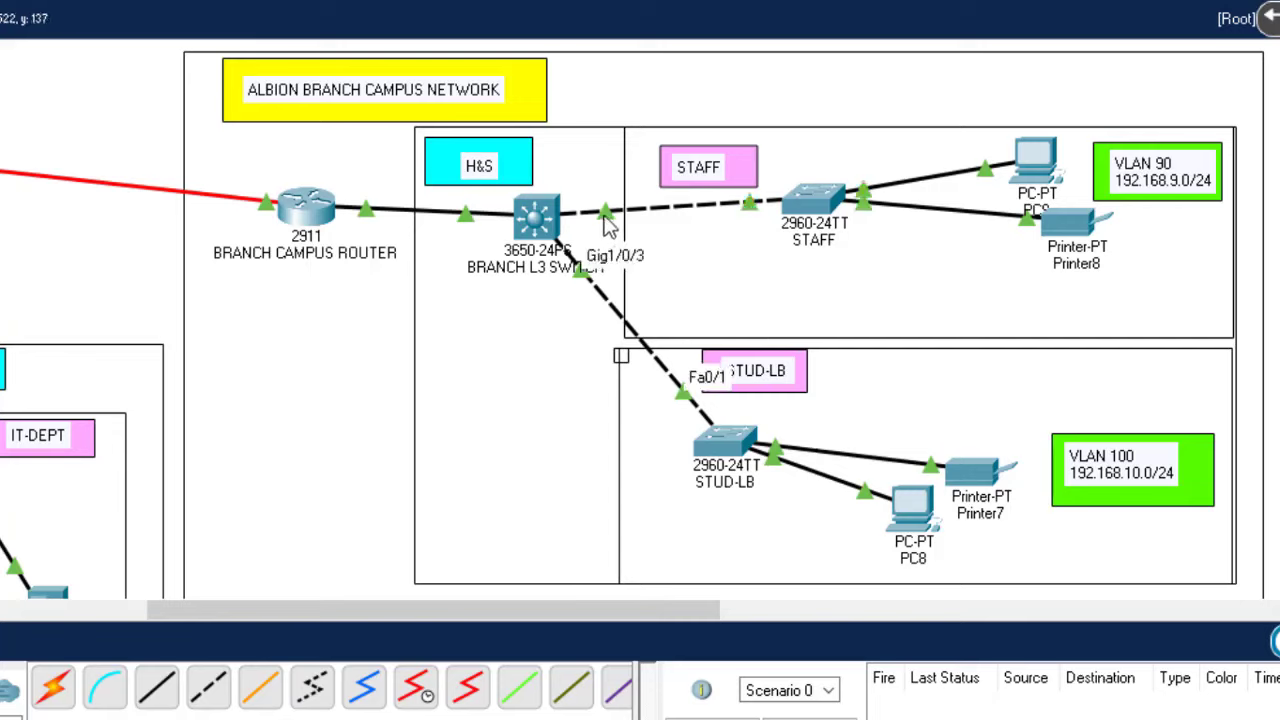
pyautogui.moveTo(610, 214)
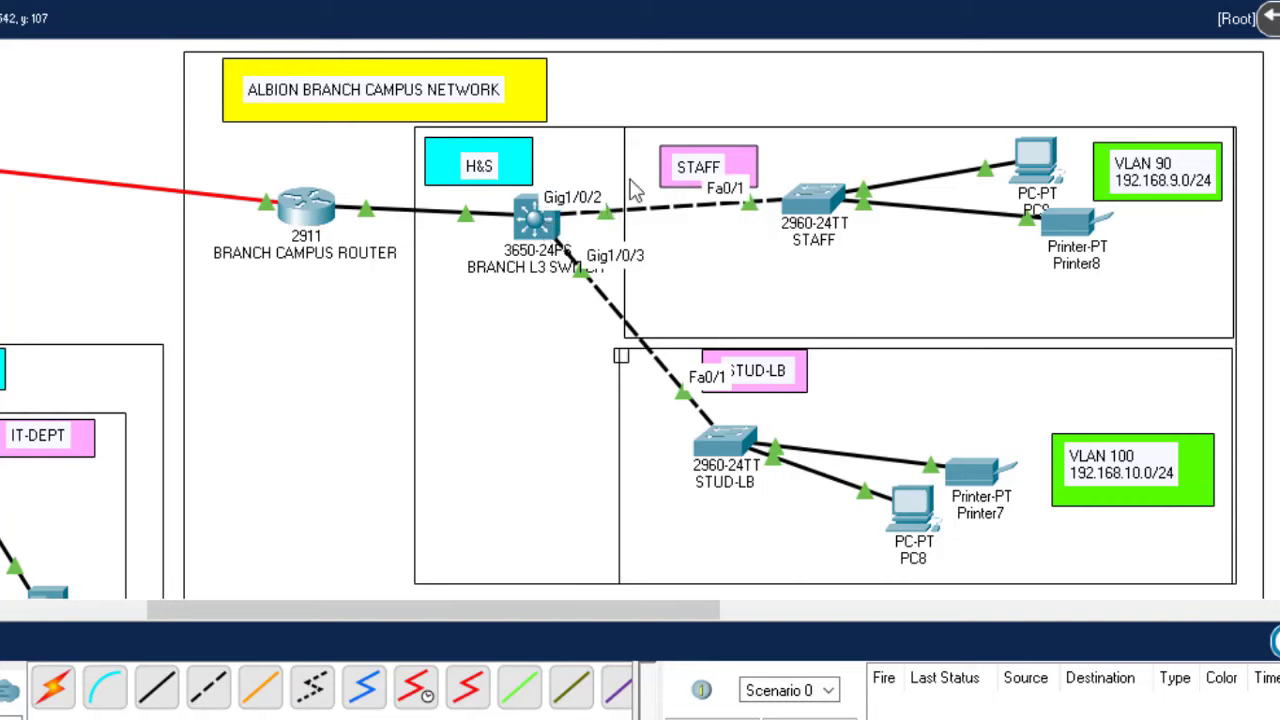
pyautogui.click(552, 229)
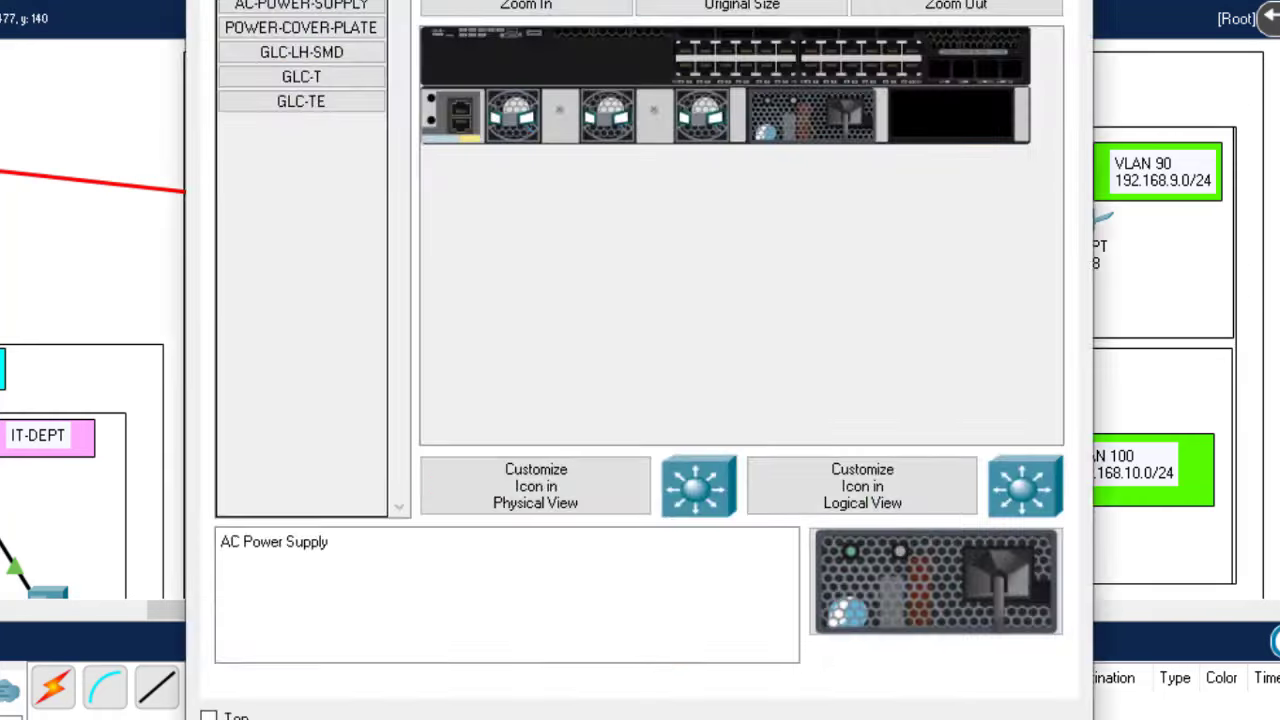
pyautogui.press('Return')
pyautogui.press('Return')
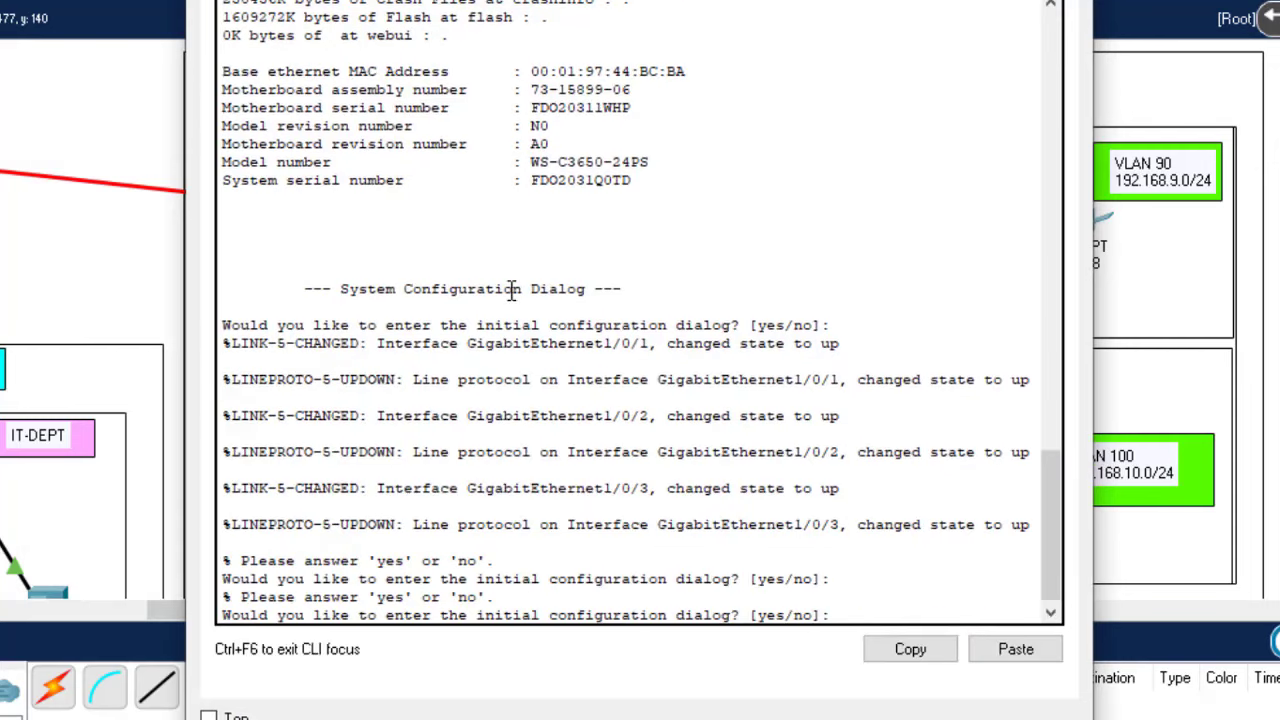
# Step: Decline the initial configuration dialog on the branch L3 switch and enter global configuration mode
pyautogui.write('n')
pyautogui.press('Return')
pyautogui.press('Return')
pyautogui.press('Return')
pyautogui.press('Return')
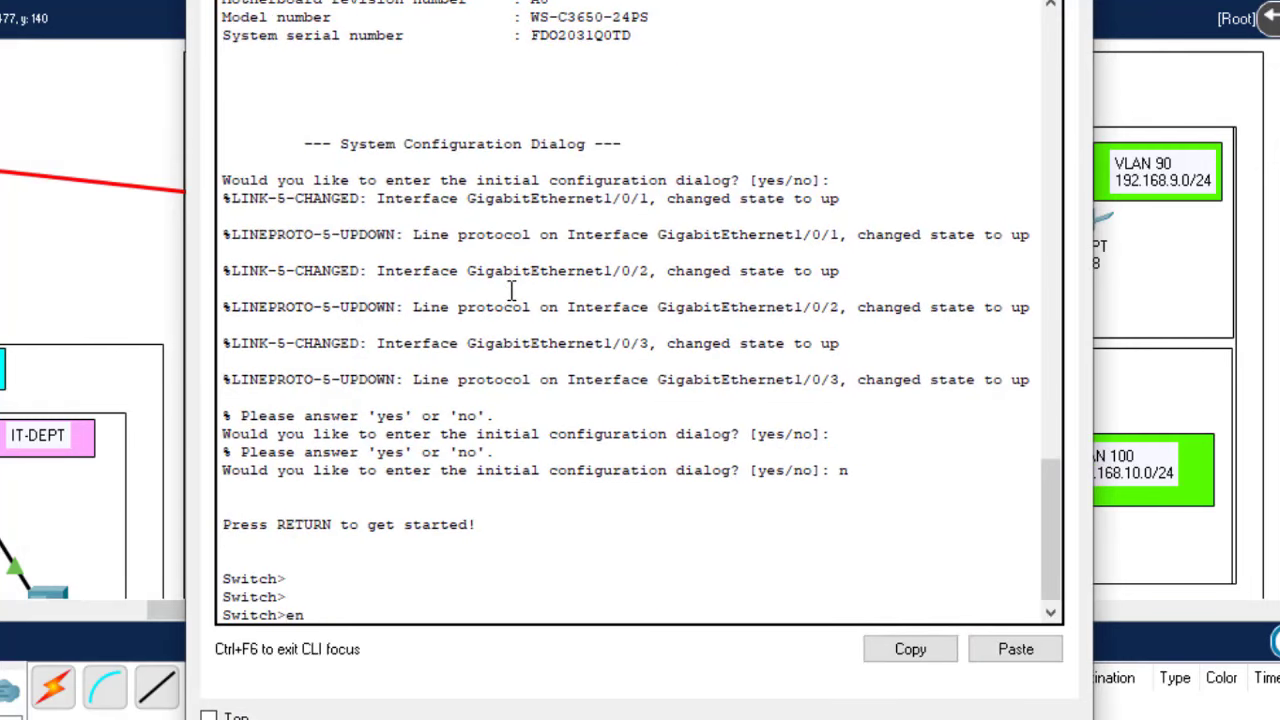
pyautogui.write('en')
pyautogui.press('Return')
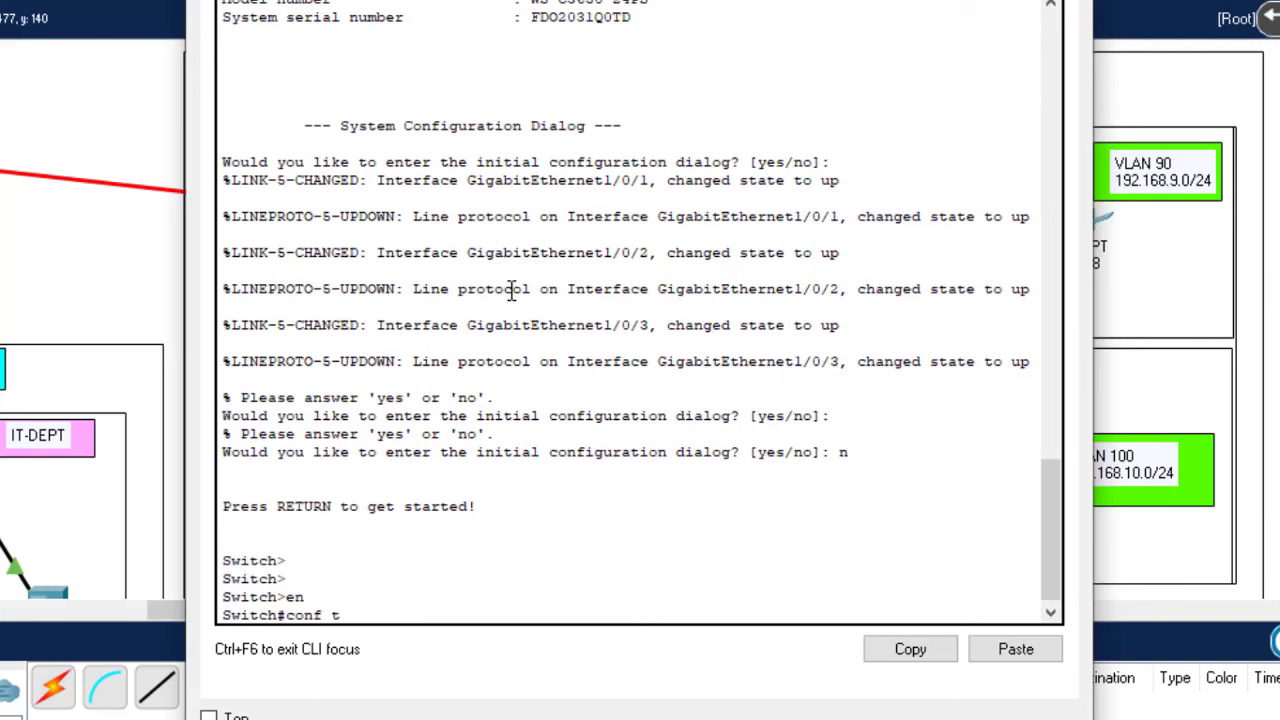
pyautogui.press('Return')
pyautogui.press('Return')
pyautogui.press('Return')
pyautogui.press('Return')
# Step: Configure interface GigabitEthernet1/0/2, which leads to the STAFF switch, as an access port
pyautogui.write('itch(config)#int')
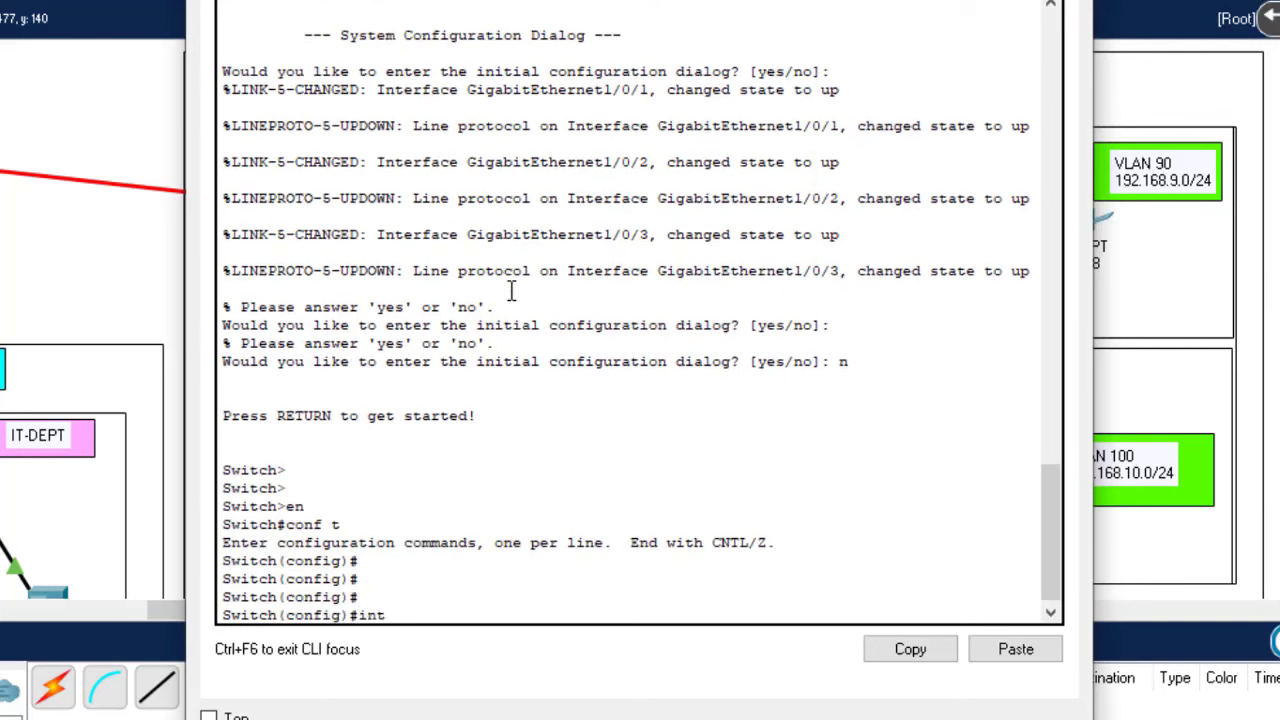
pyautogui.write(' gig')
pyautogui.click(540, 225)
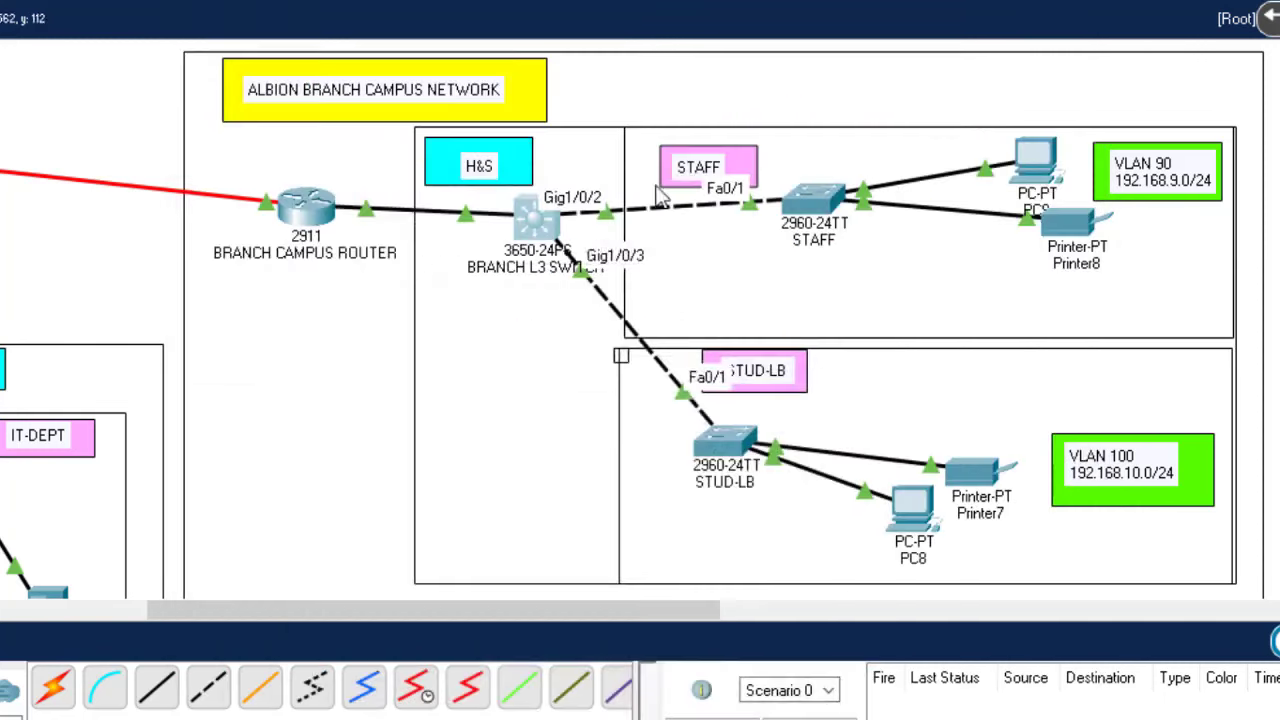
pyautogui.click(540, 225)
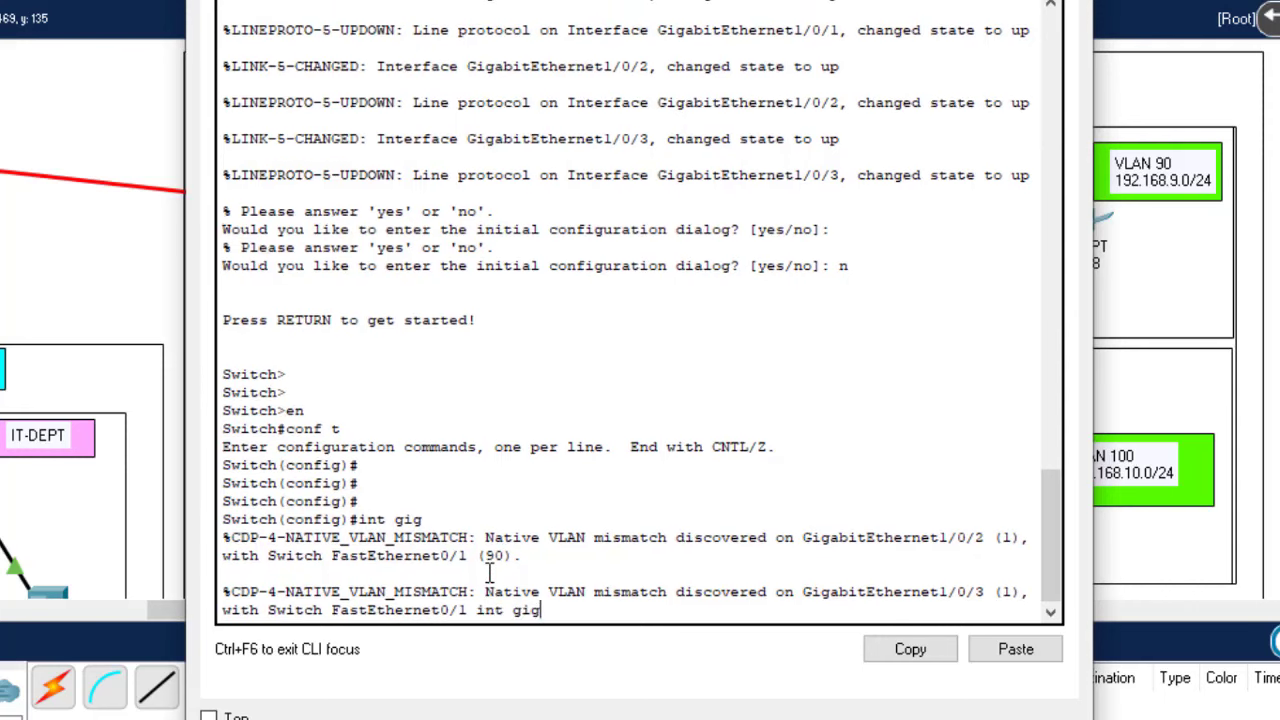
pyautogui.press('Return')
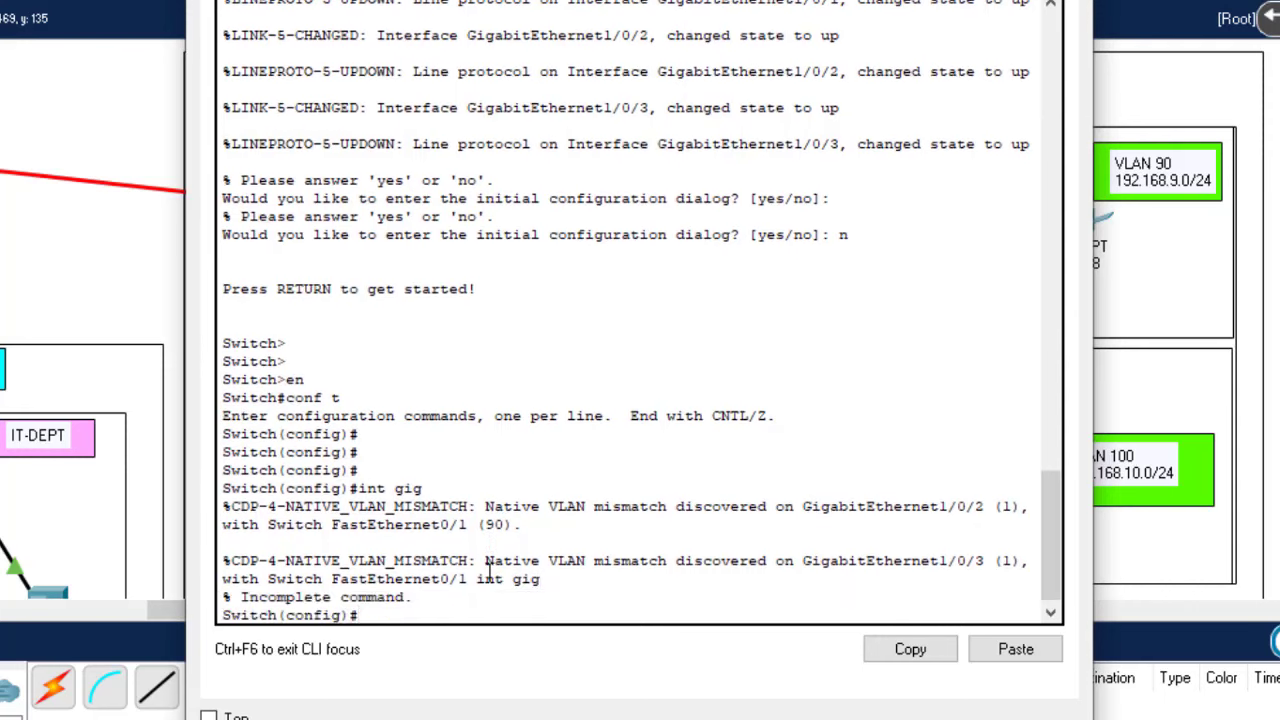
pyautogui.press('Up')
pyautogui.press('Return')
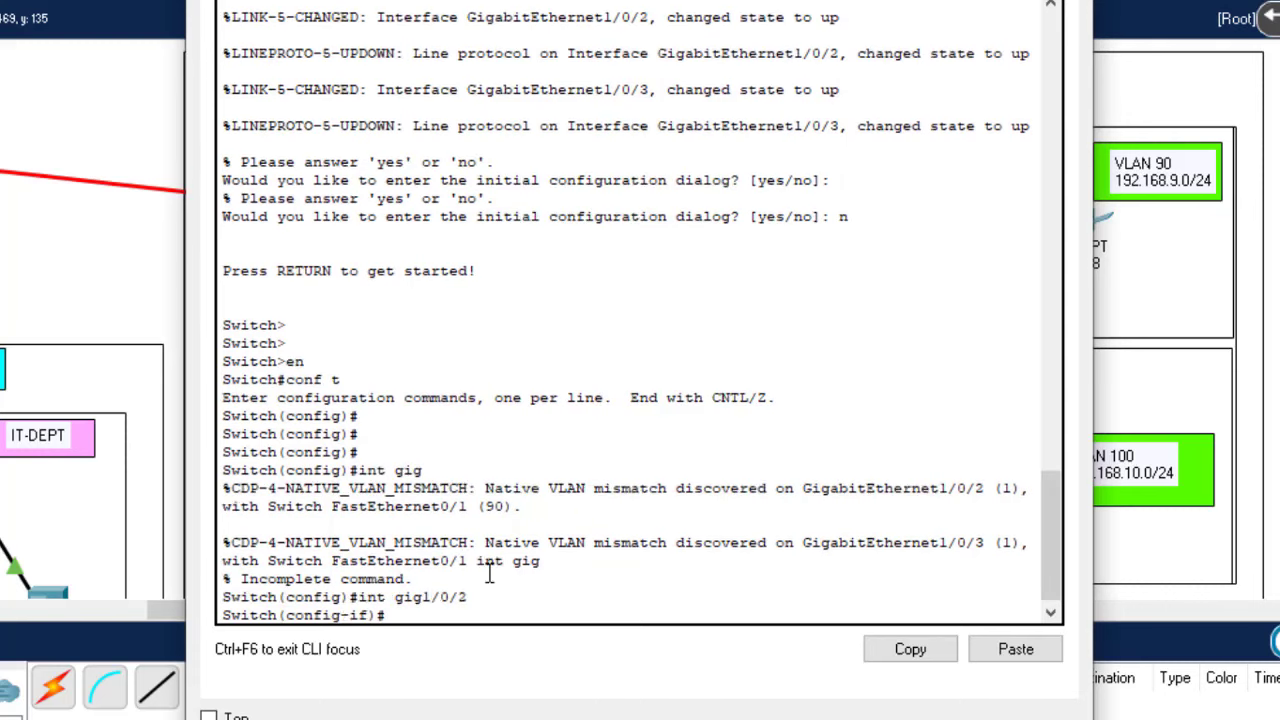
pyautogui.write('swit')
pyautogui.press('Tab')
pyautogui.write('m')
pyautogui.press('Tab')
pyautogui.write('a')
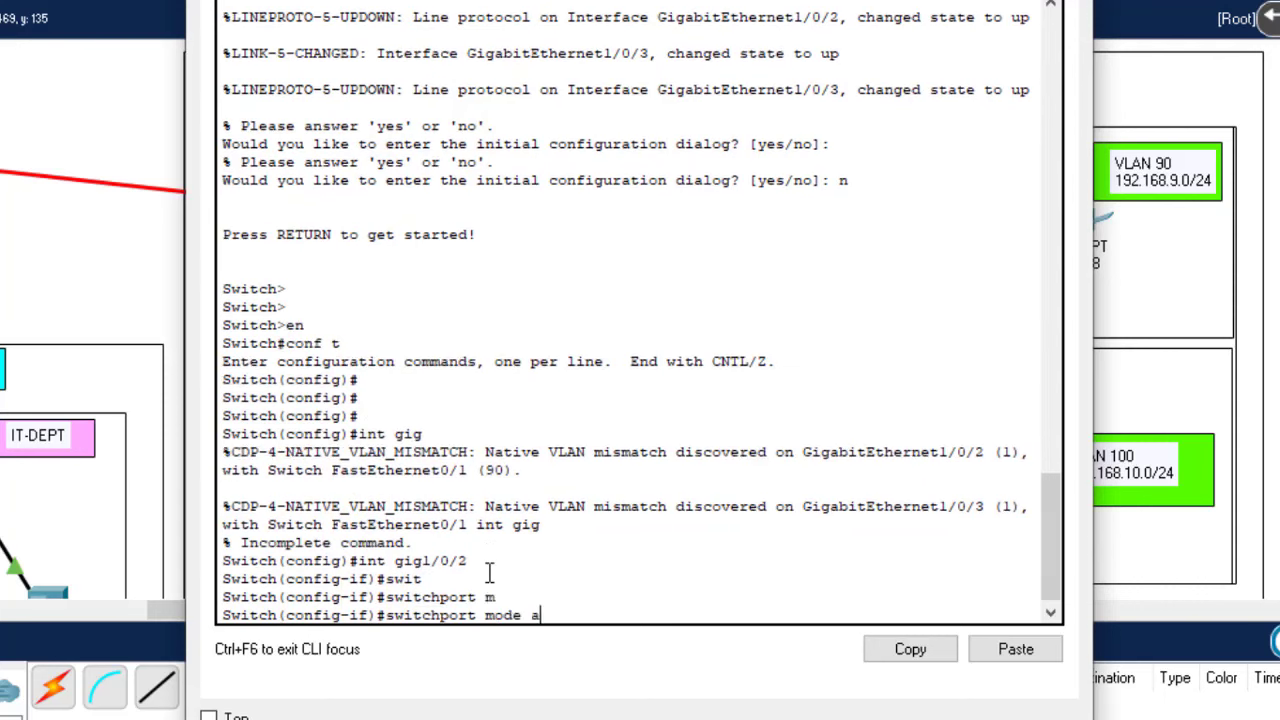
pyautogui.press('Tab')
pyautogui.press('Return')
# Step: Assign GigabitEthernet1/0/2 to access VLAN 90 and exit its interface configuration
pyautogui.write('swi')
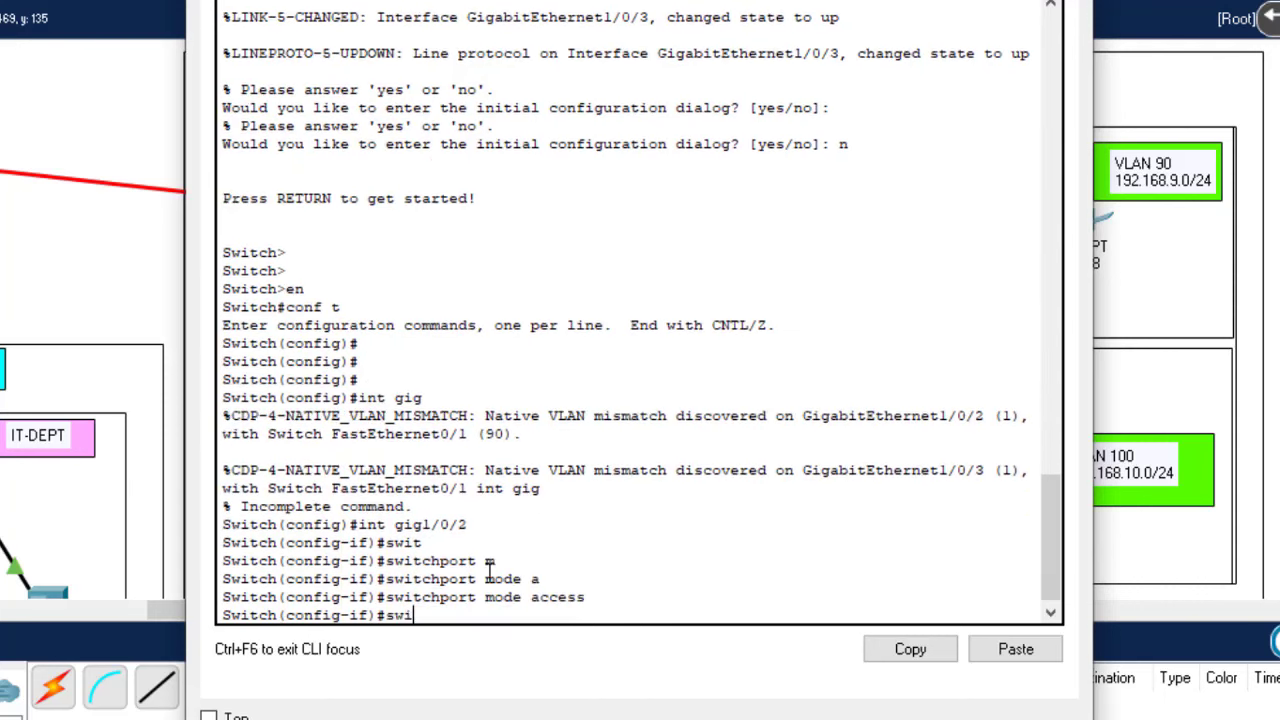
pyautogui.press('Tab')
pyautogui.write('acc')
pyautogui.press('Tab')
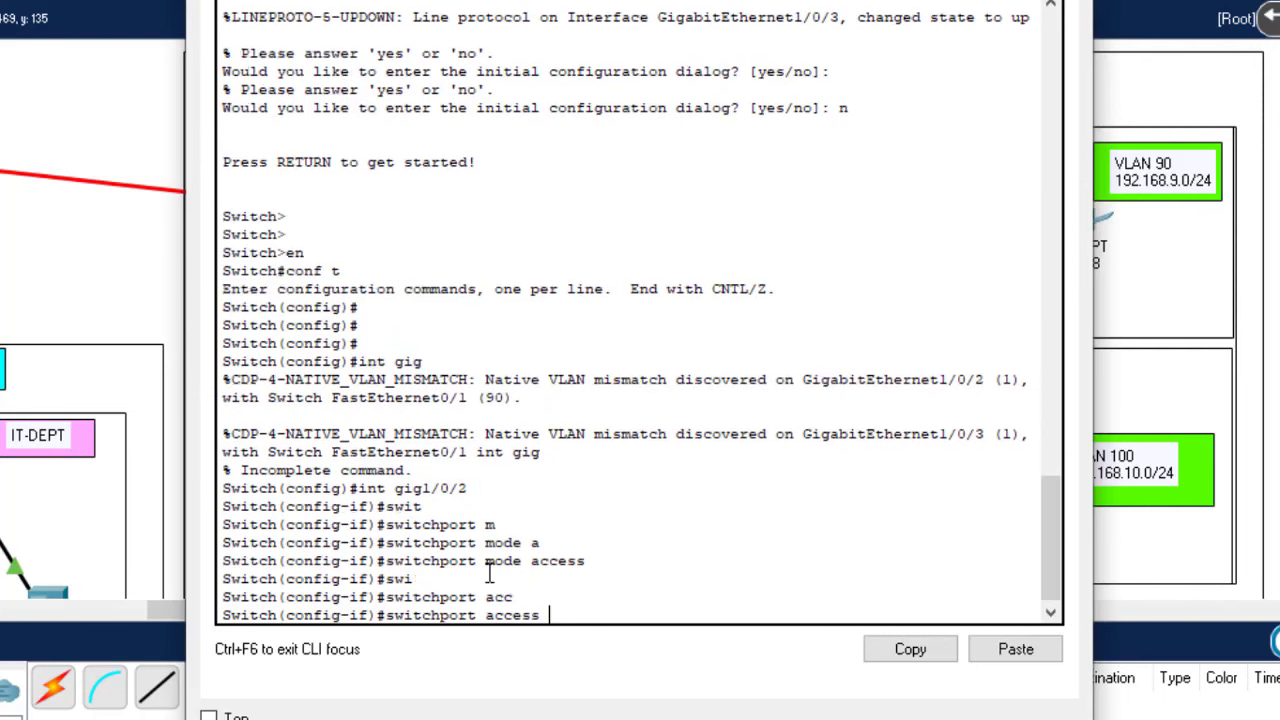
pyautogui.write('vlan')
pyautogui.press('Tab')
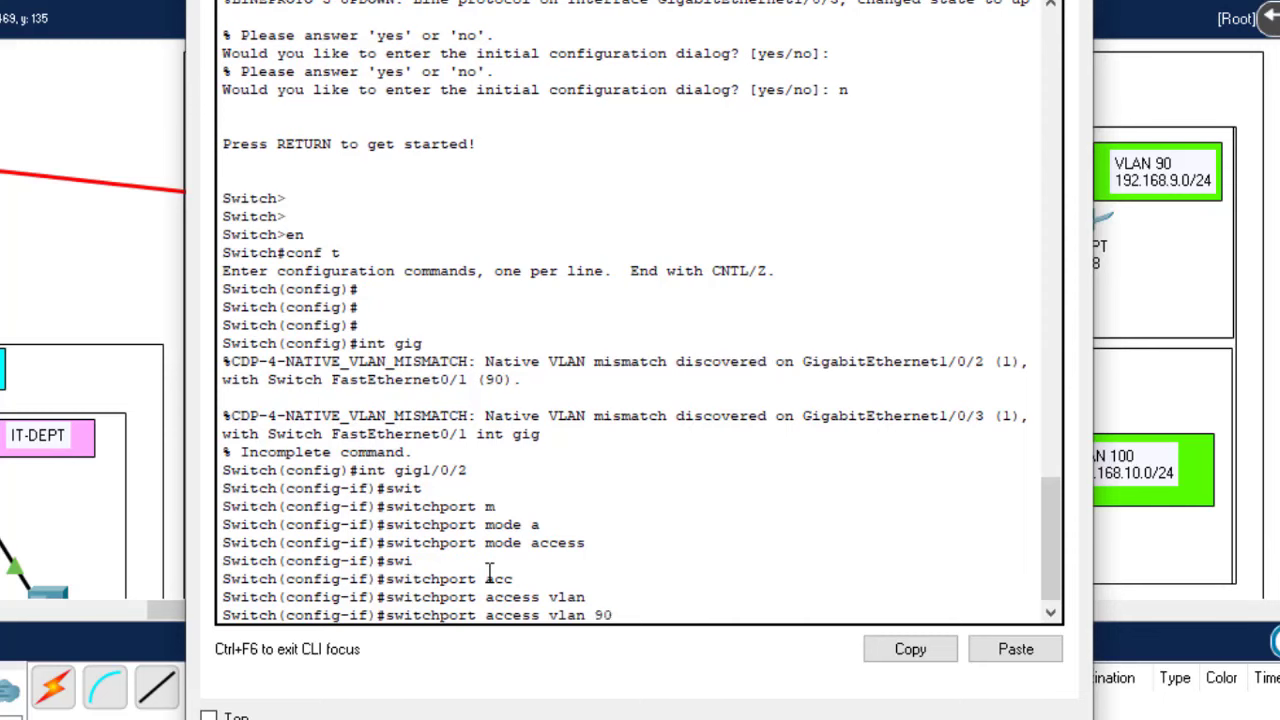
pyautogui.write('90')
pyautogui.press('Return')
pyautogui.write('ex')
pyautogui.press('Return')
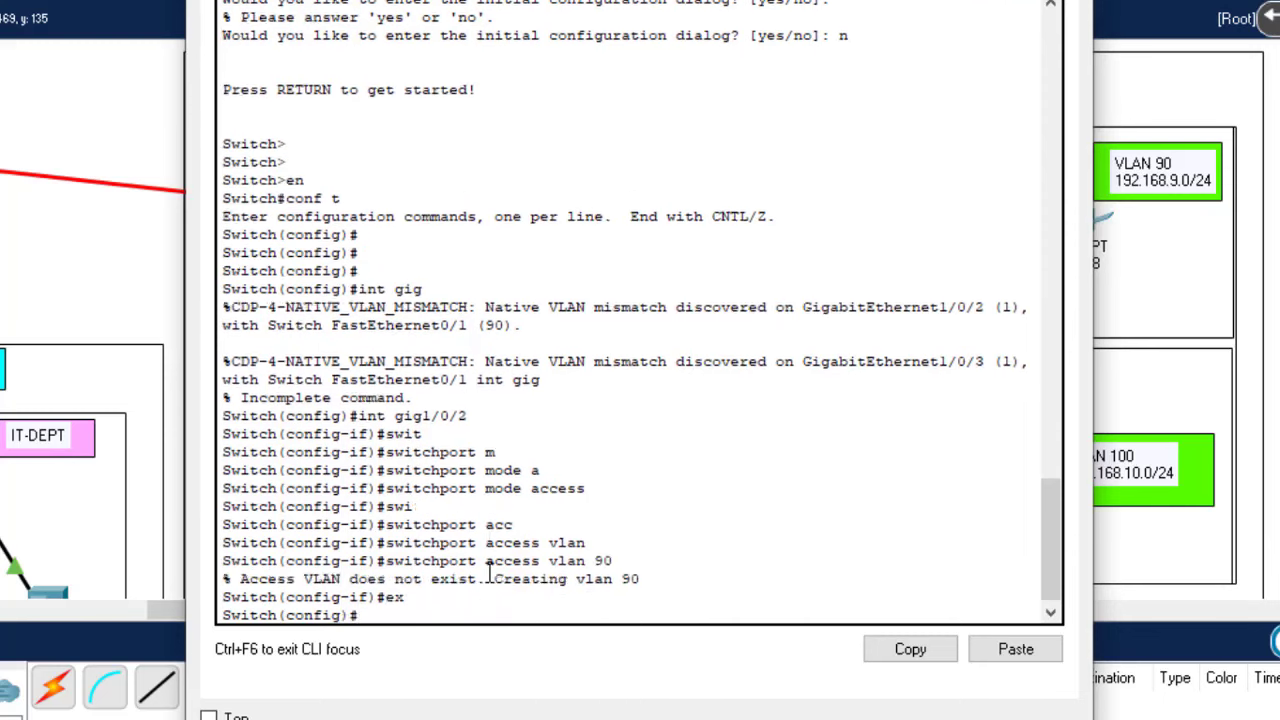
pyautogui.press('Return')
pyautogui.press('Return')
# Step: Configure interface GigabitEthernet1/0/3, which leads to the STUD-LB switch, as an access port
pyautogui.press('Up')
pyautogui.press('Up')
pyautogui.press('Up')
pyautogui.press('Up')
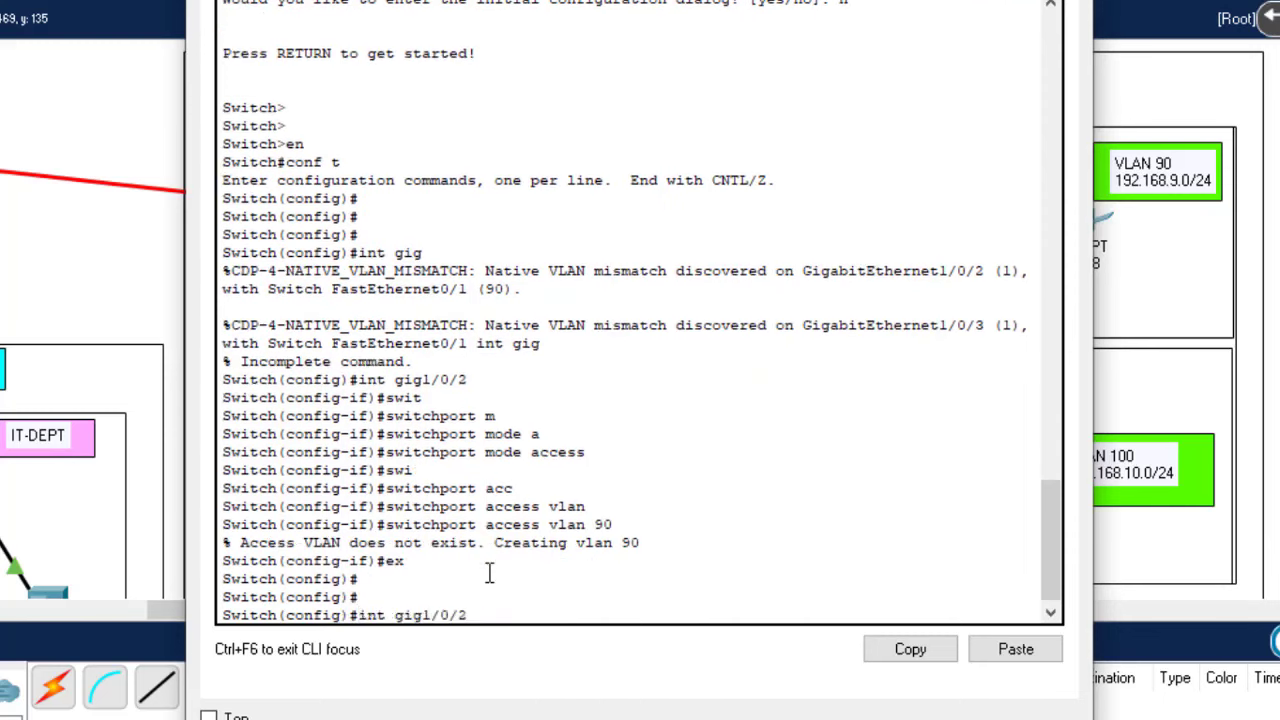
pyautogui.press('BackSpace')
pyautogui.write('3')
pyautogui.press('Return')
pyautogui.press('Up')
pyautogui.press('Up')
pyautogui.press('Up')
pyautogui.press('Up')
pyautogui.press('Up')
pyautogui.press('Up')
pyautogui.press('Up')
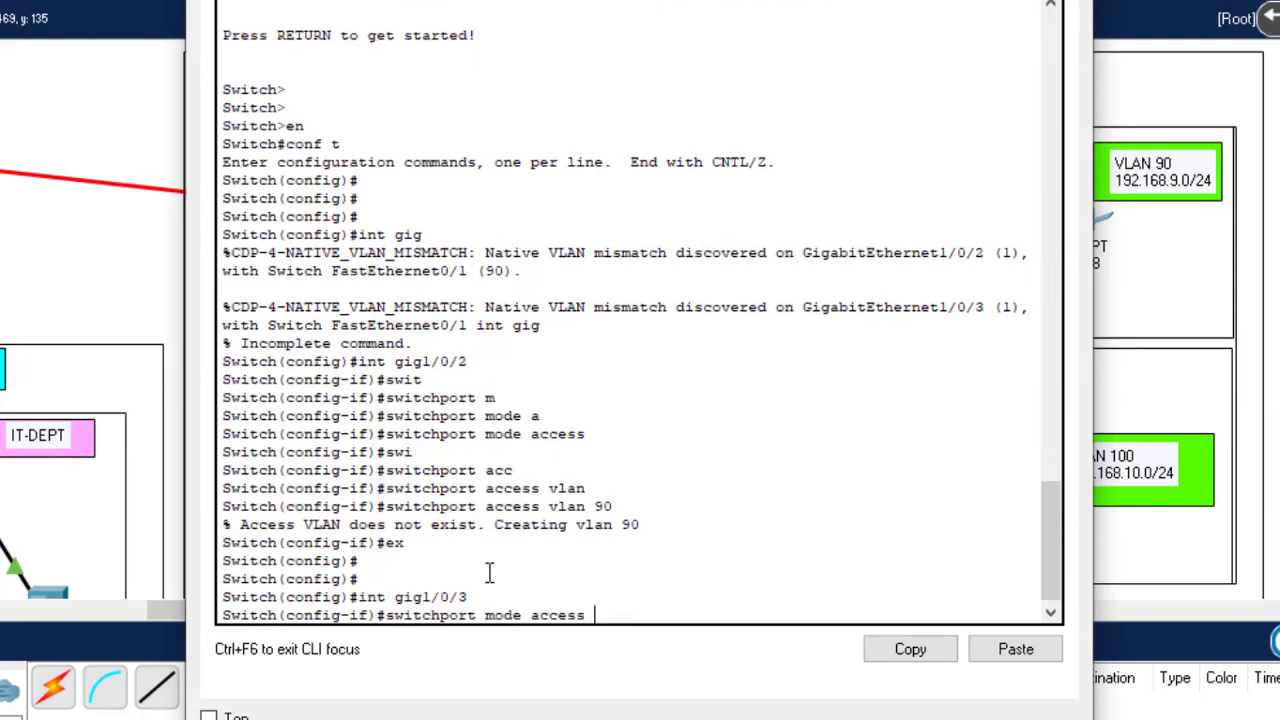
pyautogui.press('Return')
# Step: Assign GigabitEthernet1/0/3 to access VLAN 100 and exit its interface configuration
pyautogui.press('Up')
pyautogui.press('Up')
pyautogui.press('Up')
pyautogui.press('Up')
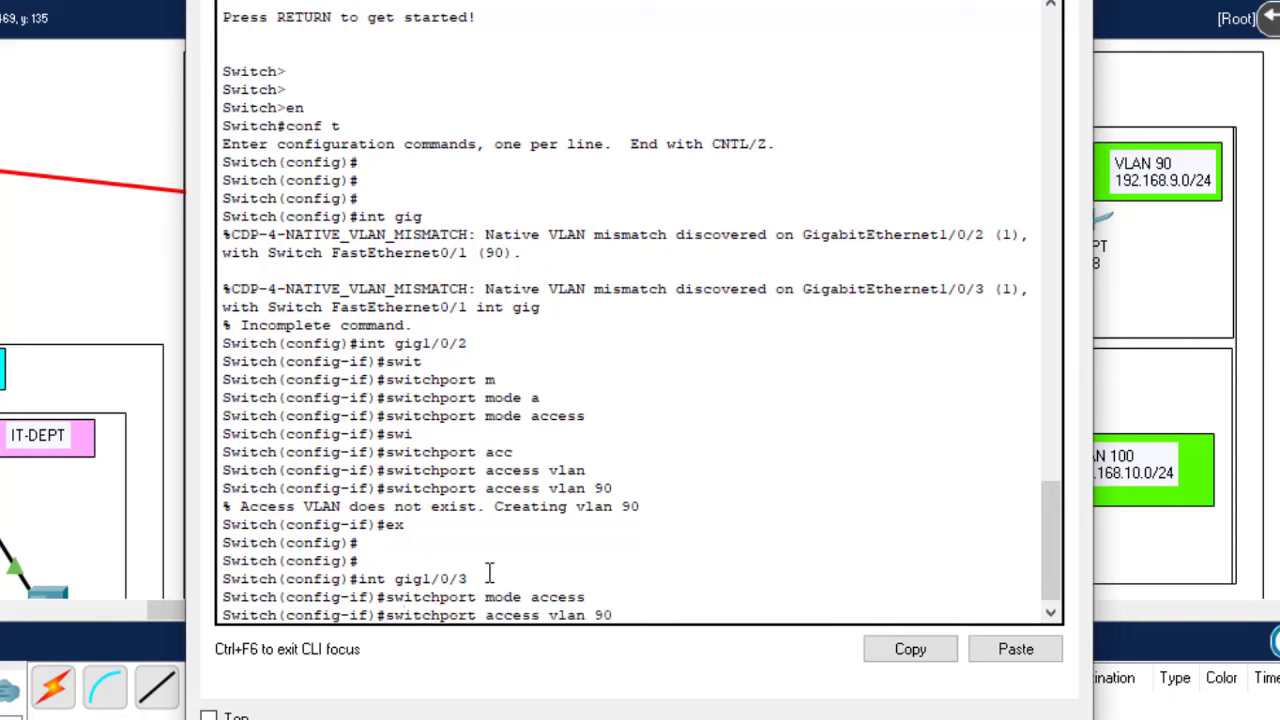
pyautogui.write('100')
pyautogui.press('Return')
pyautogui.write('ex')
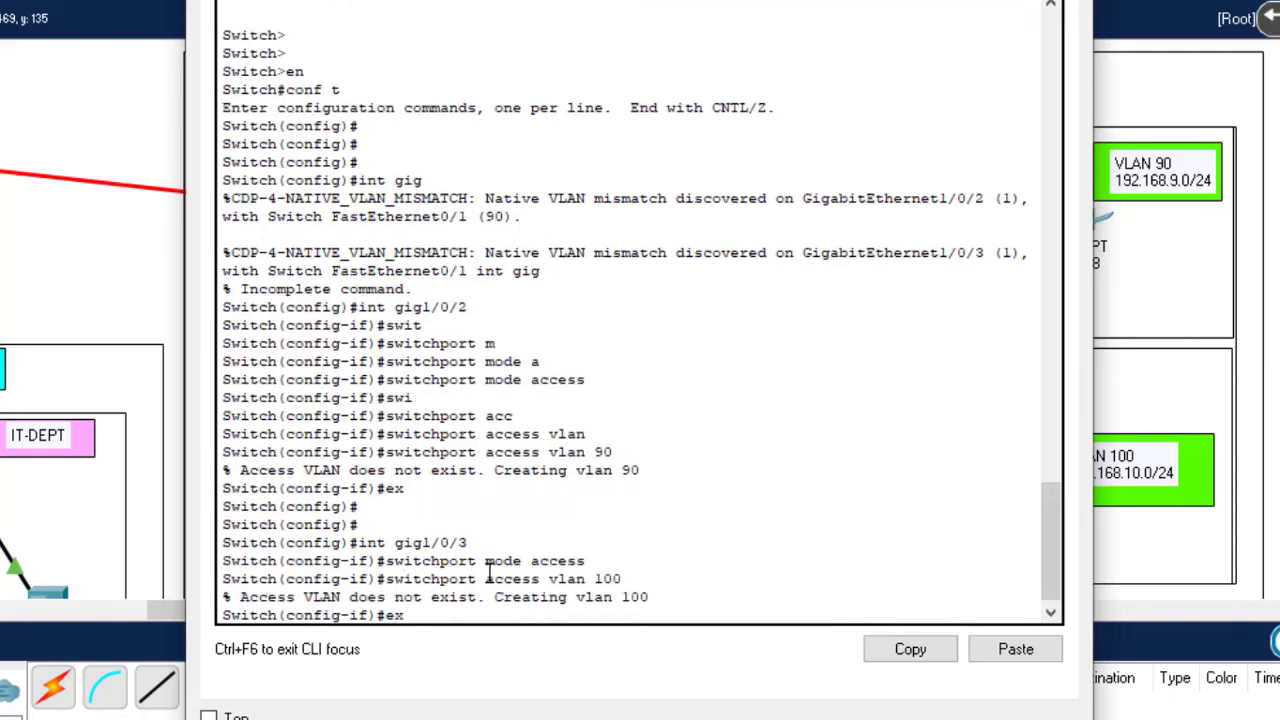
pyautogui.press('Return')
pyautogui.press('Return')
pyautogui.press('Return')
# Step: Save the branch L3 switch's running configuration and close its device window
pyautogui.write('do wr')
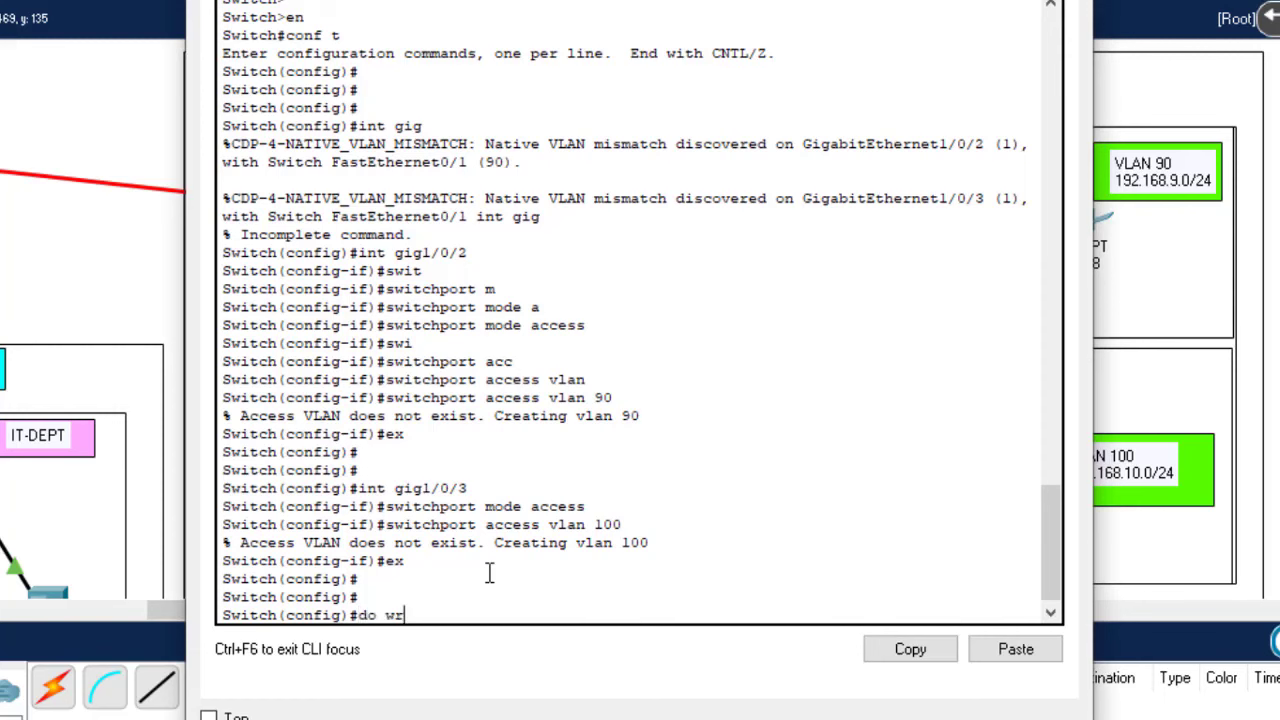
pyautogui.press('Return')
pyautogui.hotkey('alt', 'F4')
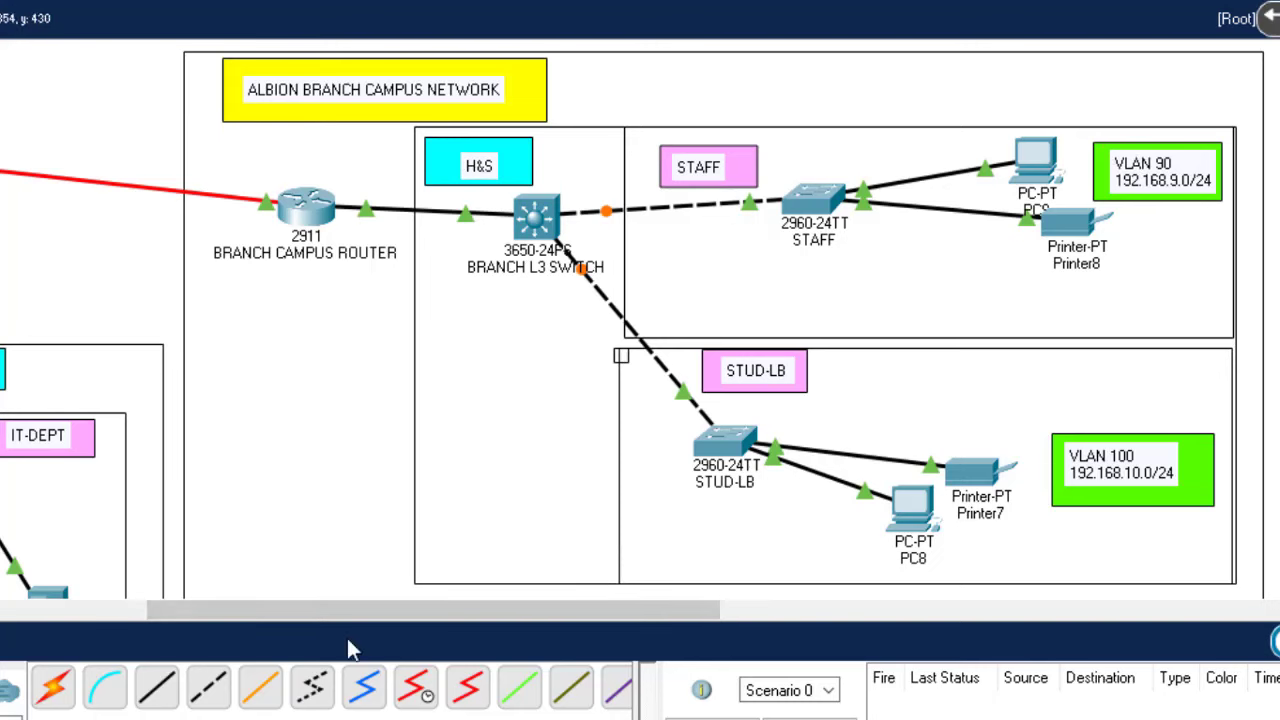
# Step: Reopen the branch L3 switch's command line and enter interface configuration for GigabitEthernet1/0/1, its link to the branch campus router
pyautogui.moveTo(358, 612)
pyautogui.mouseDown()
pyautogui.moveTo(134, 622)
pyautogui.moveTo(543, 611)
pyautogui.moveTo(337, 606)
pyautogui.mouseUp()
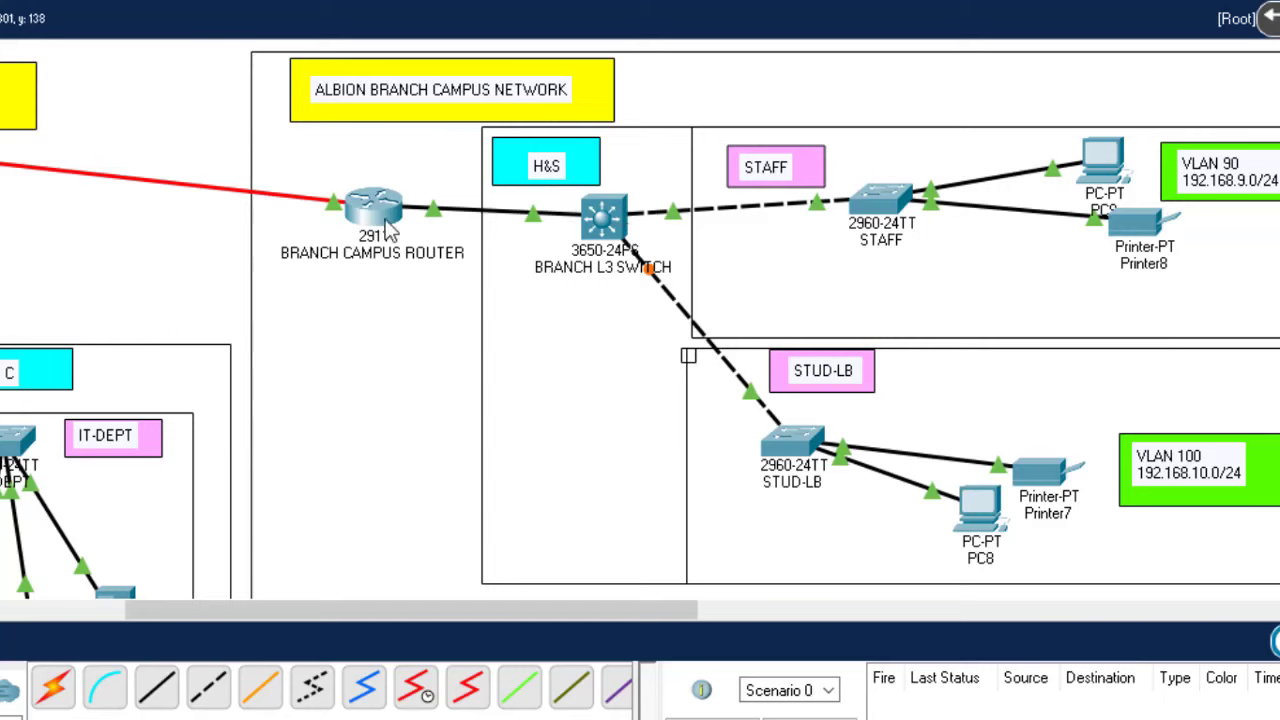
pyautogui.moveTo(350, 208)
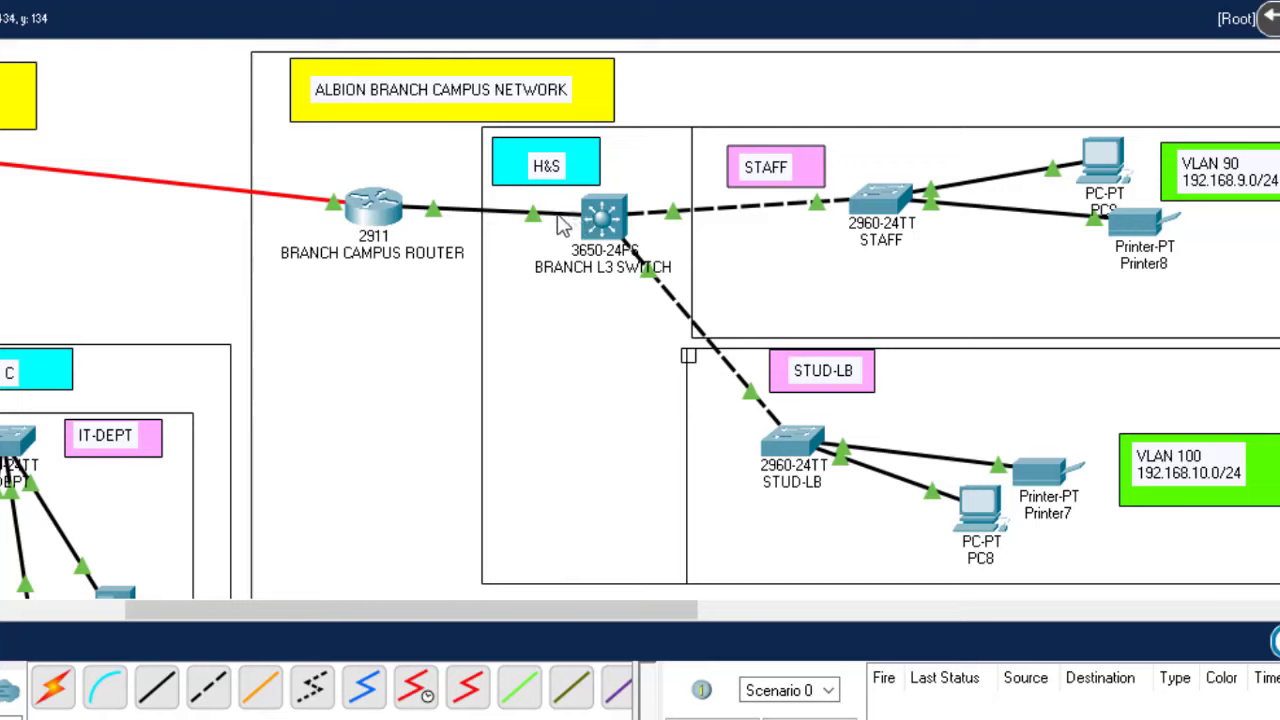
pyautogui.moveTo(572, 216)
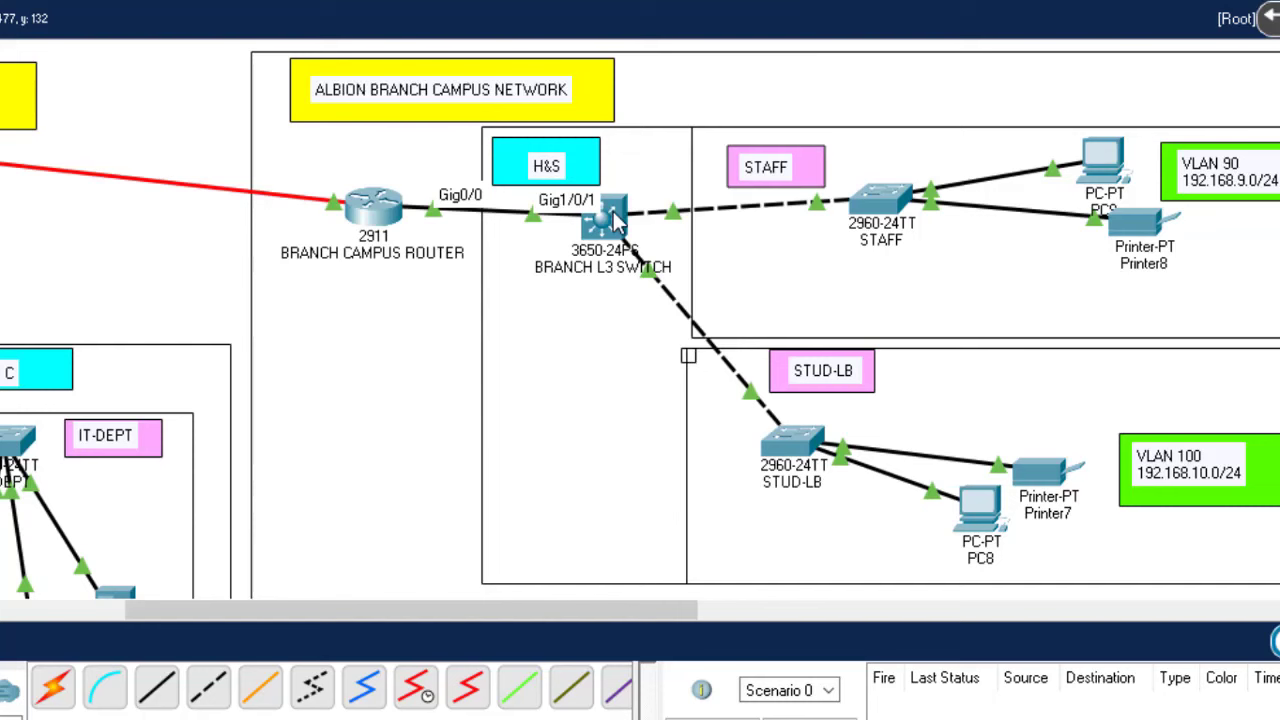
pyautogui.click(617, 222)
pyautogui.press('Return')
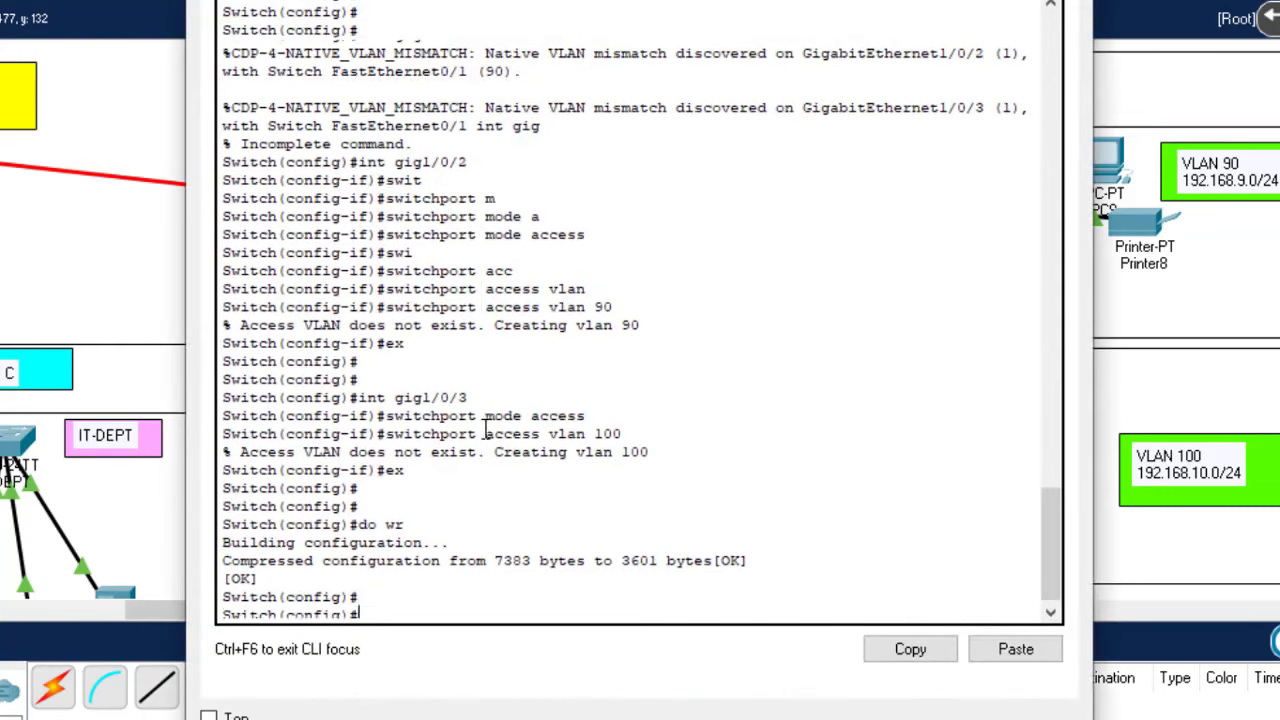
pyautogui.press('Return')
pyautogui.press('Return')
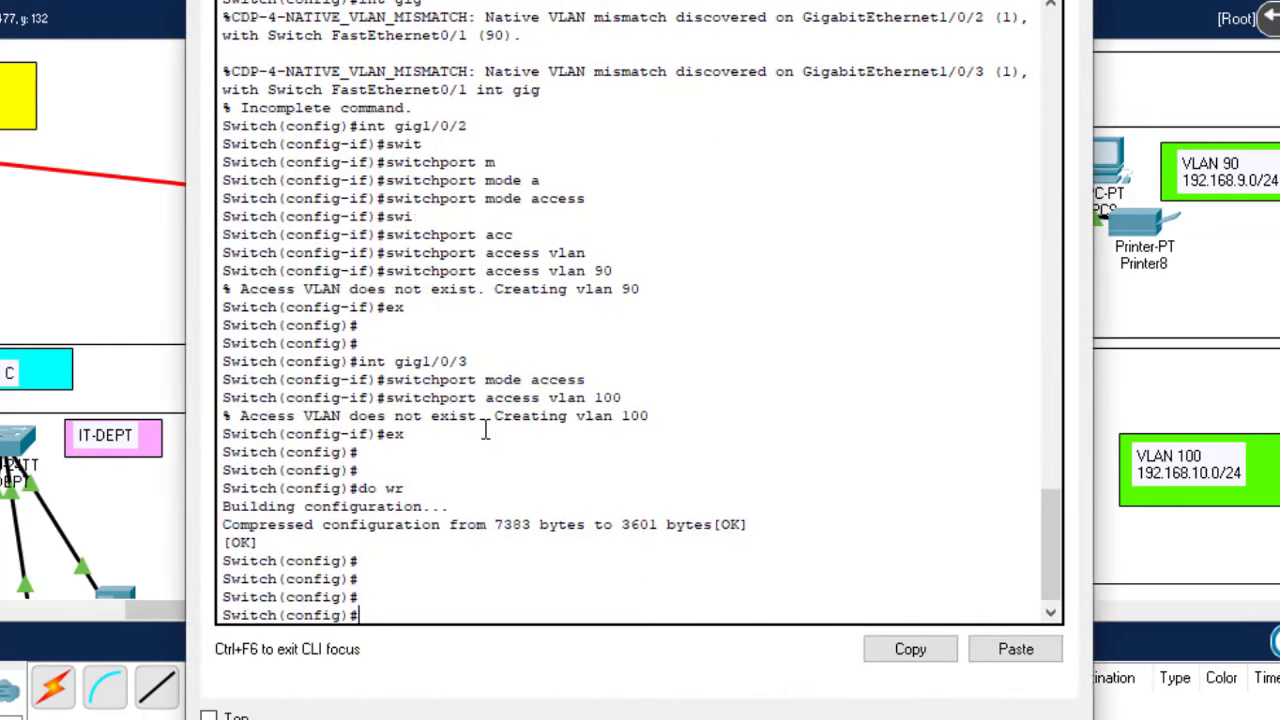
pyautogui.write('int gig1/0/1')
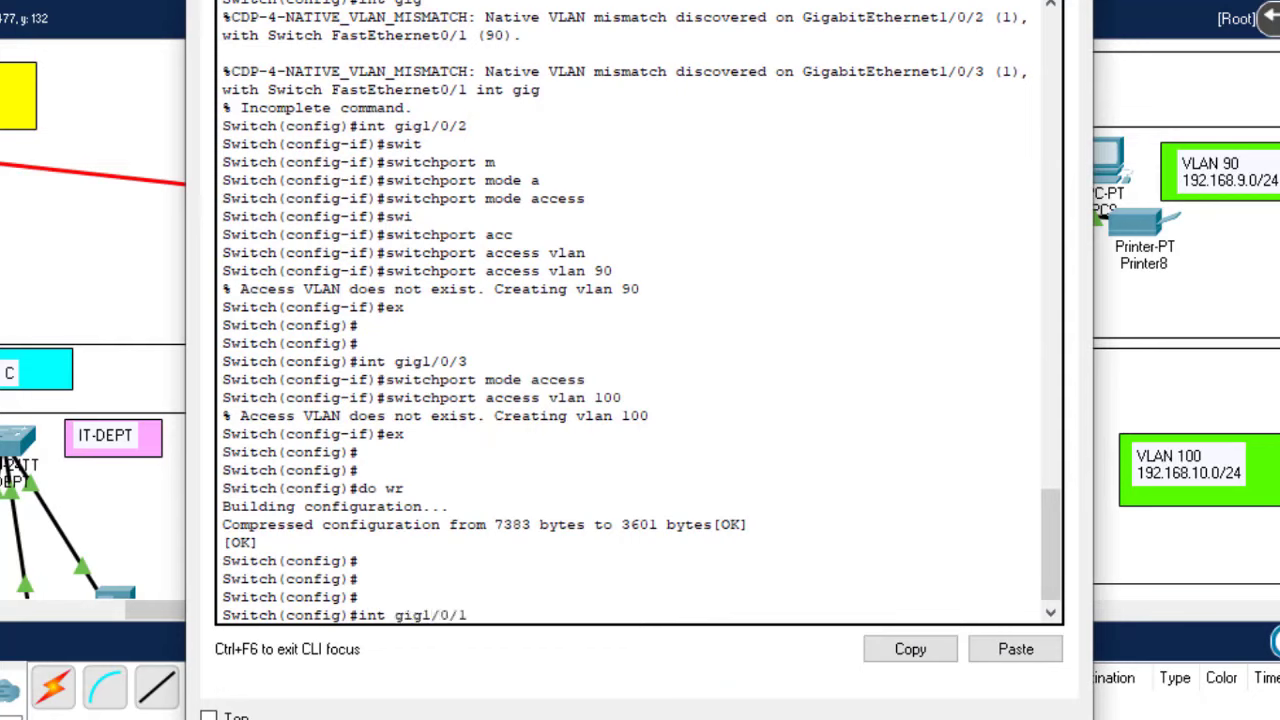
pyautogui.hotkey('alt', 'F4')
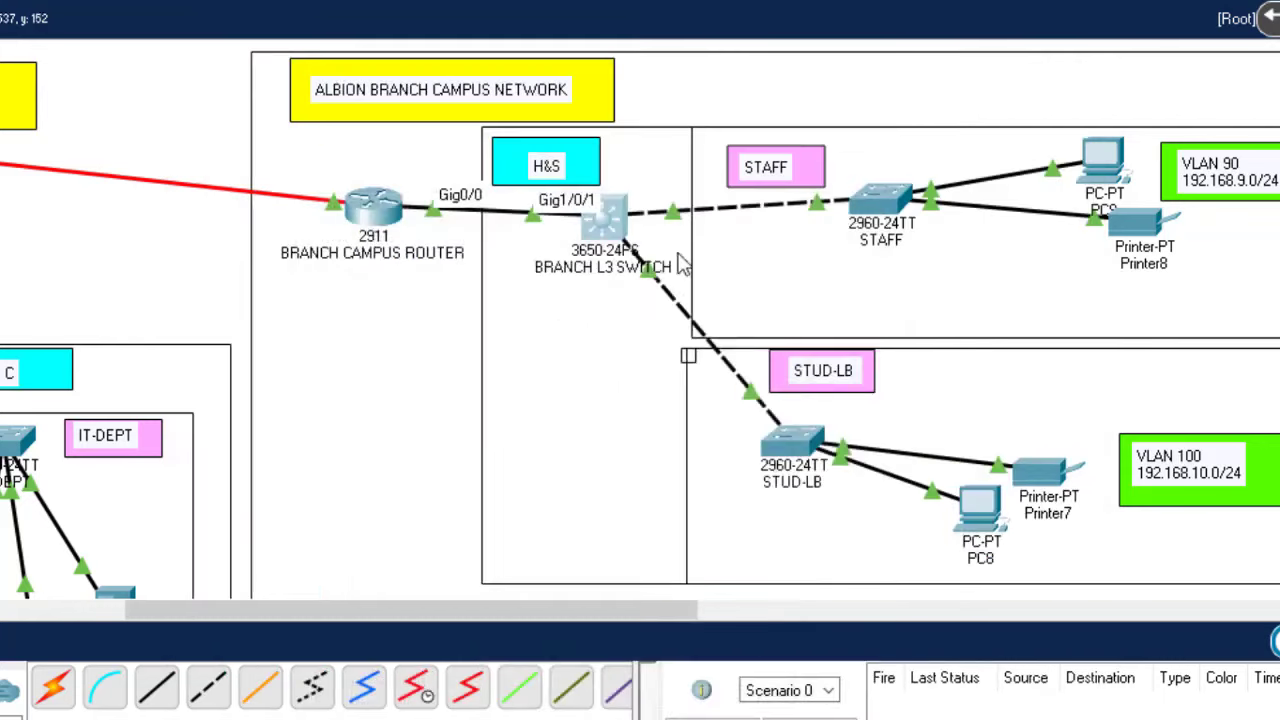
pyautogui.click(612, 238)
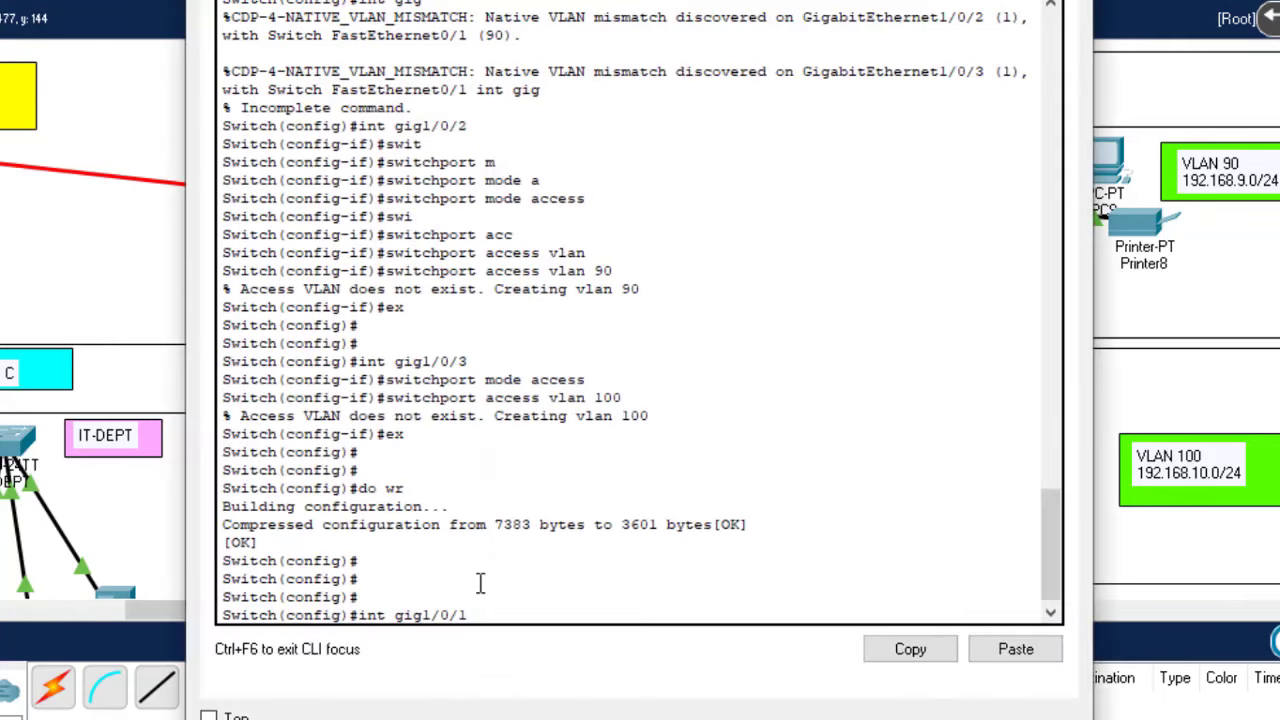
pyautogui.press('Return')
# Step: Set the trunk encapsulation on GigabitEthernet1/0/1 to dot1q
pyautogui.write('s')
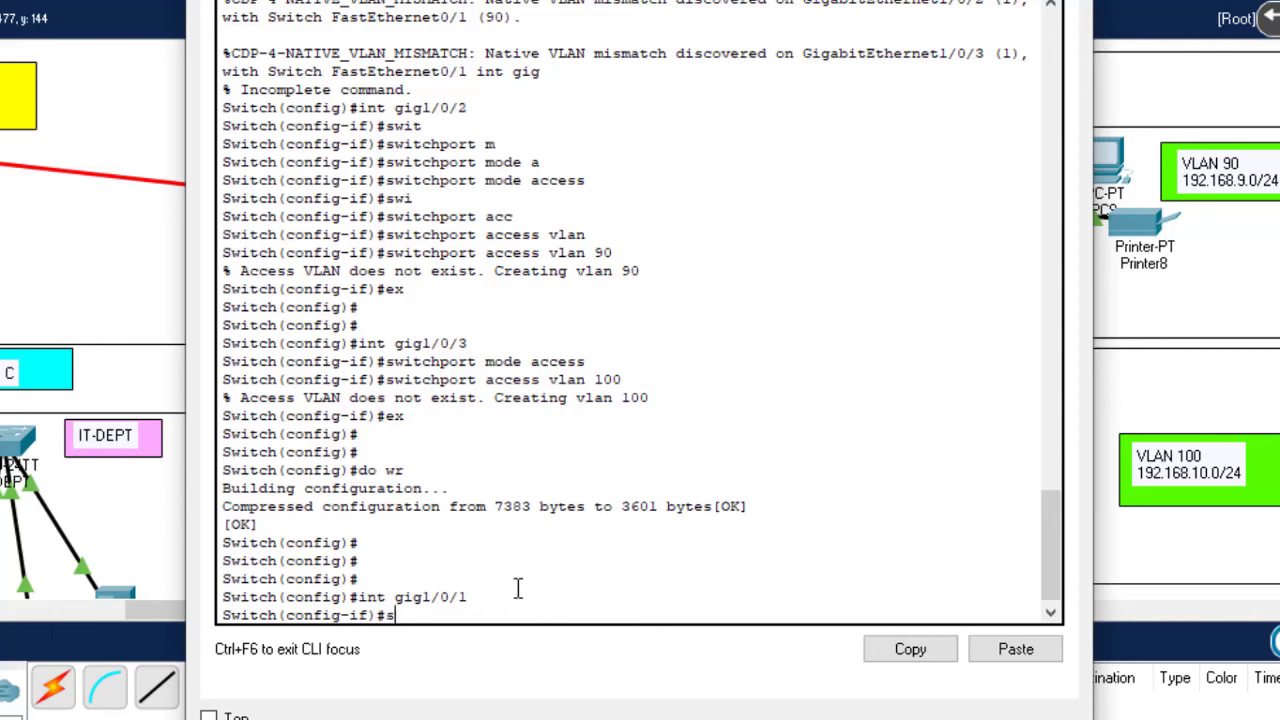
pyautogui.write('witc')
pyautogui.press('Tab')
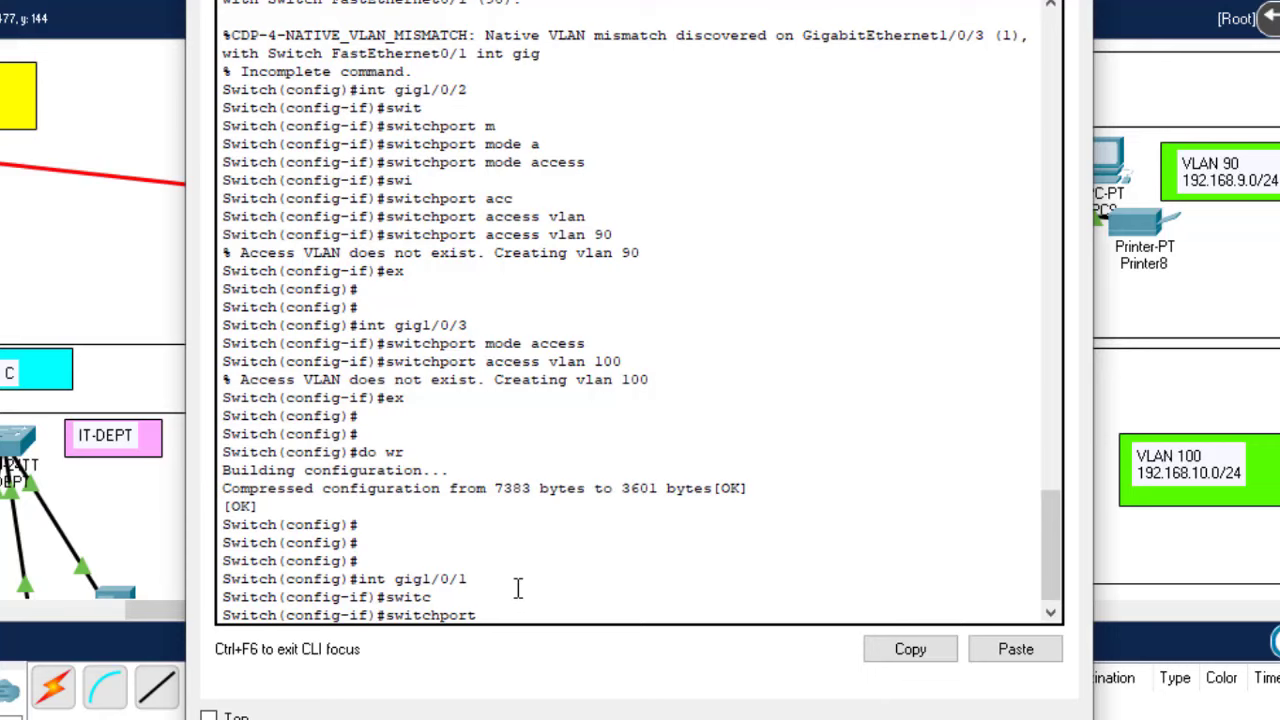
pyautogui.press('Tab')
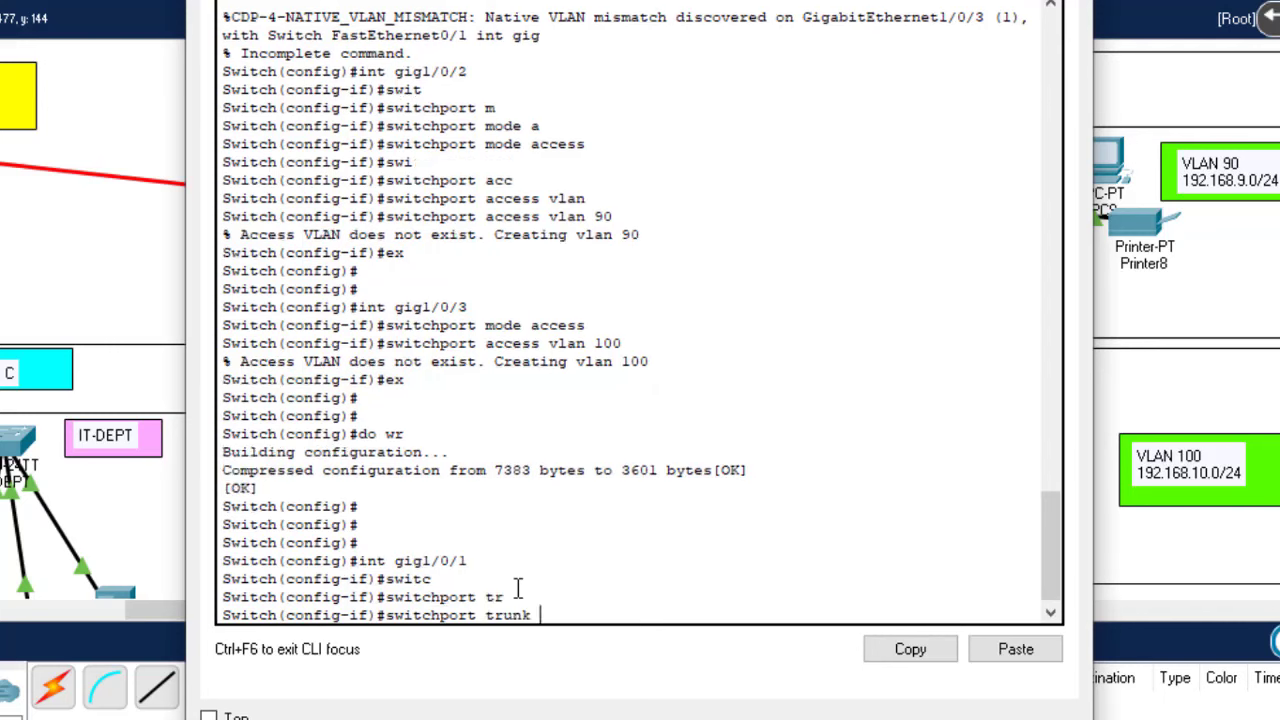
pyautogui.write('en')
pyautogui.press('Tab')
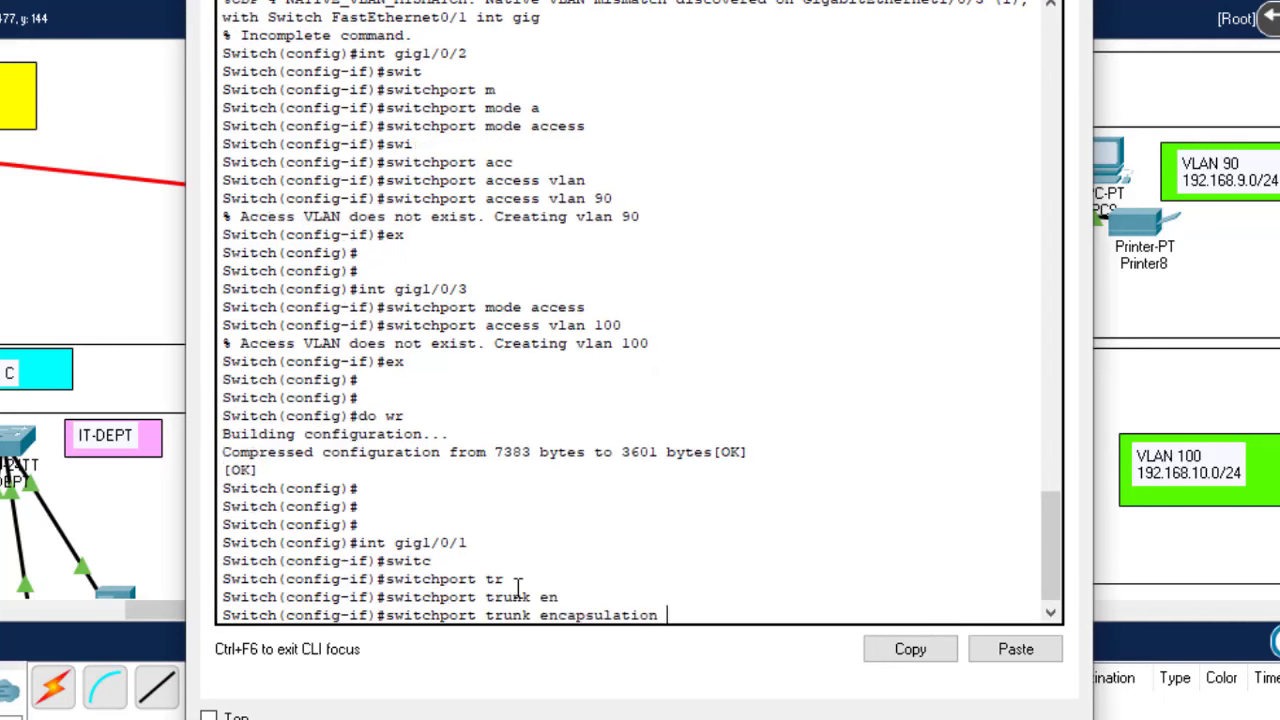
pyautogui.write('d')
pyautogui.press('Tab')
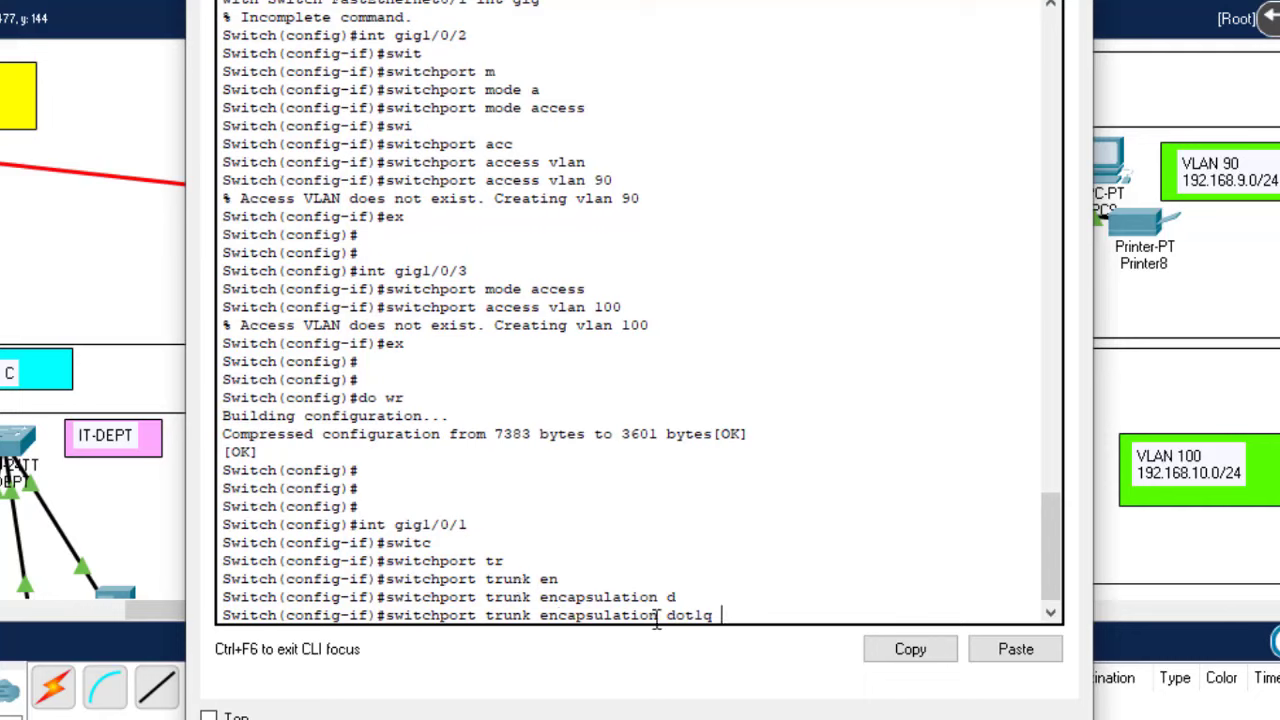
pyautogui.press('Return')
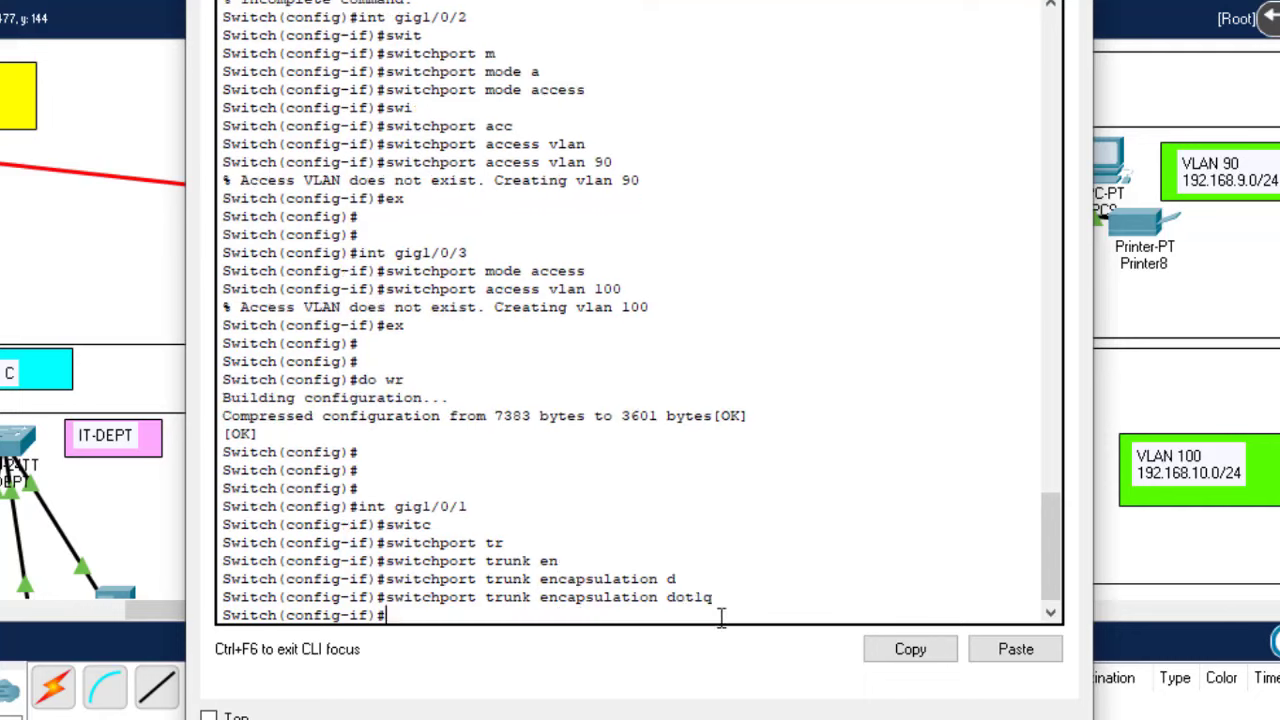
# Step: Set the switchport mode of GigabitEthernet1/0/1 to trunk
pyautogui.press('Return')
pyautogui.write('swit')
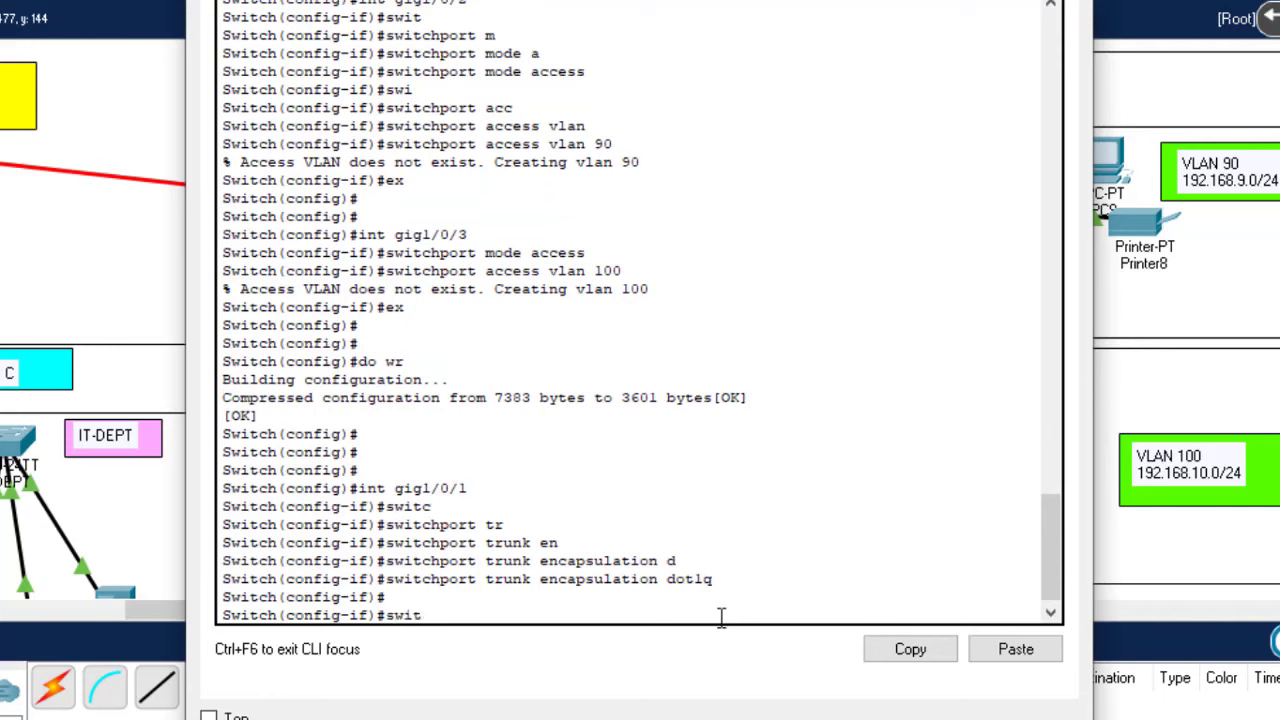
pyautogui.press('Tab')
pyautogui.write('m')
pyautogui.press('Tab')
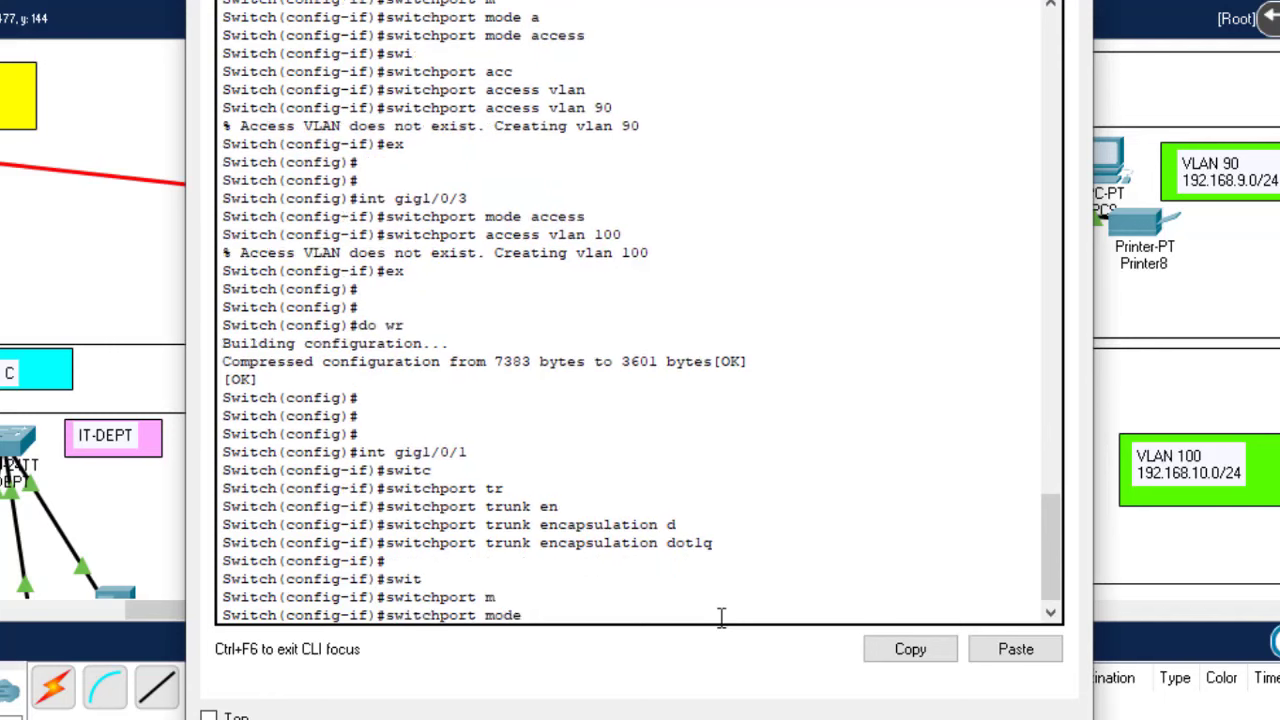
pyautogui.write('tr')
pyautogui.press('Tab')
pyautogui.press('Return')
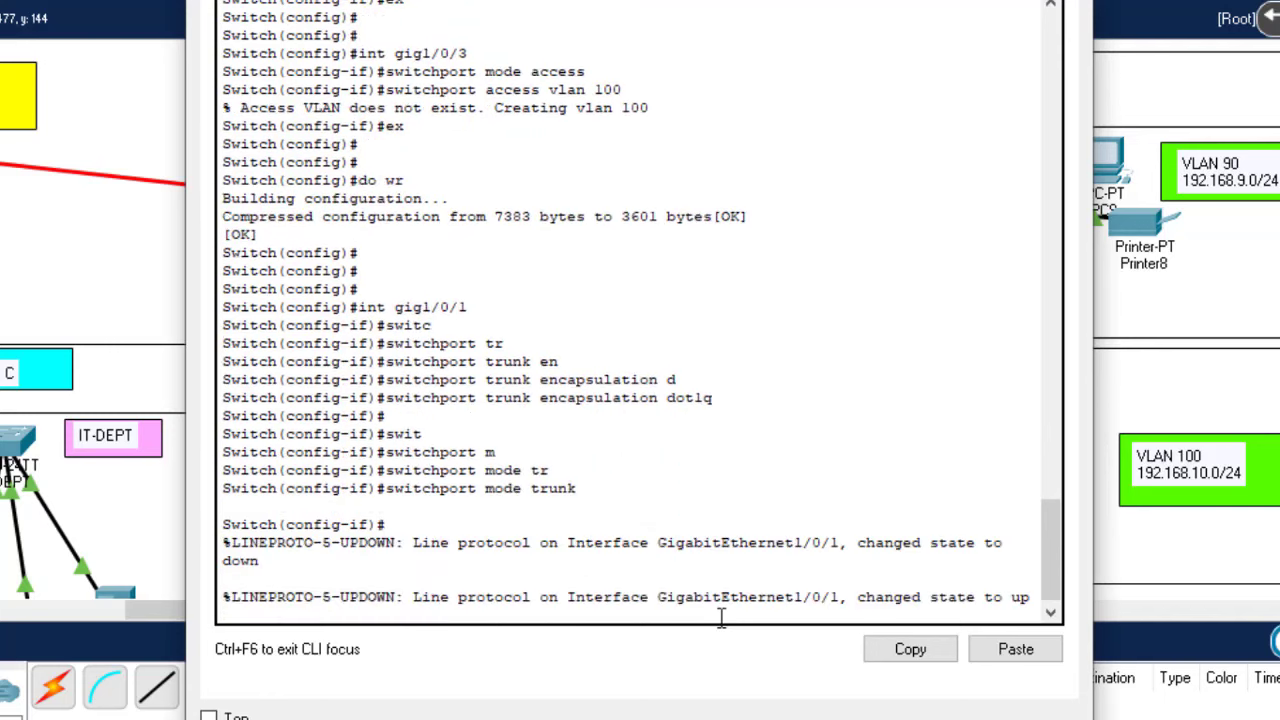
# Step: Leave interface configuration on the branch L3 switch, save its running configuration and close the device window
pyautogui.press('Return')
pyautogui.press('Return')
pyautogui.press('Return')
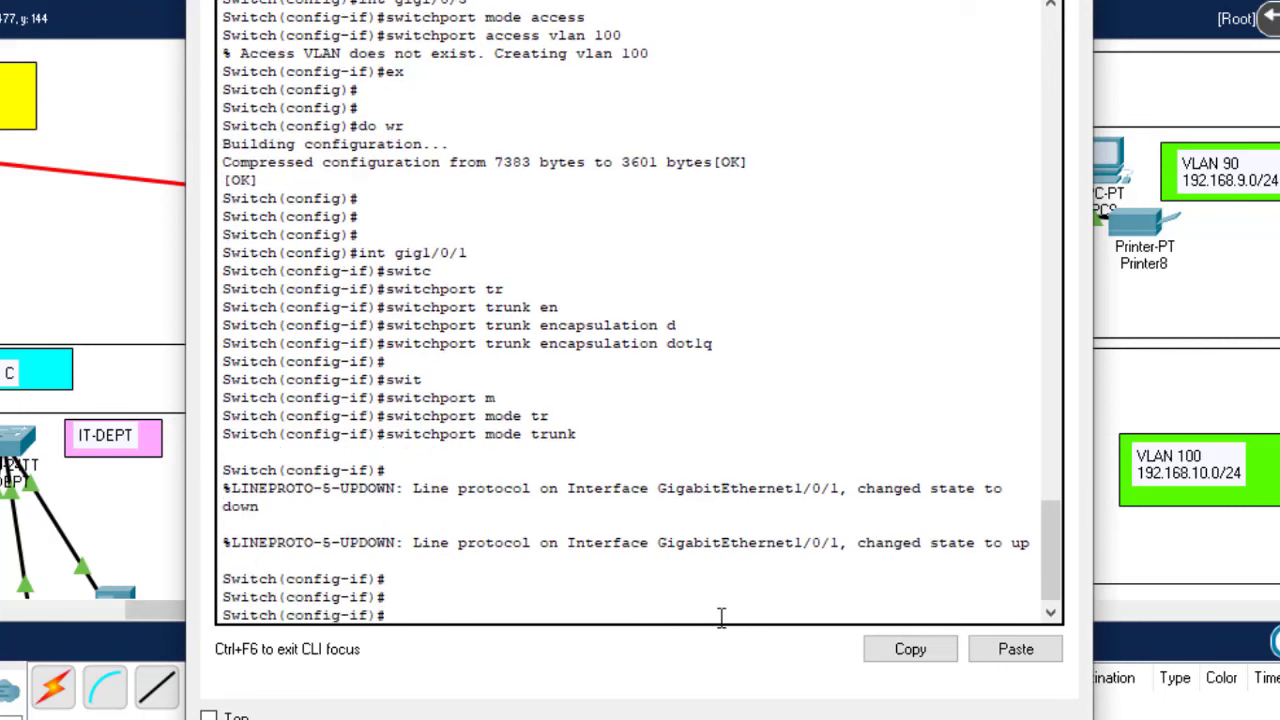
pyautogui.write('ex')
pyautogui.press('Return')
pyautogui.press('Return')
pyautogui.write('do')
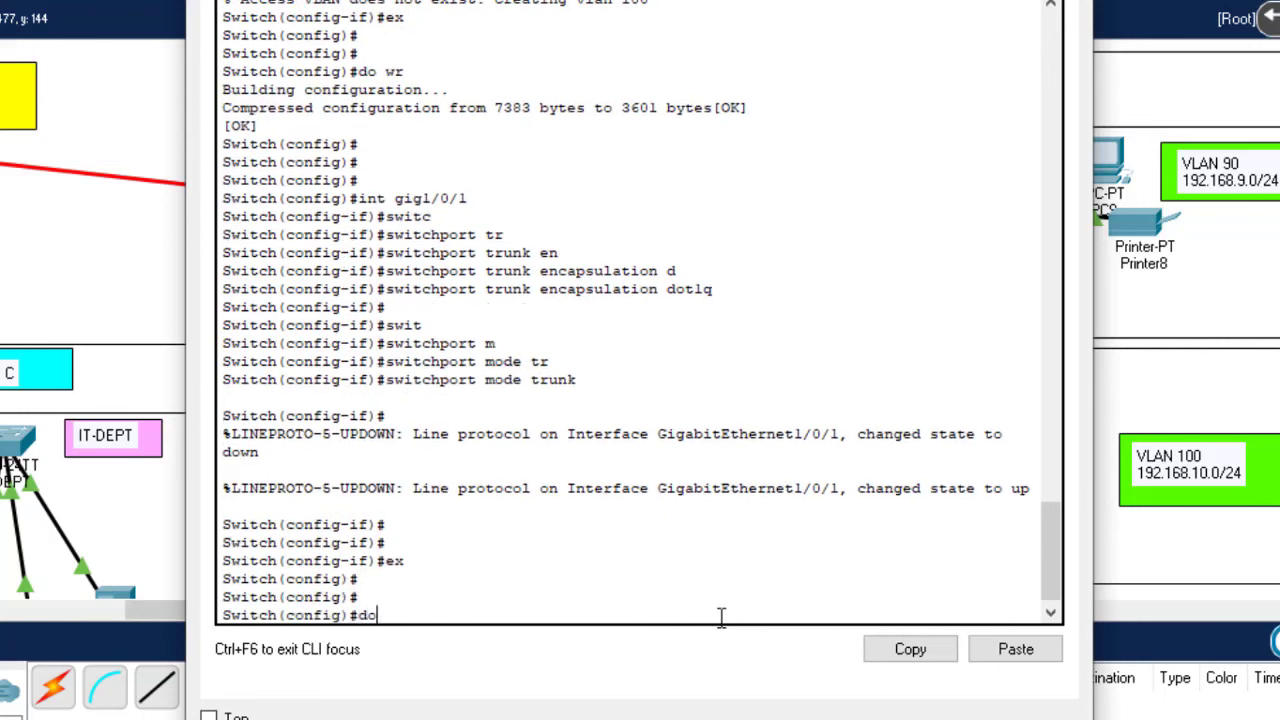
pyautogui.write(' wr')
pyautogui.press('Return')
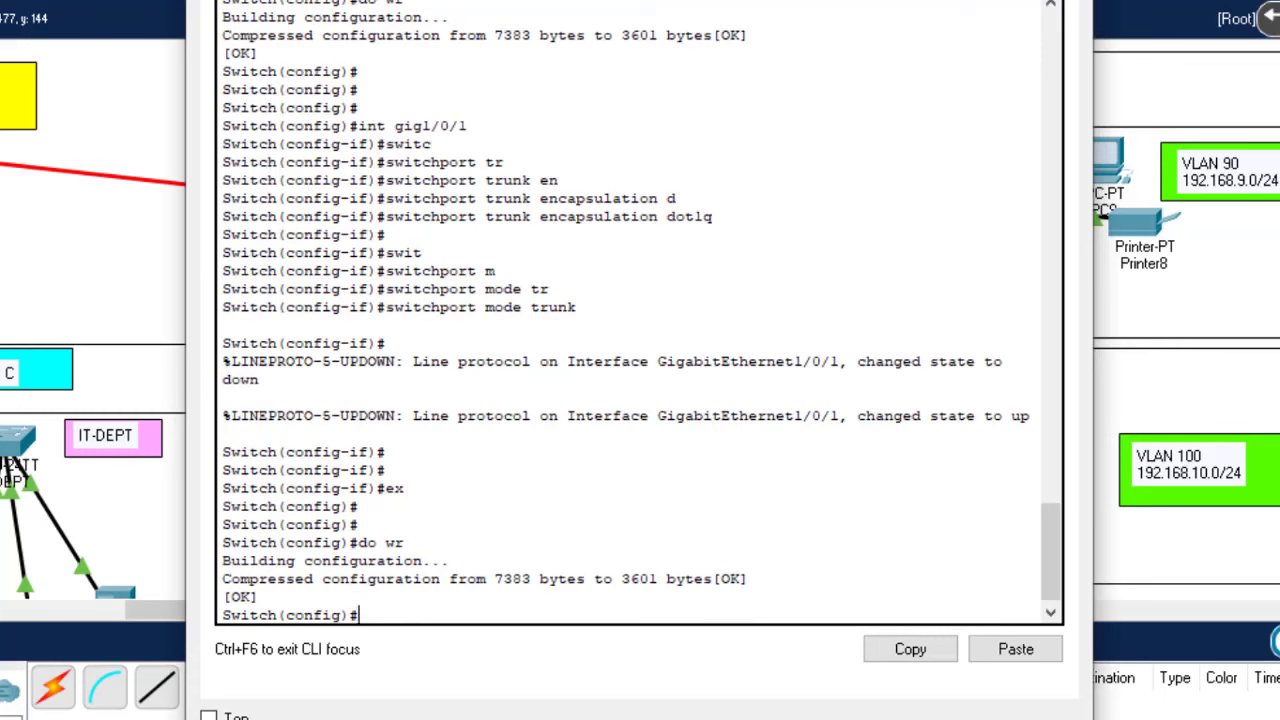
pyautogui.hotkey('alt', 'F4')
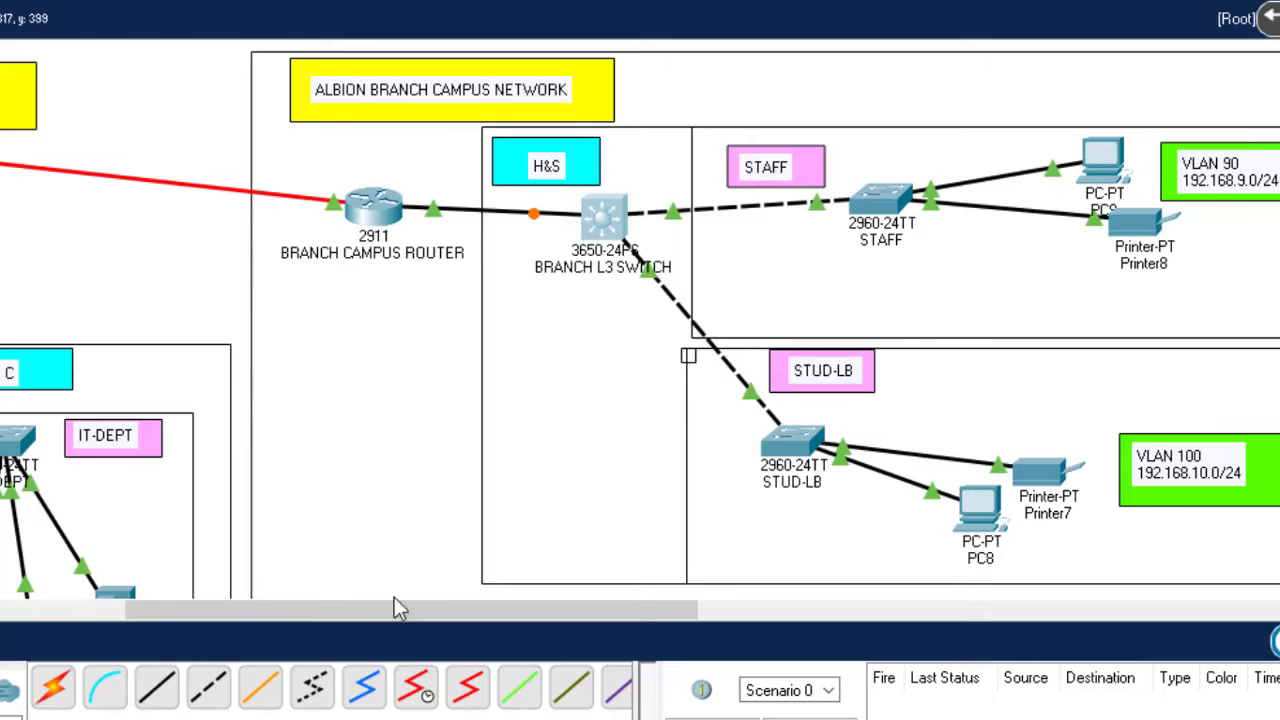
# Step: Open the main campus L3 switch's command line and enter interface configuration for GigabitEthernet1/0/1, its link to the main campus router
pyautogui.moveTo(394, 608); pyautogui.dragTo(57, 616)
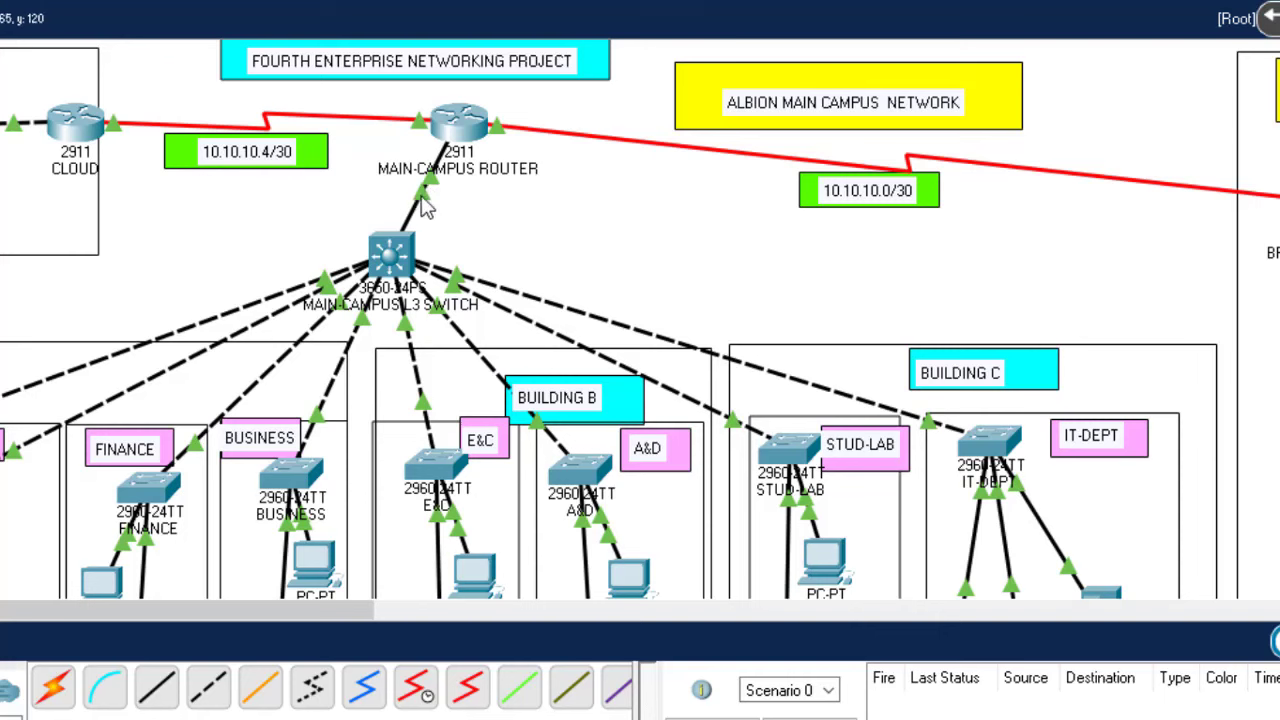
pyautogui.click(388, 256)
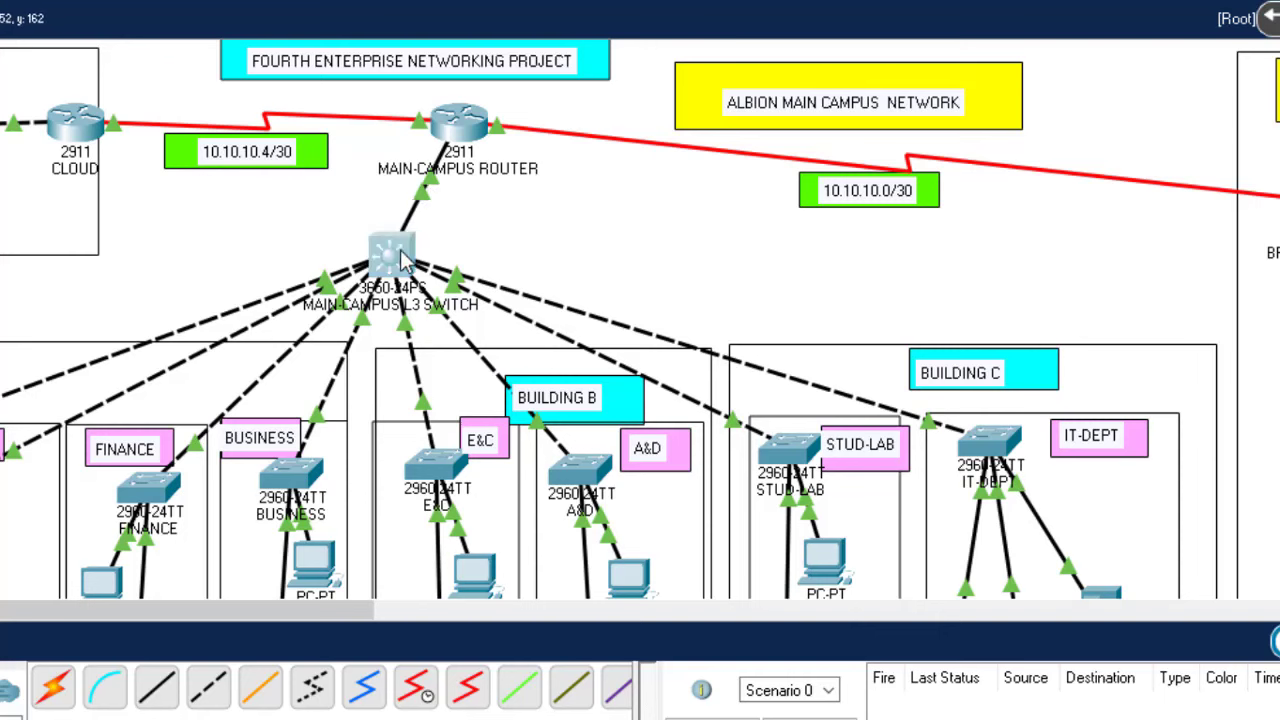
pyautogui.press('Return')
pyautogui.press('Return')
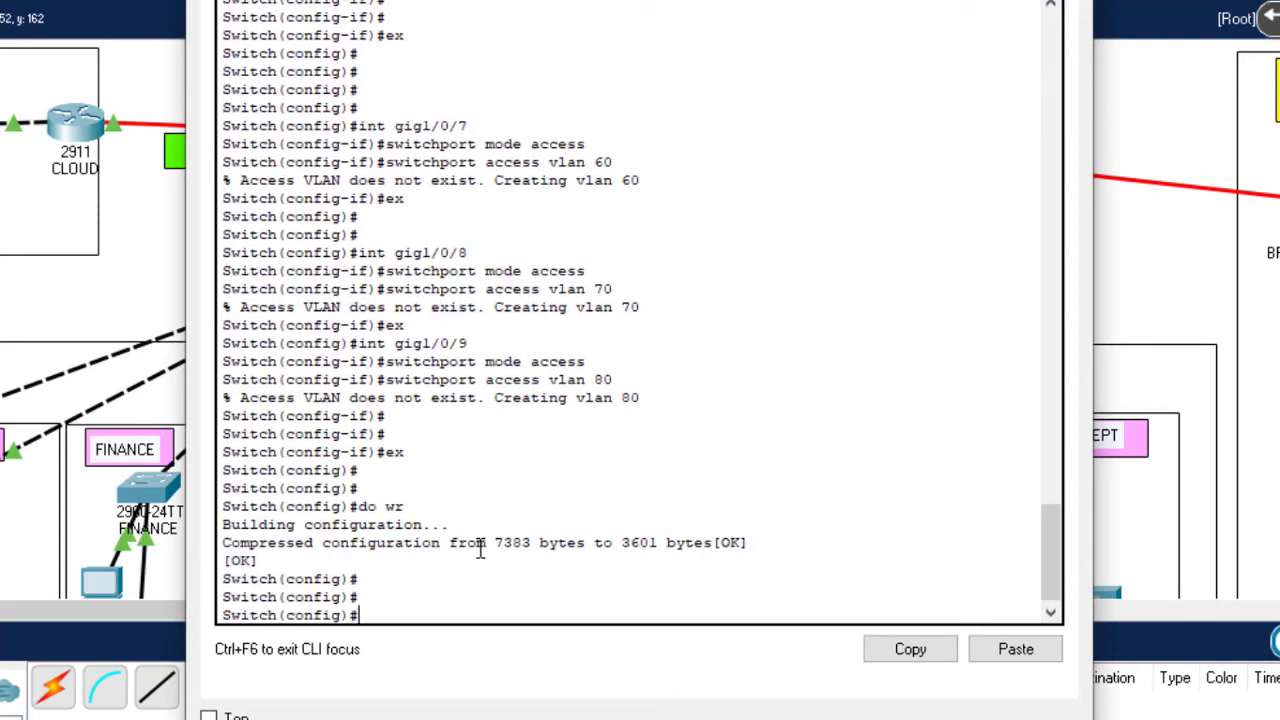
pyautogui.write('int gig')
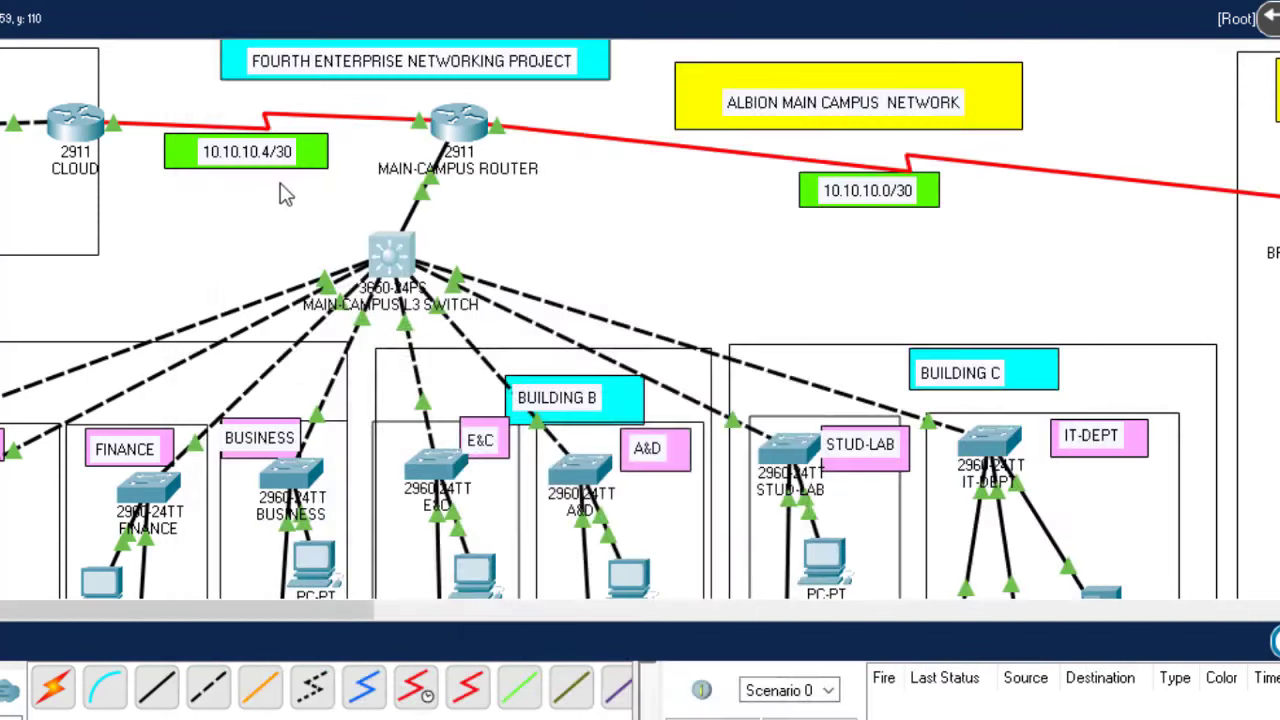
pyautogui.click(398, 258)
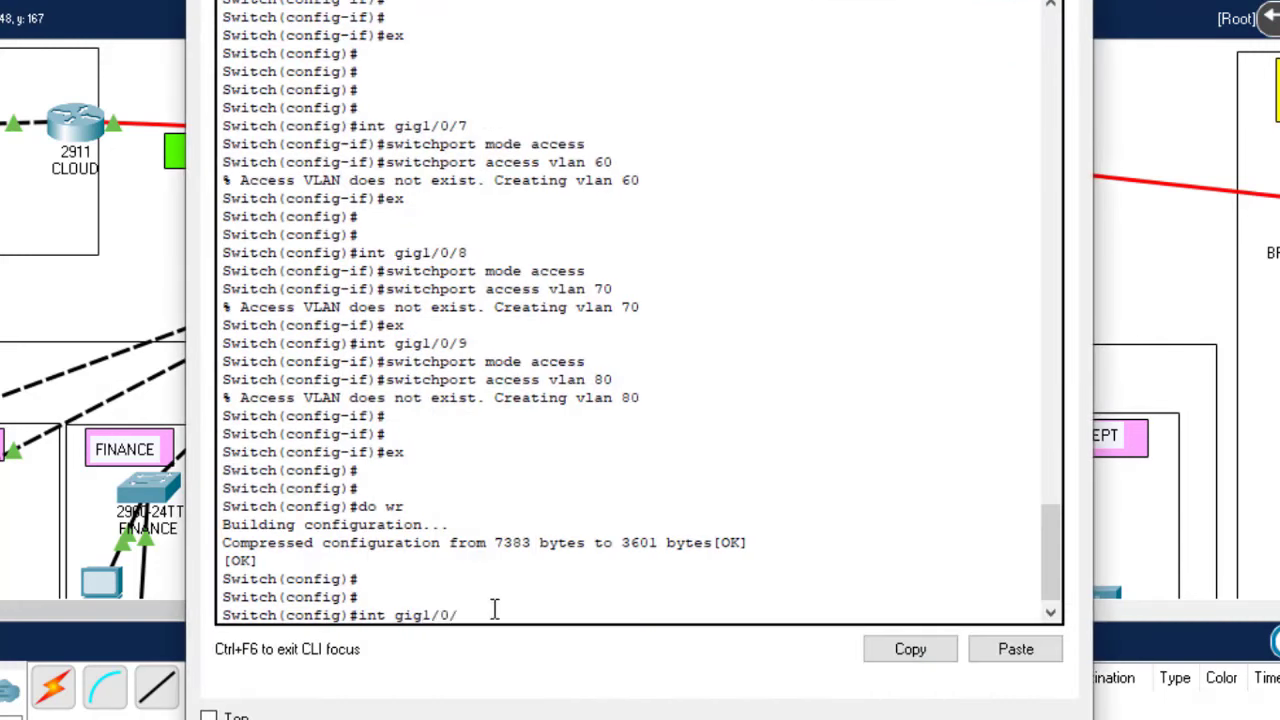
pyautogui.press('Return')
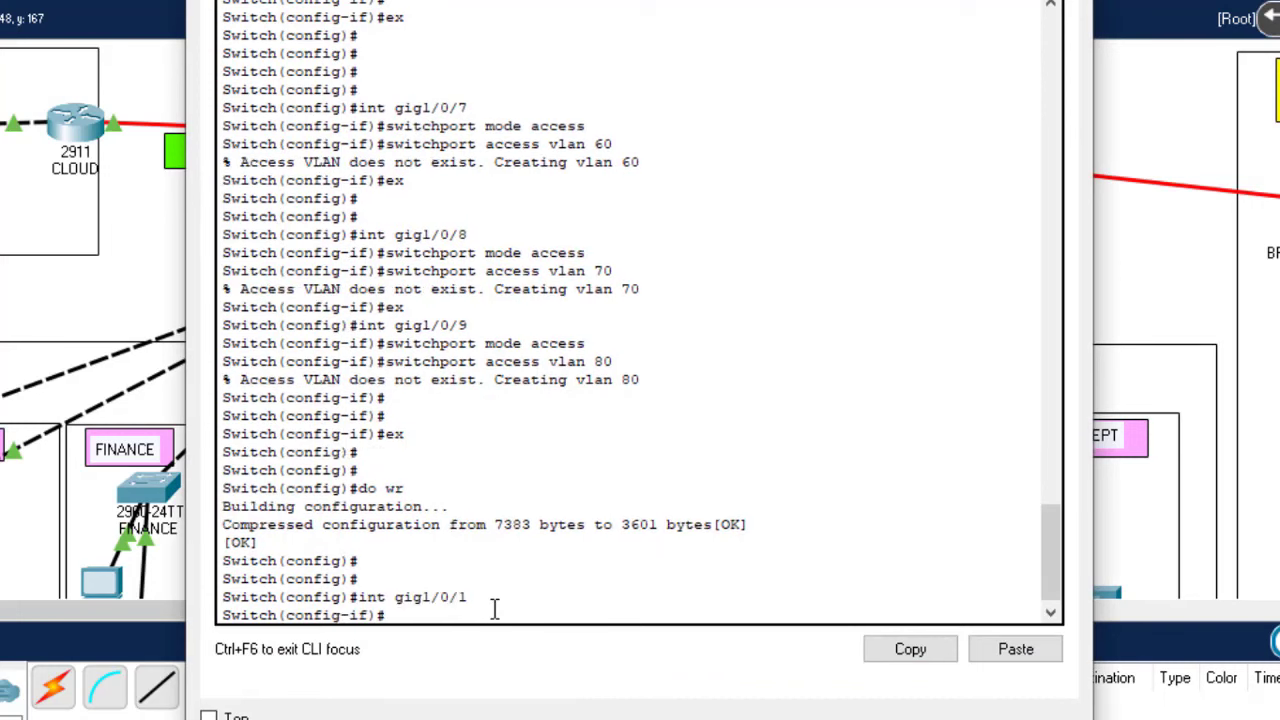
# Step: Set the trunk encapsulation on the main campus L3 switch's GigabitEthernet1/0/1 to dot1q
pyautogui.write('swit')
pyautogui.press('Tab')
pyautogui.write('t')
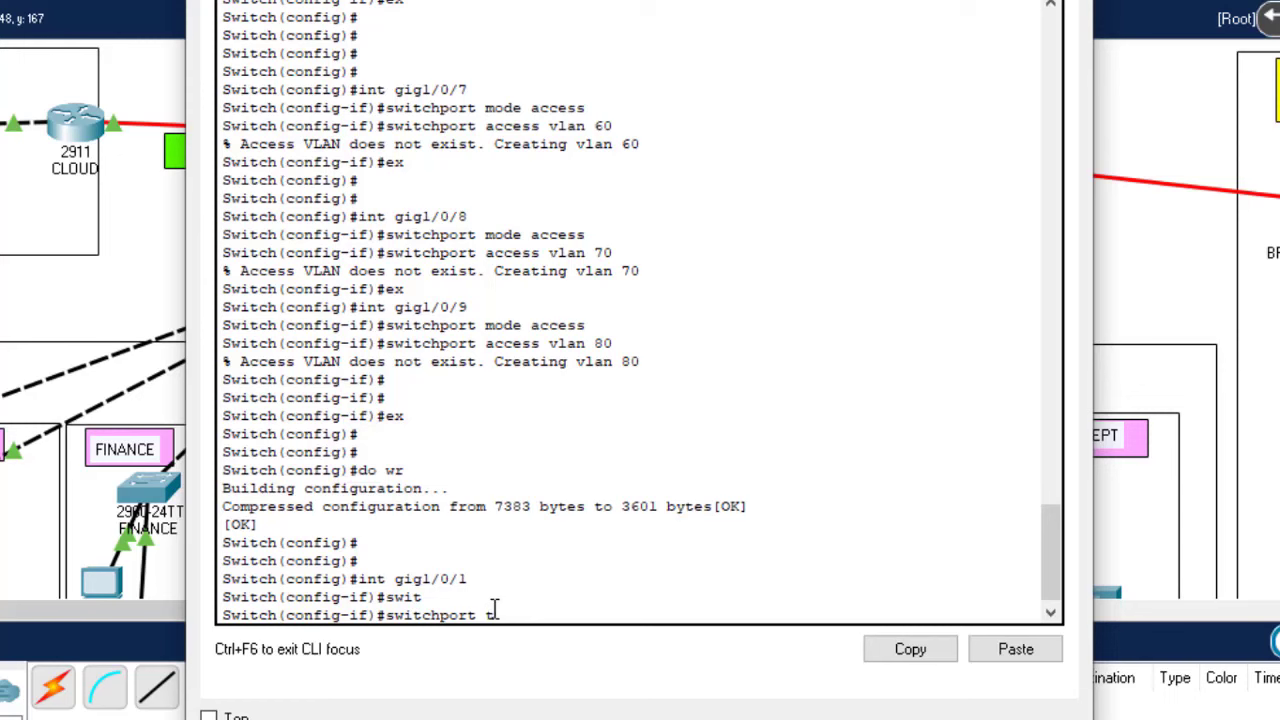
pyautogui.write('r')
pyautogui.press('Tab')
pyautogui.write('en')
pyautogui.press('Tab')
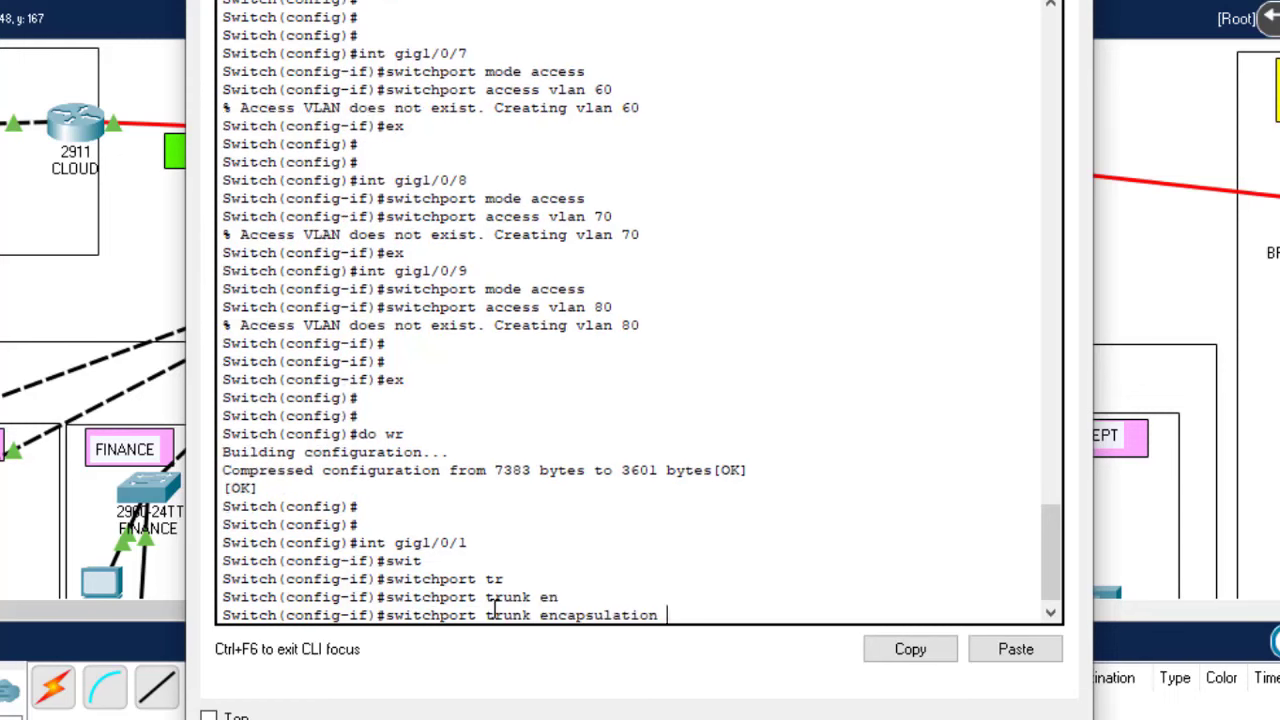
pyautogui.write('d')
pyautogui.press('Tab')
pyautogui.press('Return')
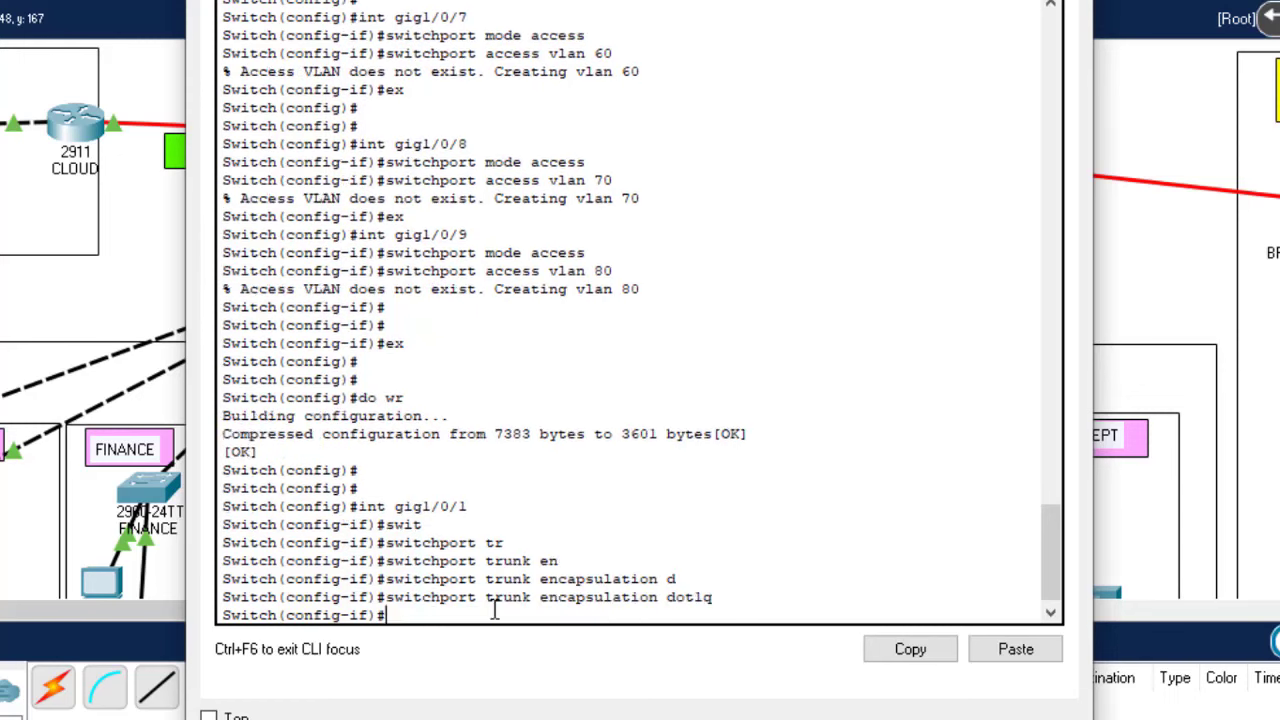
# Step: Set the switchport mode of the main campus L3 switch's GigabitEthernet1/0/1 to trunk
pyautogui.write('swit')
pyautogui.press('Tab')
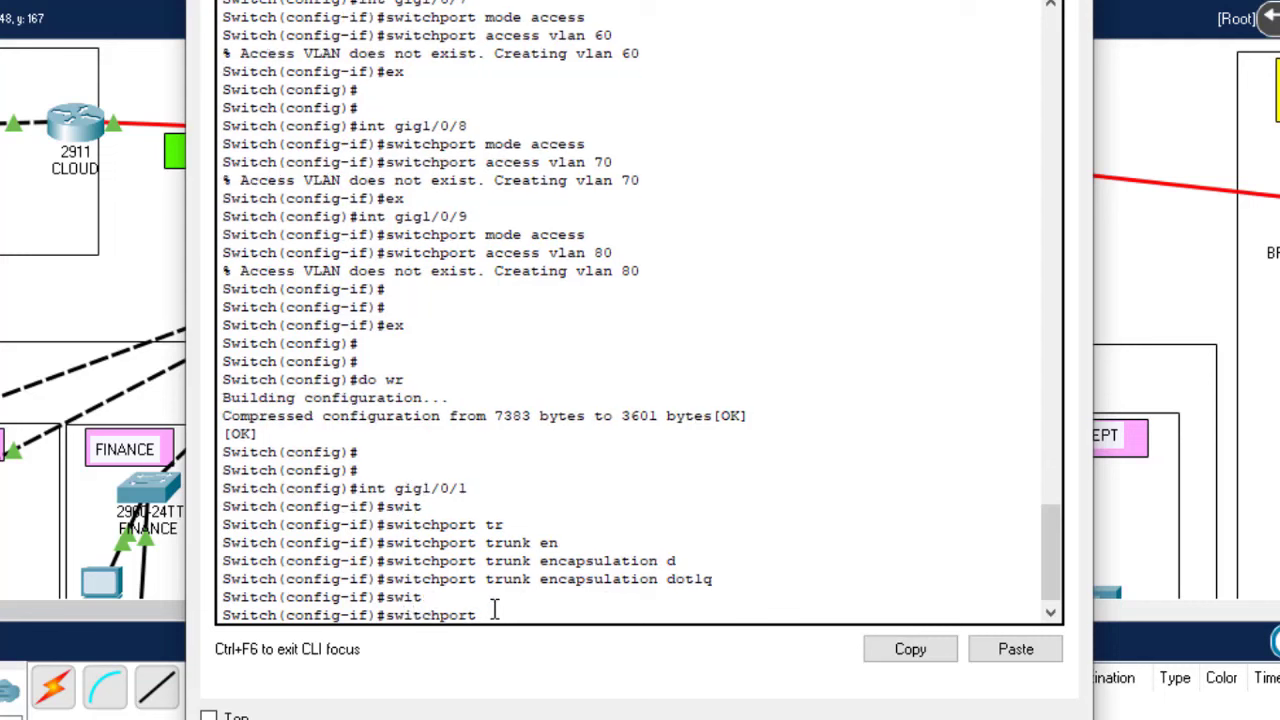
pyautogui.write('m')
pyautogui.press('Tab')
pyautogui.write('tr')
pyautogui.press('Tab')
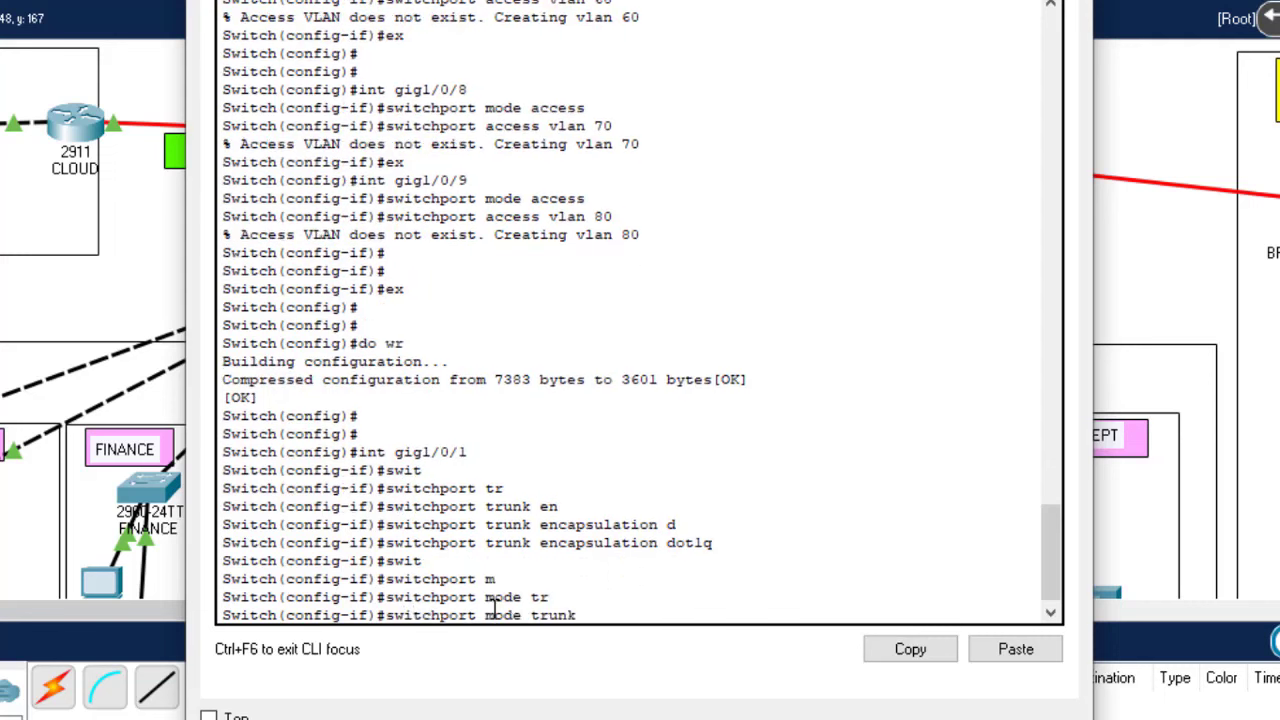
pyautogui.press('Return')
pyautogui.press('Return')
pyautogui.press('Return')
# Step: Exit interface configuration on the main campus L3 switch, save its running configuration and close the device window
pyautogui.write('e')
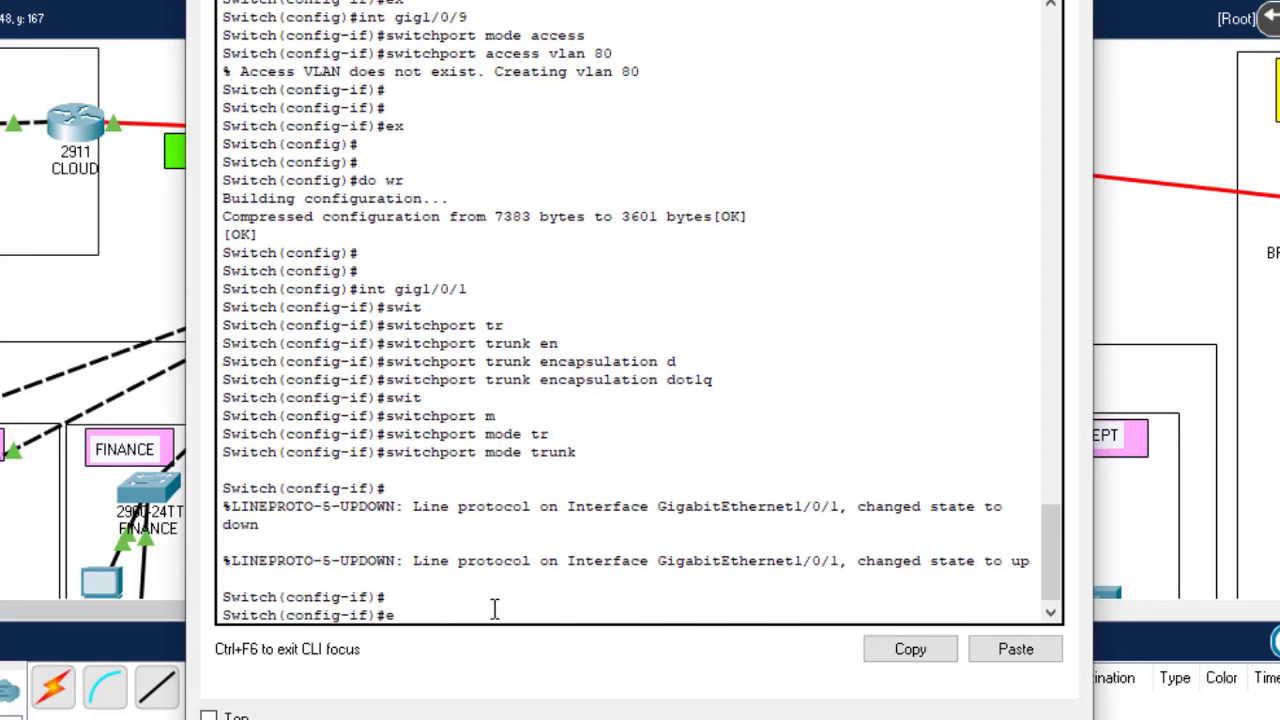
pyautogui.write('x')
pyautogui.press('Return')
pyautogui.write('do')
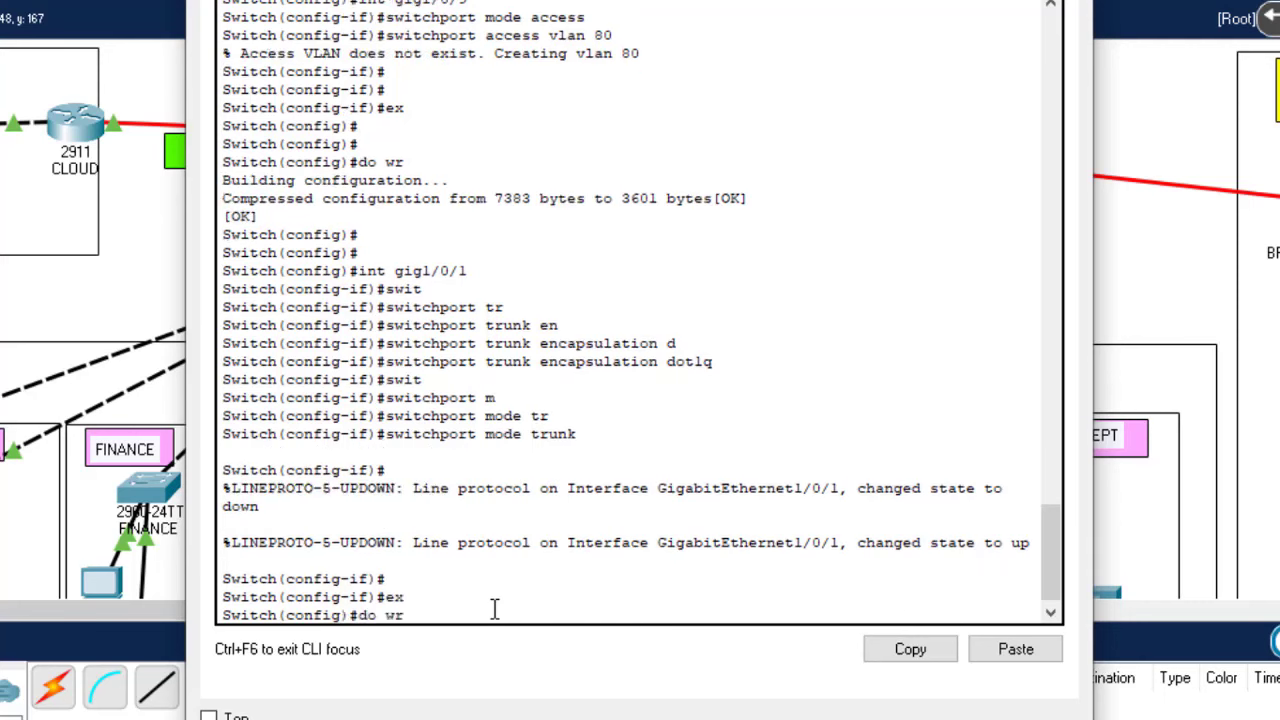
pyautogui.write(' wr')
pyautogui.press('Return')
pyautogui.hotkey('alt', 'F4')
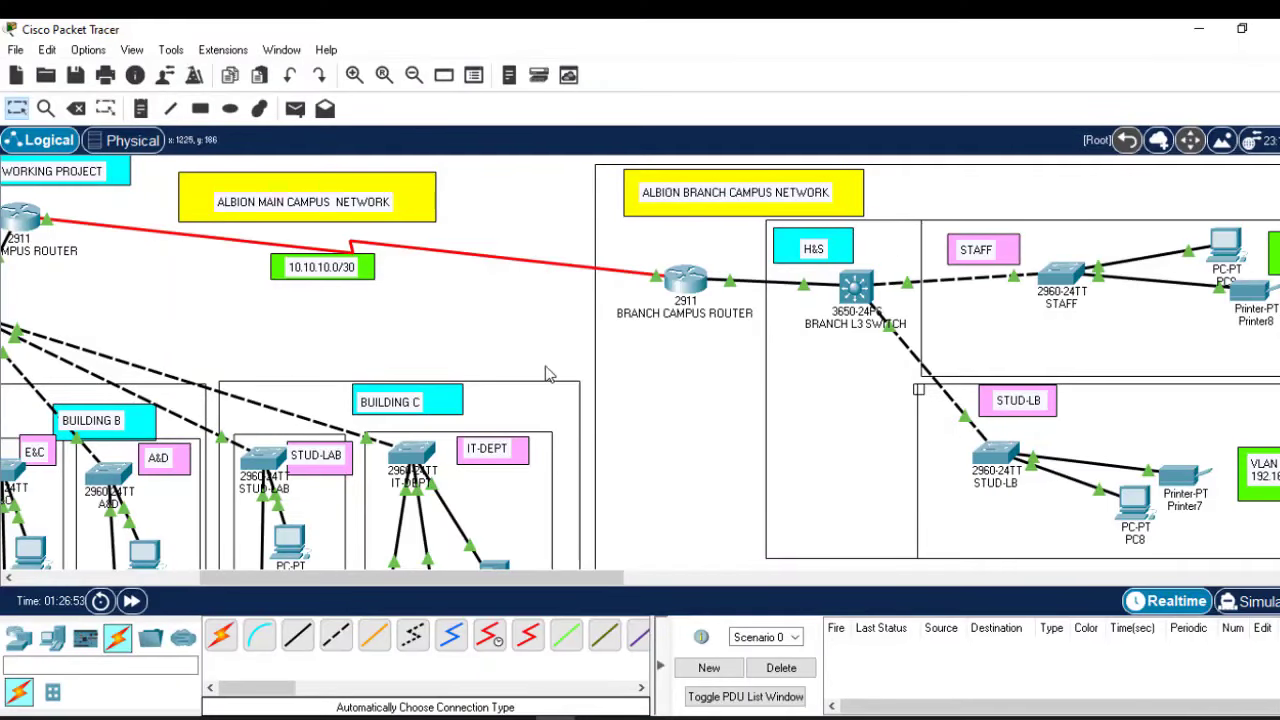
# Step: Switch to the project requirements document and read the bullets on RIPv2 and static routing and on router-based DHCP for building A
pyautogui.moveTo(560, 578); pyautogui.dragTo(376, 580)
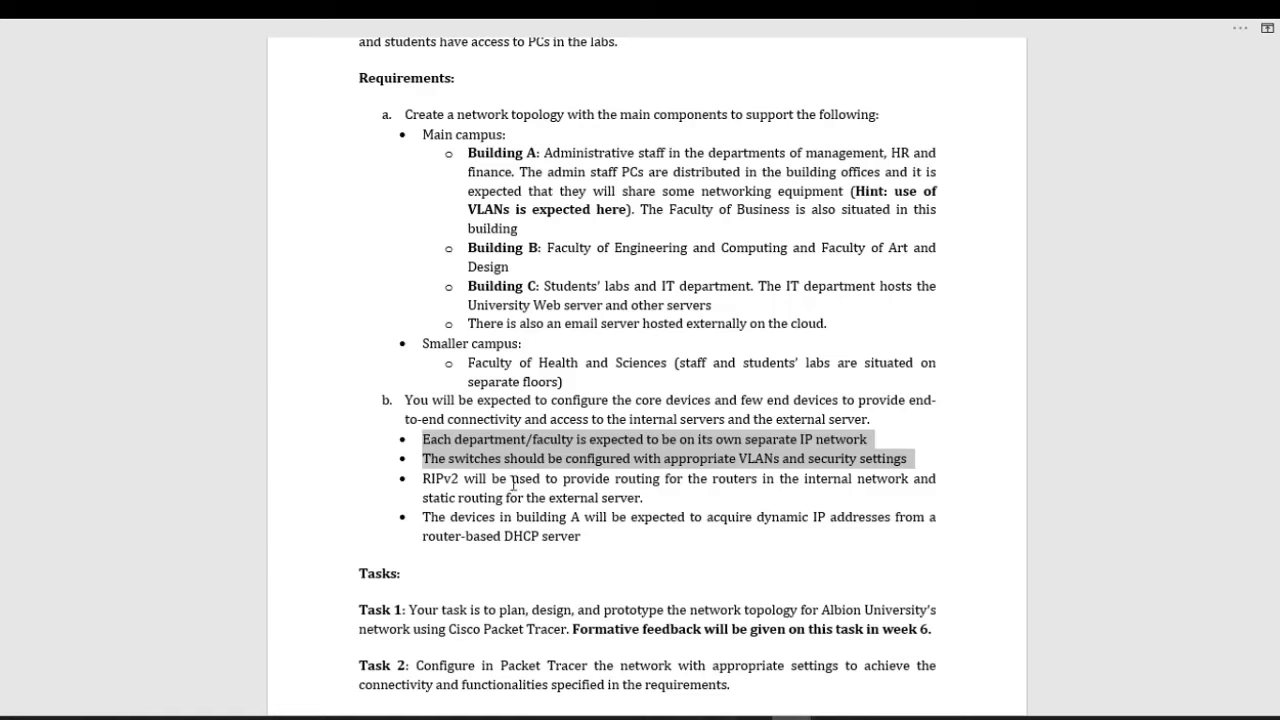
pyautogui.tripleClick(640, 492)
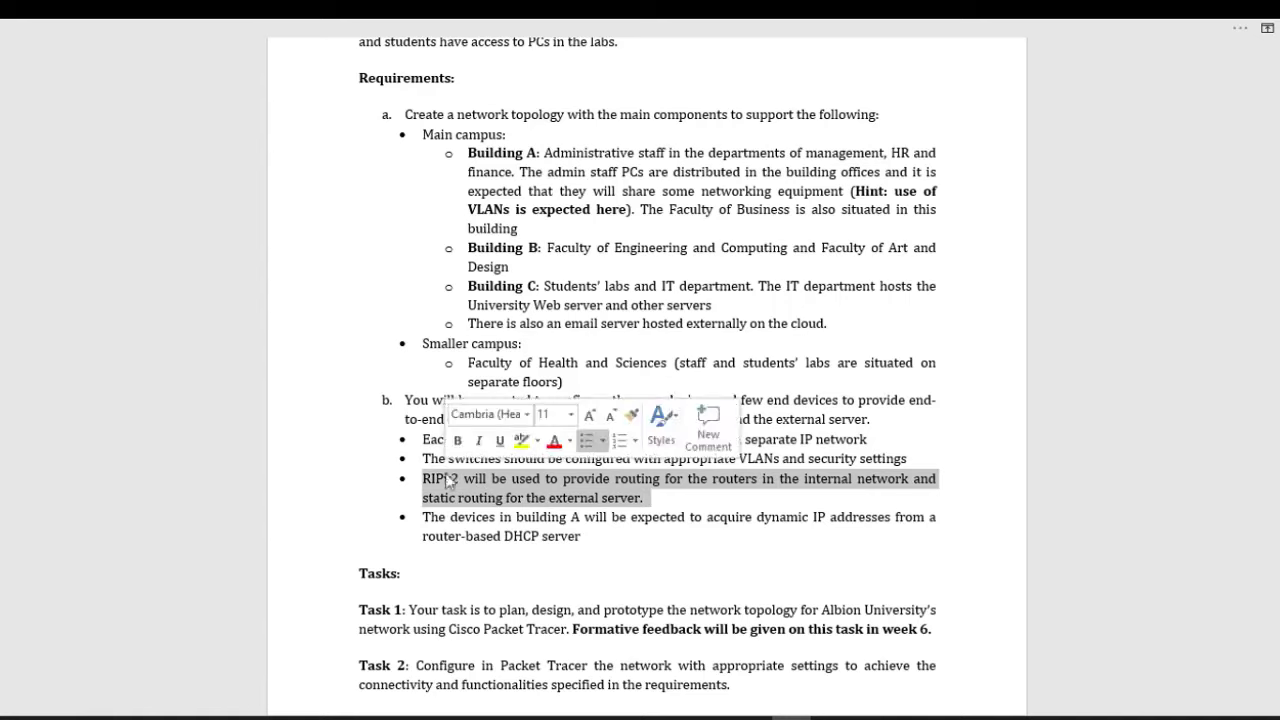
pyautogui.moveTo(580, 540); pyautogui.dragTo(491, 502)
pyautogui.click(698, 549)
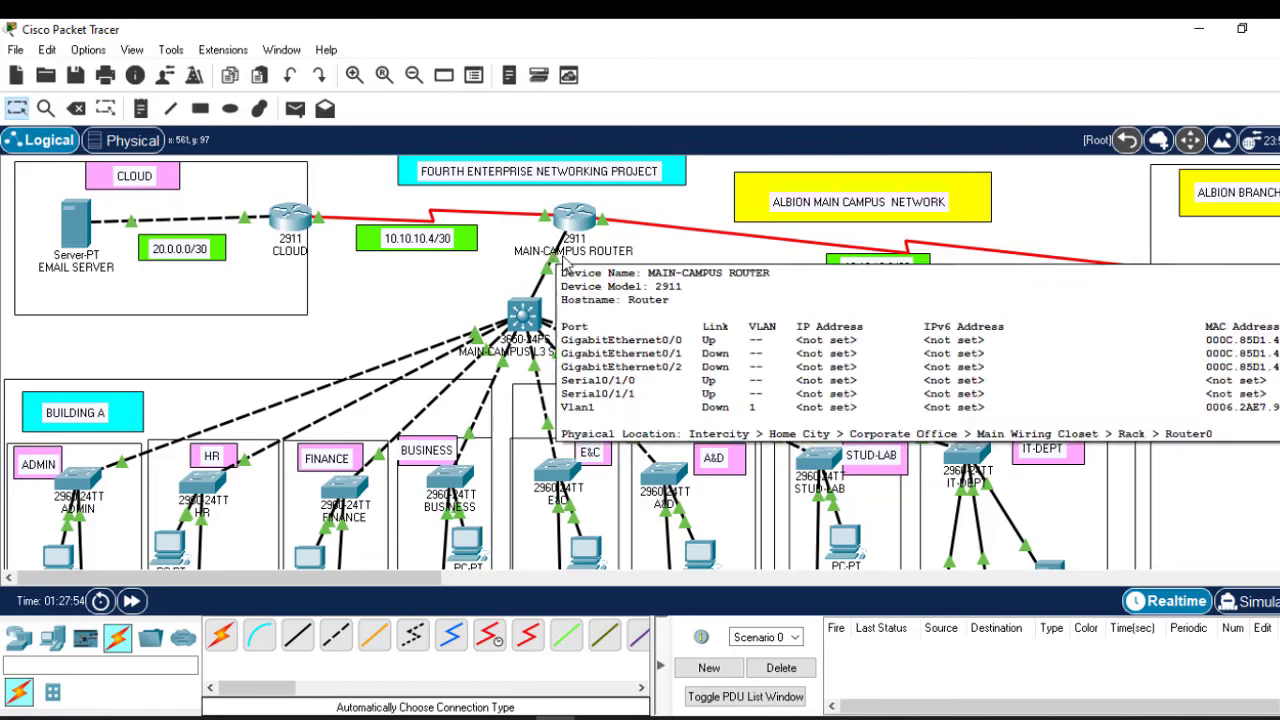
# Step: Return to Packet Tracer and examine the main campus router's ports and the links between the cloud, main campus and branch campus
pyautogui.moveTo(557, 262)
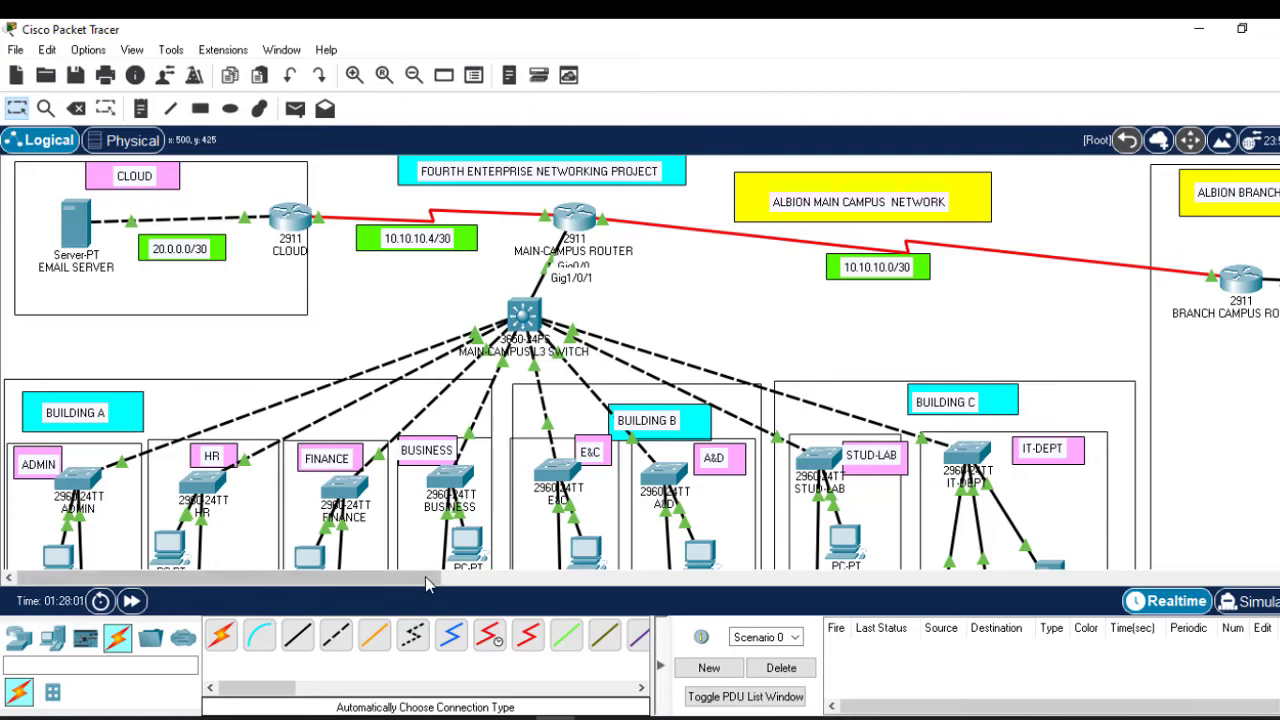
pyautogui.moveTo(414, 580); pyautogui.dragTo(436, 588)
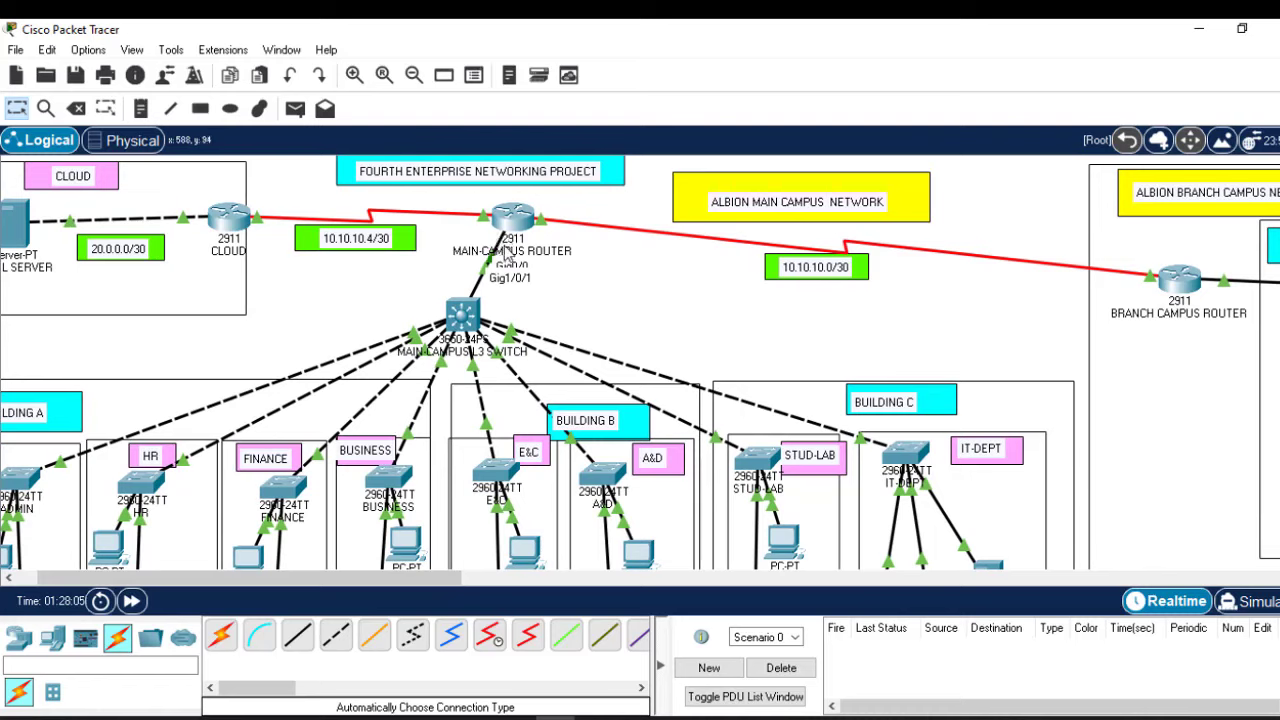
pyautogui.moveTo(509, 240)
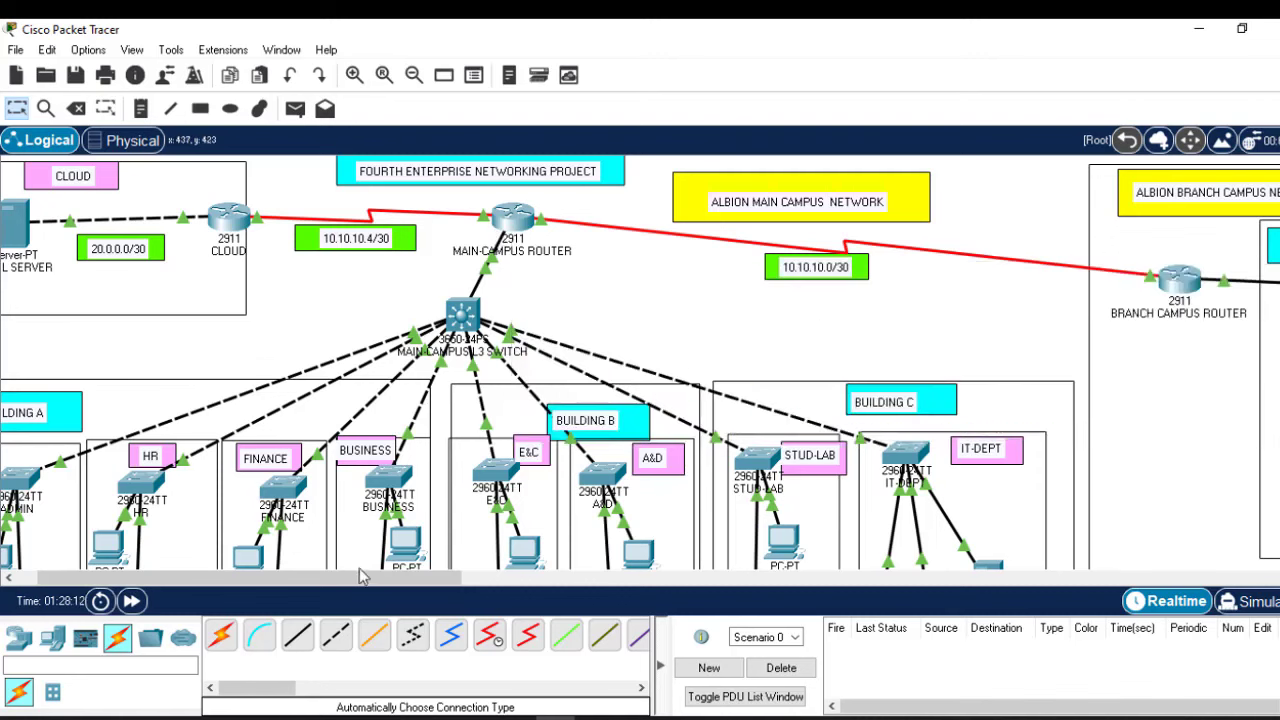
pyautogui.moveTo(362, 577); pyautogui.dragTo(482, 577)
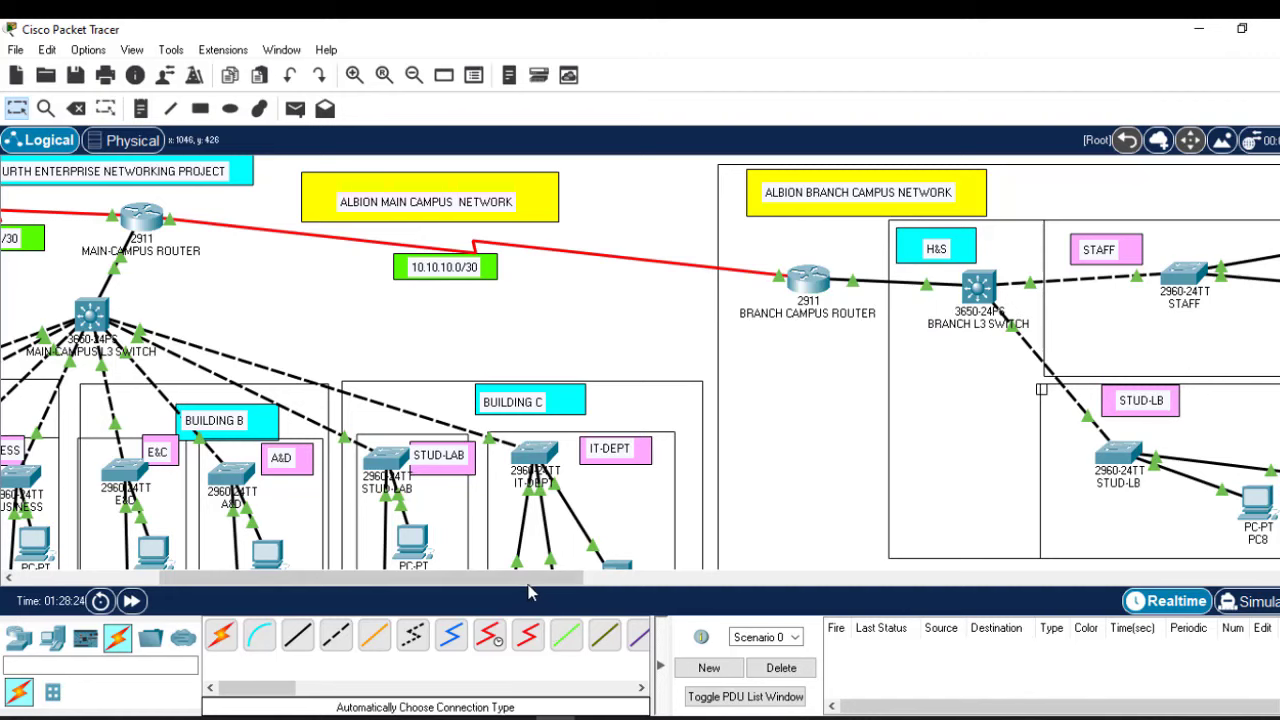
pyautogui.moveTo(529, 577); pyautogui.dragTo(466, 577)
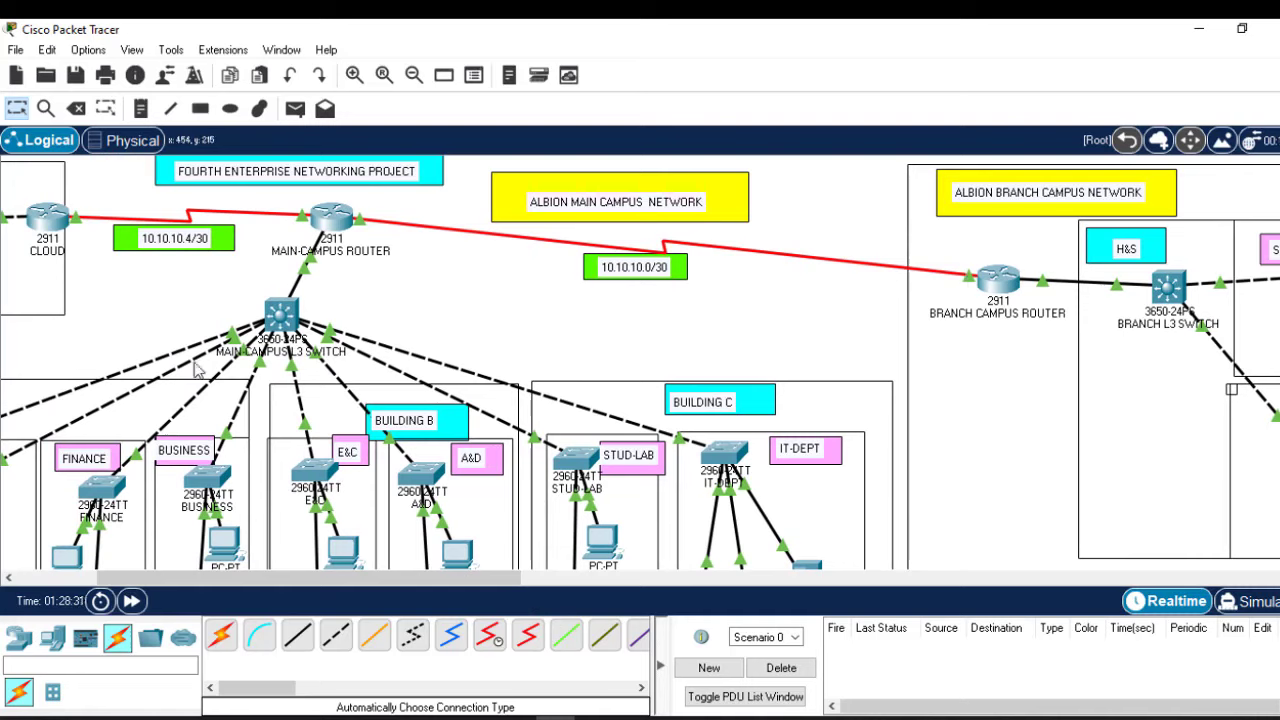
pyautogui.moveTo(252, 576); pyautogui.dragTo(174, 573)
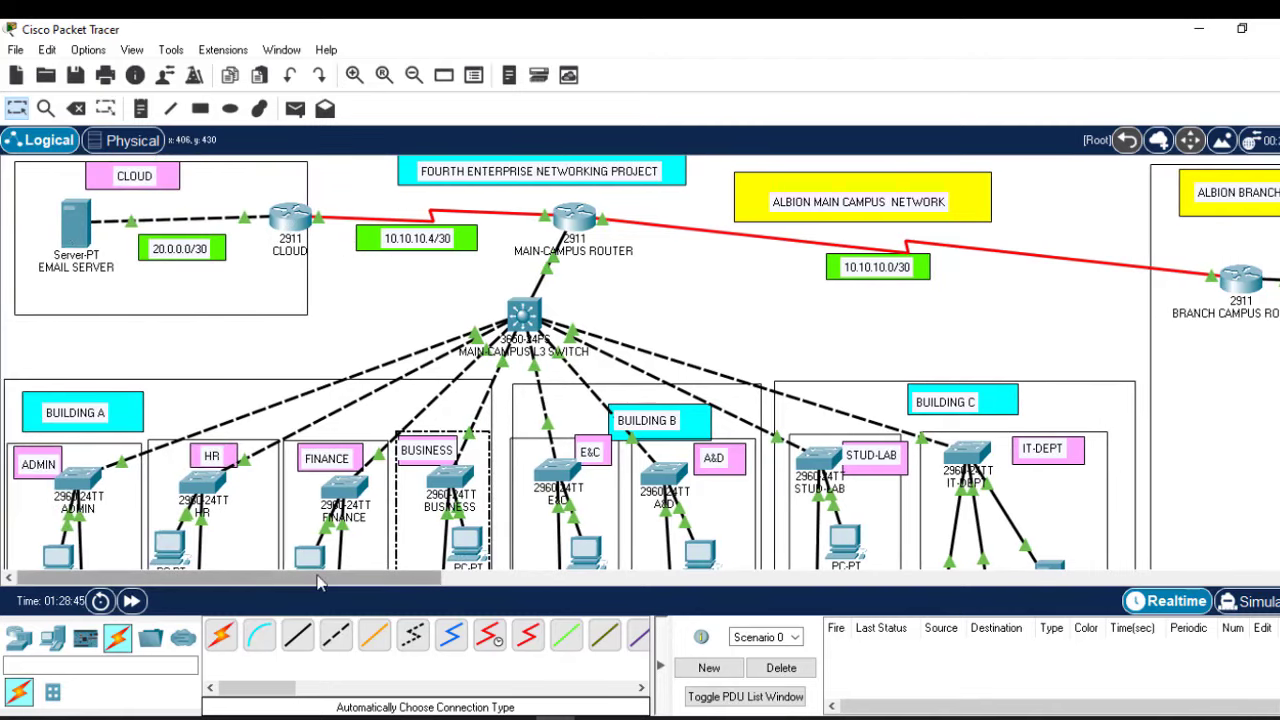
pyautogui.moveTo(406, 579); pyautogui.dragTo(469, 578)
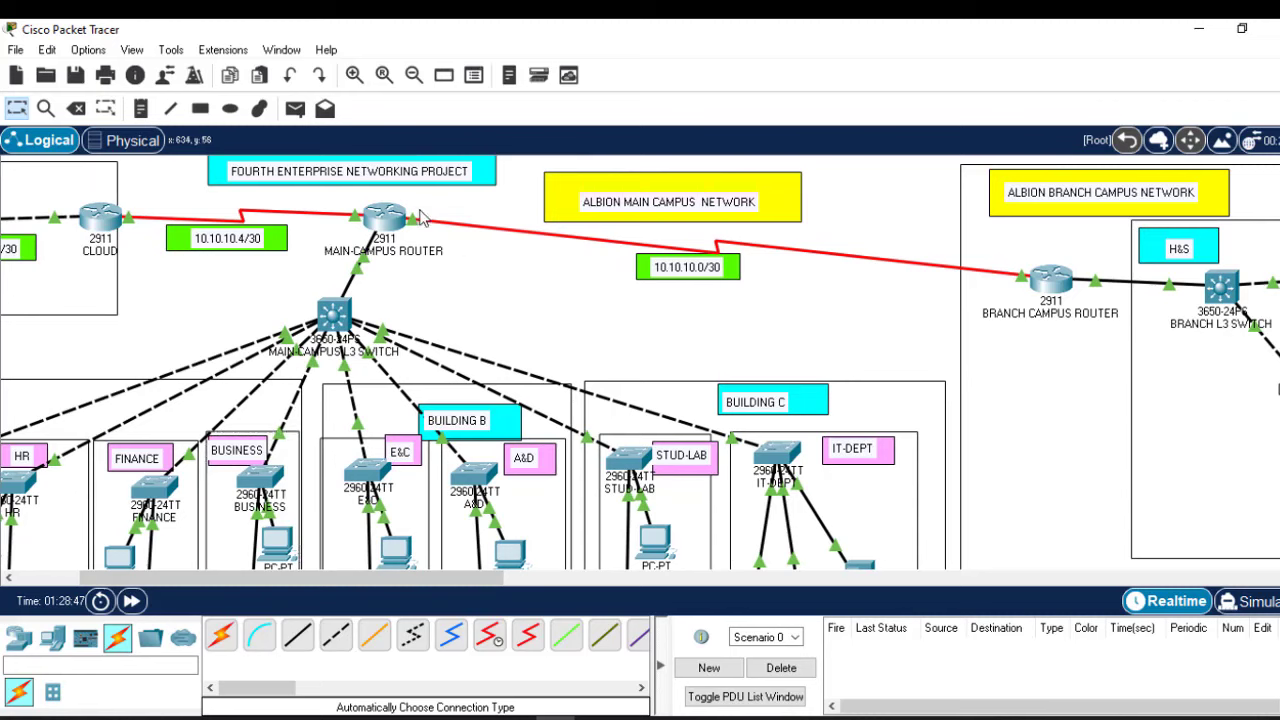
# Step: Open the main campus router's command line and enter privileged mode followed by global configuration mode
pyautogui.click(386, 214)
pyautogui.press('Return')
pyautogui.press('Return')
pyautogui.press('Return')
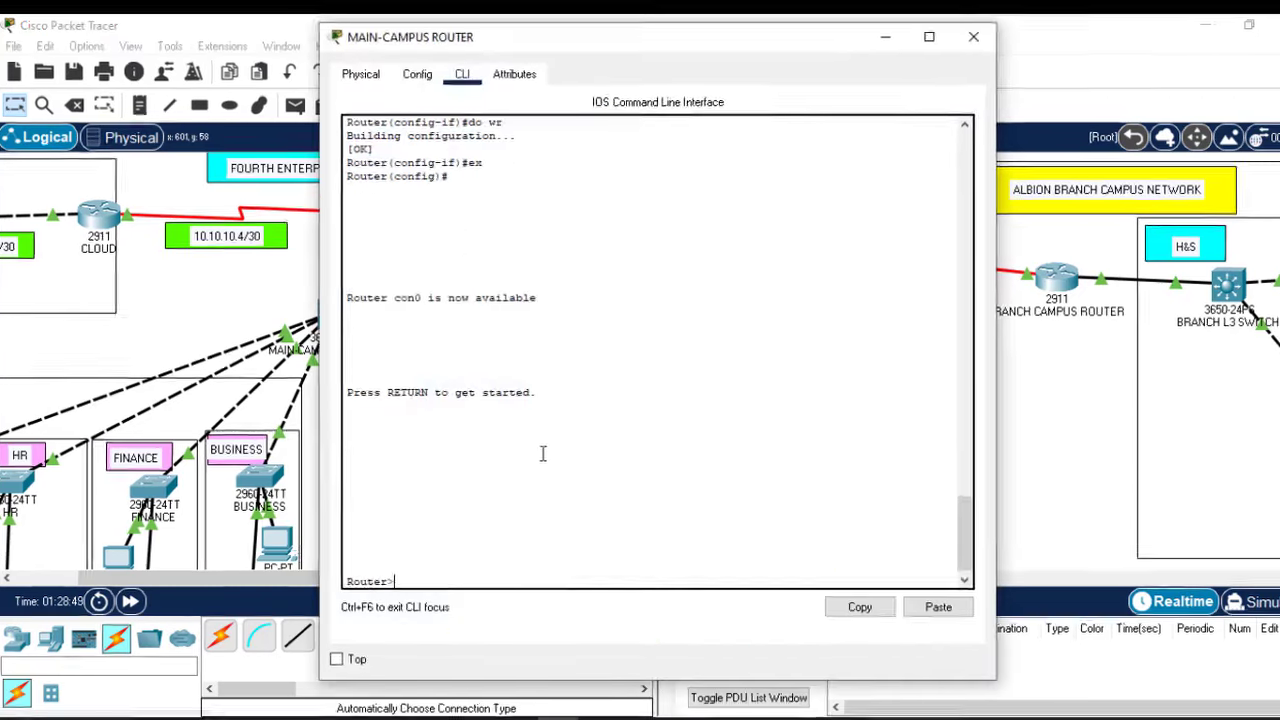
pyautogui.write('en')
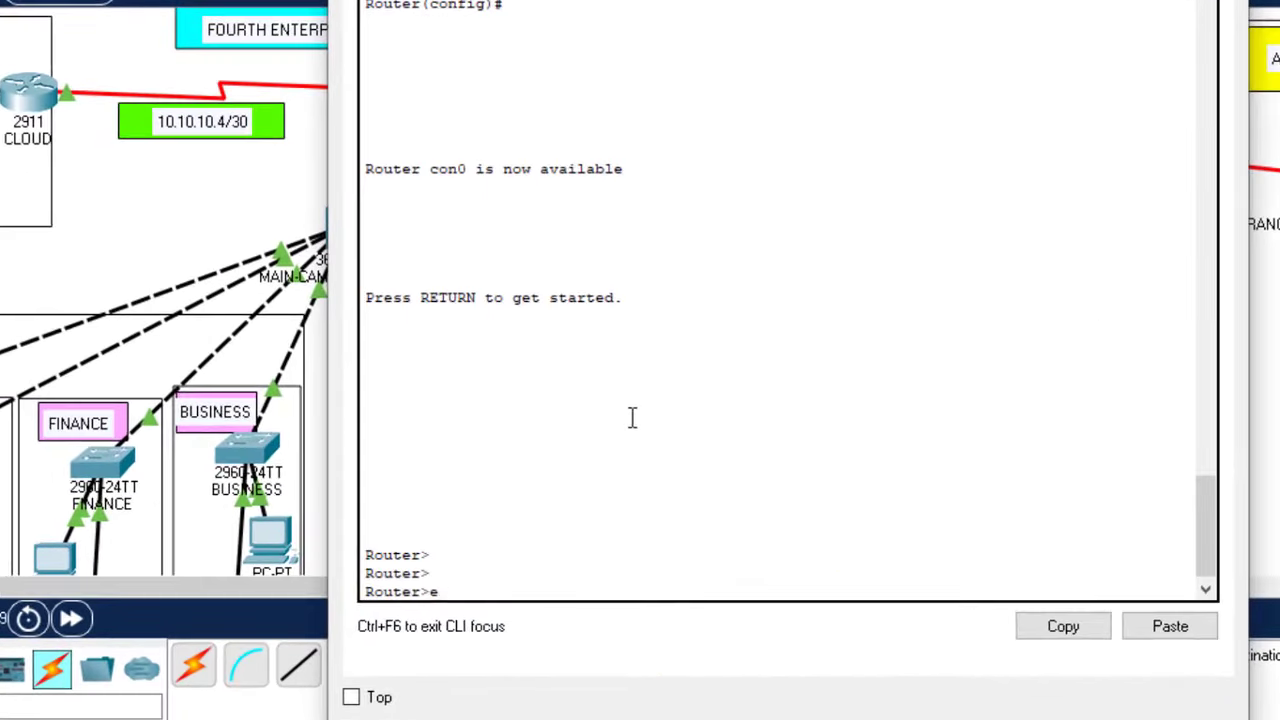
pyautogui.press('Return')
pyautogui.write('conf t')
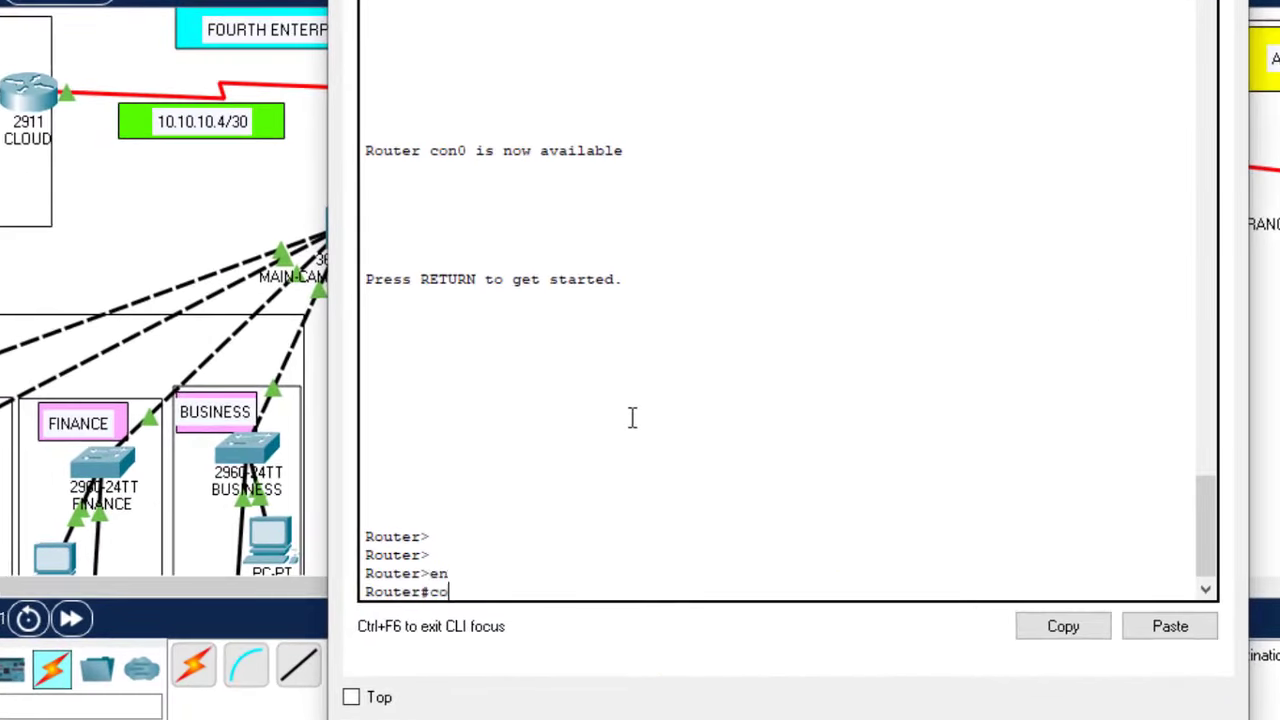
pyautogui.press('Return')
pyautogui.press('Return')
pyautogui.press('Return')
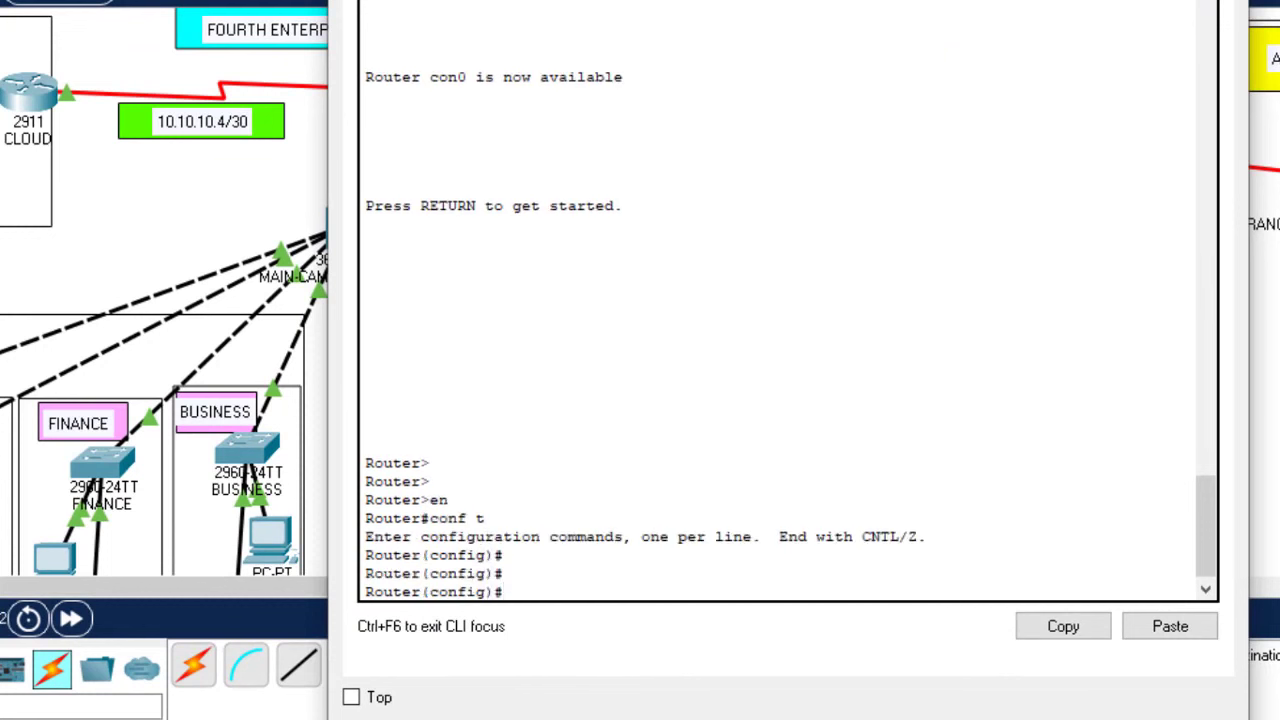
# Step: Check the main campus router's port on the branch campus link and enter interface configuration for Se0/1/1
pyautogui.hotkey('alt', 'F4')
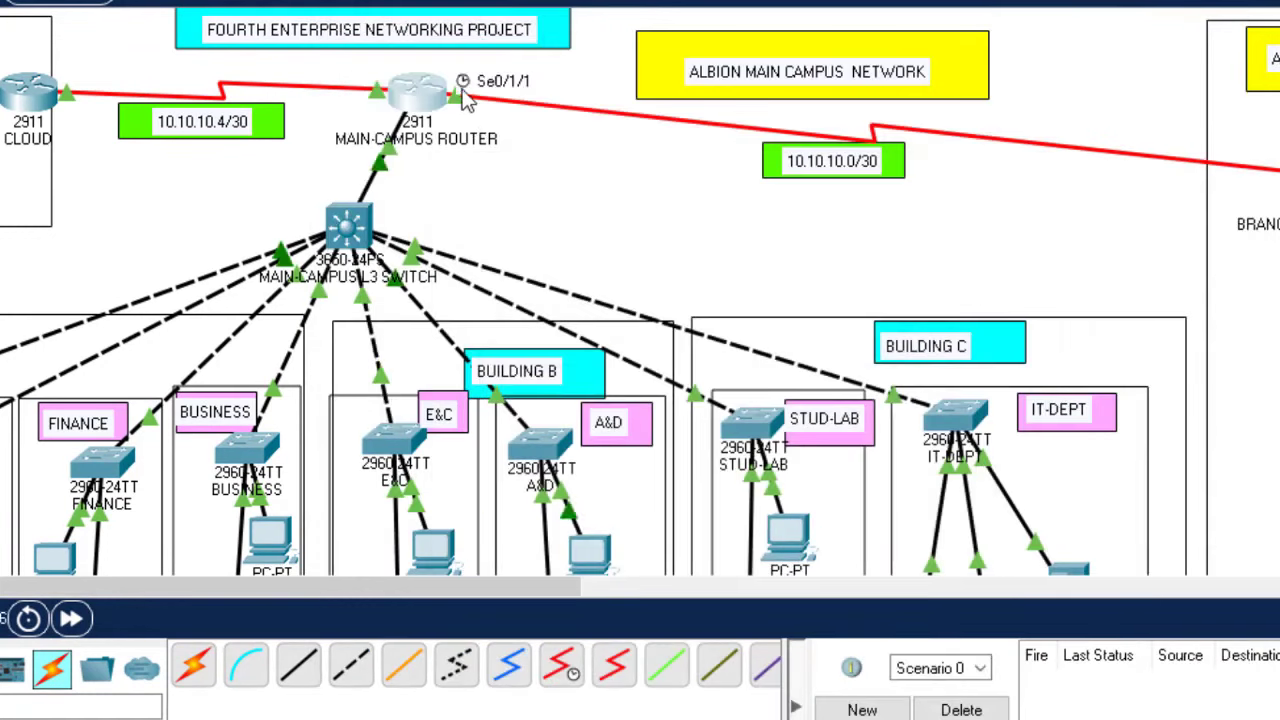
pyautogui.click(420, 97)
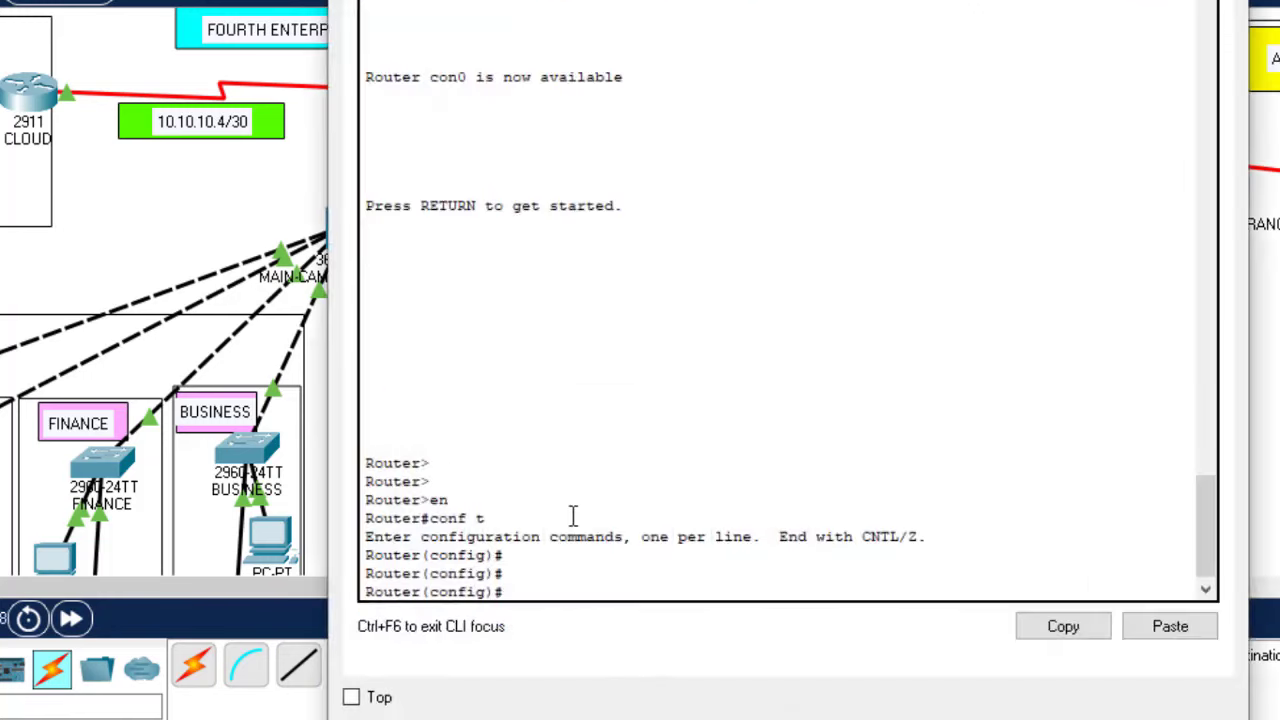
pyautogui.write('int se0/1')
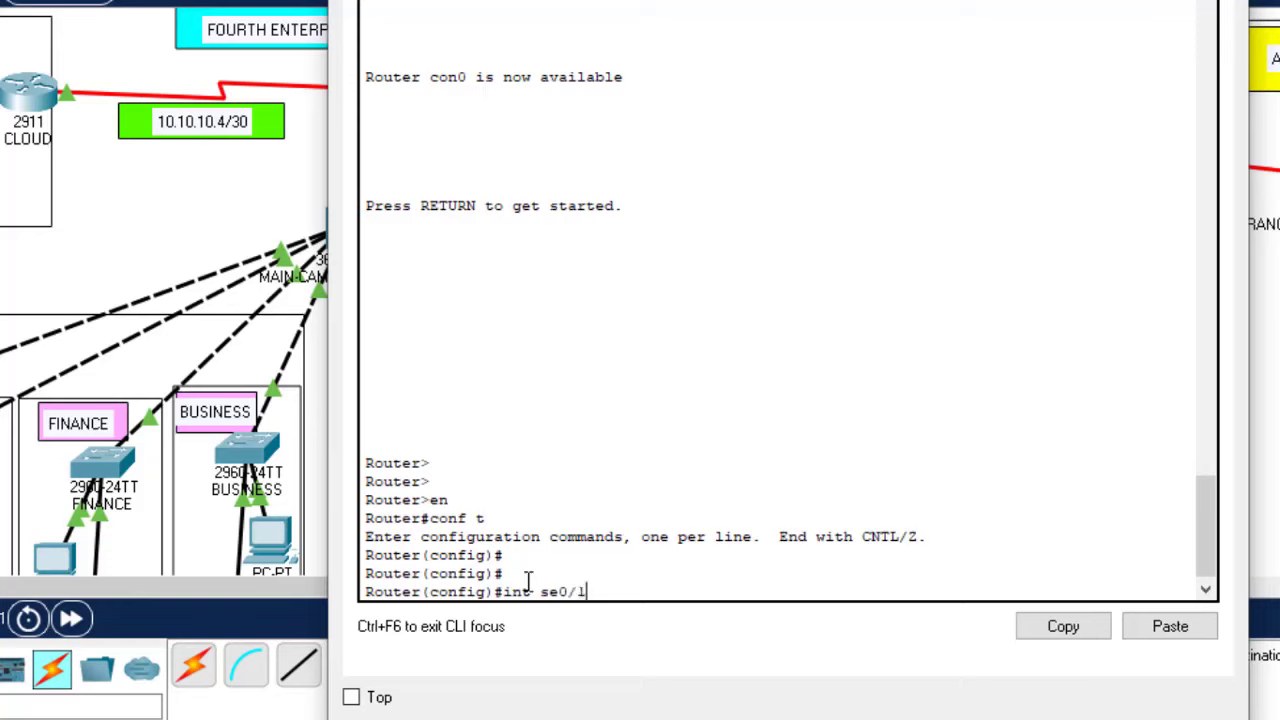
pyautogui.write('/1')
pyautogui.press('Return')
# Step: Assign IP address 10.10.10.1 with mask 255.255.255.252 to Se0/1/1 and return to global configuration mode
pyautogui.write('ip')
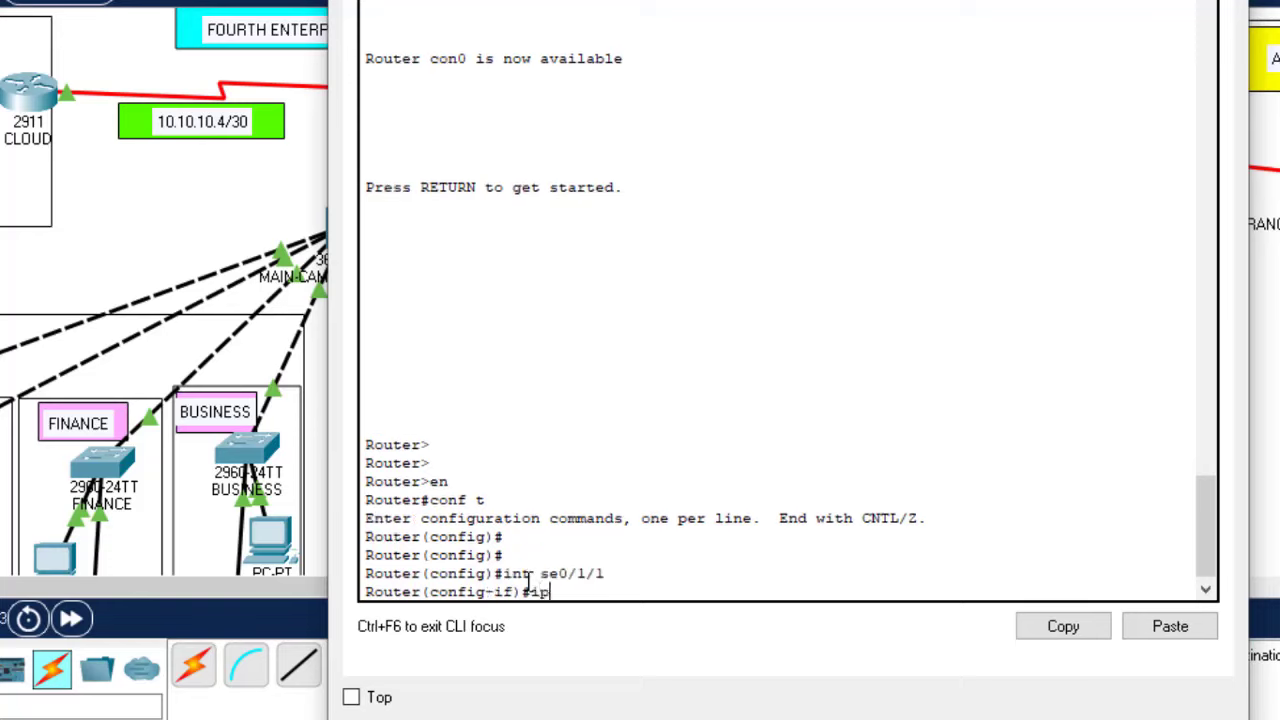
pyautogui.write(' add')
pyautogui.press('Tab')
pyautogui.write('10')
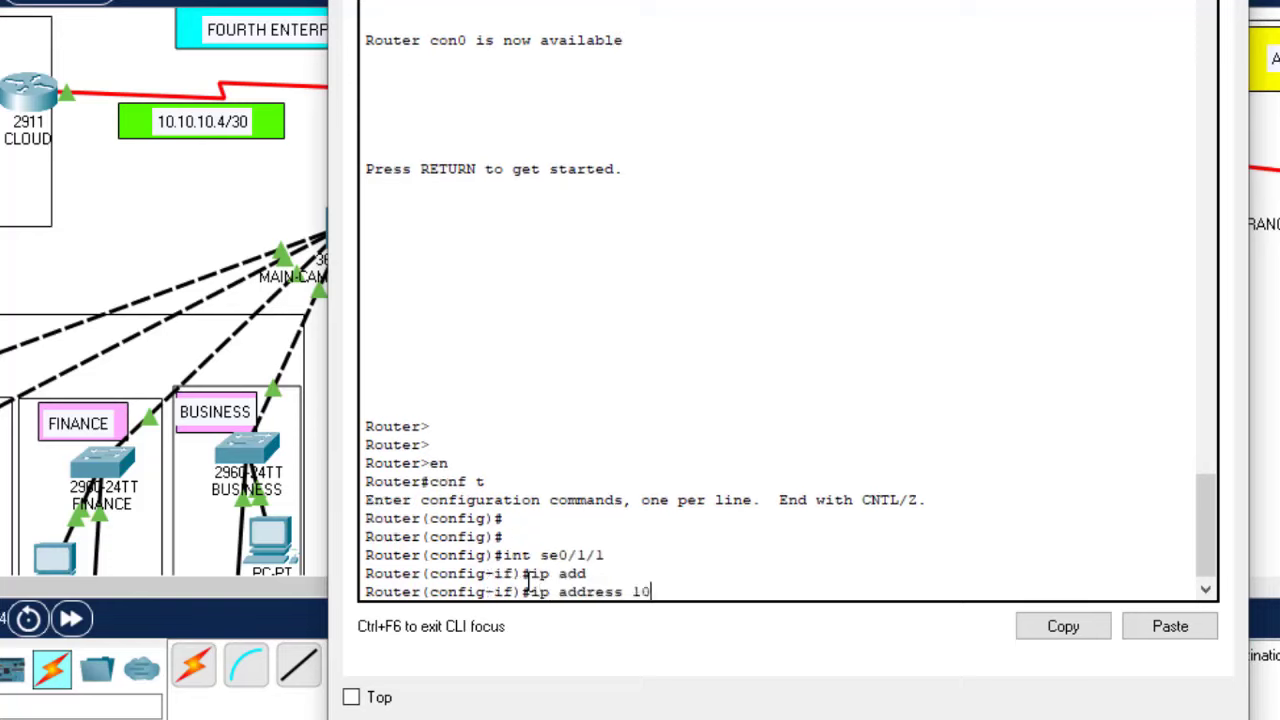
pyautogui.write('.10.10.1 255.255')
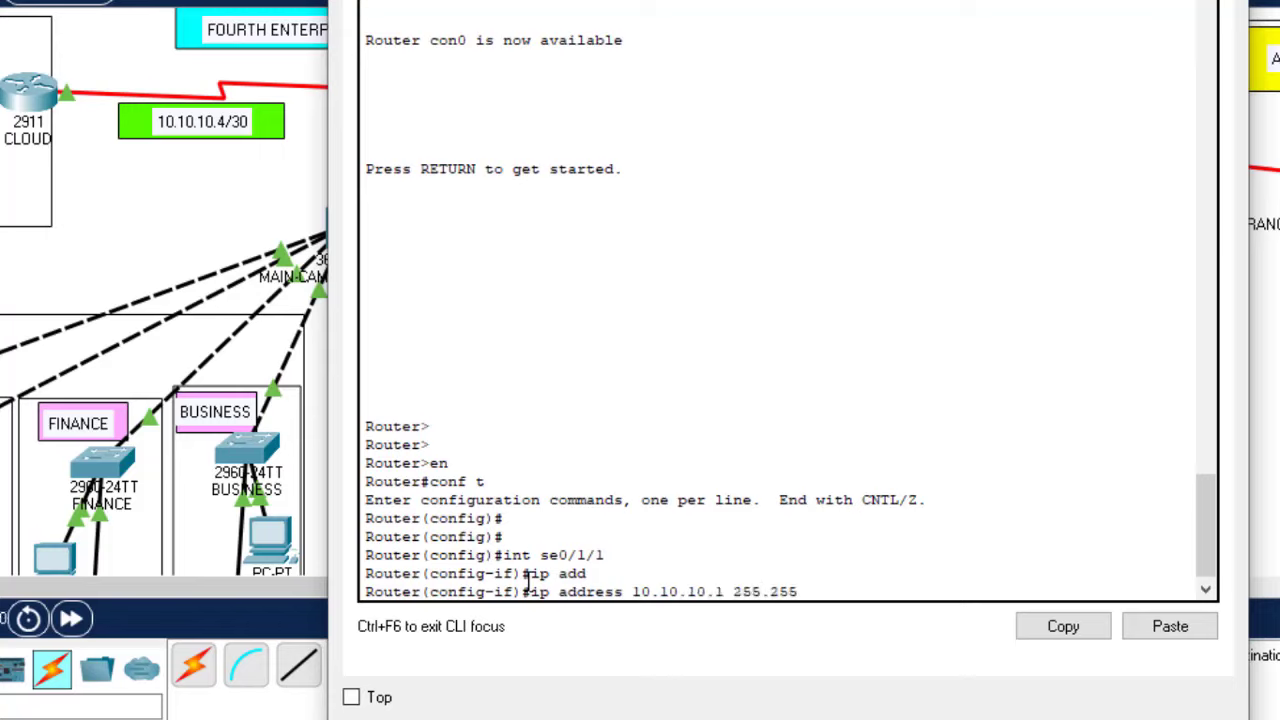
pyautogui.write('.255.252')
pyautogui.click(811, 86)
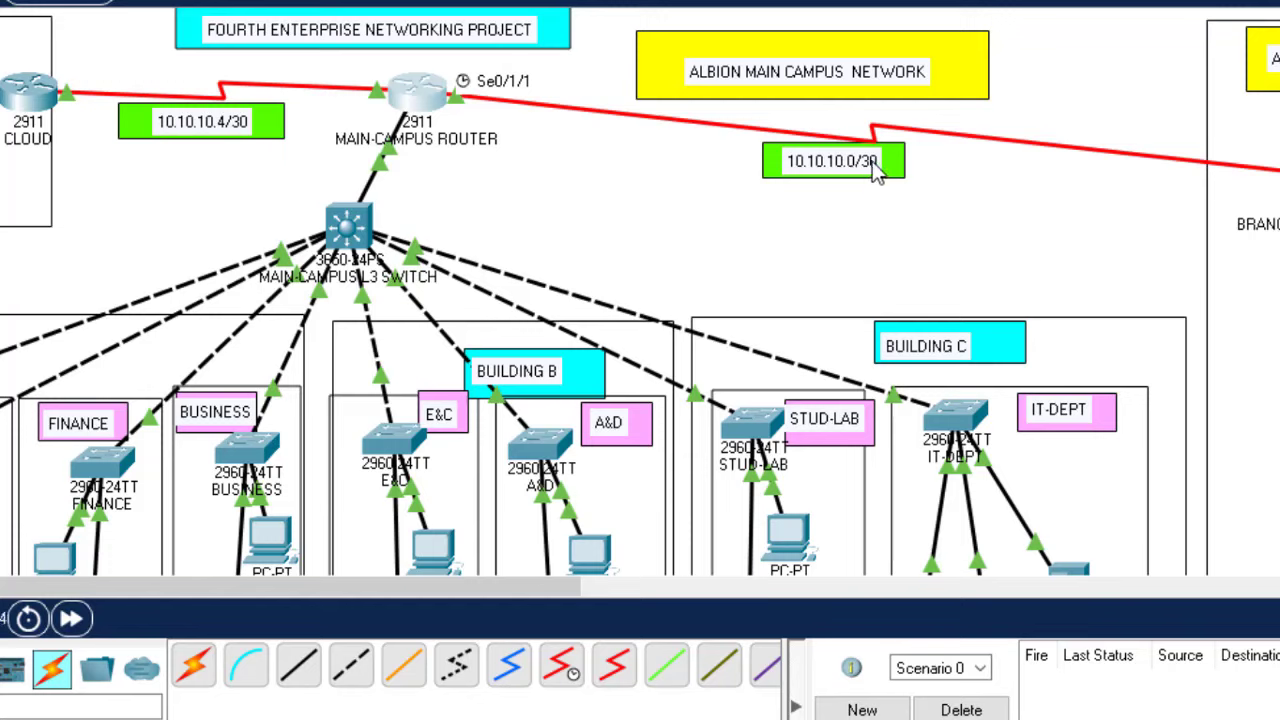
pyautogui.click(428, 96)
pyautogui.press('Return')
pyautogui.press('Return')
pyautogui.press('Return')
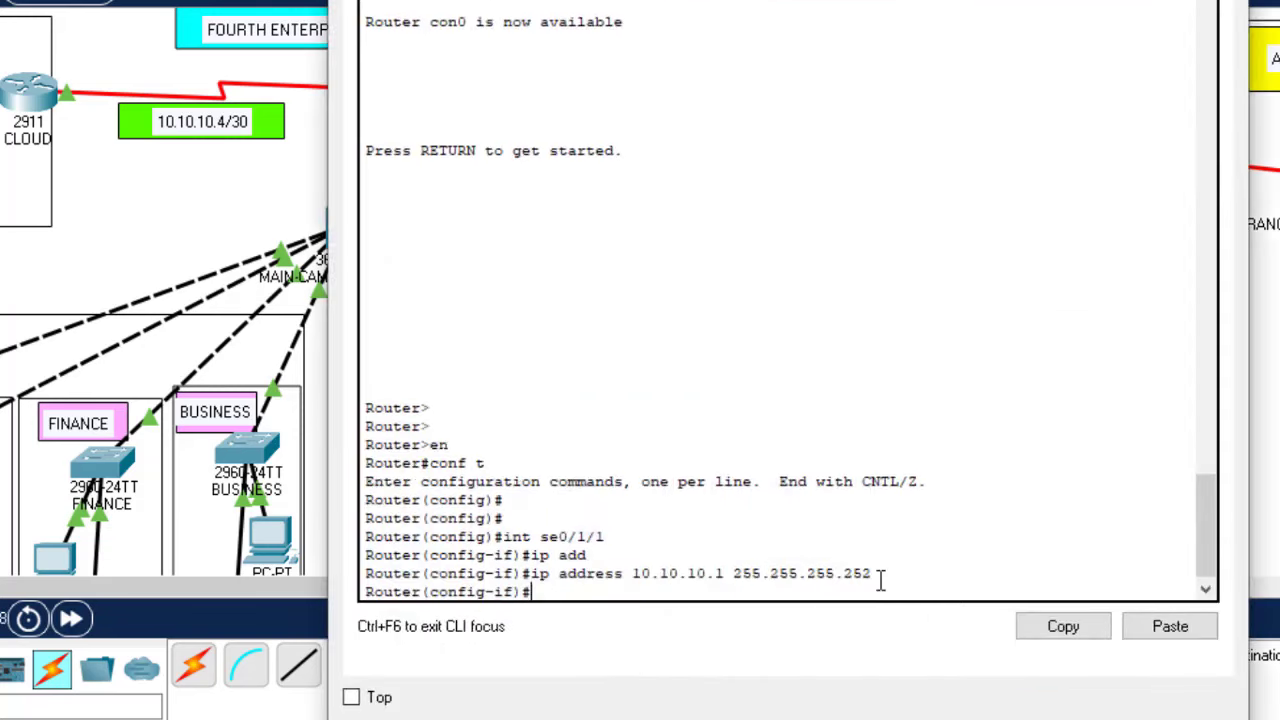
pyautogui.press('Return')
pyautogui.press('Return')
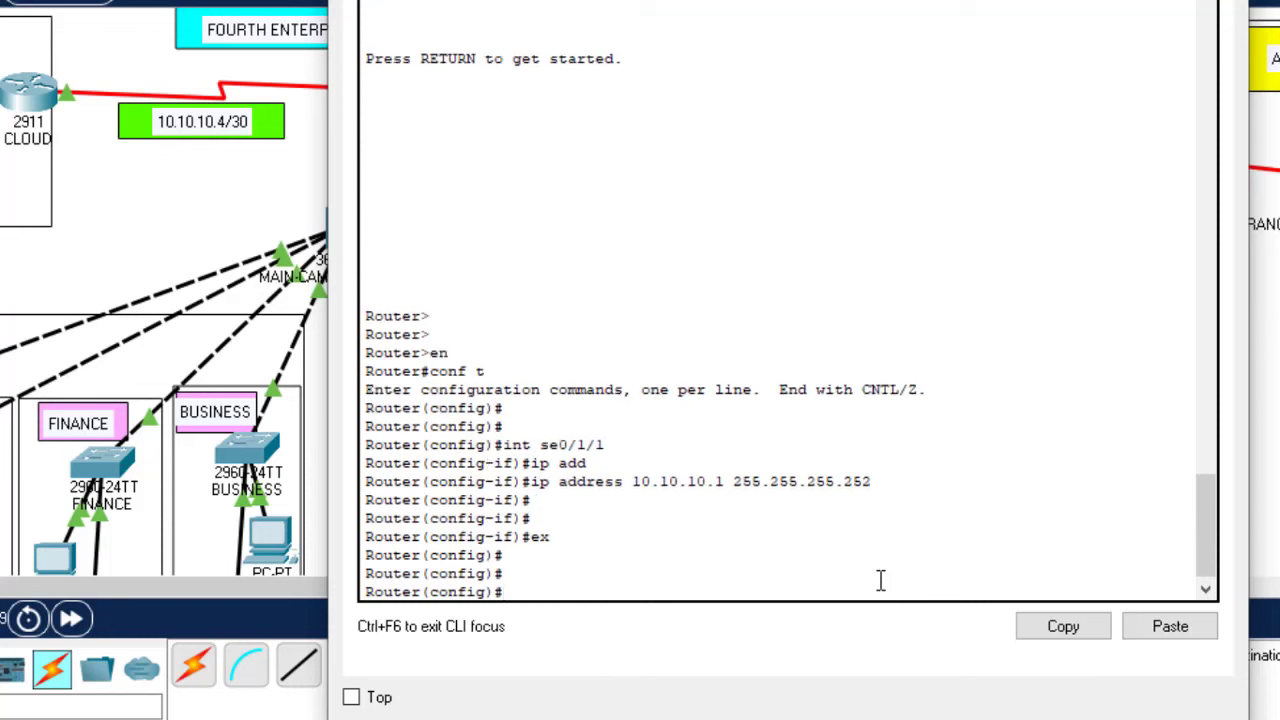
# Step: Check the main campus router's port on the cloud link and enter interface configuration for Se0/1/0
pyautogui.hotkey('alt', 'F4')
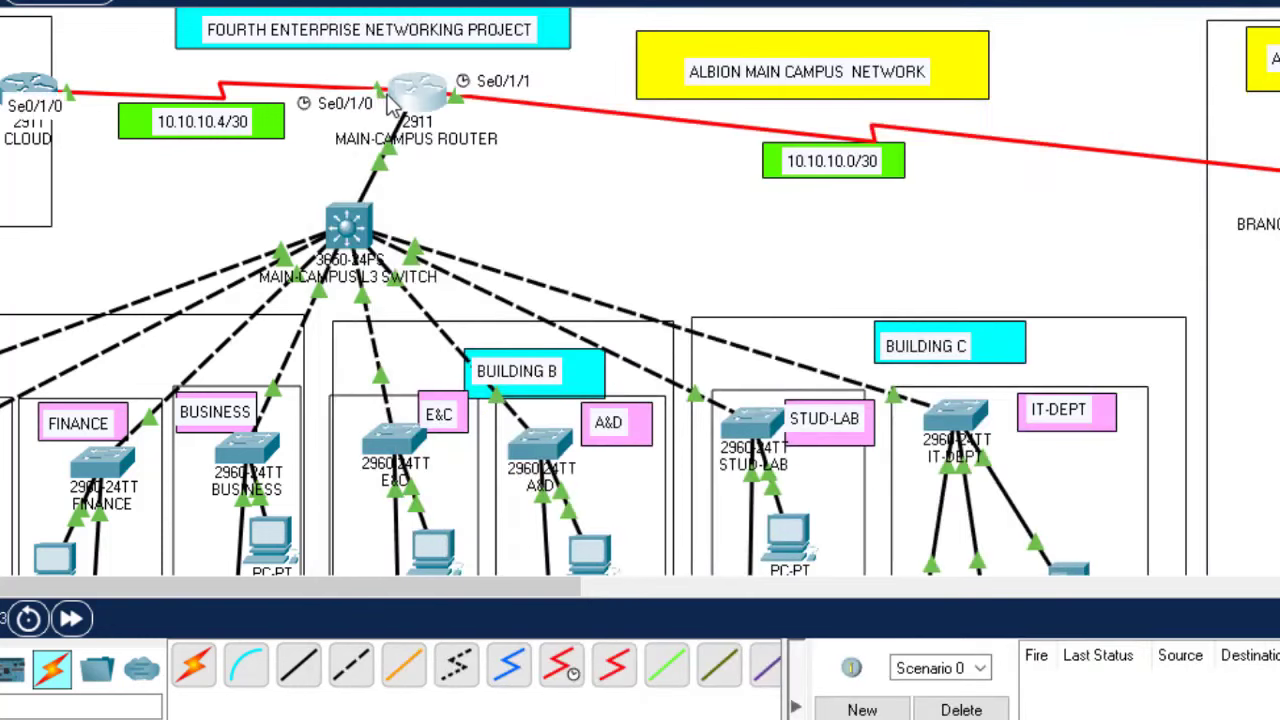
pyautogui.click(419, 93)
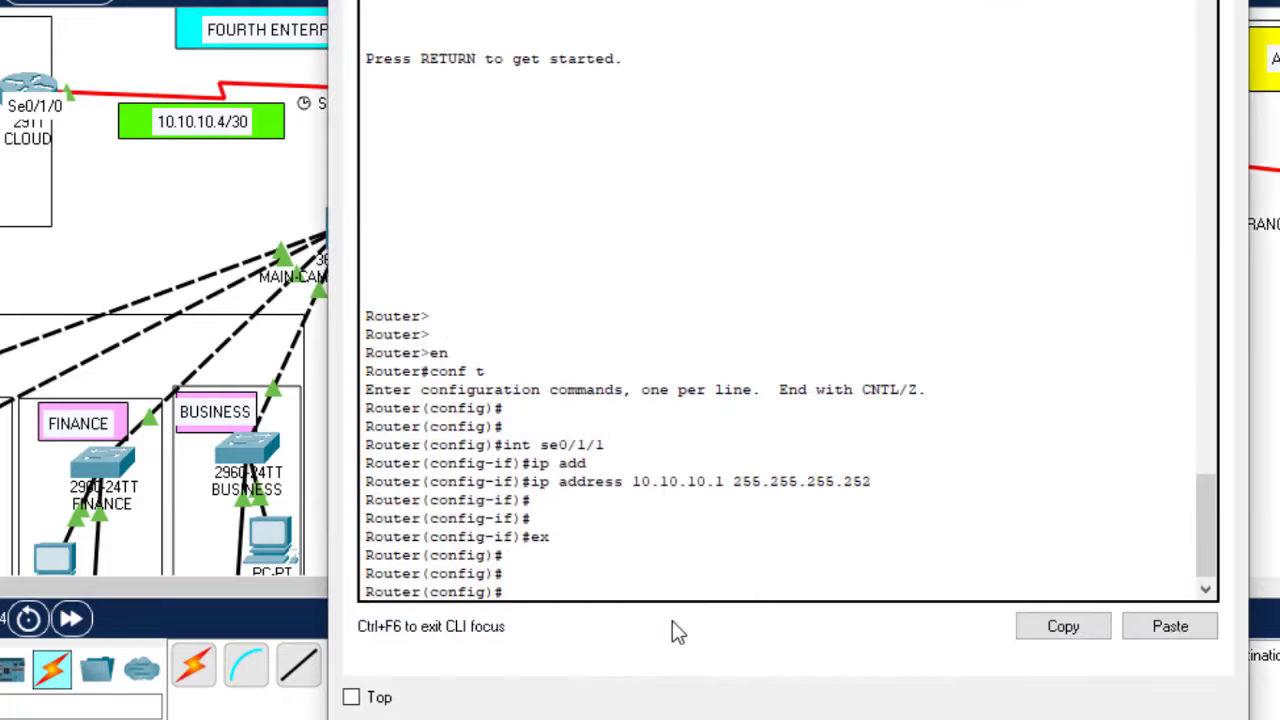
pyautogui.press('Up')
pyautogui.press('Up')
pyautogui.press('Up')
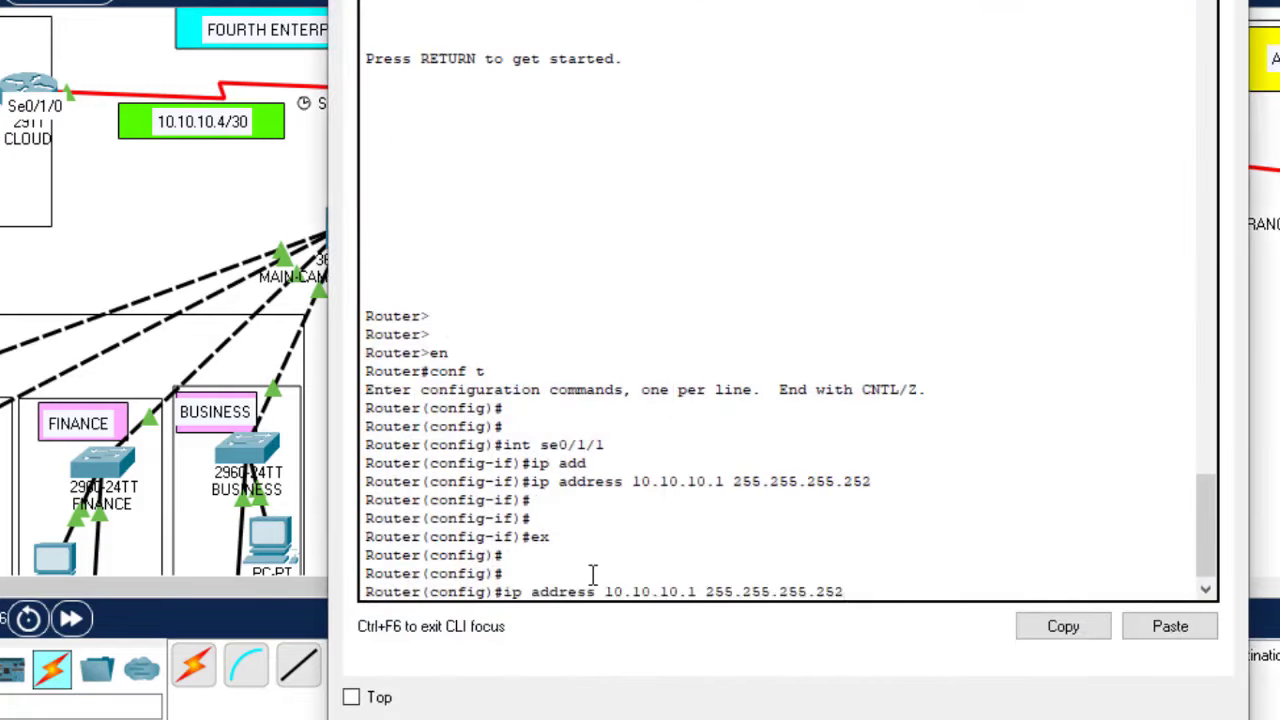
pyautogui.write('0/1/0')
pyautogui.press('Return')
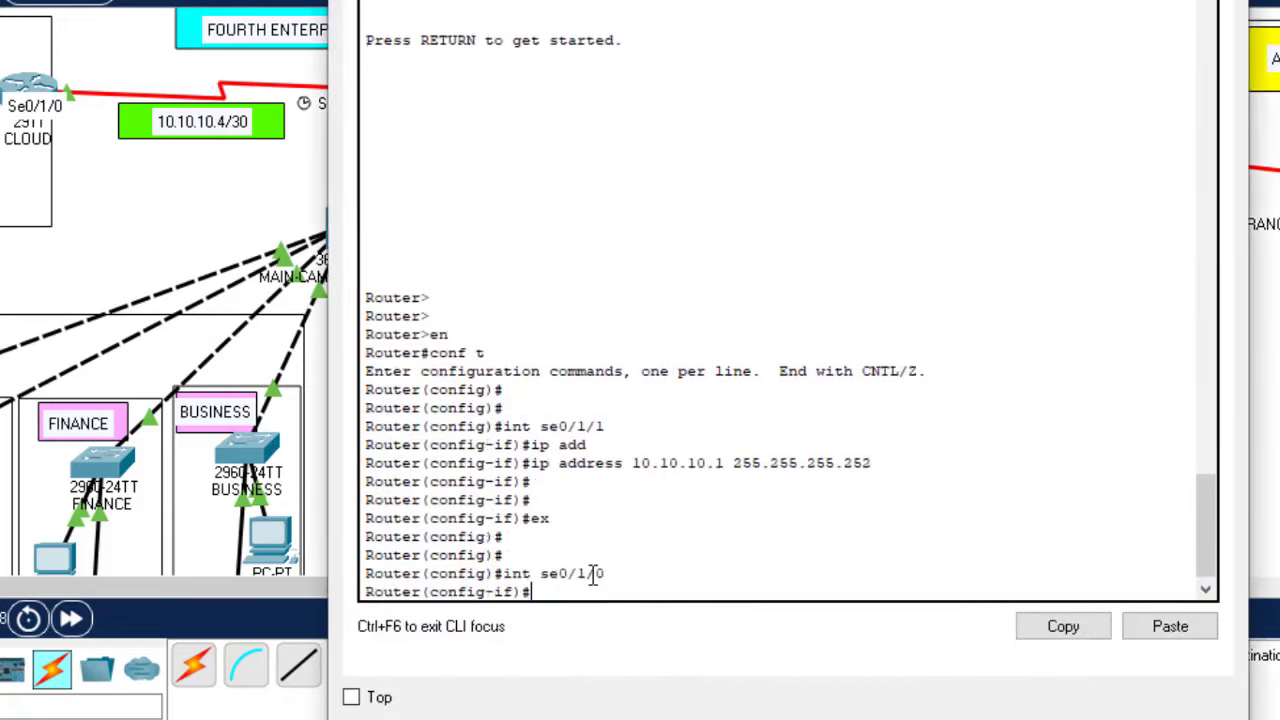
# Step: Assign IP address 10.10.10.5 with mask 255.255.255.252 to the main campus router's Se0/1/0
pyautogui.hotkey('alt', 'F4')
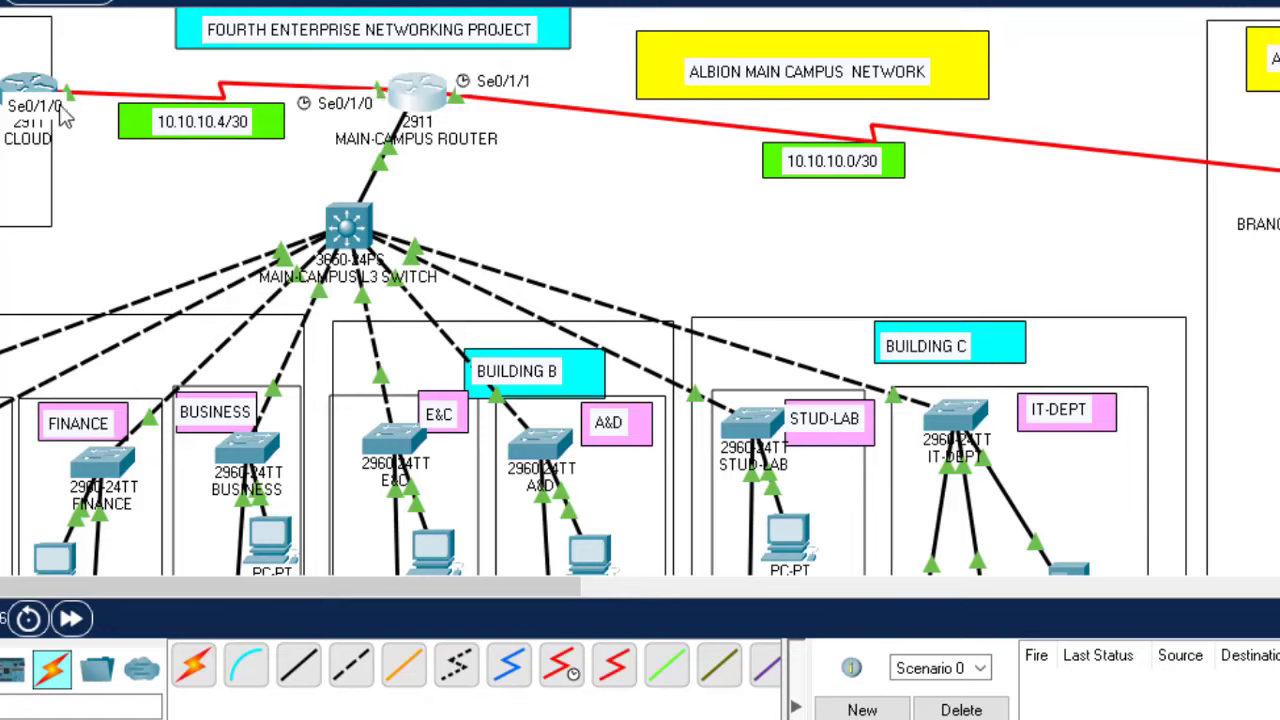
pyautogui.click(428, 104)
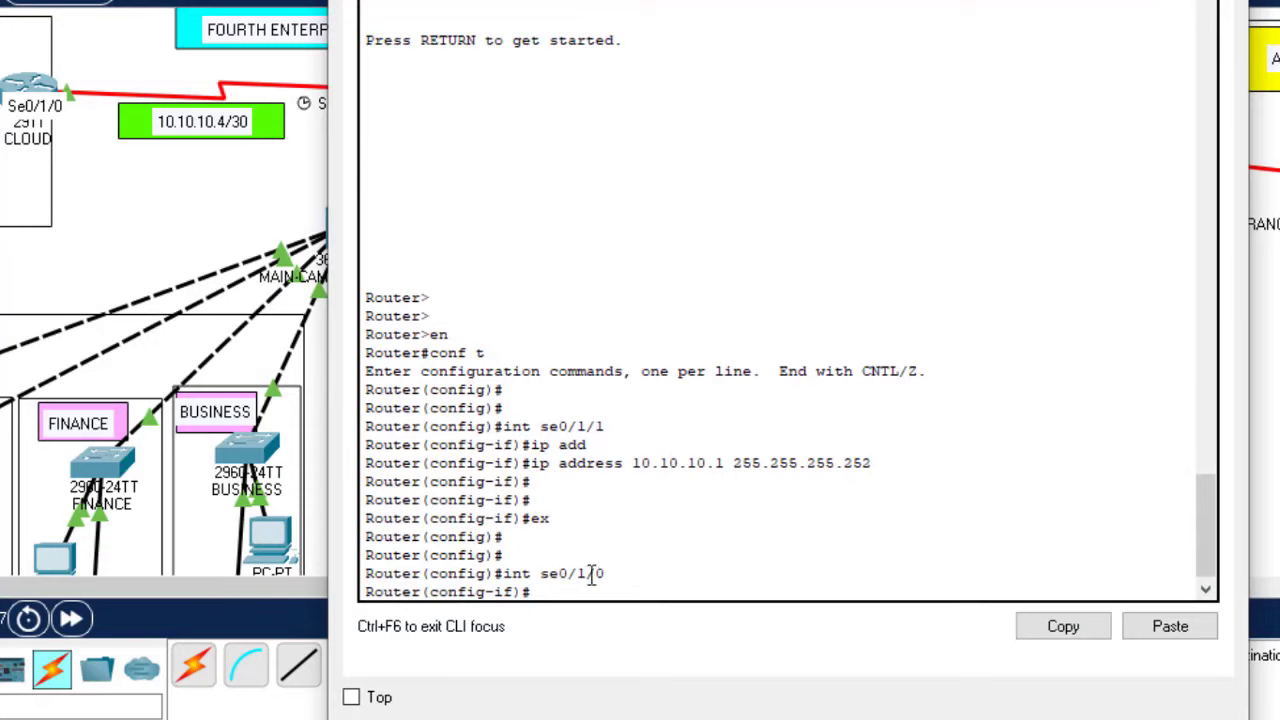
pyautogui.press('Up')
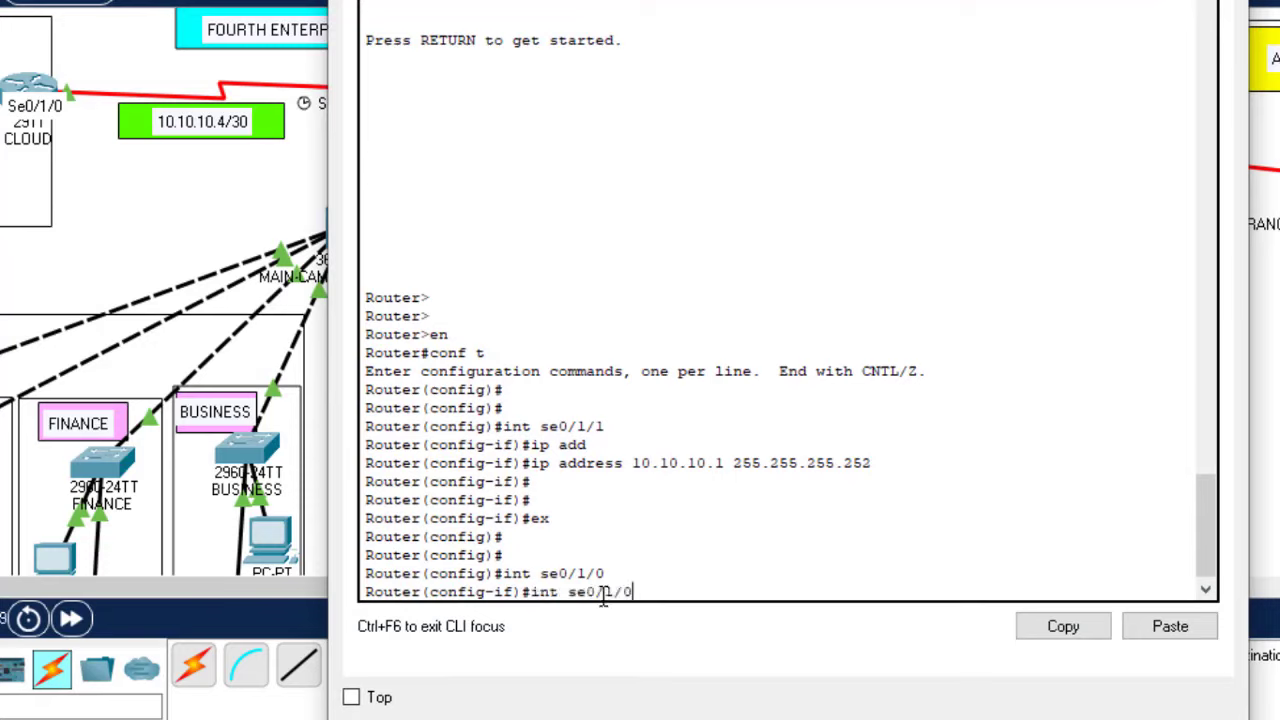
pyautogui.press('Up')
pyautogui.press('Up')
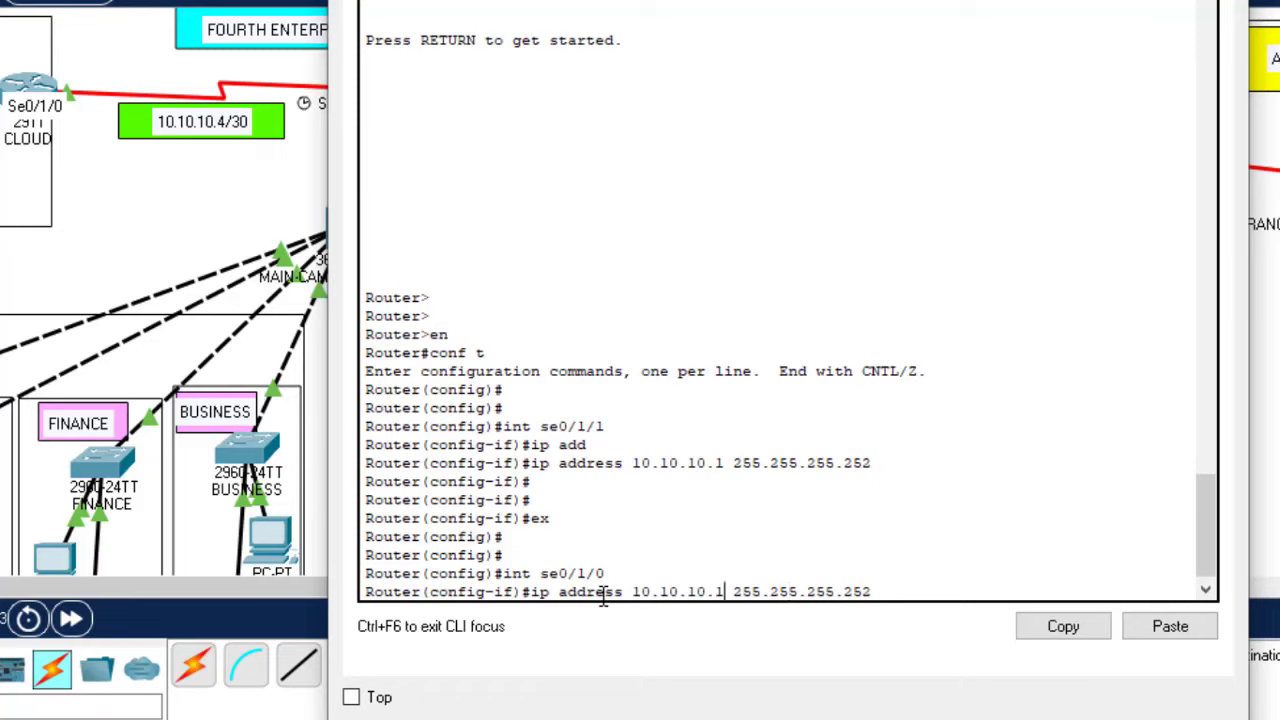
pyautogui.press('BackSpace')
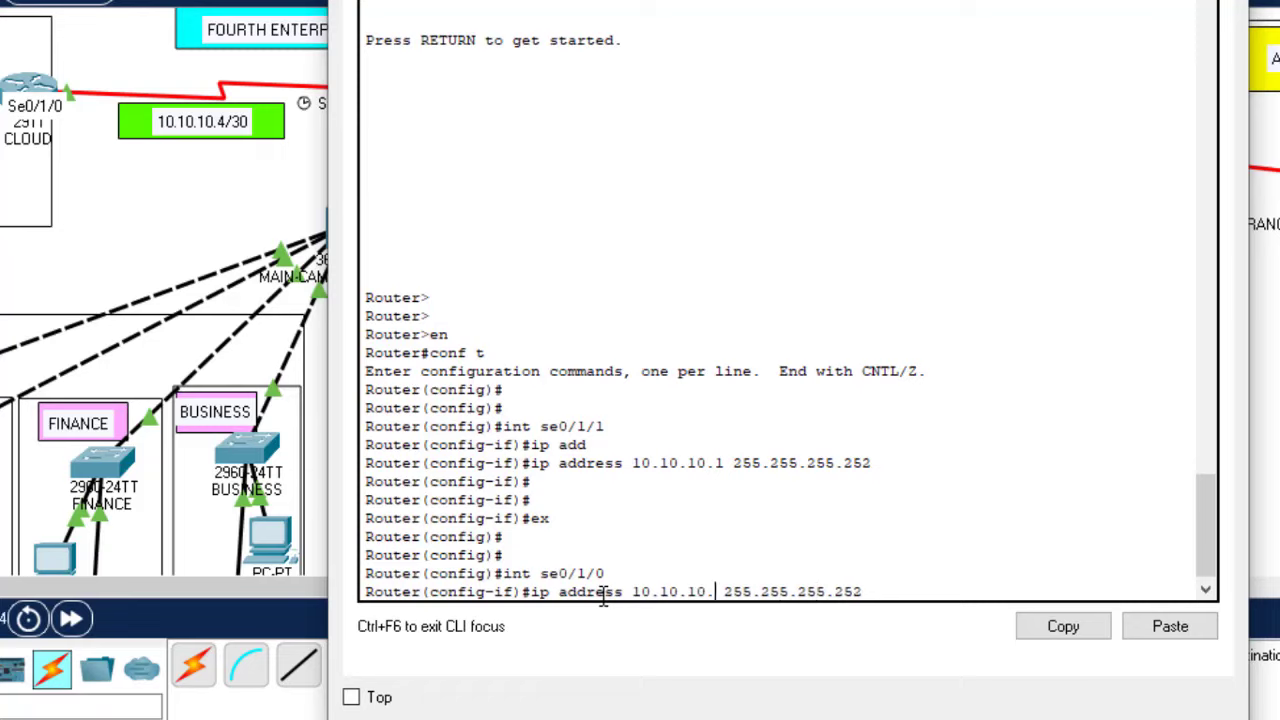
pyautogui.write('5')
pyautogui.press('Return')
pyautogui.press('Return')
pyautogui.press('Return')
# Step: Exit interface configuration on the main campus router, save its running configuration and close the device window
pyautogui.write('er(config-if)#e')
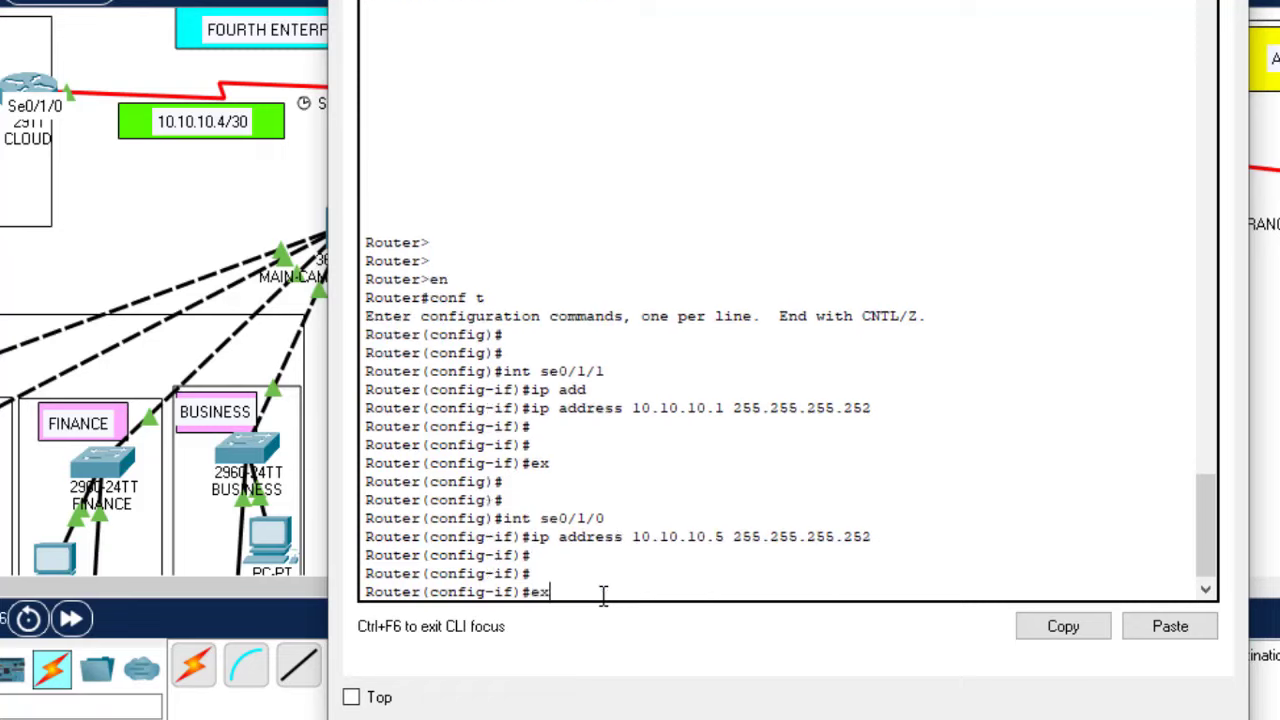
pyautogui.write('x')
pyautogui.press('Return')
pyautogui.press('Return')
pyautogui.press('Return')
pyautogui.write('do wr')
pyautogui.press('Return')
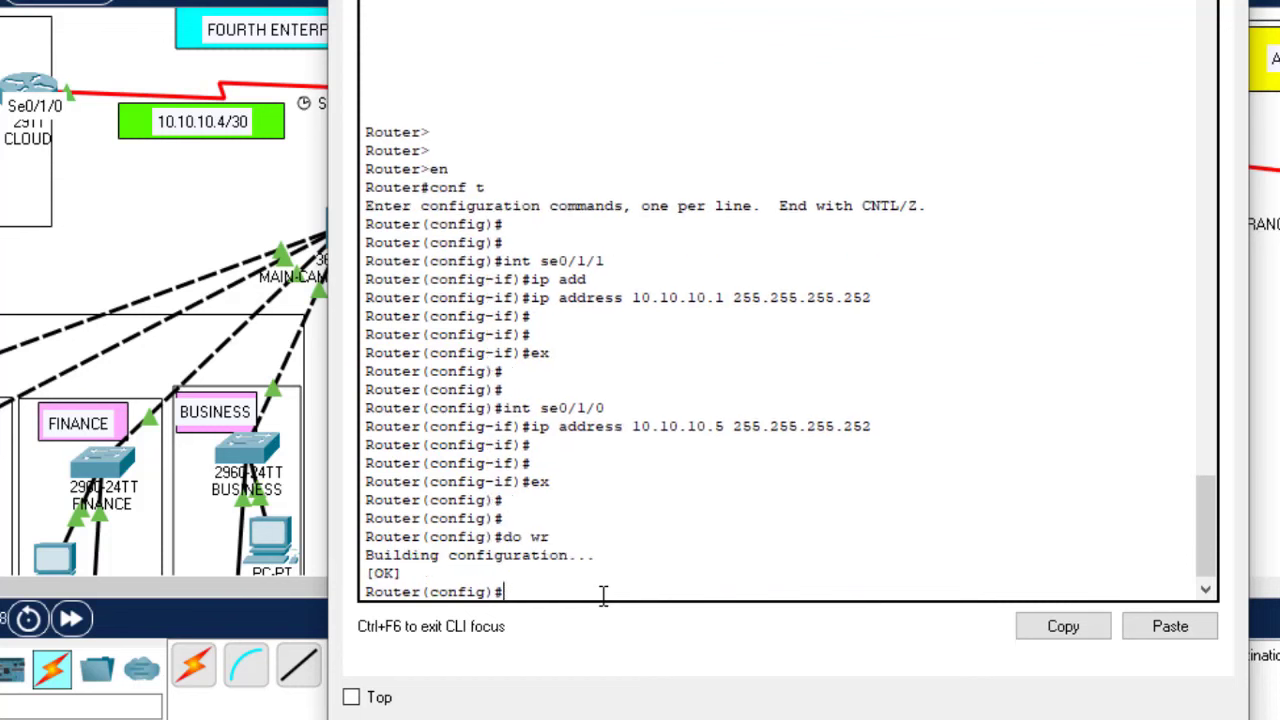
pyautogui.hotkey('alt', 'F4')
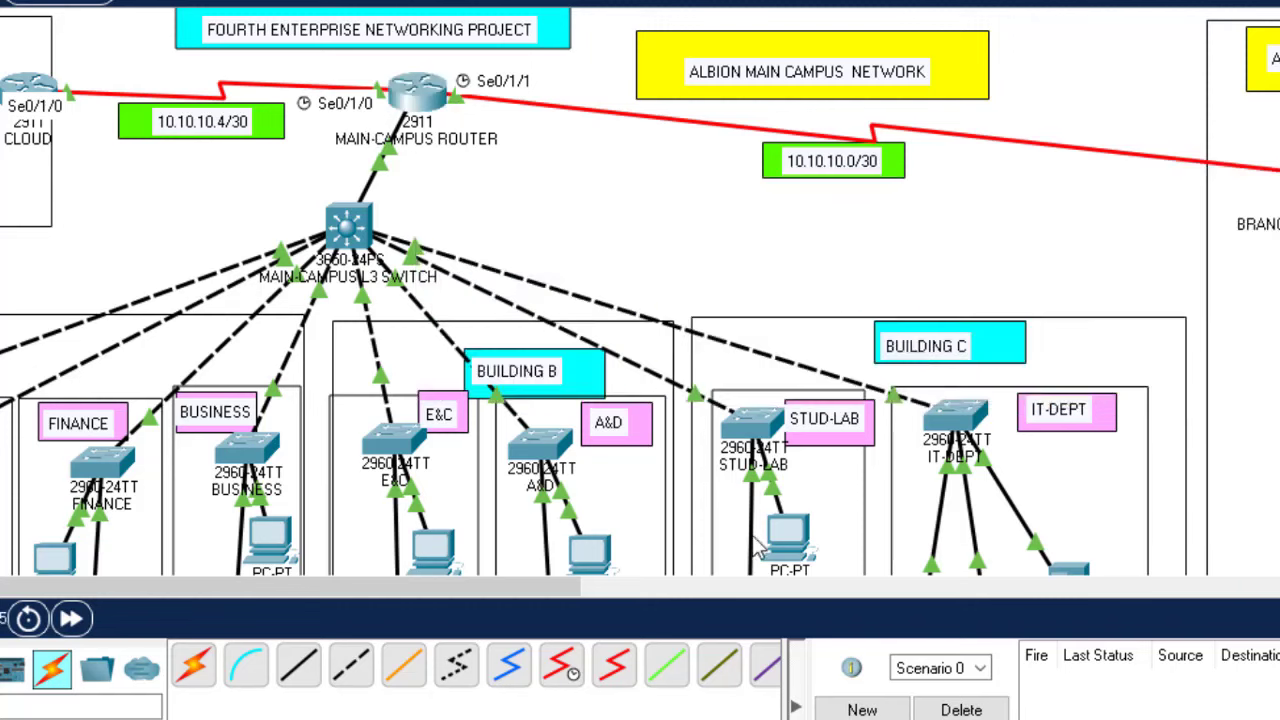
# Step: Open the branch campus router's command line and enter privileged mode followed by global configuration mode
pyautogui.moveTo(564, 594); pyautogui.dragTo(661, 598)
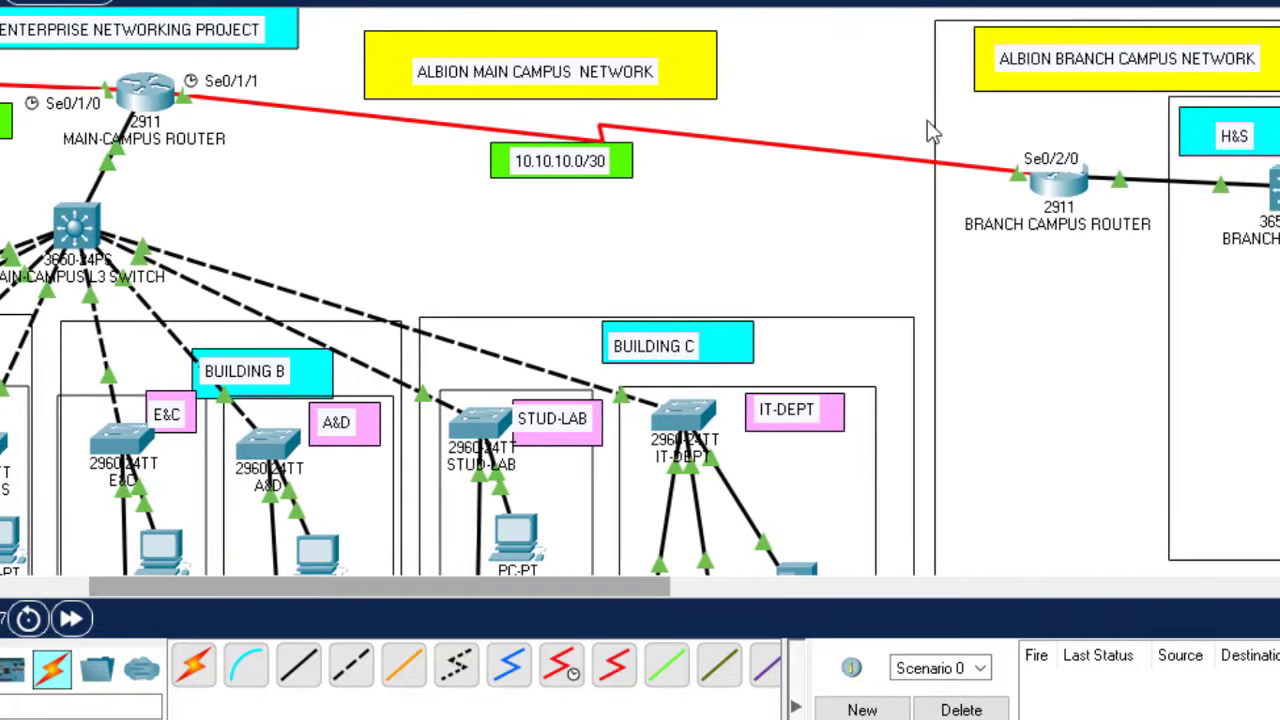
pyautogui.click(1045, 190)
pyautogui.press('Return')
pyautogui.press('Return')
pyautogui.press('Return')
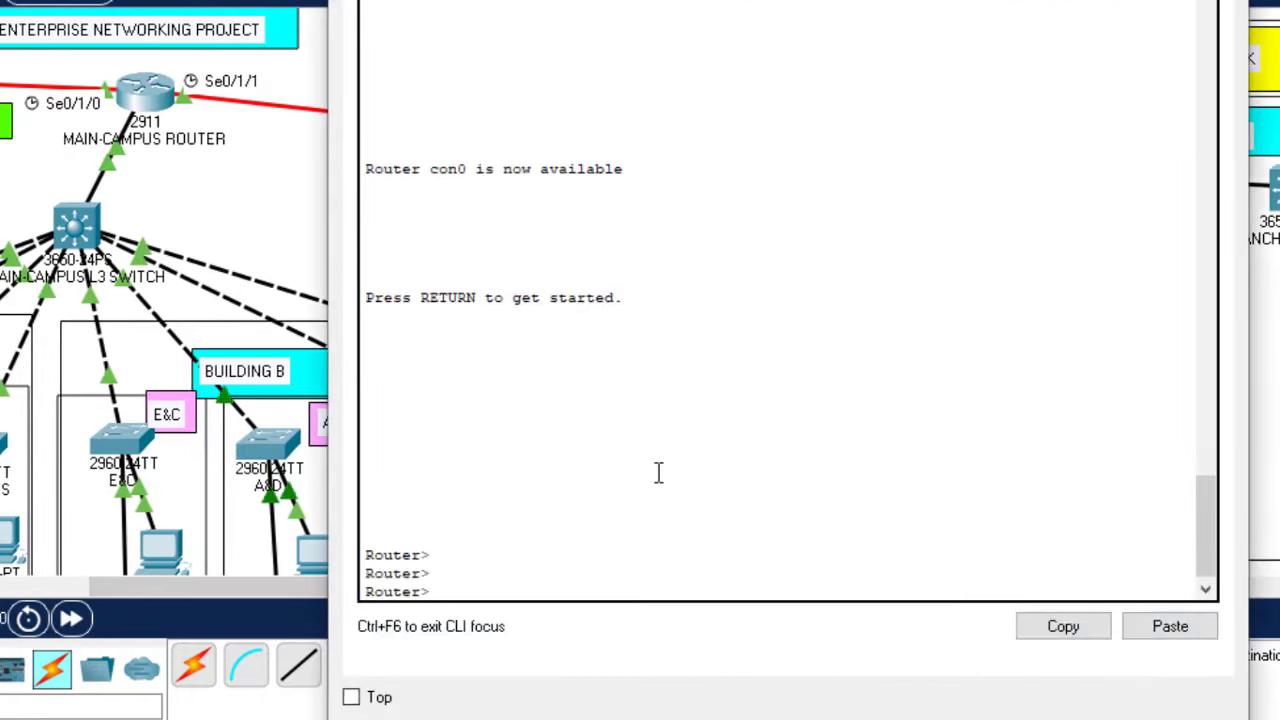
pyautogui.write('en')
pyautogui.press('Return')
pyautogui.write('conf')
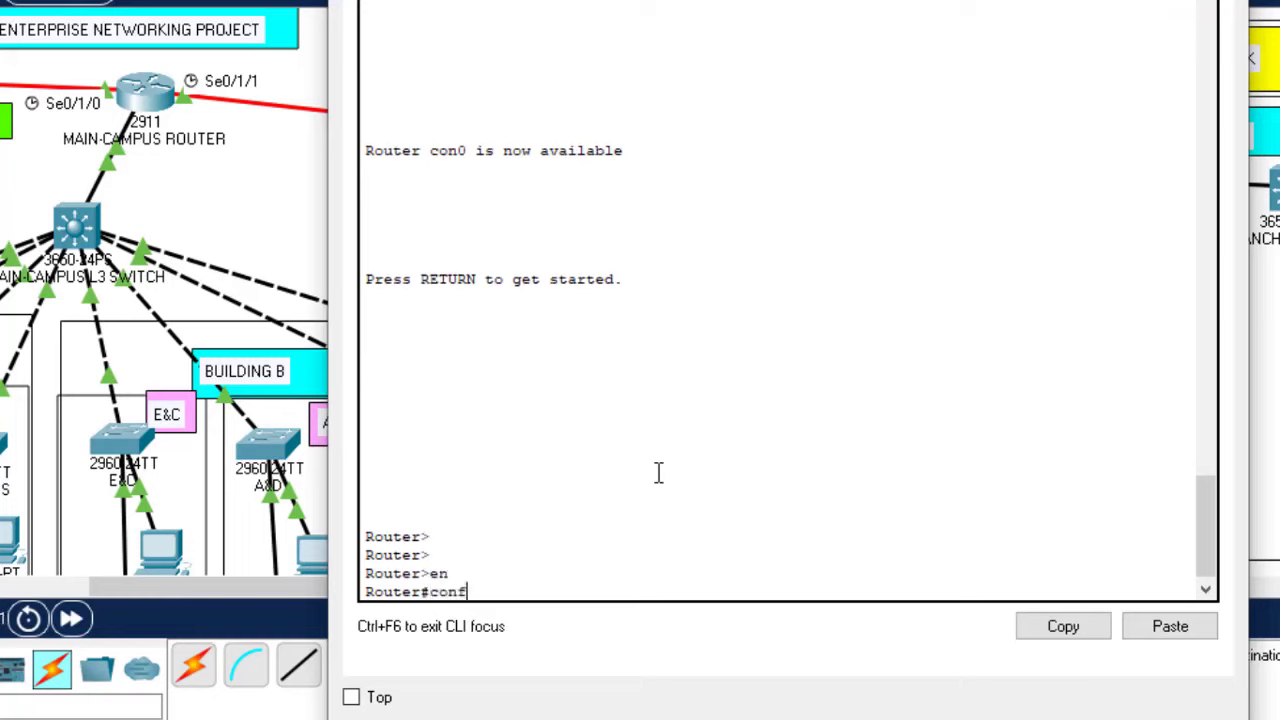
pyautogui.write(' t')
pyautogui.press('Return')
pyautogui.press('Return')
pyautogui.press('Return')
# Step: Assign IP address 10.10.10.2 with mask 255.255.255.252 to the branch campus router's Se0/2/0
pyautogui.write('int')
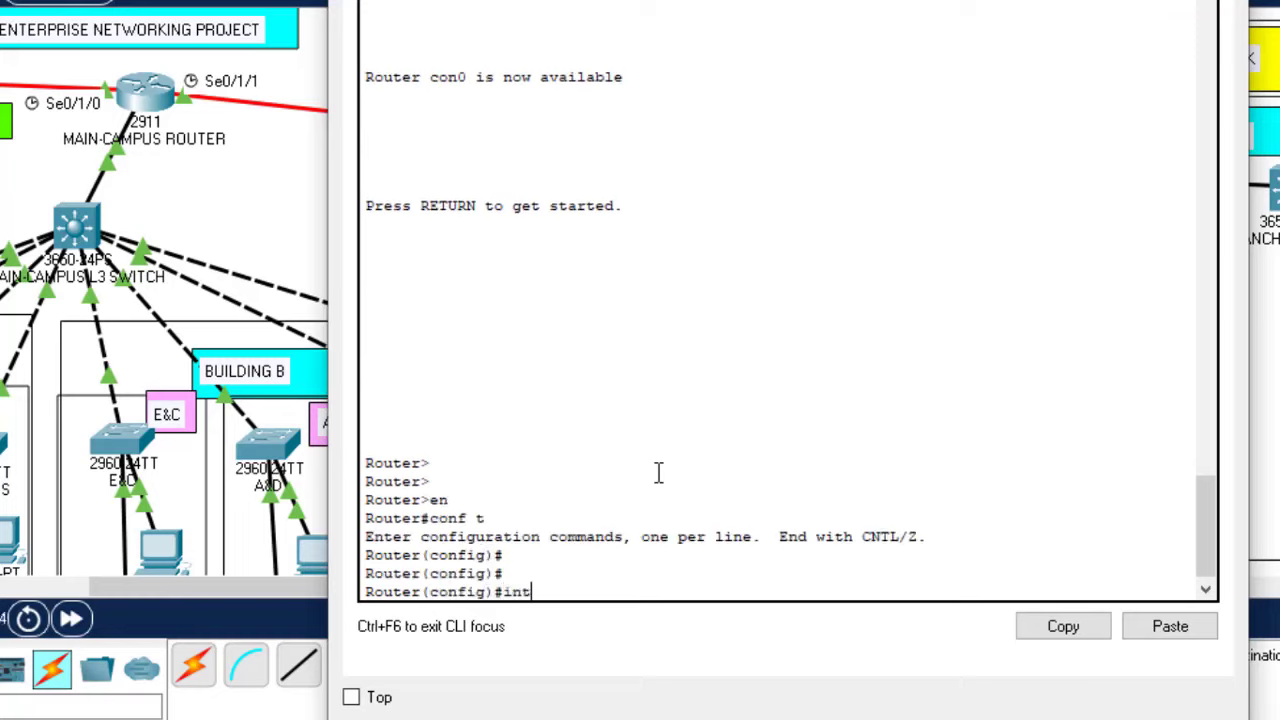
pyautogui.write(' se0/2/0')
pyautogui.press('Return')
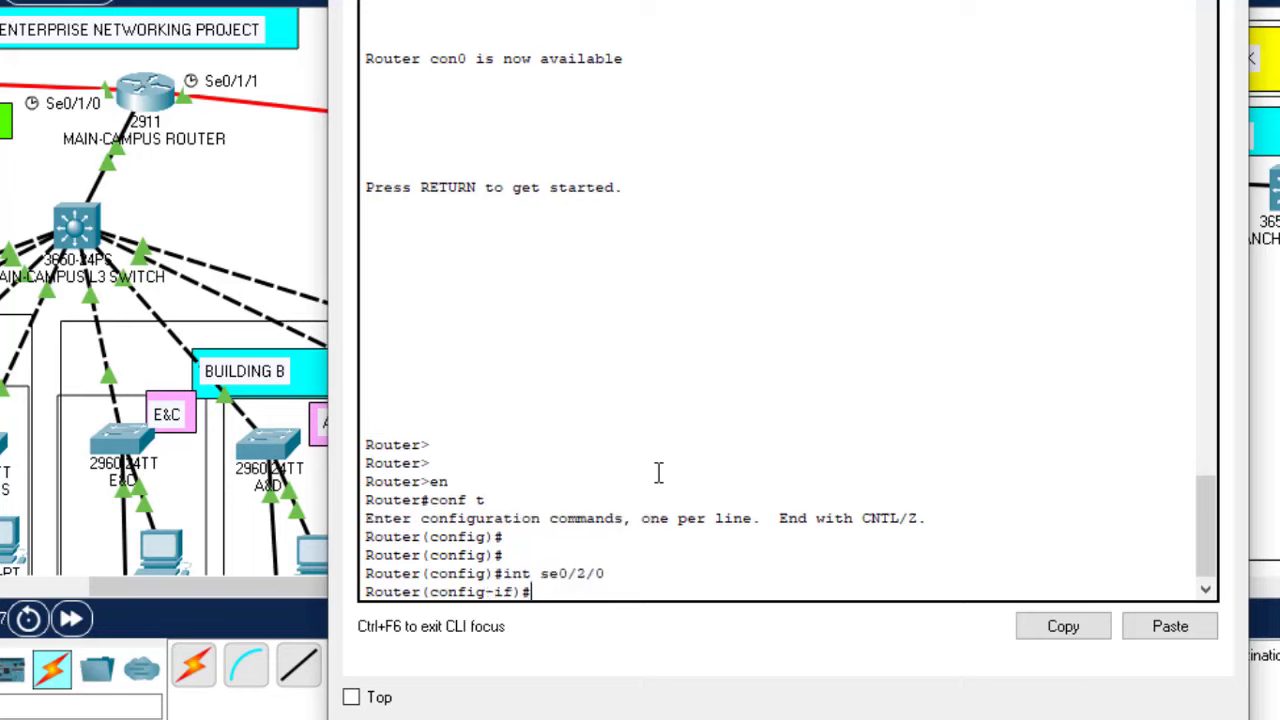
pyautogui.write('ip add')
pyautogui.press('Tab')
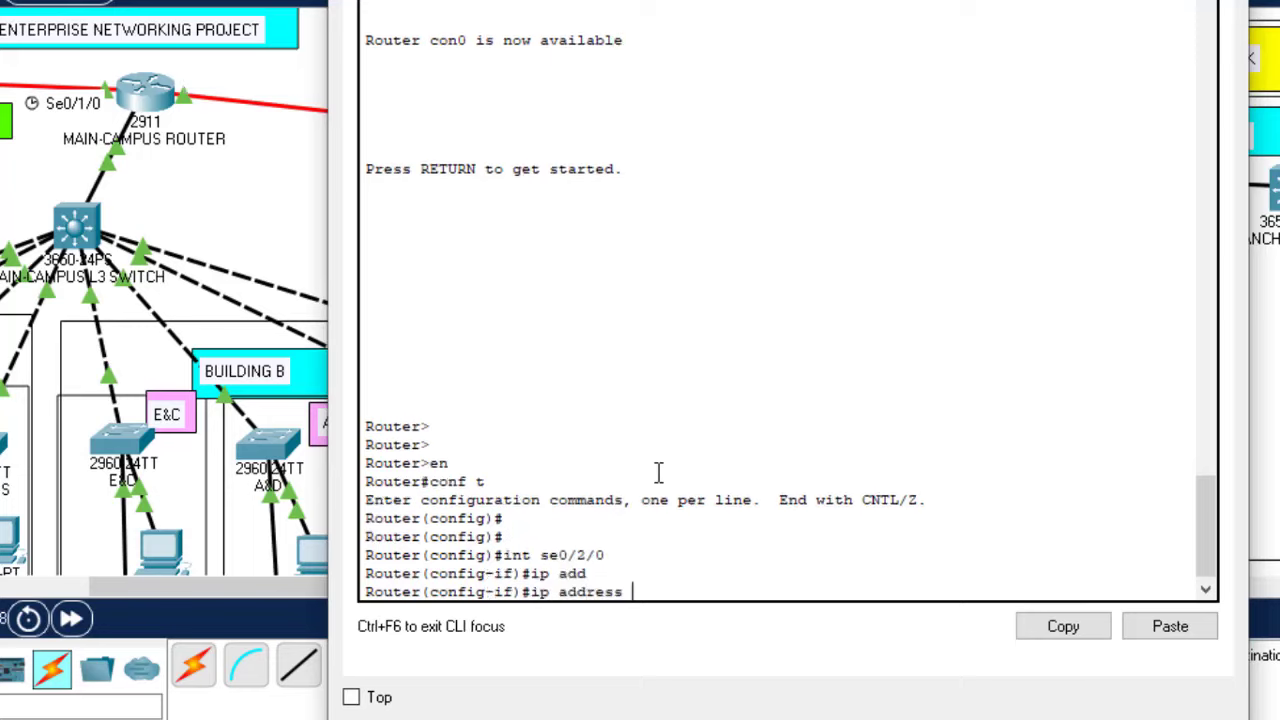
pyautogui.write('10.10.10.')
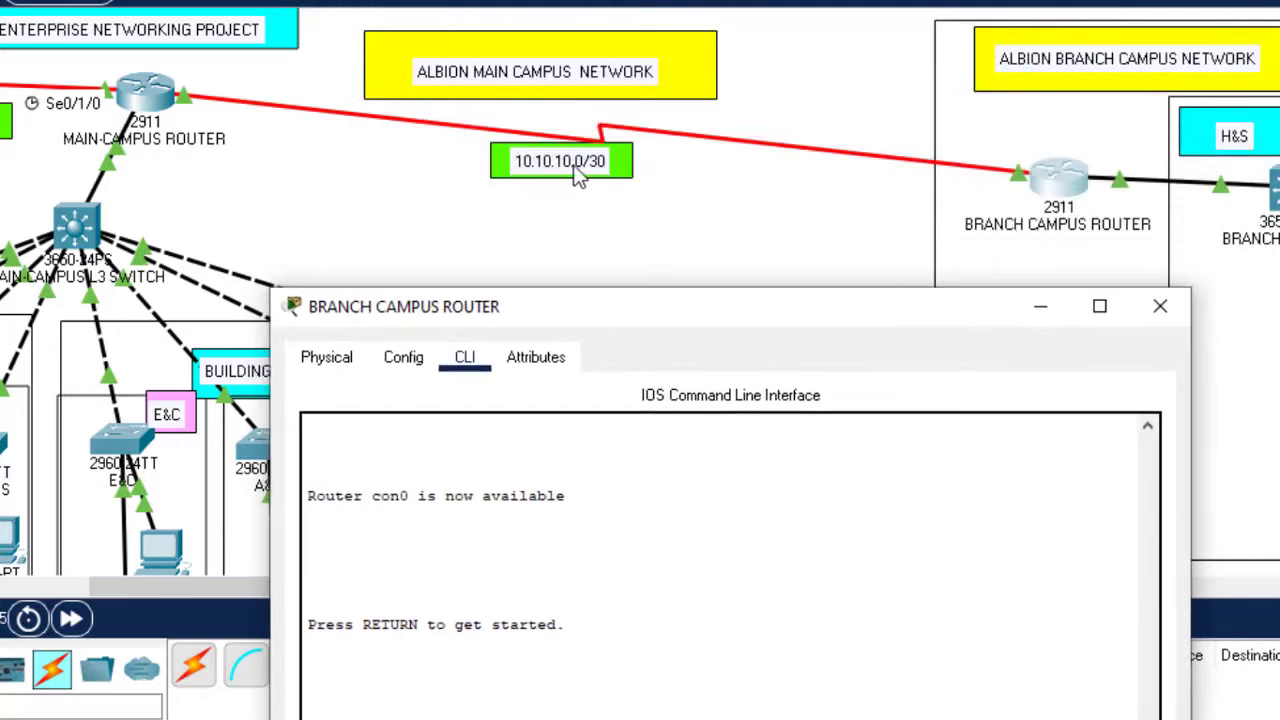
pyautogui.moveTo(764, 320); pyautogui.dragTo(794, 178)
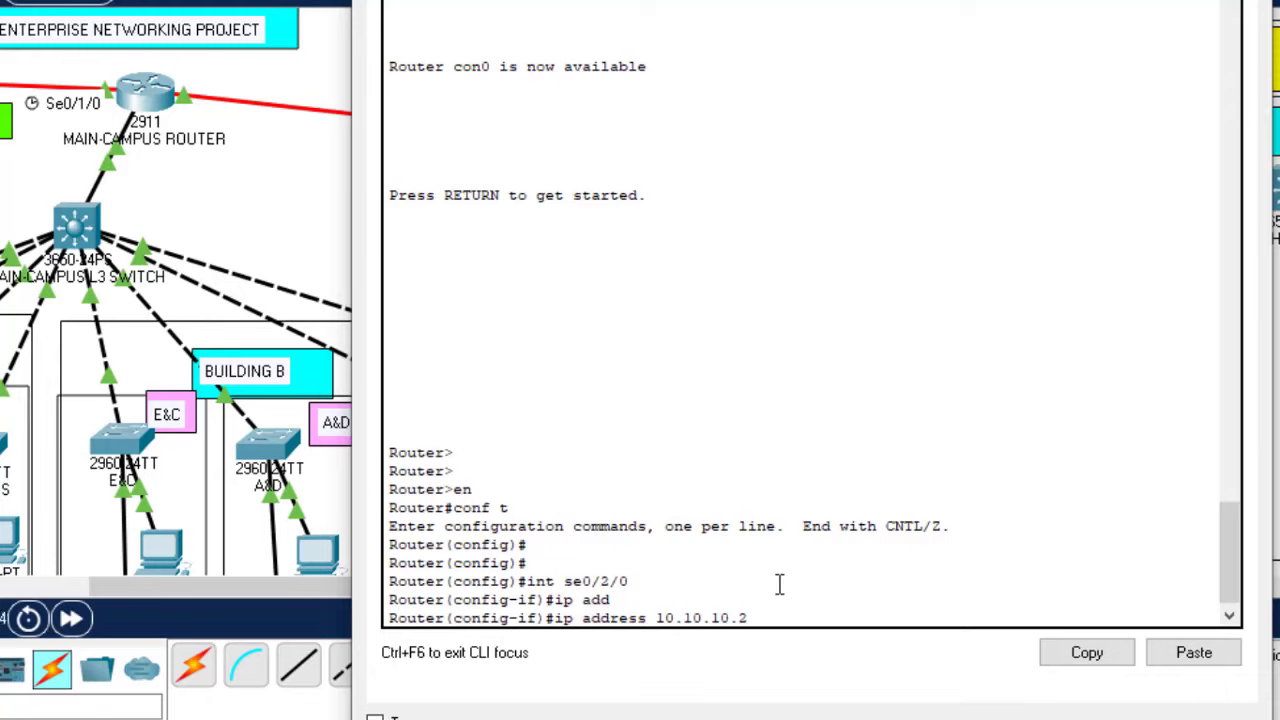
pyautogui.write('55.255.255.252')
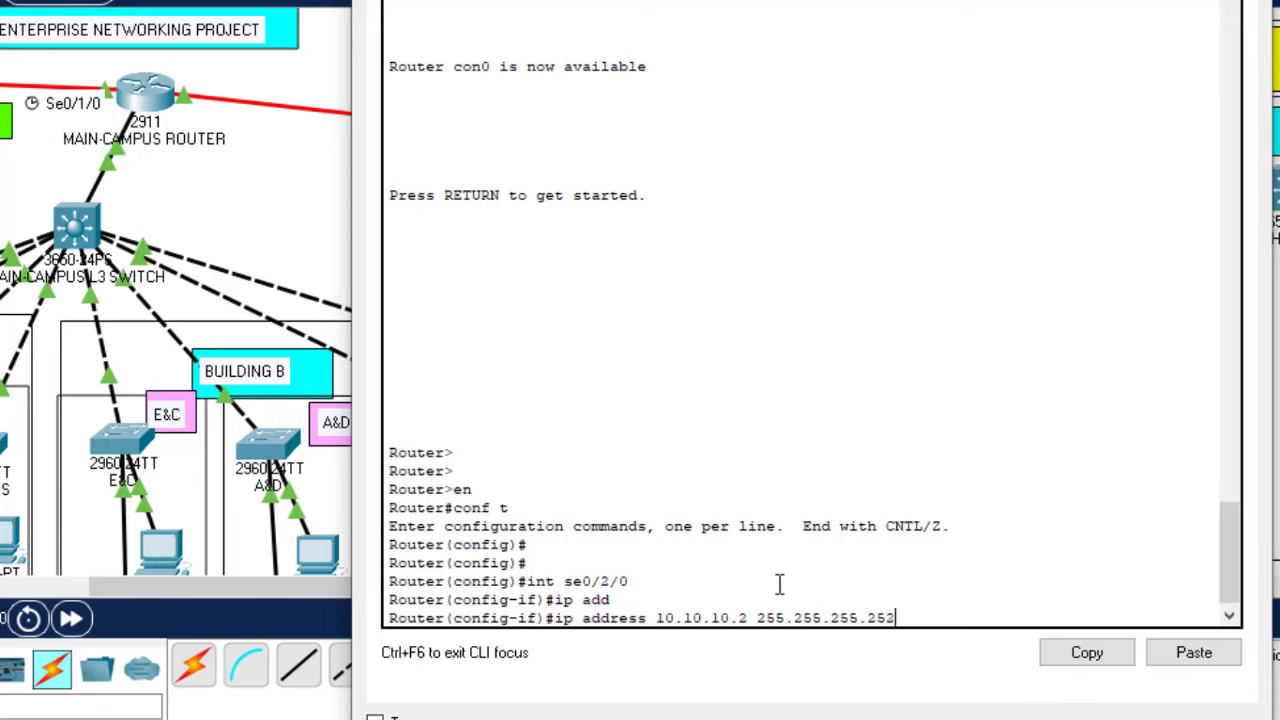
pyautogui.press('Return')
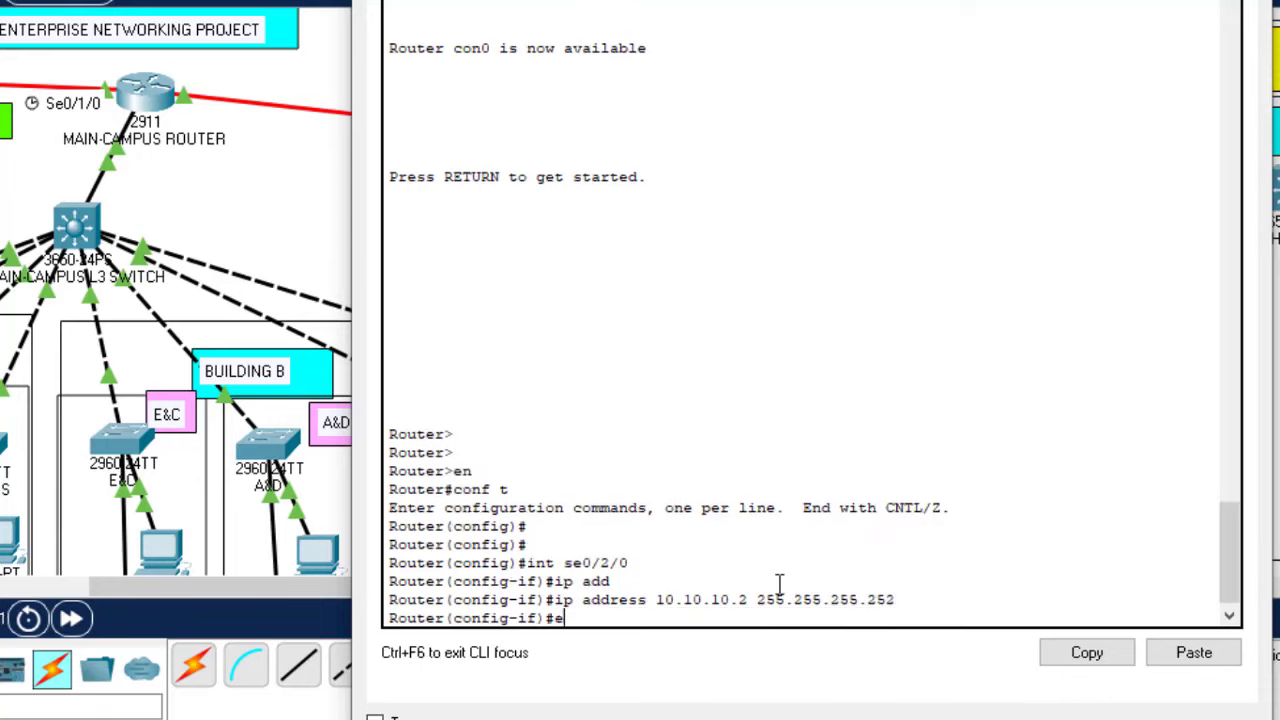
# Step: Exit interface configuration on the branch campus router, save its running configuration and close the device window
pyautogui.write('ex')
pyautogui.press('Return')
pyautogui.press('Return')
pyautogui.write('do wr')
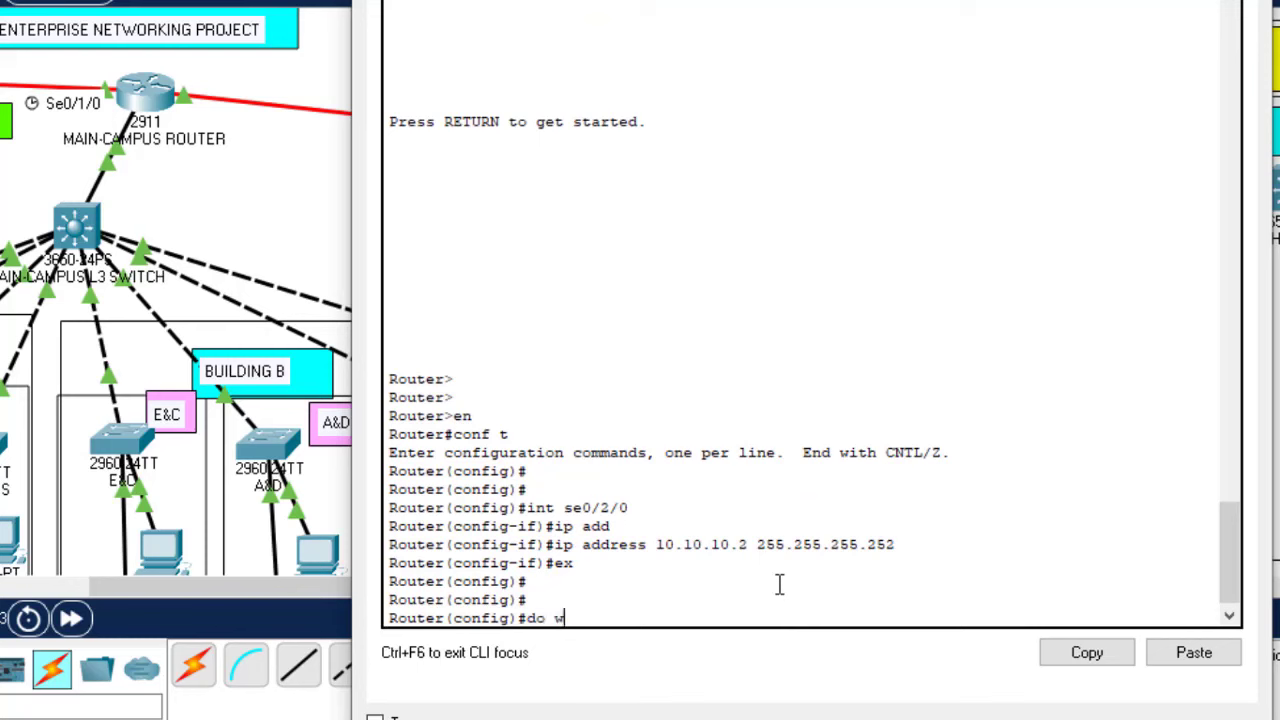
pyautogui.press('Return')
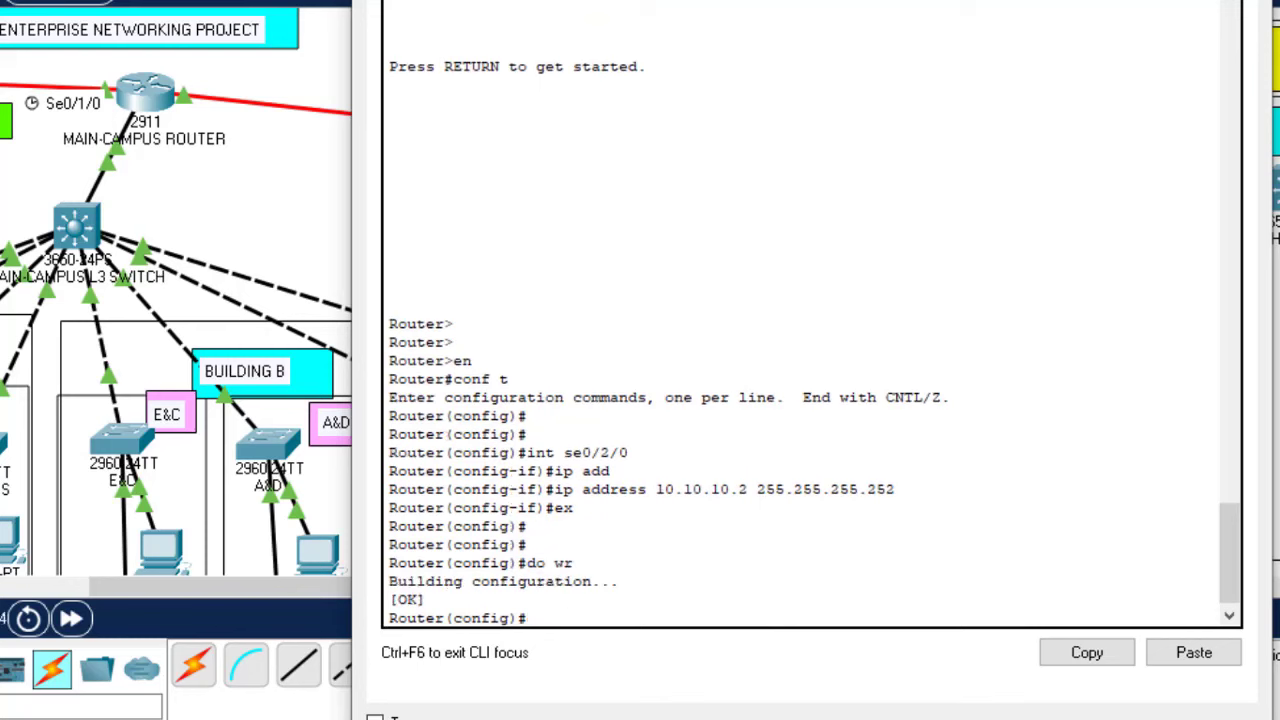
pyautogui.hotkey('alt', 'F4')
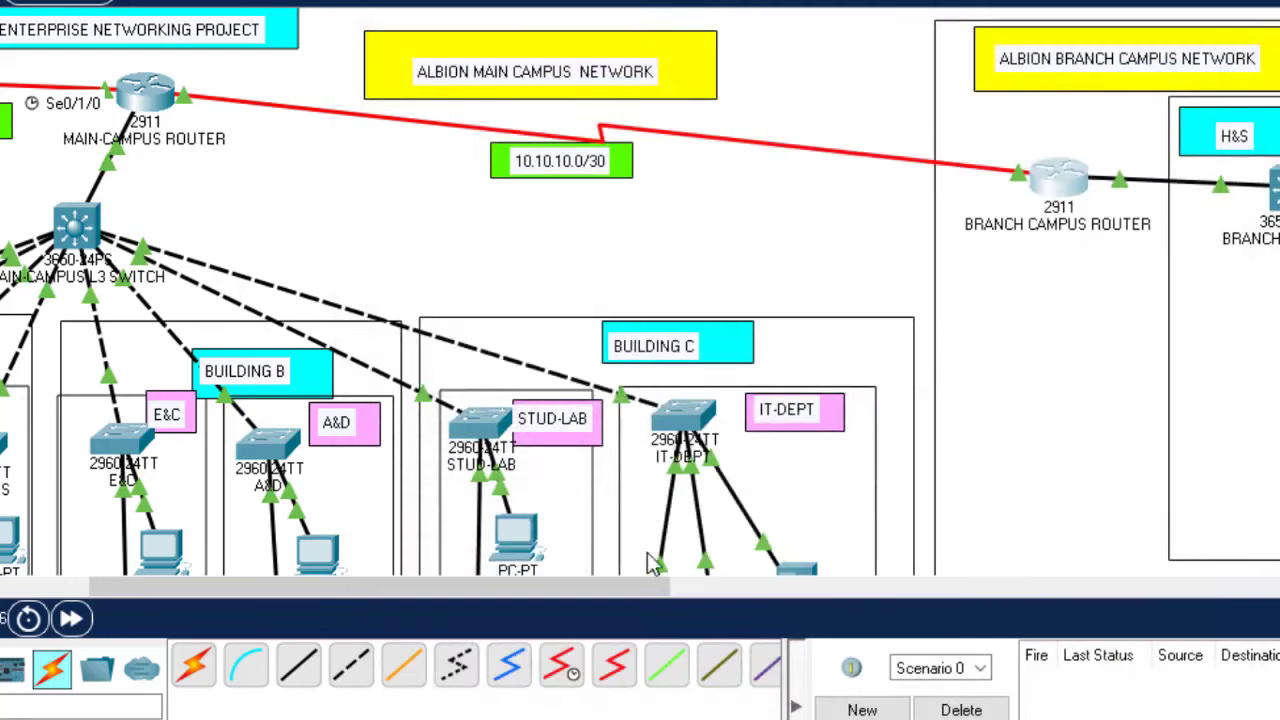
pyautogui.moveTo(579, 593); pyautogui.dragTo(290, 594)
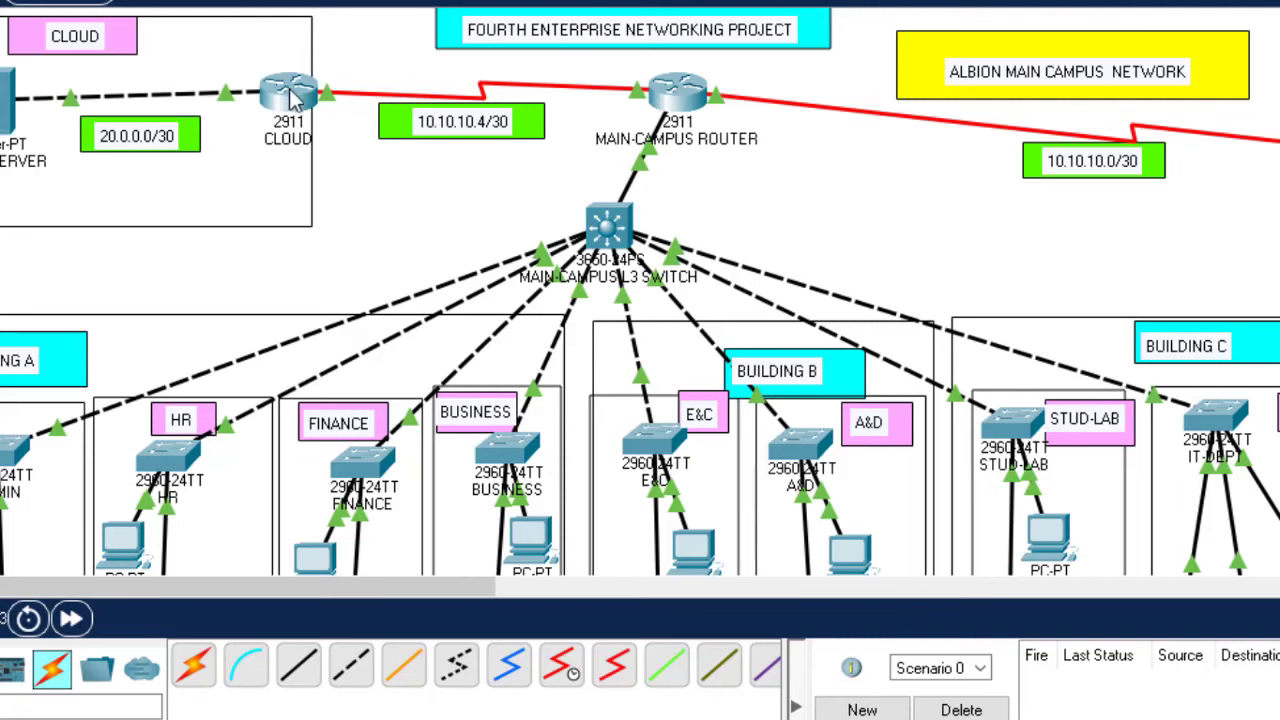
# Step: Open the cloud router's command line and enter privileged mode followed by global configuration mode
pyautogui.moveTo(293, 97)
pyautogui.click(288, 95)
pyautogui.click(546, 269)
pyautogui.press('Return')
pyautogui.press('Return')
pyautogui.press('Return')
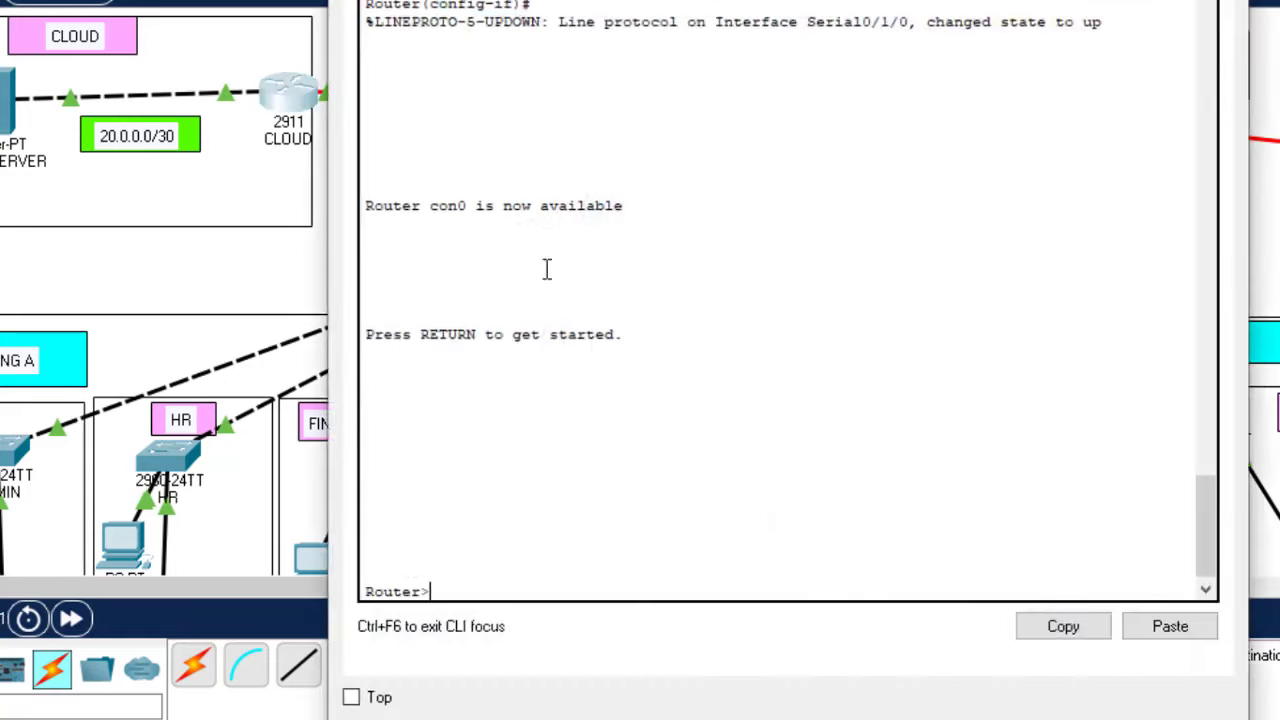
pyautogui.write('en')
pyautogui.press('Return')
pyautogui.write('con')
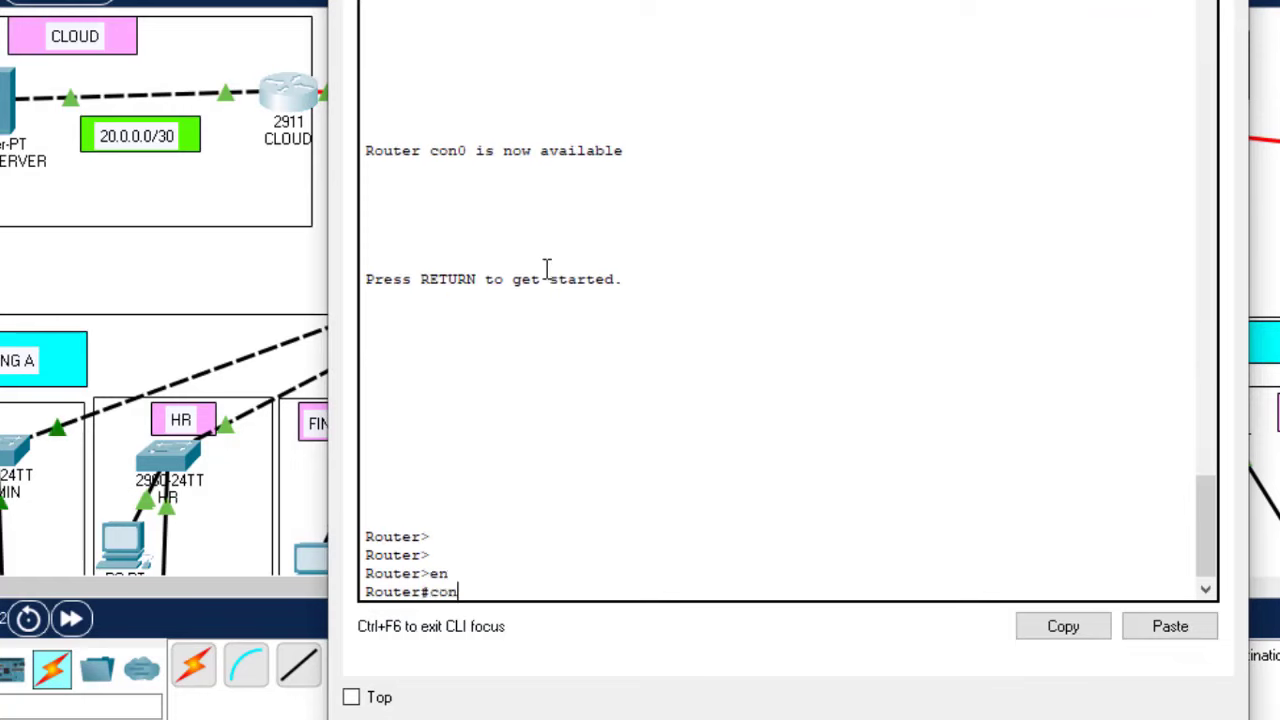
pyautogui.write('f t')
pyautogui.press('Return')
pyautogui.press('Return')
pyautogui.press('Return')
pyautogui.press('Return')
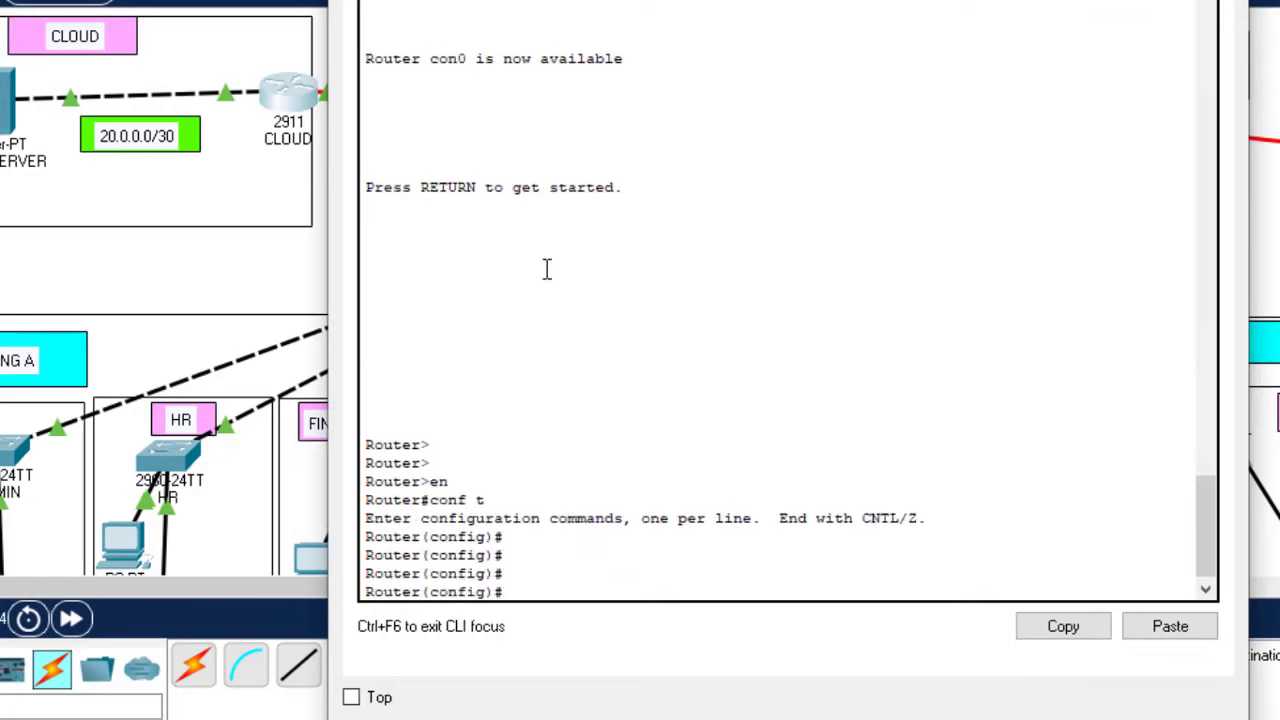
# Step: Assign IP address 10.10.10.6 with mask 255.255.255.252 to the cloud router's Se0/1/0 and exit interface configuration
pyautogui.click(318, 98)
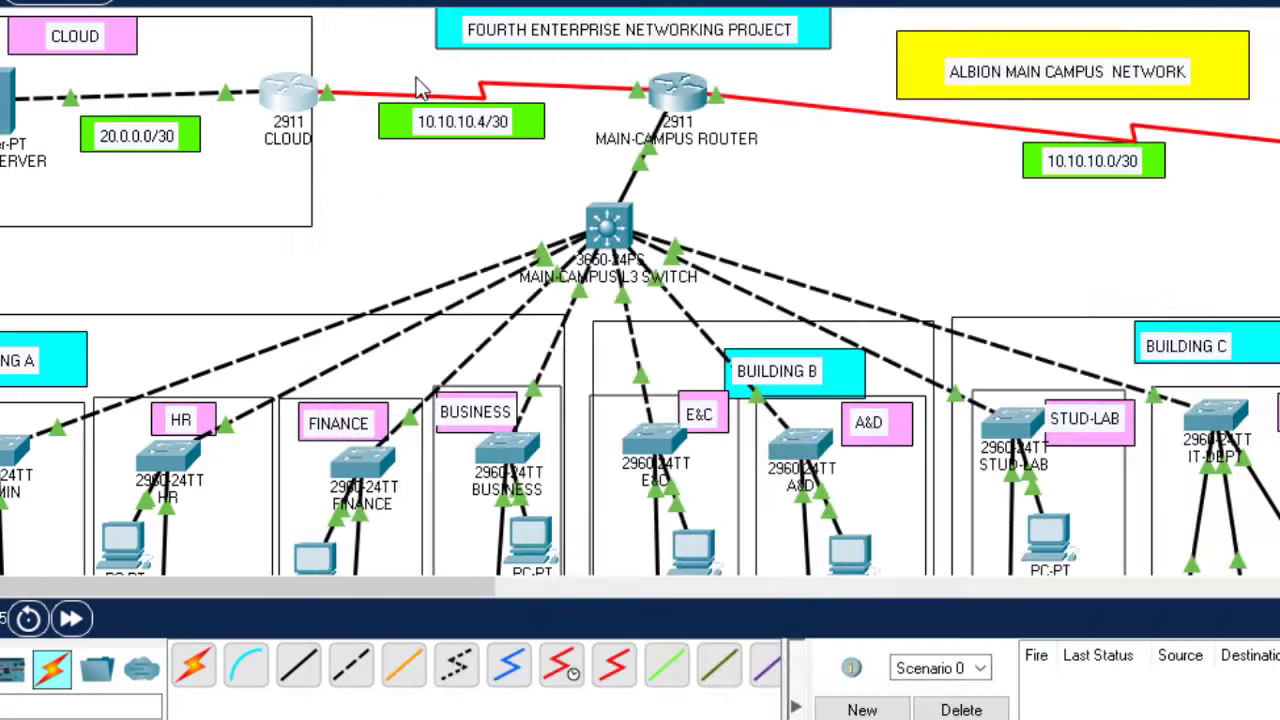
pyautogui.click(300, 88)
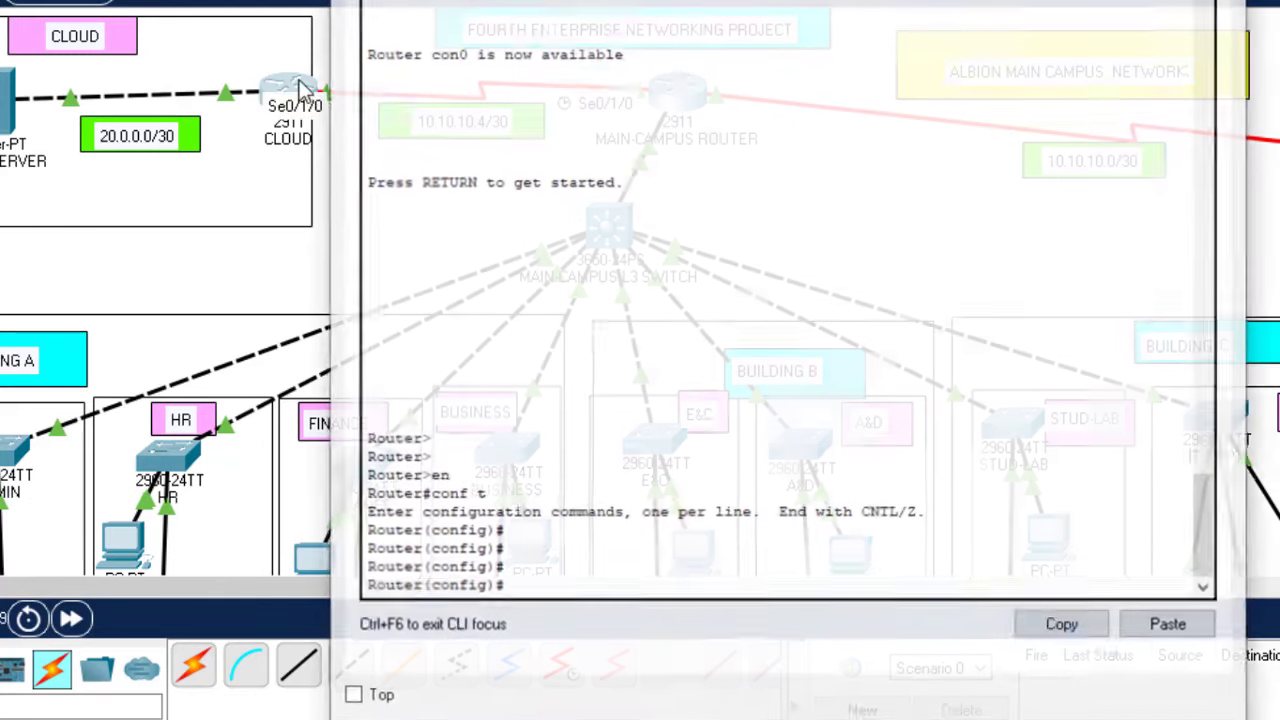
pyautogui.write('in')
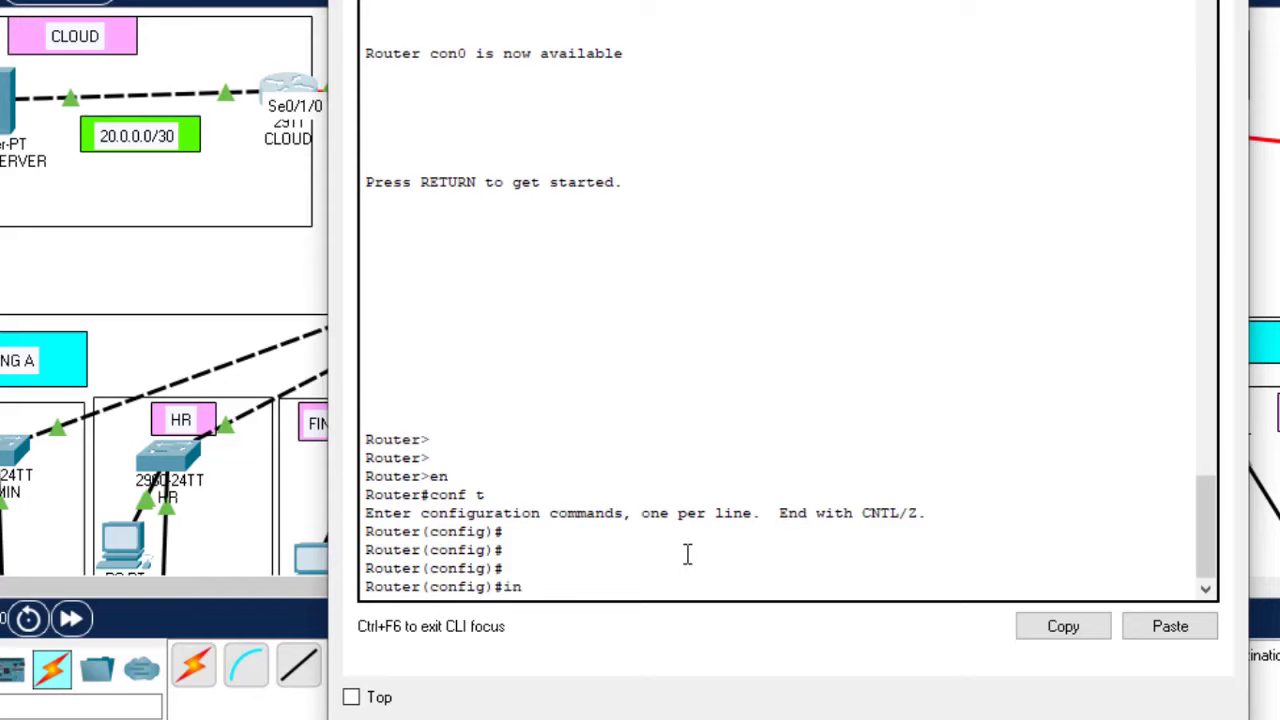
pyautogui.write('t se0/1/0')
pyautogui.press('Return')
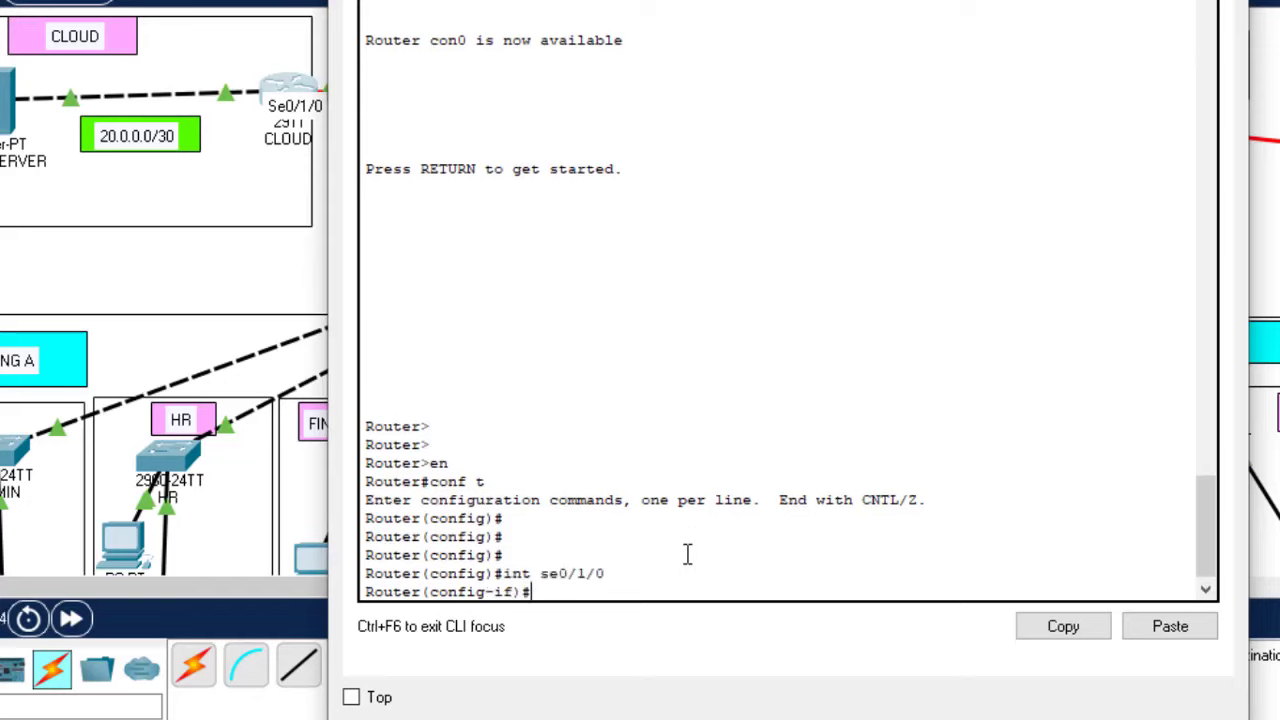
pyautogui.write('ip add')
pyautogui.press('Tab')
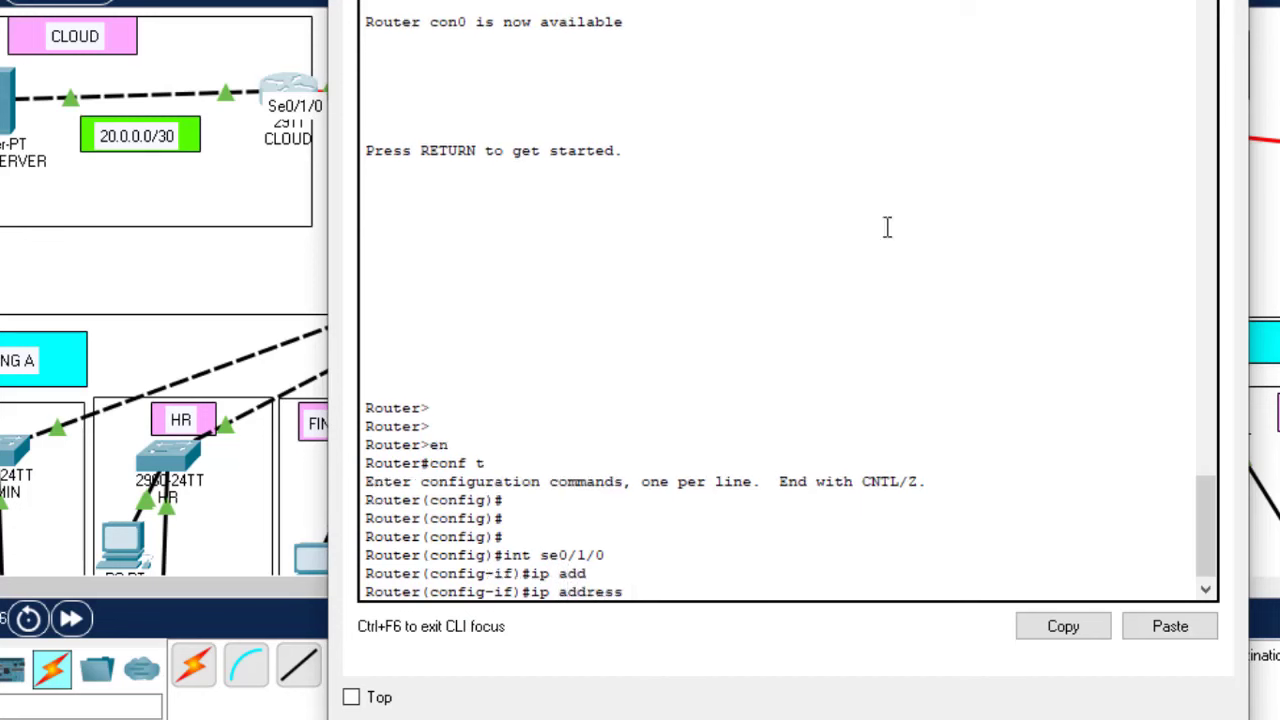
pyautogui.click(288, 206)
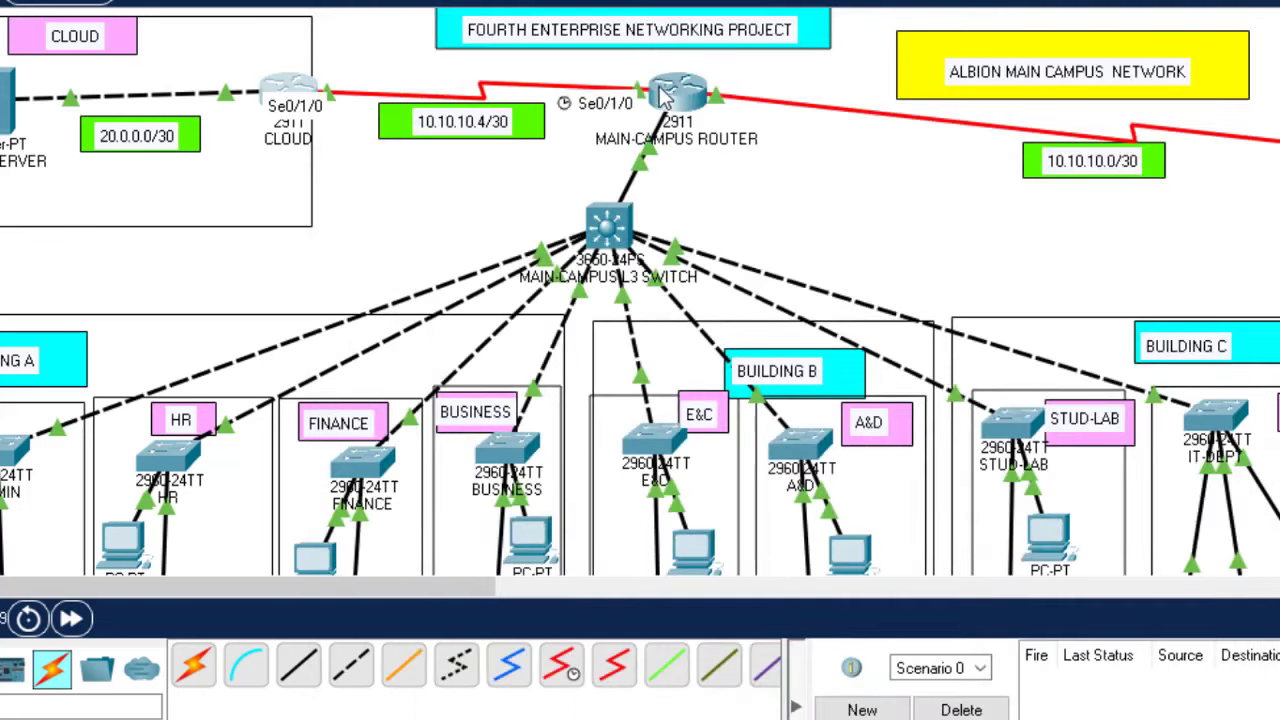
pyautogui.click(292, 88)
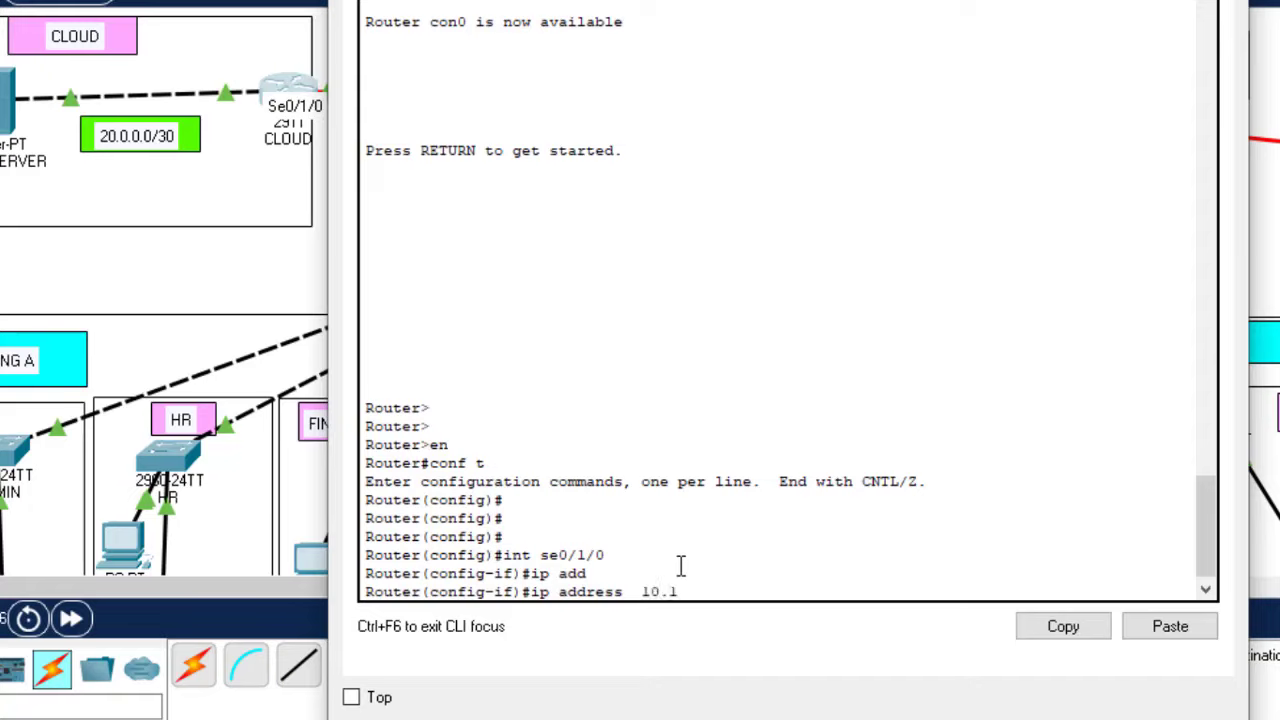
pyautogui.write('.10.6 255.255.')
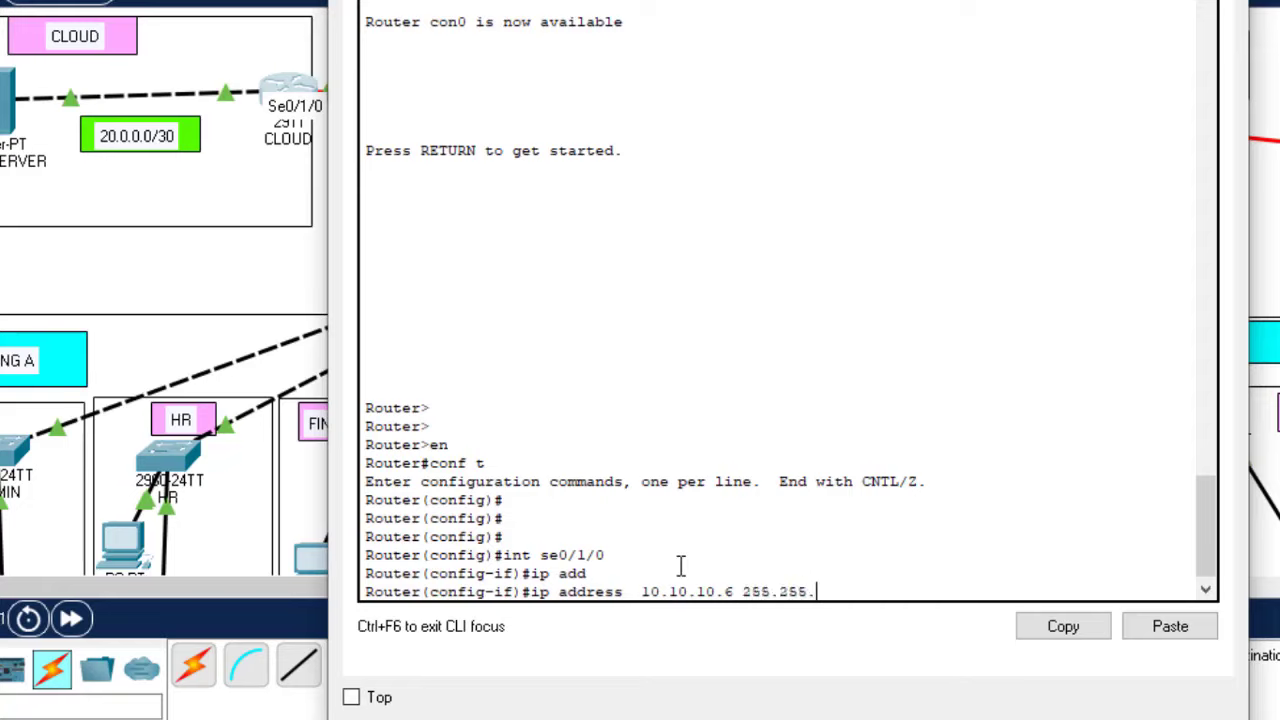
pyautogui.write('255.252')
pyautogui.press('Return')
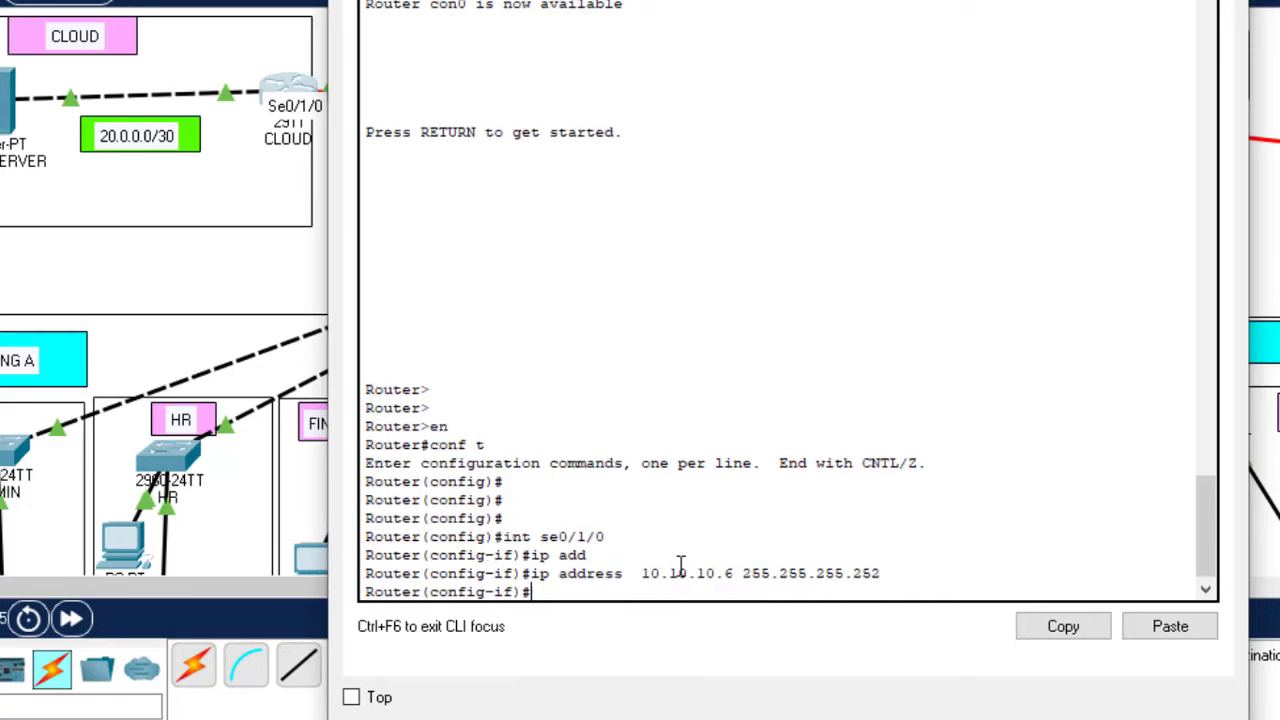
pyautogui.write('ex')
pyautogui.press('Return')
pyautogui.press('Return')
pyautogui.press('Return')
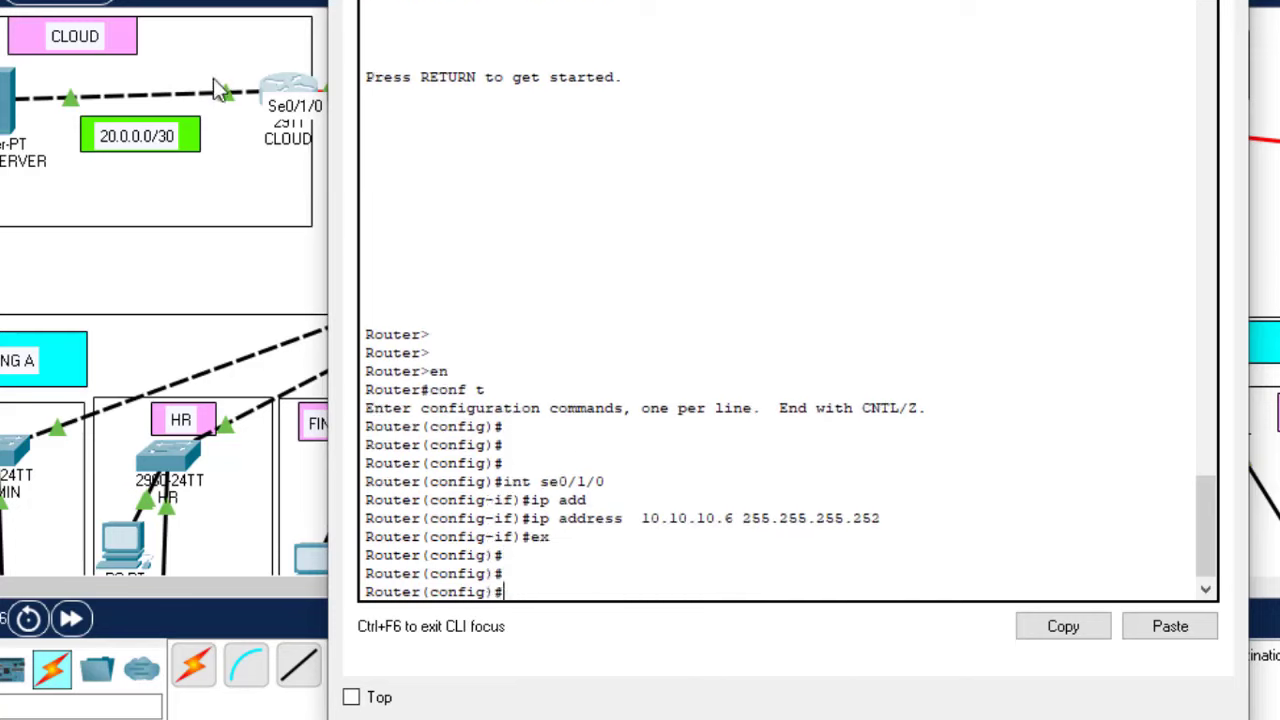
# Step: Assign IP address 20.0.0.1 with mask 255.255.255.252 to the cloud router's Gig0/0
pyautogui.write('int gig0')
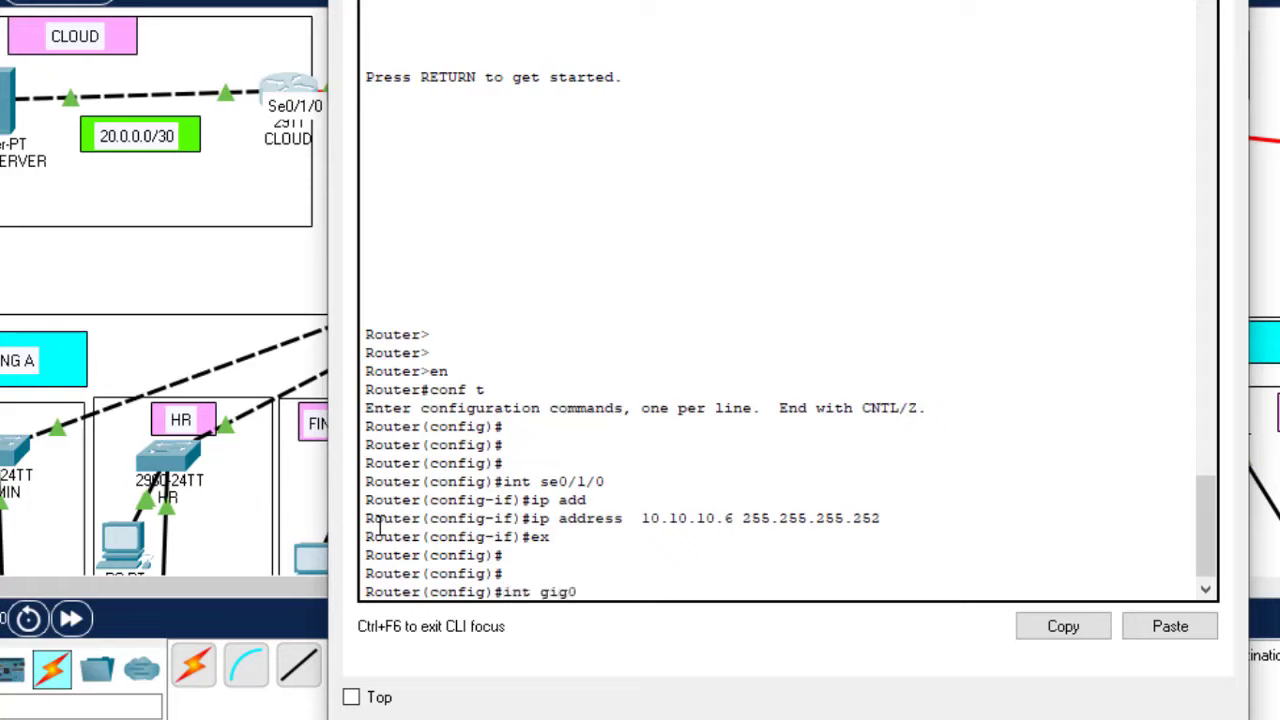
pyautogui.write('/0')
pyautogui.press('Return')
pyautogui.write('ig-if)#i')
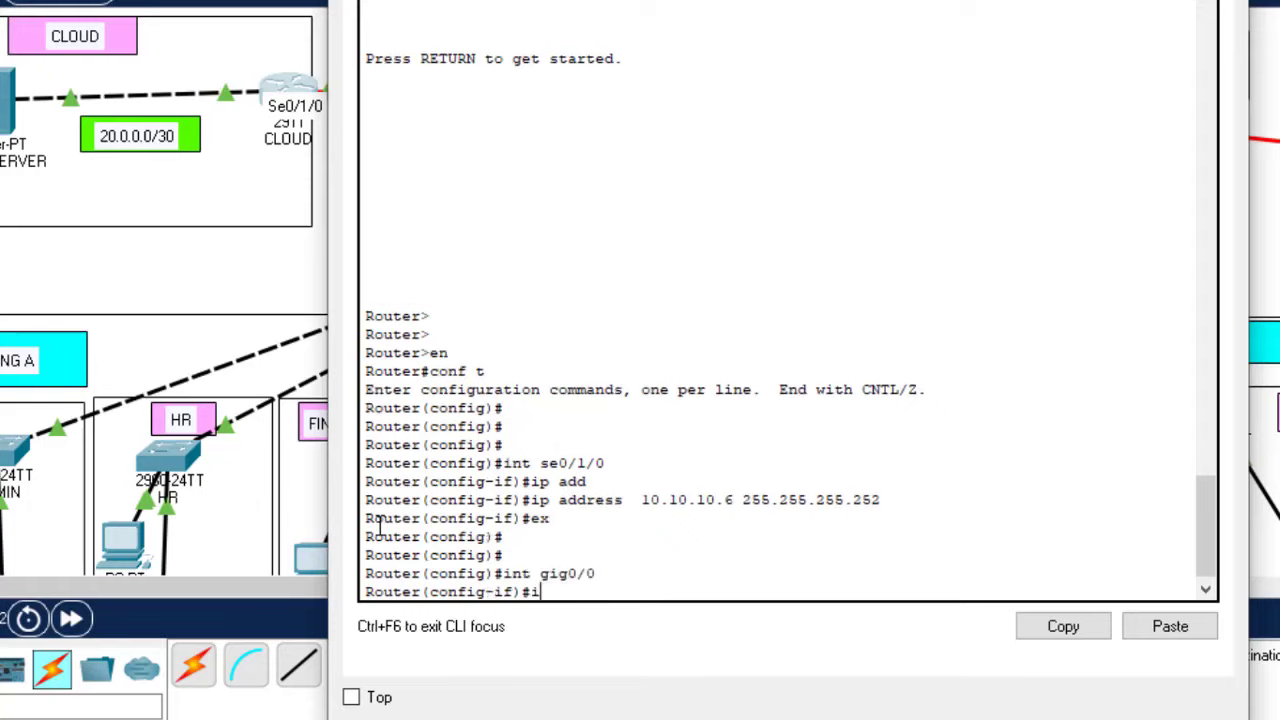
pyautogui.write('p add')
pyautogui.press('Tab')
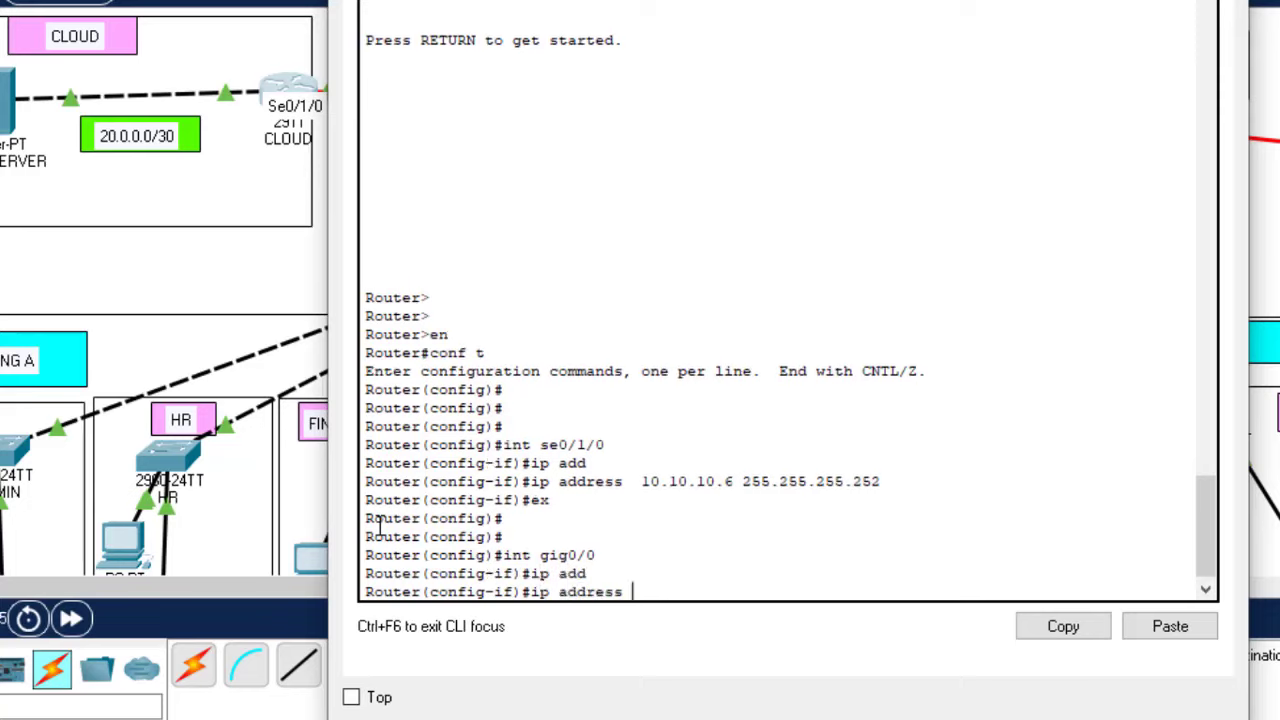
pyautogui.write('20.0.0.1 255')
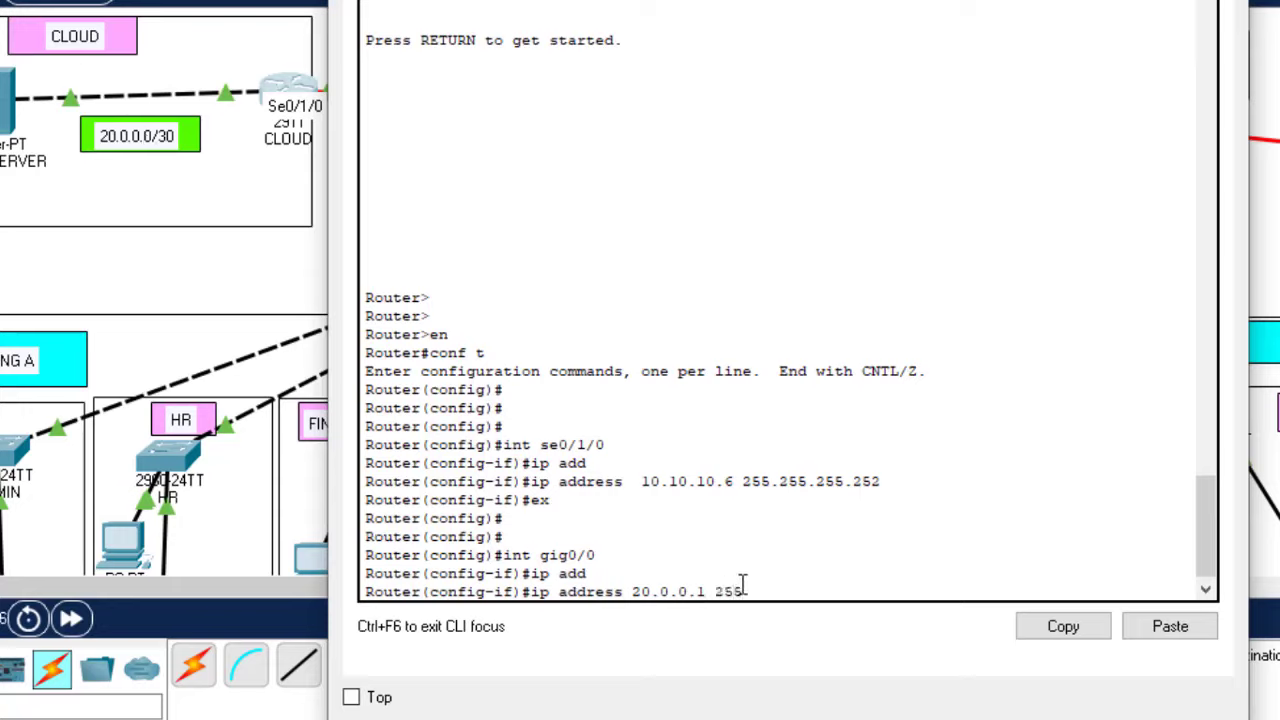
pyautogui.write('.255.255.252')
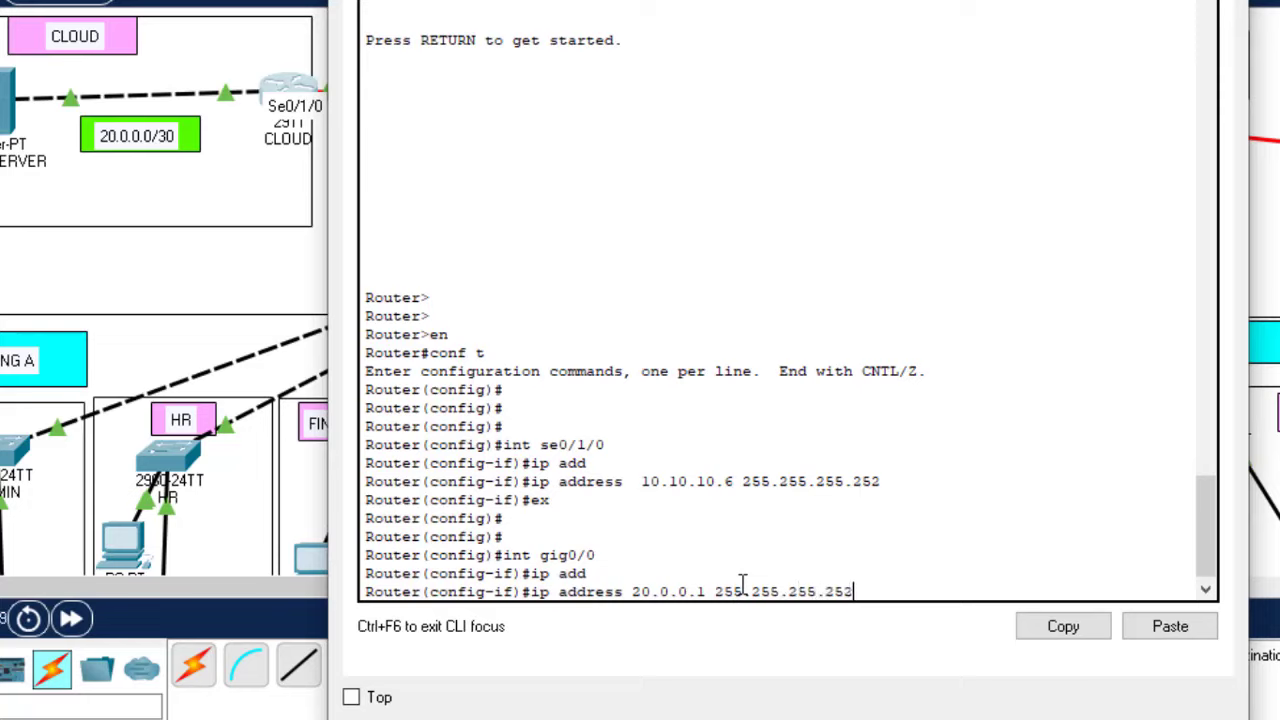
pyautogui.press('Return')
# Step: Exit interface configuration on the cloud router, save its running configuration and close the device window
pyautogui.write('er(config-if)#e')
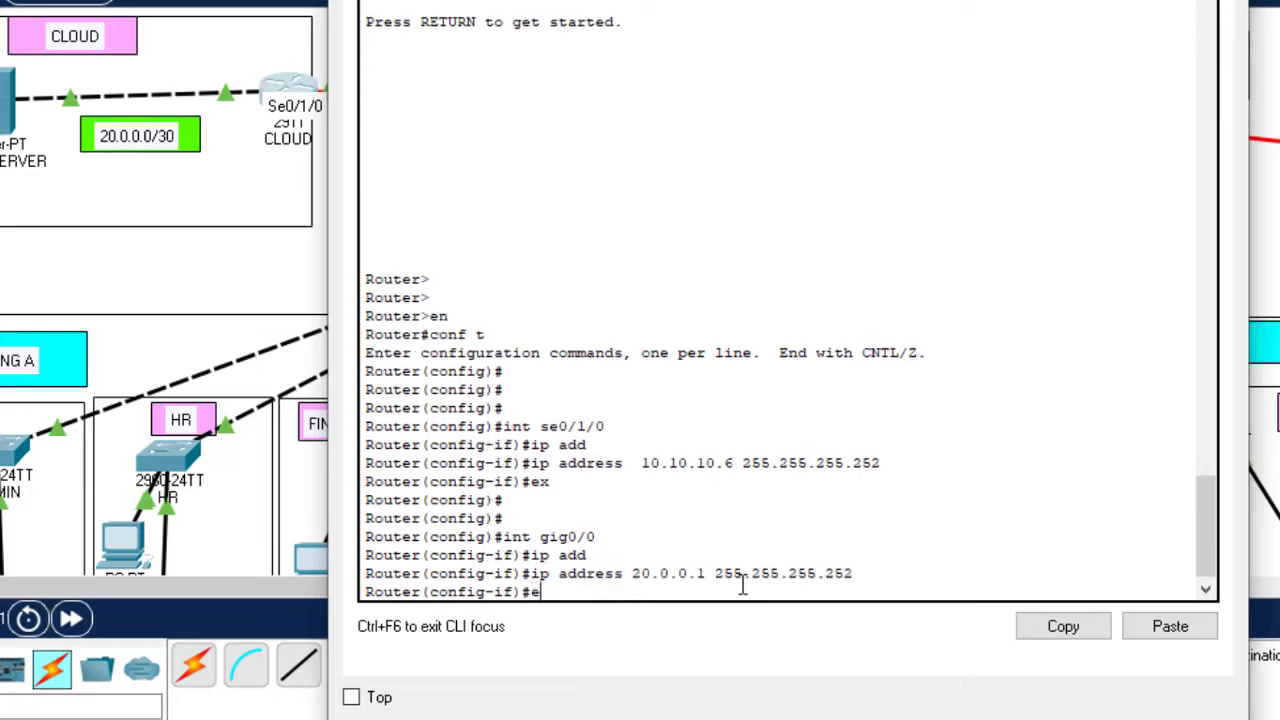
pyautogui.write('x')
pyautogui.press('Return')
pyautogui.press('Return')
pyautogui.press('Return')
pyautogui.write('do wr')
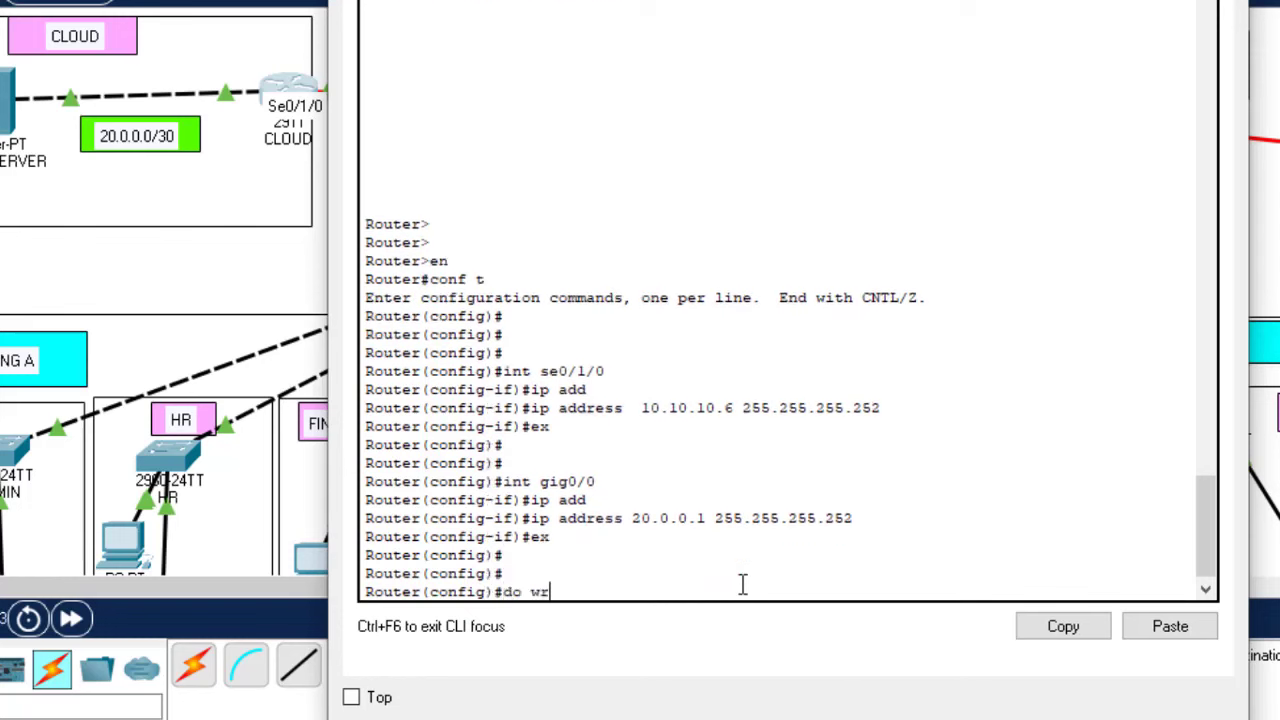
pyautogui.press('Return')
pyautogui.hotkey('alt', 'F4')
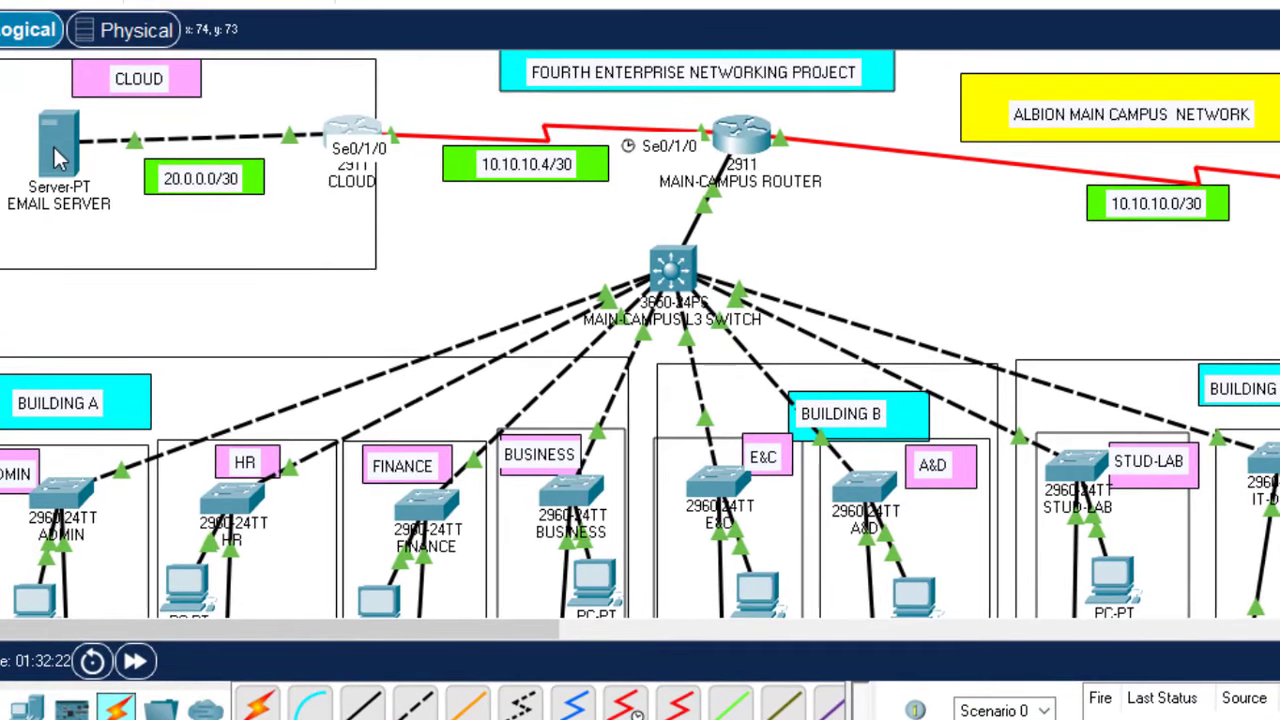
# Step: Open the email server's IP configuration and set its static IPv4 address to 20.0.0.2
pyautogui.moveTo(57, 157)
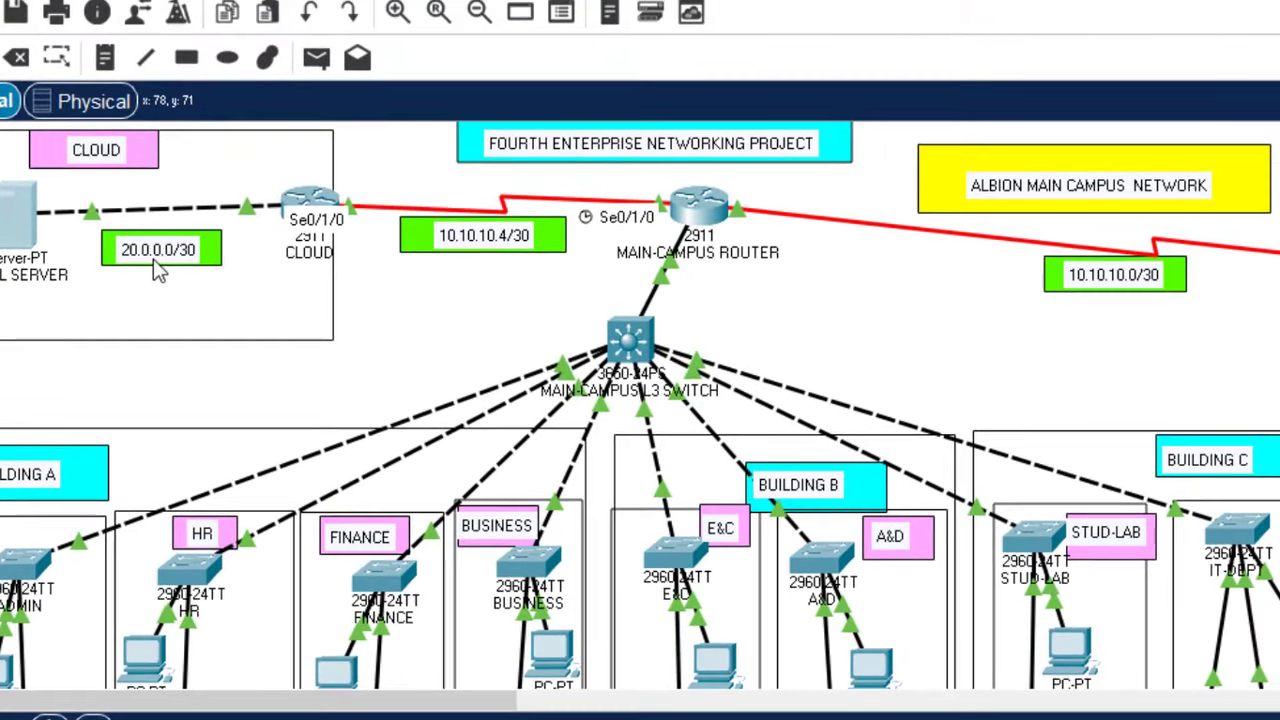
pyautogui.click(20, 205)
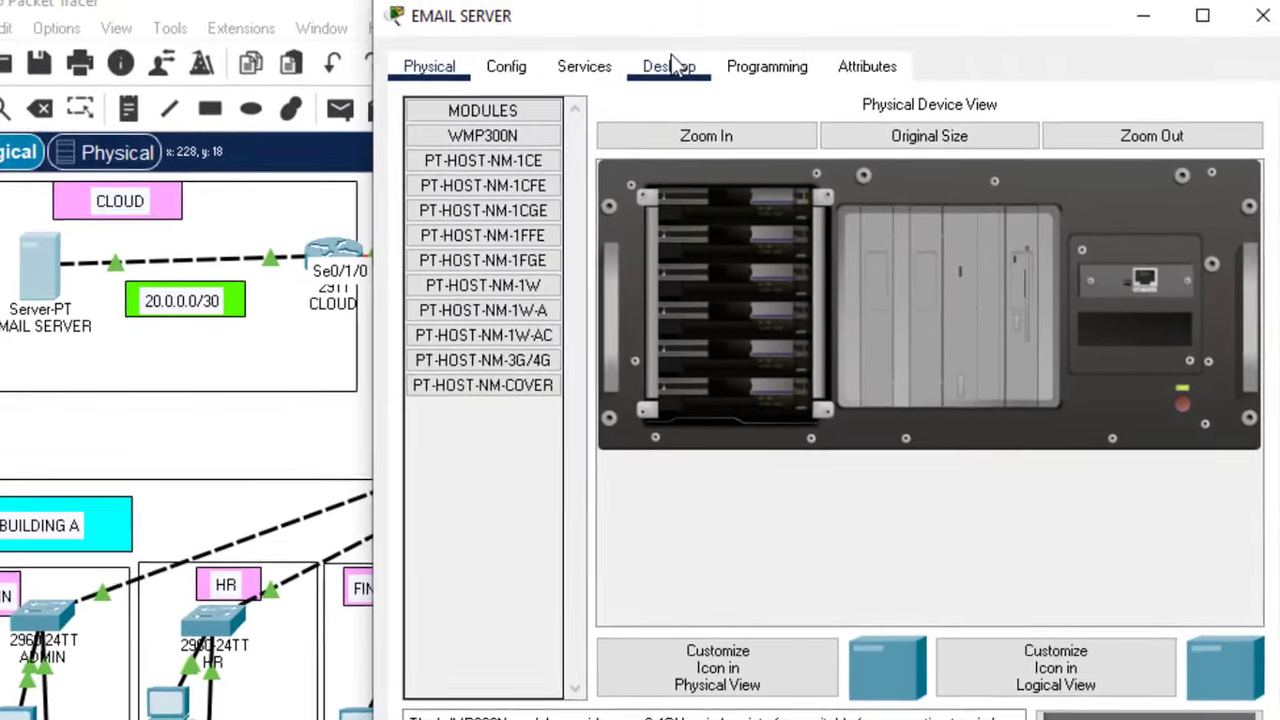
pyautogui.click(671, 64)
pyautogui.click(515, 192)
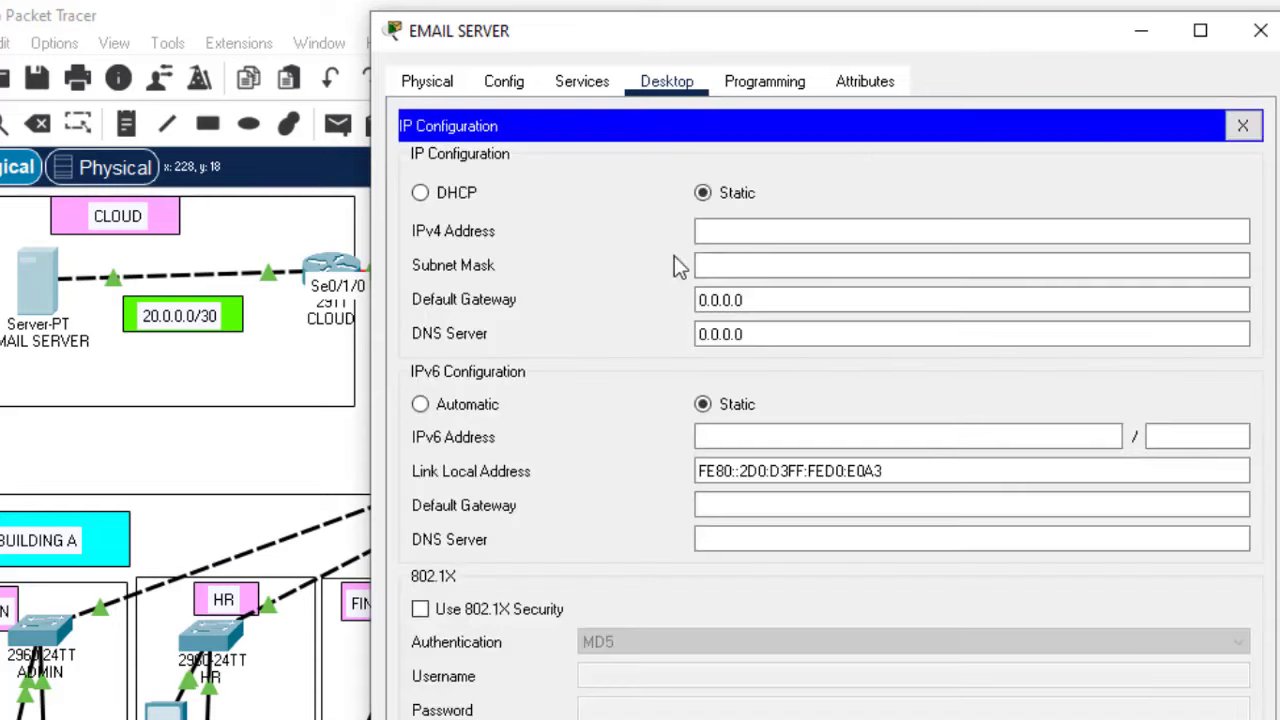
pyautogui.click(759, 222)
pyautogui.write('2')
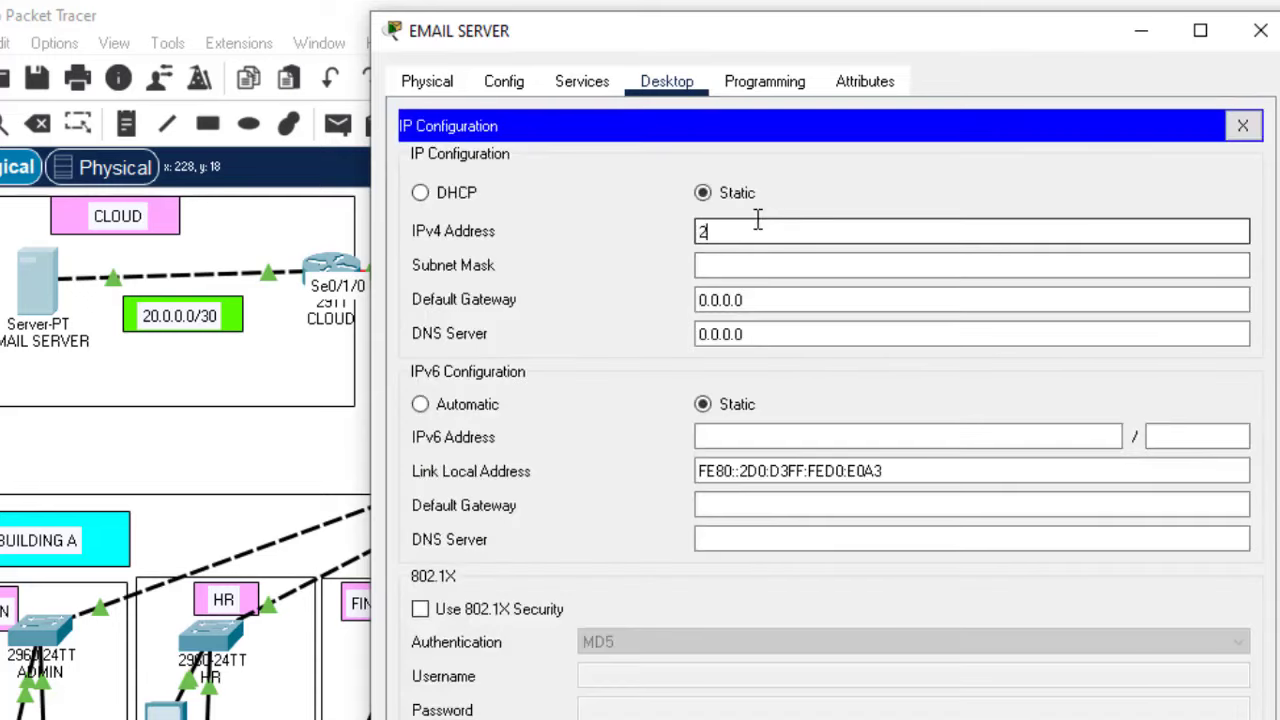
pyautogui.write('0.0.0.2')
pyautogui.moveTo(779, 232); pyautogui.dragTo(687, 234)
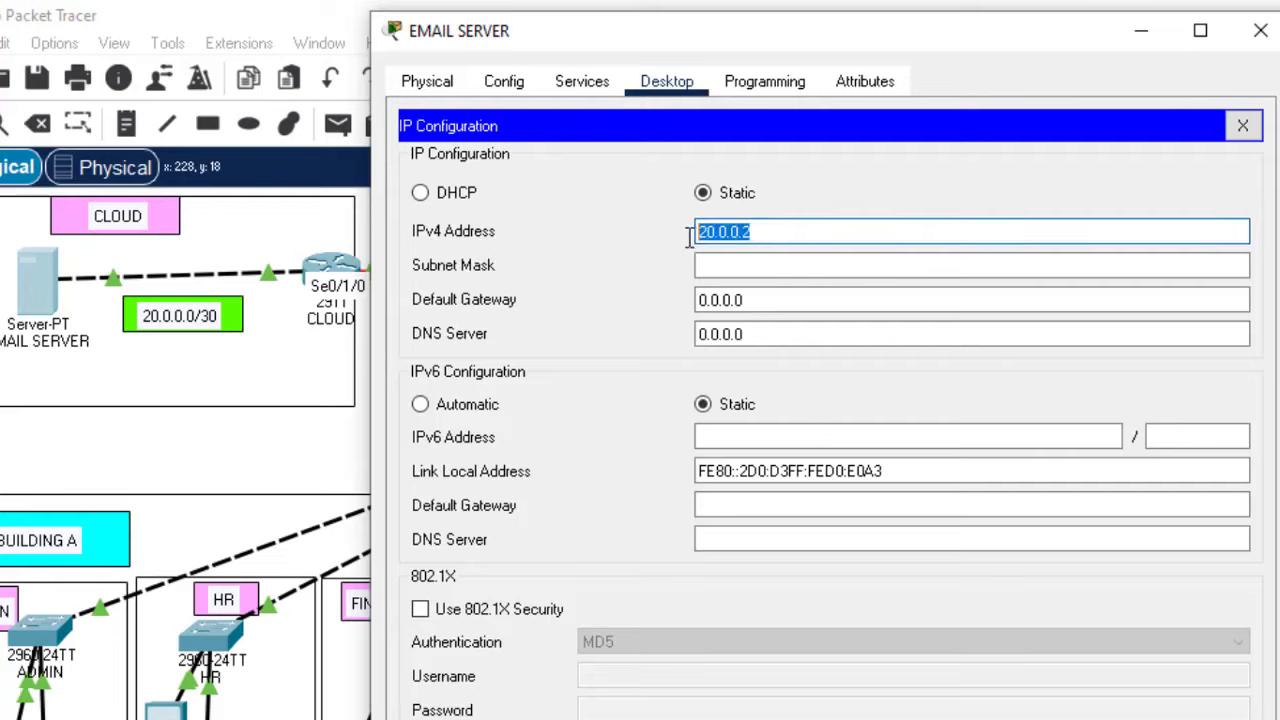
# Step: Set the email server's subnet mask to 255.255.255.252 and its default gateway to 20.0.0.1
pyautogui.click(749, 263)
pyautogui.moveTo(770, 265); pyautogui.dragTo(727, 258)
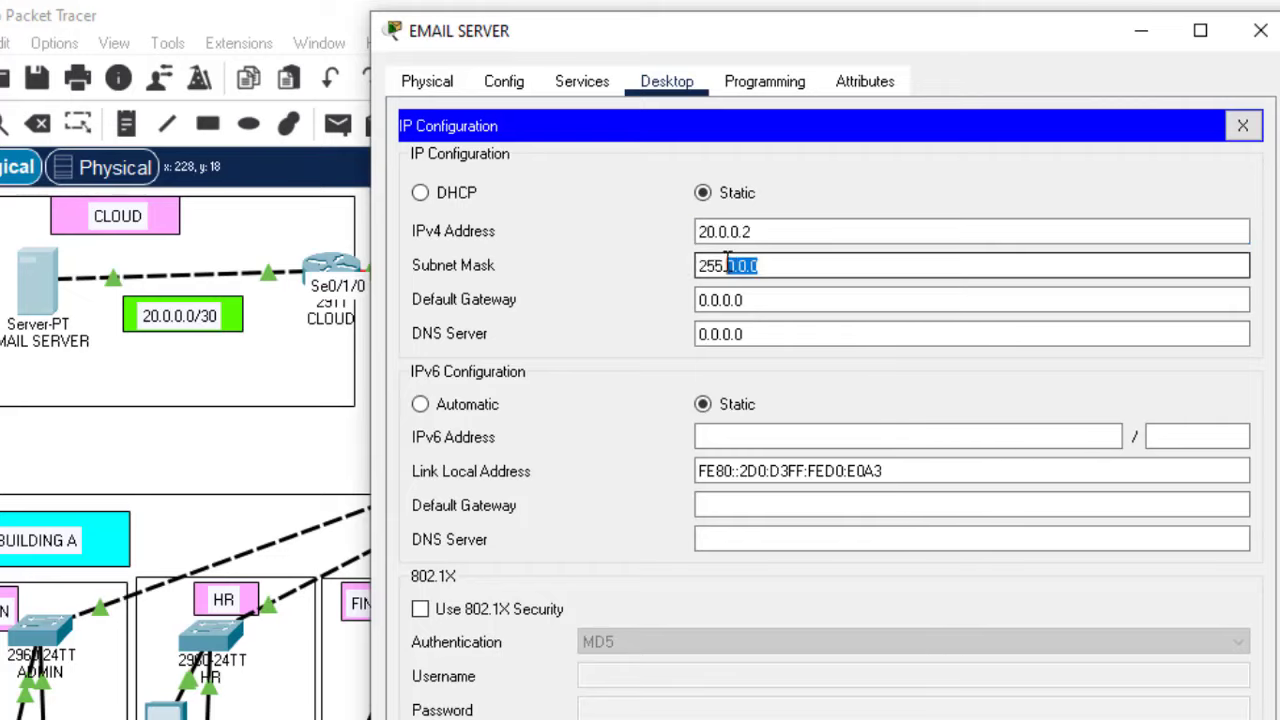
pyautogui.write('255.255')
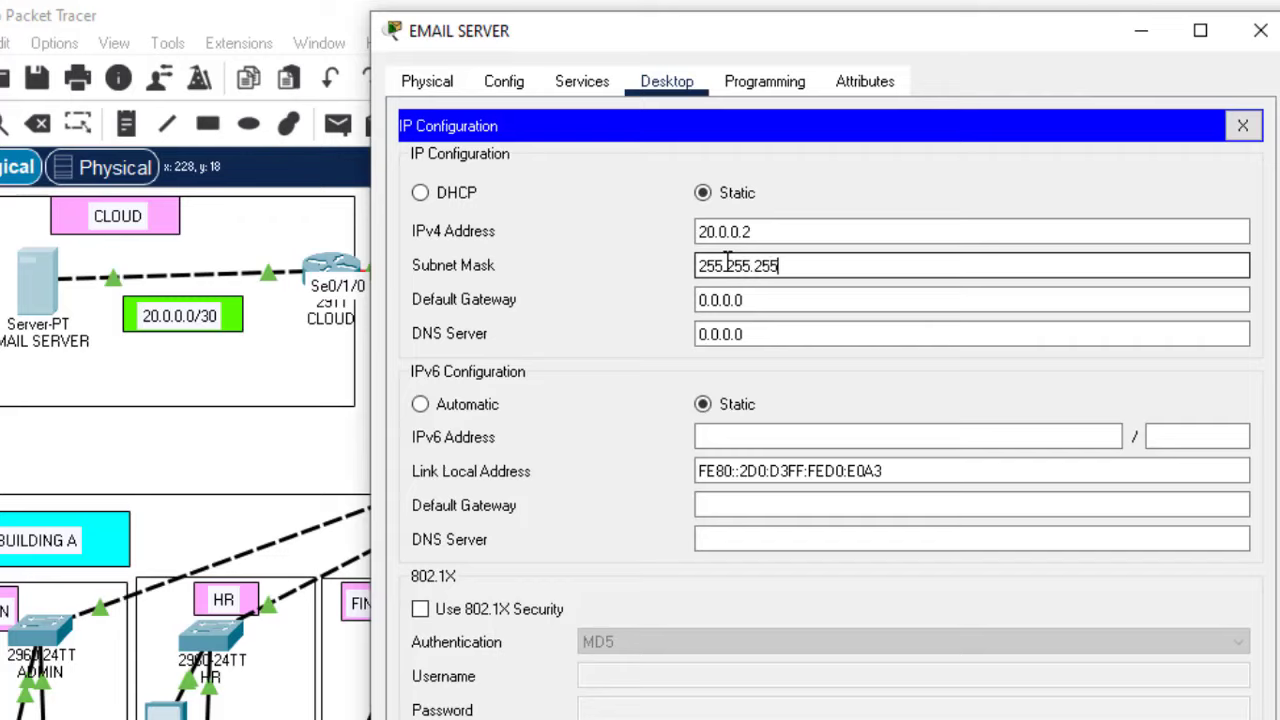
pyautogui.write('.252')
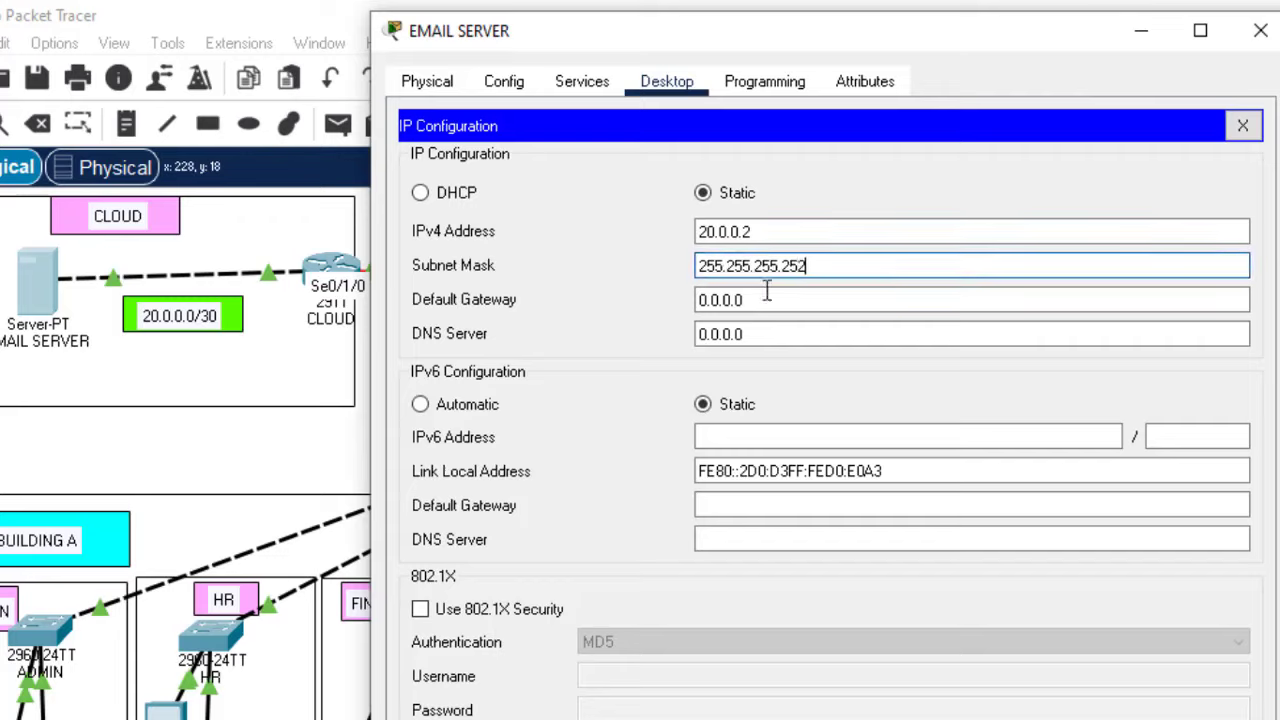
pyautogui.click(763, 297)
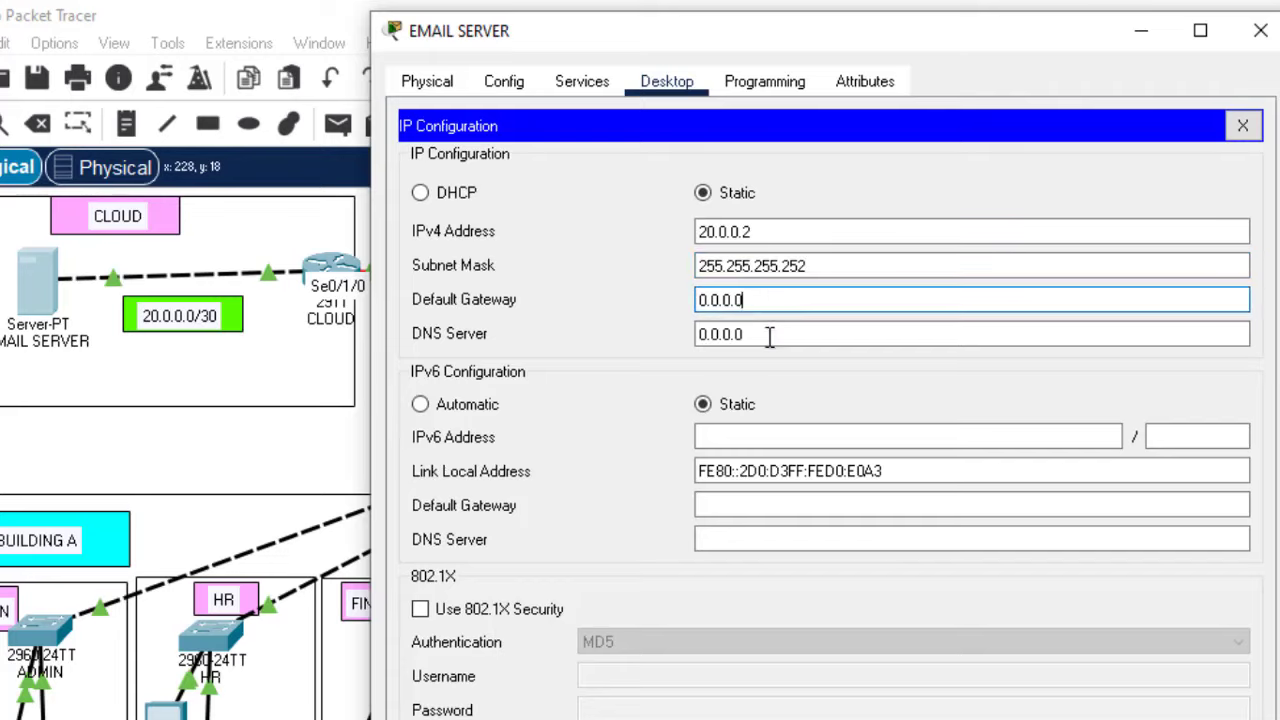
pyautogui.moveTo(756, 300); pyautogui.dragTo(643, 295)
pyautogui.write('20.0.0.2')
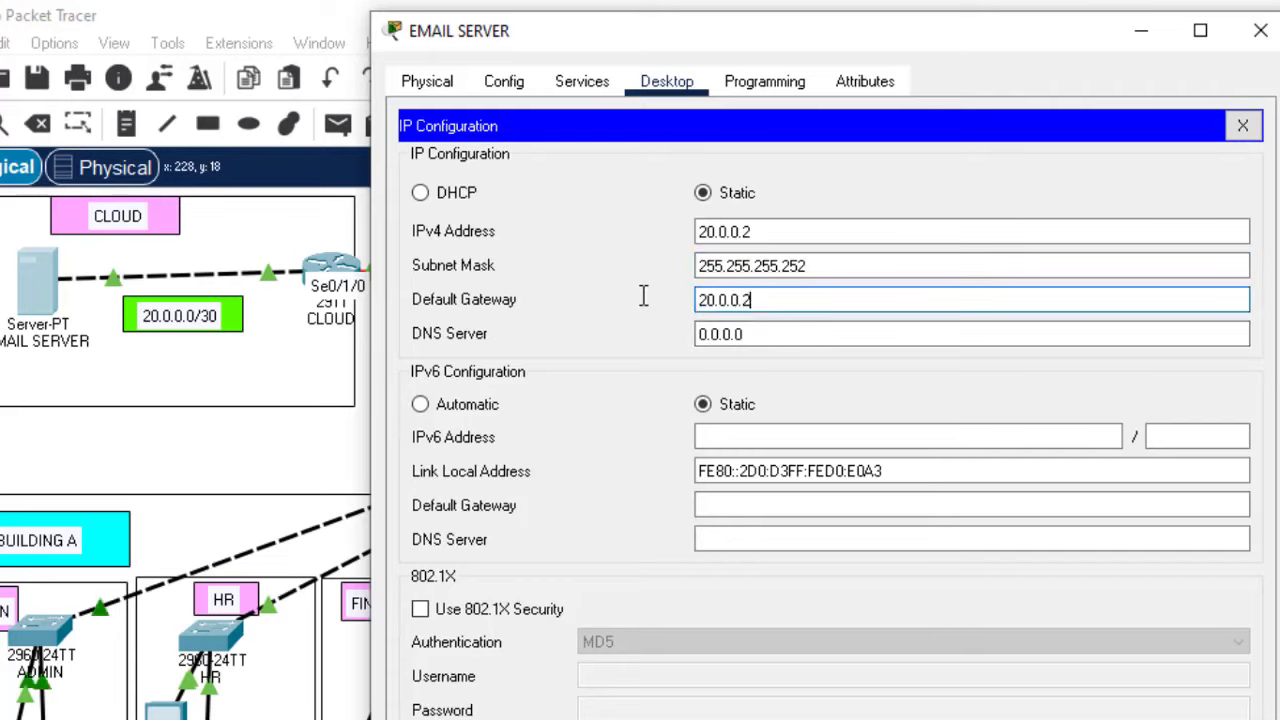
pyautogui.press('BackSpace')
pyautogui.write('1')
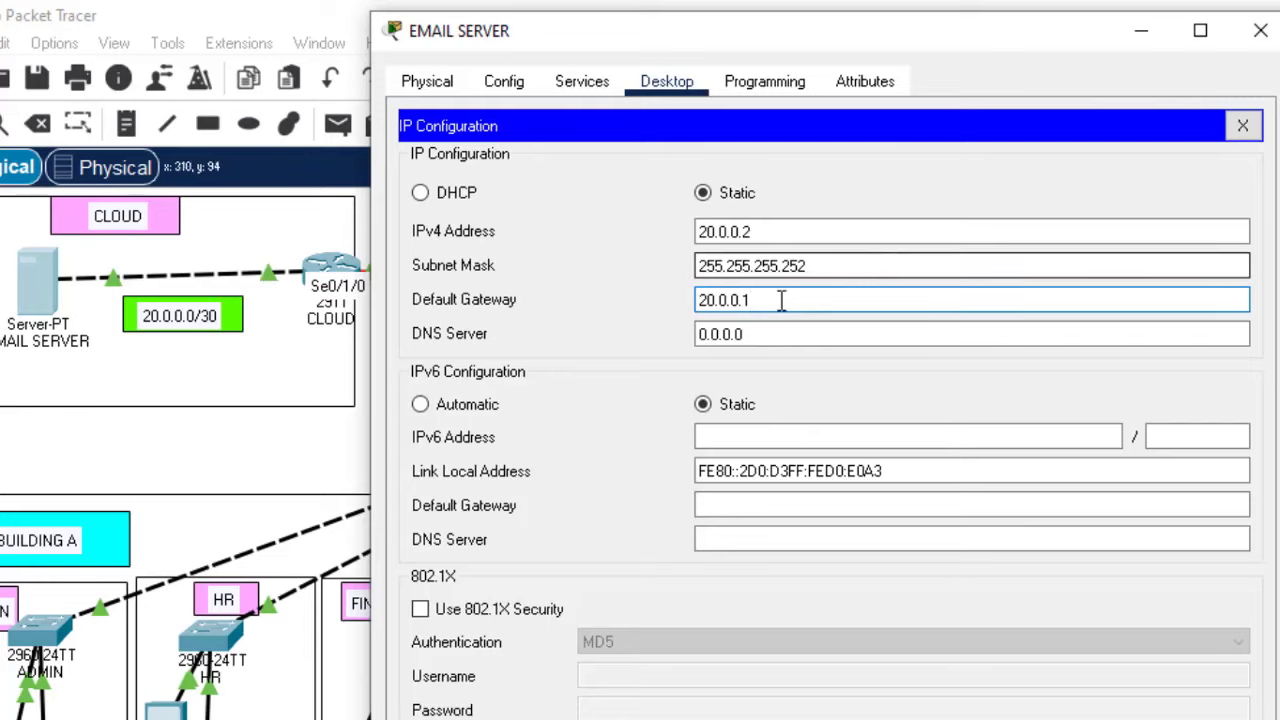
# Step: Ping the default gateway 20.0.0.1 from the email server's command prompt, and close the server window
pyautogui.moveTo(760, 302); pyautogui.dragTo(642, 302)
pyautogui.hotkey('ctrl', 'c')
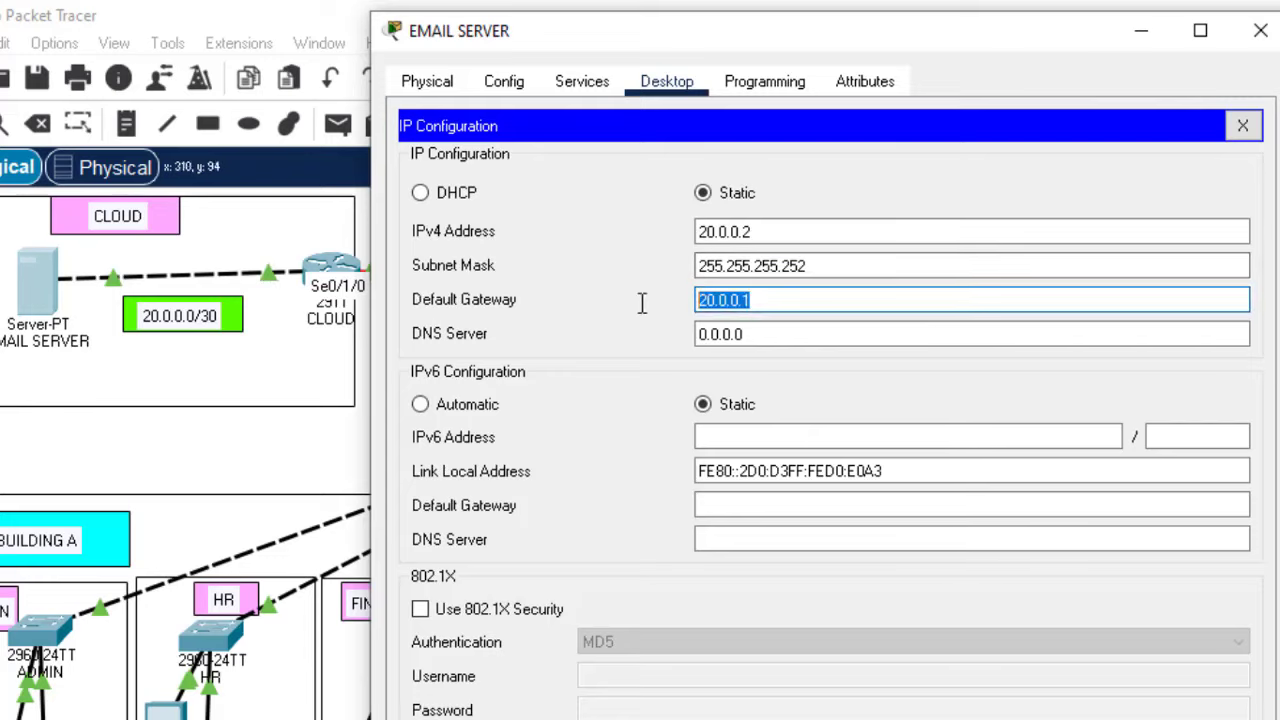
pyautogui.click(1242, 125)
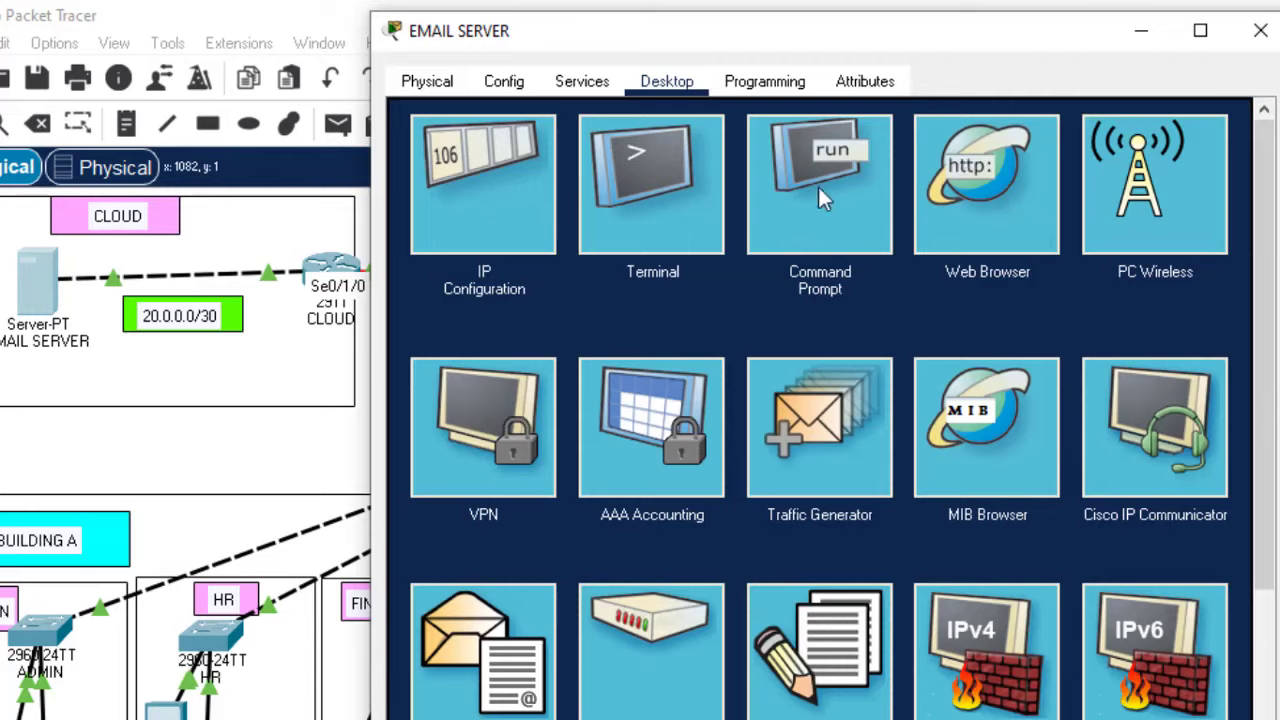
pyautogui.click(866, 193)
pyautogui.write('ping')
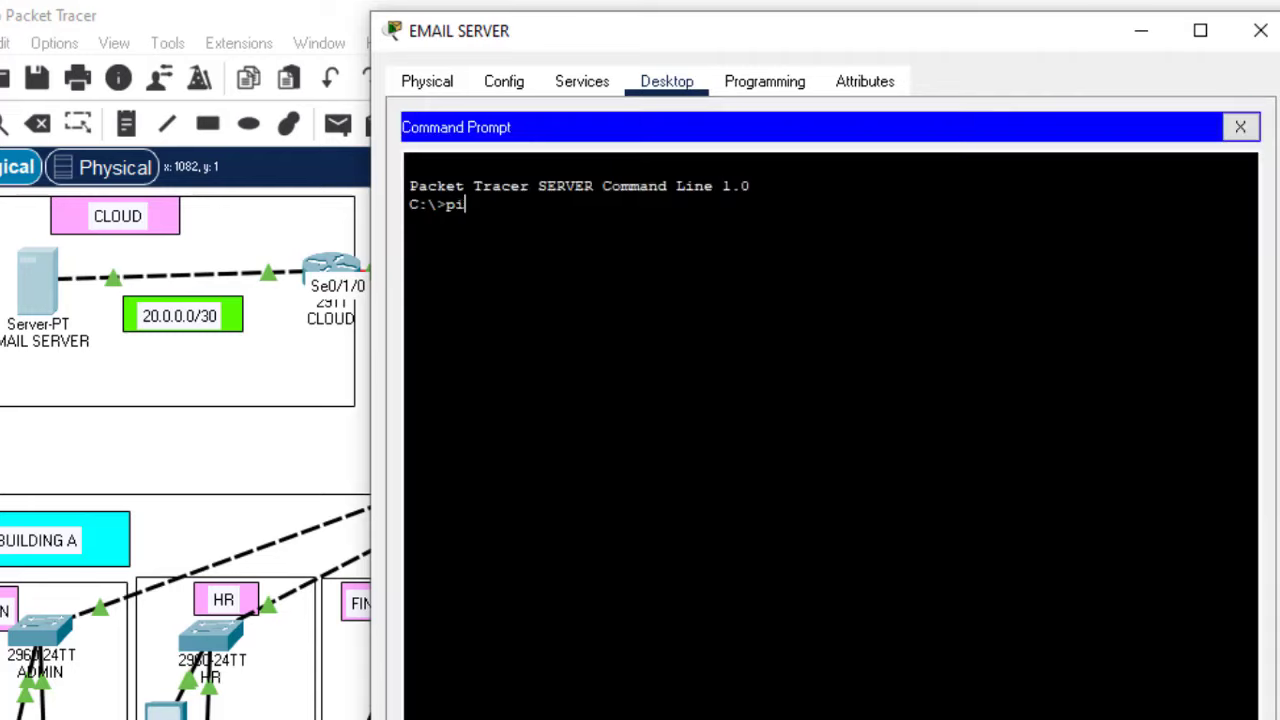
pyautogui.rightClick(777, 322)
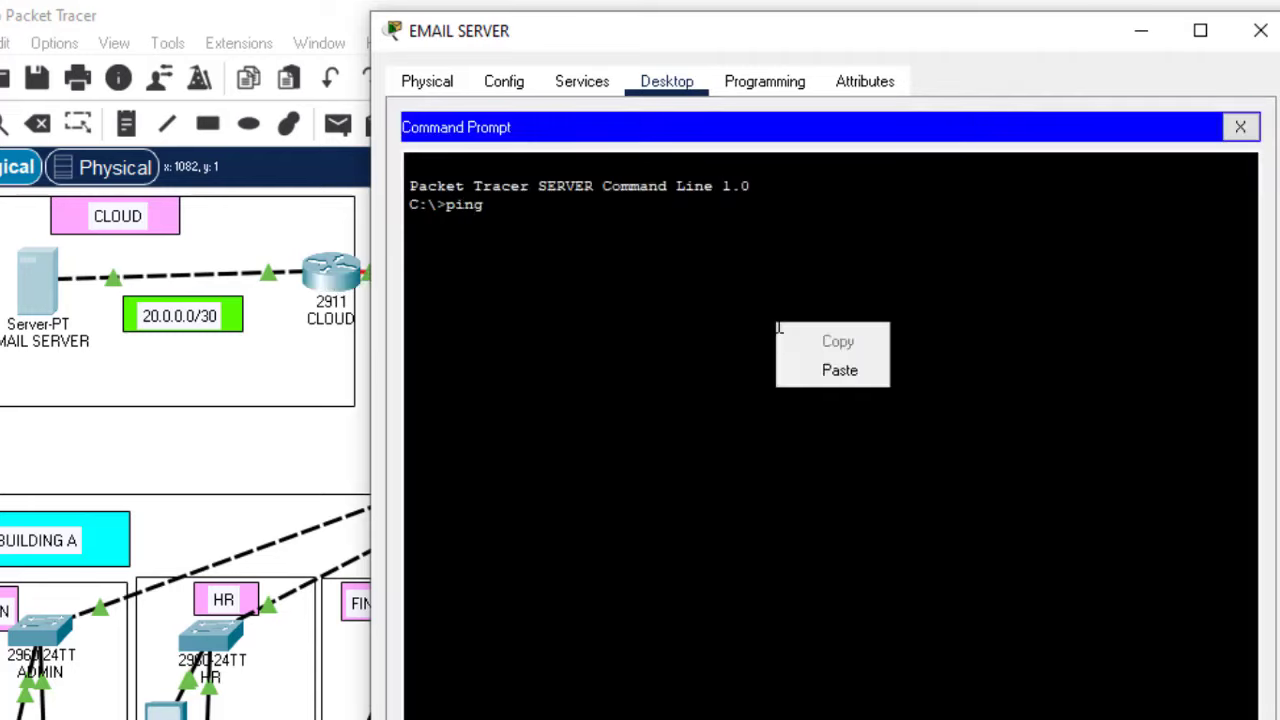
pyautogui.click(825, 371)
pyautogui.press('Return')
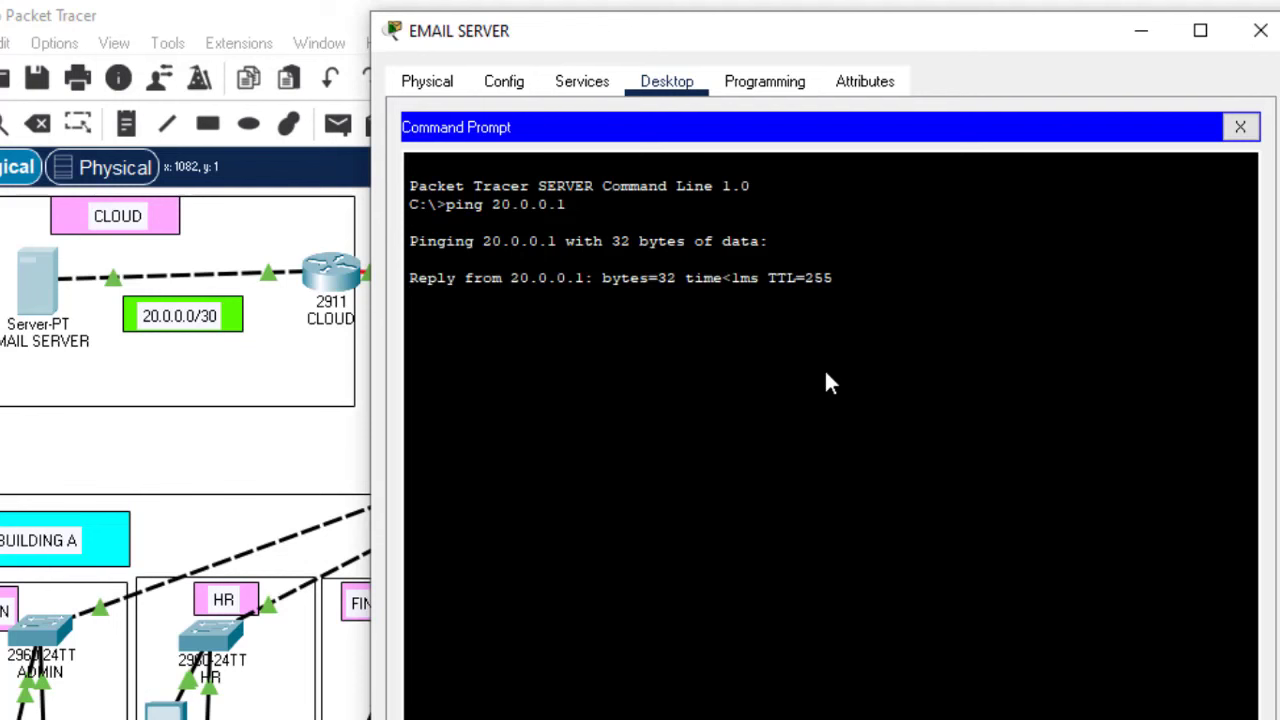
pyautogui.click(1258, 31)
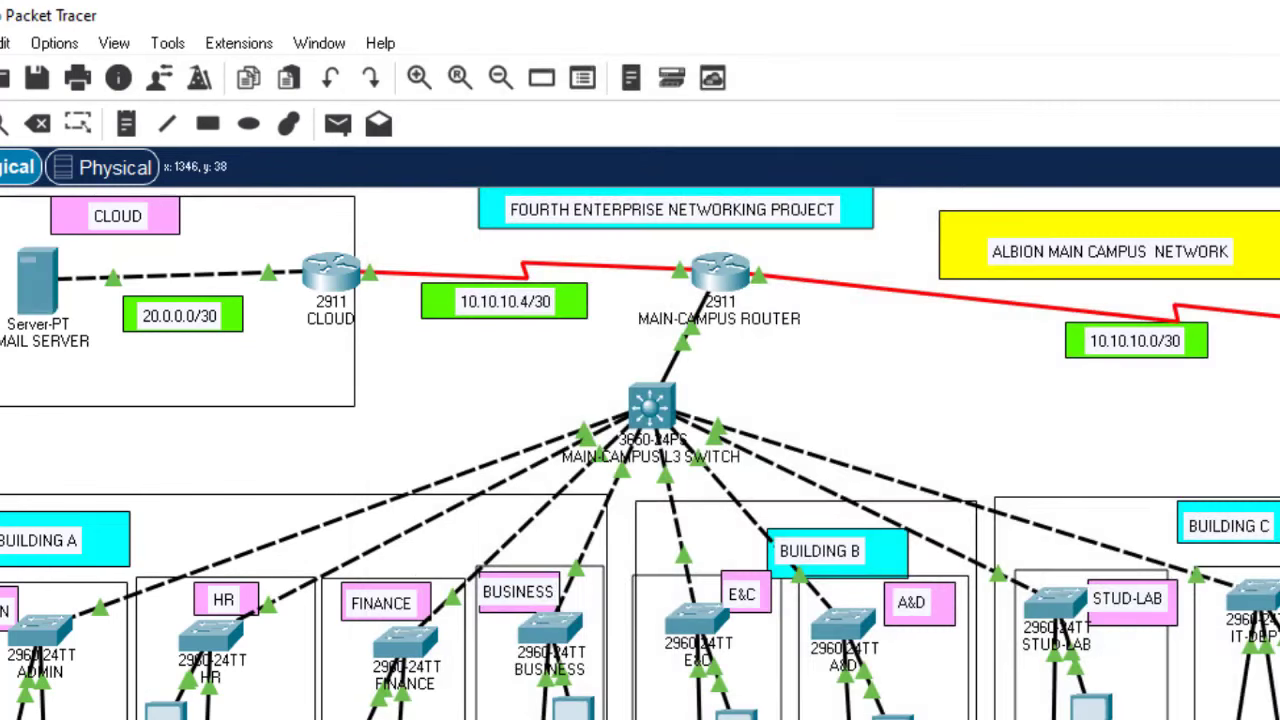
# Step: Go to the branch campus network and open the branch campus router's command line in configuration mode
pyautogui.scroll(-5, 640, 453)
pyautogui.scroll(5, 640, 453)
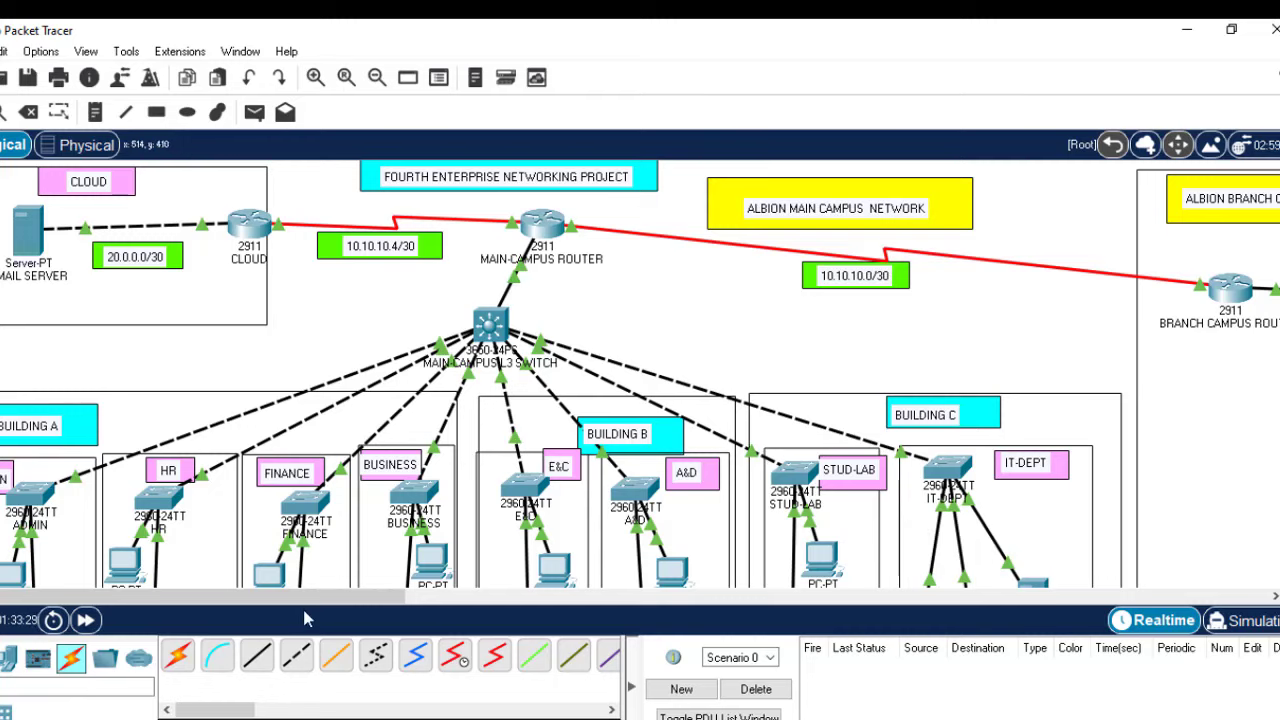
pyautogui.moveTo(305, 605); pyautogui.dragTo(577, 615)
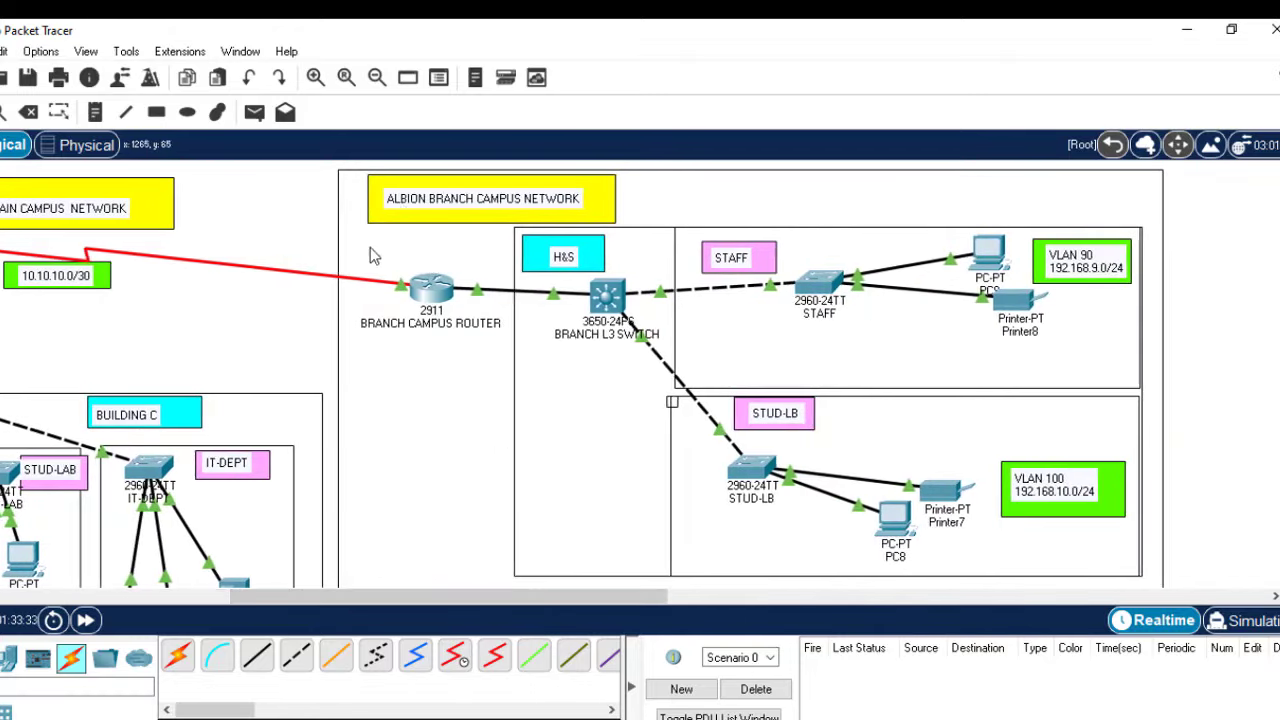
pyautogui.click(430, 300)
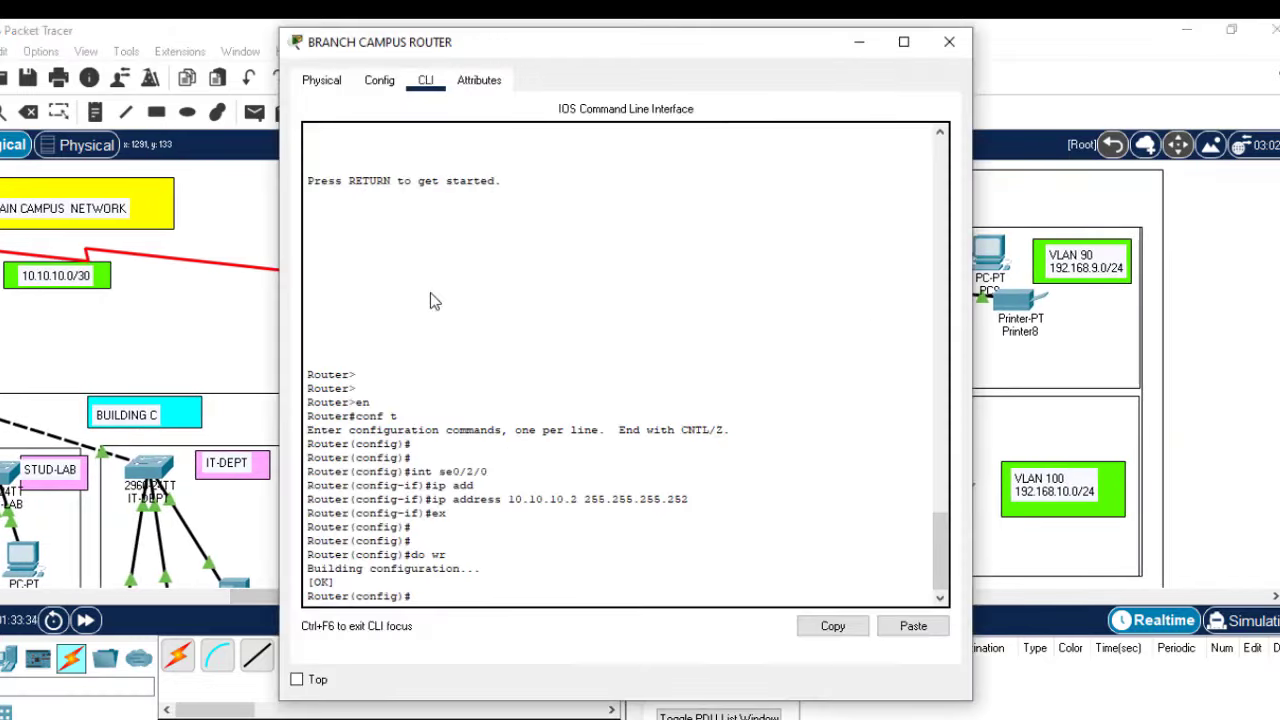
pyautogui.press('Return')
pyautogui.press('Return')
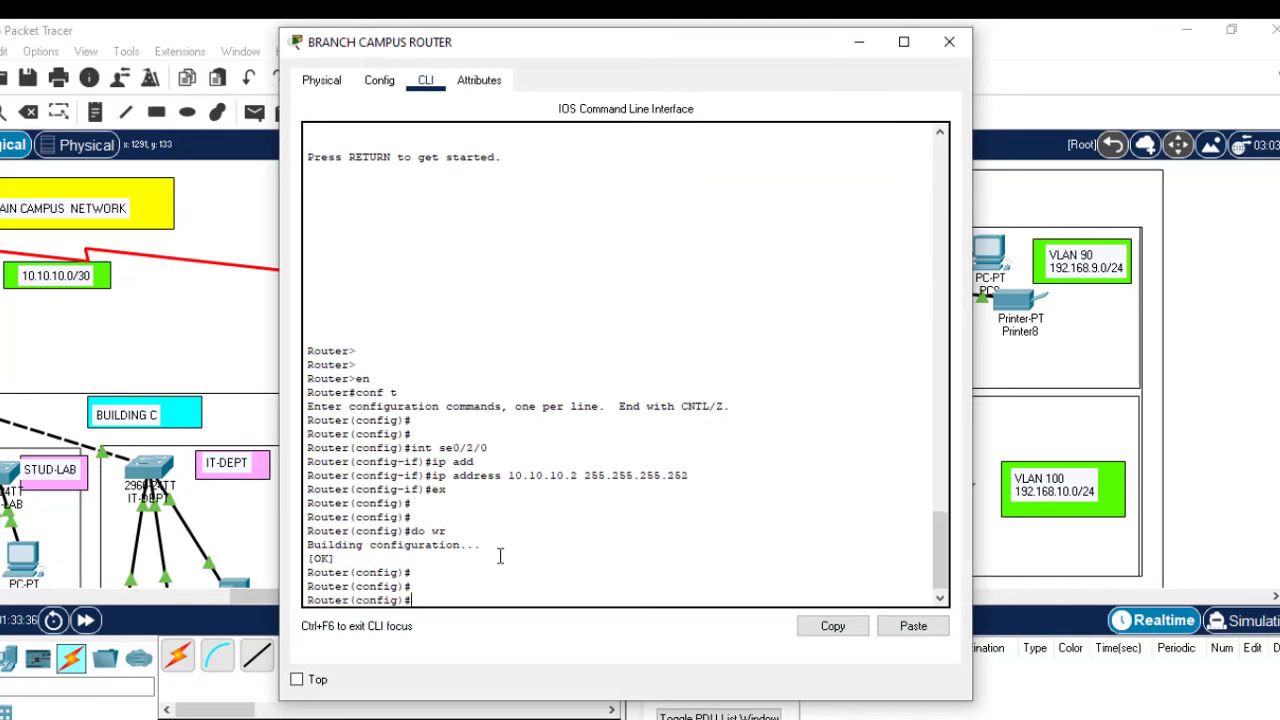
pyautogui.click(866, 43)
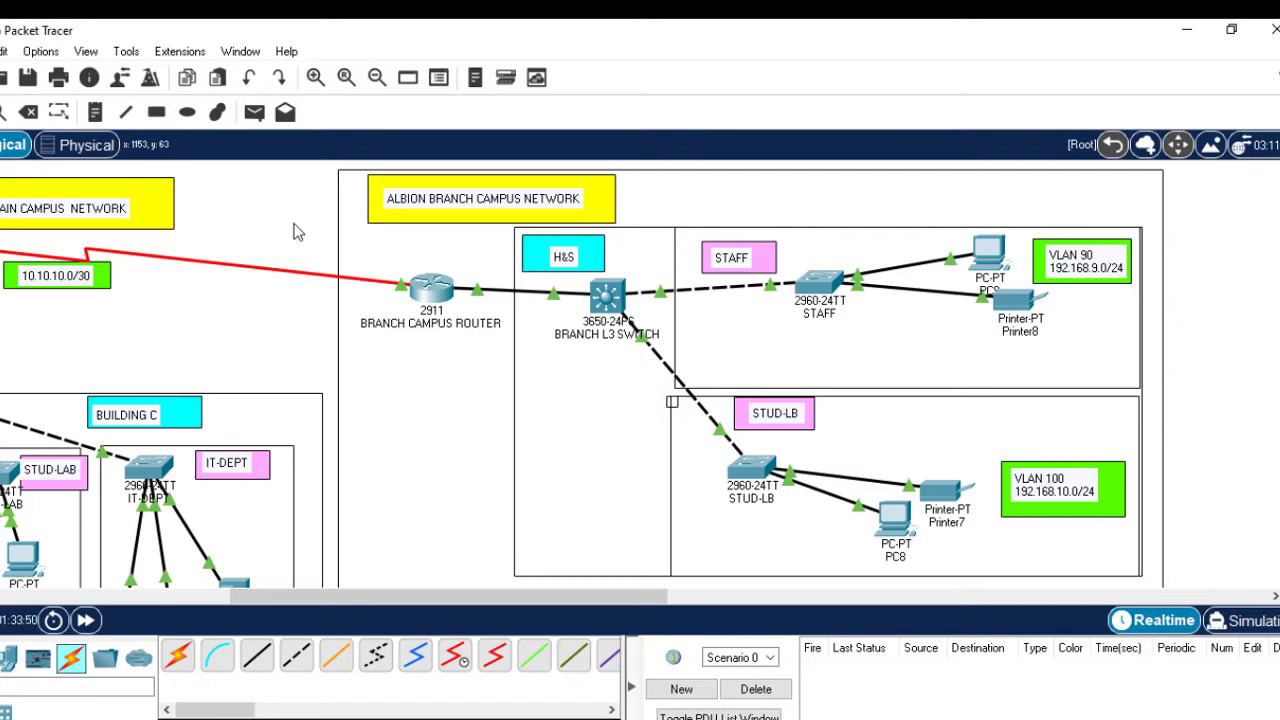
pyautogui.click(437, 293)
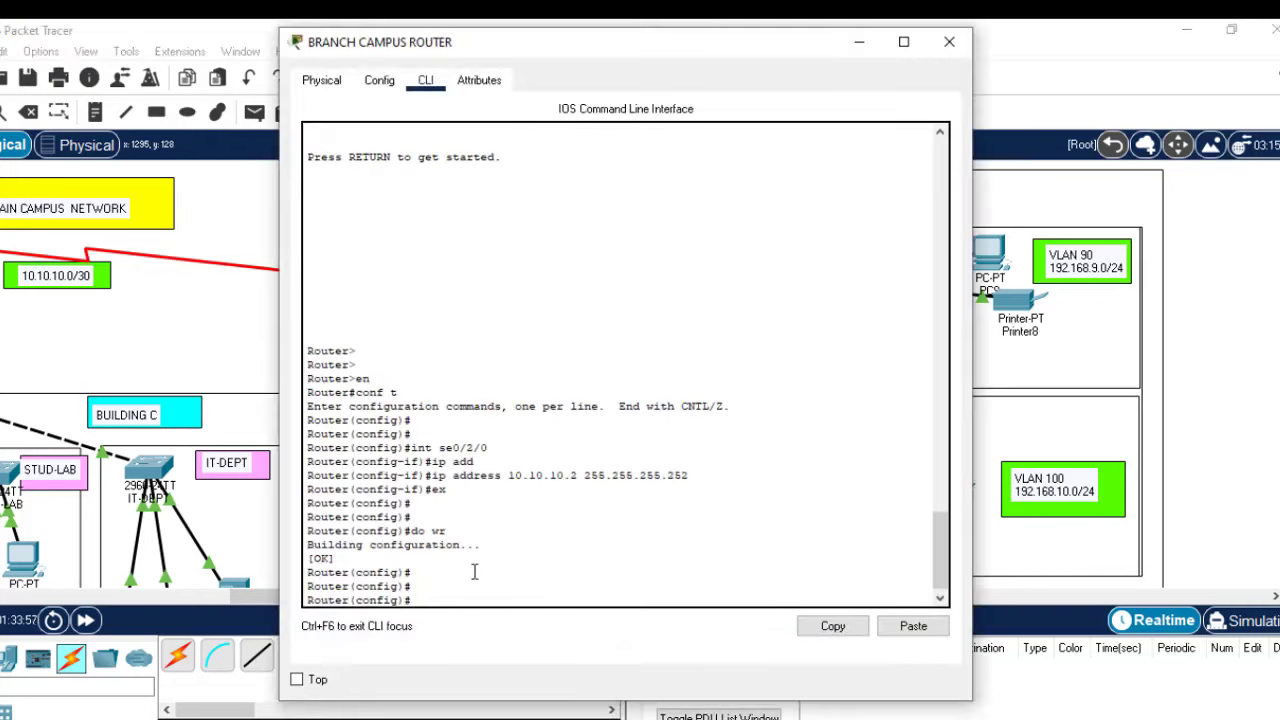
pyautogui.press('Return')
pyautogui.press('Return')
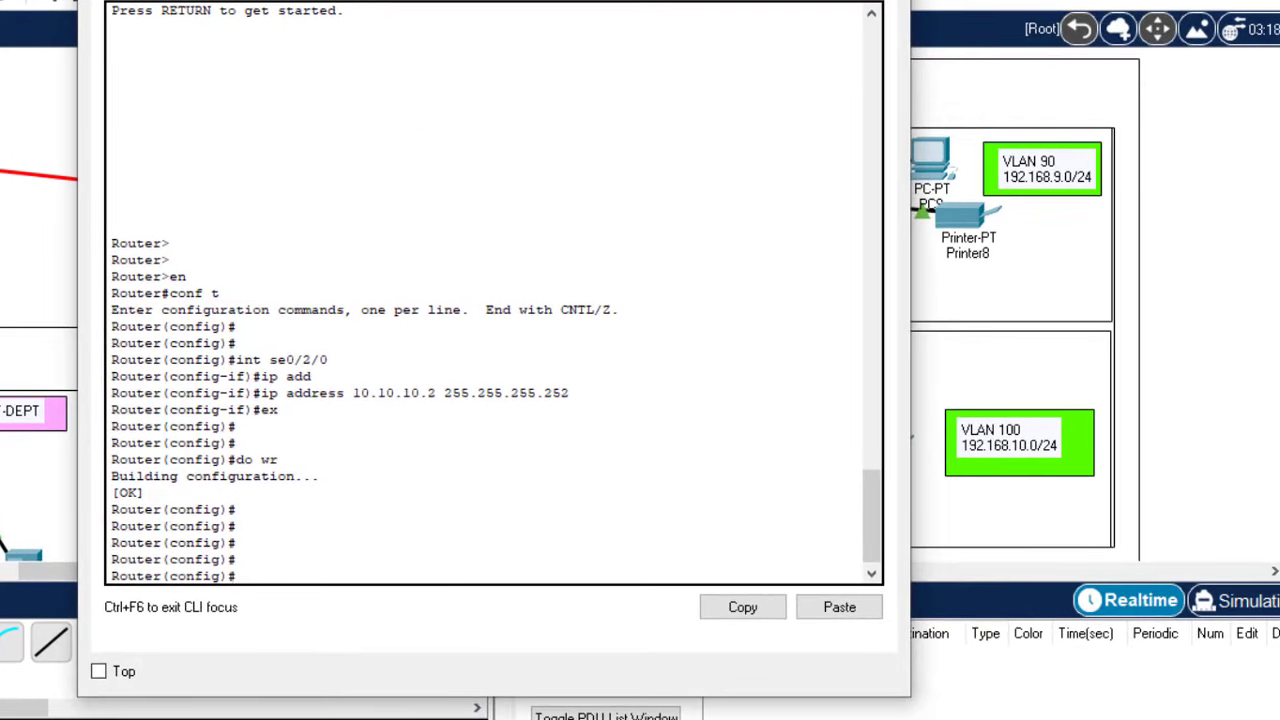
# Step: Check which port links the branch campus router to the branch L3 switch, and return to the router's command line
pyautogui.moveTo(620, 2); pyautogui.dragTo(1049, 29)
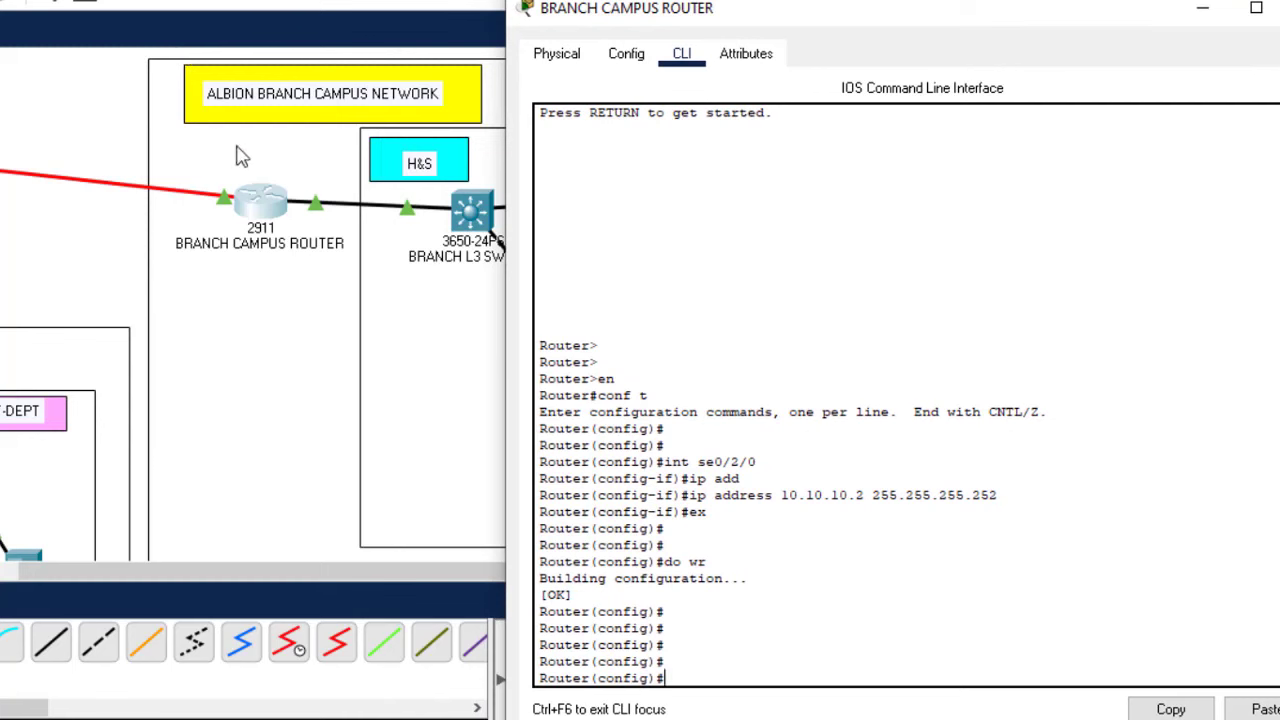
pyautogui.click(118, 132)
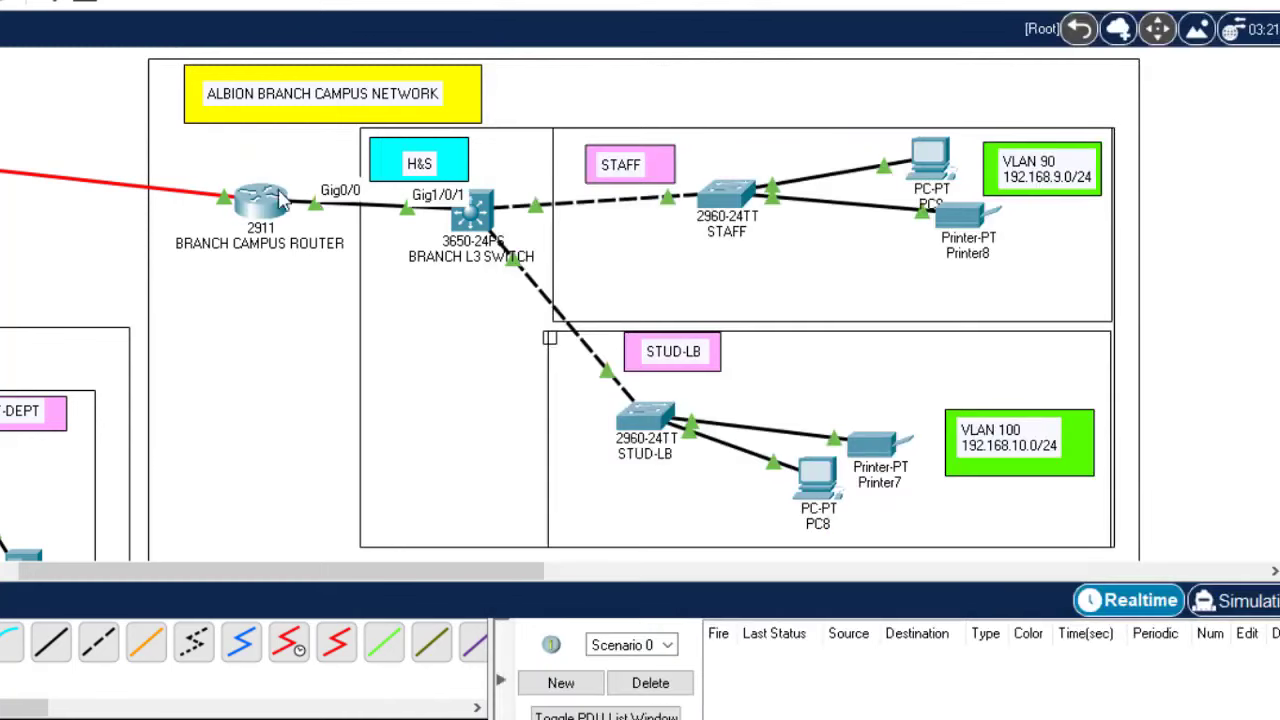
pyautogui.moveTo(249, 217)
pyautogui.click(256, 205)
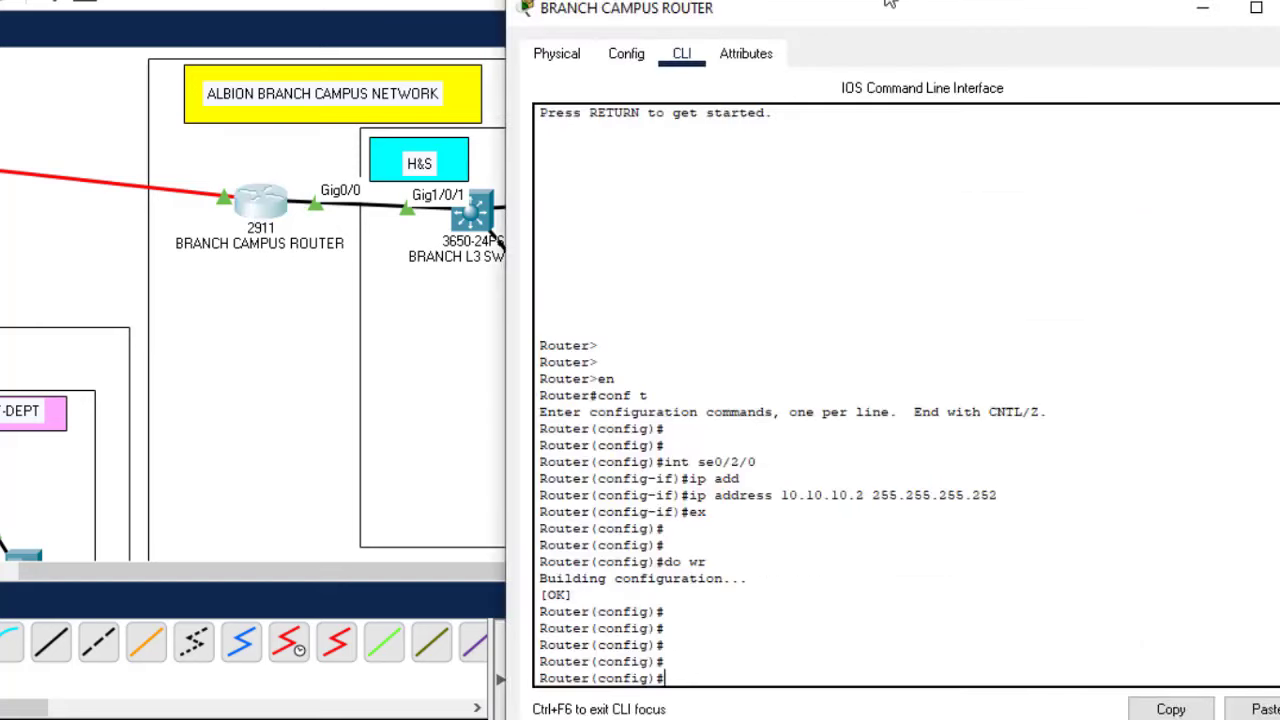
pyautogui.moveTo(931, 20); pyautogui.dragTo(741, 0)
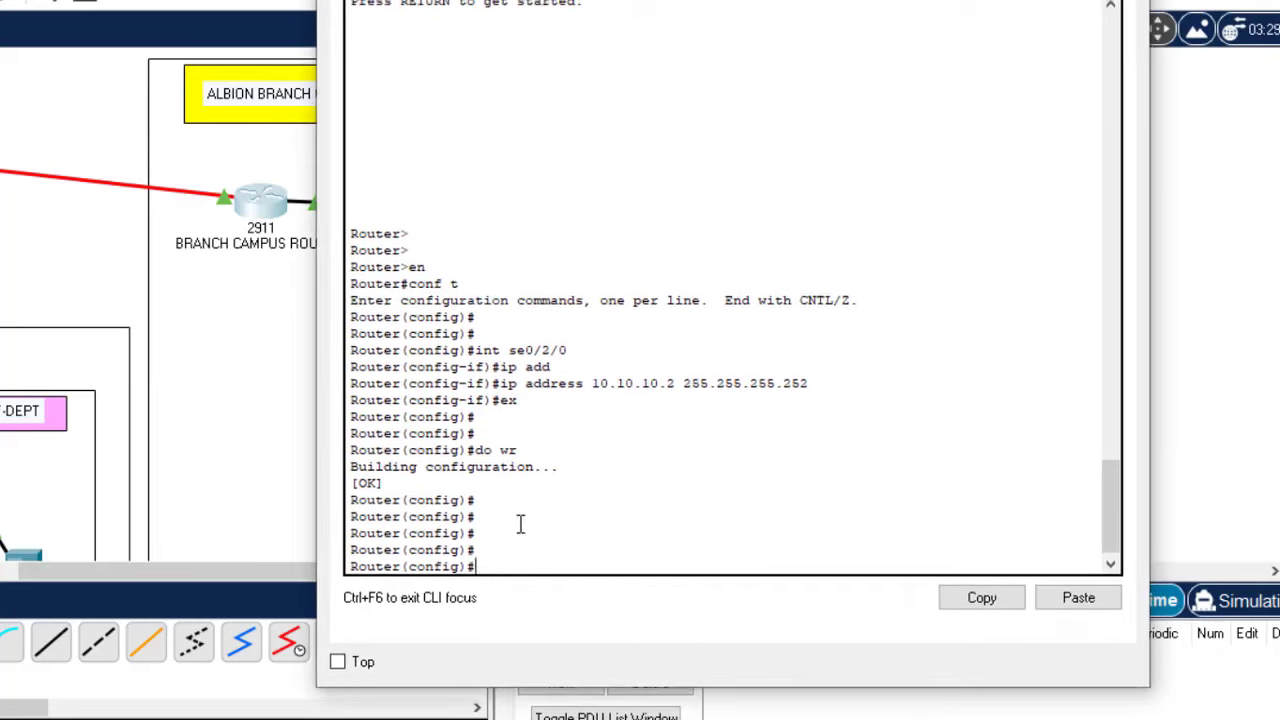
# Step: Create subinterface gig0/0.90 on the branch campus router for the staff VLAN
pyautogui.write('int gig0/0')
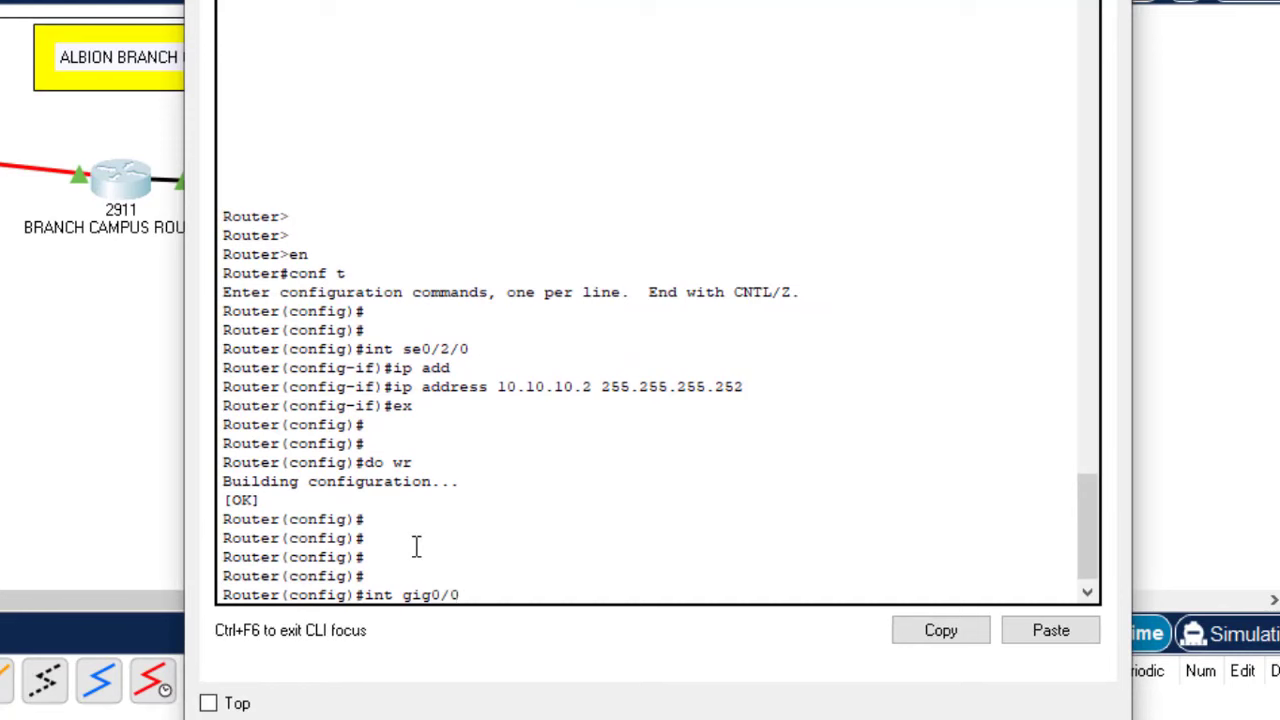
pyautogui.write('.90')
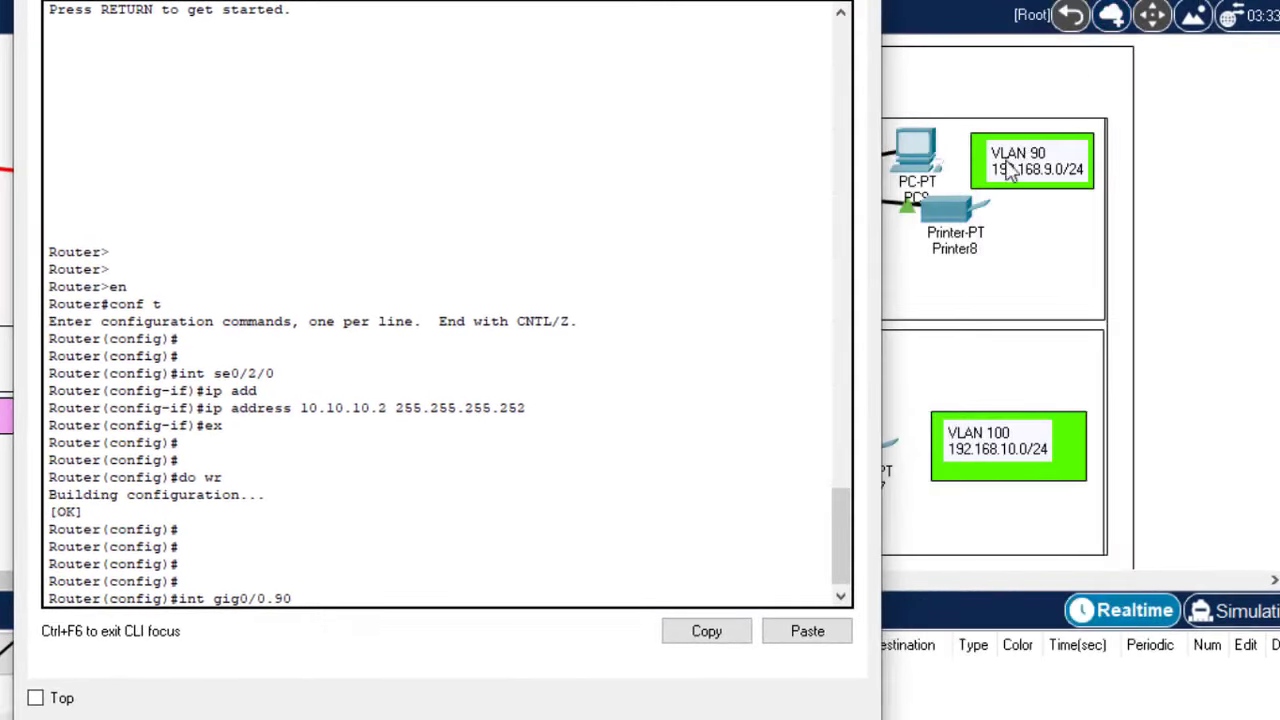
pyautogui.press('Return')
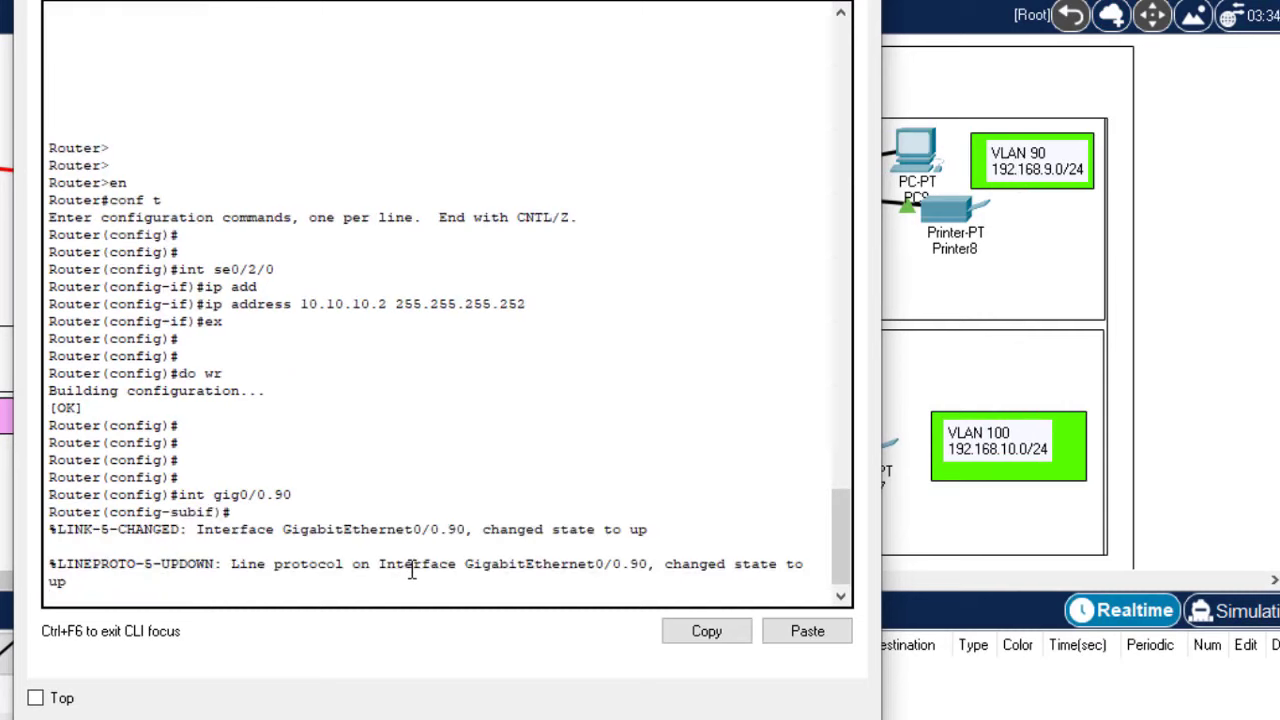
pyautogui.press('Return')
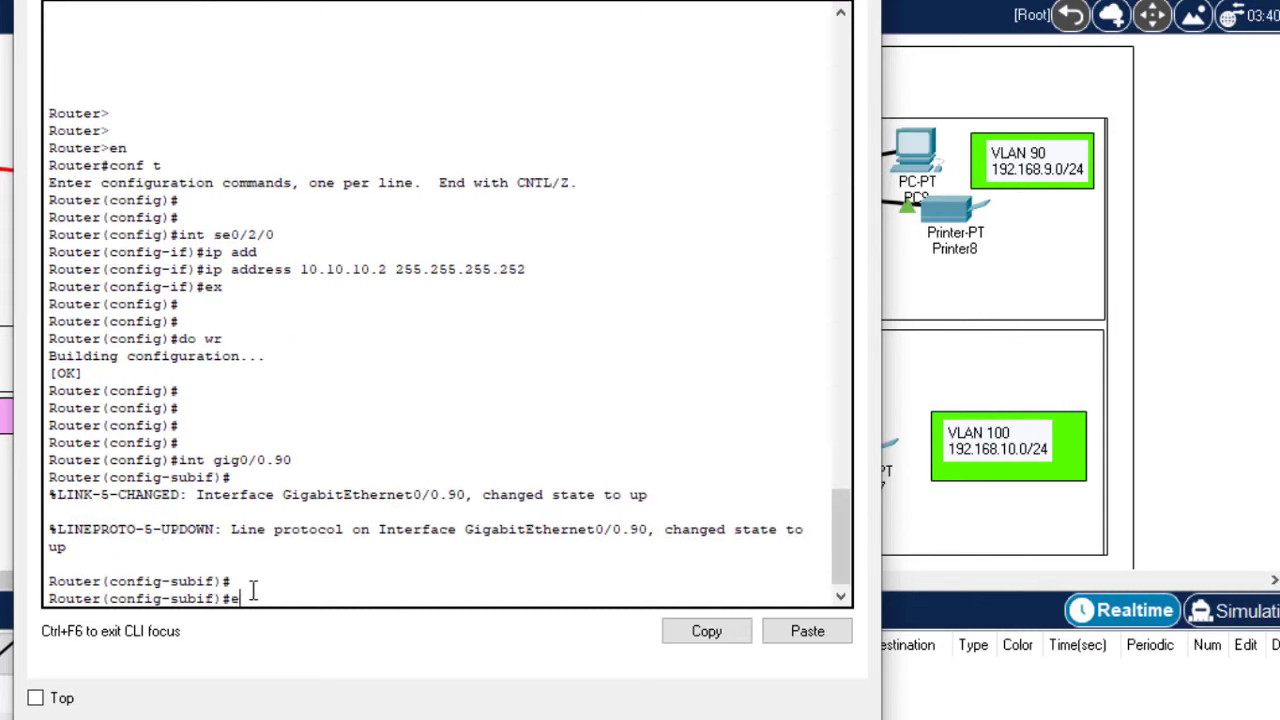
# Step: Set the encapsulation of subinterface gig0/0.90 to dot1Q with VLAN 90
pyautogui.write('enc')
pyautogui.press('Tab')
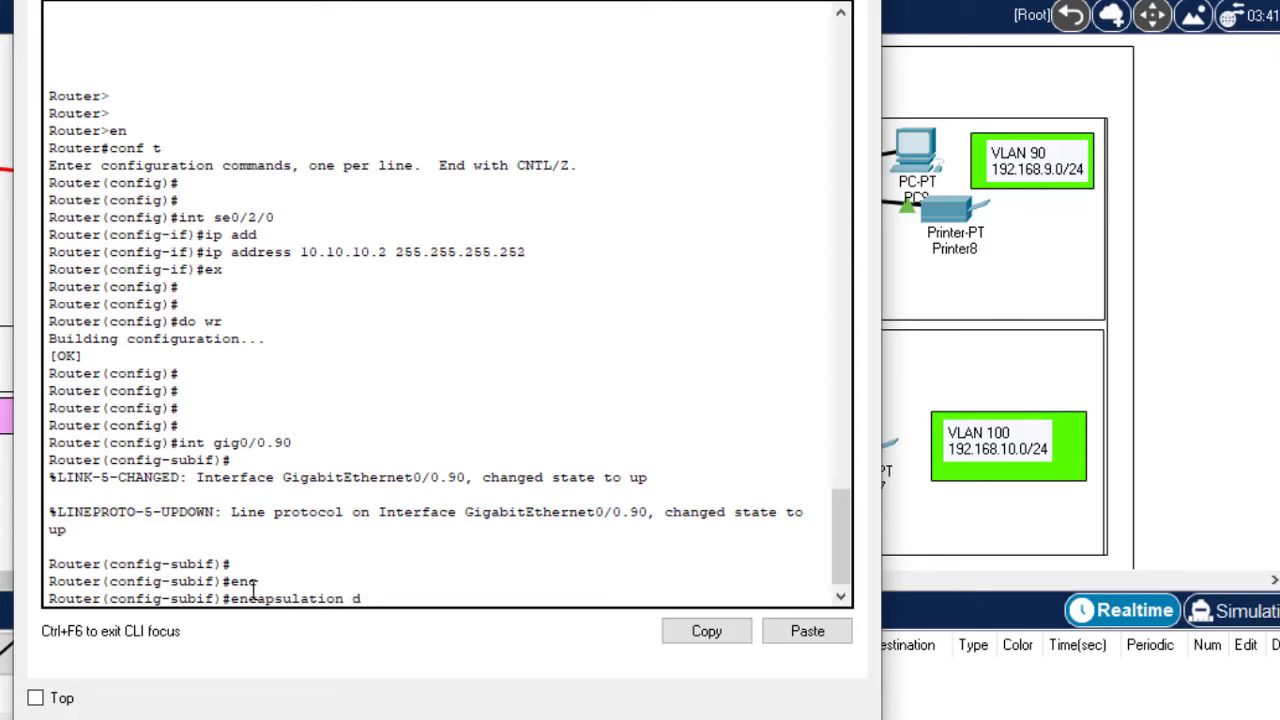
pyautogui.write('d')
pyautogui.press('Tab')
pyautogui.write('9')
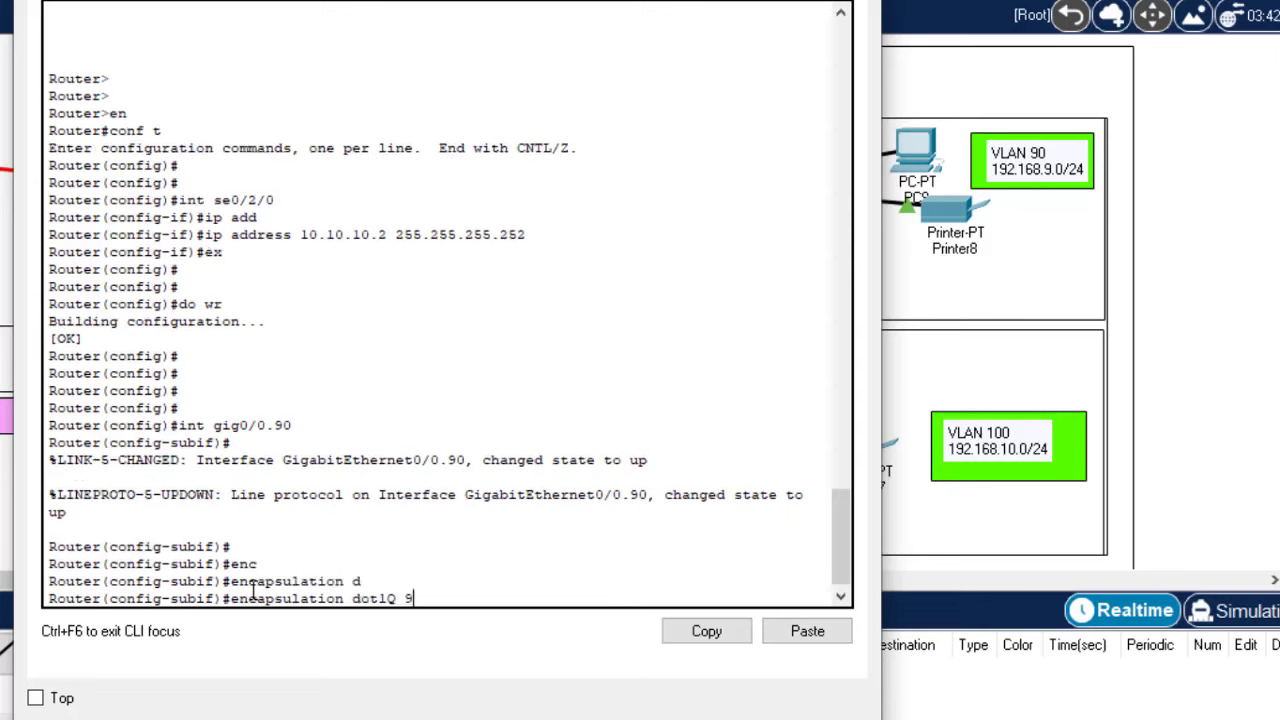
pyautogui.write('0')
pyautogui.press('Return')
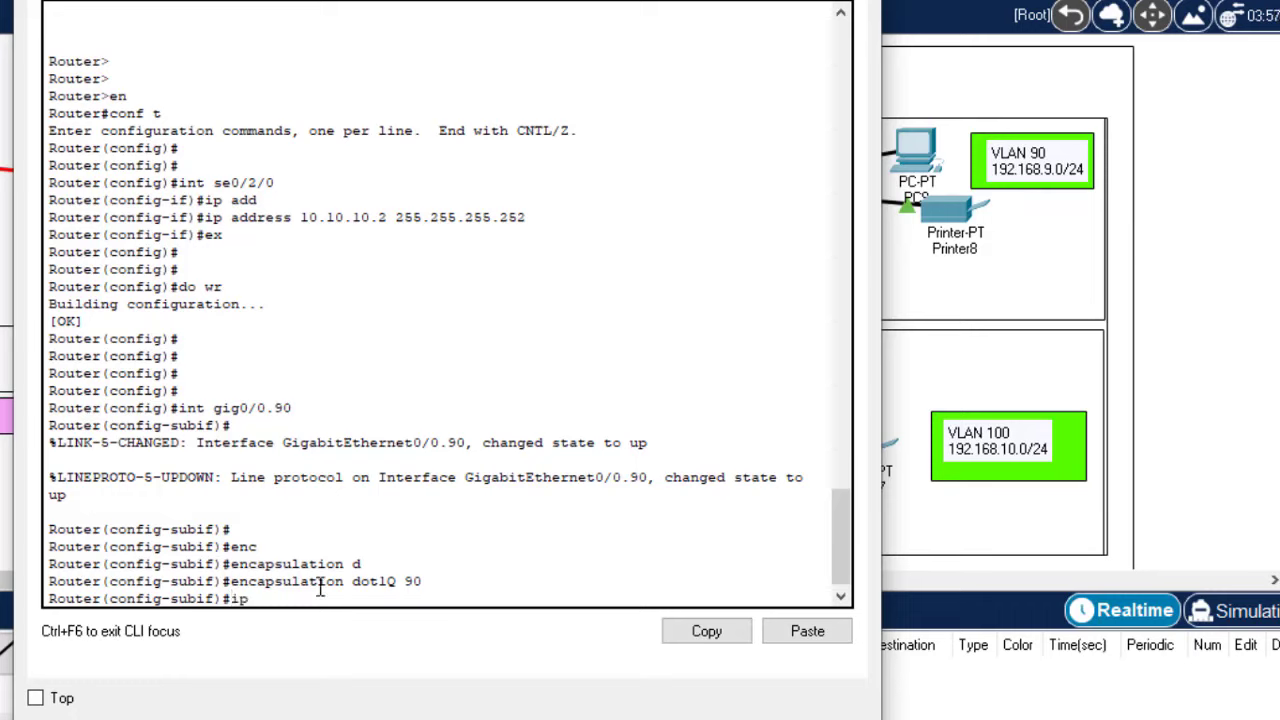
# Step: Assign IP address 192.168.9.1 with mask 255.255.255.0 to subinterface gig0/0.90 and exit its configuration
pyautogui.press('Tab')
pyautogui.write('1')
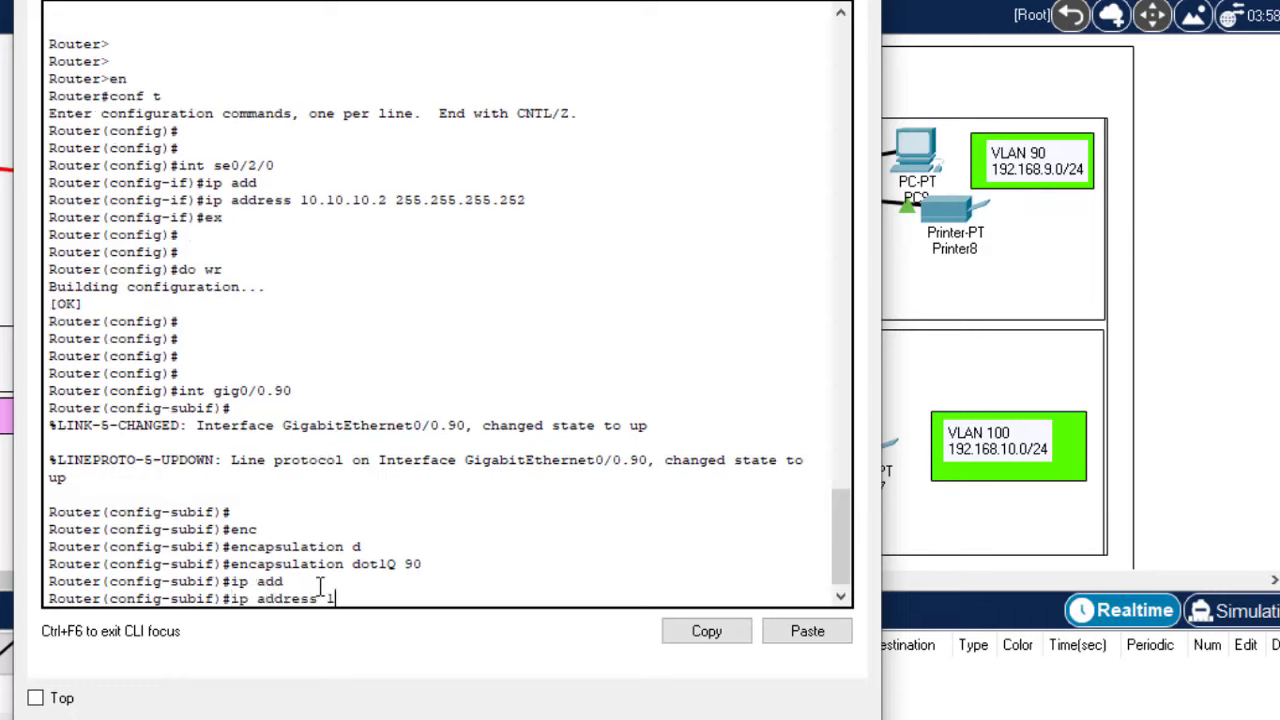
pyautogui.write('92.168.9')
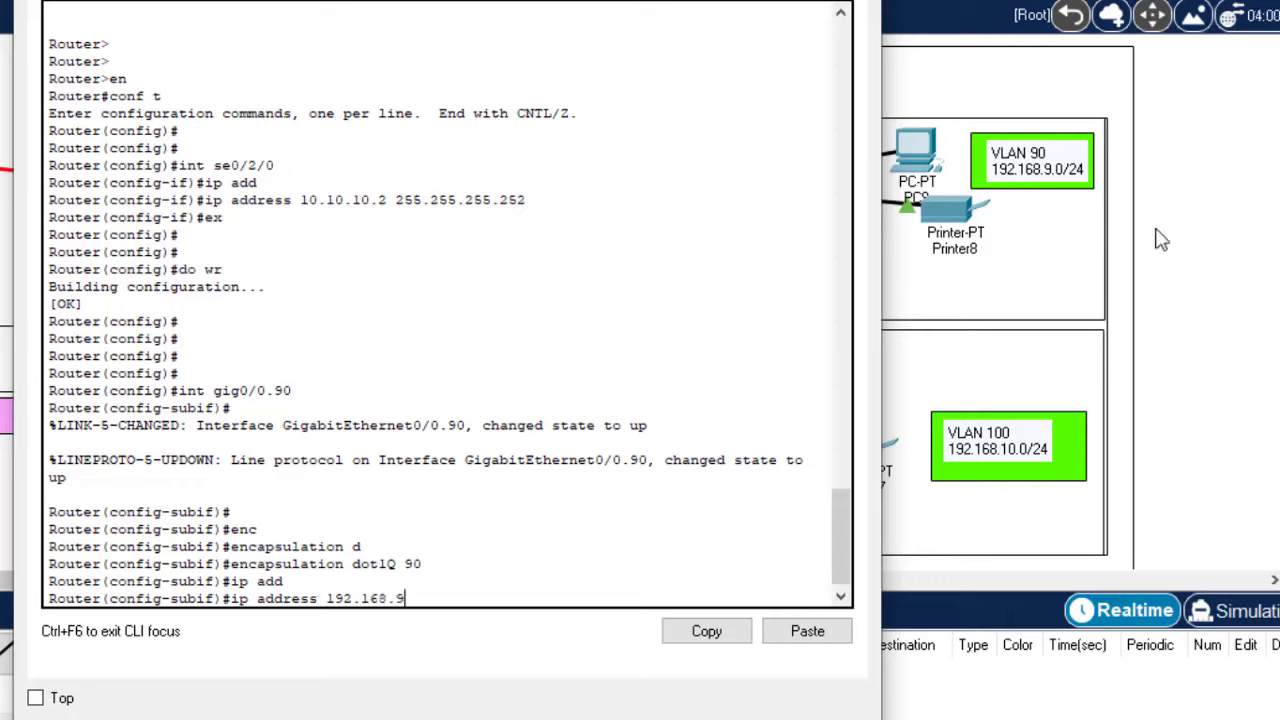
pyautogui.write('.1 255')
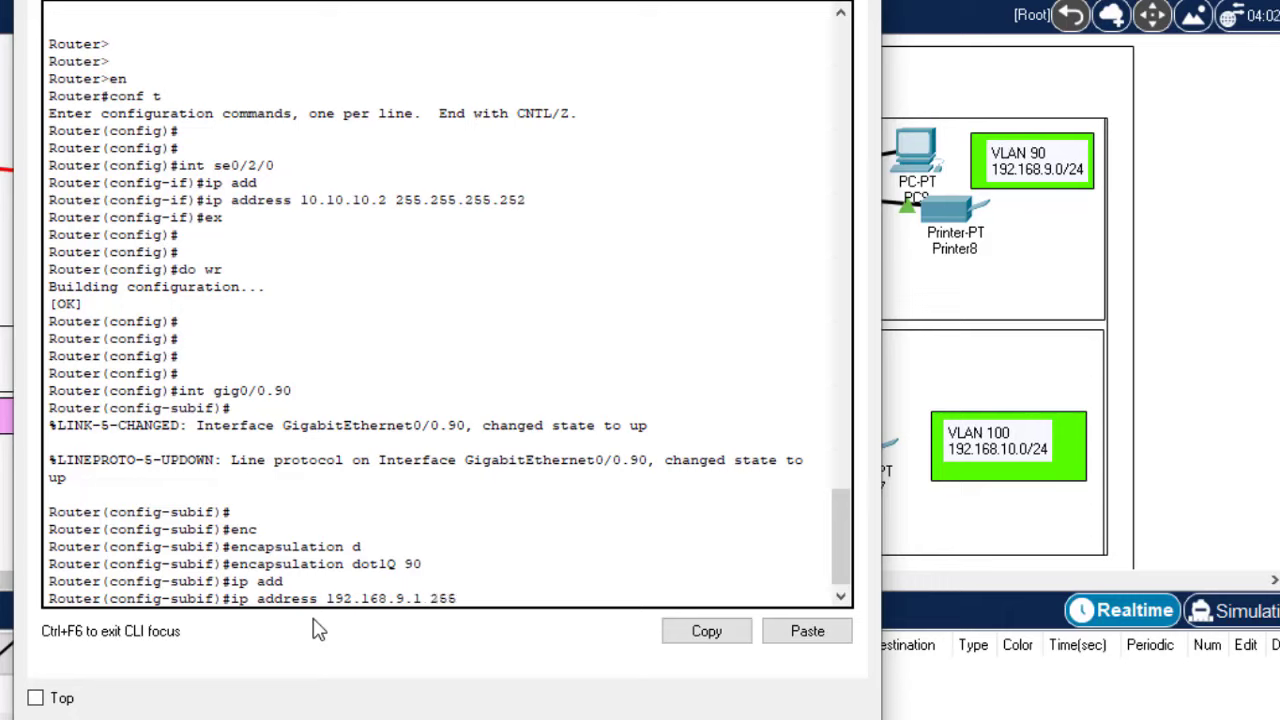
pyautogui.write('.255.255.250')
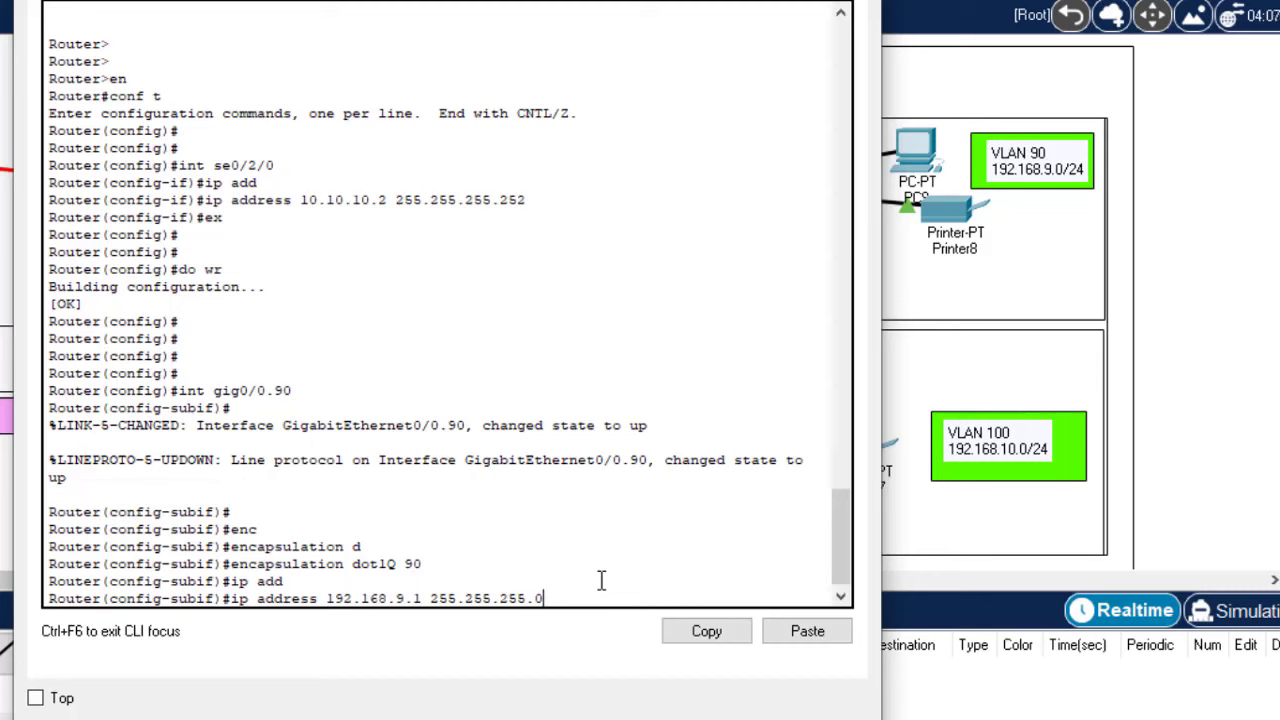
pyautogui.press('Return')
pyautogui.write('ex')
pyautogui.press('Return')
pyautogui.press('Return')
pyautogui.press('Return')
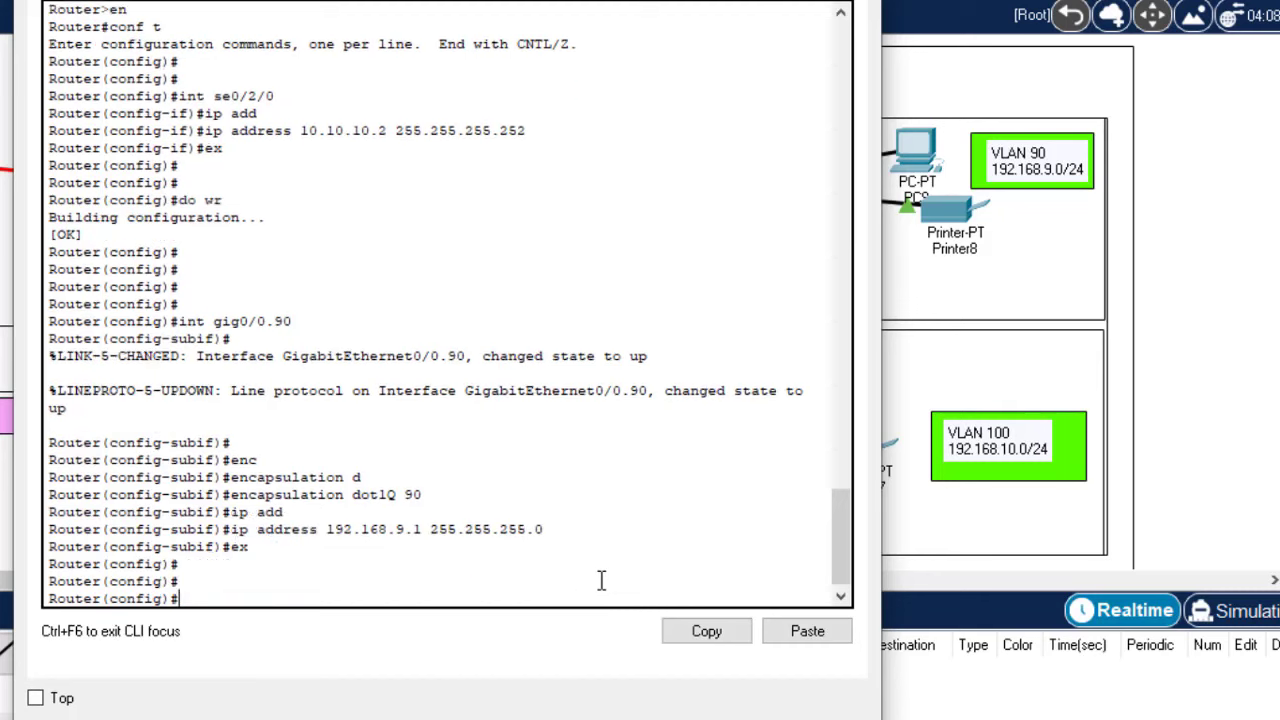
# Step: Create subinterface gig0/0.100 on the branch campus router by reusing the earlier interface command
pyautogui.press('Up')
pyautogui.press('Up')
pyautogui.press('Up')
pyautogui.press('Up')
pyautogui.press('Up')
pyautogui.press('Up')
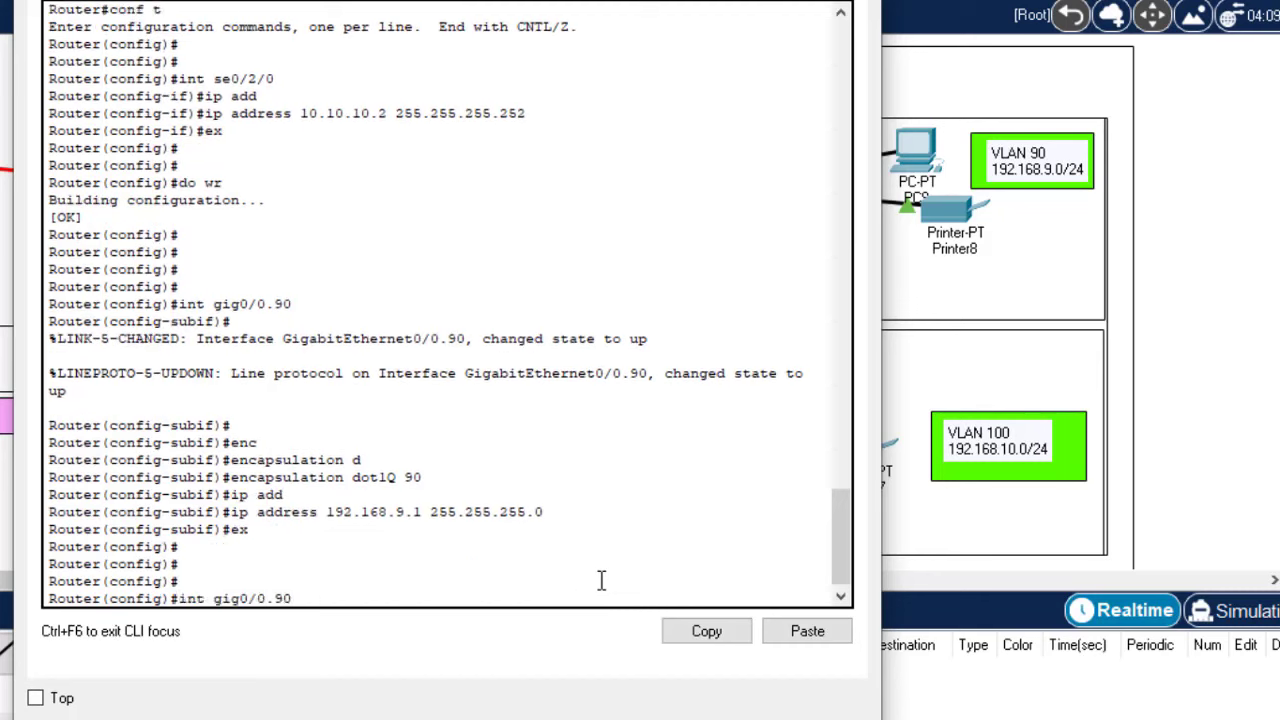
pyautogui.press('Left')
pyautogui.press('BackSpace')
pyautogui.write('1')
pyautogui.press('Return')
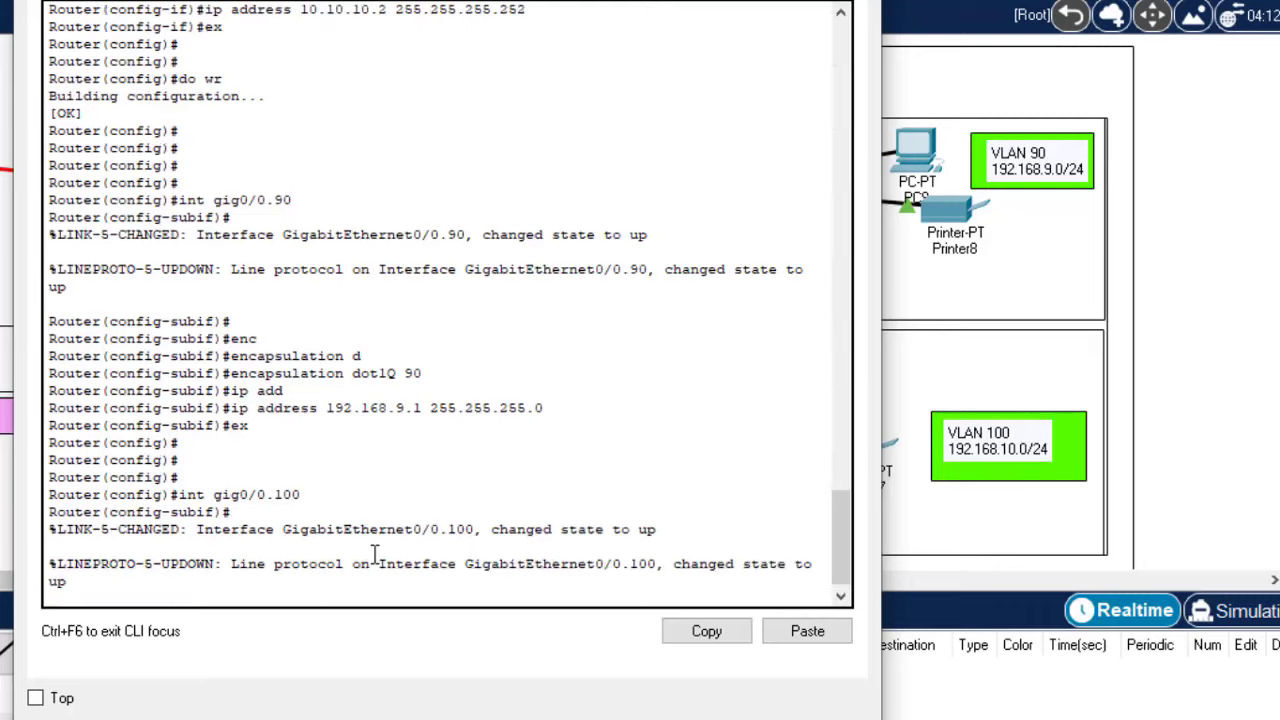
pyautogui.press('Return')
# Step: Set the encapsulation of subinterface gig0/0.100 to dot1Q with VLAN 100
pyautogui.press('Up')
pyautogui.press('Up')
pyautogui.press('Up')
pyautogui.press('Up')
pyautogui.press('Up')
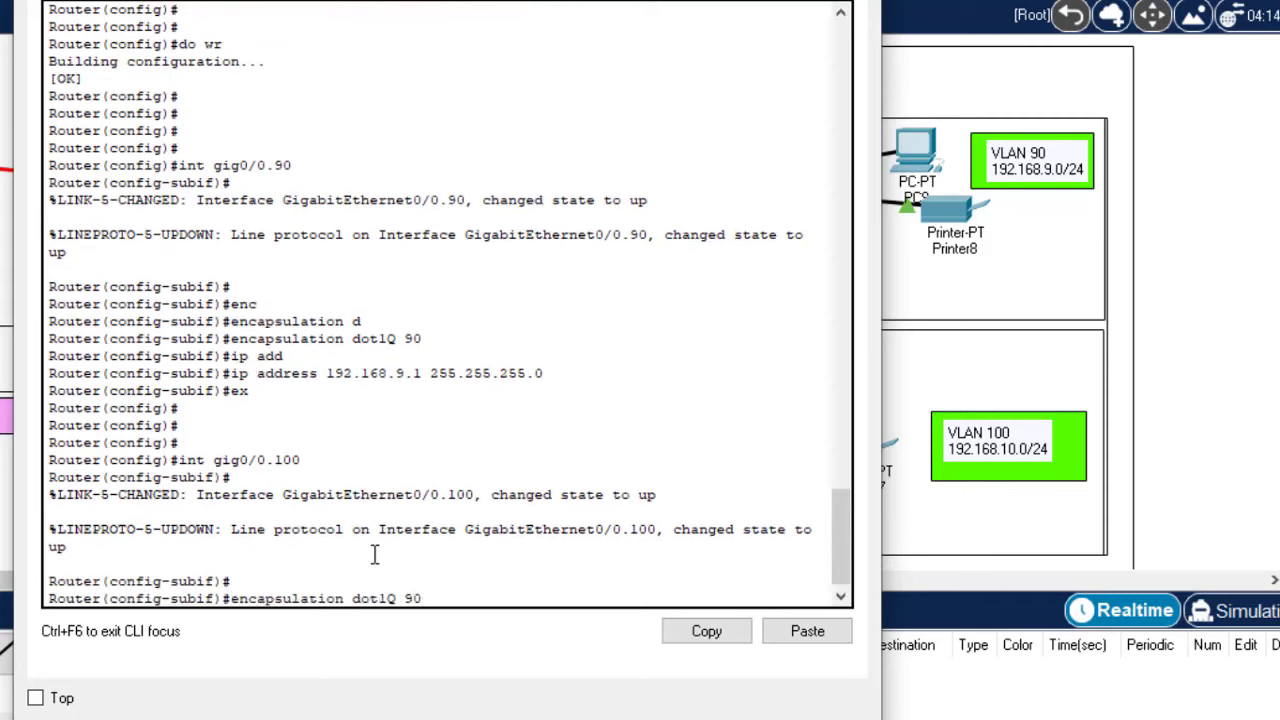
pyautogui.press('BackSpace')
pyautogui.press('BackSpace')
pyautogui.write('10')
# Step: Assign IP address 192.168.10.1 with mask 255.255.255.0 to subinterface gig0/0.100 by reusing the earlier address command
pyautogui.press('Up')
pyautogui.press('Up')
pyautogui.press('Up')
pyautogui.press('Up')
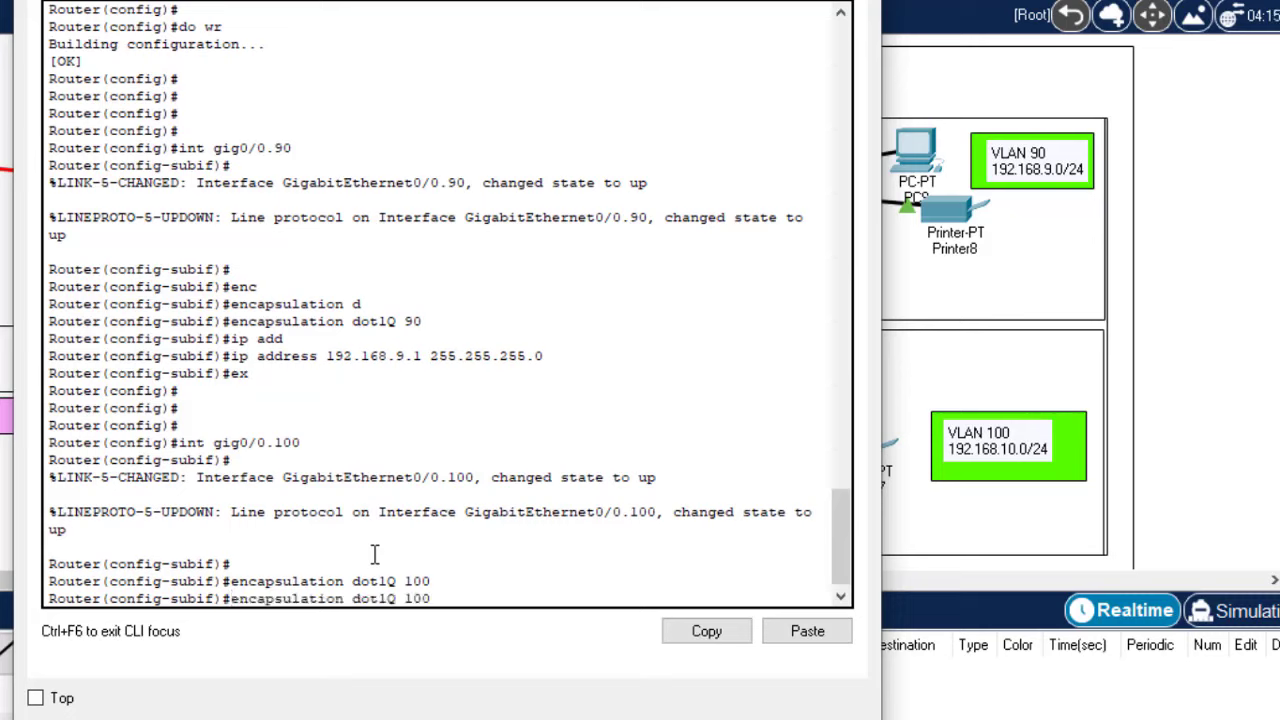
pyautogui.press('Left')
pyautogui.press('Left')
pyautogui.press('Left')
pyautogui.press('Left')
pyautogui.press('Left')
pyautogui.press('Left')
pyautogui.press('Left')
pyautogui.press('Left')
pyautogui.press('Left')
pyautogui.press('Left')
pyautogui.press('Left')
pyautogui.press('Left')
pyautogui.press('Left')
pyautogui.press('Left')
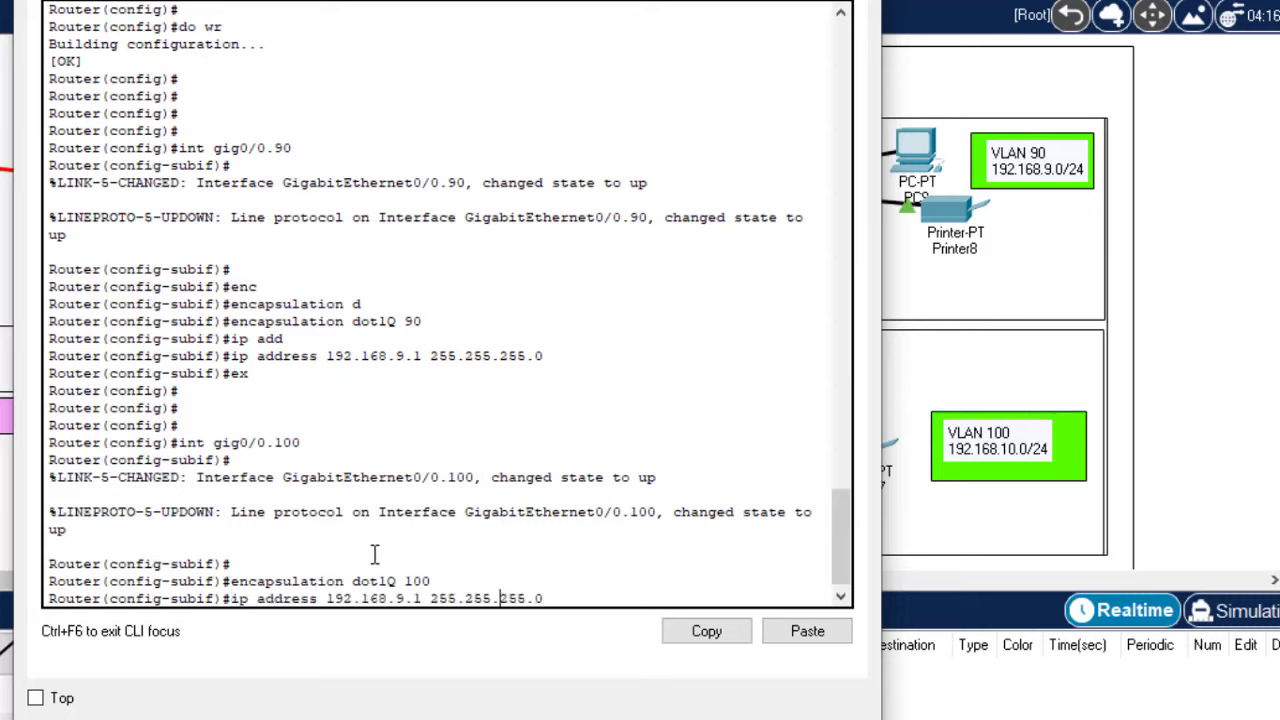
pyautogui.press('BackSpace')
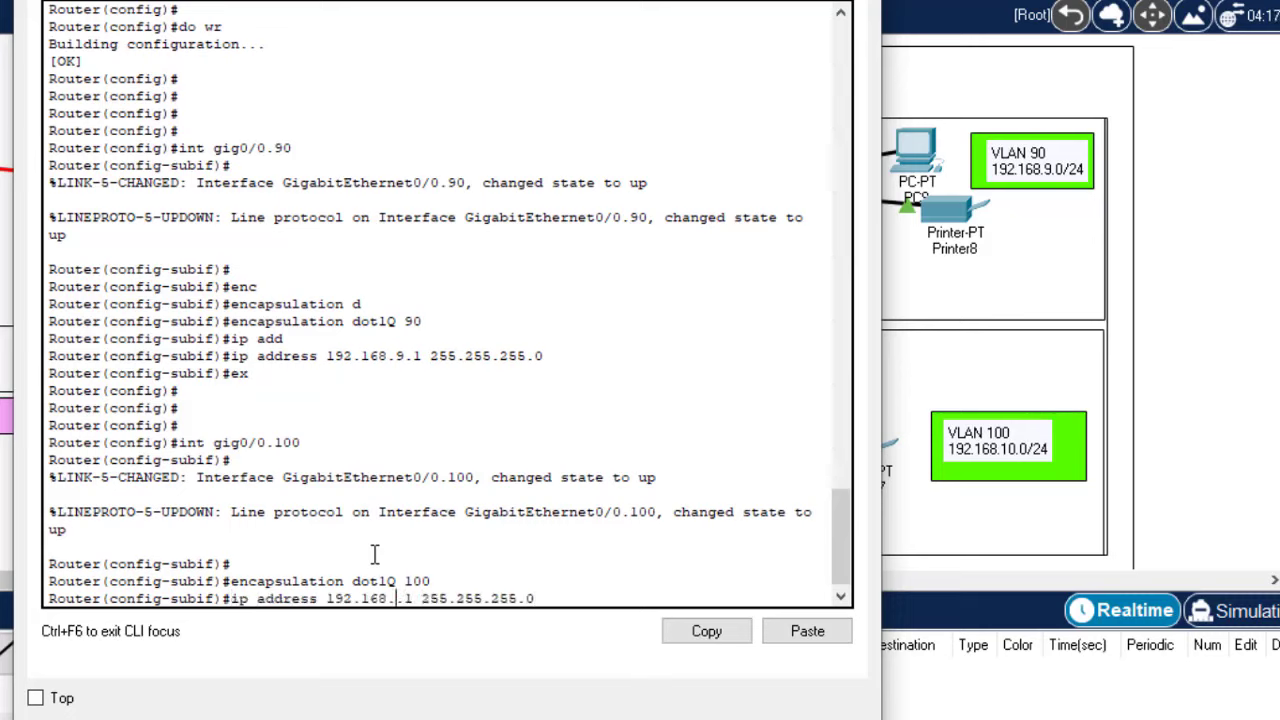
pyautogui.write('10')
pyautogui.press('Return')
pyautogui.press('Return')
pyautogui.press('Return')
pyautogui.press('Return')
# Step: Exit the gig0/0.100 subinterface configuration and save the branch campus router's configuration with do wr
pyautogui.write('ex')
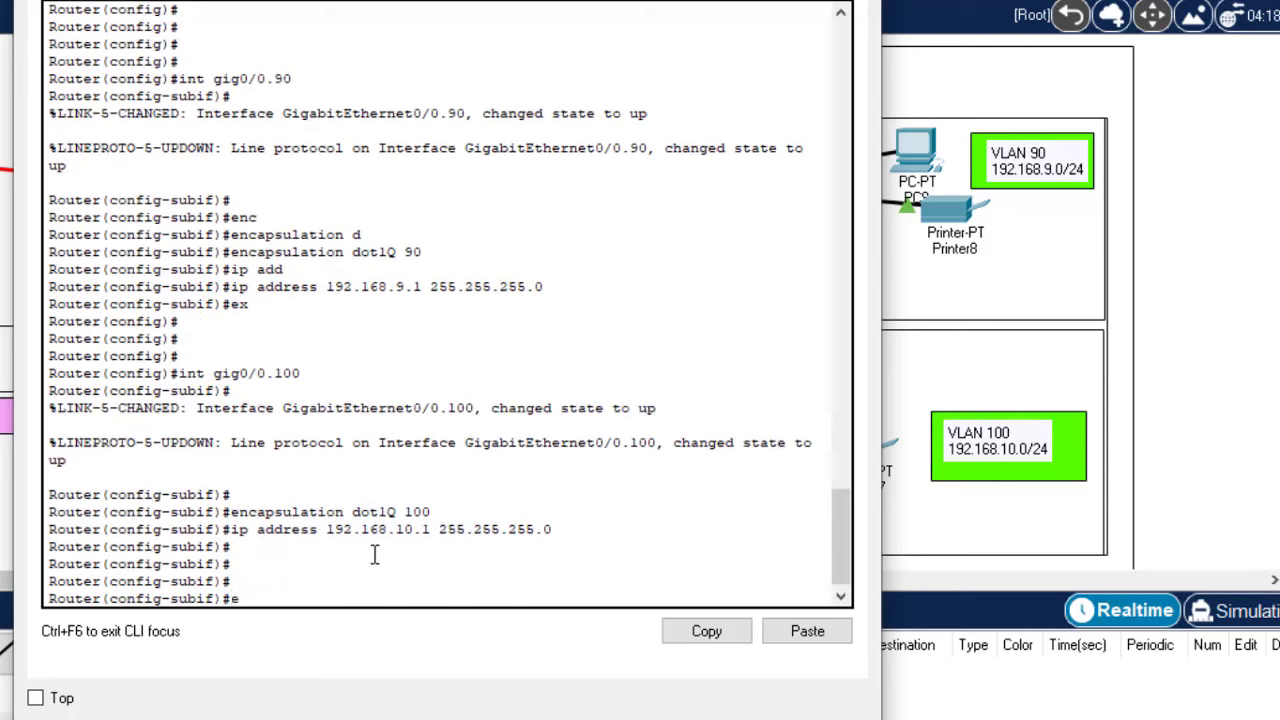
pyautogui.press('Return')
pyautogui.press('Return')
pyautogui.press('Return')
pyautogui.press('Return')
pyautogui.write('do wr')
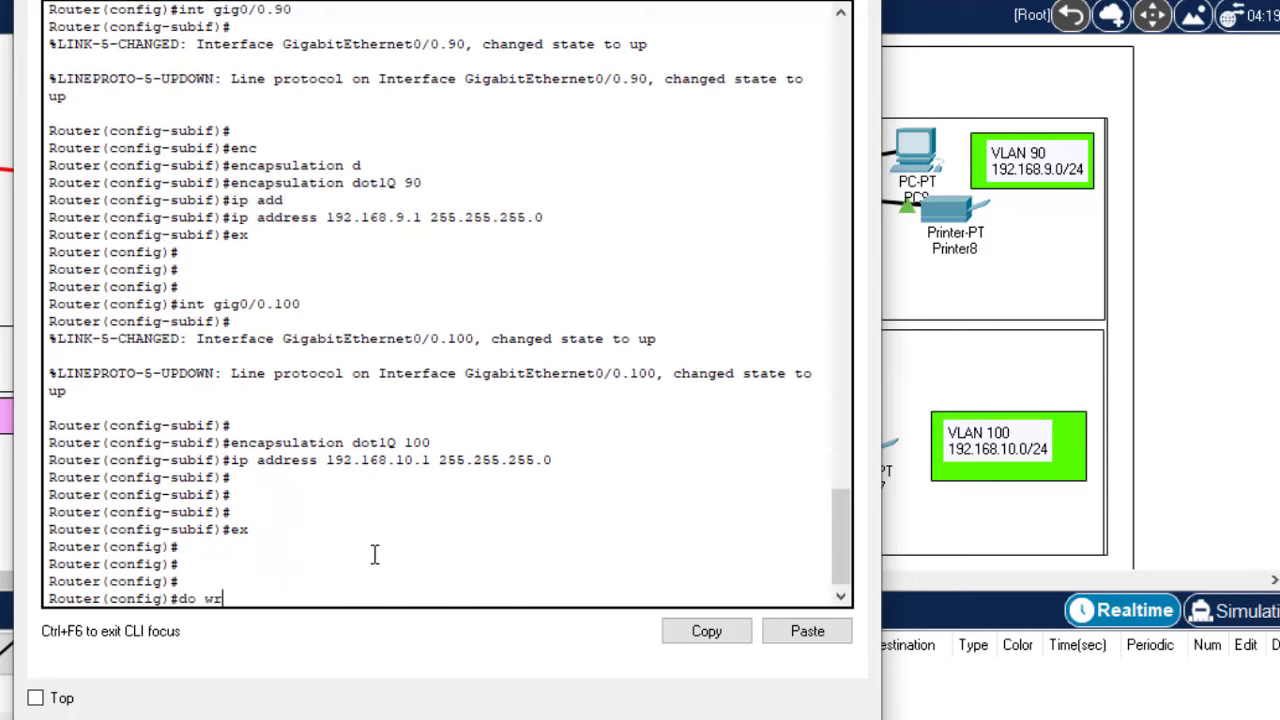
pyautogui.press('Return')
pyautogui.press('Return')
pyautogui.press('Return')
pyautogui.press('Return')
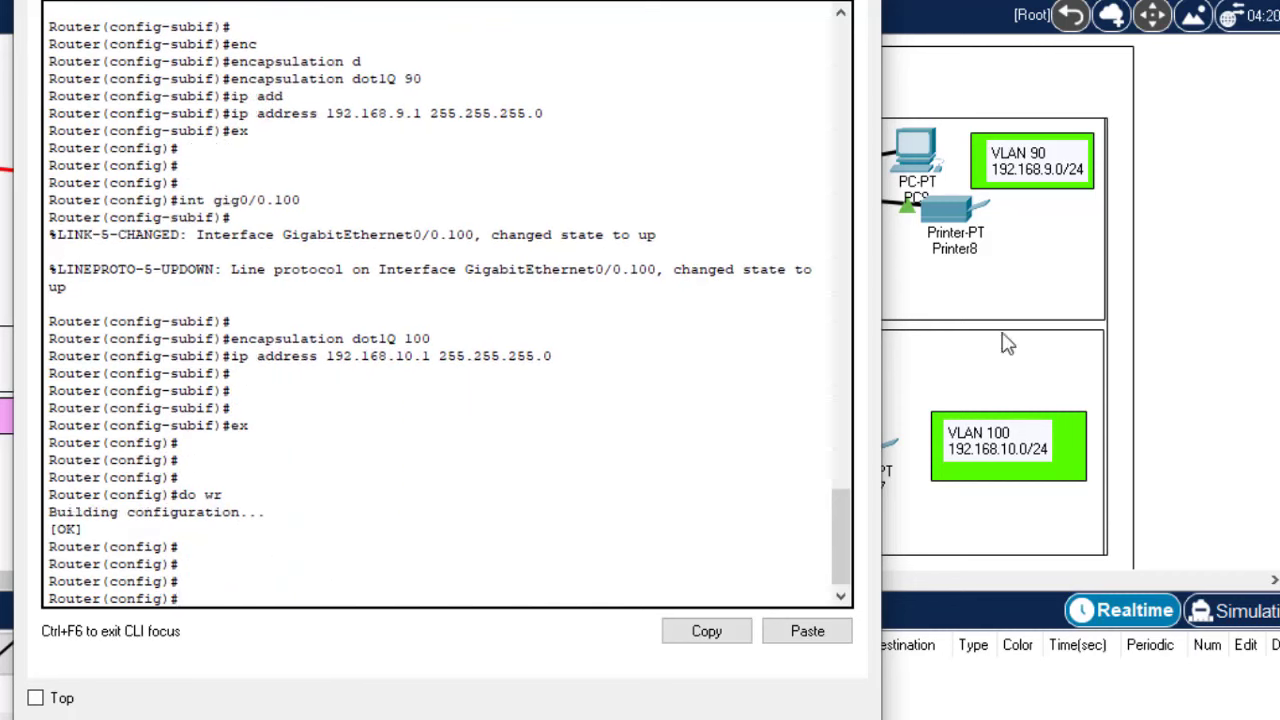
# Step: Enable the DHCP service on the branch campus router with the service dhcp command
pyautogui.moveTo(604, 0); pyautogui.dragTo(635, 0)
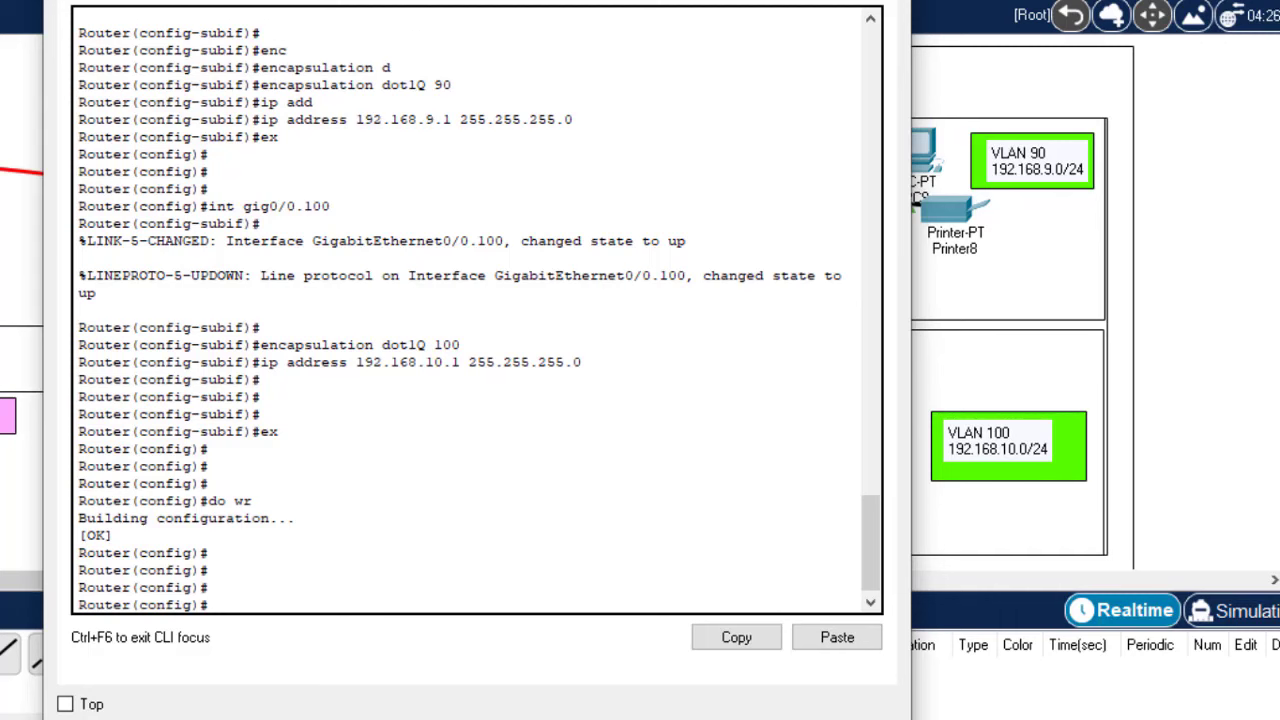
pyautogui.moveTo(540, 0); pyautogui.dragTo(547, 0)
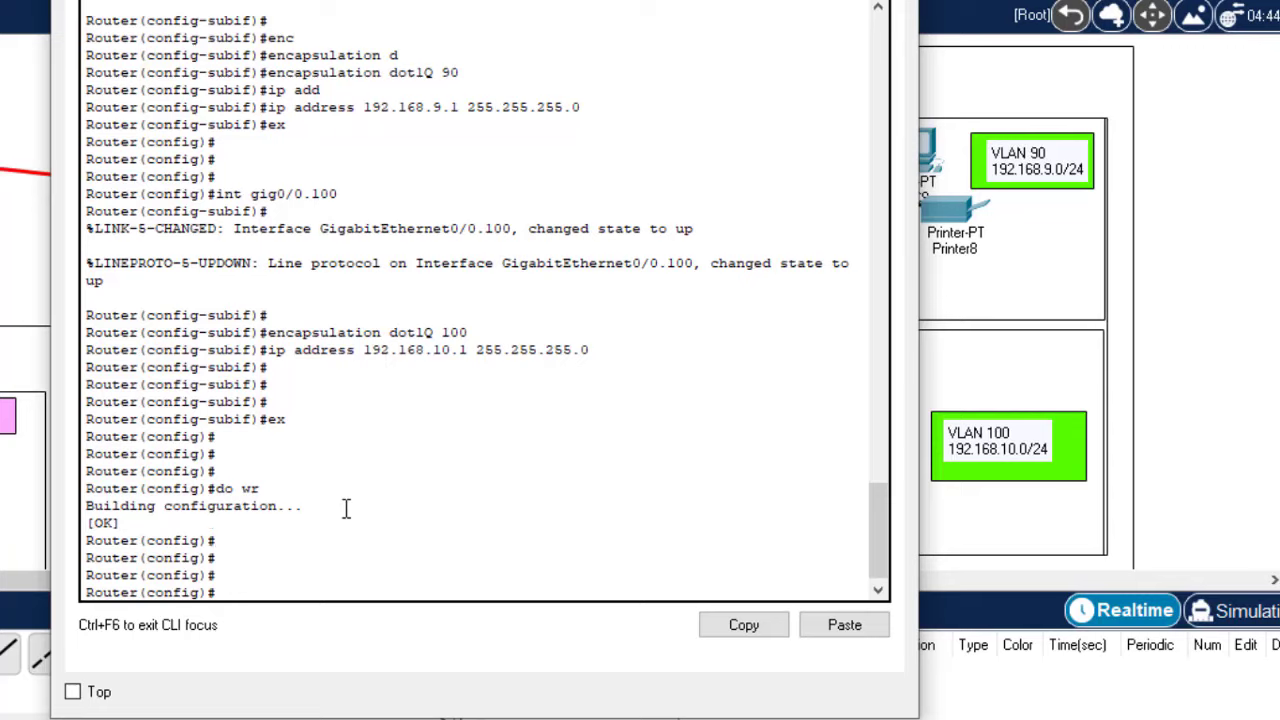
pyautogui.write('serv')
pyautogui.press('Tab')
pyautogui.write('d')
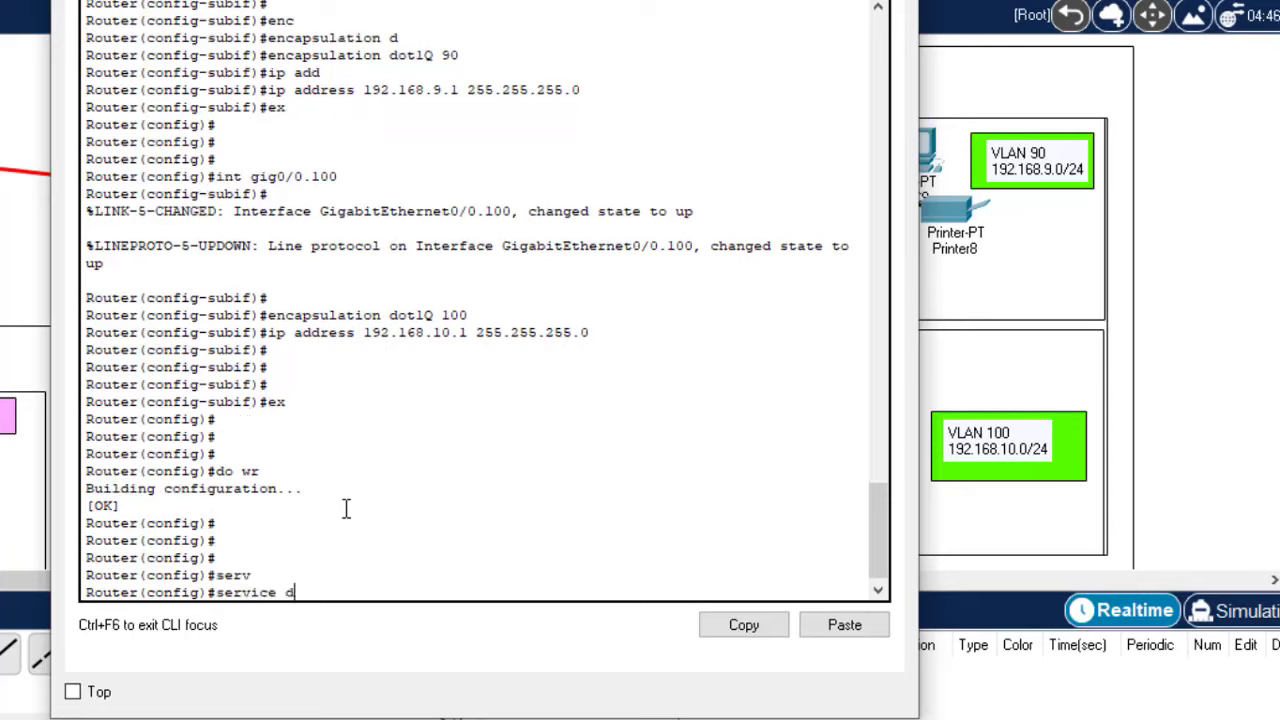
pyautogui.write('h')
pyautogui.press('Tab')
pyautogui.press('Return')
pyautogui.press('Return')
pyautogui.press('Return')
pyautogui.press('Return')
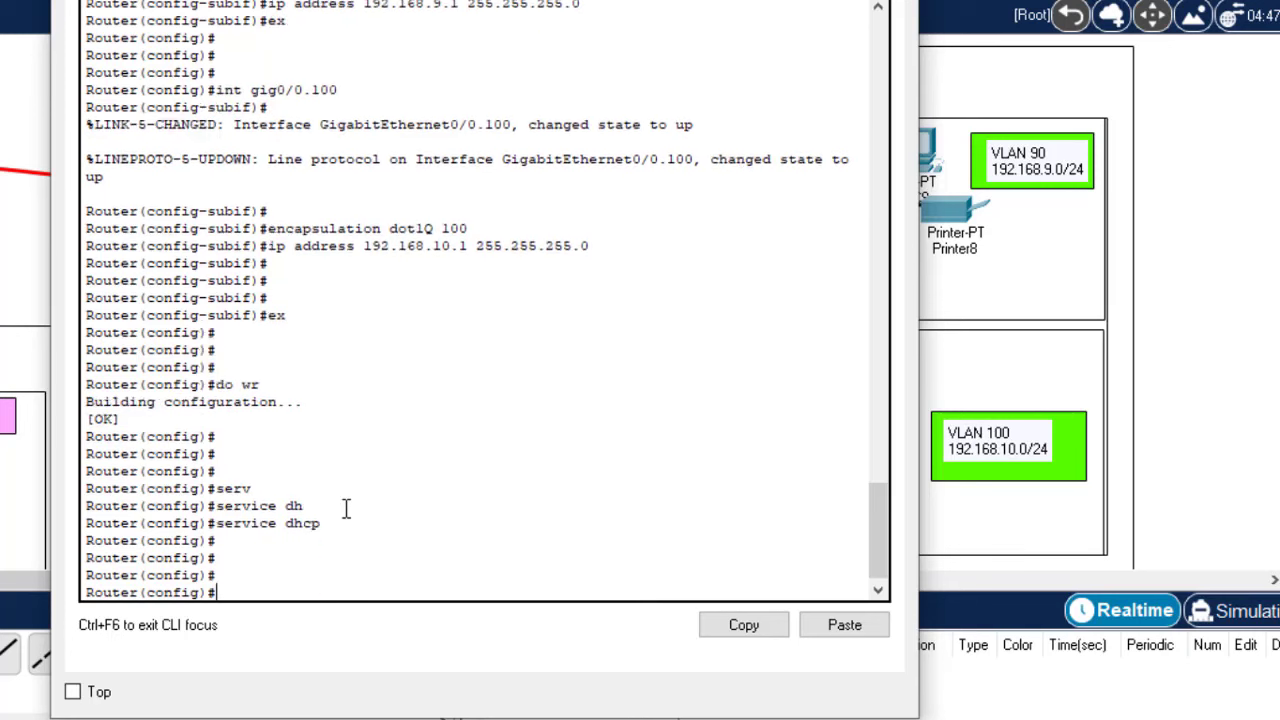
# Step: Create a DHCP pool named Staf-pool on the branch campus router
pyautogui.moveTo(470, 2)
pyautogui.mouseDown()
pyautogui.moveTo(334, 32)
pyautogui.moveTo(349, 2)
pyautogui.moveTo(450, 0)
pyautogui.mouseUp()
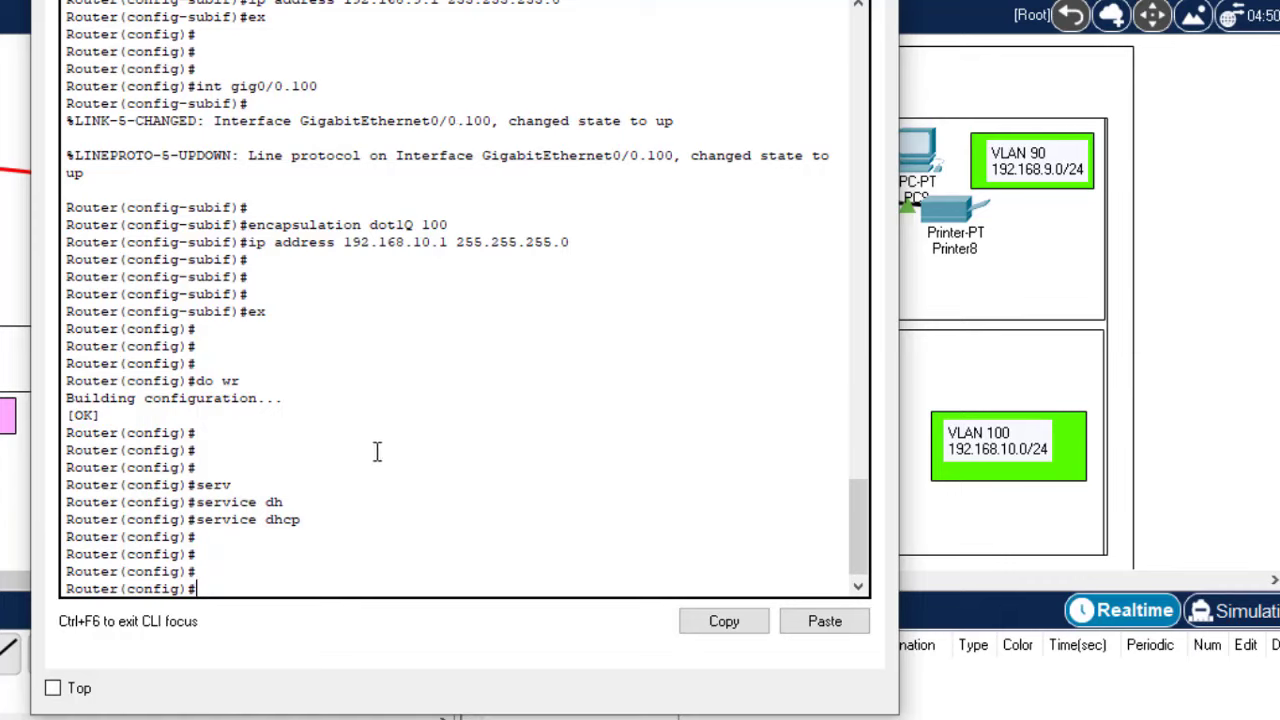
pyautogui.moveTo(553, 0); pyautogui.dragTo(177, 3)
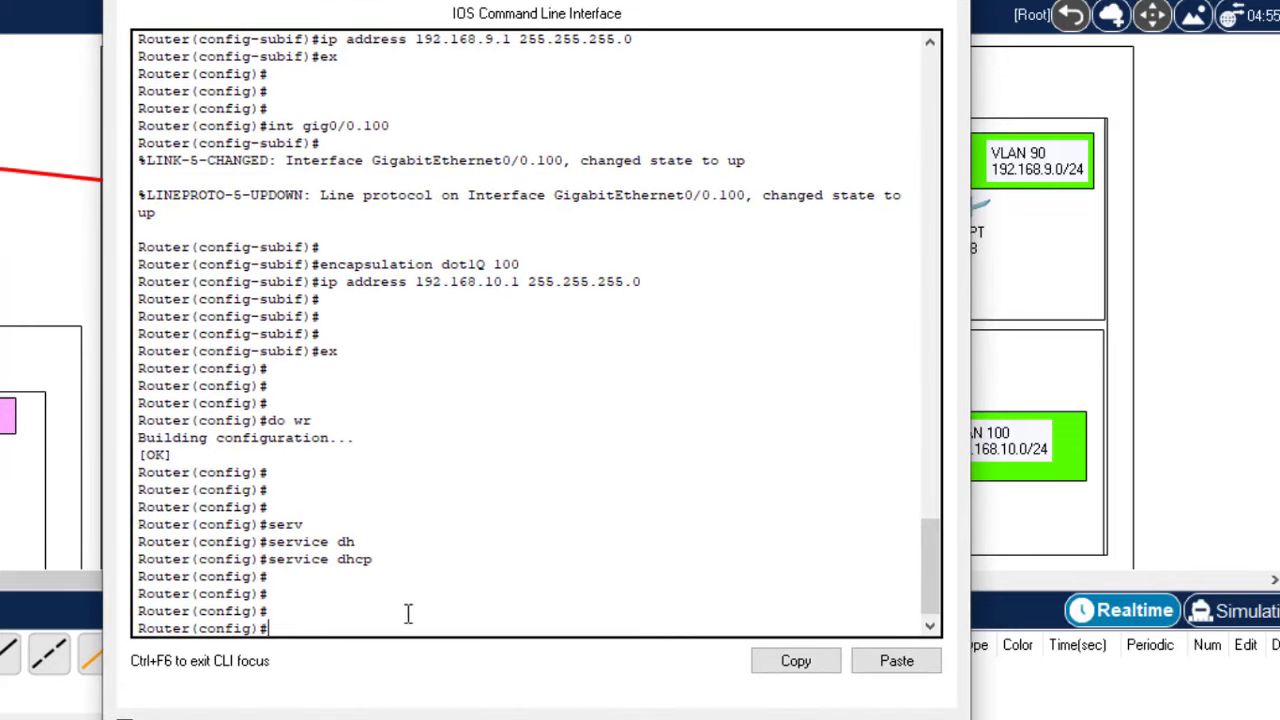
pyautogui.write('ip dhc')
pyautogui.press('Tab')
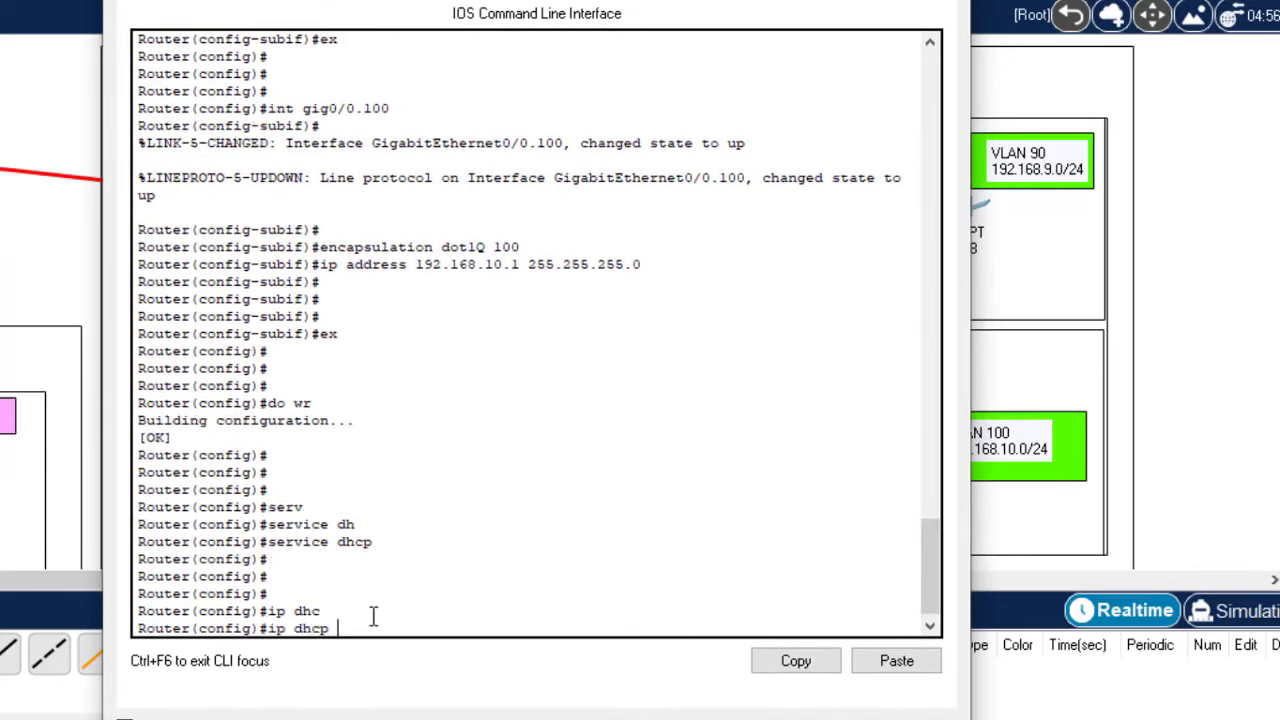
pyautogui.write('p')
pyautogui.press('Tab')
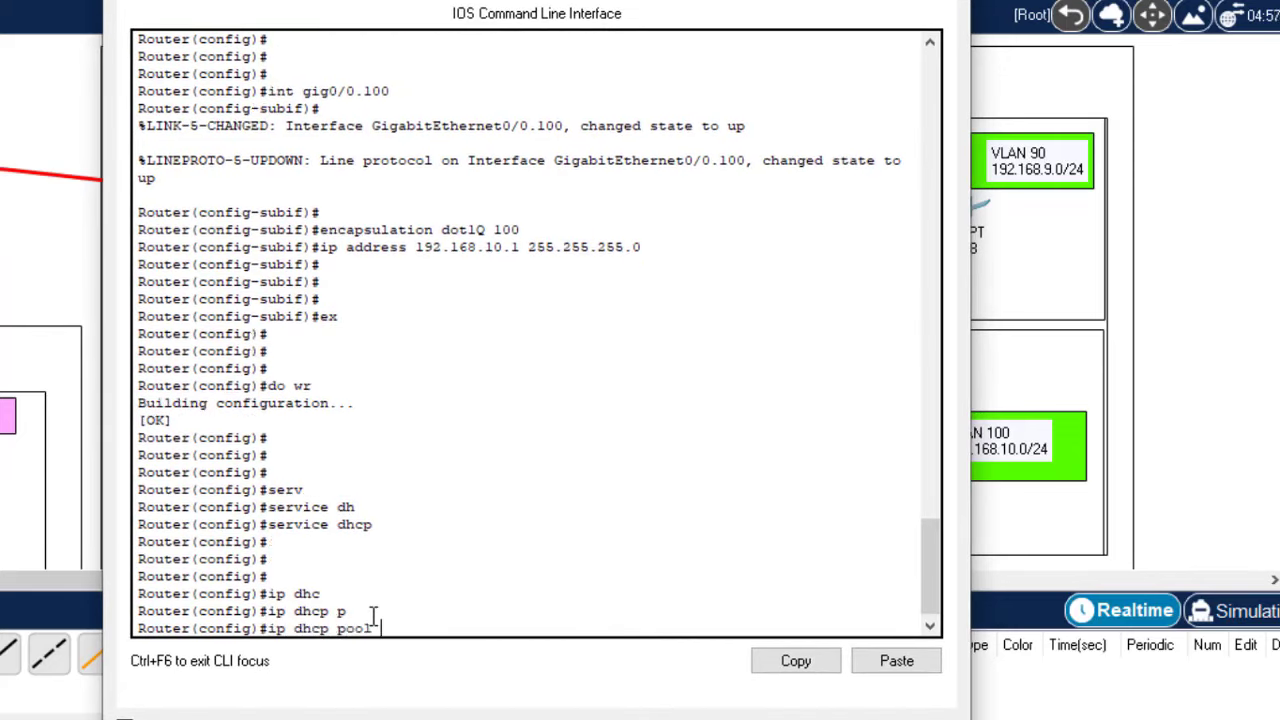
pyautogui.write('Staf-pool')
pyautogui.press('Return')
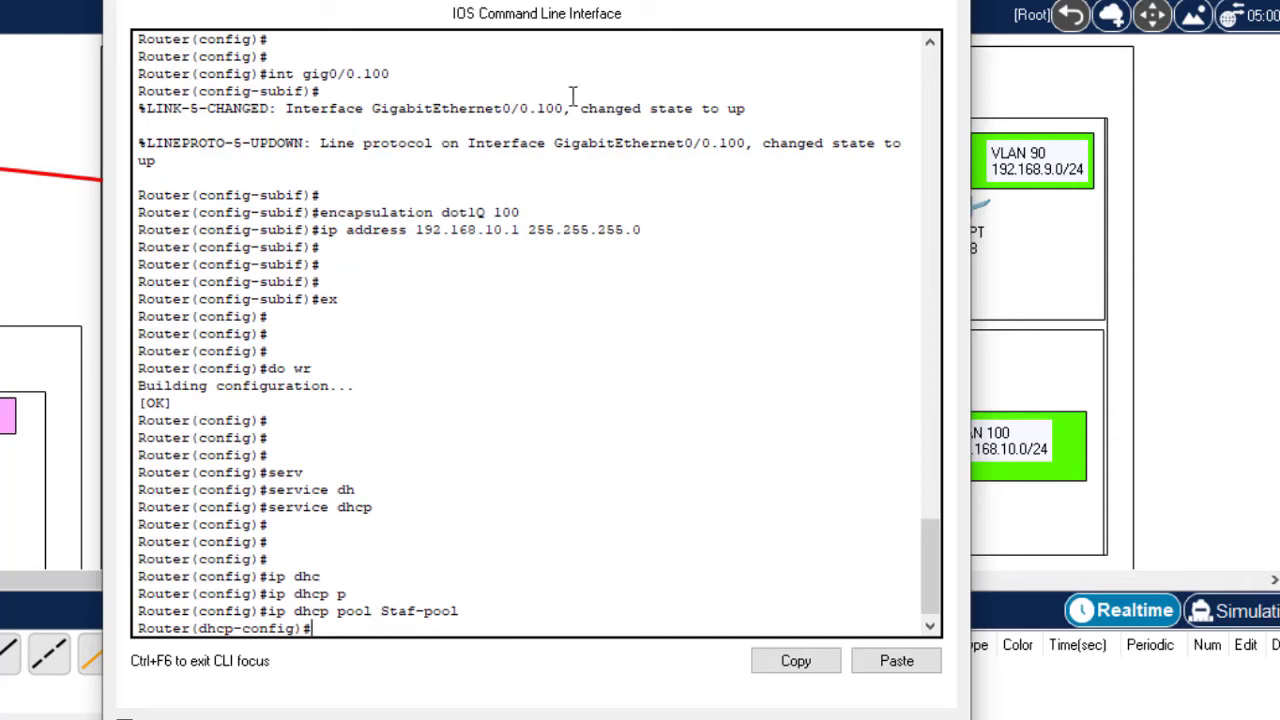
# Step: Set the Staf-pool network to 192.168.9.0 with mask 255.255.255.0, matching the VLAN 90 subnet in the topology
pyautogui.moveTo(661, 0); pyautogui.dragTo(362, 337)
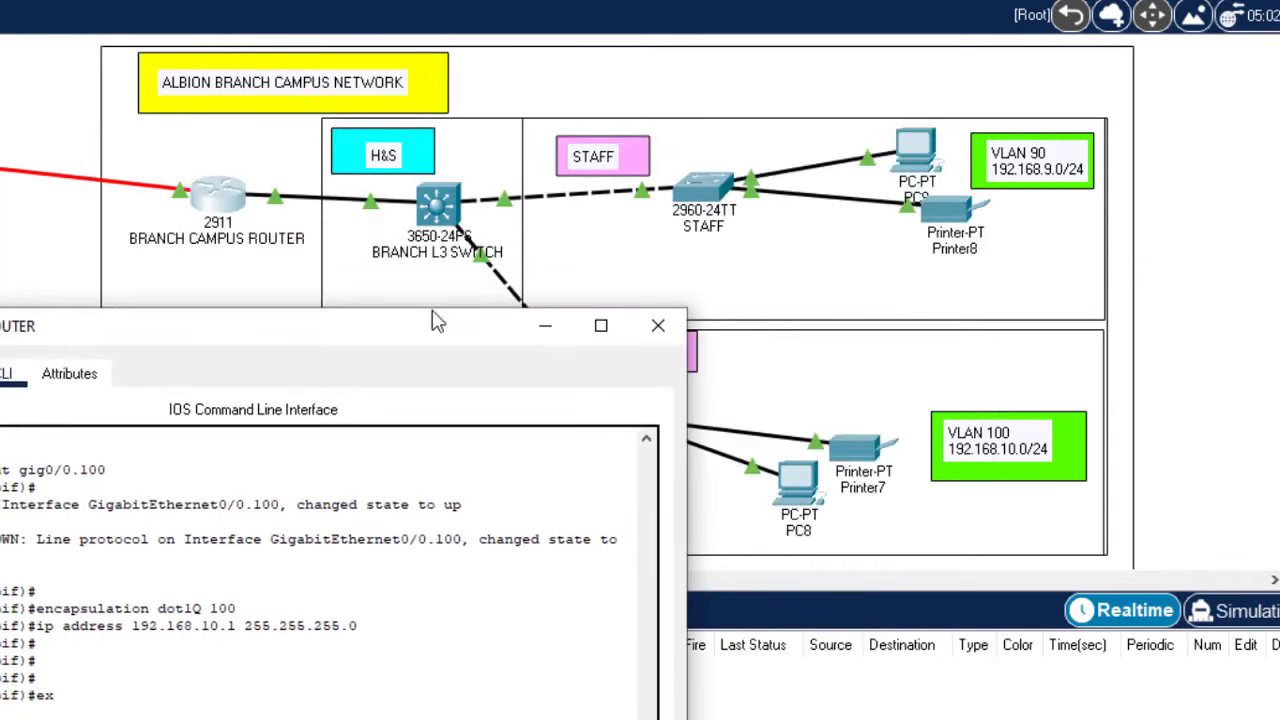
pyautogui.moveTo(420, 337); pyautogui.dragTo(708, 0)
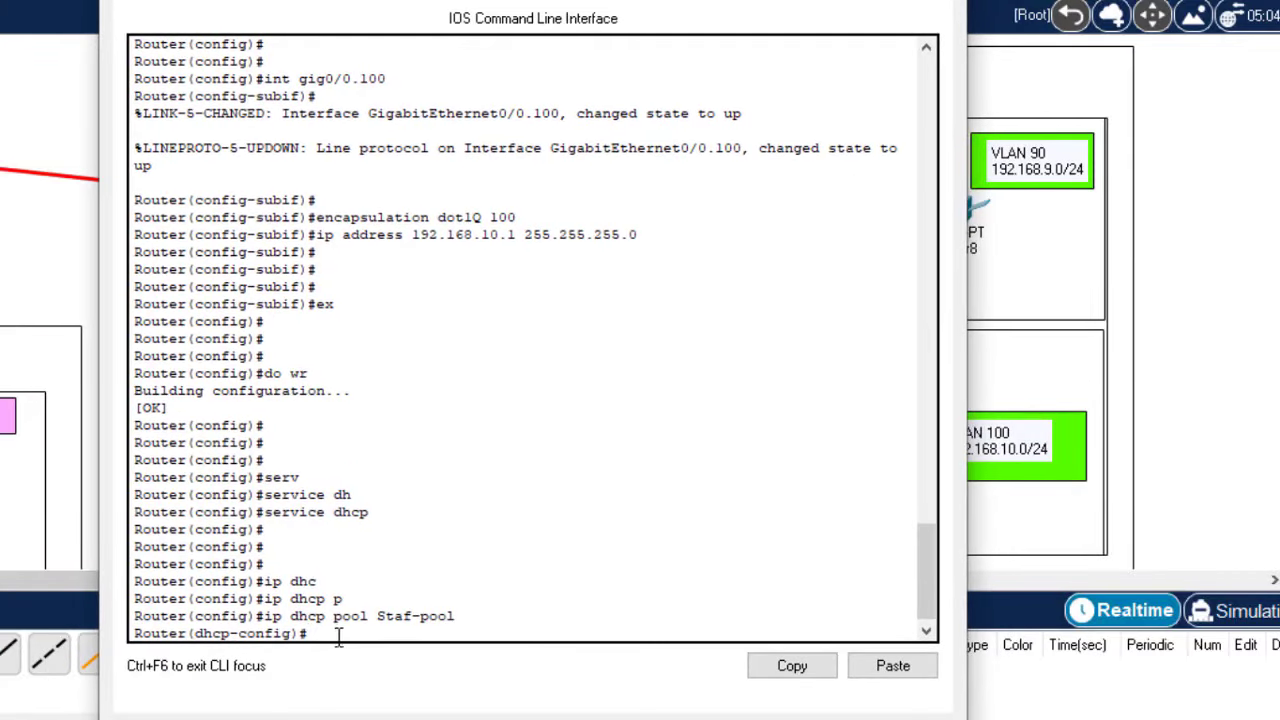
pyautogui.write('net')
pyautogui.press('Tab')
pyautogui.write('1')
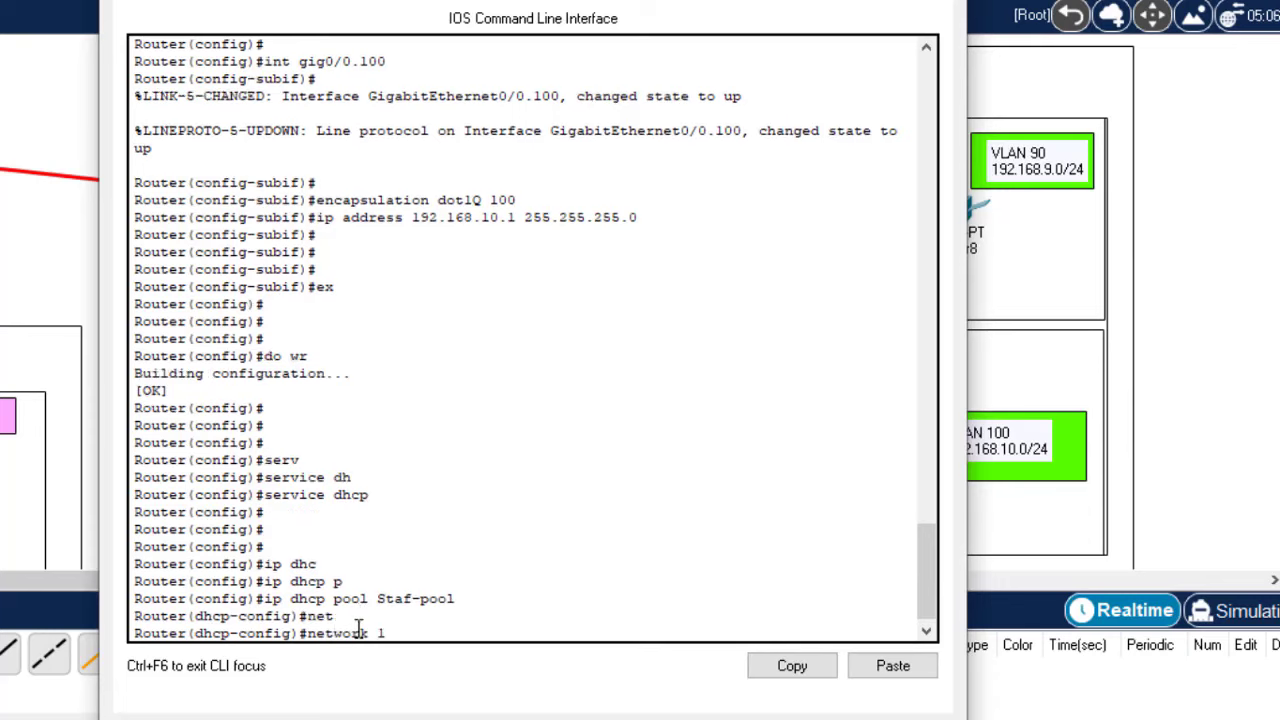
pyautogui.write('92.168.9.0')
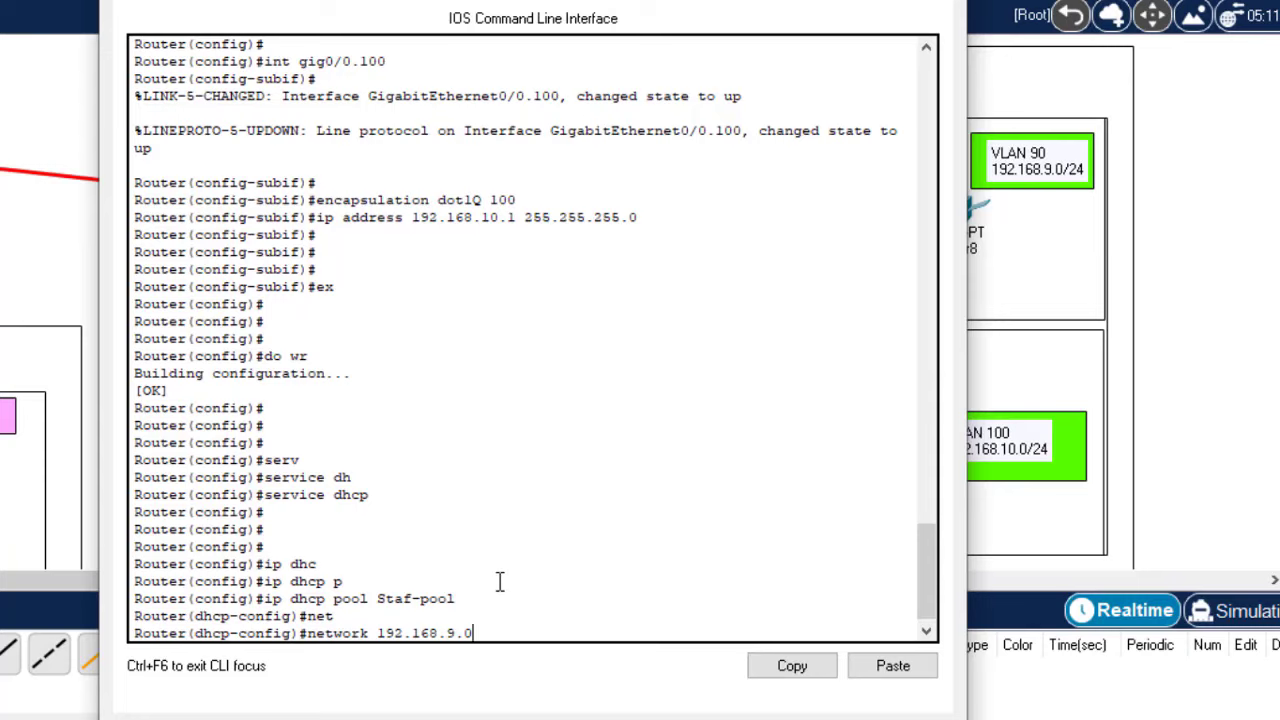
pyautogui.write(' 255.255.255.0')
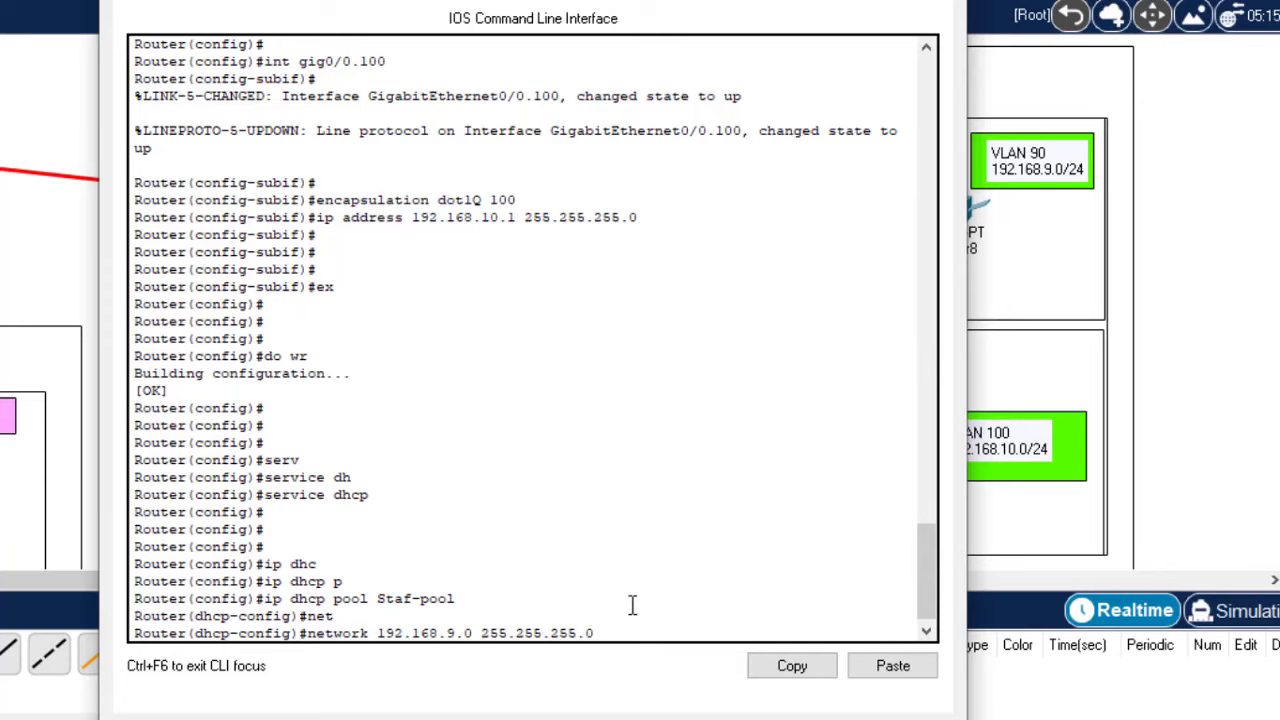
pyautogui.press('Return')
# Step: Set both the default router and the DNS server of Staf-pool to 192.168.9.1
pyautogui.write('def')
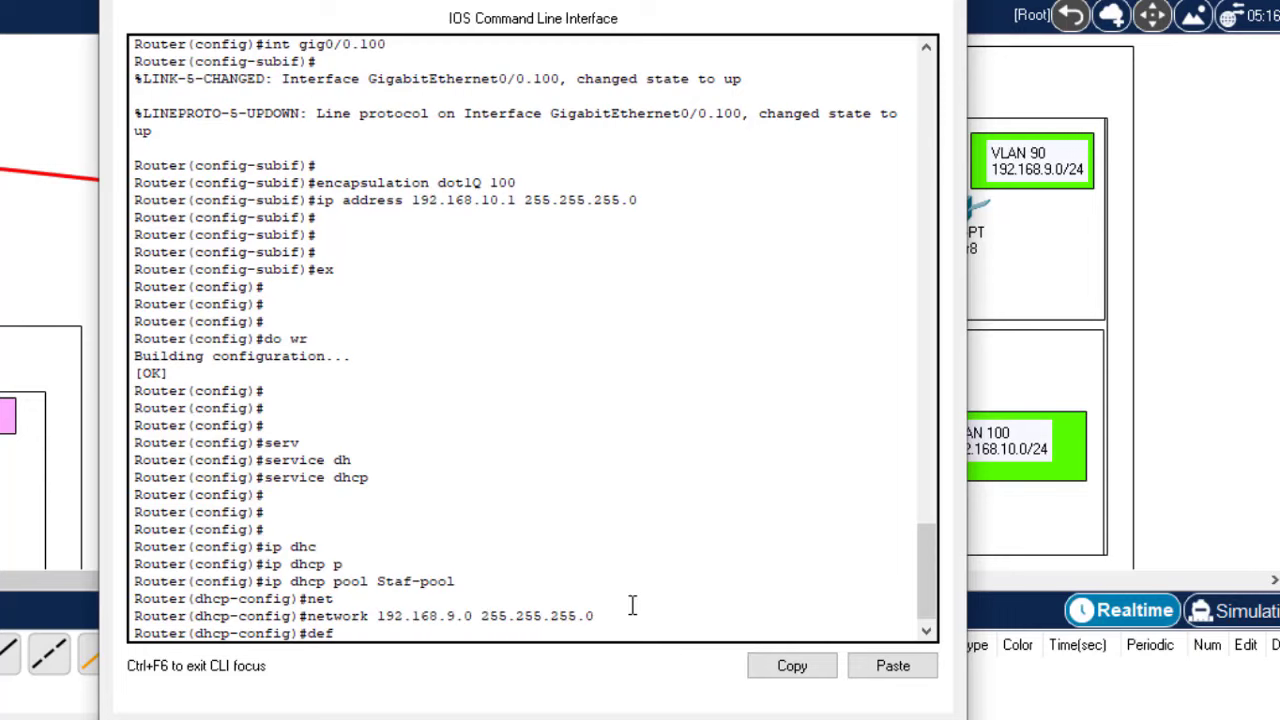
pyautogui.press('Tab')
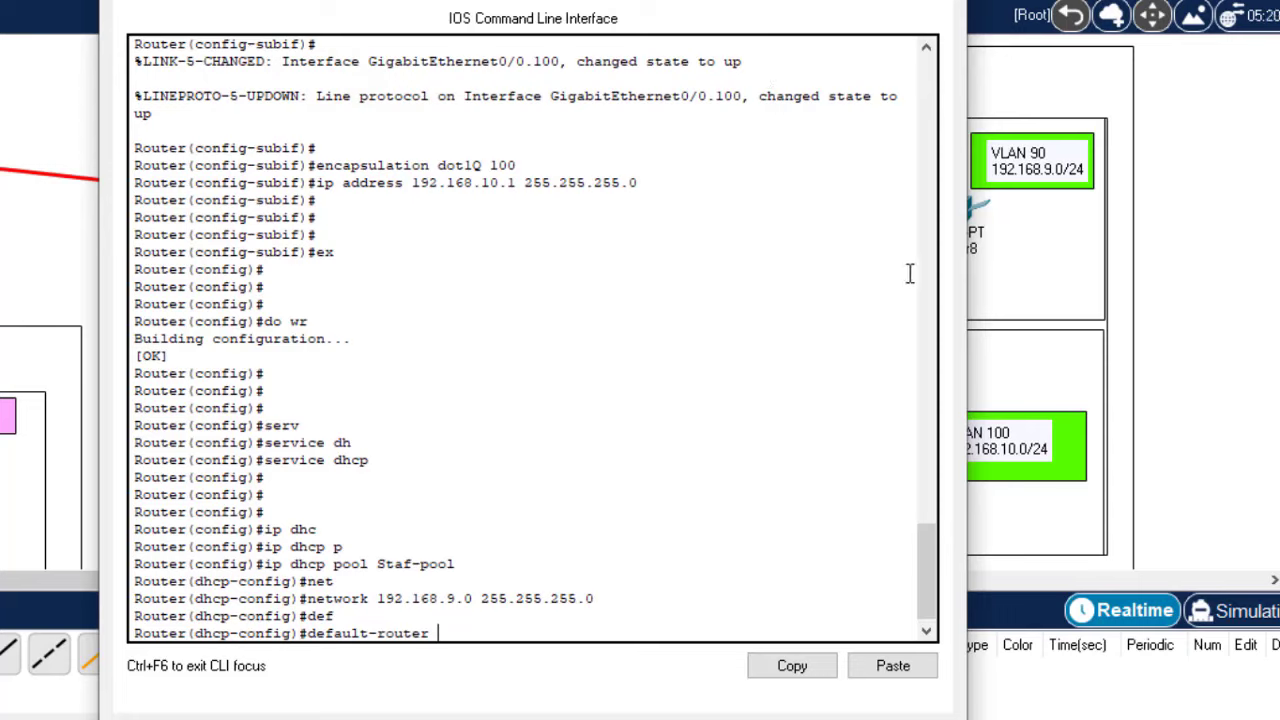
pyautogui.write('192.168.9.1')
pyautogui.press('Return')
pyautogui.write('dn')
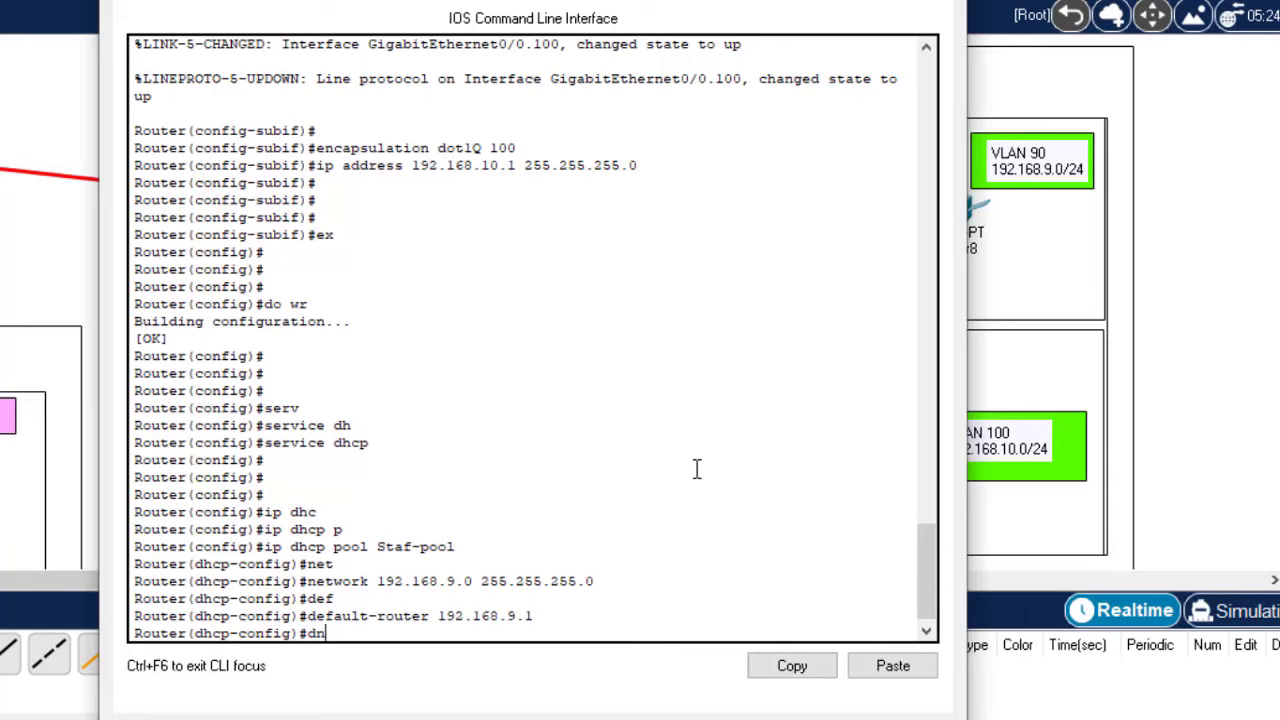
pyautogui.press('Tab')
pyautogui.write('192')
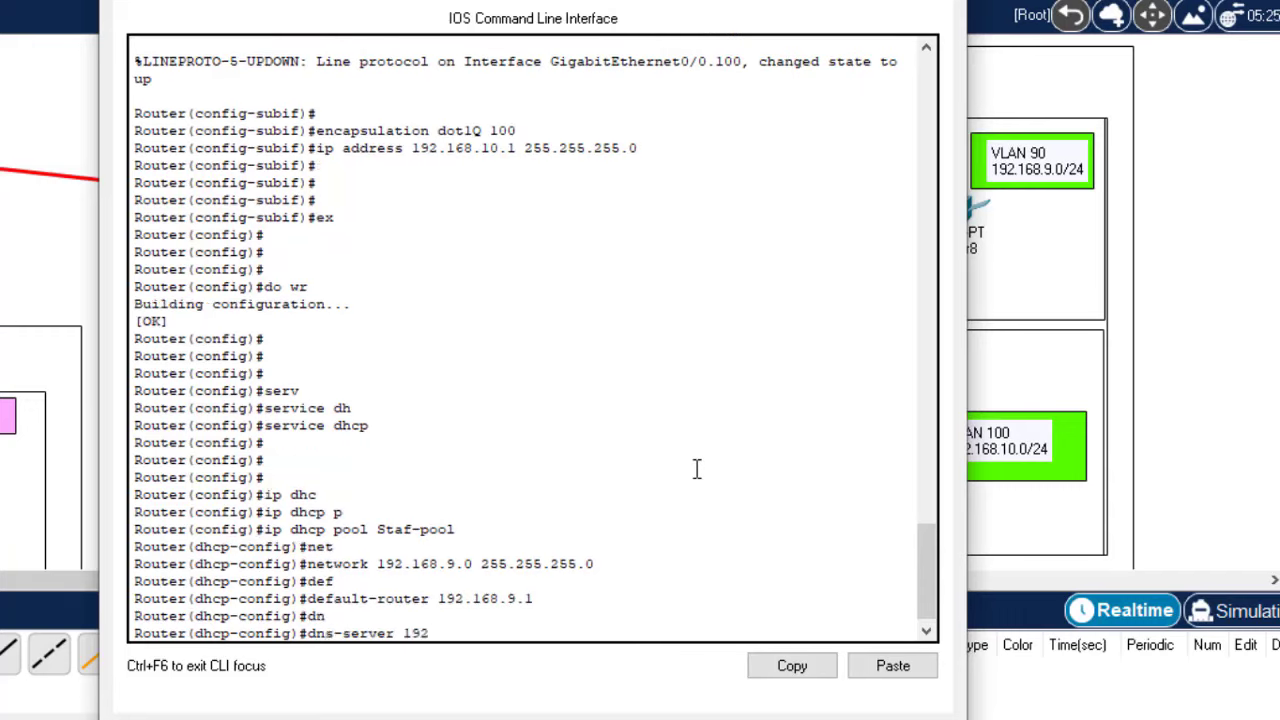
pyautogui.write('.168.9.1')
pyautogui.press('Return')
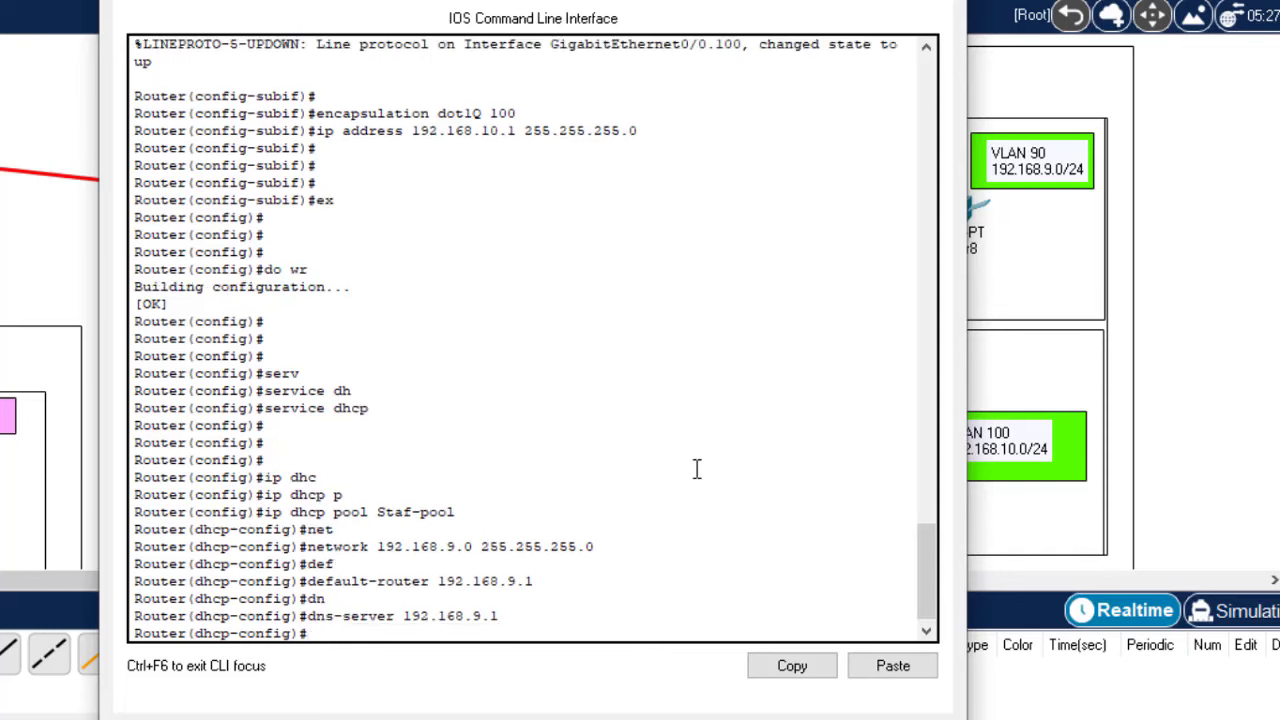
# Step: Exit the Staf-pool DHCP configuration and save the router configuration with do wr
pyautogui.write('ex')
pyautogui.press('Return')
pyautogui.press('Return')
pyautogui.press('Return')
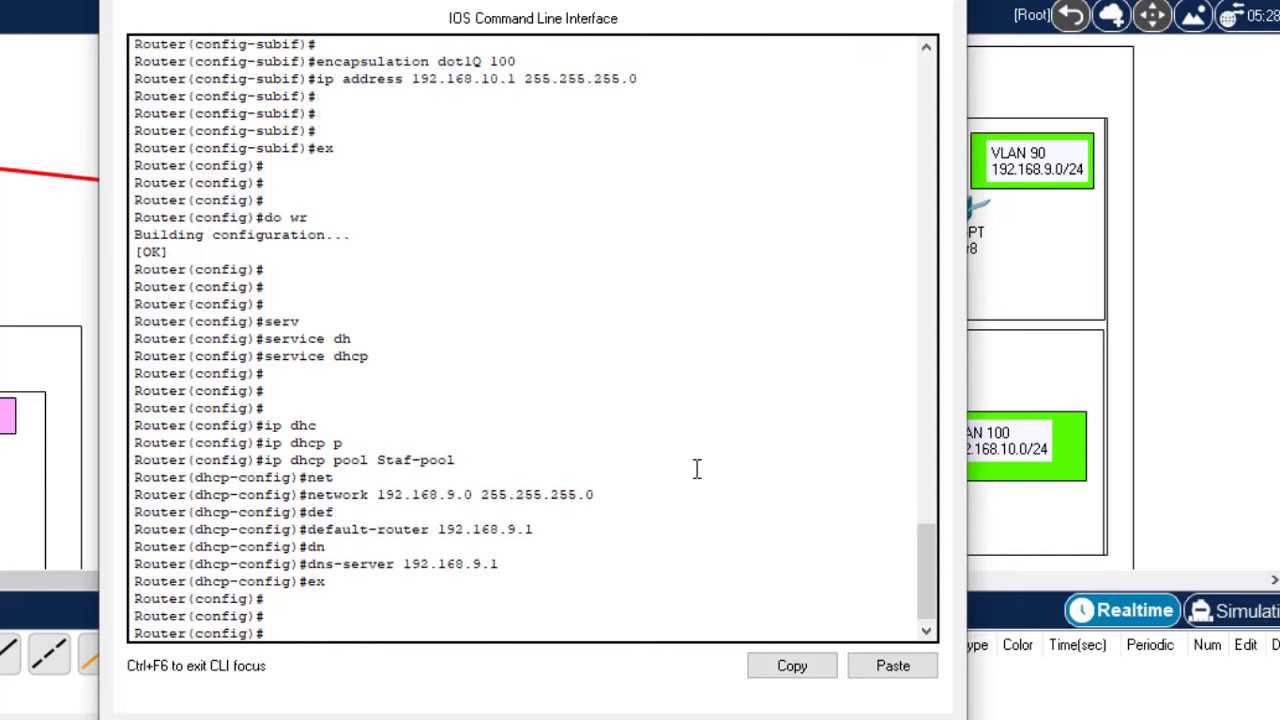
pyautogui.write('do wr')
pyautogui.press('Return')
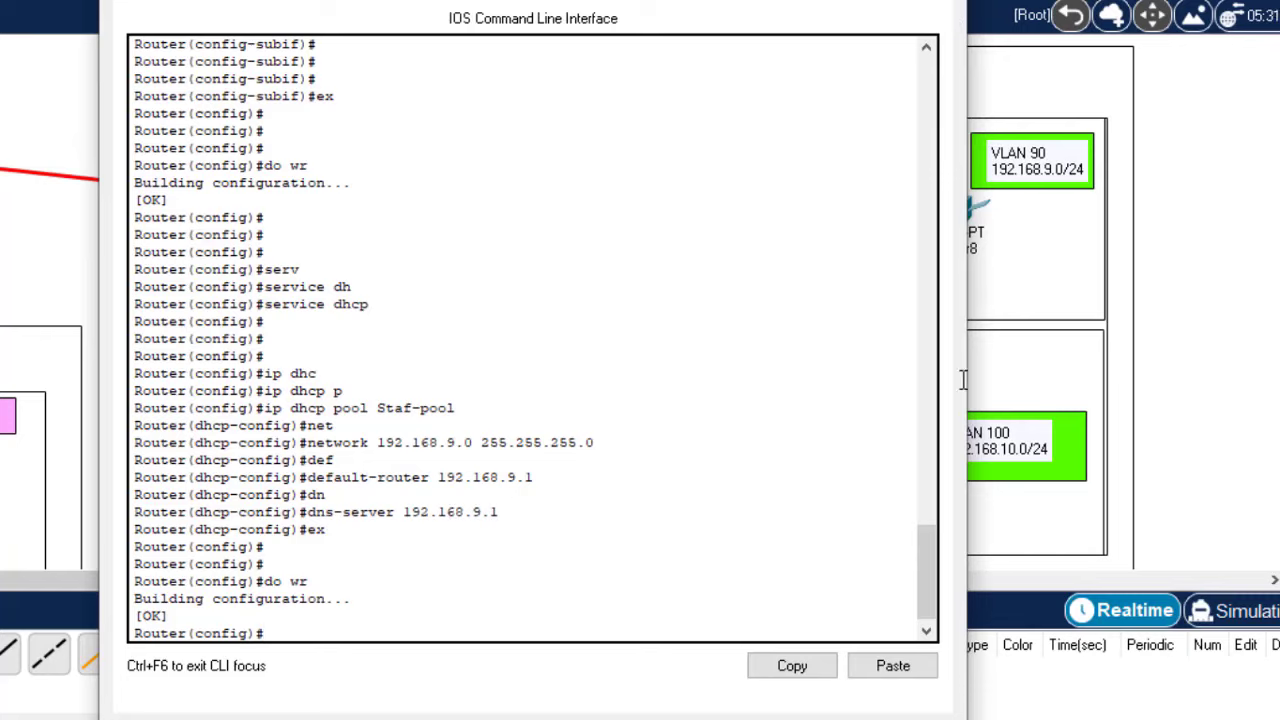
# Step: Create a second DHCP pool named Studlb-pool by editing the recalled Staf-pool command
pyautogui.moveTo(801, 0); pyautogui.dragTo(565, 5)
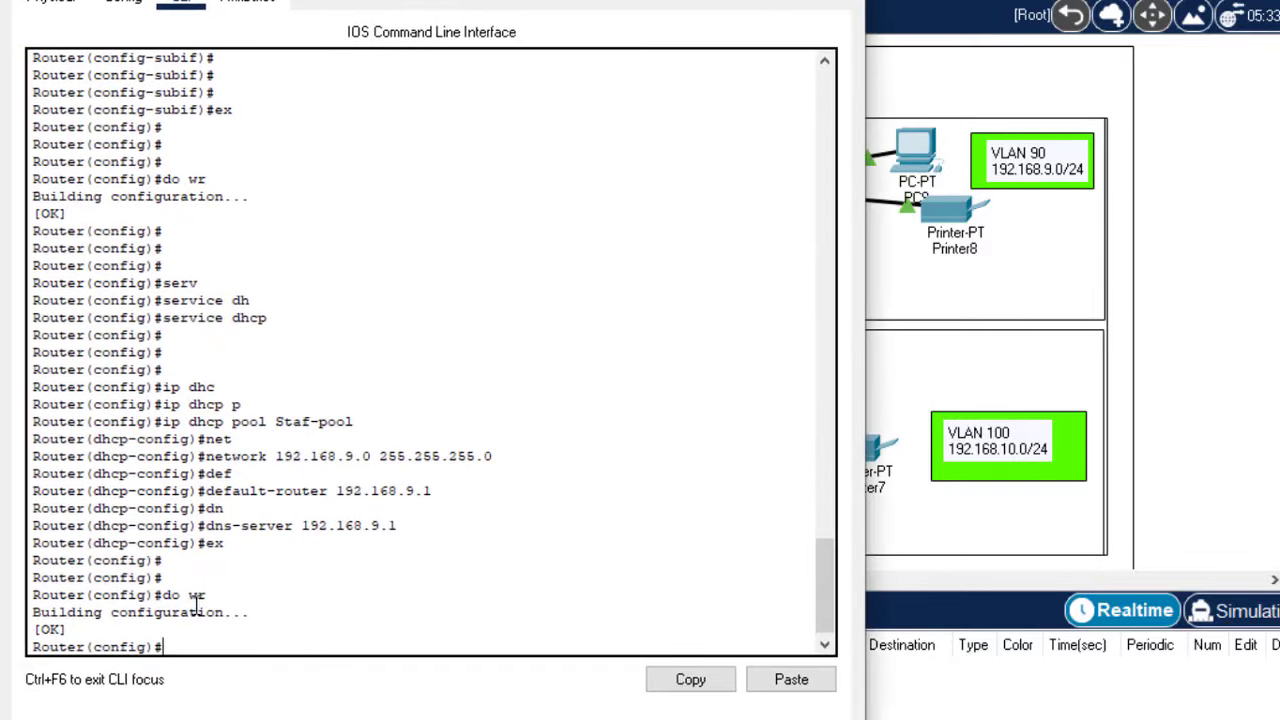
pyautogui.press('Up')
pyautogui.press('Up')
pyautogui.press('Up')
pyautogui.press('Up')
pyautogui.press('Up')
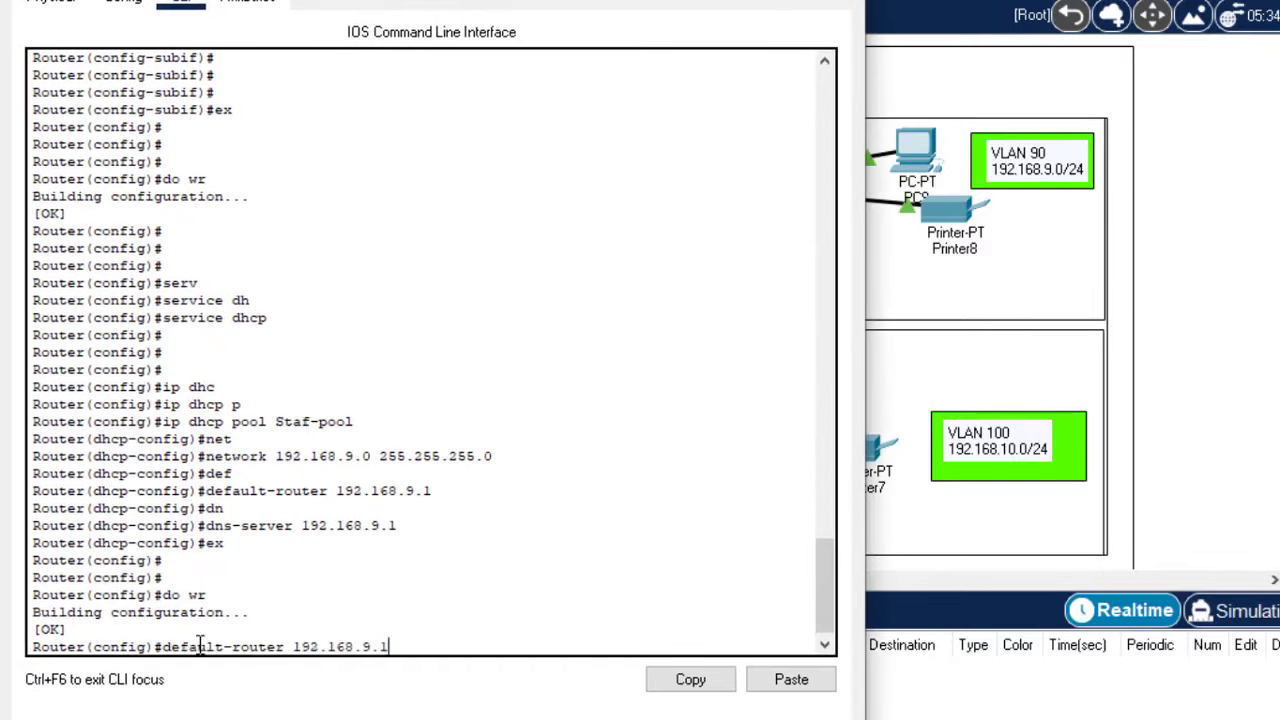
pyautogui.press('Up')
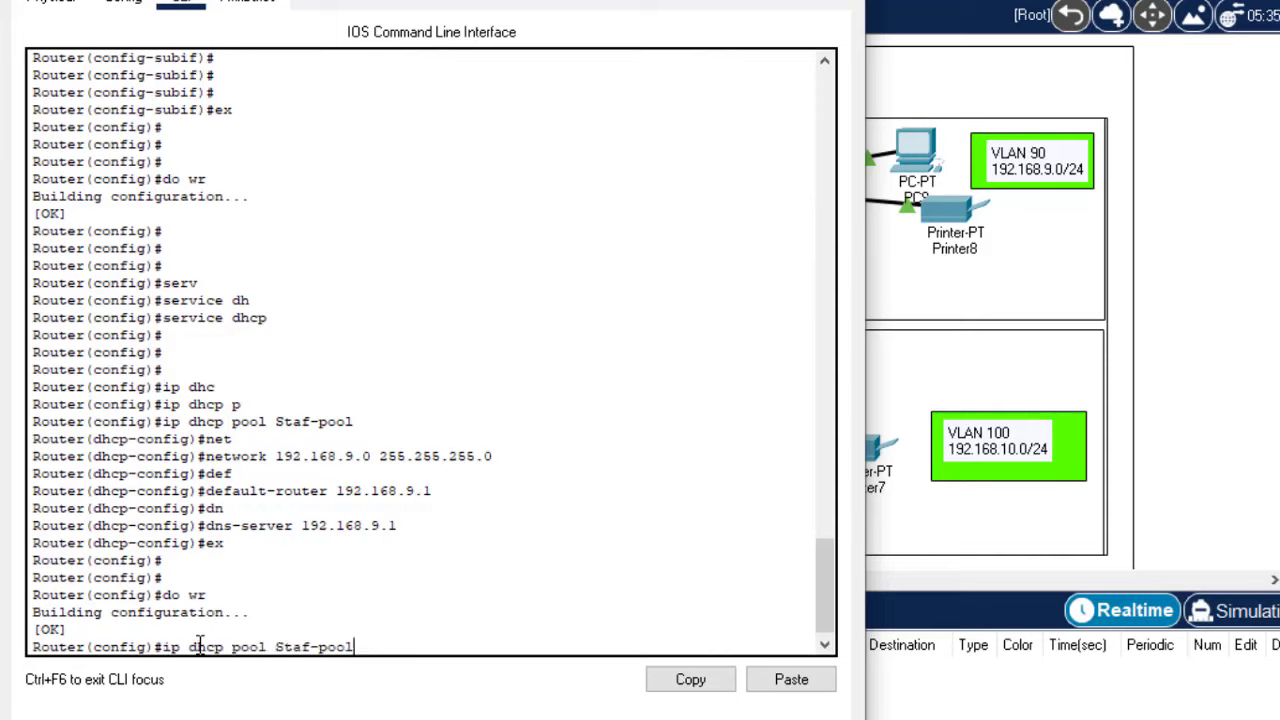
pyautogui.press('Left')
pyautogui.press('Left')
pyautogui.press('Left')
pyautogui.press('Left')
pyautogui.press('Left')
pyautogui.press('Left')
pyautogui.press('Delete')
pyautogui.press('BackSpace')
pyautogui.write('udlb')
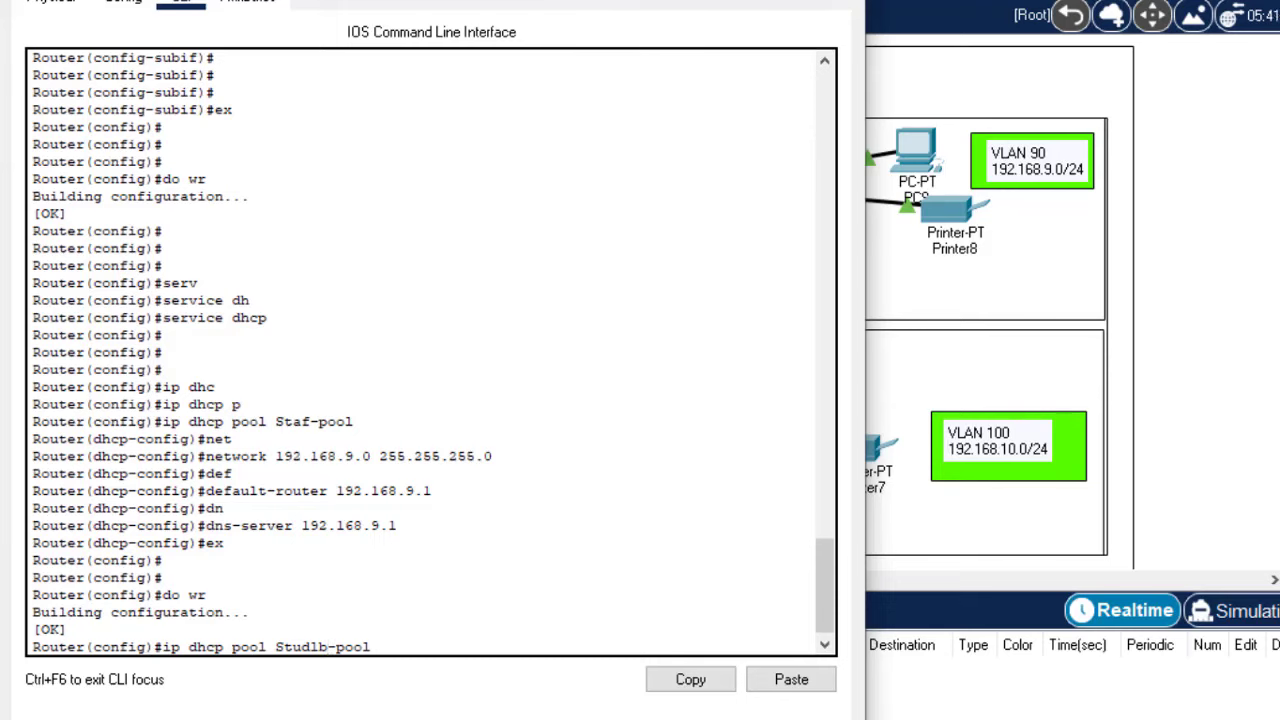
pyautogui.moveTo(431, 0); pyautogui.dragTo(383, 0)
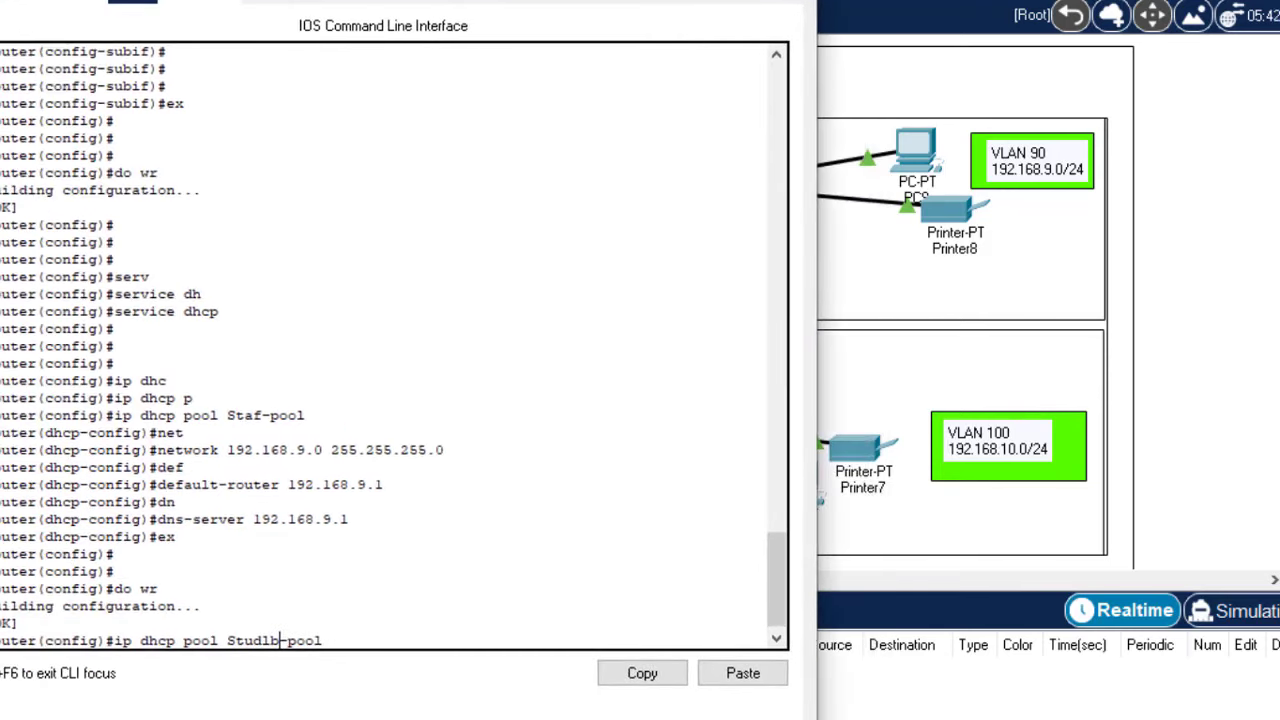
pyautogui.press('Return')
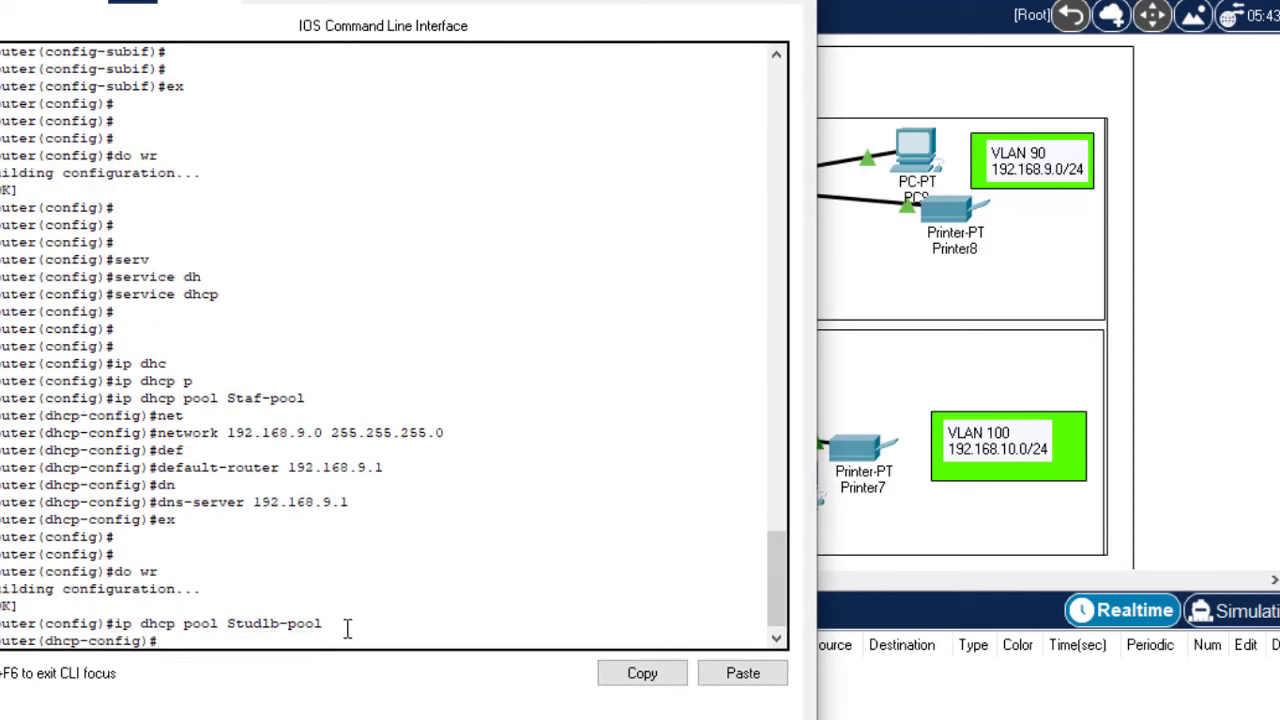
# Step: Set the Studlb-pool network to 192.168.10.0 with mask 255.255.255.0 by editing the recalled network command
pyautogui.press('Up')
pyautogui.press('Up')
pyautogui.press('Up')
pyautogui.press('Up')
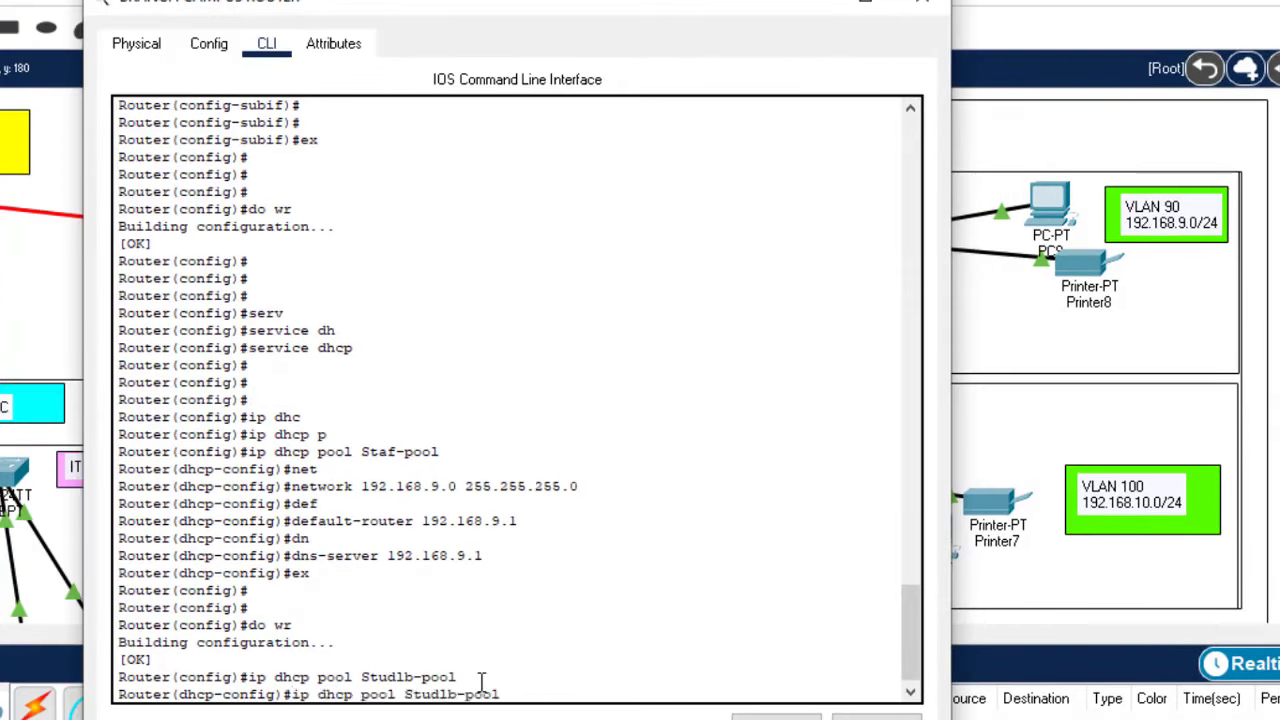
pyautogui.press('Up')
pyautogui.press('Up')
pyautogui.press('Up')
pyautogui.press('Up')
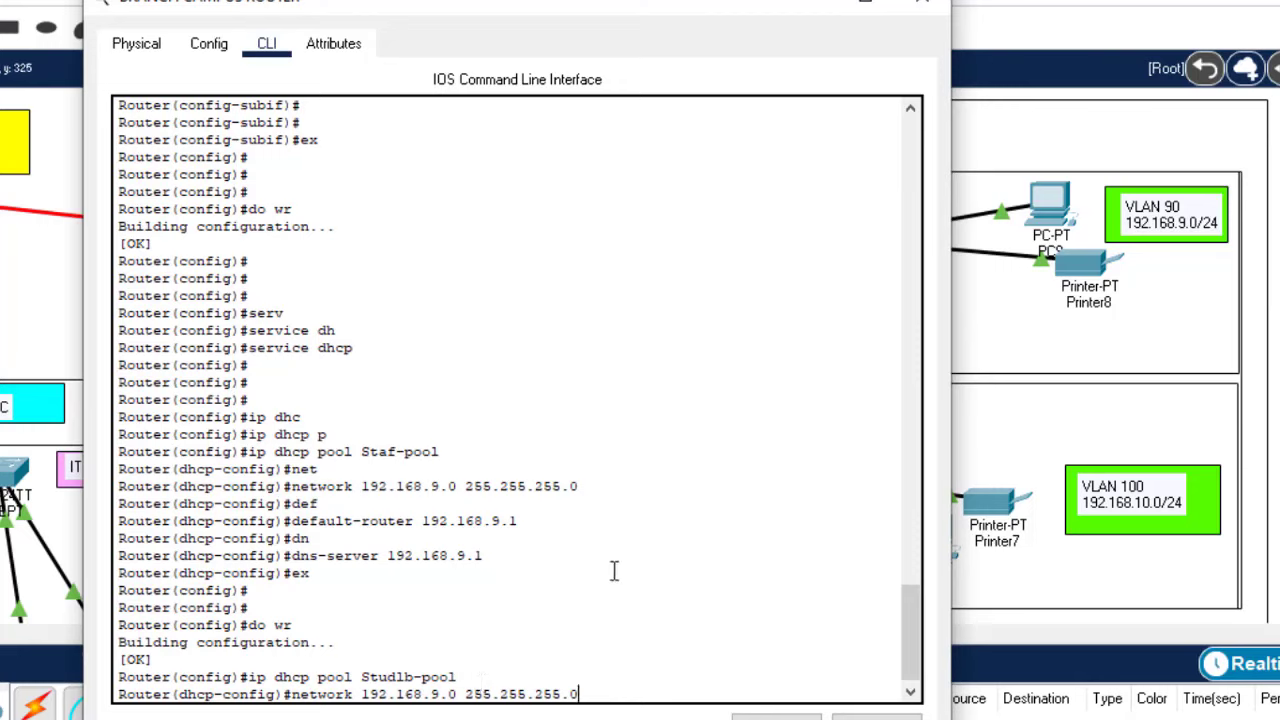
pyautogui.press('Left')
pyautogui.press('Left')
pyautogui.press('Left')
pyautogui.press('Left')
pyautogui.press('Left')
pyautogui.press('Left')
pyautogui.press('Left')
pyautogui.press('Left')
pyautogui.press('Left')
pyautogui.press('Left')
pyautogui.press('Left')
pyautogui.press('Right')
pyautogui.press('Right')
pyautogui.press('Right')
pyautogui.press('BackSpace')
pyautogui.write('10')
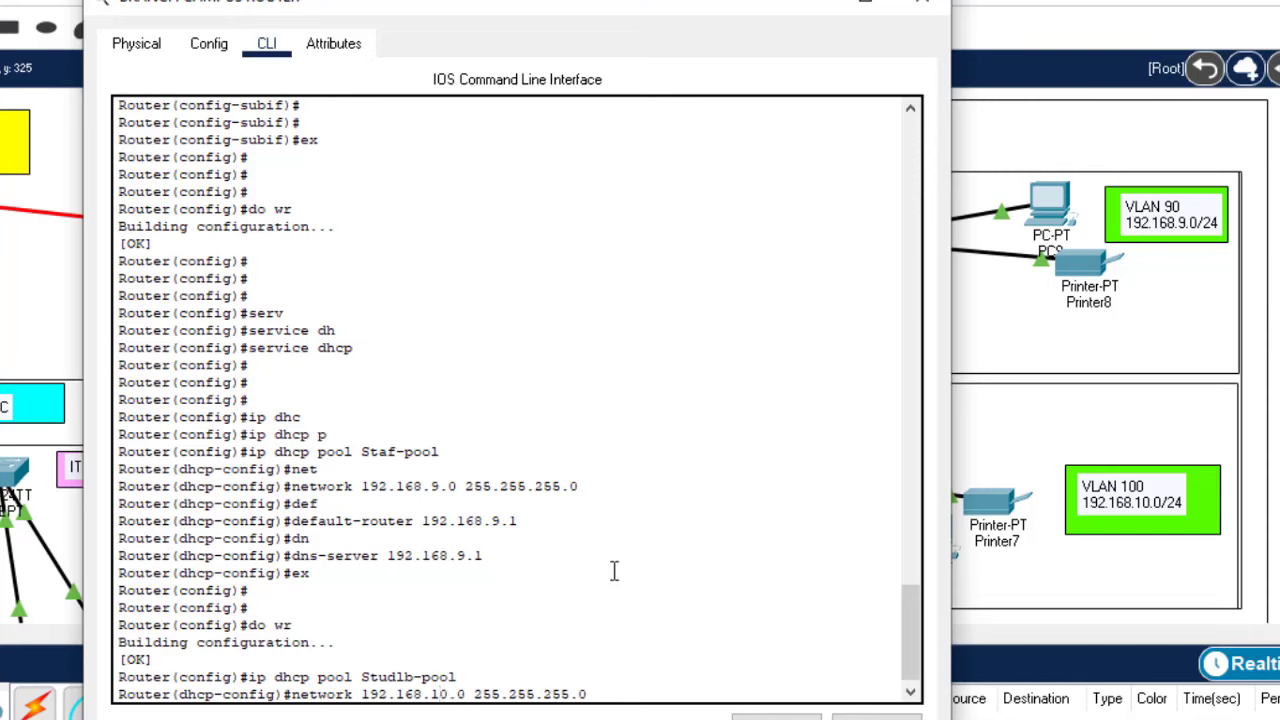
pyautogui.press('Return')
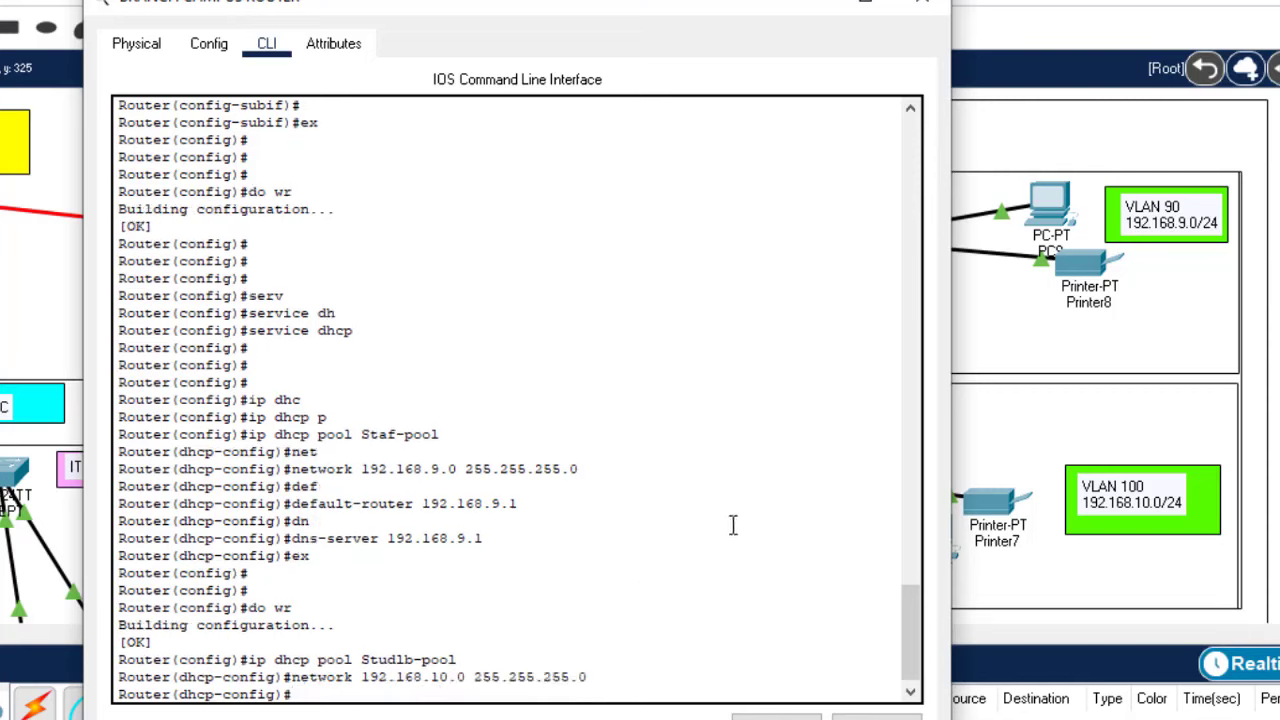
# Step: Set the default router of Studlb-pool to 192.168.10.1 by editing the recalled default-router command
pyautogui.press('Up')
pyautogui.press('Up')
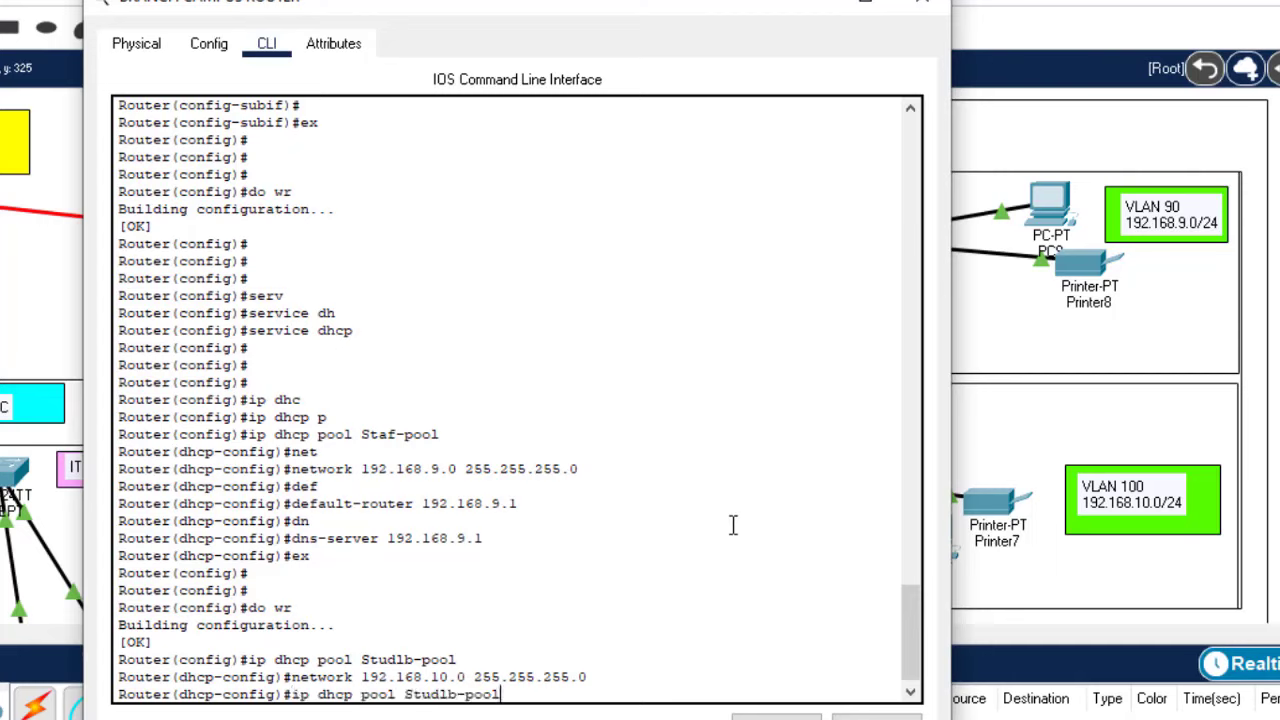
pyautogui.press('Up')
pyautogui.press('Up')
pyautogui.press('Up')
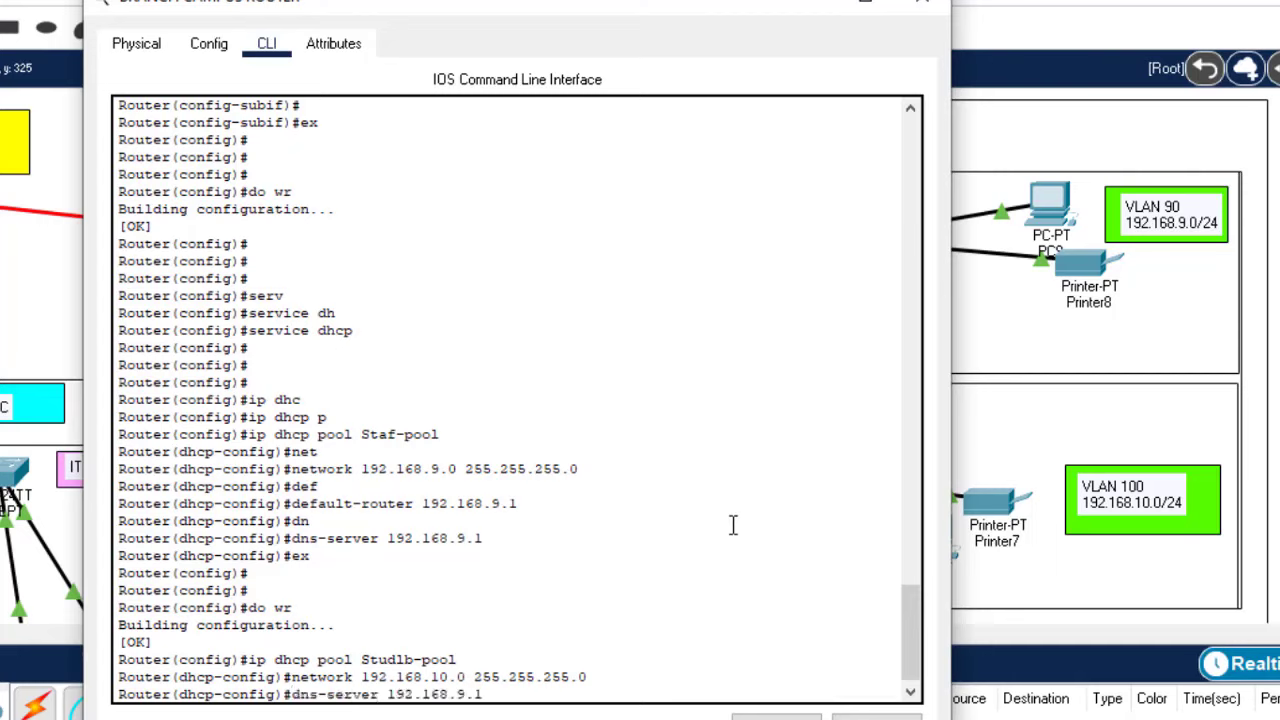
pyautogui.press('Up')
pyautogui.press('Left')
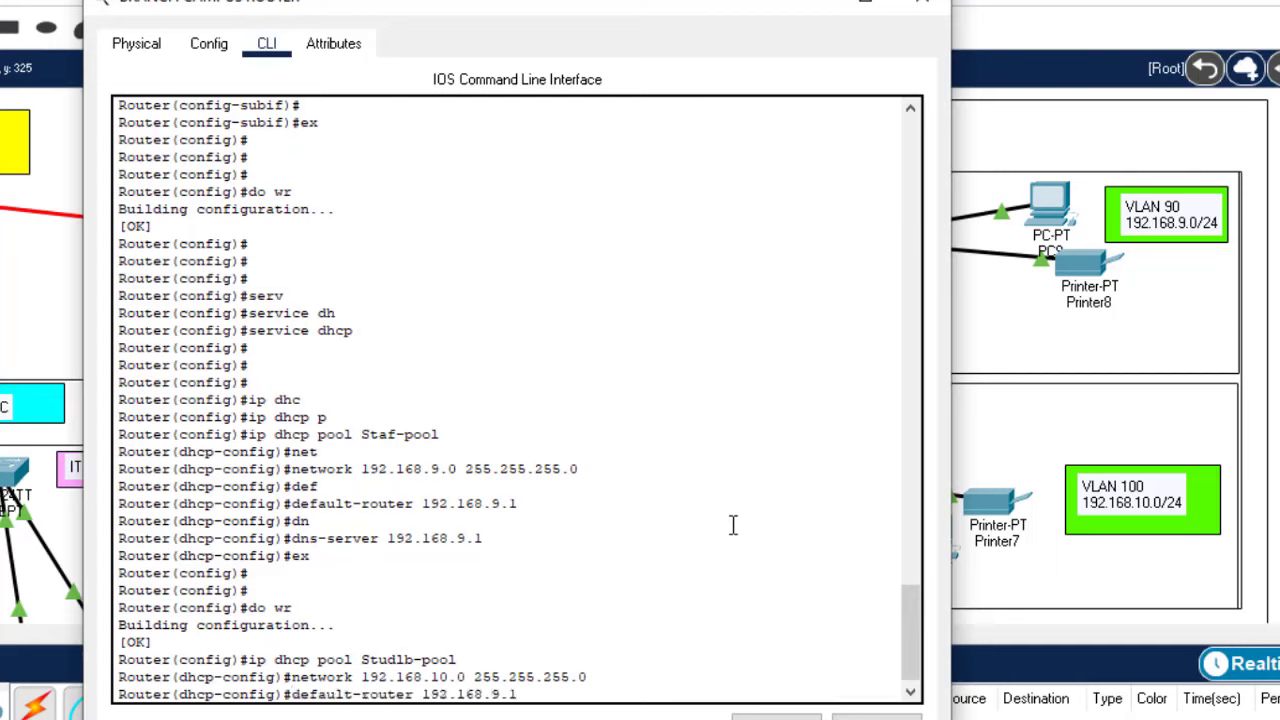
pyautogui.press('Delete')
pyautogui.write('10')
pyautogui.press('Return')
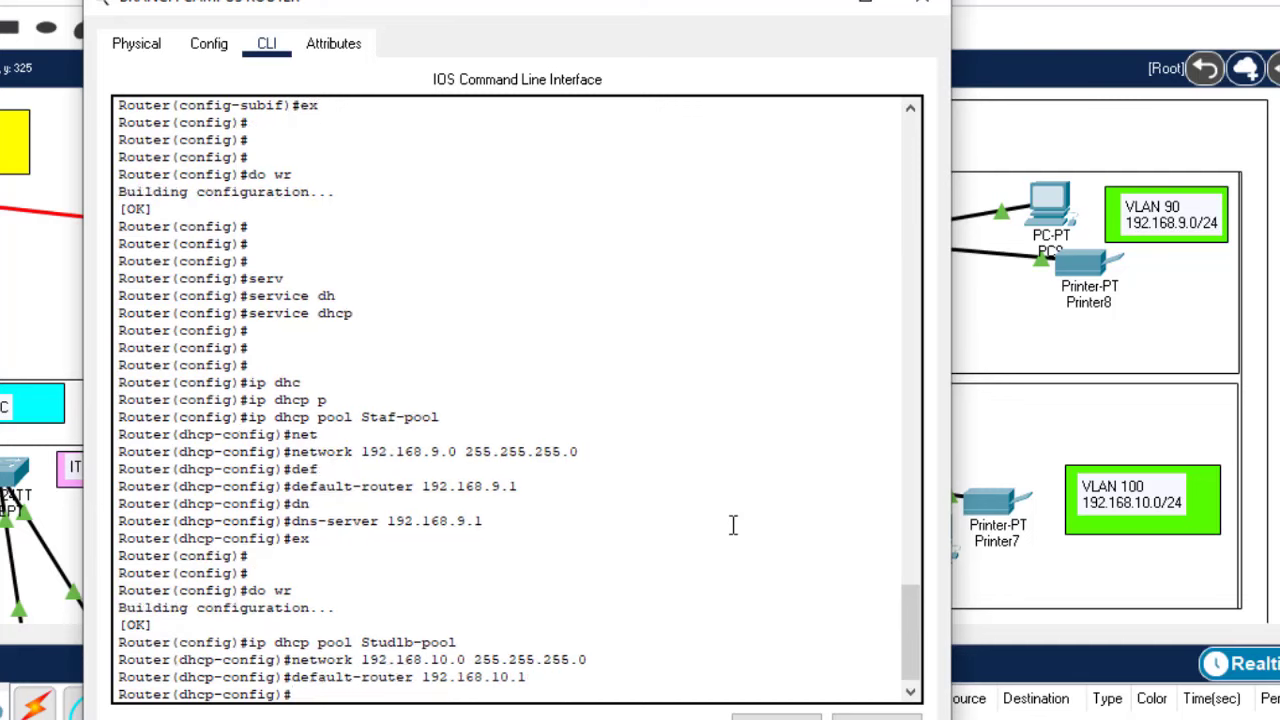
# Step: Set the DNS server of Studlb-pool to 192.168.10.1 by editing the recalled dns-server command
pyautogui.press('Up')
pyautogui.press('Up')
pyautogui.press('Up')
pyautogui.press('Up')
pyautogui.press('Up')
pyautogui.press('Up')
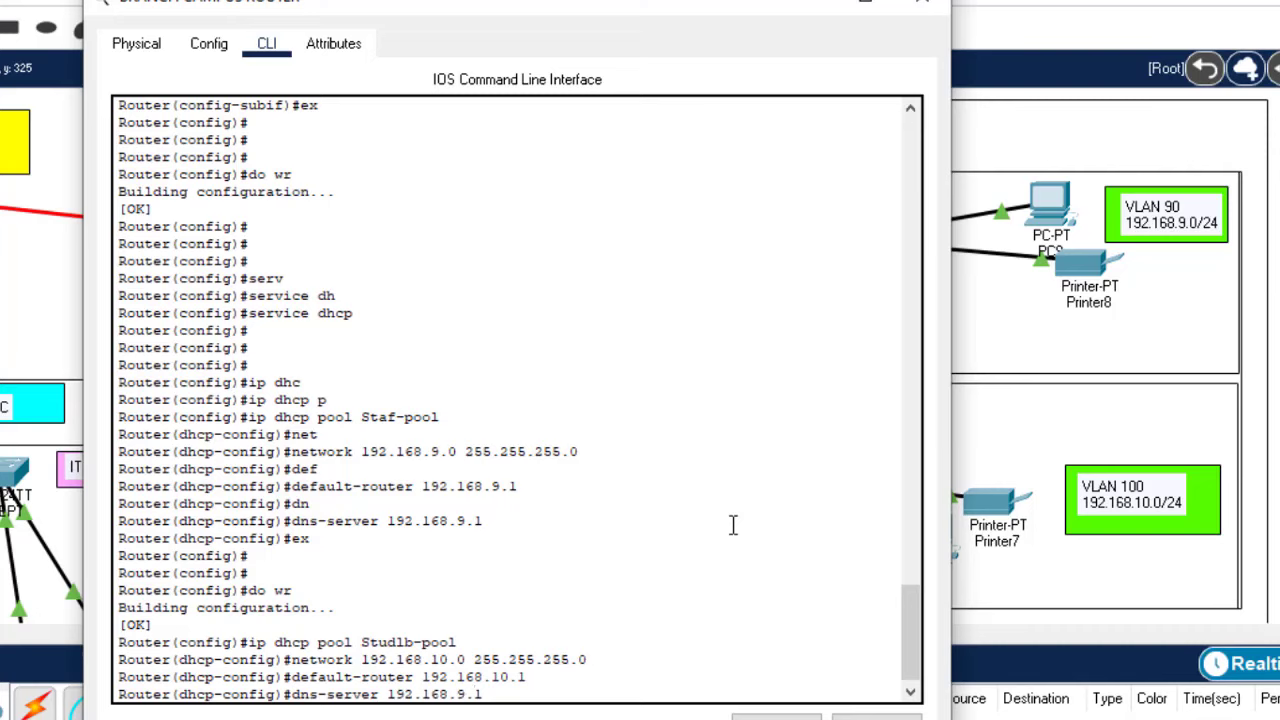
pyautogui.press('Left')
pyautogui.press('Left')
pyautogui.press('BackSpace')
pyautogui.write('10')
pyautogui.press('Return')
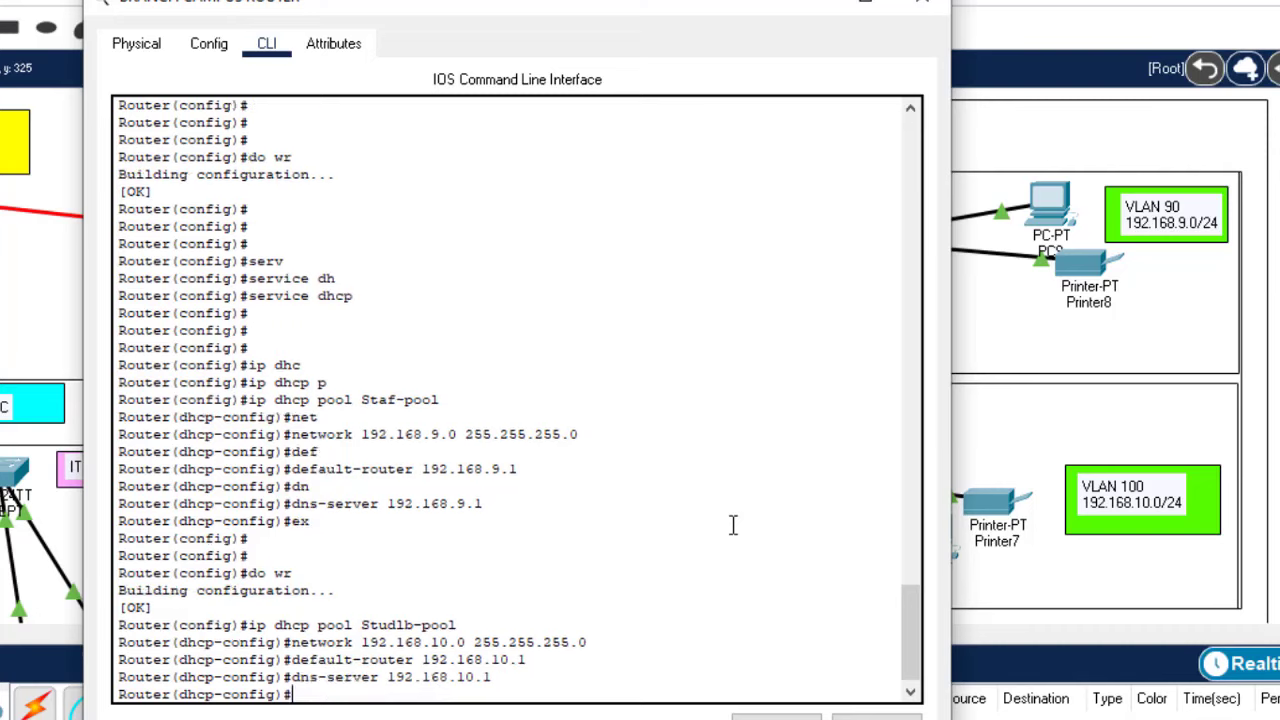
# Step: Exit the Studlb-pool configuration, save the branch router configuration with do wr and close its window
pyautogui.press('Return')
pyautogui.write('er(dhcp-config)#e')
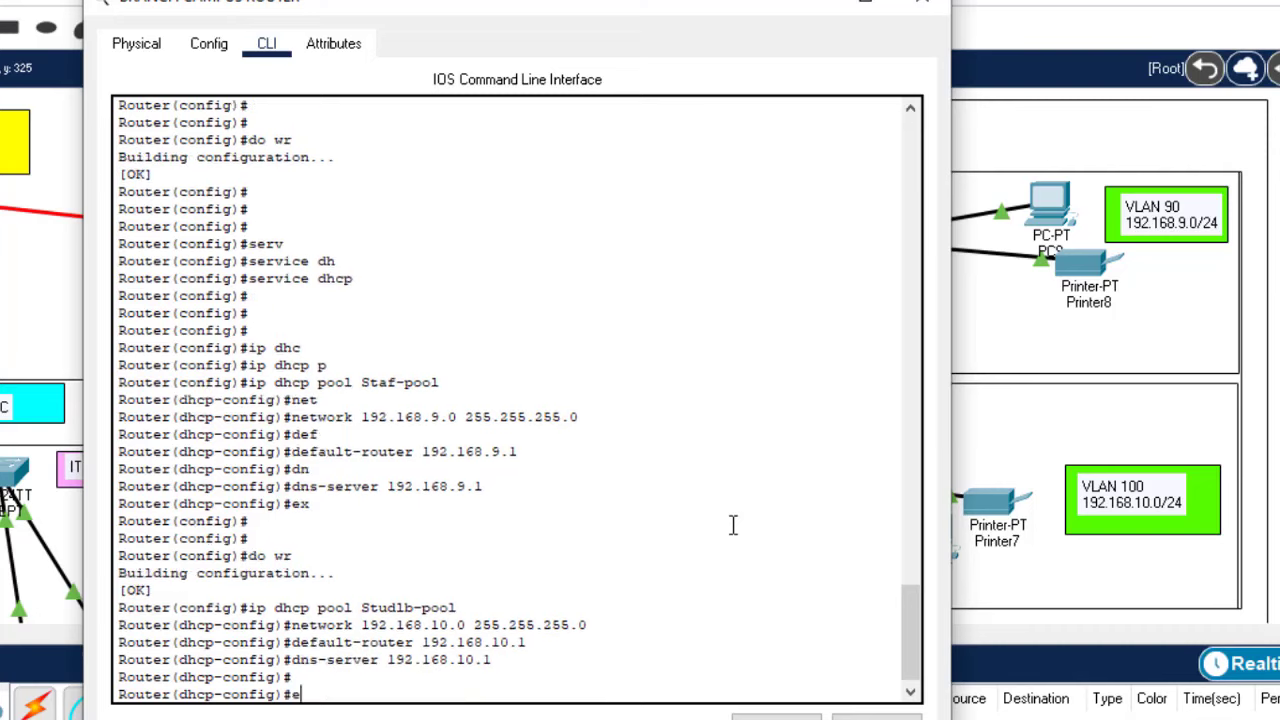
pyautogui.write('x')
pyautogui.press('Return')
pyautogui.press('Return')
pyautogui.press('Return')
pyautogui.write('do wr')
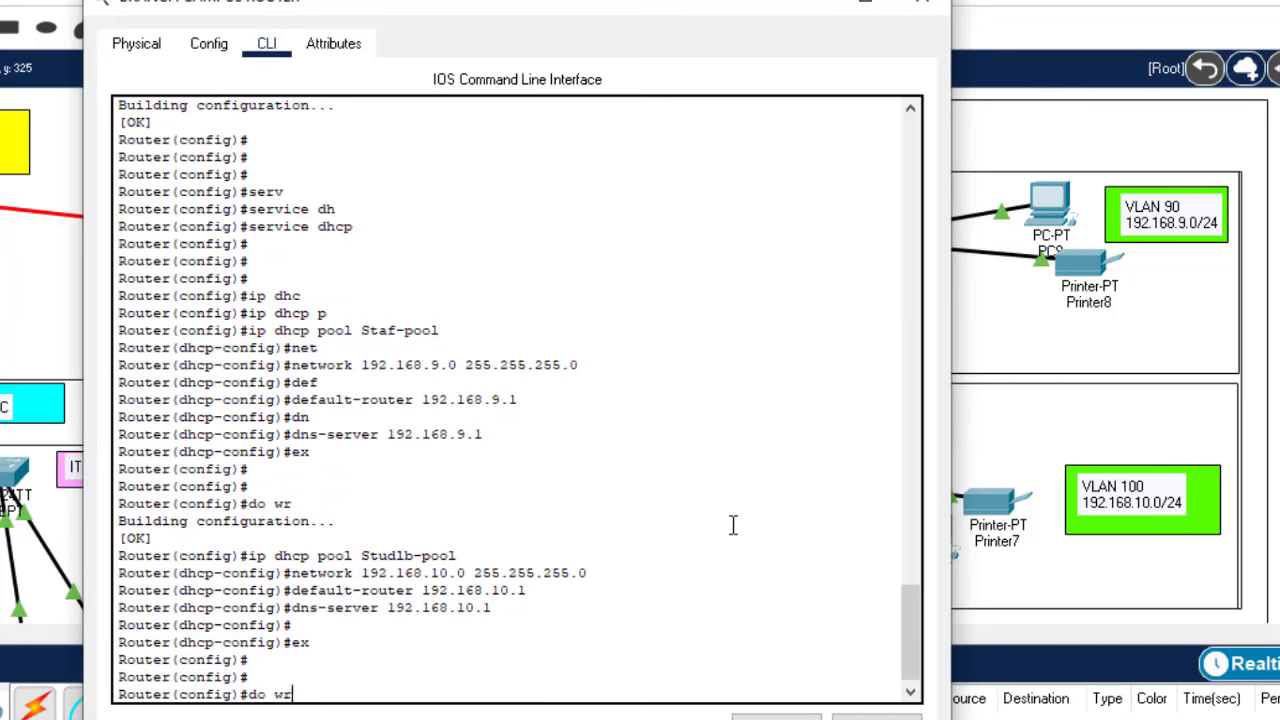
pyautogui.press('Return')
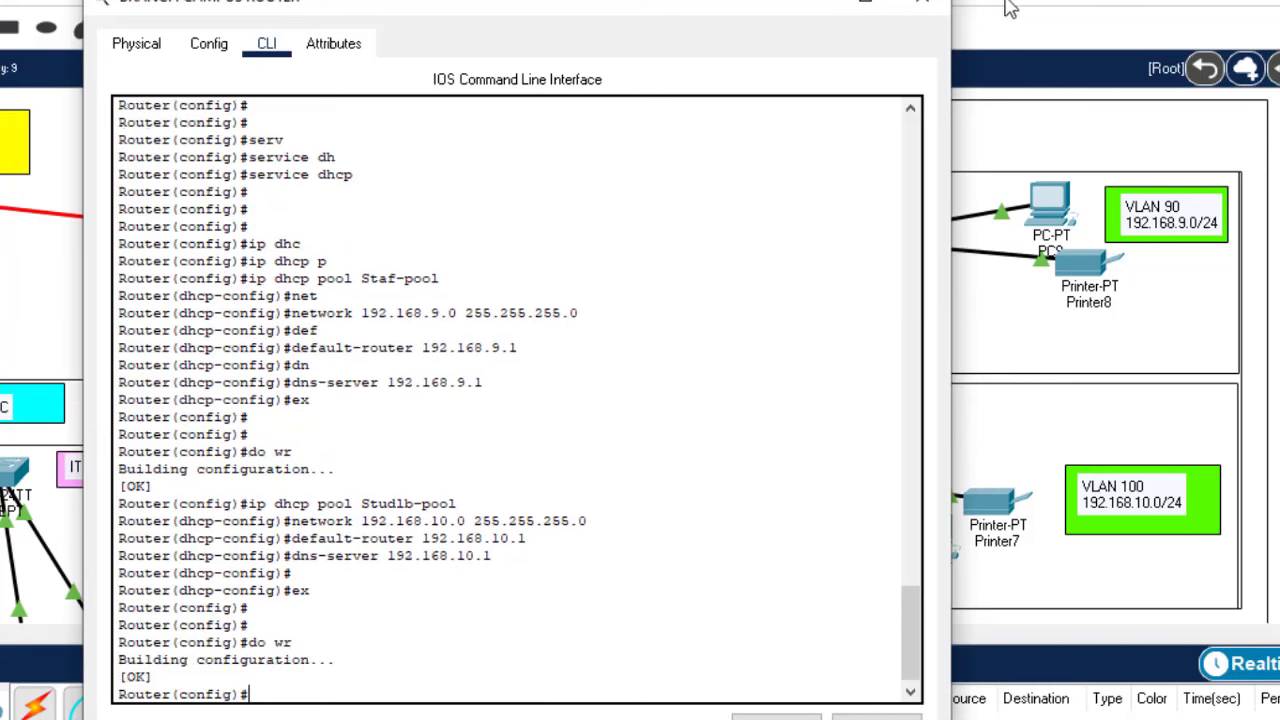
pyautogui.click(925, 6)
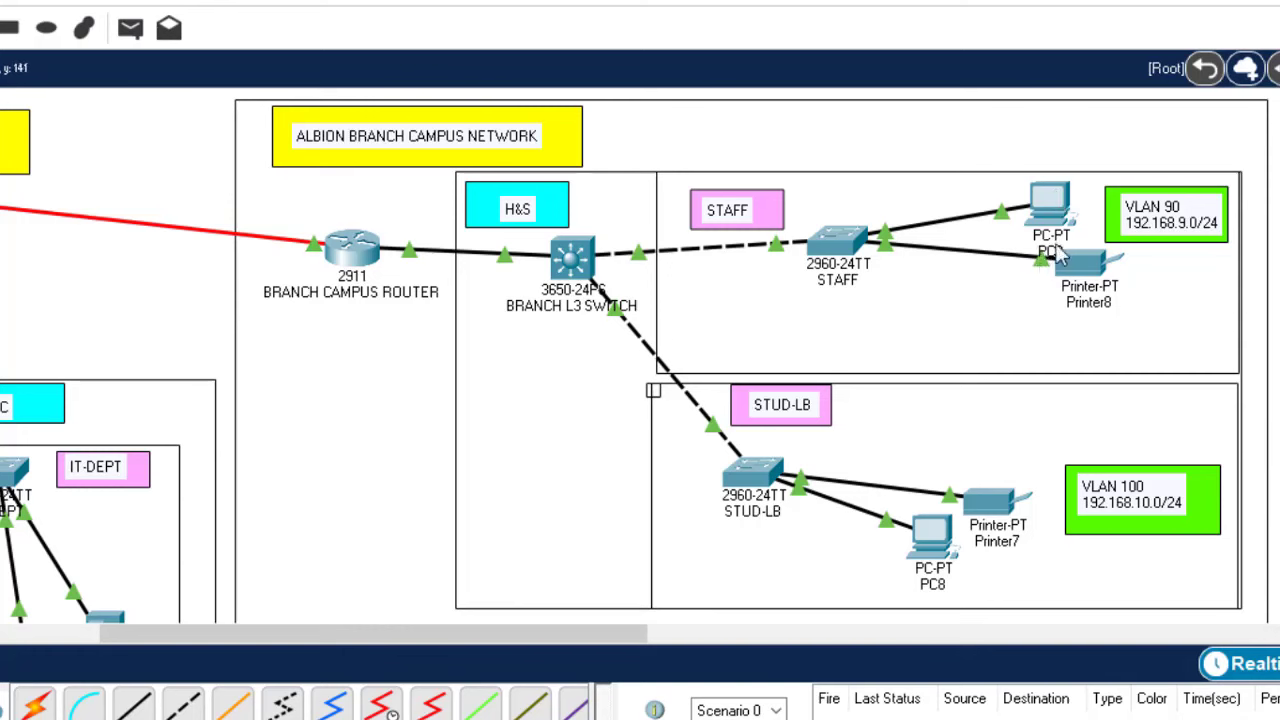
# Step: Switch the IPv4 configuration of the PC in the branch STAFF department to DHCP
pyautogui.click(1062, 200)
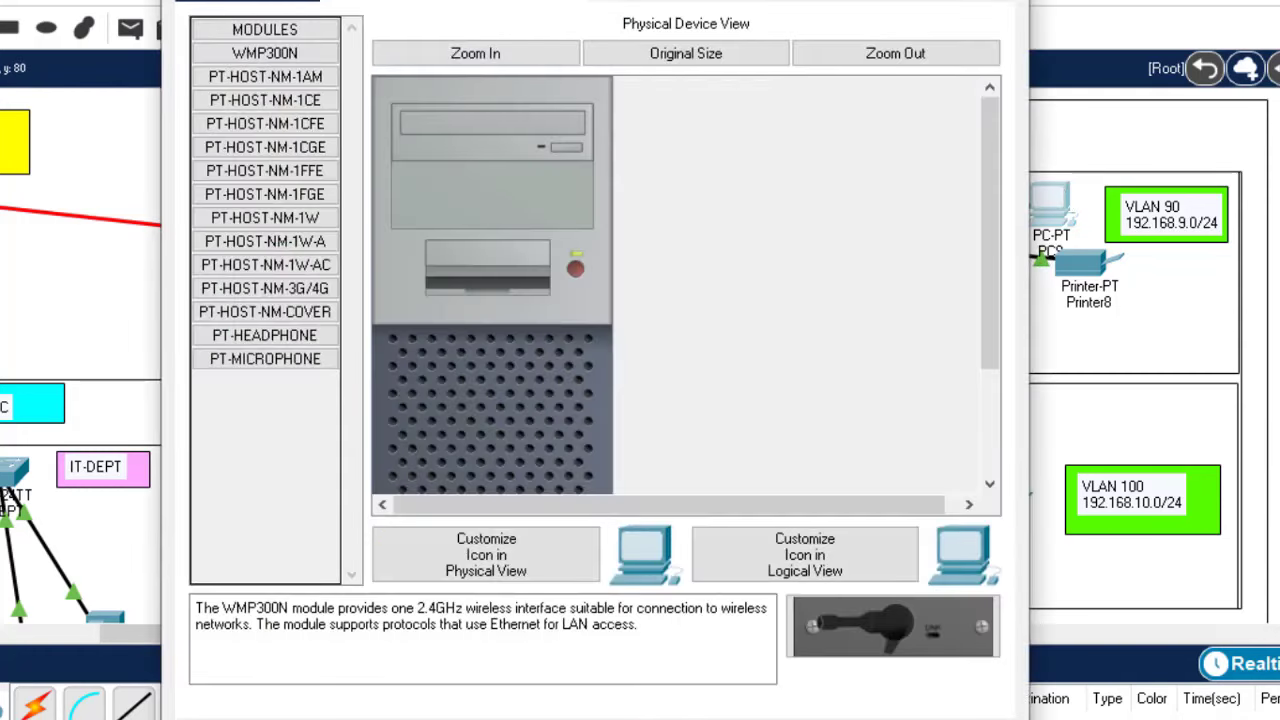
pyautogui.click(360, 3)
pyautogui.click(277, 148)
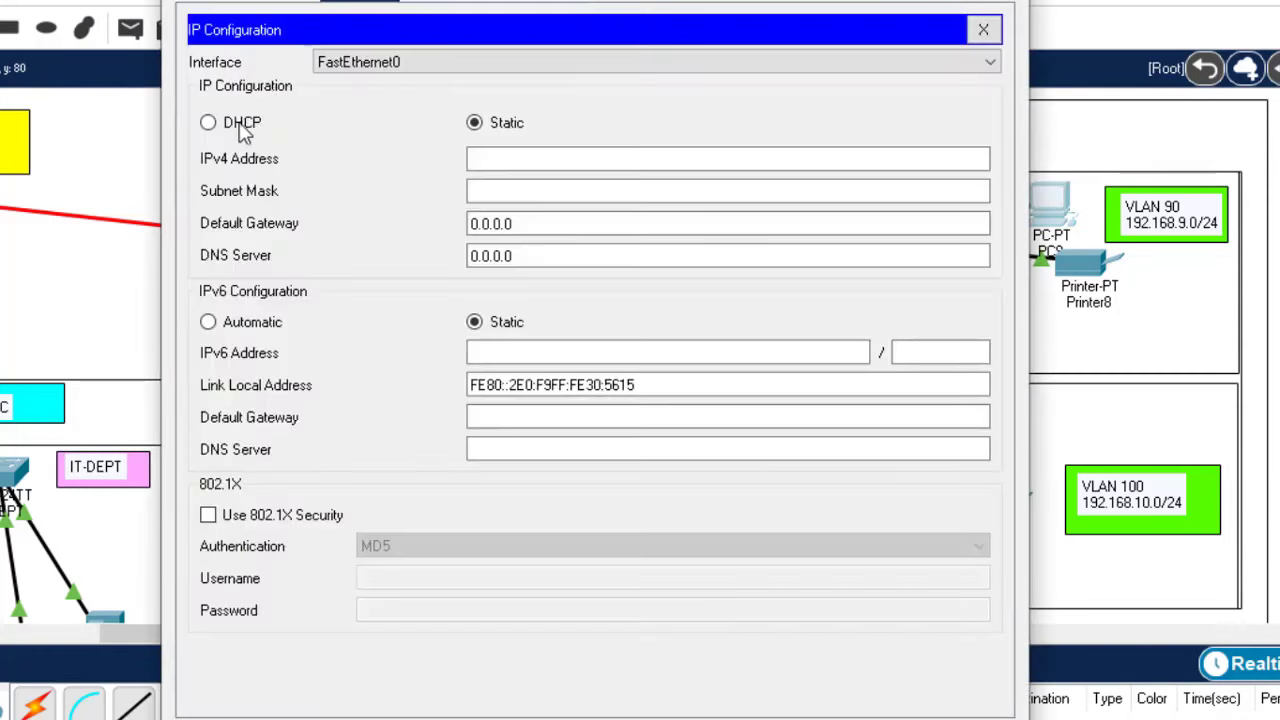
pyautogui.click(230, 128)
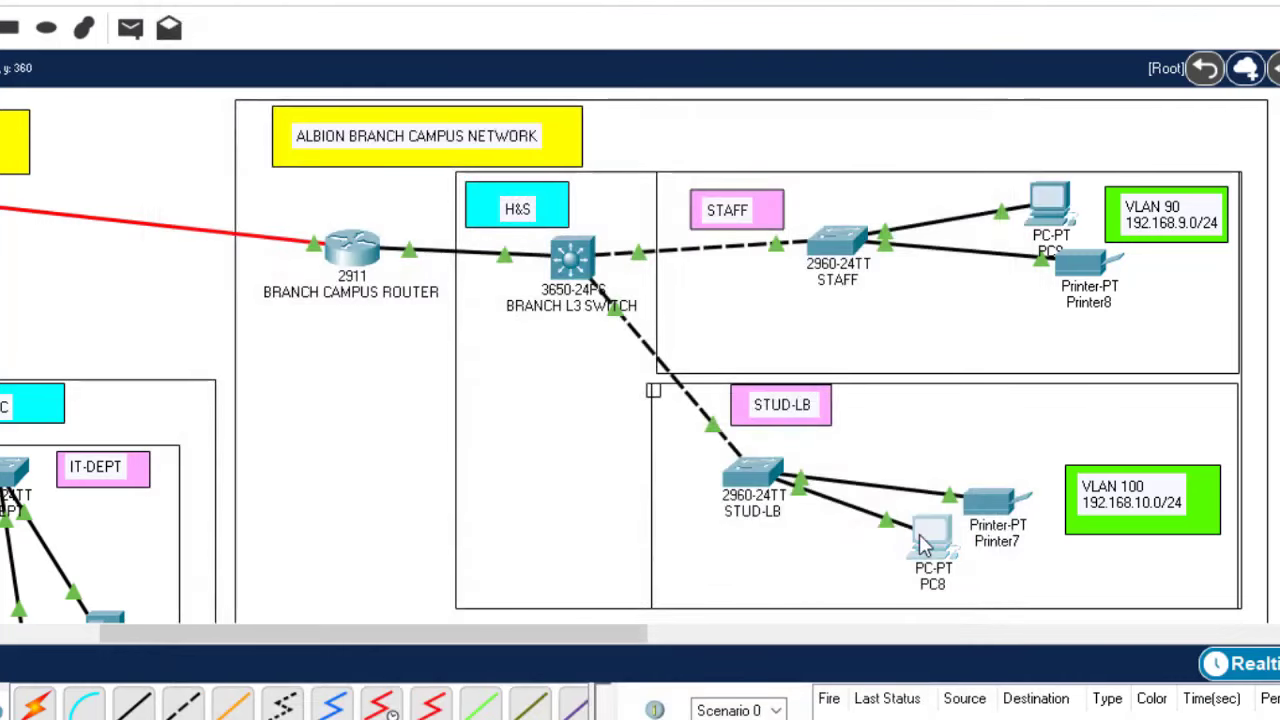
# Step: Switch the IPv4 configuration of PC8 in the branch STUD-LB department to DHCP
pyautogui.click(922, 543)
pyautogui.click(343, 6)
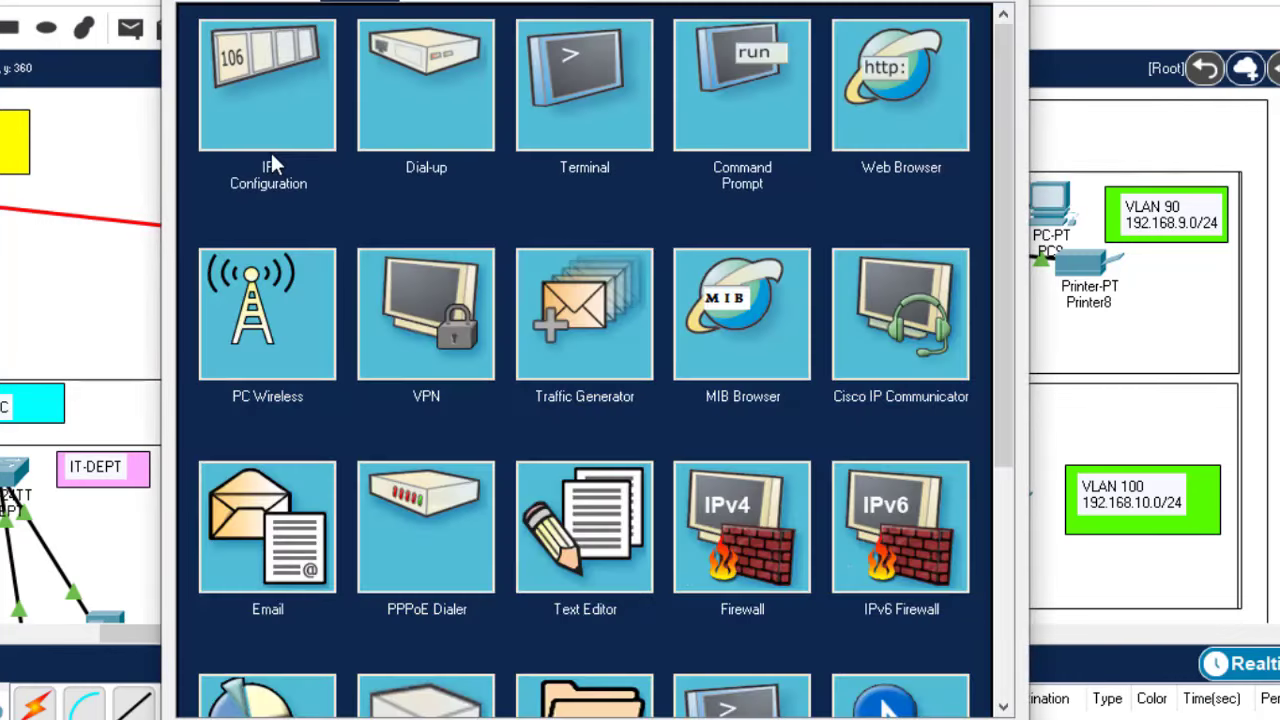
pyautogui.click(268, 119)
pyautogui.click(230, 126)
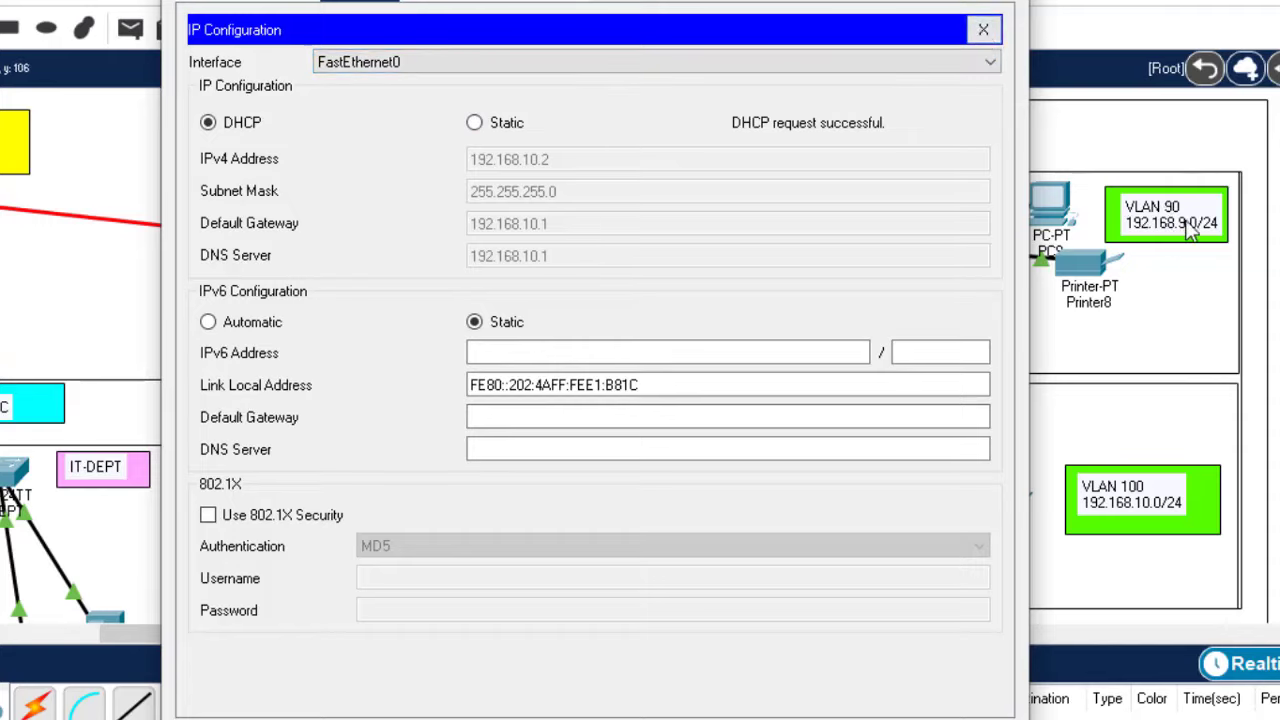
# Step: Test inter-VLAN connectivity by pinging 192.168.9.2 from PC8's command prompt, and close the PC8 window
pyautogui.click(984, 33)
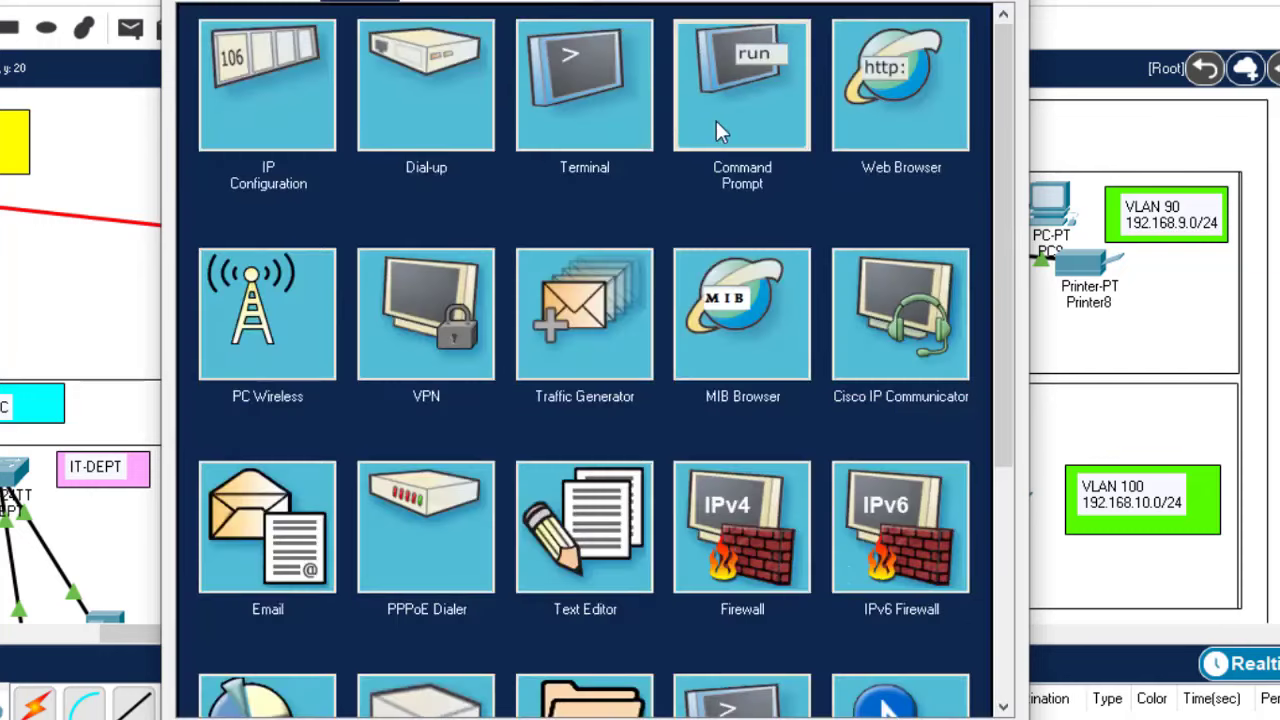
pyautogui.click(716, 122)
pyautogui.write('ping 192.168.')
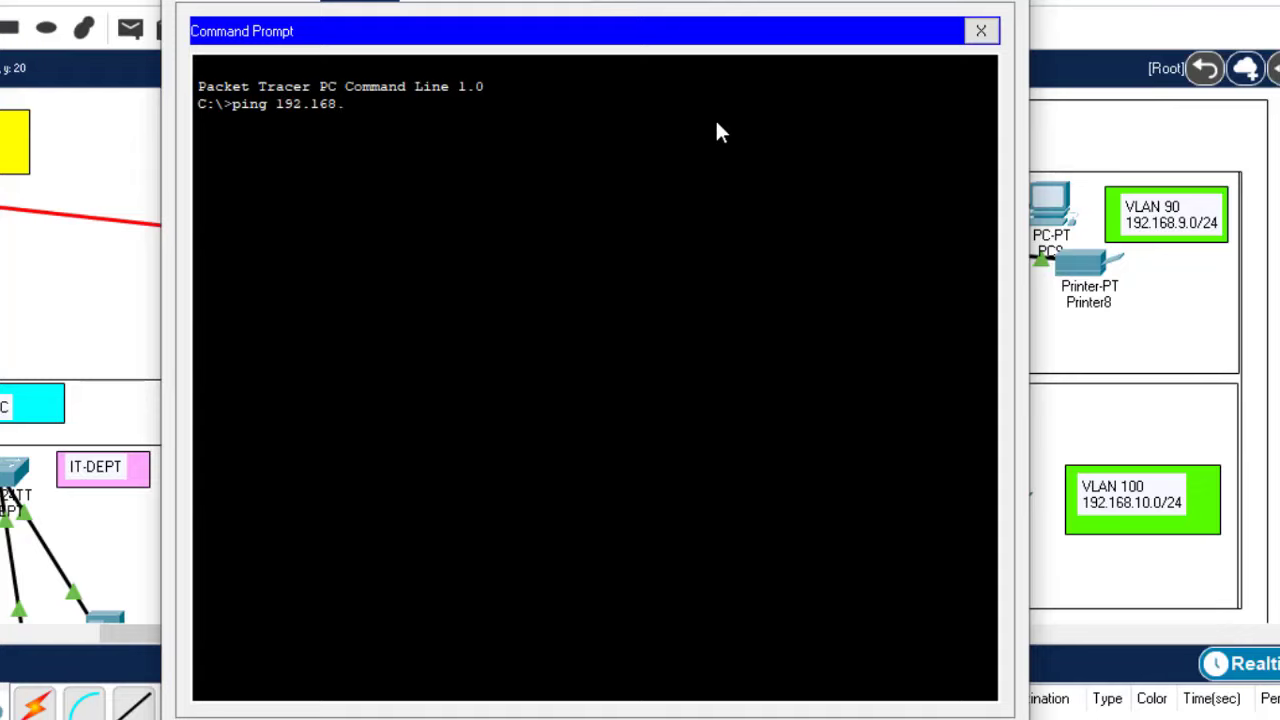
pyautogui.write('9.2')
pyautogui.press('Return')
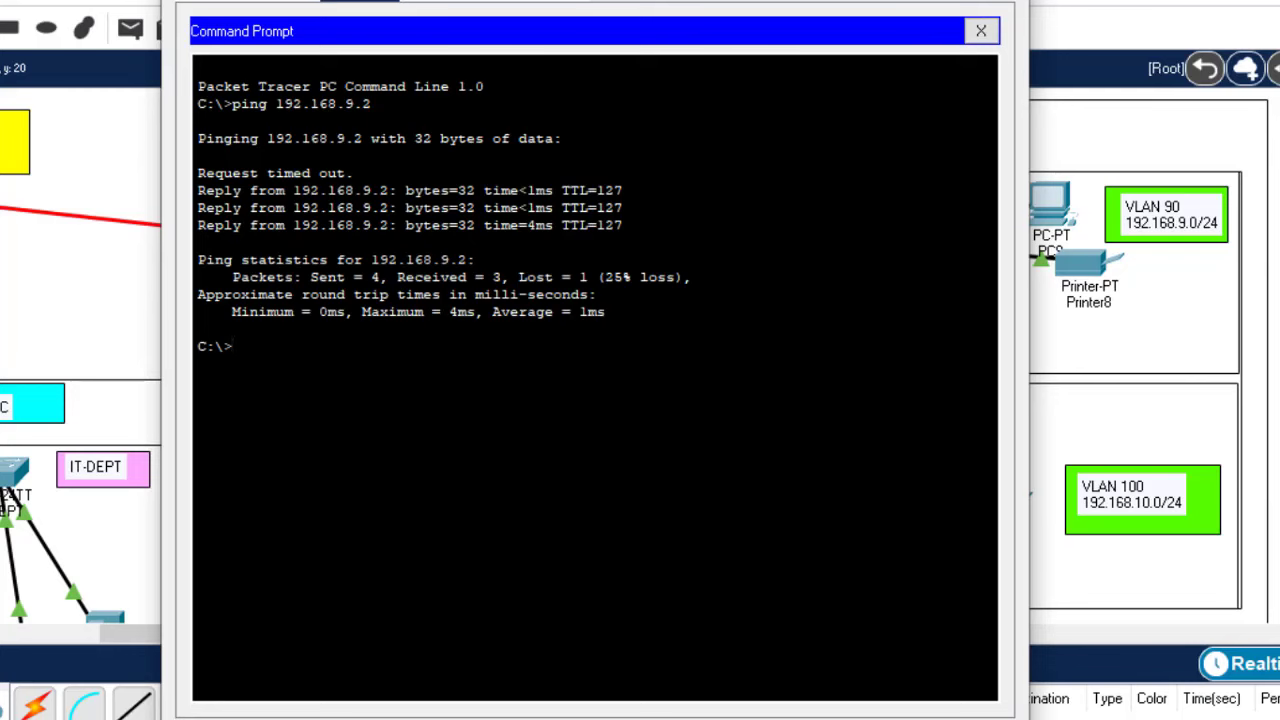
pyautogui.hotkey('alt', 'F4')
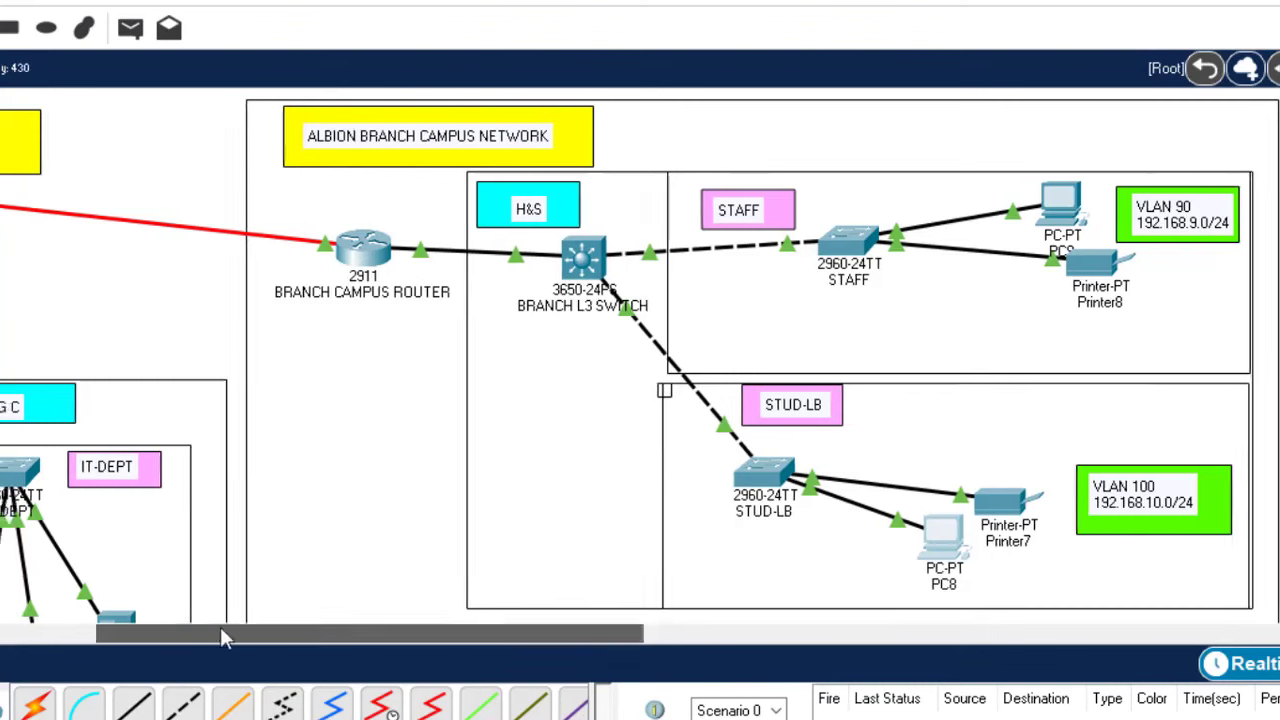
# Step: Open the MAIN-CAMPUS ROUTER's command line and enter global configuration mode with en and conf t
pyautogui.hscroll(-10, 220, 626)
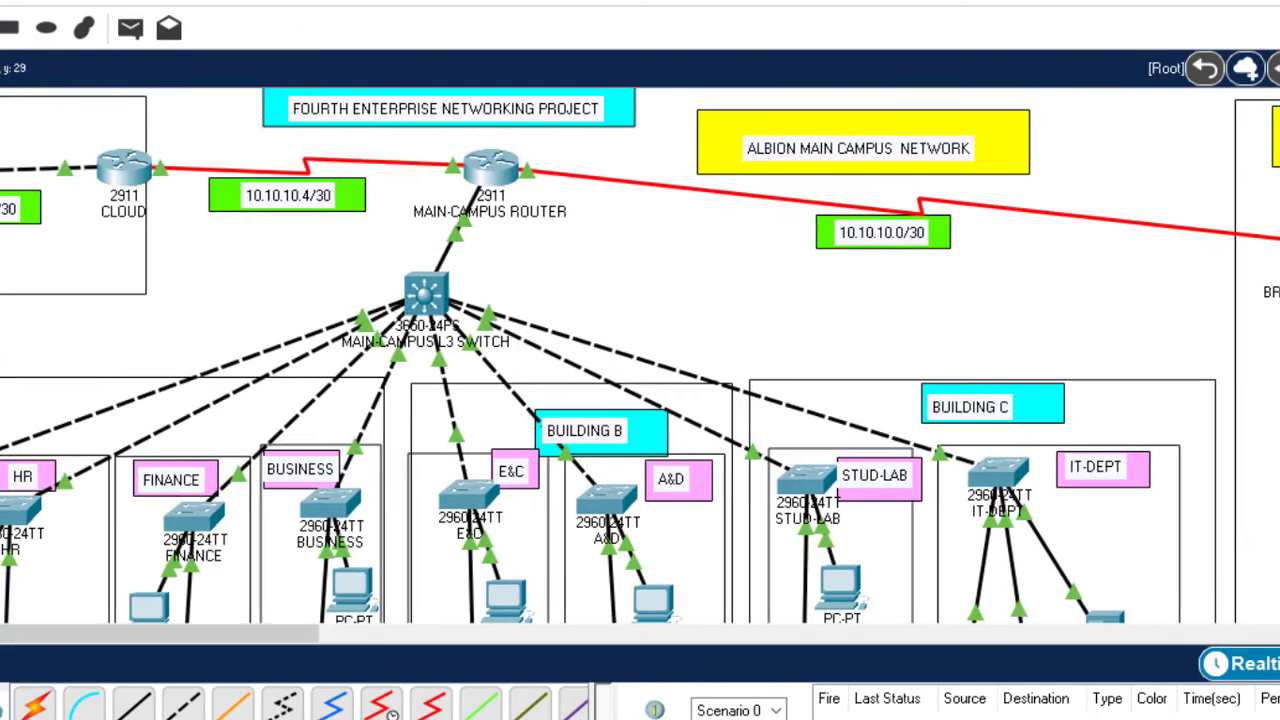
pyautogui.scroll(-3, 640, 356)
pyautogui.scroll(2, 640, 356)
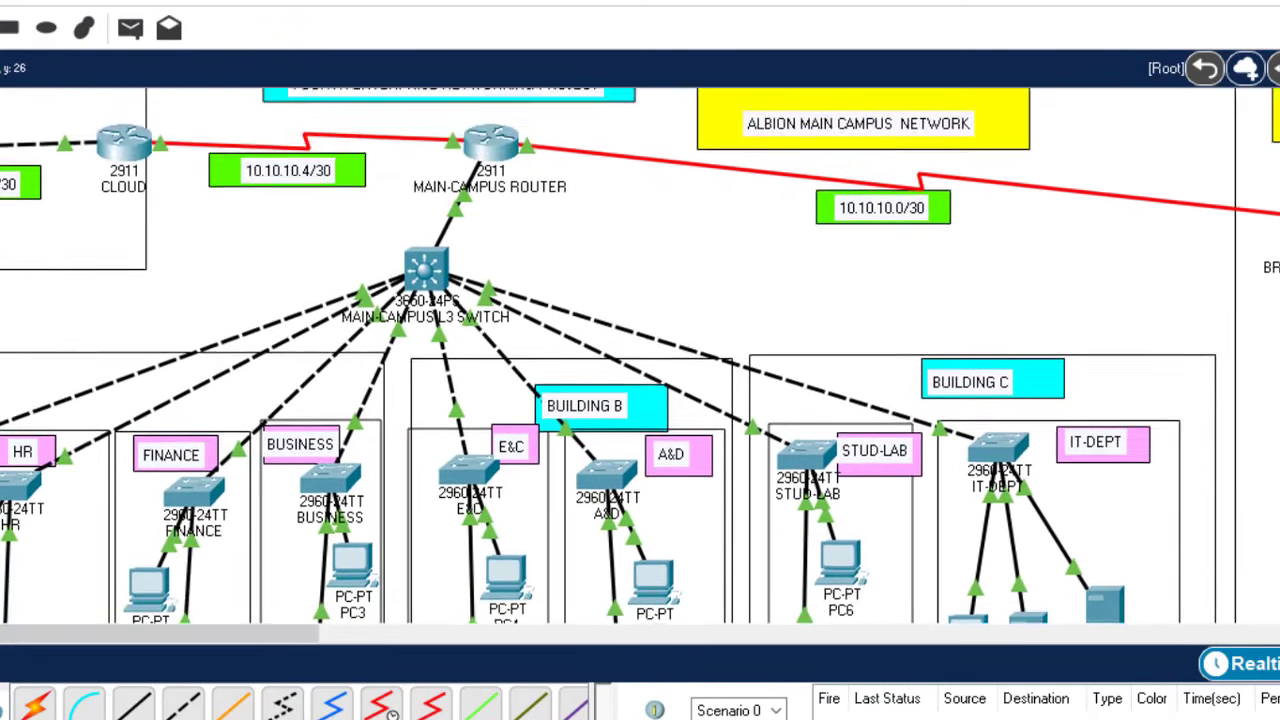
pyautogui.scroll(-4, 640, 356)
pyautogui.scroll(5, 640, 356)
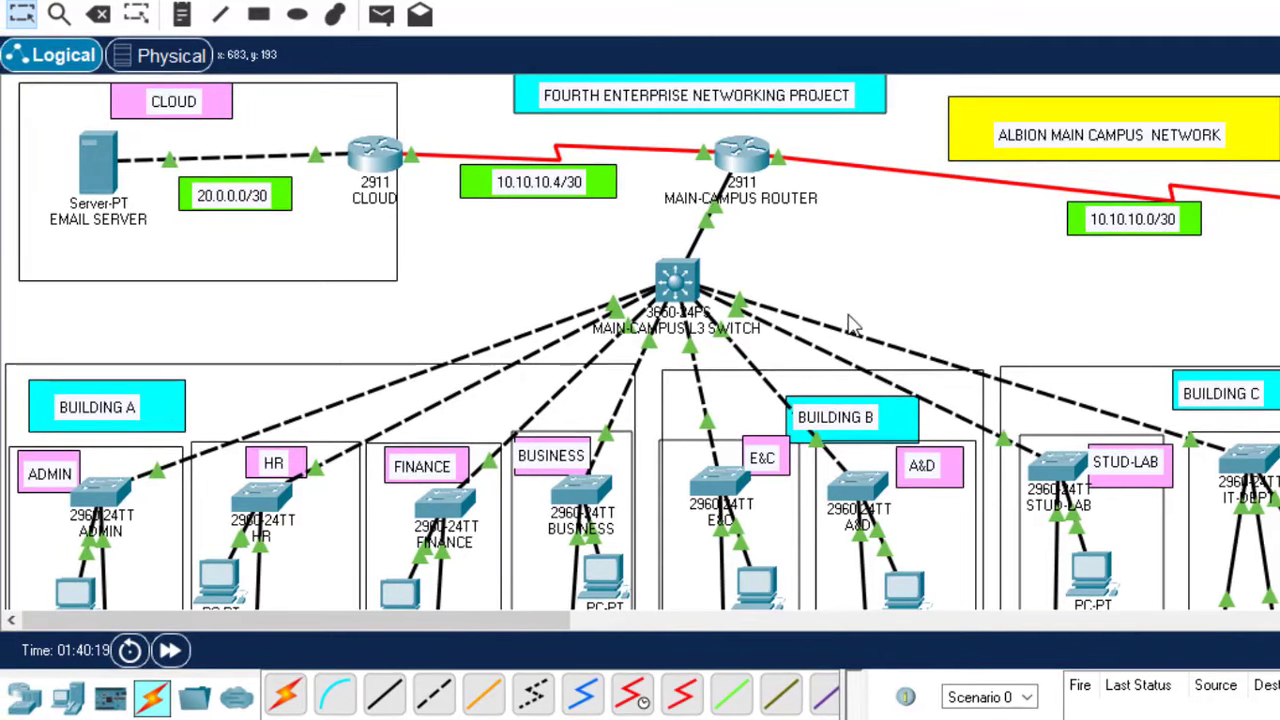
pyautogui.click(755, 155)
pyautogui.press('Return')
pyautogui.press('Return')
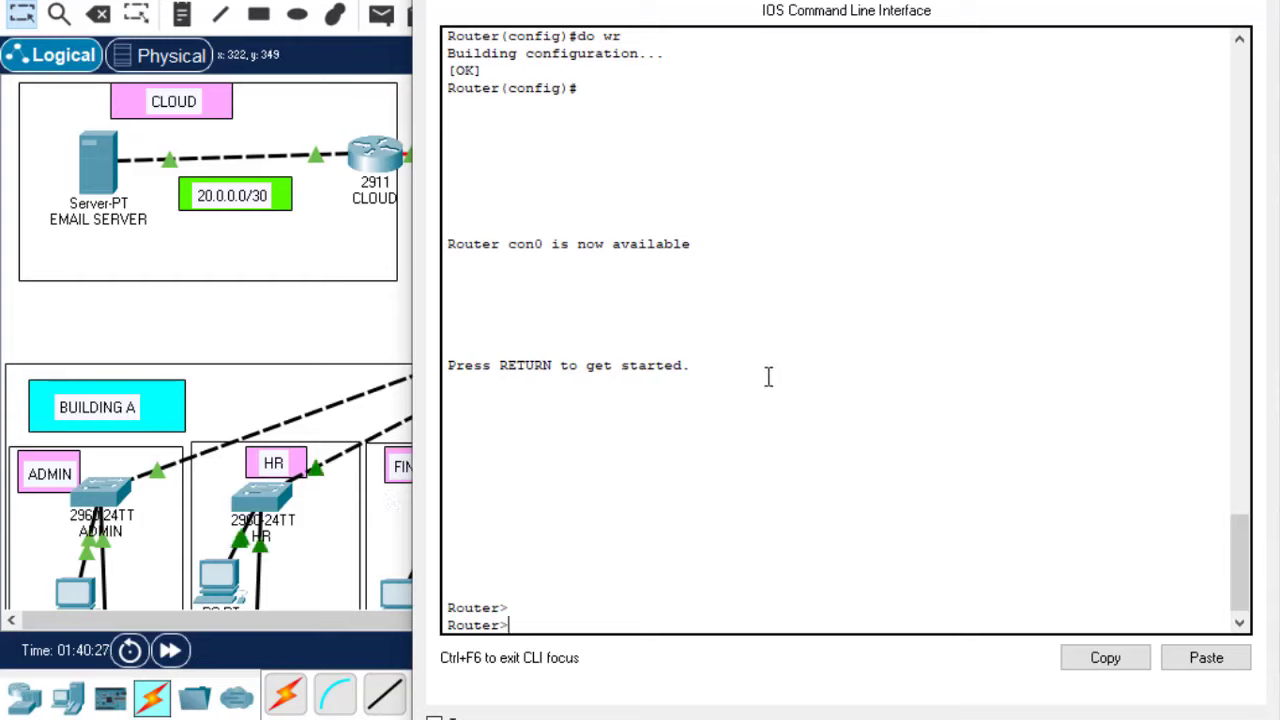
pyautogui.write('en')
pyautogui.press('Return')
pyautogui.write('con')
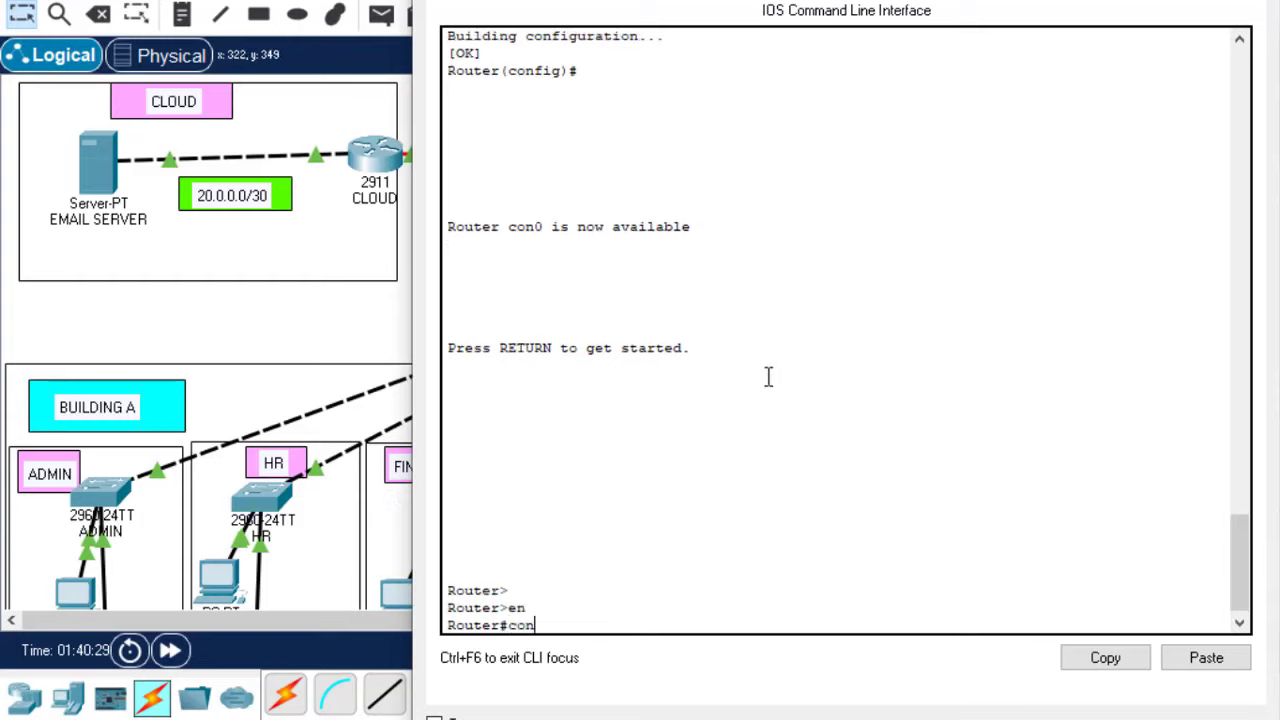
pyautogui.write('f t')
pyautogui.press('Return')
pyautogui.press('Return')
pyautogui.press('Return')
pyautogui.press('Return')
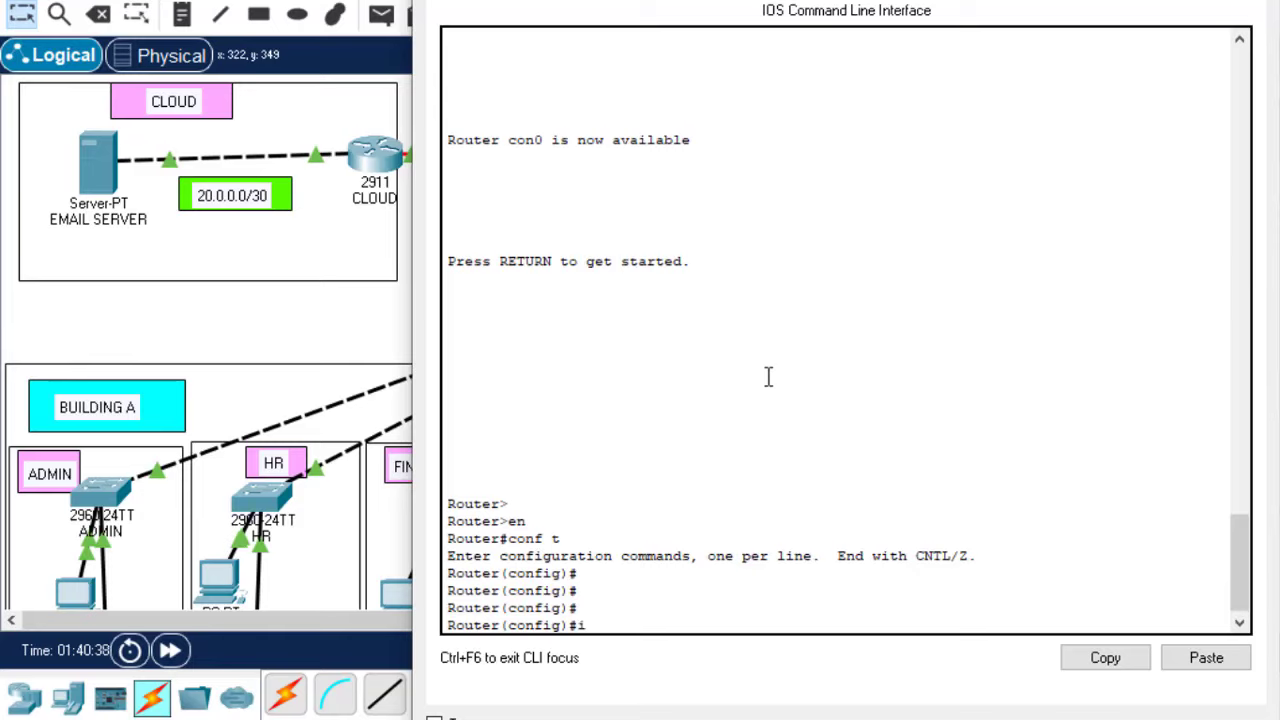
# Step: Create subinterface gig0/0.10 on the main campus router, checking the VLAN labels in the topology
pyautogui.write('nt gig0/0.10')
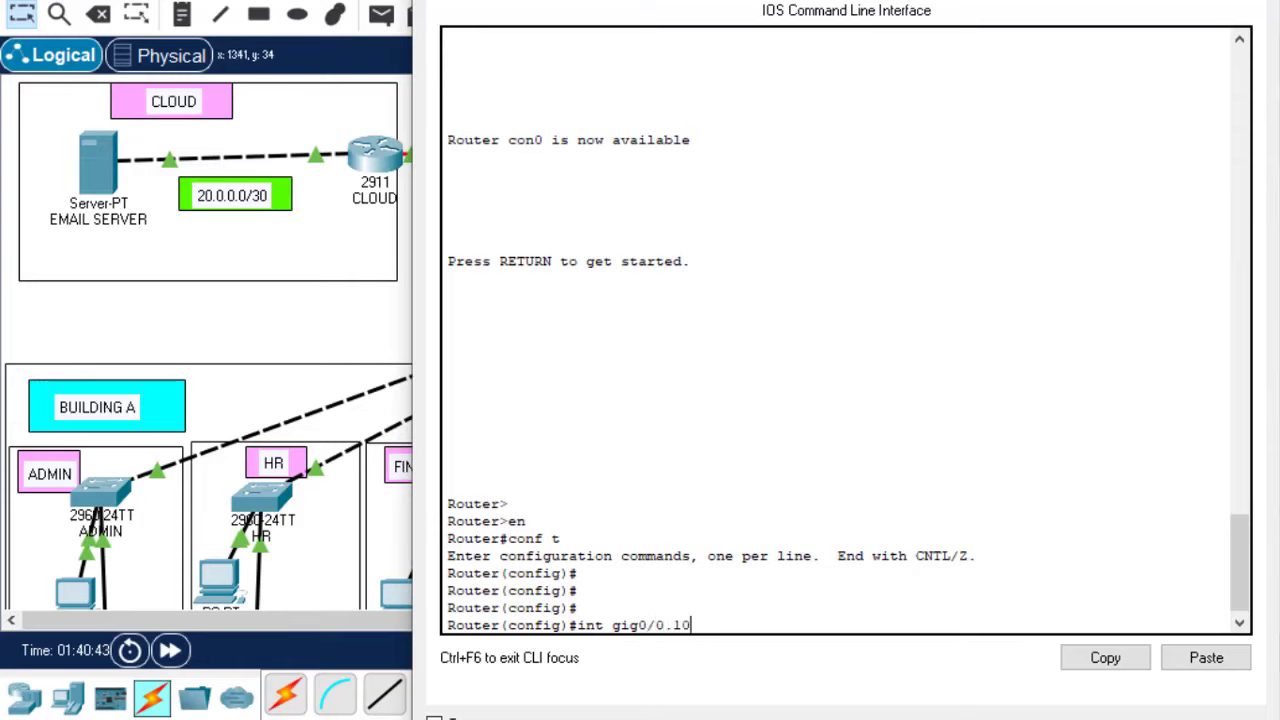
pyautogui.click(1272, 10)
pyautogui.scroll(-5, 545, 228)
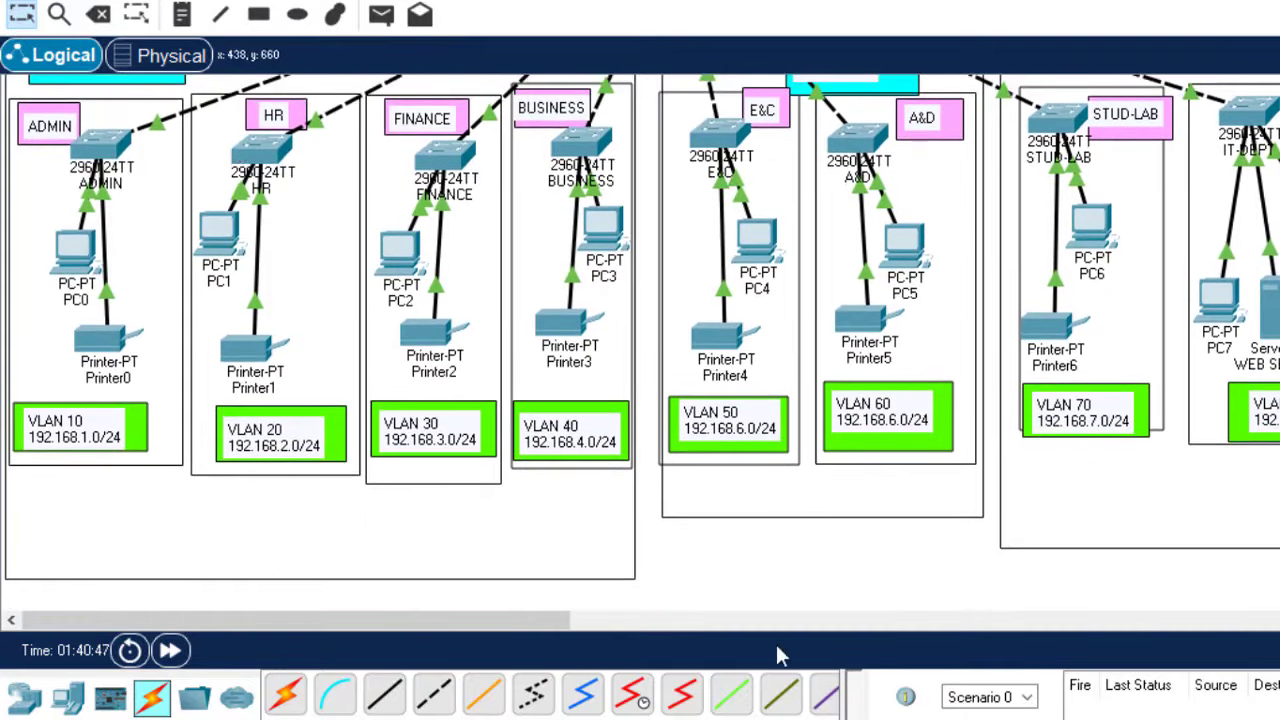
pyautogui.click(860, 680)
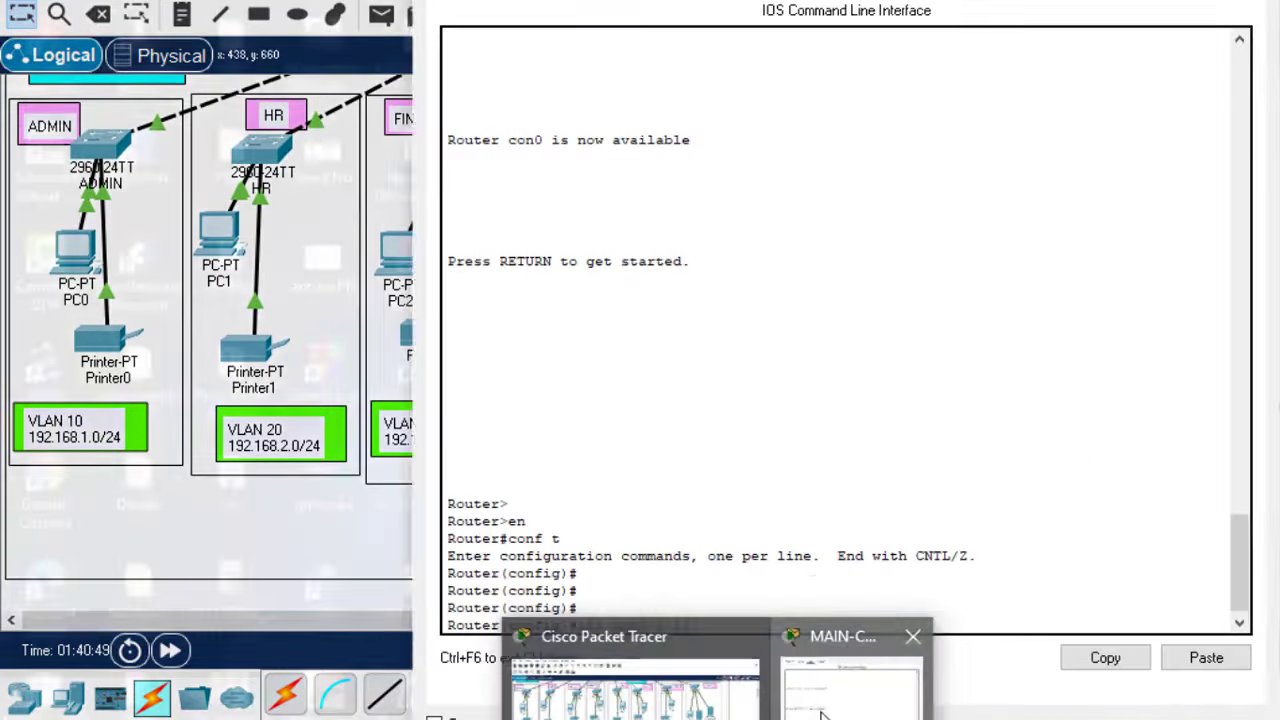
pyautogui.press('Return')
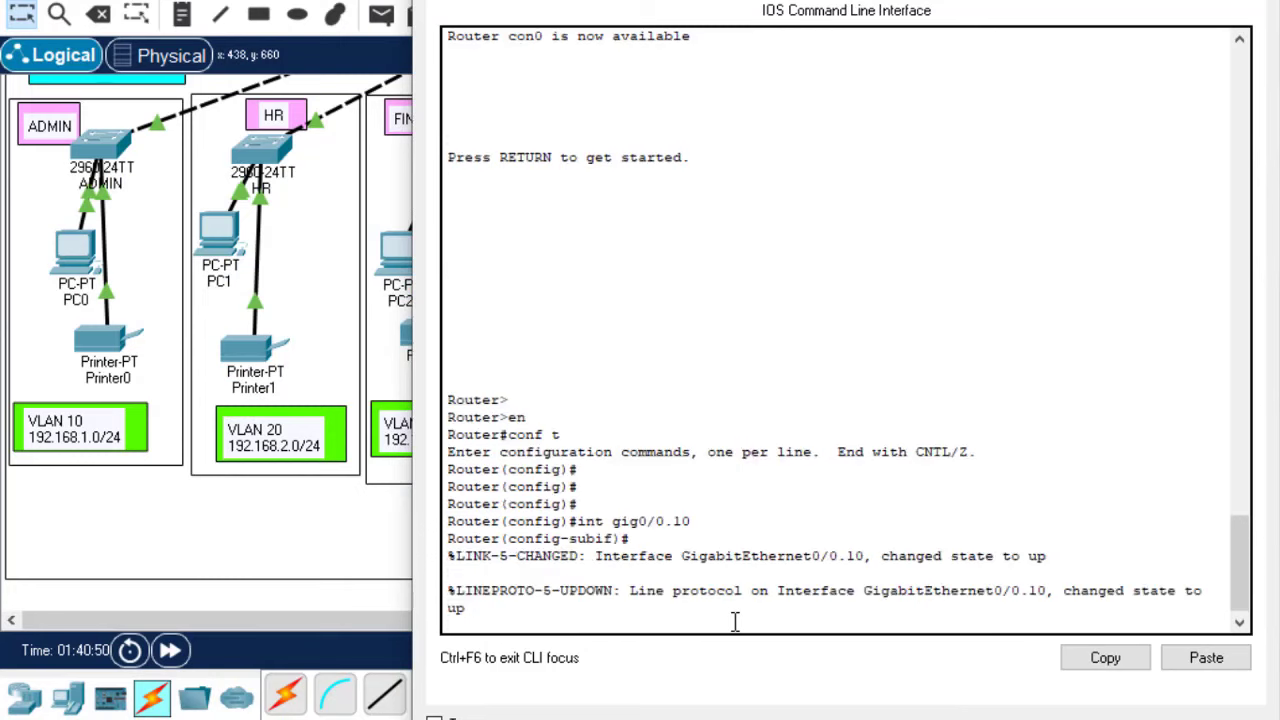
# Step: Set the encapsulation of subinterface gig0/0.10 to dot1Q with VLAN 10
pyautogui.press('Return')
pyautogui.press('Return')
pyautogui.write('enc')
pyautogui.press('Tab')
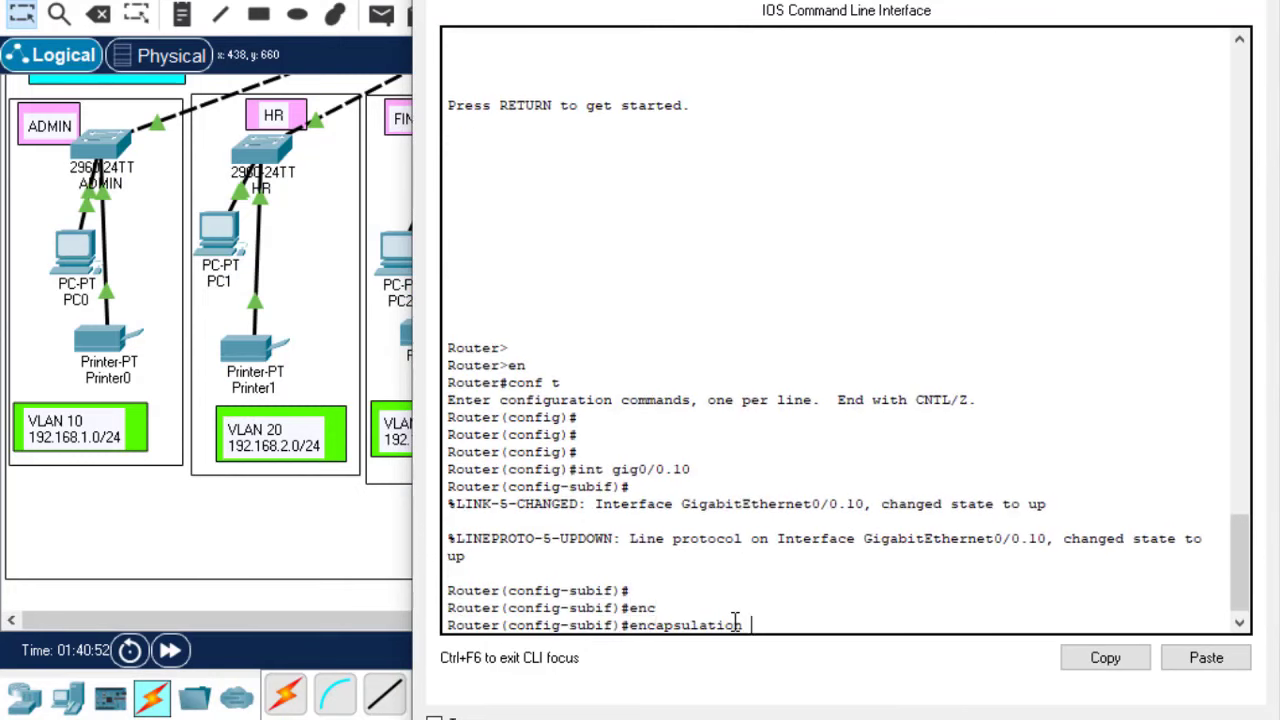
pyautogui.write('d')
pyautogui.press('Tab')
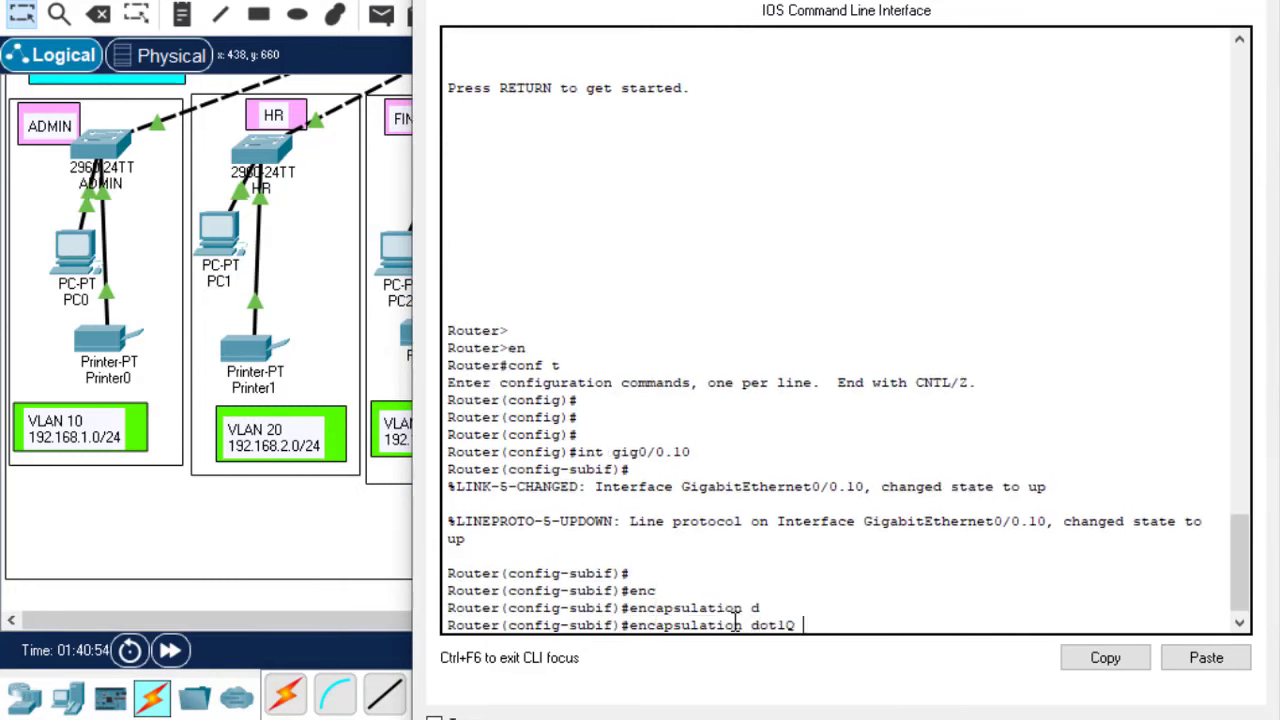
pyautogui.press('Return')
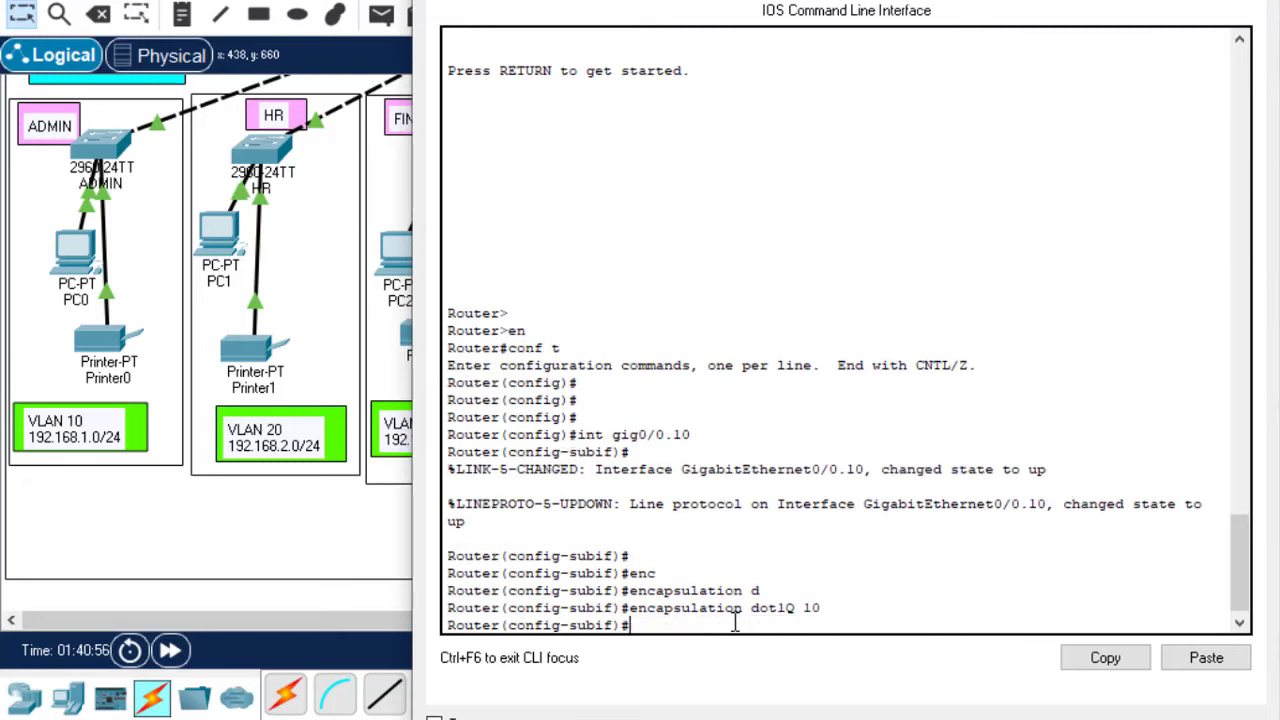
# Step: Assign IP address 192.168.1.1 with mask 255.255.255.0 to subinterface gig0/0.10 and exit to global configuration mode
pyautogui.write('ip add')
pyautogui.press('Tab')
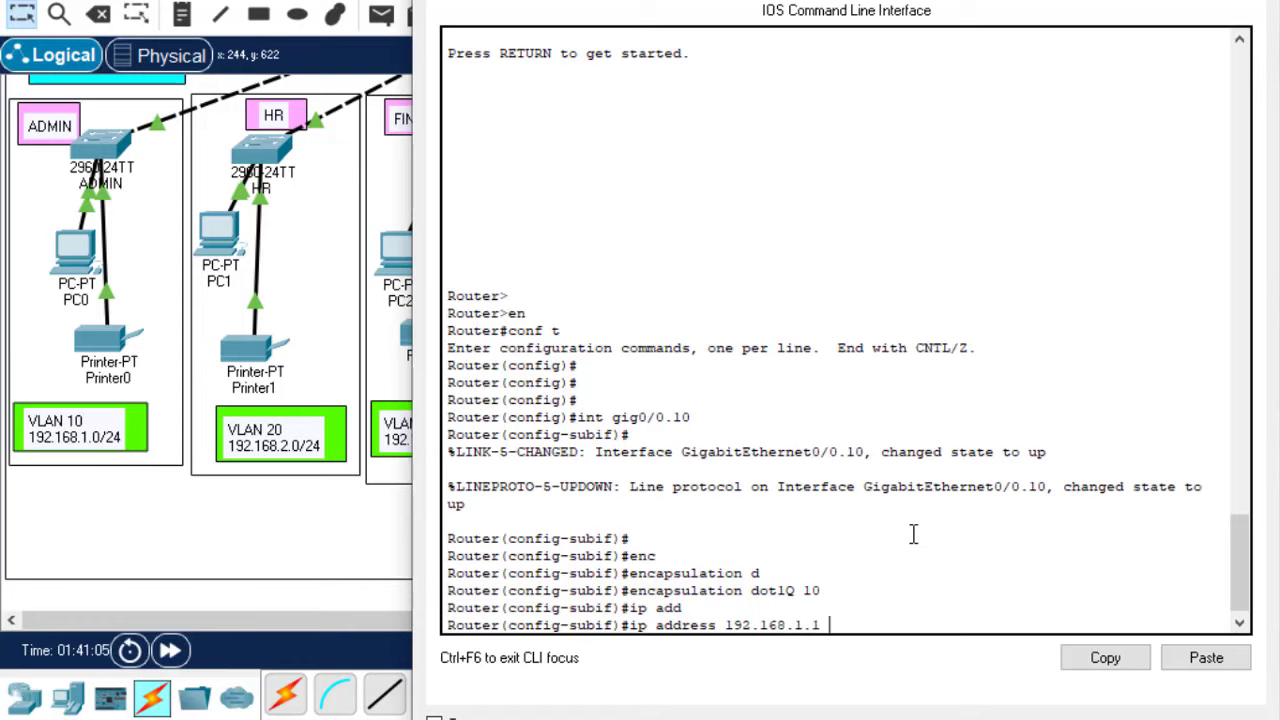
pyautogui.write('192.168.1.1 255.255.255.0')
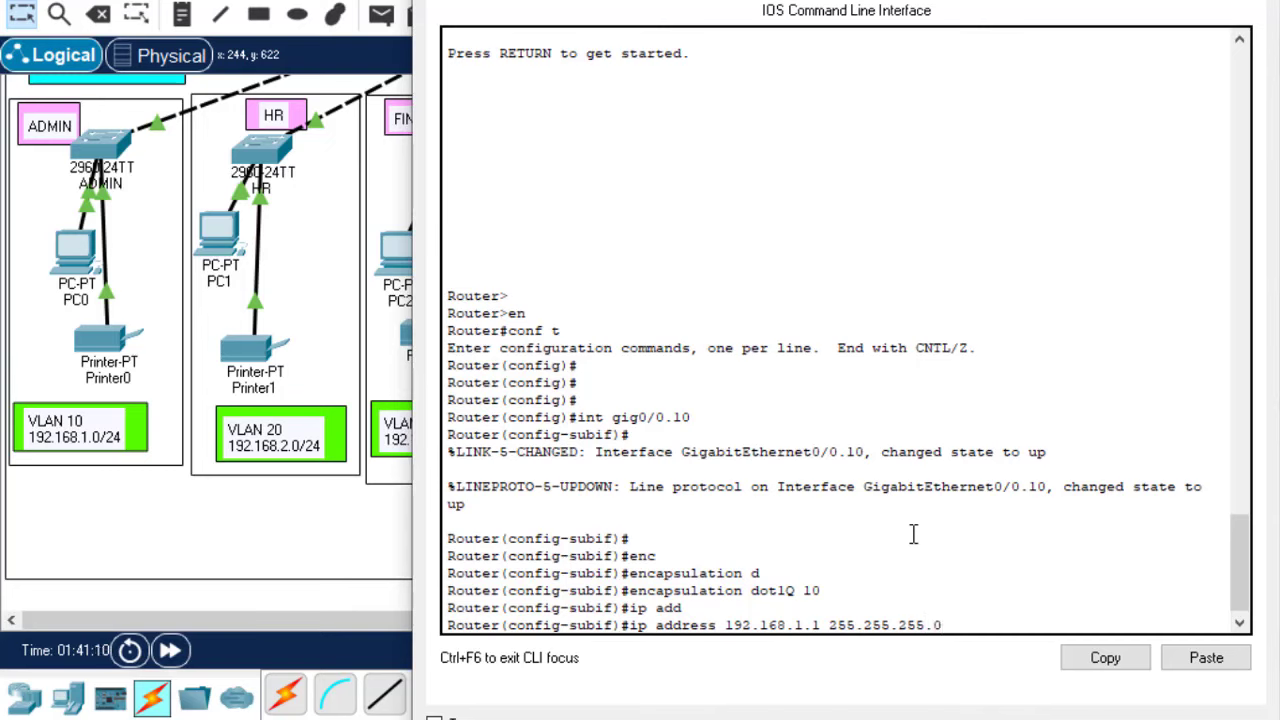
pyautogui.press('Return')
pyautogui.write('ex')
pyautogui.press('Return')
pyautogui.press('Return')
pyautogui.press('Return')
pyautogui.press('Return')
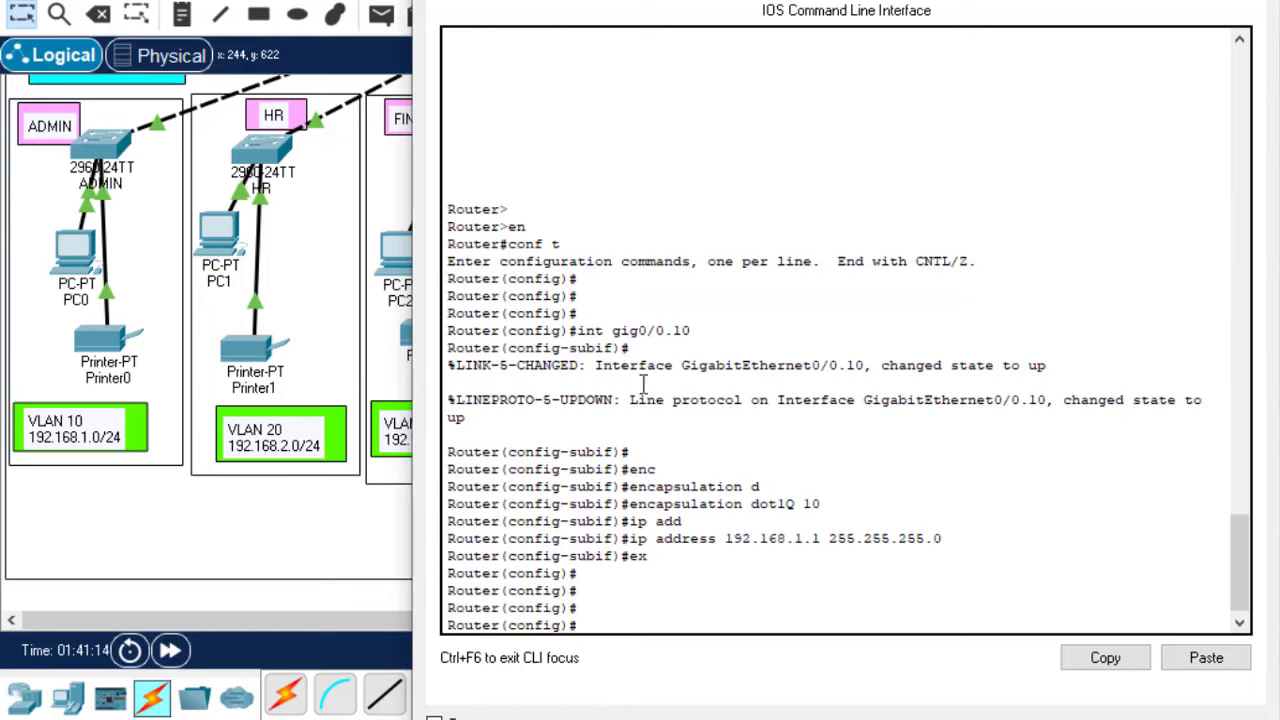
# Step: Create subinterface gig0/0.20 on the main campus router for the HR VLAN
pyautogui.press('Up')
pyautogui.press('Up')
pyautogui.press('Up')
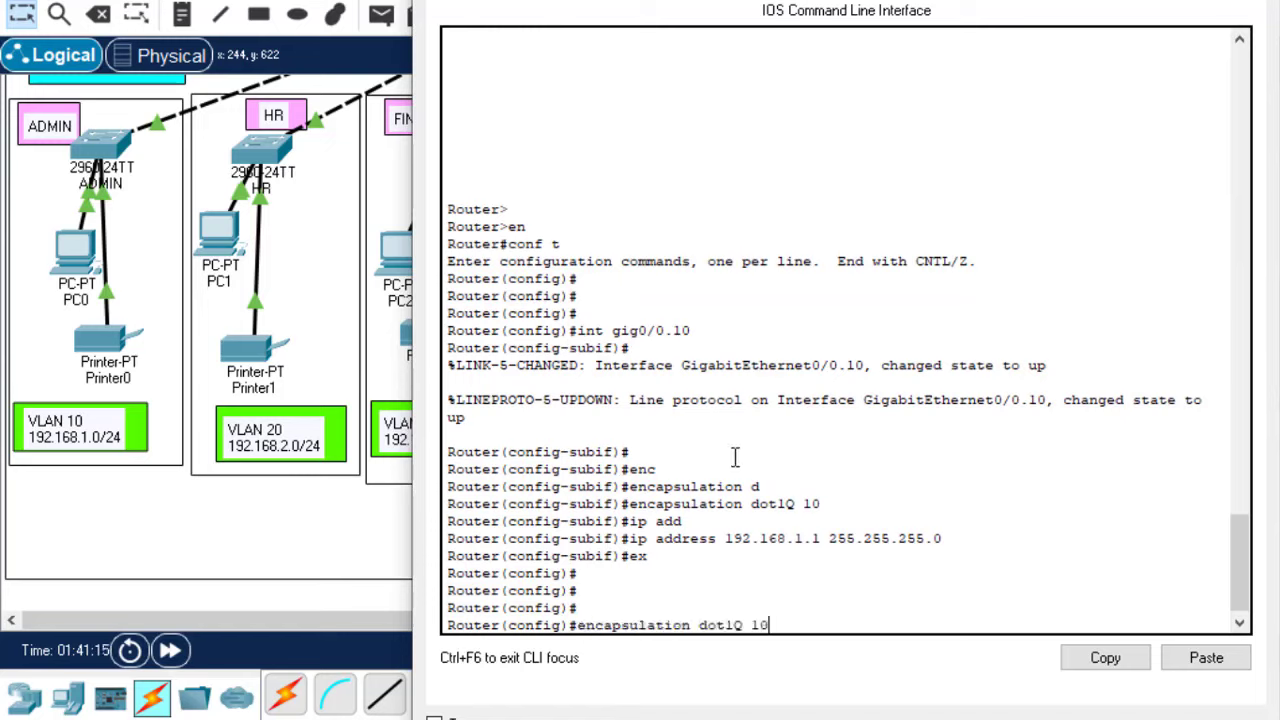
pyautogui.press('Up')
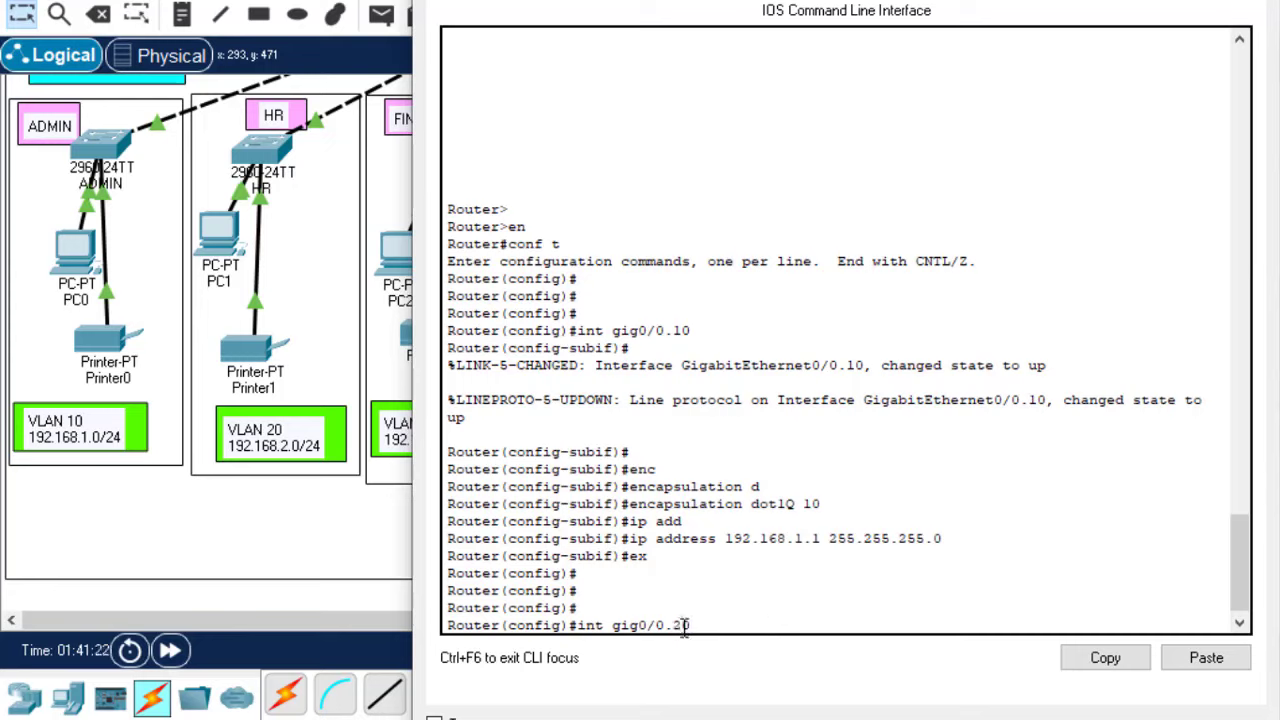
pyautogui.press('Return')
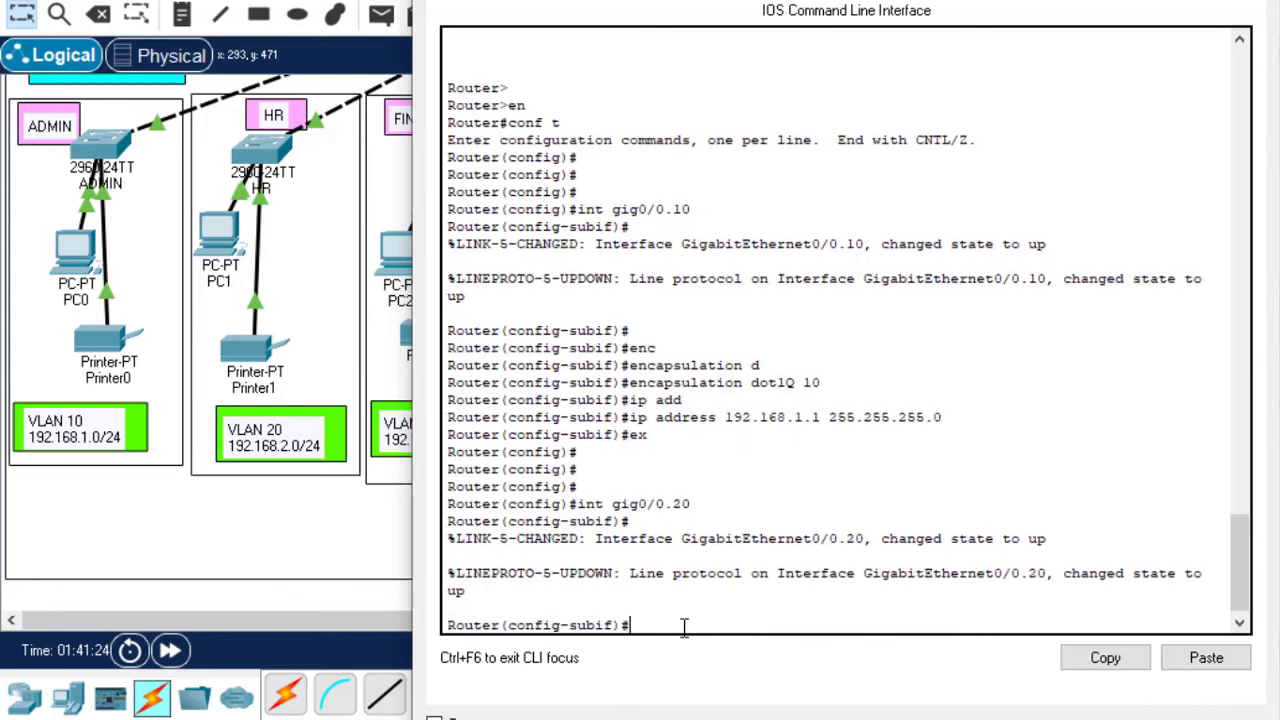
# Step: Set the encapsulation of subinterface gig0/0.20 to dot1Q with VLAN 20
pyautogui.press('Up')
pyautogui.press('Up')
pyautogui.press('Up')
pyautogui.press('Up')
pyautogui.press('Up')
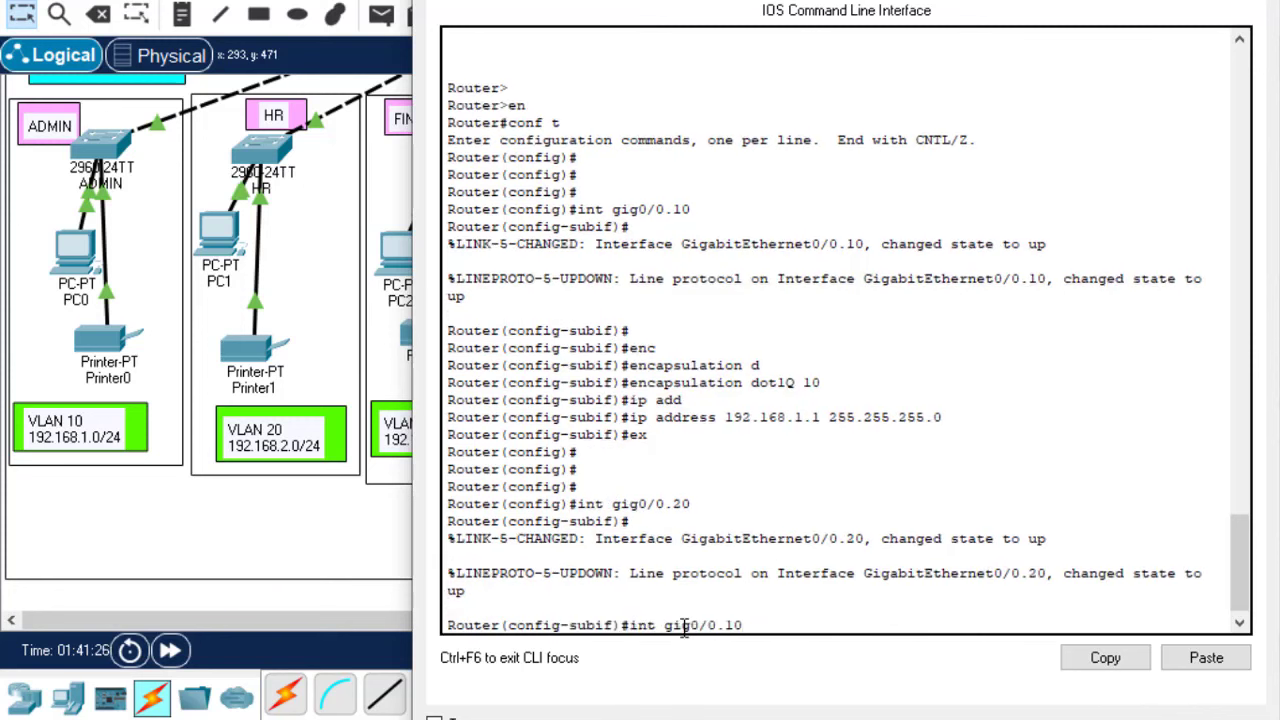
pyautogui.press('Down')
pyautogui.write('2')
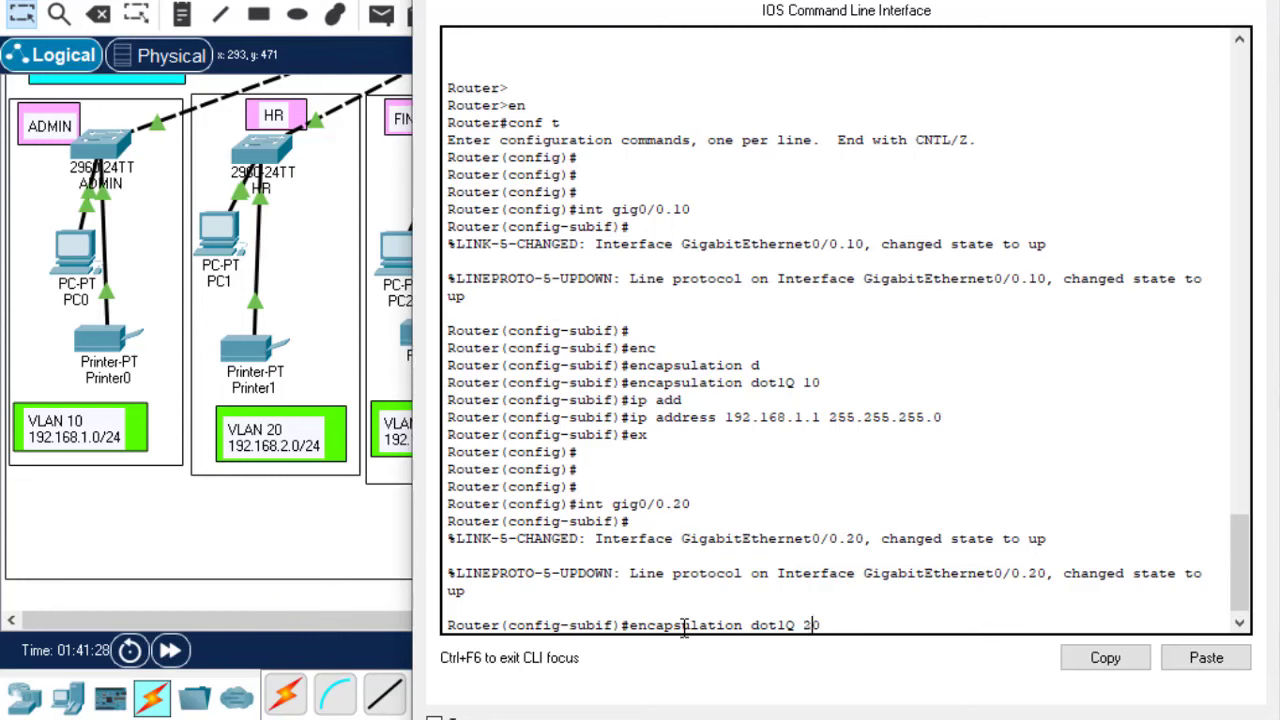
pyautogui.press('Return')
# Step: Assign IP address 192.168.2.1 with mask 255.255.255.0 to subinterface gig0/0.20 and exit to global configuration mode
pyautogui.press('Up')
pyautogui.press('Up')
pyautogui.press('Up')
pyautogui.press('Up')
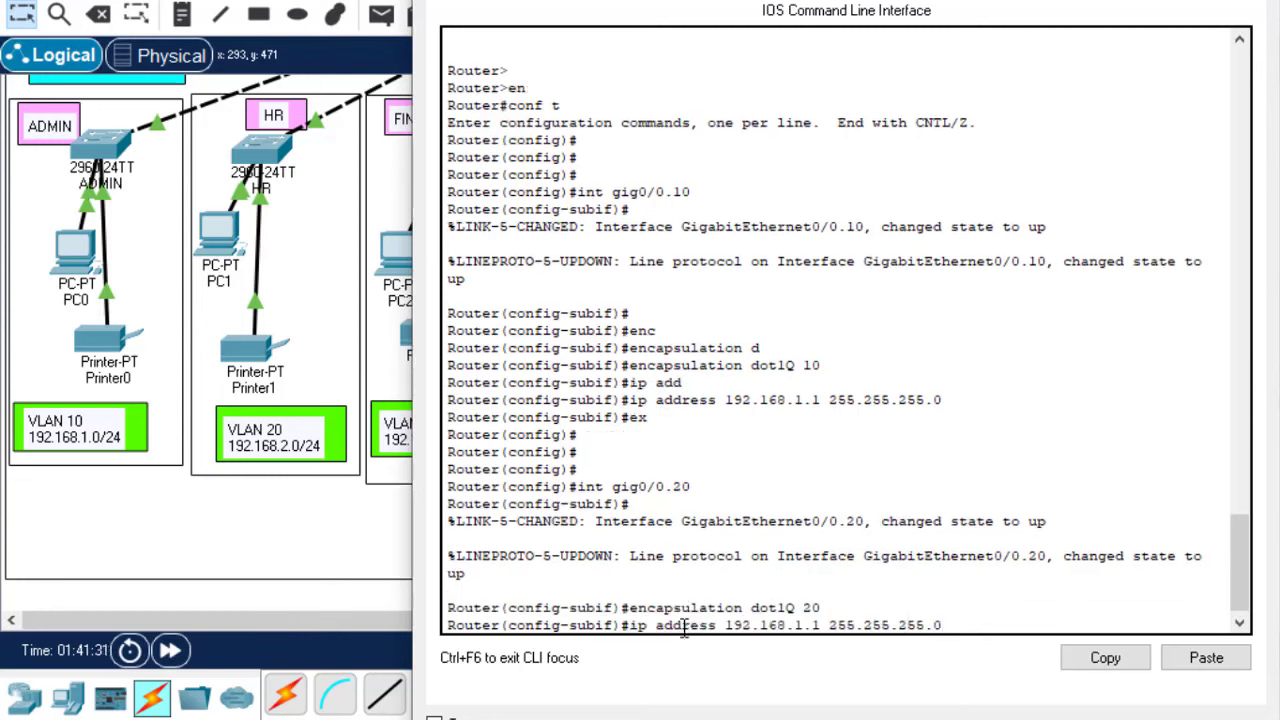
pyautogui.press('Left')
pyautogui.press('Left')
pyautogui.press('Left')
pyautogui.press('Left')
pyautogui.press('Left')
pyautogui.press('Left')
pyautogui.press('Left')
pyautogui.press('Left')
pyautogui.press('Left')
pyautogui.press('Left')
pyautogui.press('Left')
pyautogui.press('Left')
pyautogui.press('Left')
pyautogui.press('Left')
pyautogui.press('Left')
pyautogui.press('Left')
pyautogui.press('BackSpace')
pyautogui.write('2')
pyautogui.press('Return')
pyautogui.write('ex')
pyautogui.press('Return')
pyautogui.press('Return')
pyautogui.press('Return')
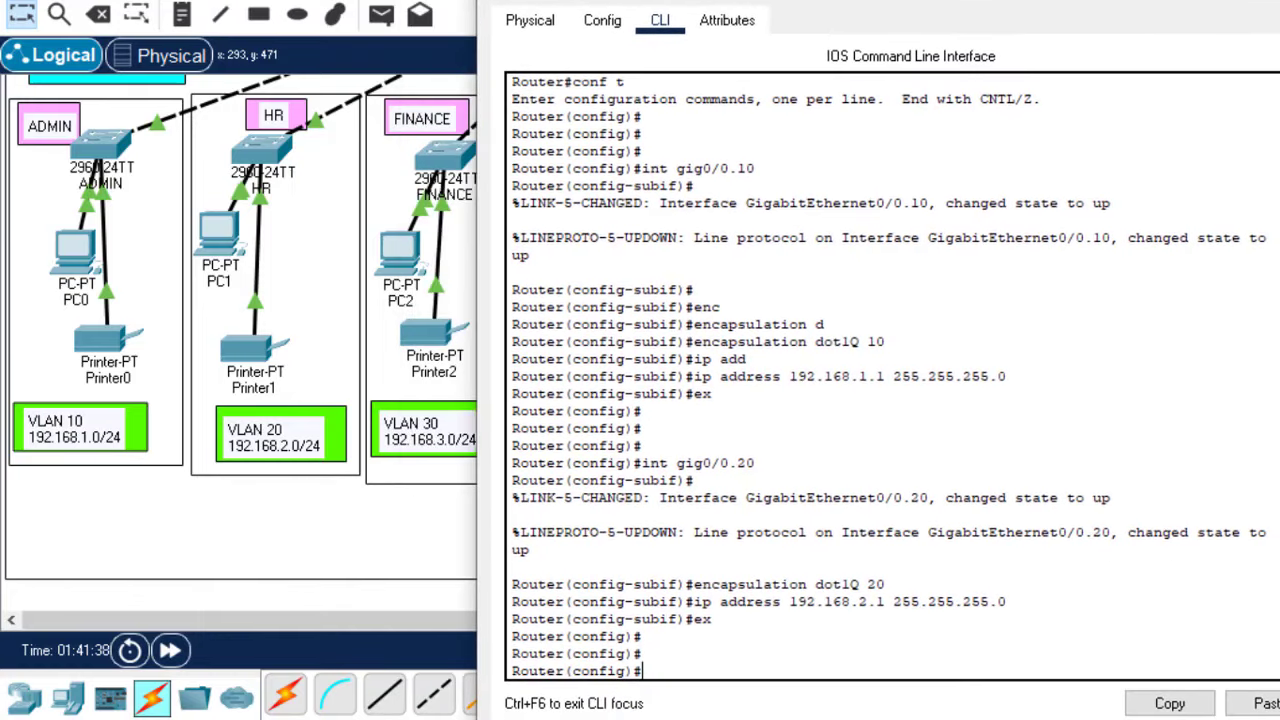
# Step: Create subinterface gig0/0.30 on the main campus router for the Finance VLAN
pyautogui.press('Up')
pyautogui.press('Up')
pyautogui.press('Up')
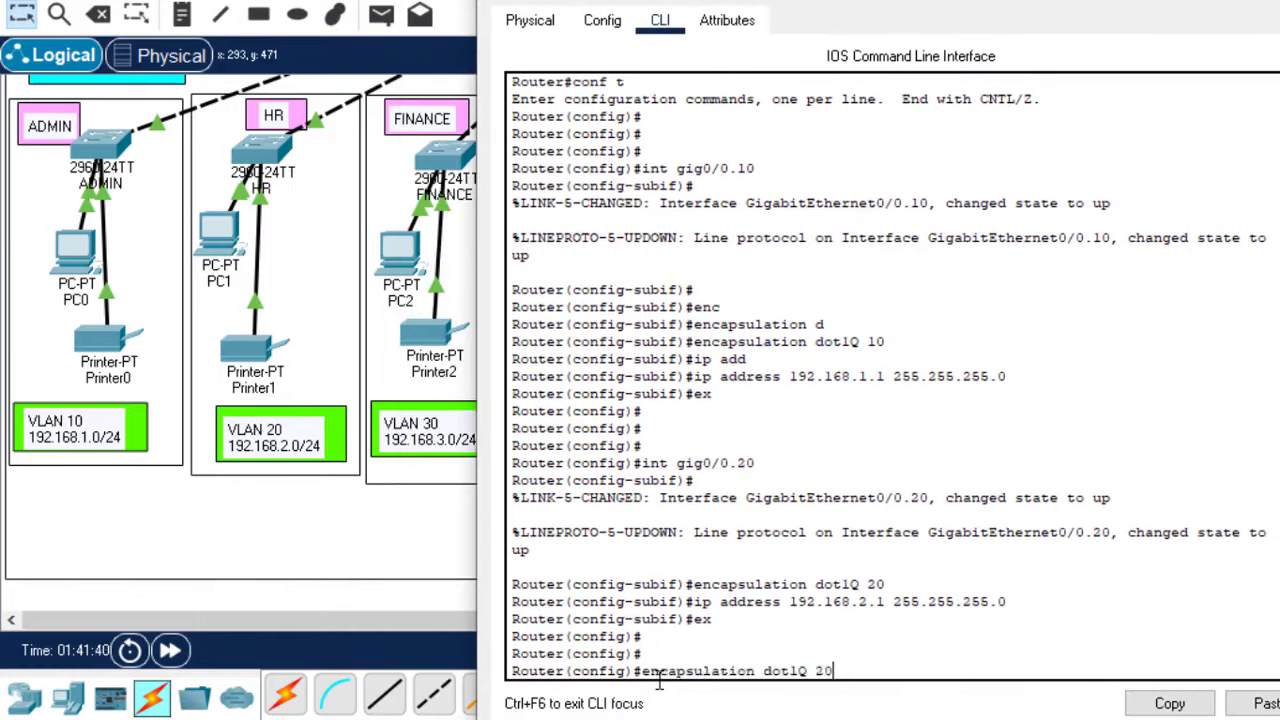
pyautogui.press('BackSpace')
pyautogui.press('BackSpace')
pyautogui.write('30')
pyautogui.press('Return')
# Step: Set the encapsulation of subinterface gig0/0.30 to dot1Q with VLAN 30
pyautogui.press('Up')
pyautogui.press('Up')
pyautogui.press('Up')
pyautogui.press('Up')
pyautogui.press('BackSpace')
pyautogui.press('BackSpace')
pyautogui.write('30')
pyautogui.press('Return')
# Step: Assign IP address 192.168.3.1 with mask 255.255.255.0 to subinterface gig0/0.30 and exit to global configuration mode
pyautogui.press('Up')
pyautogui.press('Up')
pyautogui.press('Up')
pyautogui.press('Up')
pyautogui.press('Left')
pyautogui.press('Left')
pyautogui.press('Left')
pyautogui.press('Left')
pyautogui.press('Left')
pyautogui.press('Left')
pyautogui.press('Left')
pyautogui.press('Left')
pyautogui.press('Left')
pyautogui.press('Left')
pyautogui.press('Left')
pyautogui.press('Left')
pyautogui.press('Left')
pyautogui.press('Left')
pyautogui.press('Left')
pyautogui.press('Left')
pyautogui.press('BackSpace')
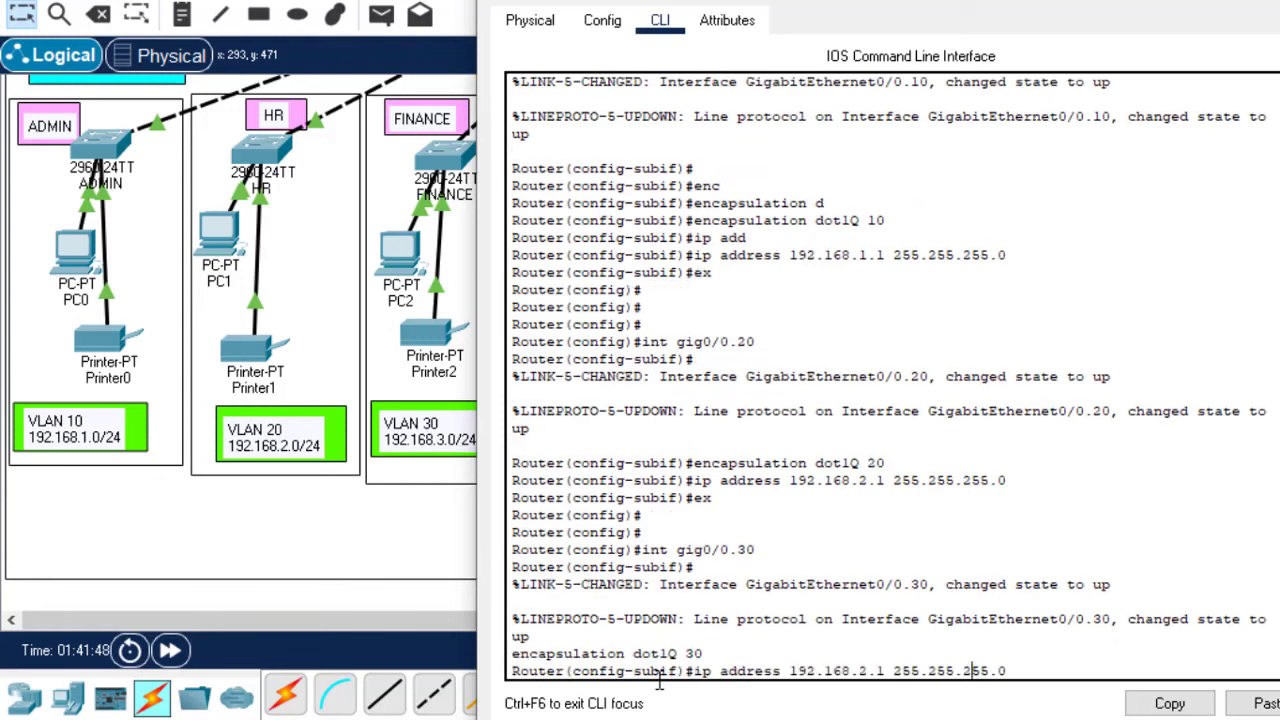
pyautogui.write('3')
pyautogui.press('Return')
pyautogui.press('Up')
pyautogui.press('Up')
pyautogui.press('Up')
pyautogui.press('Up')
pyautogui.press('Return')
pyautogui.press('Return')
pyautogui.press('Return')
# Step: Create subinterface gig0/0.40 on the main campus router
pyautogui.press('Up')
pyautogui.press('Up')
pyautogui.press('Up')
pyautogui.press('Up')
pyautogui.press('BackSpace')
pyautogui.press('BackSpace')
pyautogui.write('40')
pyautogui.press('Return')
# Step: Set the encapsulation of subinterface gig0/0.40 to dot1Q with VLAN 40
pyautogui.press('Up')
pyautogui.press('Up')
pyautogui.press('Up')
pyautogui.press('Up')
pyautogui.press('BackSpace')
pyautogui.press('BackSpace')
pyautogui.write('40')
pyautogui.press('Return')
# Step: Assign IP address 192.168.4.1 with mask 255.255.255.0 to subinterface gig0/0.40 and exit to global configuration mode
pyautogui.press('Up')
pyautogui.press('Up')
pyautogui.press('Up')
pyautogui.press('Up')
pyautogui.press('Left')
pyautogui.press('Left')
pyautogui.press('Left')
pyautogui.press('Left')
pyautogui.press('Left')
pyautogui.press('Left')
pyautogui.press('Left')
pyautogui.press('Left')
pyautogui.press('Left')
pyautogui.press('Left')
pyautogui.press('Left')
pyautogui.press('Left')
pyautogui.press('Left')
pyautogui.press('Left')
pyautogui.press('Left')
pyautogui.press('Left')
pyautogui.press('BackSpace')
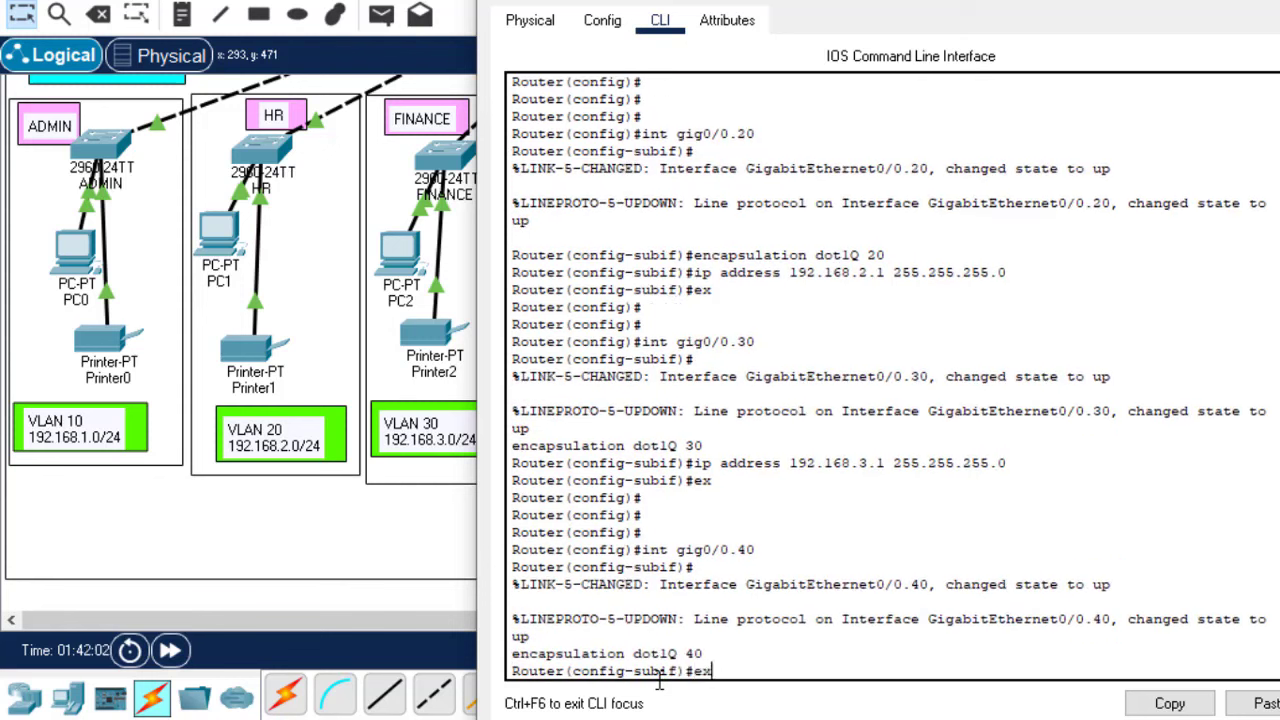
pyautogui.write('4')
pyautogui.press('Return')
pyautogui.press('Up')
pyautogui.press('Up')
pyautogui.press('Up')
pyautogui.press('Up')
pyautogui.press('Return')
pyautogui.press('Return')
pyautogui.press('Return')
# Step: Create subinterface gig0/0.50 on the main campus router
pyautogui.press('Up')
pyautogui.press('Up')
pyautogui.press('Up')
pyautogui.press('Up')
pyautogui.press('BackSpace')
pyautogui.press('BackSpace')
pyautogui.write('50')
pyautogui.press('Return')
# Step: Set the encapsulation of subinterface gig0/0.50 to dot1Q with VLAN 50
pyautogui.press('Up')
pyautogui.press('Up')
pyautogui.press('Up')
pyautogui.press('Up')
pyautogui.press('BackSpace')
pyautogui.press('BackSpace')
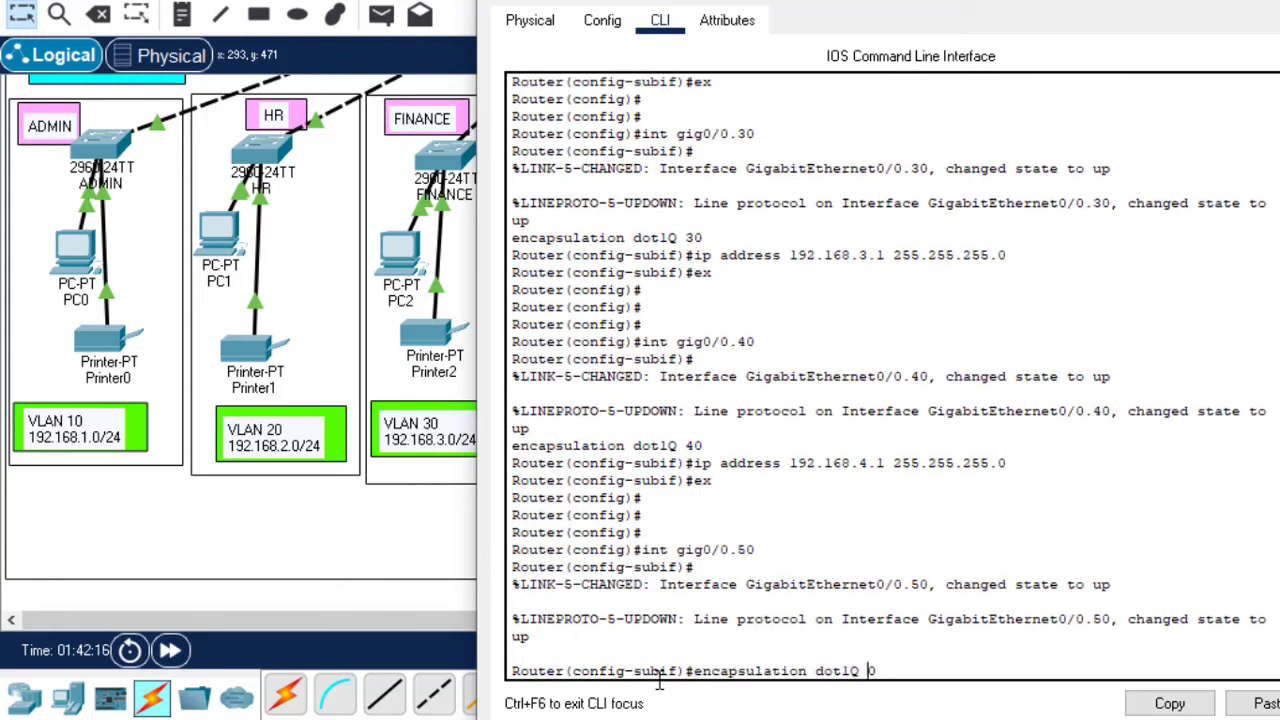
pyautogui.write('50')
pyautogui.press('Return')
# Step: Assign IP address 192.168.5.1 with mask 255.255.255.0 to subinterface gig0/0.50 and exit to global configuration mode
pyautogui.press('Up')
pyautogui.press('Up')
pyautogui.press('Up')
pyautogui.press('Up')
pyautogui.press('Left')
pyautogui.press('Left')
pyautogui.press('Left')
pyautogui.press('Return')
pyautogui.press('Return')
pyautogui.press('Return')
pyautogui.press('Up')
pyautogui.press('Up')
pyautogui.press('Up')
pyautogui.press('Up')
pyautogui.press('Return')
pyautogui.press('Return')
pyautogui.press('Return')
# Step: Create subinterface gig0/0.60 on the main campus router
pyautogui.press('Up')
pyautogui.press('Up')
pyautogui.press('Up')
pyautogui.press('Up')
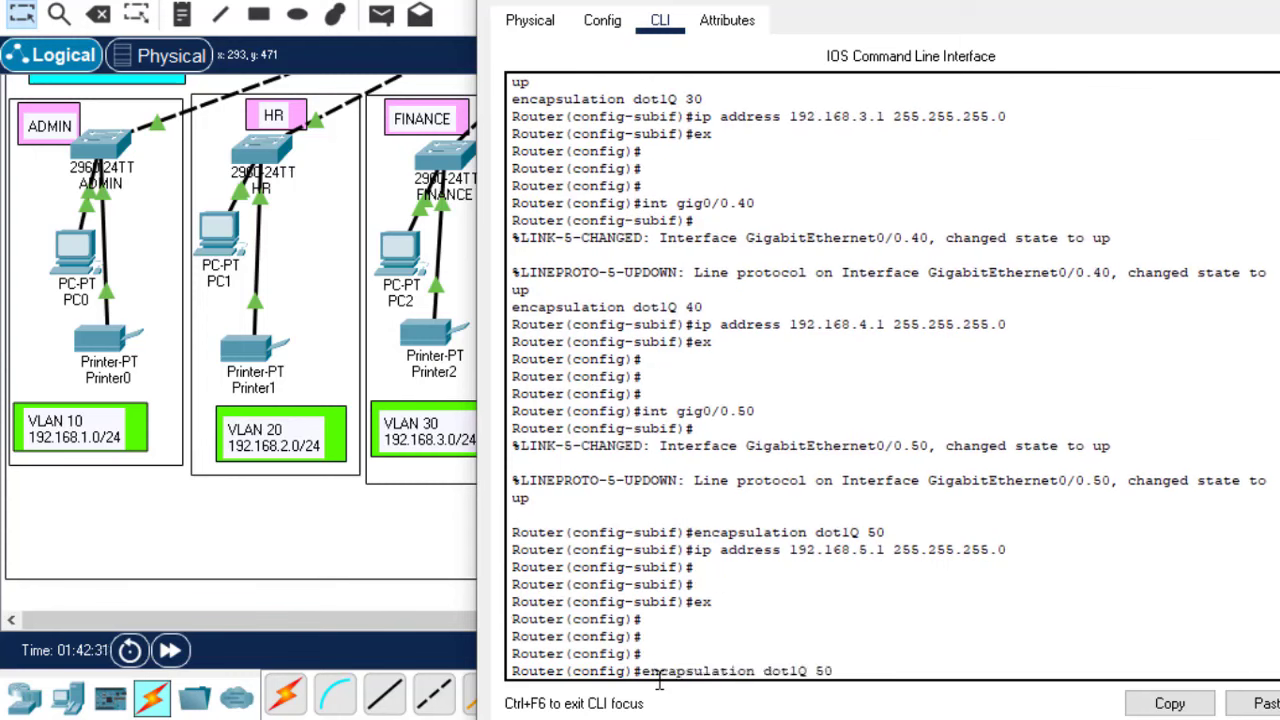
pyautogui.press('BackSpace')
pyautogui.press('BackSpace')
pyautogui.write('60')
pyautogui.press('Return')
# Step: Set the encapsulation of subinterface gig0/0.60 to dot1Q with VLAN 60
pyautogui.press('Up')
pyautogui.press('Up')
pyautogui.press('Up')
pyautogui.press('Up')
pyautogui.press('BackSpace')
pyautogui.press('BackSpace')
pyautogui.write('60')
pyautogui.press('Return')
# Step: Assign IP address 192.168.6.1 with mask 255.255.255.0 to subinterface gig0/0.60 and exit to global configuration mode
pyautogui.press('Up')
pyautogui.press('Up')
pyautogui.press('Up')
pyautogui.press('Up')
pyautogui.press('Left')
pyautogui.press('Left')
pyautogui.press('Left')
pyautogui.press('Left')
pyautogui.press('Left')
pyautogui.press('Left')
pyautogui.press('Left')
pyautogui.press('Left')
pyautogui.press('Left')
pyautogui.press('Left')
pyautogui.press('Left')
pyautogui.press('Left')
pyautogui.press('Left')
pyautogui.press('Left')
pyautogui.press('Left')
pyautogui.press('Left')
pyautogui.press('BackSpace')
pyautogui.write('6')
pyautogui.press('Return')
pyautogui.press('Up')
pyautogui.press('Up')
pyautogui.press('Up')
pyautogui.press('Up')
pyautogui.press('Return')
pyautogui.press('Return')
pyautogui.press('Return')
# Step: Create subinterface gig0/0.70 on the main campus router
pyautogui.press('Up')
pyautogui.press('Up')
pyautogui.press('Up')
pyautogui.press('Up')
pyautogui.press('BackSpace')
pyautogui.press('BackSpace')
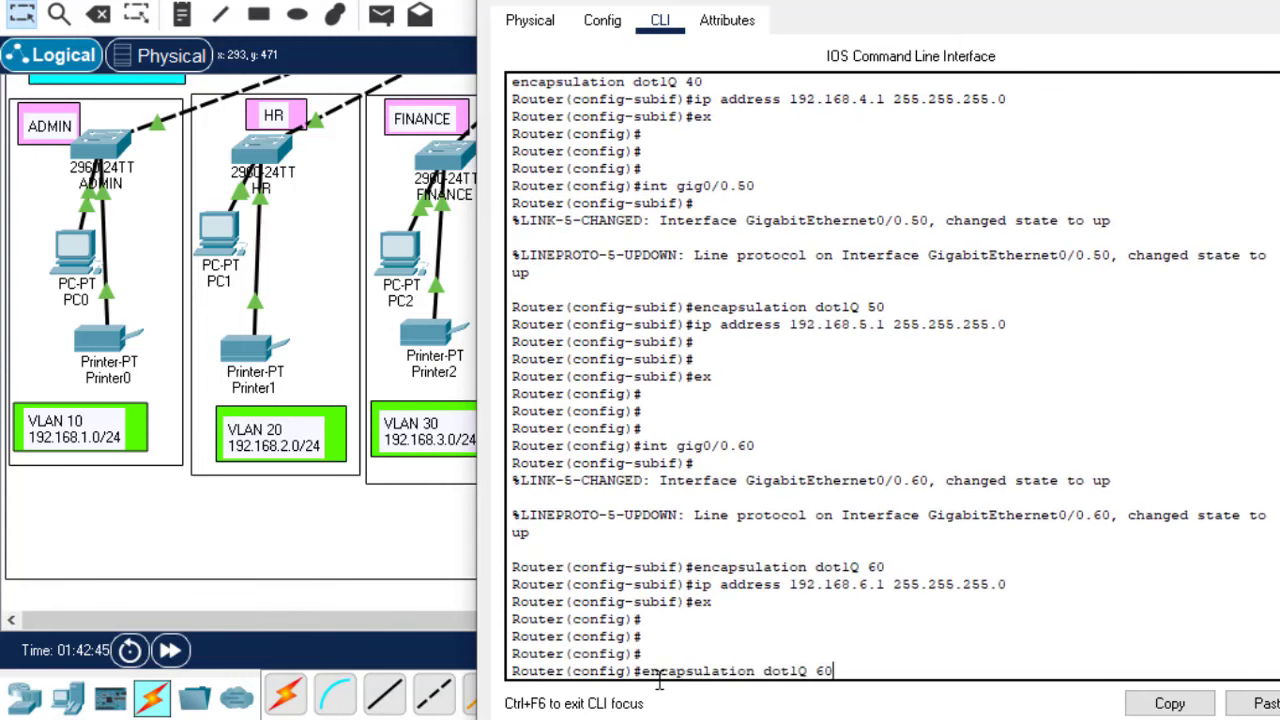
pyautogui.write('70')
pyautogui.press('Return')
# Step: Set the encapsulation of subinterface gig0/0.70 to dot1Q with VLAN 70
pyautogui.press('Up')
pyautogui.press('Up')
pyautogui.press('Up')
pyautogui.press('Up')
pyautogui.press('BackSpace')
pyautogui.press('BackSpace')
pyautogui.write('70')
pyautogui.press('Return')
# Step: Assign IP address 192.168.7.1 with mask 255.255.255.0 to subinterface gig0/0.70 and exit to global configuration mode
pyautogui.press('Up')
pyautogui.press('Up')
pyautogui.press('Left')
pyautogui.press('Left')
pyautogui.press('Left')
pyautogui.press('Left')
pyautogui.press('Left')
pyautogui.press('Left')
pyautogui.press('Left')
pyautogui.press('Left')
pyautogui.press('Left')
pyautogui.press('Left')
pyautogui.press('Left')
pyautogui.press('Left')
pyautogui.press('Left')
pyautogui.press('Left')
pyautogui.press('Left')
pyautogui.press('Left')
pyautogui.press('BackSpace')
pyautogui.write('7')
pyautogui.press('Return')
pyautogui.press('Up')
pyautogui.press('Up')
pyautogui.press('Up')
pyautogui.press('Up')
pyautogui.press('Return')
pyautogui.press('Return')
pyautogui.press('Return')
# Step: Create subinterface gig0/0.80 on the main campus router
pyautogui.press('Up')
pyautogui.press('Up')
pyautogui.press('Up')
pyautogui.press('Up')
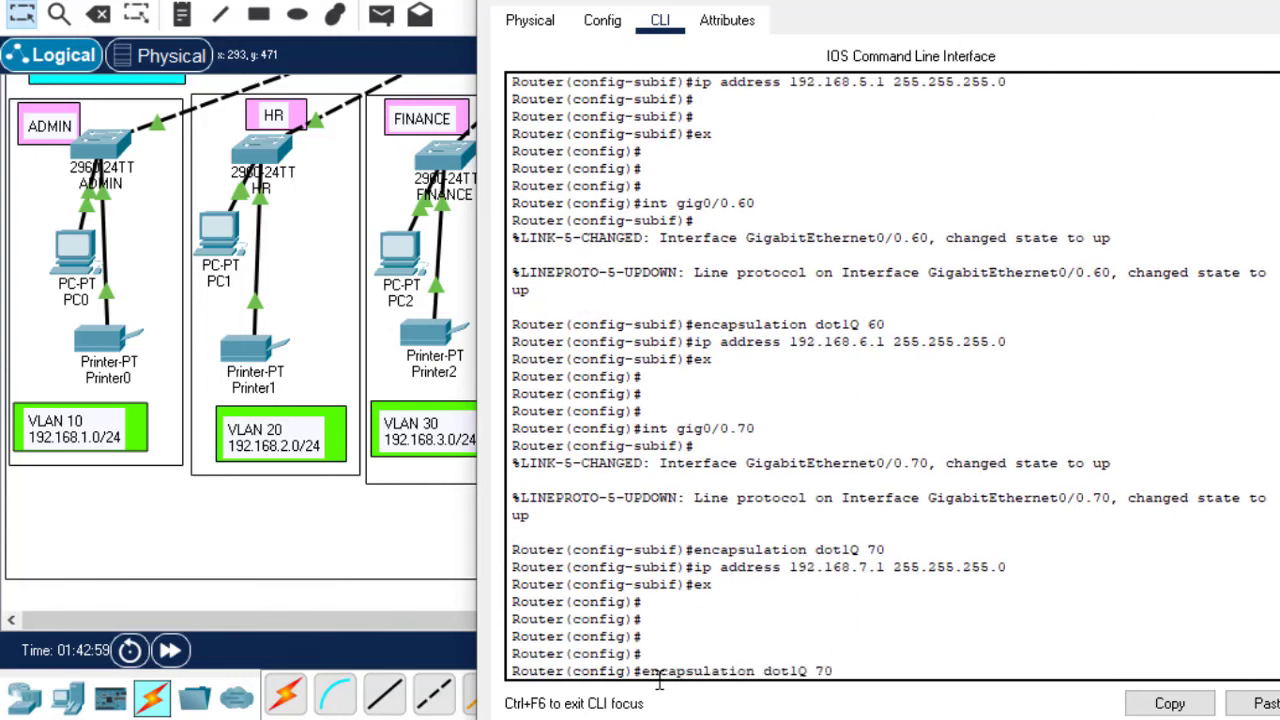
pyautogui.press('BackSpace')
pyautogui.press('BackSpace')
pyautogui.write('80')
pyautogui.press('Return')
# Step: Set the encapsulation of subinterface gig0/0.80 to dot1Q with VLAN 80
pyautogui.press('Up')
pyautogui.press('Up')
pyautogui.press('Up')
pyautogui.press('Up')
pyautogui.press('BackSpace')
pyautogui.press('BackSpace')
pyautogui.write('80')
pyautogui.press('Return')
# Step: Assign IP address 192.168.8.1 with mask 255.255.255.0 to subinterface gig0/0.80 and exit to global configuration mode
pyautogui.press('Up')
pyautogui.press('Up')
pyautogui.press('Up')
pyautogui.press('Up')
pyautogui.press('Left')
pyautogui.press('Left')
pyautogui.press('Left')
pyautogui.press('Left')
pyautogui.press('Left')
pyautogui.press('Left')
pyautogui.press('Left')
pyautogui.press('Left')
pyautogui.press('Left')
pyautogui.press('Left')
pyautogui.press('Left')
pyautogui.press('Left')
pyautogui.press('Left')
pyautogui.press('Left')
pyautogui.press('Left')
pyautogui.press('Left')
pyautogui.press('BackSpace')
pyautogui.write('8')
pyautogui.press('Return')
pyautogui.press('Return')
pyautogui.press('Return')
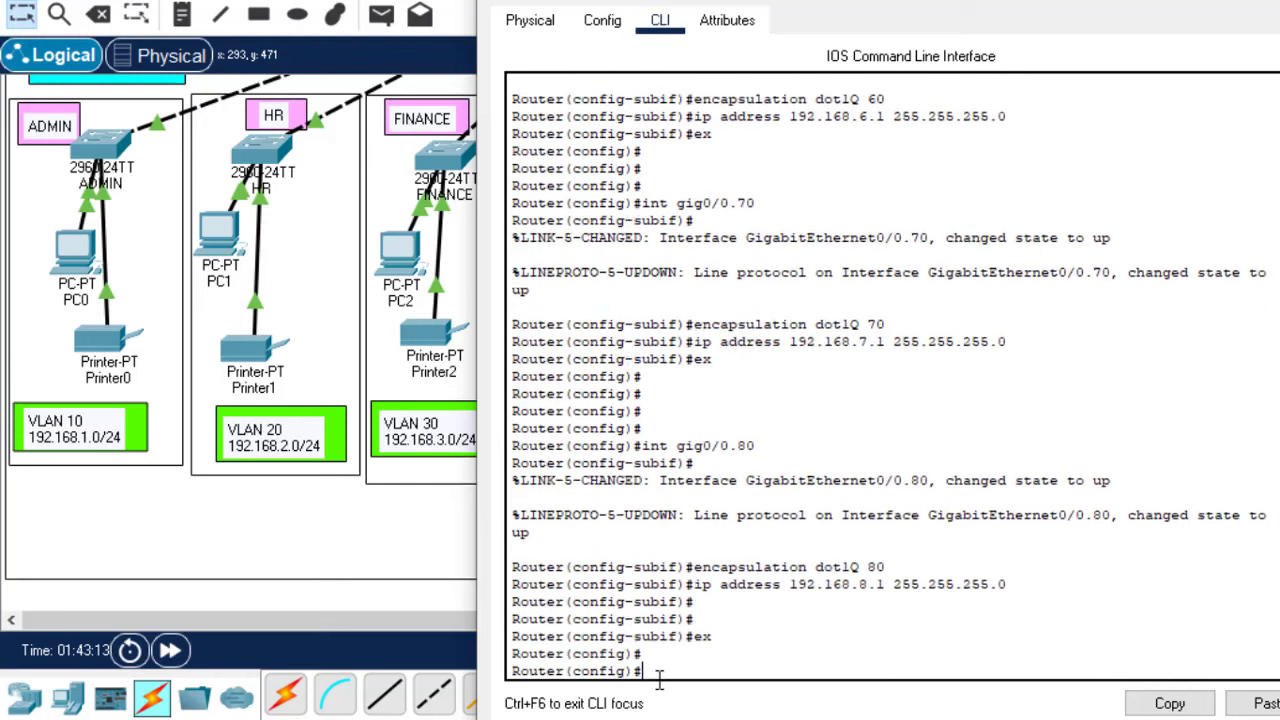
pyautogui.press('Up')
pyautogui.press('Up')
pyautogui.press('Up')
pyautogui.press('Up')
pyautogui.press('Return')
pyautogui.press('Return')
pyautogui.press('Return')
pyautogui.press('Return')
# Step: Save the main campus router's configuration with do wr and close its configuration window
pyautogui.write('do wr')
pyautogui.press('Return')
pyautogui.press('Return')
pyautogui.press('Return')
pyautogui.press('Return')
pyautogui.press('Return')
pyautogui.press('Return')
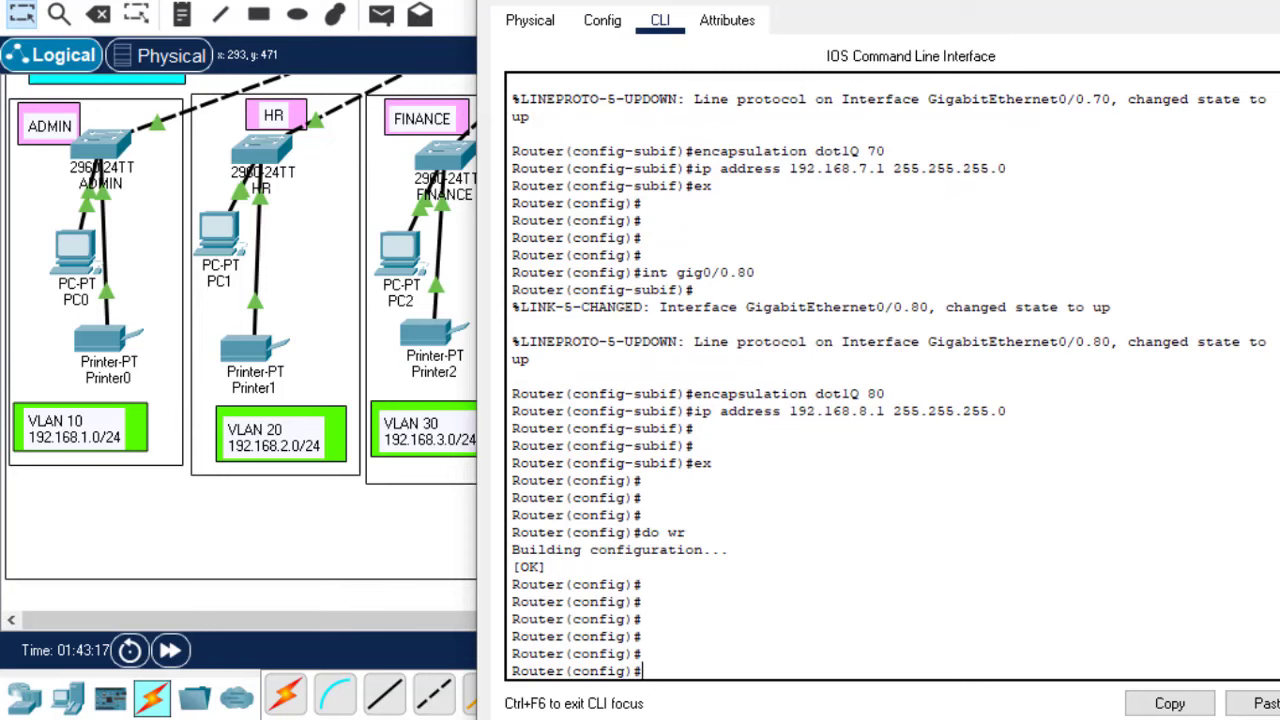
pyautogui.hotkey('alt', 'F4')
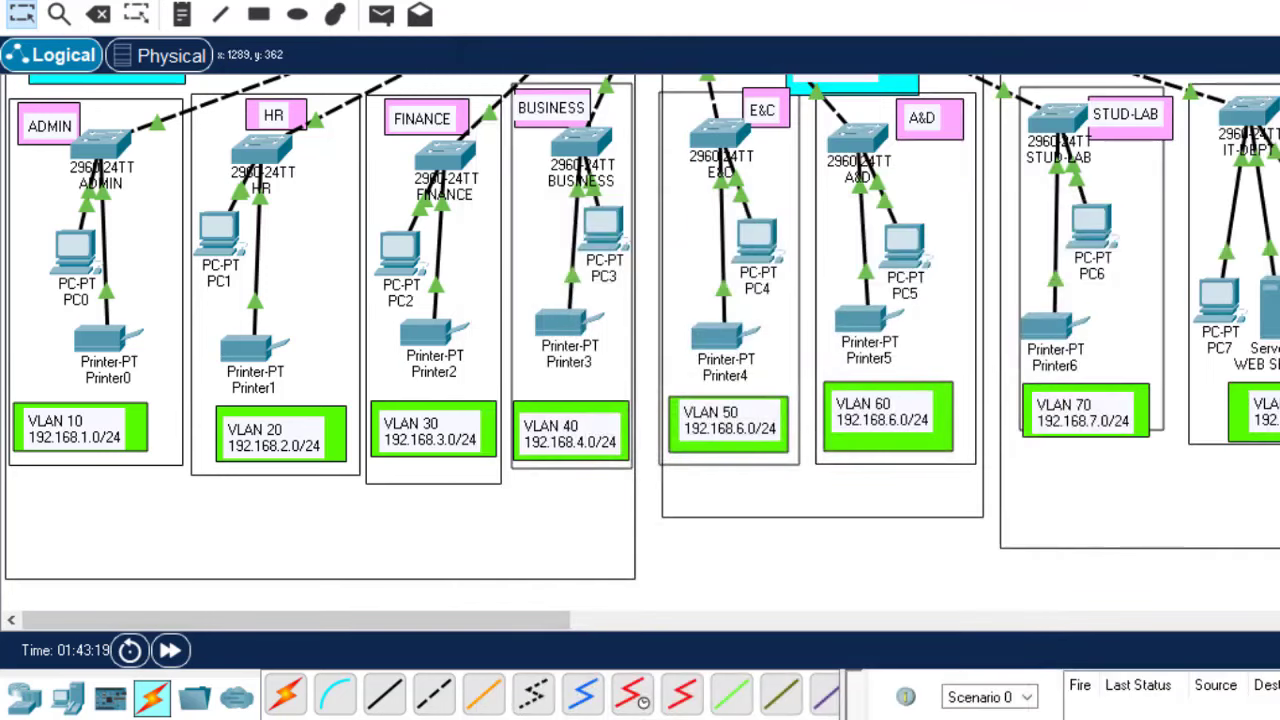
# Step: Examine the main campus topology with its VLAN and subnet labels, and review the main router's command history
pyautogui.scroll(5, 642, 342)
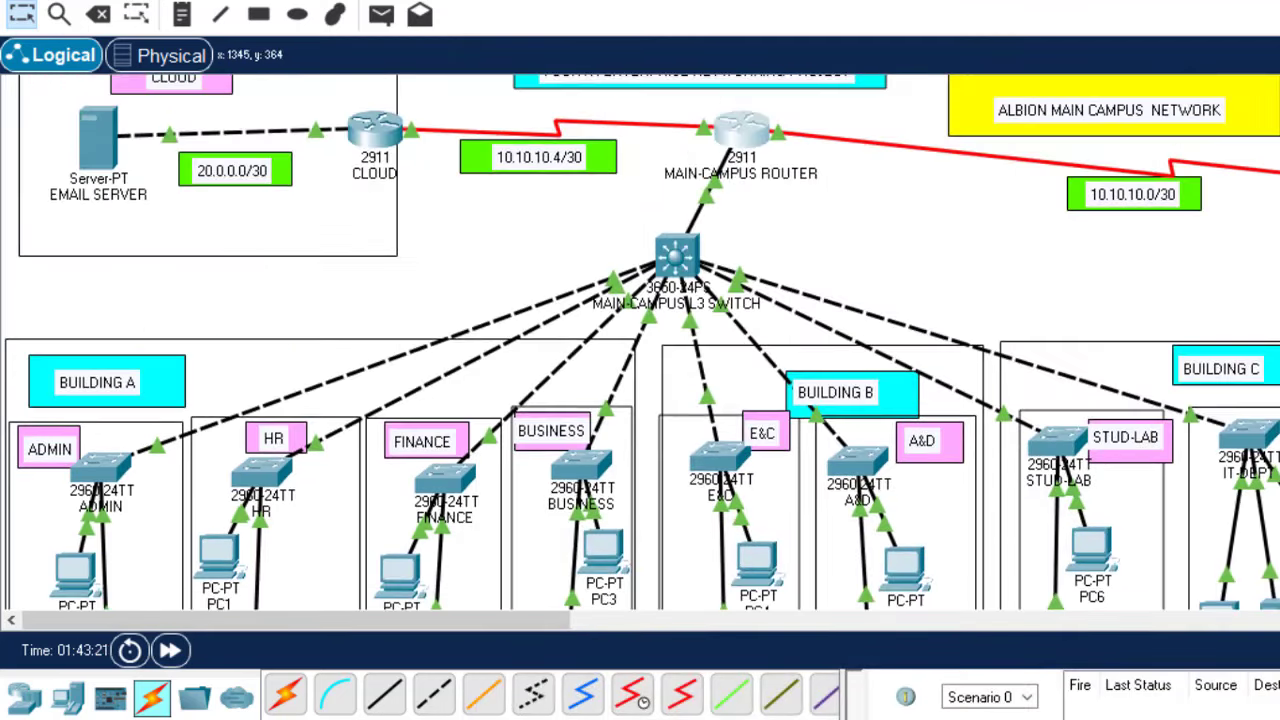
pyautogui.scroll(-6, 642, 342)
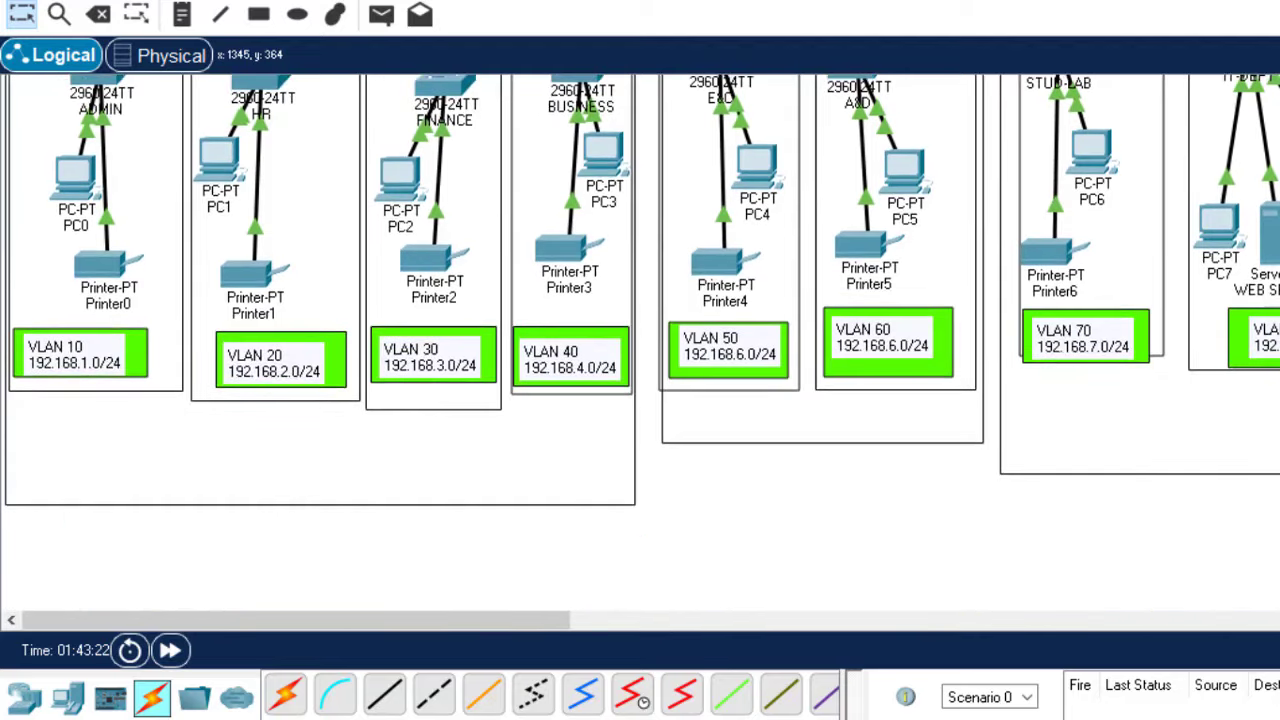
pyautogui.scroll(5, 642, 342)
pyautogui.scroll(-4, 642, 342)
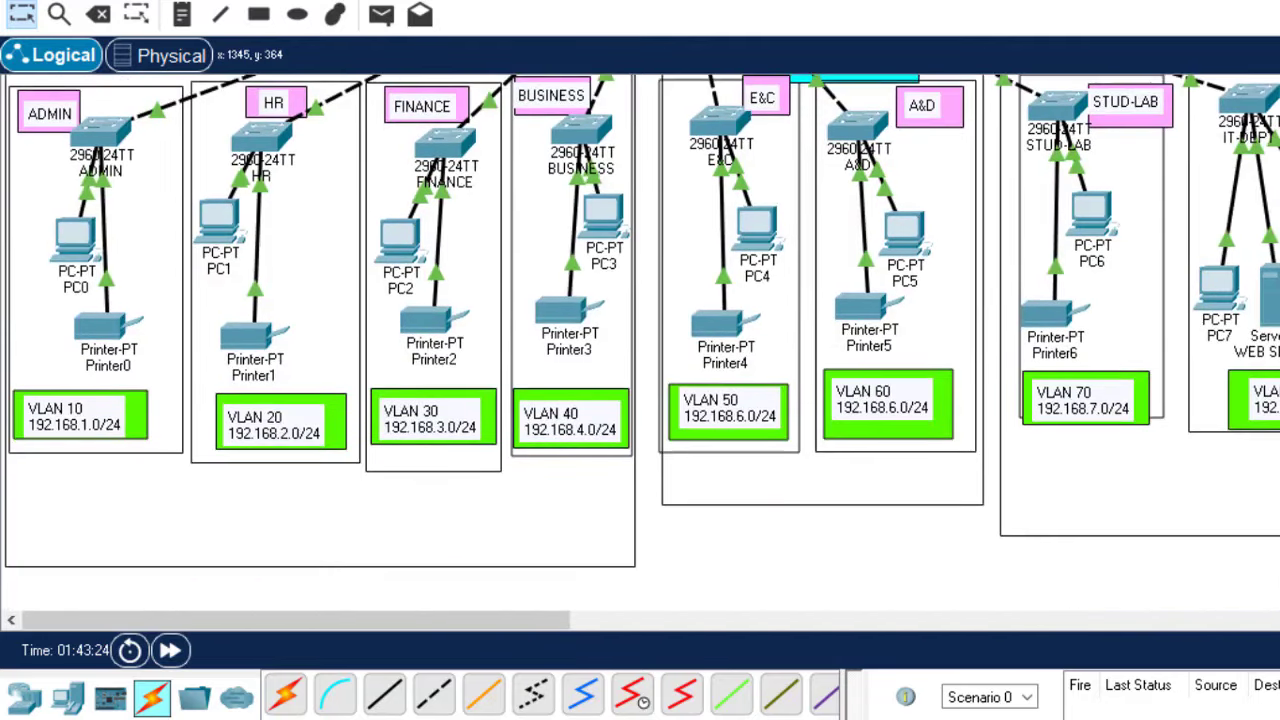
pyautogui.scroll(5, 642, 342)
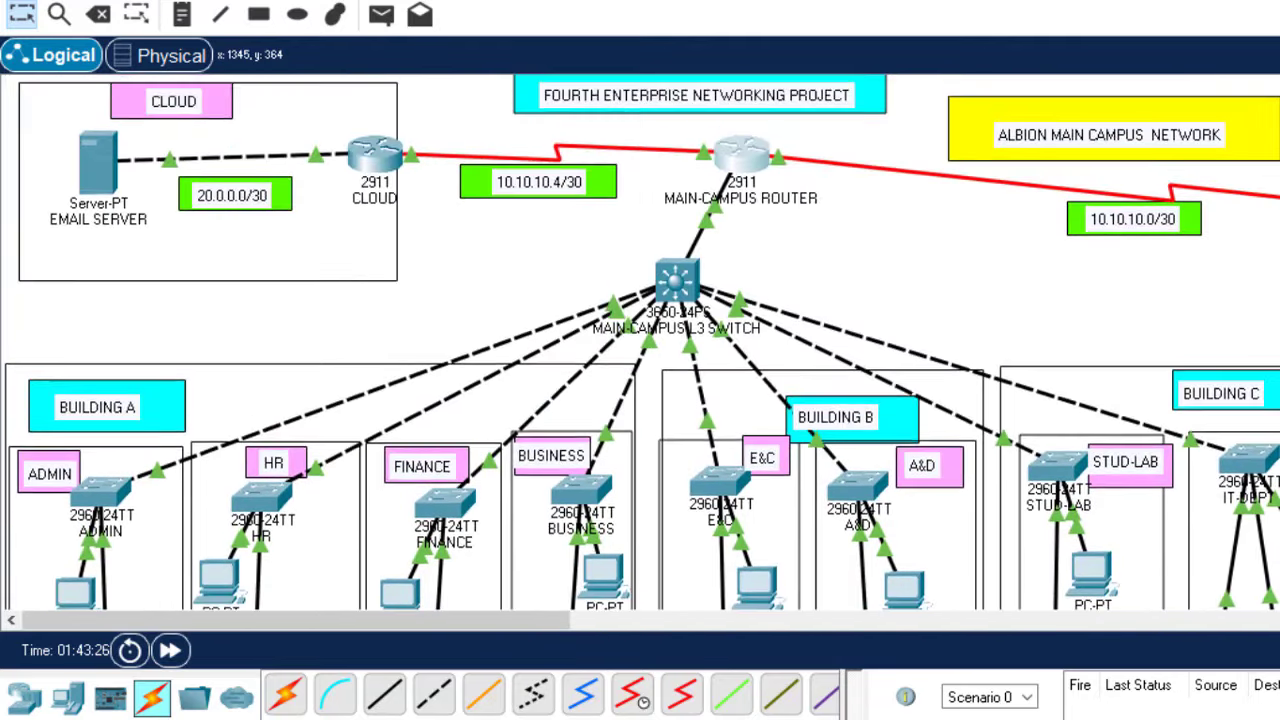
pyautogui.scroll(-5, 642, 342)
pyautogui.scroll(5, 642, 342)
pyautogui.click(726, 165)
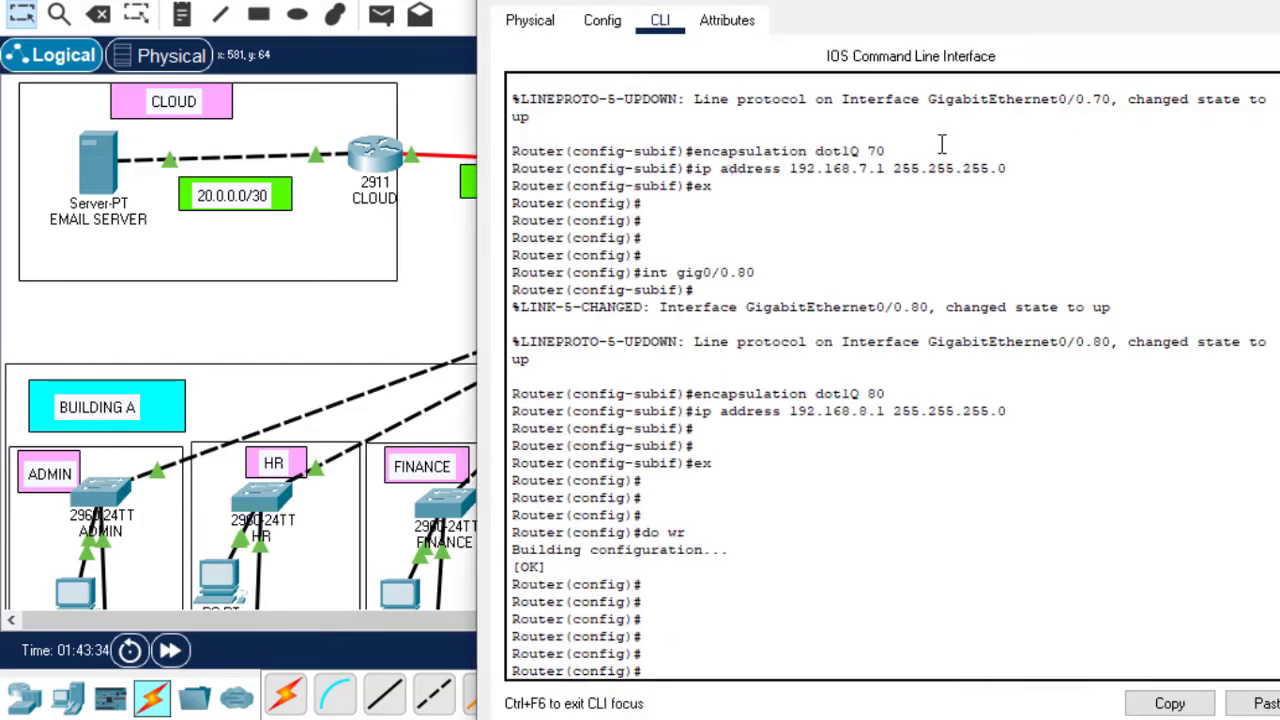
pyautogui.hotkey('alt', 'F4')
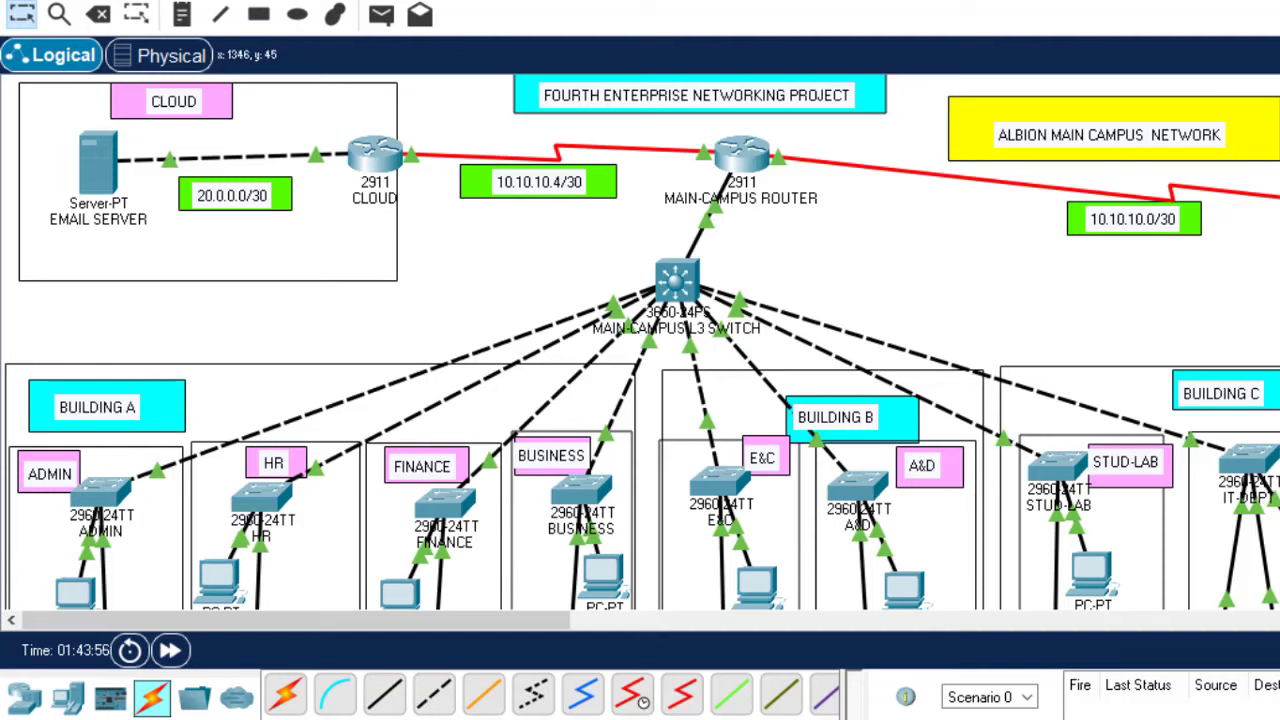
pyautogui.scroll(-3, 640, 340)
pyautogui.scroll(3, 640, 340)
# Step: Enable the DHCP service on the main campus router from its command line with service dhcp
pyautogui.click(741, 154)
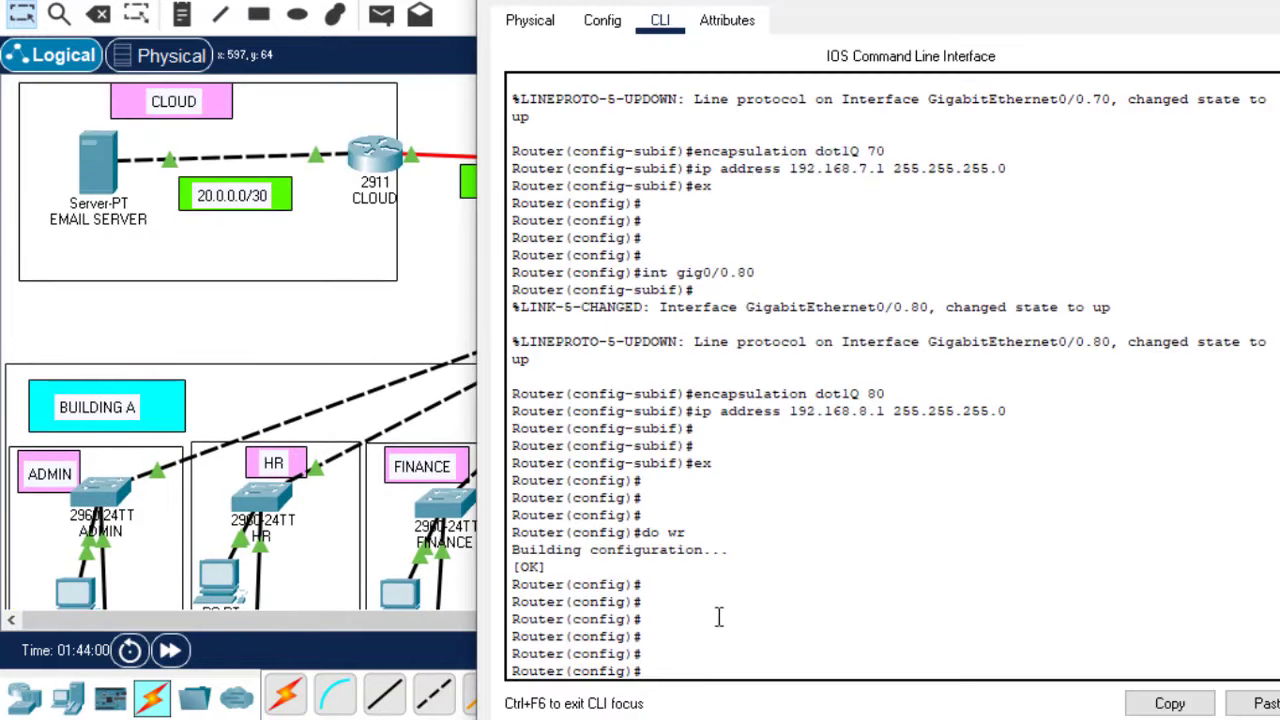
pyautogui.press('Return')
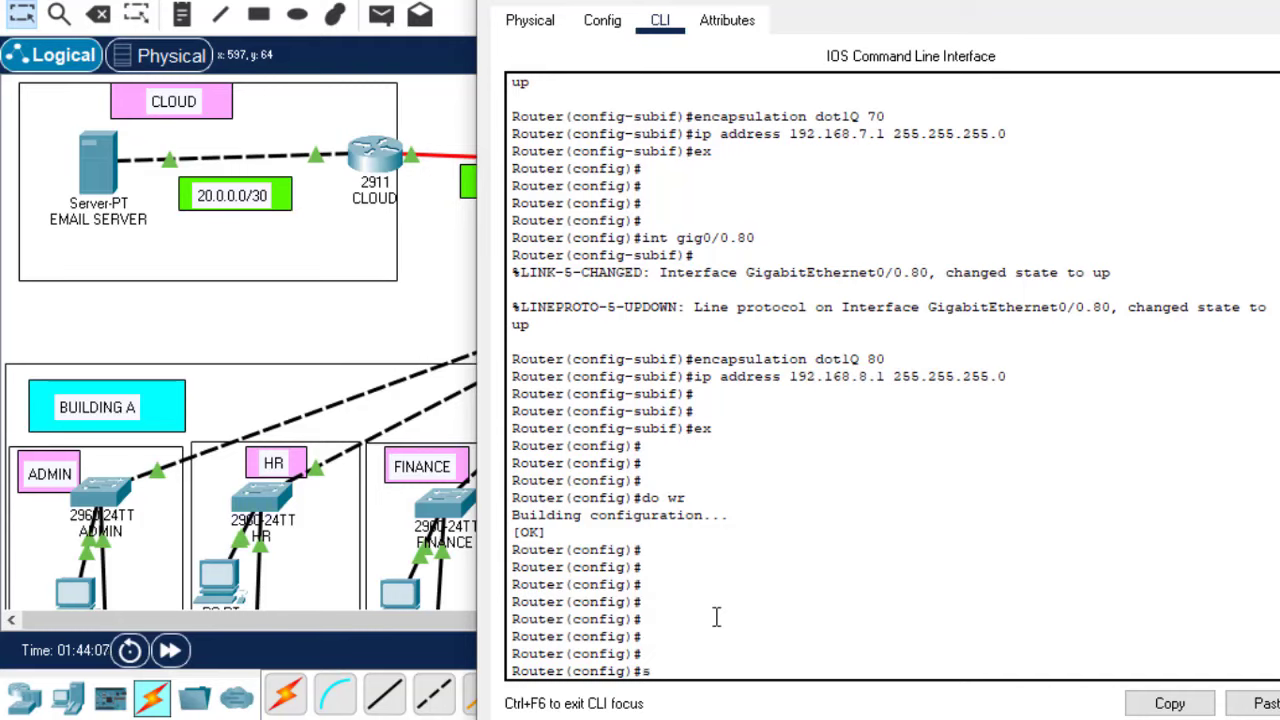
pyautogui.write('etv')
pyautogui.write('rv')
pyautogui.press('Tab')
pyautogui.write('dhcp')
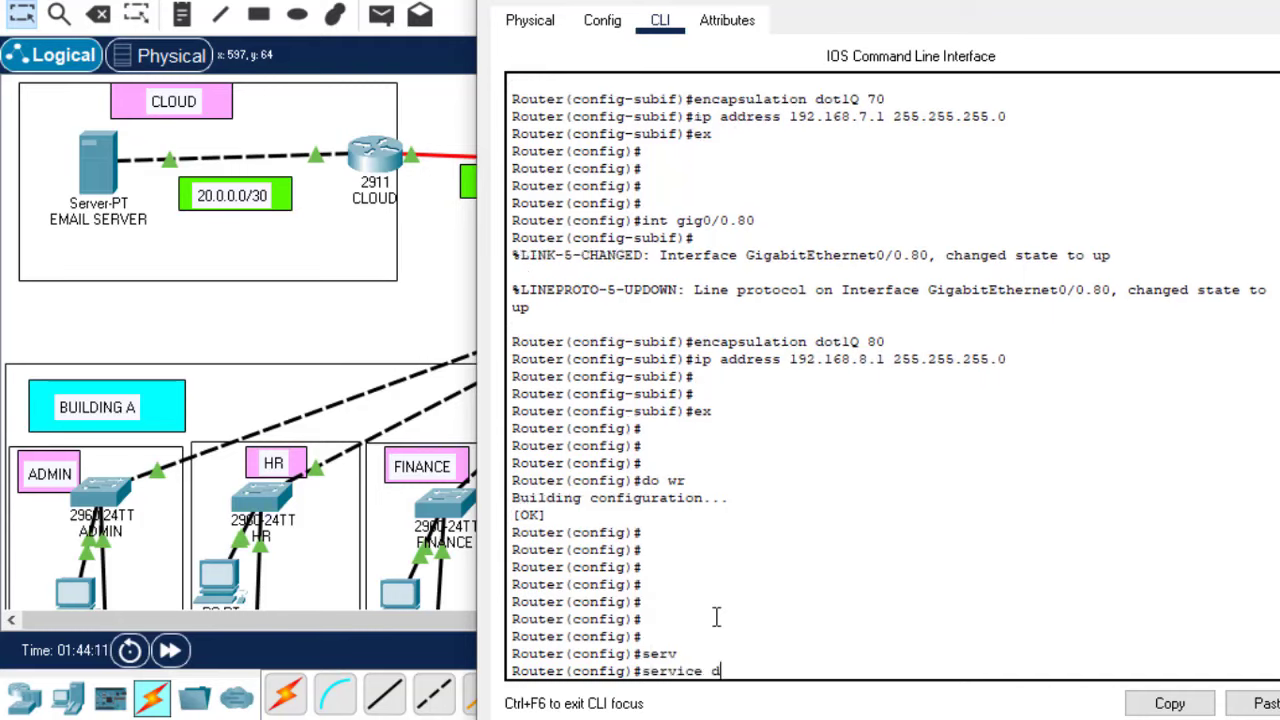
pyautogui.press('Return')
pyautogui.press('Return')
pyautogui.press('Return')
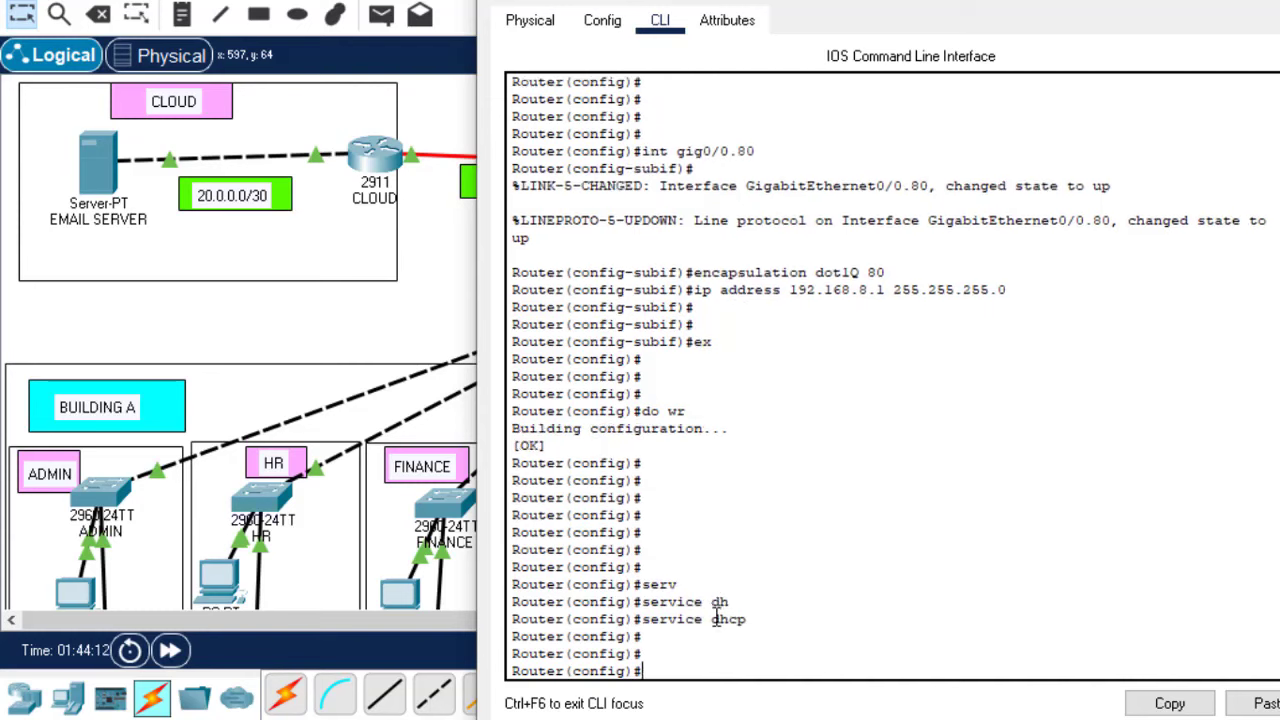
# Step: Create a DHCP pool named admin-pool on the main campus router
pyautogui.write('ip dh')
pyautogui.press('Tab')
pyautogui.write('p')
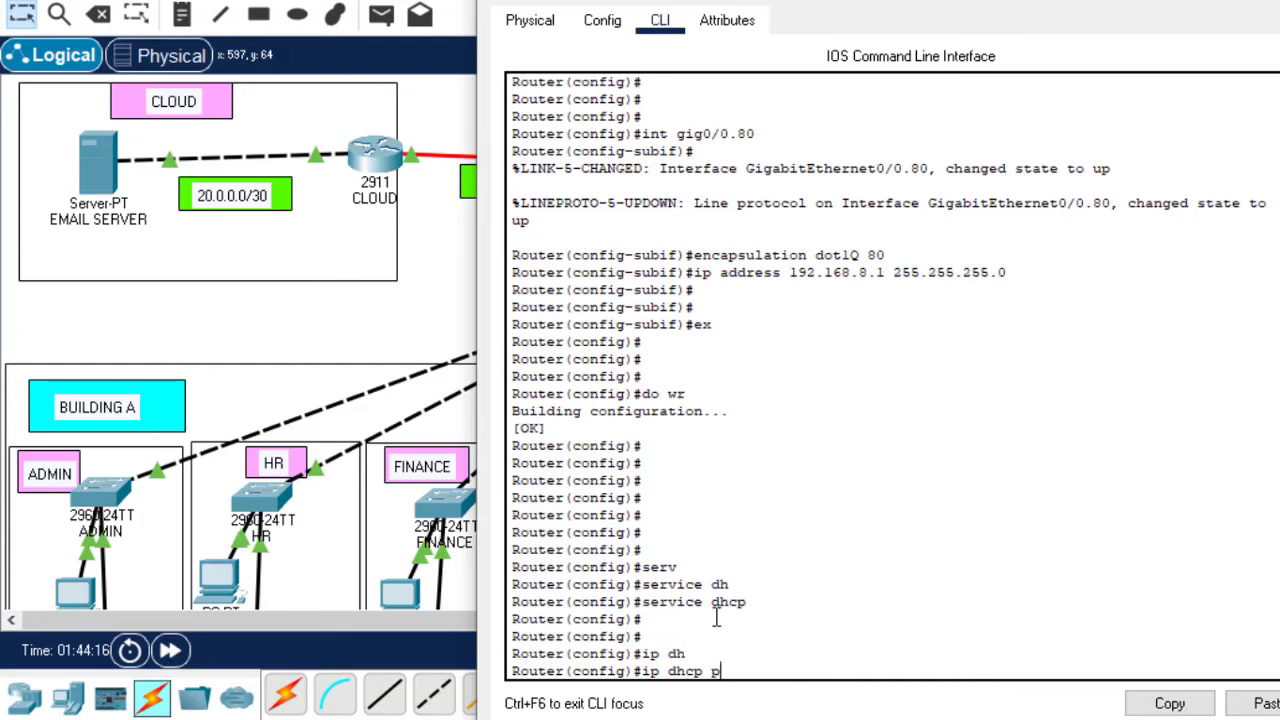
pyautogui.press('Tab')
pyautogui.write('admin')
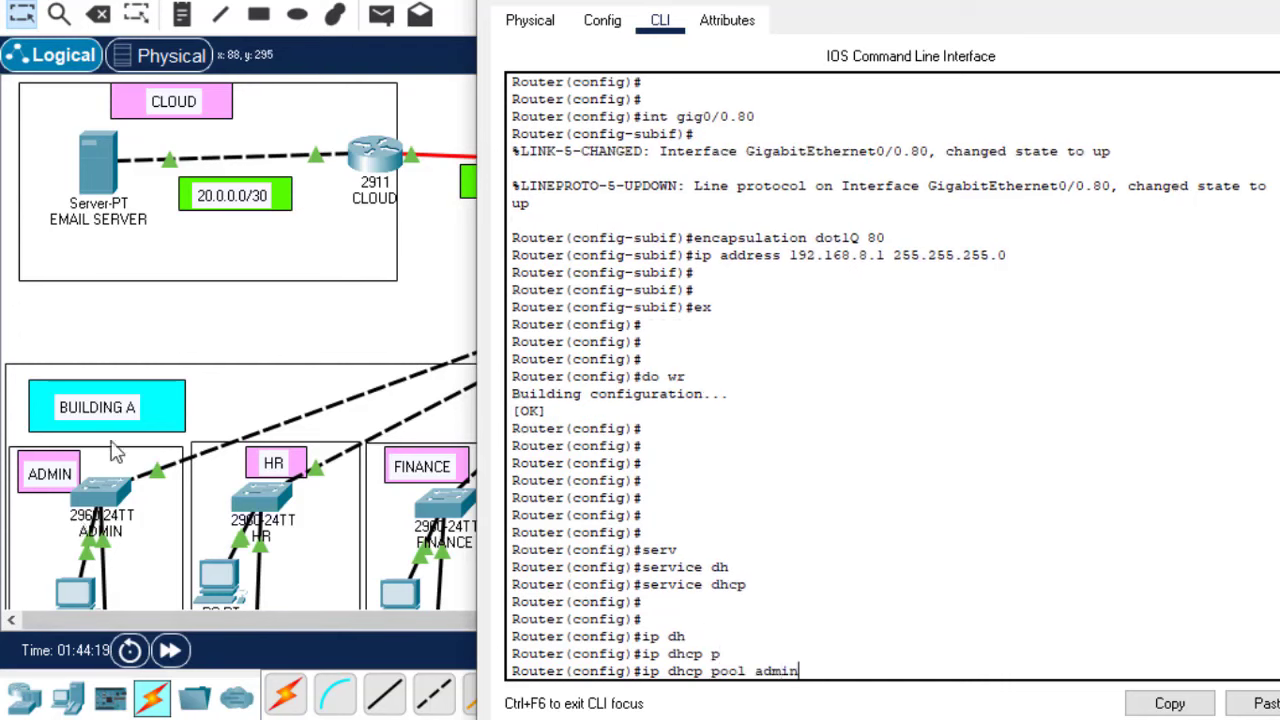
pyautogui.write('-poo')
pyautogui.write('l')
pyautogui.press('Return')
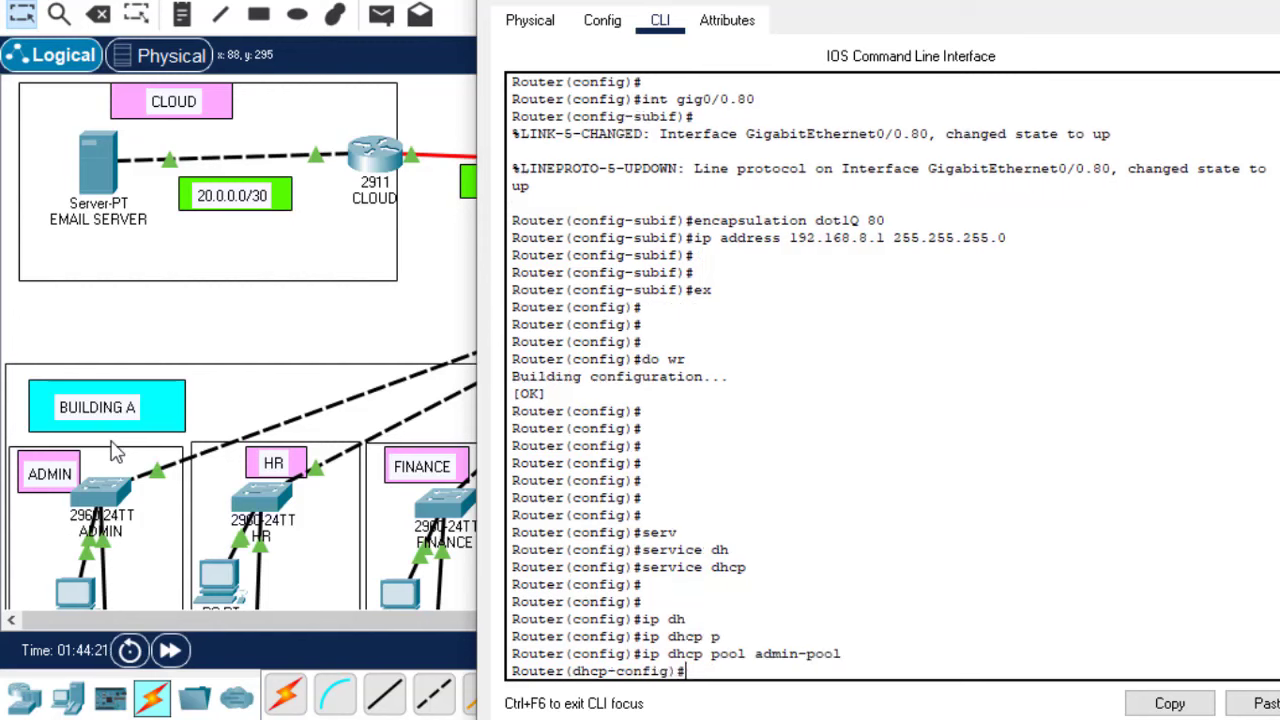
# Step: Assign network 192.168.1.0 with mask 255.255.255.0 to admin-pool, consulting the ADMIN VLAN 10 label in the topology
pyautogui.write('net')
pyautogui.press('Tab')
pyautogui.write('192.')
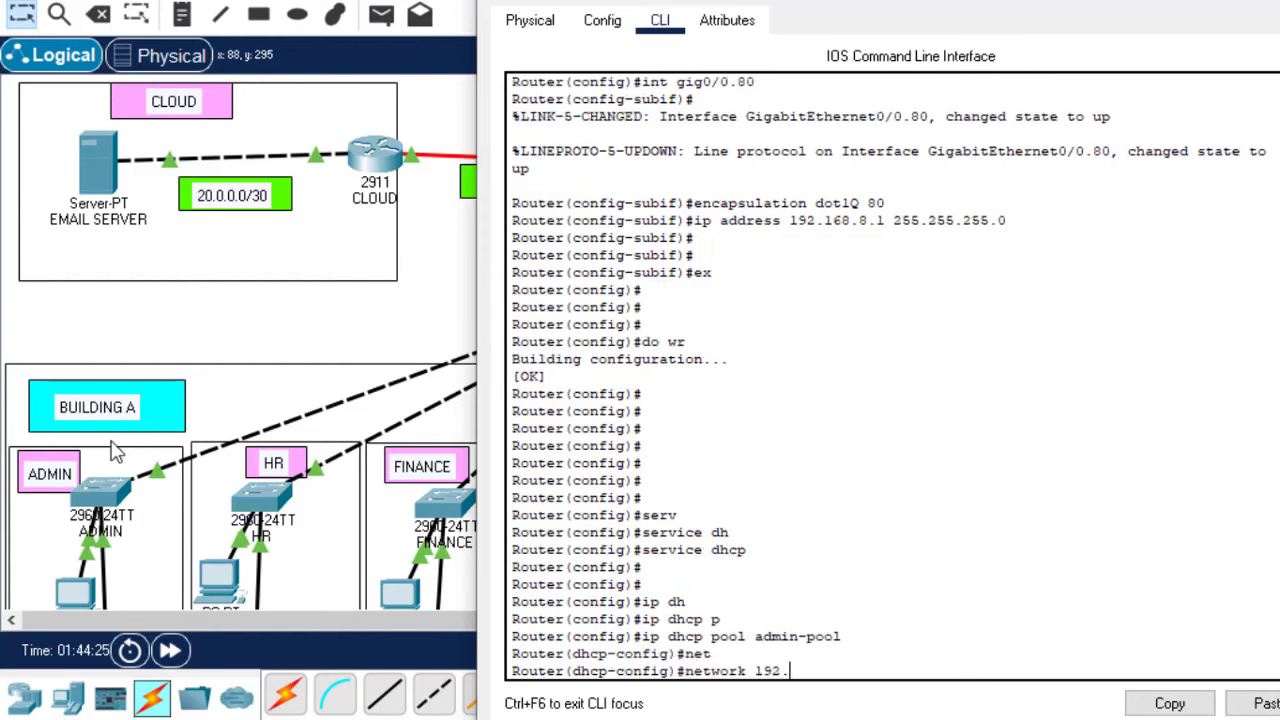
pyautogui.write('1')
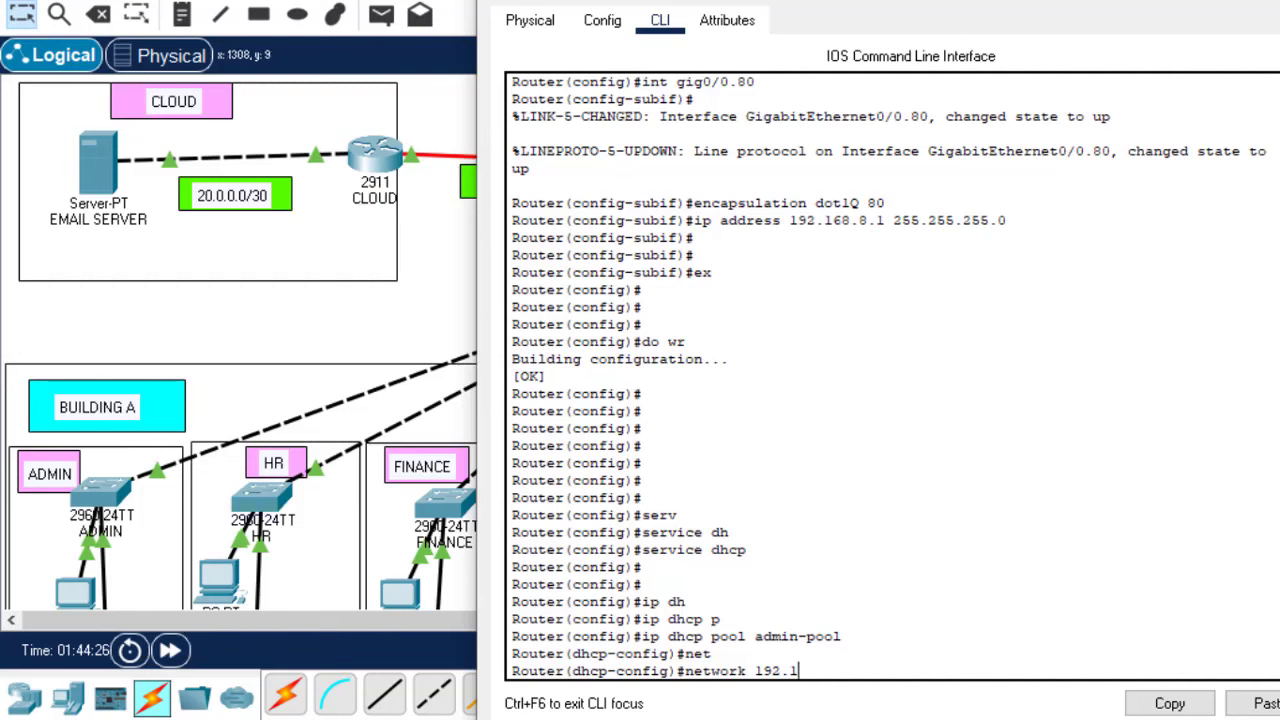
pyautogui.hotkey('alt', 'F4')
pyautogui.scroll(-5, 640, 343)
pyautogui.scroll(1, 640, 343)
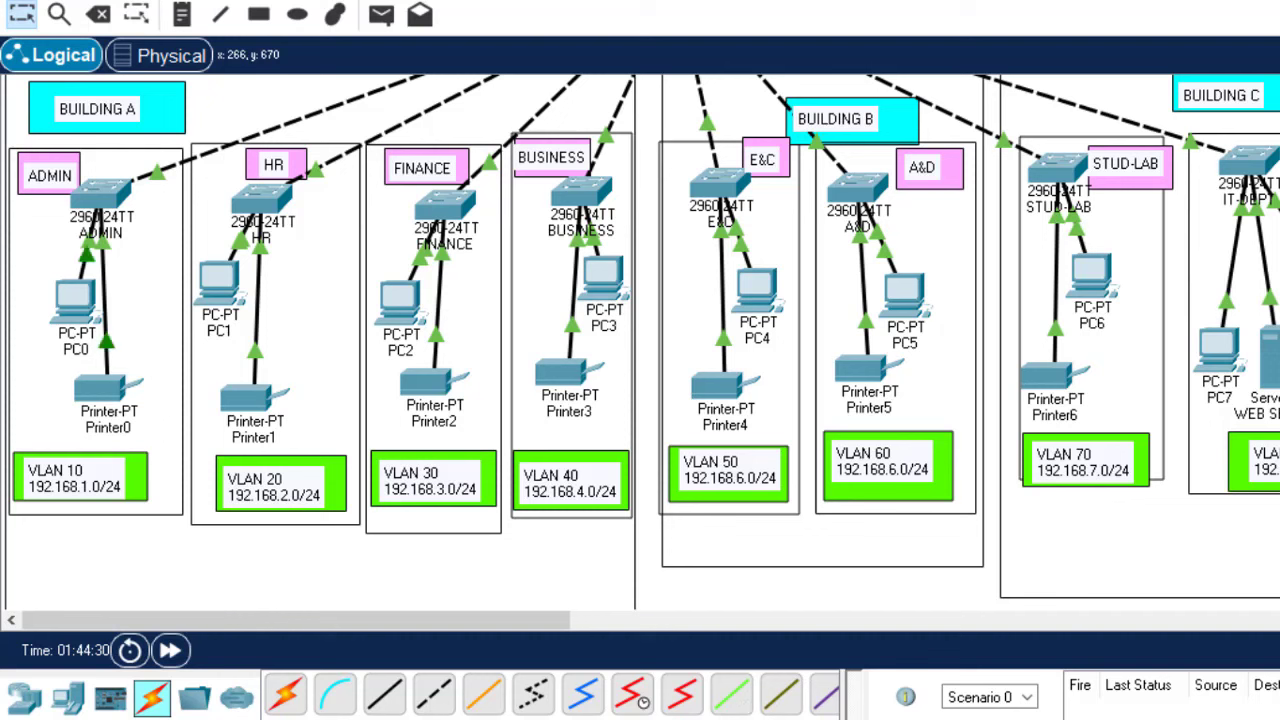
pyautogui.click(850, 660)
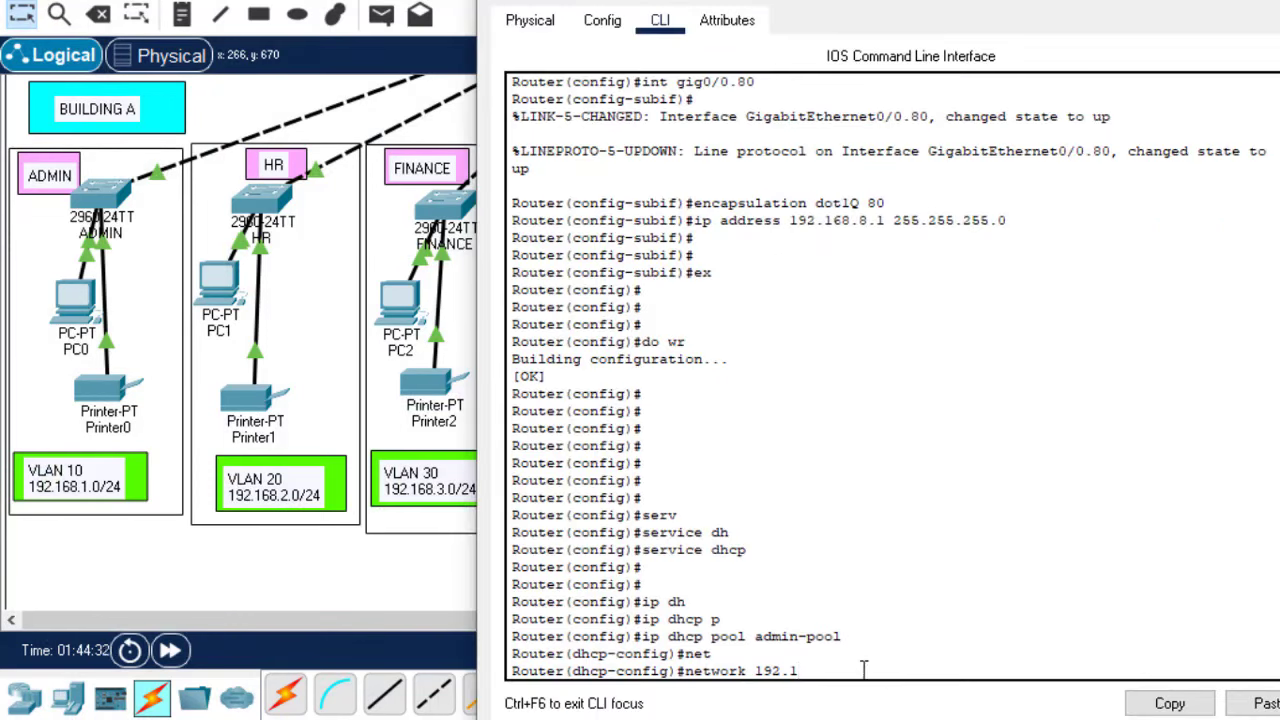
pyautogui.write('68.1.0 255.255')
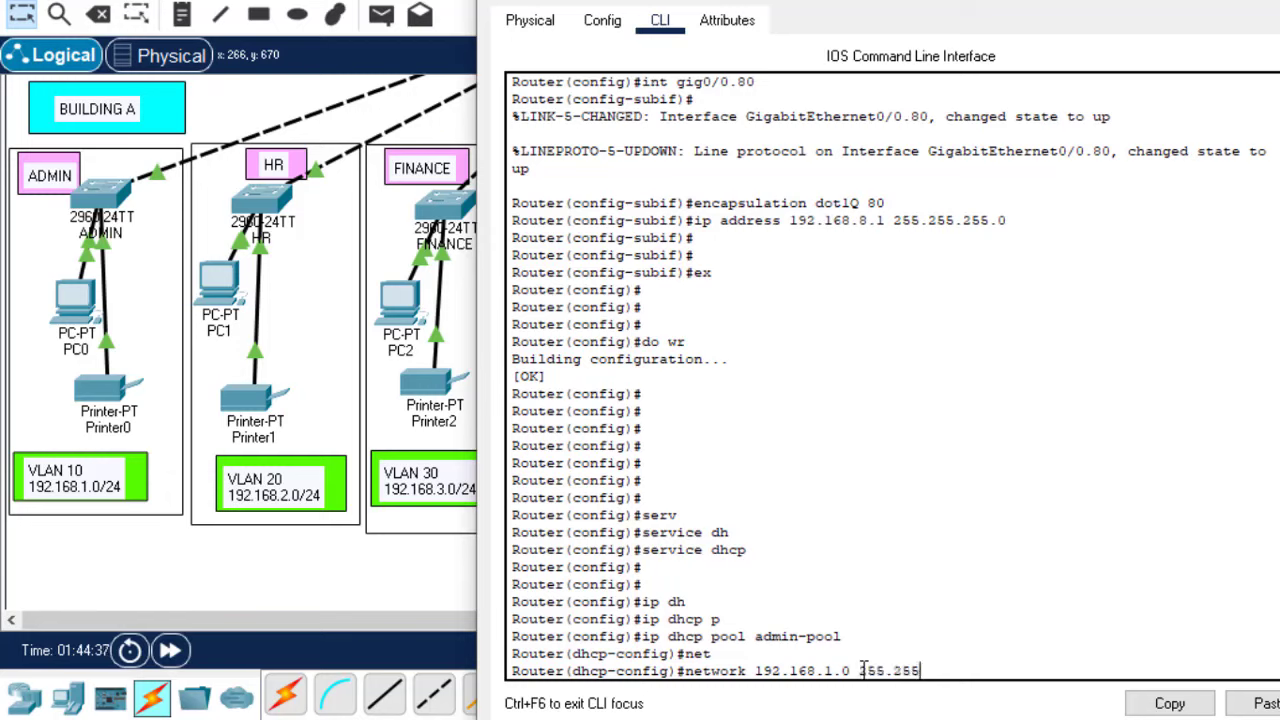
pyautogui.write('.255.0')
pyautogui.press('Return')
# Step: Set the default router of admin-pool to 192.168.1.1
pyautogui.write('def')
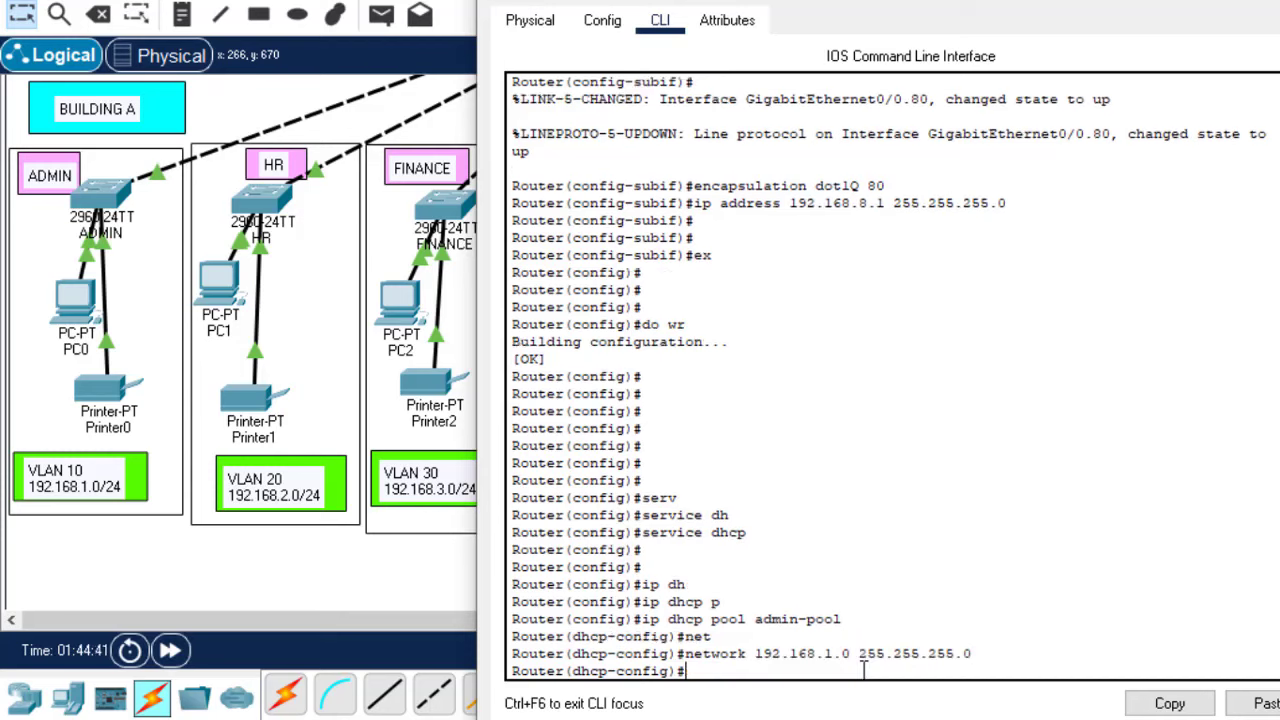
pyautogui.press('Tab')
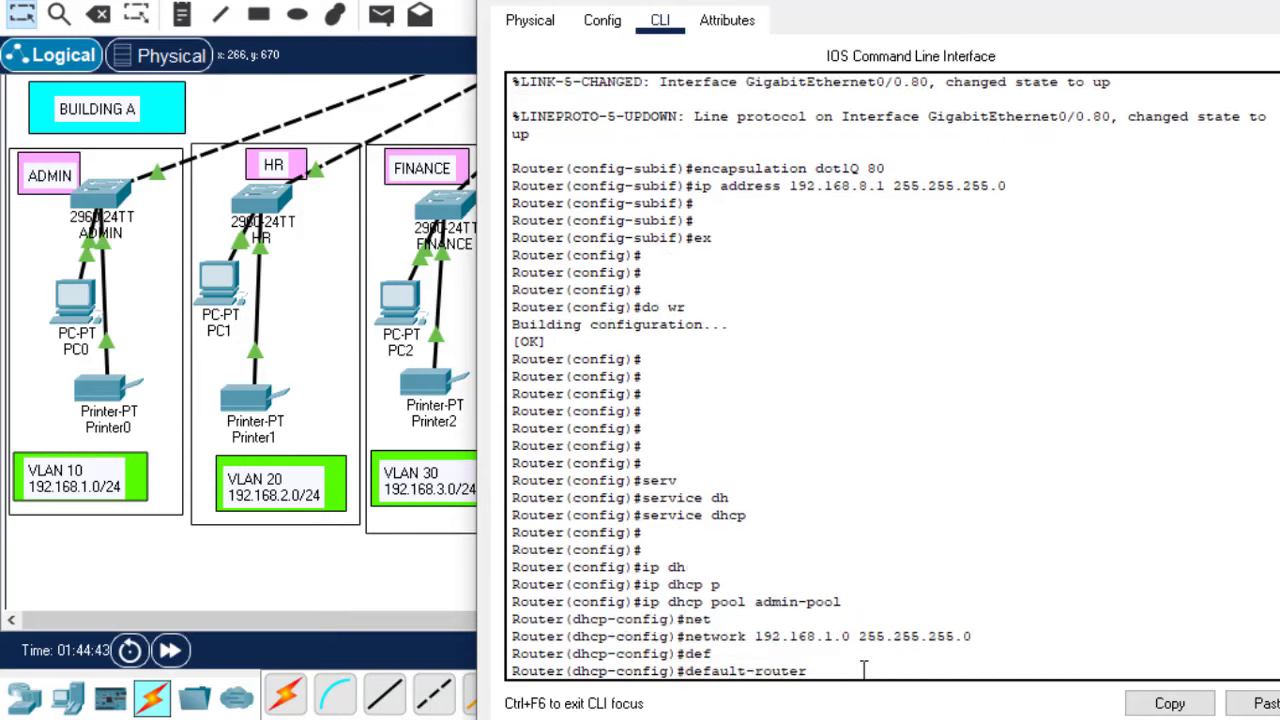
pyautogui.write('192.168.1.1')
pyautogui.press('Return')
# Step: Set the DNS server of admin-pool to 192.168.1.1 and exit to global configuration mode
pyautogui.write('dhcp-config)#d')
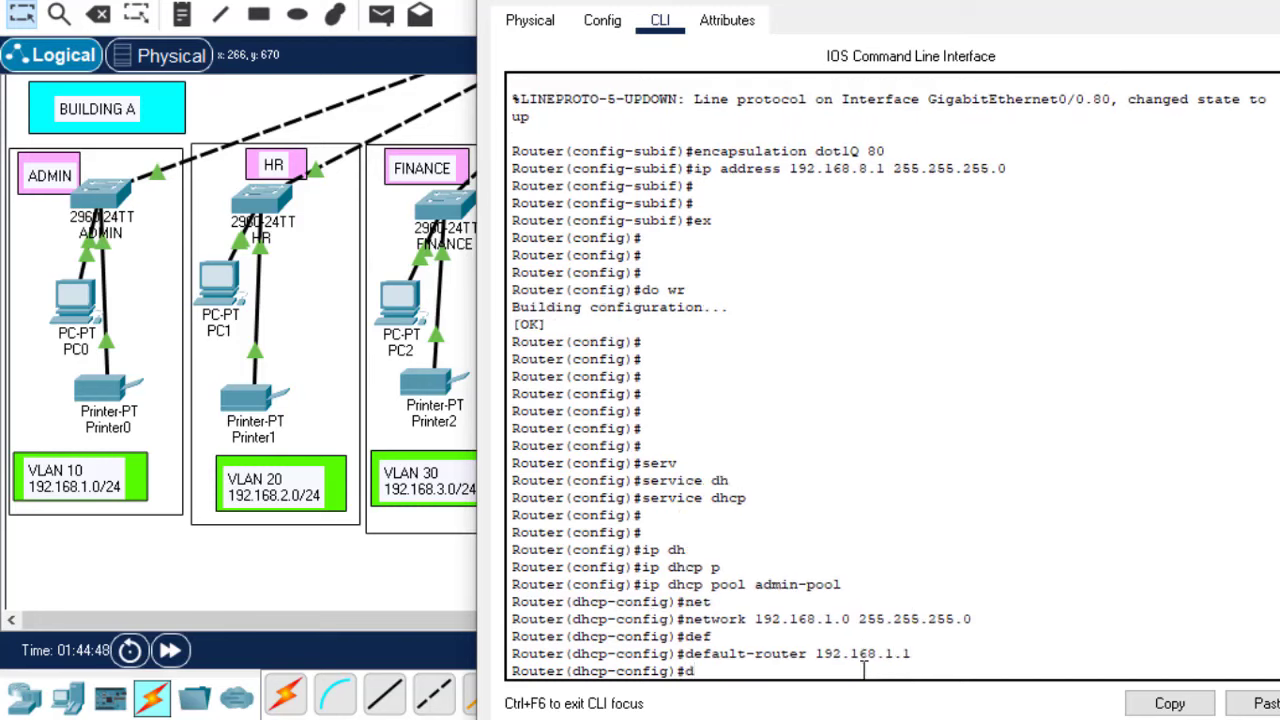
pyautogui.write('n')
pyautogui.press('Tab')
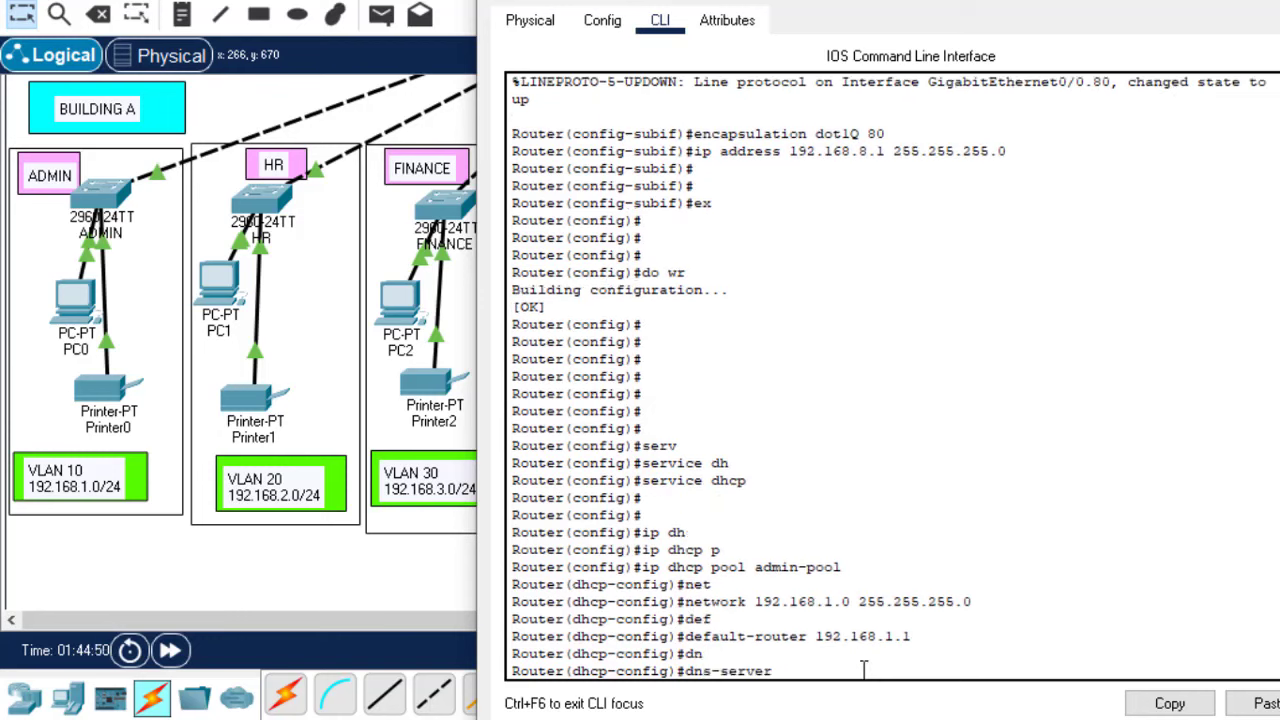
pyautogui.write('192.168.1.1')
pyautogui.press('Return')
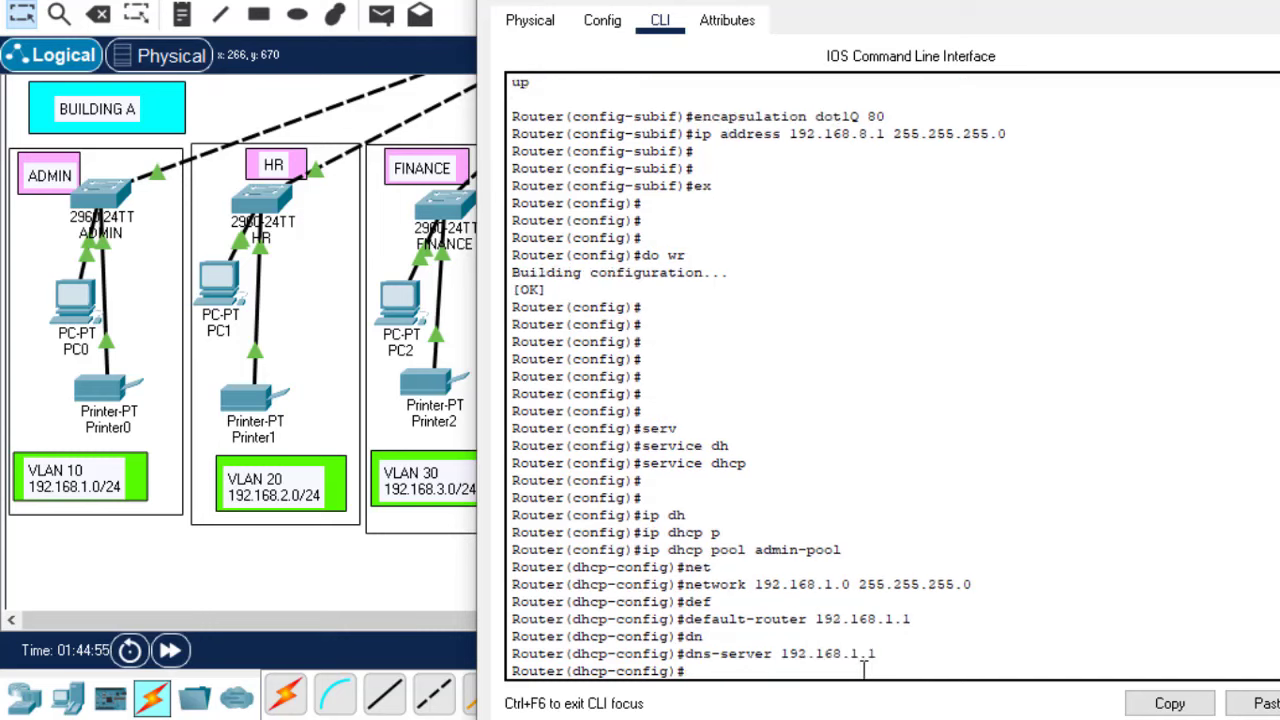
pyautogui.write('ex')
pyautogui.press('Return')
pyautogui.press('Return')
pyautogui.press('Return')
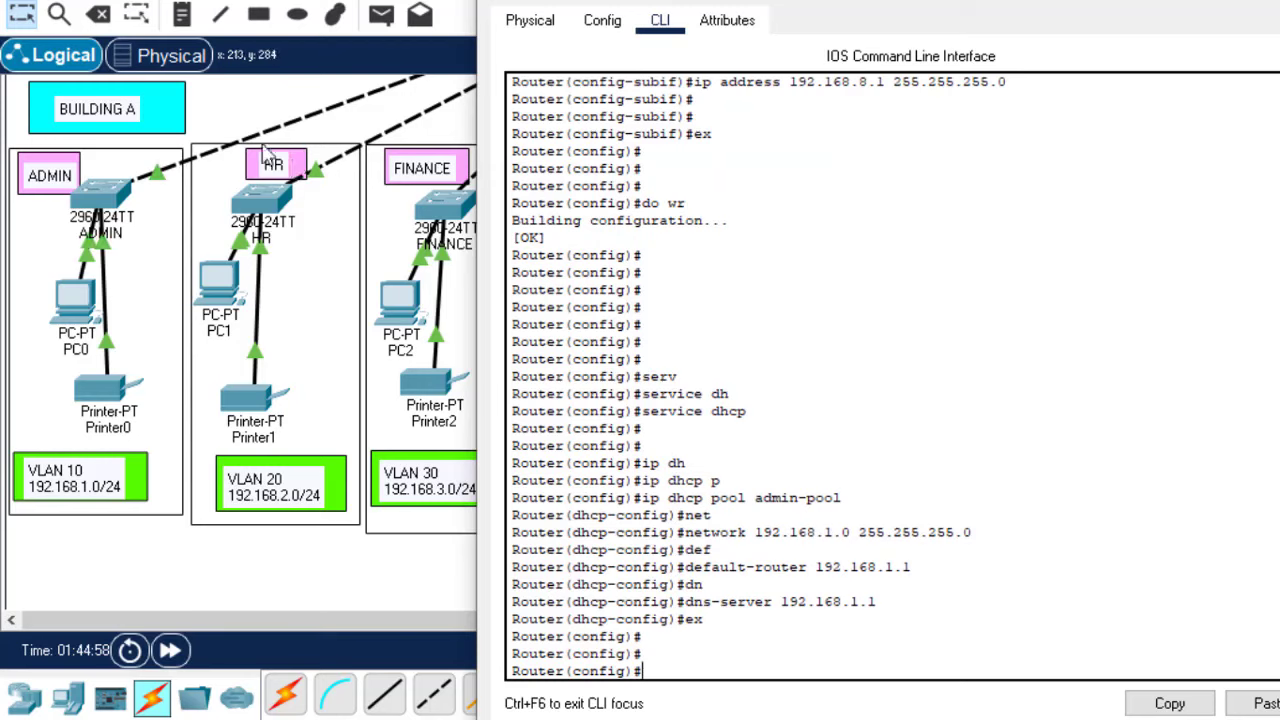
# Step: Create a DHCP pool named hr-pool by reusing the earlier admin-pool command with the new name
pyautogui.write('network 192.168.1.0 255.255.255.0')
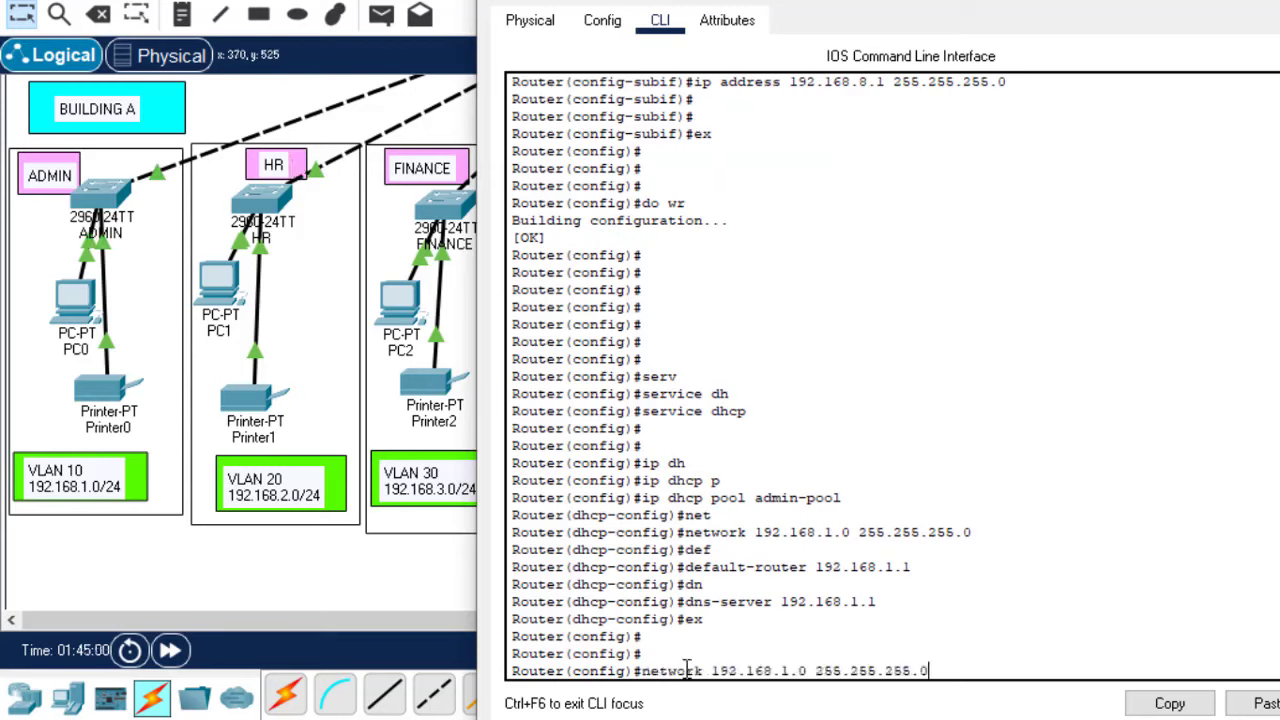
pyautogui.press('Up')
pyautogui.press('Left')
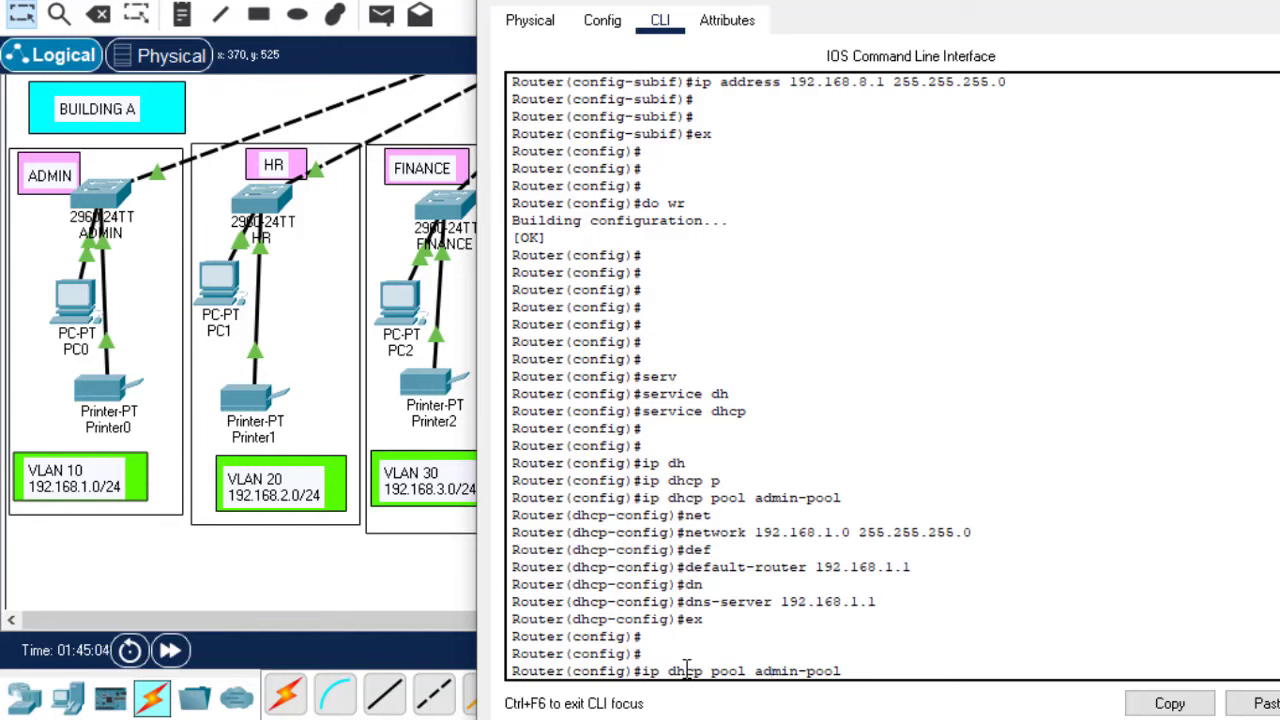
pyautogui.press('BackSpace')
pyautogui.press('BackSpace')
pyautogui.press('BackSpace')
pyautogui.press('BackSpace')
pyautogui.press('BackSpace')
pyautogui.write('hr')
pyautogui.press('Return')
# Step: Recall the earlier network command with mask 255.255.255.0 for reuse in the hr-pool configuration
pyautogui.press('Up')
pyautogui.press('Up')
pyautogui.press('Up')
pyautogui.press('Up')
pyautogui.press('Up')
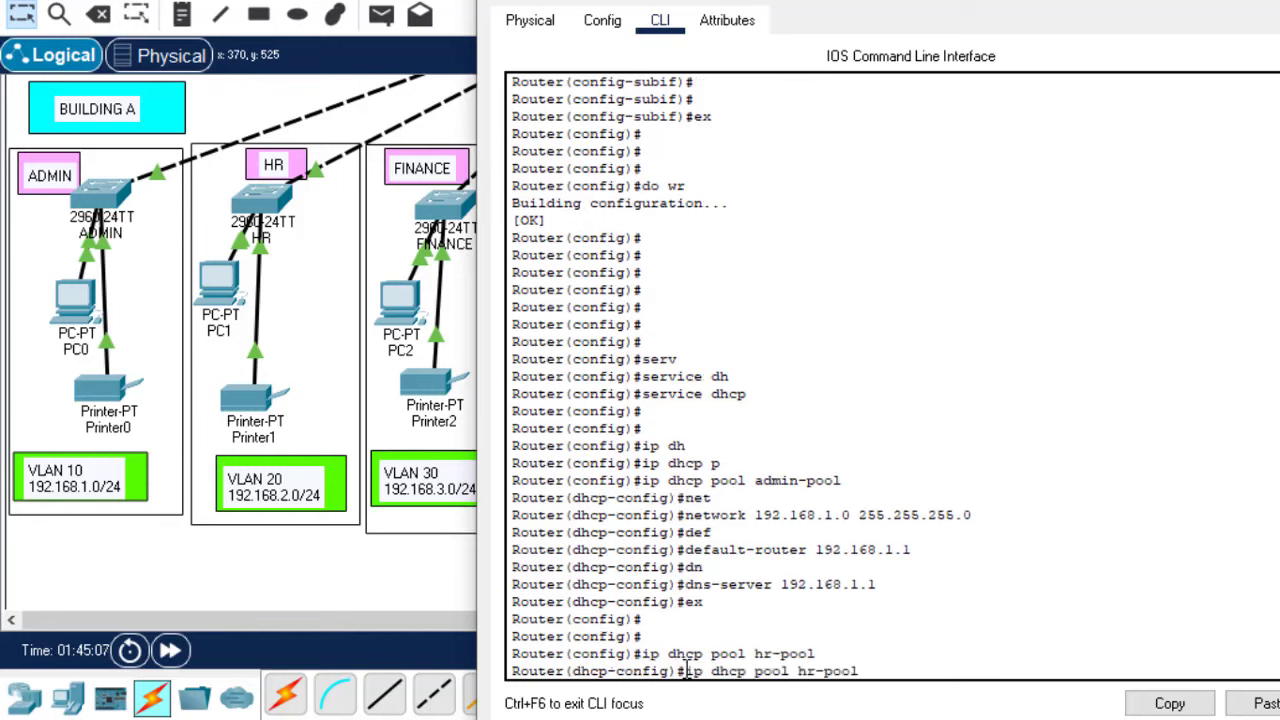
pyautogui.press('Up')
pyautogui.press('Up')
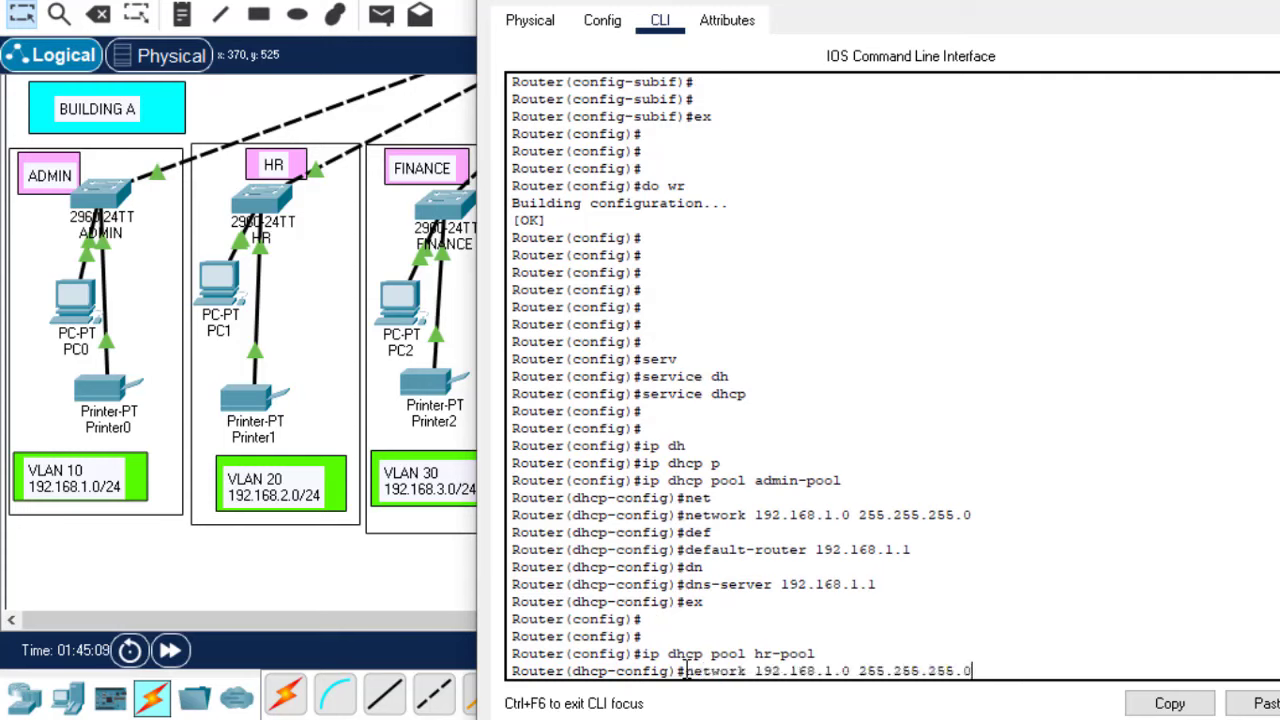